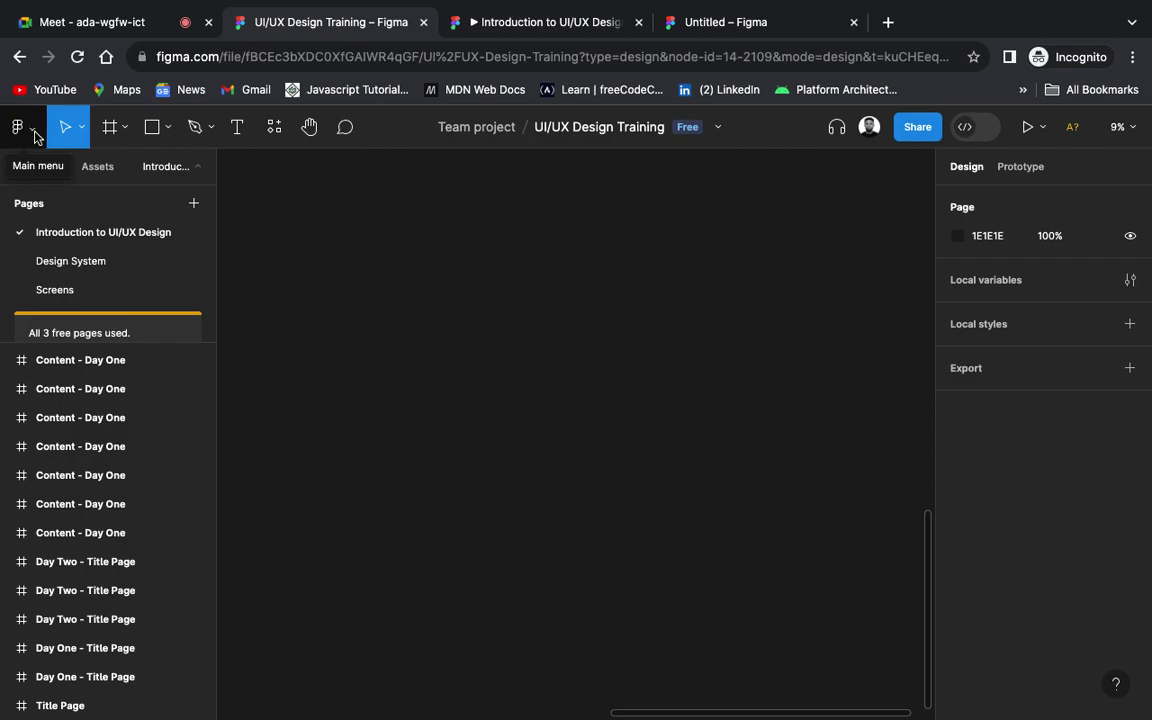
# Step: Browse the Figma main menu, then close it
pyautogui.click(33, 133)
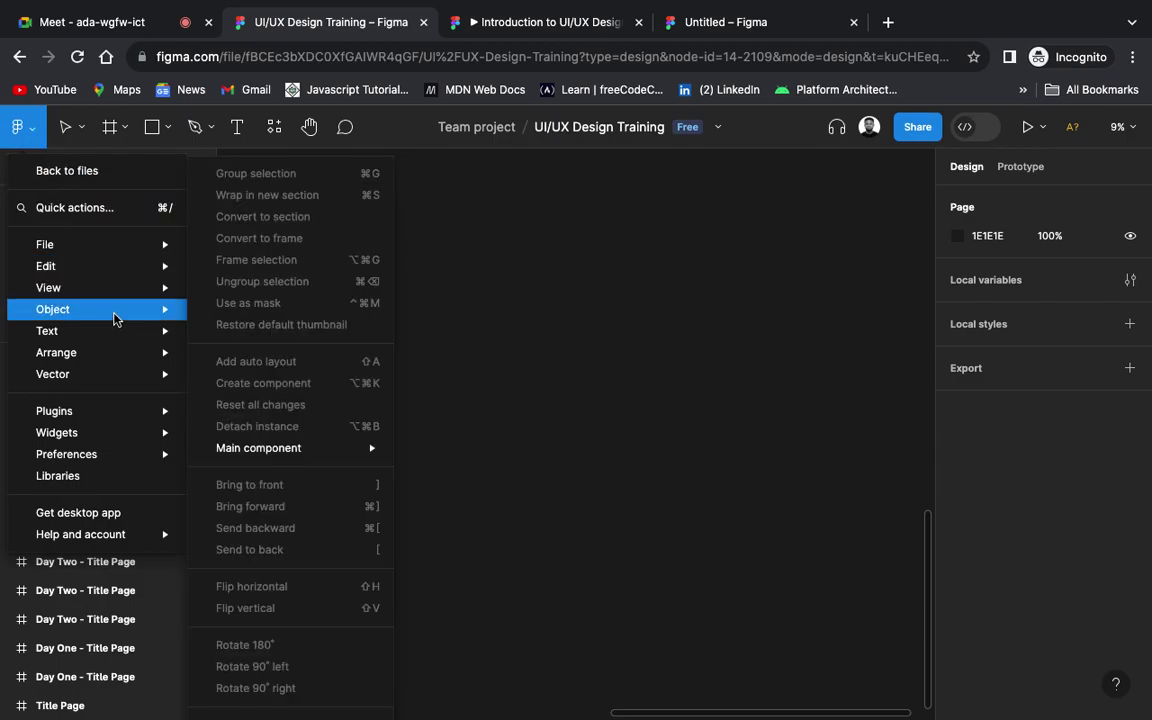
pyautogui.moveTo(93, 244)
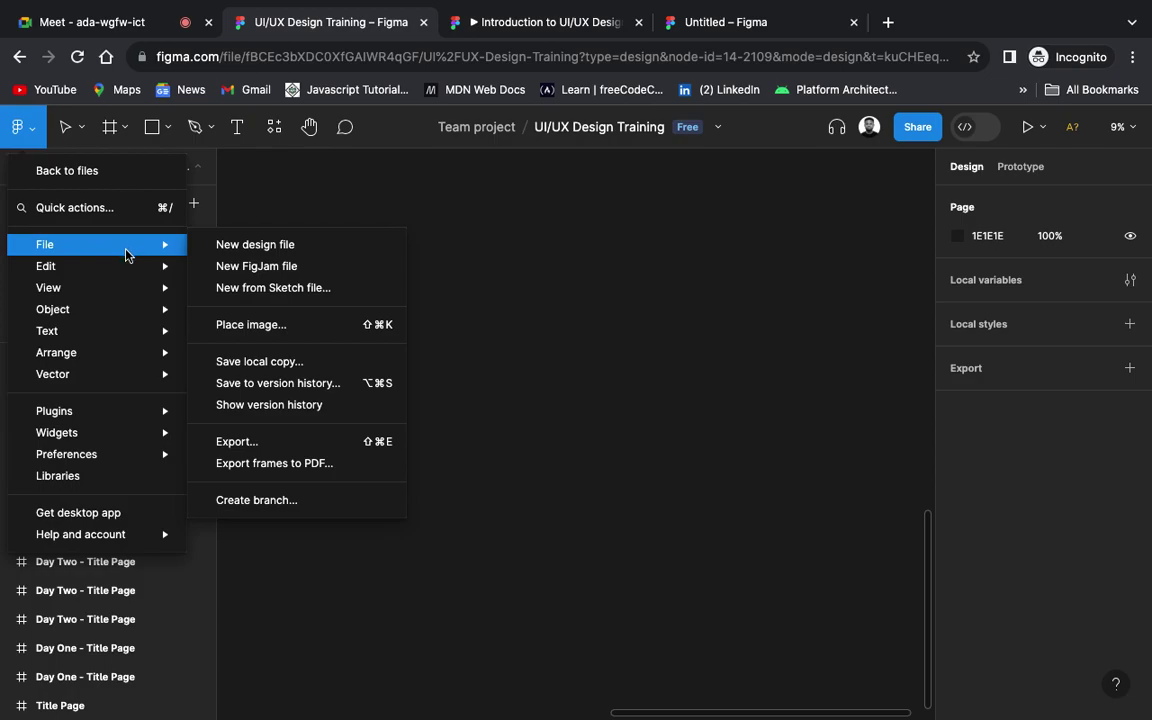
pyautogui.moveTo(126, 272)
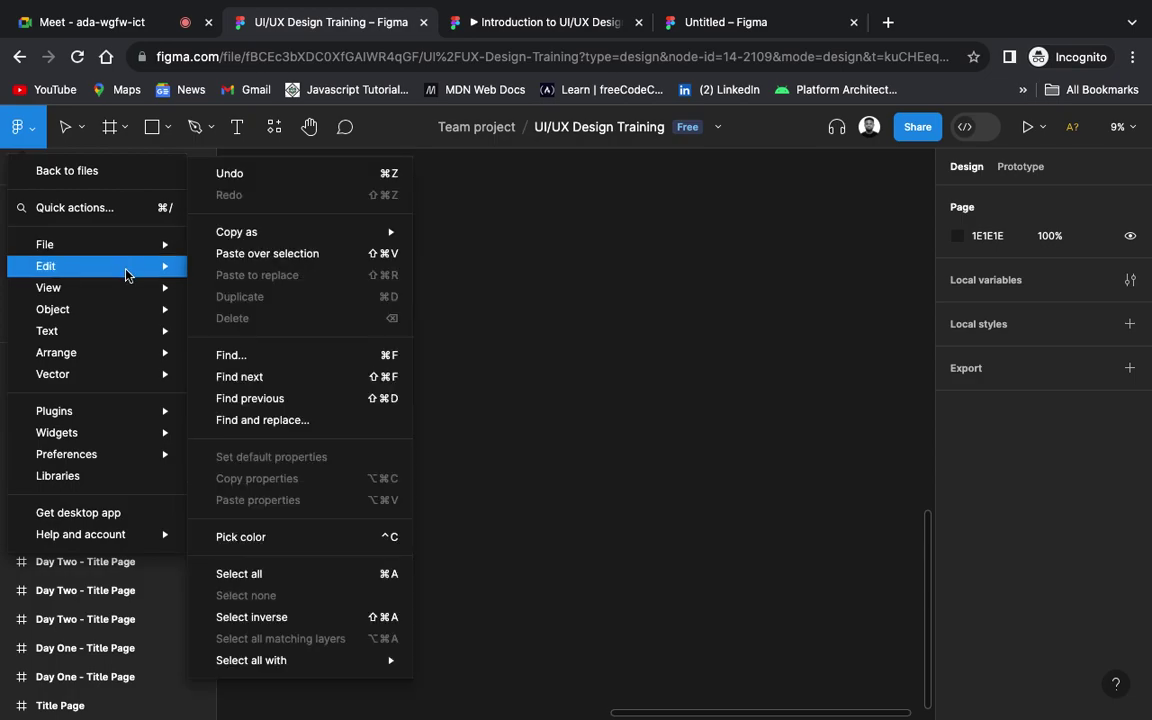
pyautogui.moveTo(129, 296)
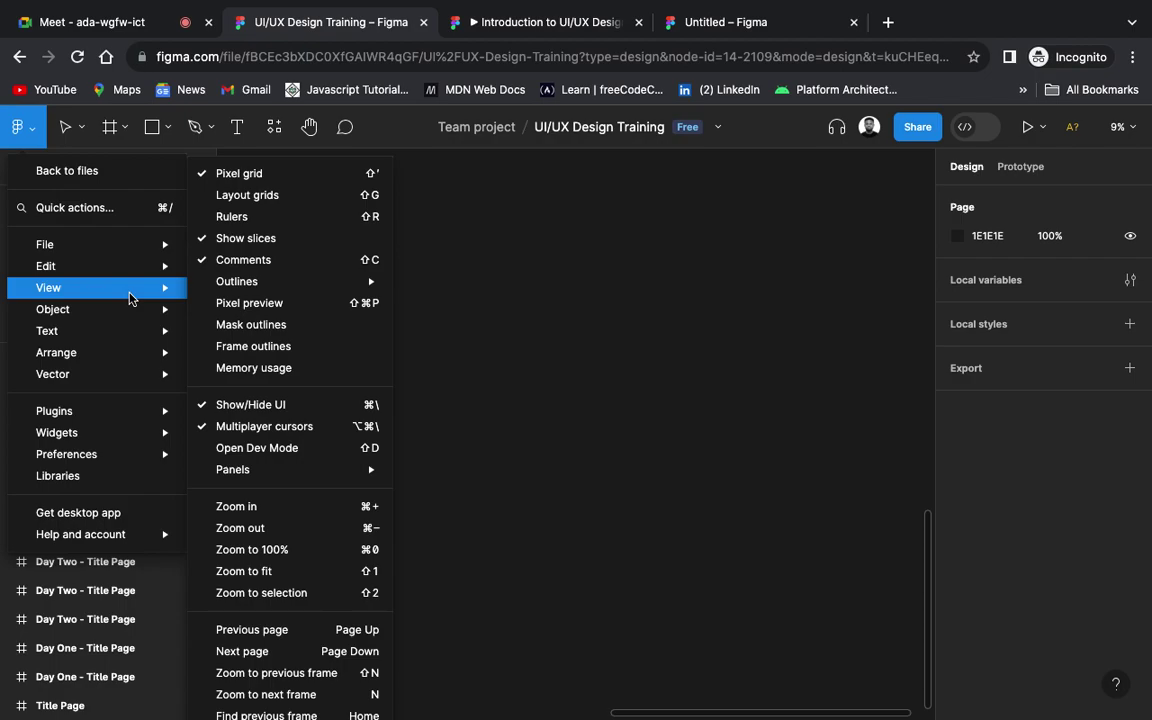
pyautogui.moveTo(141, 424)
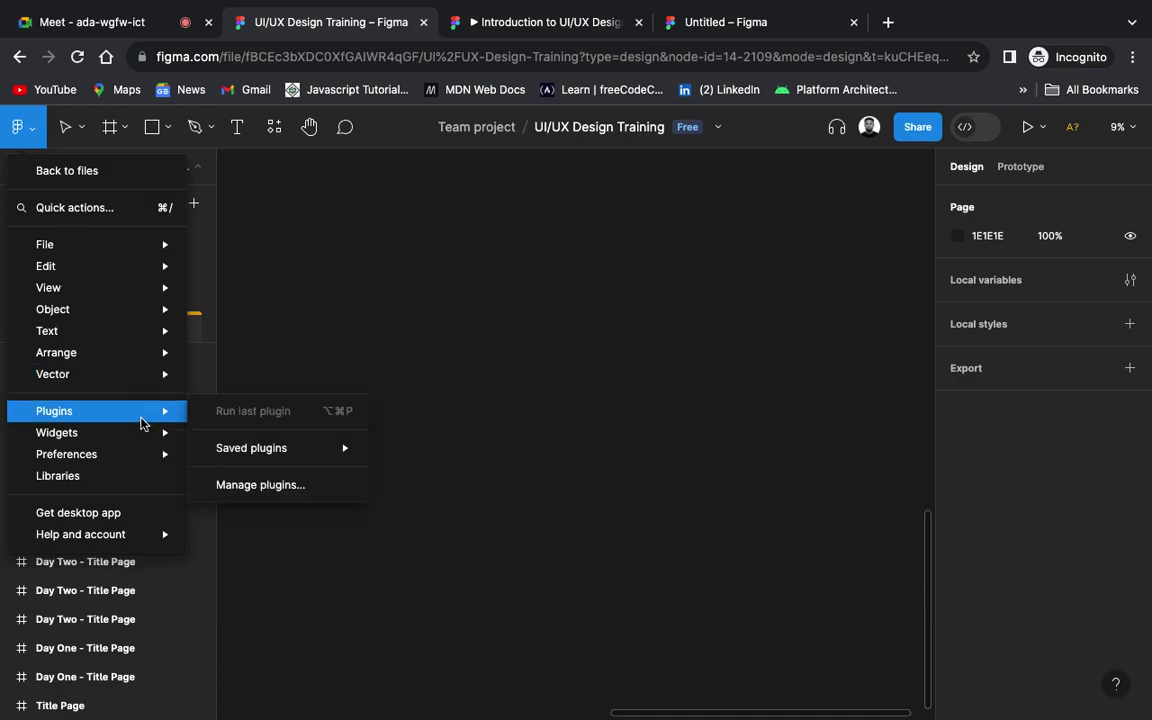
pyautogui.moveTo(137, 236)
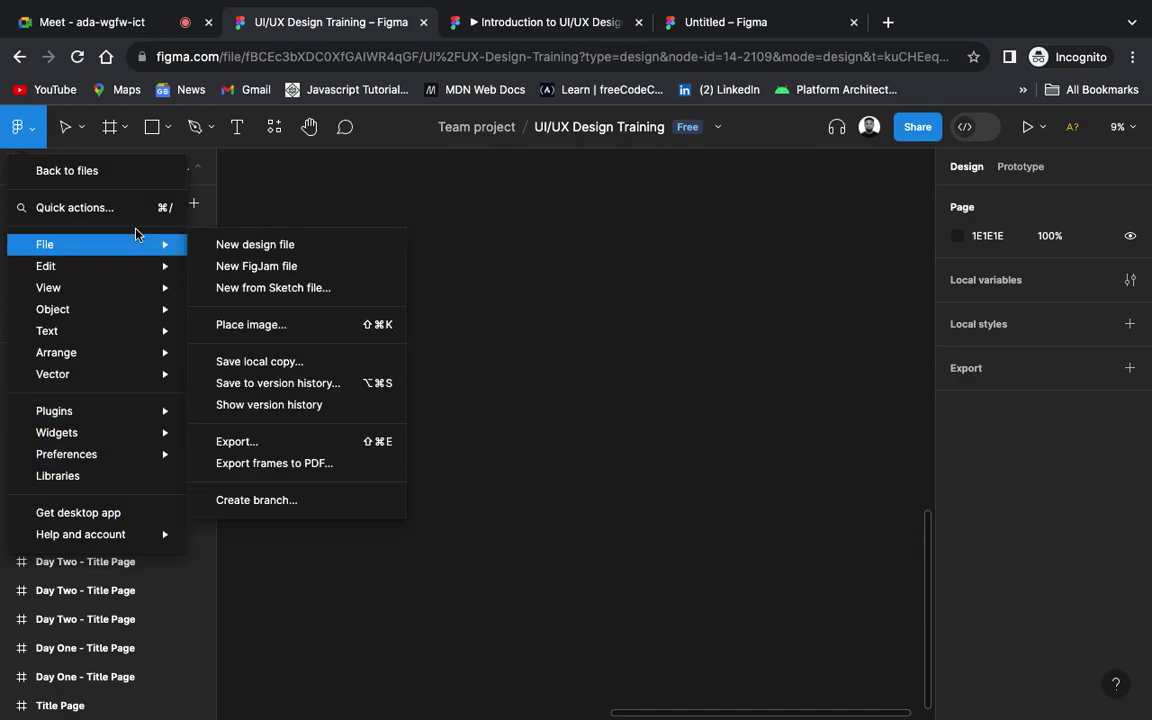
pyautogui.click(380, 278)
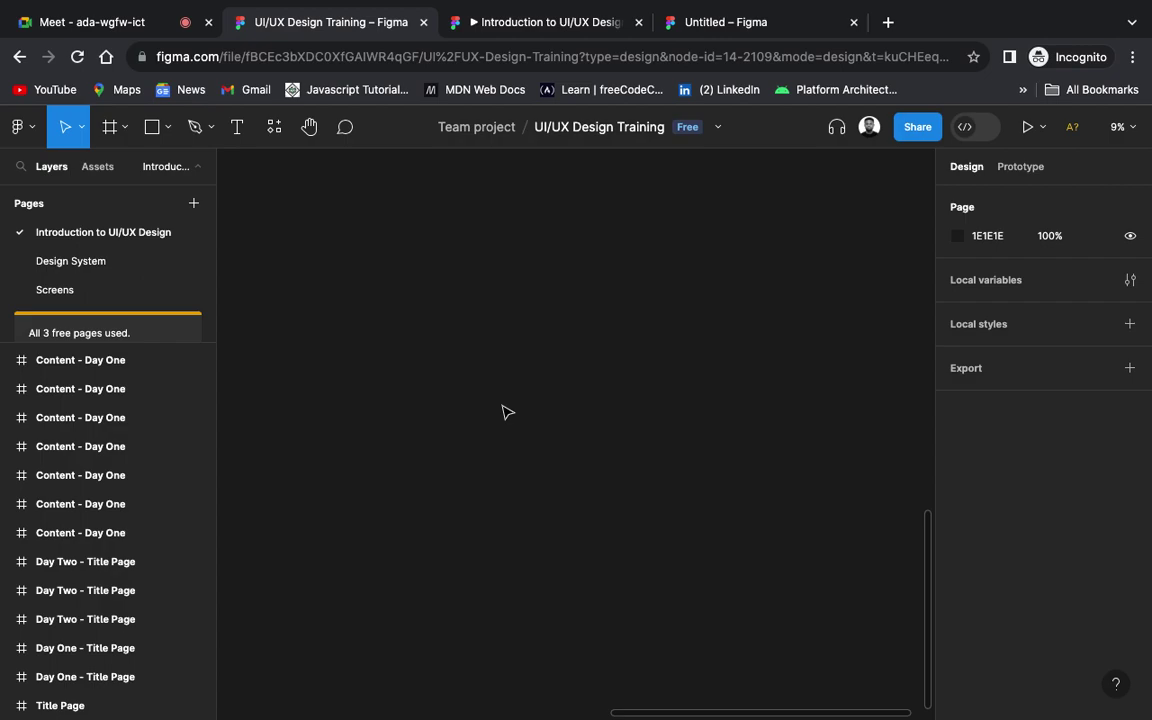
# Step: Sweep over empty canvas, then choose Frame from the Frame, Section and Slice tool choices
pyautogui.moveTo(494, 341); pyautogui.dragTo(499, 494)
pyautogui.click(83, 130)
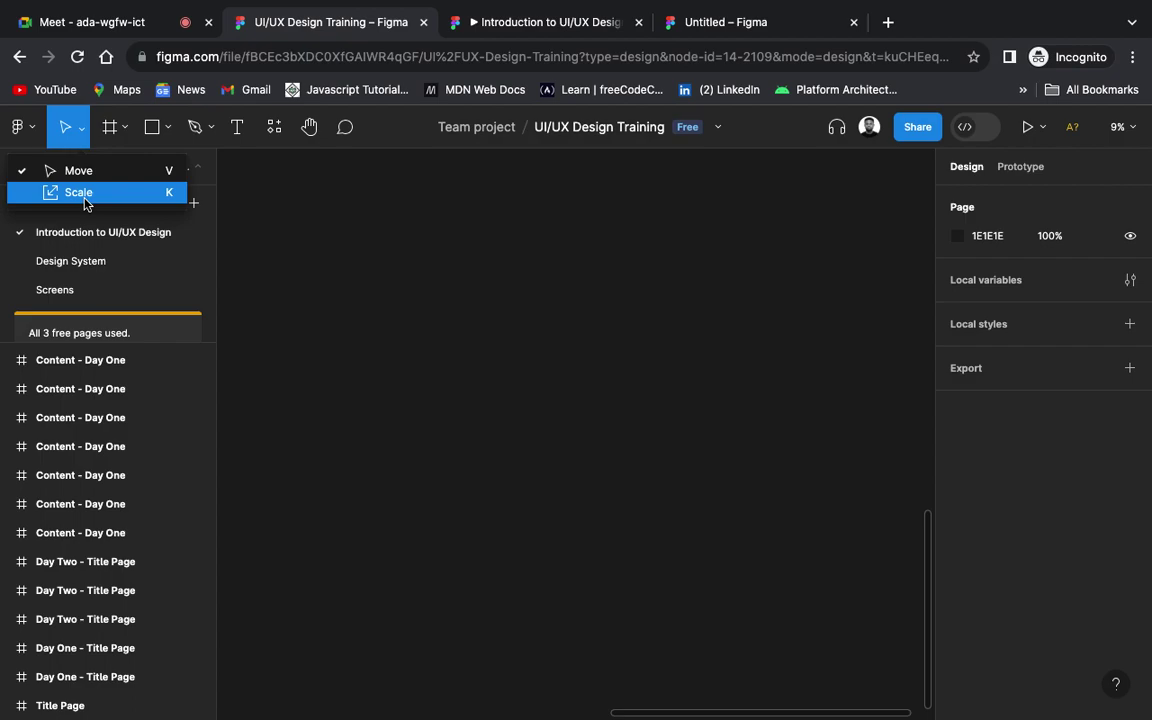
pyautogui.click(119, 140)
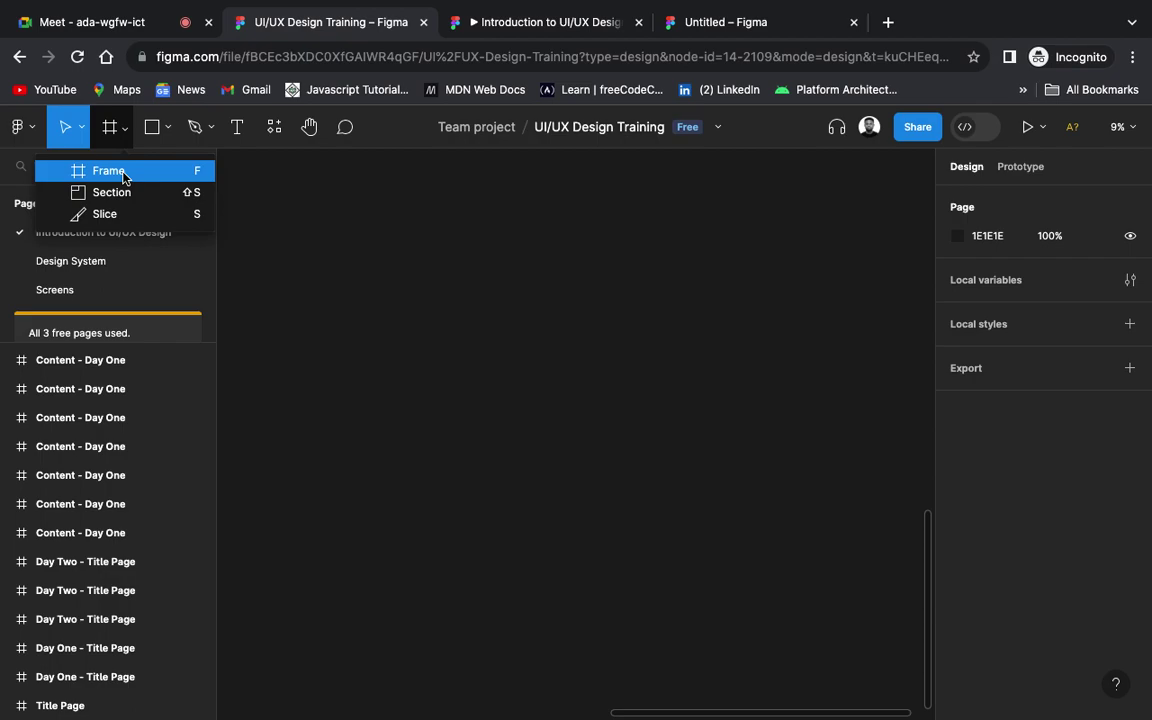
pyautogui.click(123, 177)
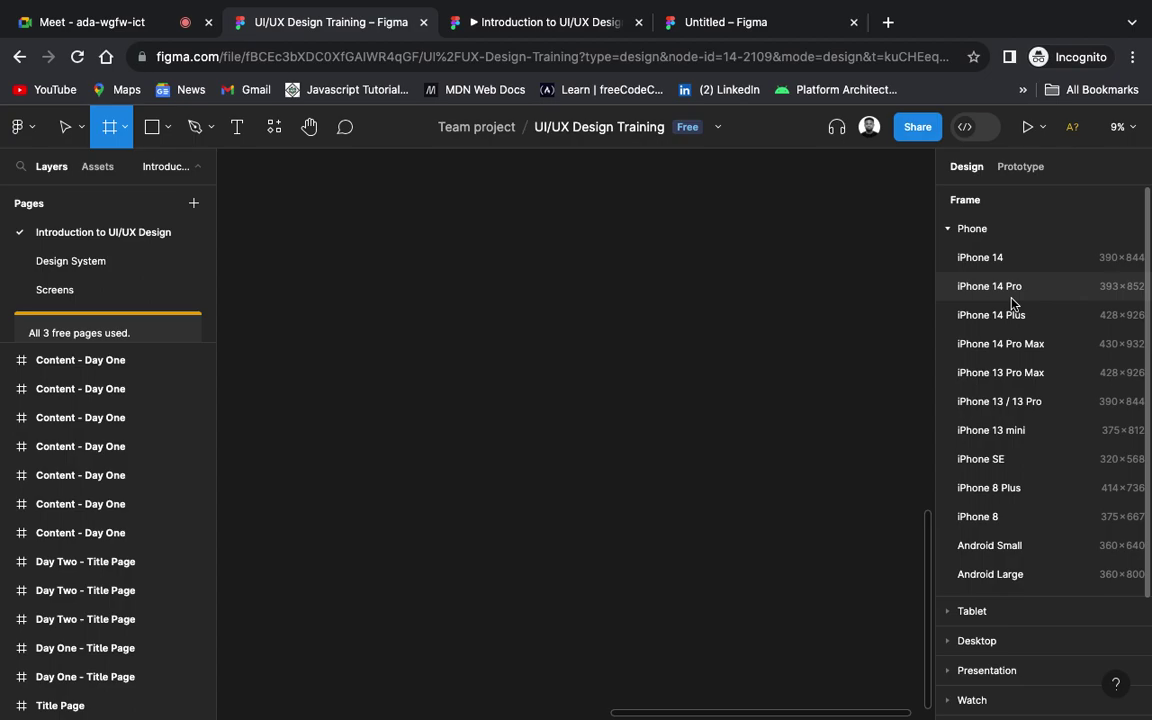
# Step: Expand and collapse the Tablet and Desktop frame size presets in the Design panel
pyautogui.scroll(-2, 1012, 300)
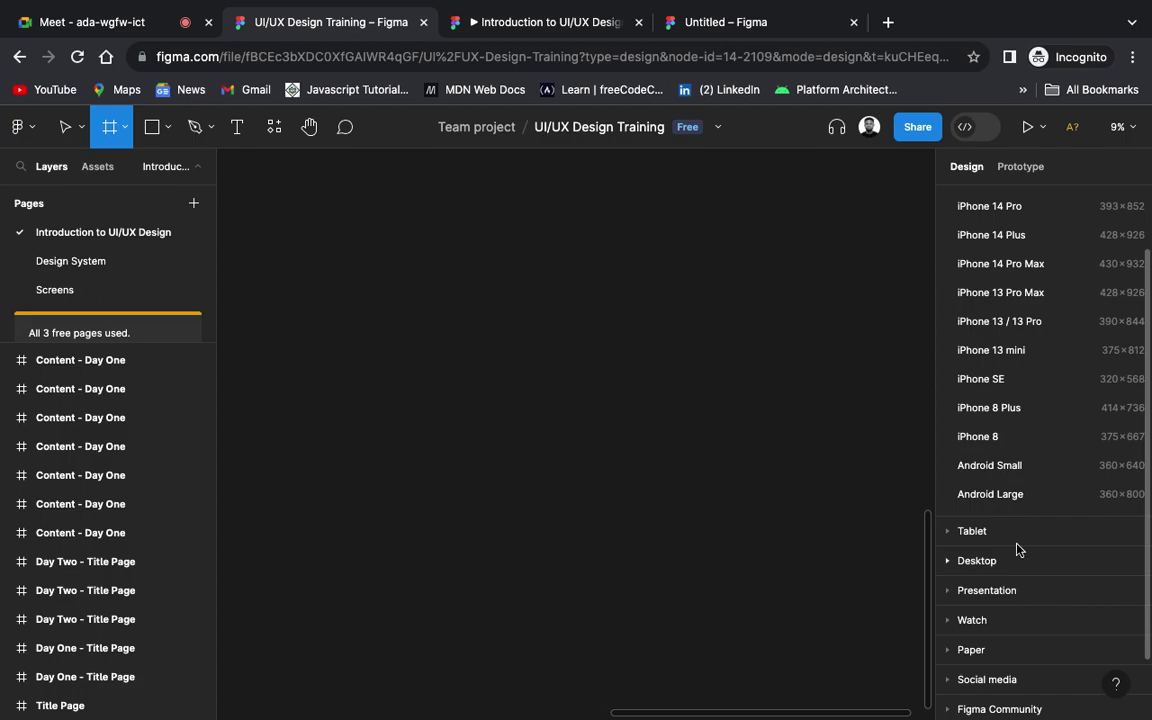
pyautogui.scroll(-2, 1010, 540)
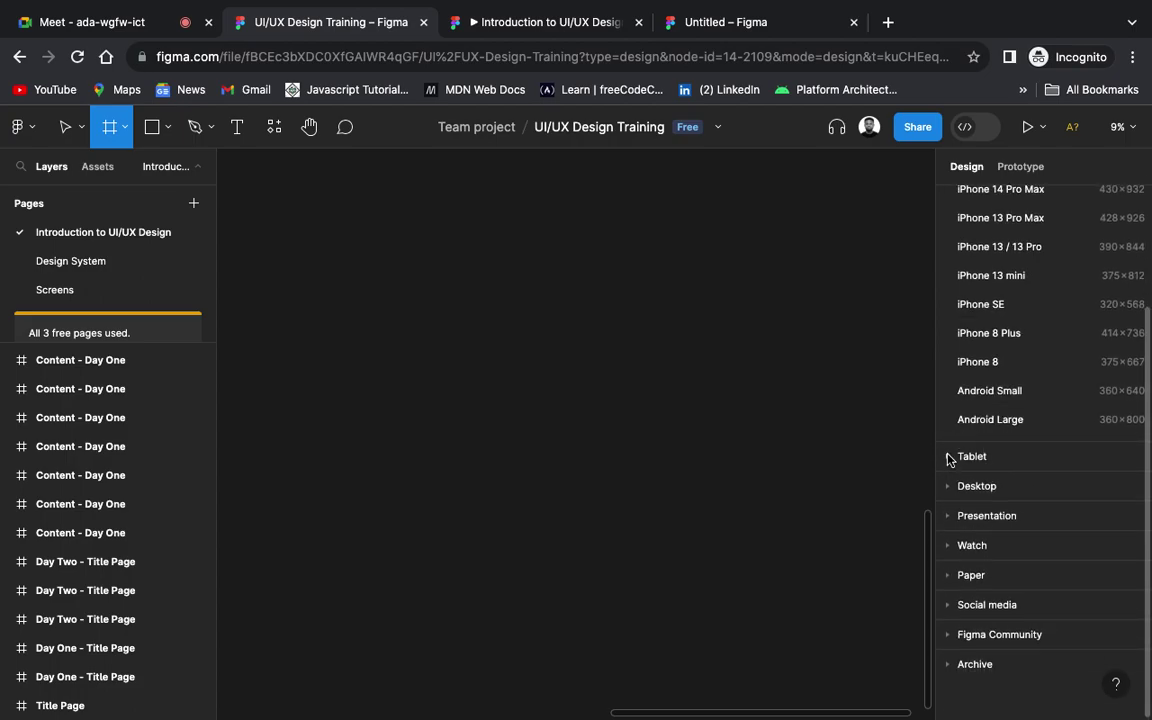
pyautogui.click(949, 457)
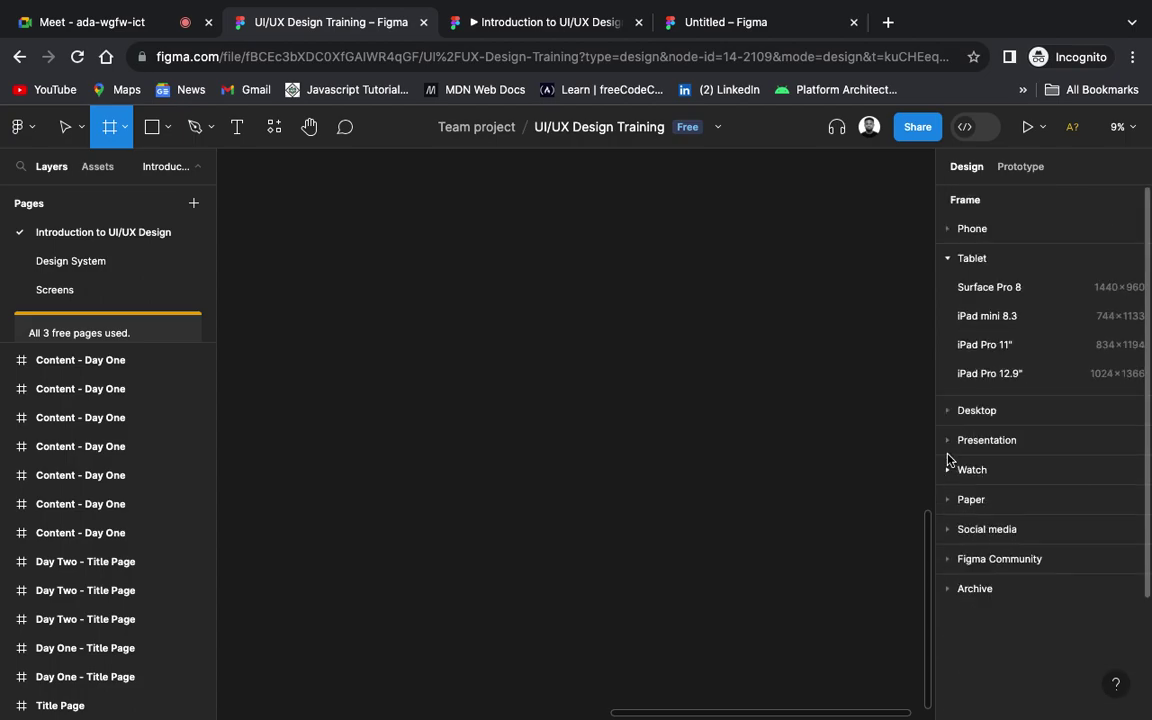
pyautogui.click(949, 261)
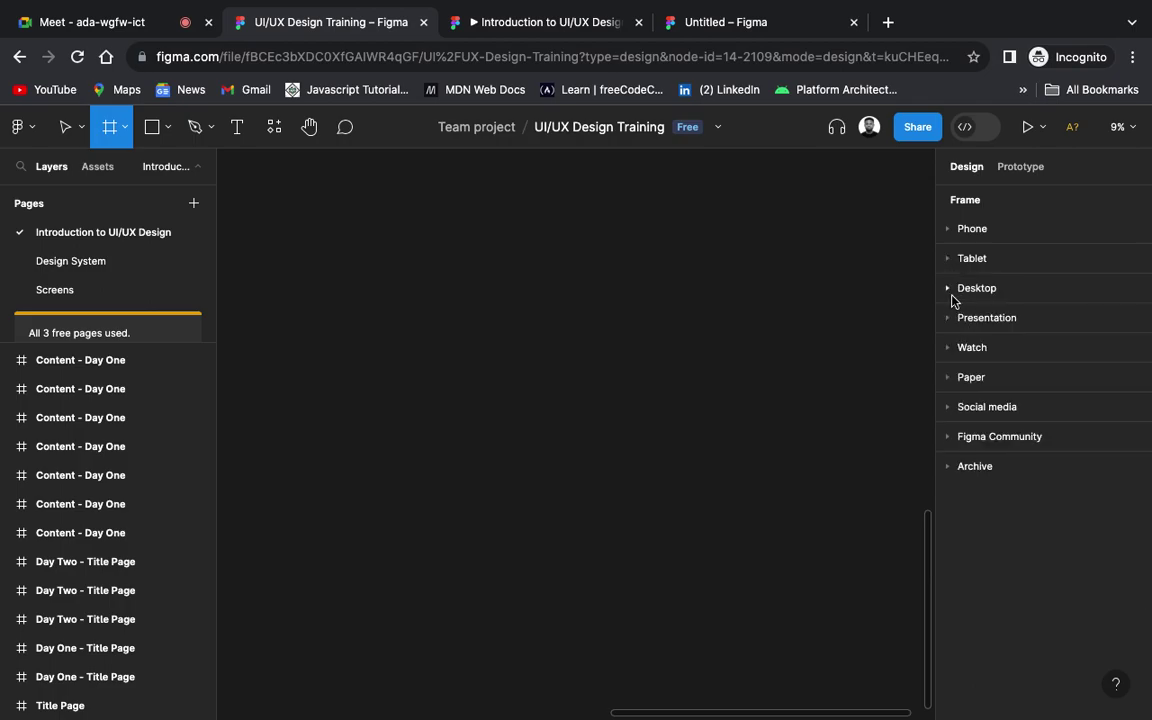
pyautogui.click(949, 290)
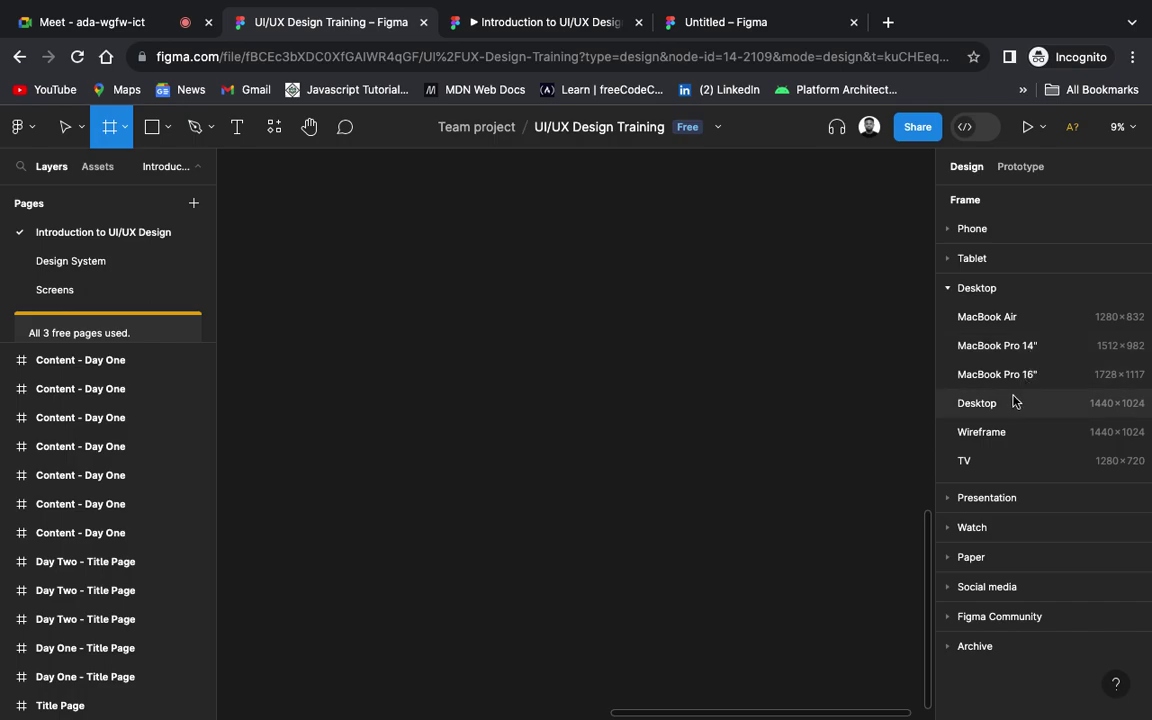
pyautogui.click(948, 290)
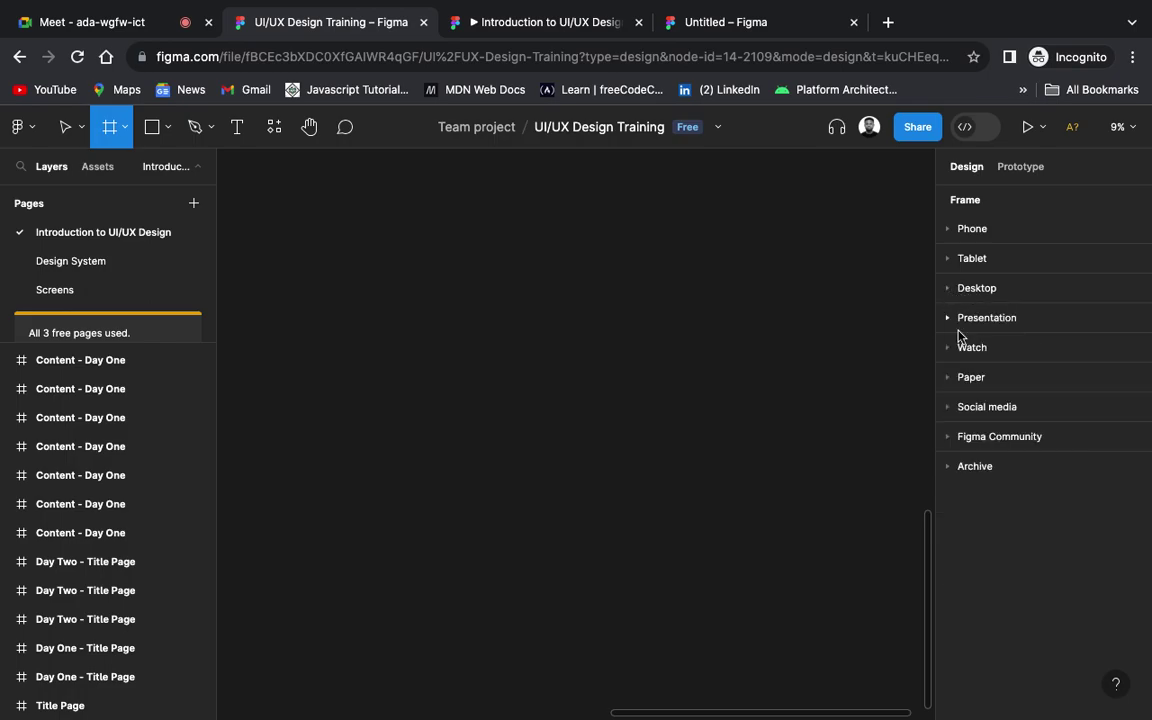
# Step: Expand and collapse the Presentation presets, then list the Watch sizes such as Apple Watch 45mm
pyautogui.click(948, 319)
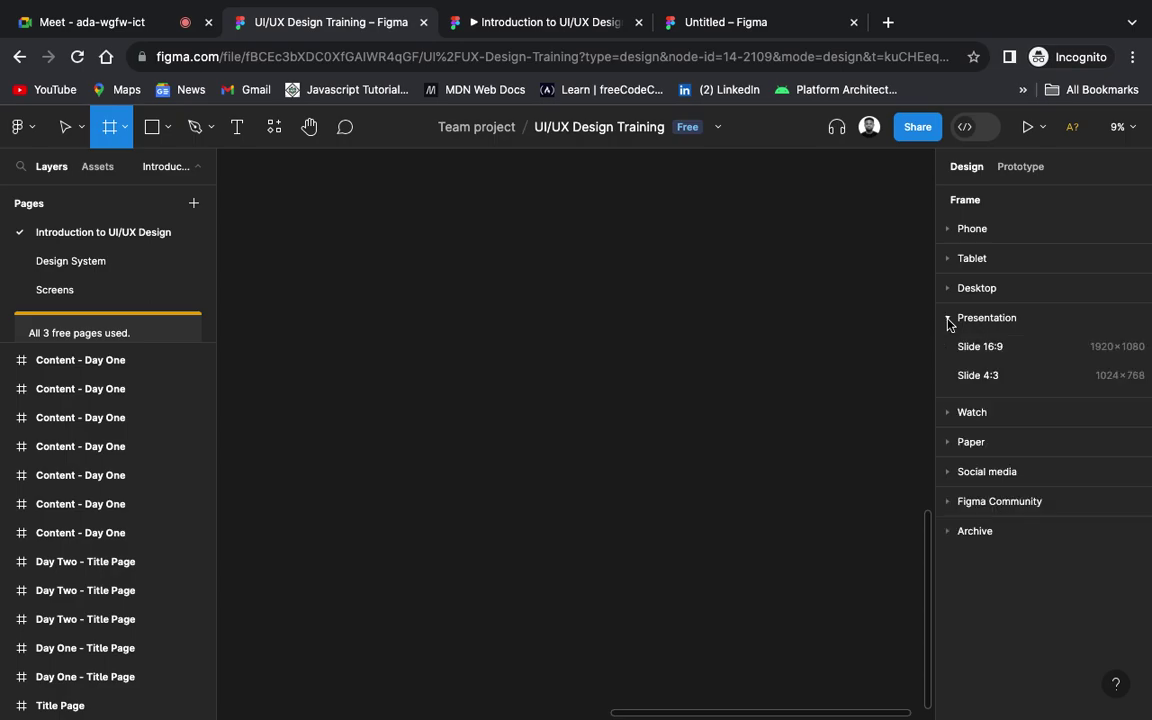
pyautogui.scroll(10, 440, 404)
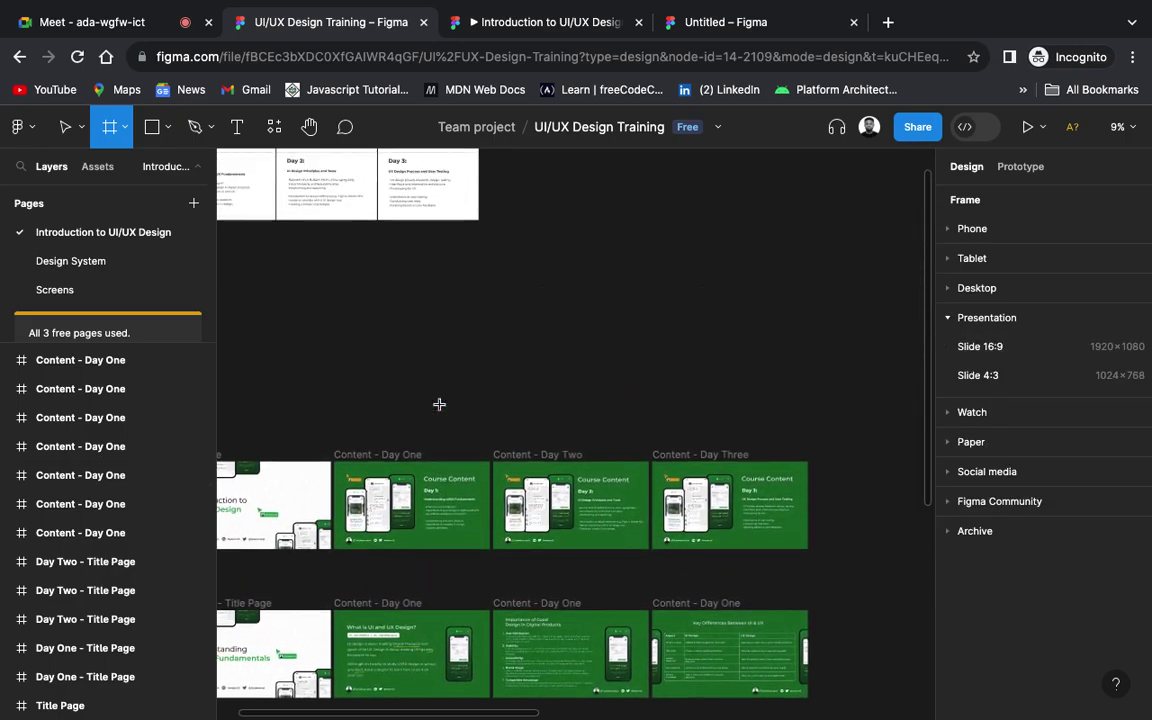
pyautogui.scroll(-5, 439, 404)
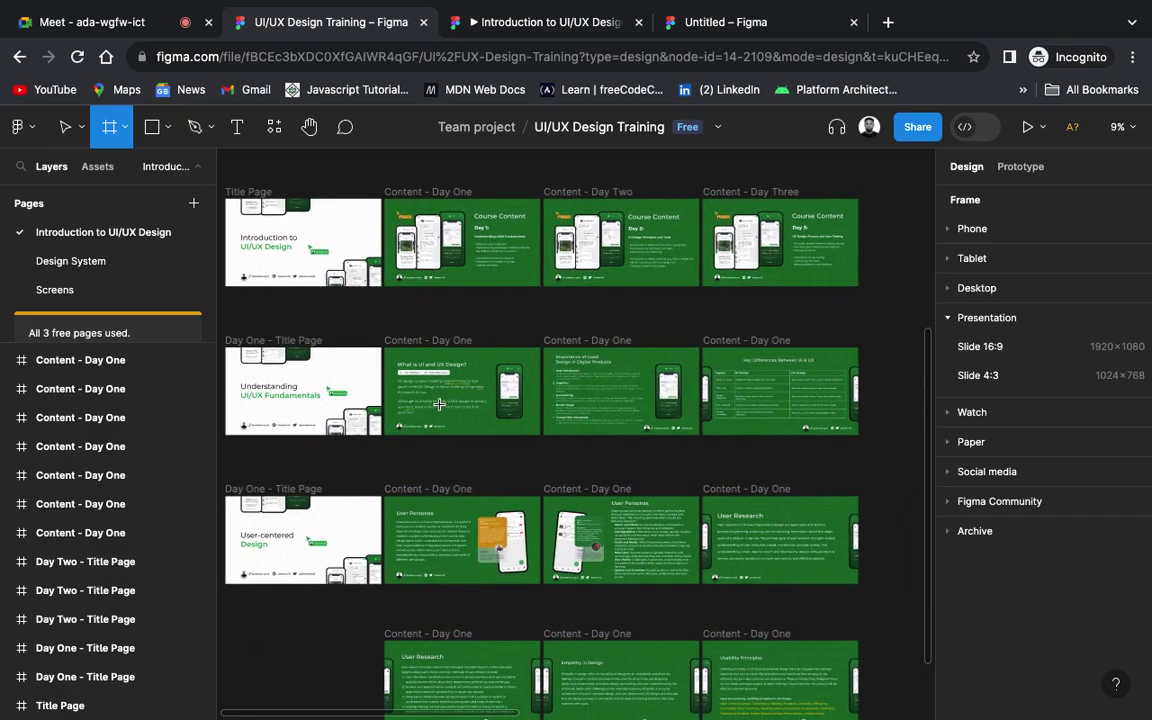
pyautogui.scroll(-15, 439, 404)
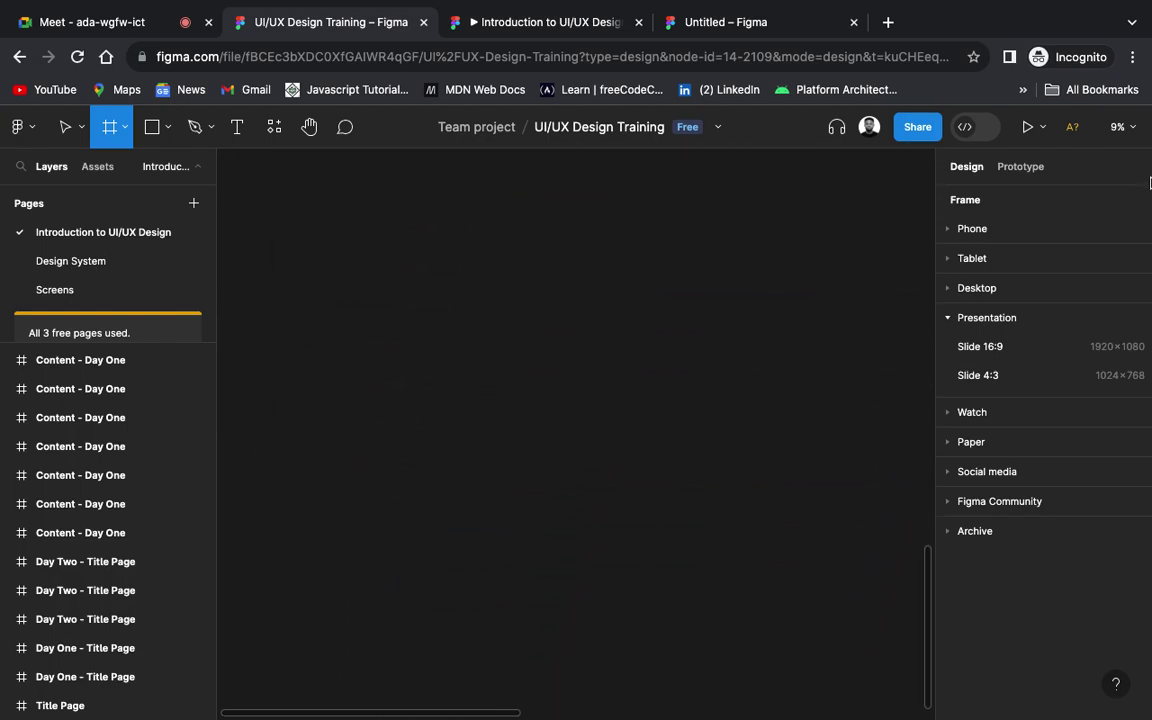
pyautogui.click(948, 318)
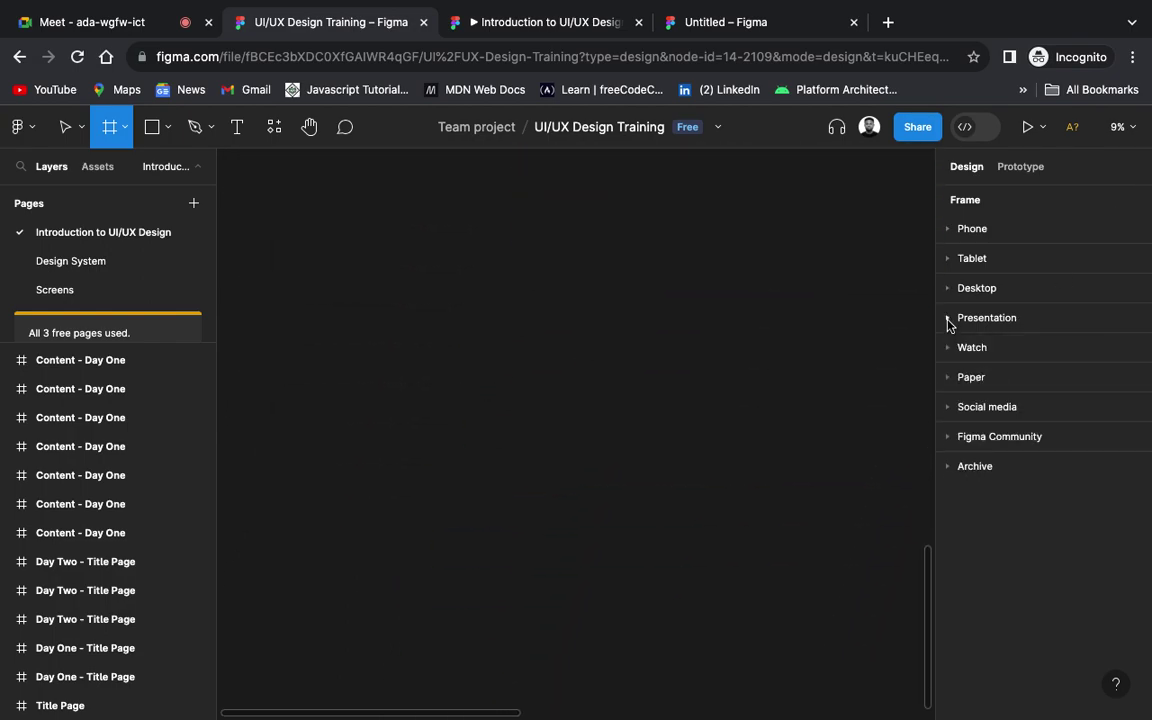
pyautogui.click(948, 348)
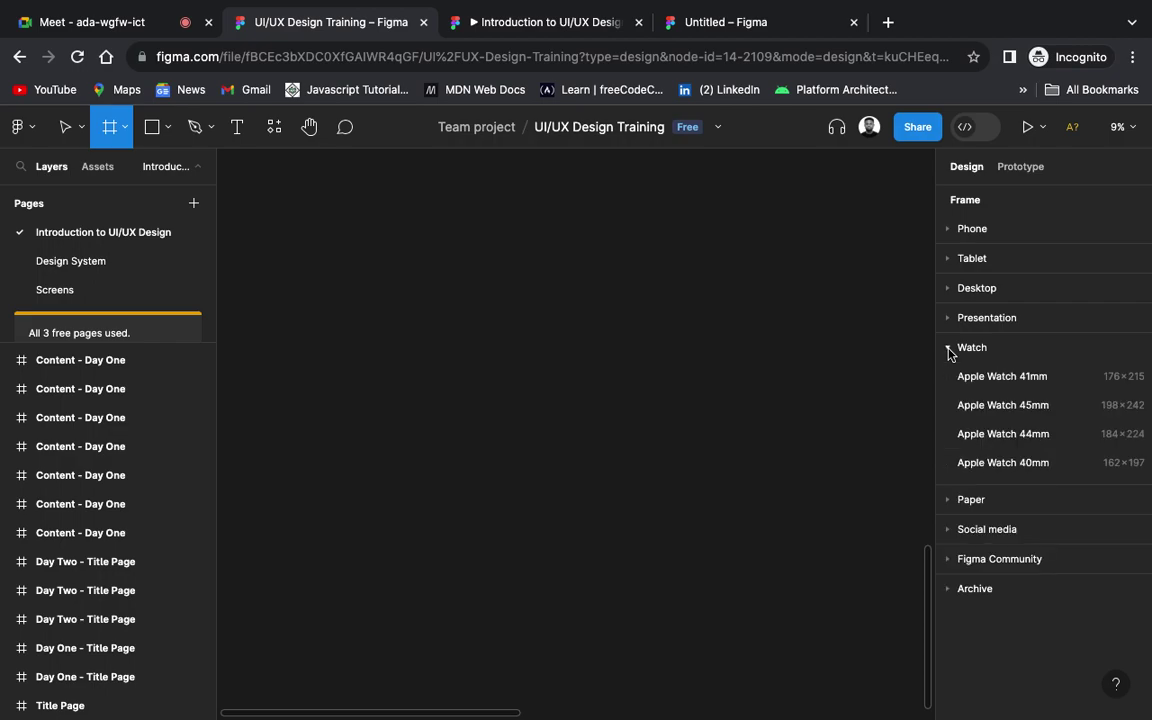
# Step: Add an Apple Watch 45mm frame, deselect it and zoom in on it
pyautogui.click(1012, 410)
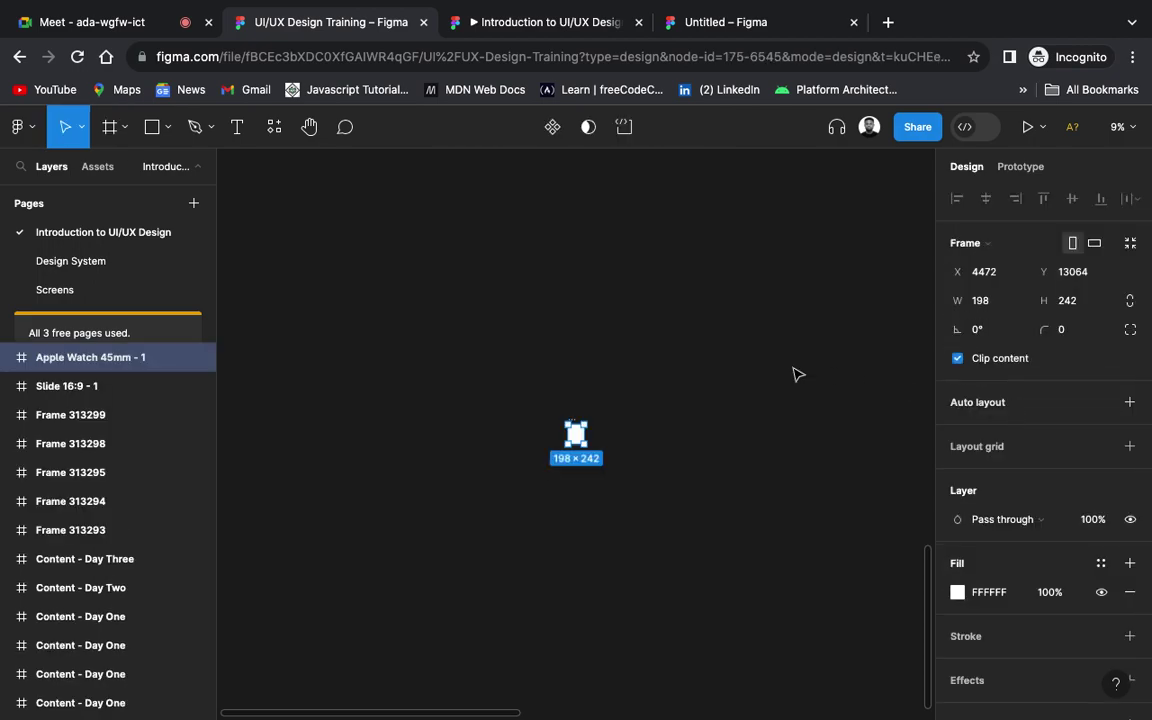
pyautogui.click(607, 397)
pyautogui.scroll(5, 617, 424)
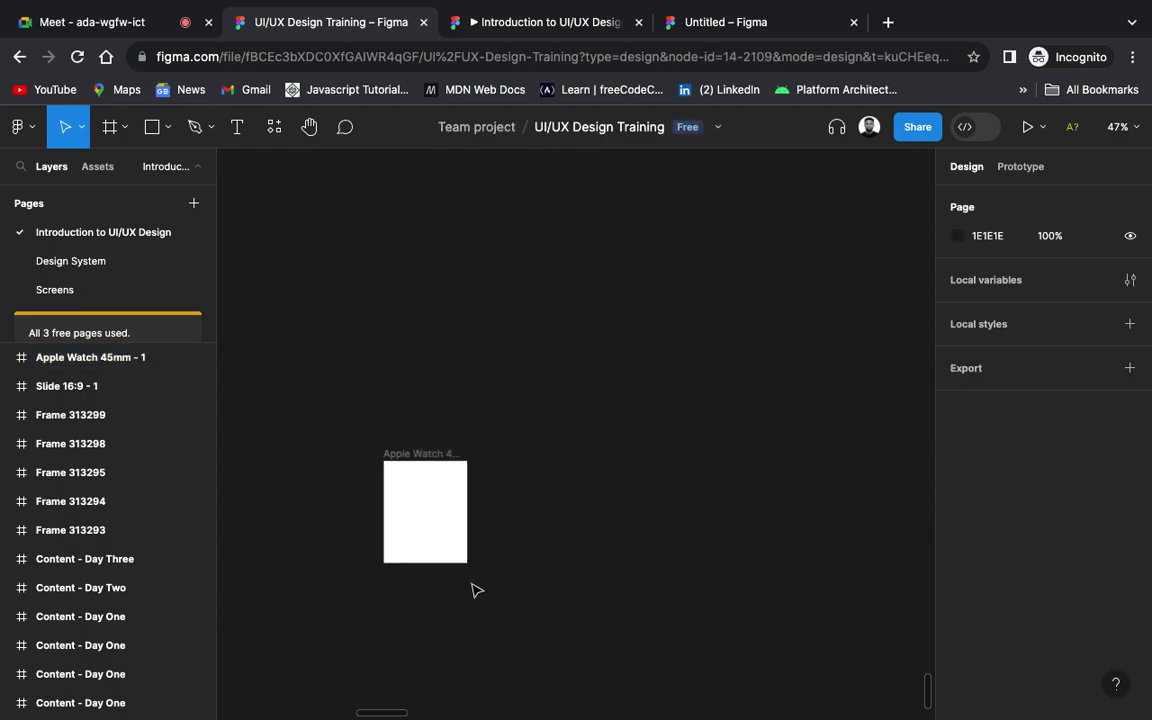
pyautogui.scroll(5, 476, 590)
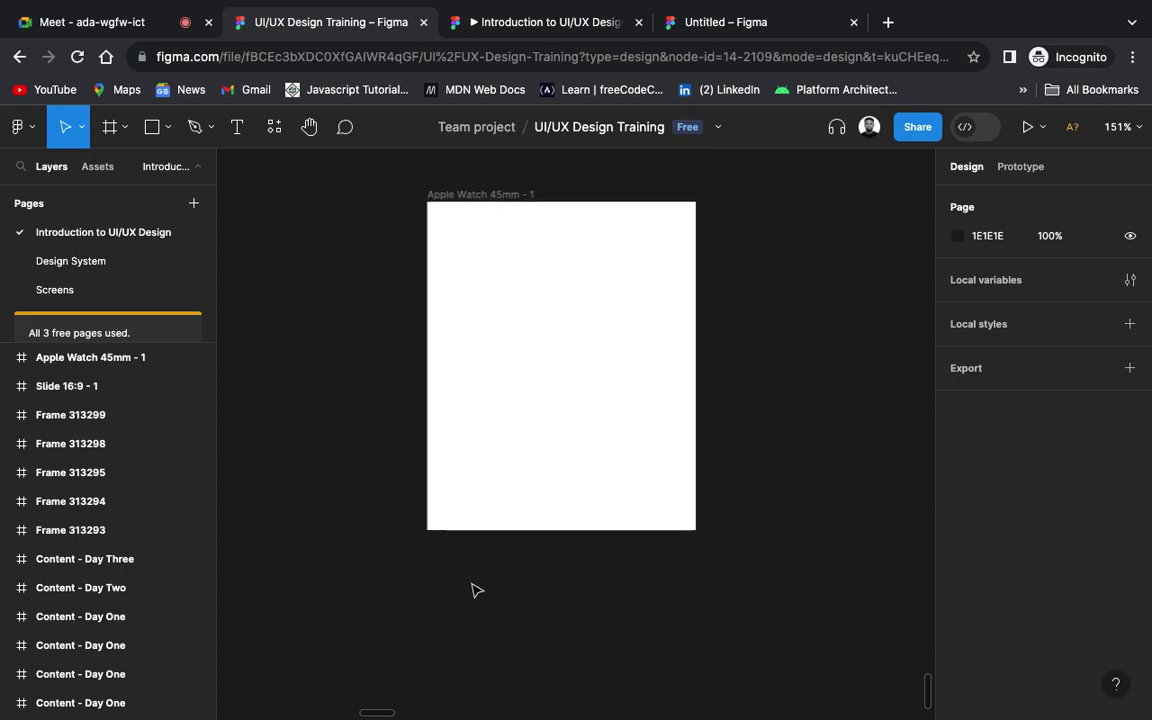
pyautogui.scroll(3, 476, 590)
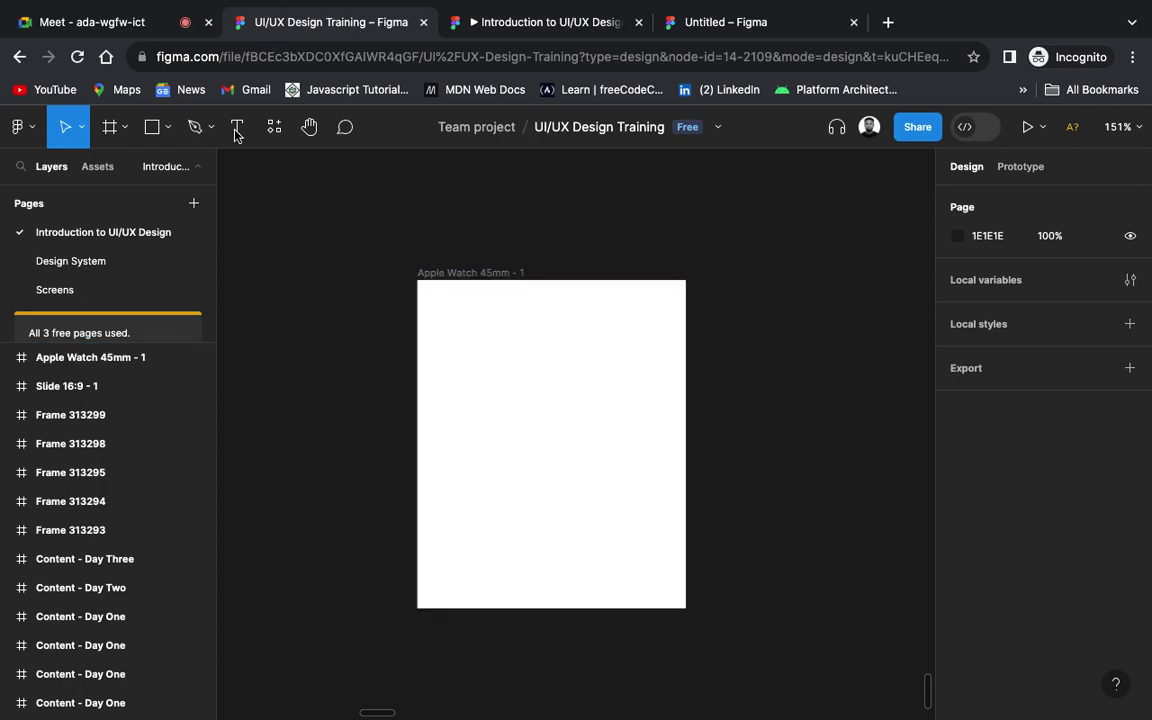
pyautogui.click(124, 127)
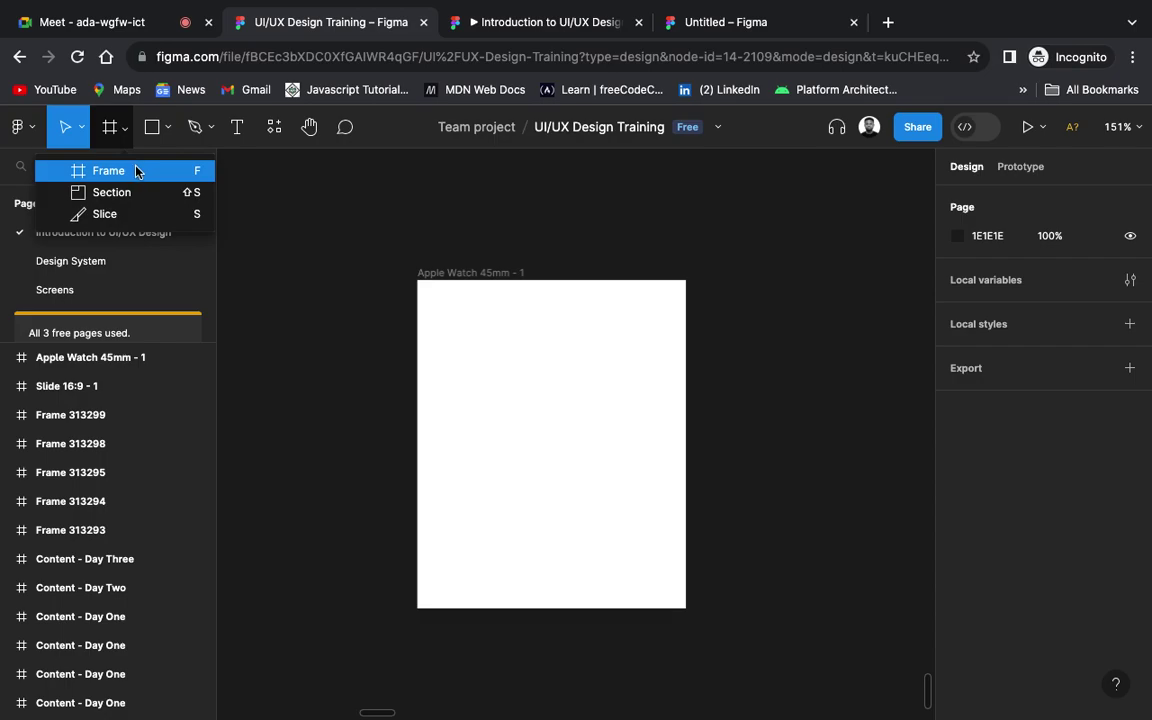
# Step: Choose Frame, collapse Watch and list Paper sizes like A4 595×842 and Letter 612×792
pyautogui.click(135, 169)
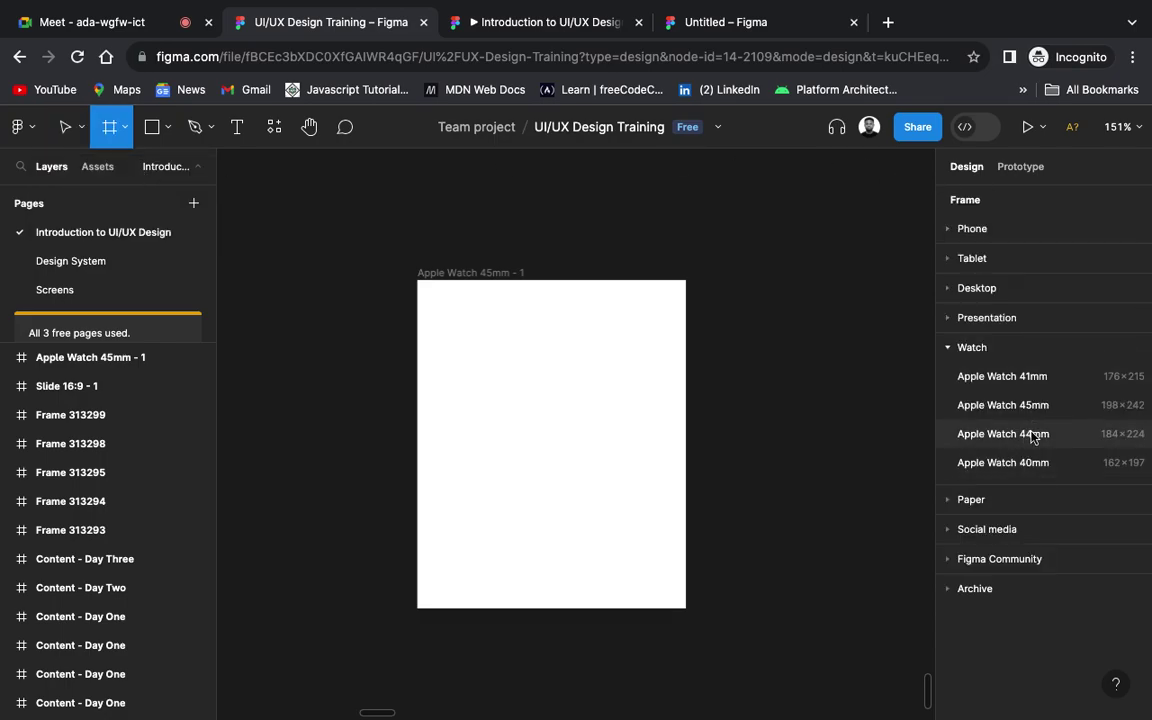
pyautogui.click(947, 347)
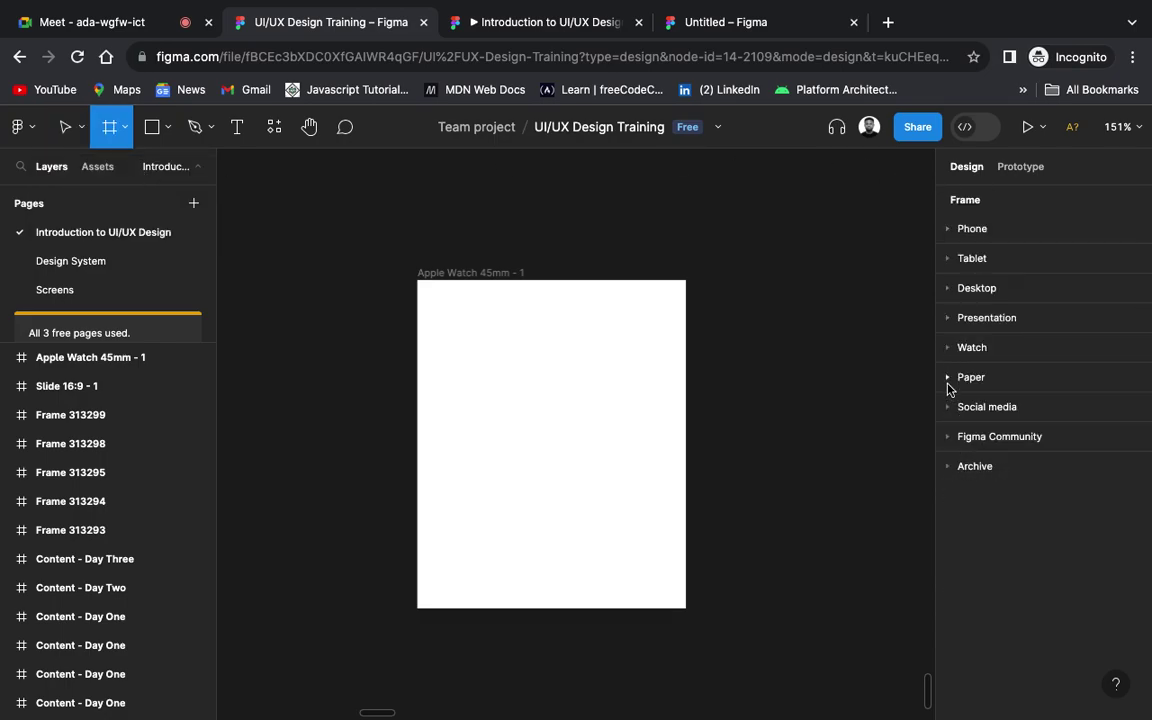
pyautogui.click(948, 381)
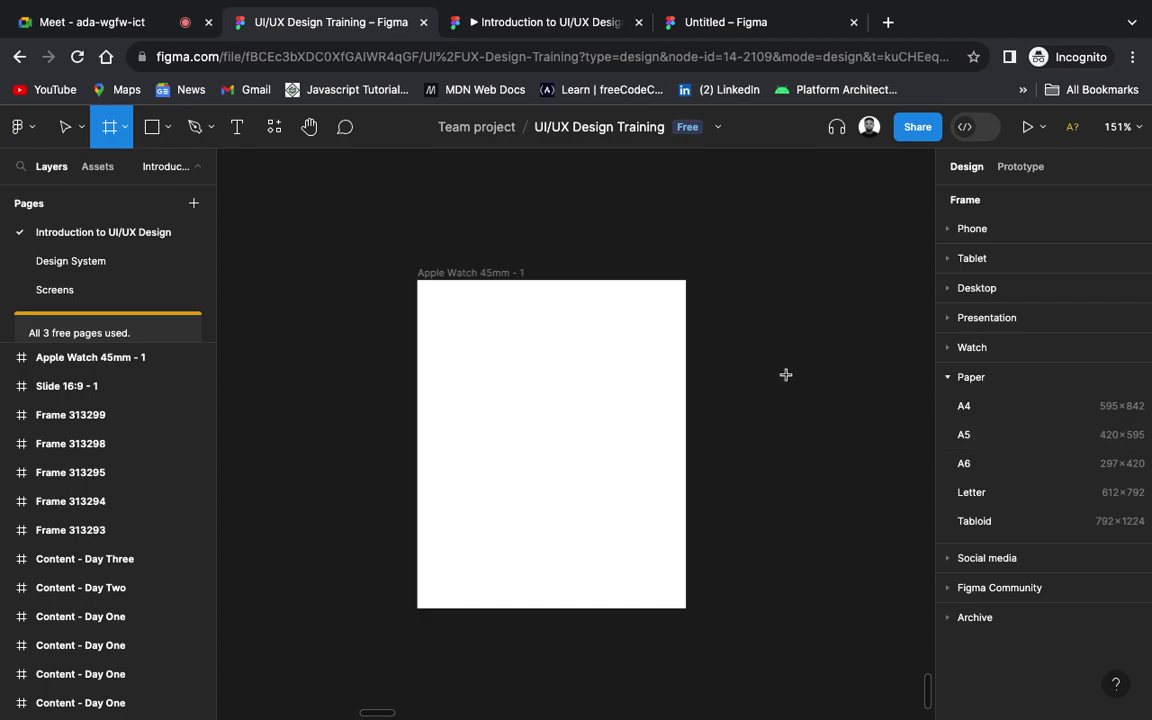
pyautogui.scroll(-3, 786, 375)
pyautogui.scroll(-5, 786, 375)
pyautogui.scroll(-5, 786, 375)
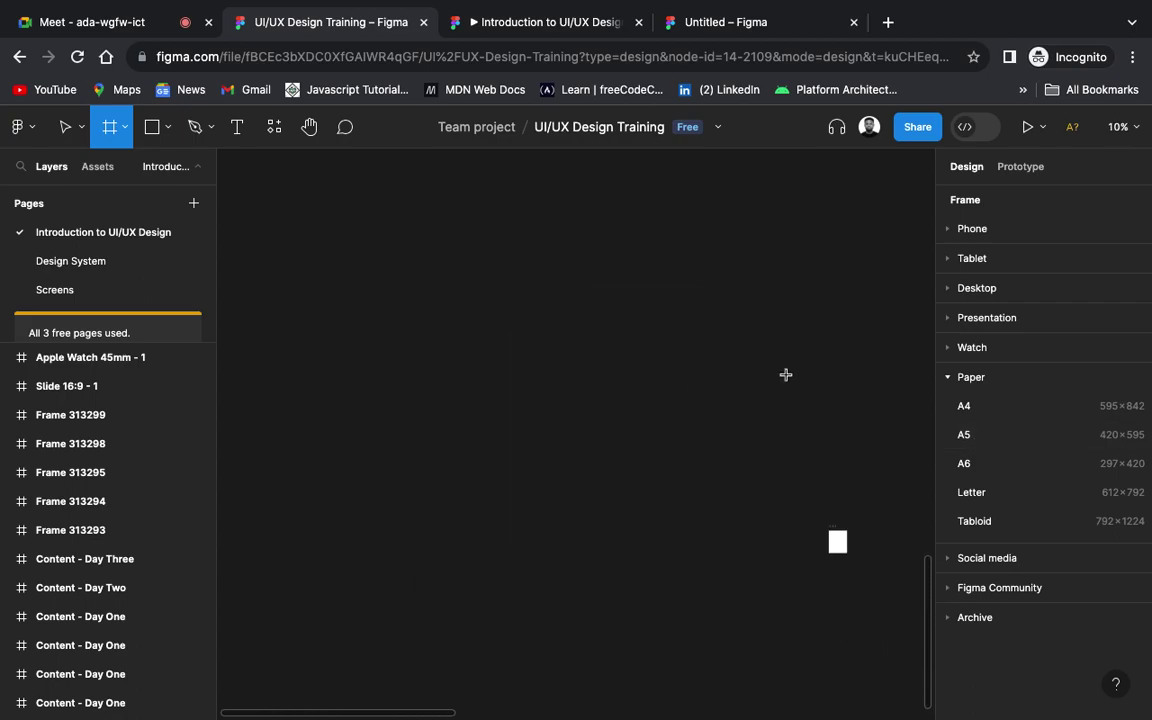
pyautogui.scroll(3, 785, 375)
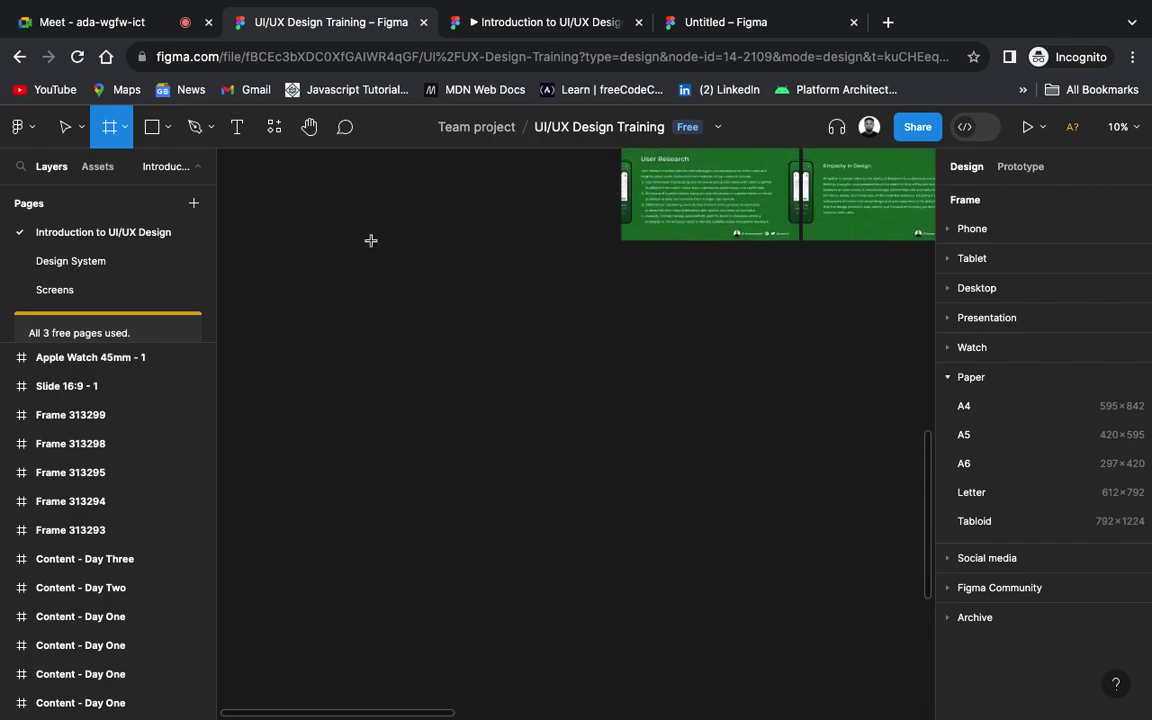
pyautogui.scroll(3, 370, 239)
pyautogui.scroll(-5, 370, 240)
pyautogui.scroll(3, 370, 239)
pyautogui.scroll(-4, 370, 239)
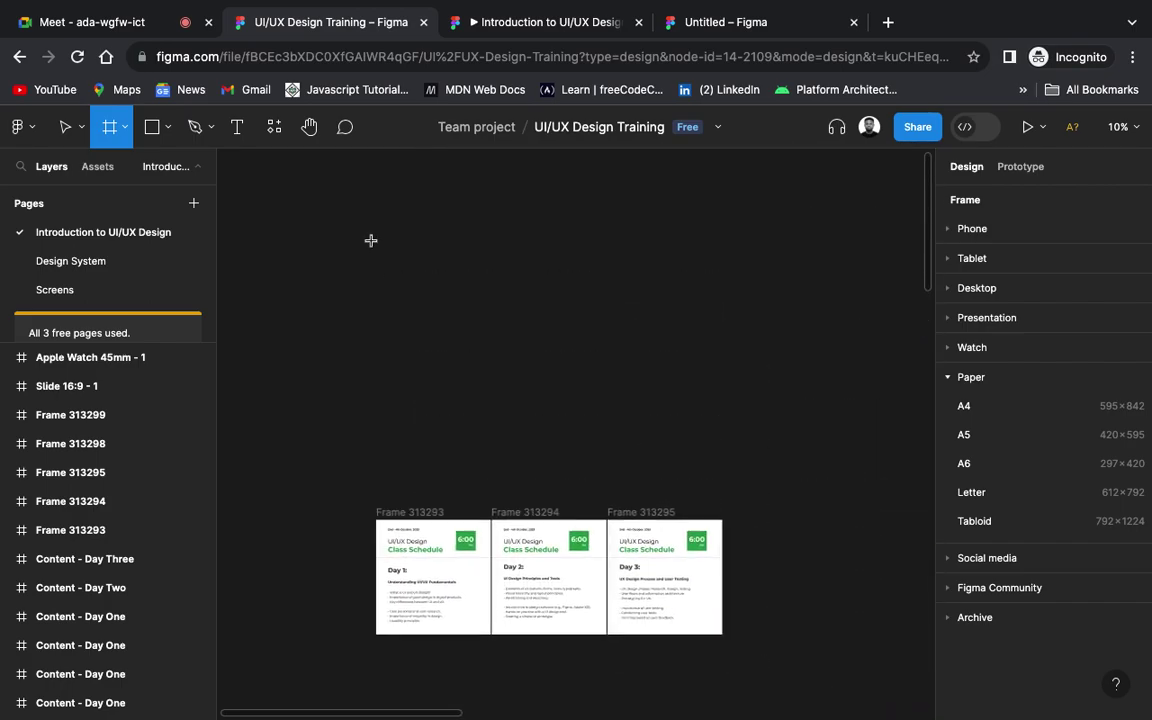
pyautogui.scroll(3, 453, 443)
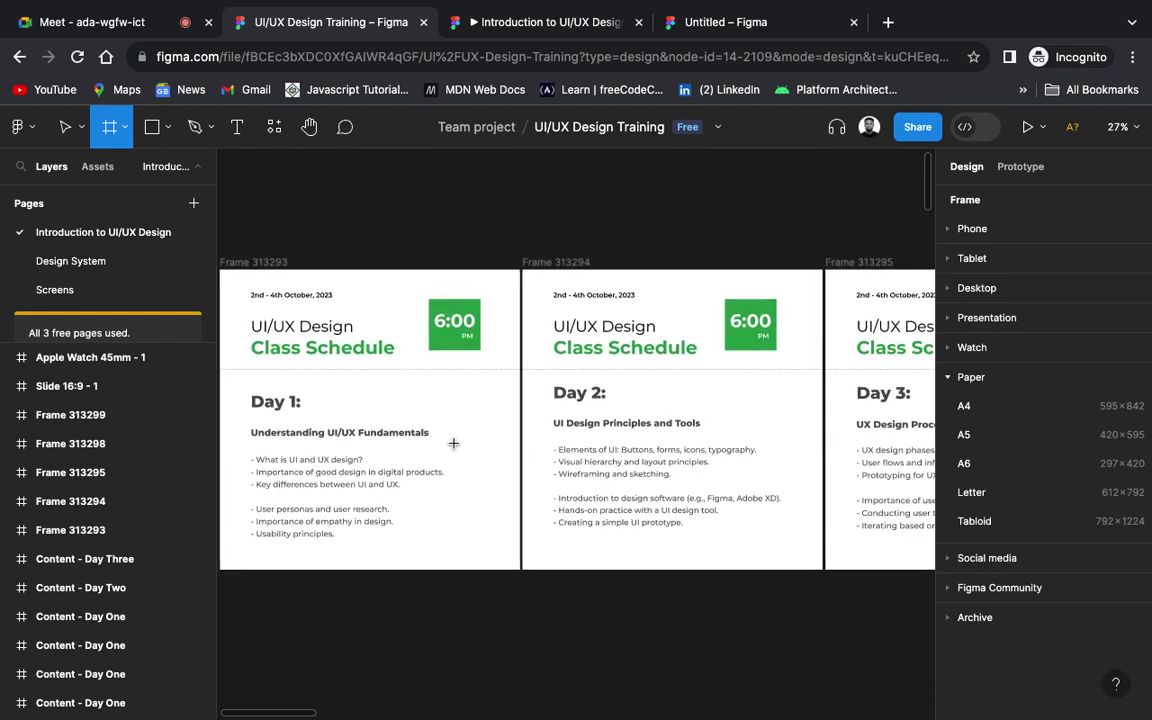
pyautogui.scroll(-3, 453, 443)
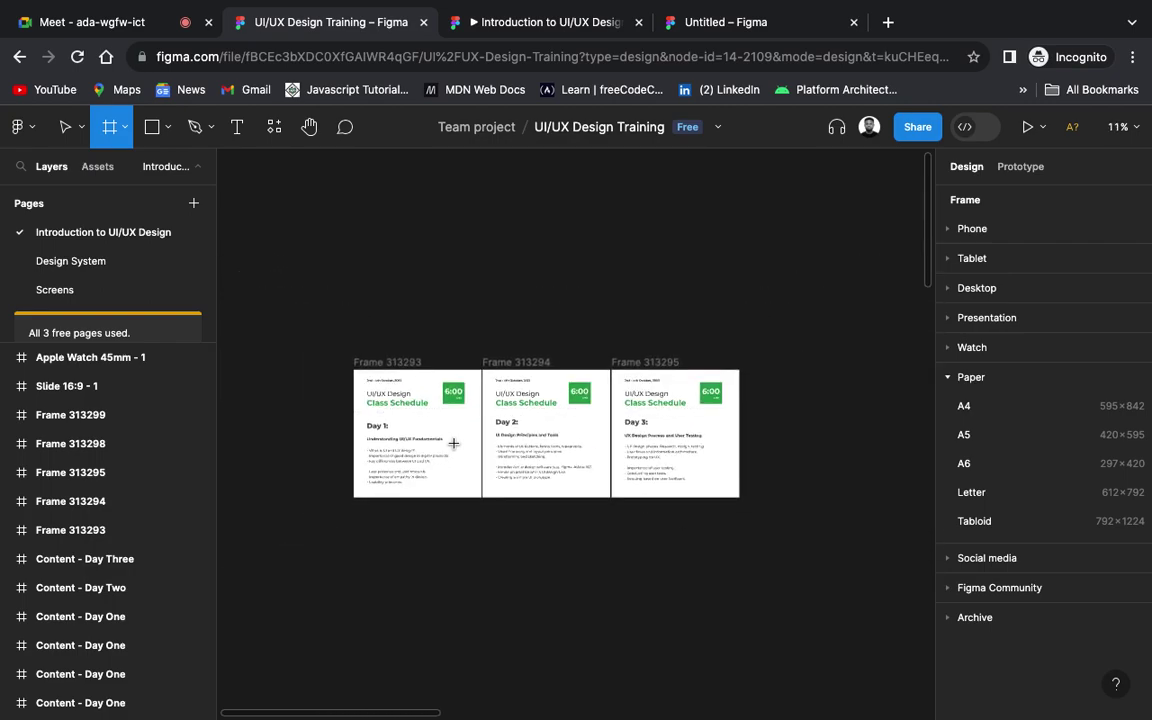
pyautogui.scroll(-3, 453, 443)
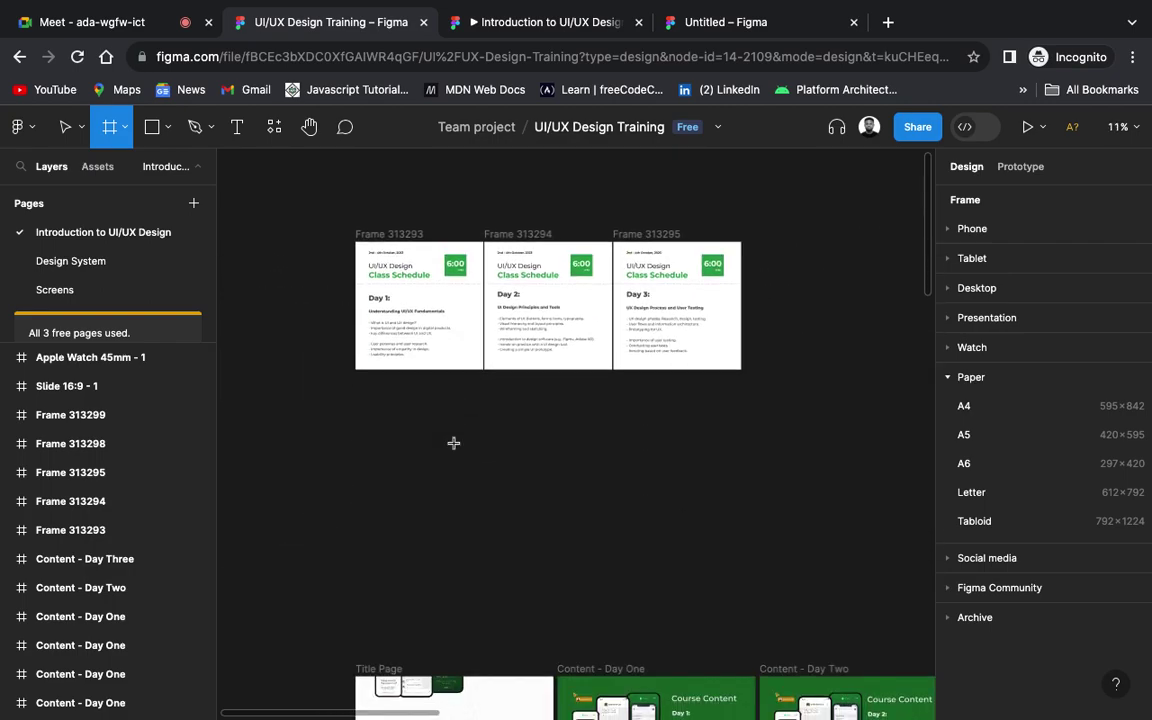
pyautogui.scroll(-10, 453, 443)
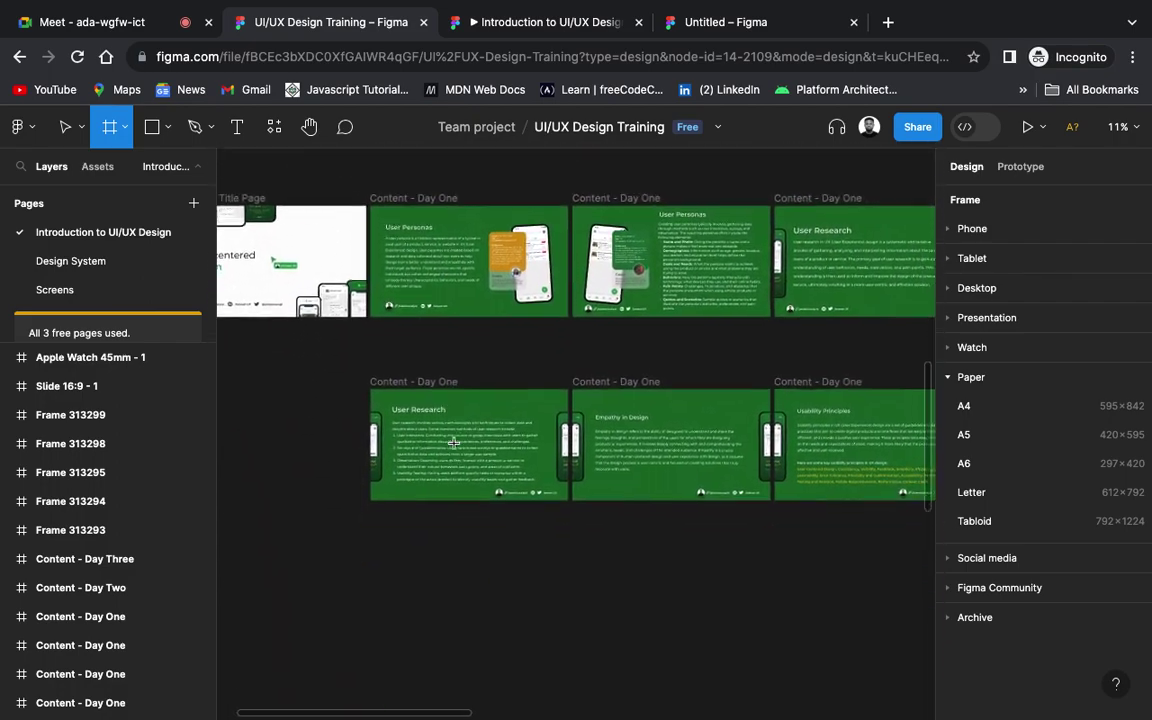
pyautogui.scroll(-10, 453, 443)
pyautogui.scroll(-5, 453, 443)
pyautogui.scroll(5, 449, 450)
pyautogui.scroll(-5, 449, 450)
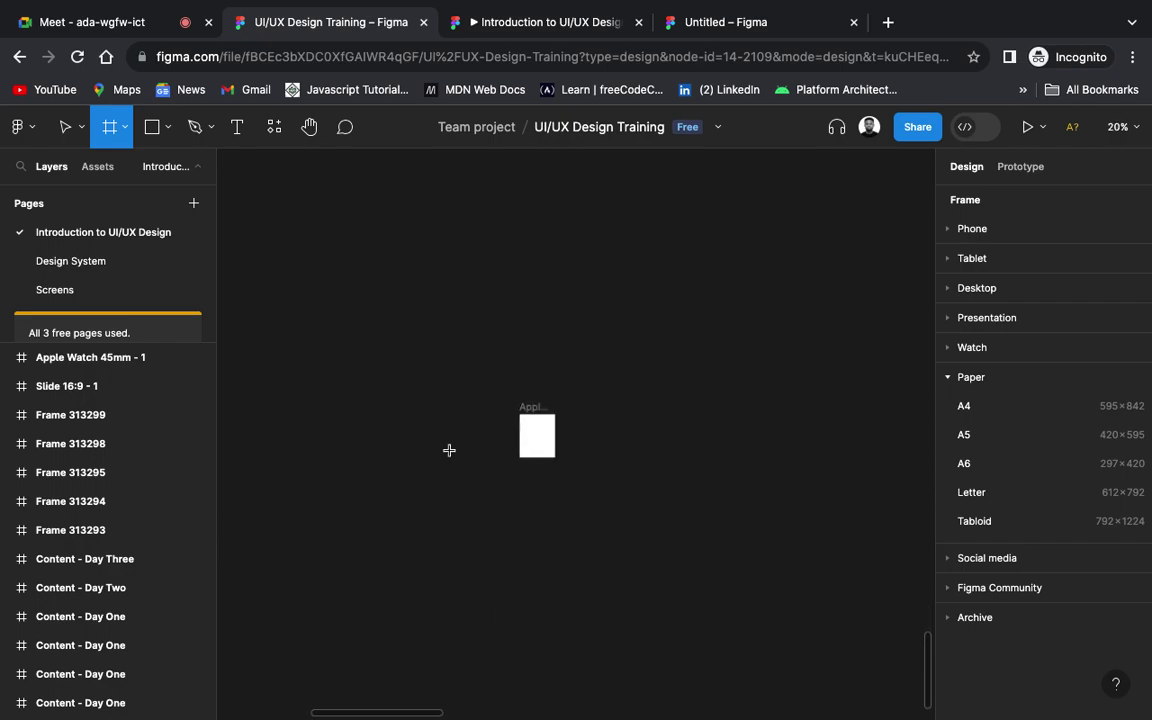
pyautogui.scroll(5, 449, 450)
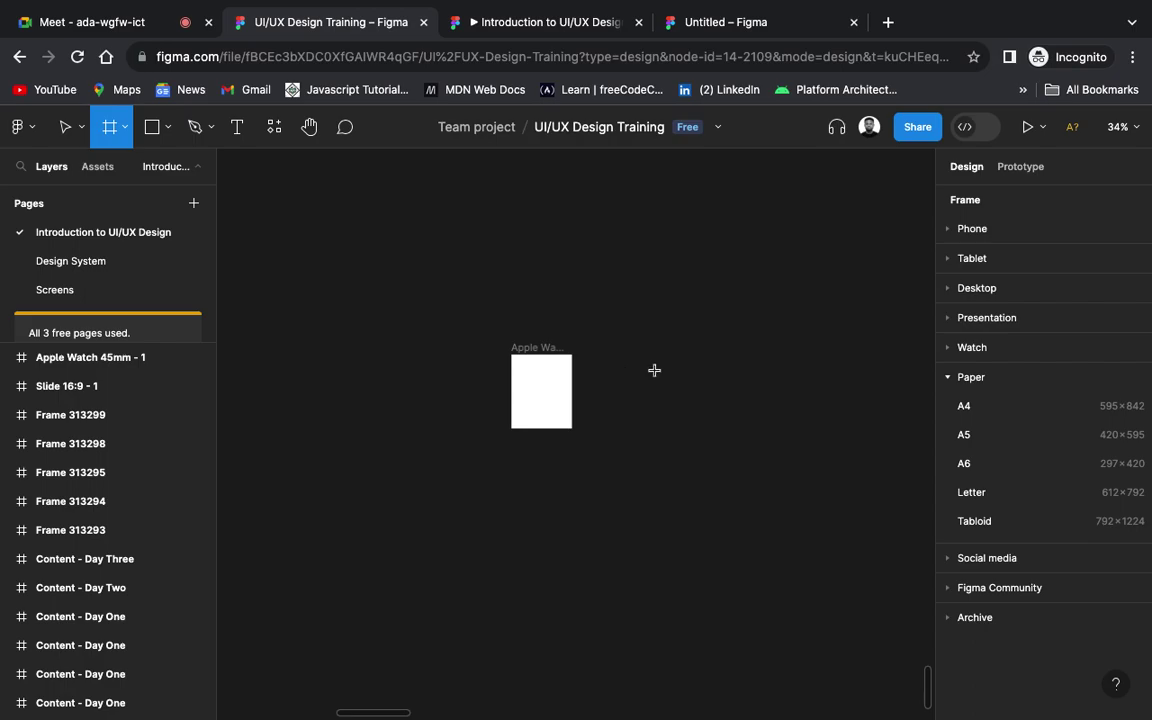
pyautogui.hscroll(2, 654, 370)
pyautogui.scroll(-1, 654, 370)
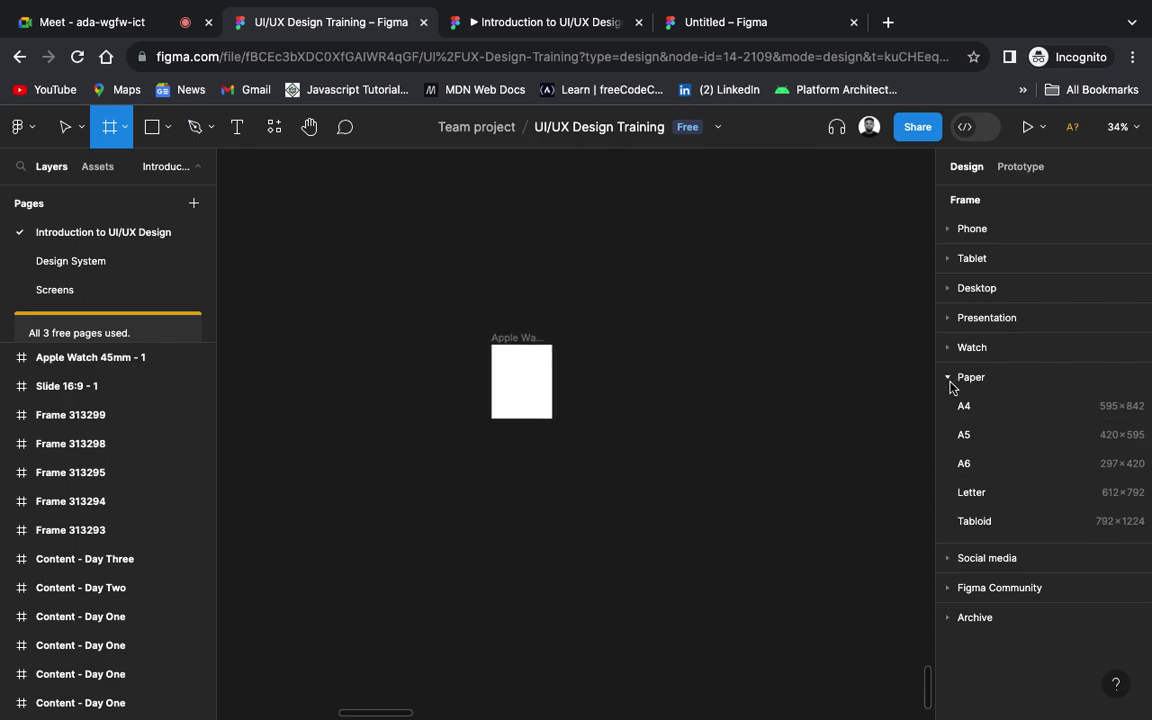
# Step: Collapse Paper, then expand and collapse the Social media and Figma Community frame presets
pyautogui.click(950, 381)
pyautogui.click(949, 408)
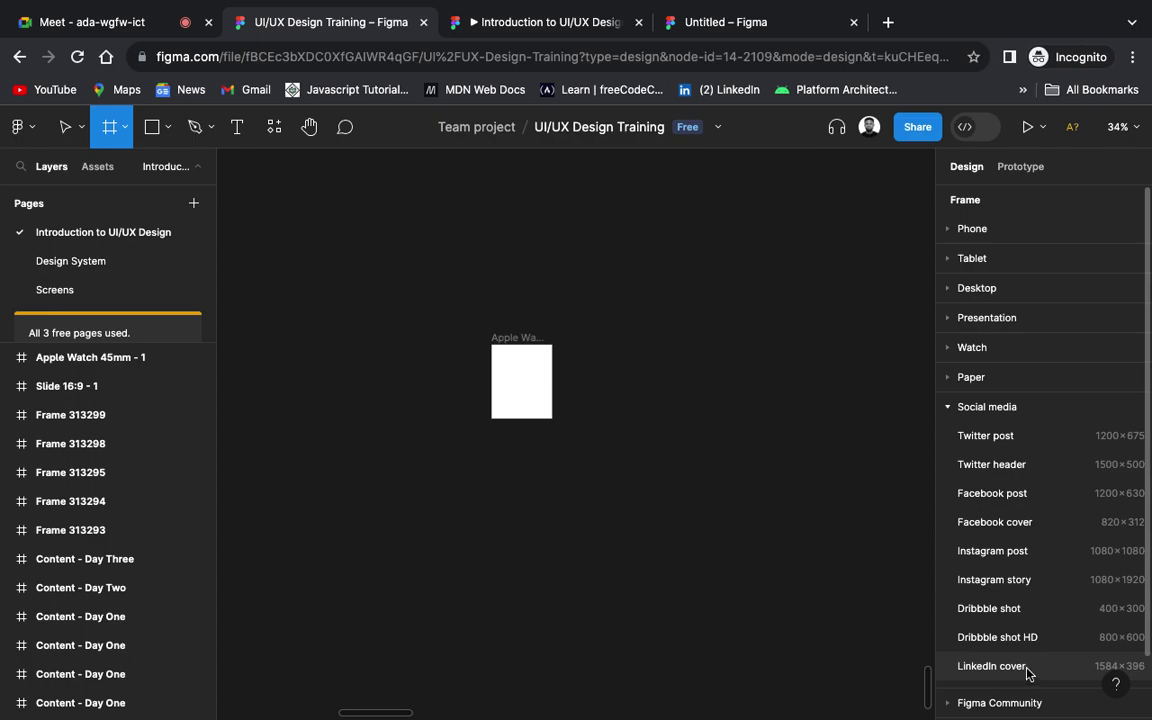
pyautogui.click(949, 406)
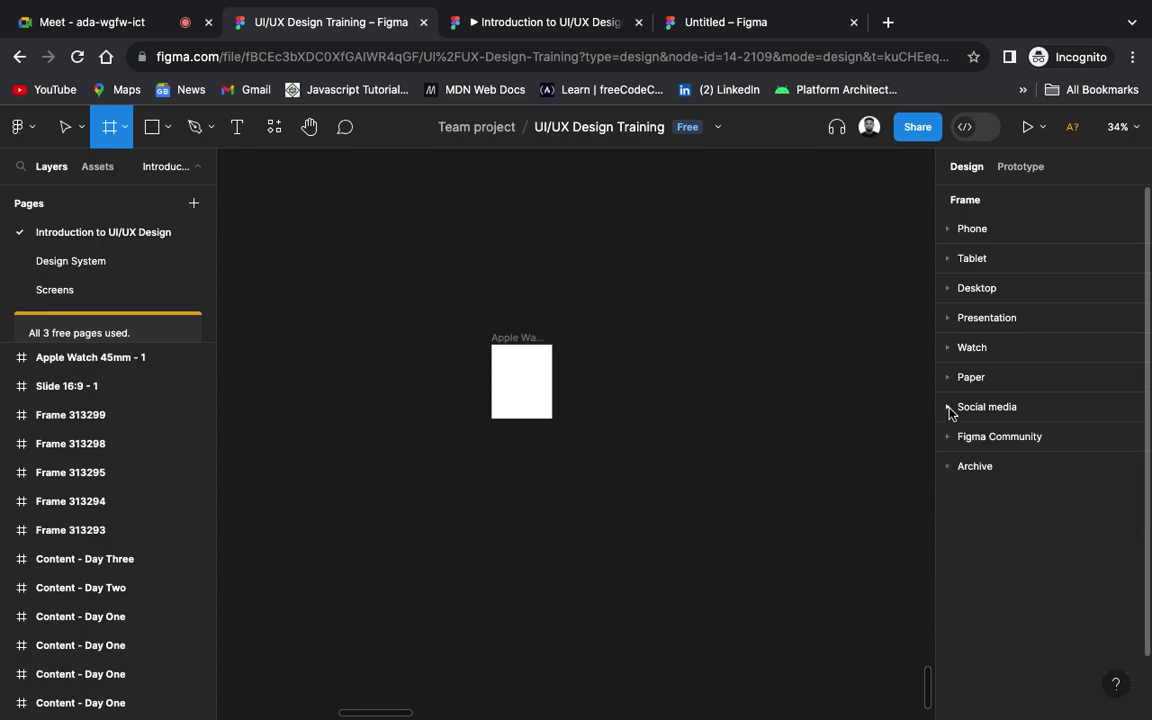
pyautogui.click(948, 438)
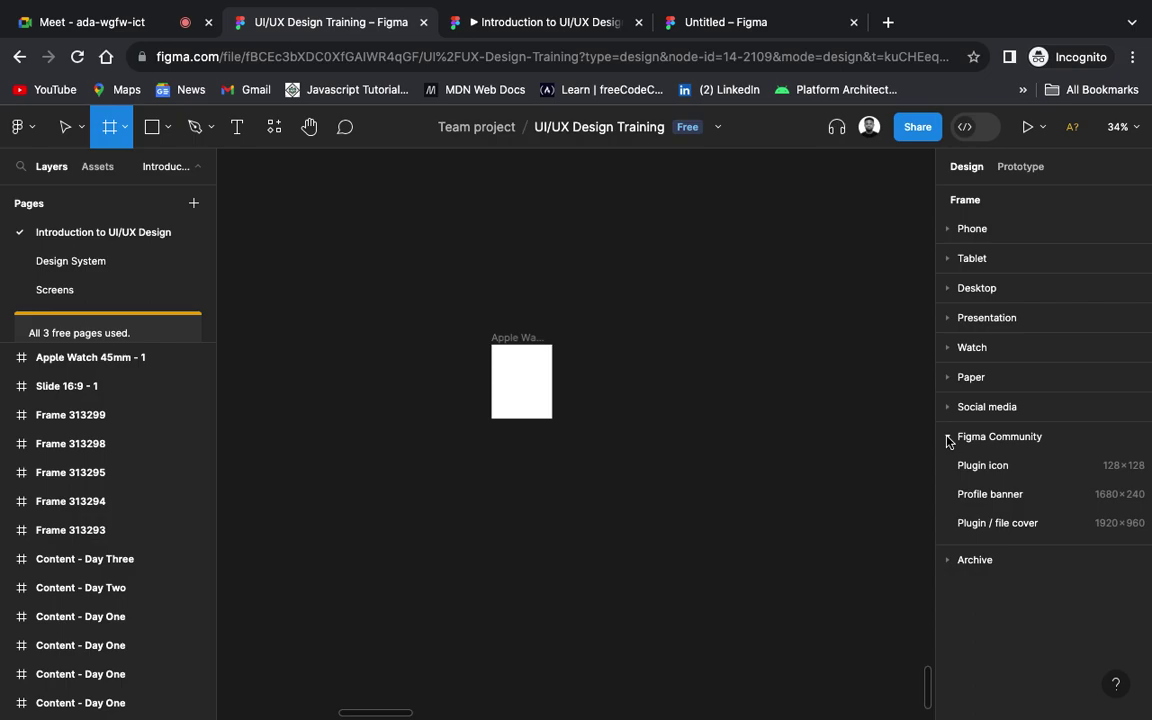
pyautogui.click(948, 438)
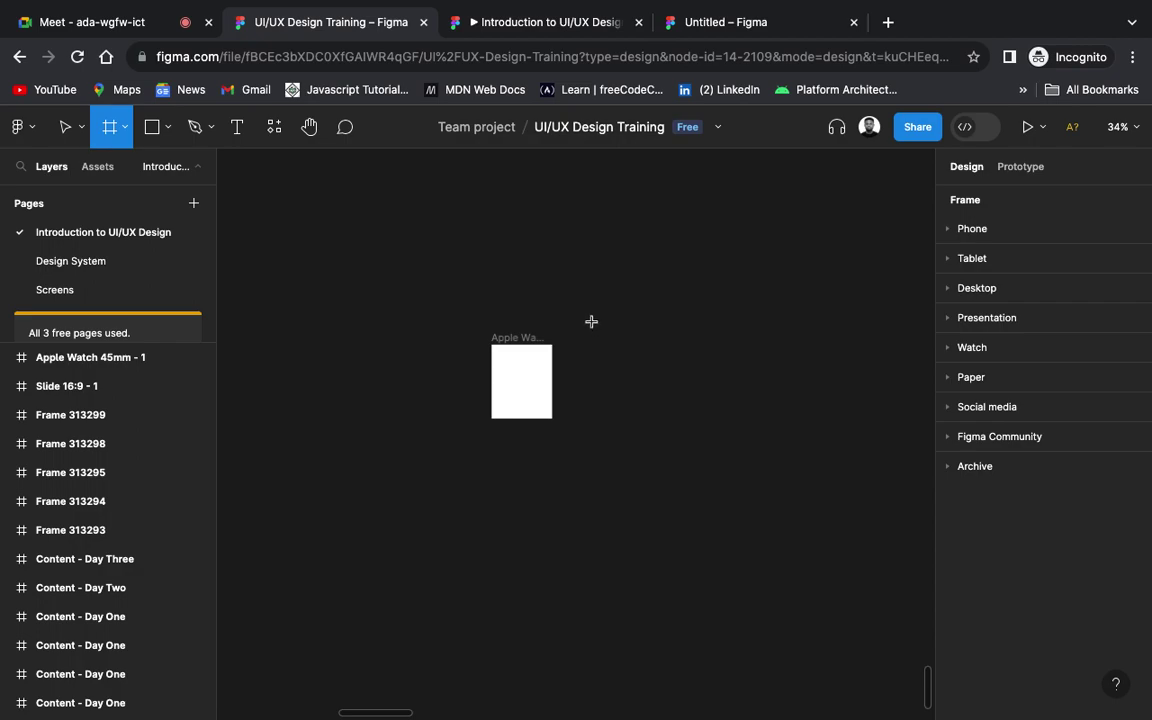
# Step: Switch back to the Move tool with V and navigate to the Slide 16:9 - 1 wireframe
pyautogui.press('v')
pyautogui.hscroll(5, 592, 335)
pyautogui.scroll(4, 592, 335)
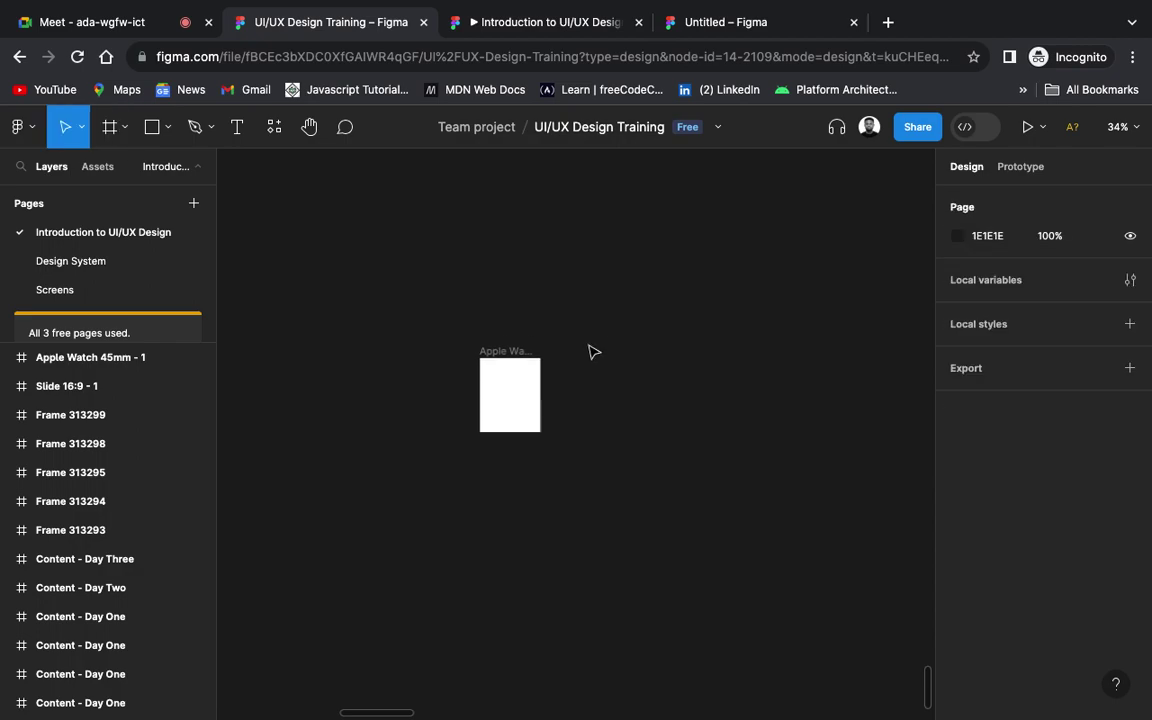
pyautogui.scroll(3, 592, 352)
pyautogui.hscroll(-2, 592, 352)
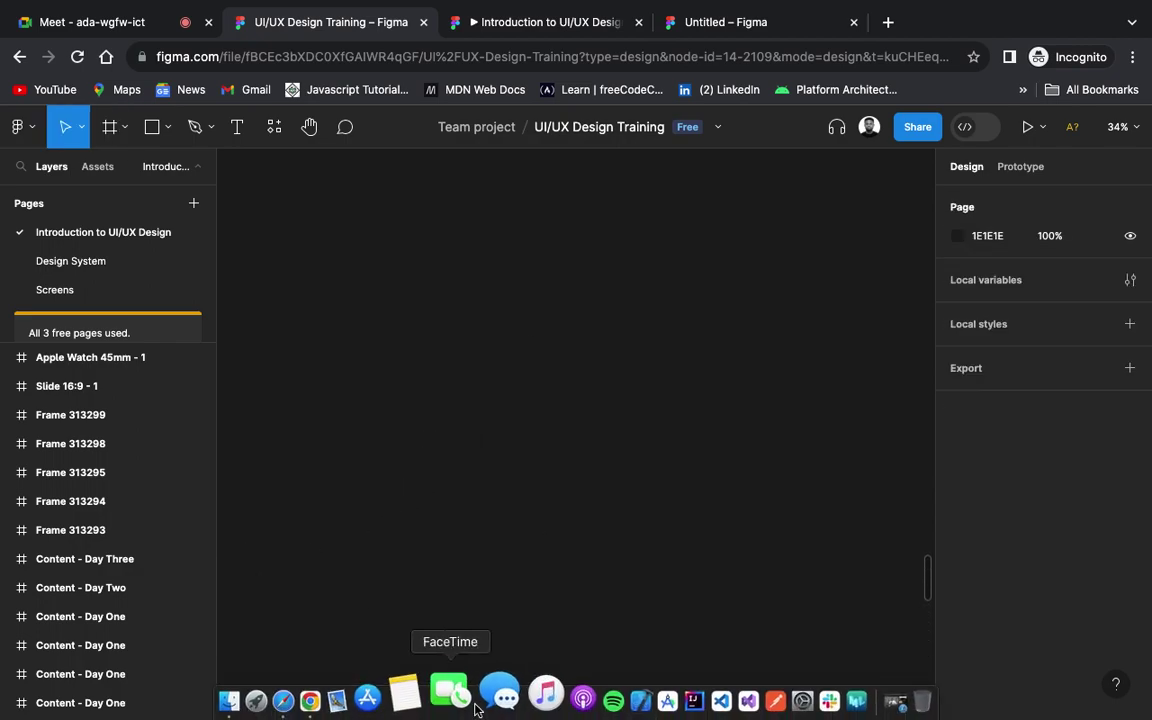
pyautogui.scroll(3, 424, 566)
pyautogui.hscroll(-2, 424, 566)
pyautogui.keyDown('ctrl'); pyautogui.scroll(-6, 424, 566); pyautogui.keyUp('ctrl')
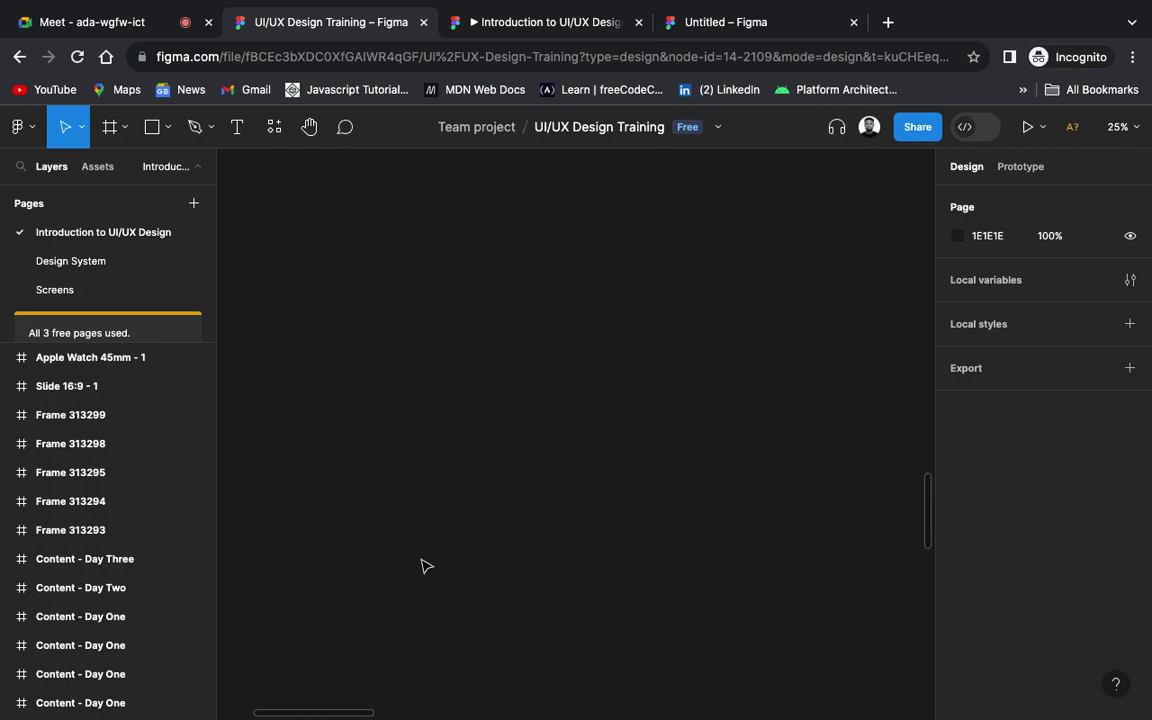
pyautogui.scroll(-4, 424, 566)
pyautogui.hscroll(3, 424, 566)
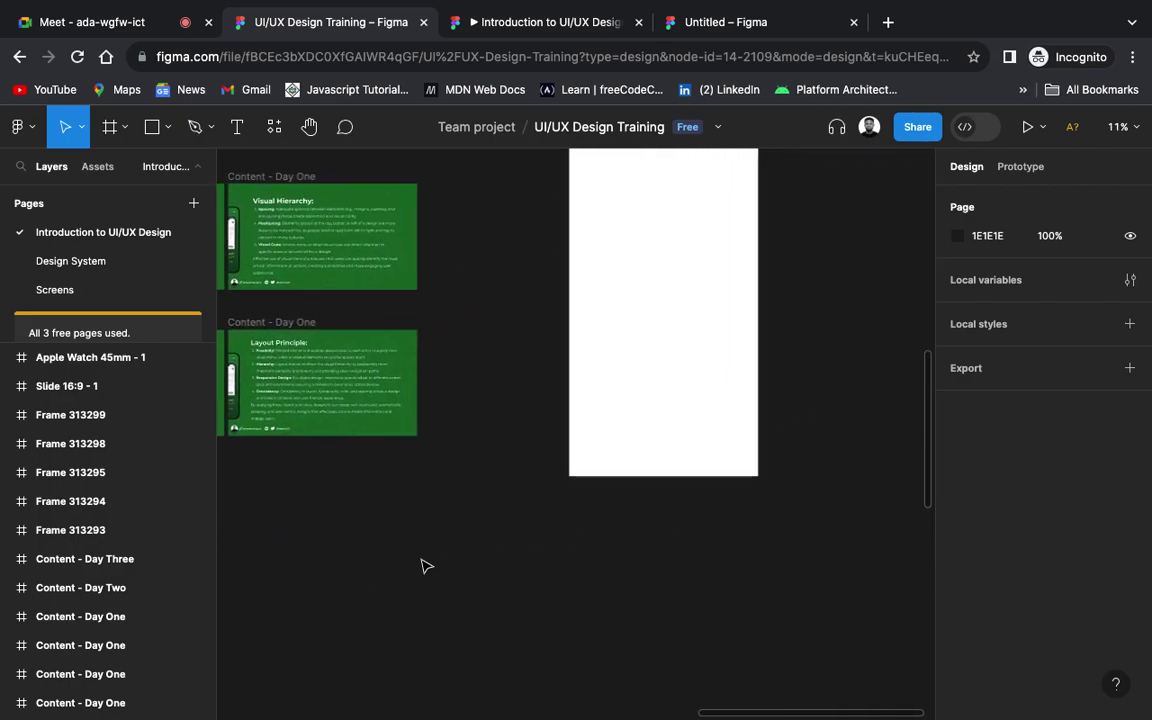
pyautogui.scroll(2, 424, 566)
pyautogui.keyDown('ctrl'); pyautogui.scroll(5, 661, 410); pyautogui.keyUp('ctrl')
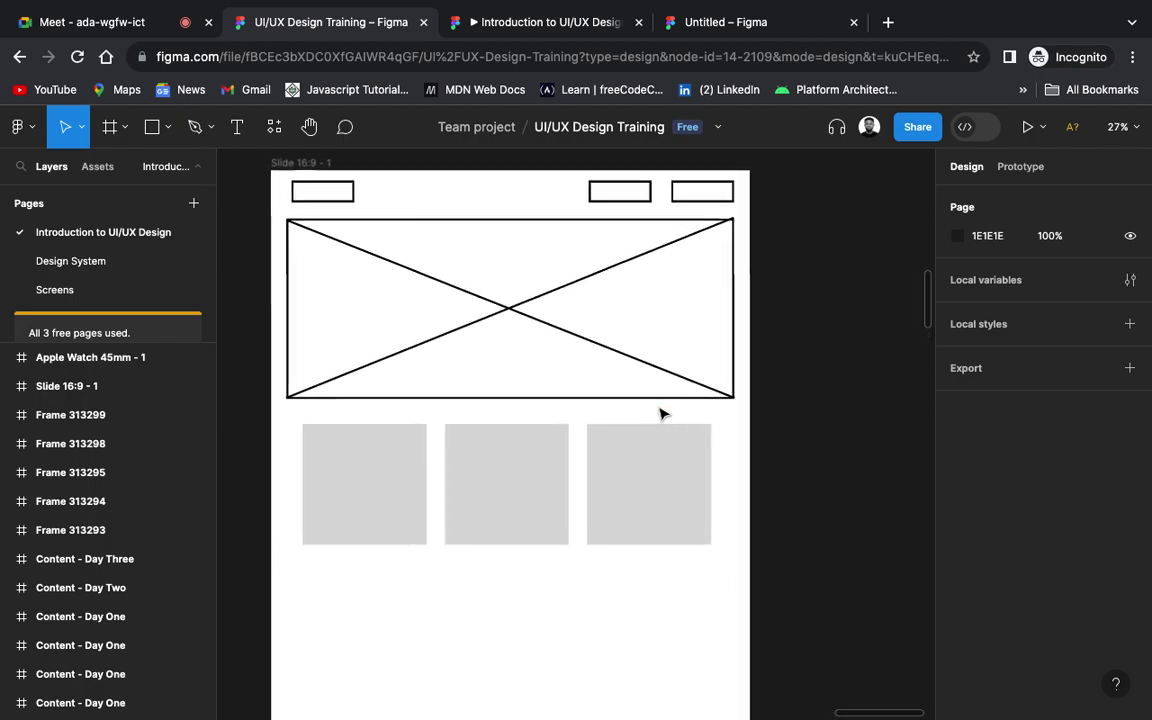
pyautogui.scroll(2, 661, 412)
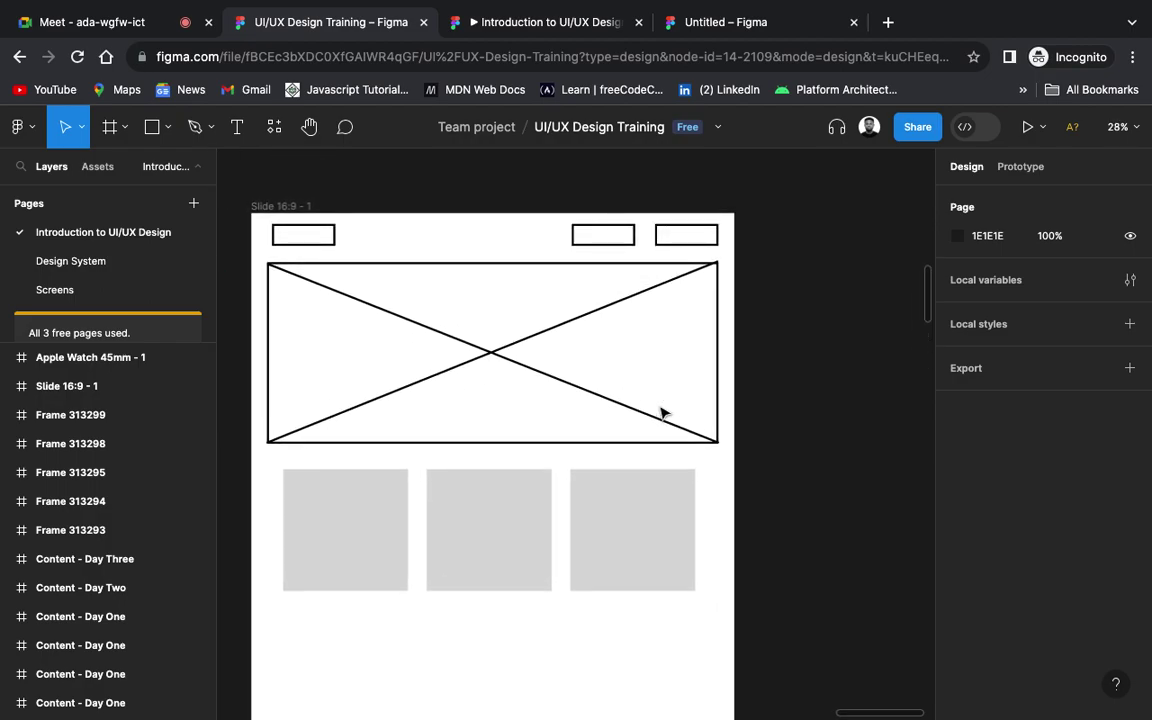
pyautogui.keyDown('ctrl'); pyautogui.scroll(-2, 661, 413); pyautogui.keyUp('ctrl')
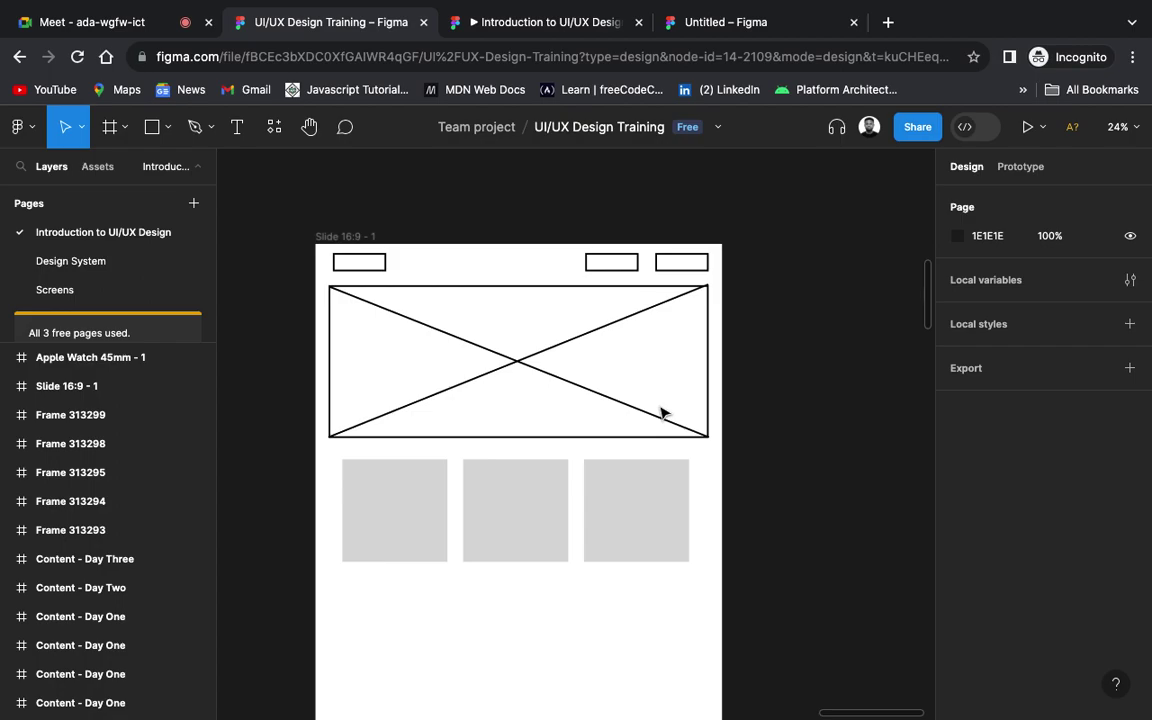
# Step: Scroll around the canvas, then switch to the Screens page
pyautogui.scroll(-3, 660, 413)
pyautogui.scroll(-5, 660, 413)
pyautogui.scroll(-4, 662, 413)
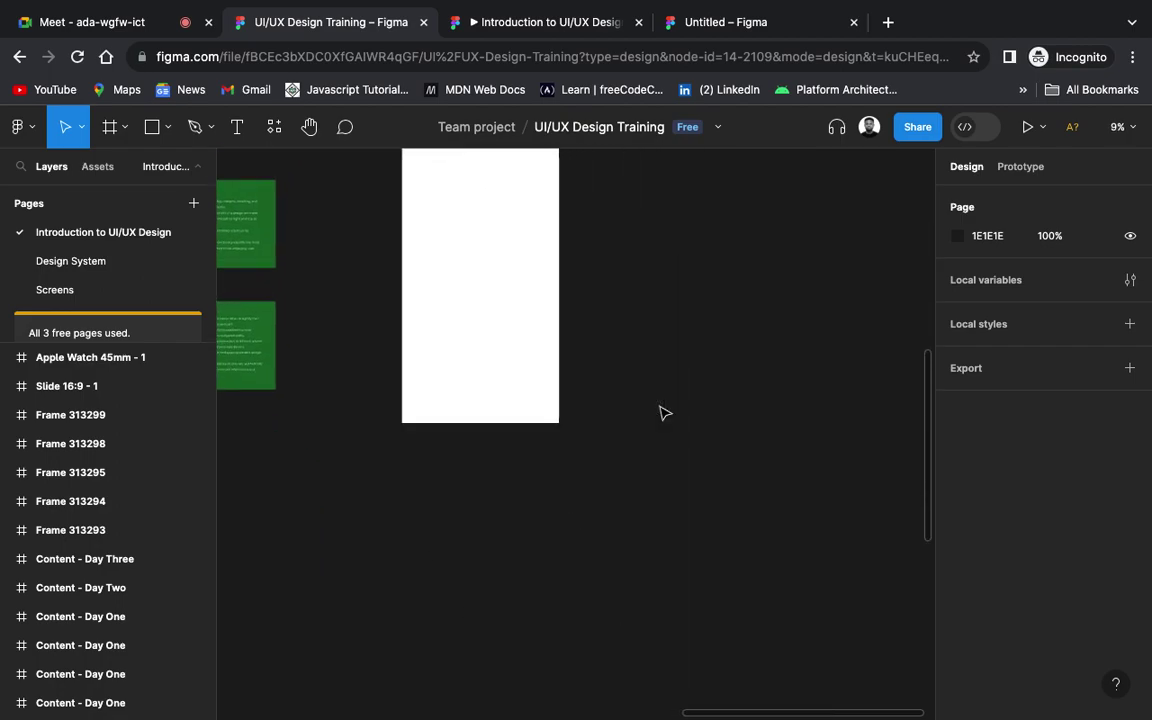
pyautogui.scroll(5, 660, 413)
pyautogui.scroll(-3, 660, 413)
pyautogui.hscroll(3, 660, 413)
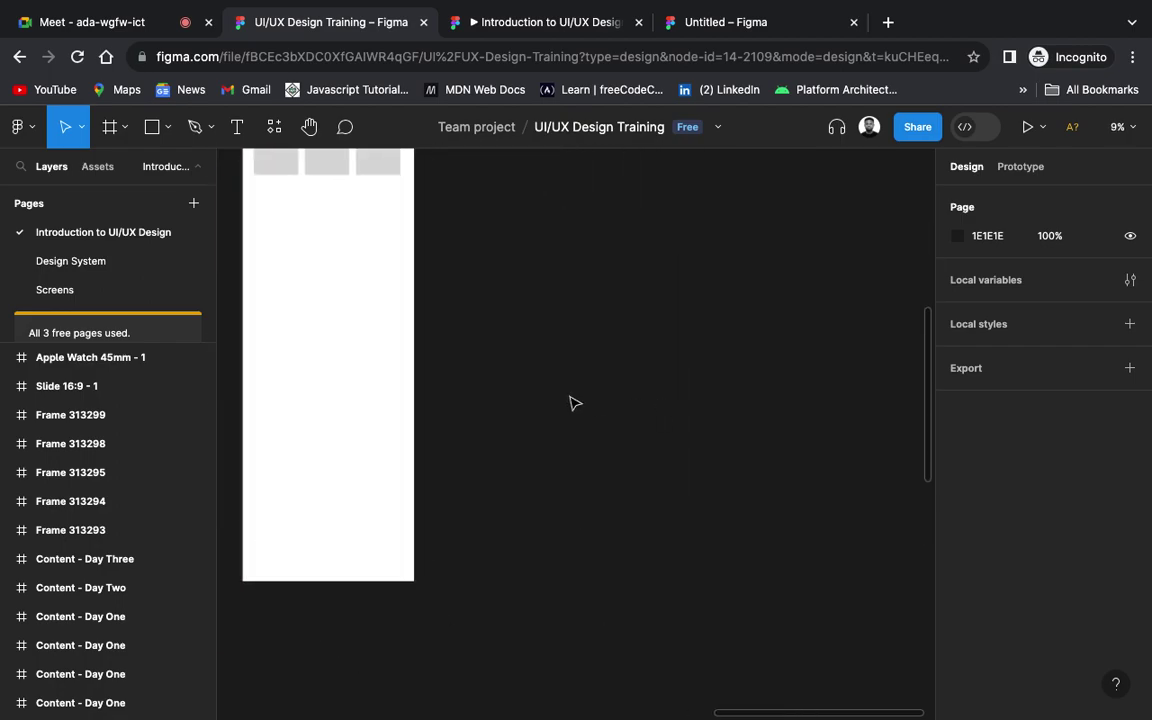
pyautogui.scroll(4, 572, 402)
pyautogui.scroll(-3, 572, 402)
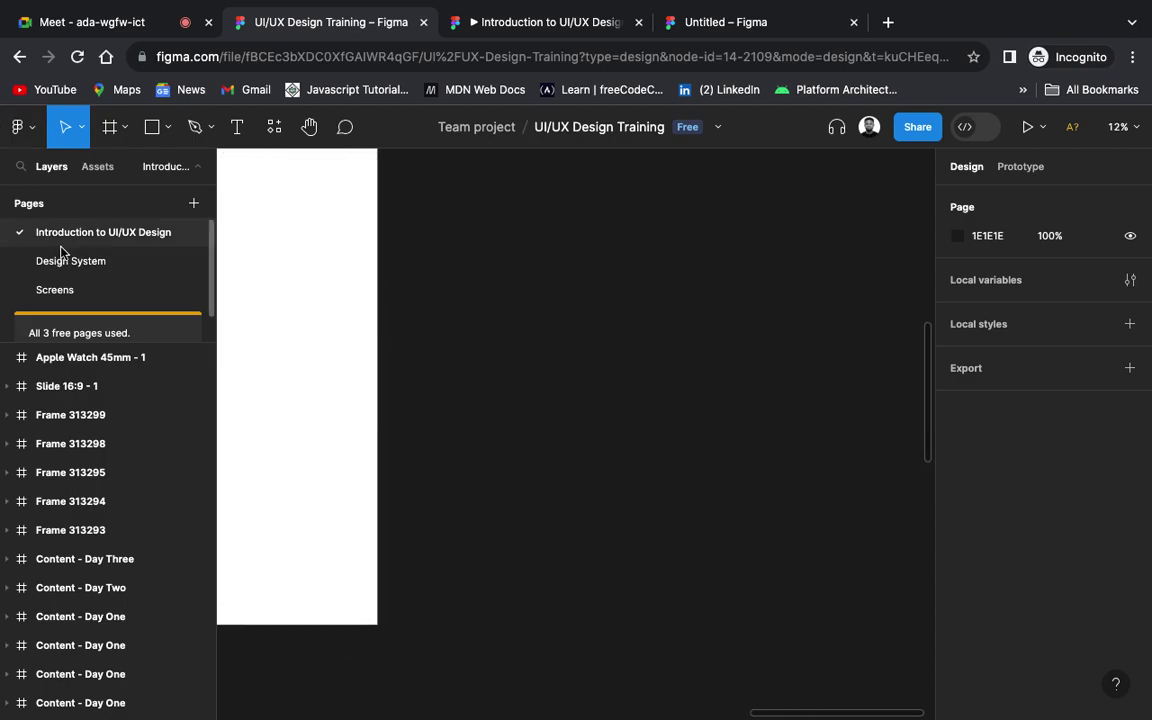
pyautogui.click(84, 294)
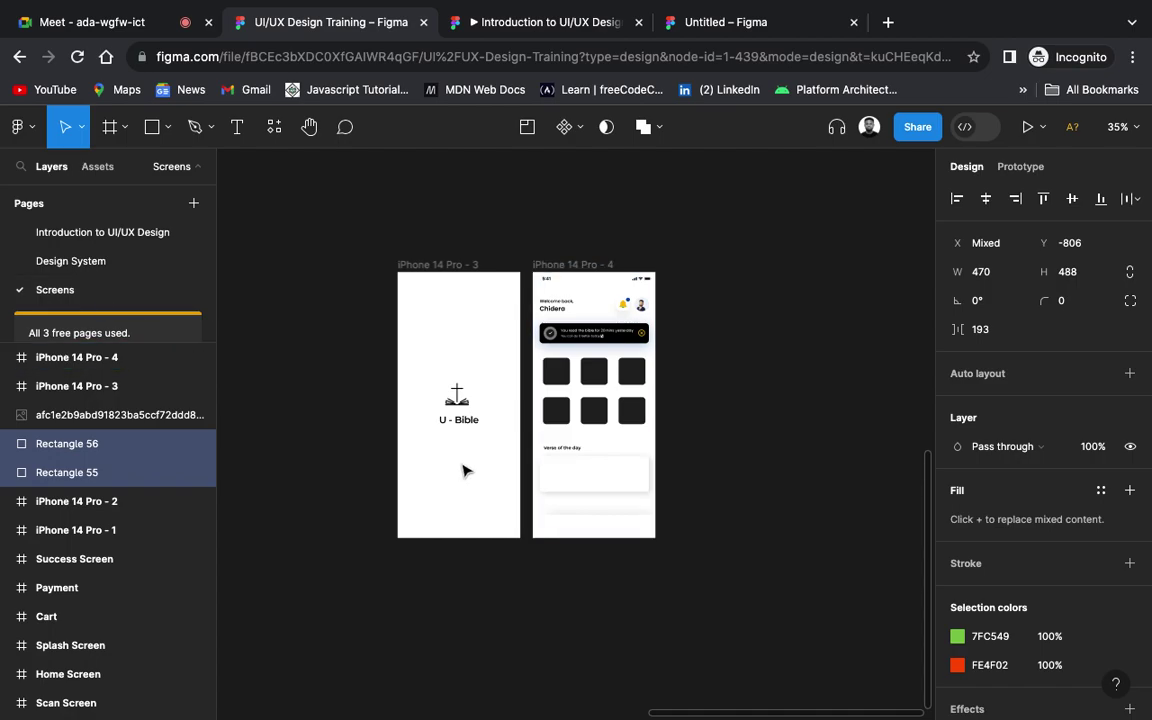
# Step: Pan the Screens page to empty space and dismiss the canvas context menu
pyautogui.hscroll(10, 463, 470)
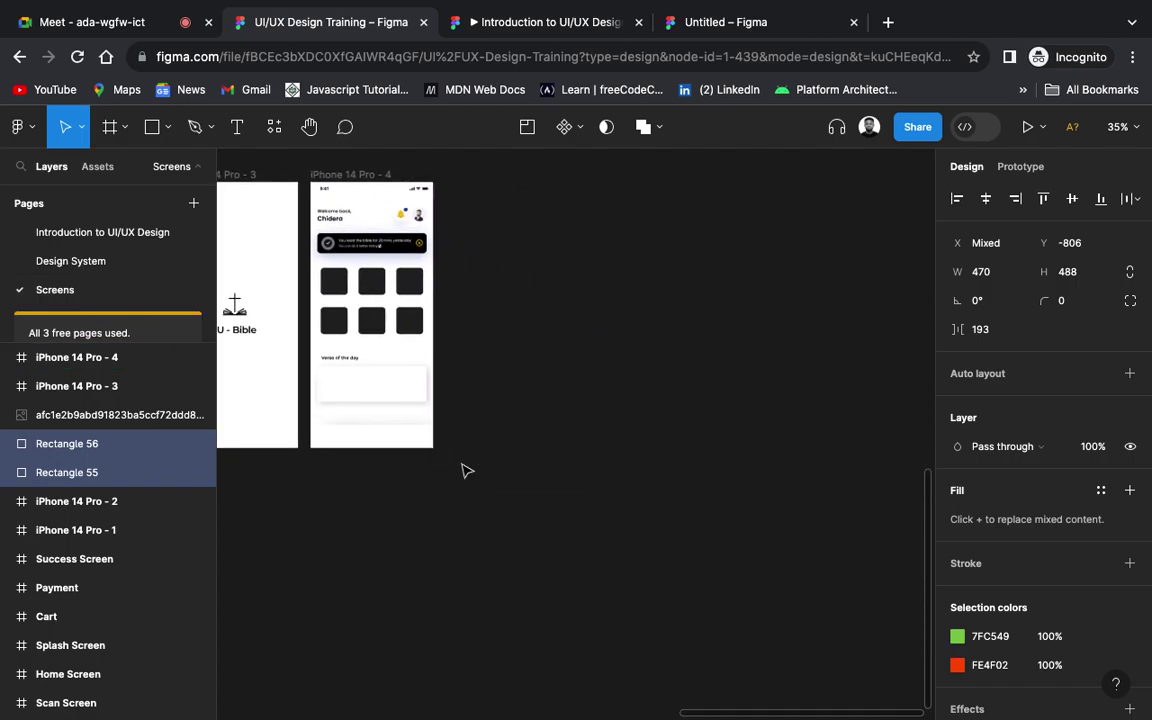
pyautogui.hscroll(3, 463, 470)
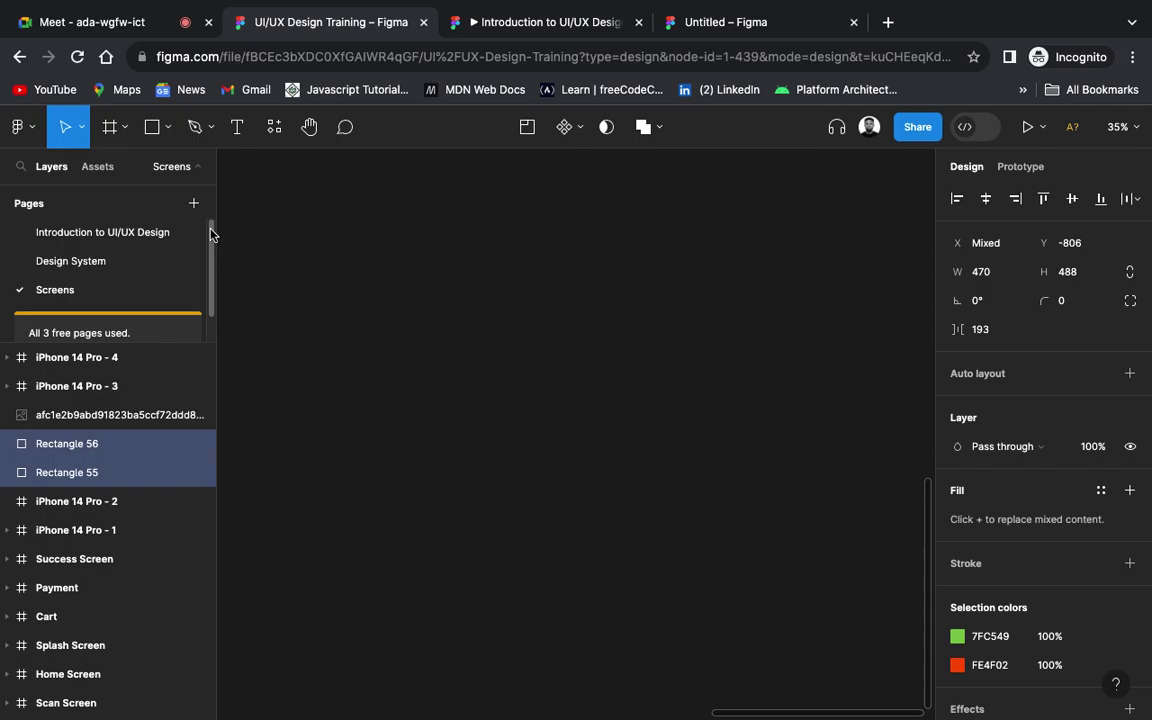
pyautogui.scroll(-1, 539, 343)
pyautogui.rightClick(537, 342)
pyautogui.click(447, 355)
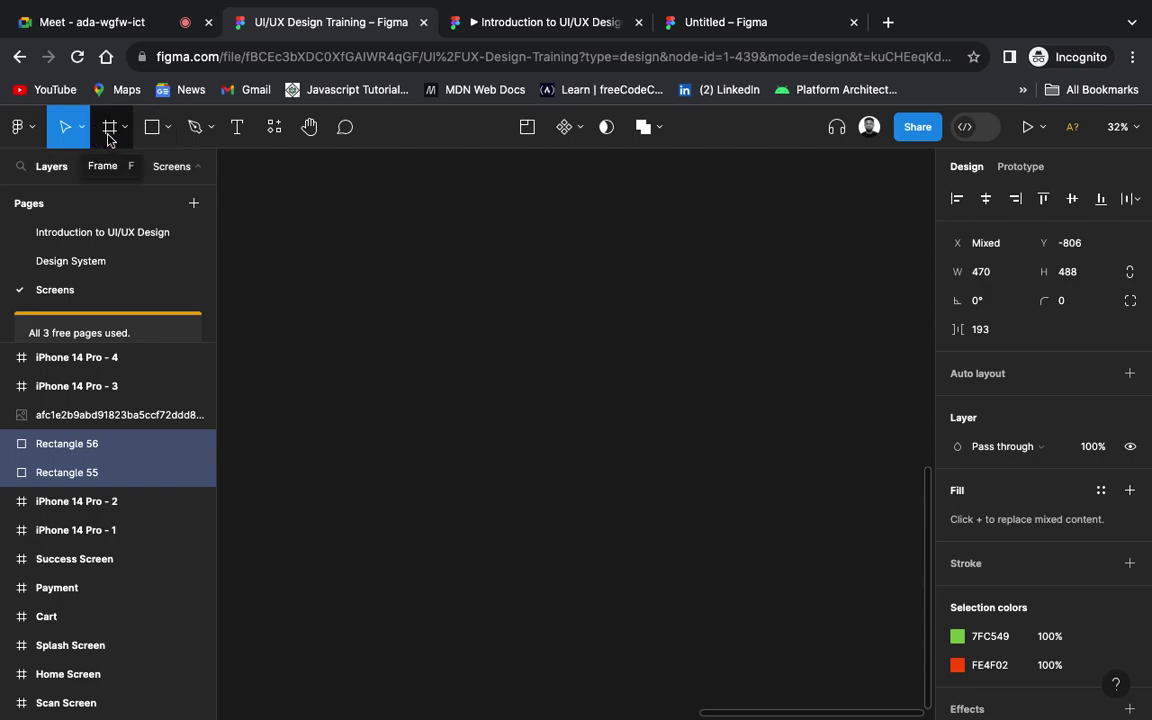
pyautogui.click(110, 139)
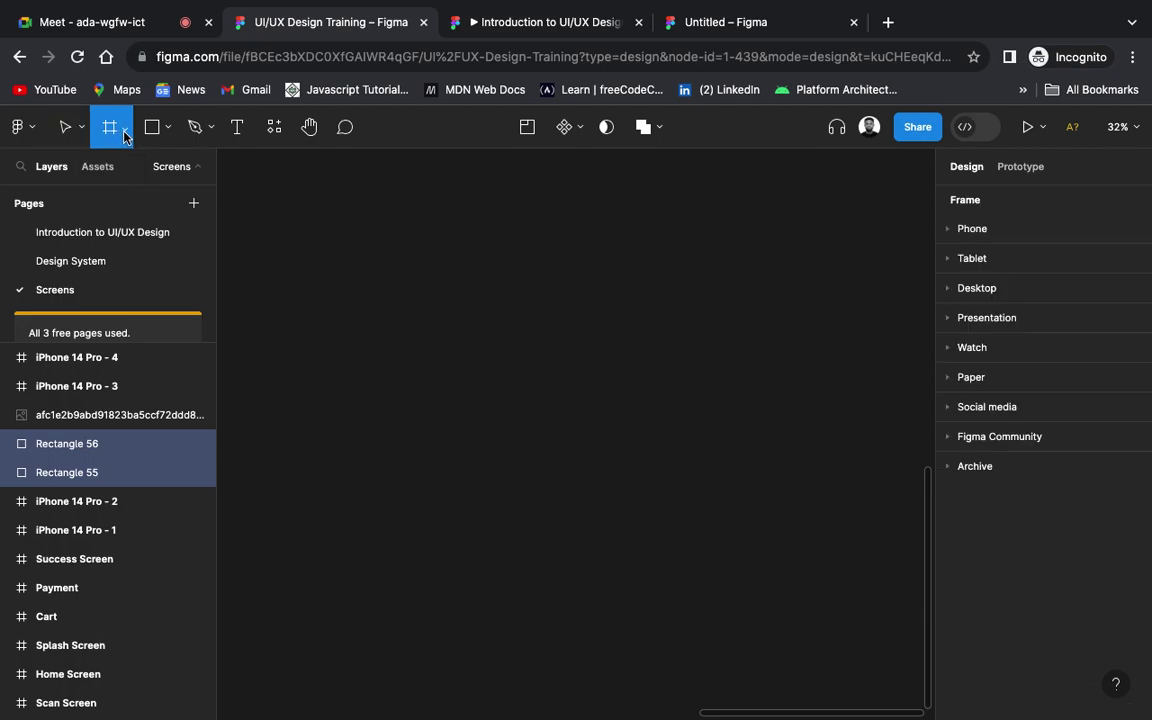
# Step: Keep Frame as the tool and add a 393×852 iPhone 14 Pro frame from the Phone presets
pyautogui.click(123, 134)
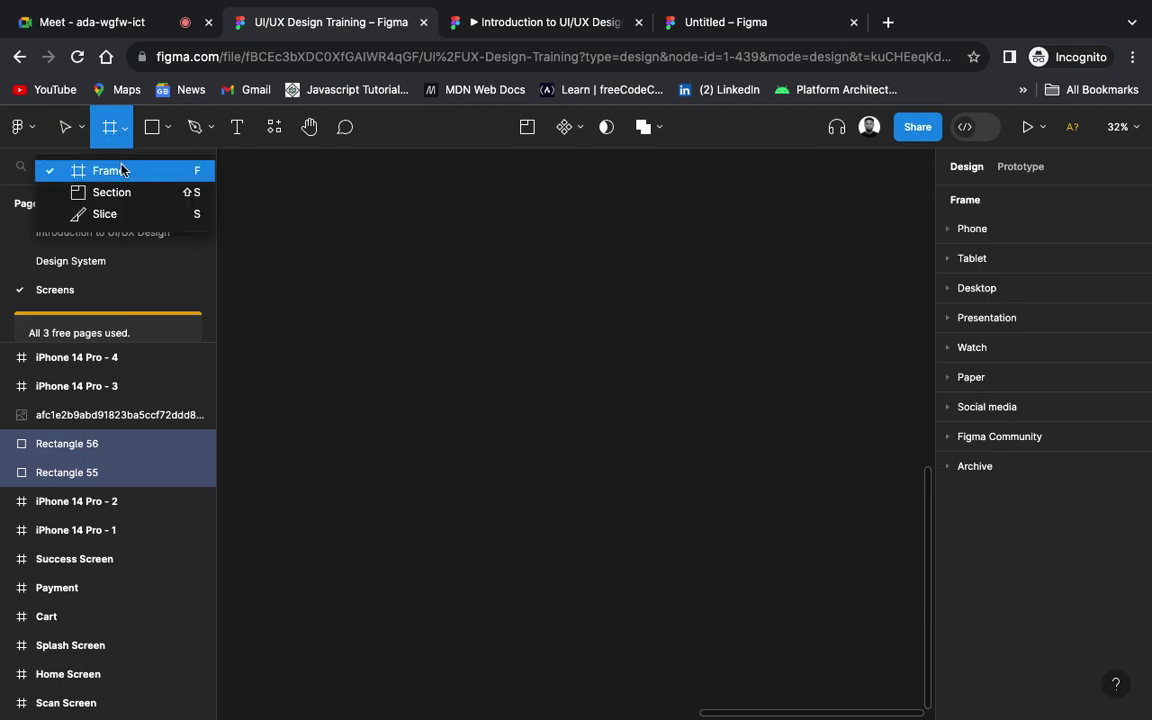
pyautogui.click(120, 171)
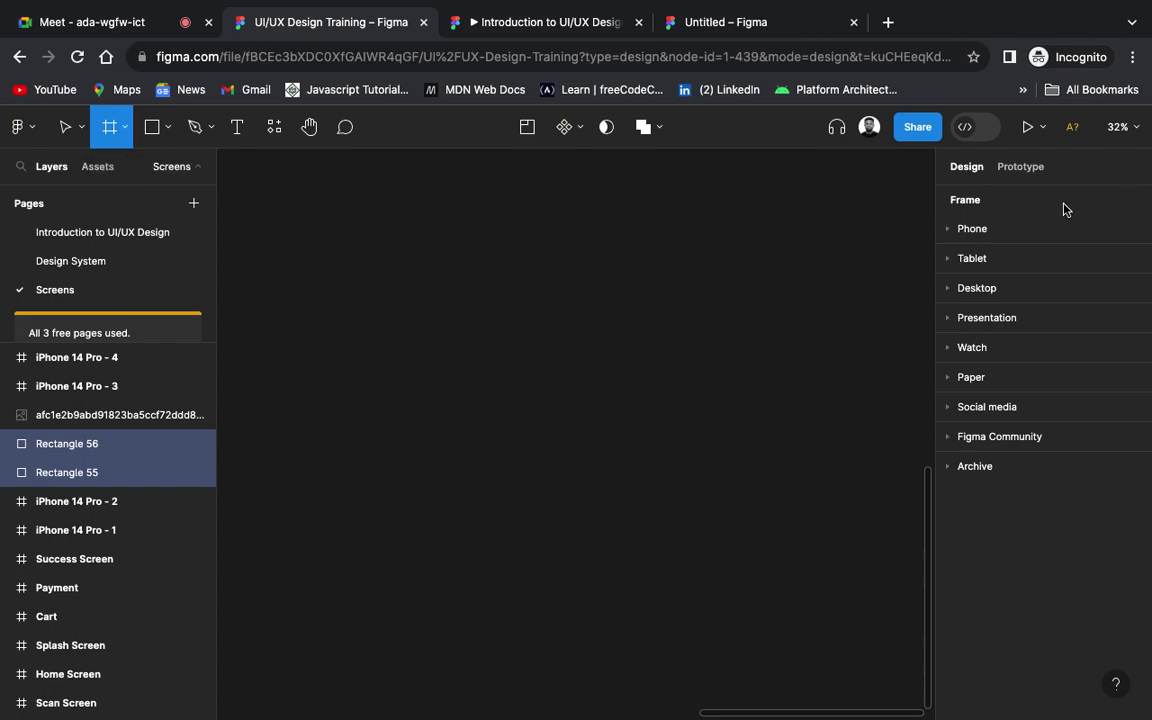
pyautogui.click(949, 230)
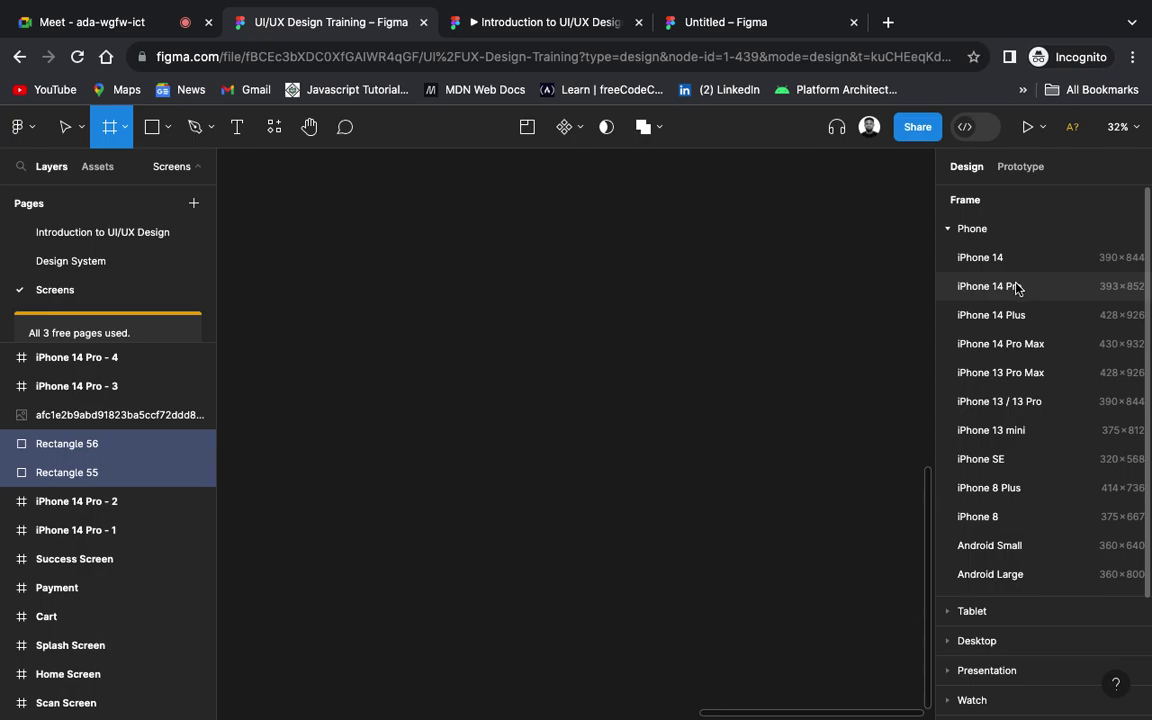
pyautogui.click(1016, 288)
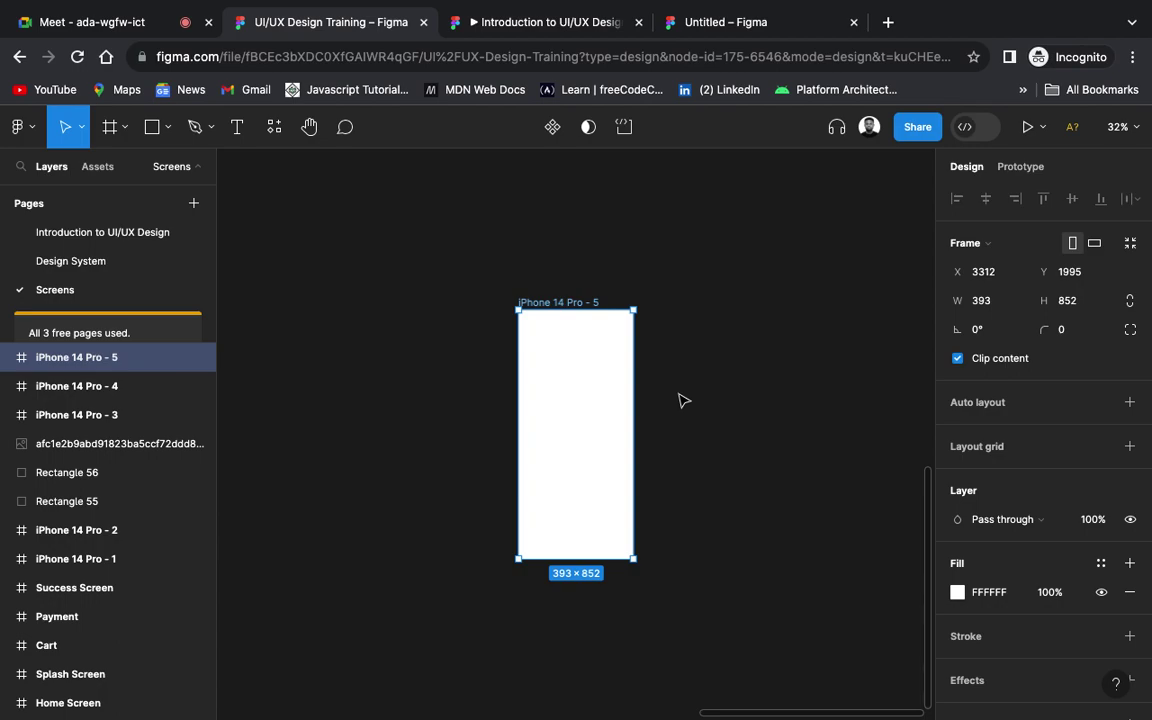
# Step: Rename the iPhone 14 Pro - 5 frame to 'Bible App Wireframe'
pyautogui.scroll(5, 678, 400)
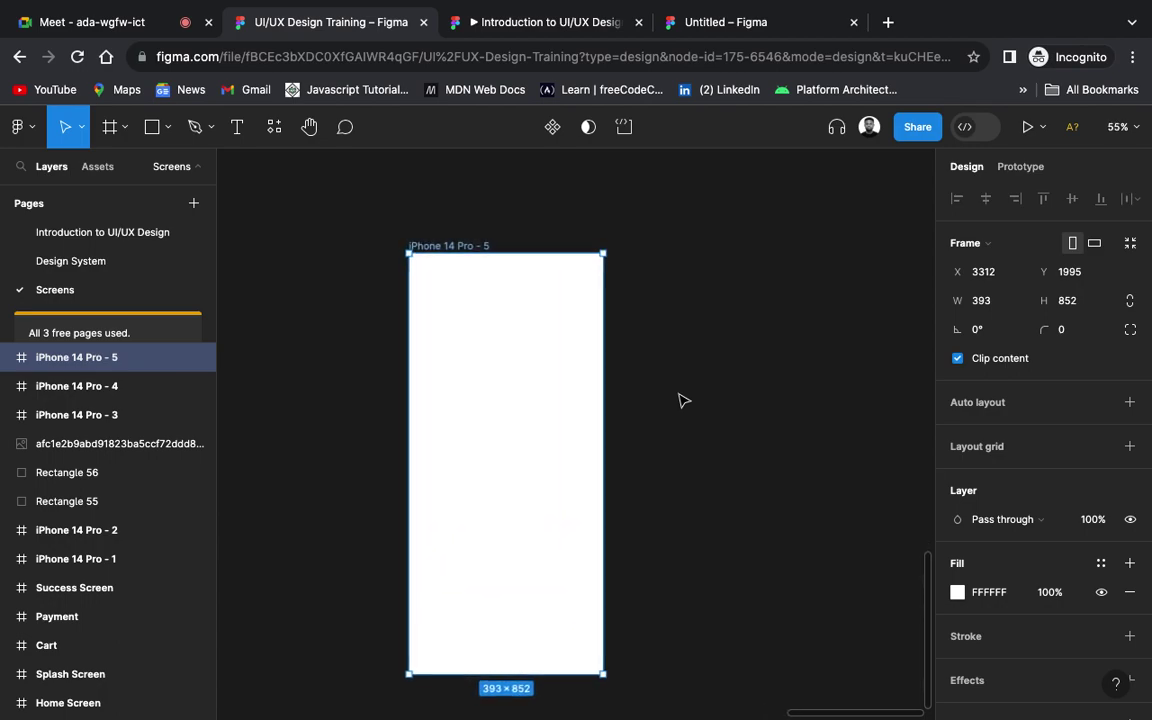
pyautogui.hscroll(-2, 678, 400)
pyautogui.scroll(-2, 678, 400)
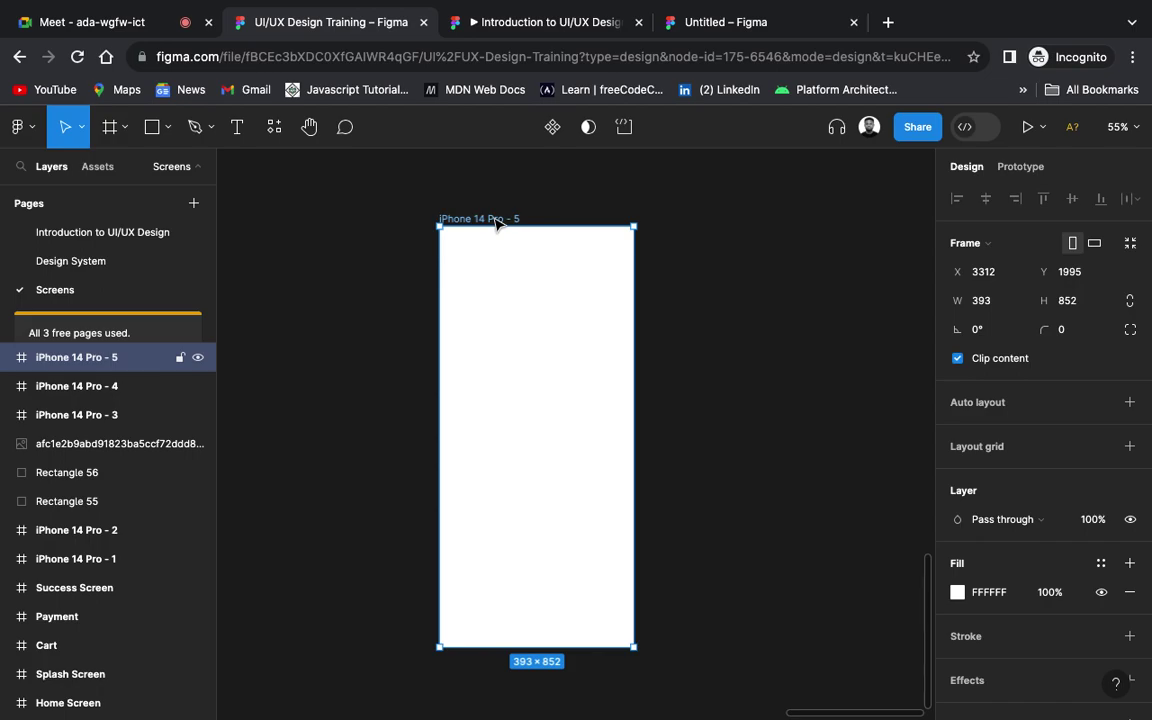
pyautogui.doubleClick(494, 218)
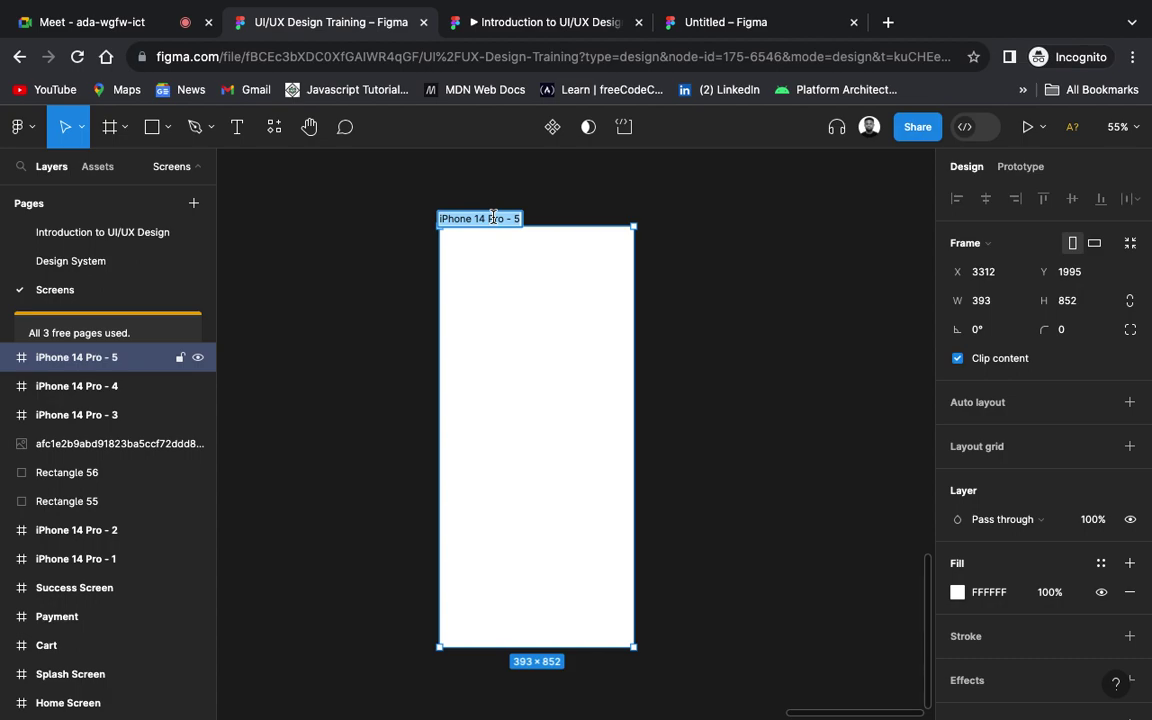
pyautogui.write('Bible Afr')
pyautogui.press('BackSpace')
pyautogui.press('BackSpace')
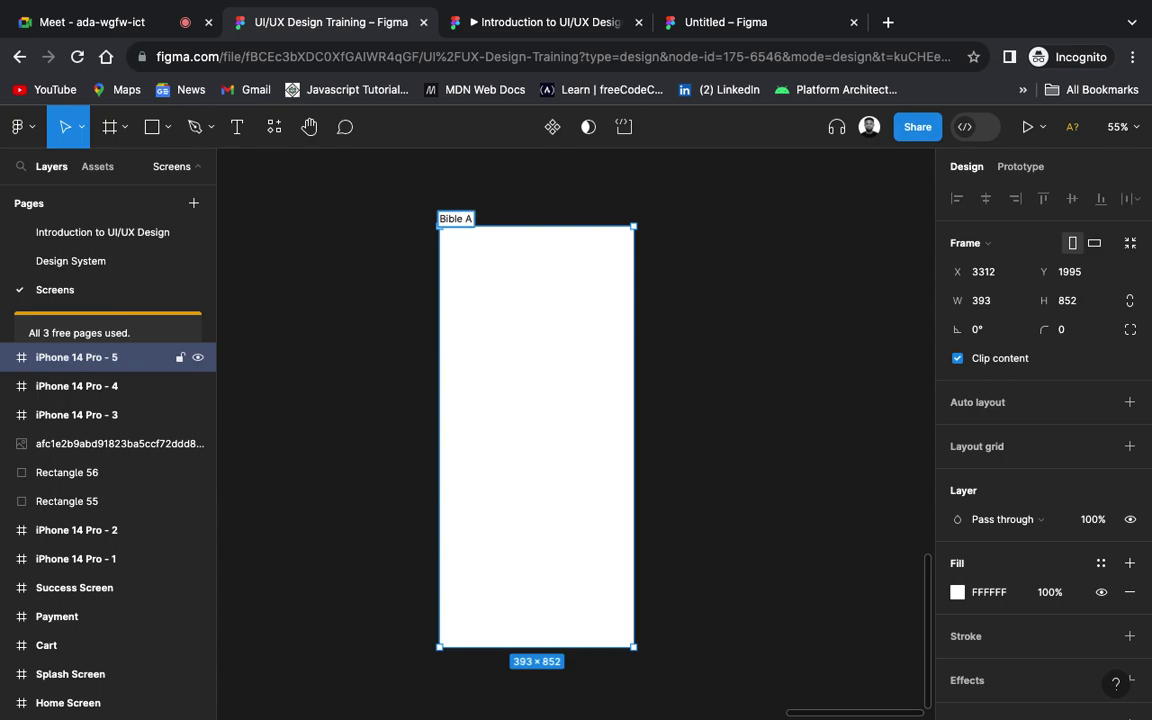
pyautogui.write('pp Wirefr')
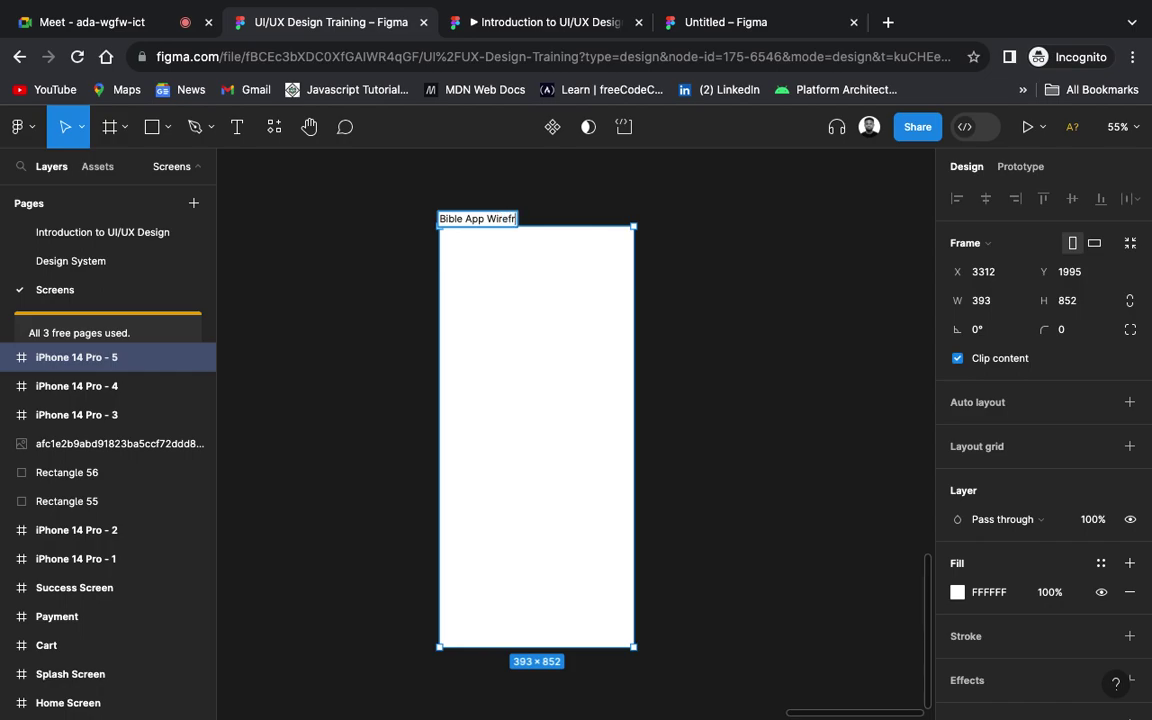
pyautogui.write('ame')
pyautogui.press('Return')
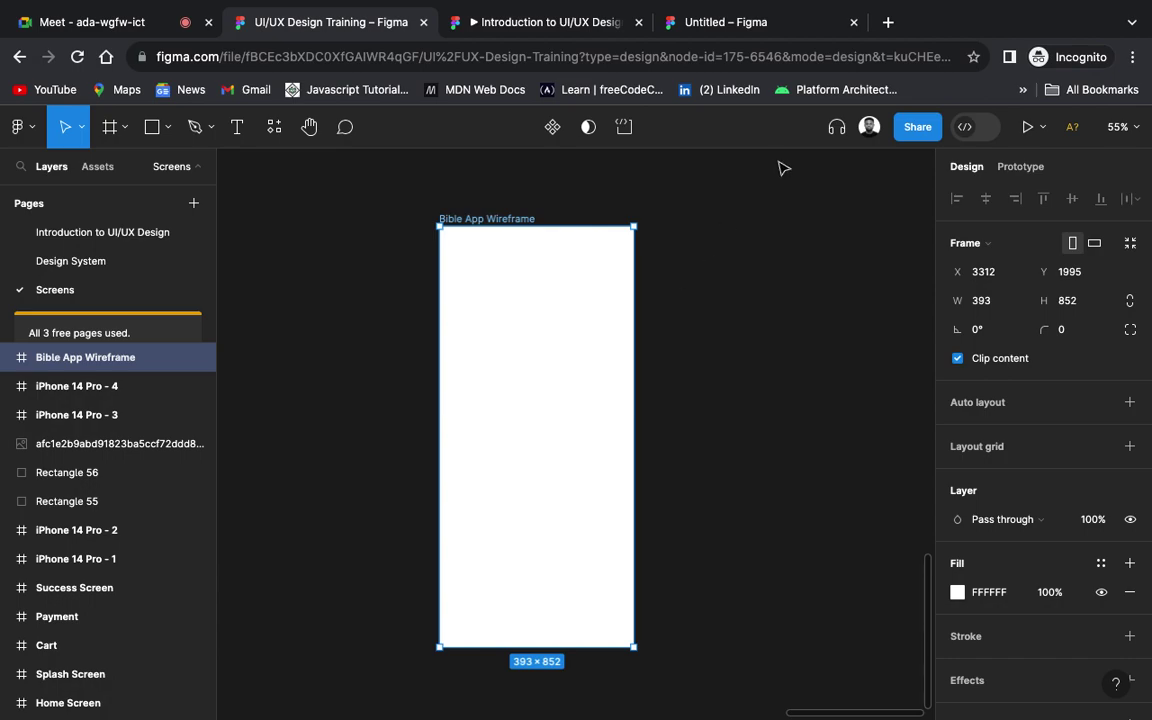
pyautogui.click(887, 22)
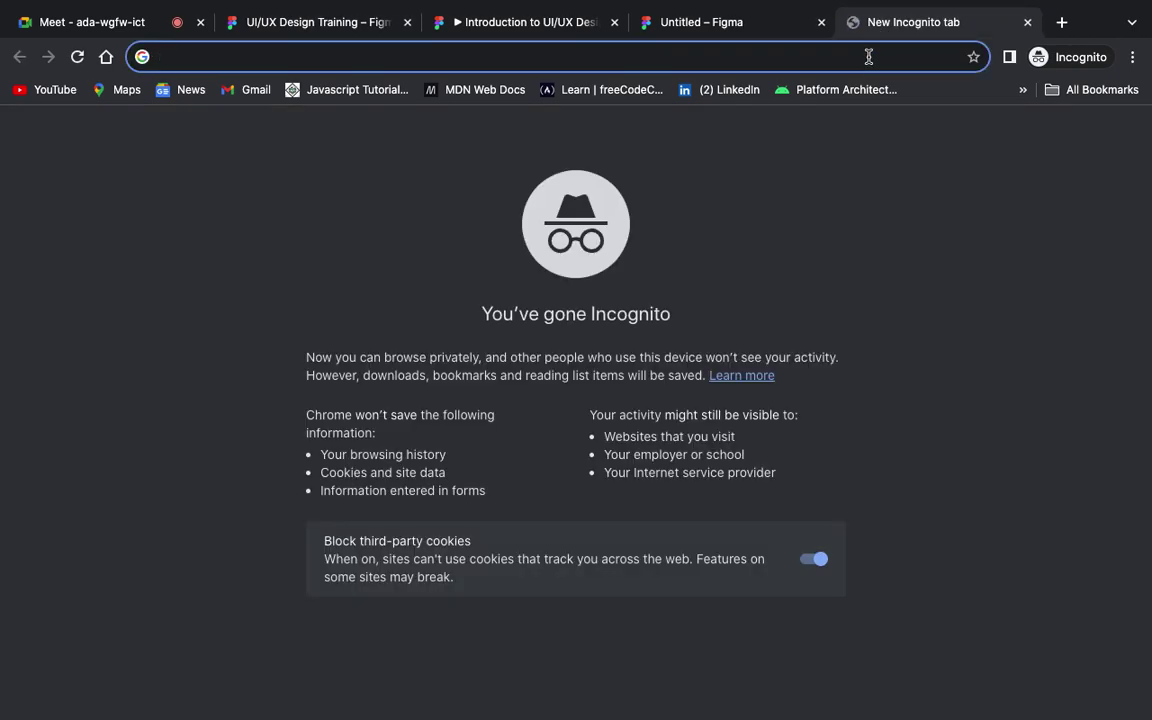
# Step: Search the web for 'wireframe' from the new tab's address bar
pyautogui.write('wirefram')
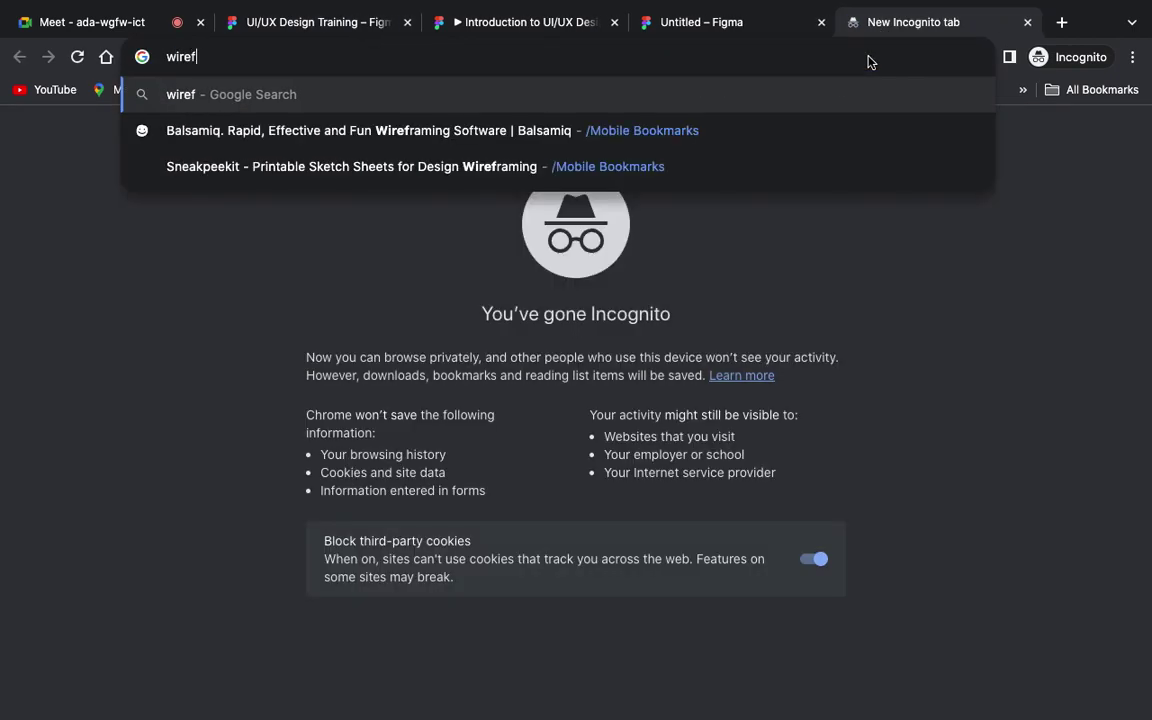
pyautogui.write('e')
pyautogui.press('Return')
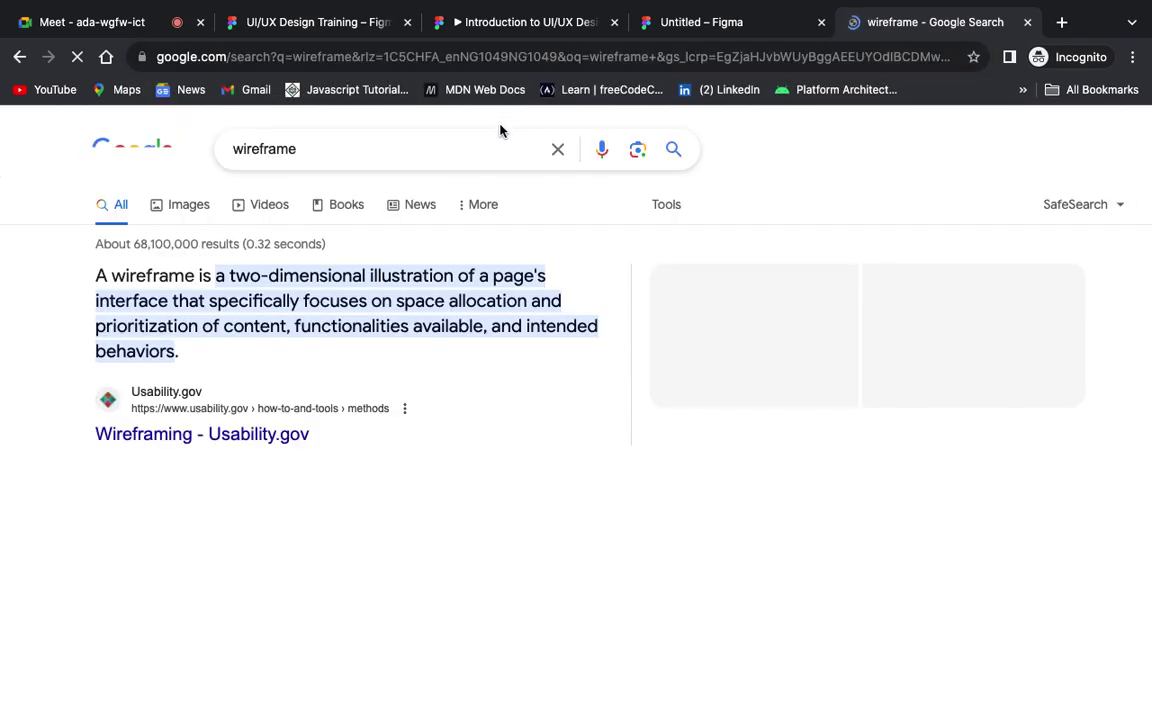
# Step: Show only image results for wireframes and scroll through them
pyautogui.click(181, 210)
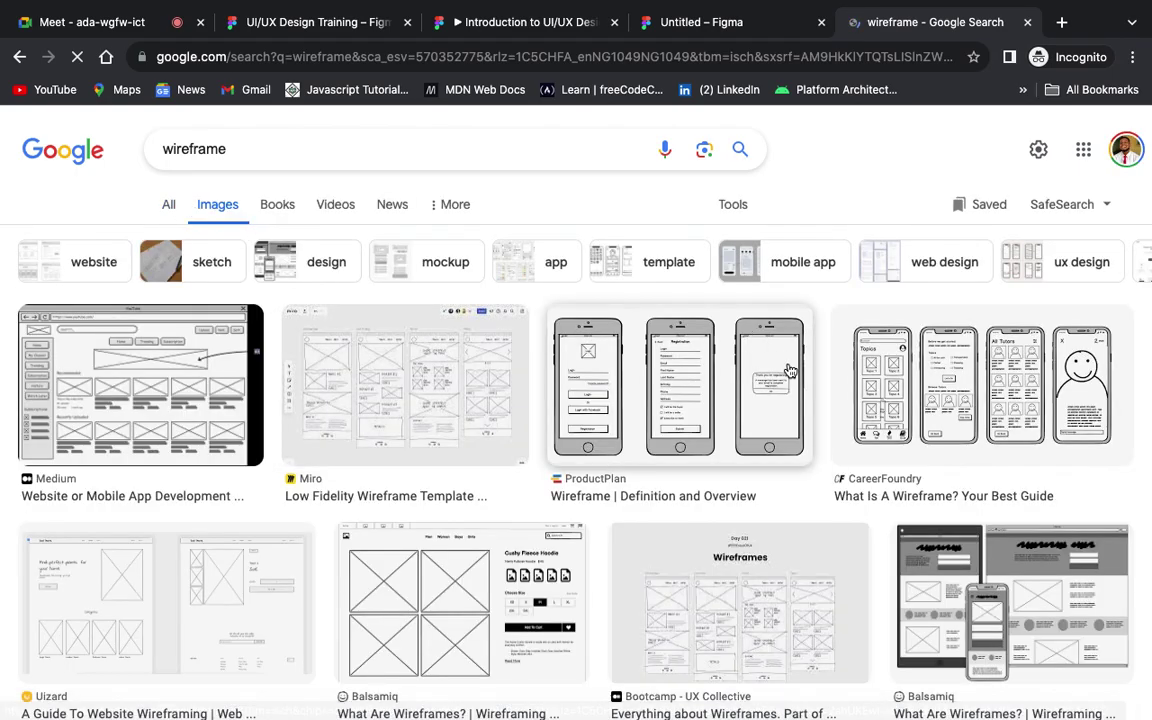
pyautogui.scroll(-2, 626, 510)
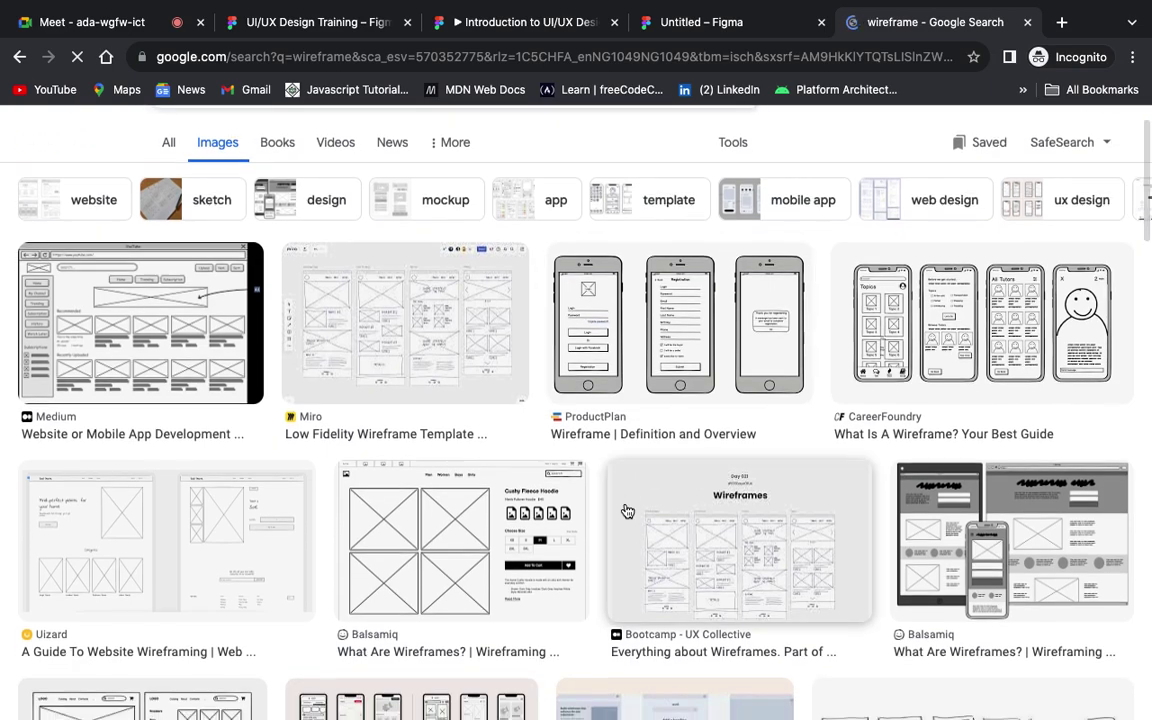
pyautogui.scroll(-2, 626, 510)
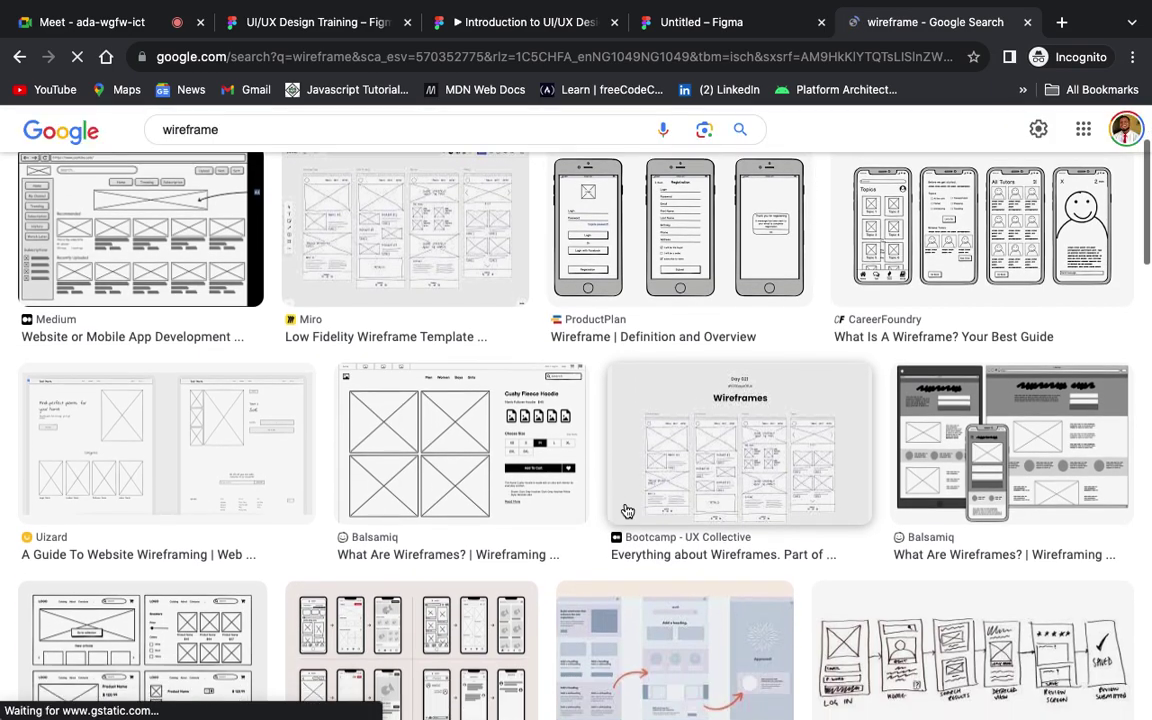
pyautogui.scroll(-3, 626, 510)
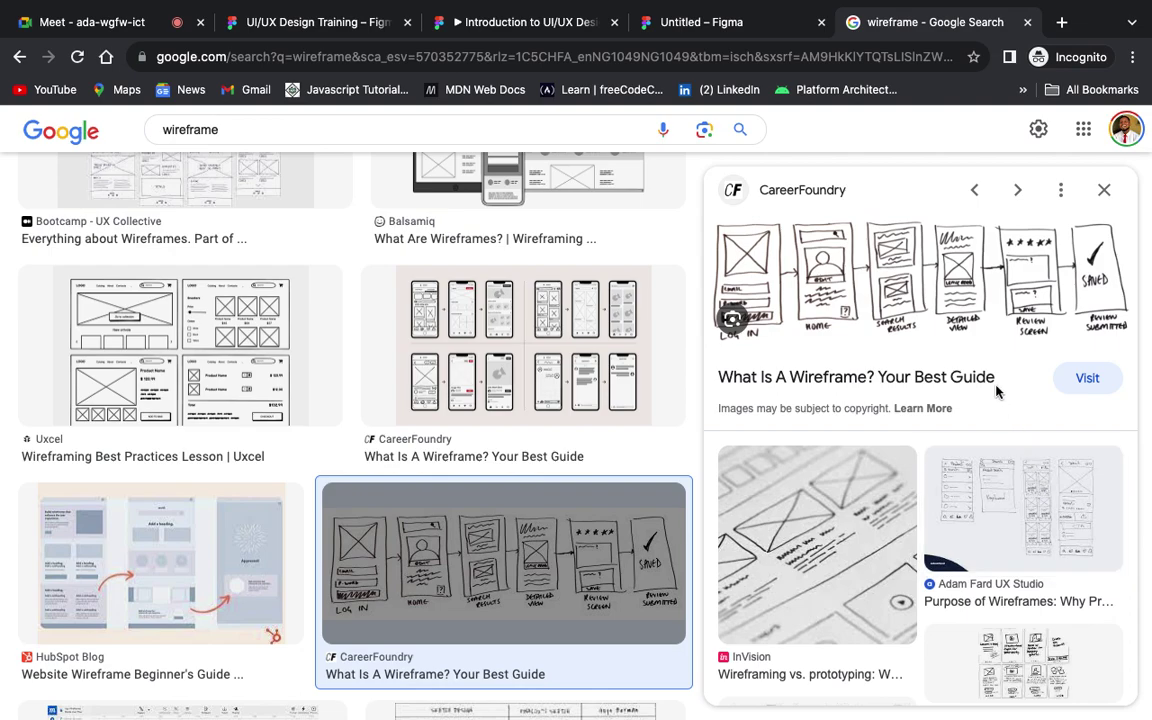
pyautogui.scroll(5, 966, 324)
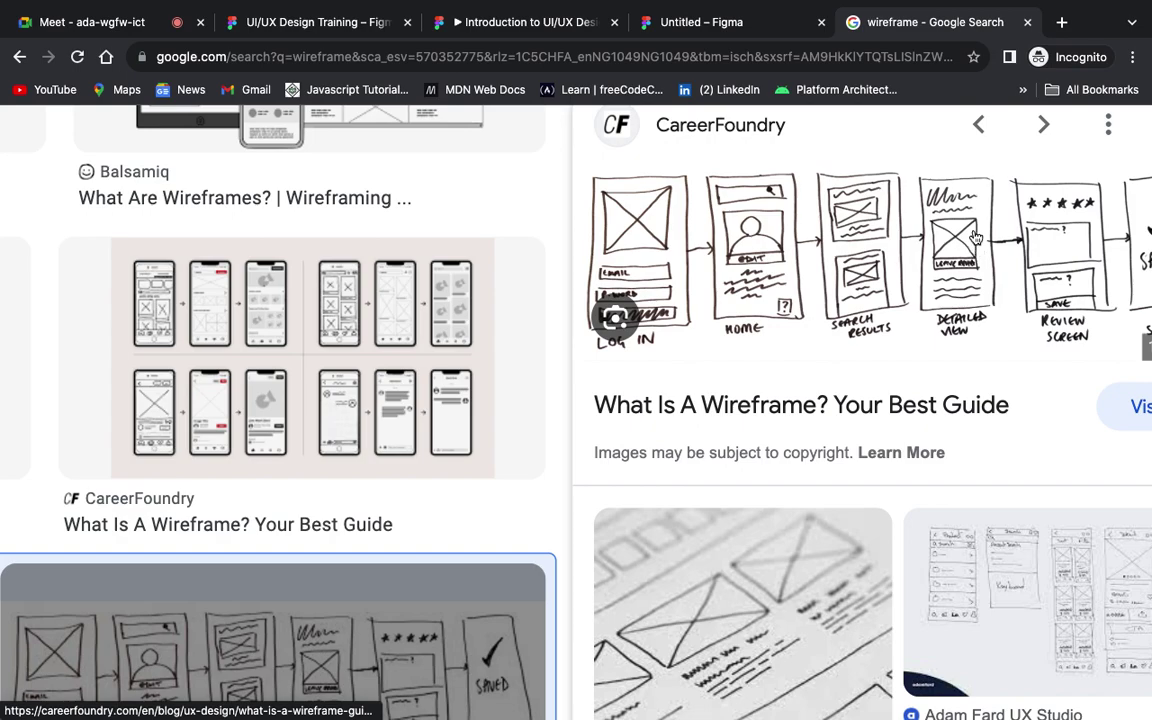
pyautogui.scroll(5, 975, 236)
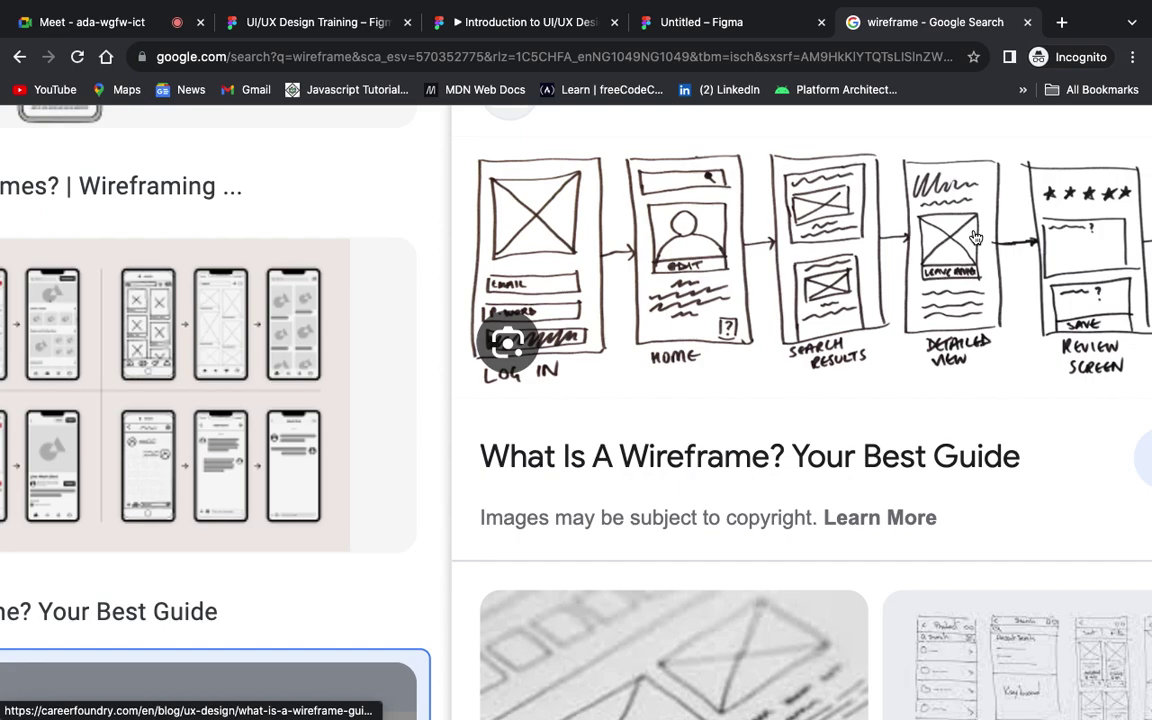
# Step: Inspect the CareerFoundry hand-drawn wireframe, then switch to and close the Untitled Figma tab
pyautogui.rightClick(975, 236)
pyautogui.click(665, 280)
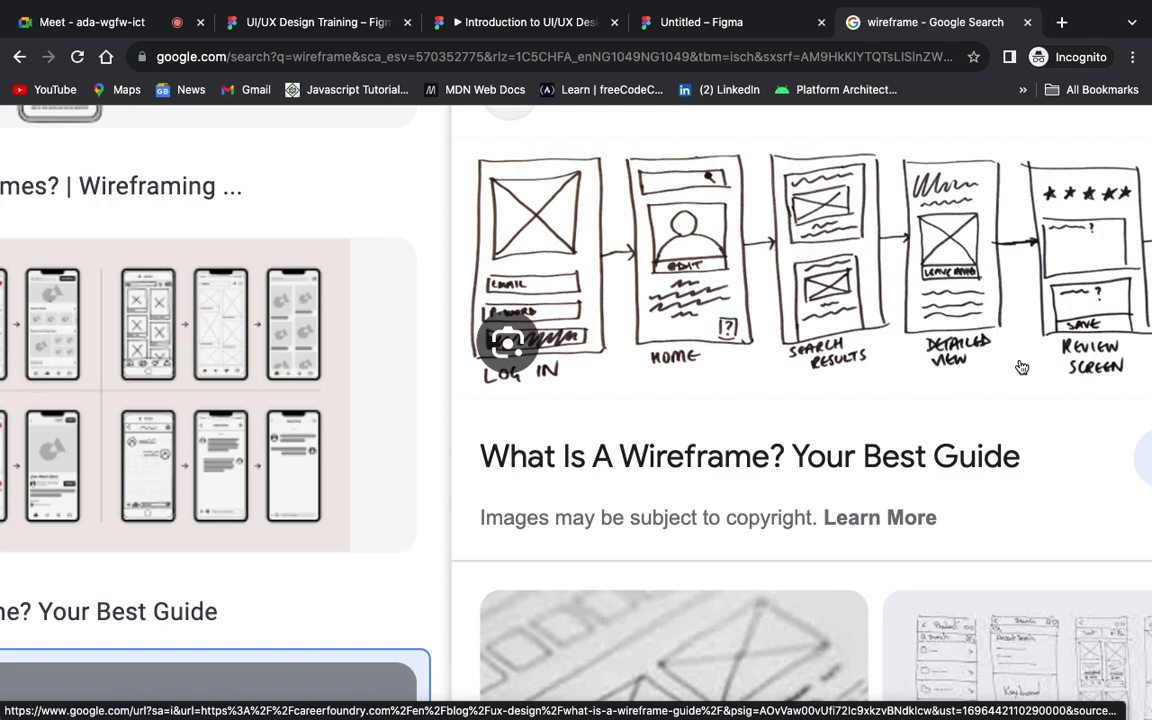
pyautogui.scroll(-5, 1021, 367)
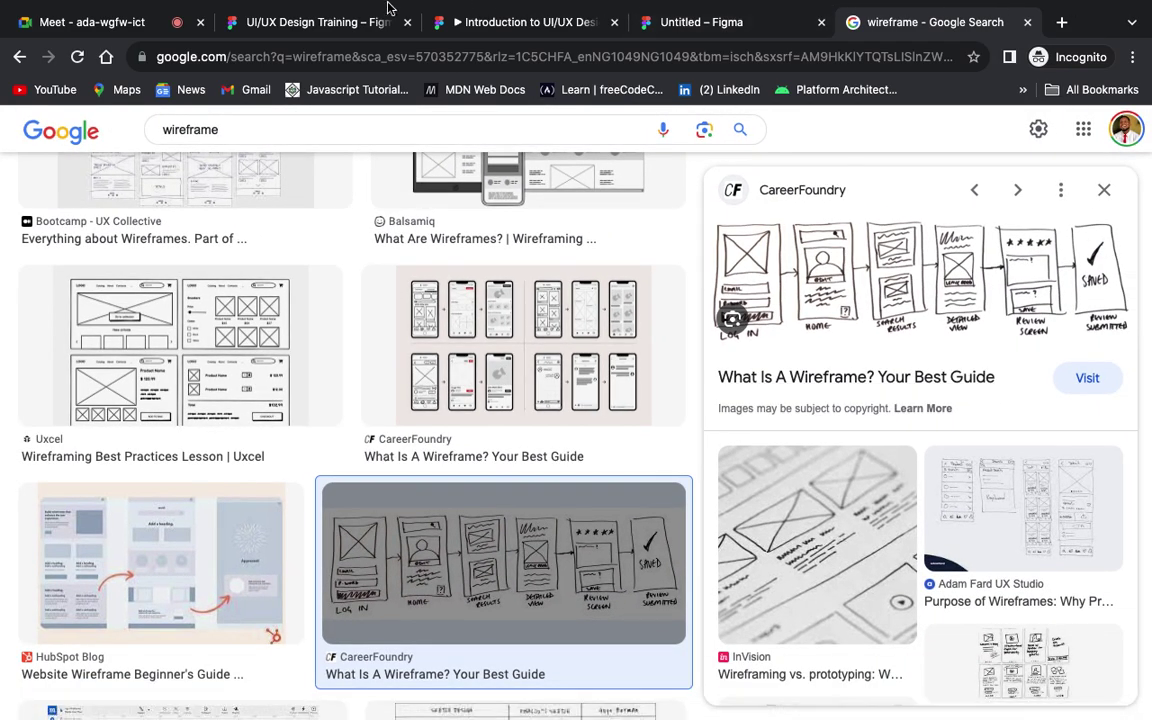
pyautogui.click(735, 22)
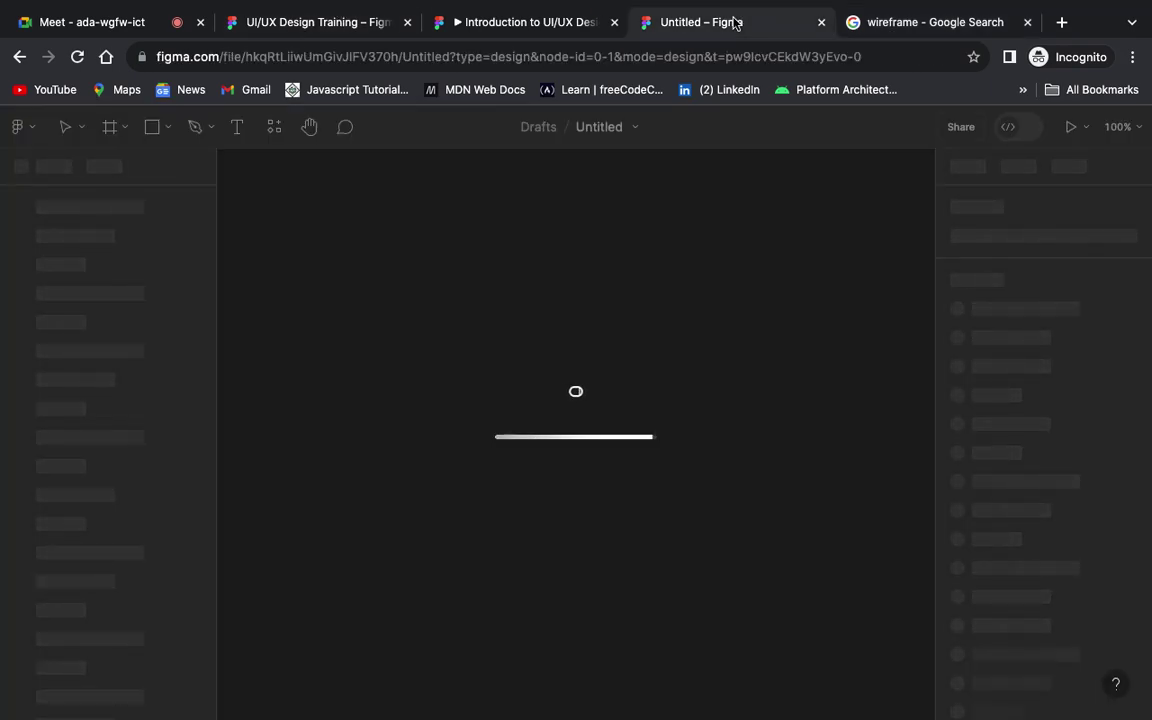
pyautogui.click(822, 22)
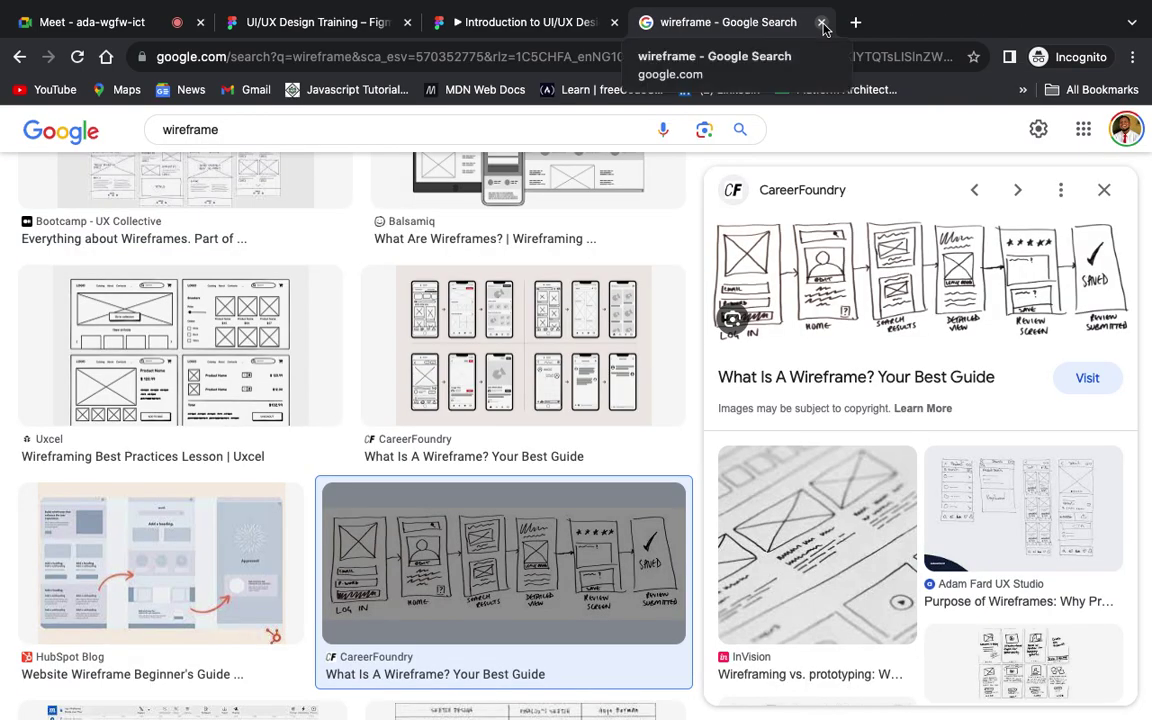
# Step: Return to the UI/UX Design Training file with the blank 393×852 Bible App Wireframe frame
pyautogui.click(289, 16)
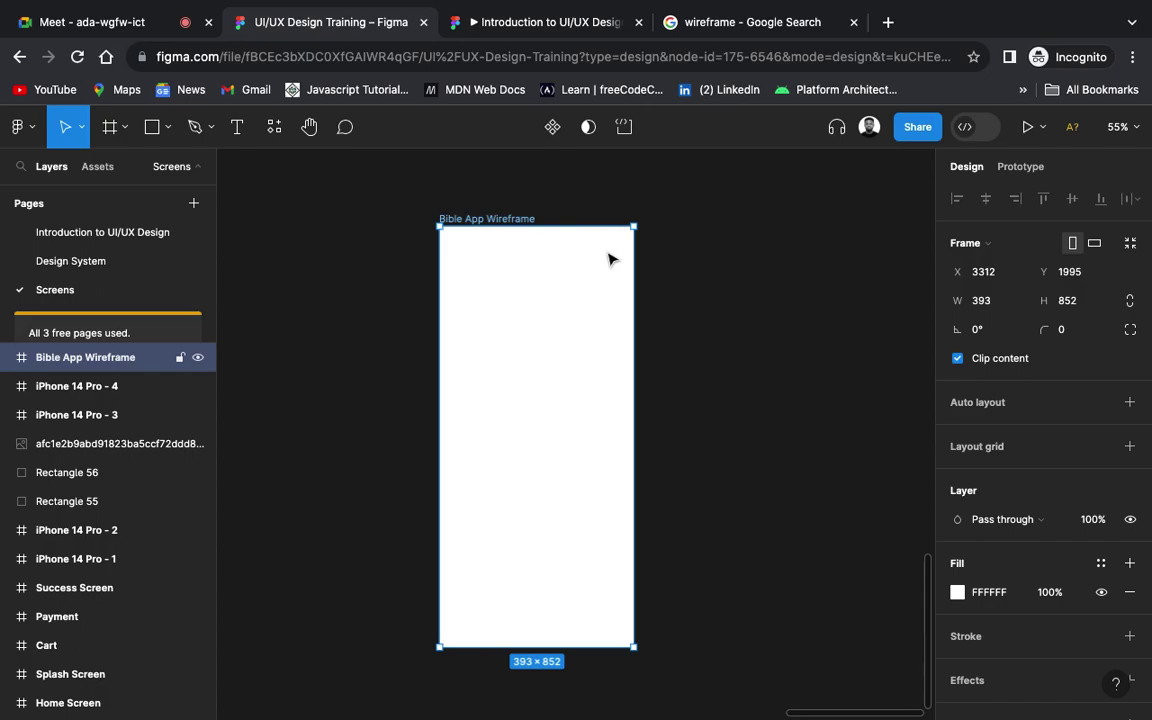
pyautogui.click(698, 327)
# Step: Add a 'SPLASH' text layer right of the Bible App Wireframe frame, sized 48
pyautogui.press('t')
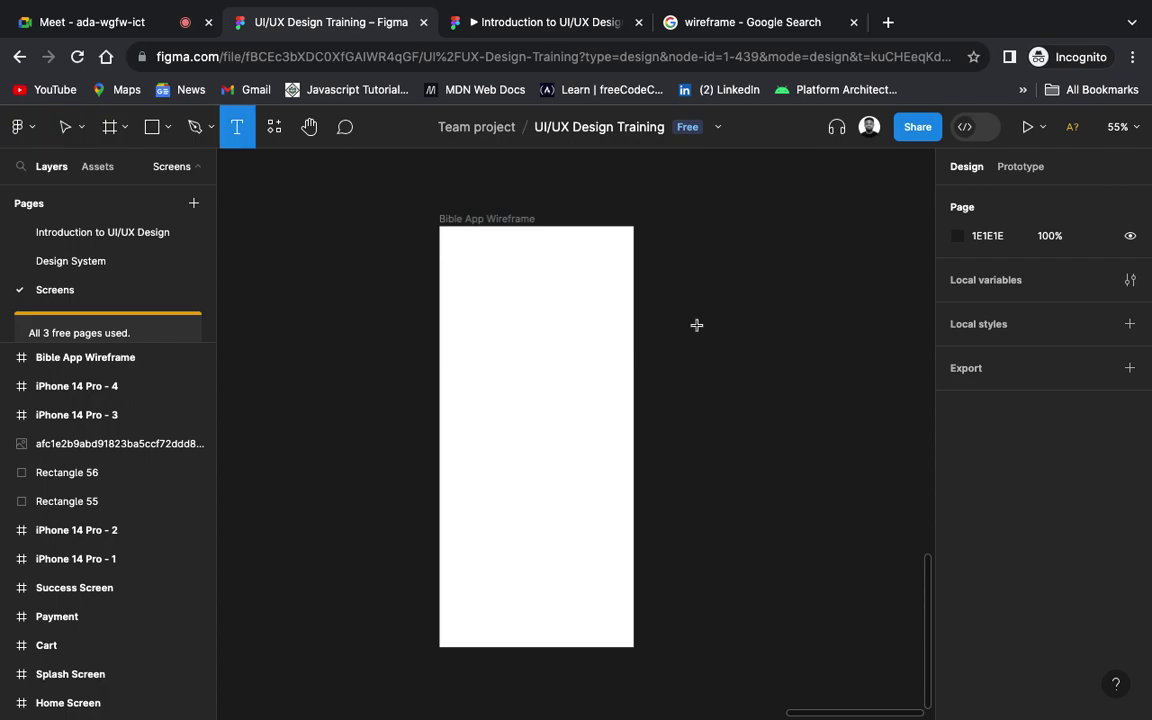
pyautogui.click(697, 325)
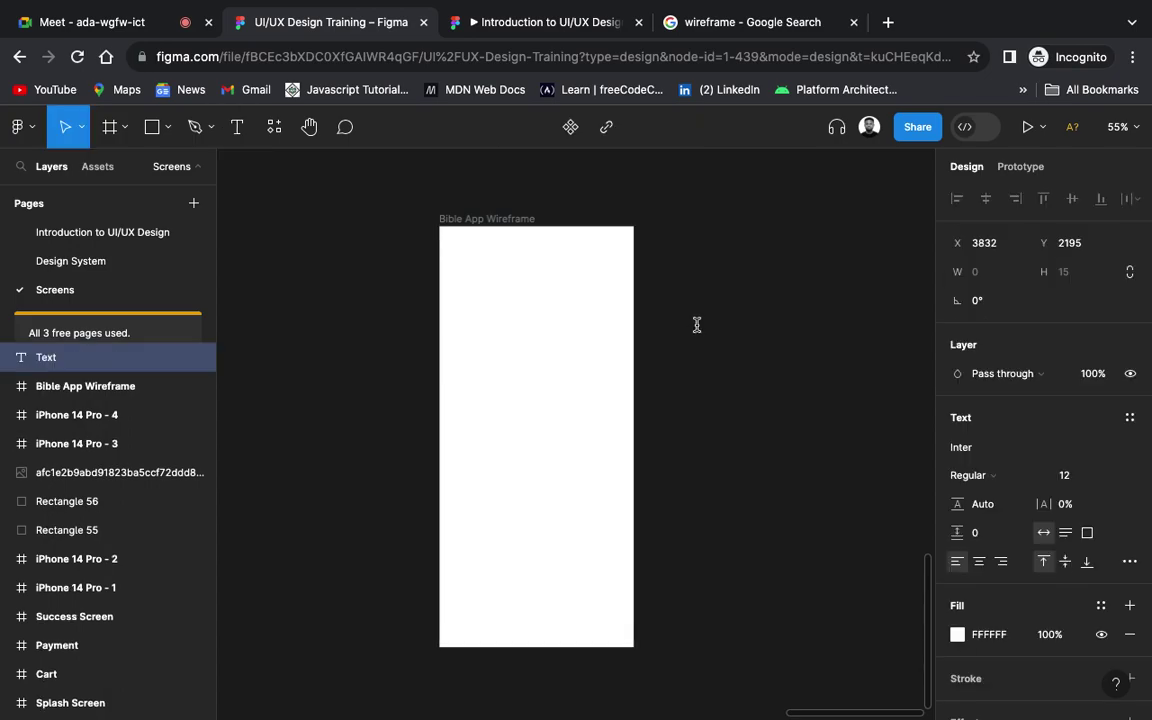
pyautogui.write('S')
pyautogui.press('Escape')
pyautogui.write('PLASH')
pyautogui.press('Escape')
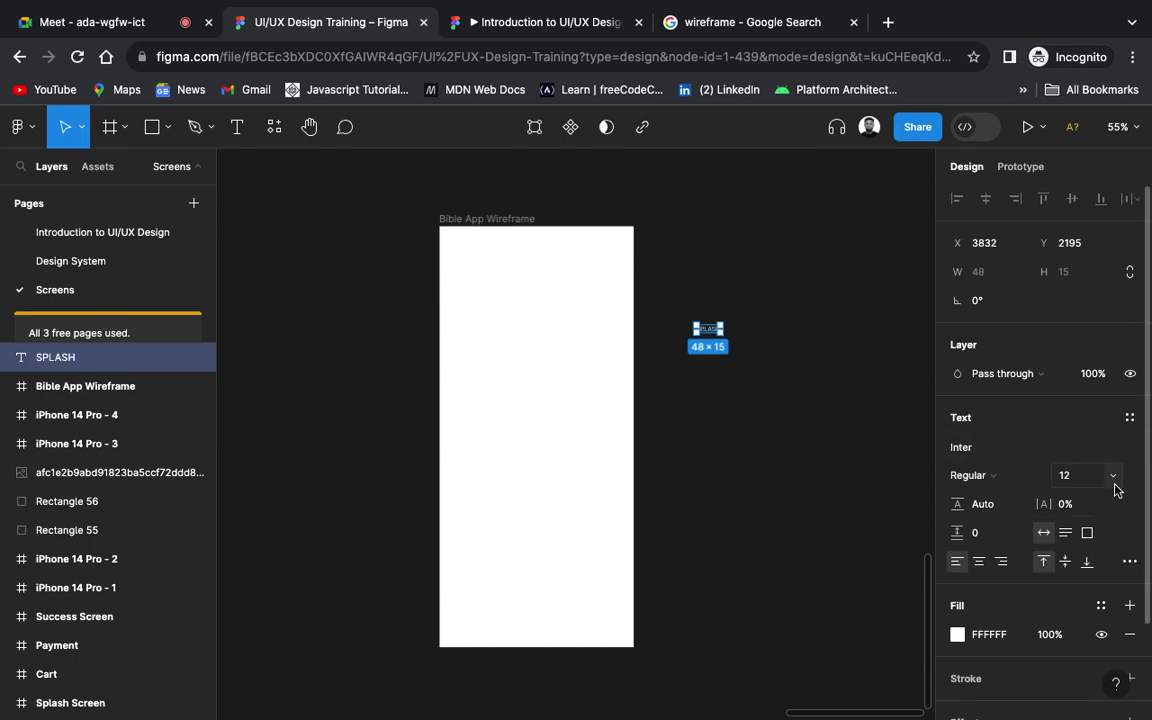
pyautogui.click(1114, 478)
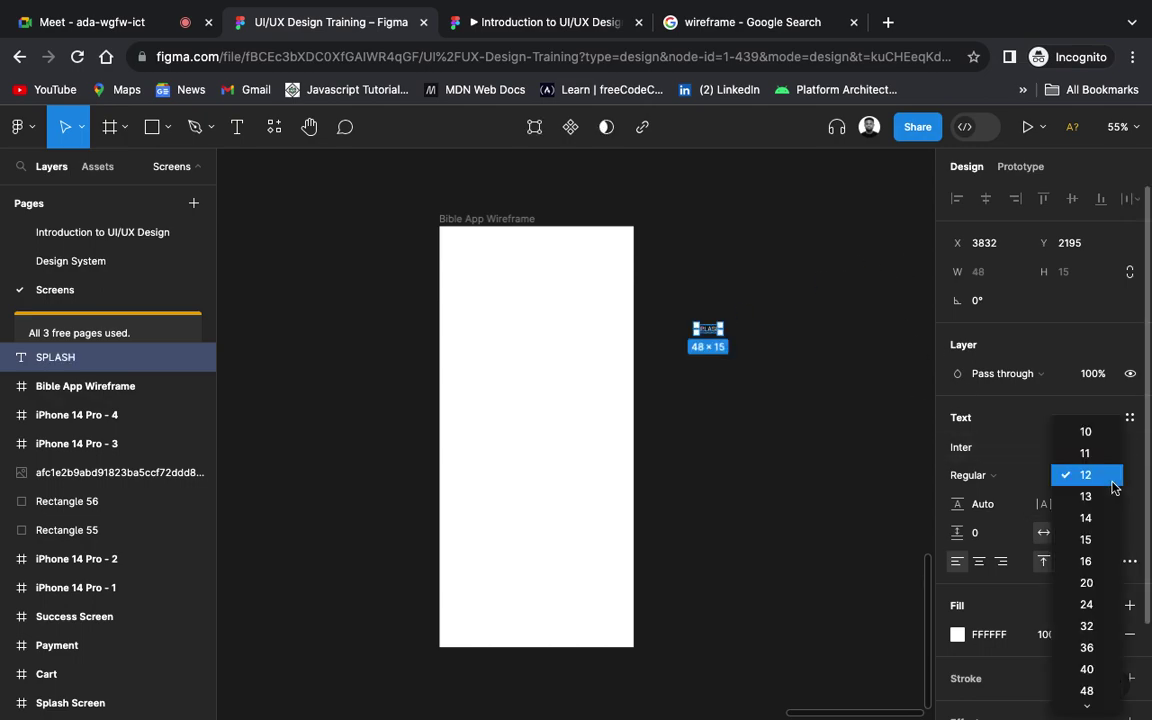
pyautogui.click(1096, 692)
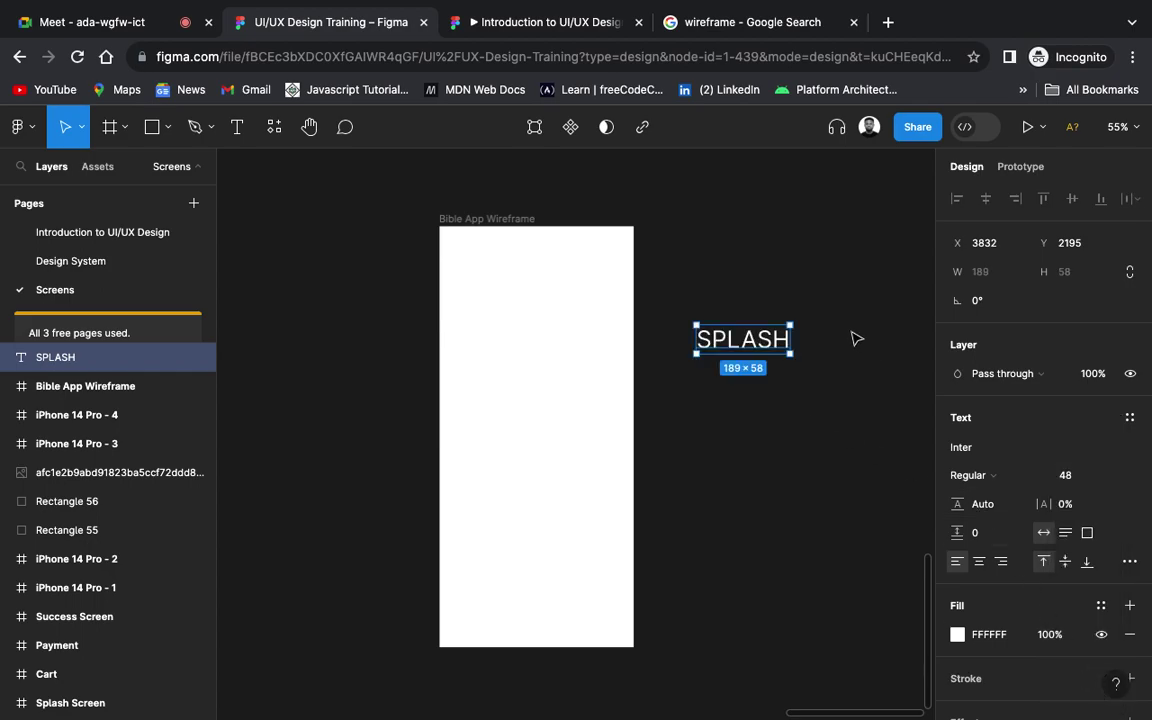
pyautogui.click(866, 397)
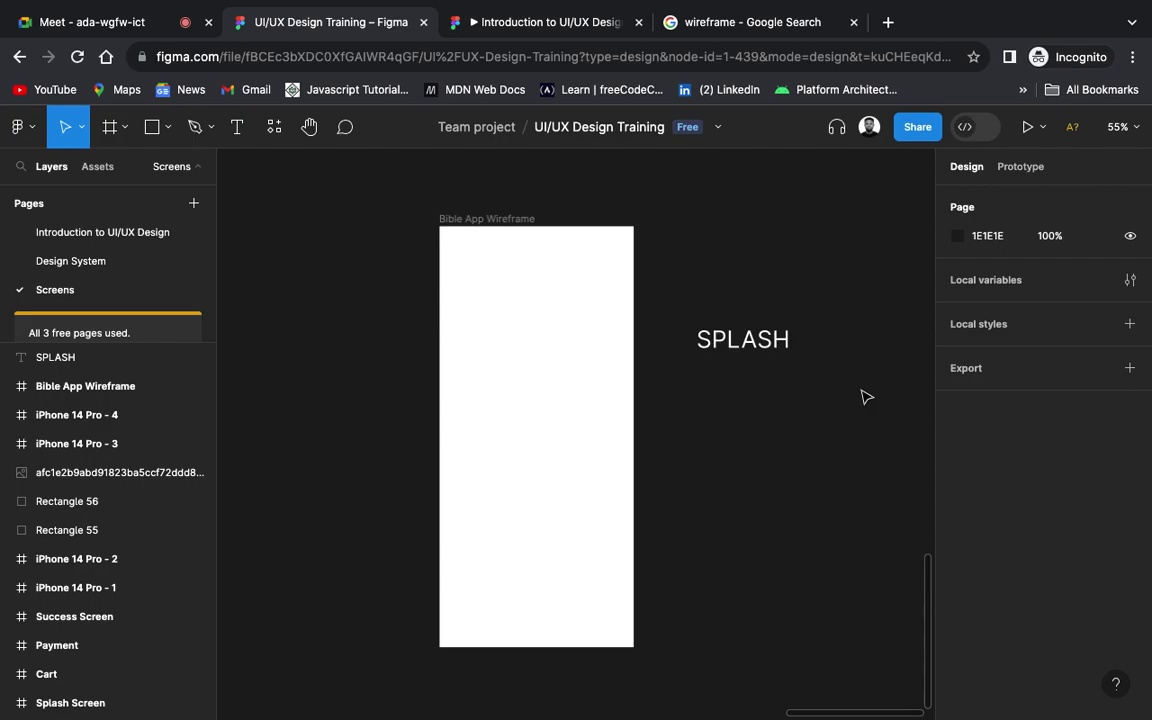
# Step: Name the blank 393×852 Bible App Wireframe frame 'Splash Screen'
pyautogui.click(514, 219)
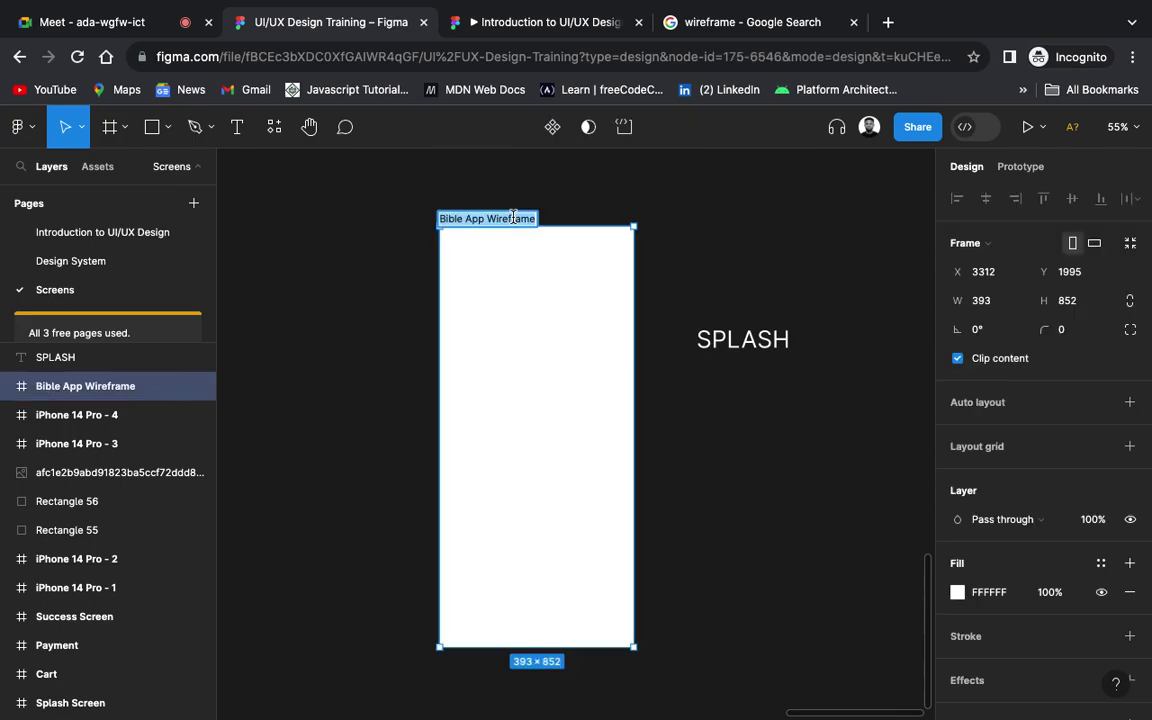
pyautogui.write('Splash Screen')
pyautogui.press('Return')
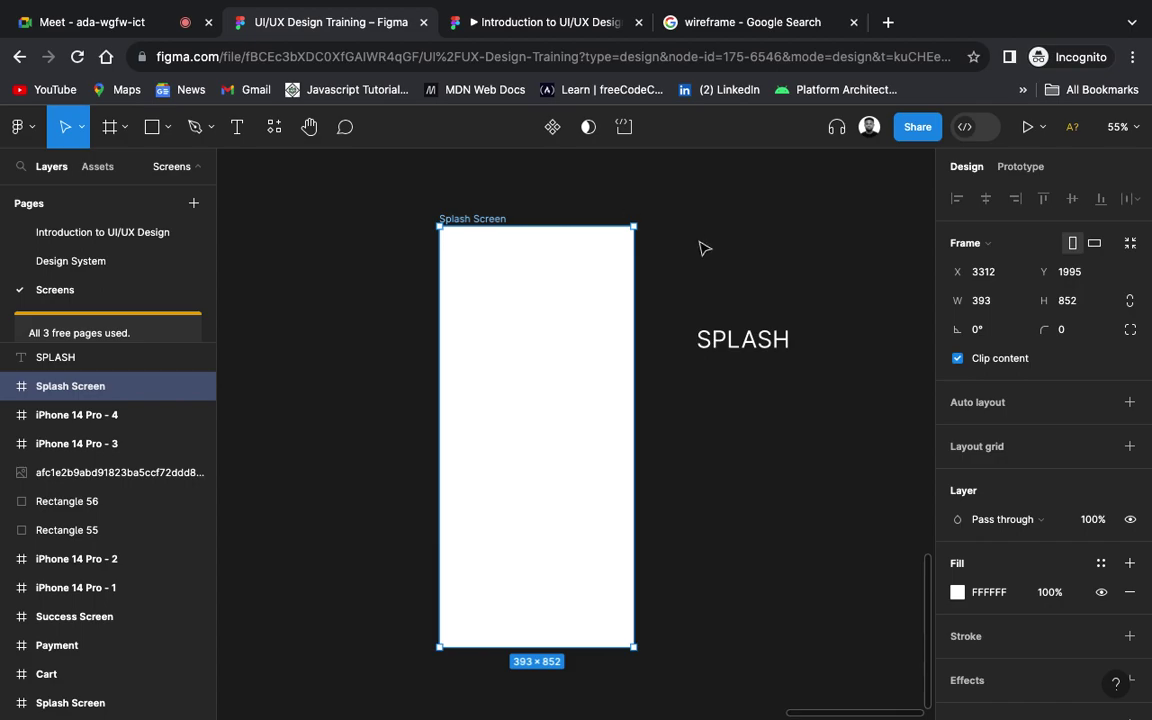
pyautogui.hscroll(3, 715, 406)
pyautogui.scroll(1, 715, 410)
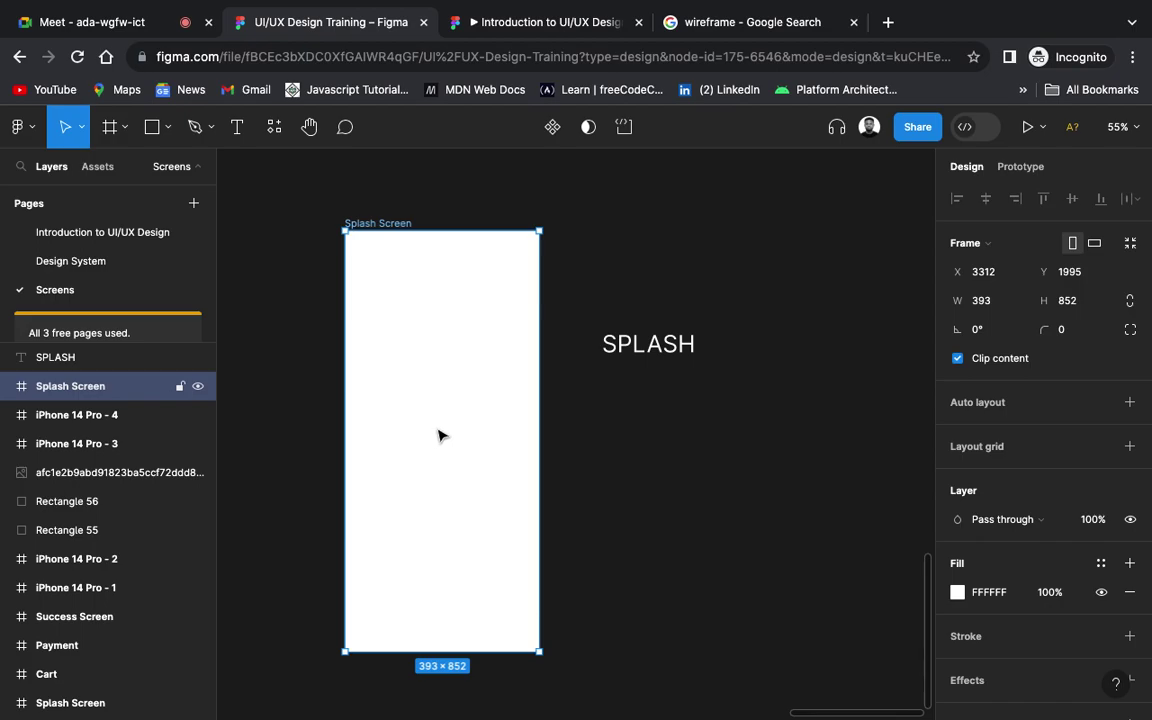
# Step: Draw a grey 91×91 circle, Ellipse 15, inside the Splash Screen frame
pyautogui.click(164, 128)
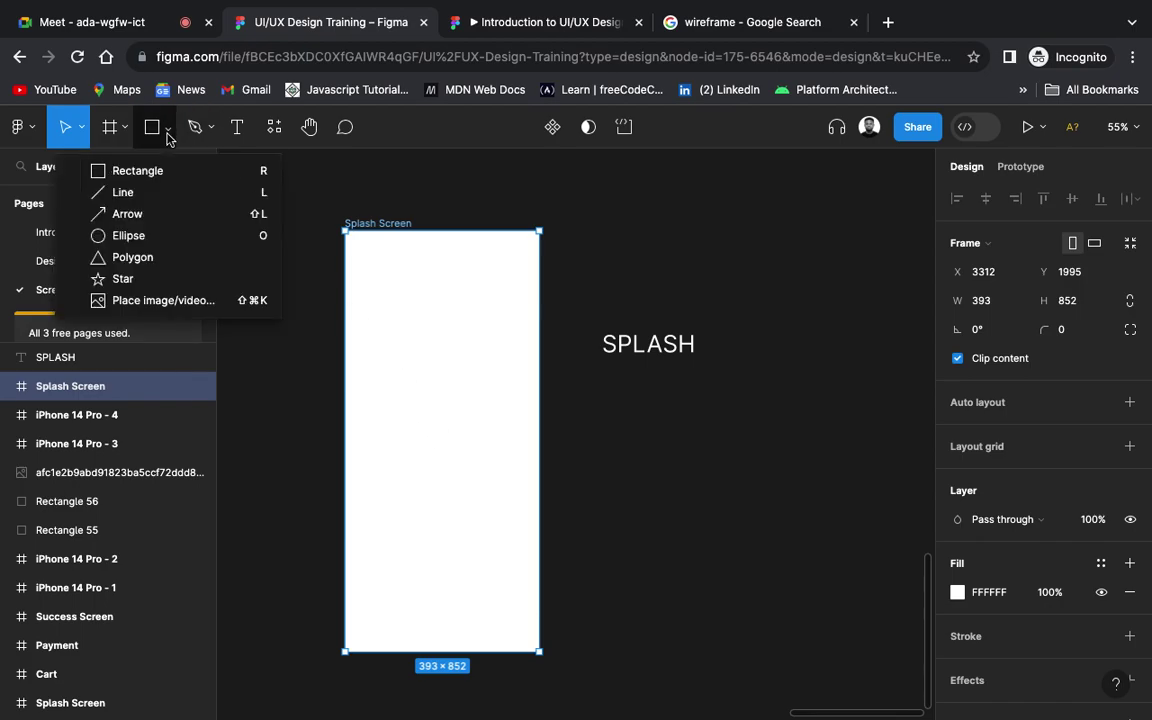
pyautogui.click(155, 234)
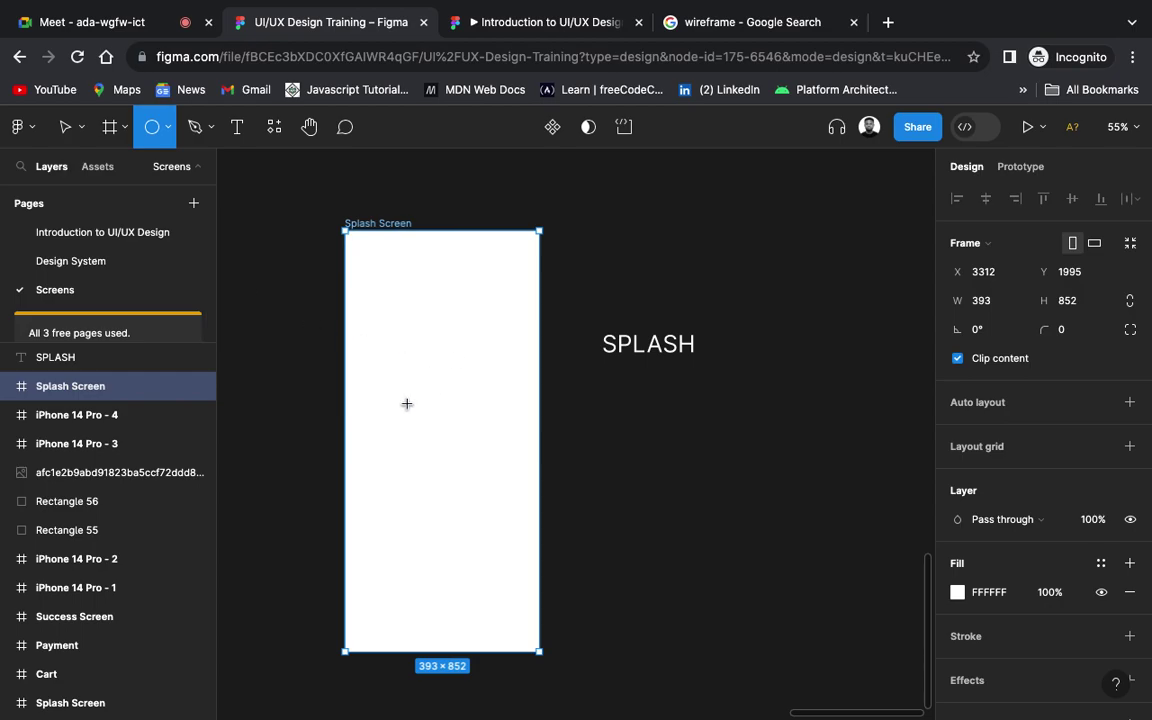
pyautogui.moveTo(414, 422); pyautogui.dragTo(461, 466)
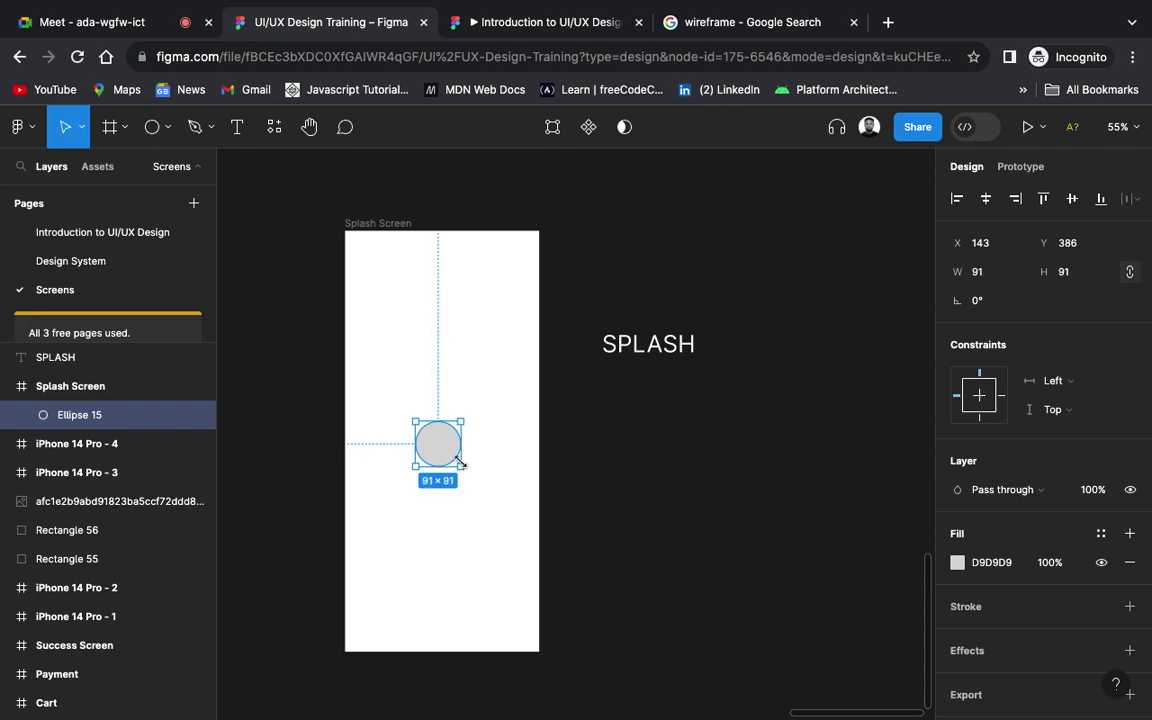
pyautogui.click(600, 470)
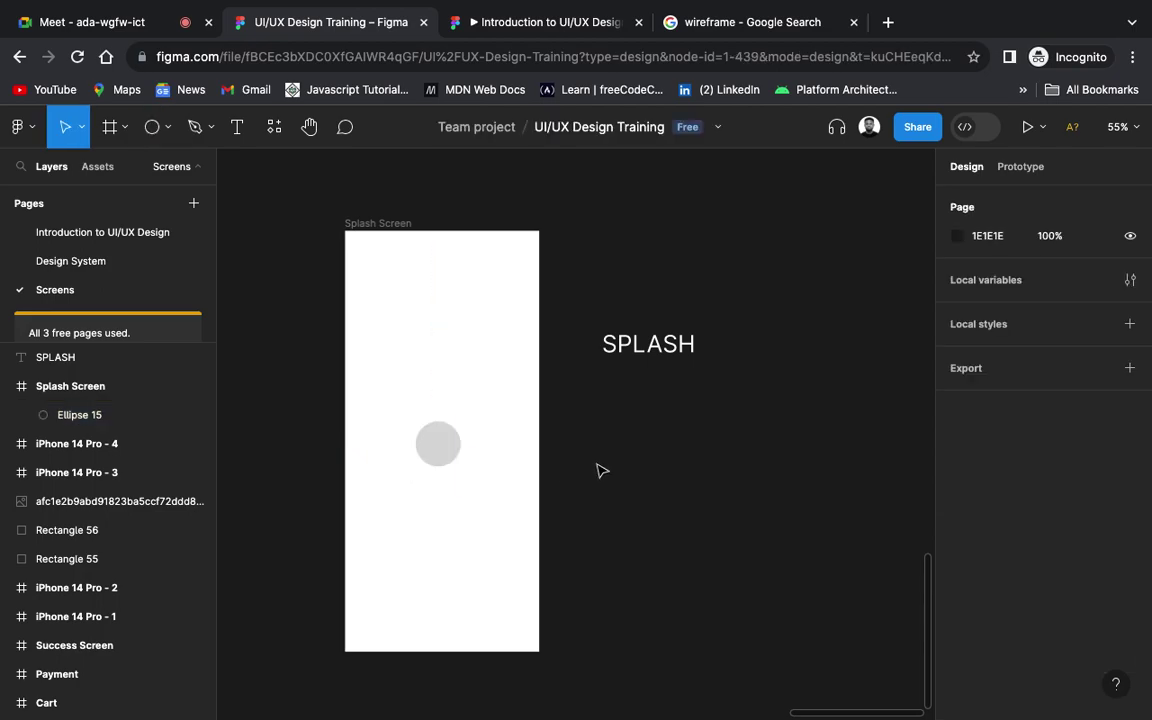
pyautogui.click(450, 448)
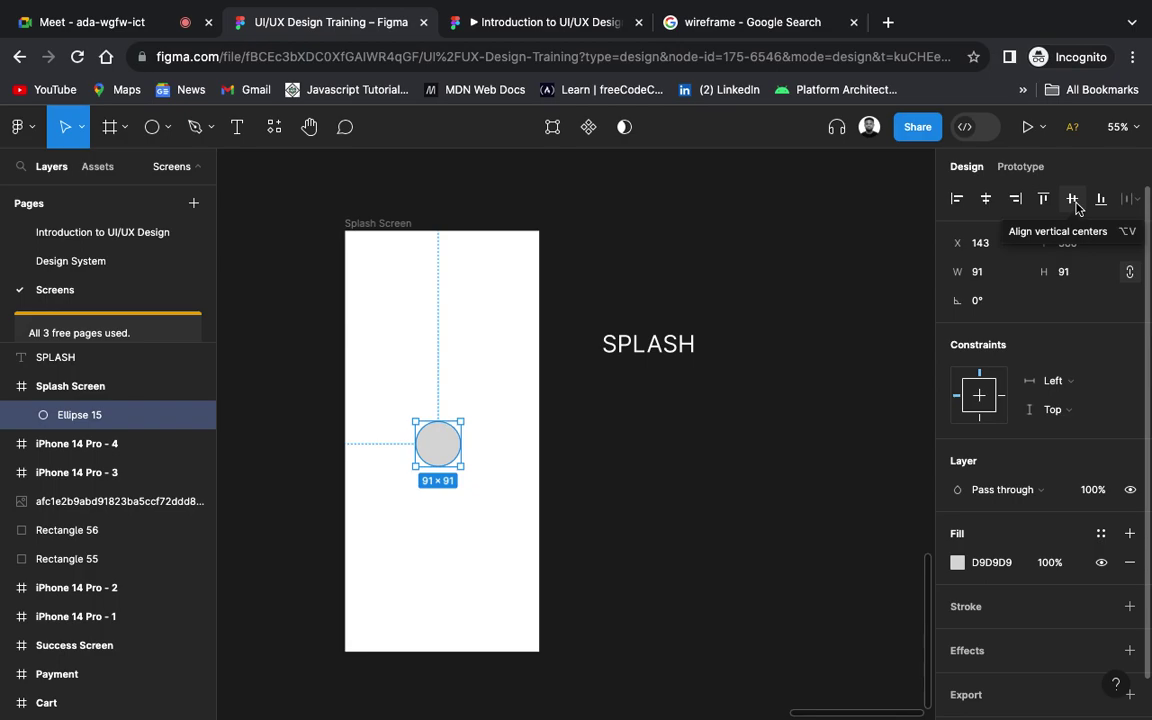
# Step: Align Ellipse 15 to the vertical and horizontal centres of the Splash Screen frame
pyautogui.click(1073, 204)
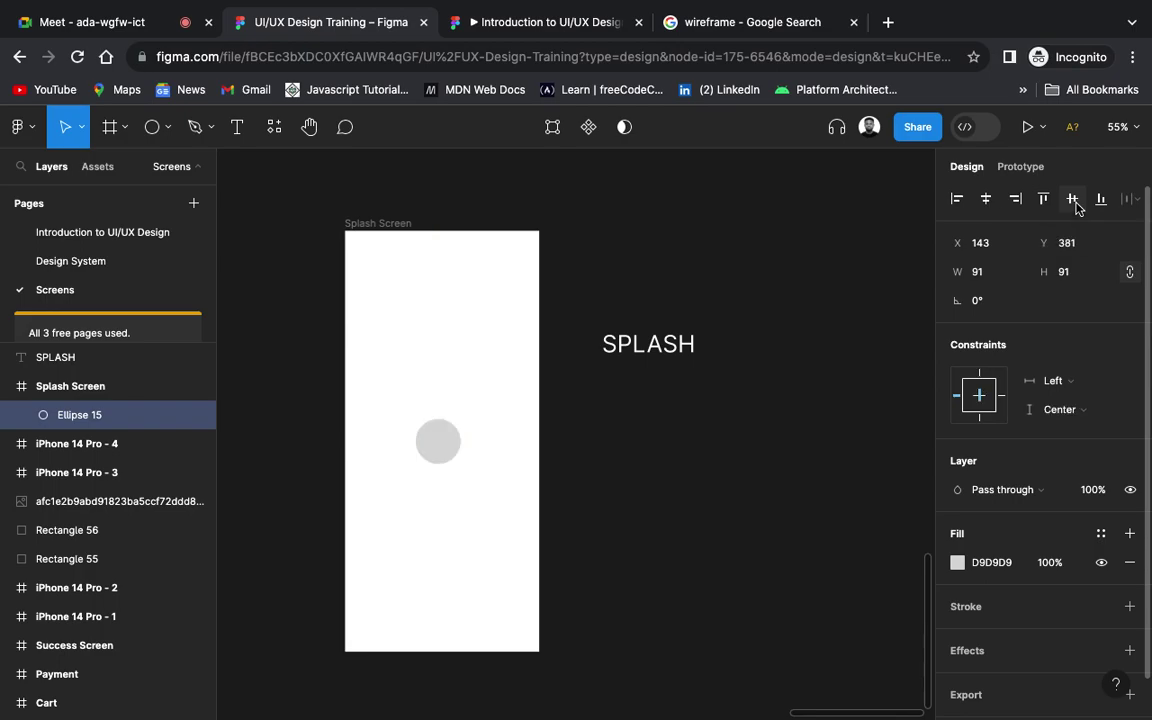
pyautogui.click(987, 201)
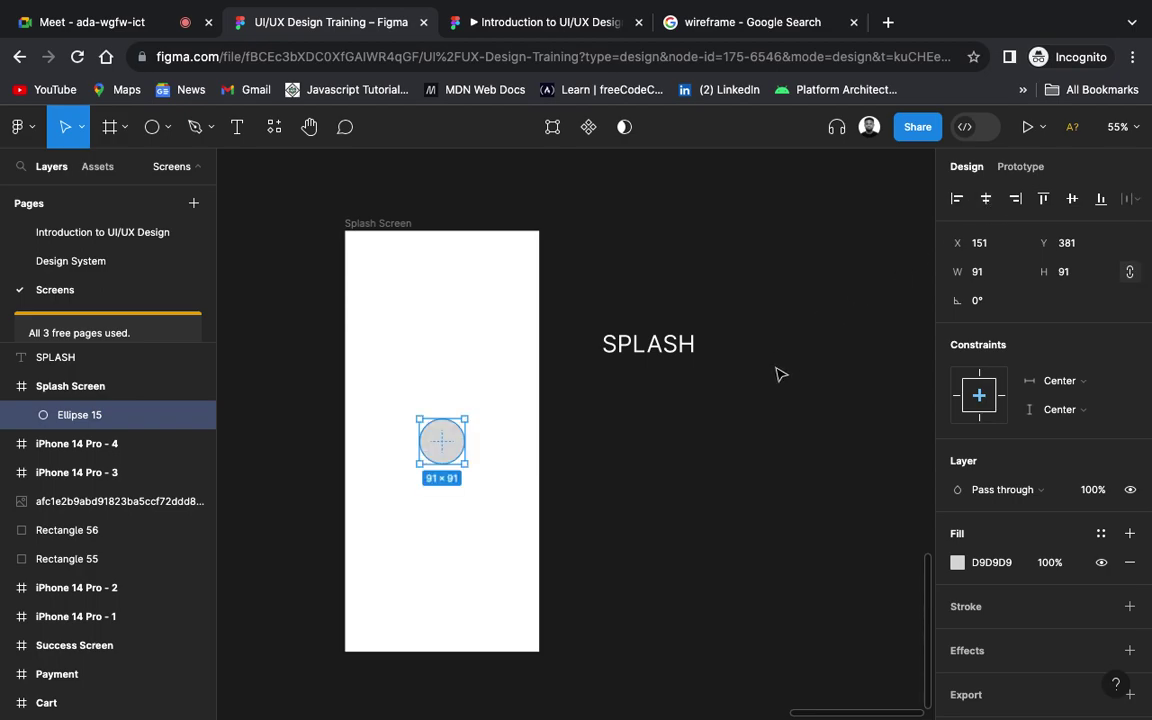
pyautogui.click(723, 492)
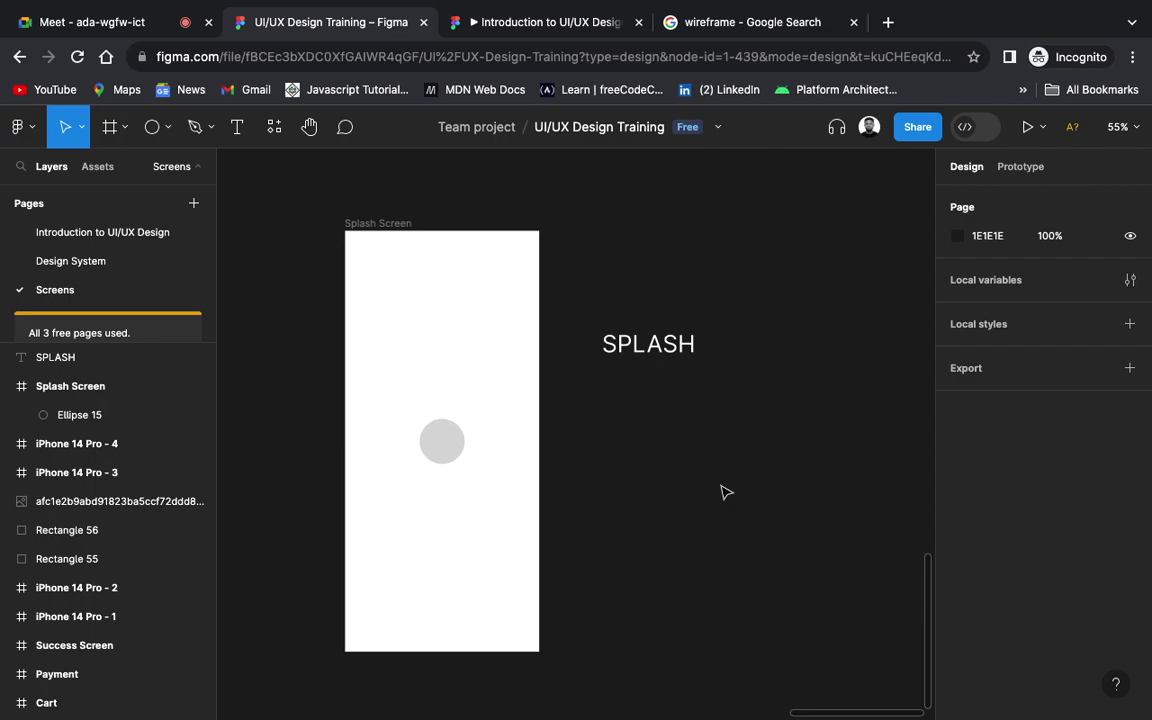
pyautogui.hscroll(2, 725, 491)
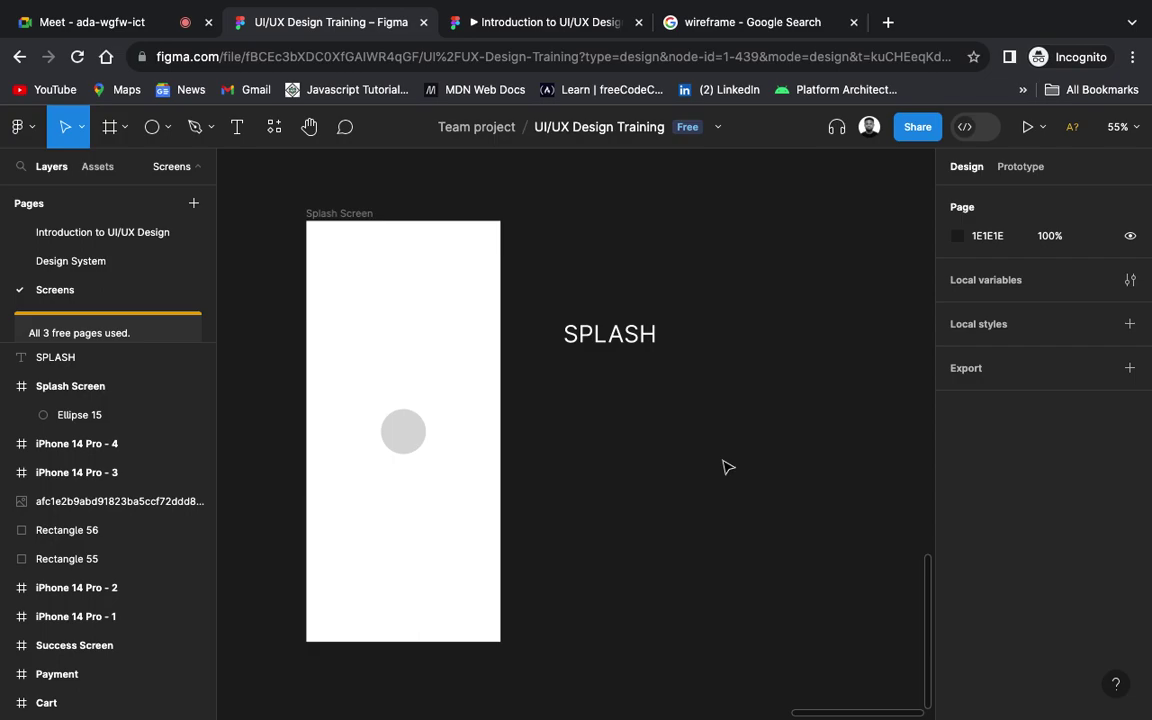
pyautogui.click(620, 338)
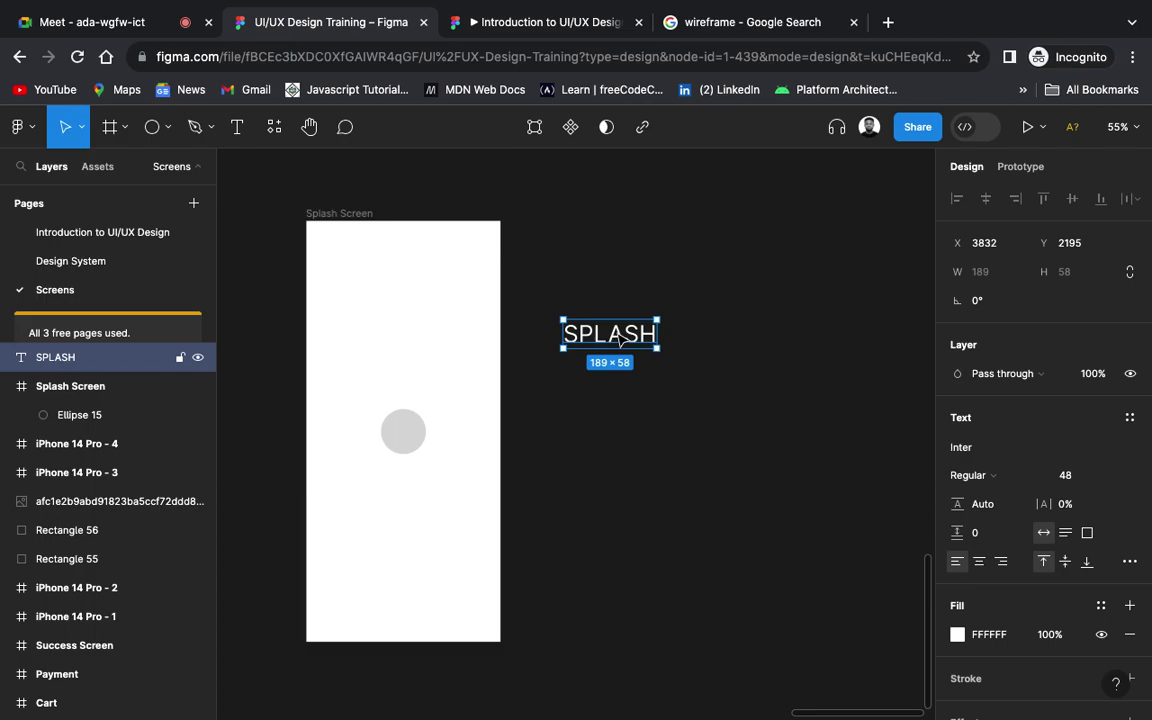
# Step: Delete the SPLASH label and duplicate the Splash Screen frame with Ctrl+D
pyautogui.press('Delete')
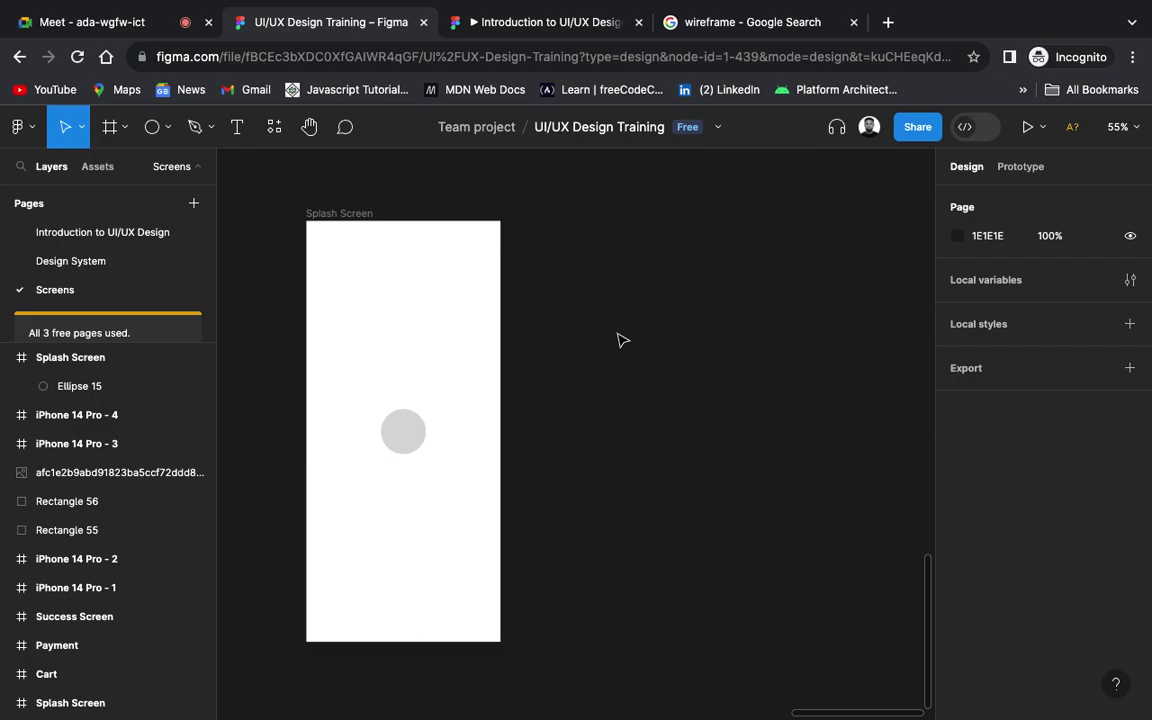
pyautogui.click(357, 214)
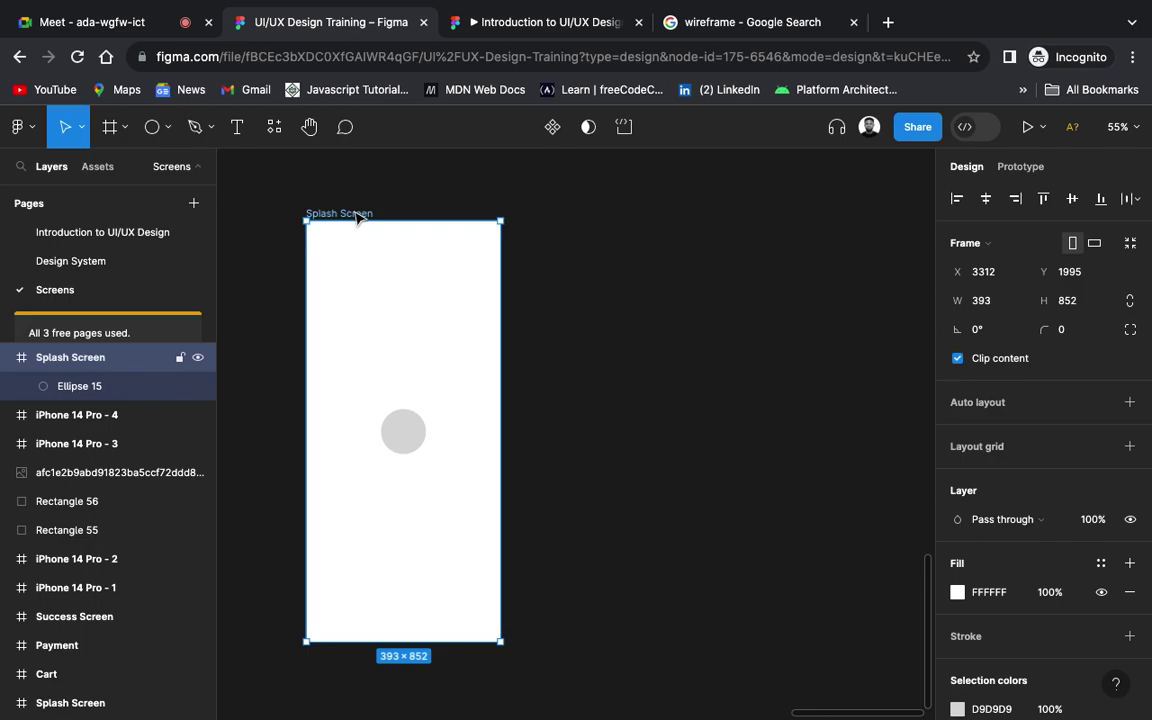
pyautogui.click(110, 128)
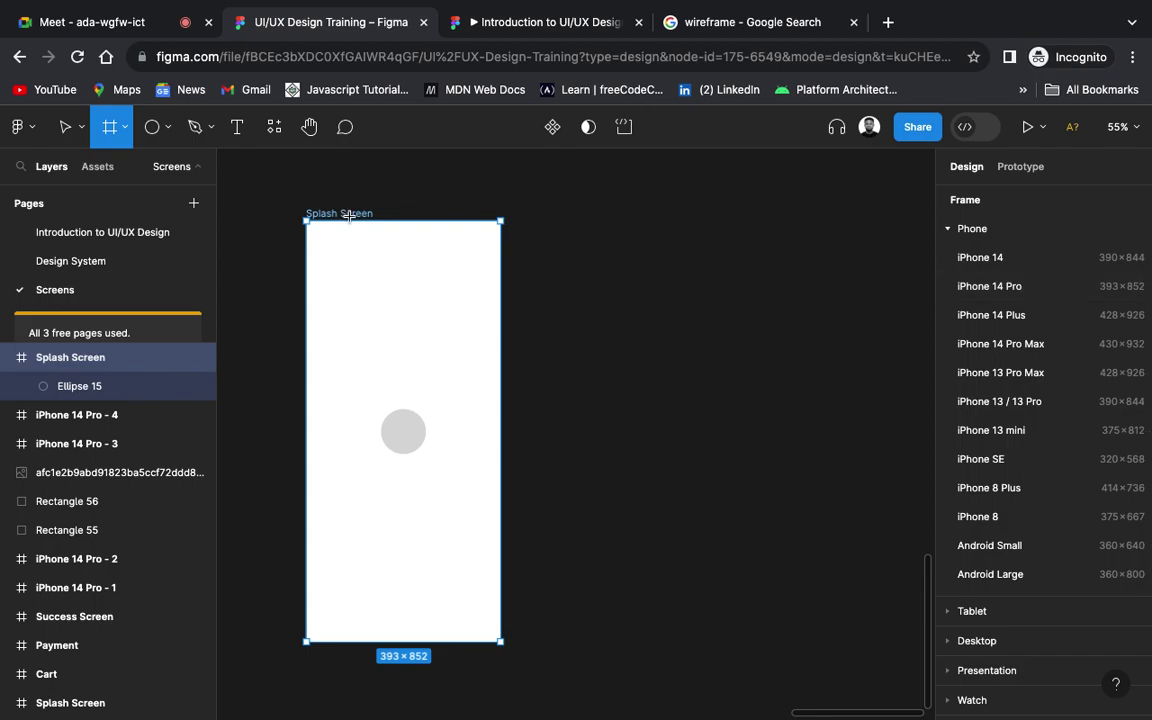
pyautogui.click(322, 191)
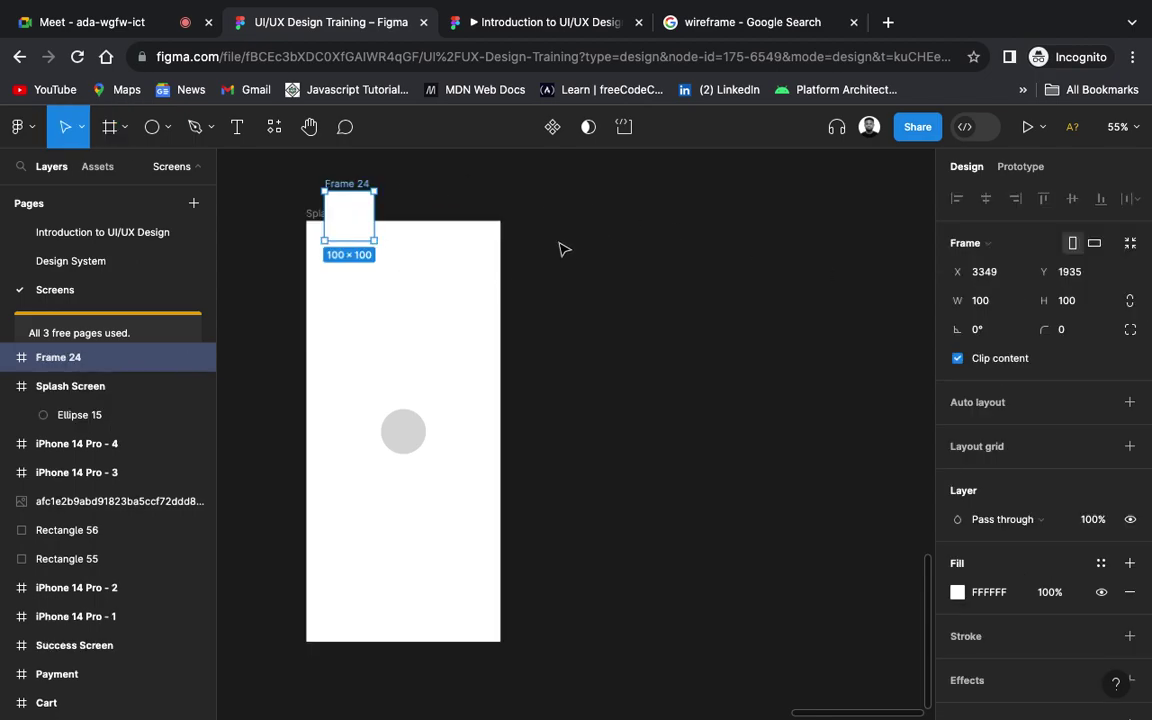
pyautogui.hotkey('ctrl', 'z')
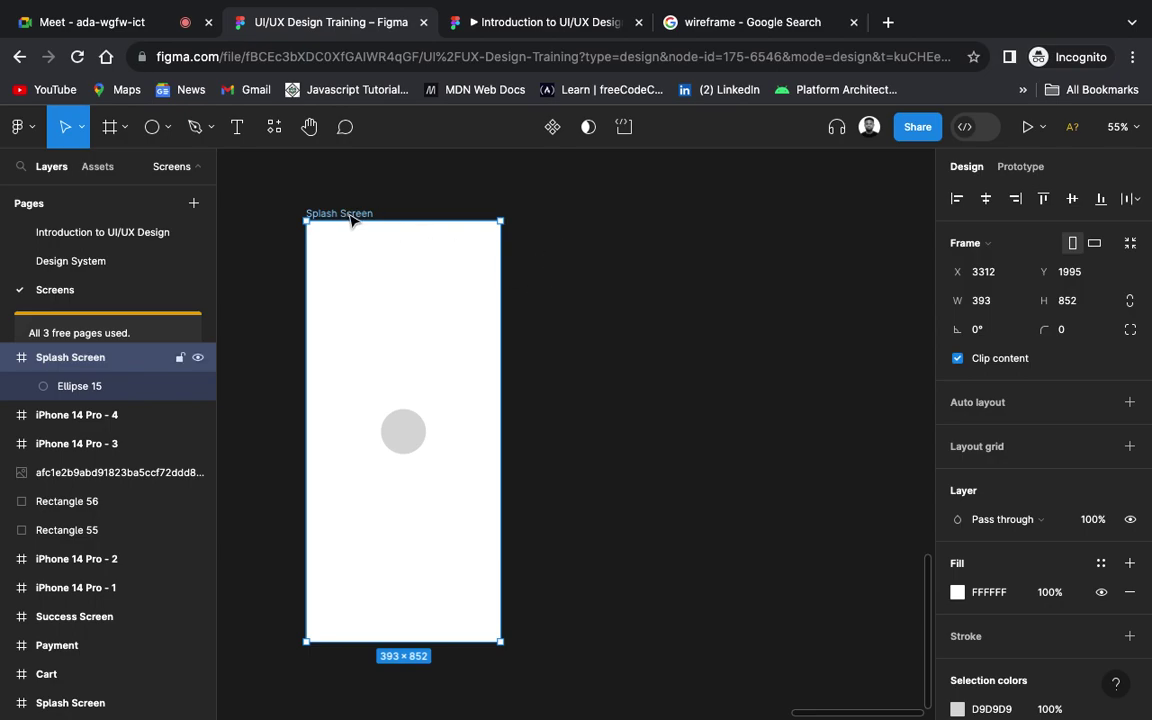
pyautogui.hotkey('ctrl', 'd')
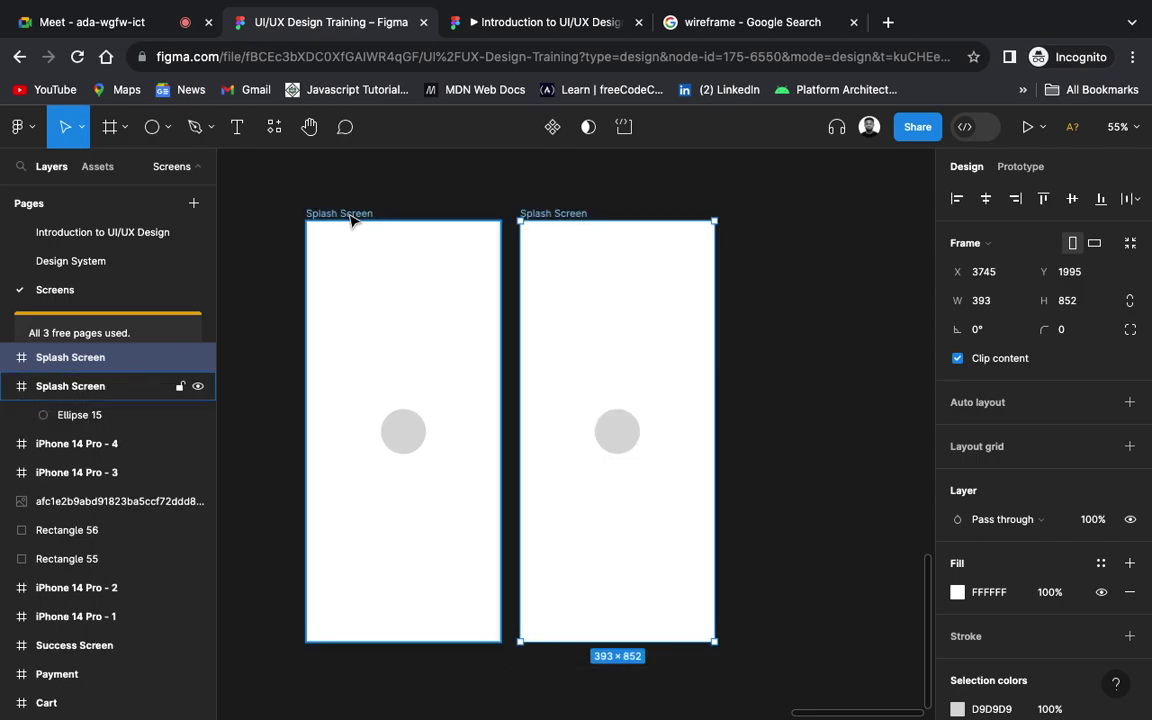
# Step: Delete the copied Ellipse 15 circle from the duplicated Splash Screen frame
pyautogui.click(625, 437)
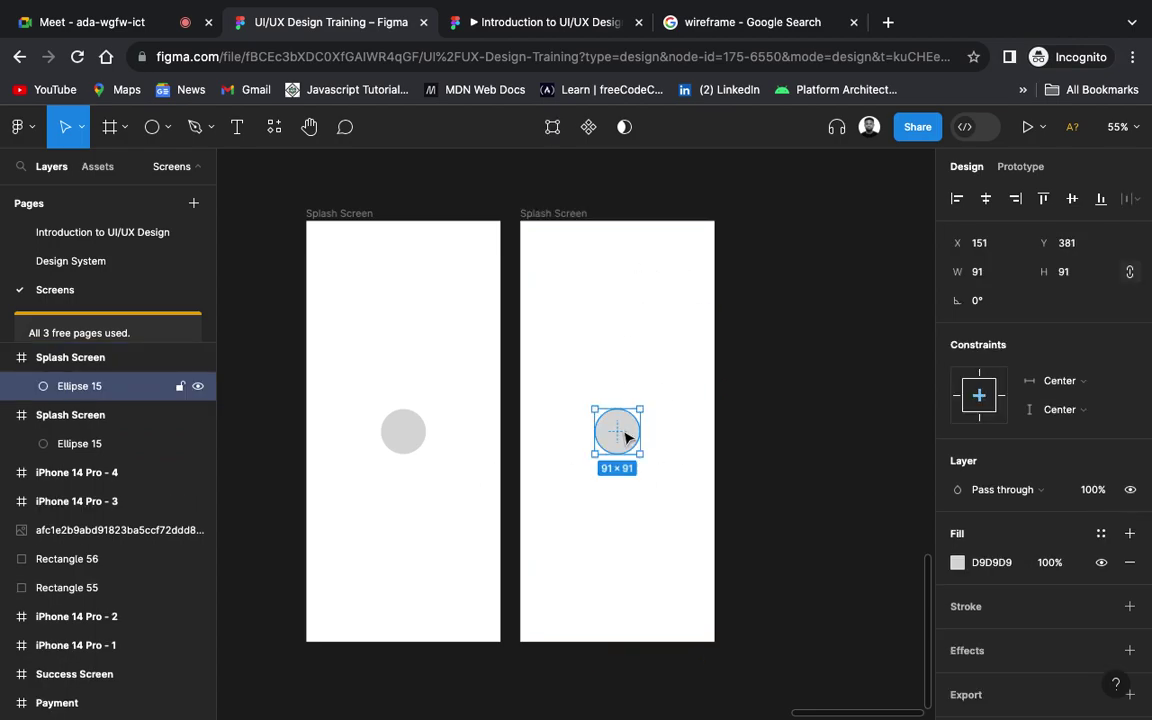
pyautogui.press('Delete')
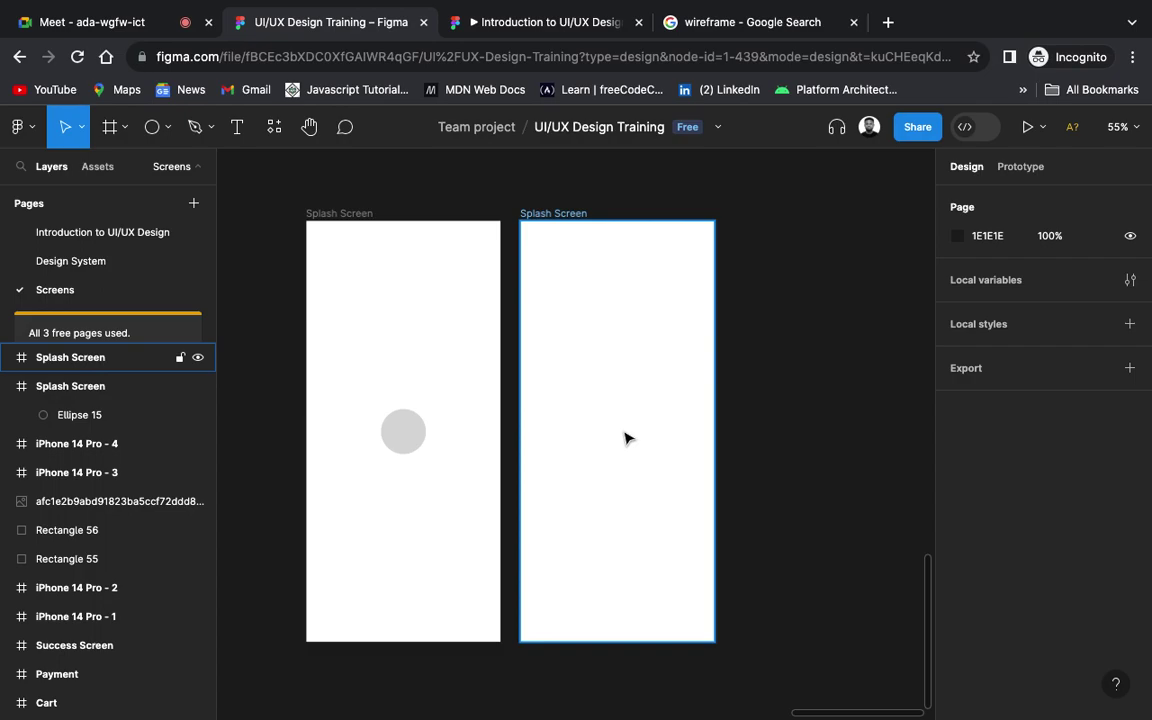
pyautogui.click(497, 288)
pyautogui.press('Escape')
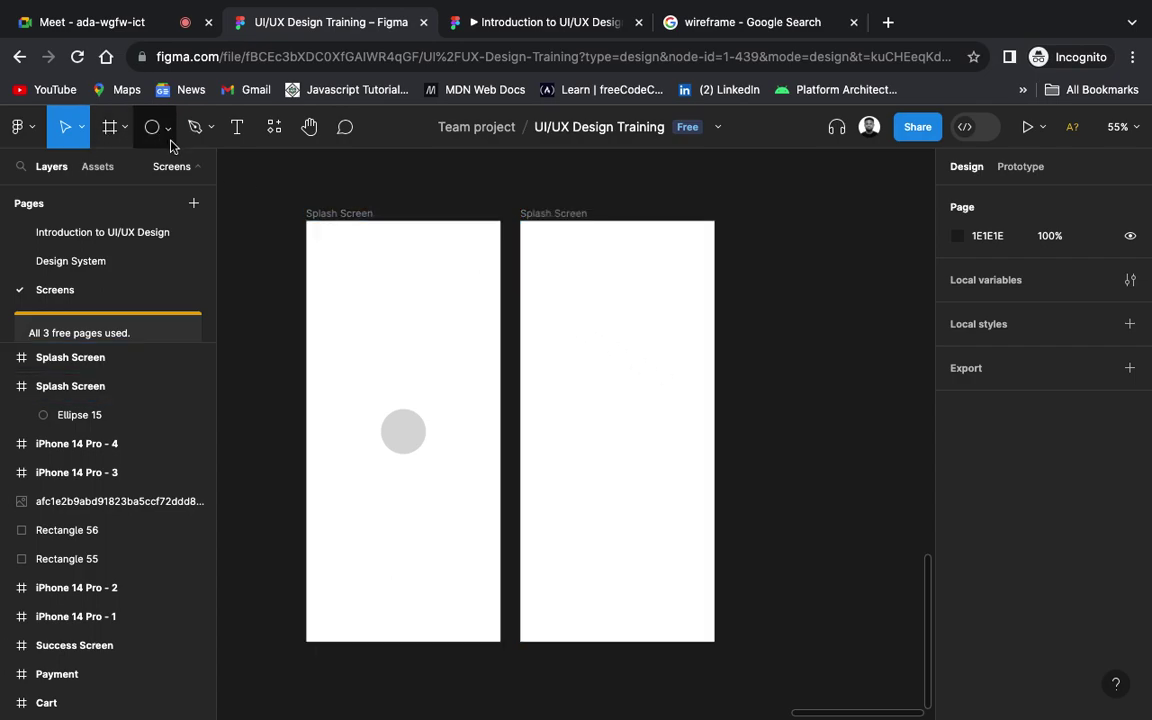
# Step: Draw a 307×53 grey bar at the top of the copied frame and Alt-drag copies downward
pyautogui.click(168, 129)
pyautogui.click(155, 168)
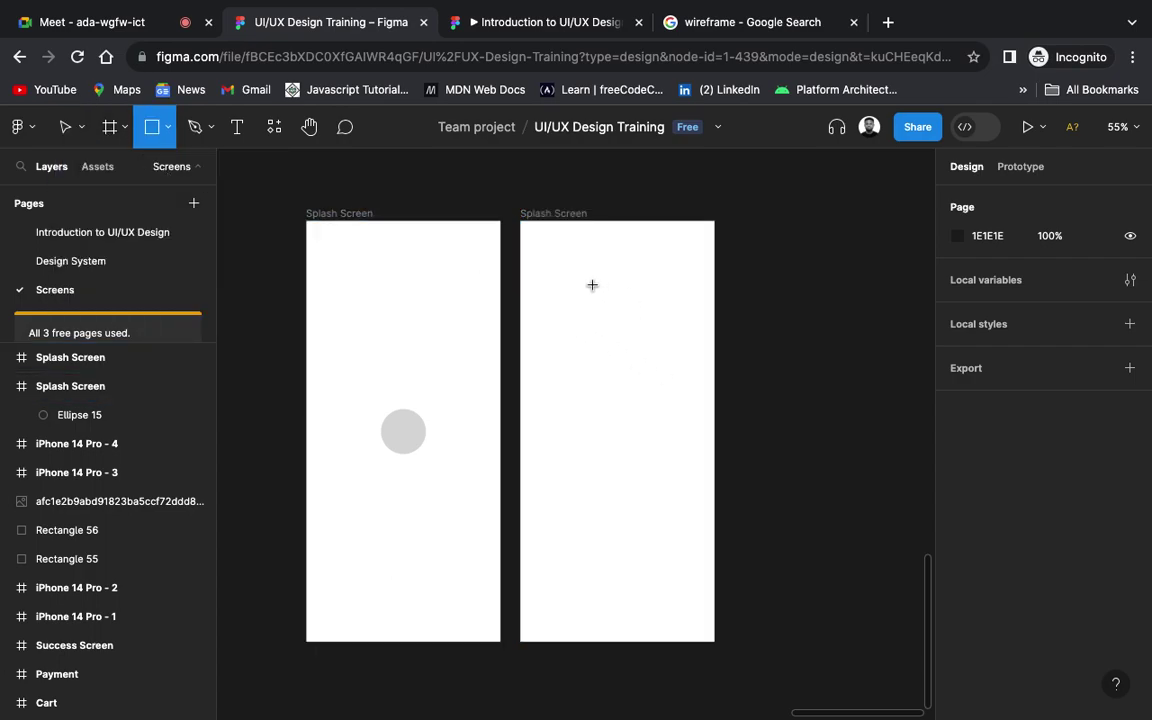
pyautogui.moveTo(540, 257); pyautogui.dragTo(693, 284)
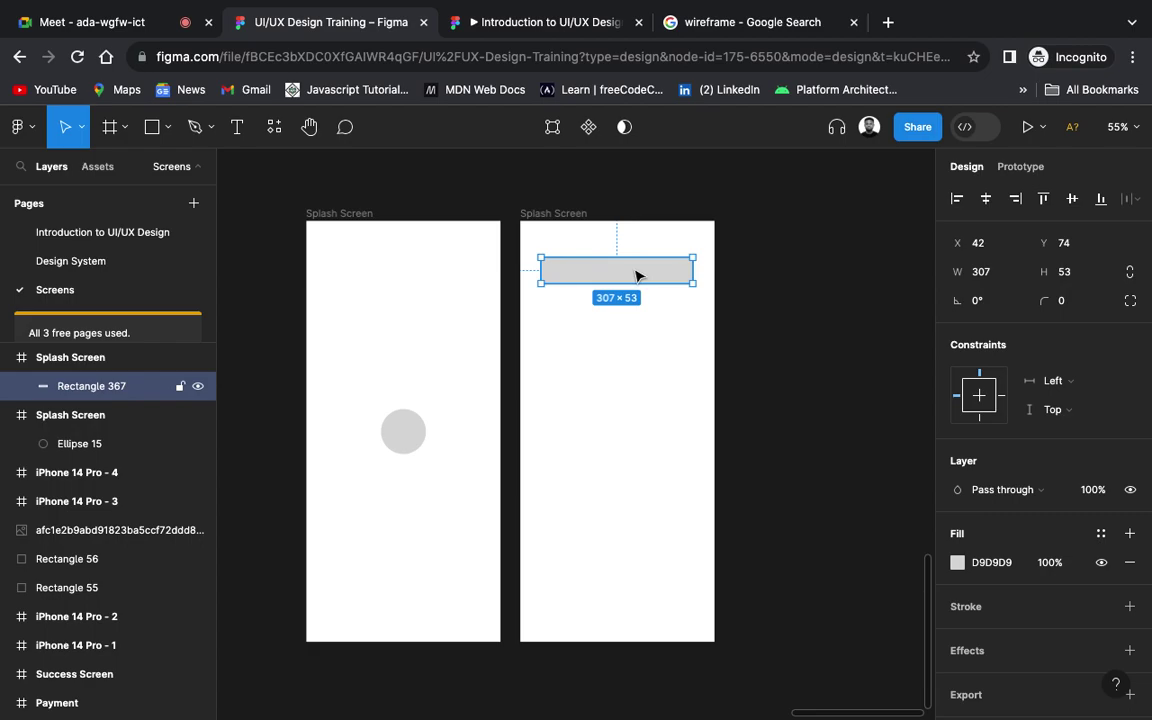
pyautogui.keyDown('alt'); pyautogui.moveTo(637, 275); pyautogui.dragTo(645, 370); pyautogui.keyUp('alt')
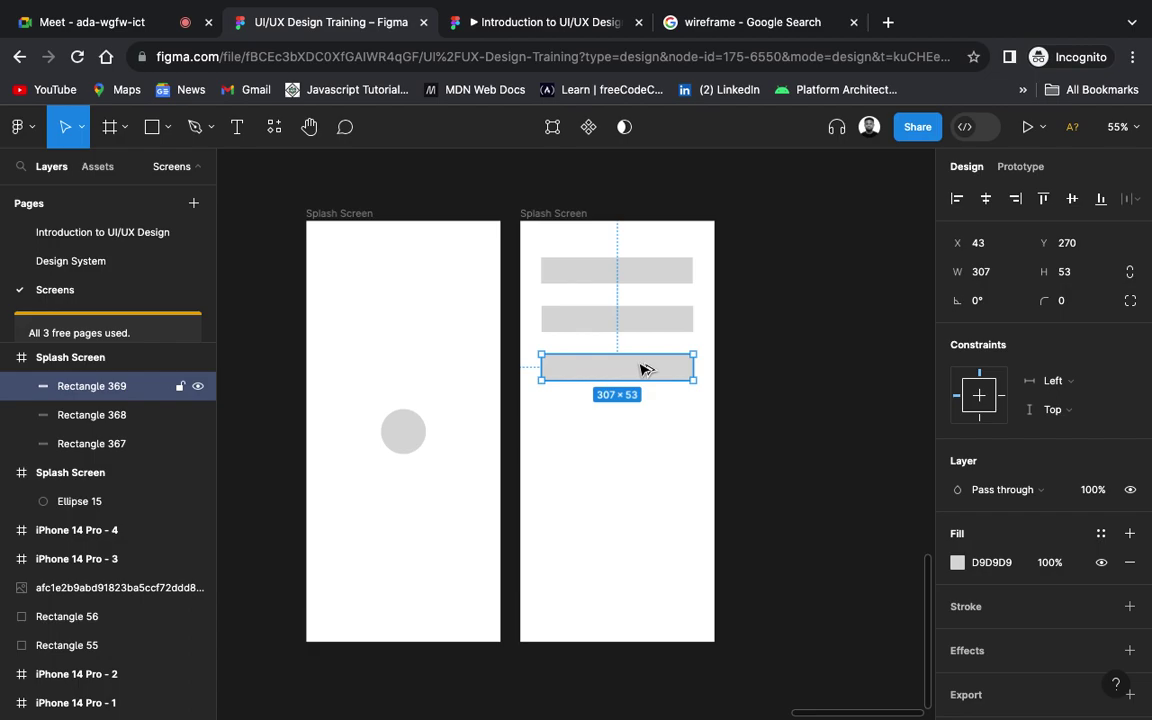
pyautogui.keyDown('alt'); pyautogui.moveTo(645, 370); pyautogui.dragTo(645, 413); pyautogui.keyUp('alt')
# Step: Tighten the spacing by nudging the second bar up and moving the lower two bars up
pyautogui.click(635, 378)
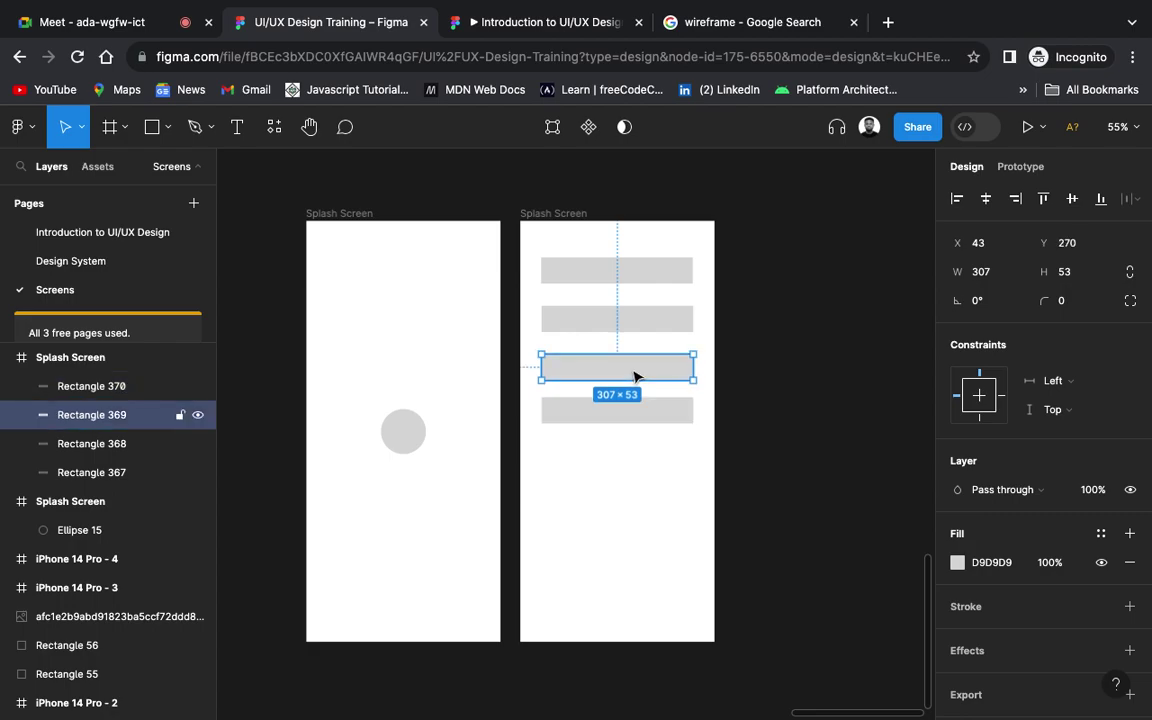
pyautogui.keyDown('shift'); pyautogui.click(638, 420); pyautogui.keyUp('shift')
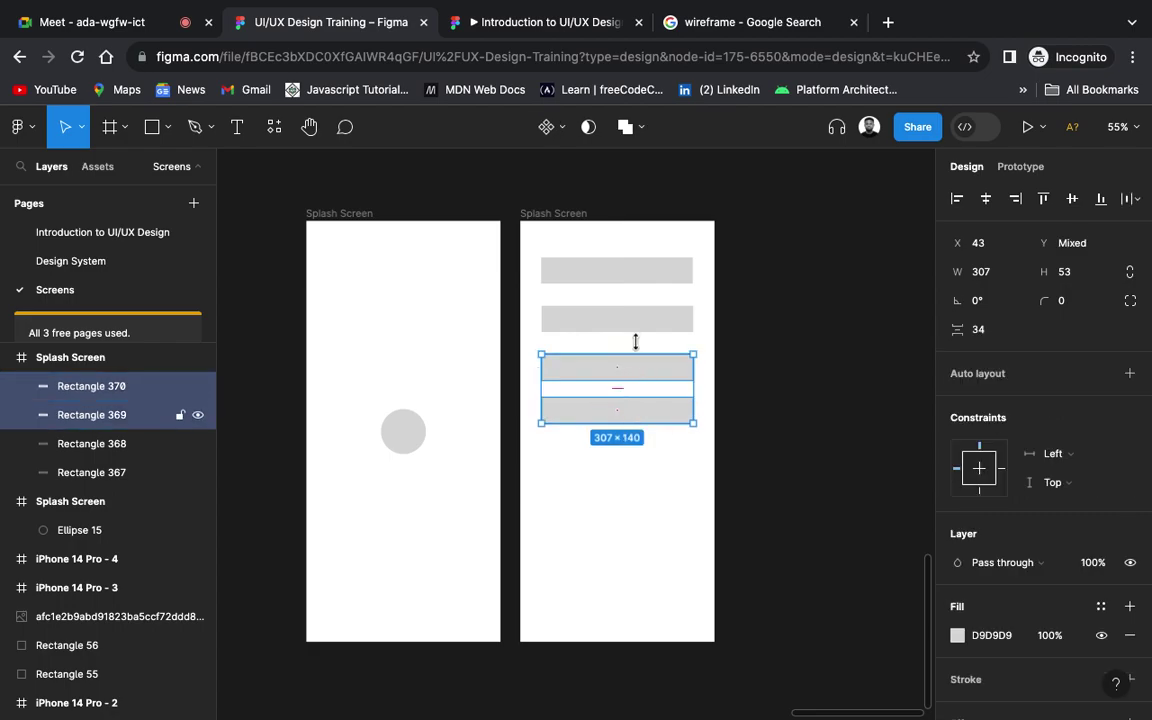
pyautogui.click(668, 328)
pyautogui.press('Up')
pyautogui.press('Up')
pyautogui.press('Up')
pyautogui.press('Up')
pyautogui.press('Up')
pyautogui.press('Up')
pyautogui.press('Up')
pyautogui.press('Up')
pyautogui.press('Up')
pyautogui.press('Up')
pyautogui.press('Up')
pyautogui.press('Up')
pyautogui.press('Up')
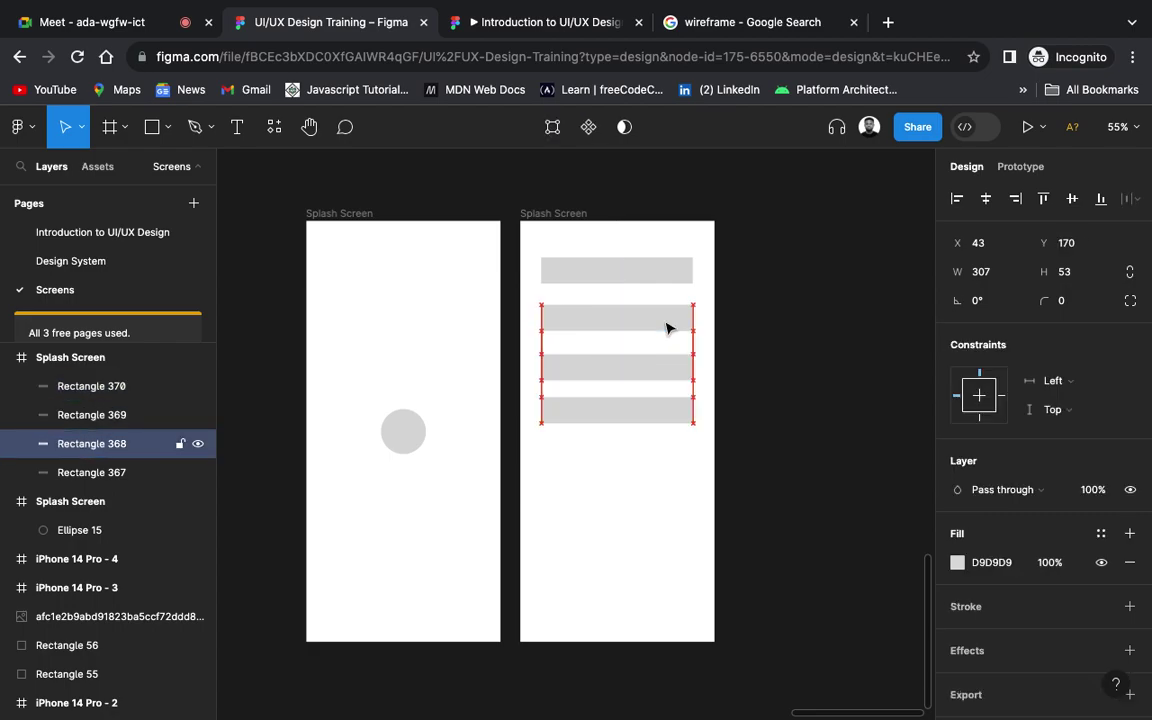
pyautogui.press('Up')
pyautogui.press('Up')
pyautogui.press('Up')
pyautogui.press('Up')
pyautogui.press('Up')
pyautogui.press('Up')
pyautogui.press('Up')
pyautogui.press('Up')
pyautogui.press('Up')
pyautogui.press('Up')
pyautogui.press('Up')
pyautogui.press('Up')
pyautogui.press('Up')
pyautogui.press('Up')
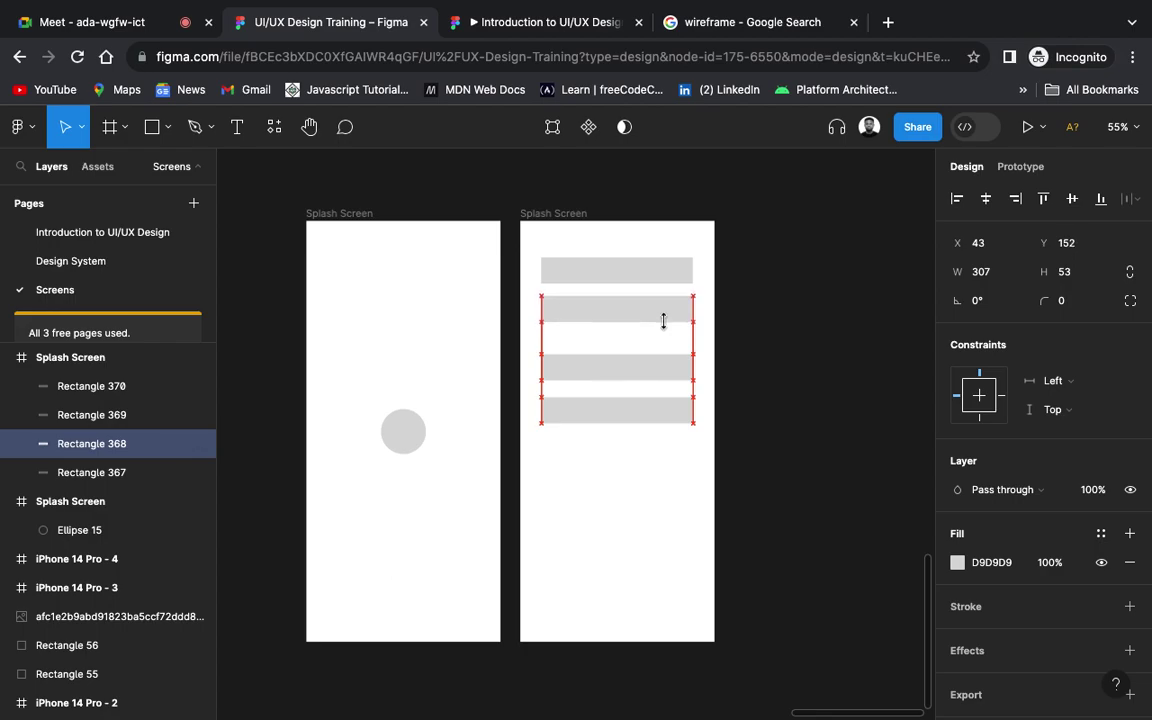
pyautogui.click(668, 368)
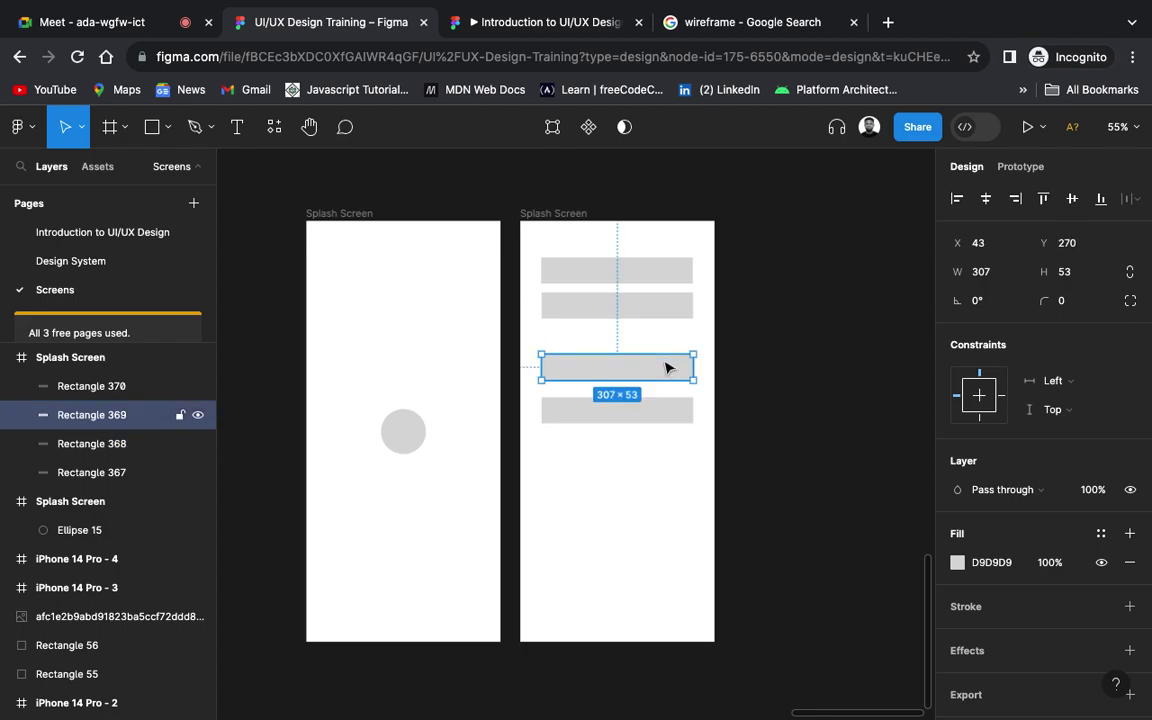
pyautogui.keyDown('shift'); pyautogui.click(663, 413); pyautogui.keyUp('shift')
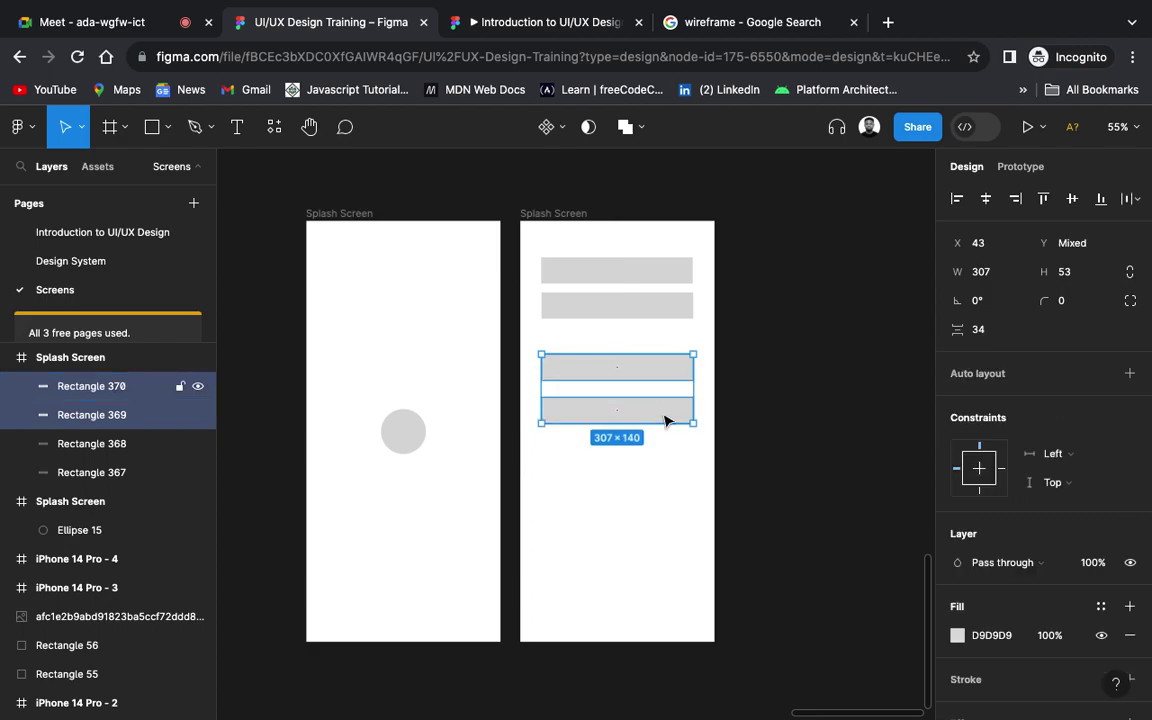
pyautogui.click(683, 518)
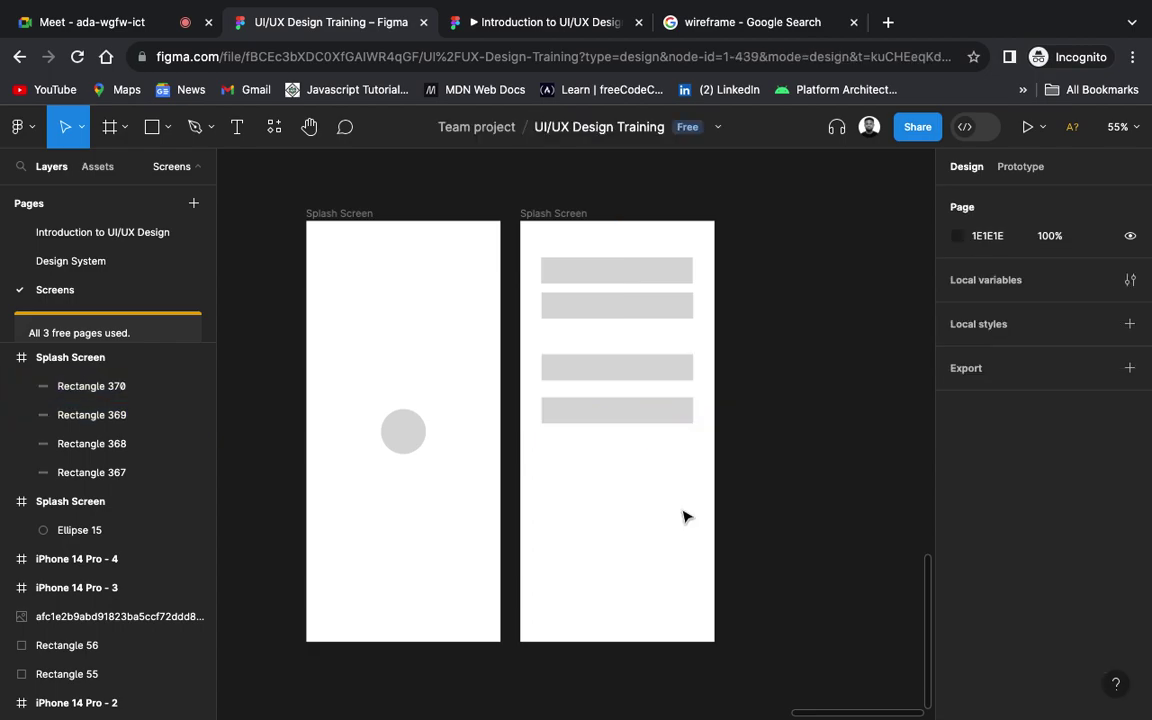
pyautogui.click(652, 407)
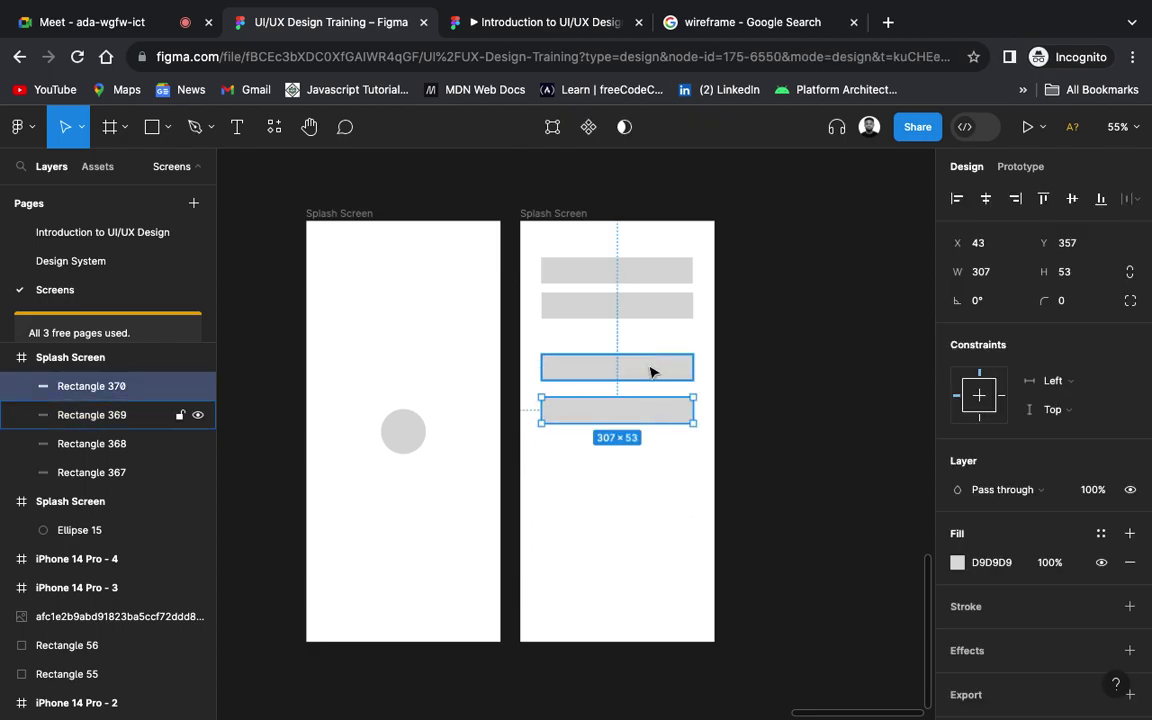
pyautogui.keyDown('shift'); pyautogui.click(651, 370); pyautogui.keyUp('shift')
pyautogui.moveTo(649, 371); pyautogui.dragTo(650, 345)
# Step: Drop the fourth bar slightly lower, then select all four bars
pyautogui.click(845, 395)
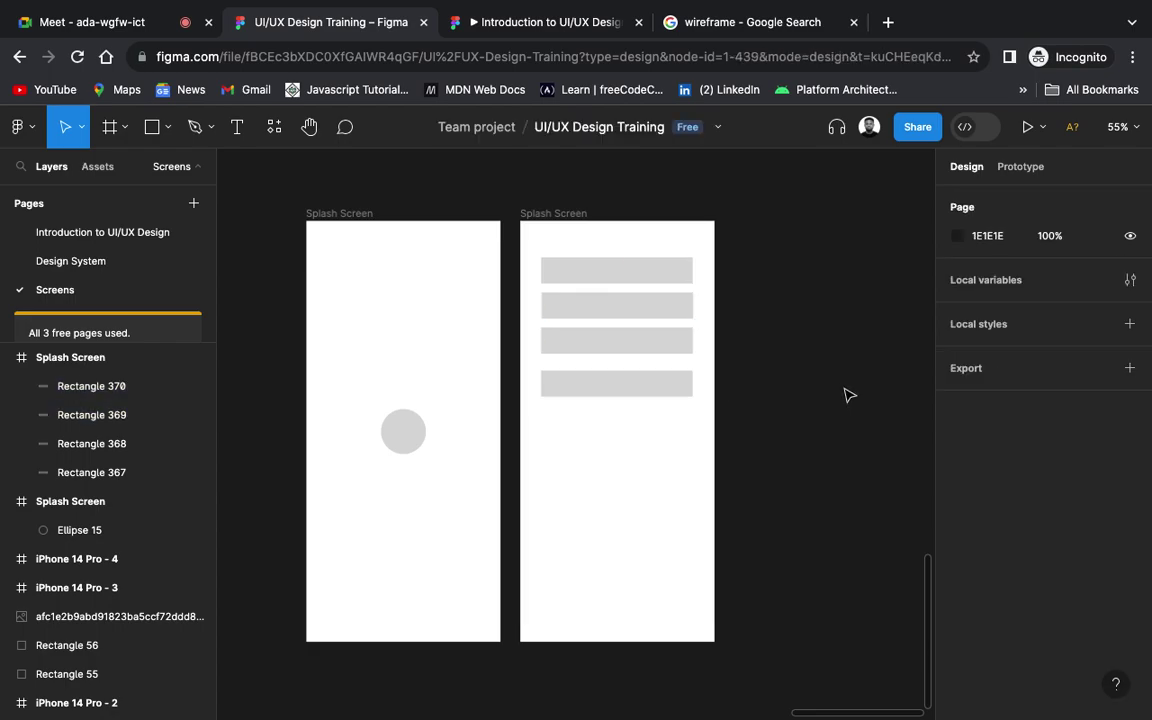
pyautogui.click(667, 395)
pyautogui.moveTo(667, 395); pyautogui.dragTo(666, 409)
pyautogui.click(787, 393)
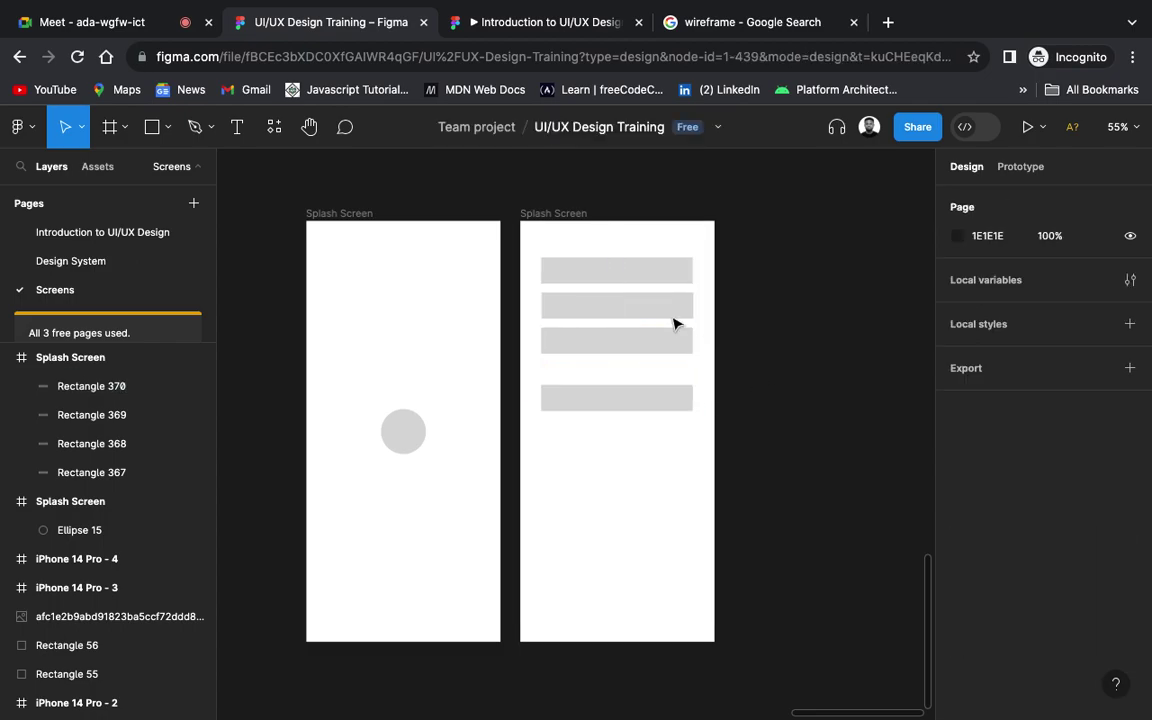
pyautogui.moveTo(738, 242); pyautogui.dragTo(634, 404)
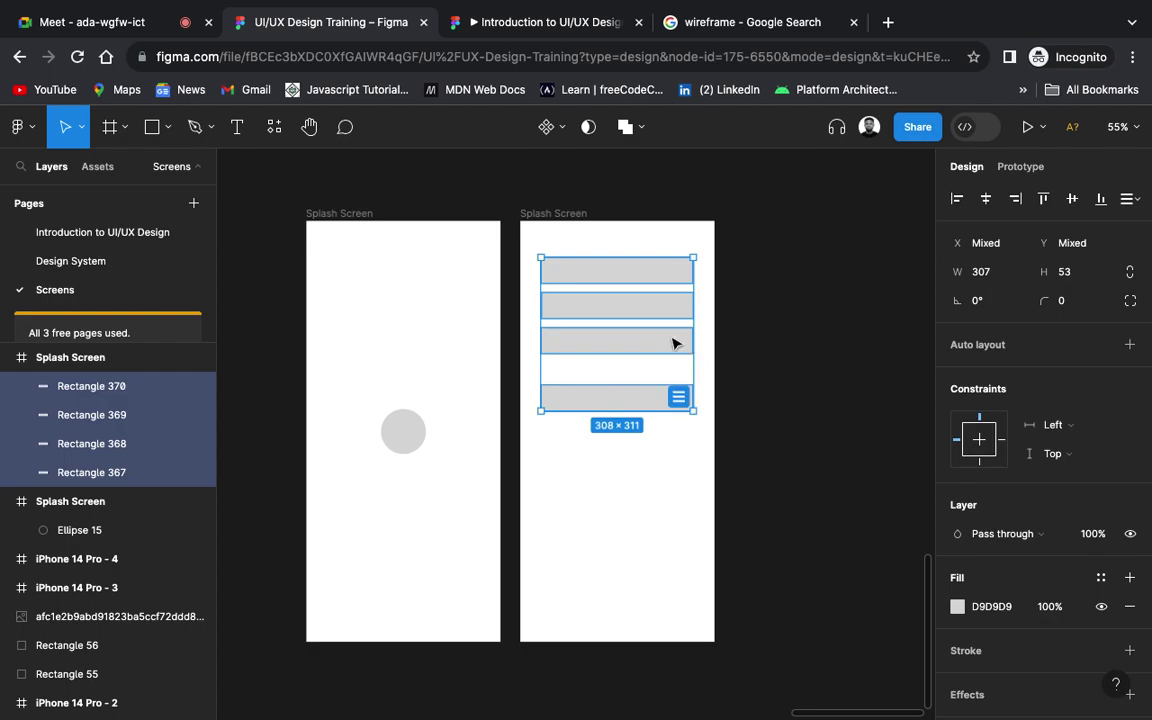
# Step: Move the four bars lower in the frame and give them a corner radius of 10
pyautogui.moveTo(666, 319); pyautogui.dragTo(670, 348)
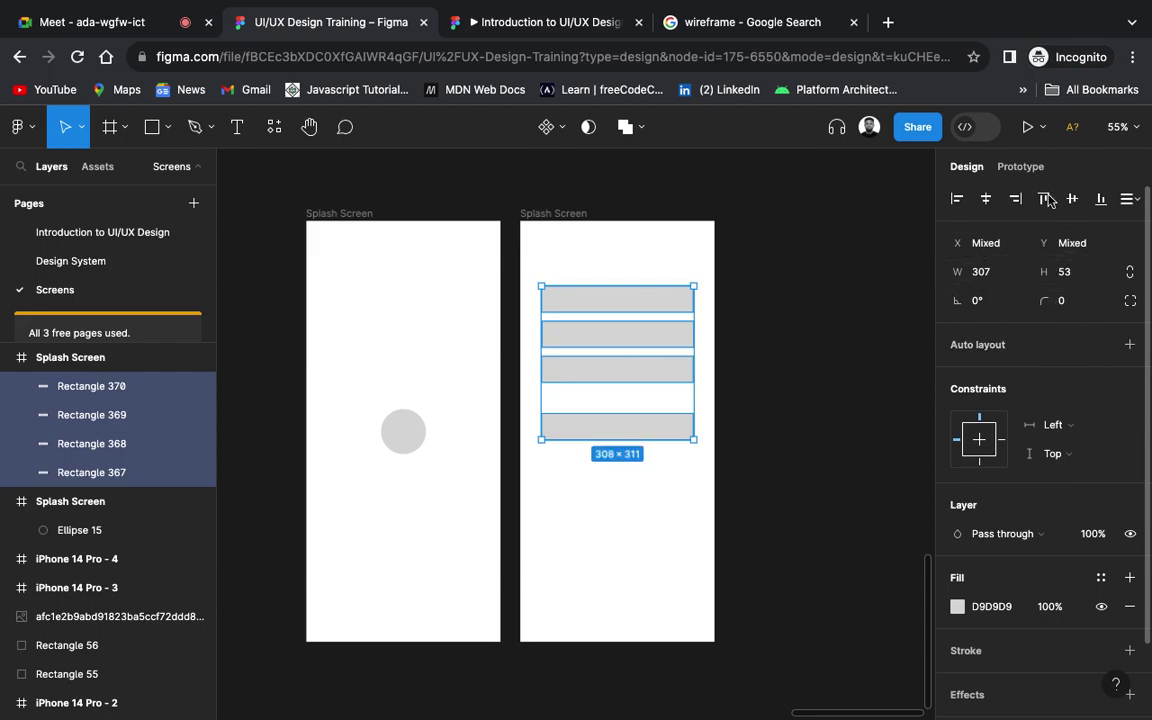
pyautogui.click(1077, 302)
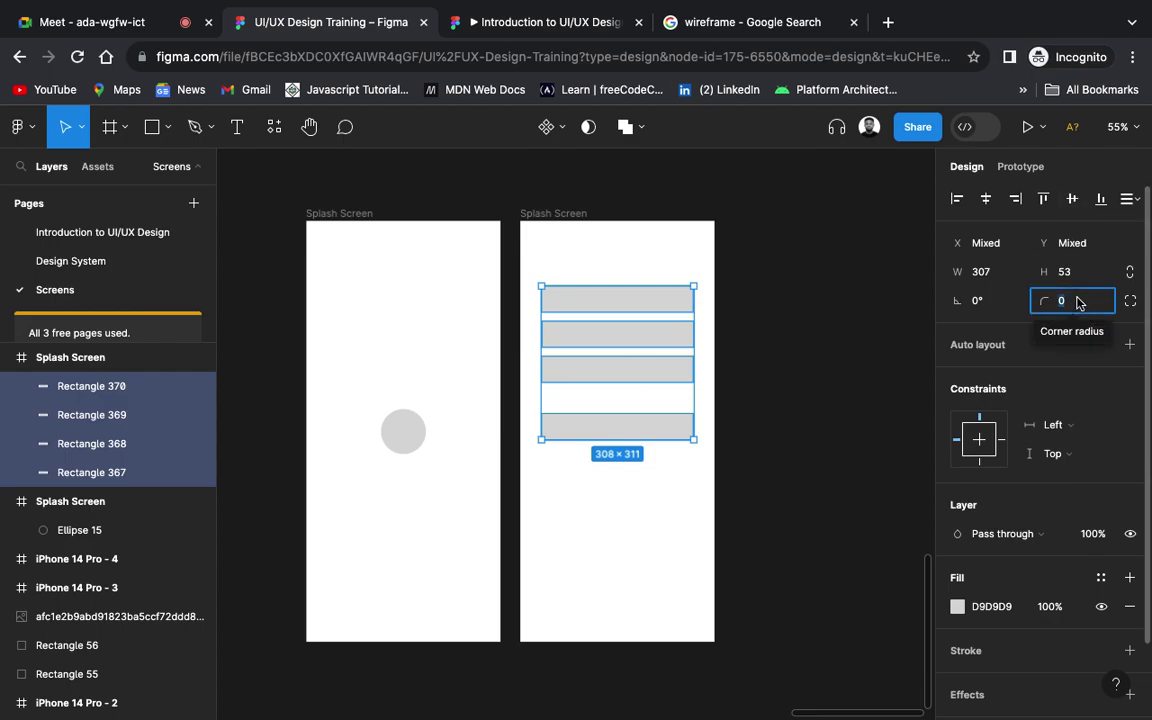
pyautogui.write('10')
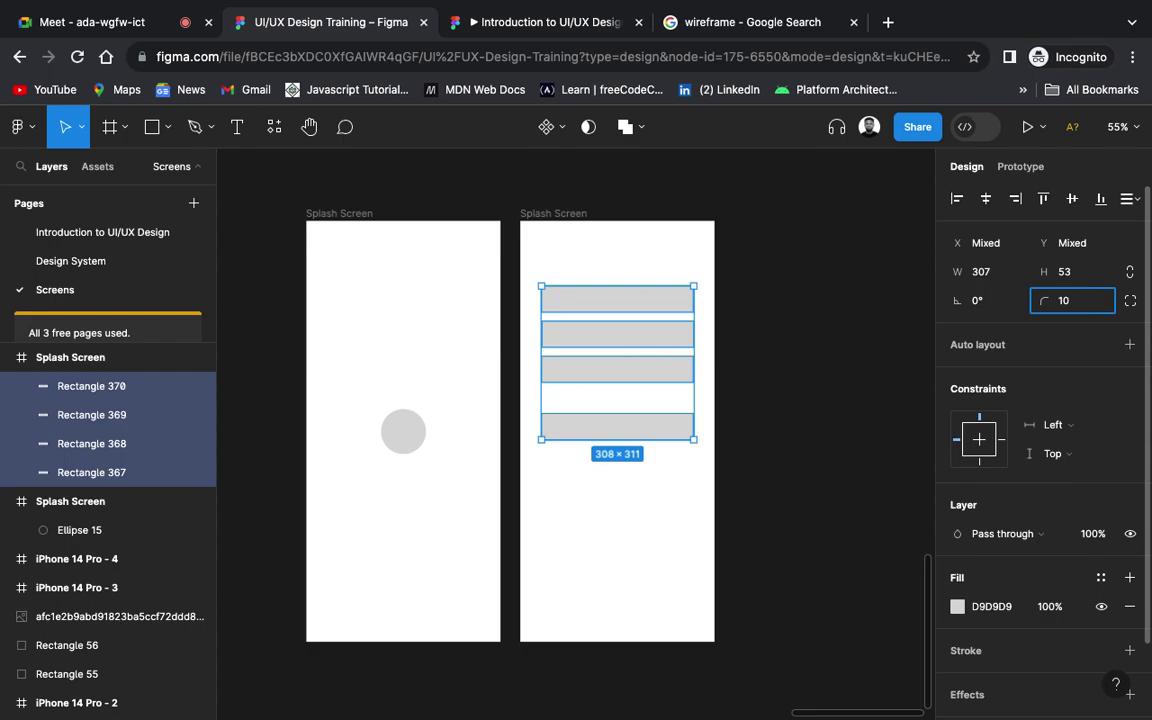
pyautogui.press('Return')
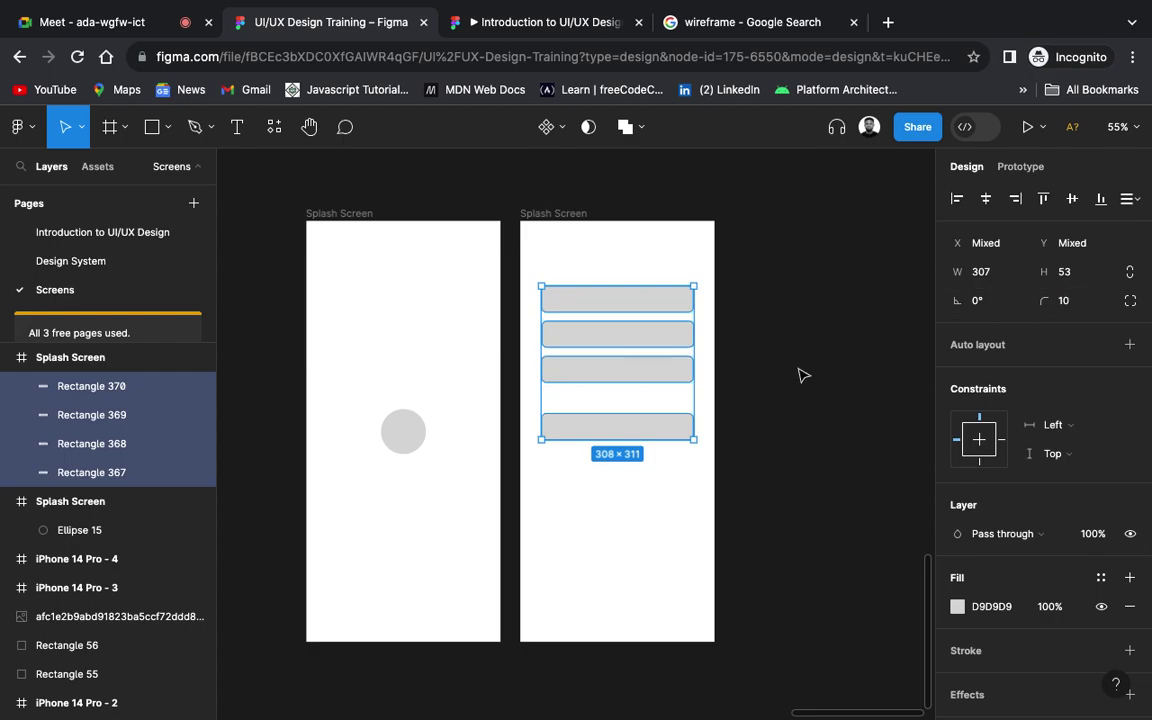
pyautogui.click(745, 374)
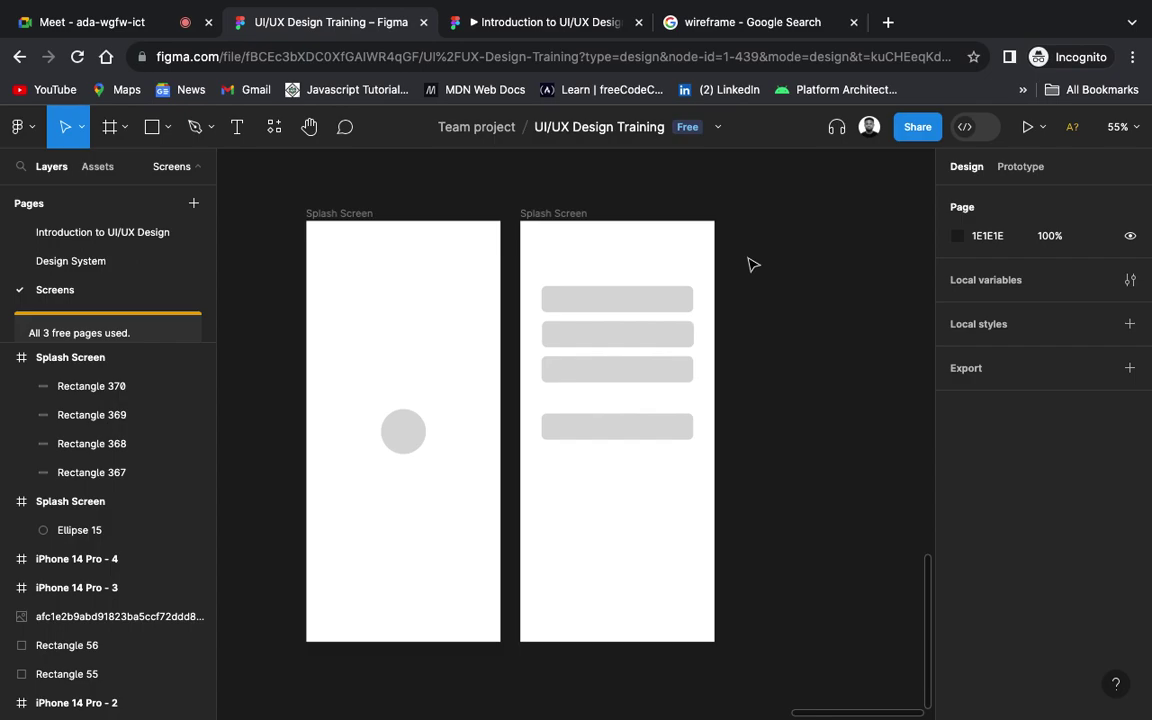
pyautogui.press('t')
pyautogui.click(574, 258)
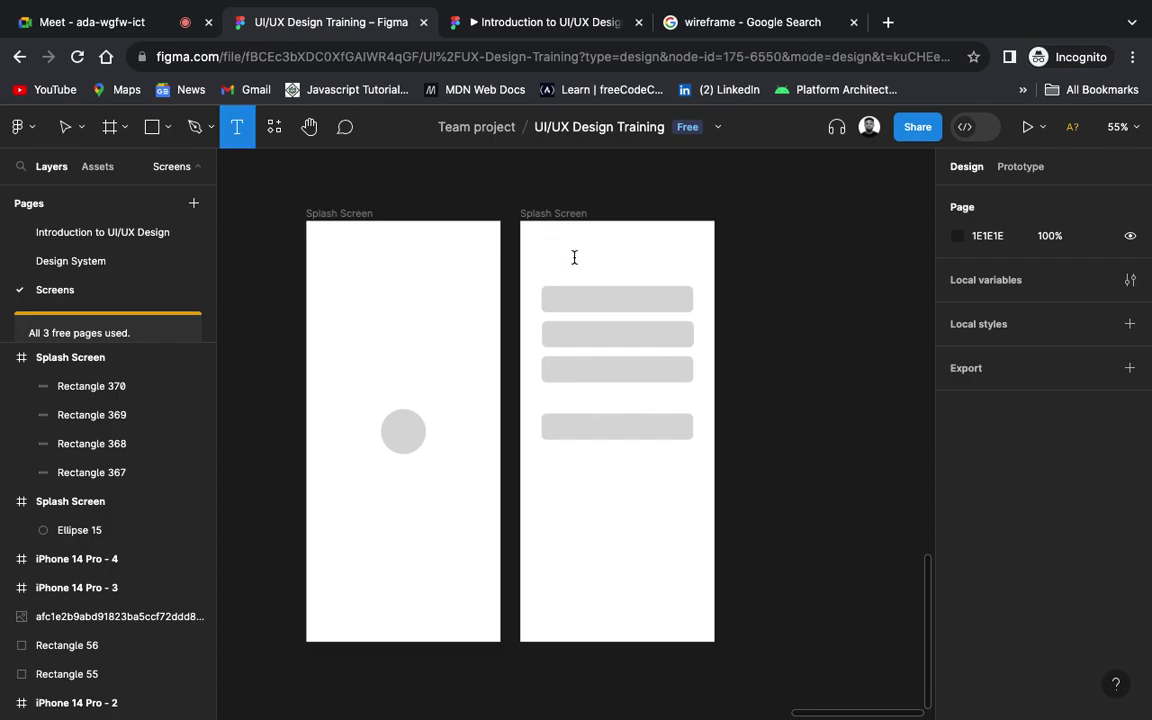
# Step: Add a 'LOGIN' text heading at font size 36 above the four grey rectangles
pyautogui.click(574, 257)
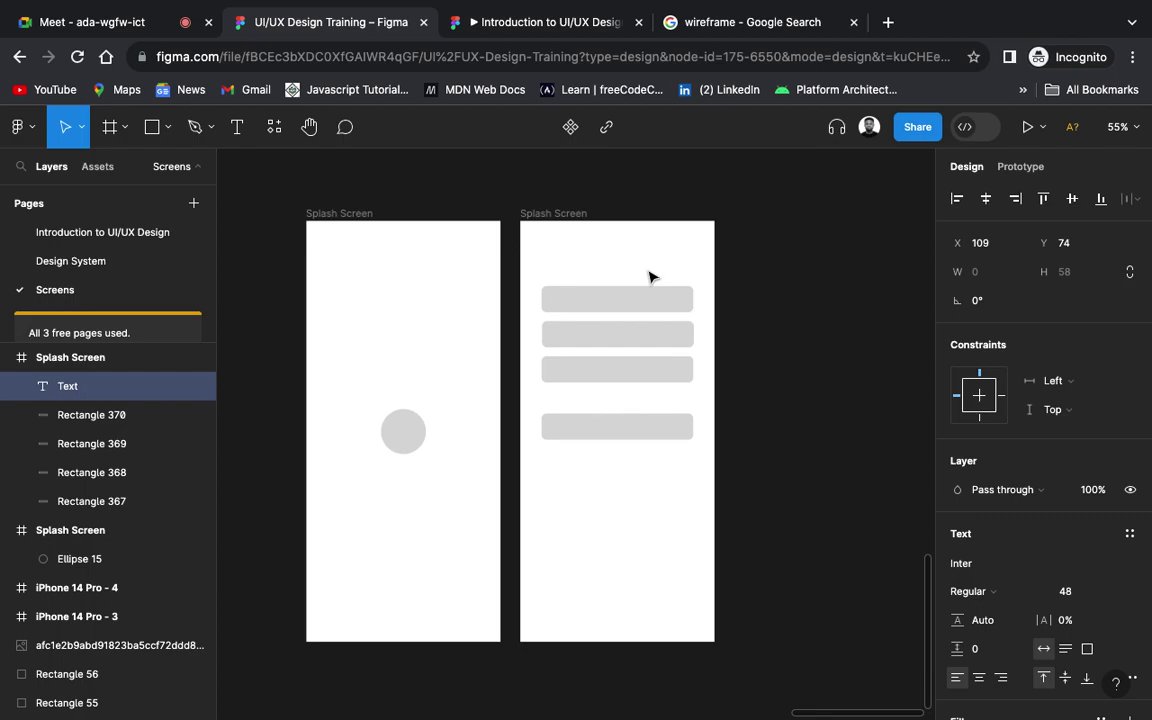
pyautogui.write('LOGIN')
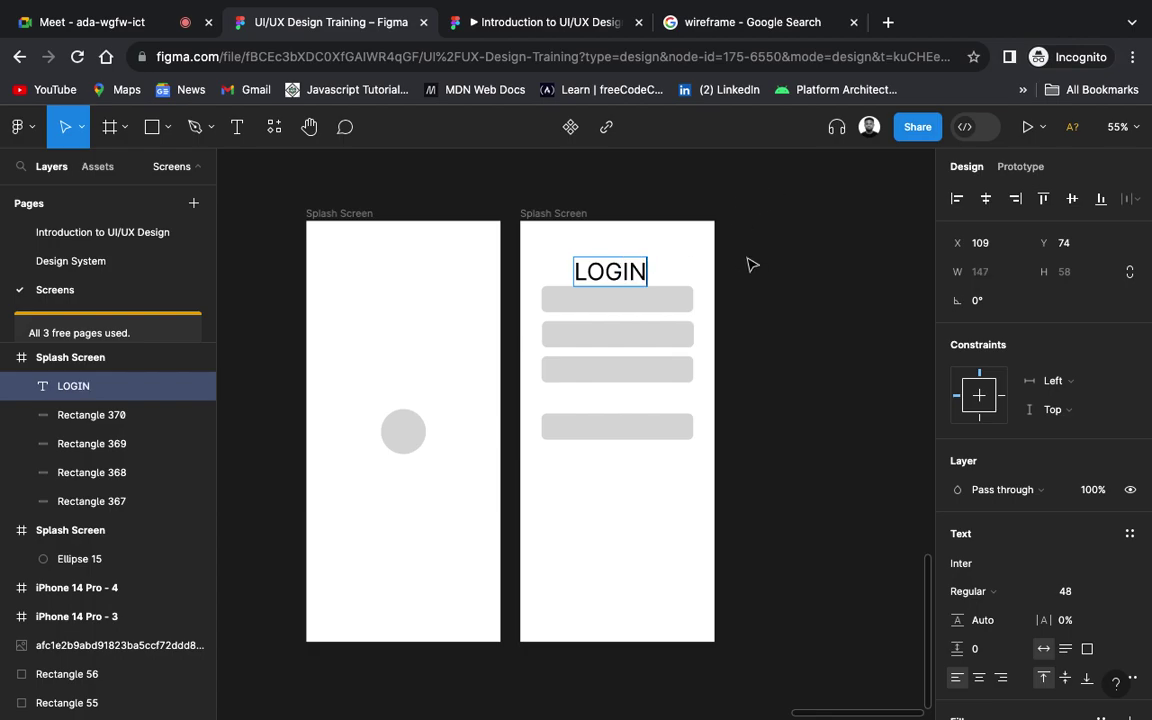
pyautogui.press('Escape')
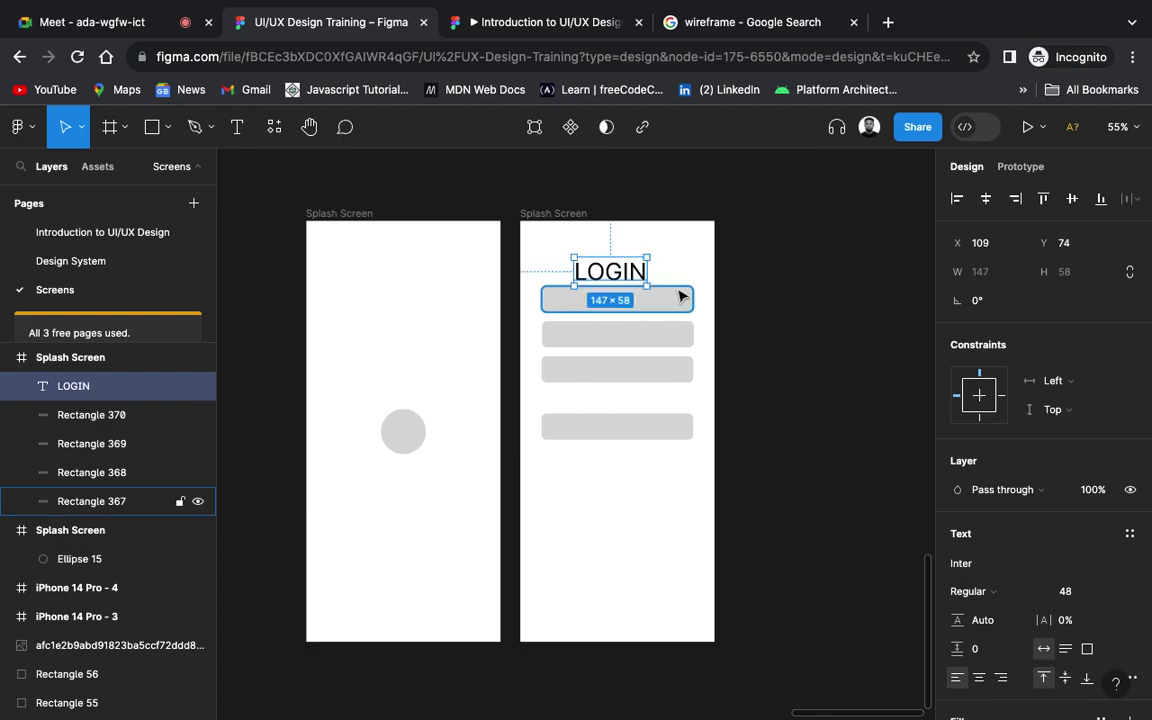
pyautogui.moveTo(648, 287); pyautogui.dragTo(637, 279)
pyautogui.moveTo(650, 291); pyautogui.dragTo(646, 286)
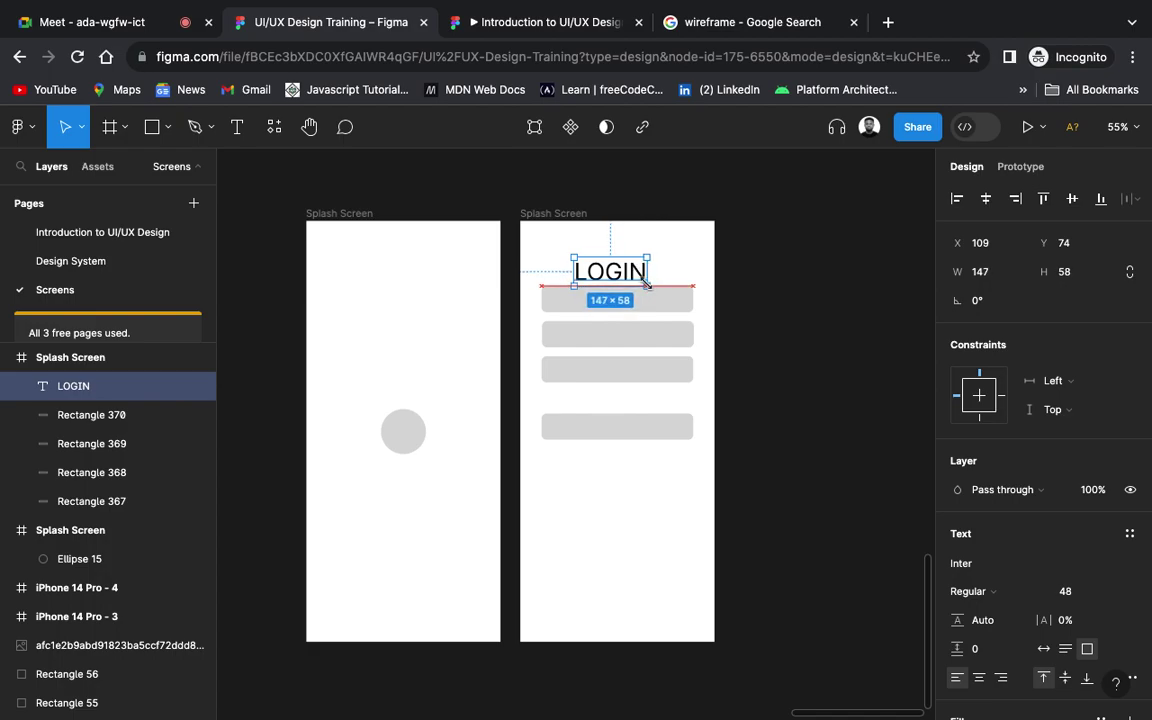
pyautogui.click(1105, 593)
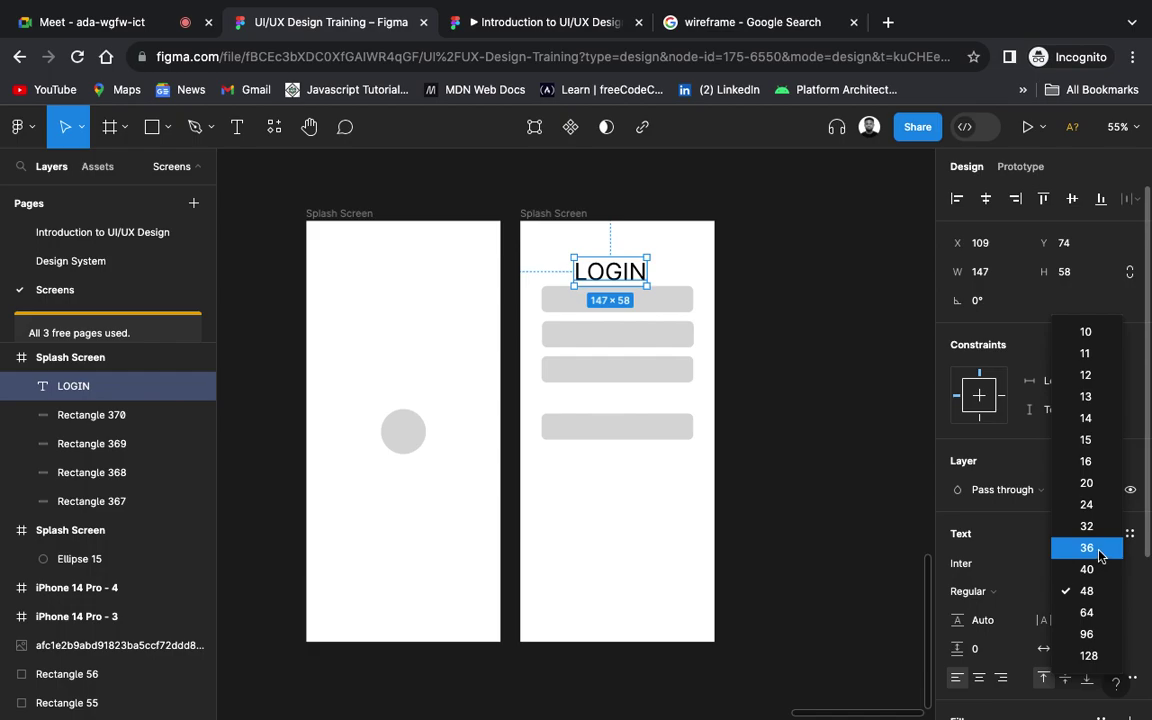
pyautogui.click(1099, 552)
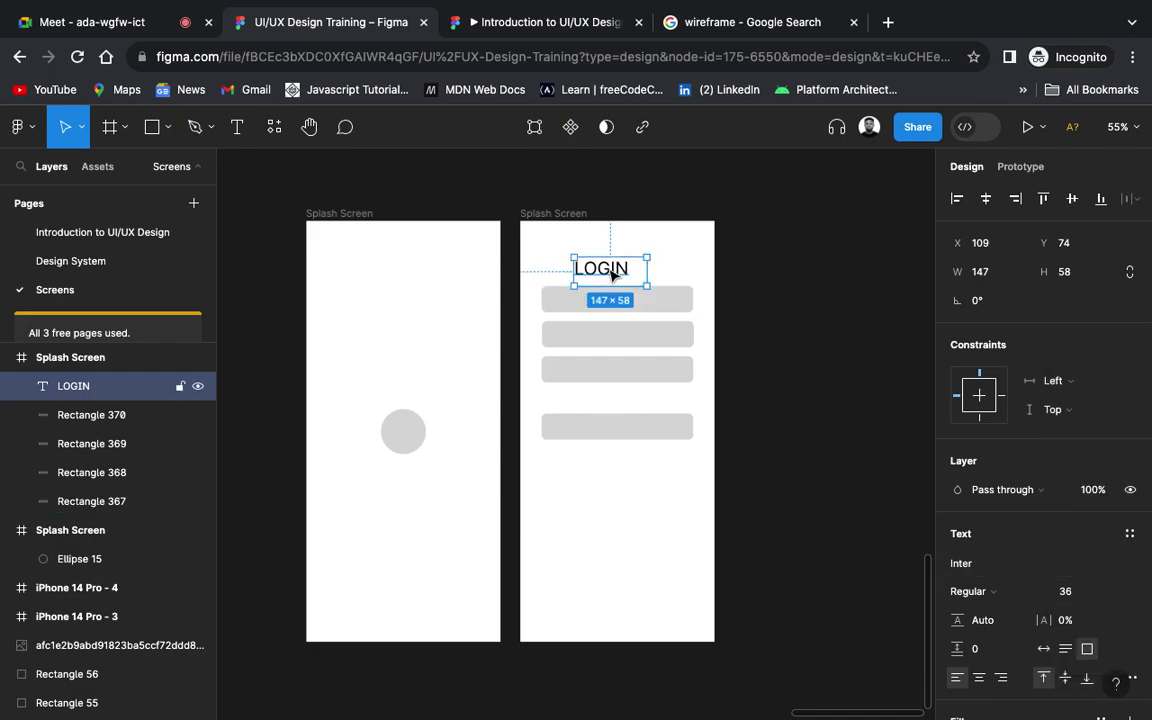
pyautogui.moveTo(645, 285); pyautogui.dragTo(627, 268)
pyautogui.click(812, 311)
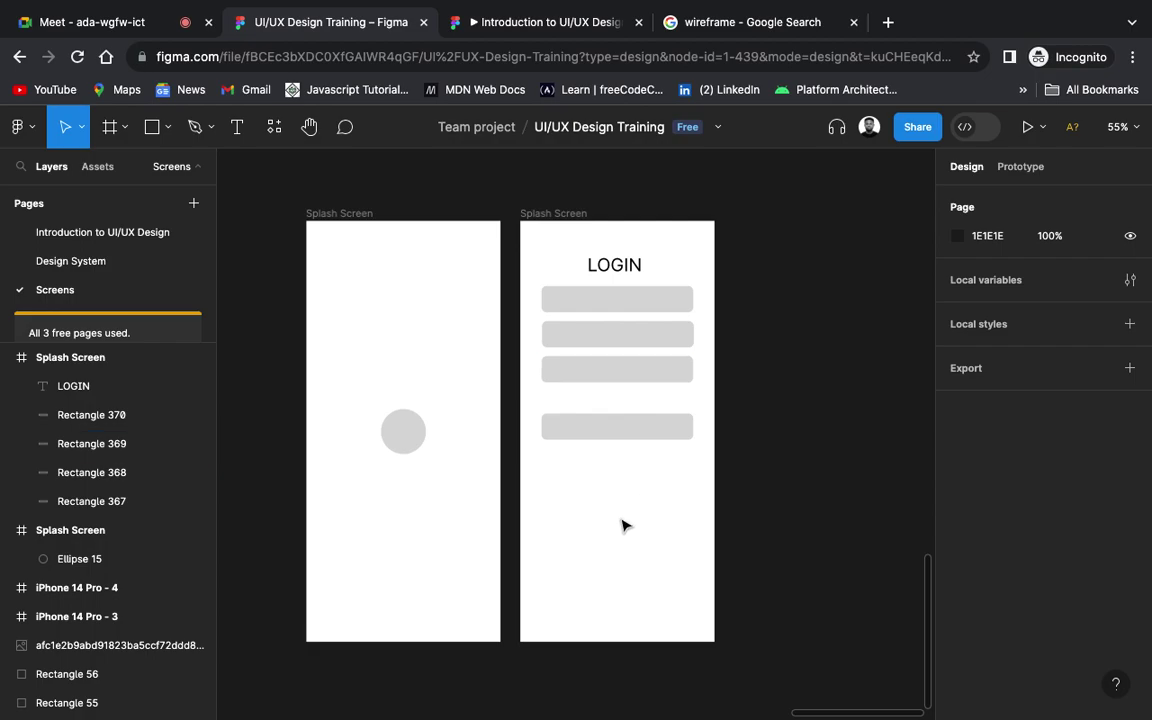
# Step: Duplicate the second Splash Screen frame with Ctrl+D
pyautogui.click(572, 219)
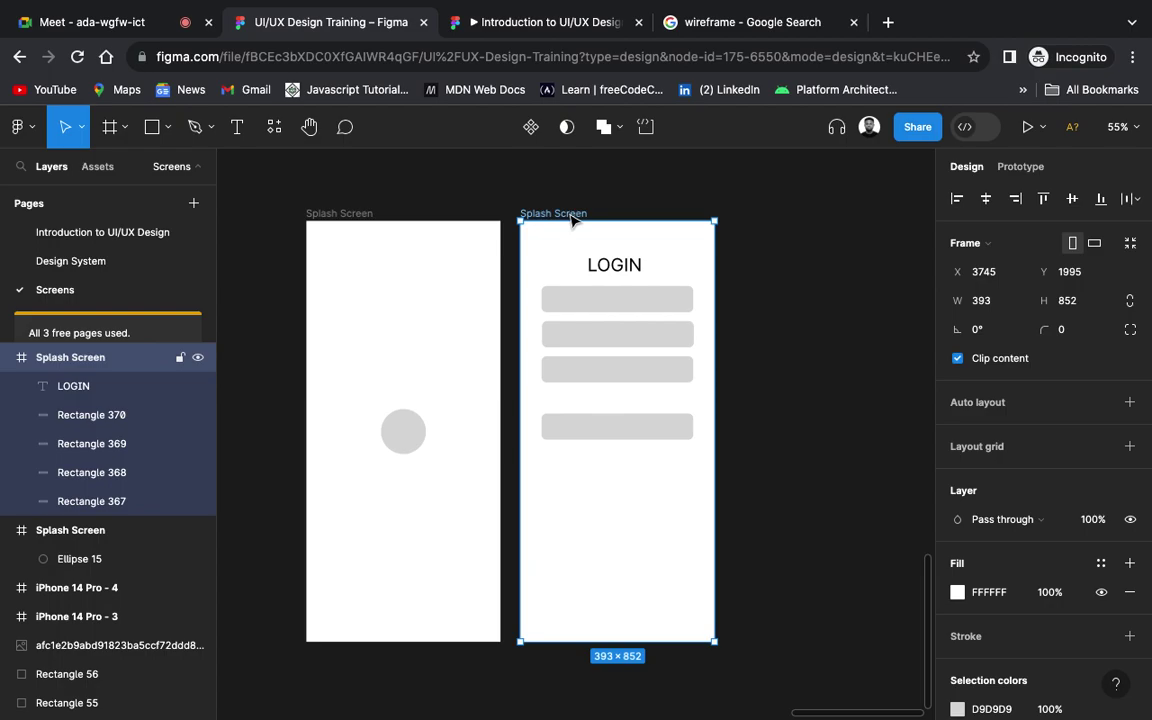
pyautogui.press('super+d')
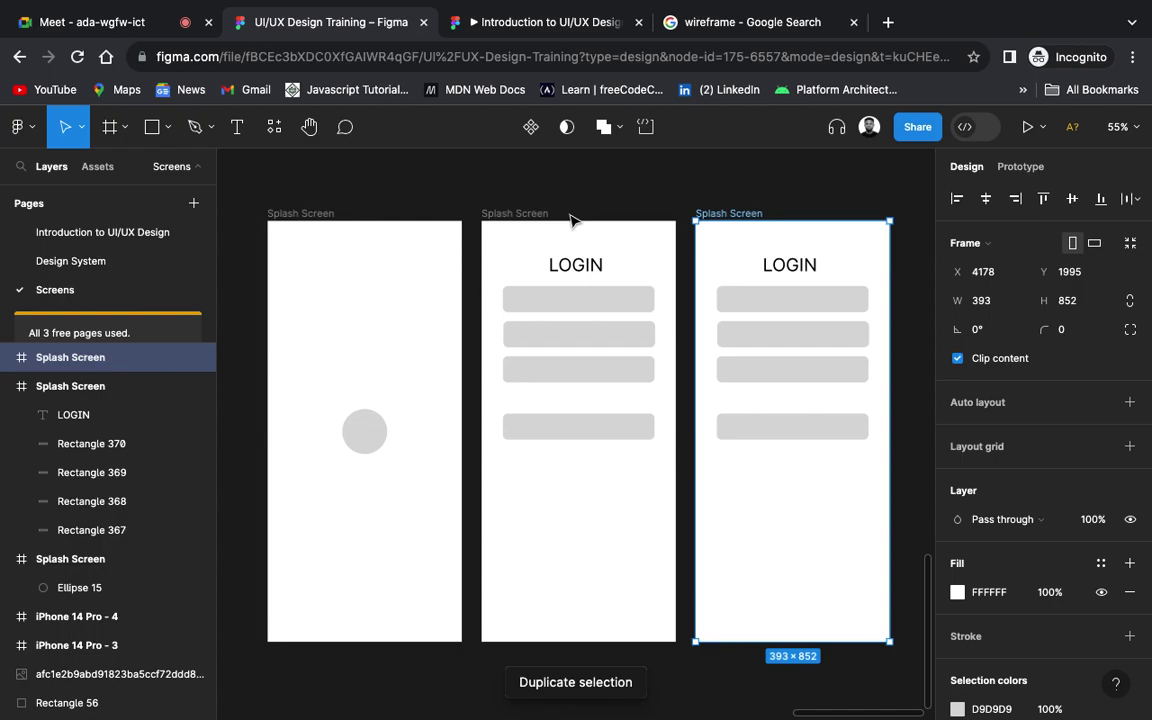
pyautogui.hscroll(3, 661, 301)
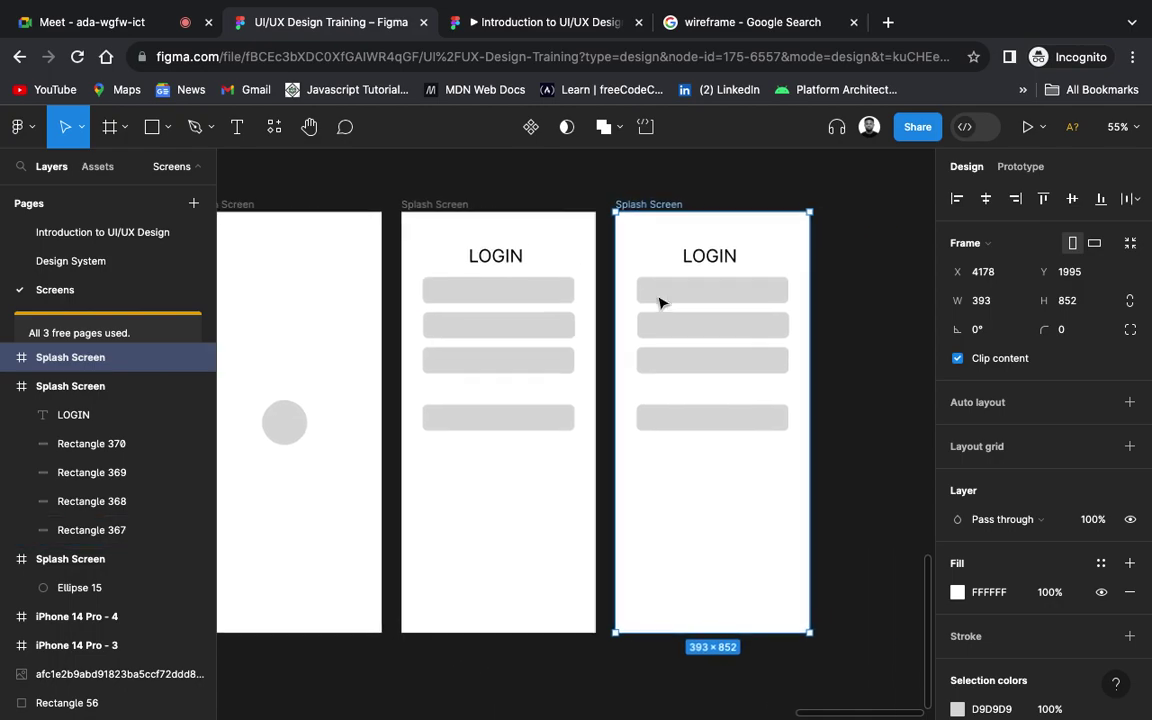
pyautogui.click(729, 256)
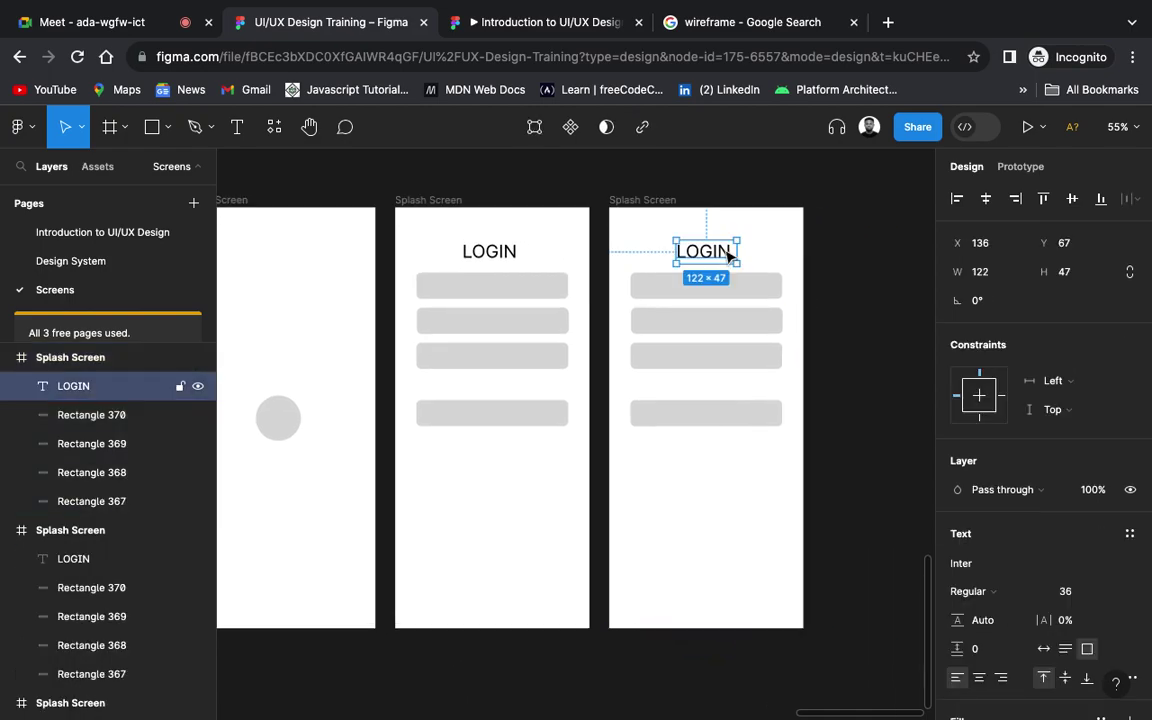
# Step: Rename the middle frame 'LOGIN' and the right-hand copy 'HOME'
pyautogui.click(411, 201)
pyautogui.write('LOGIN')
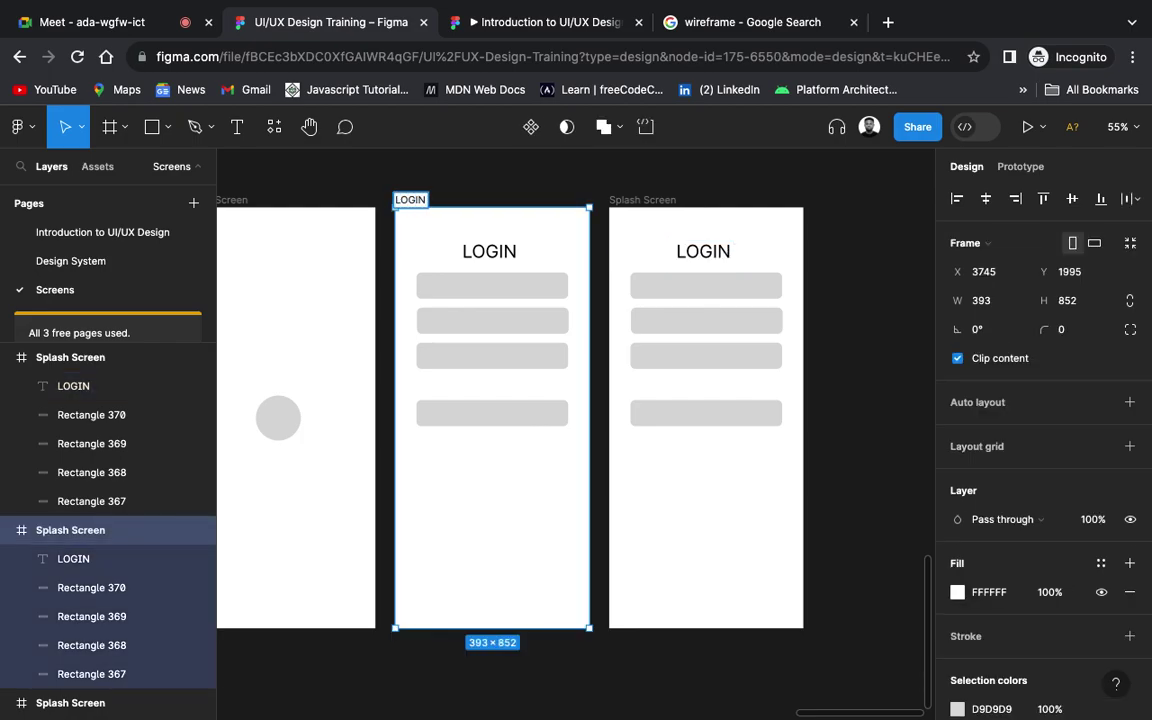
pyautogui.press('Return')
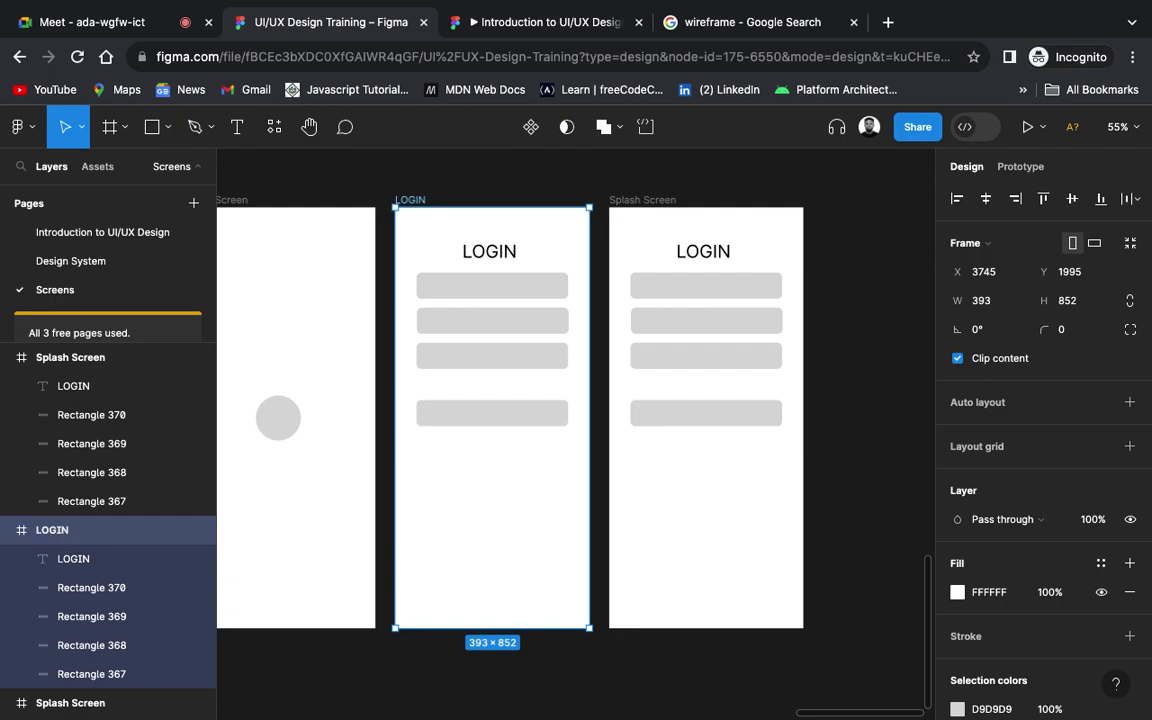
pyautogui.doubleClick(655, 200)
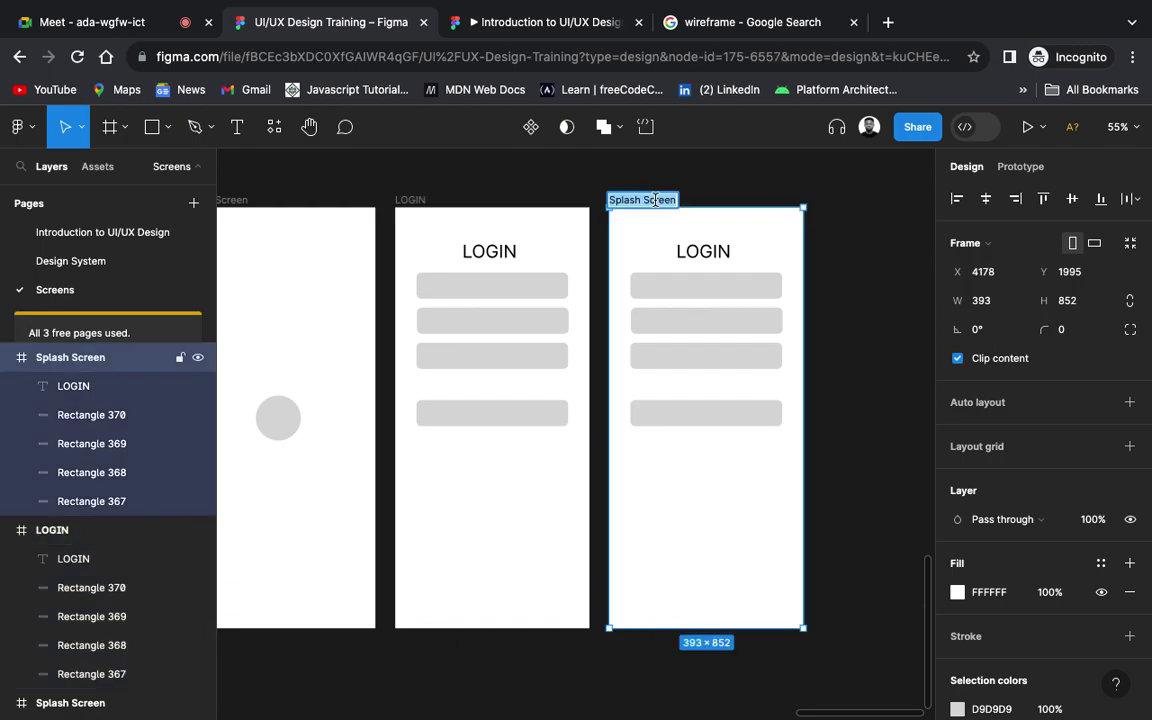
pyautogui.write('HOME')
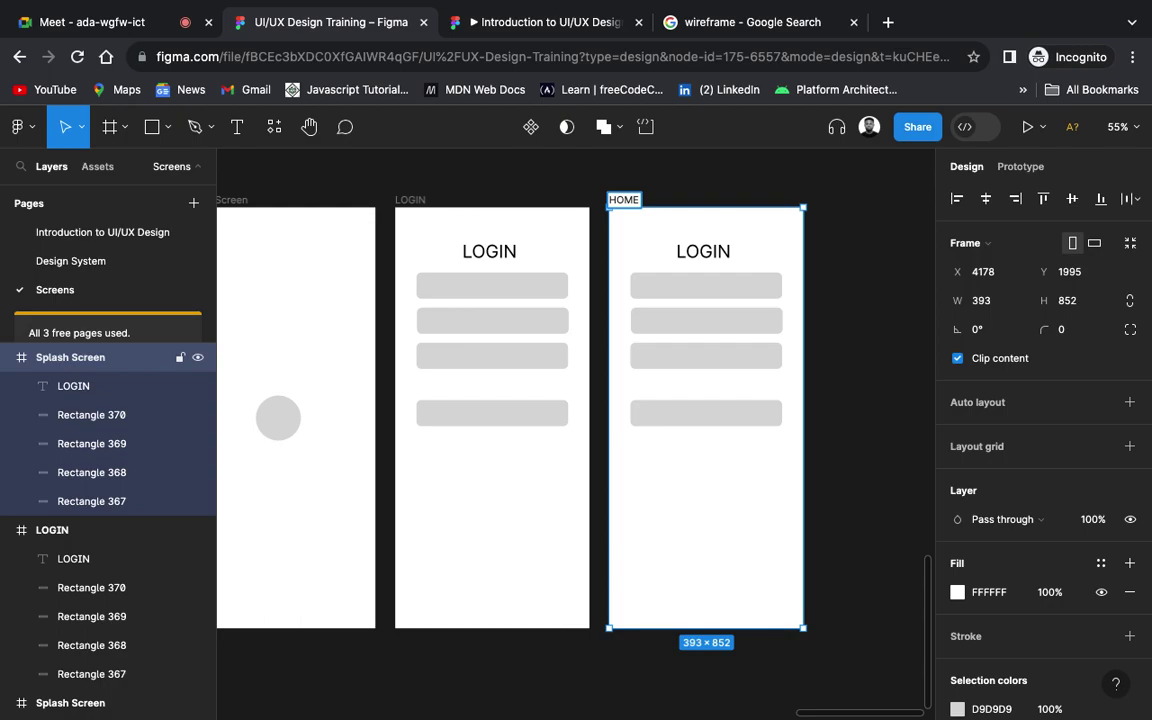
pyautogui.press('Return')
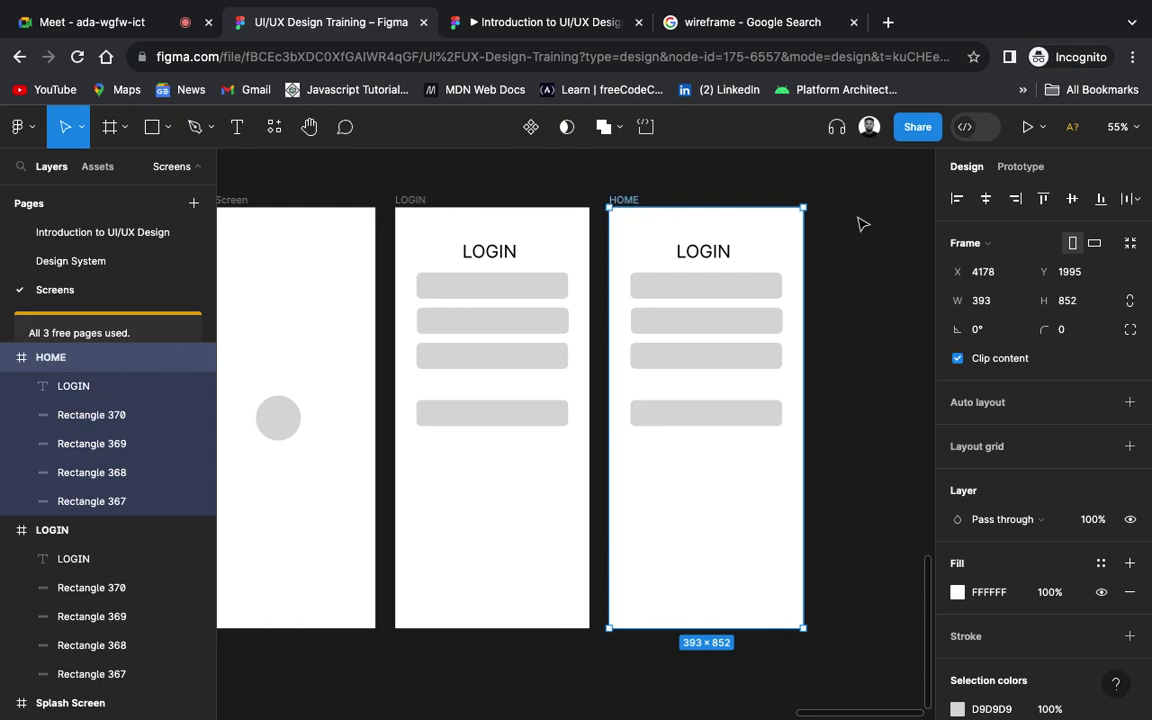
# Step: Delete the LOGIN text and all four rectangles from the HOME frame
pyautogui.click(733, 255)
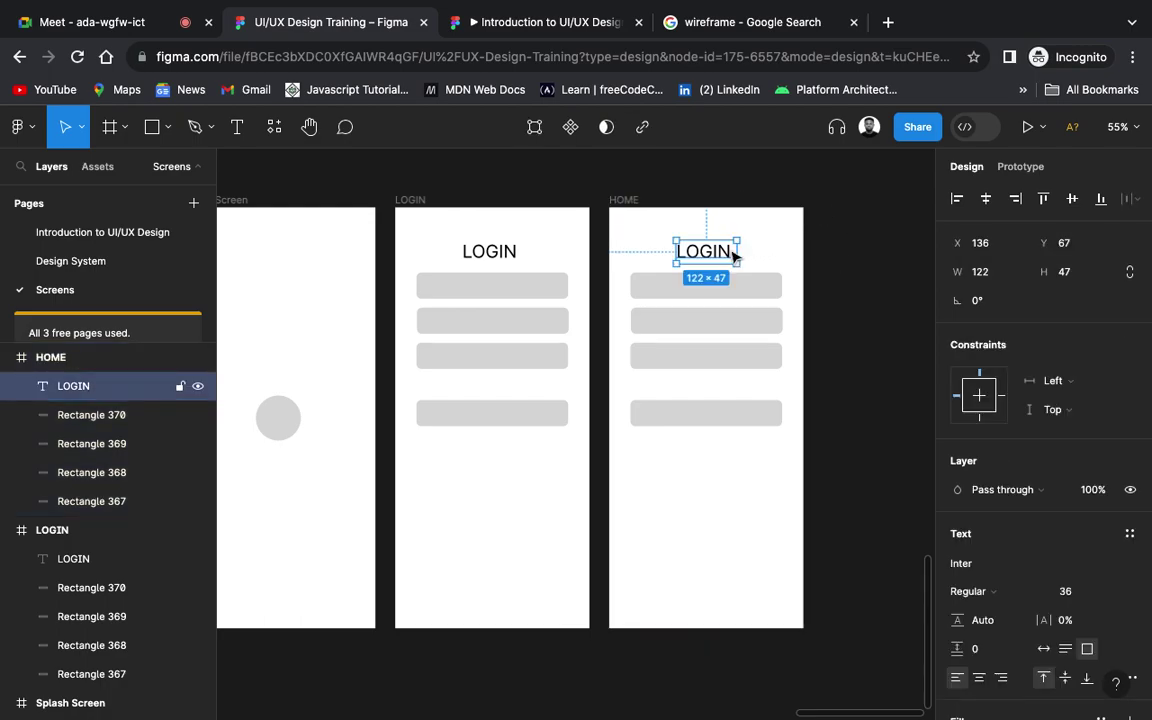
pyautogui.press('BackSpace')
pyautogui.moveTo(818, 270); pyautogui.dragTo(709, 470)
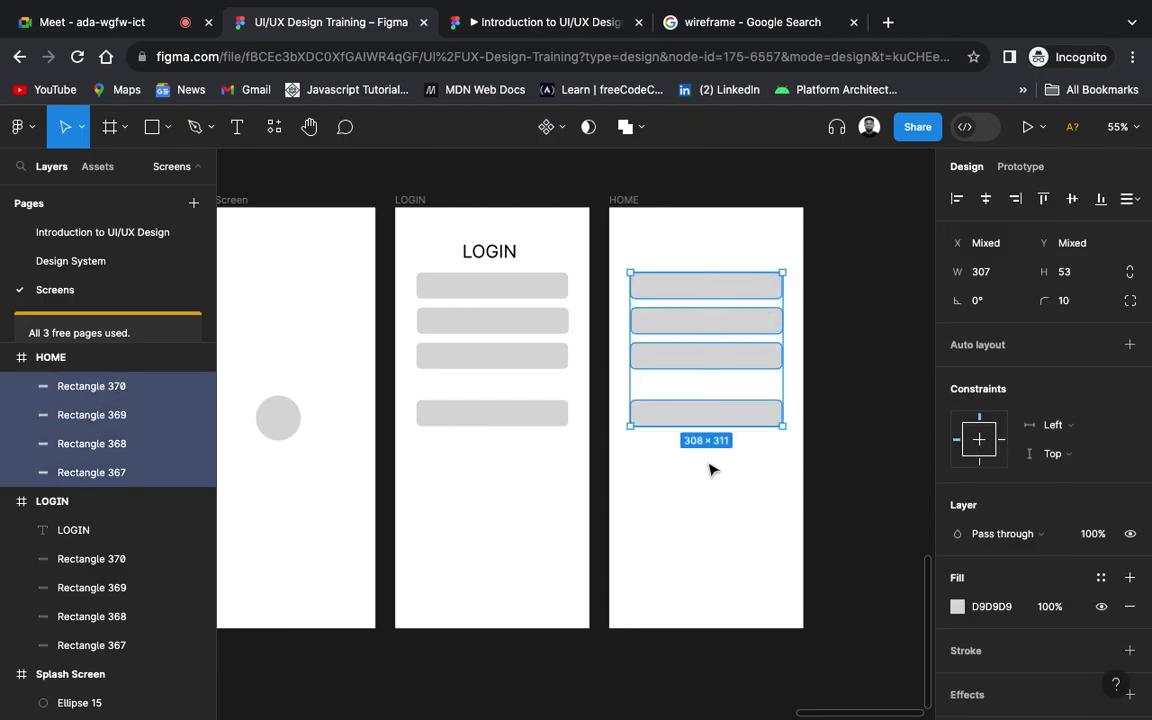
pyautogui.press('BackSpace')
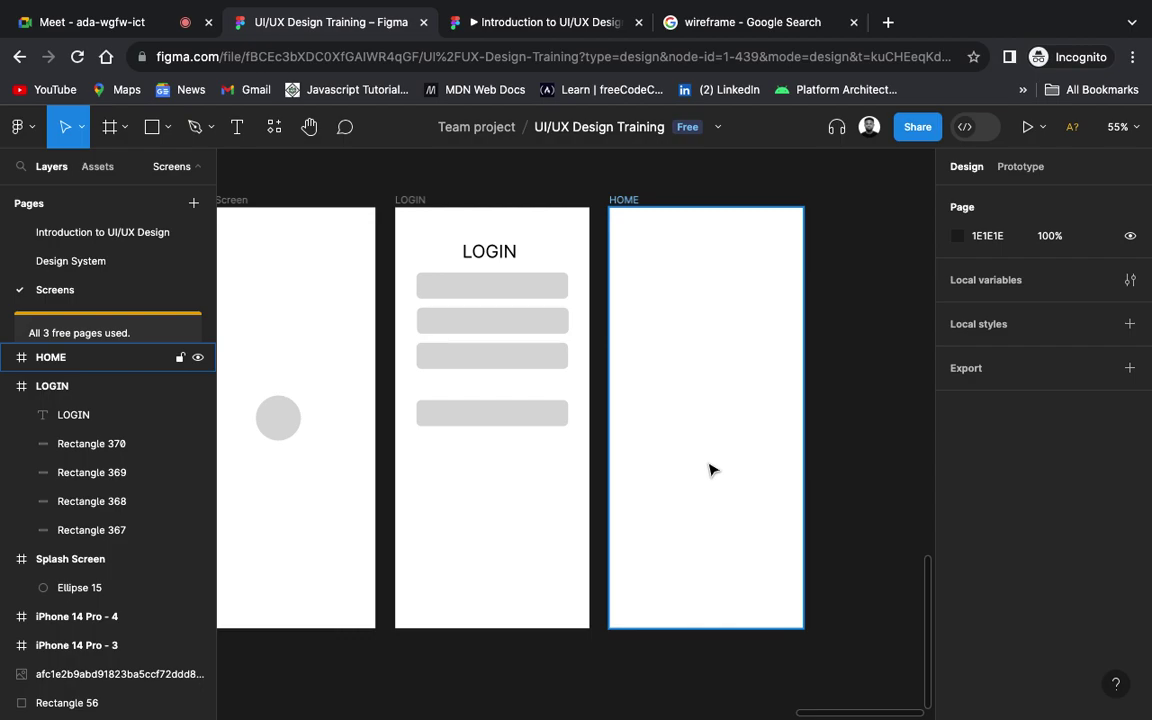
pyautogui.scroll(-3, 709, 470)
pyautogui.scroll(2, 707, 472)
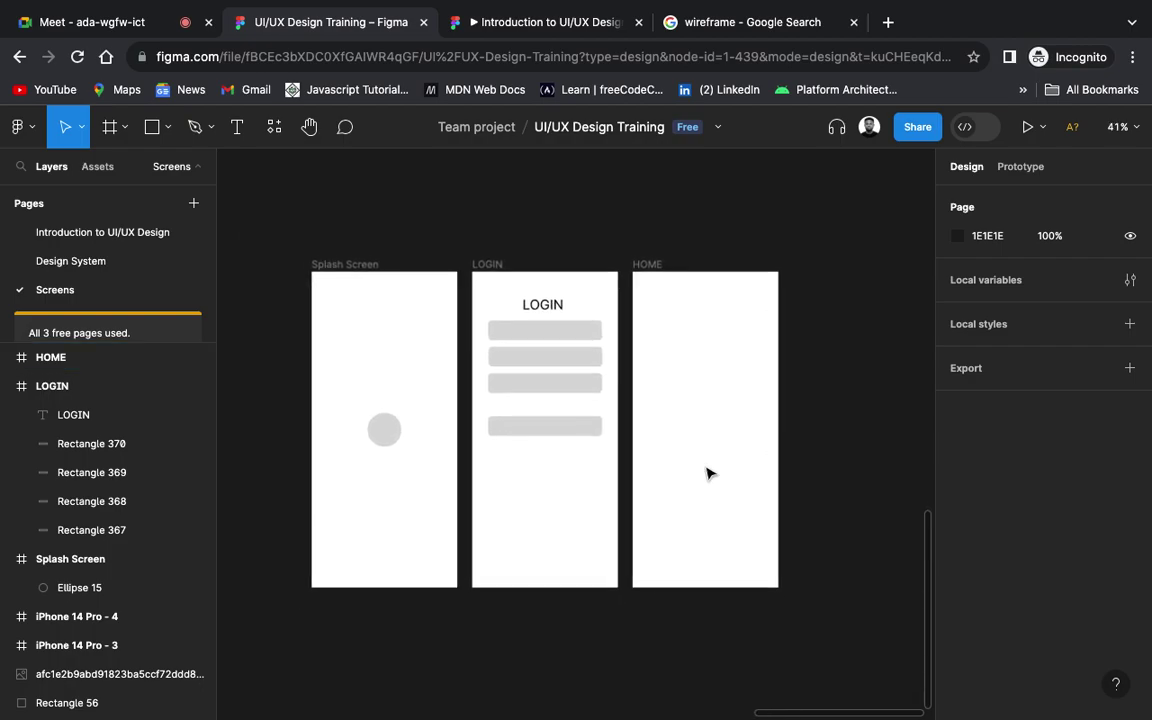
# Step: Draw a rectangle near the top of HOME and add a stroke of weight 4
pyautogui.scroll(-1, 707, 472)
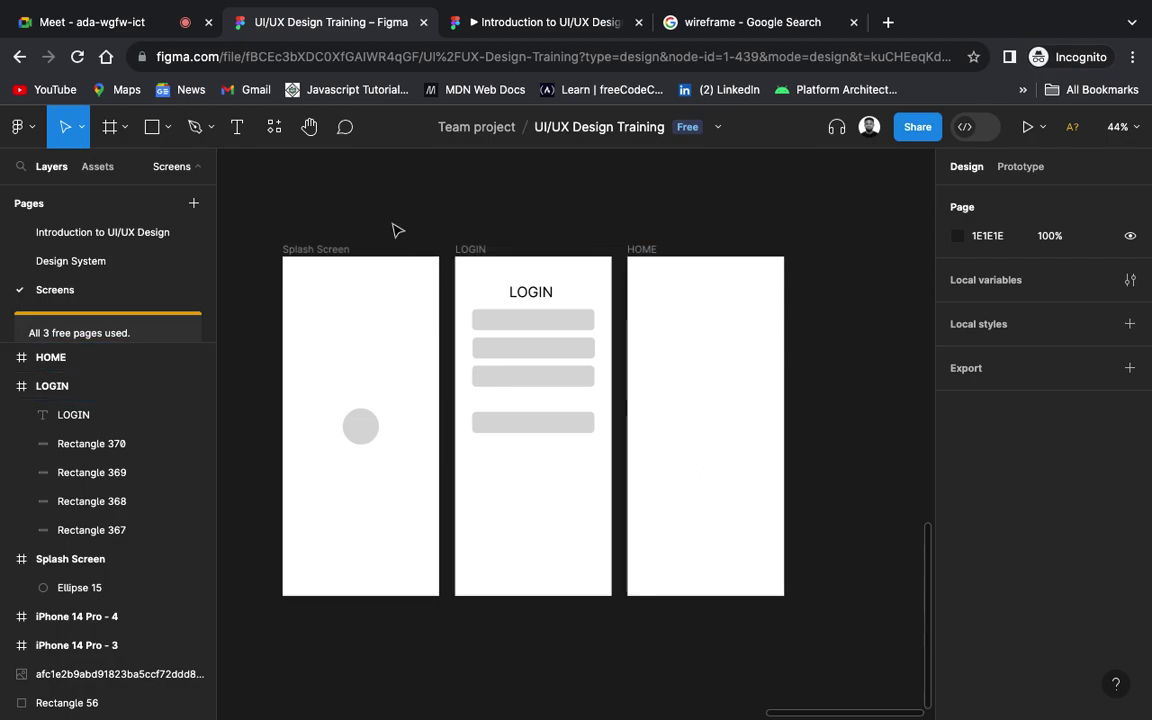
pyautogui.click(153, 129)
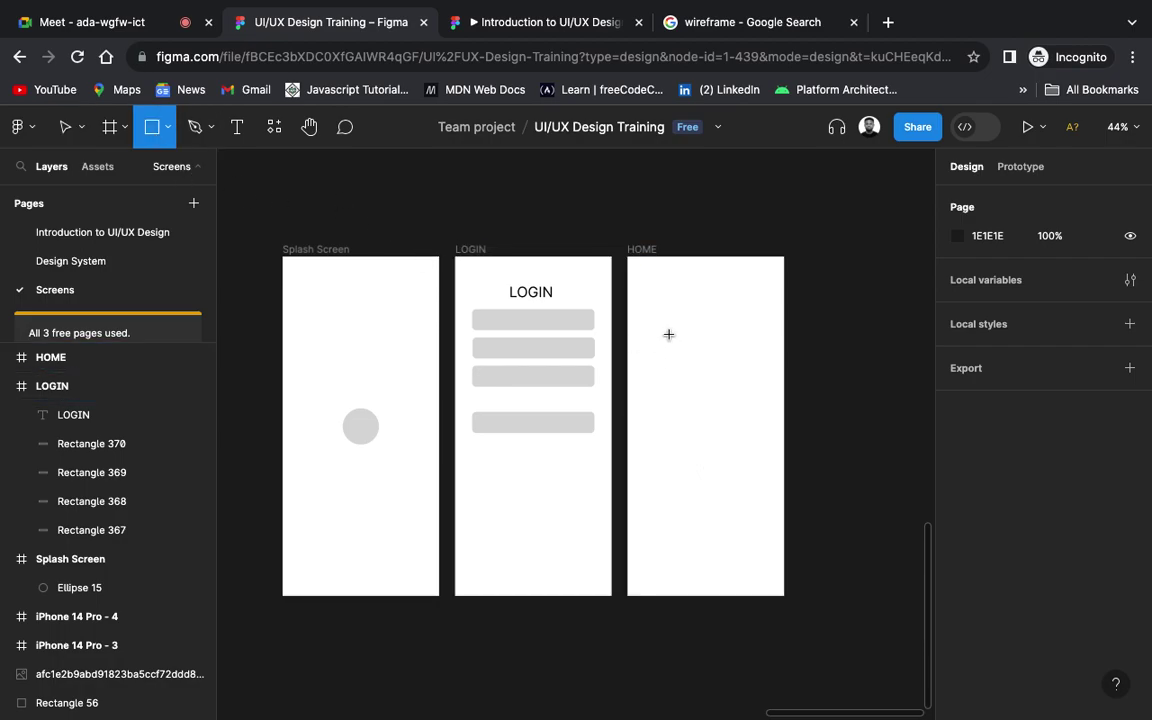
pyautogui.moveTo(641, 287); pyautogui.dragTo(769, 367)
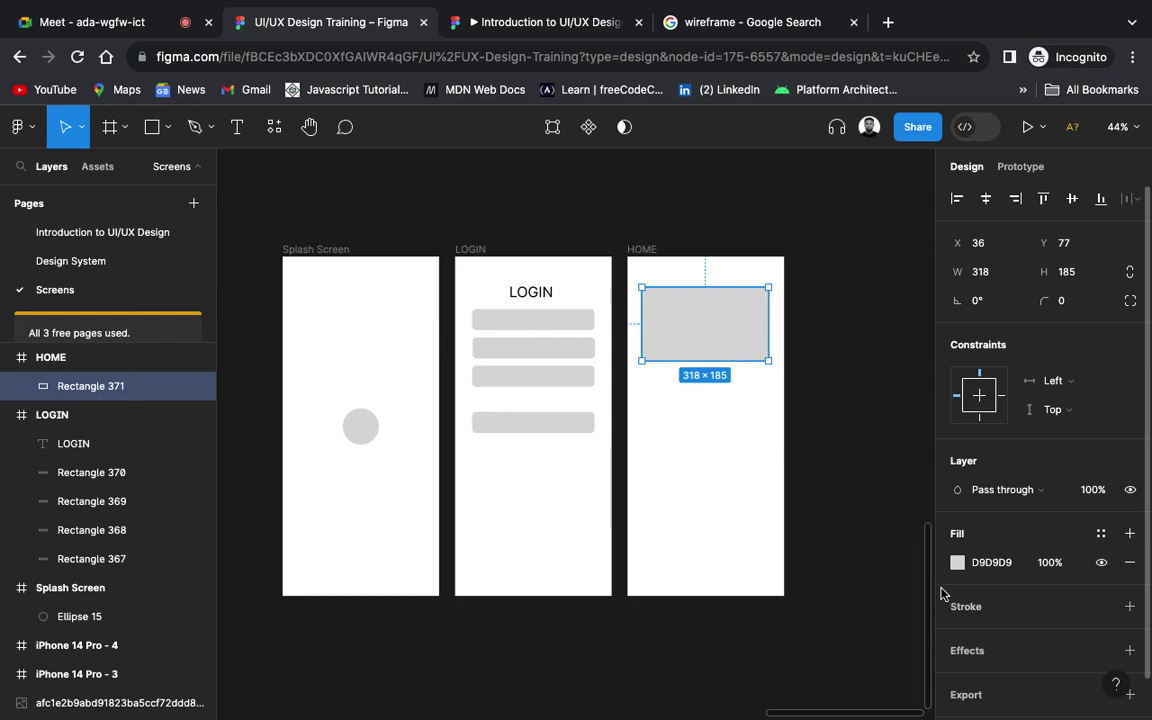
pyautogui.click(1129, 607)
pyautogui.click(1068, 666)
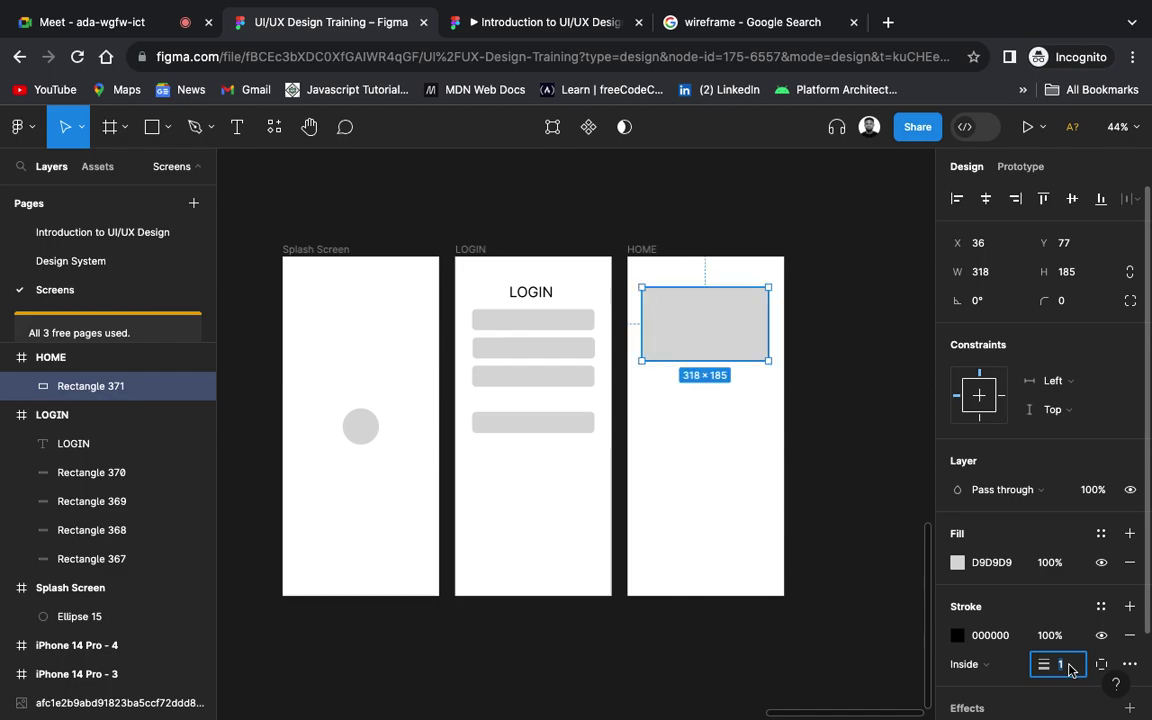
pyautogui.write('4')
pyautogui.press('Return')
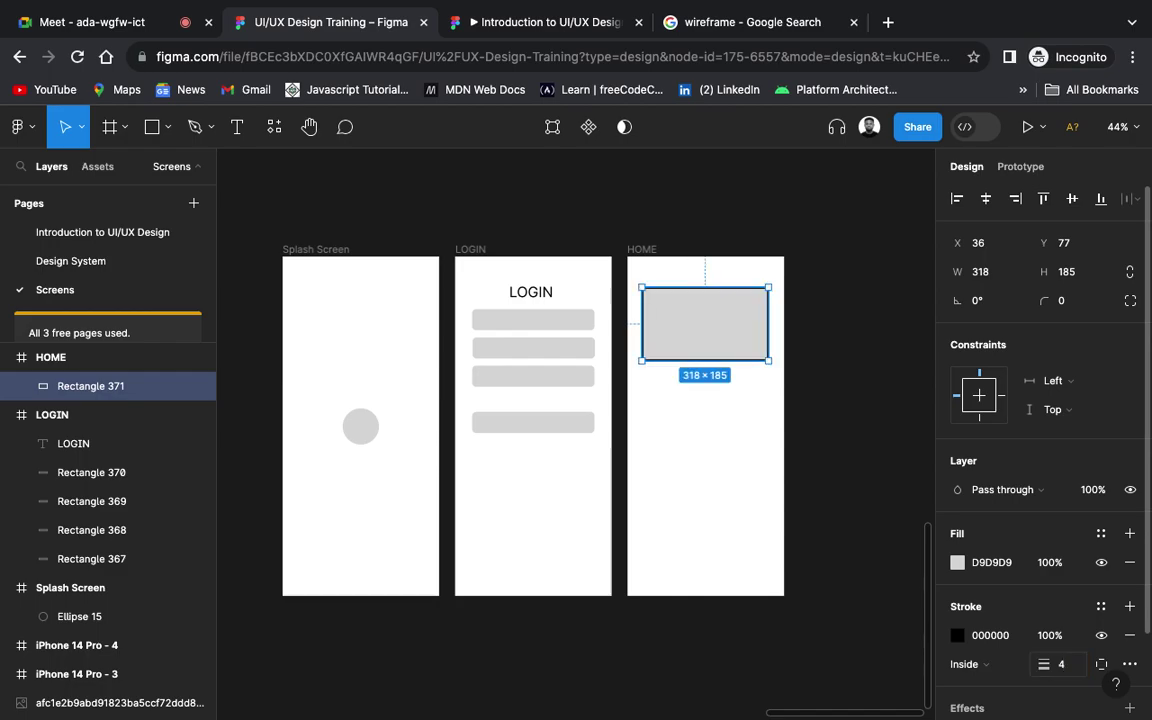
# Step: Remove the rectangle's grey fill and settle its stroke weight at 3
pyautogui.click(1130, 566)
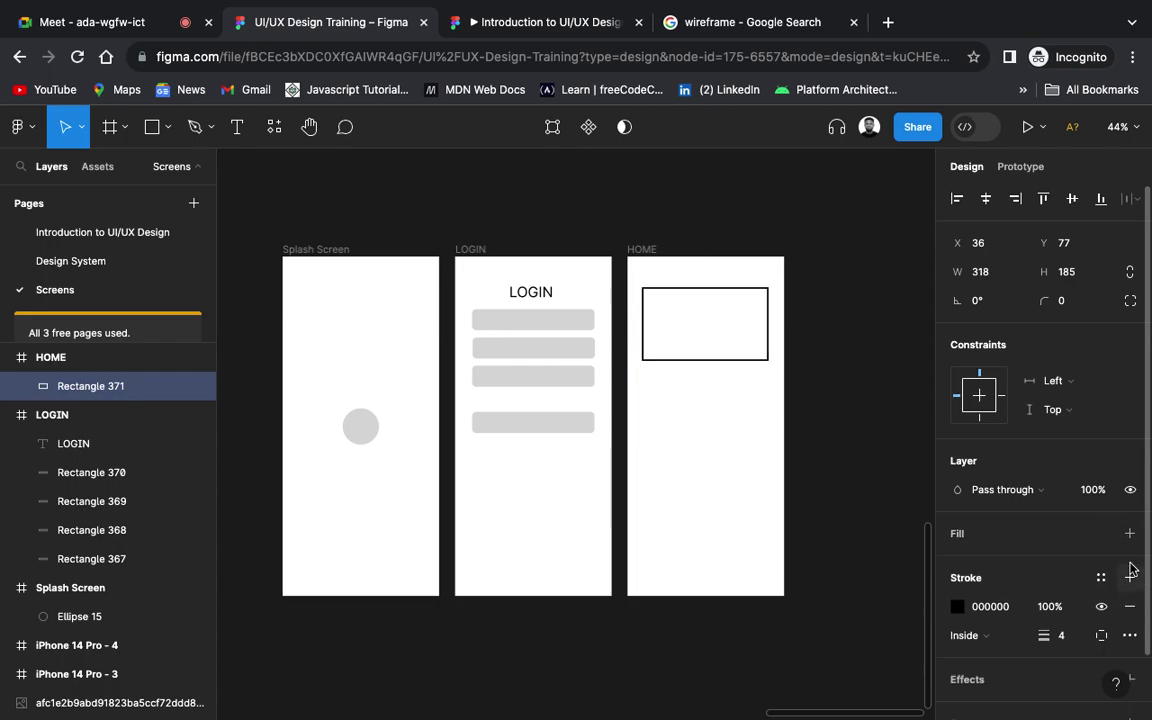
pyautogui.click(1066, 637)
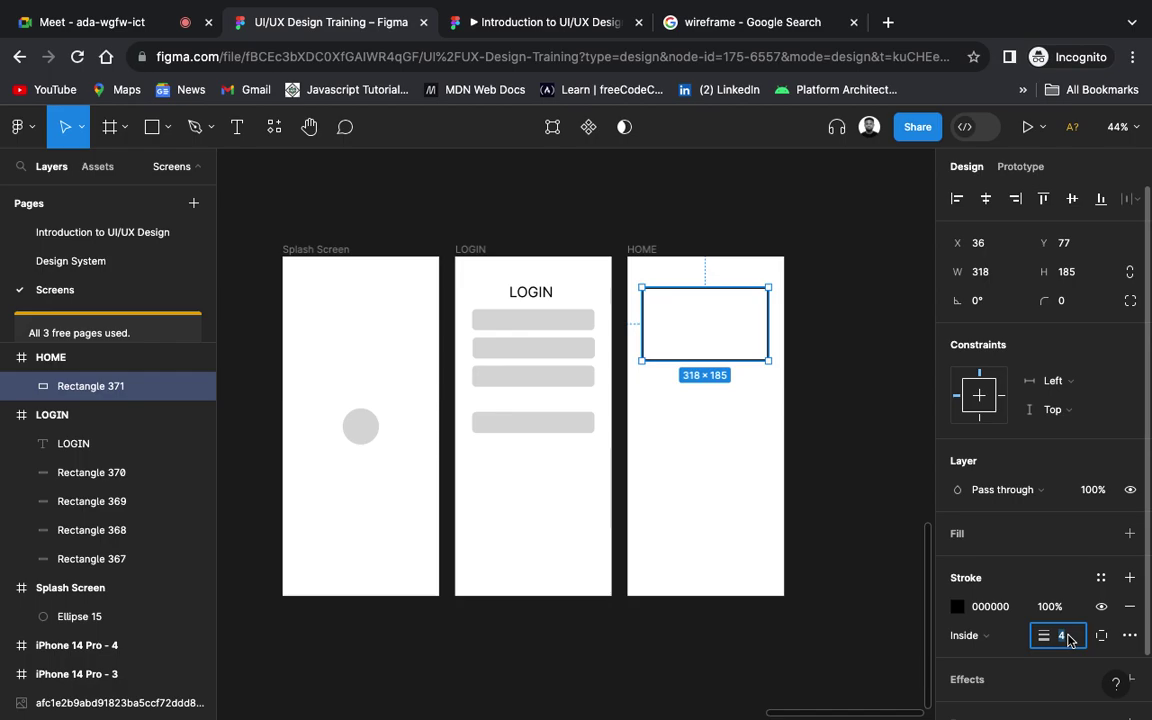
pyautogui.write('2')
pyautogui.press('Return')
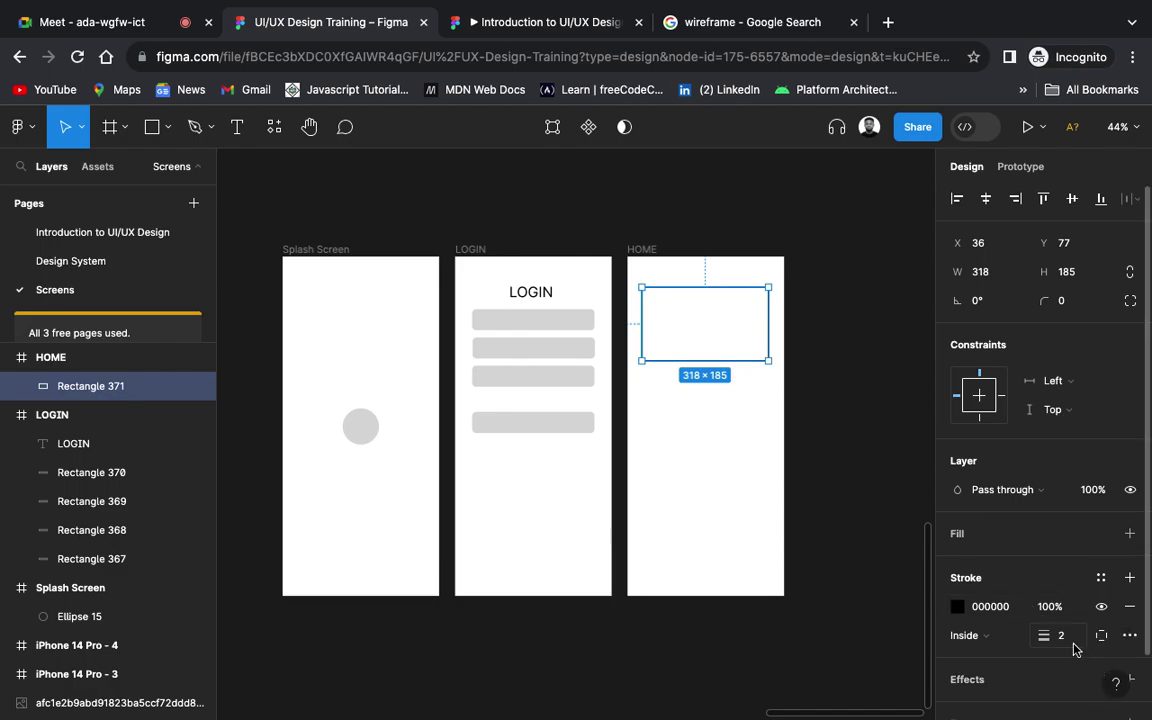
pyautogui.write('3')
pyautogui.press('Return')
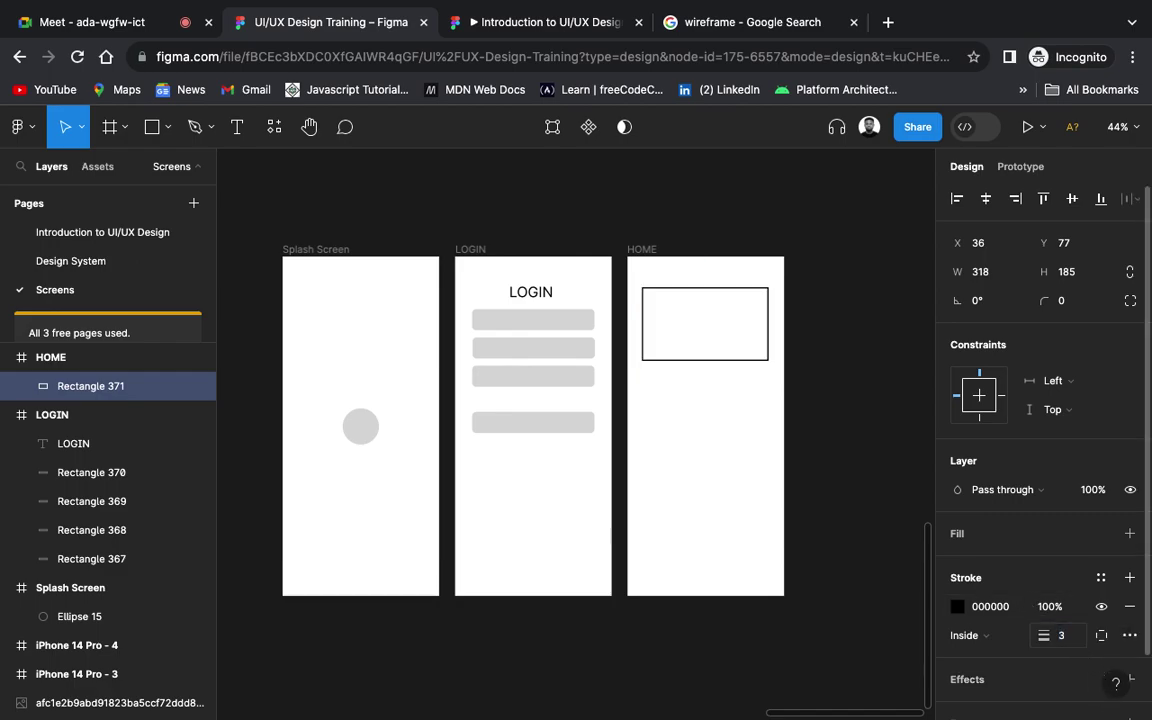
pyautogui.click(850, 384)
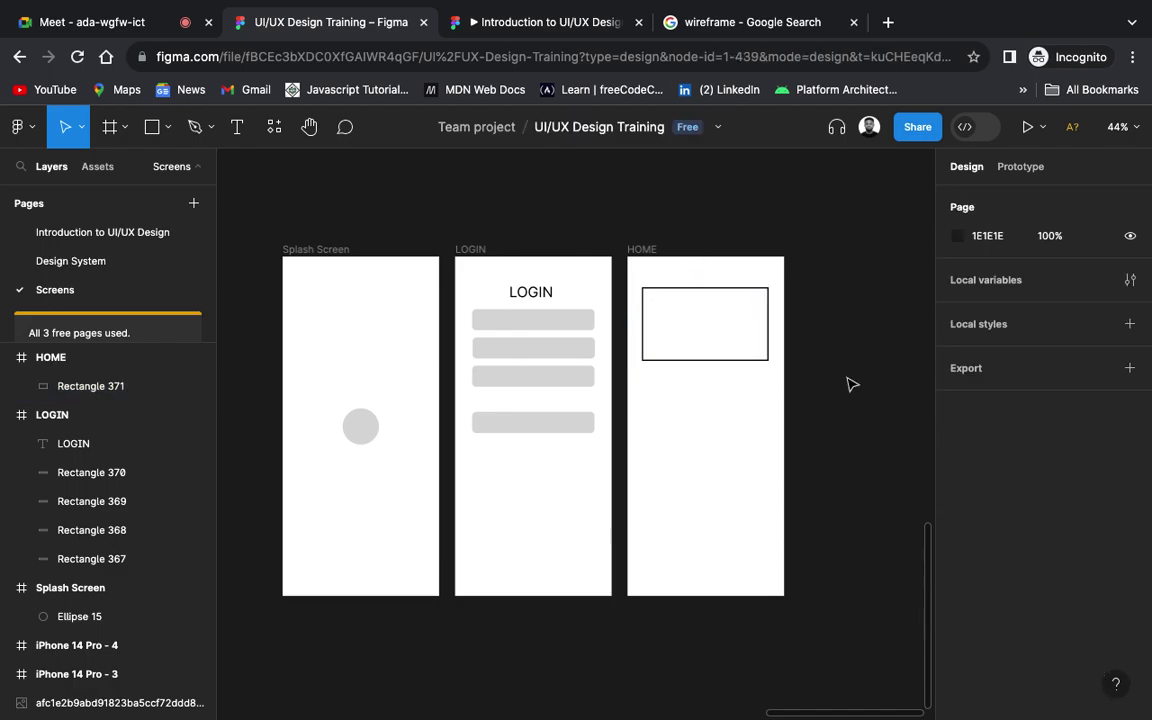
# Step: Draw a line from the rectangle's top-right to bottom-left corner with stroke weight 3
pyautogui.click(167, 130)
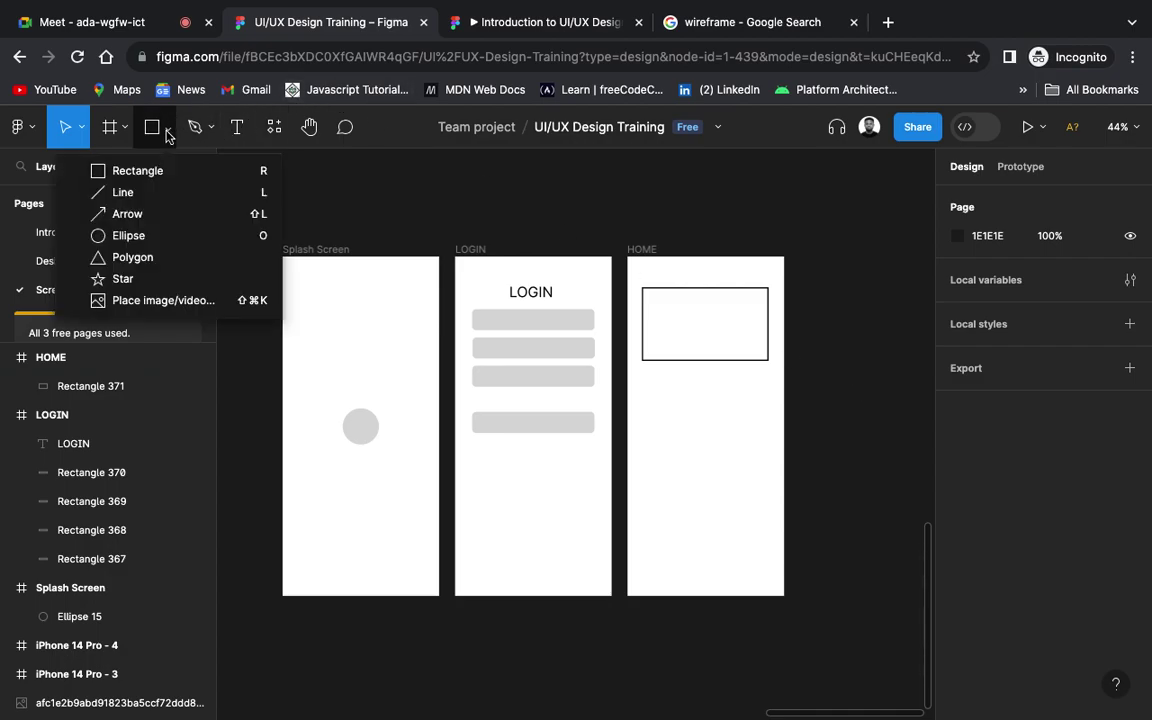
pyautogui.click(142, 196)
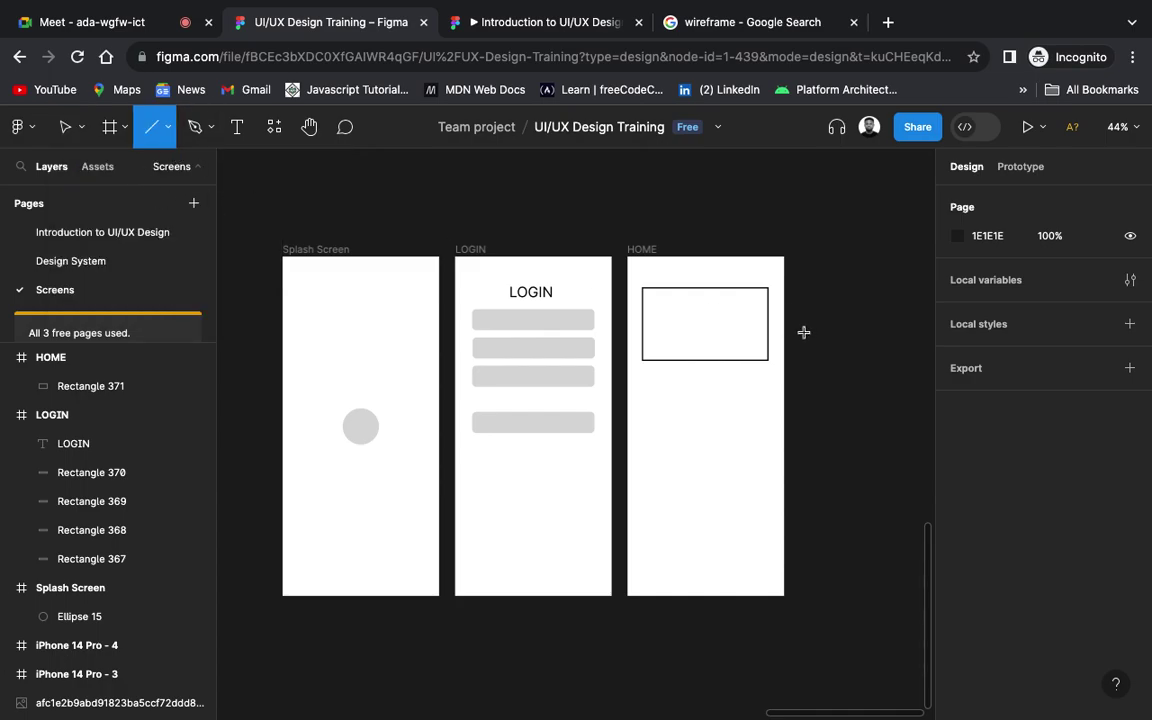
pyautogui.scroll(5, 787, 310)
pyautogui.scroll(4, 787, 310)
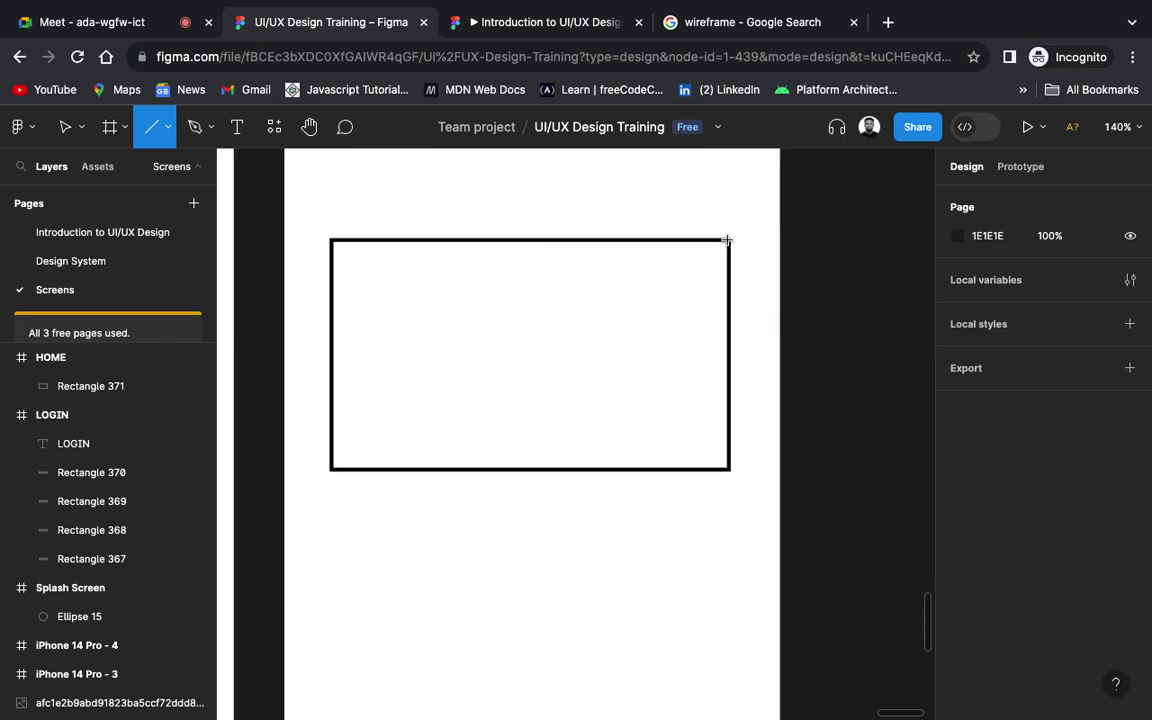
pyautogui.moveTo(727, 240); pyautogui.dragTo(335, 466)
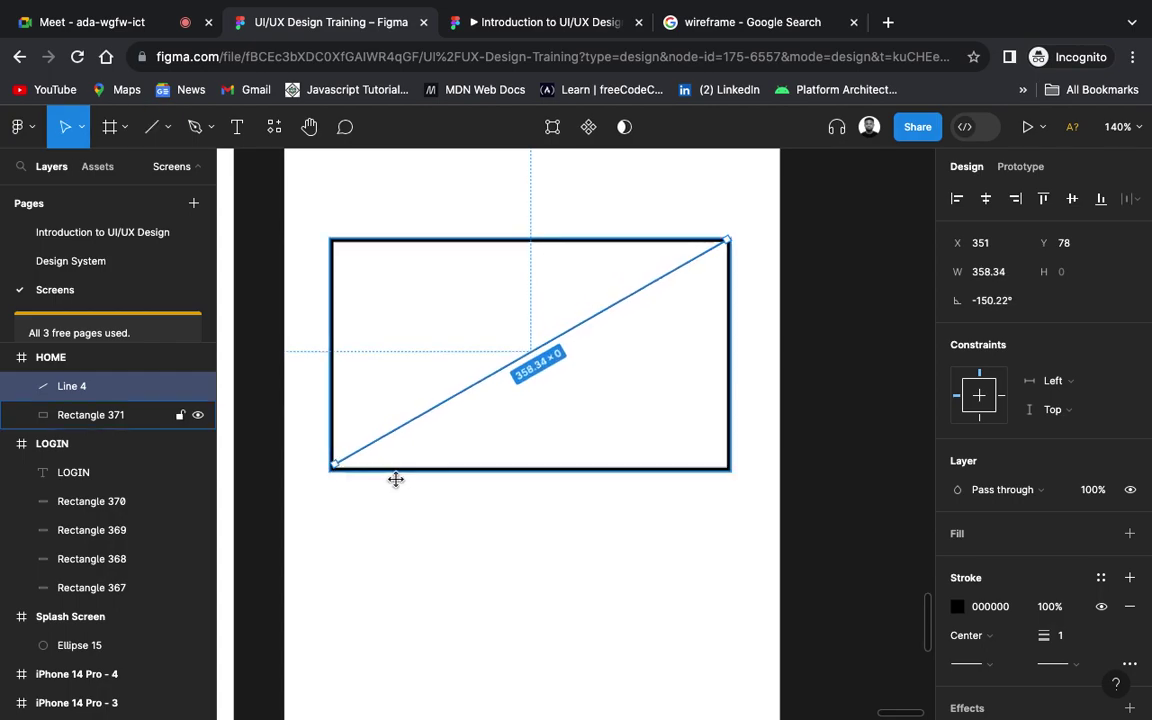
pyautogui.moveTo(332, 465); pyautogui.dragTo(331, 468)
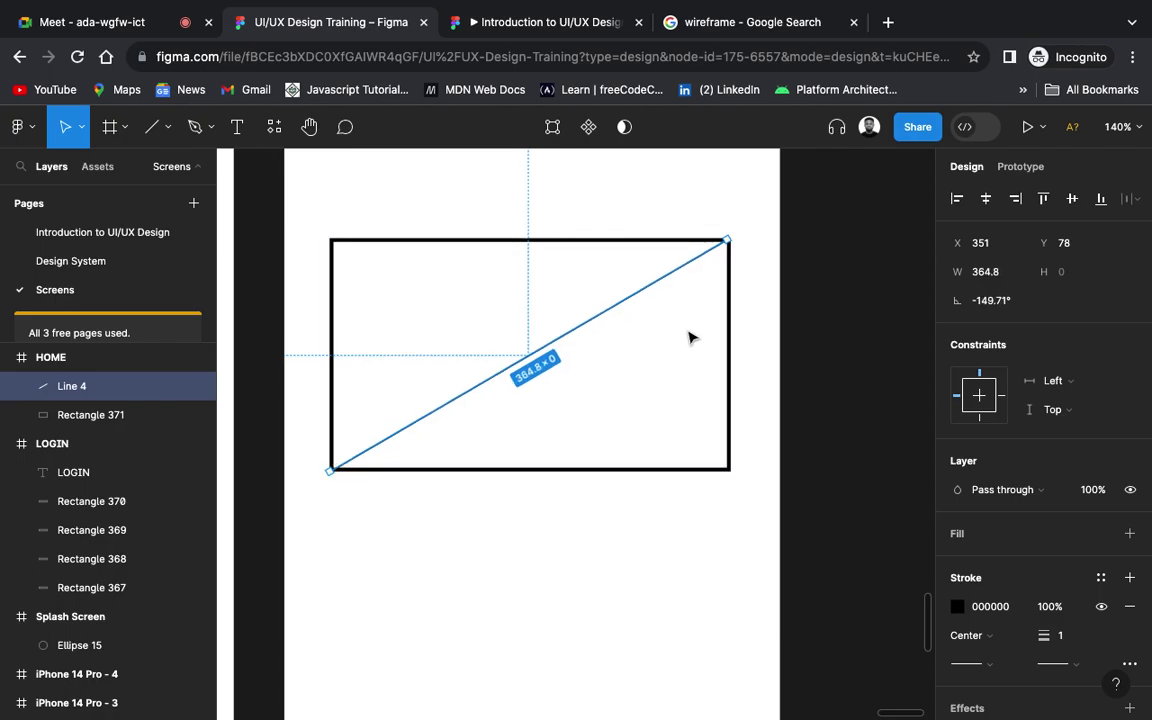
pyautogui.click(656, 566)
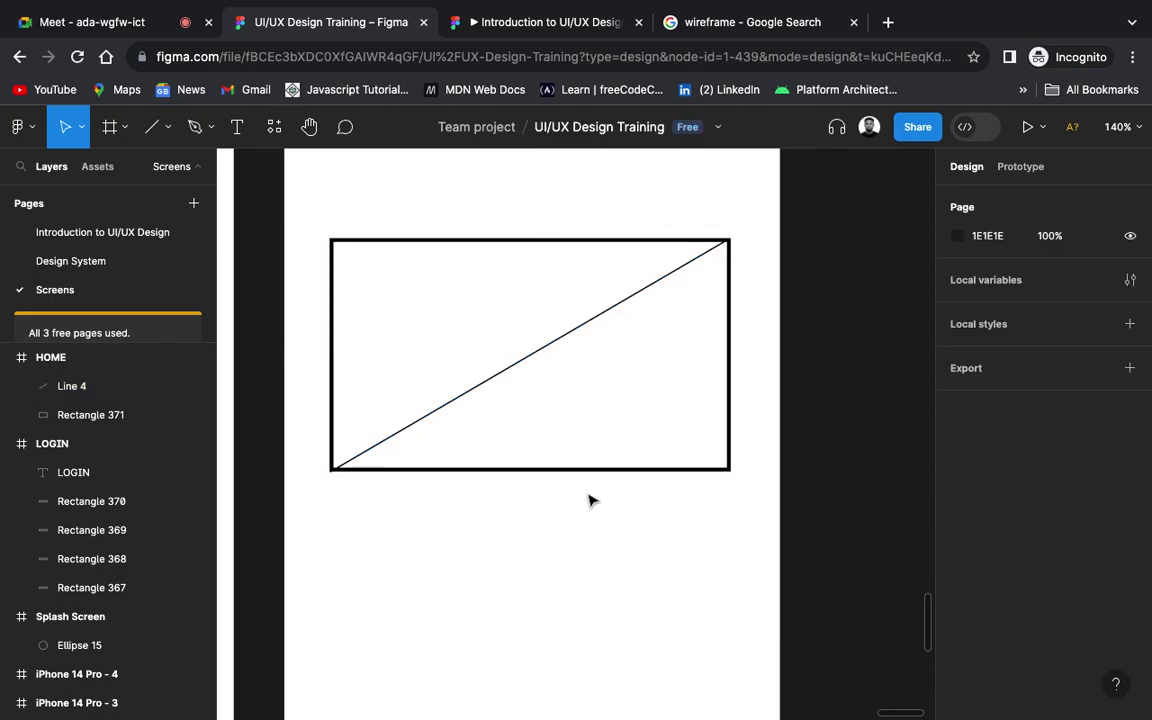
pyautogui.click(565, 338)
pyautogui.click(1073, 637)
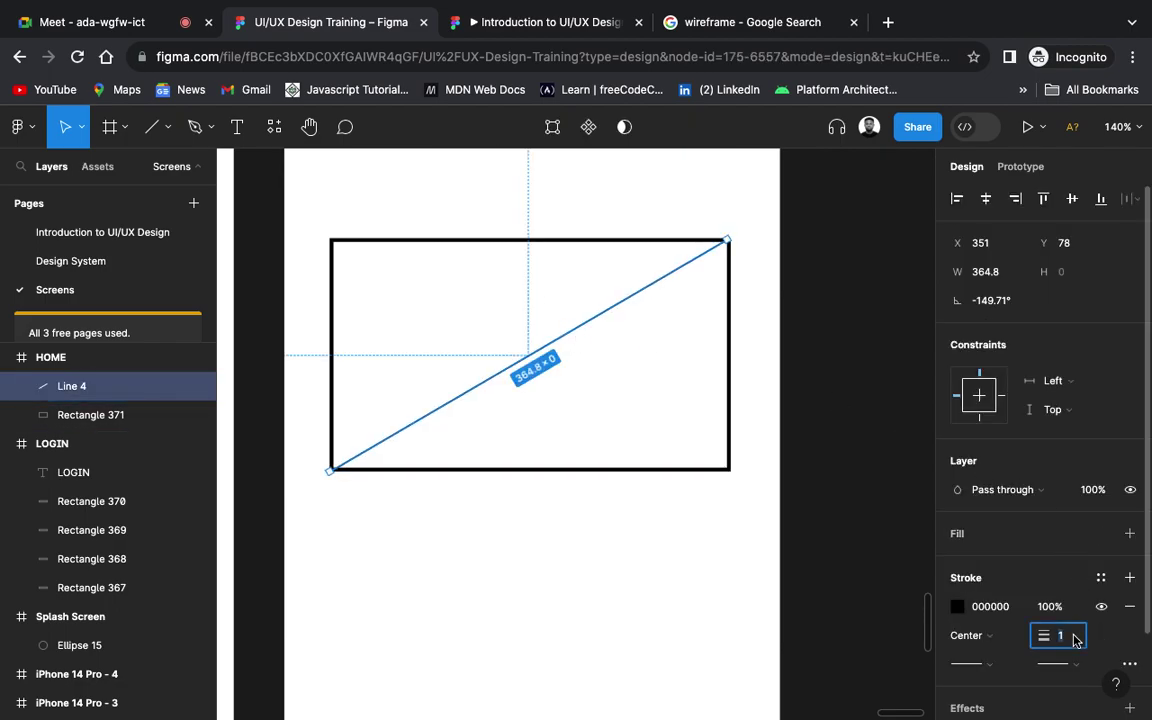
pyautogui.write('3')
pyautogui.press('Return')
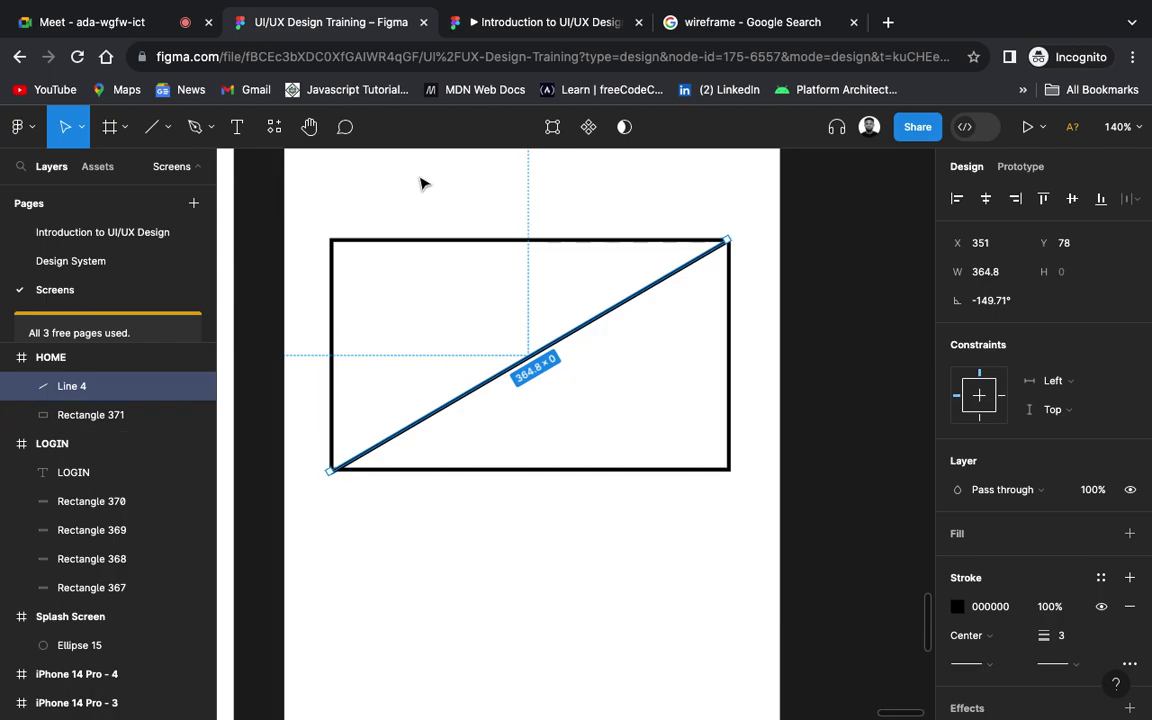
# Step: Draw the second diagonal, top-left to bottom-right, also with stroke weight 3
pyautogui.click(151, 124)
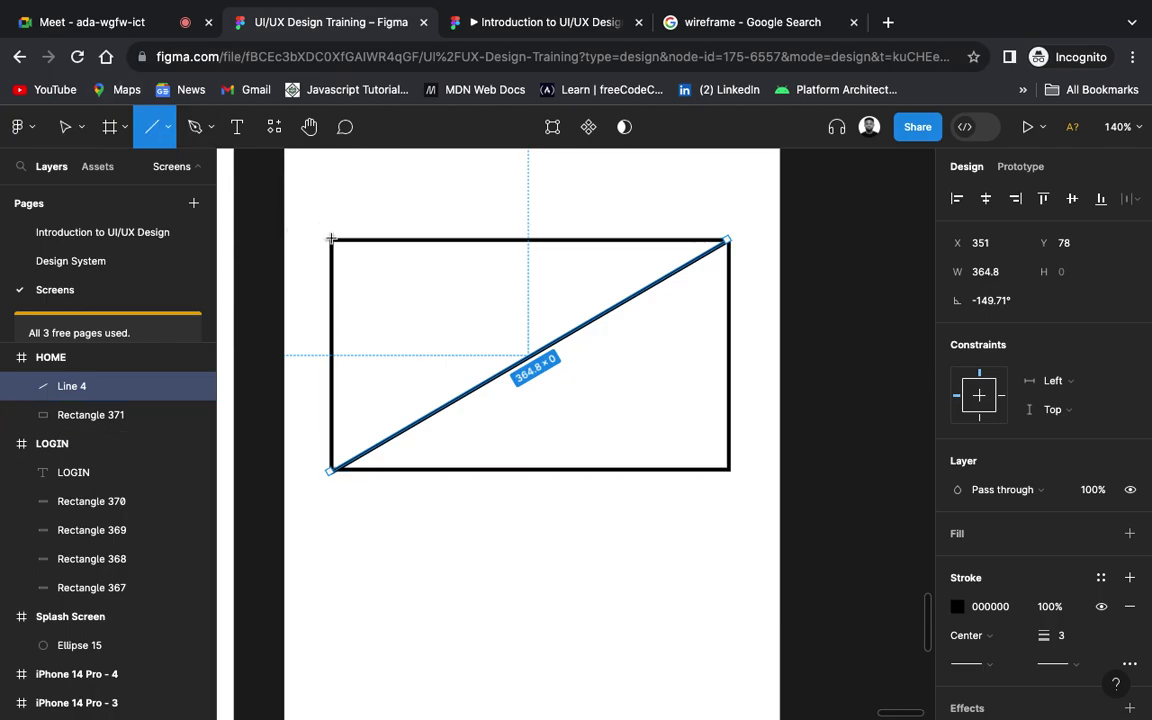
pyautogui.moveTo(331, 241)
pyautogui.mouseDown()
pyautogui.moveTo(584, 373)
pyautogui.moveTo(727, 470)
pyautogui.mouseUp()
pyautogui.click(1066, 641)
pyautogui.write('3')
pyautogui.press('Return')
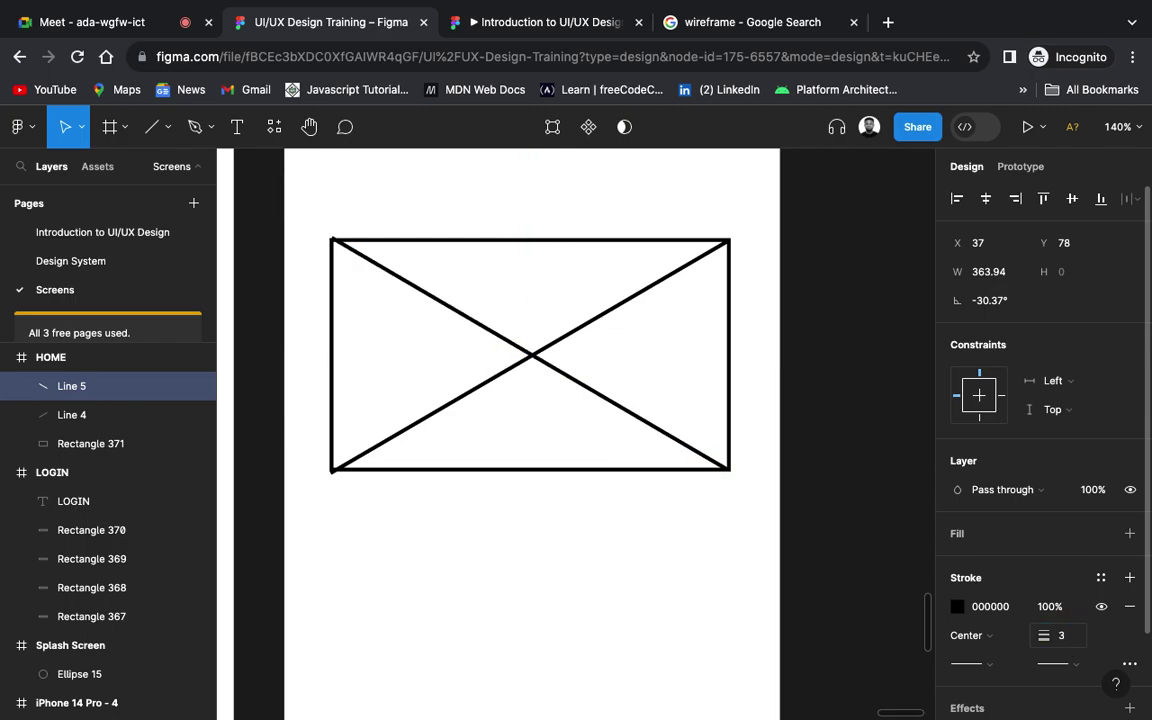
pyautogui.click(658, 591)
pyautogui.scroll(-5, 658, 591)
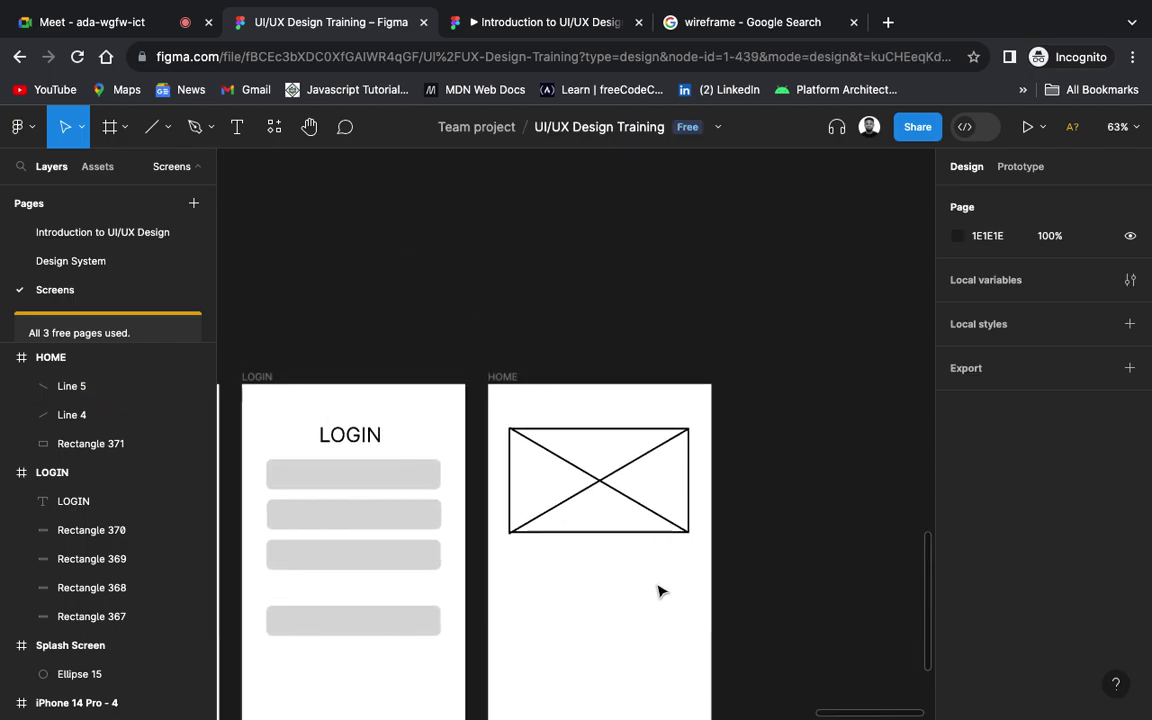
# Step: Zoom out to show Splash Screen, LOGIN and HOME, then switch to the 'wireframe - Google Search' tab
pyautogui.scroll(-4, 658, 591)
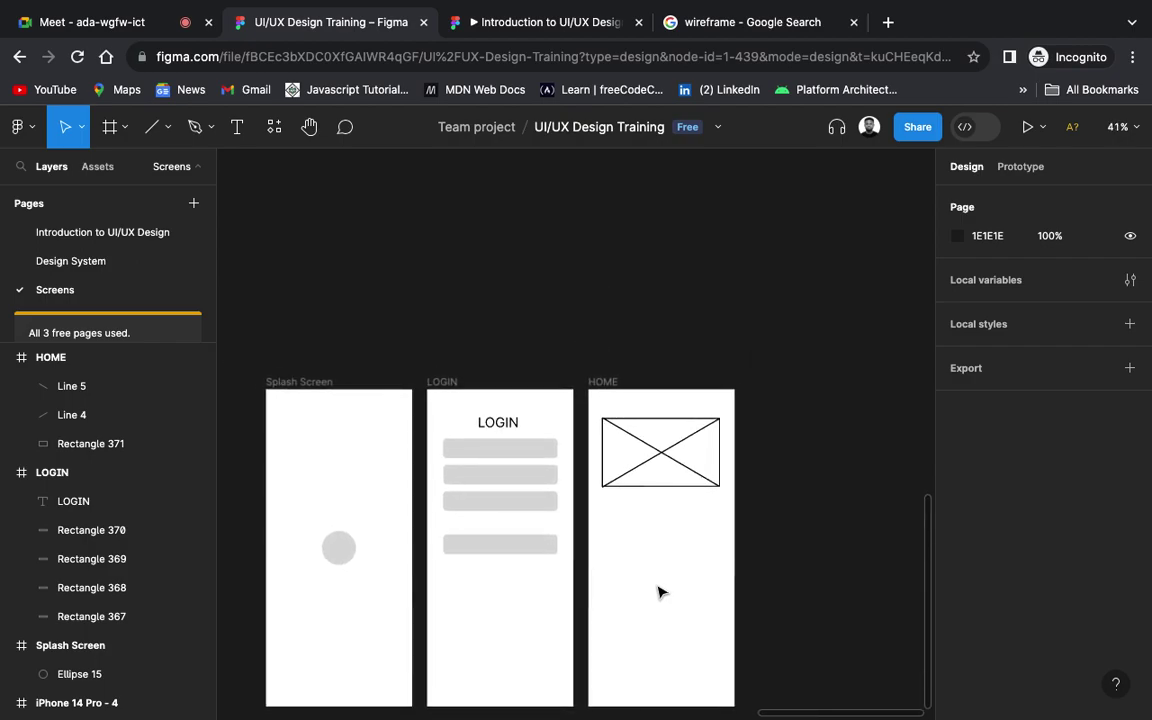
pyautogui.scroll(-2, 660, 592)
pyautogui.hscroll(-2, 658, 591)
pyautogui.scroll(1, 658, 591)
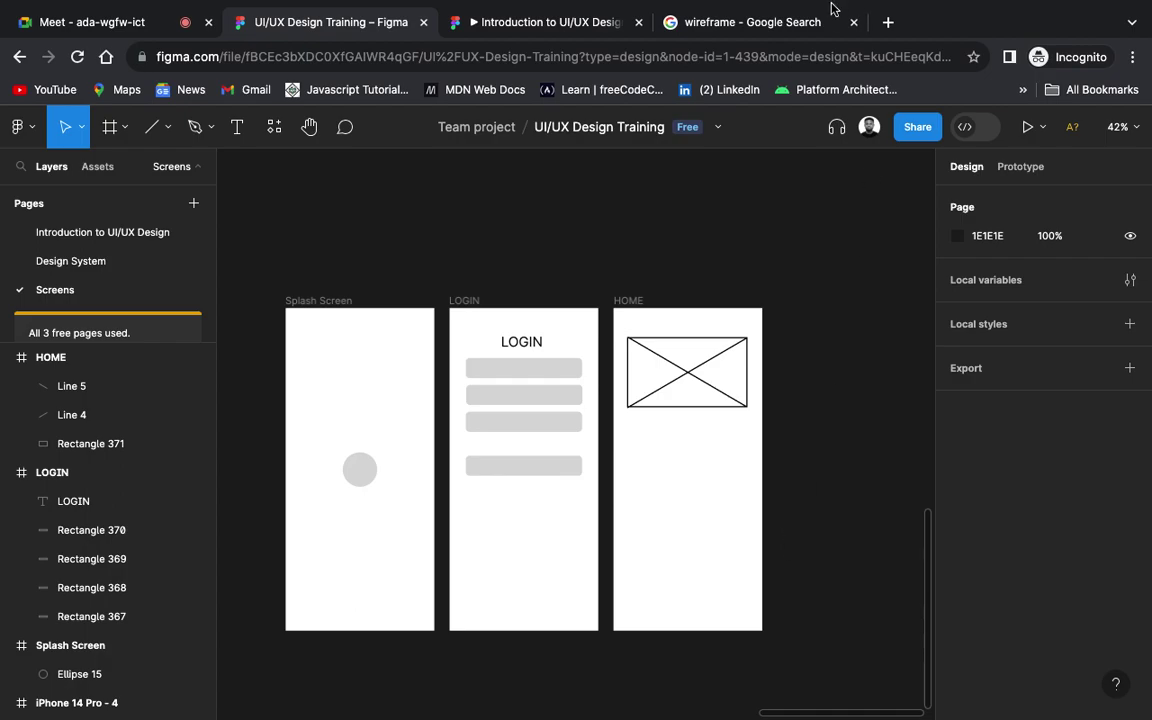
pyautogui.click(762, 23)
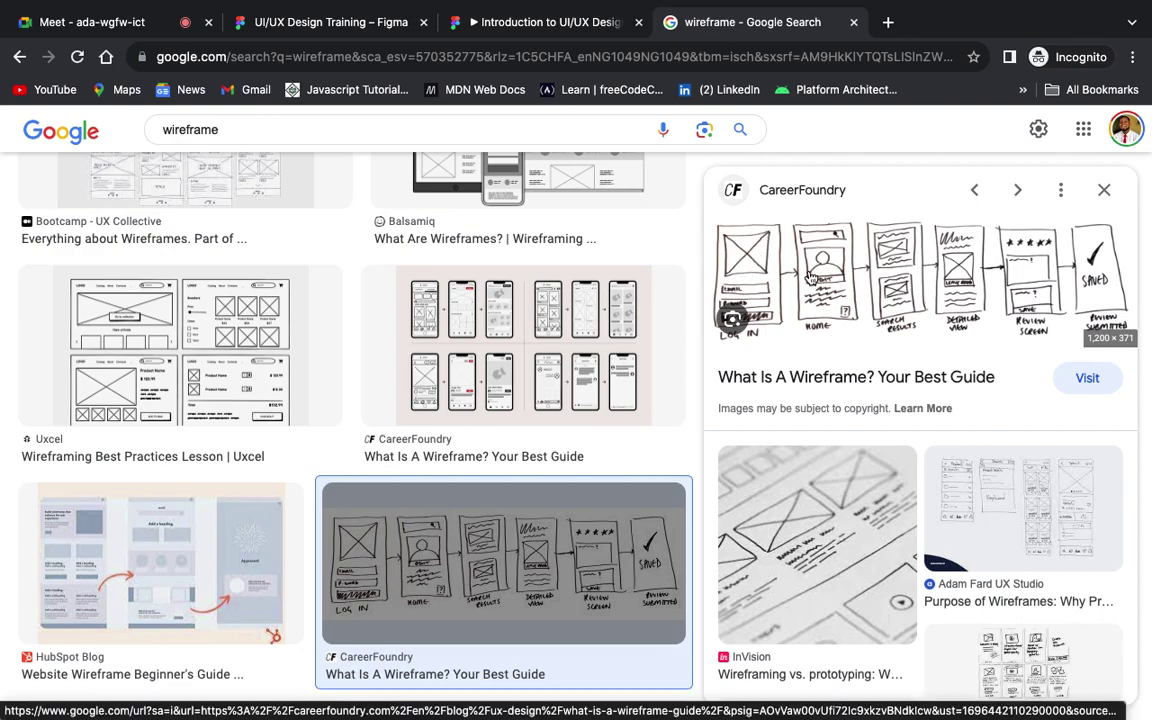
# Step: Open the CareerFoundry wireframe example, close the blank tab, and return to the UI/UX Design Training file
pyautogui.click(725, 248)
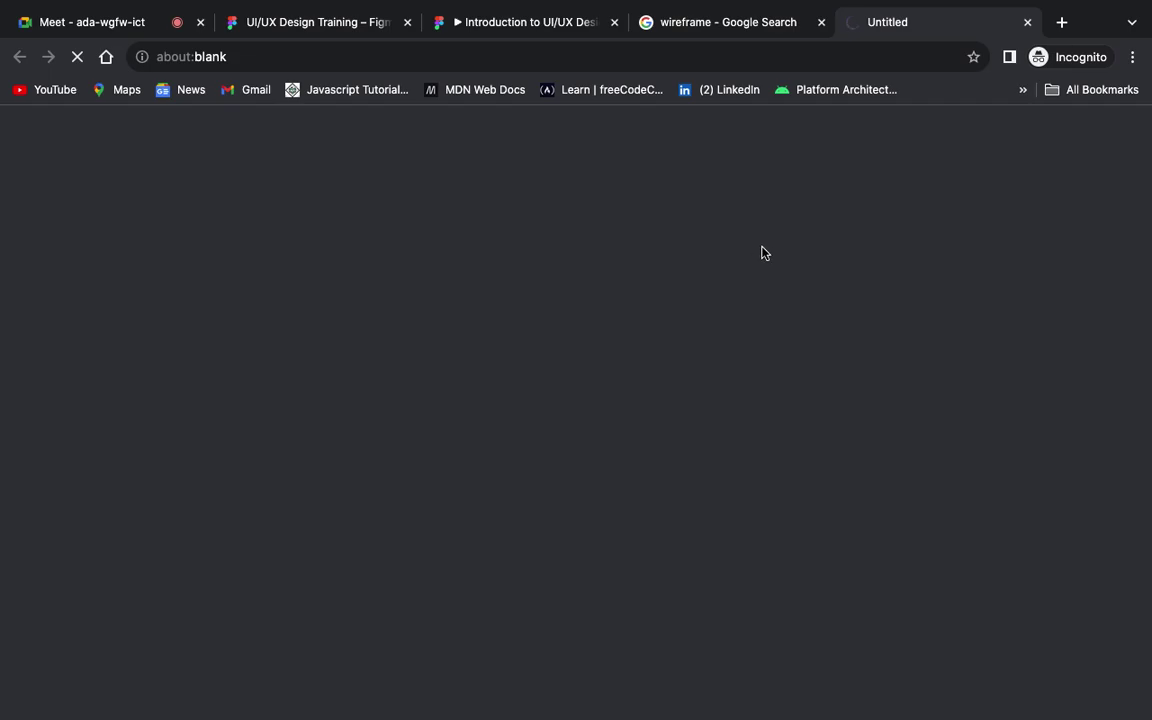
pyautogui.click(1028, 23)
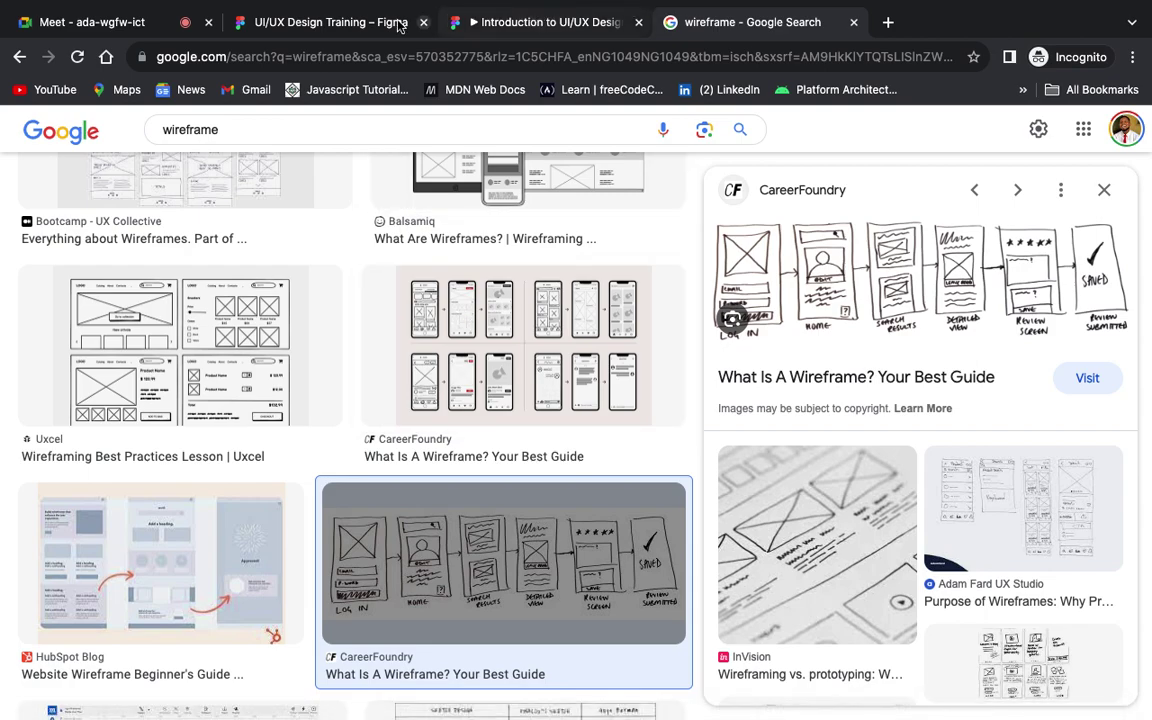
pyautogui.click(329, 23)
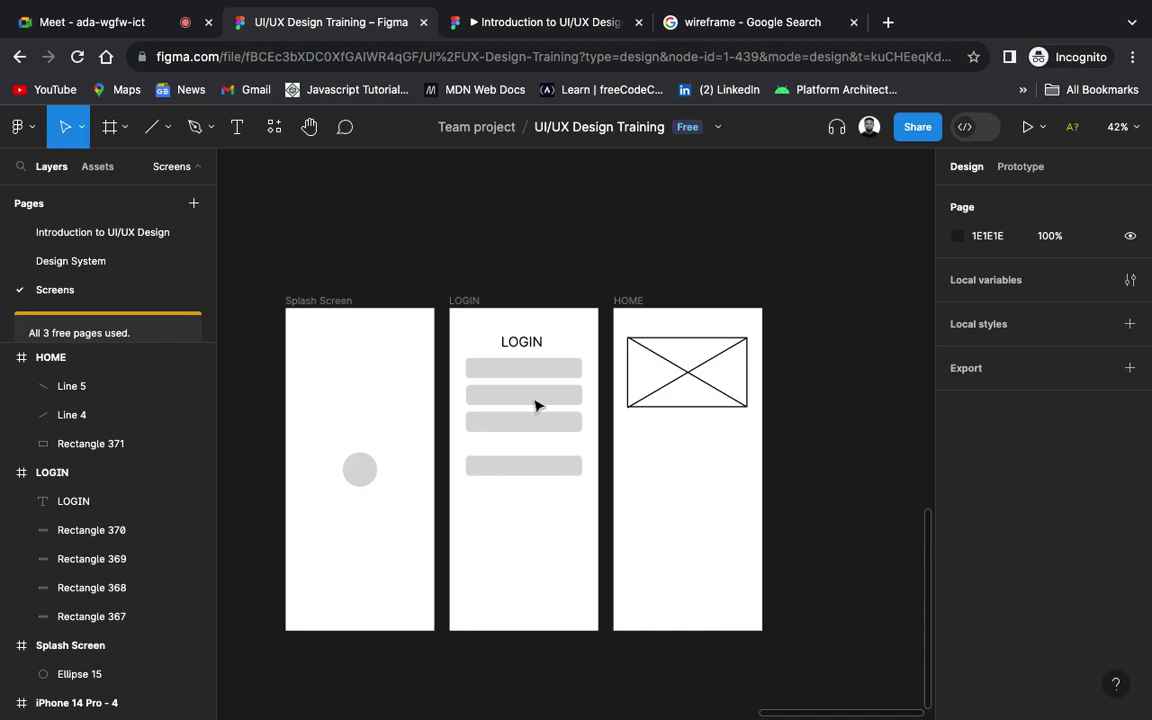
# Step: Draw a grey bar under the crossed placeholder and give it corner radius 10
pyautogui.click(162, 127)
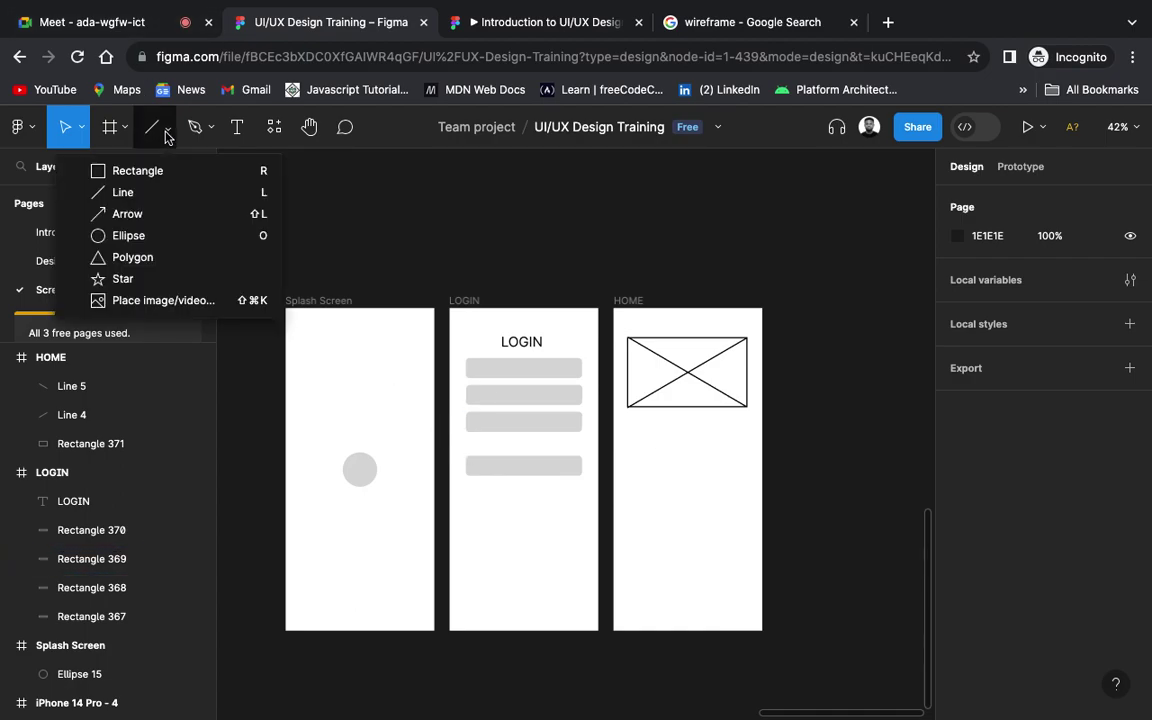
pyautogui.click(157, 172)
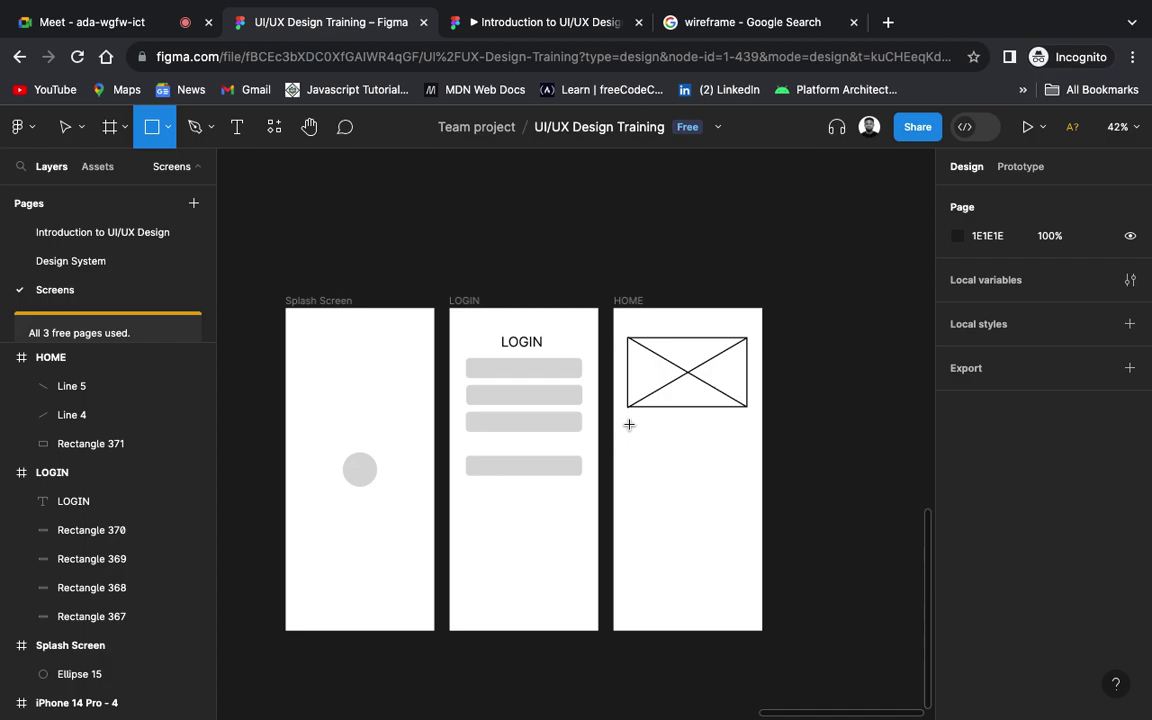
pyautogui.moveTo(629, 425)
pyautogui.mouseDown()
pyautogui.moveTo(715, 452)
pyautogui.moveTo(735, 442)
pyautogui.moveTo(745, 457)
pyautogui.mouseUp()
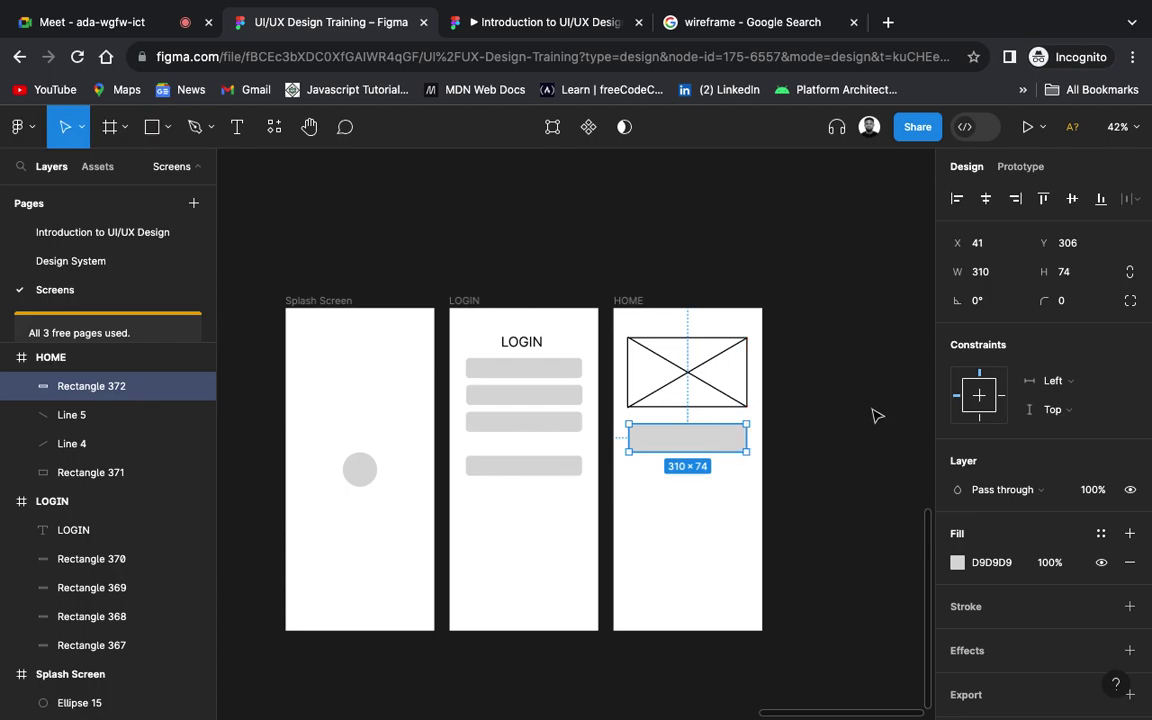
pyautogui.click(1068, 303)
pyautogui.write('10')
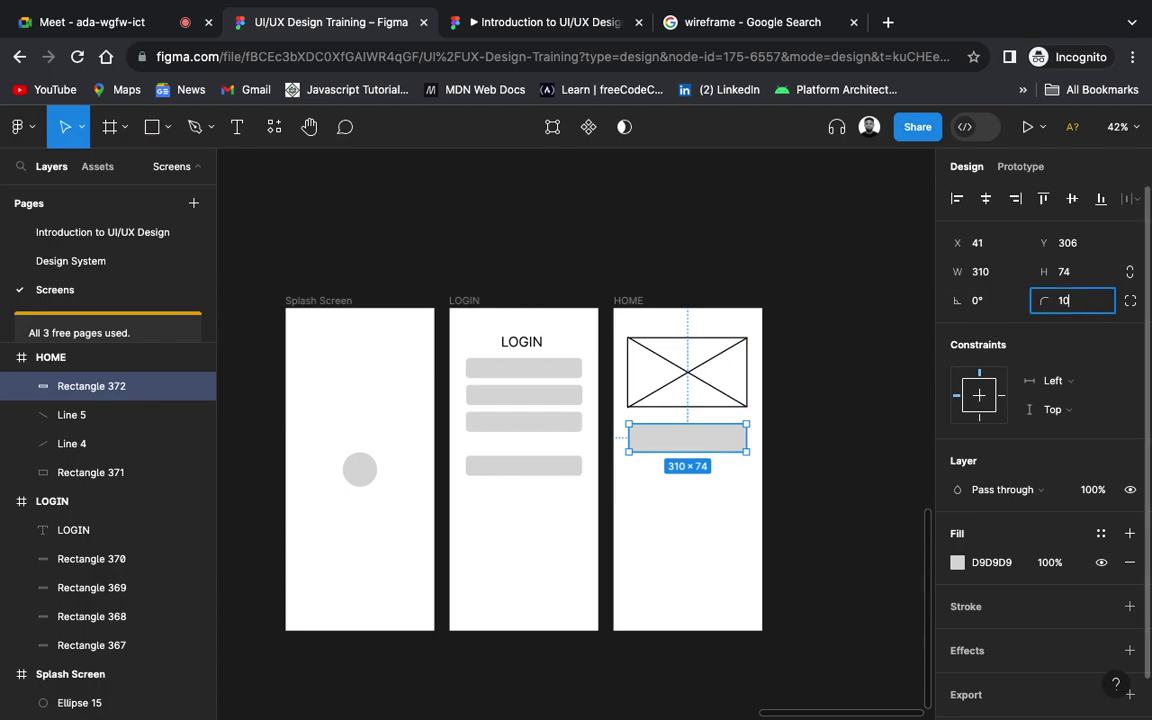
pyautogui.press('Return')
pyautogui.click(832, 432)
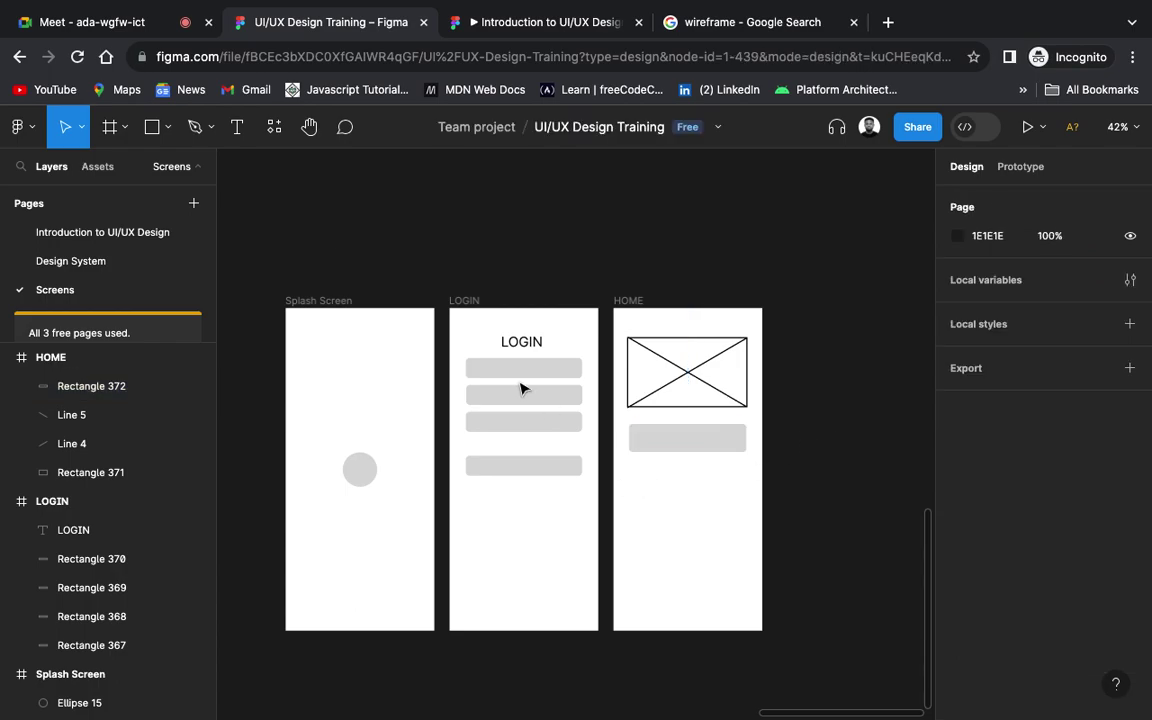
pyautogui.click(167, 127)
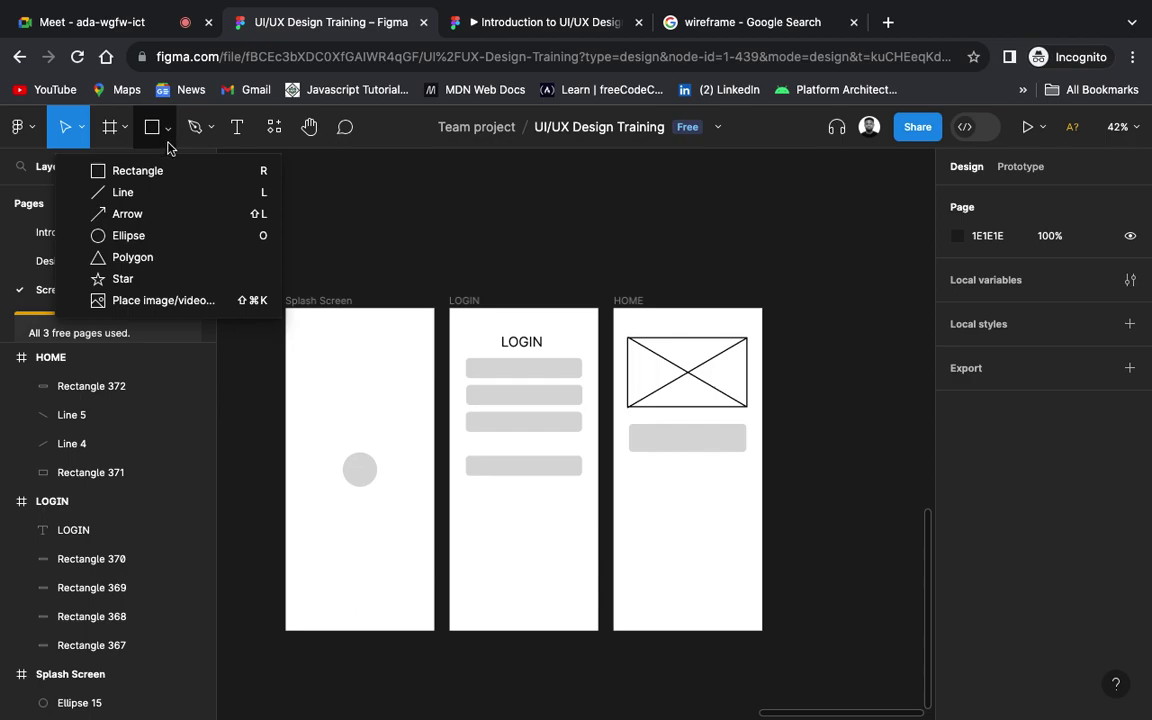
# Step: Draw a grey circle with a bar to its right, then align their vertical centers
pyautogui.click(158, 236)
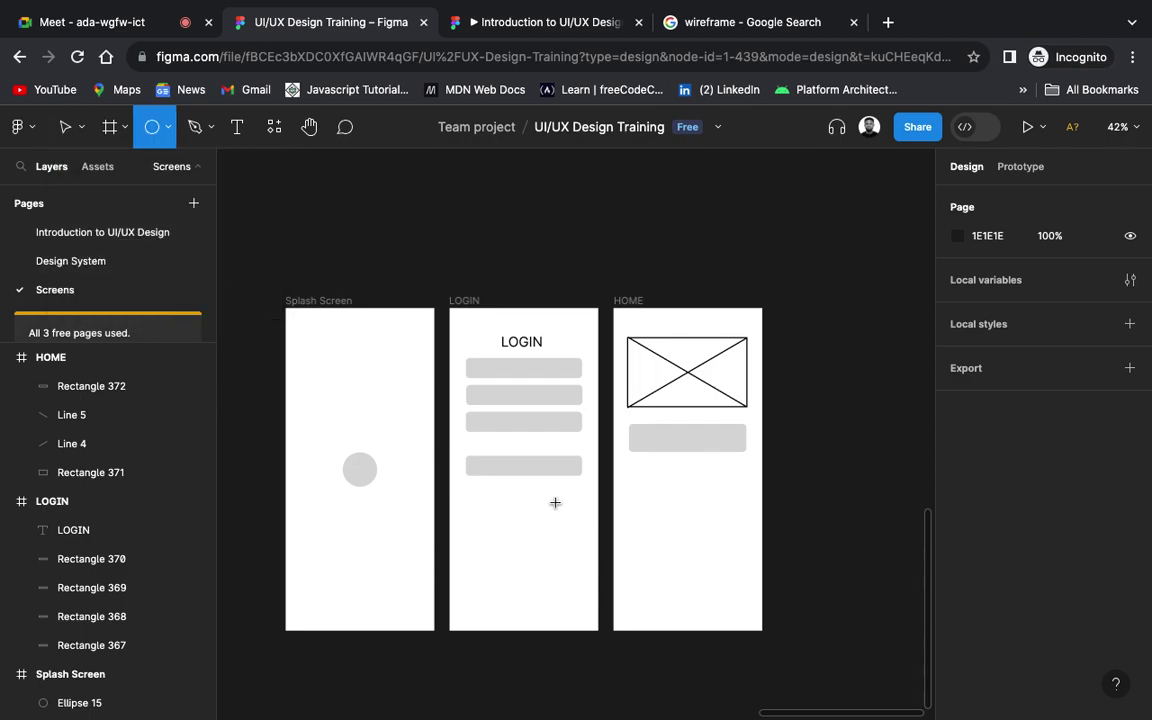
pyautogui.moveTo(627, 466)
pyautogui.mouseDown()
pyautogui.moveTo(664, 500)
pyautogui.moveTo(652, 490)
pyautogui.mouseUp()
pyautogui.click(826, 512)
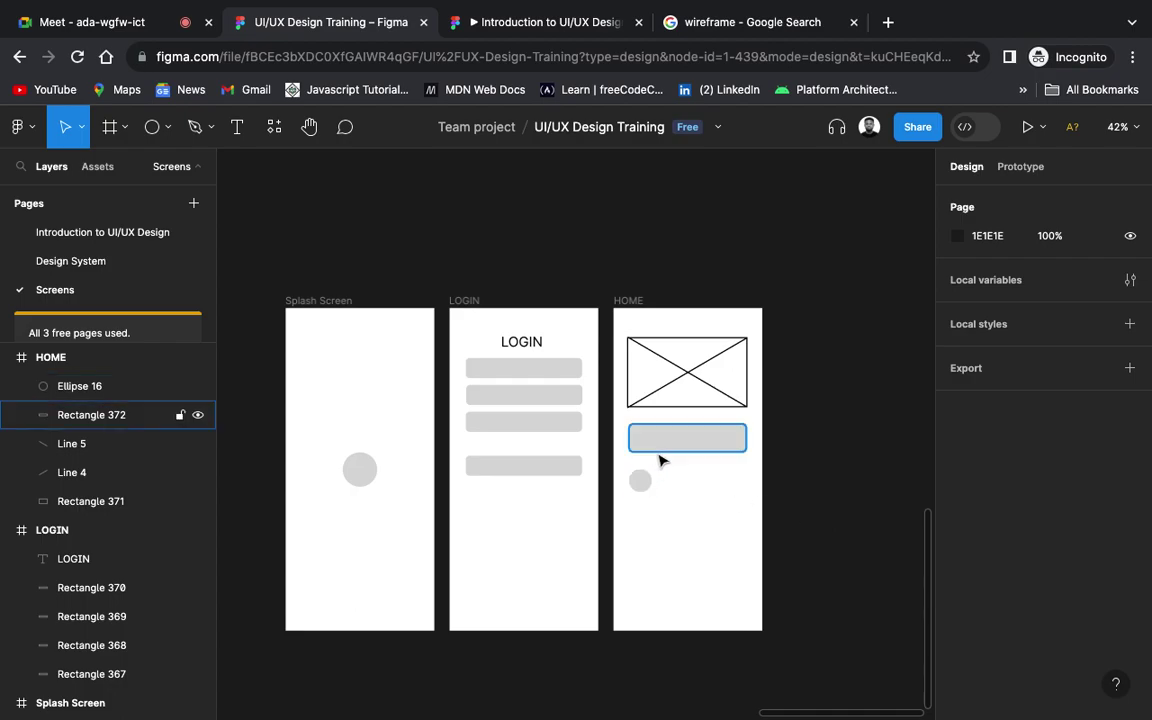
pyautogui.click(166, 134)
pyautogui.click(161, 170)
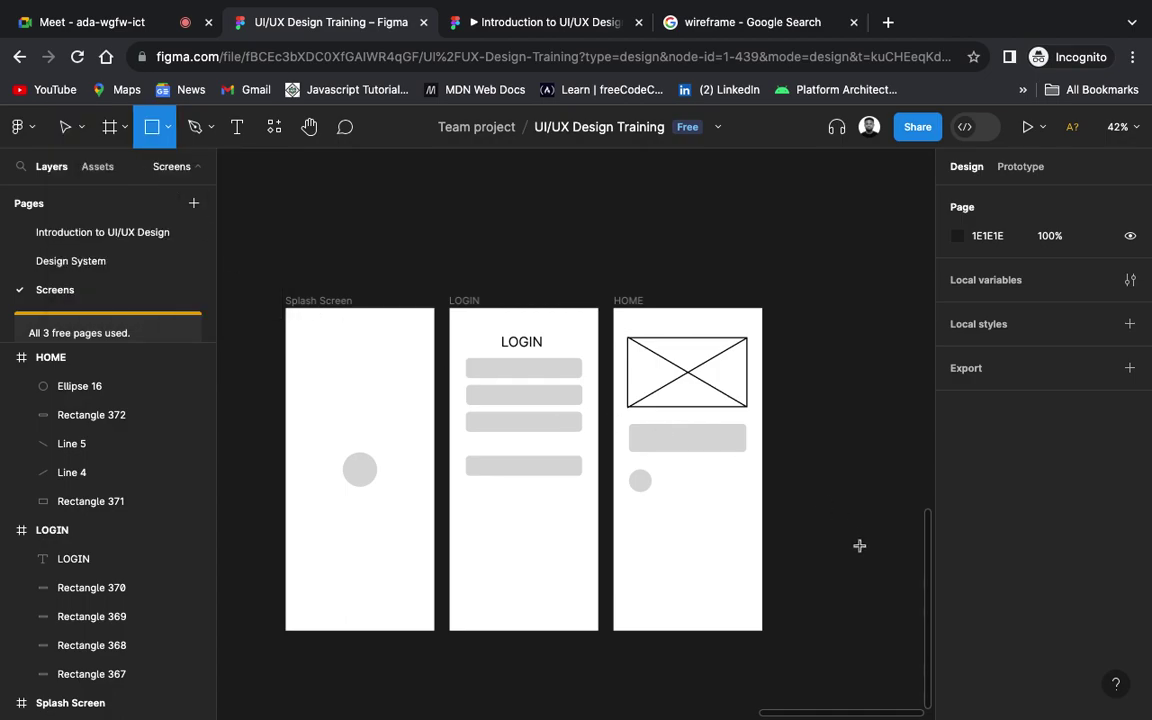
pyautogui.scroll(5, 679, 476)
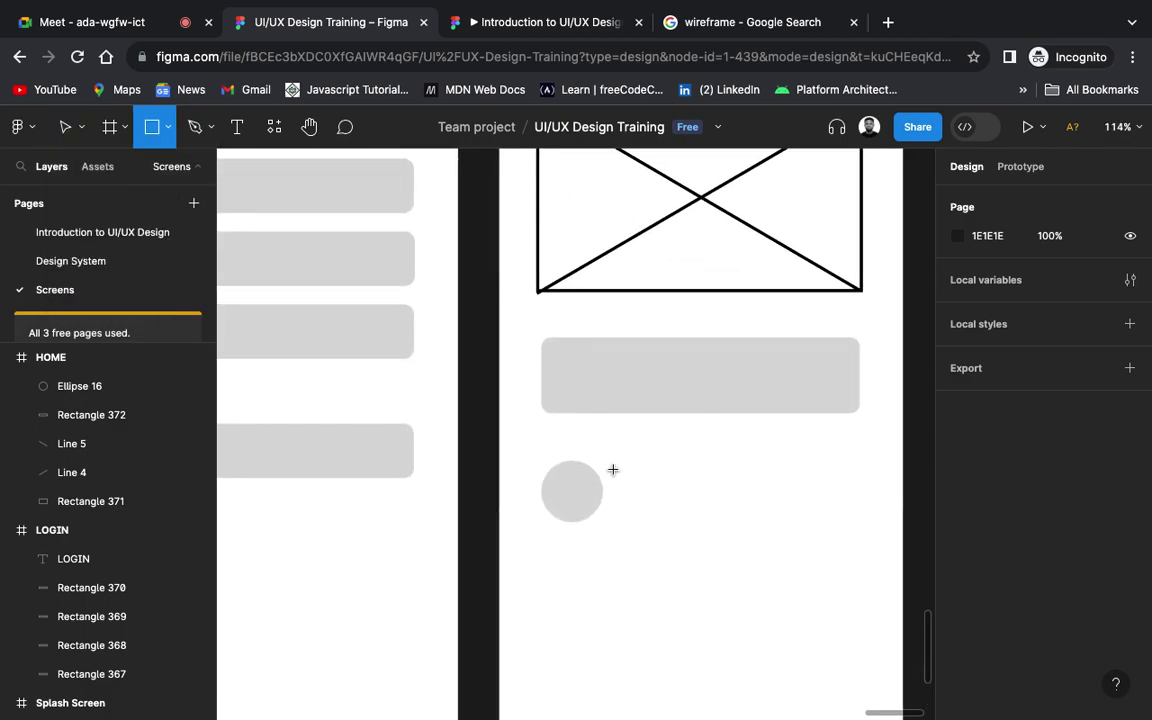
pyautogui.moveTo(618, 474)
pyautogui.mouseDown()
pyautogui.moveTo(720, 512)
pyautogui.moveTo(860, 518)
pyautogui.mouseUp()
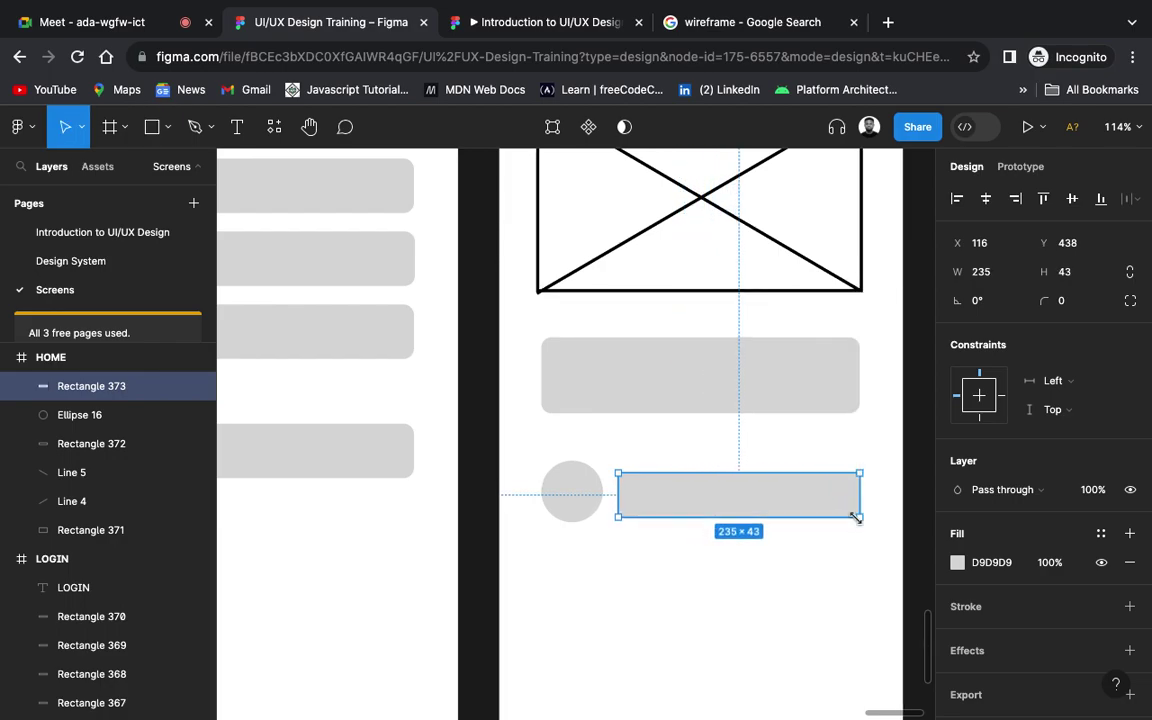
pyautogui.click(755, 588)
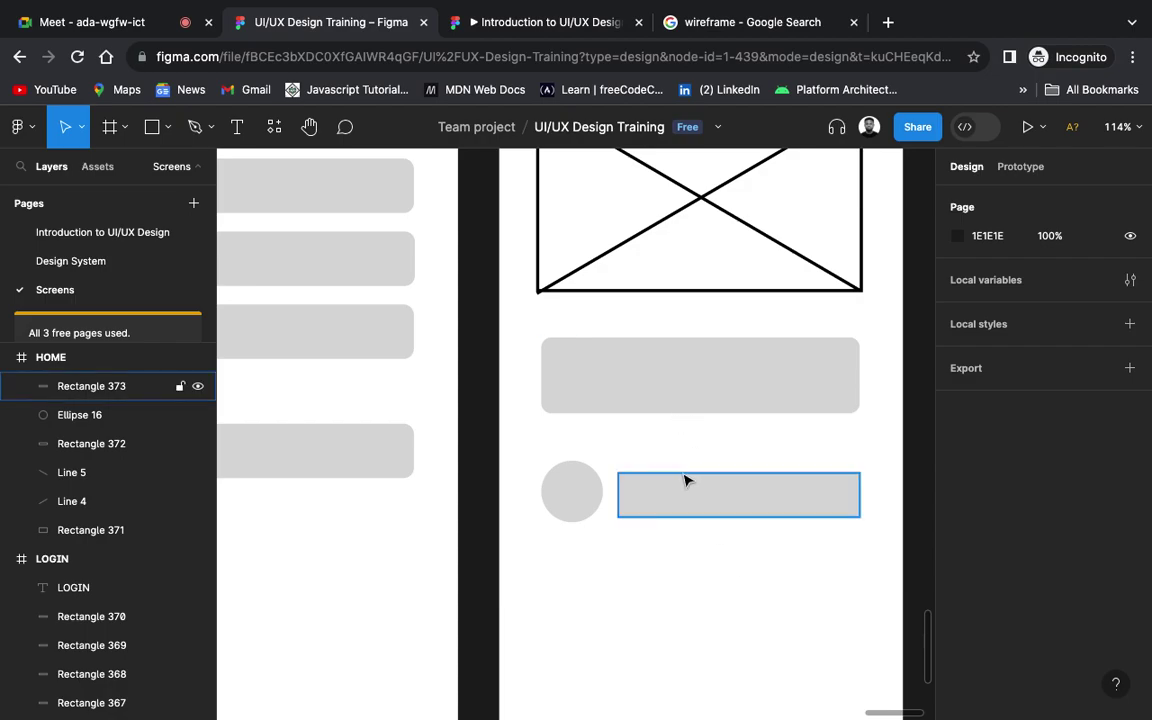
pyautogui.click(684, 477)
pyautogui.keyDown('shift'); pyautogui.click(585, 493); pyautogui.keyUp('shift')
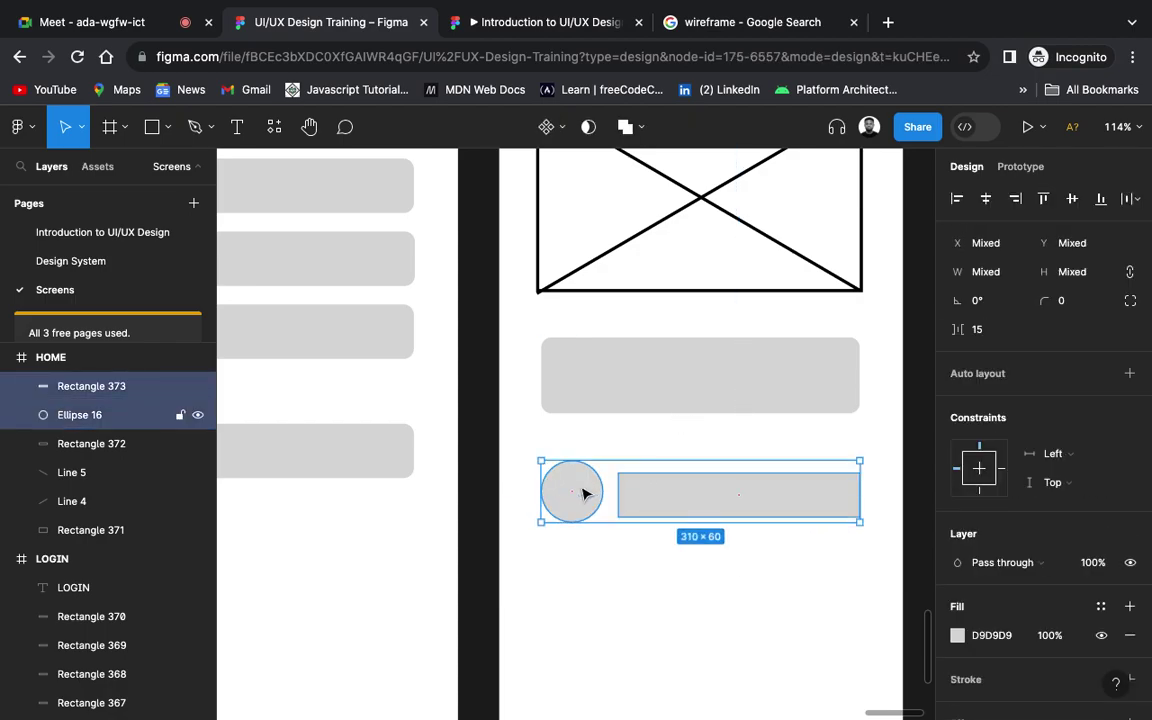
pyautogui.click(1072, 198)
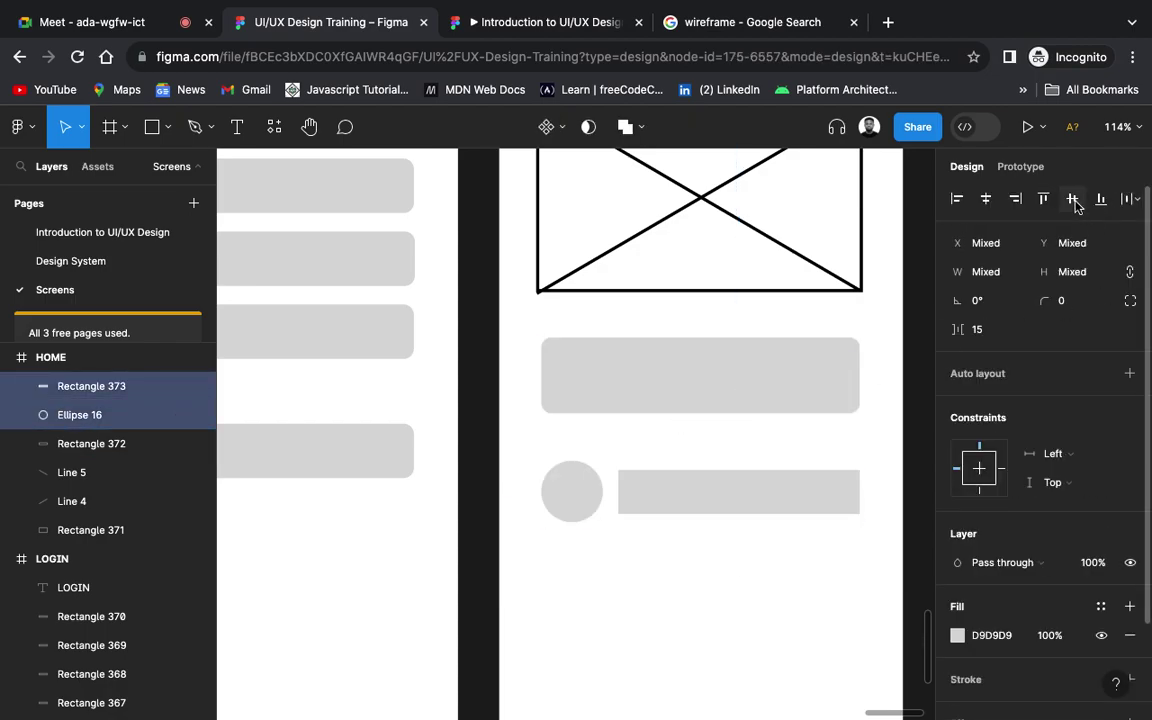
# Step: Alt-drag copies of the circle-and-bar row downward to build four stacked list rows
pyautogui.scroll(-2, 780, 656)
pyautogui.hscroll(2, 780, 656)
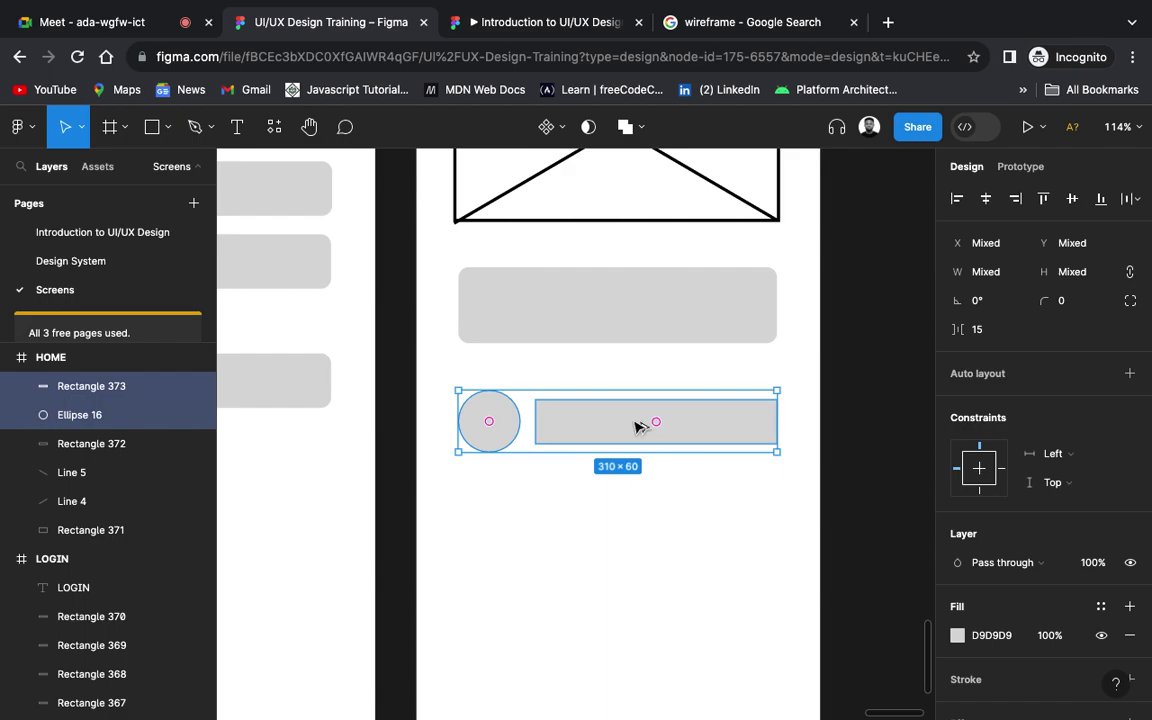
pyautogui.moveTo(638, 427); pyautogui.dragTo(630, 604)
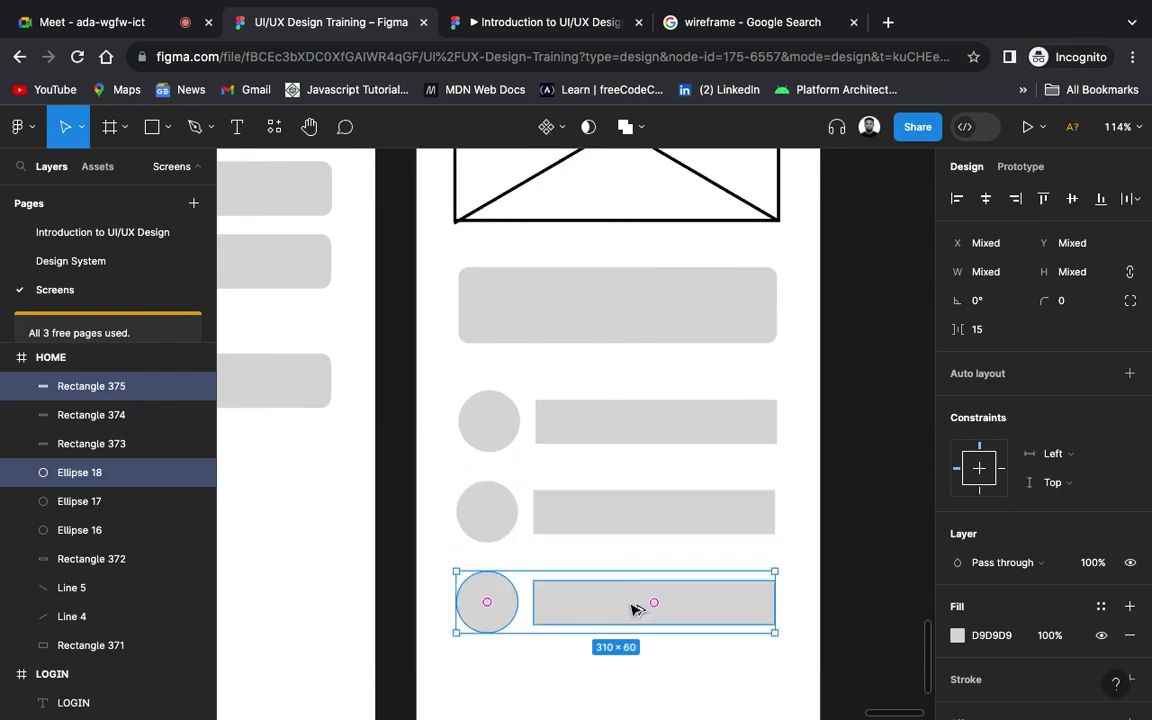
pyautogui.scroll(-5, 630, 609)
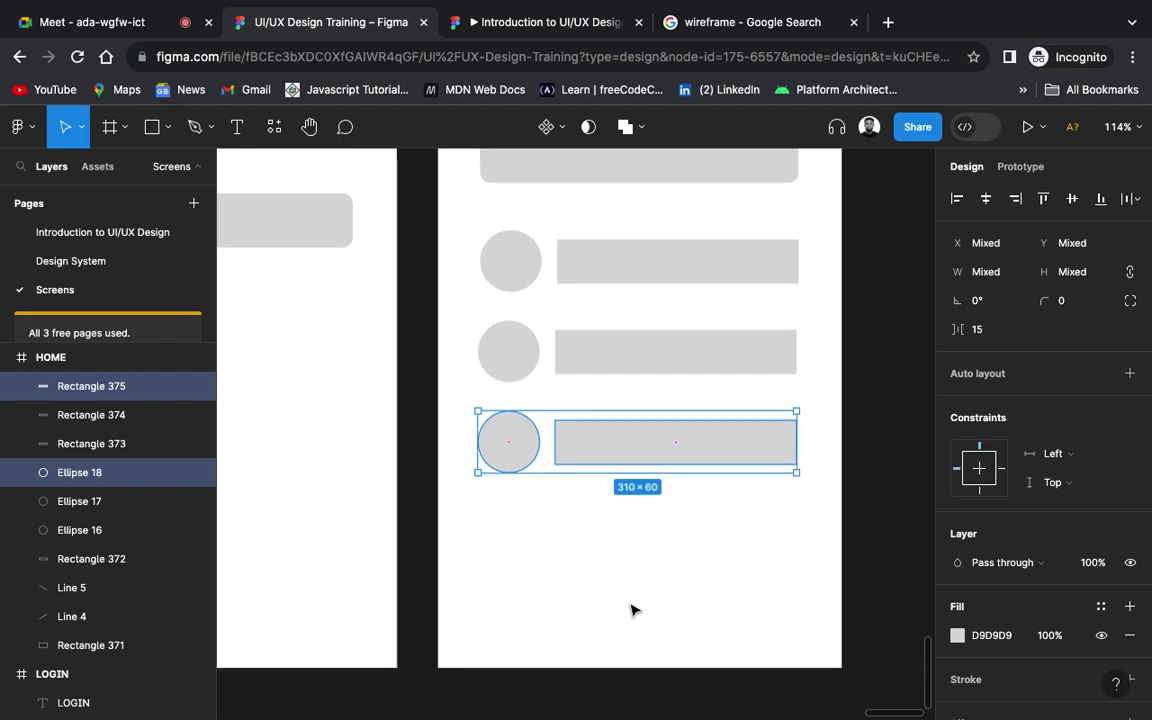
pyautogui.moveTo(655, 447); pyautogui.dragTo(663, 545)
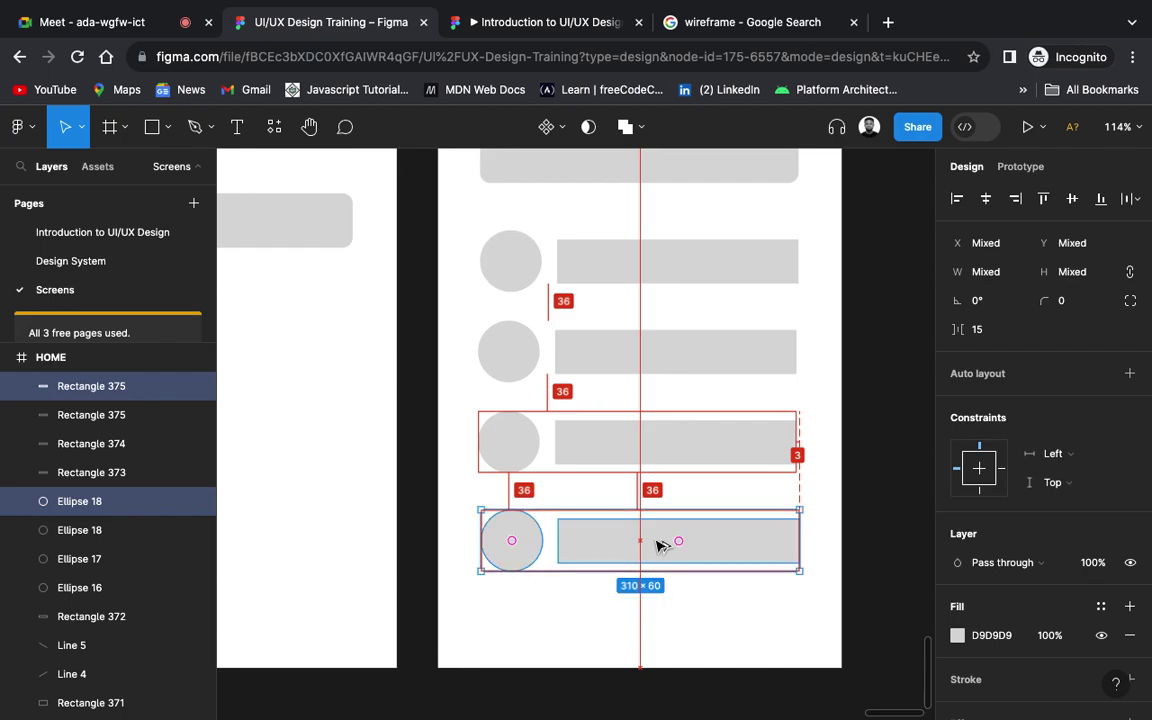
pyautogui.scroll(-3, 658, 546)
pyautogui.scroll(-5, 658, 546)
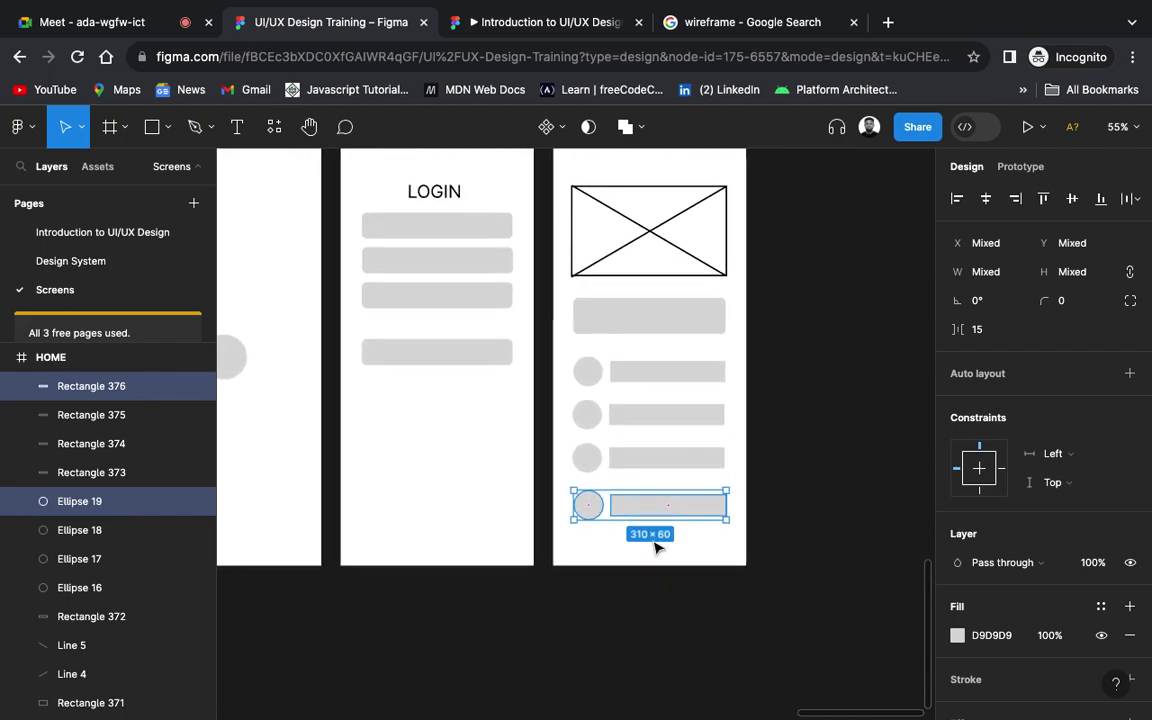
pyautogui.scroll(1, 655, 548)
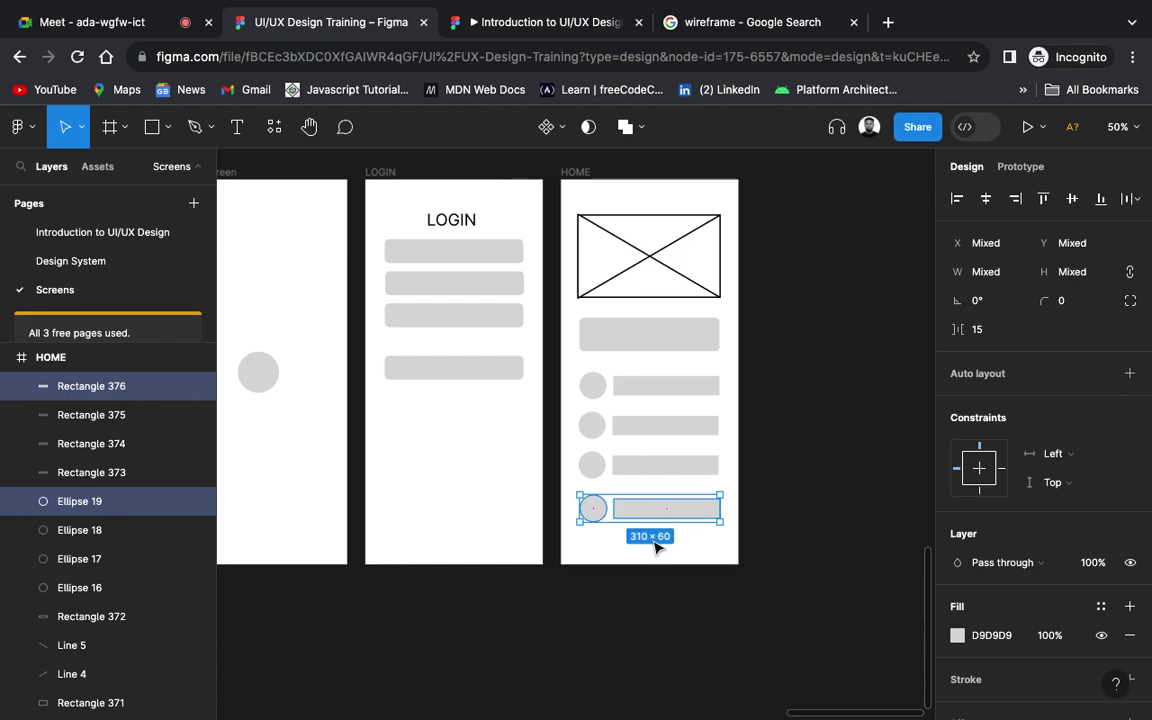
pyautogui.click(828, 487)
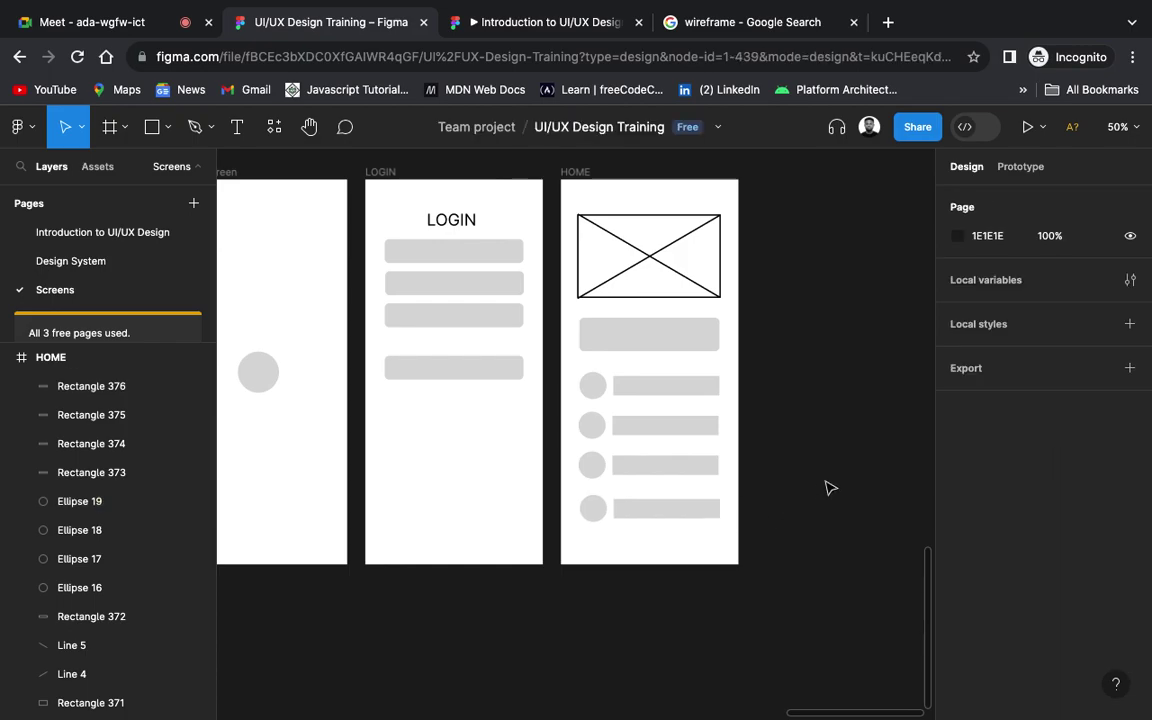
pyautogui.scroll(1, 828, 487)
pyautogui.hscroll(-2, 828, 487)
pyautogui.scroll(2, 828, 487)
pyautogui.hscroll(1, 828, 487)
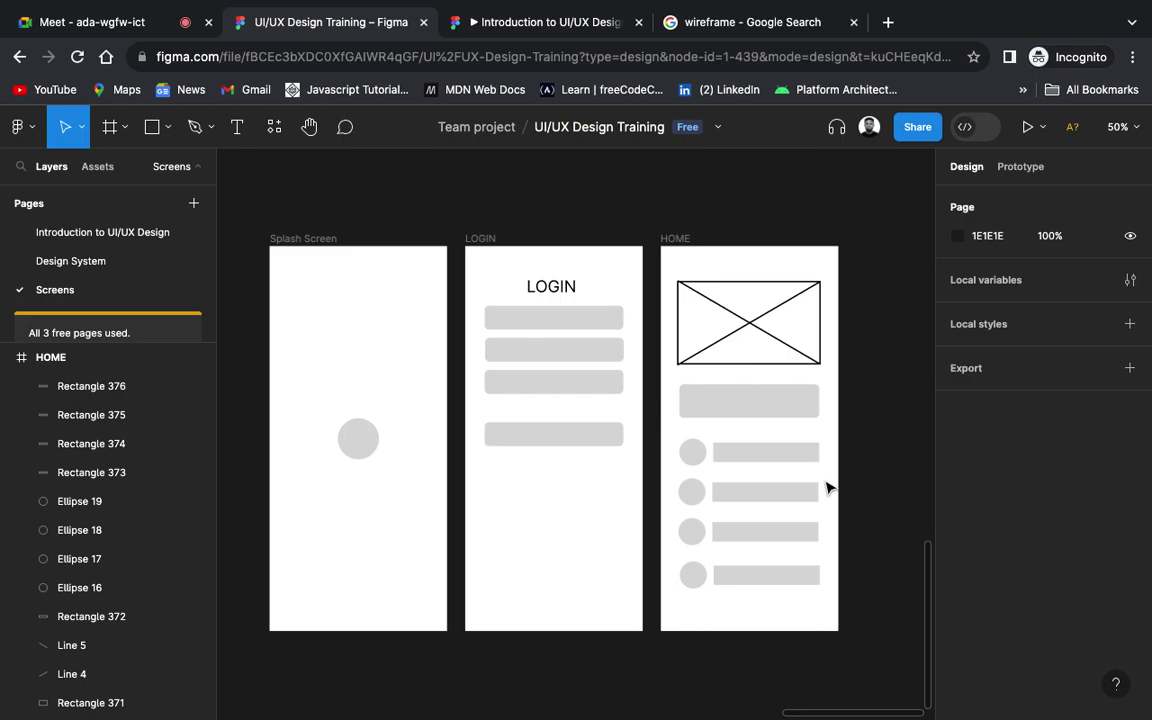
# Step: Zoom out over all frames and pick the Frame tool to list phone presets like iPhone 14
pyautogui.scroll(-3, 828, 488)
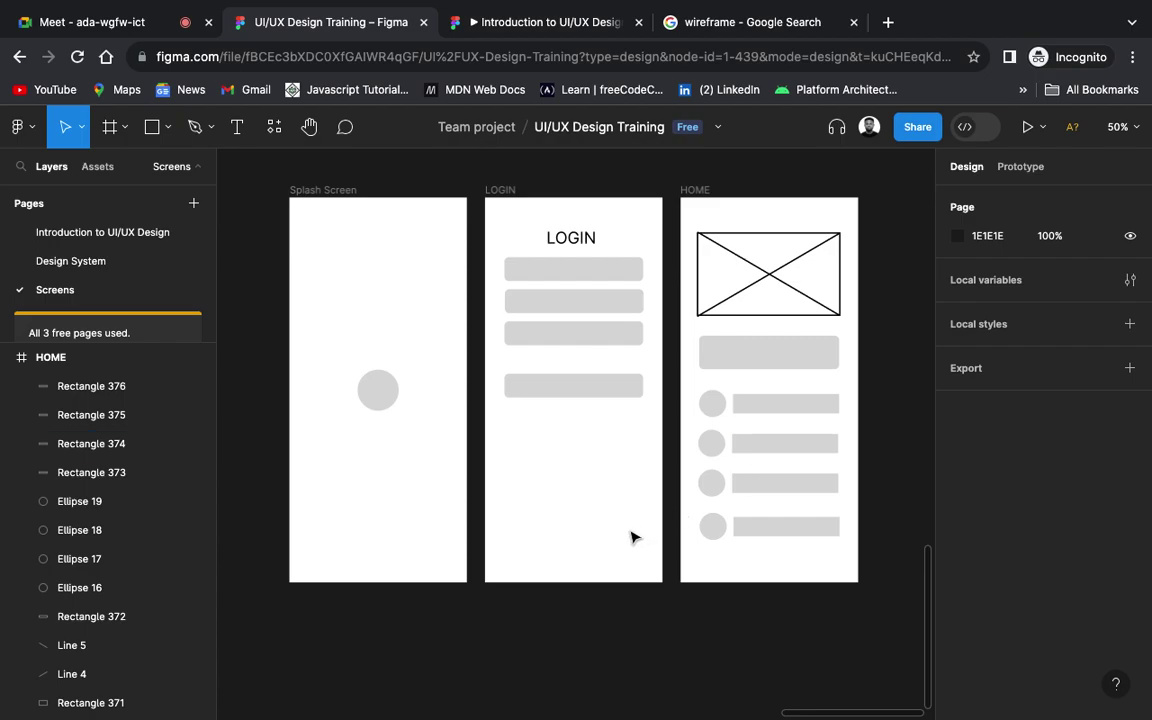
pyautogui.scroll(-3, 632, 537)
pyautogui.hscroll(2, 614, 562)
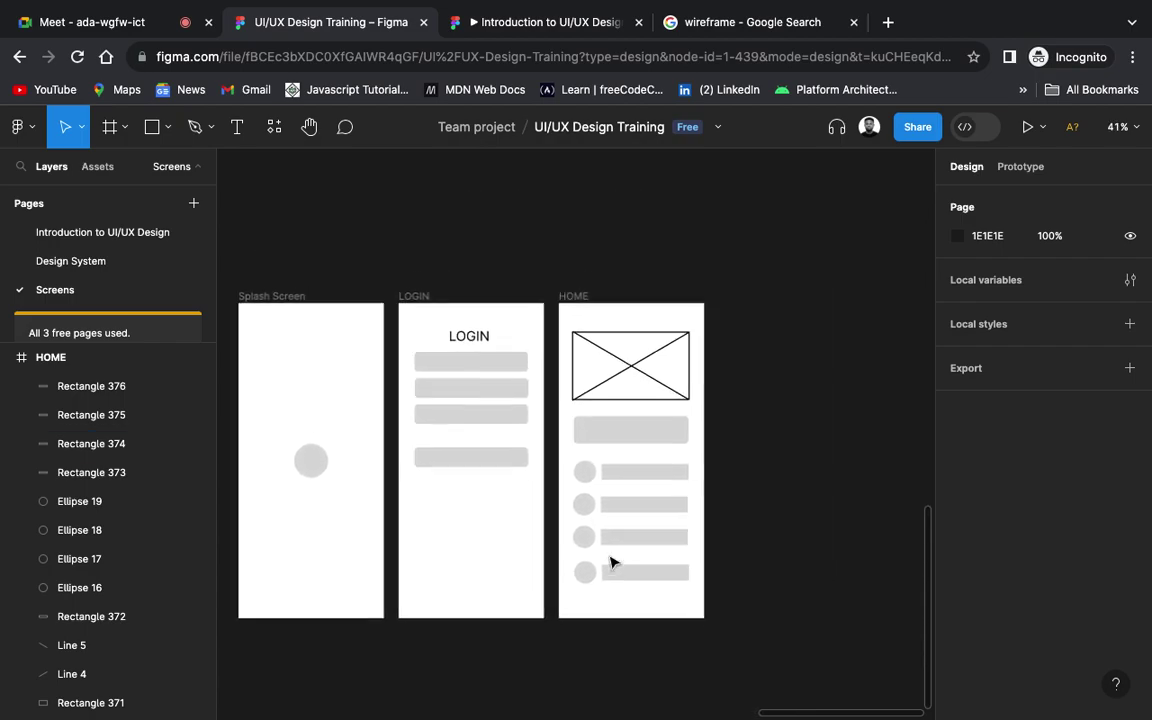
pyautogui.hscroll(-2, 614, 562)
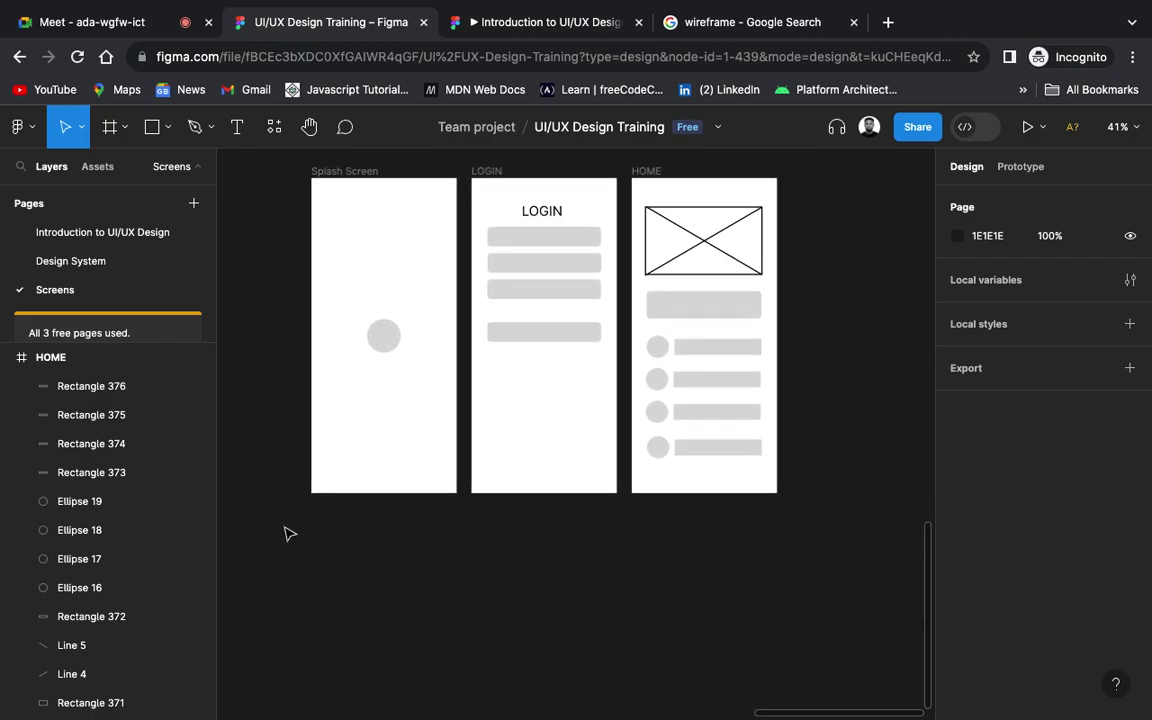
pyautogui.click(111, 137)
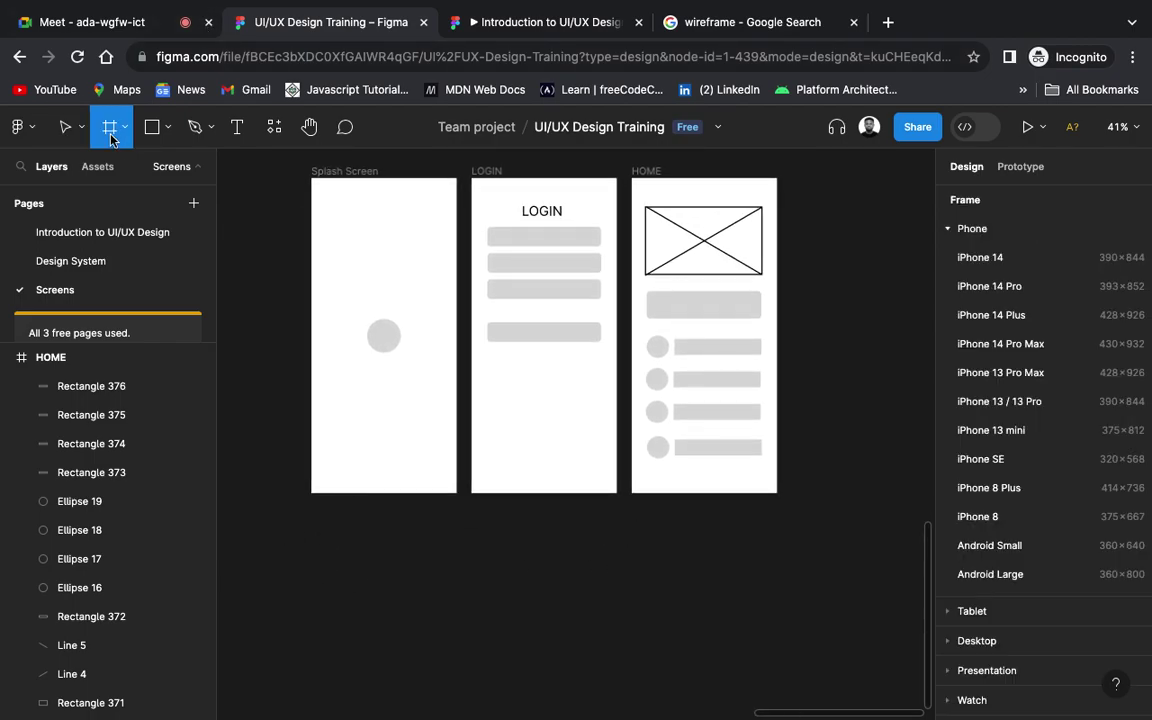
# Step: Create a 393×852 iPhone 14 Pro frame and place it below the Splash Screen frame
pyautogui.click(1035, 285)
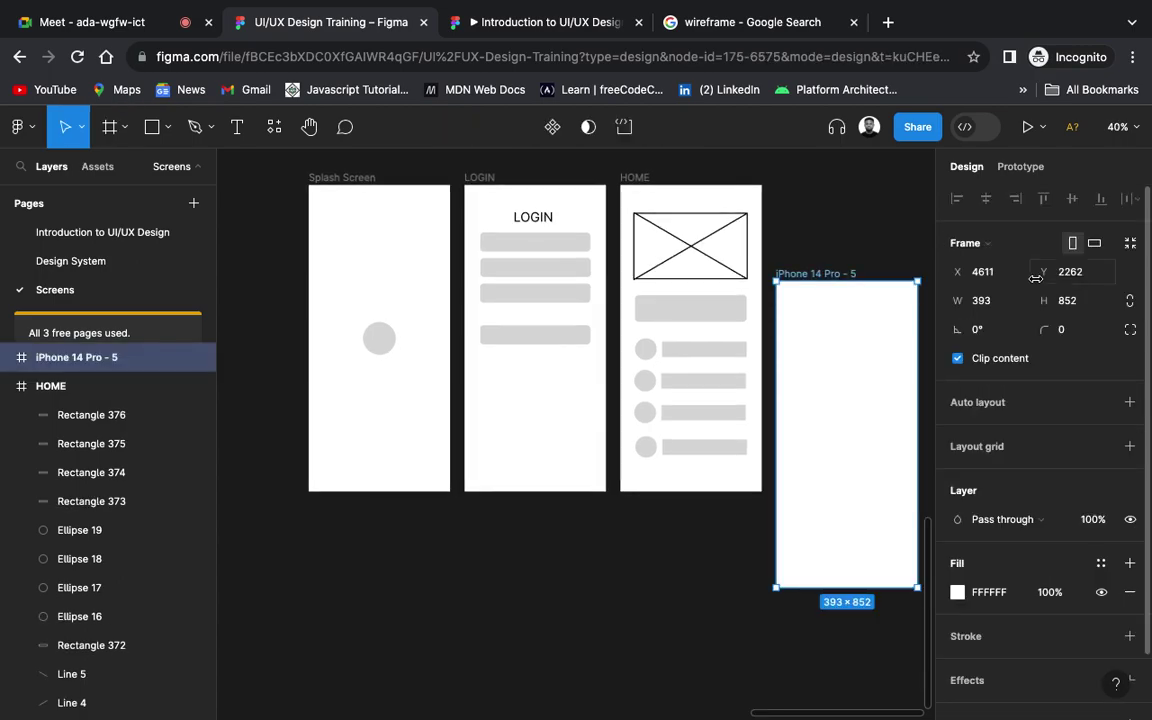
pyautogui.moveTo(840, 277); pyautogui.dragTo(378, 548)
pyautogui.scroll(-4, 373, 550)
pyautogui.hscroll(-2, 373, 550)
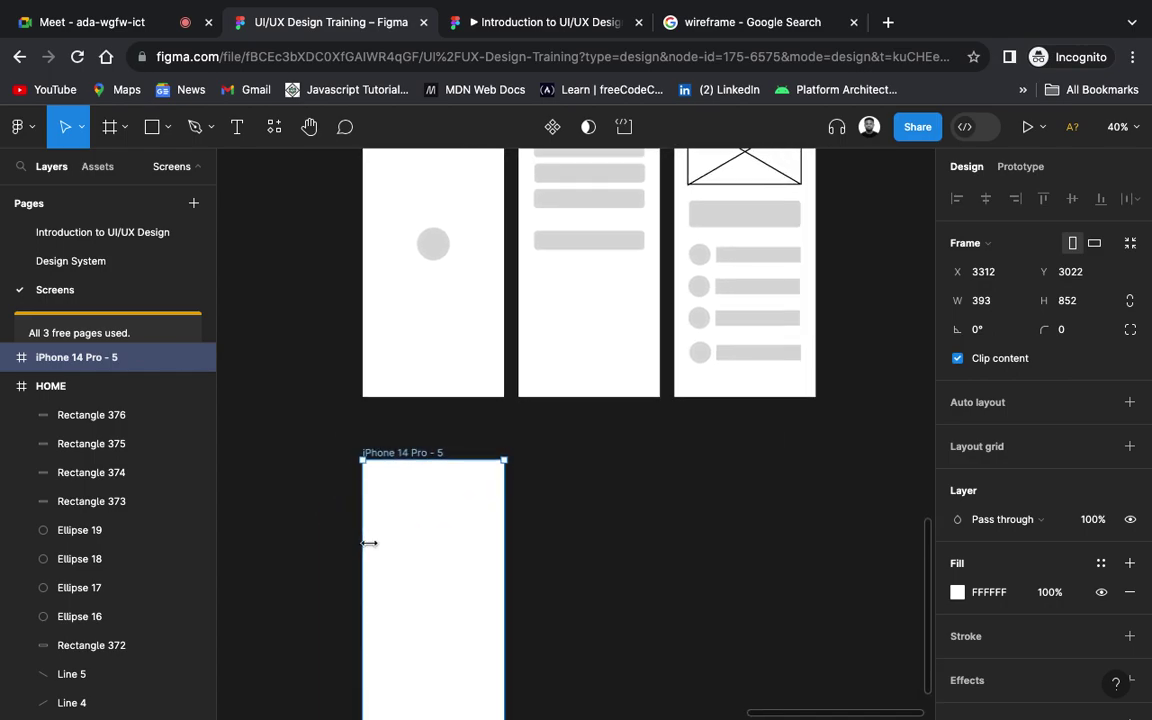
pyautogui.scroll(2, 533, 460)
pyautogui.scroll(-1, 533, 463)
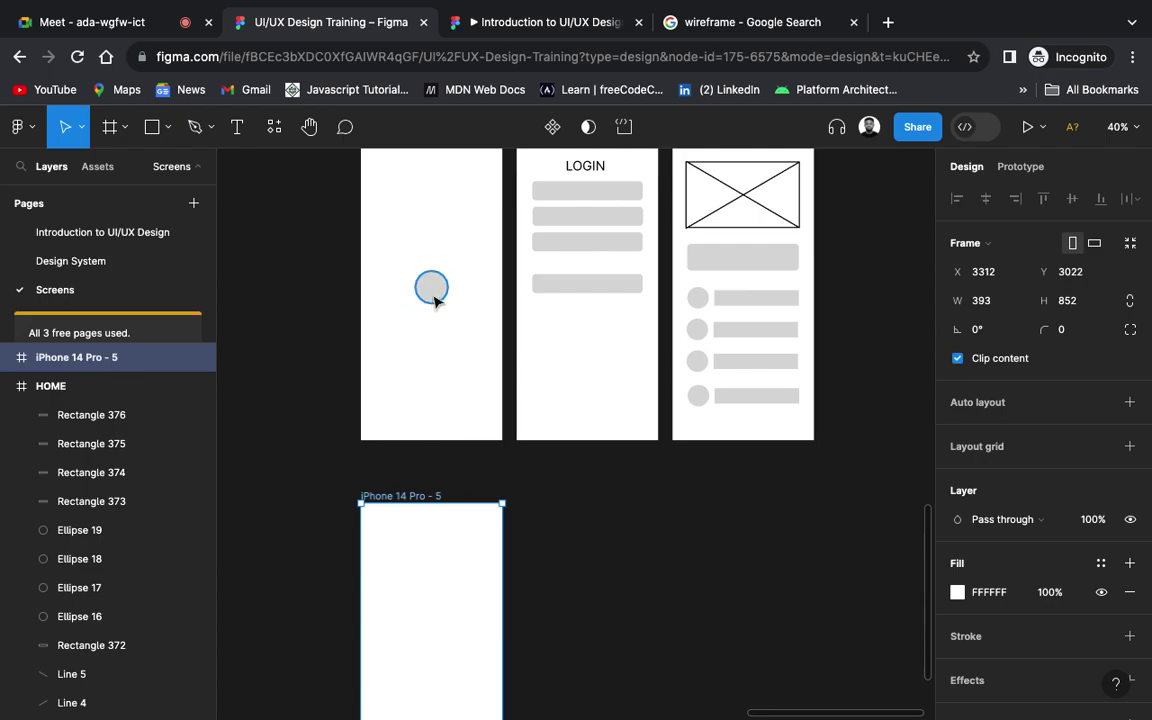
pyautogui.click(598, 597)
pyautogui.scroll(-4, 601, 597)
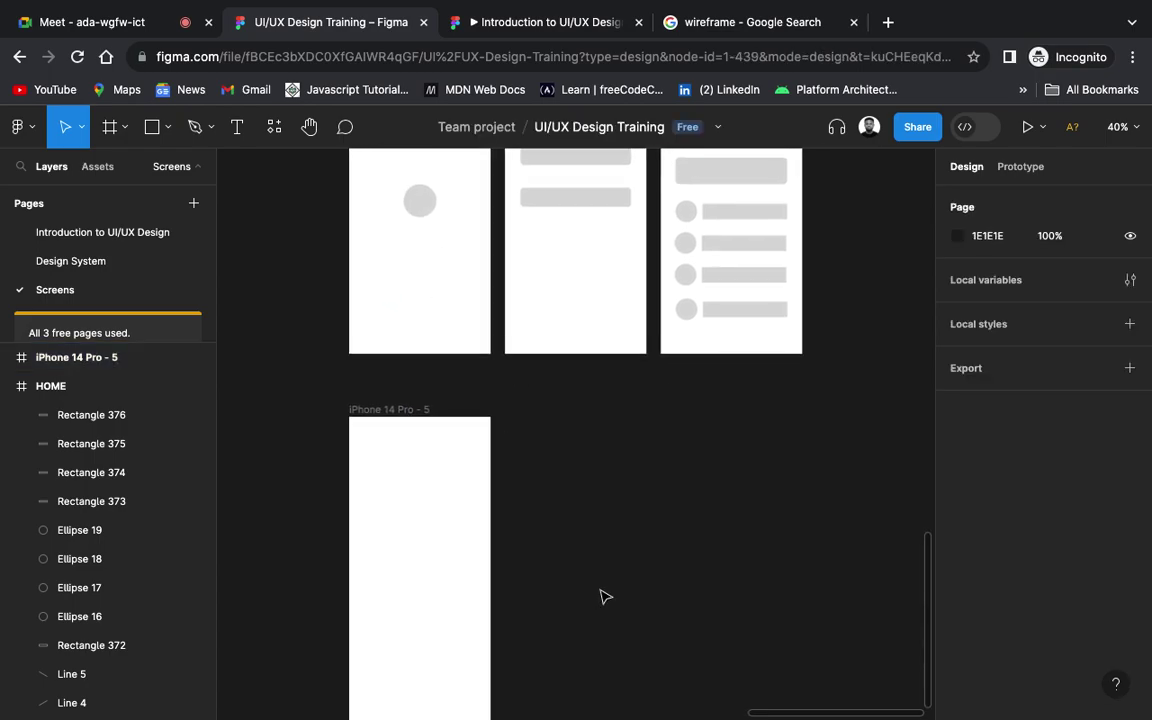
pyautogui.scroll(-2, 602, 597)
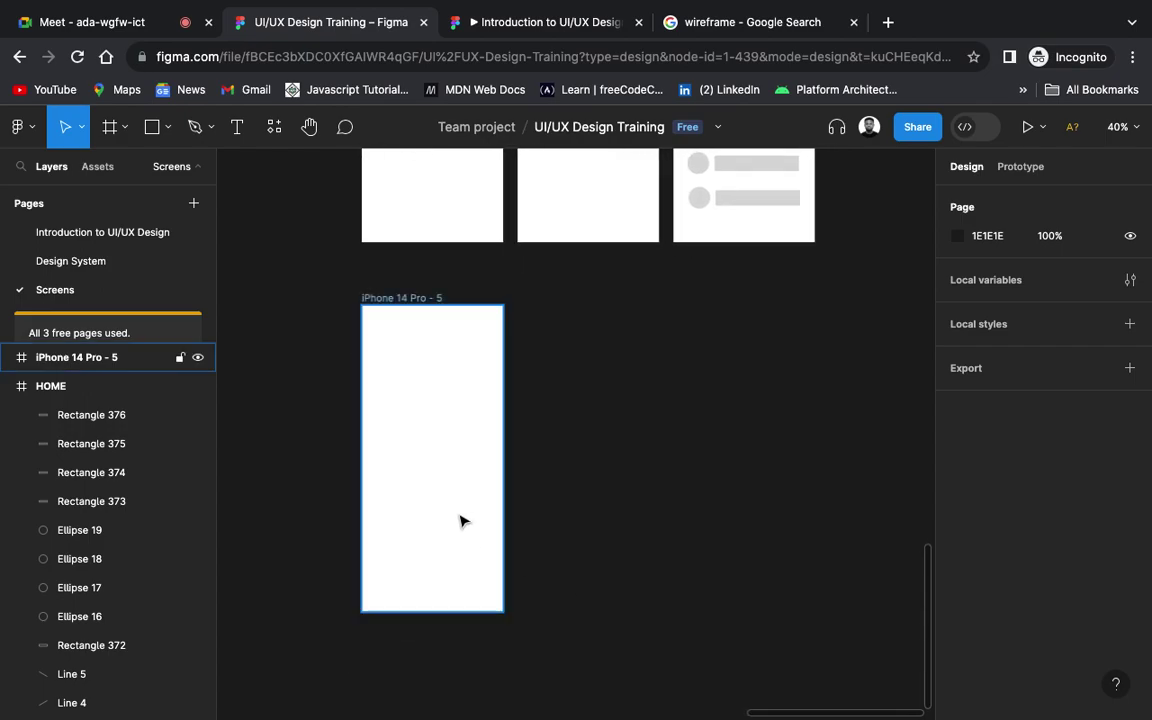
# Step: Start a new text layer on the canvas beside the new frame
pyautogui.press('t')
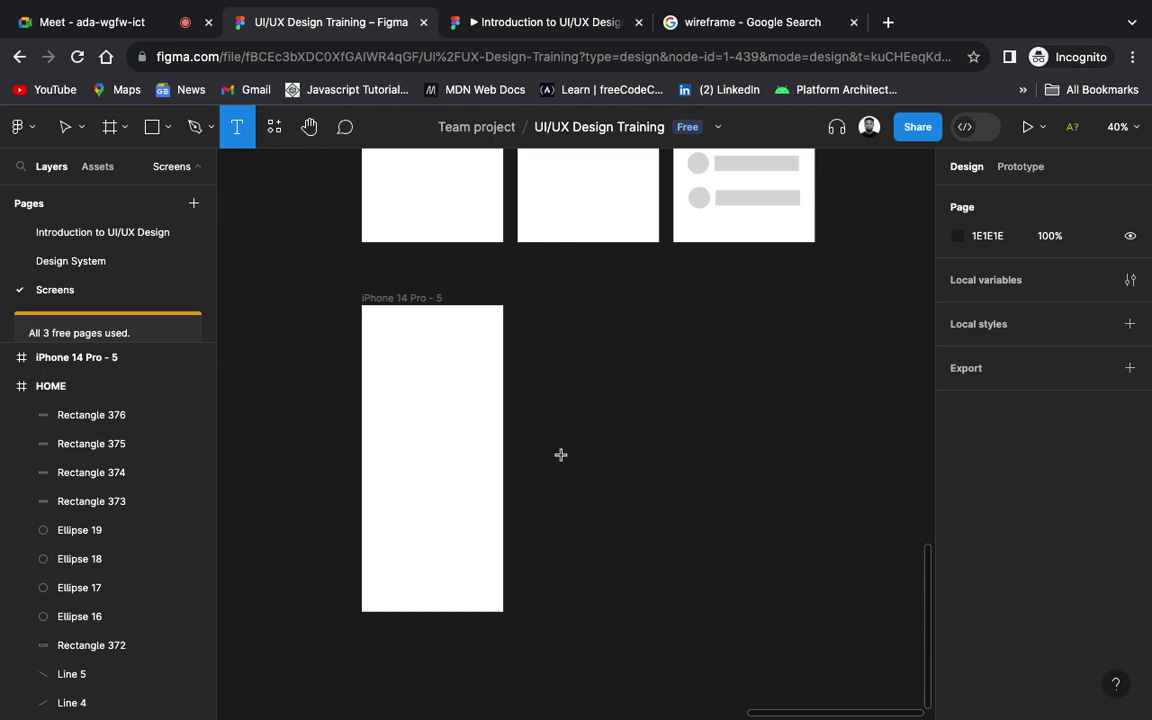
pyautogui.click(561, 455)
pyautogui.hscroll(-10, 561, 457)
pyautogui.scroll(3, 561, 457)
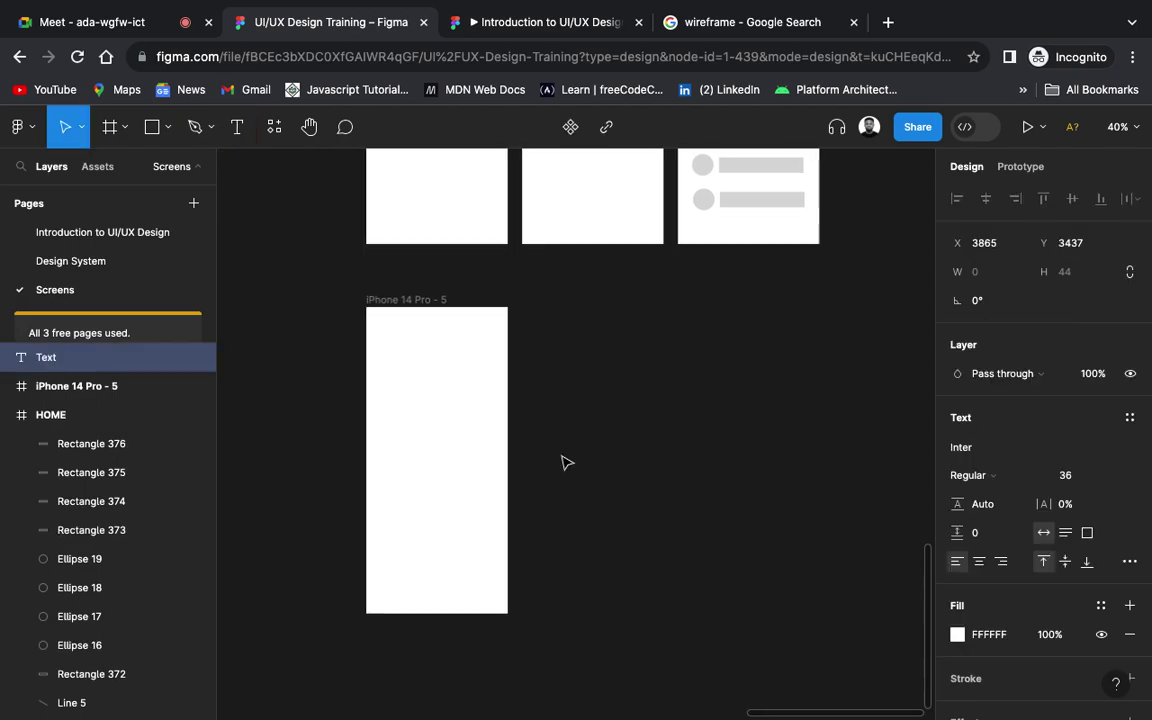
# Step: Pan across the canvas to review the finished U - Bible splash frames
pyautogui.scroll(3, 561, 462)
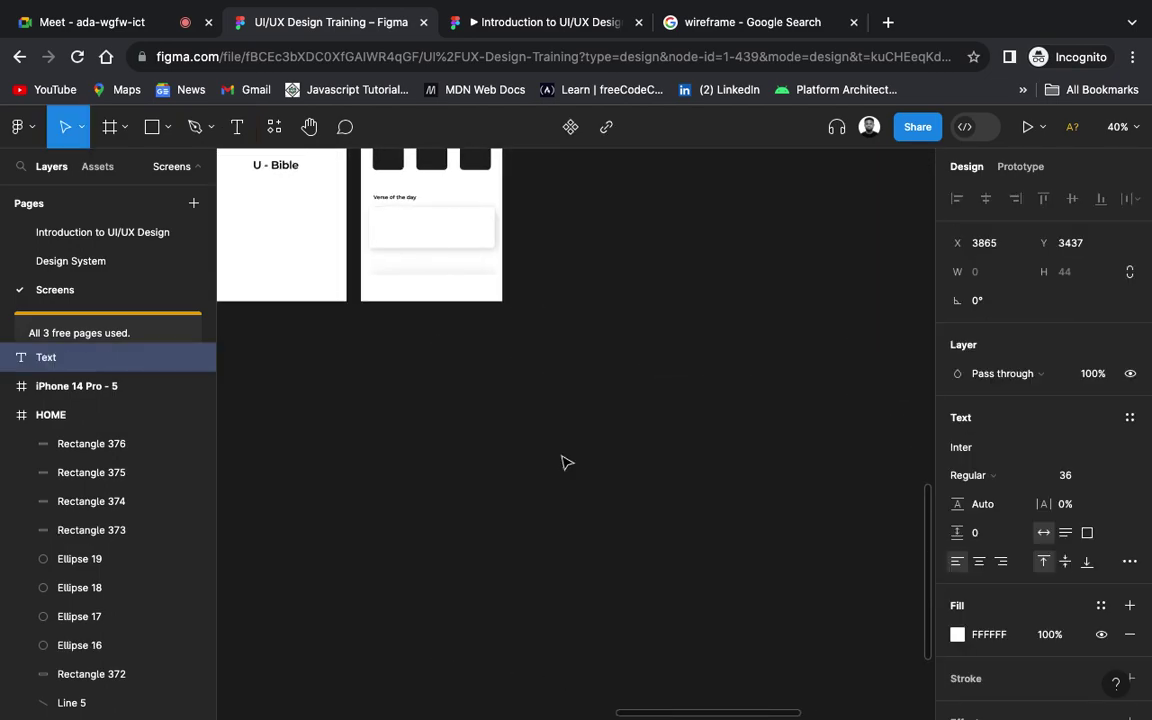
pyautogui.scroll(5, 561, 462)
pyautogui.scroll(1, 563, 462)
pyautogui.hscroll(-5, 563, 462)
pyautogui.scroll(2, 565, 462)
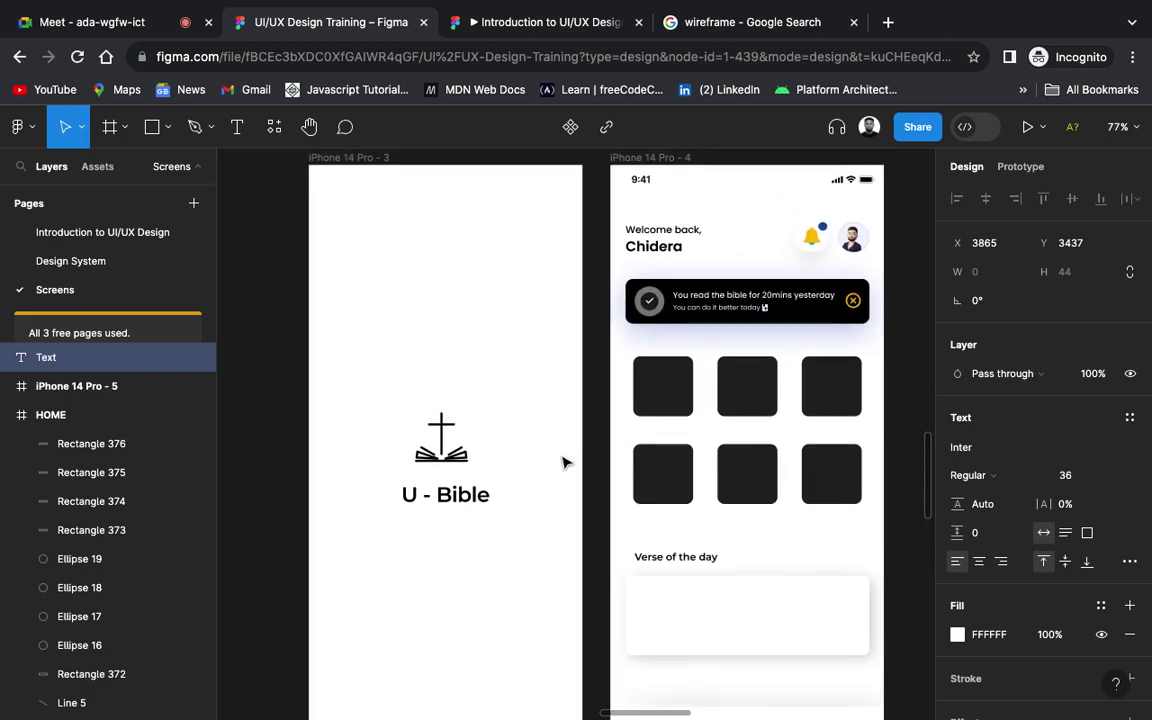
pyautogui.scroll(-1, 565, 462)
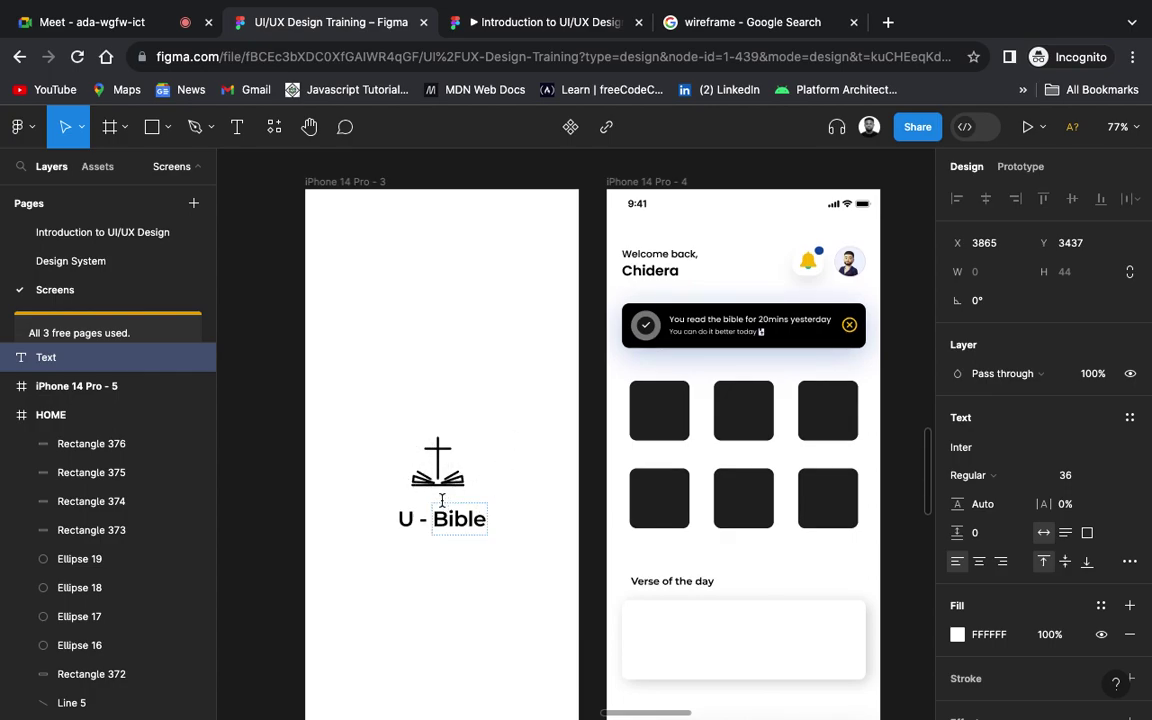
pyautogui.hscroll(4, 516, 527)
pyautogui.scroll(-2, 516, 527)
pyautogui.hscroll(10, 516, 527)
pyautogui.scroll(-3, 514, 527)
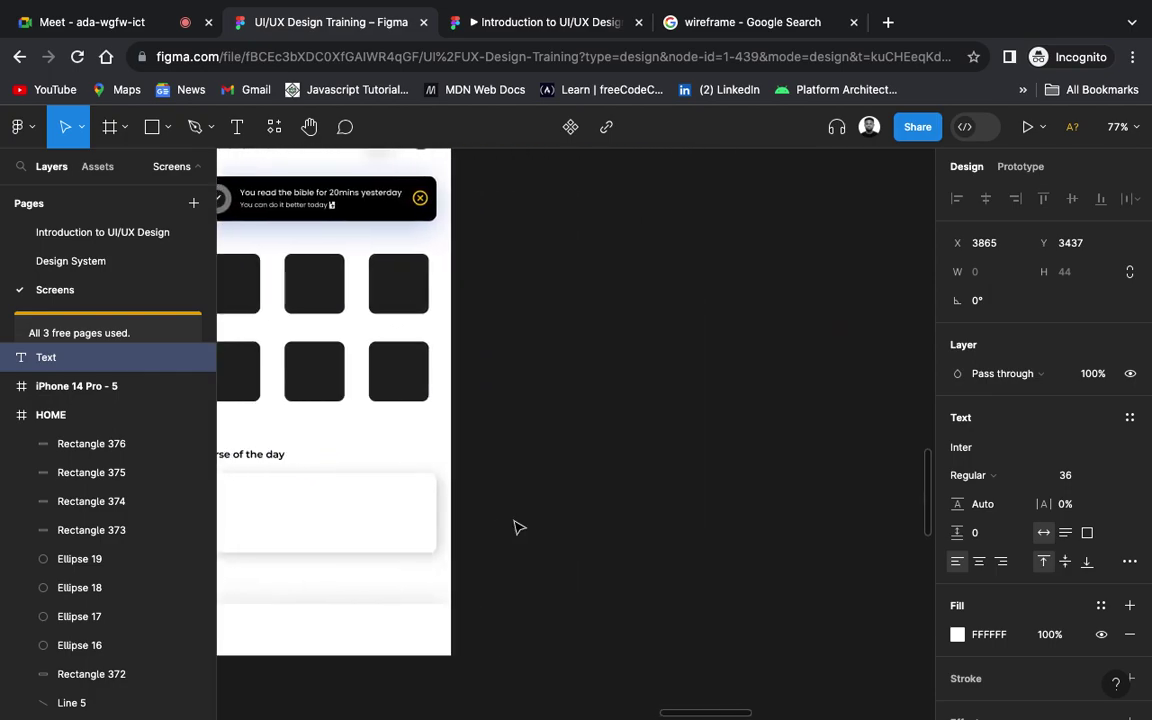
pyautogui.scroll(-5, 502, 527)
pyautogui.hscroll(3, 502, 527)
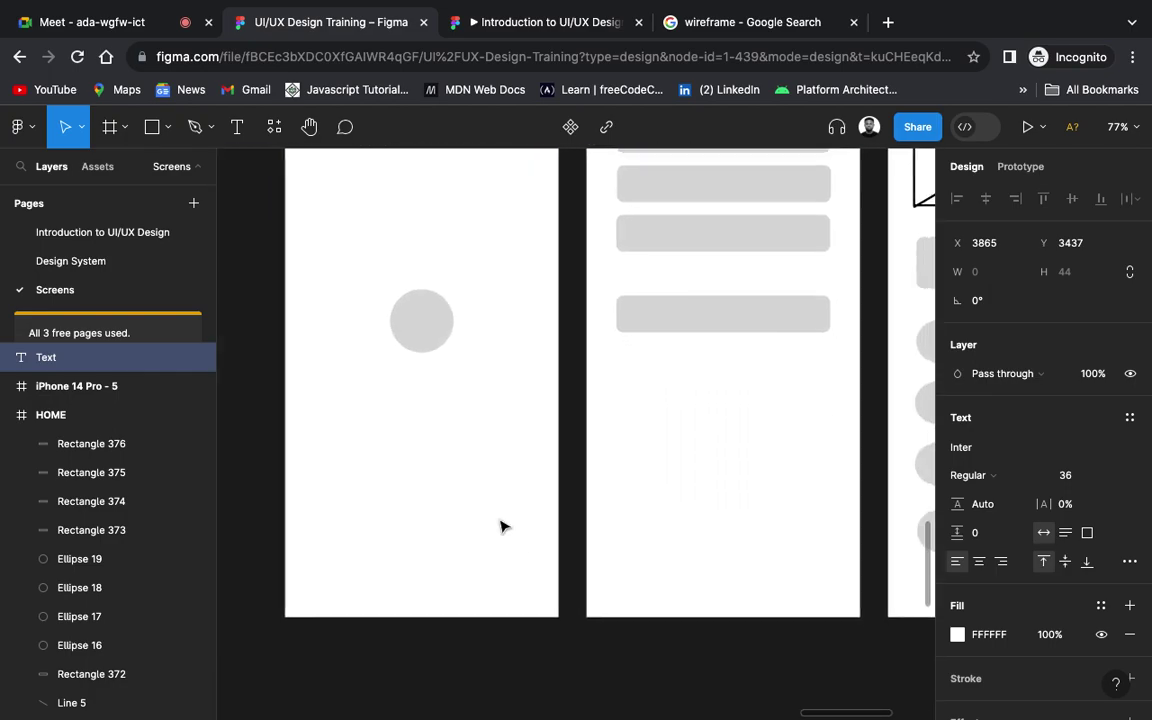
pyautogui.scroll(-3, 491, 333)
pyautogui.keyDown('ctrl'); pyautogui.scroll(-5, 491, 333); pyautogui.keyUp('ctrl')
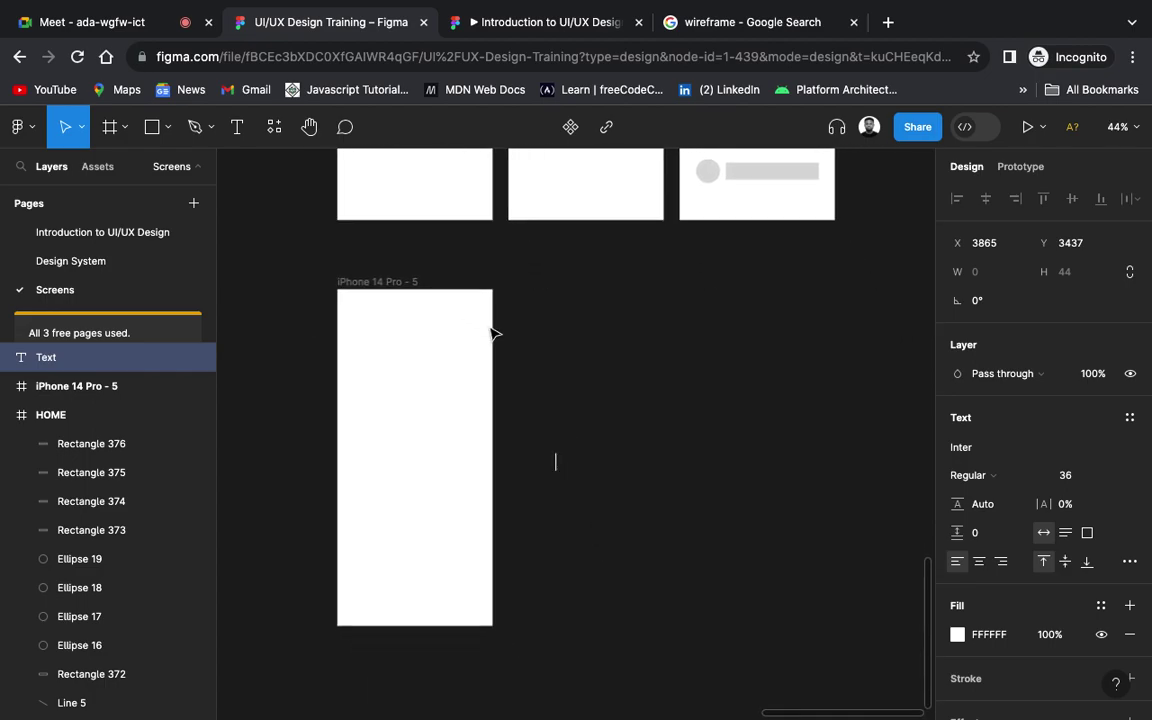
# Step: Discard the stray empty text layer and start a new one inside iPhone 14 Pro - 5
pyautogui.press('Escape')
pyautogui.press('t')
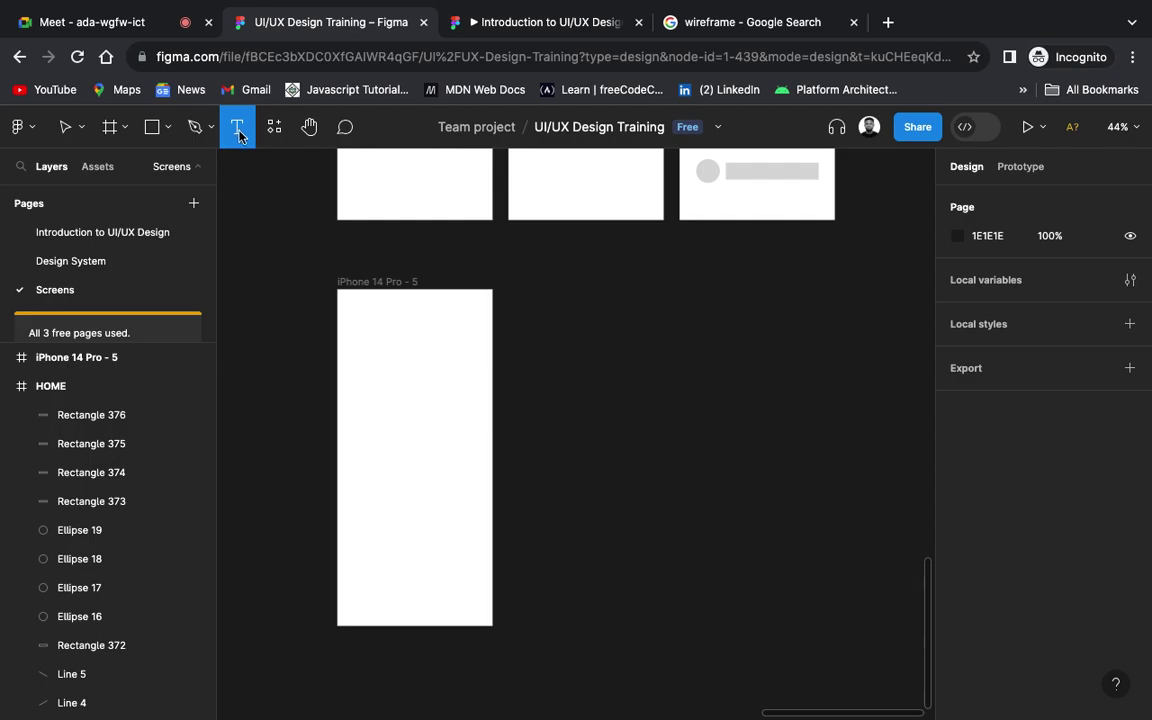
pyautogui.click(387, 416)
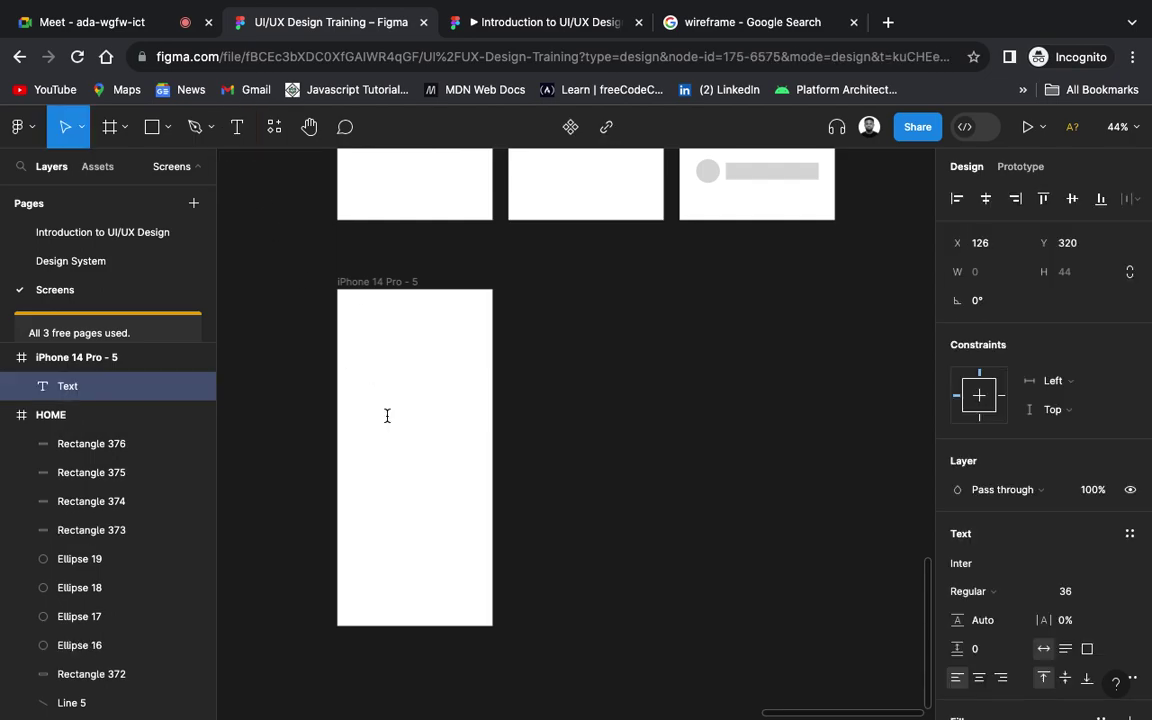
pyautogui.write('U - Bible')
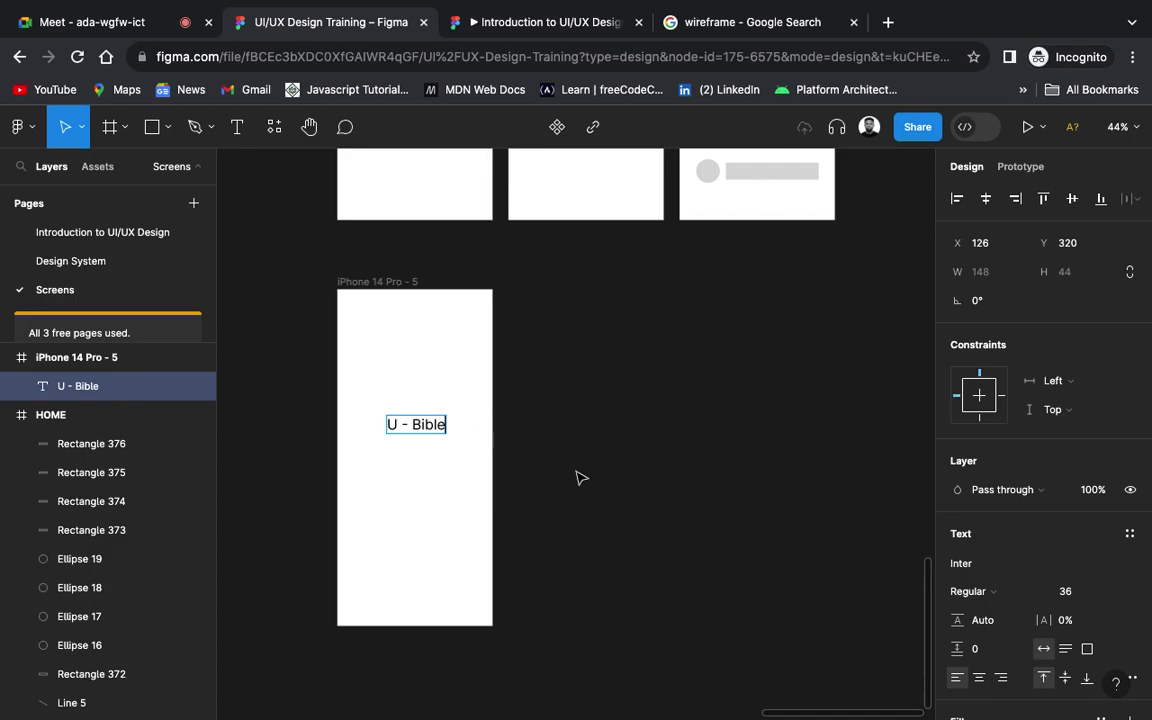
pyautogui.press('Escape')
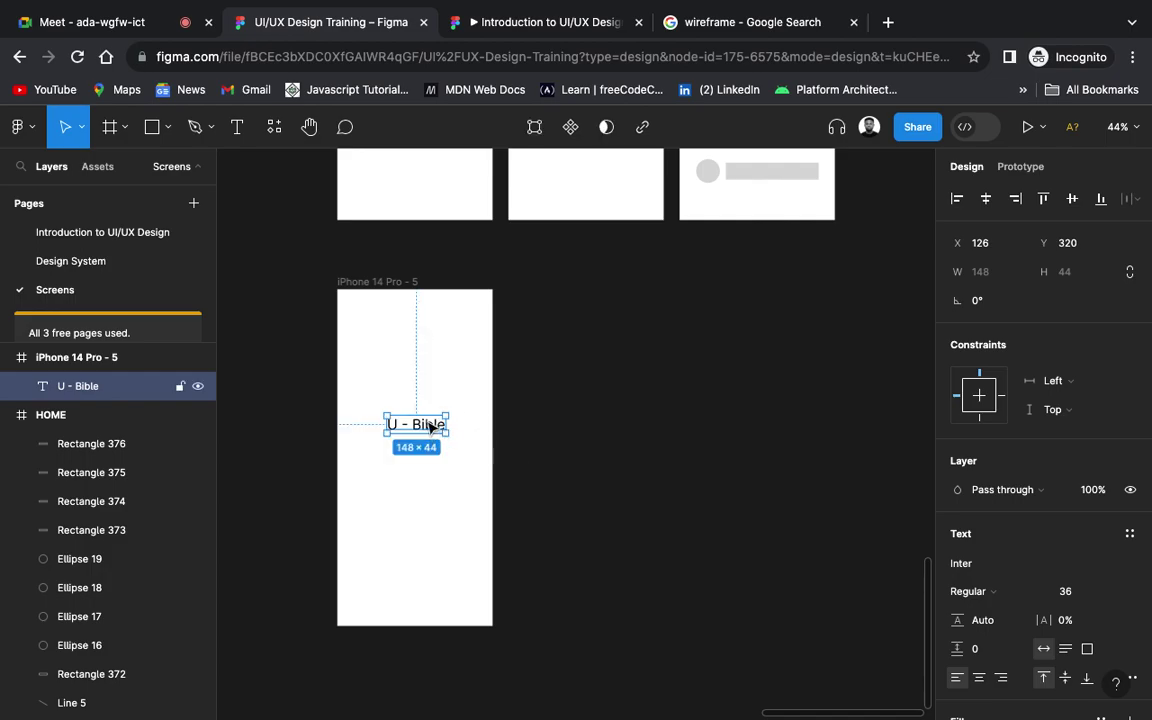
pyautogui.click(985, 200)
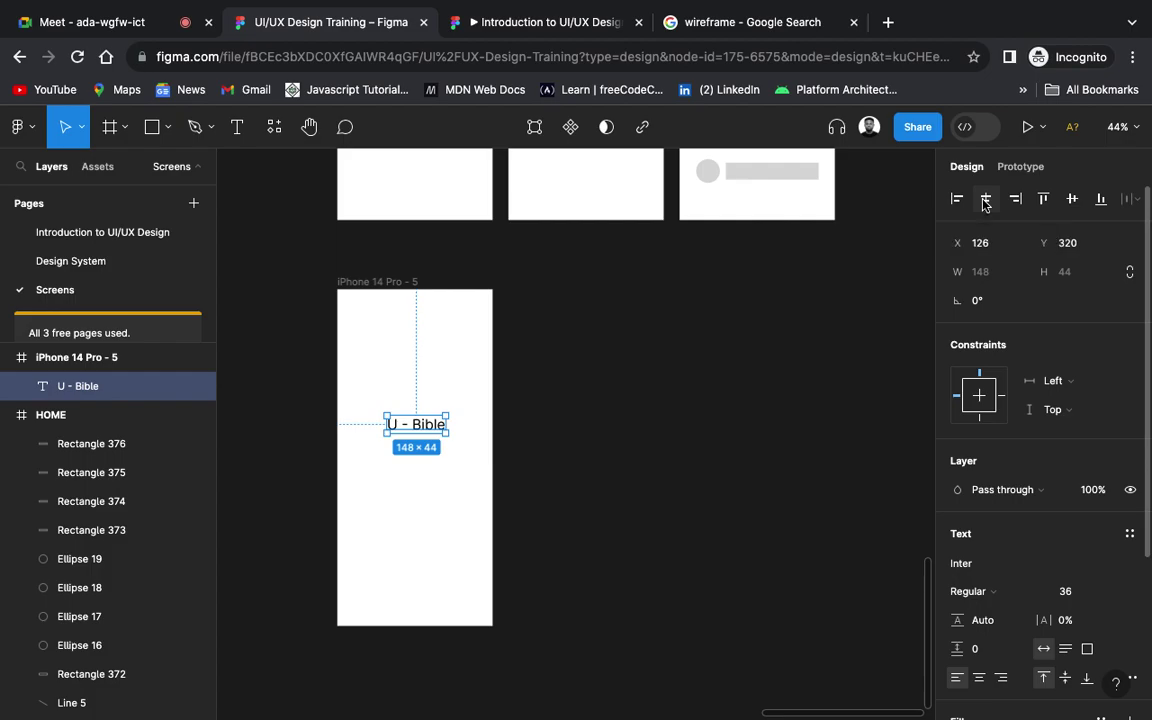
pyautogui.click(1073, 200)
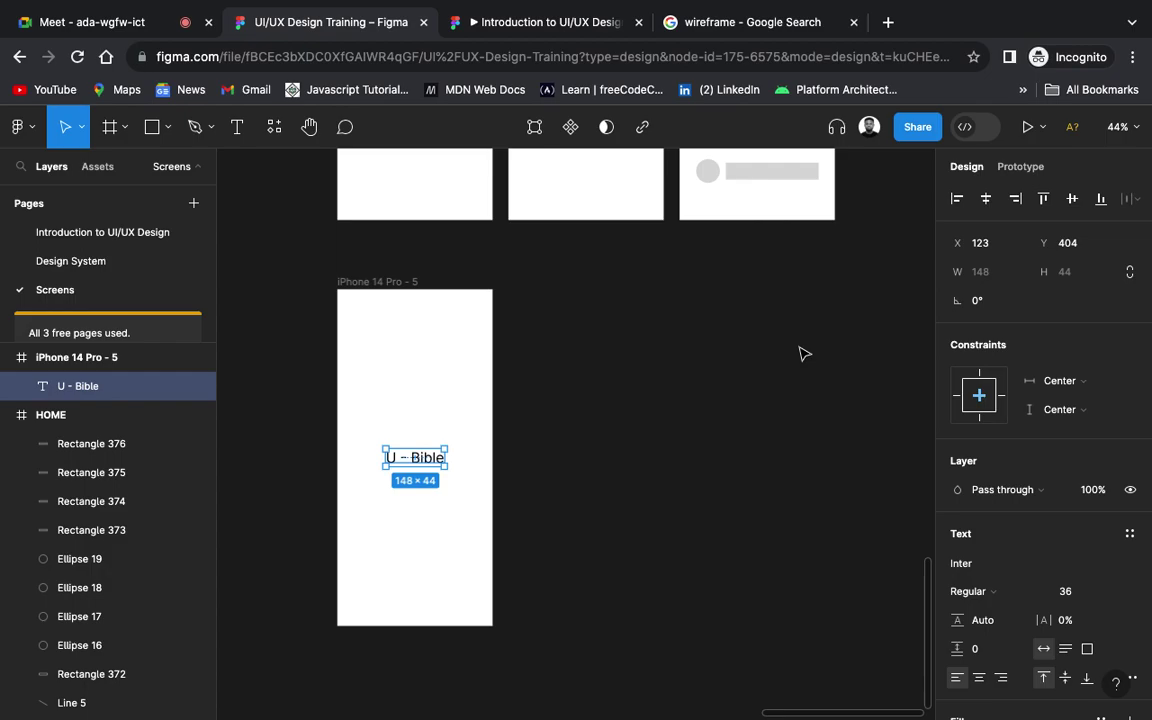
pyautogui.scroll(5, 472, 457)
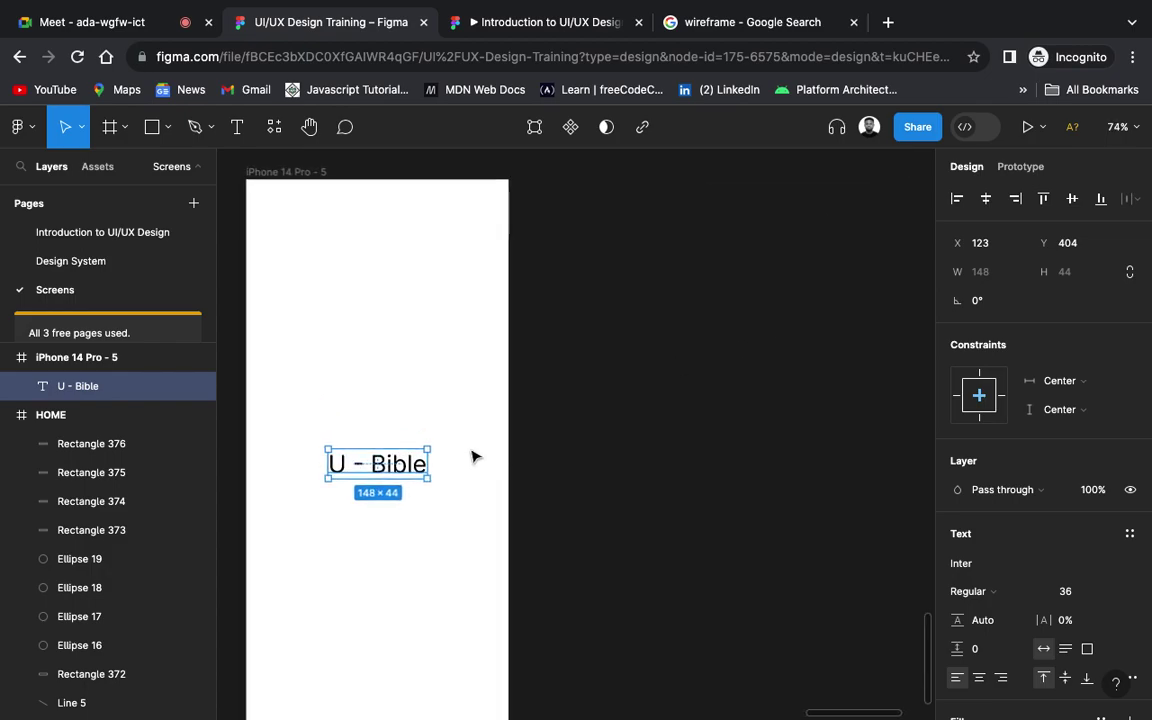
pyautogui.hscroll(-3, 472, 457)
pyautogui.scroll(-2, 470, 455)
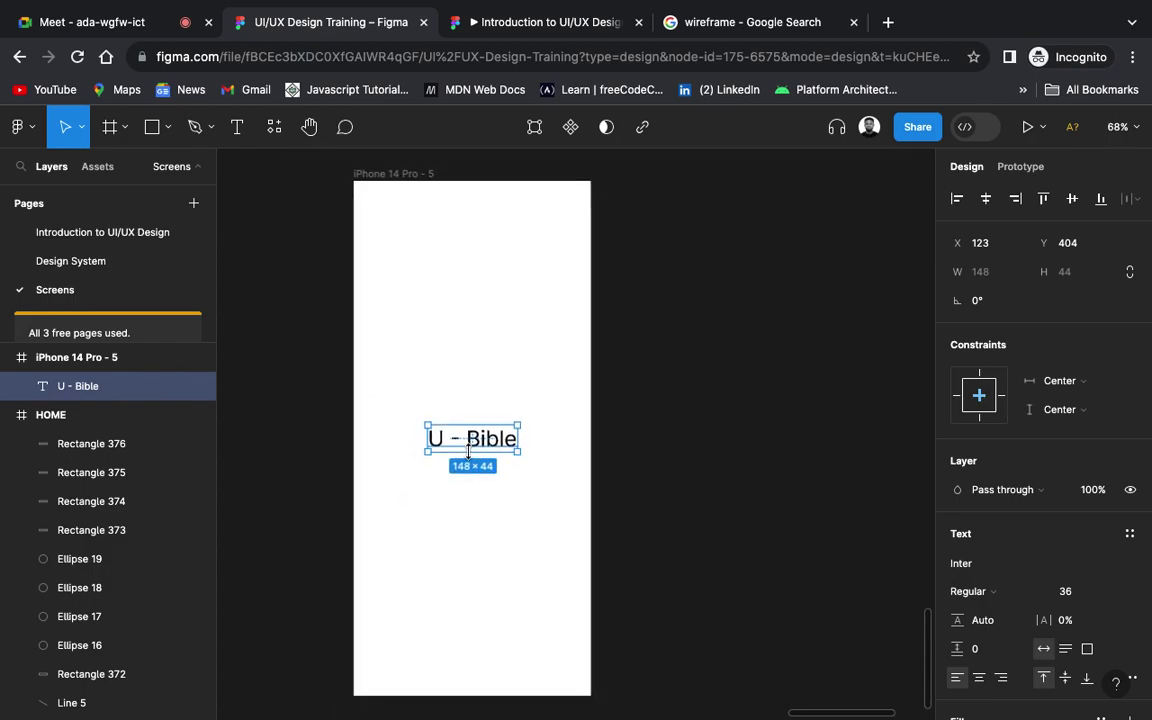
pyautogui.scroll(-1, 468, 452)
pyautogui.click(738, 429)
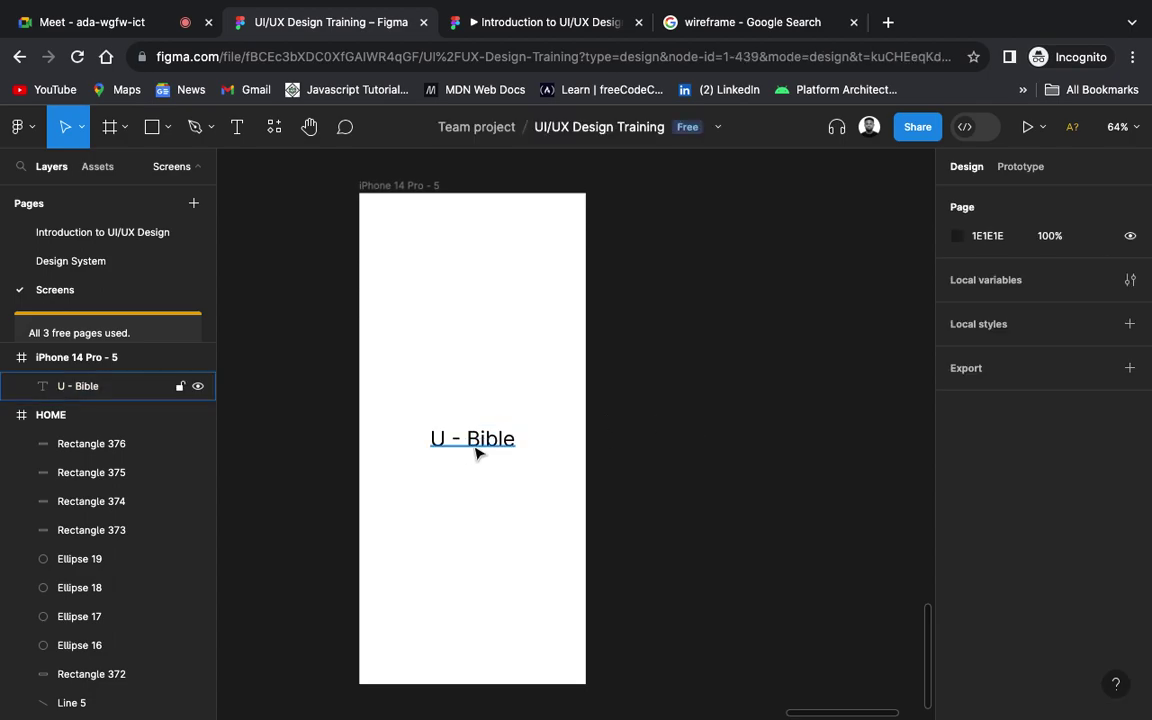
pyautogui.click(478, 453)
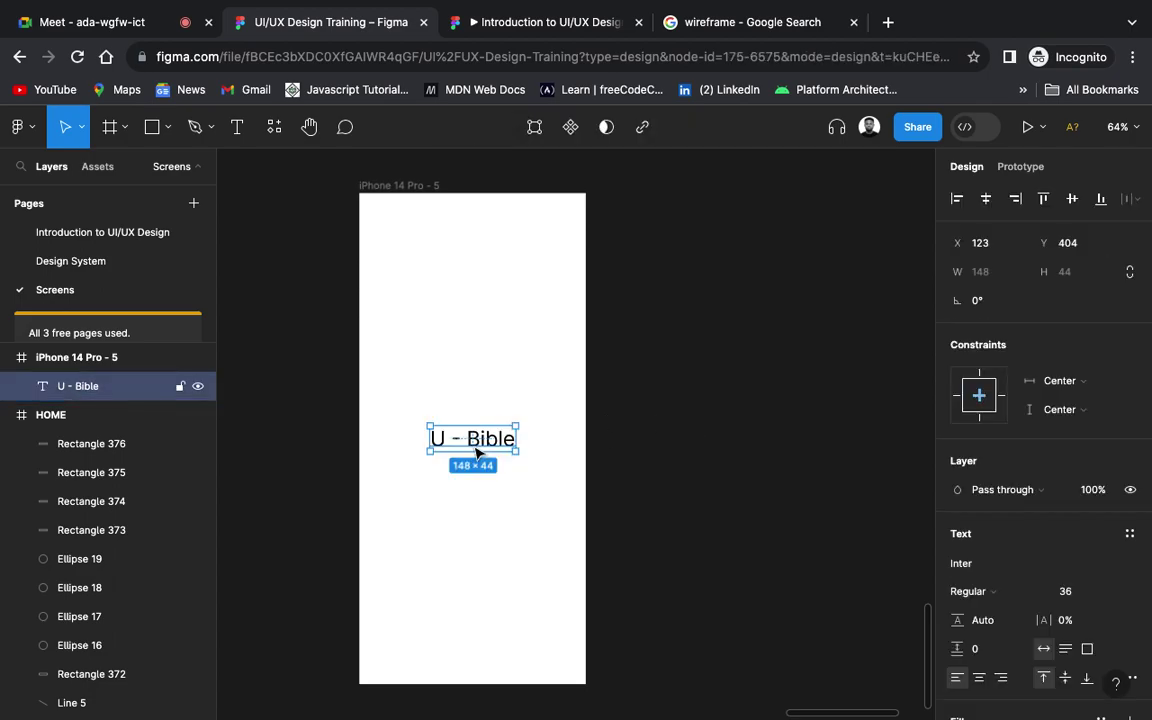
pyautogui.click(992, 564)
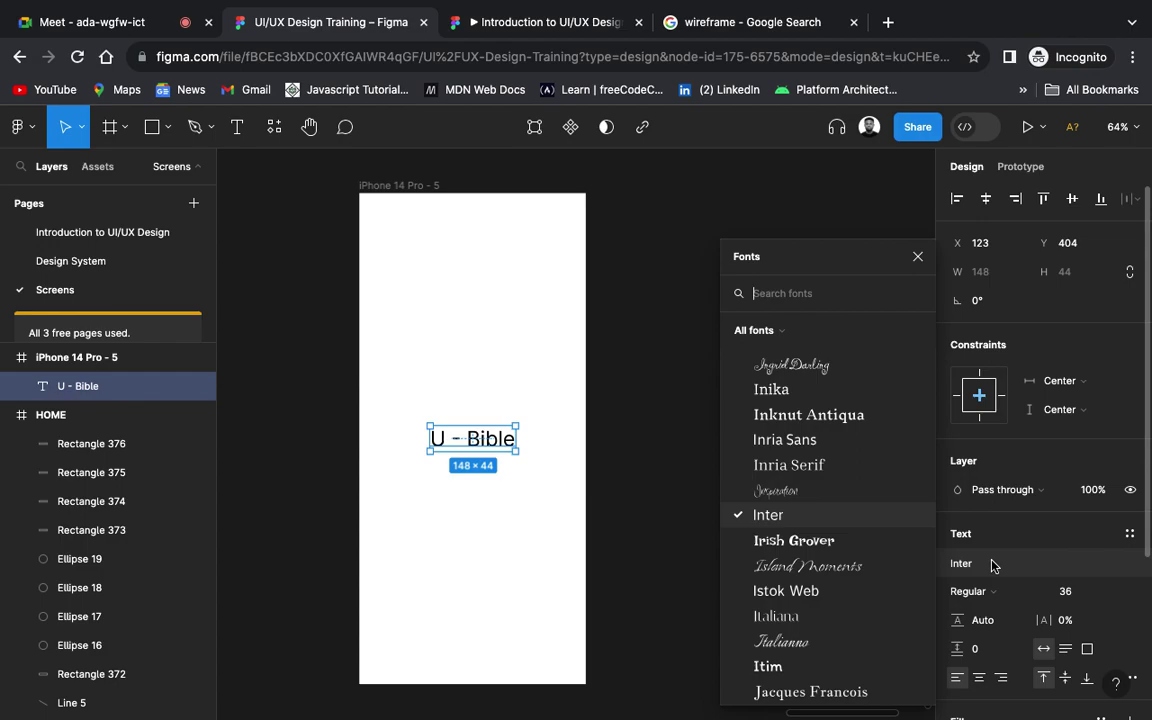
# Step: Change the U - Bible title font to Montserrat SemiBold
pyautogui.click(836, 545)
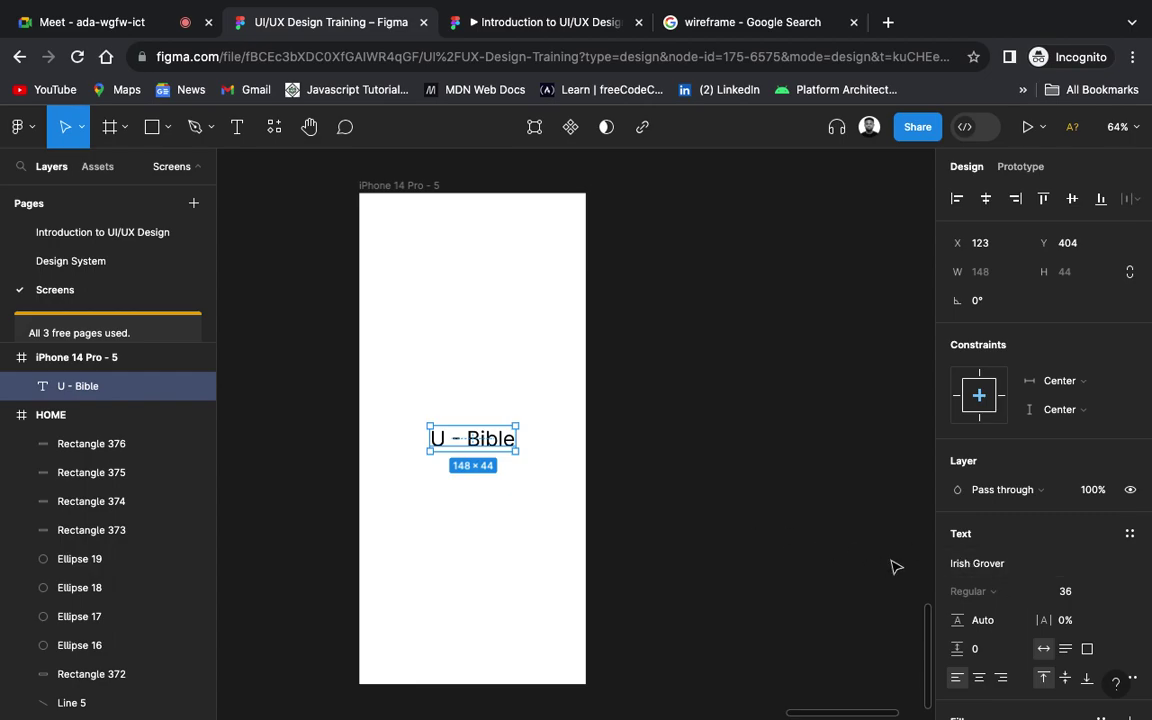
pyautogui.click(1041, 566)
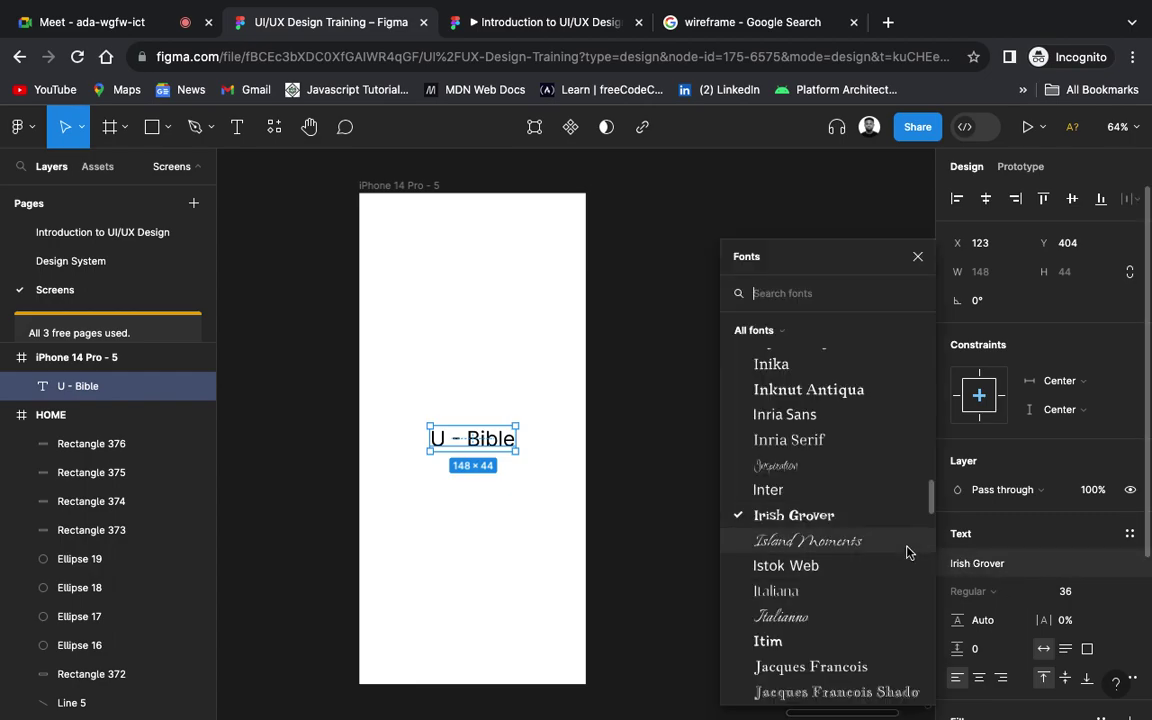
pyautogui.write('mont')
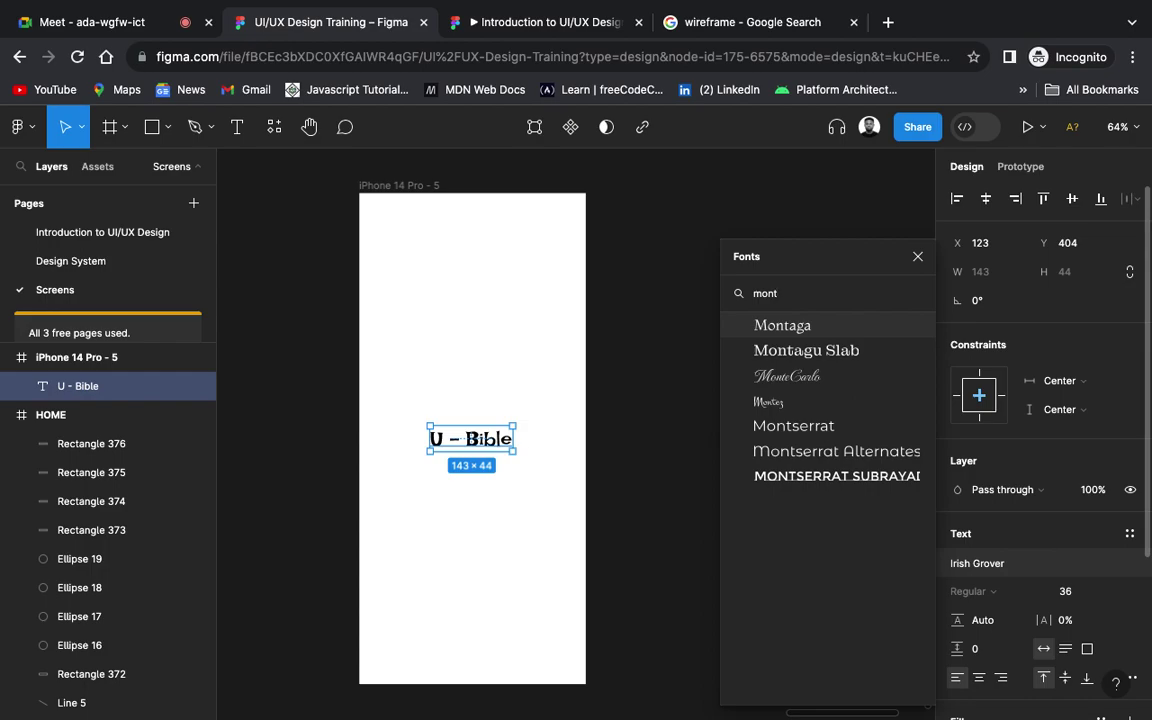
pyautogui.click(814, 432)
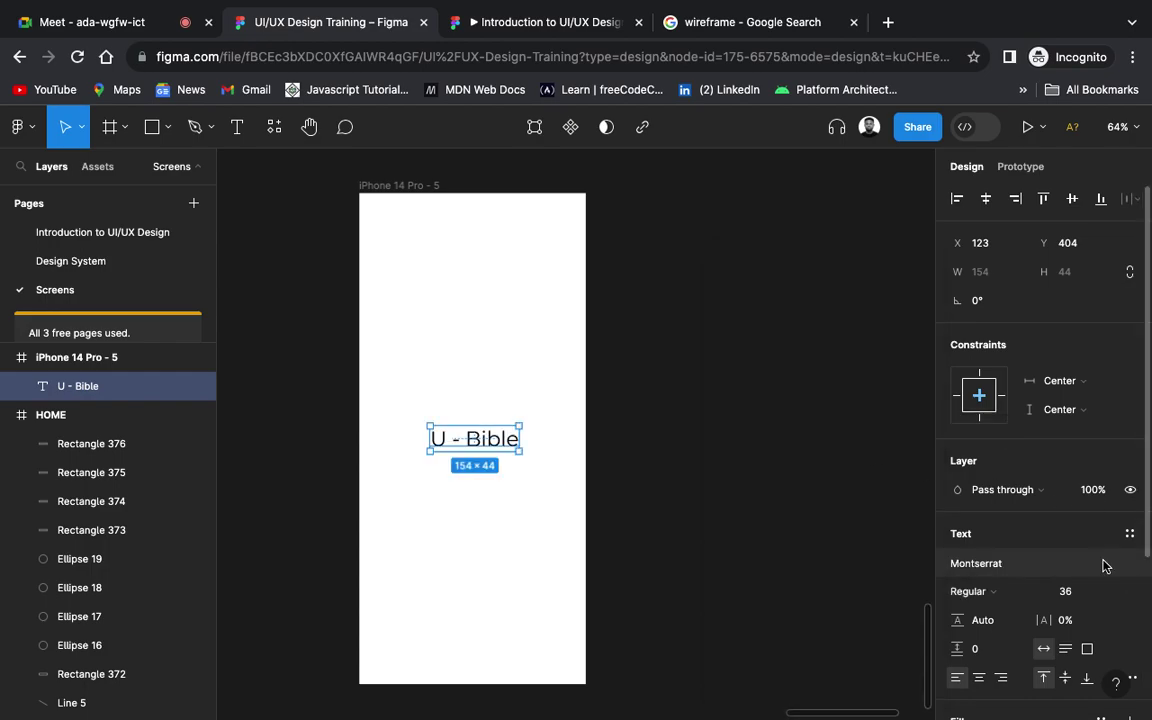
pyautogui.click(1025, 591)
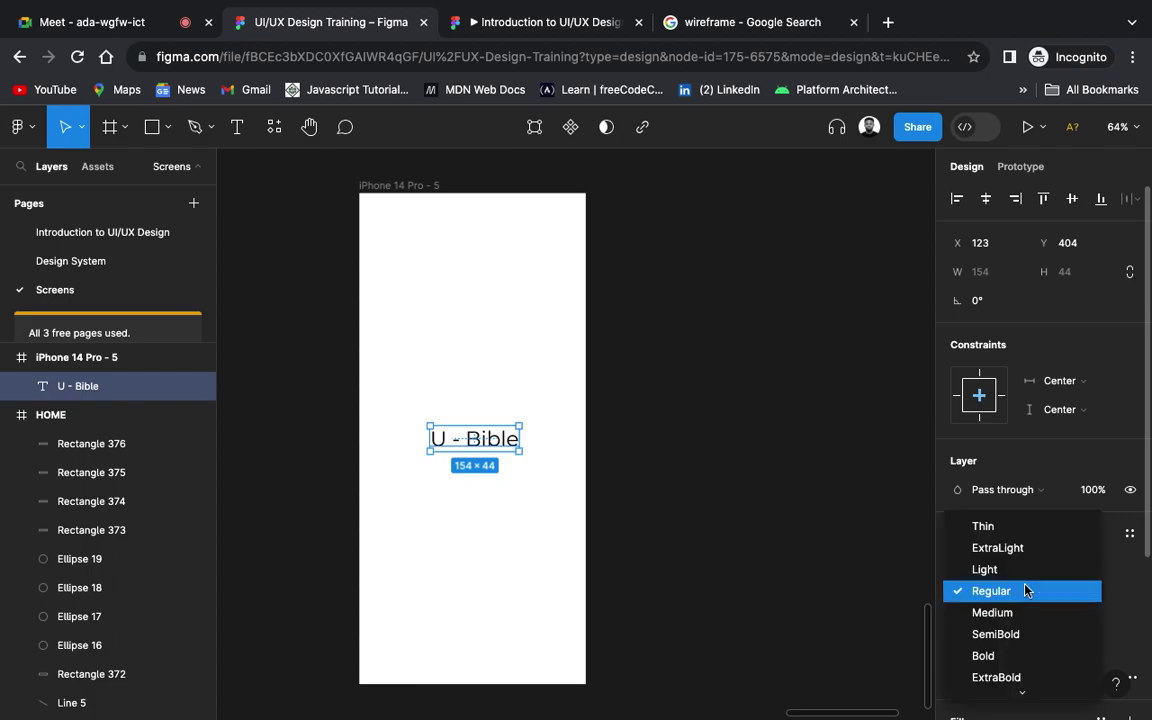
pyautogui.click(1005, 633)
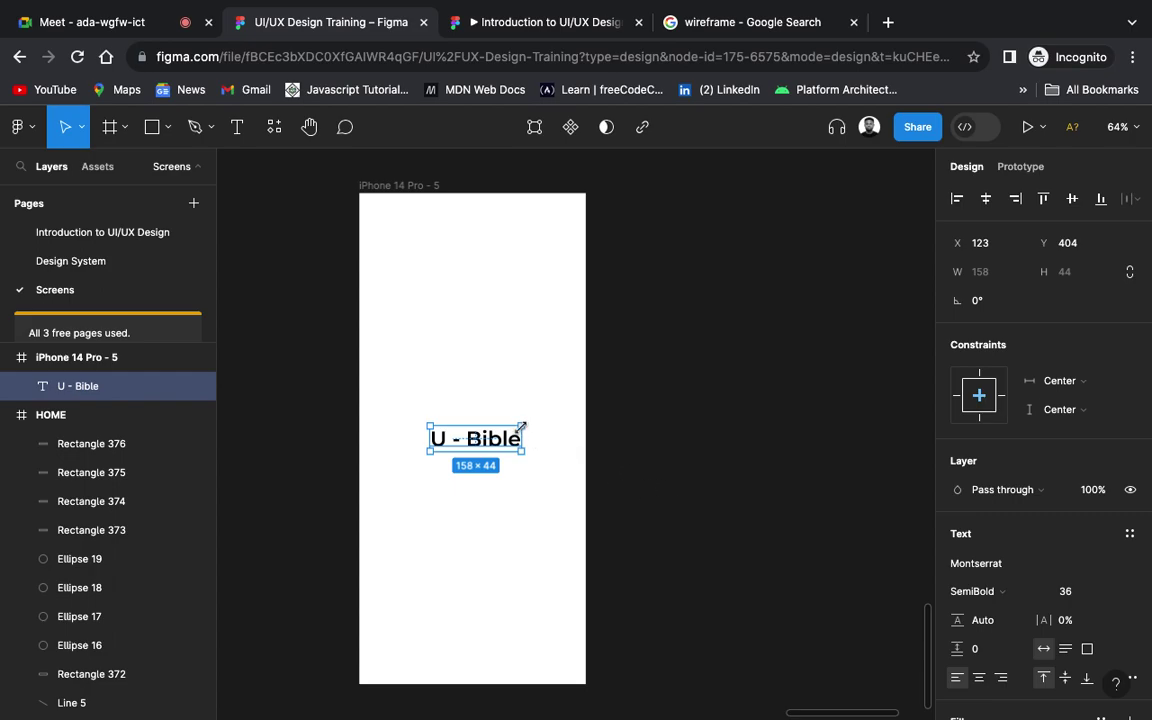
# Step: Set the title size to 32 and centre it horizontally and vertically in the frame
pyautogui.click(1110, 590)
pyautogui.click(1108, 569)
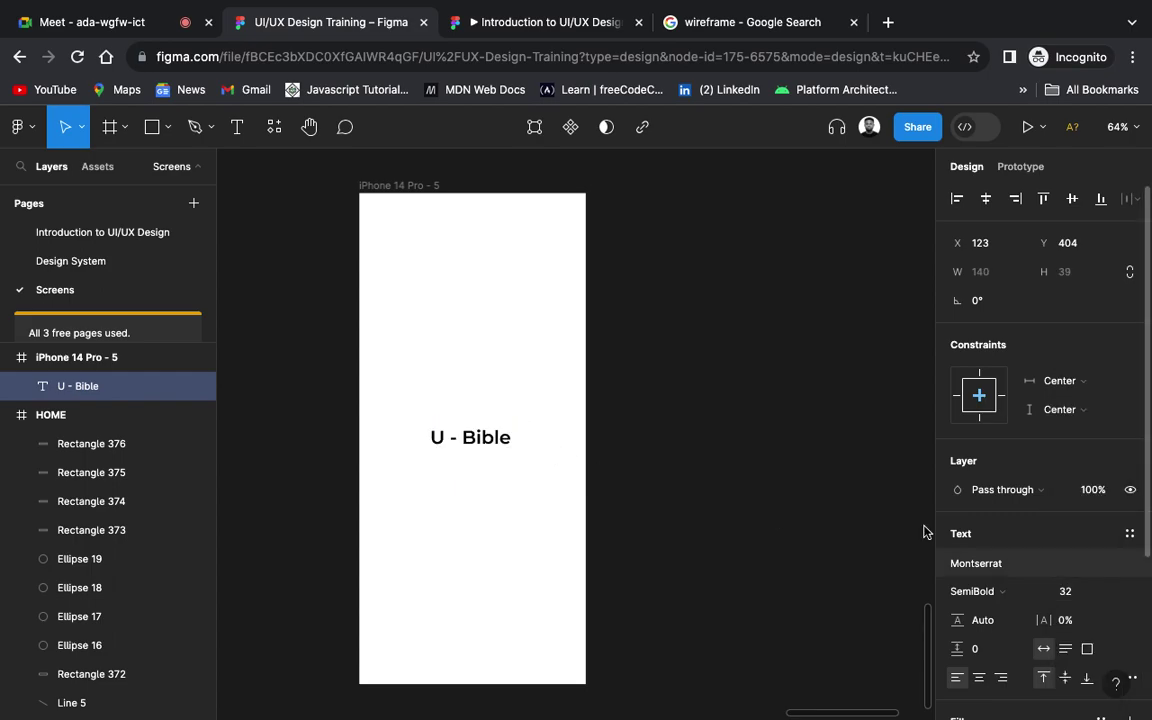
pyautogui.click(986, 198)
pyautogui.click(1071, 199)
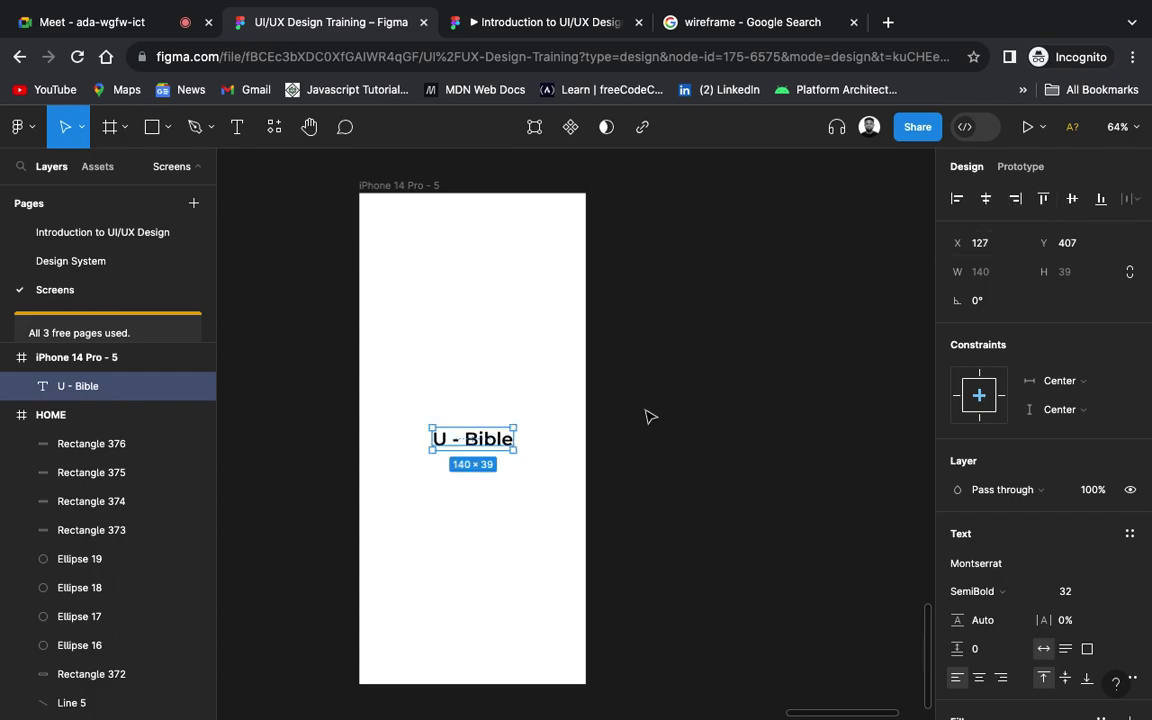
pyautogui.scroll(-5, 648, 420)
pyautogui.scroll(-1, 648, 420)
pyautogui.click(648, 420)
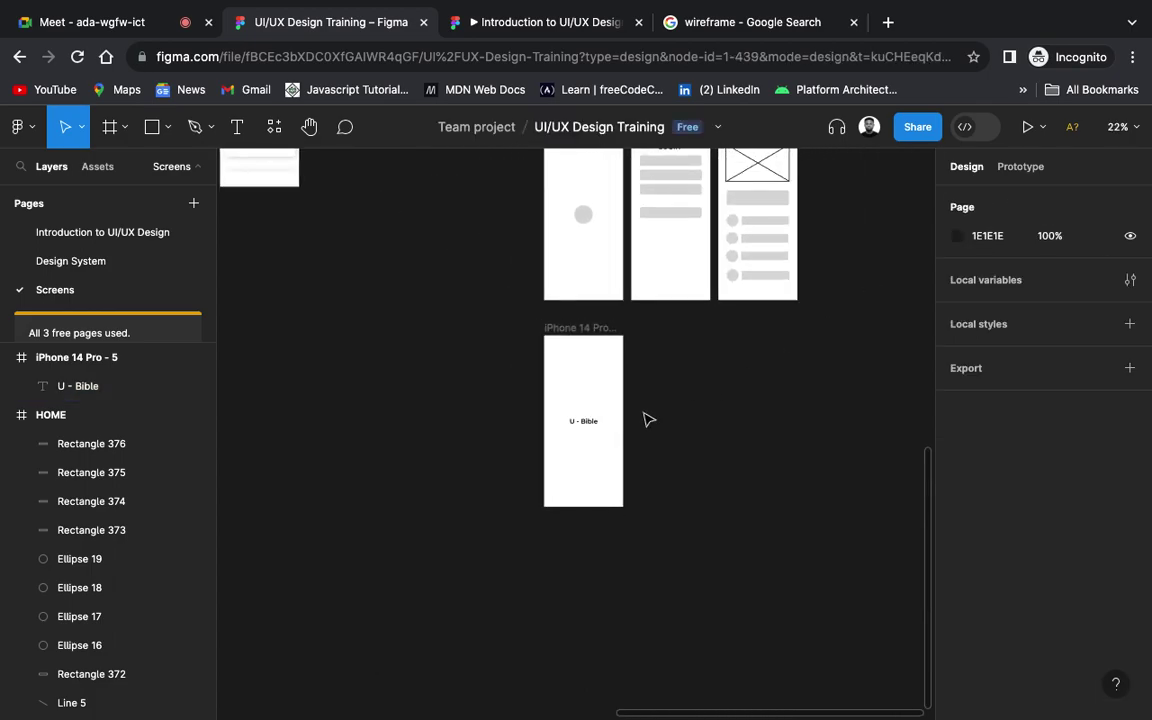
pyautogui.scroll(5, 648, 420)
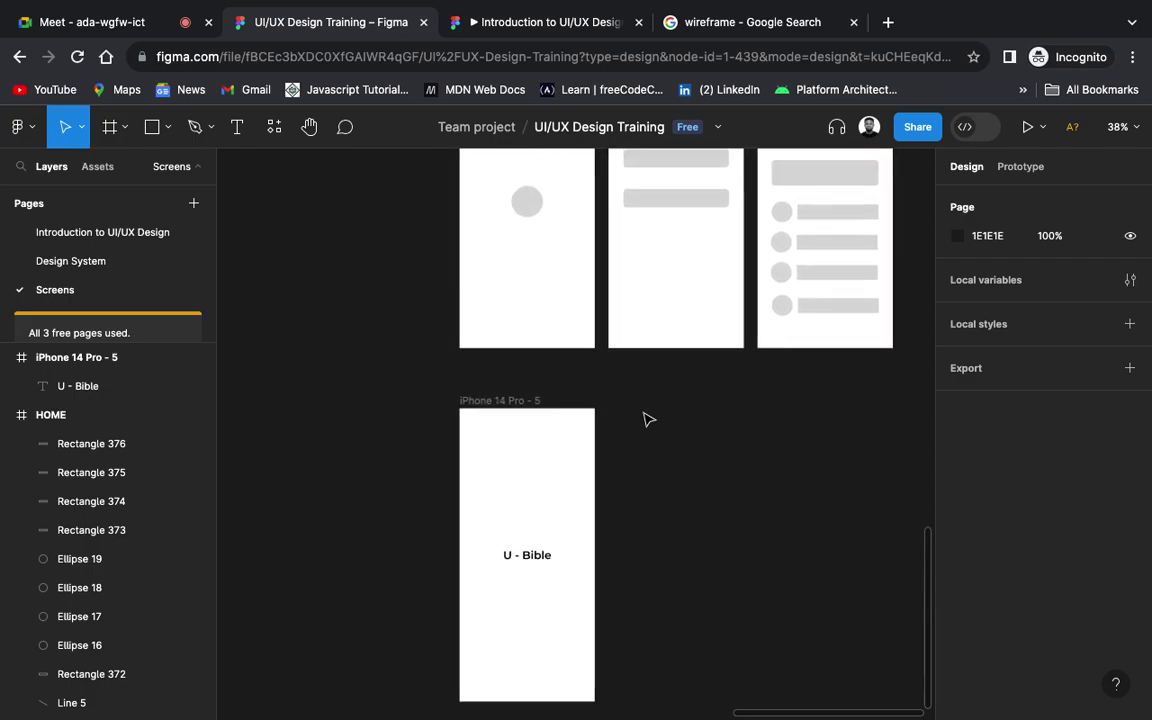
pyautogui.scroll(5, 648, 418)
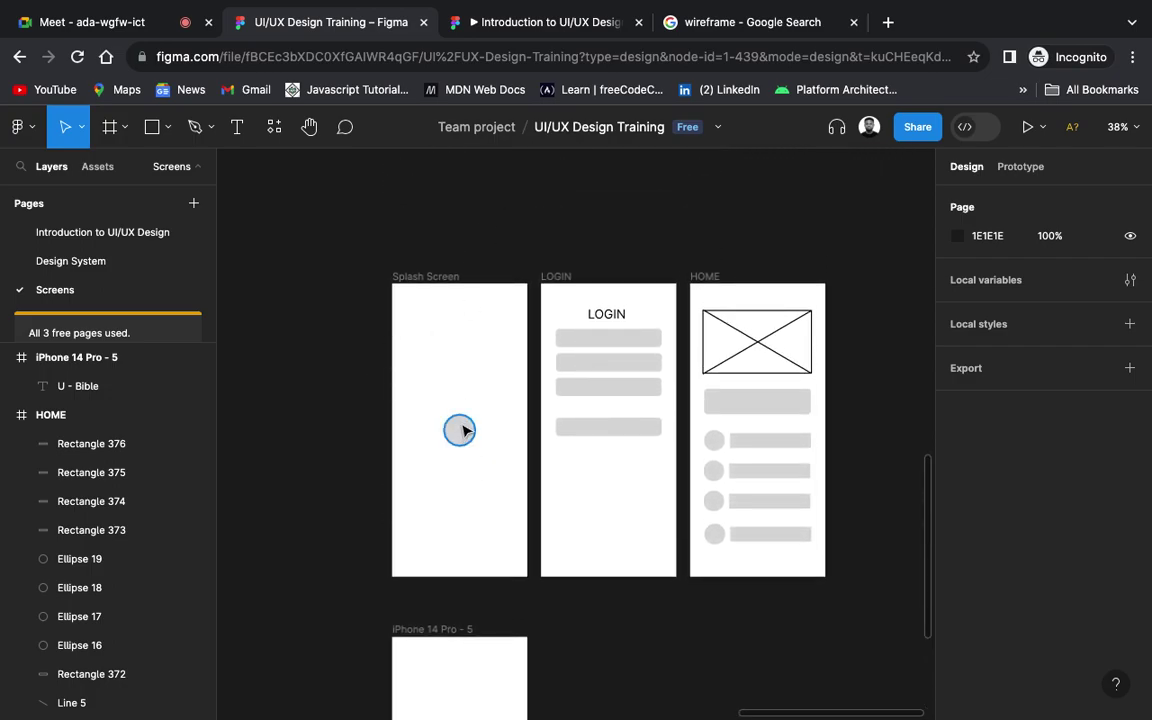
pyautogui.scroll(-7, 463, 430)
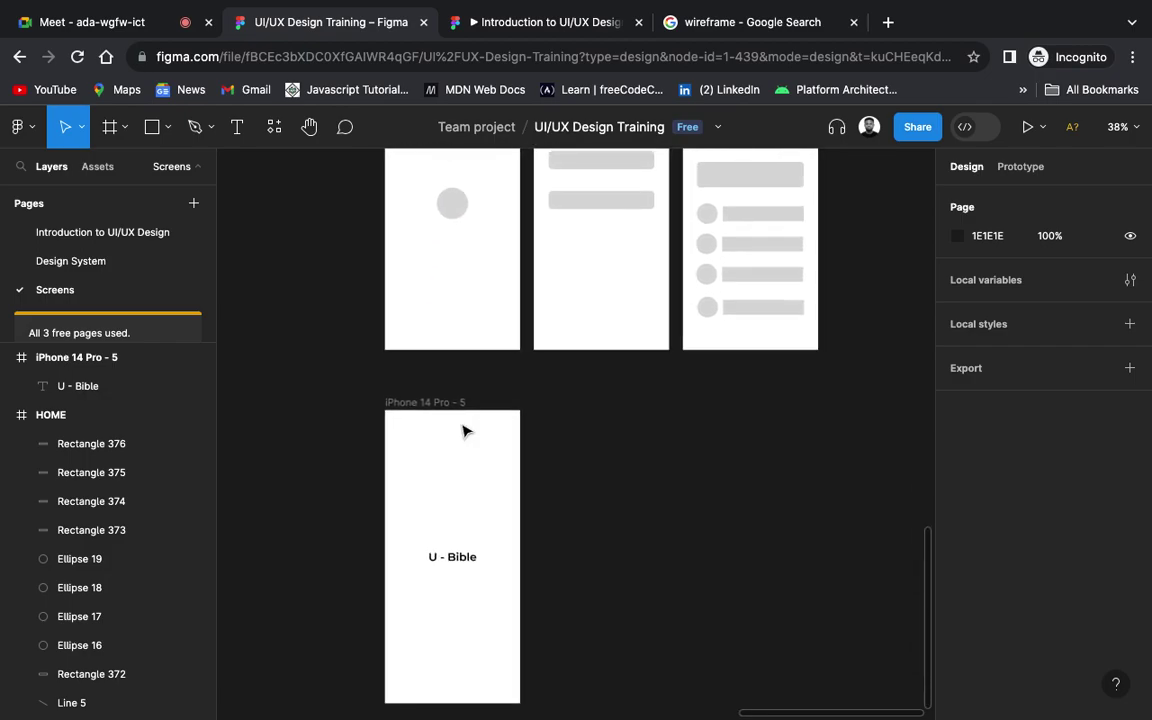
pyautogui.scroll(-3, 461, 594)
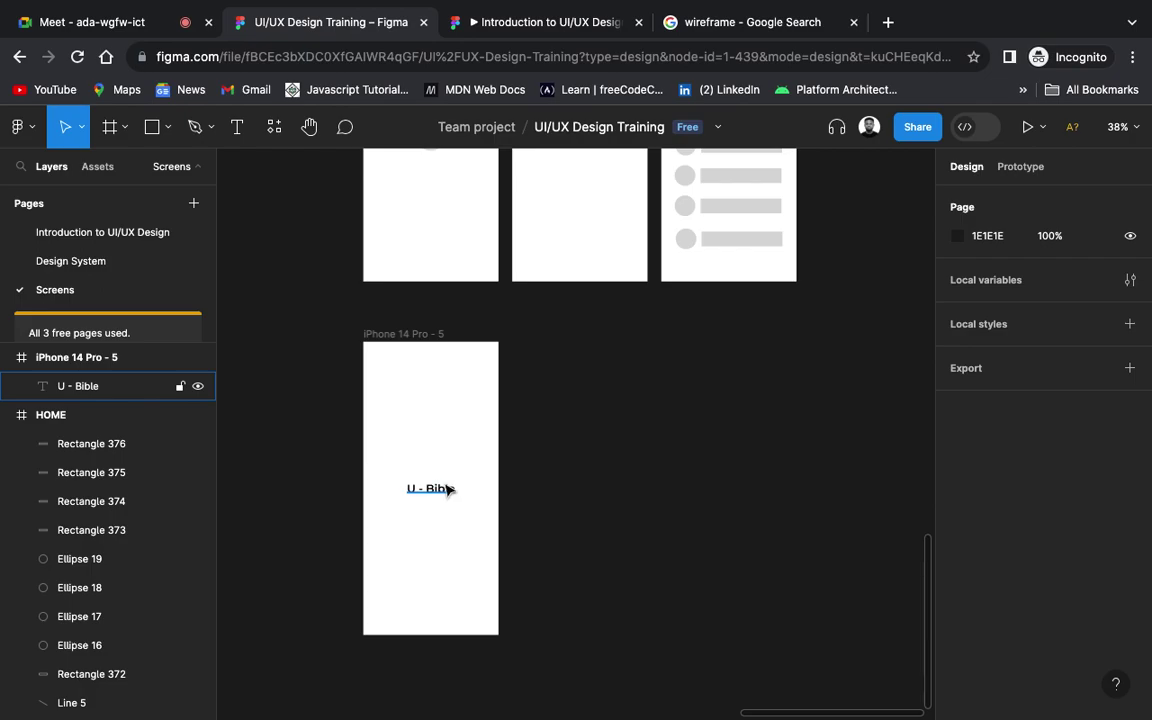
pyautogui.scroll(7, 447, 489)
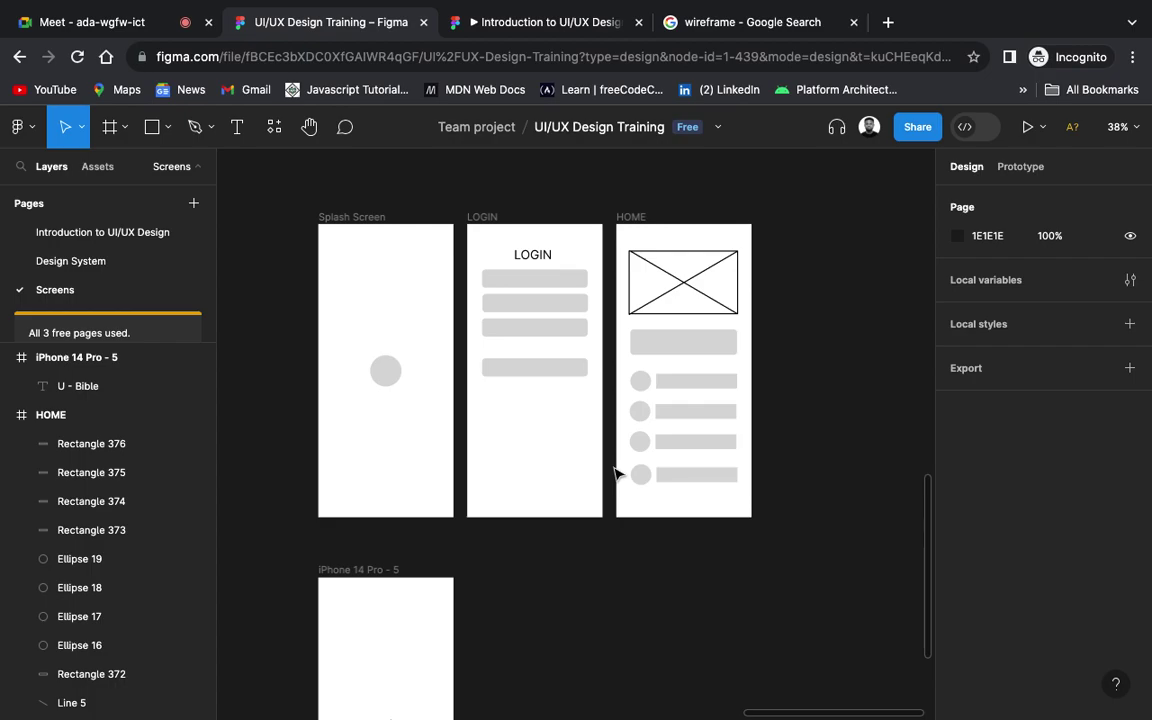
pyautogui.scroll(-5, 585, 540)
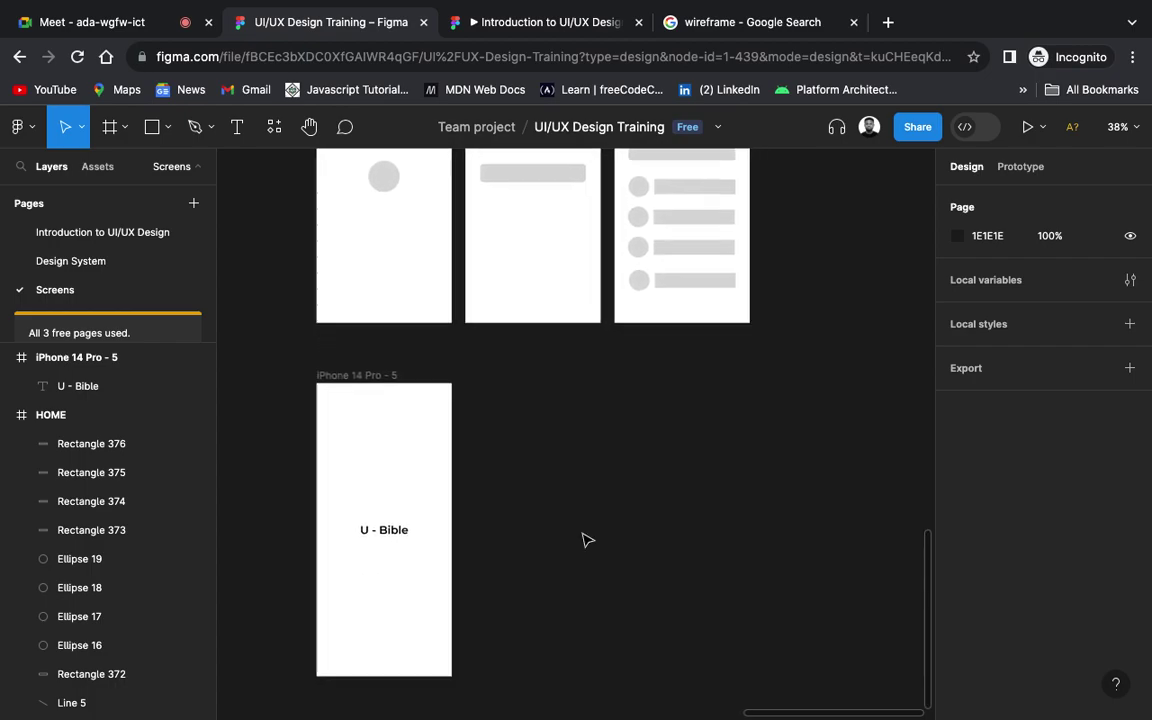
pyautogui.hscroll(-3, 586, 540)
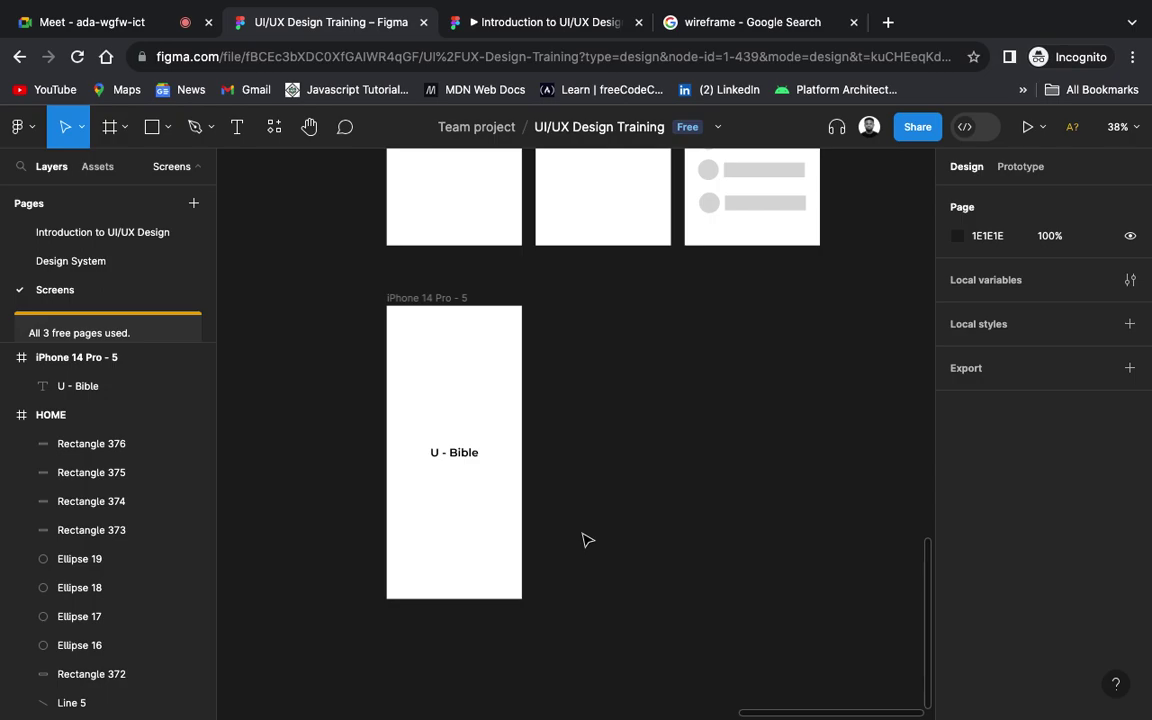
pyautogui.click(446, 316)
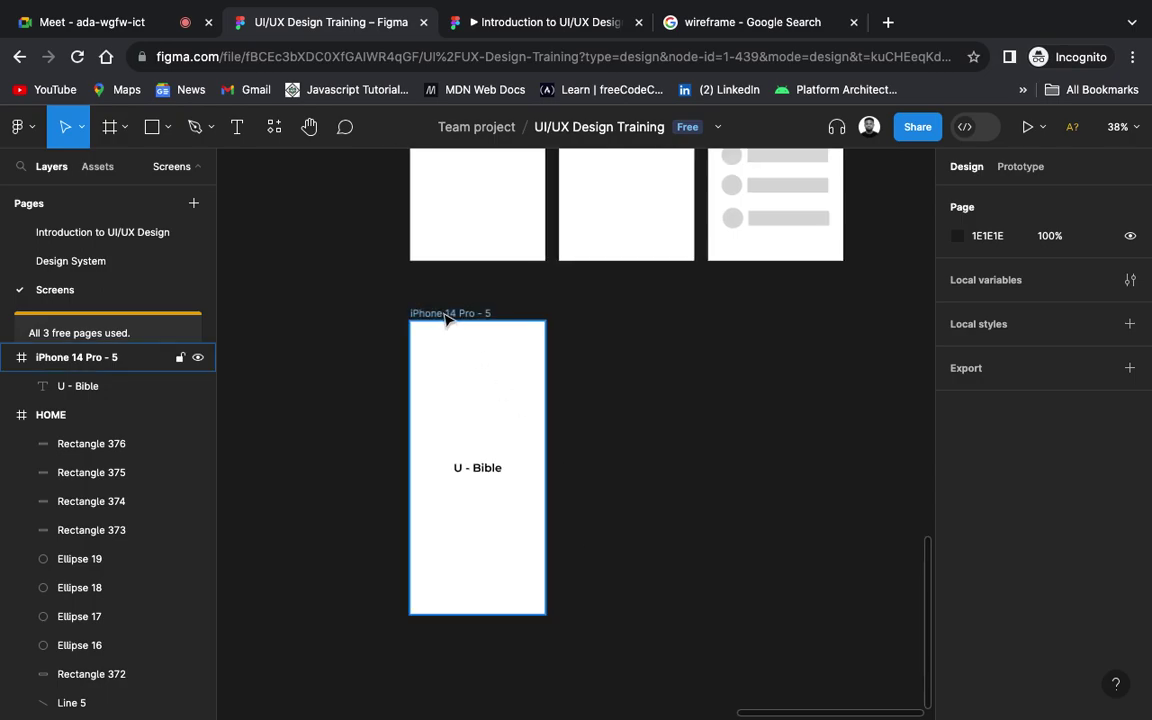
pyautogui.click(446, 316)
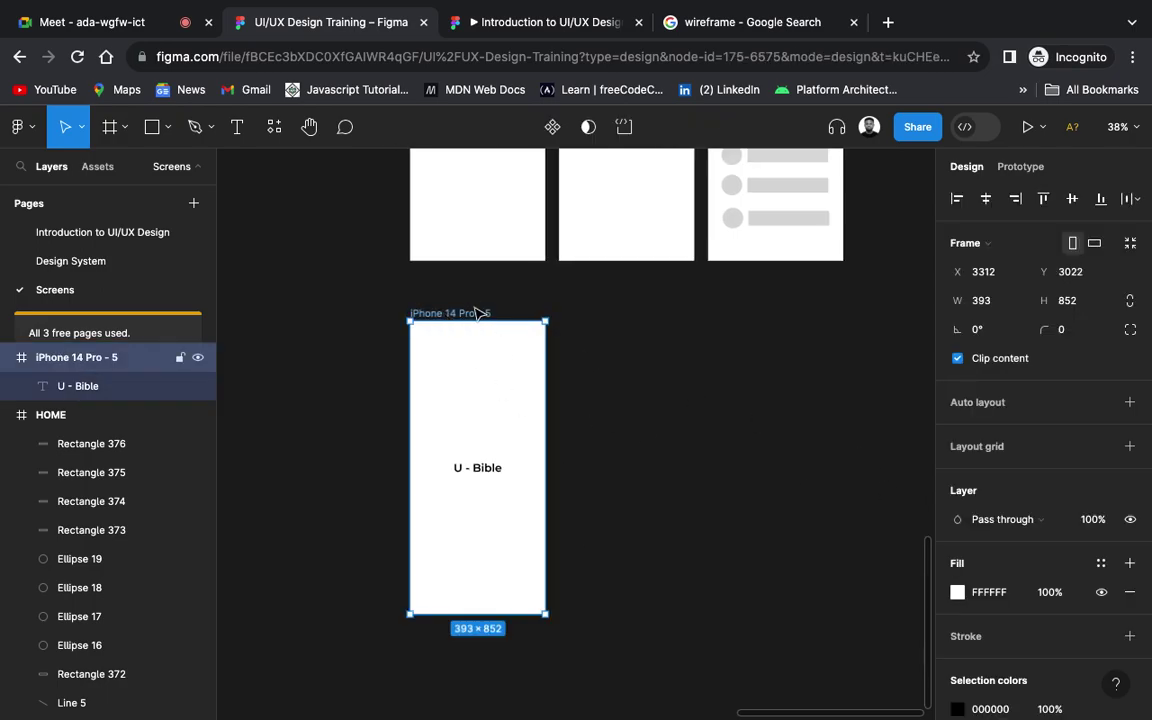
# Step: Fill the iPhone 14 Pro - 5 frame with the yellow FBC633 document colour
pyautogui.scroll(-3, 1028, 609)
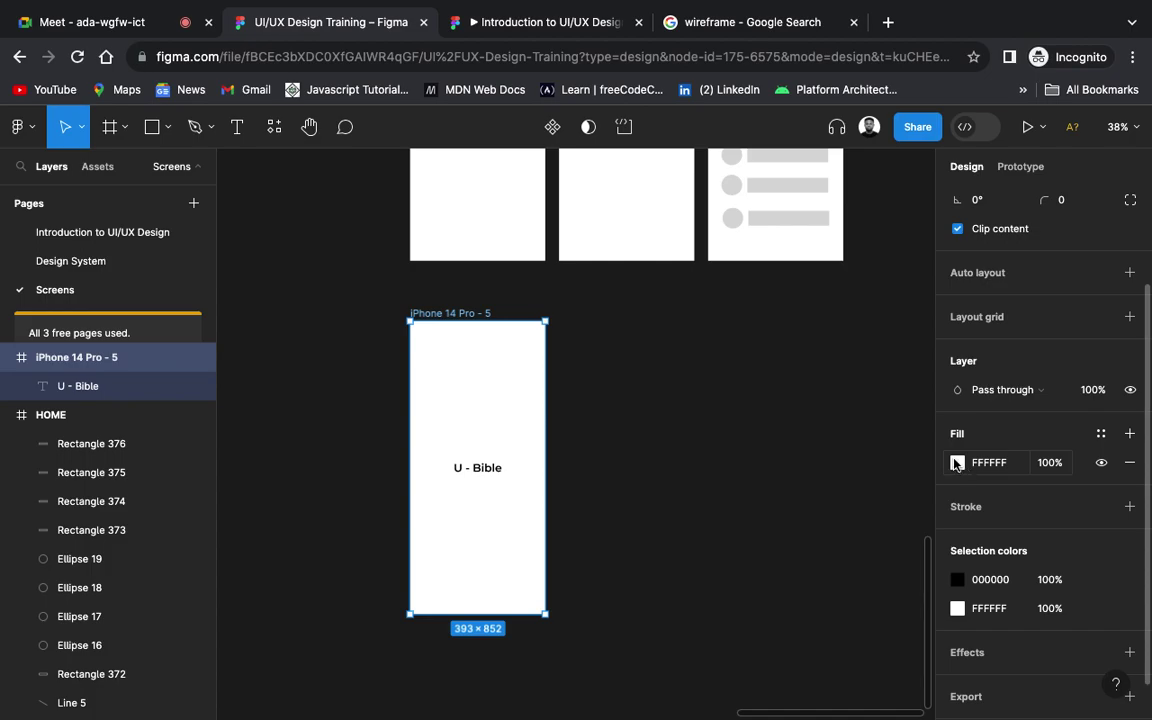
pyautogui.click(957, 463)
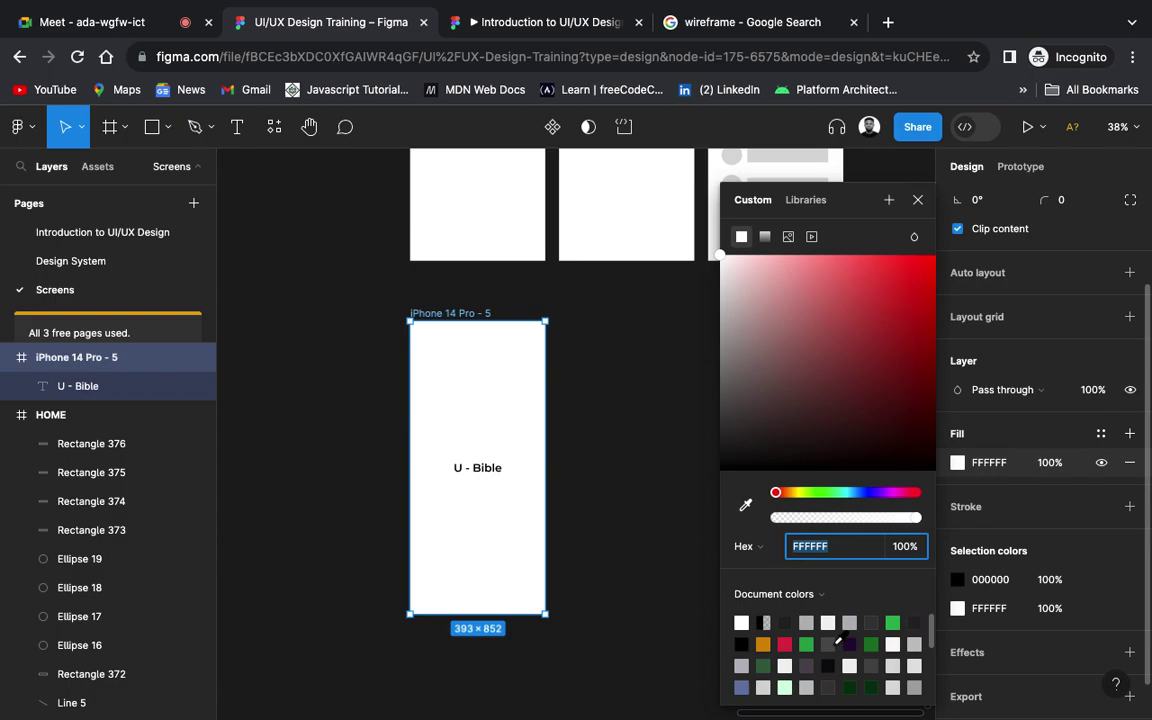
pyautogui.scroll(-2, 840, 638)
pyautogui.scroll(-3, 840, 638)
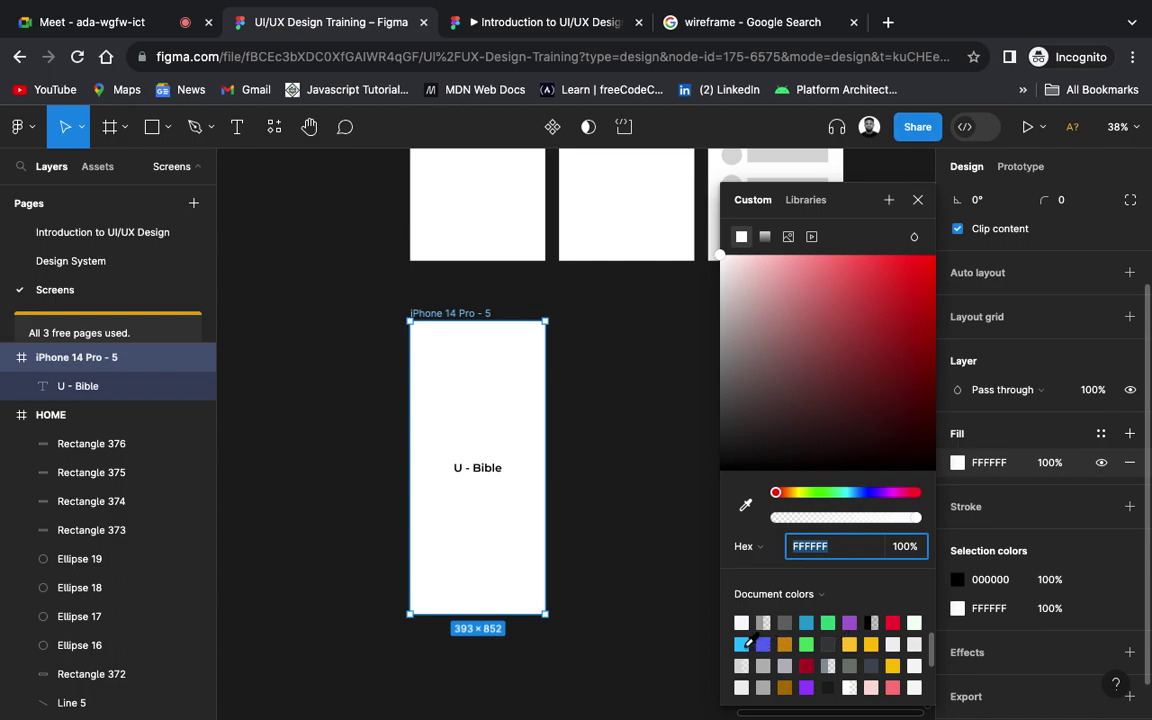
pyautogui.click(742, 644)
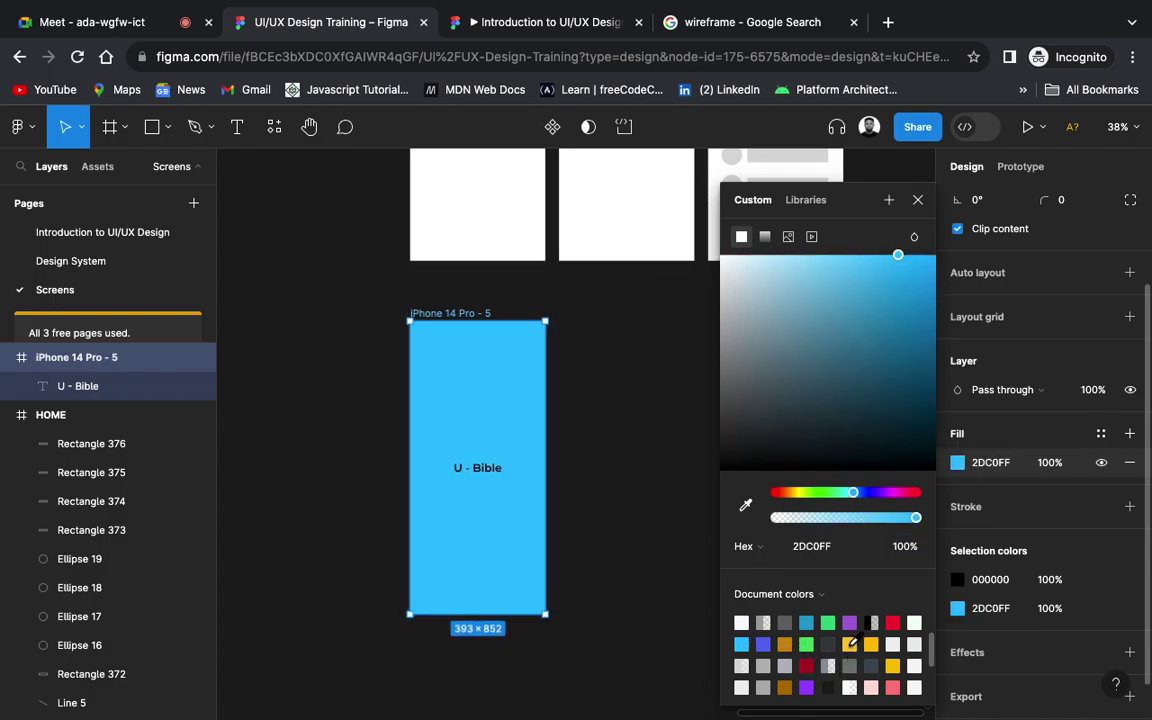
pyautogui.click(850, 644)
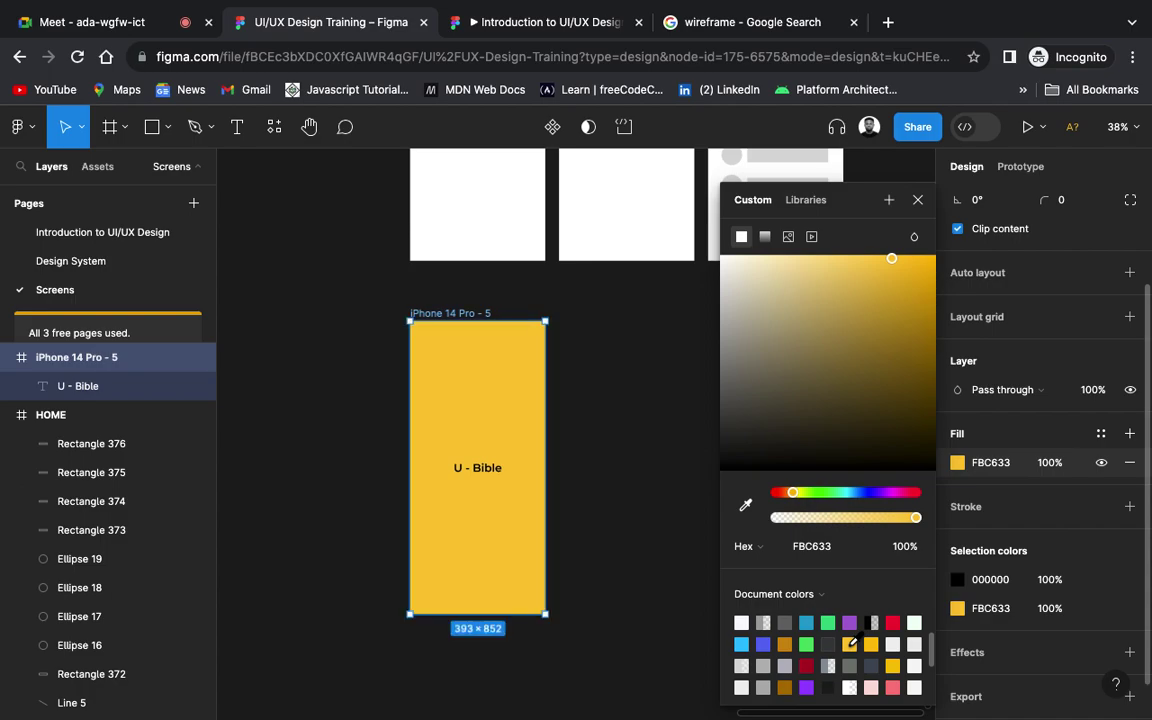
pyautogui.click(655, 524)
pyautogui.scroll(2, 655, 525)
pyautogui.scroll(-5, 655, 527)
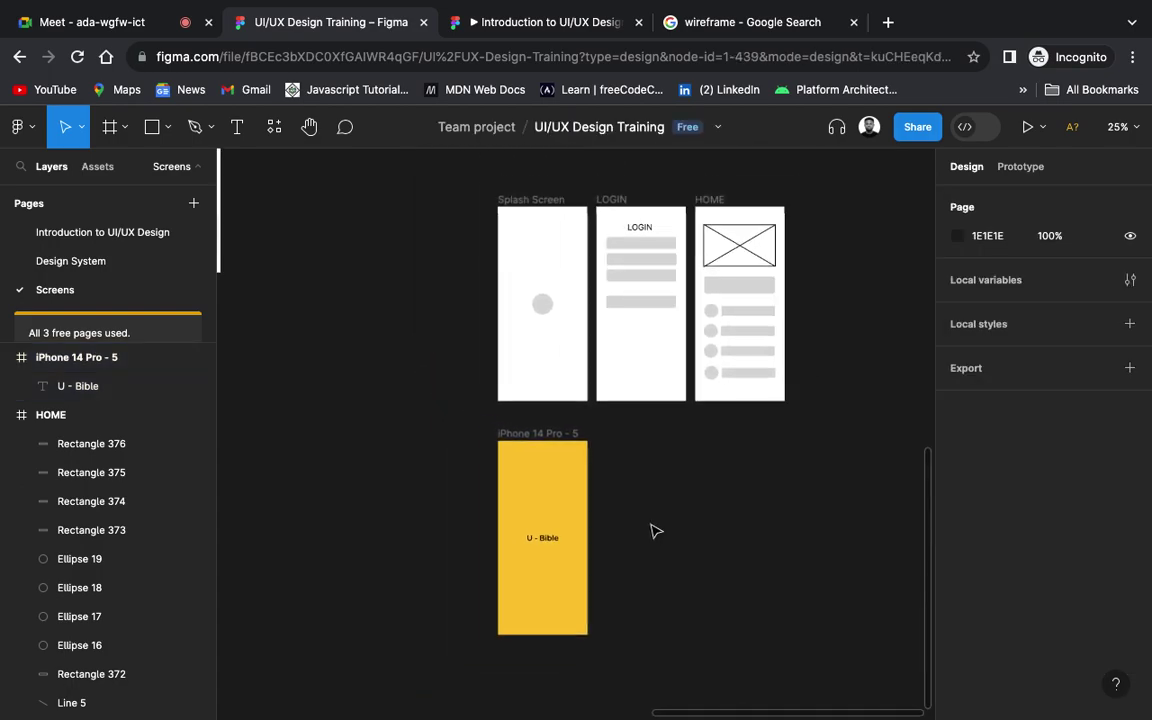
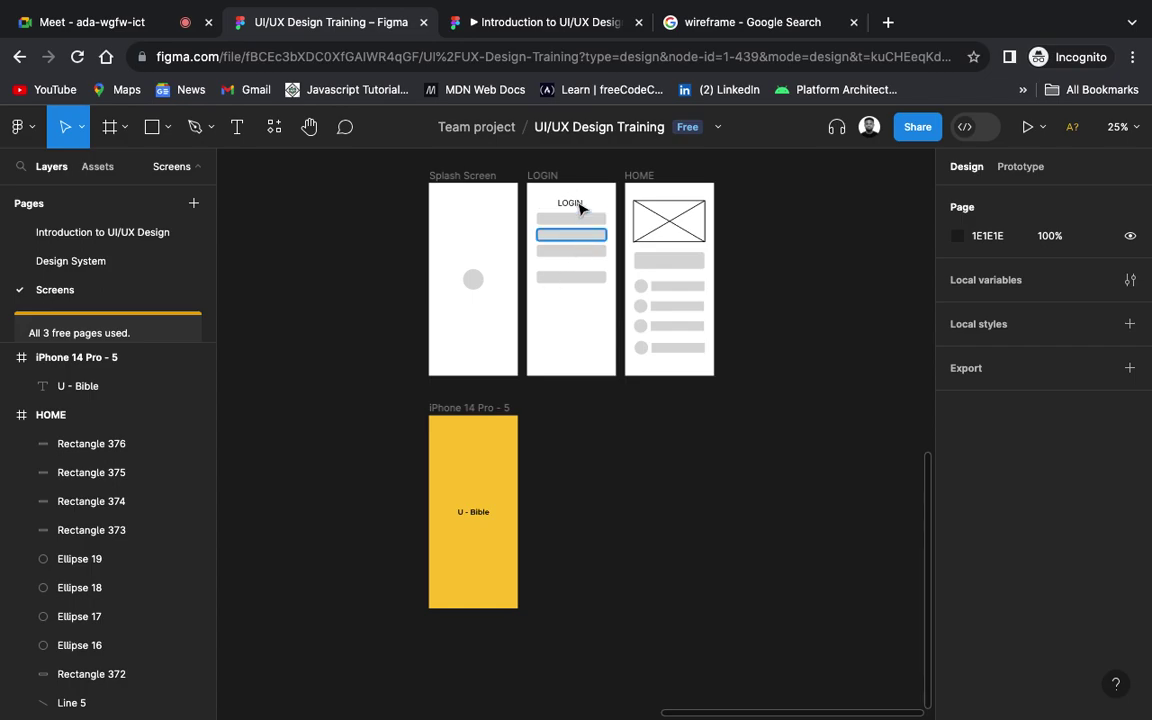
# Step: Duplicate the yellow iPhone 14 Pro - 5 frame and delete the U - Bible text from the copy
pyautogui.click(483, 410)
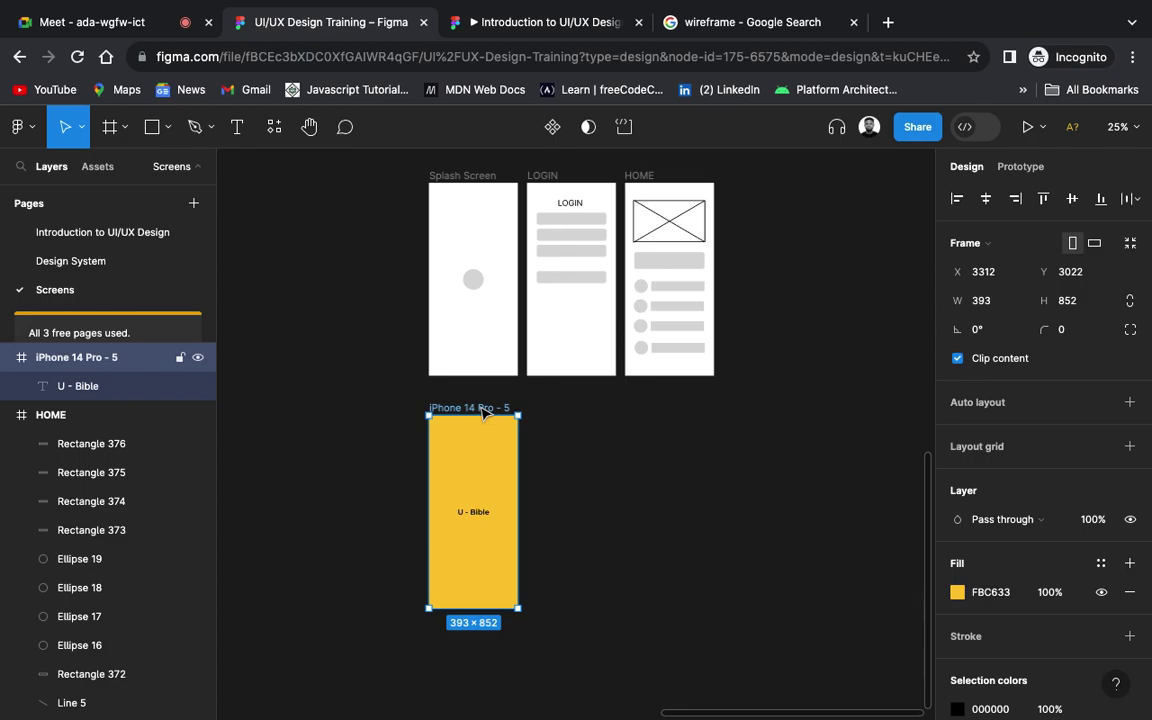
pyautogui.hotkey('ctrl', 'd')
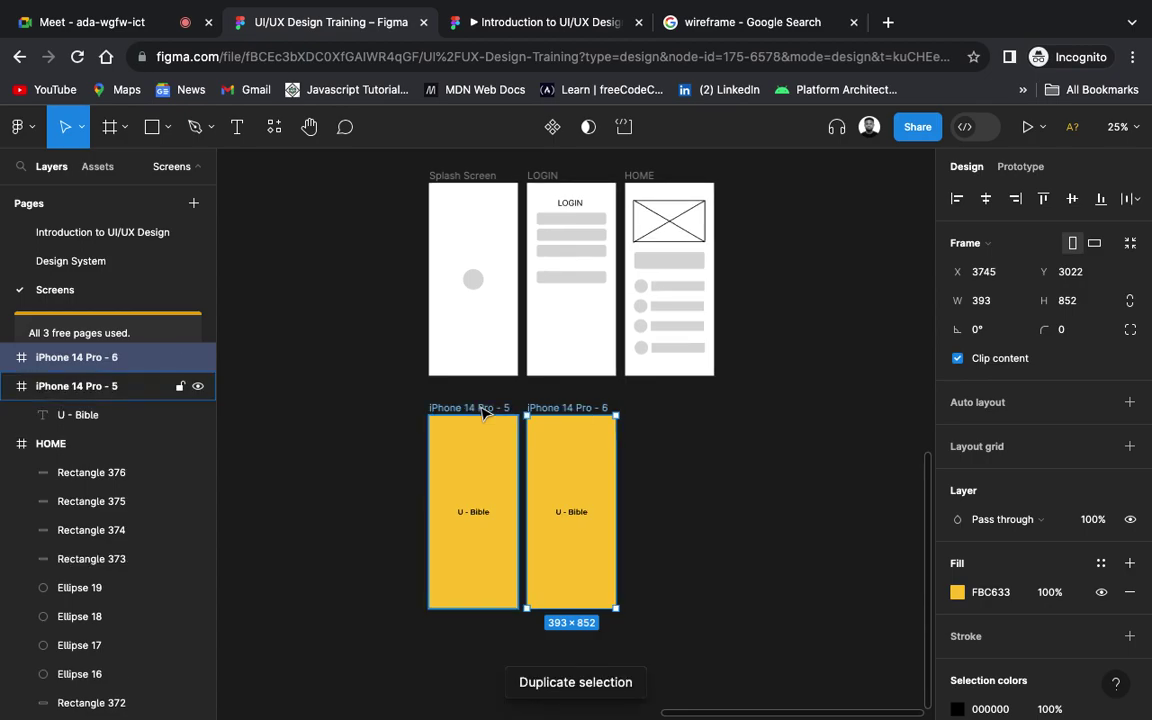
pyautogui.click(681, 535)
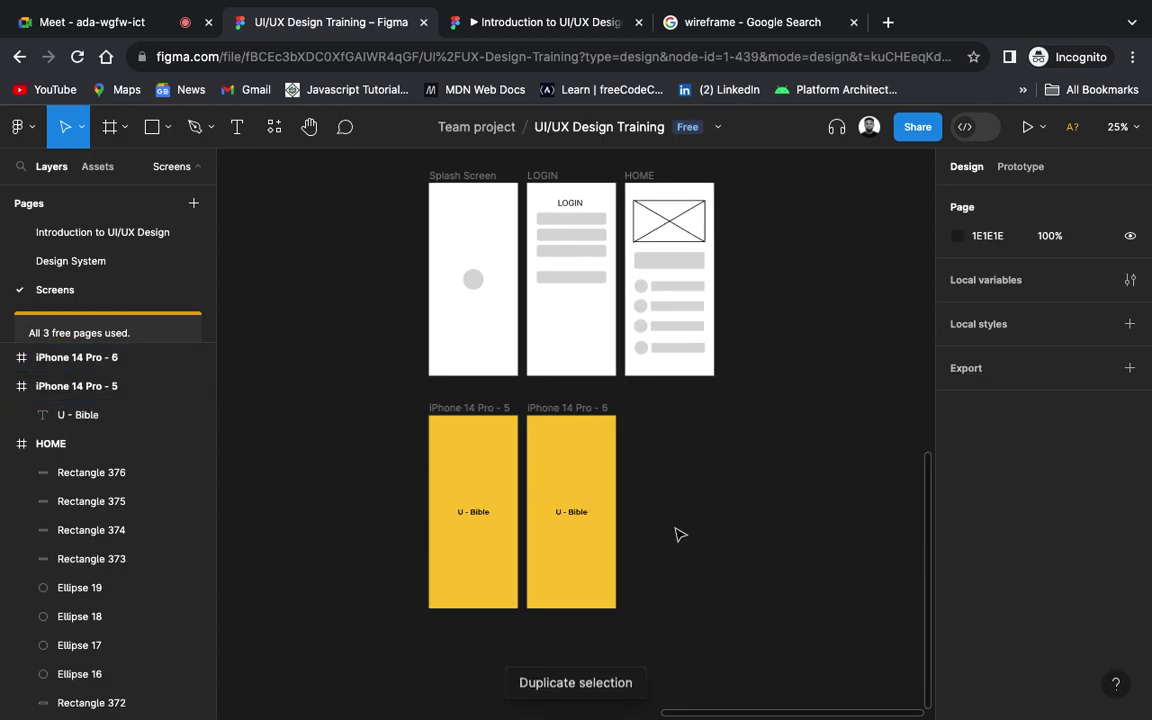
pyautogui.click(578, 516)
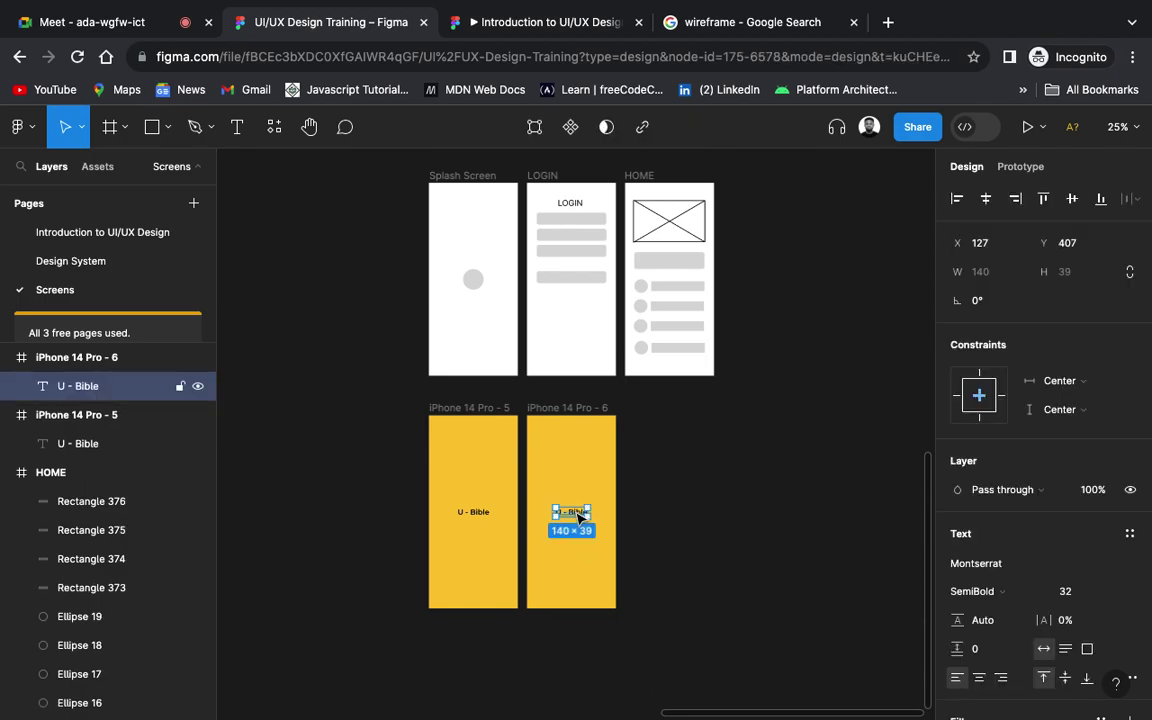
pyautogui.press('Delete')
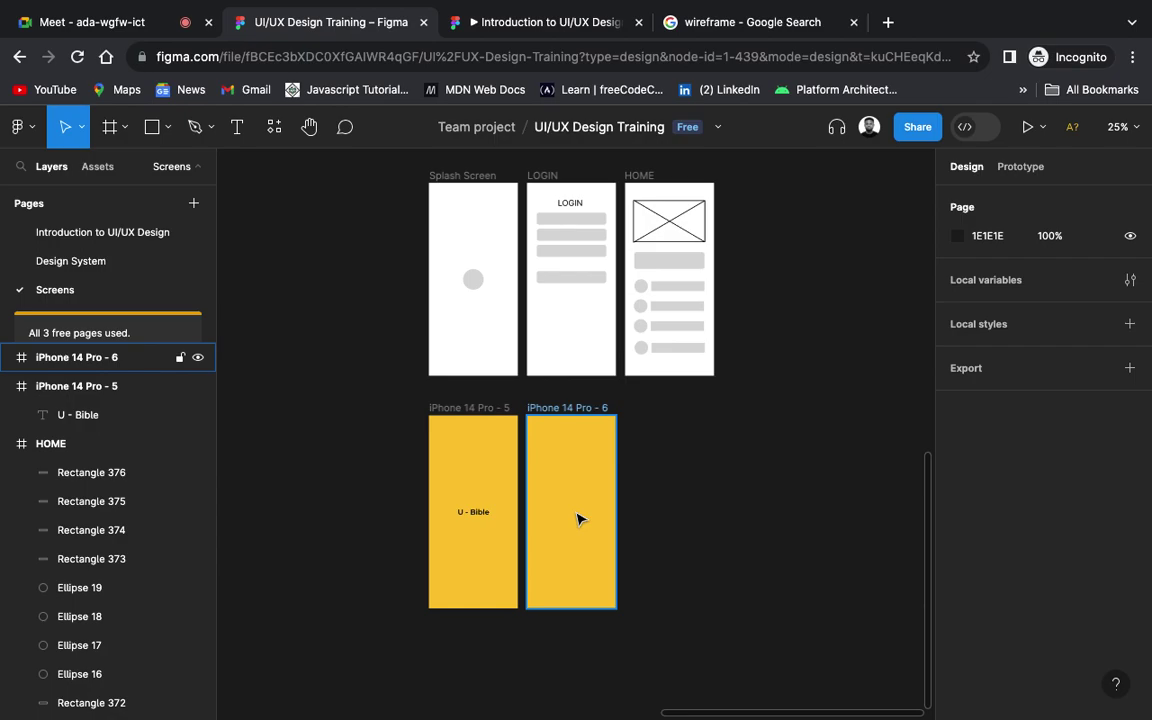
# Step: Change the iPhone 14 Pro - 6 frame's fill from yellow to white FFFFFF
pyautogui.click(535, 408)
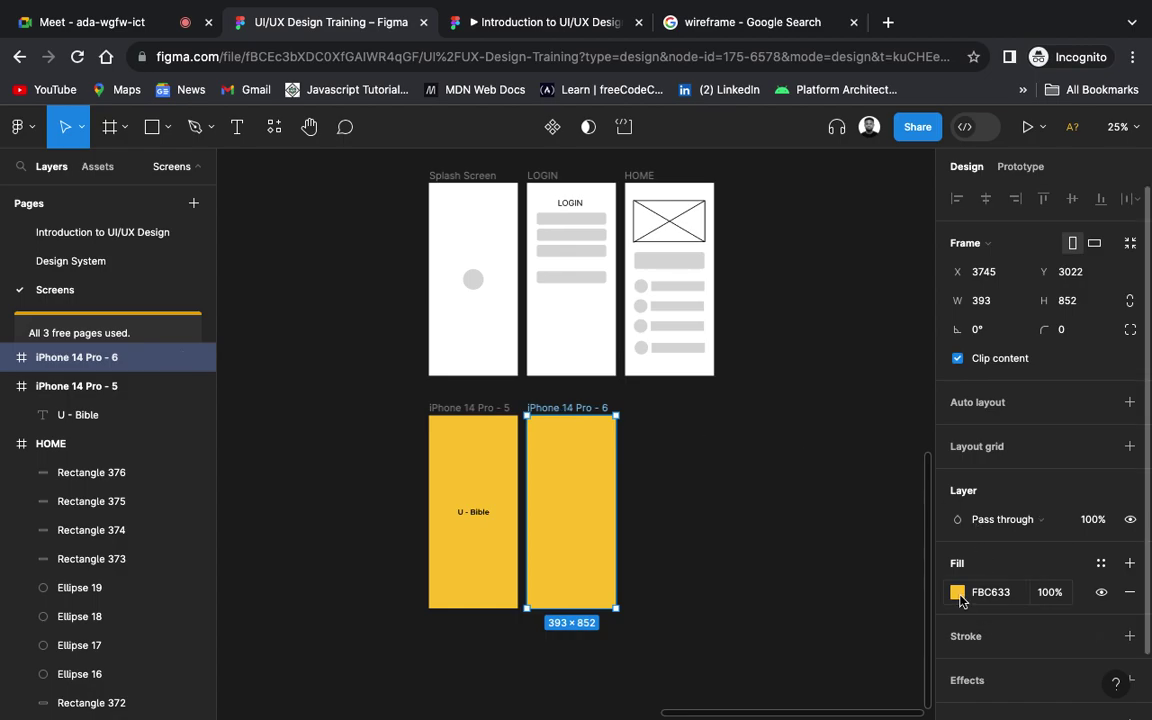
pyautogui.click(958, 596)
pyautogui.click(750, 622)
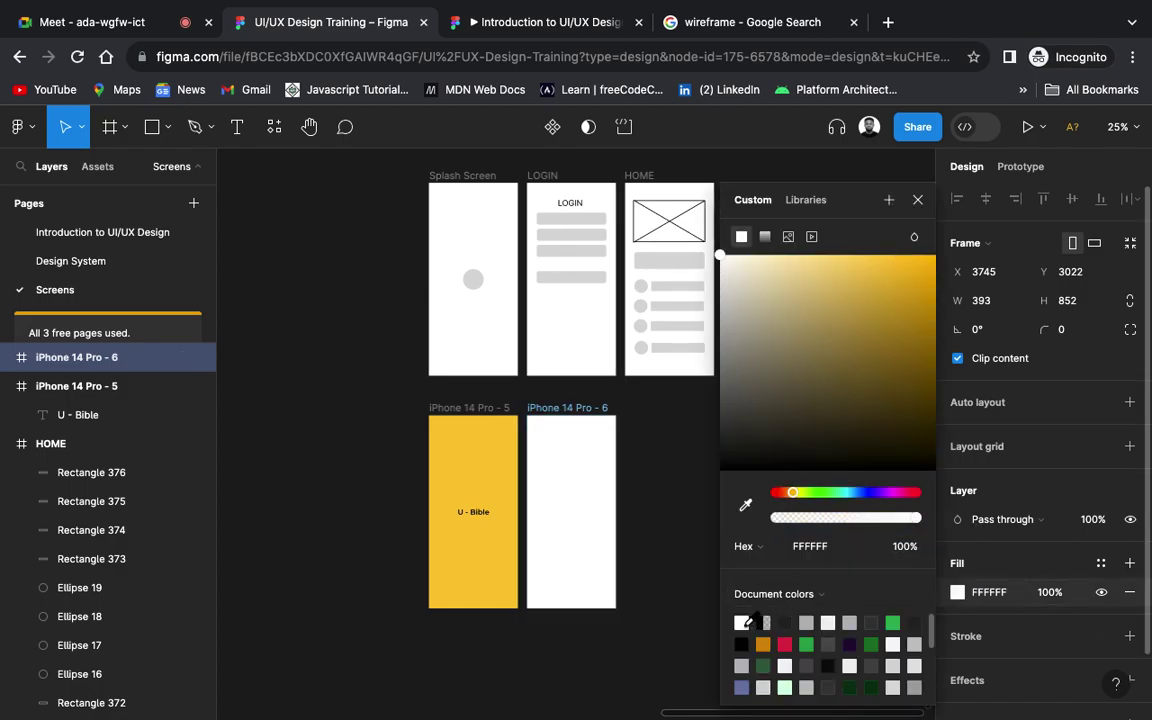
pyautogui.click(640, 482)
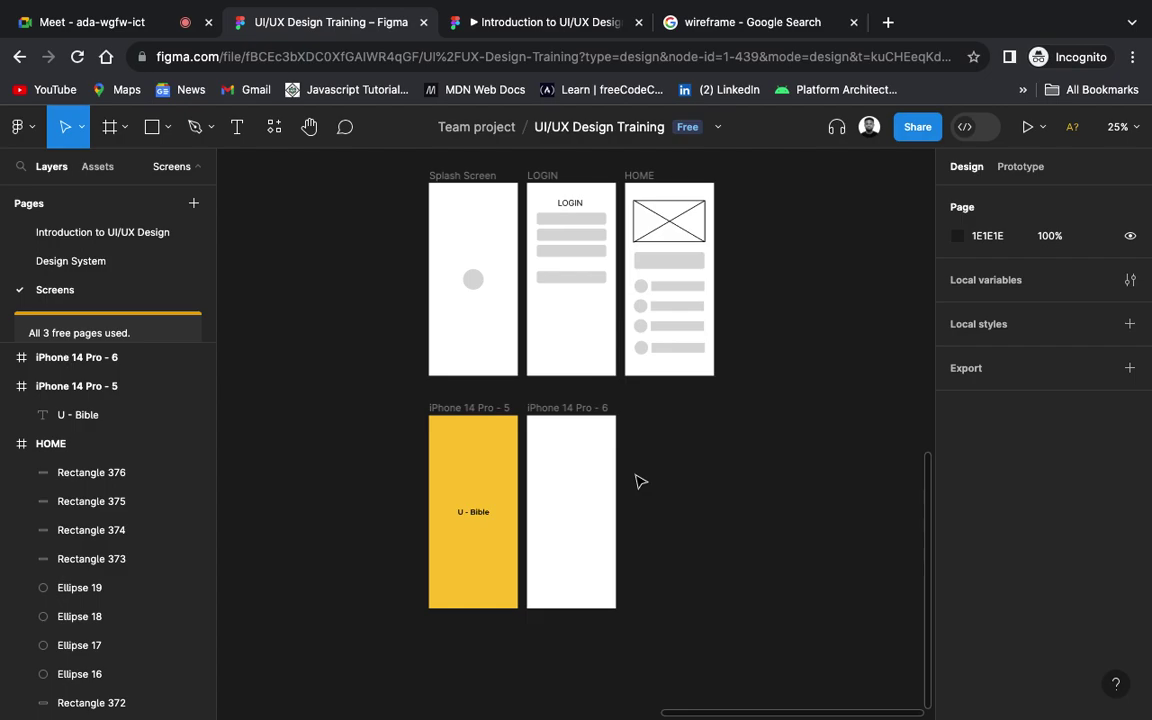
pyautogui.scroll(5, 640, 482)
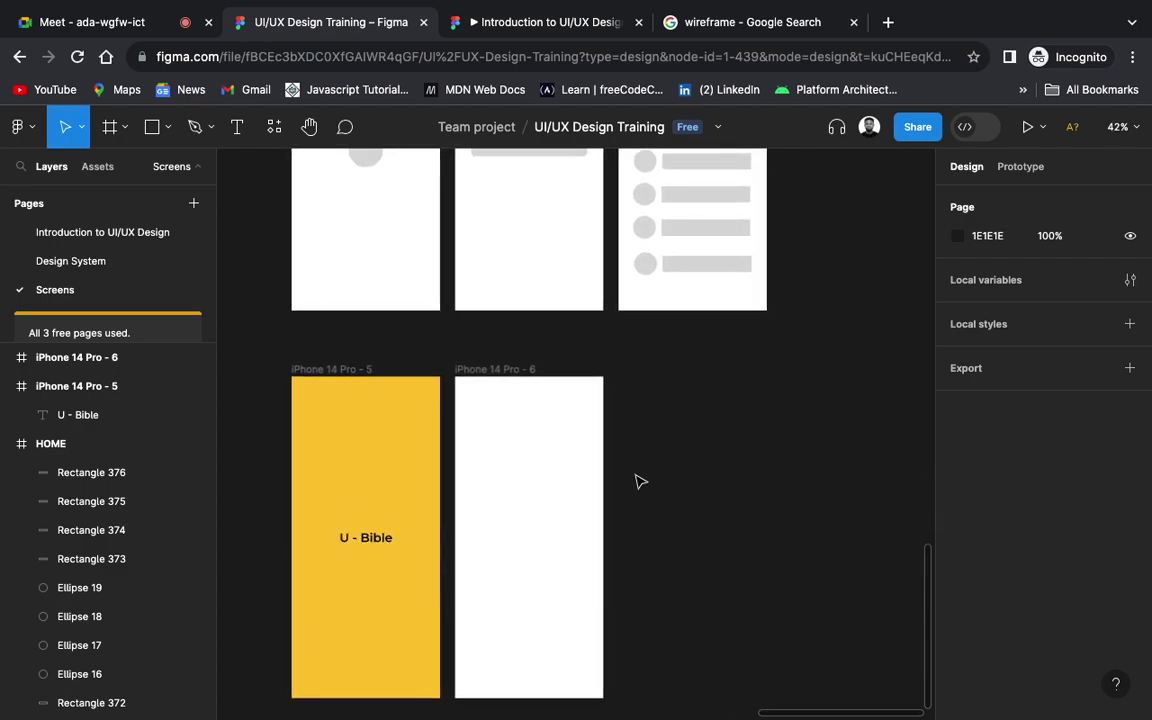
pyautogui.hscroll(-3, 640, 482)
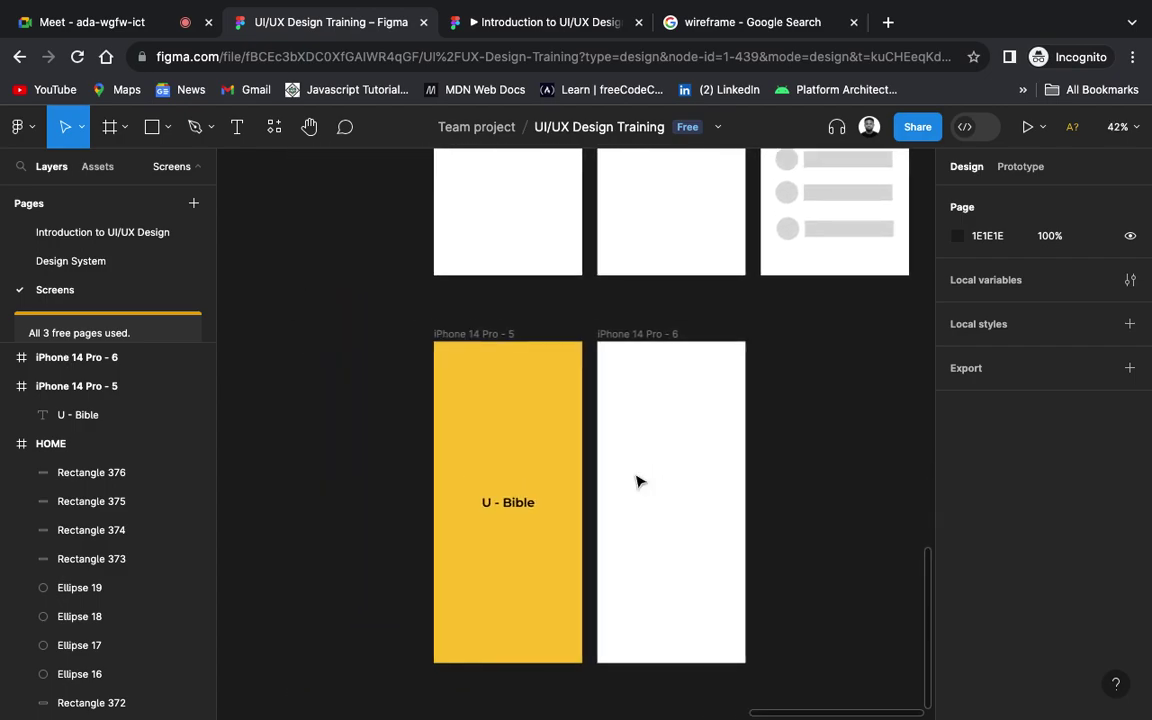
pyautogui.scroll(5, 640, 482)
pyautogui.scroll(-3, 632, 487)
pyautogui.hscroll(2, 632, 487)
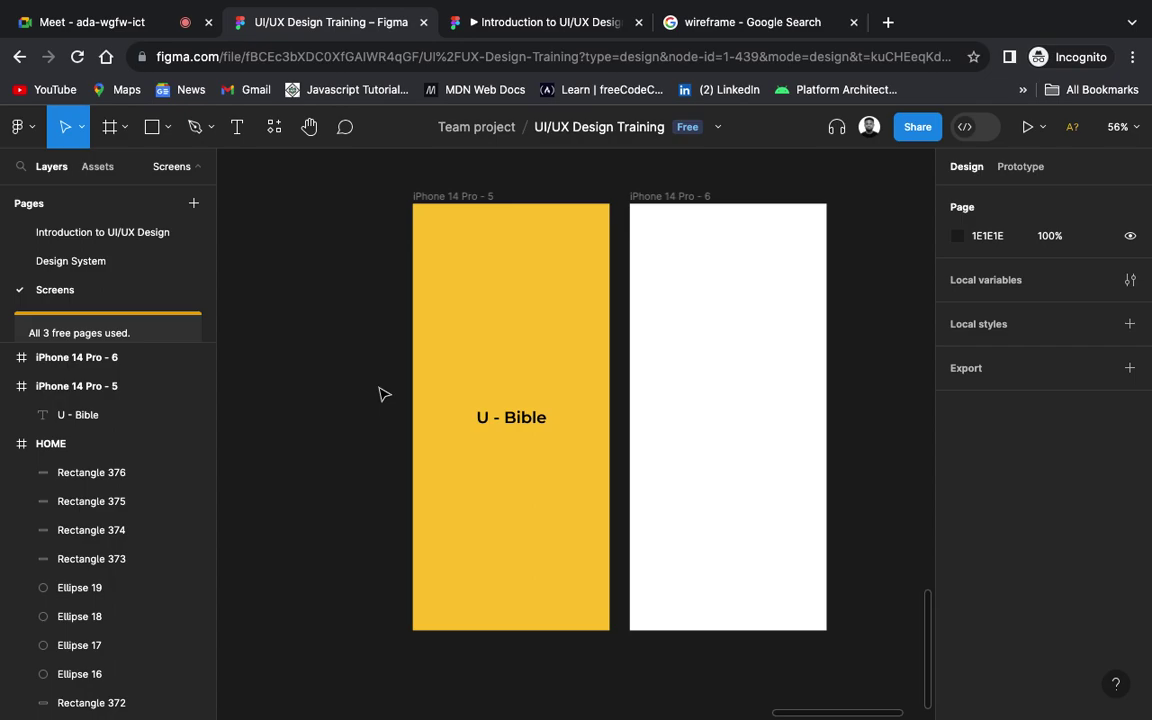
pyautogui.click(425, 195)
pyautogui.click(356, 333)
pyautogui.click(436, 197)
pyautogui.click(481, 285)
pyautogui.click(420, 197)
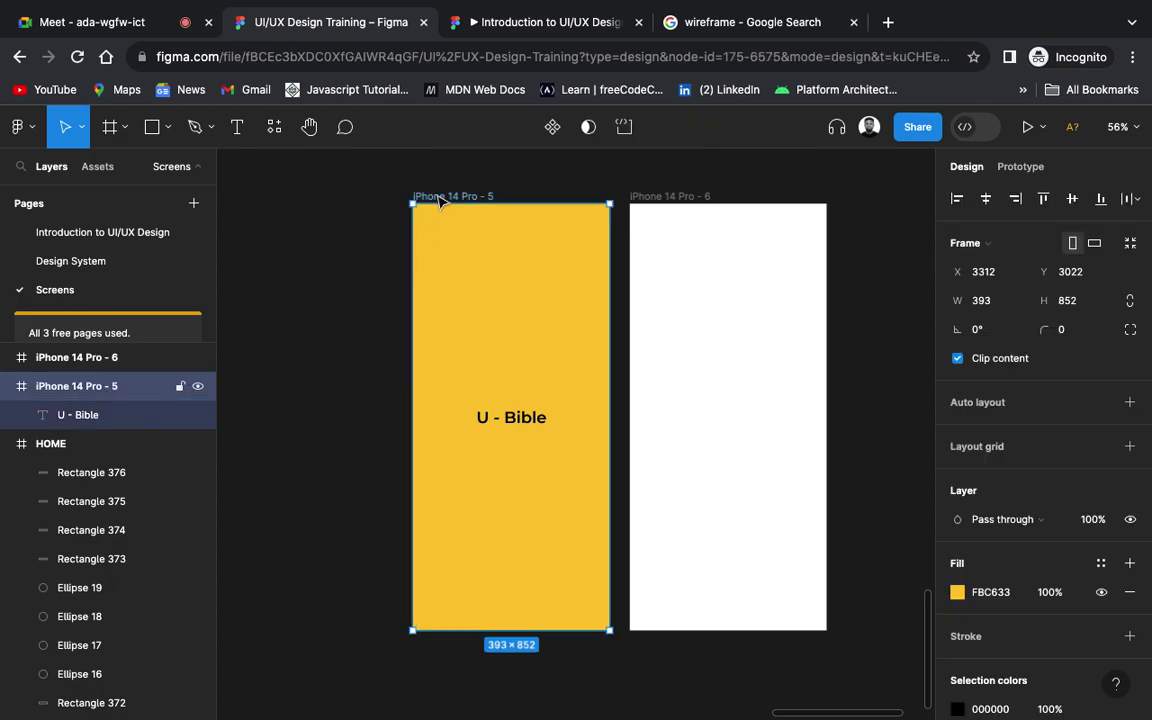
# Step: Run the Iconify plugin from Plugins > Saved plugins in the main menu
pyautogui.click(33, 133)
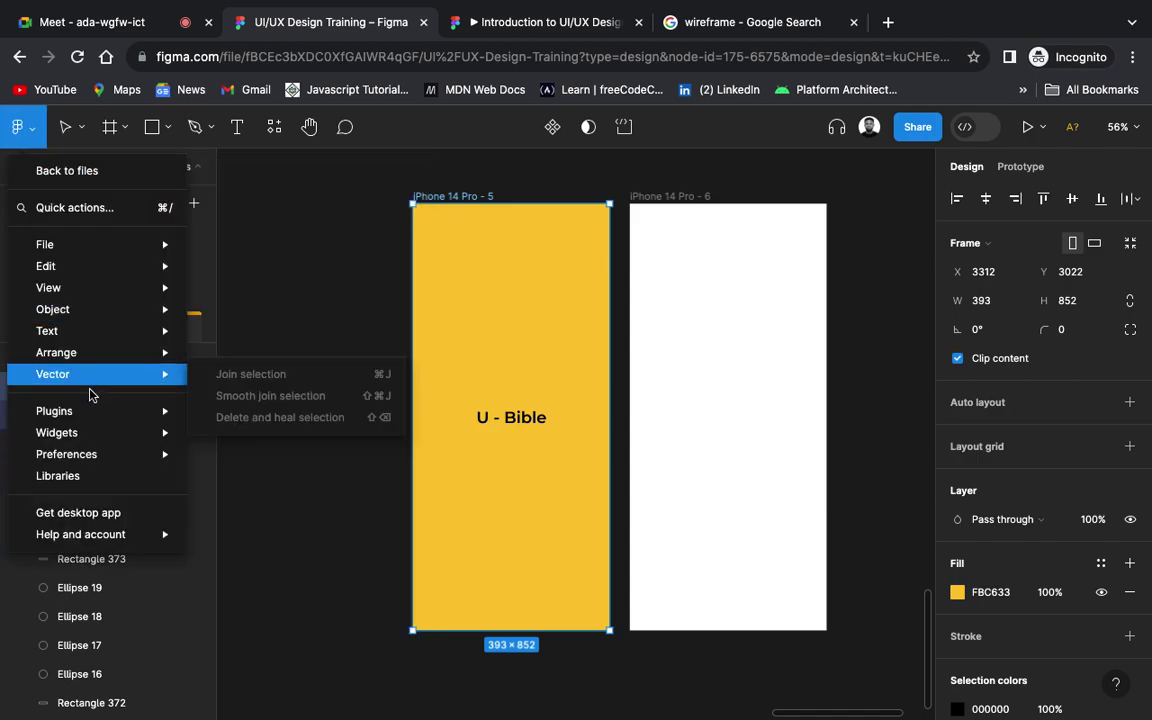
pyautogui.moveTo(95, 411)
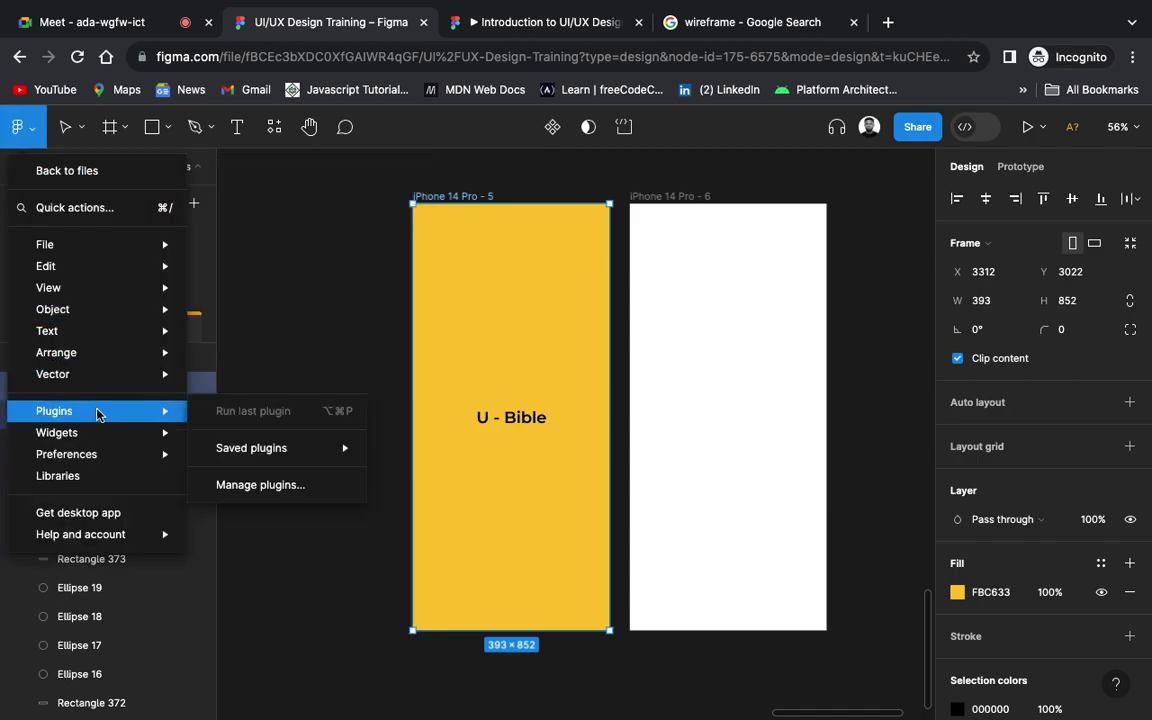
pyautogui.moveTo(322, 450)
pyautogui.moveTo(285, 457)
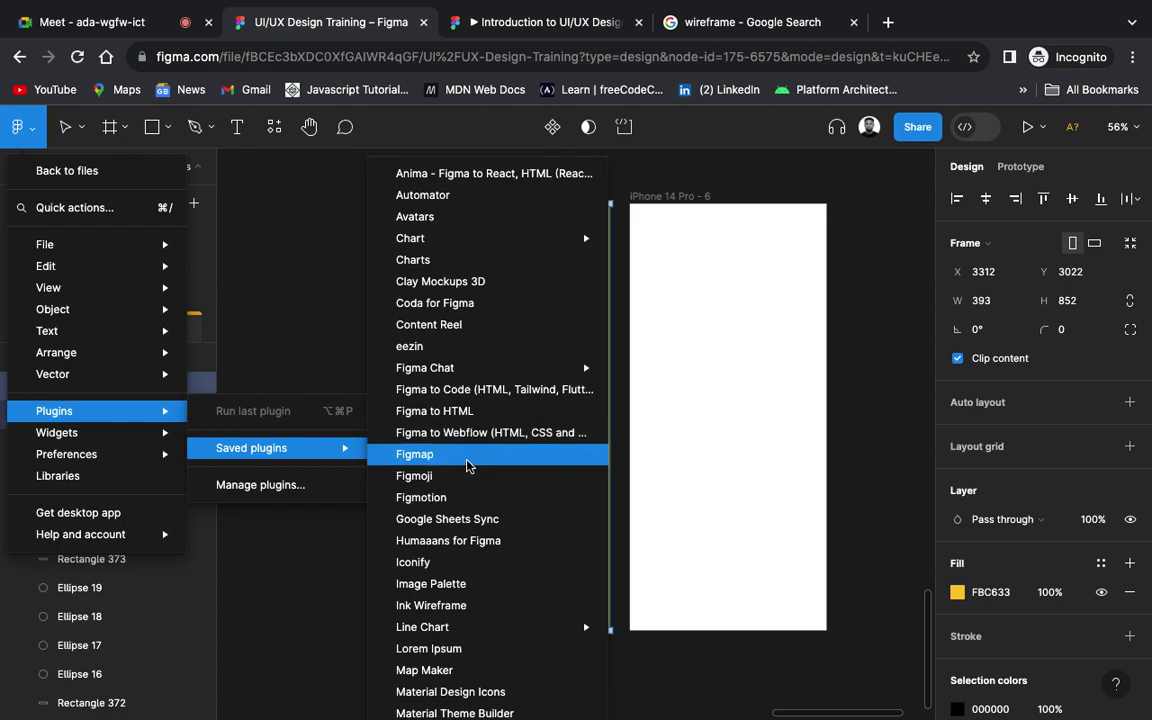
pyautogui.click(424, 563)
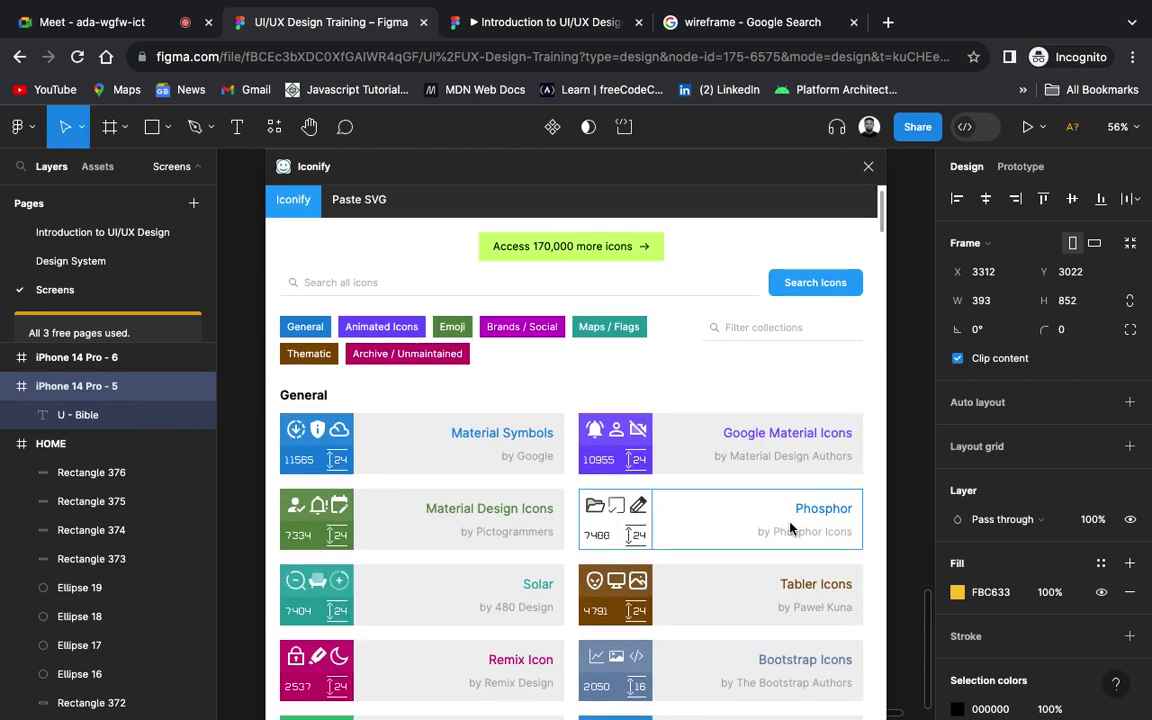
# Step: Search Iconify for 'bible' and pick the first result, mdi:bible
pyautogui.click(380, 283)
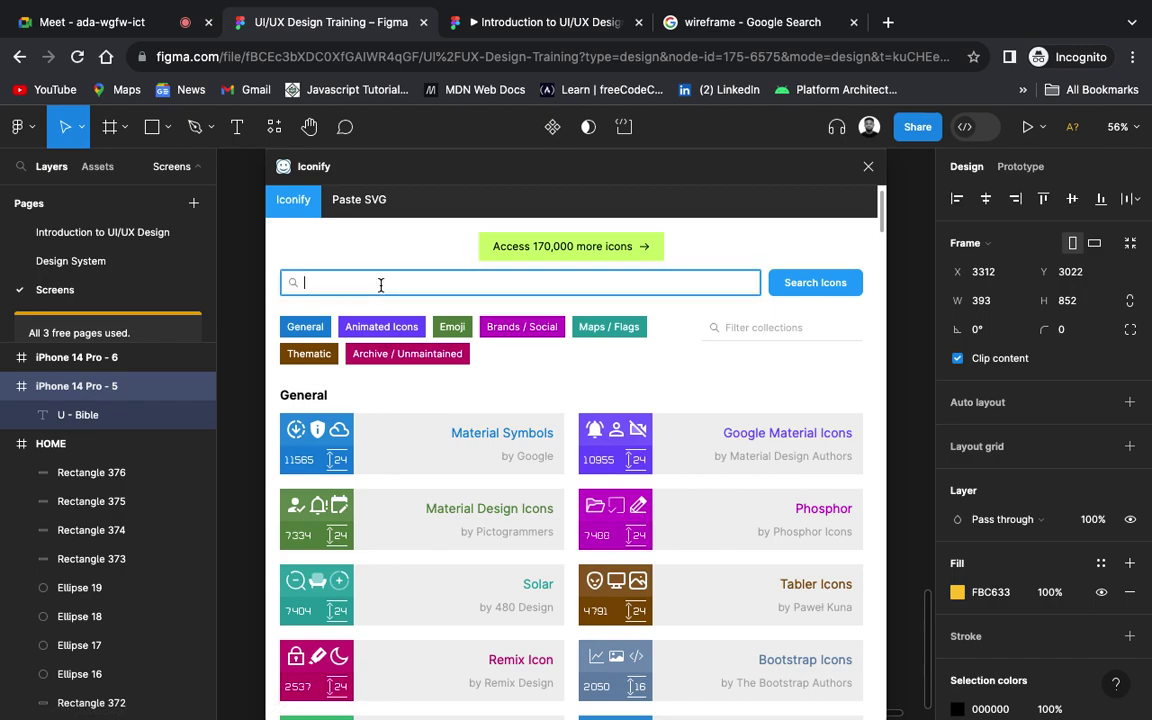
pyautogui.write('bible')
pyautogui.press('Return')
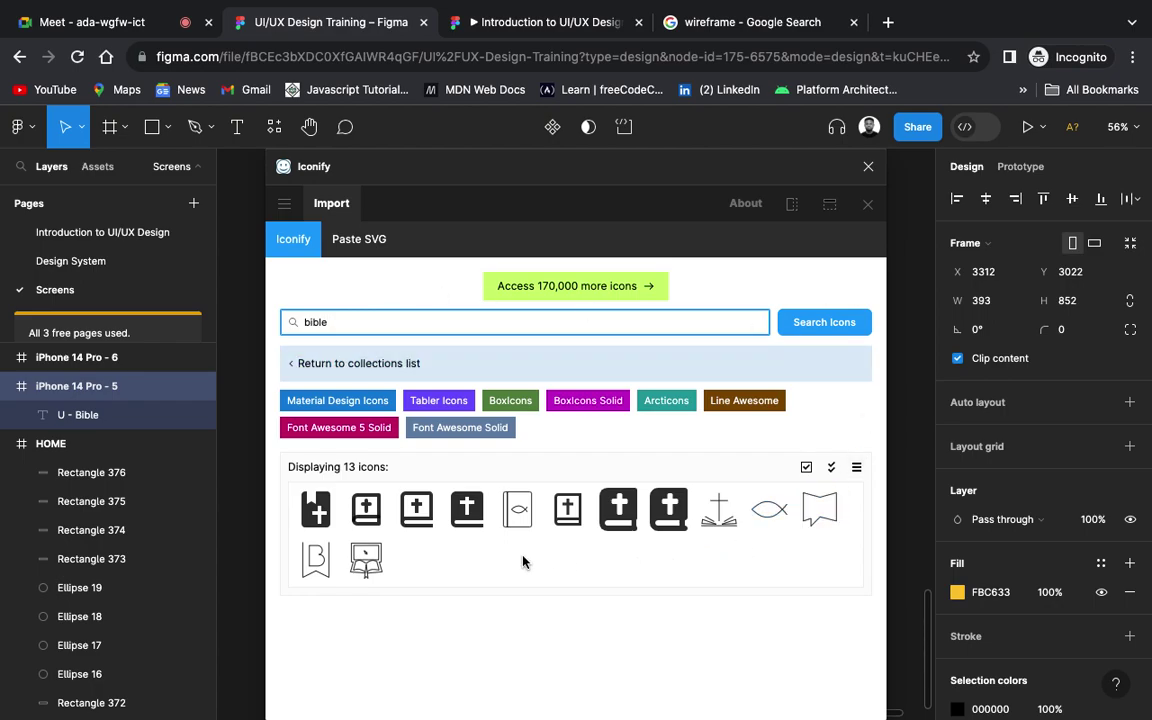
pyautogui.click(323, 521)
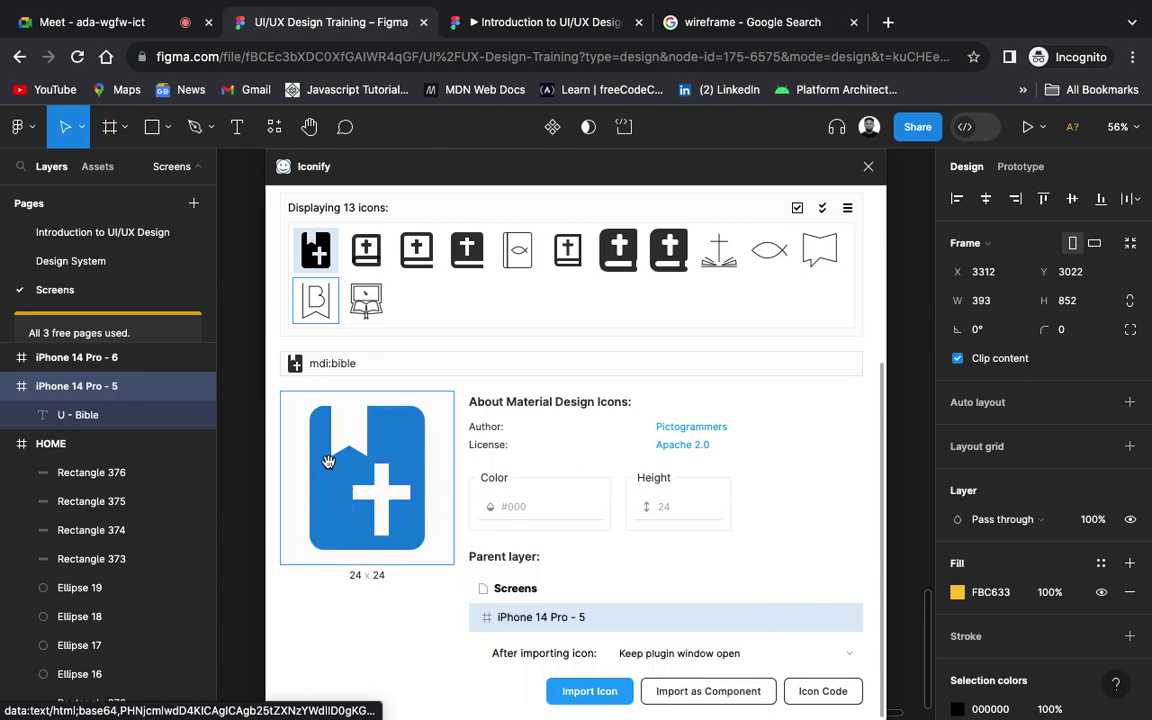
# Step: Drag the 24 × 24 mdi:bible icon onto the canvas and close Iconify
pyautogui.moveTo(725, 174); pyautogui.dragTo(967, 270)
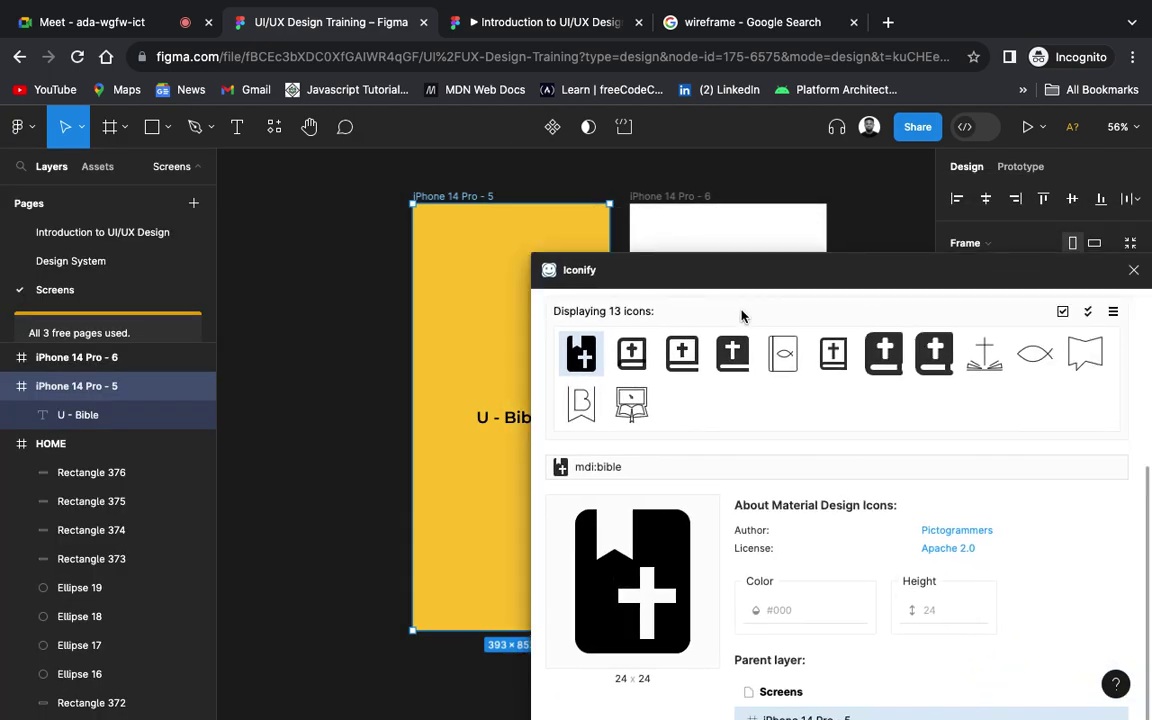
pyautogui.moveTo(576, 358); pyautogui.dragTo(368, 365)
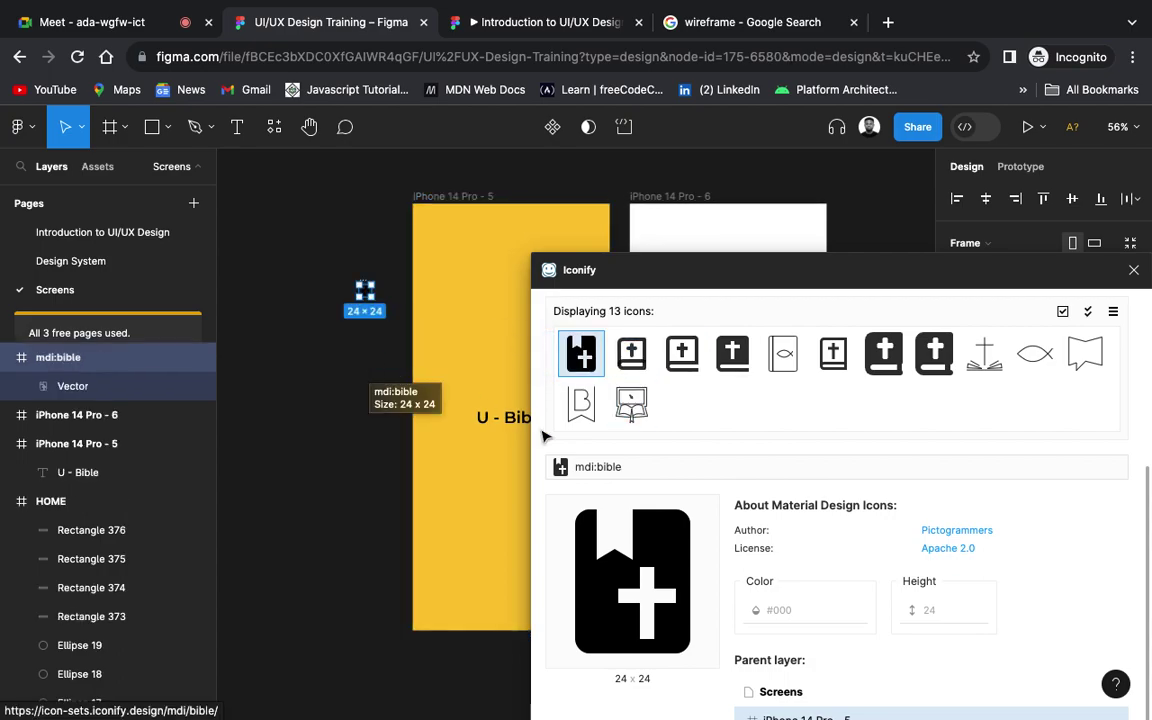
pyautogui.scroll(2, 585, 441)
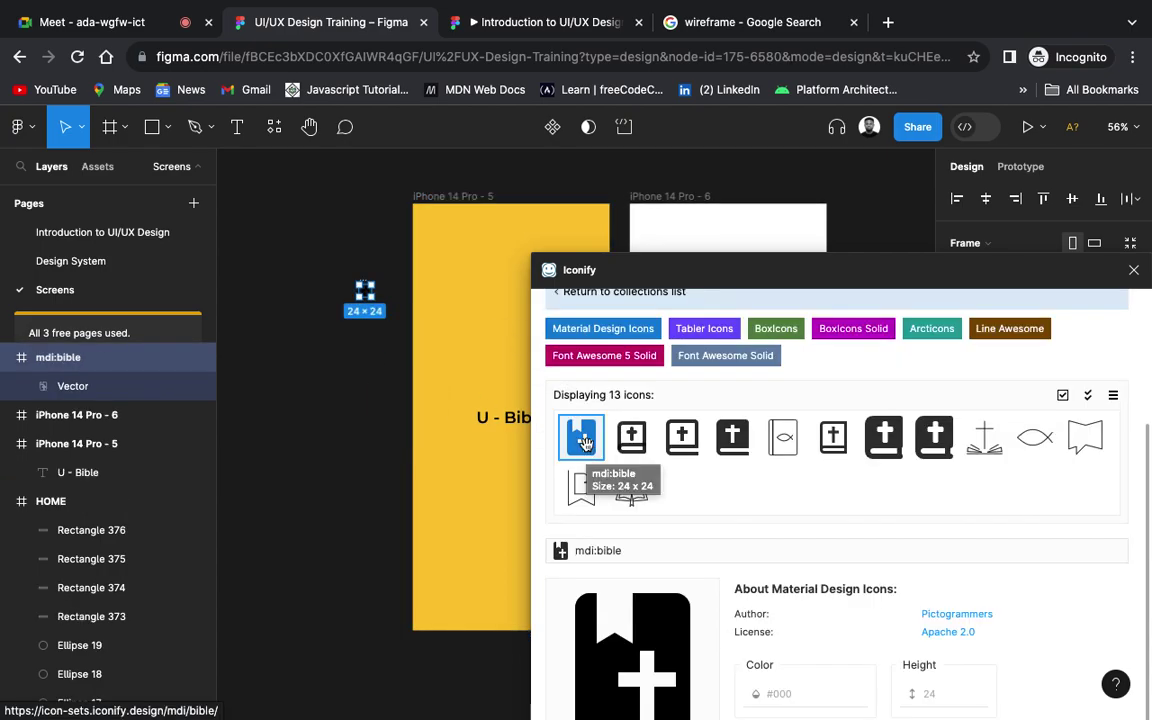
pyautogui.click(1134, 272)
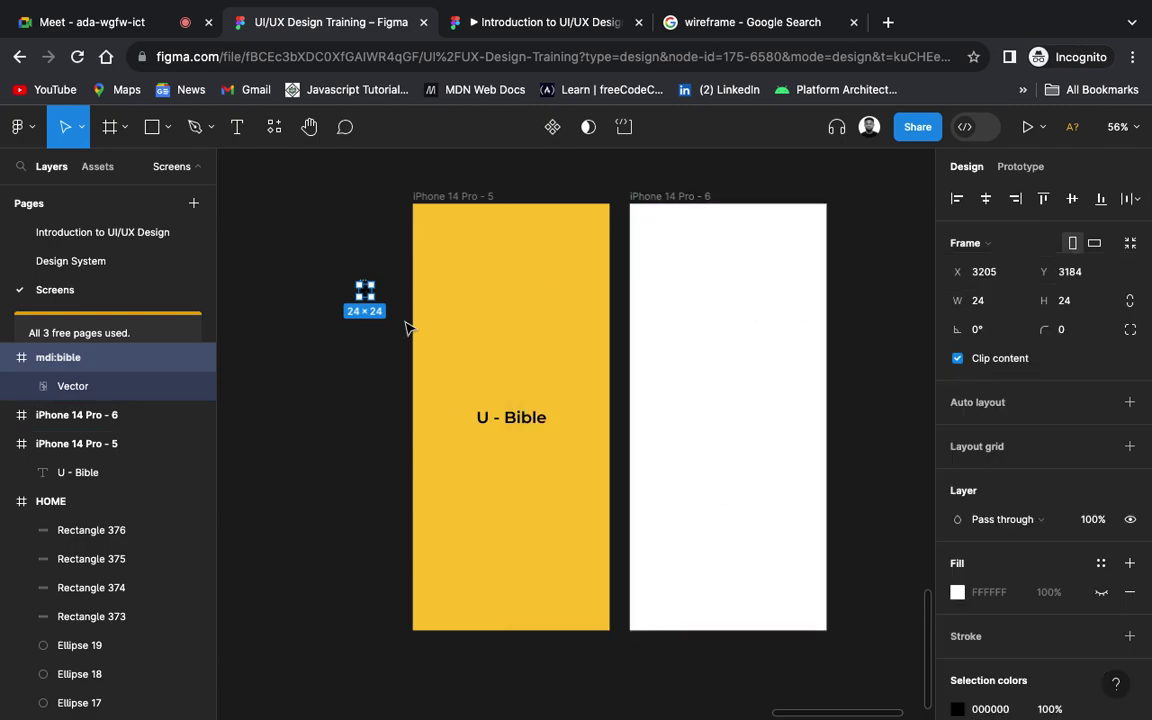
# Step: Move the bible icon into the yellow splash frame and resize it to 126×126
pyautogui.moveTo(366, 295); pyautogui.dragTo(466, 331)
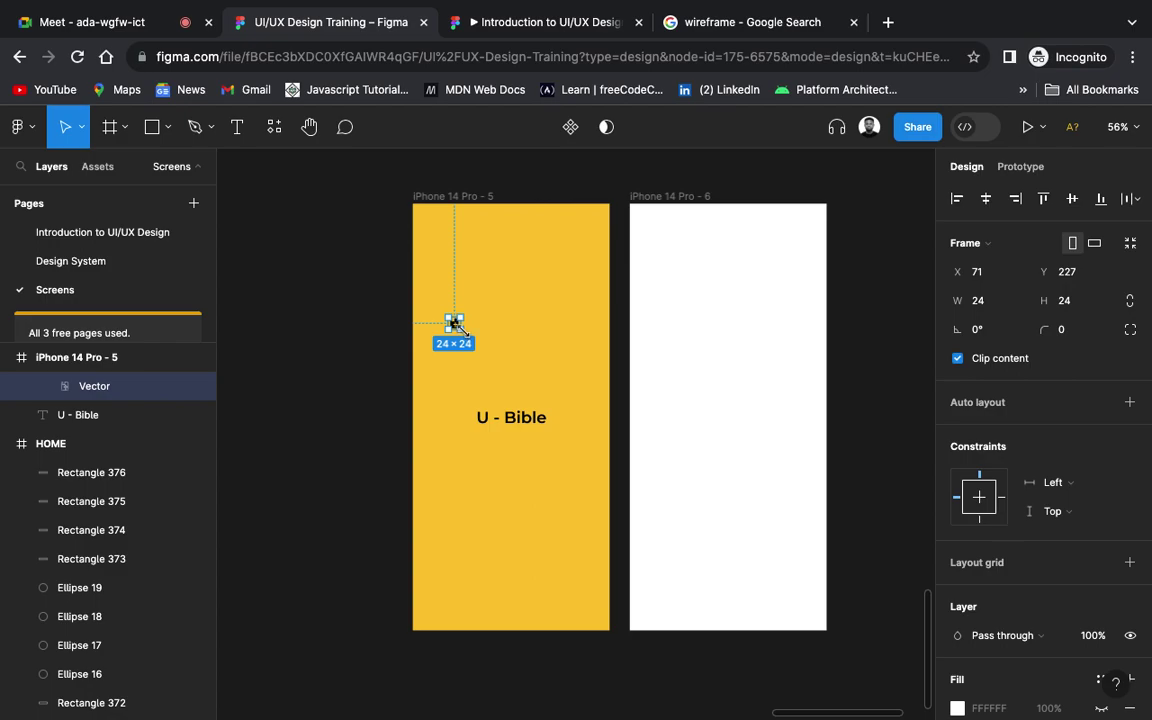
pyautogui.moveTo(461, 329); pyautogui.dragTo(508, 380)
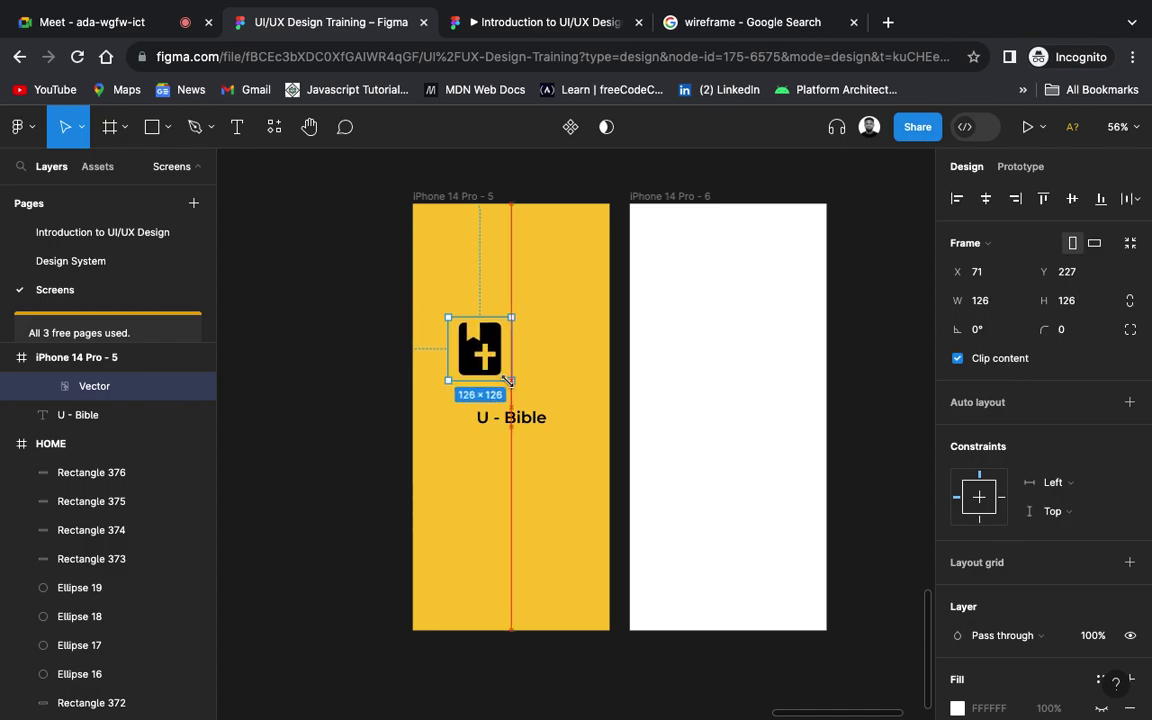
pyautogui.moveTo(508, 381); pyautogui.dragTo(509, 380)
# Step: Position the mdi:bible icon centred just above the U - Bible title
pyautogui.scroll(5, 510, 380)
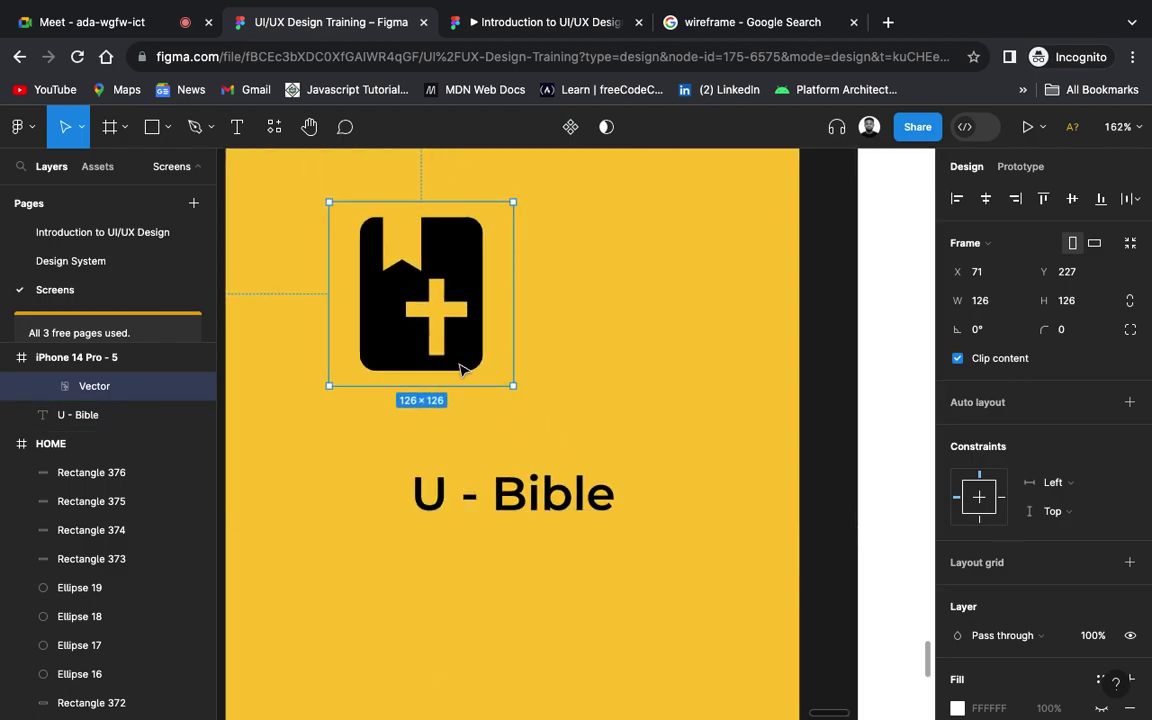
pyautogui.scroll(2, 462, 378)
pyautogui.scroll(2, 465, 390)
pyautogui.hscroll(-1, 465, 390)
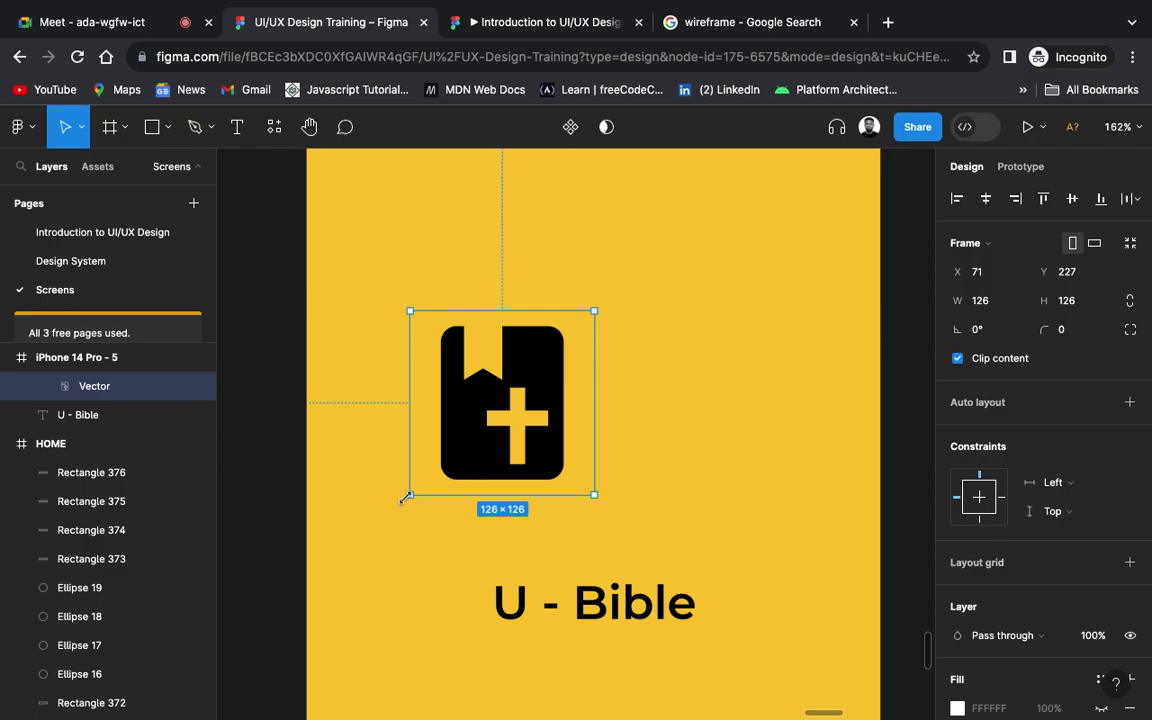
pyautogui.click(460, 390)
pyautogui.moveTo(505, 420); pyautogui.dragTo(601, 489)
pyautogui.scroll(-3, 543, 569)
pyautogui.scroll(-4, 543, 569)
pyautogui.scroll(-2, 543, 569)
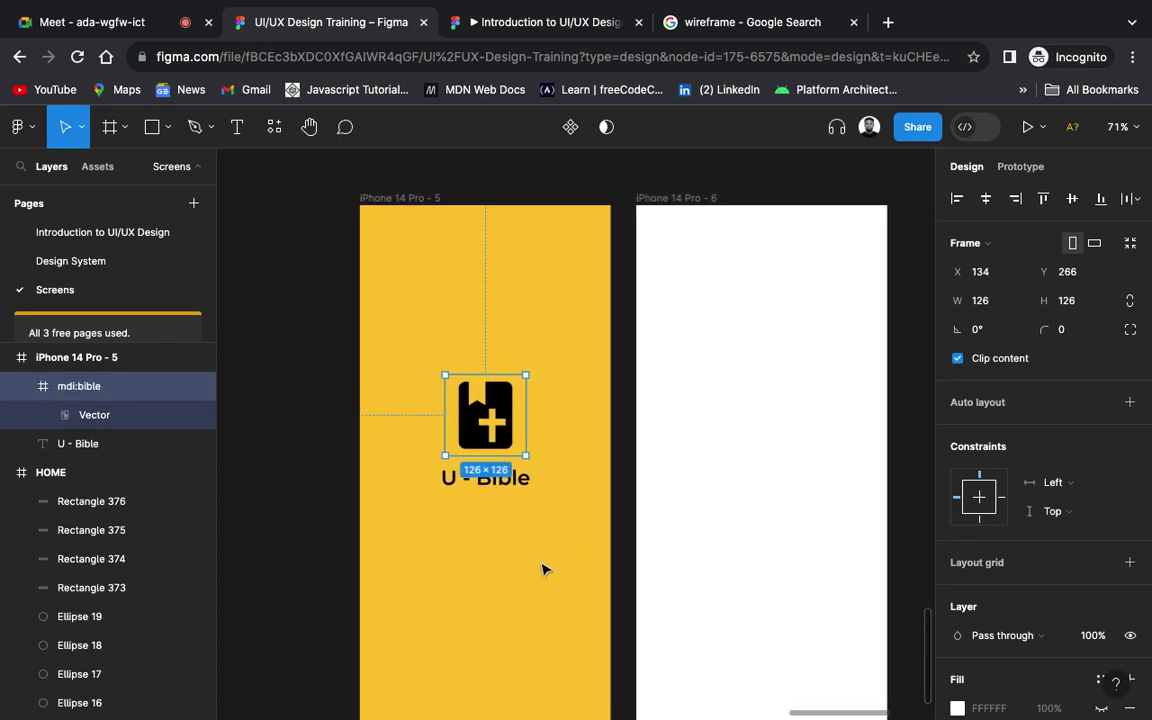
pyautogui.hscroll(1, 543, 569)
pyautogui.scroll(-2, 543, 569)
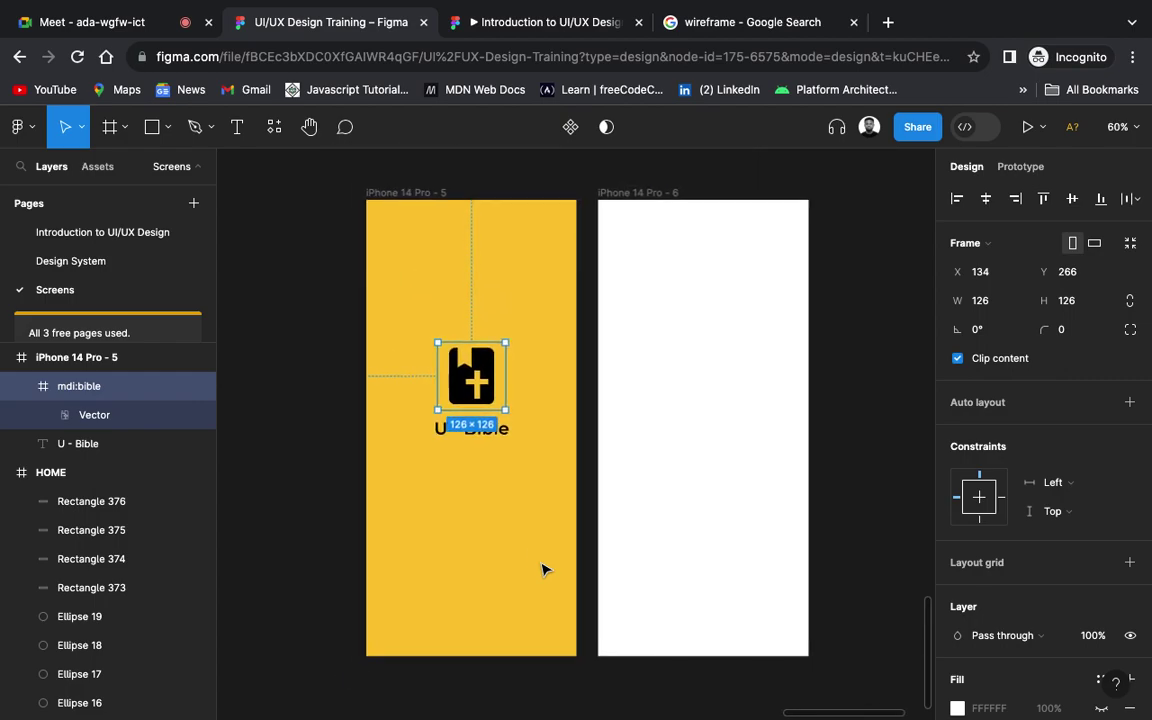
pyautogui.scroll(-2, 543, 569)
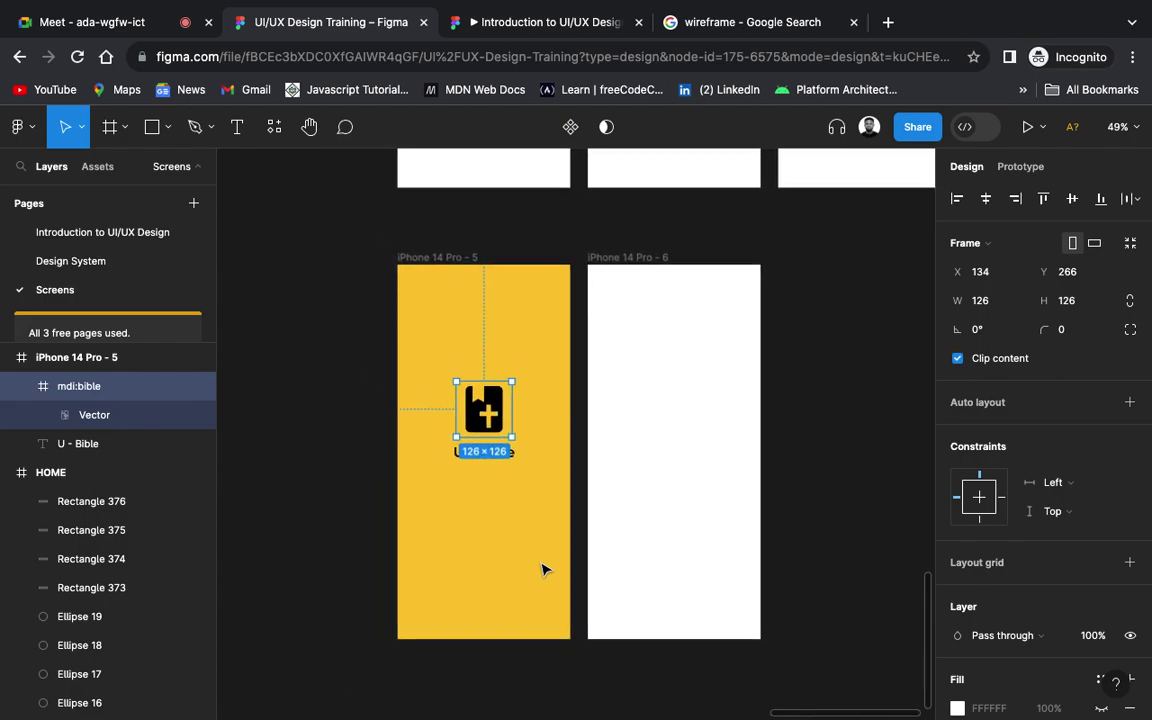
pyautogui.scroll(1, 543, 569)
pyautogui.click(312, 512)
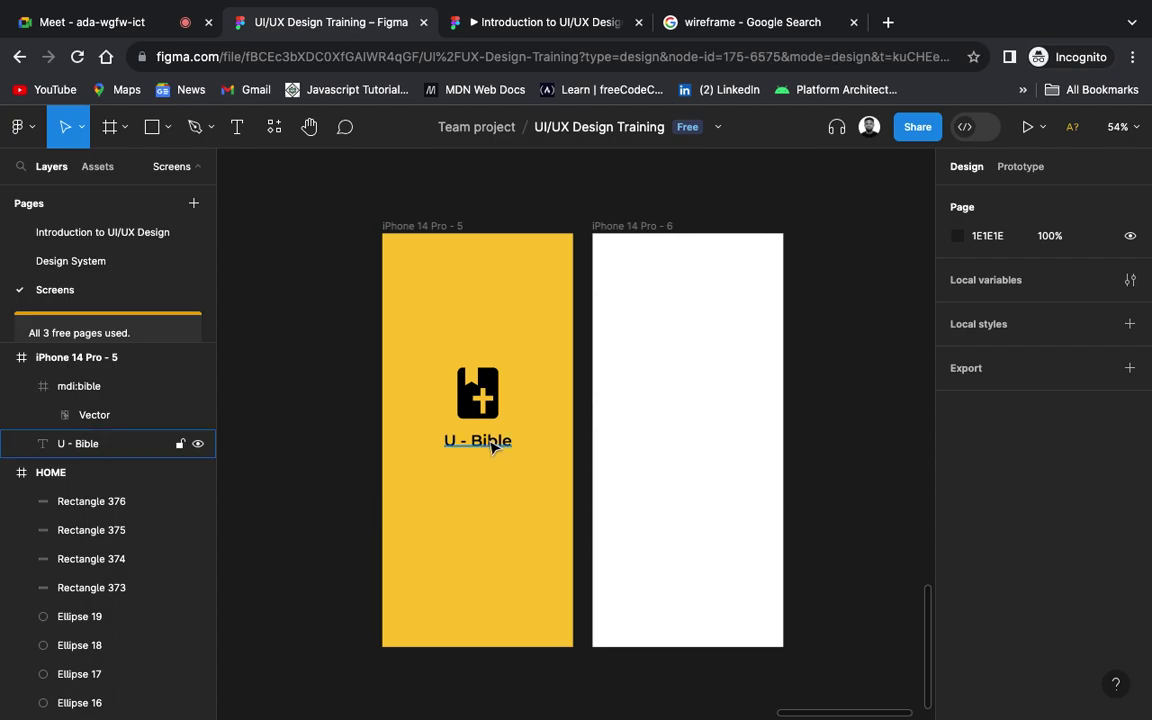
# Step: Group the bible icon and U - Bible title as Group 172, then align it to vertical centre
pyautogui.click(490, 446)
pyautogui.keyDown('shift'); pyautogui.click(490, 390); pyautogui.keyUp('shift')
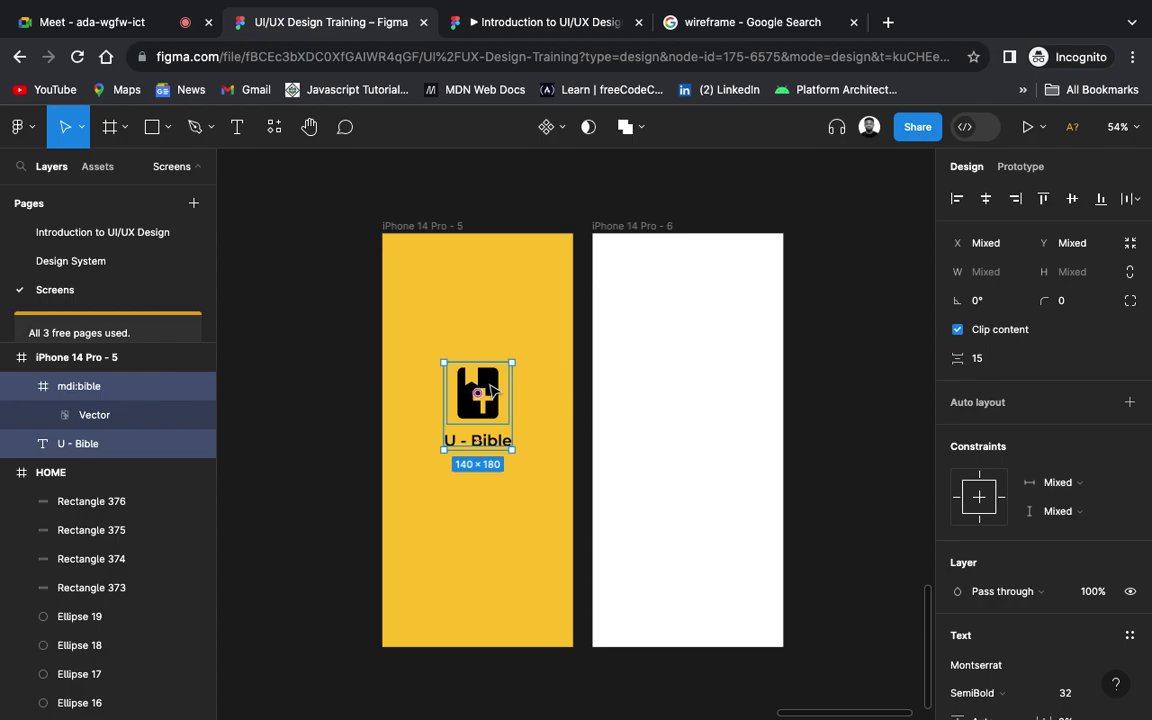
pyautogui.hotkey('ctrl', 'g')
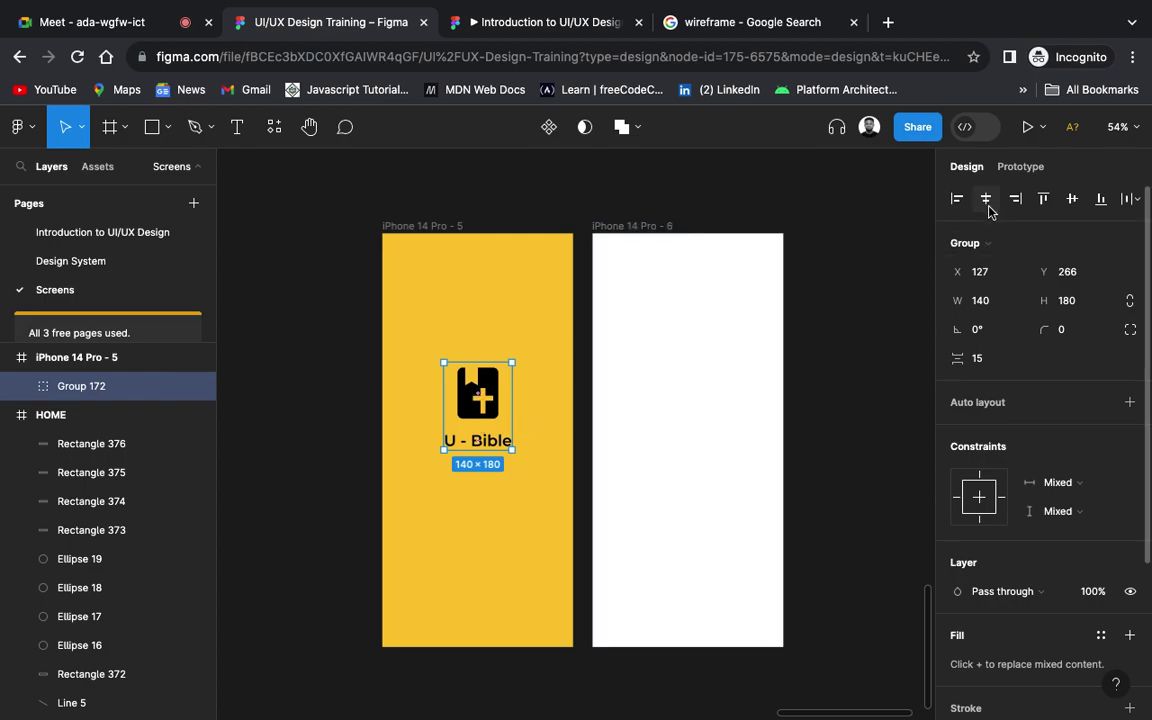
pyautogui.click(1072, 198)
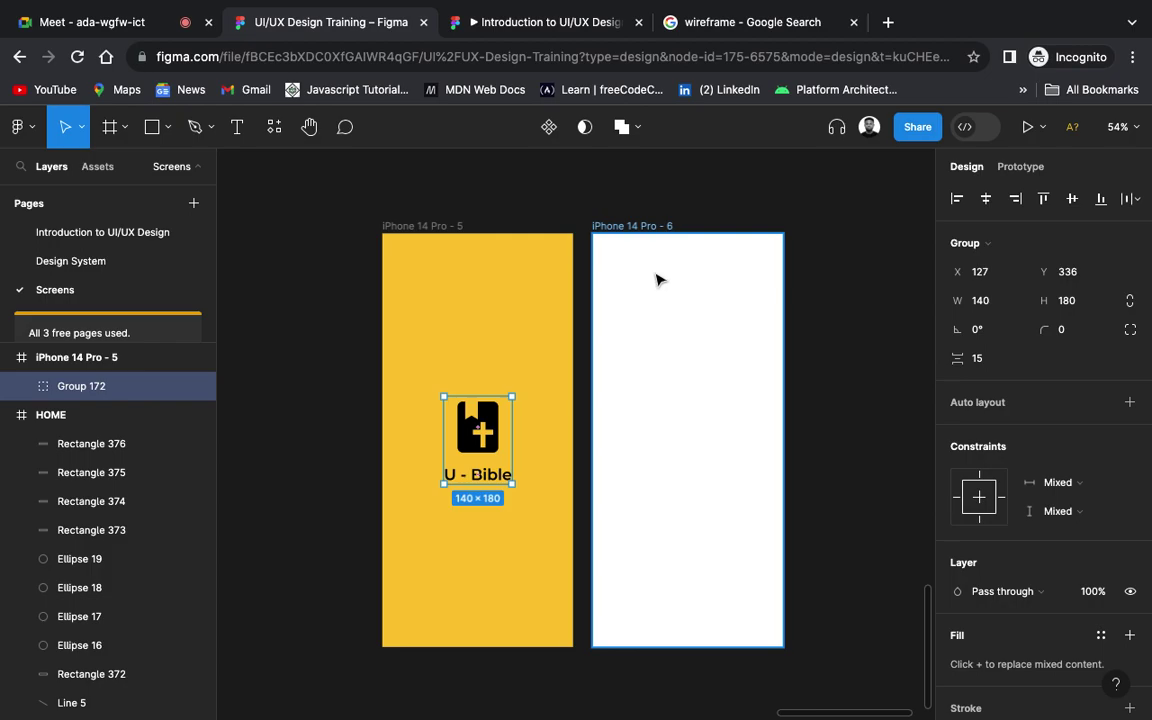
pyautogui.click(338, 367)
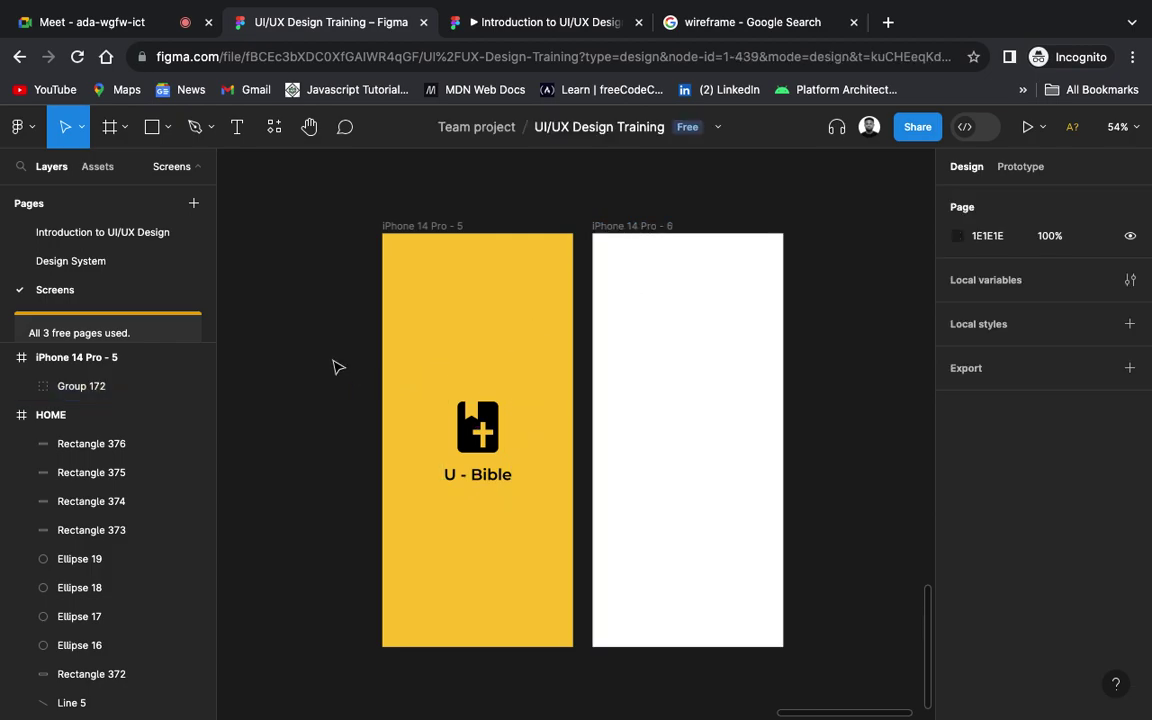
# Step: Change the yellow frame's name from iPhone 14 Pro - 5 to 'Splash Screen'
pyautogui.doubleClick(424, 226)
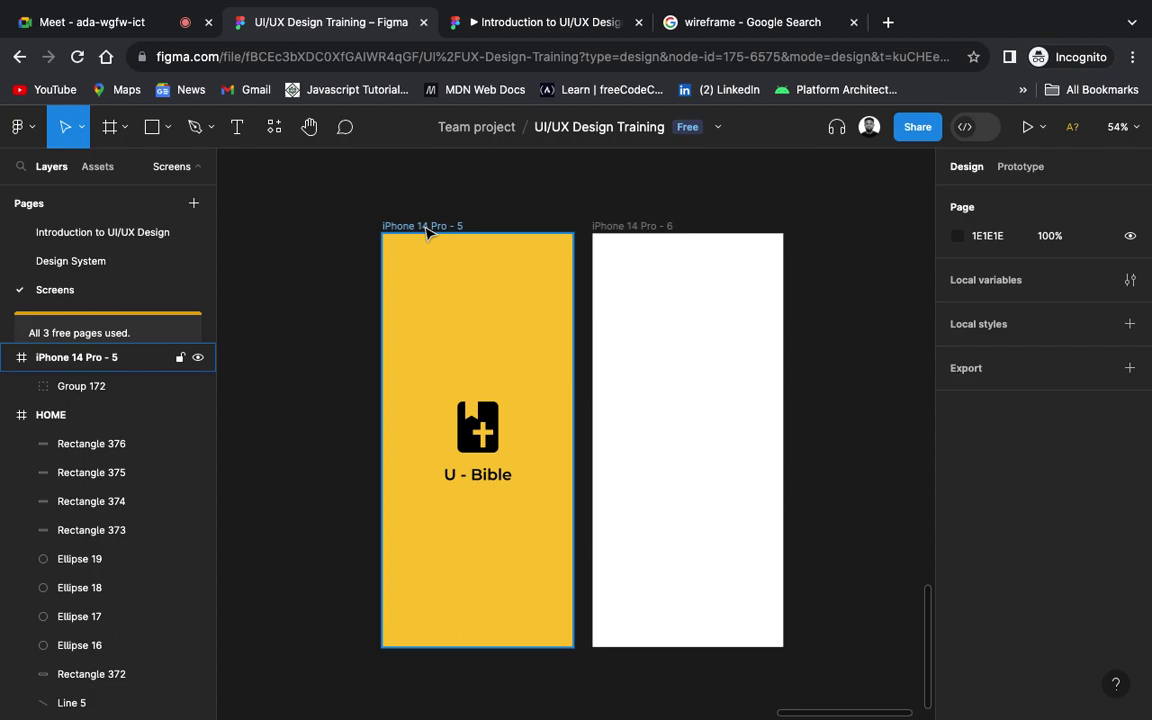
pyautogui.write('SPlash')
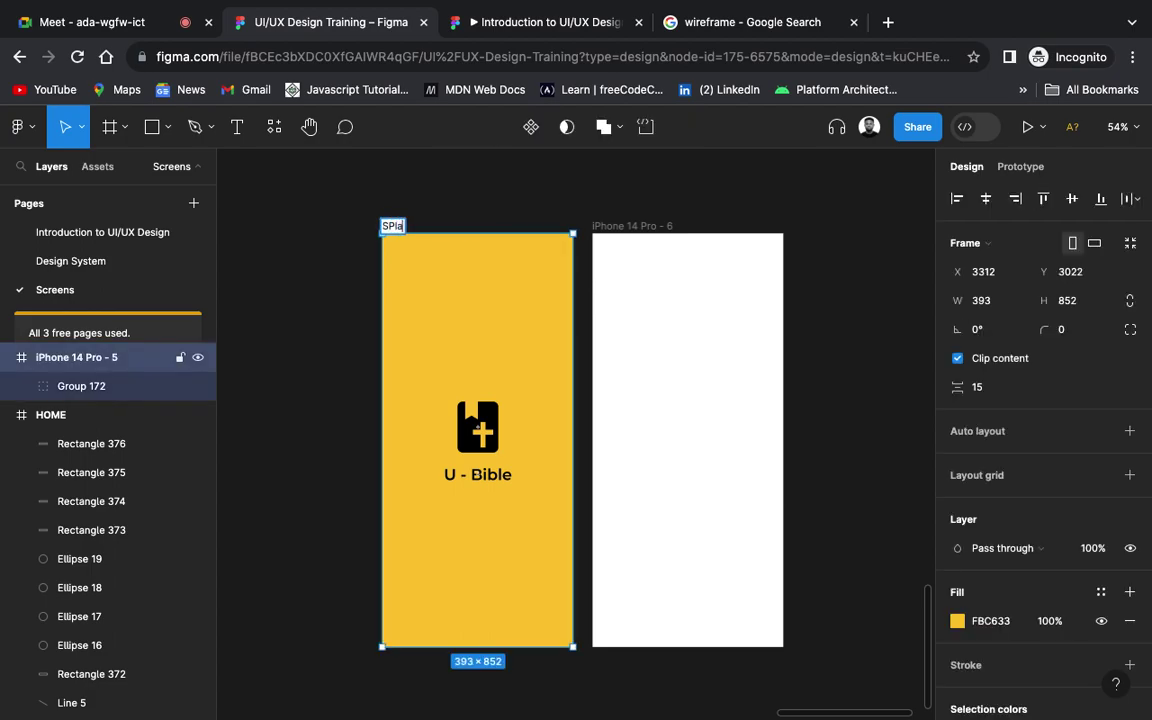
pyautogui.press('BackSpace')
pyautogui.press('BackSpace')
pyautogui.press('BackSpace')
pyautogui.press('BackSpace')
pyautogui.press('BackSpace')
pyautogui.write('plash Screen')
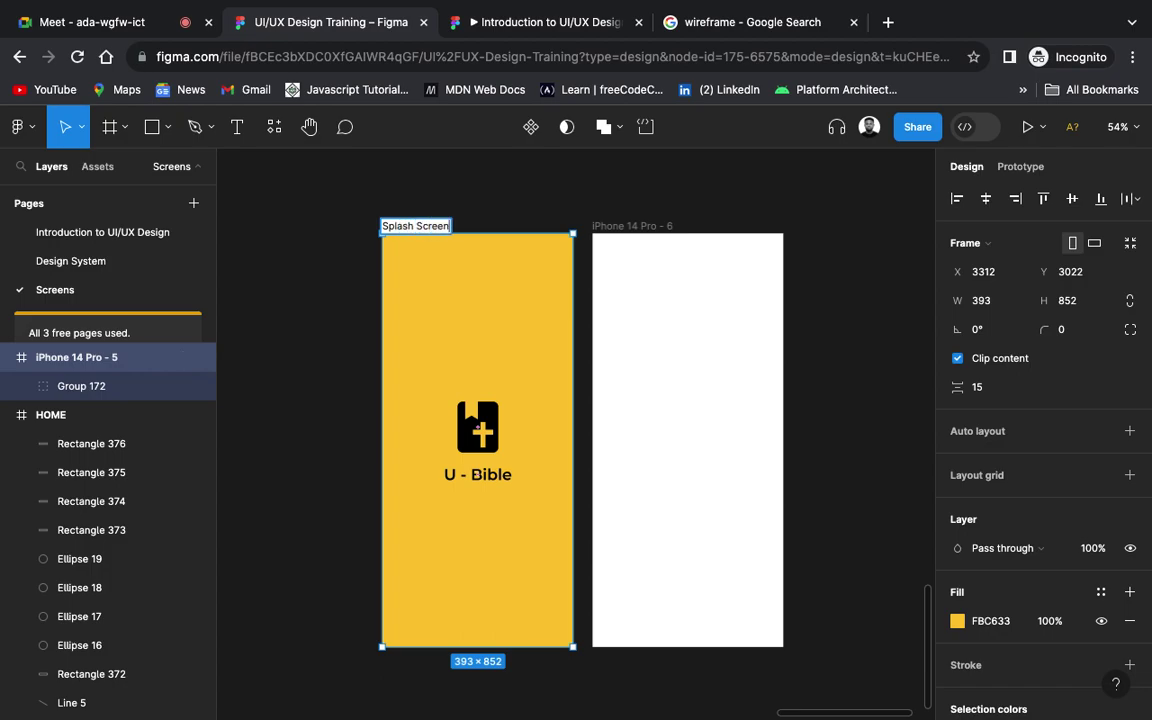
pyautogui.click(325, 289)
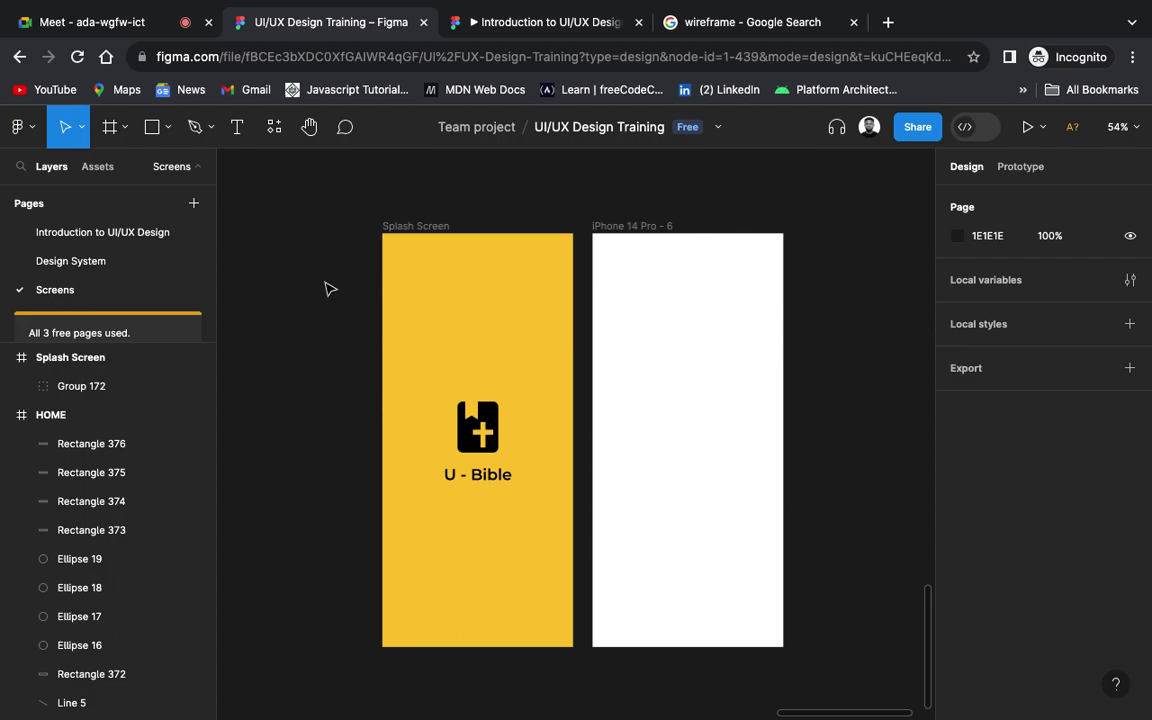
pyautogui.hscroll(2, 514, 305)
pyautogui.scroll(1, 514, 305)
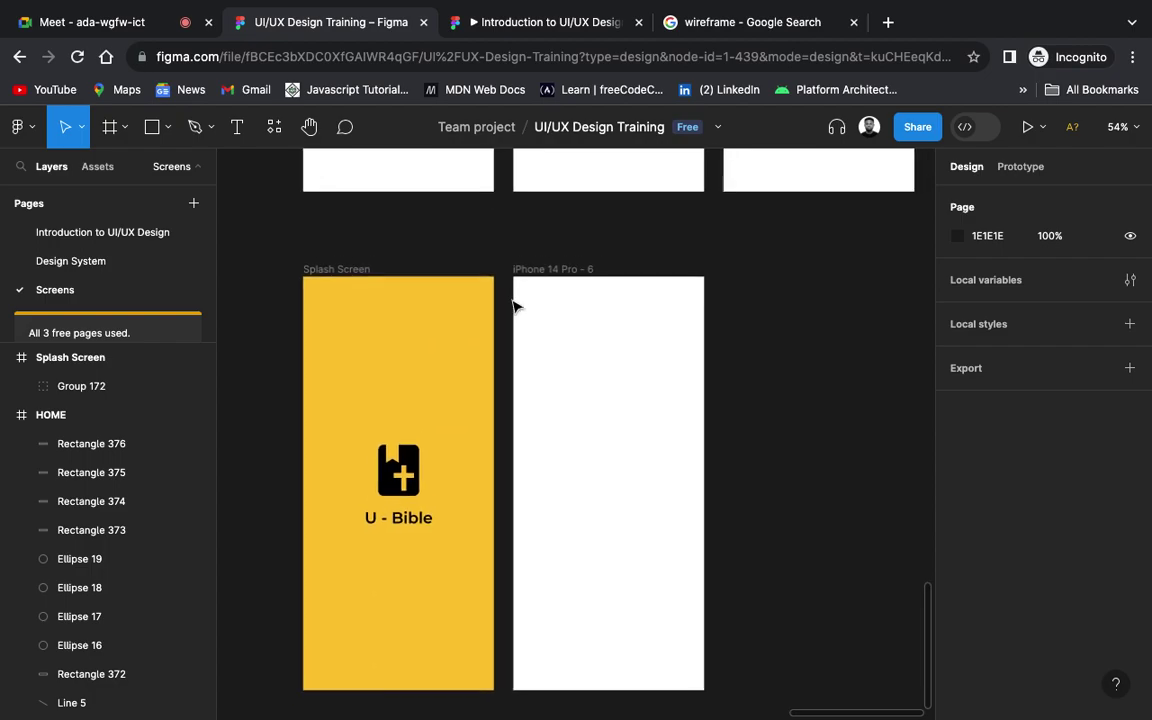
# Step: Go to the Design System page and delete the phone illustration image
pyautogui.hscroll(2, 514, 305)
pyautogui.scroll(1, 514, 305)
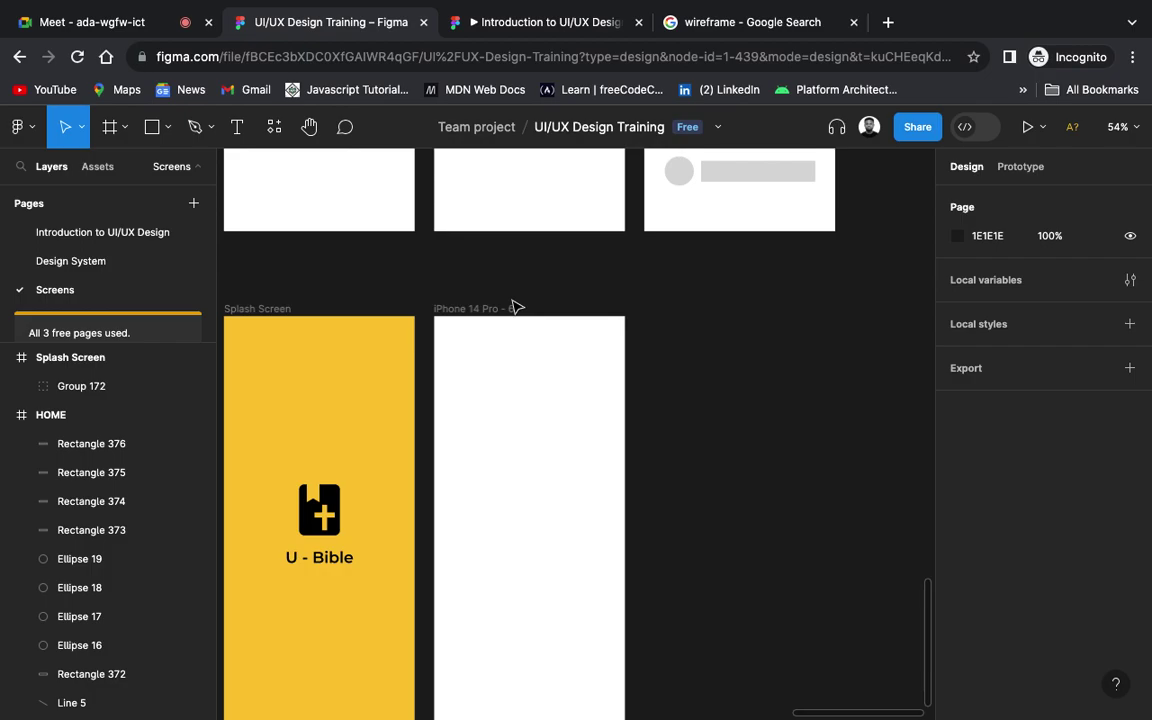
pyautogui.click(92, 262)
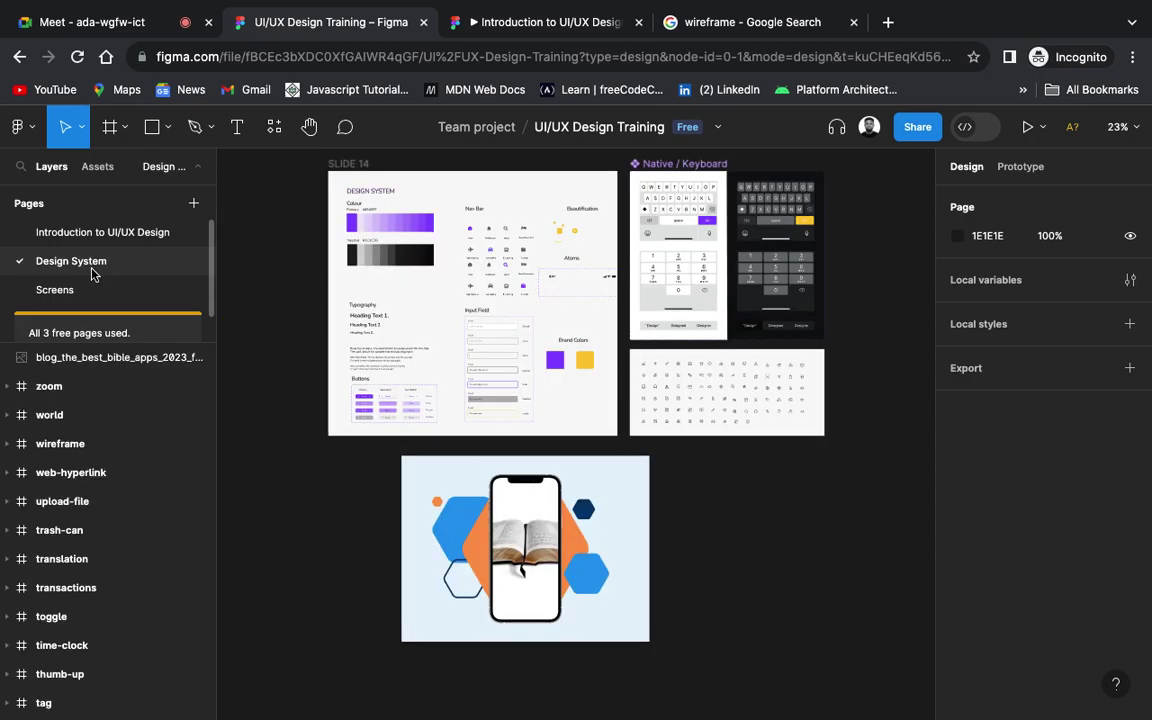
pyautogui.scroll(5, 494, 270)
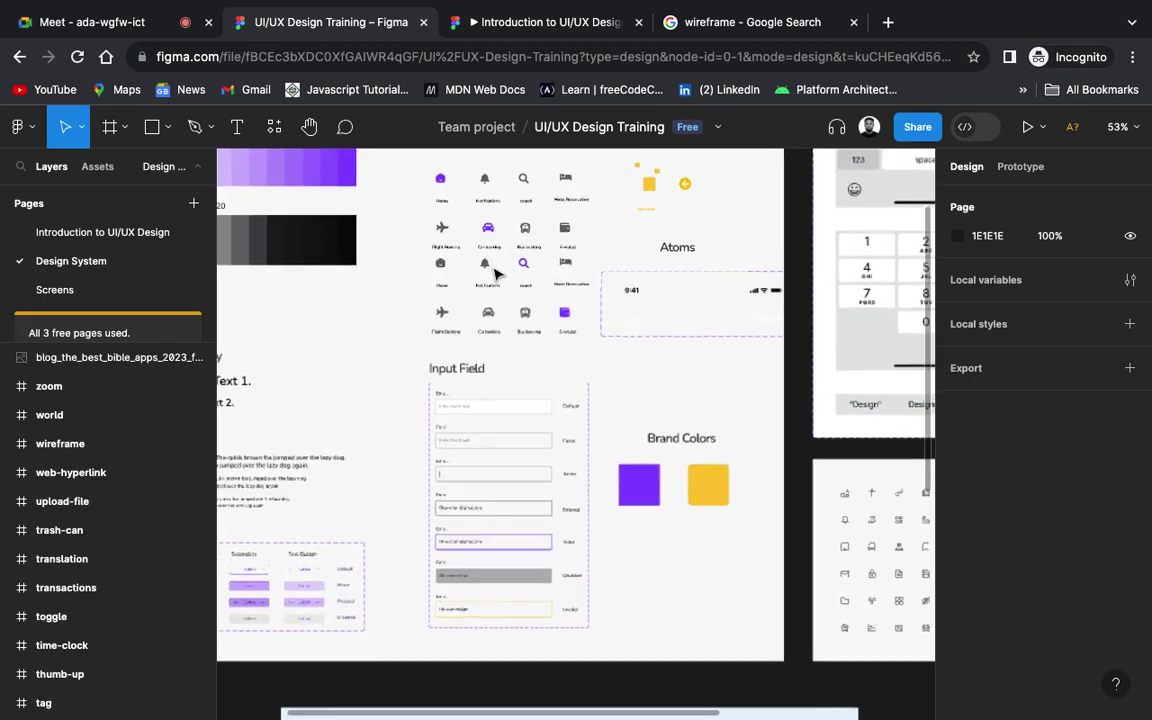
pyautogui.scroll(-3, 494, 270)
pyautogui.scroll(2, 486, 275)
pyautogui.scroll(-2, 483, 277)
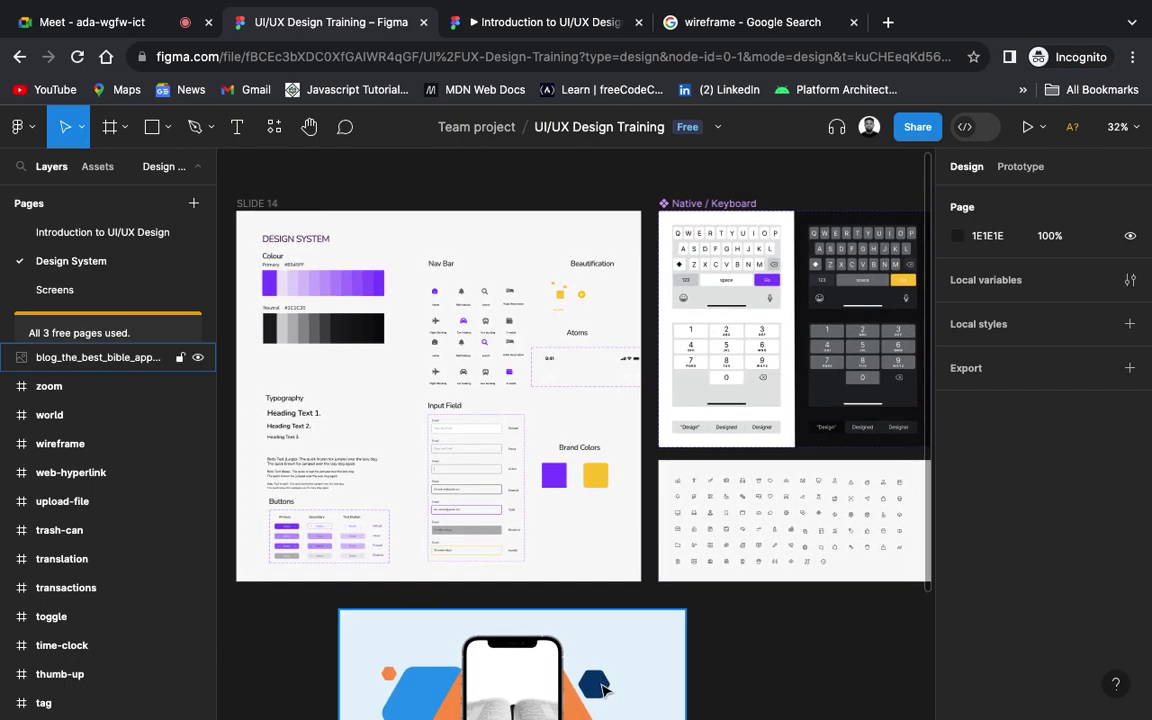
pyautogui.click(603, 688)
pyautogui.press('Delete')
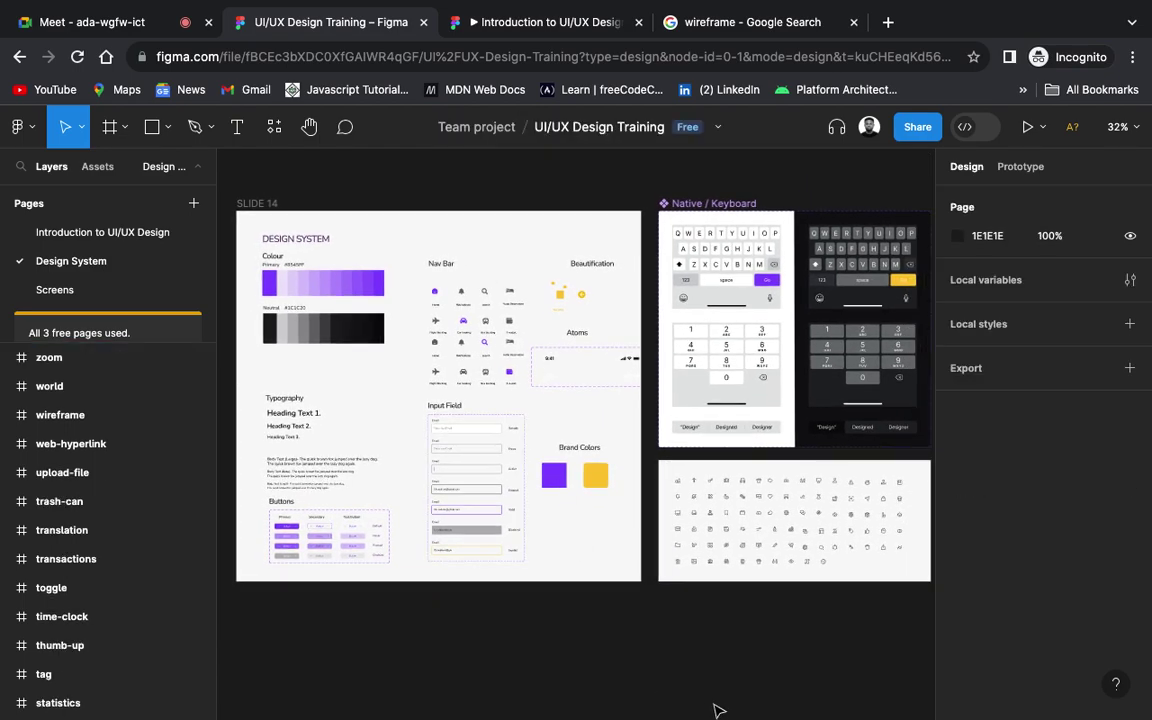
# Step: Hide the interface with Ctrl+\ to view only the Design System canvas
pyautogui.scroll(3, 717, 707)
pyautogui.scroll(3, 715, 707)
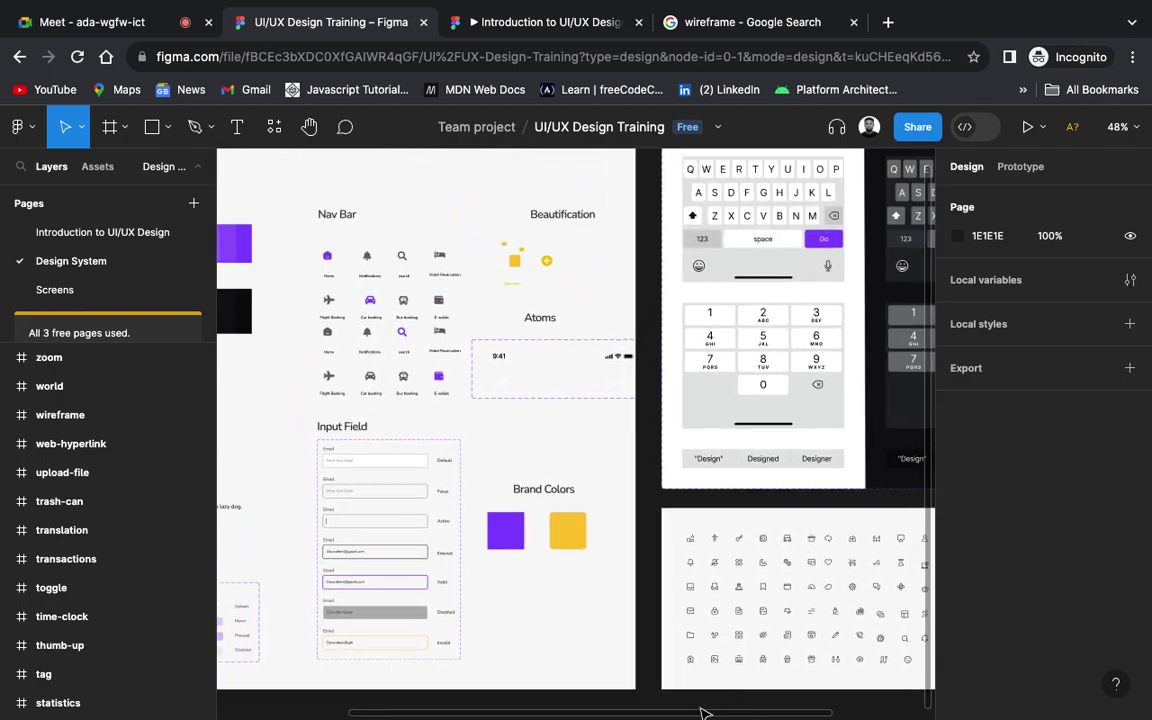
pyautogui.scroll(-3, 827, 508)
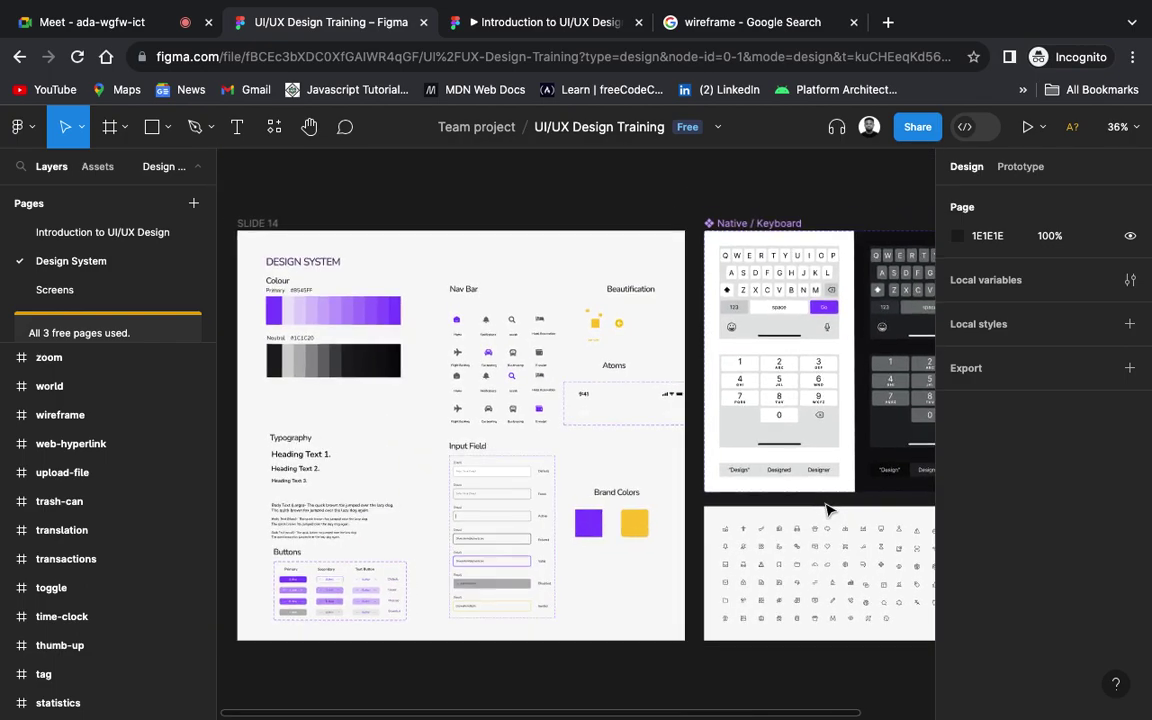
pyautogui.hotkey('ctrl', '\\')
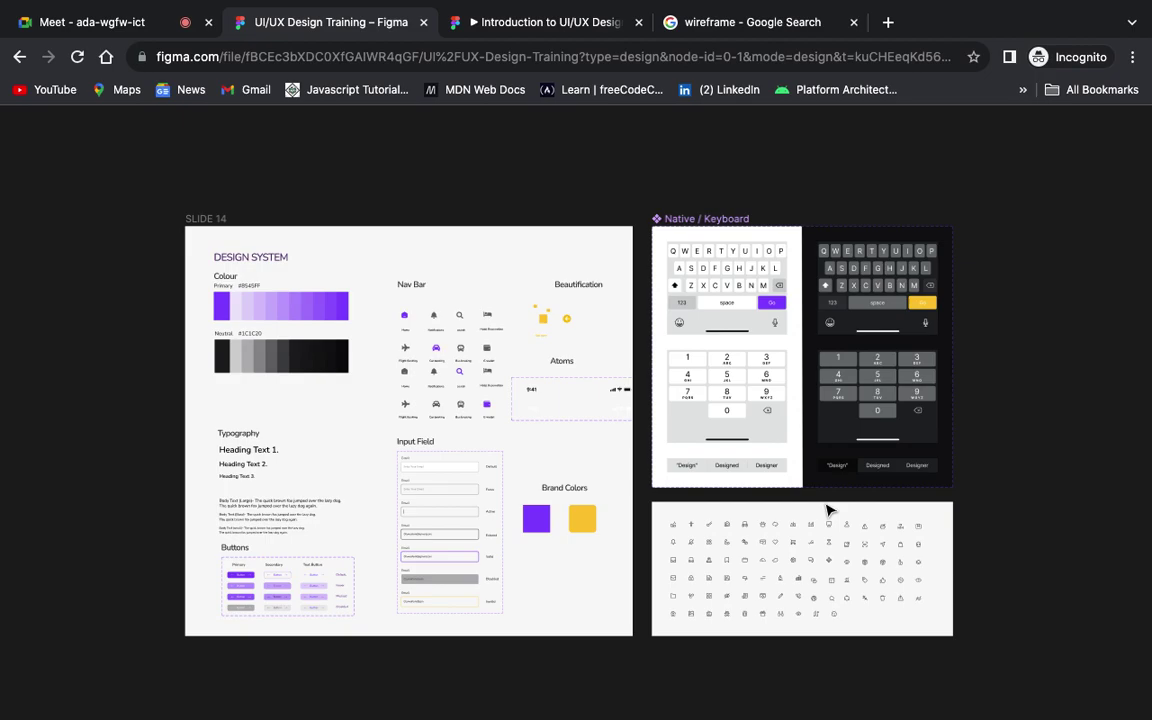
pyautogui.scroll(2, 827, 510)
pyautogui.hscroll(-3, 827, 510)
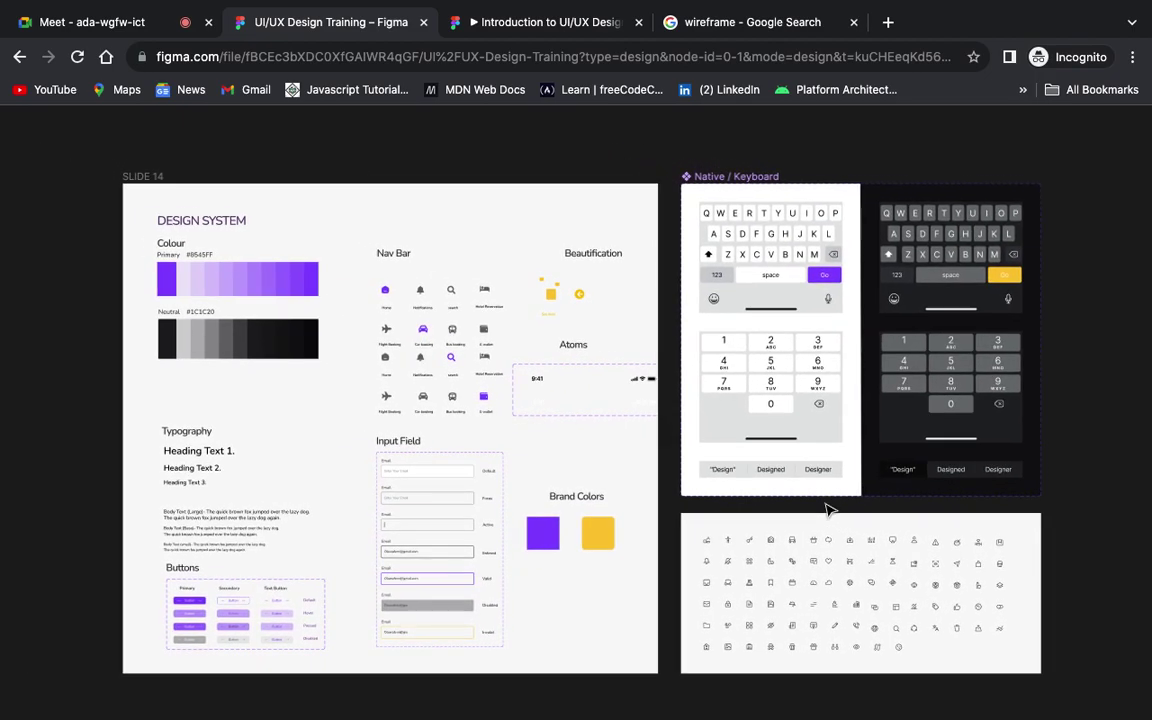
pyautogui.scroll(-2, 827, 510)
pyautogui.hscroll(1, 827, 510)
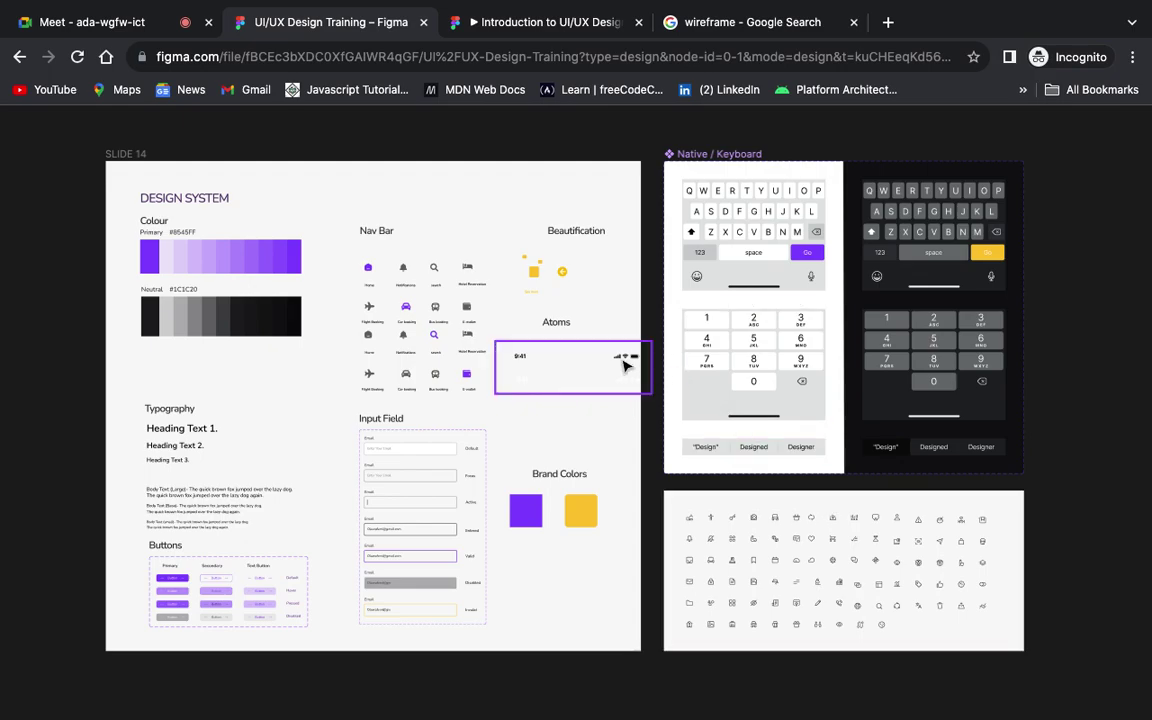
pyautogui.scroll(3, 598, 352)
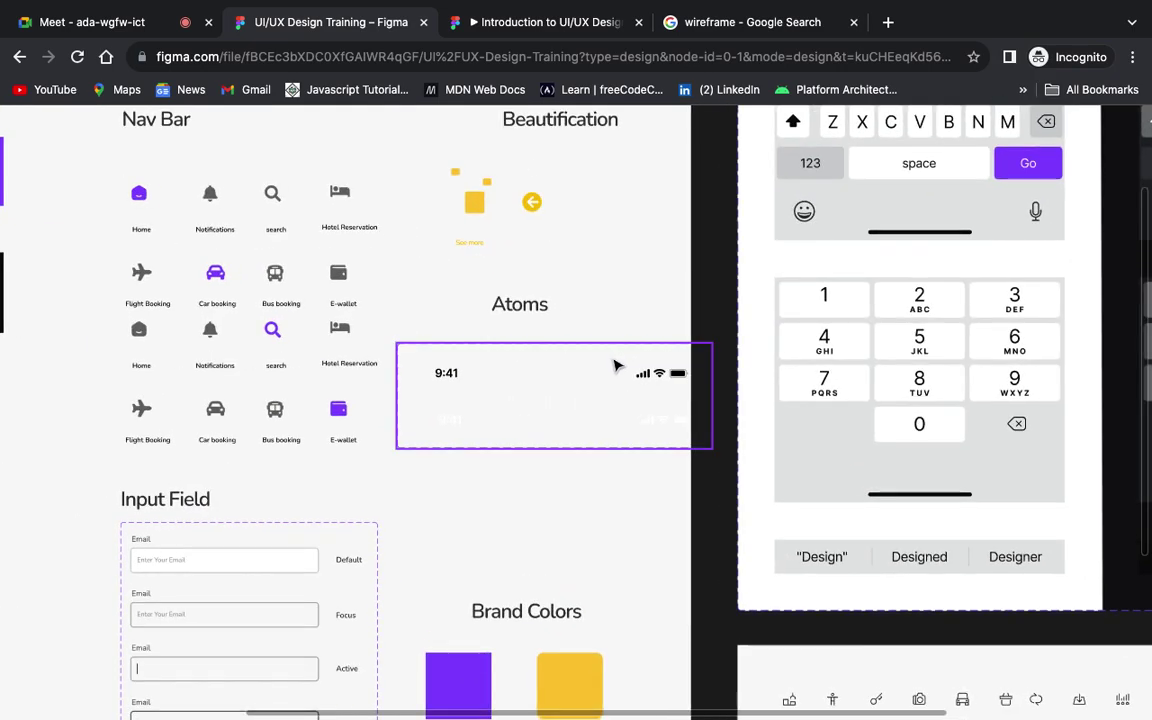
pyautogui.scroll(3, 615, 363)
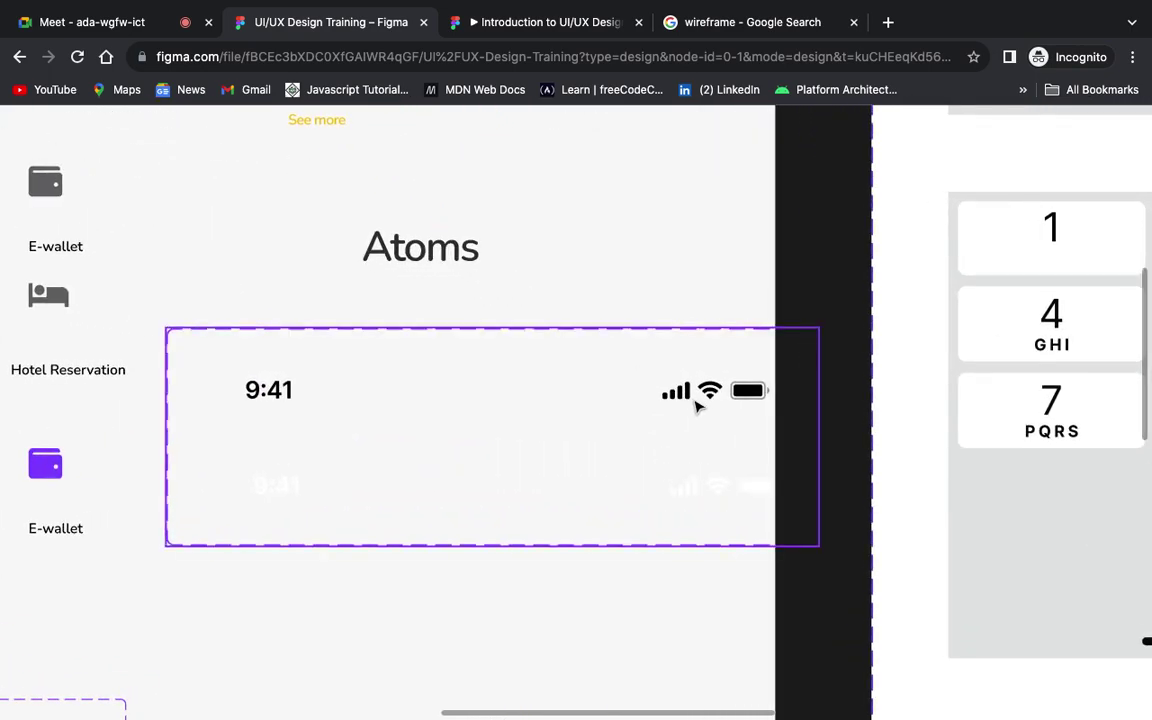
# Step: Select the status bar in the Atoms component, then restore the panels and return to Screens
pyautogui.doubleClick(699, 404)
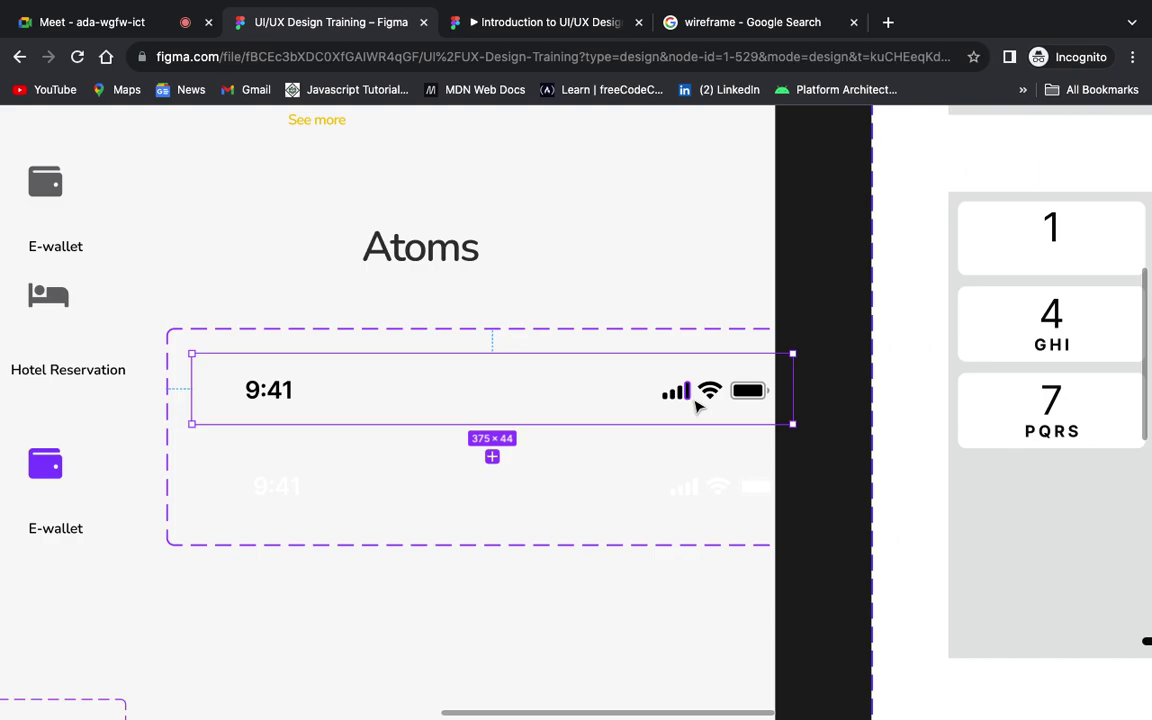
pyautogui.scroll(-2, 698, 405)
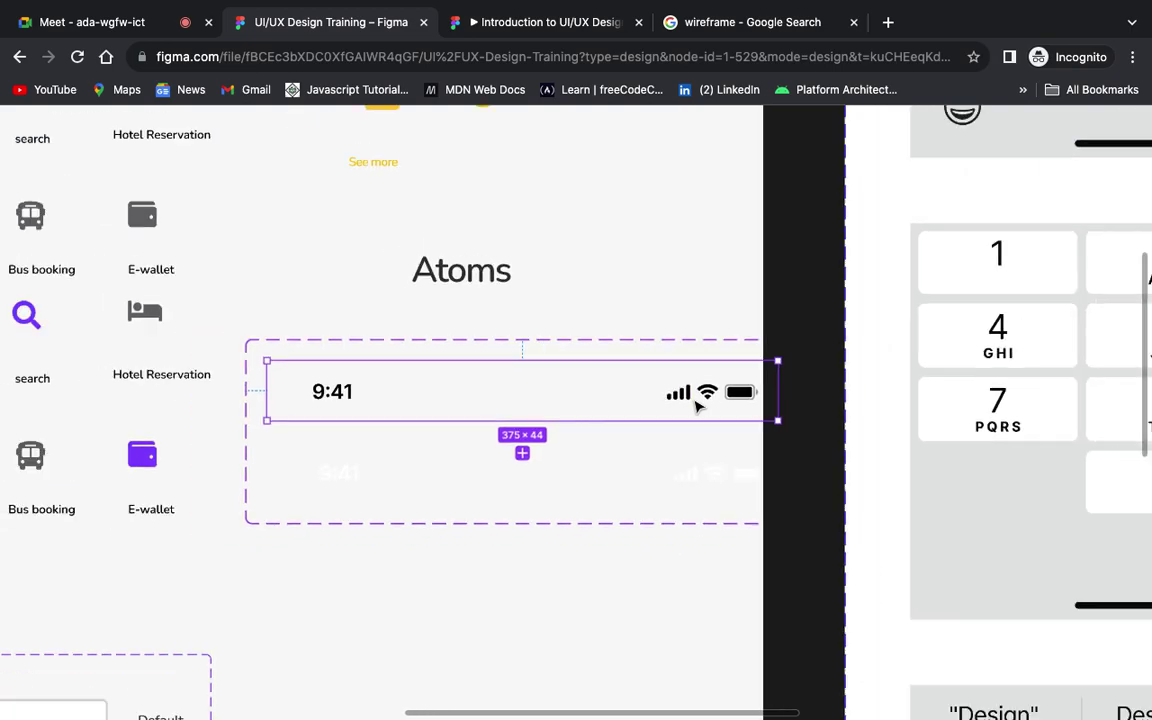
pyautogui.scroll(-3, 698, 405)
pyautogui.scroll(2, 698, 405)
pyautogui.scroll(-2, 698, 405)
pyautogui.scroll(2, 698, 405)
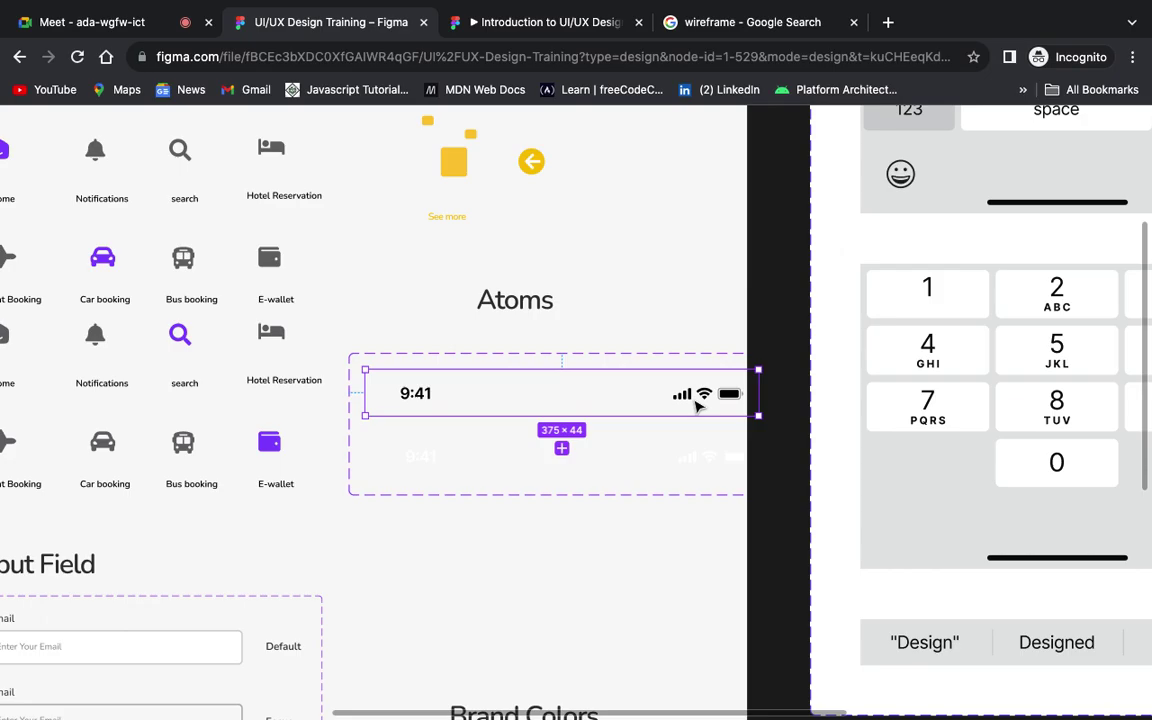
pyautogui.scroll(-3, 698, 405)
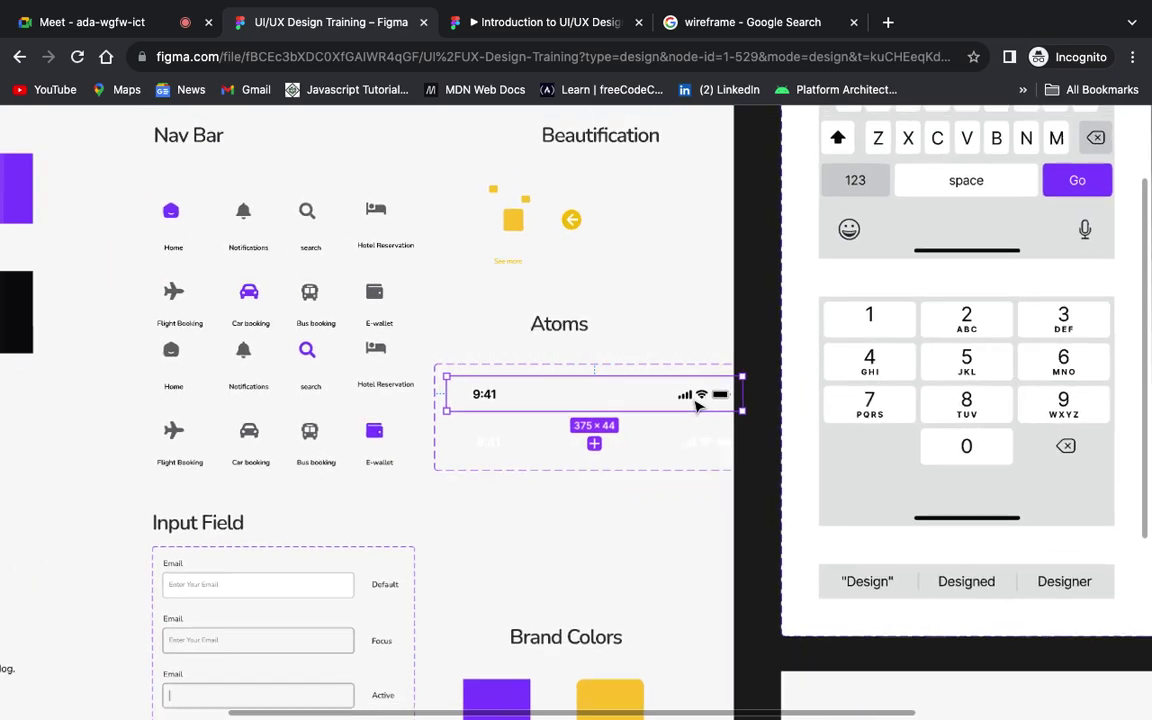
pyautogui.scroll(-3, 698, 405)
pyautogui.scroll(-2, 698, 405)
pyautogui.scroll(1, 698, 405)
pyautogui.scroll(-2, 698, 405)
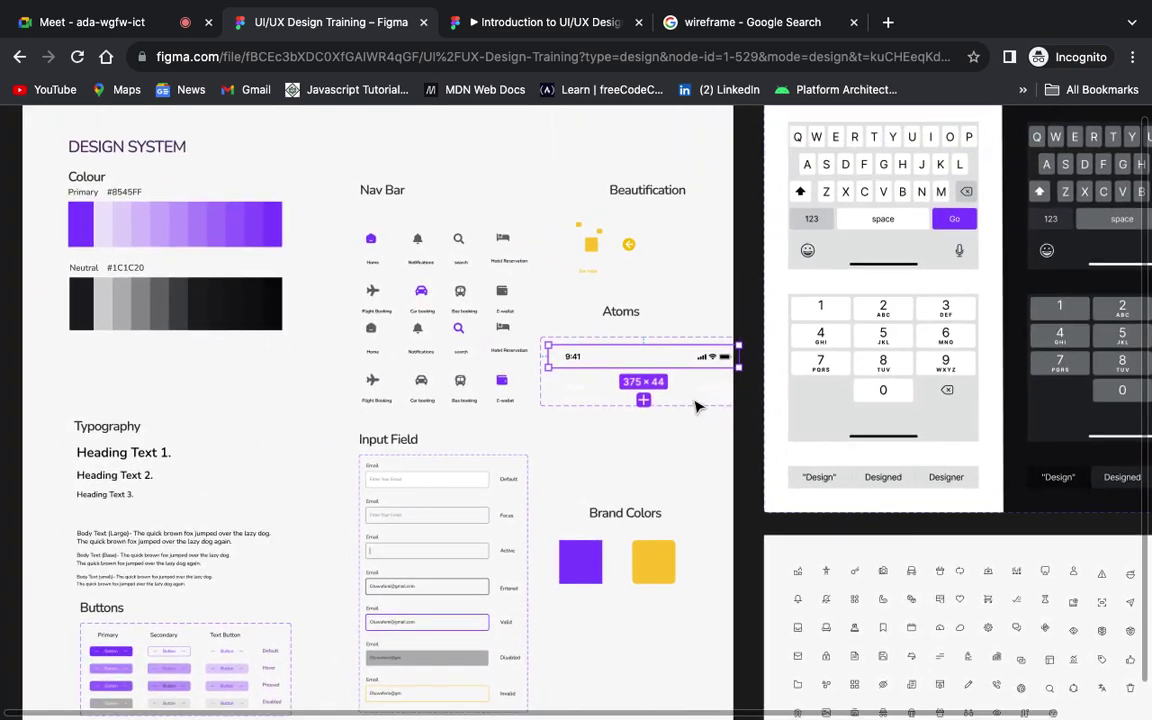
pyautogui.hscroll(-2, 698, 405)
pyautogui.hotkey('ctrl', '\\')
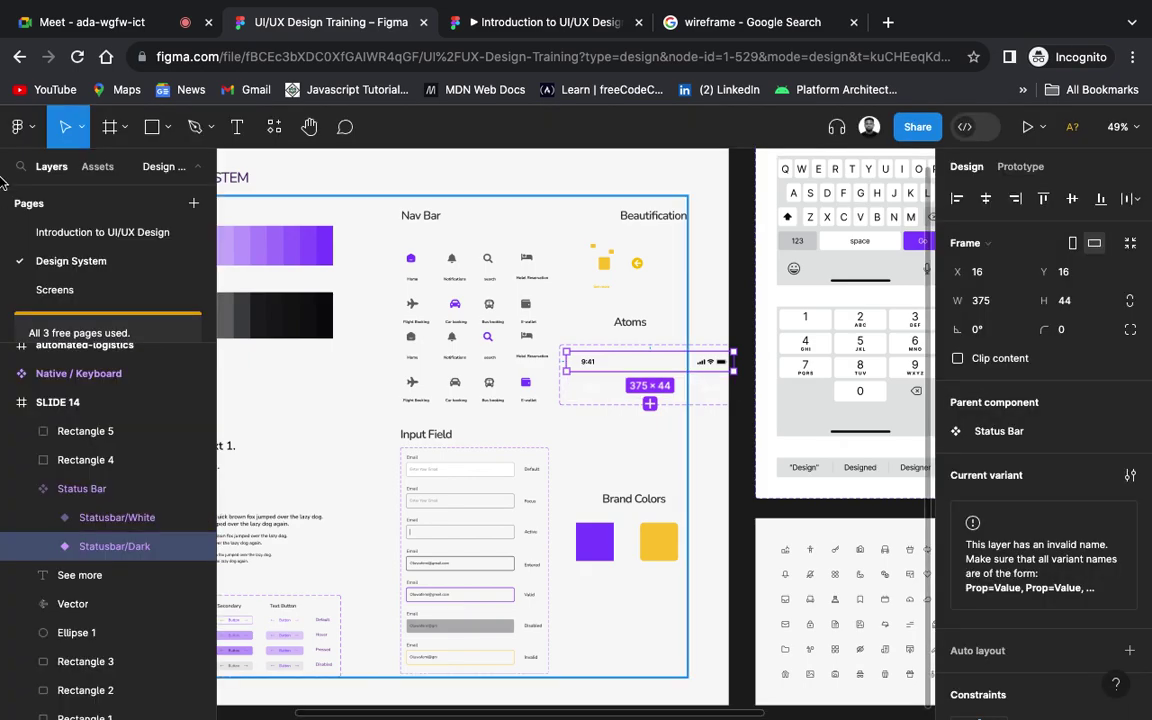
pyautogui.click(88, 290)
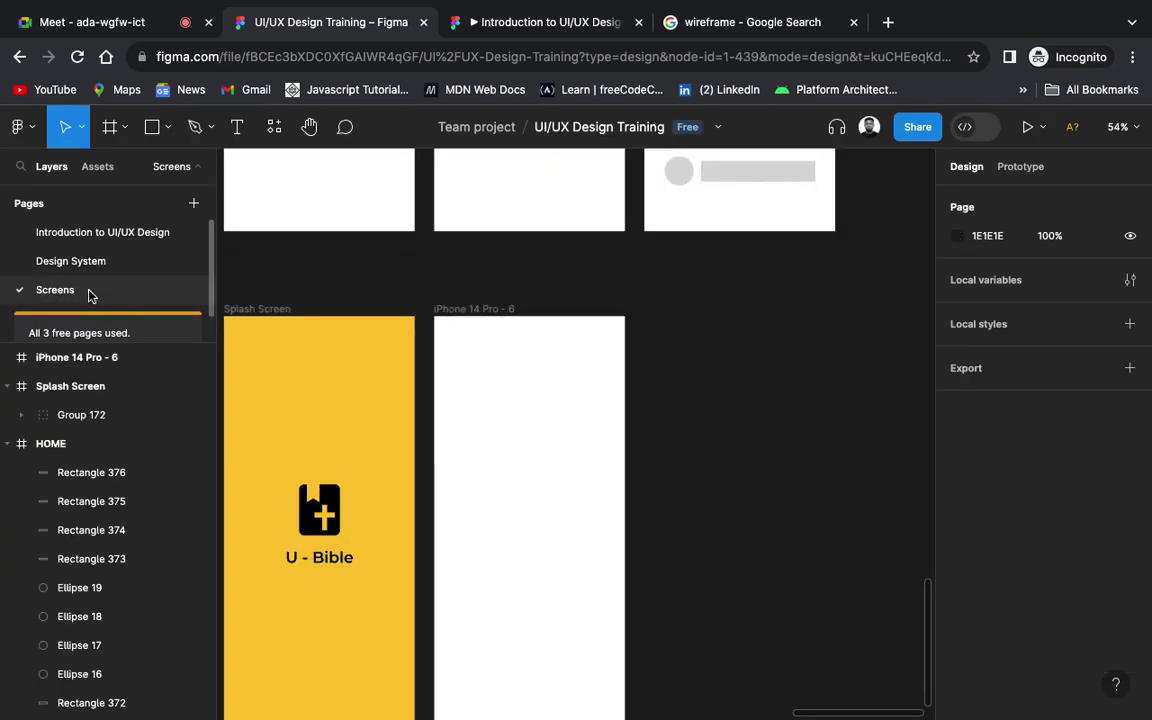
# Step: Paste the status bar into iPhone 14 Pro - 6, placed at Y 0 and stretched to 393 × 44
pyautogui.click(526, 490)
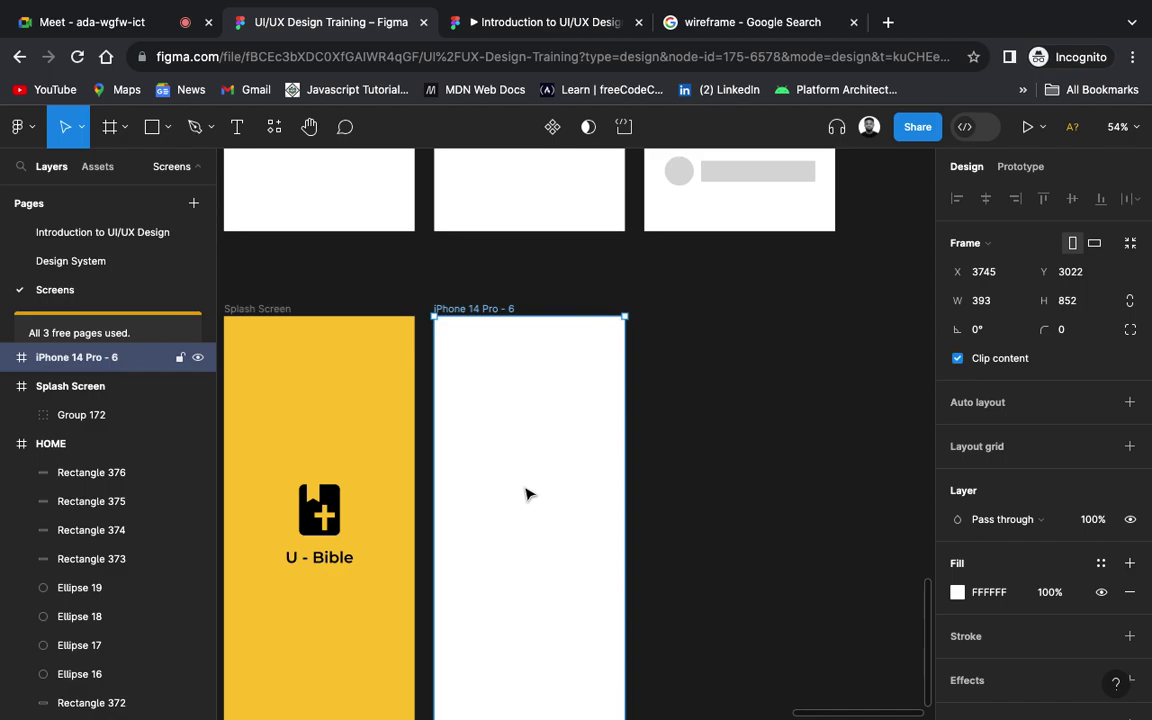
pyautogui.hotkey('ctrl', 'v')
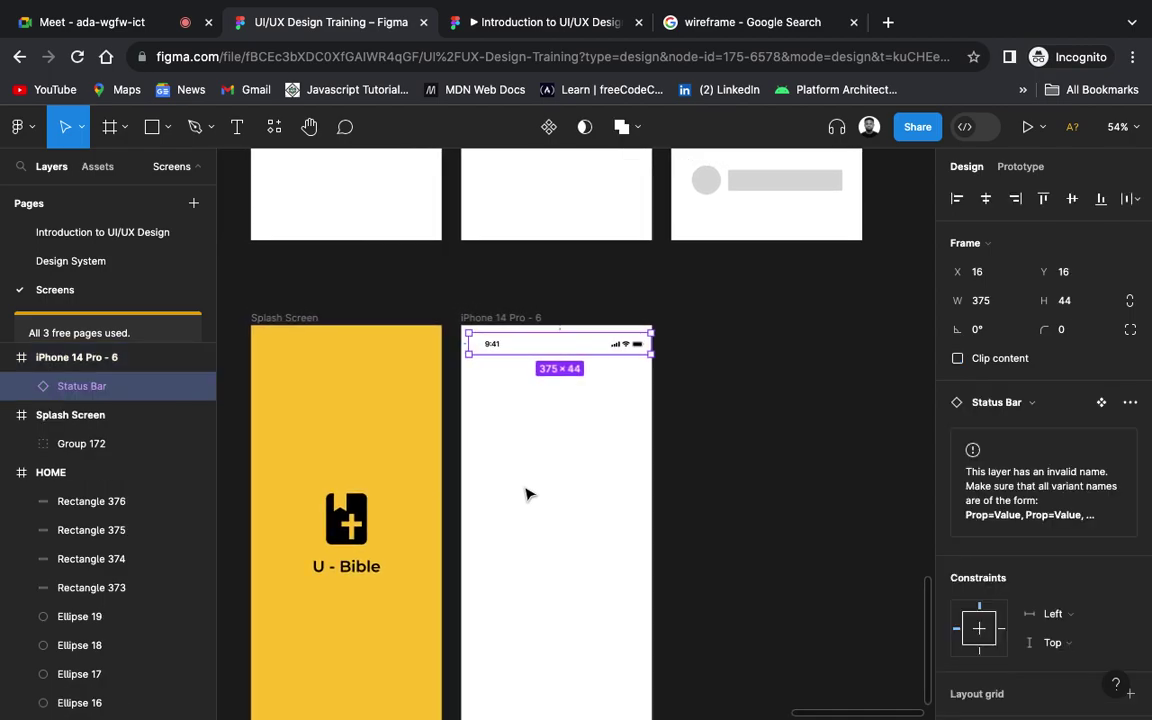
pyautogui.scroll(3, 526, 493)
pyautogui.scroll(3, 526, 493)
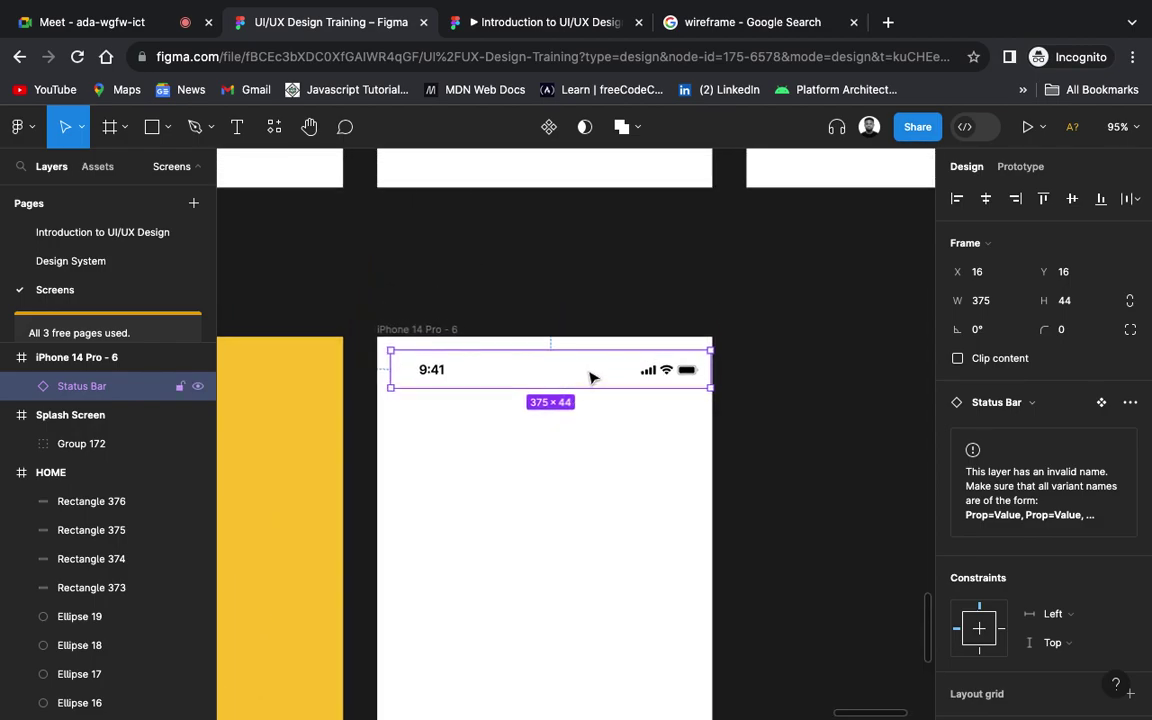
pyautogui.moveTo(590, 381); pyautogui.dragTo(590, 372)
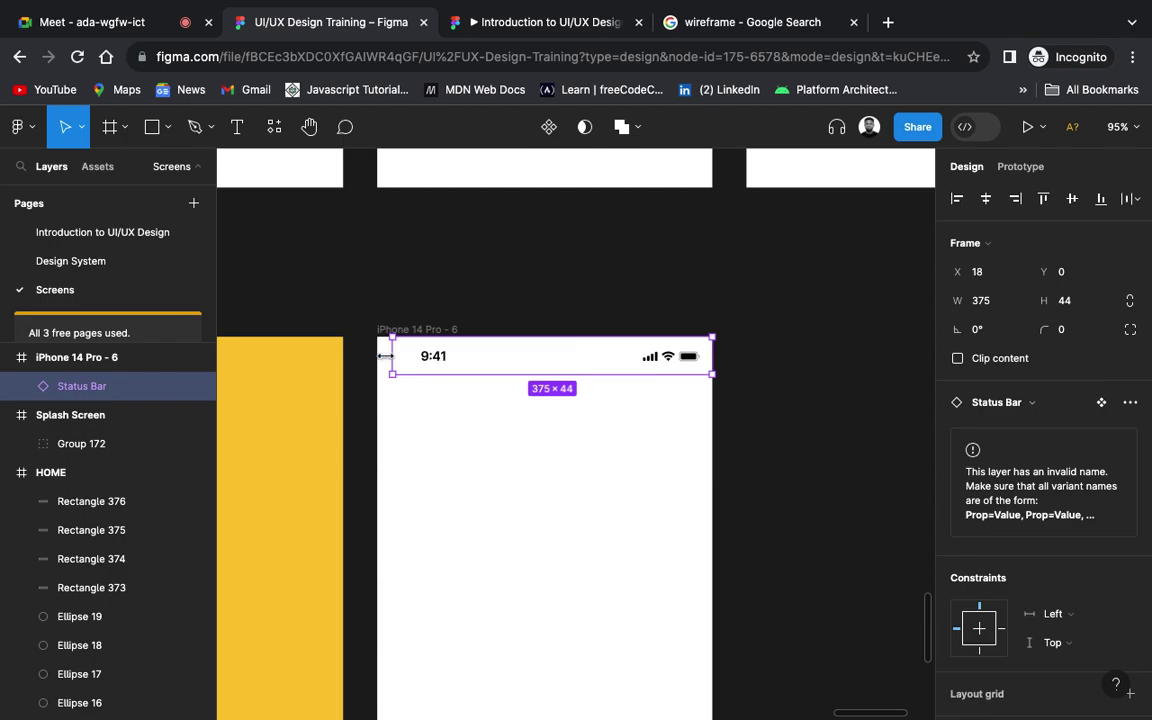
pyautogui.moveTo(391, 356); pyautogui.dragTo(377, 356)
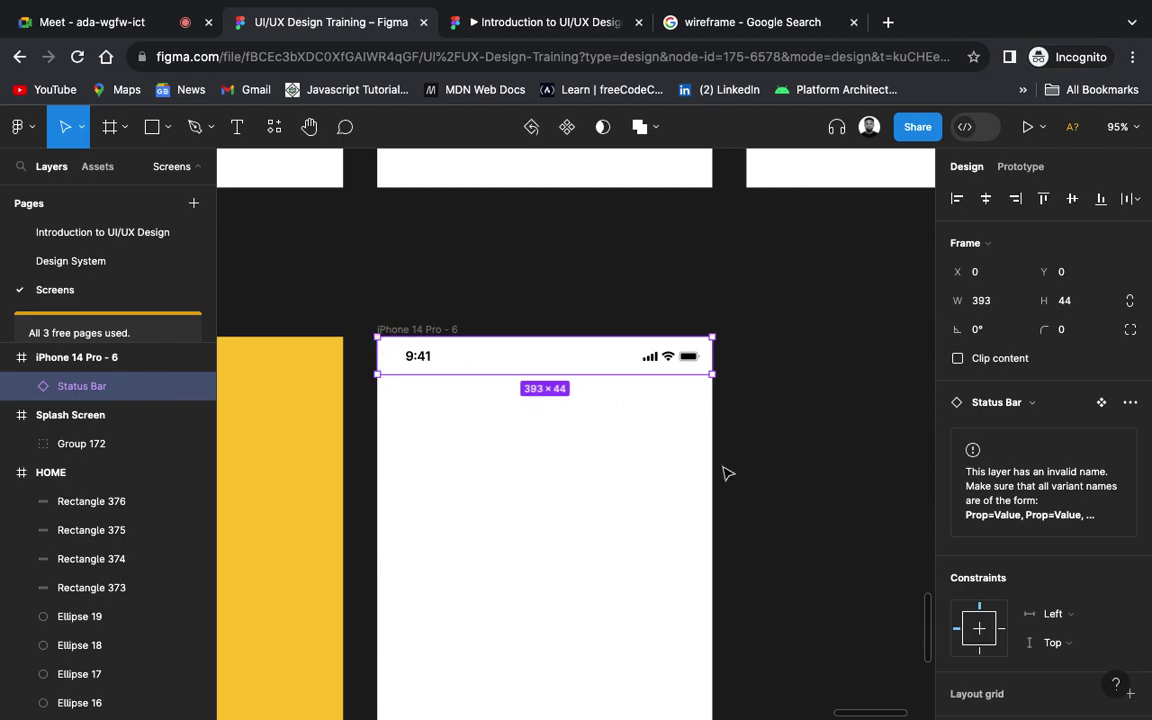
pyautogui.click(815, 468)
pyautogui.scroll(-5, 702, 458)
pyautogui.scroll(-3, 702, 458)
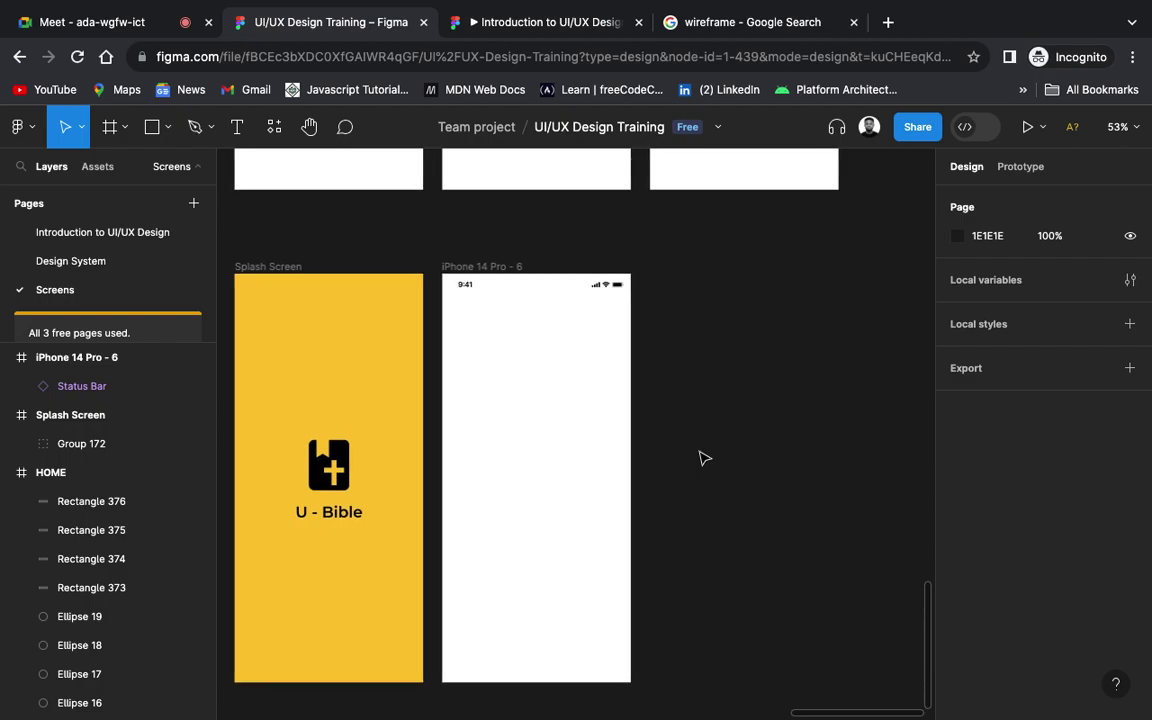
pyautogui.hscroll(-3, 703, 457)
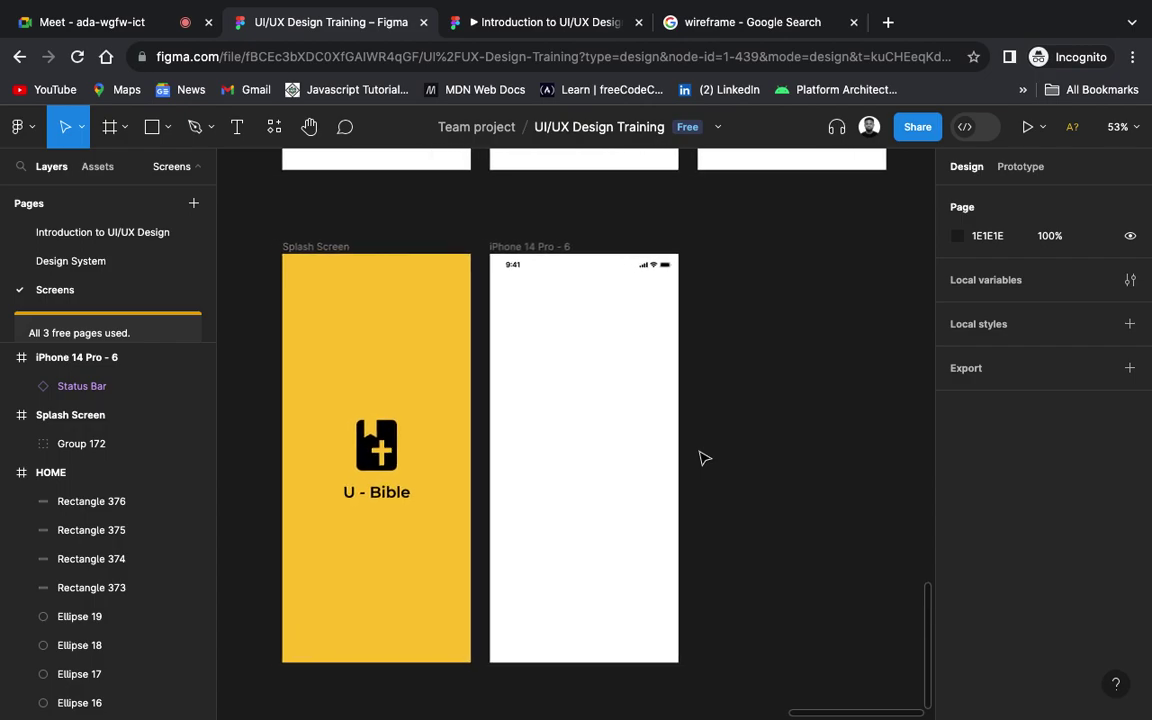
pyautogui.scroll(6, 703, 458)
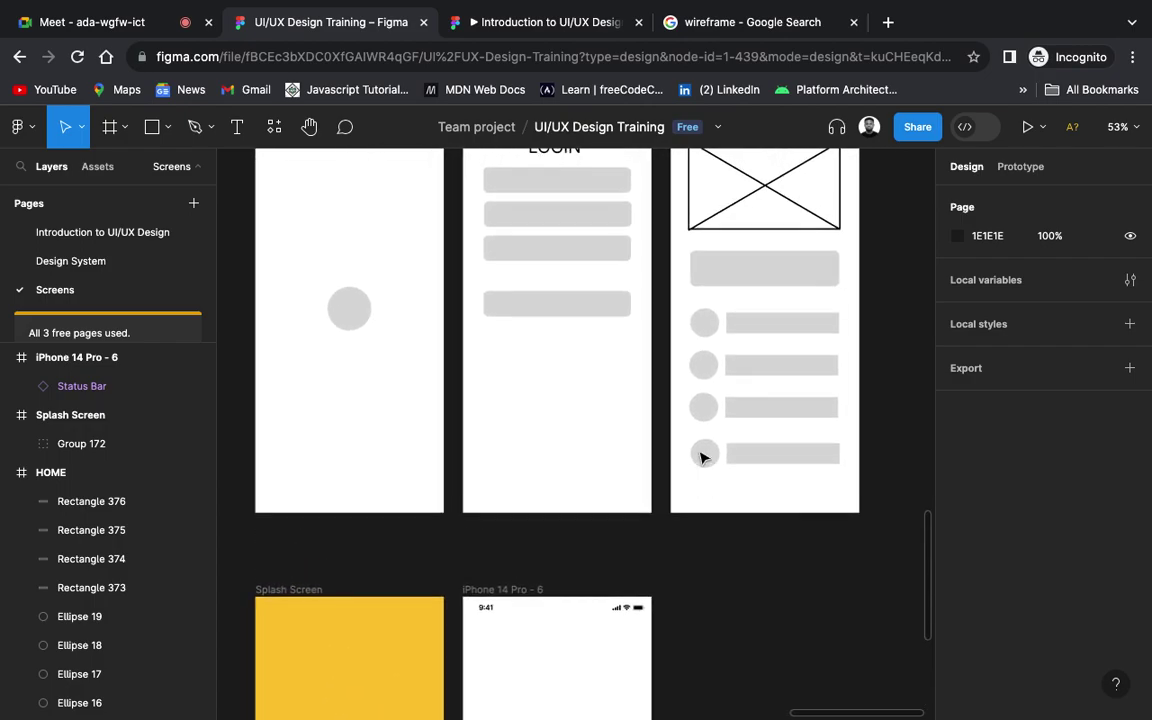
pyautogui.scroll(2, 506, 232)
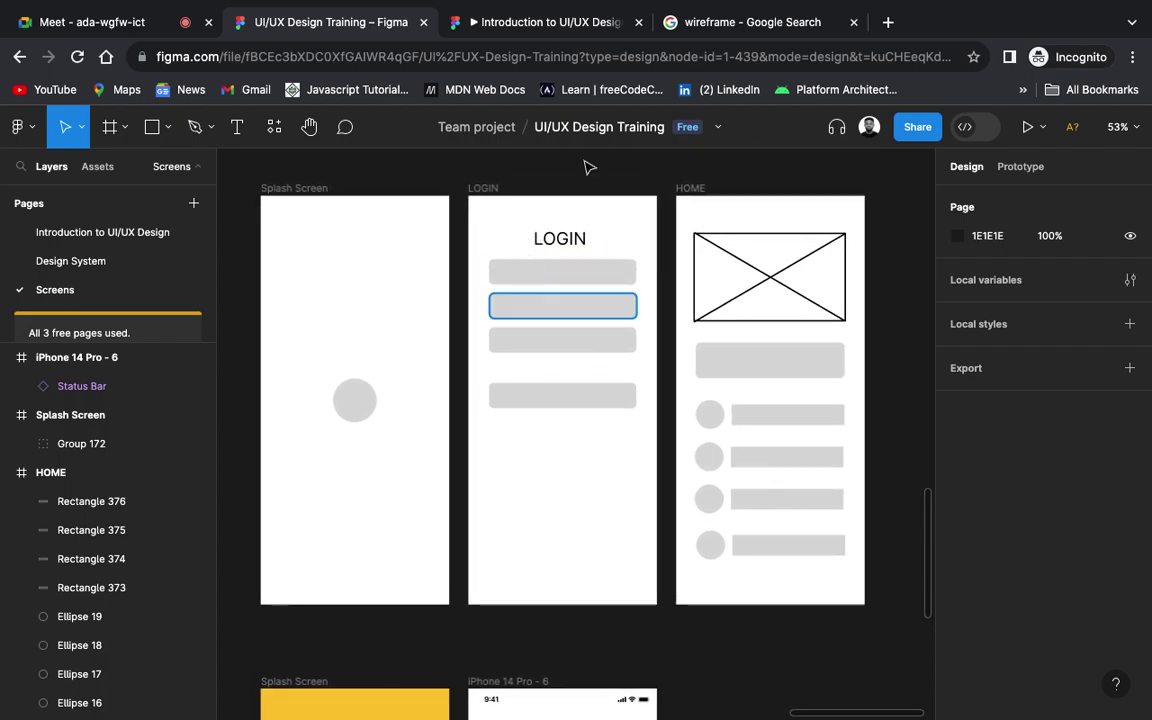
pyautogui.scroll(-5, 576, 365)
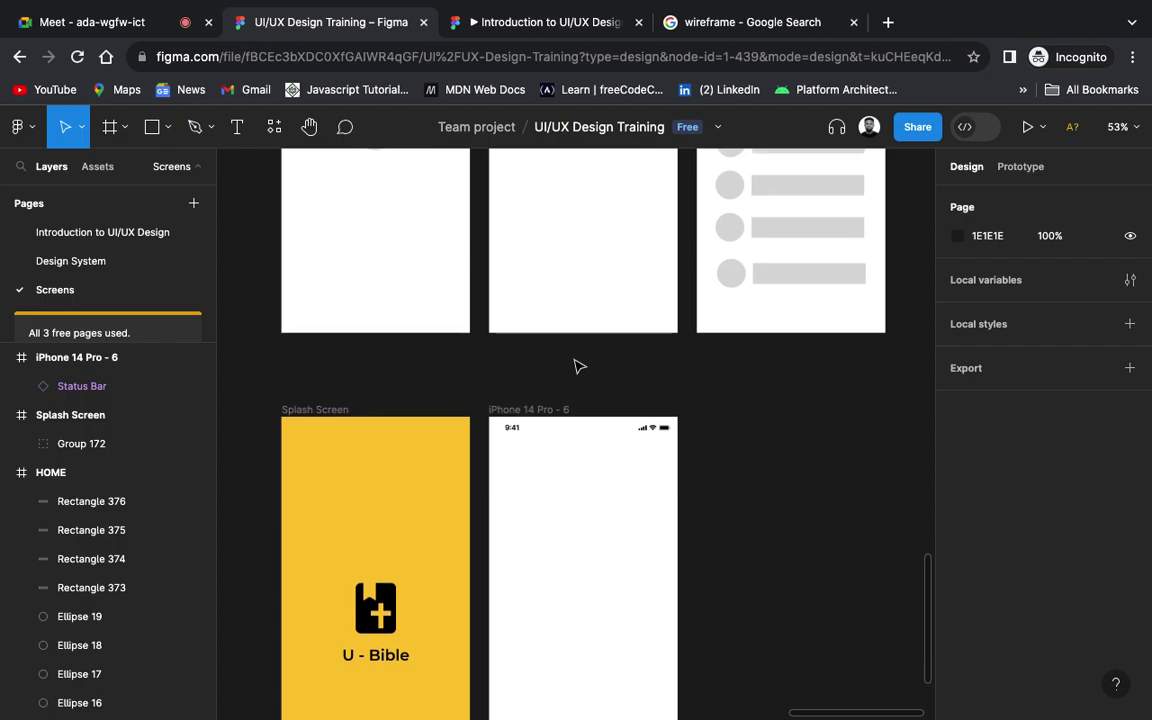
pyautogui.scroll(-2, 576, 365)
pyautogui.hscroll(1, 576, 365)
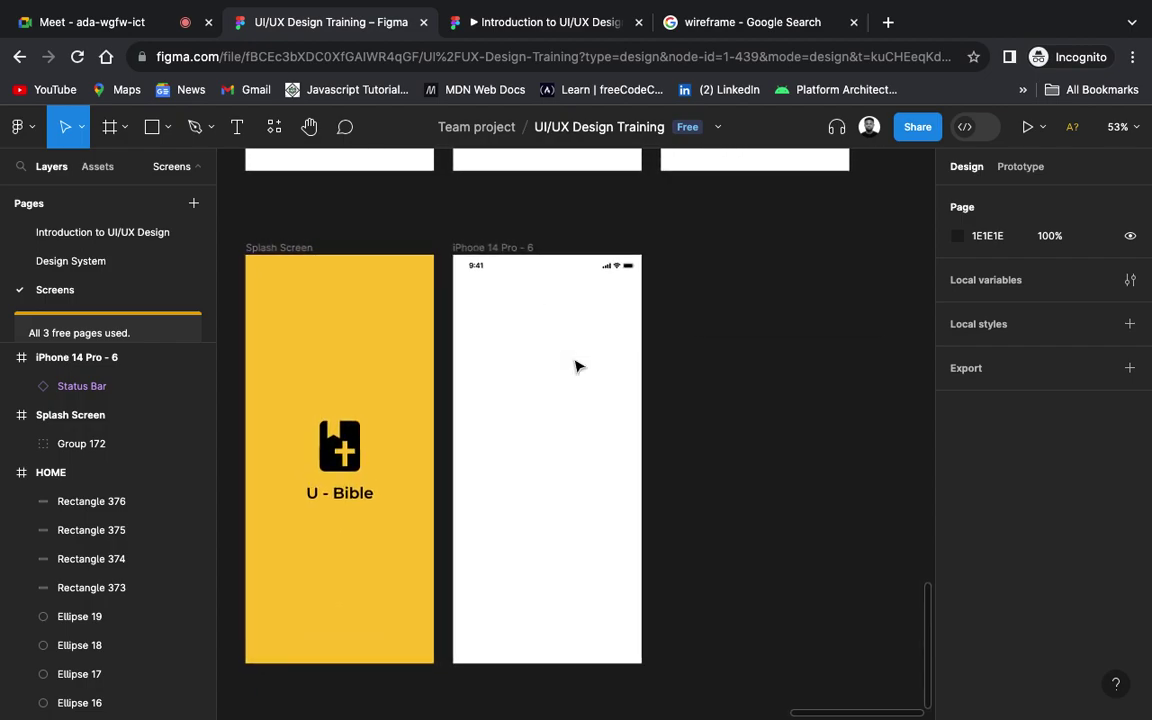
# Step: Add a 'Login' text near the frame top in Montserrat, size 24
pyautogui.press('t')
pyautogui.click(531, 328)
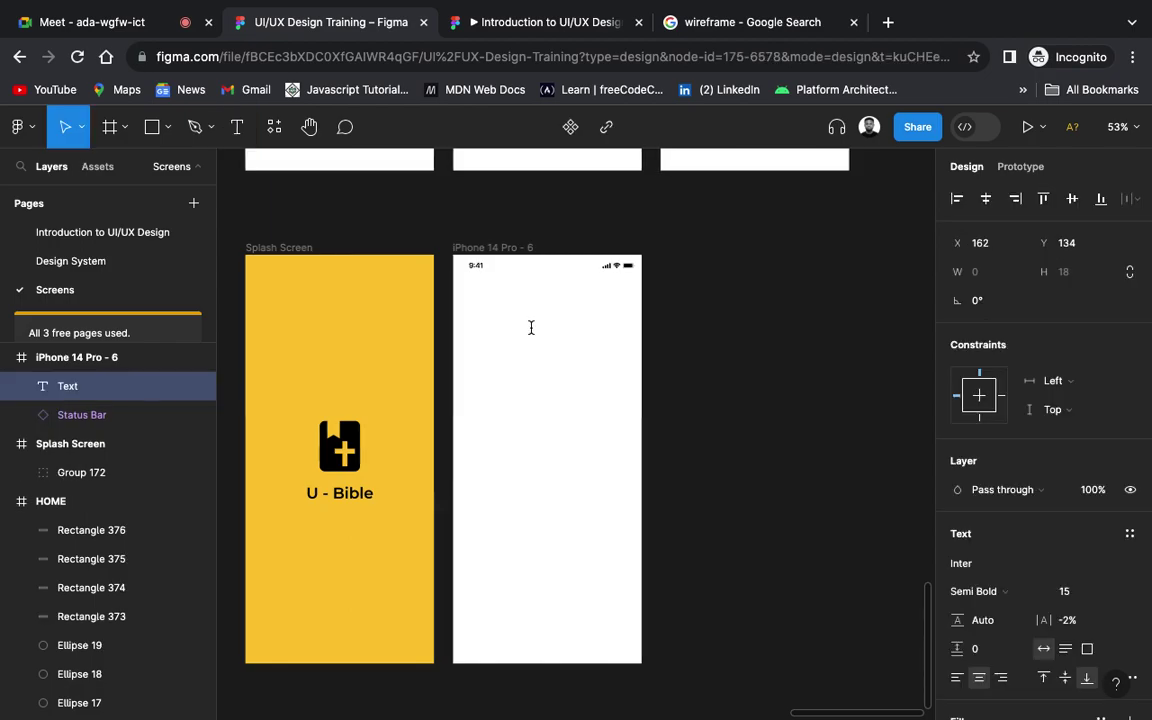
pyautogui.write('Login')
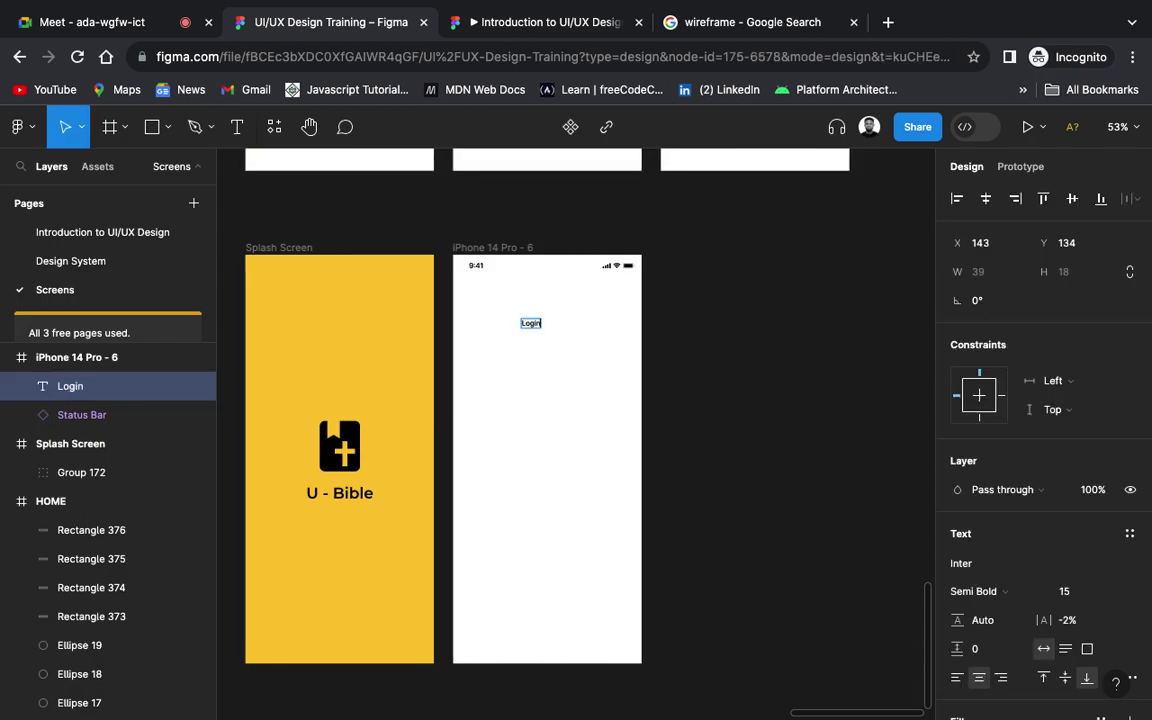
pyautogui.press('Escape')
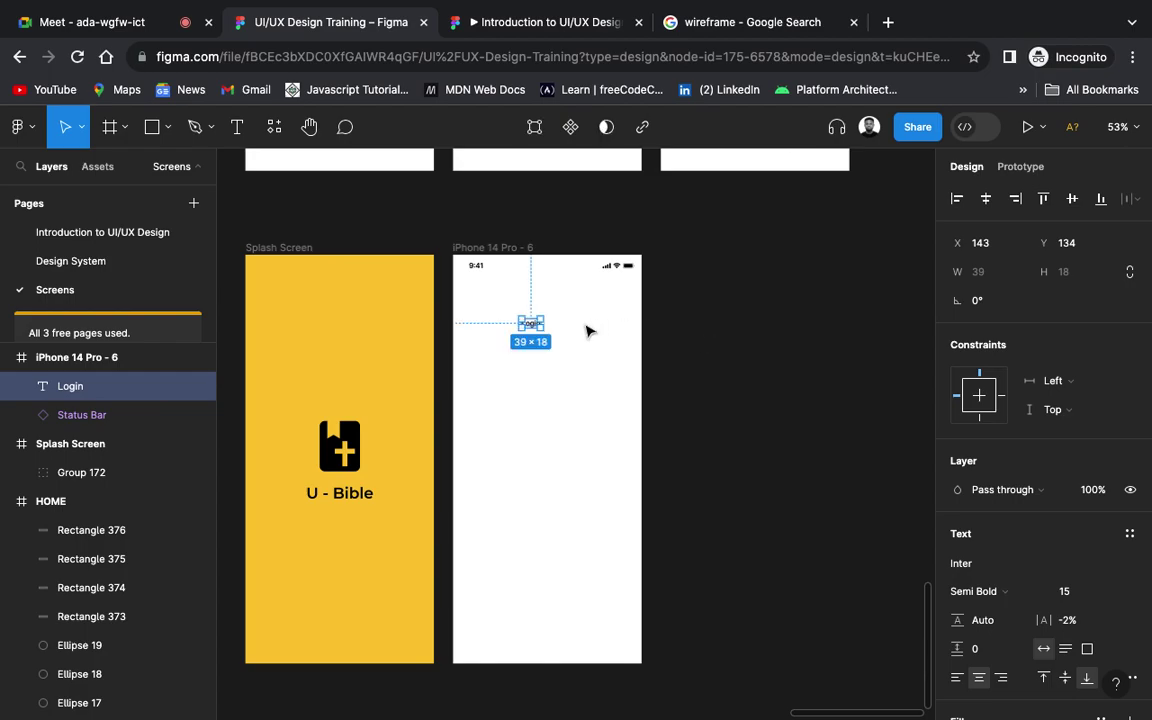
pyautogui.click(1100, 592)
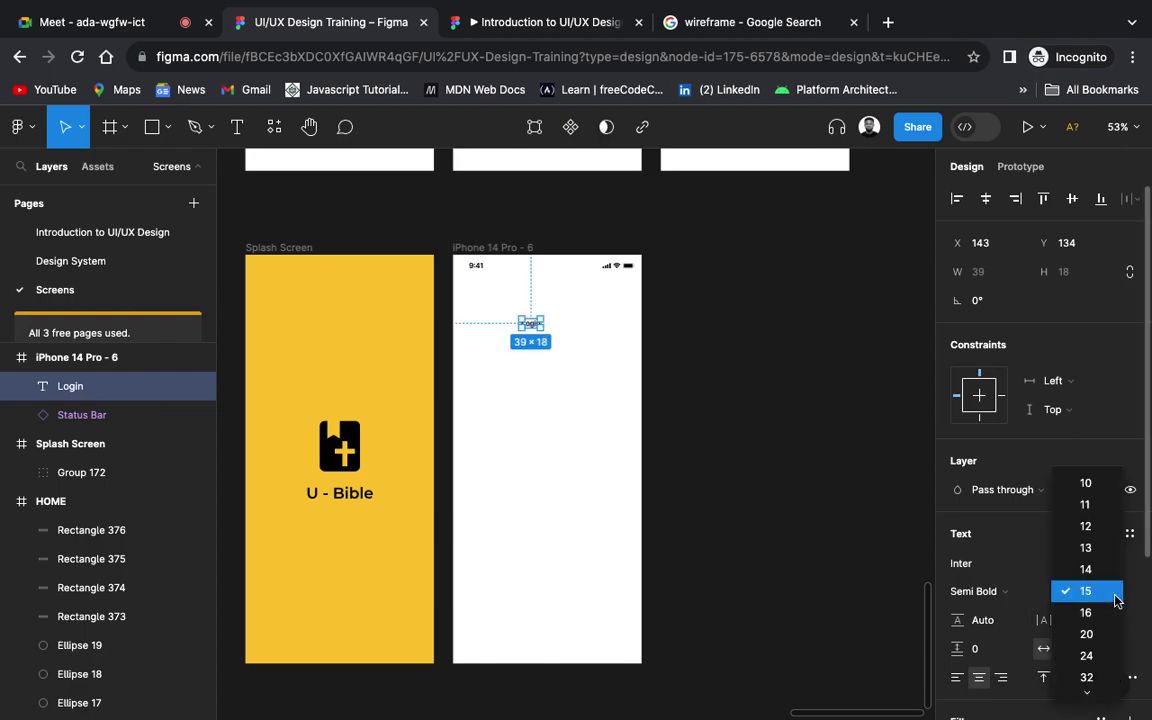
pyautogui.click(1098, 655)
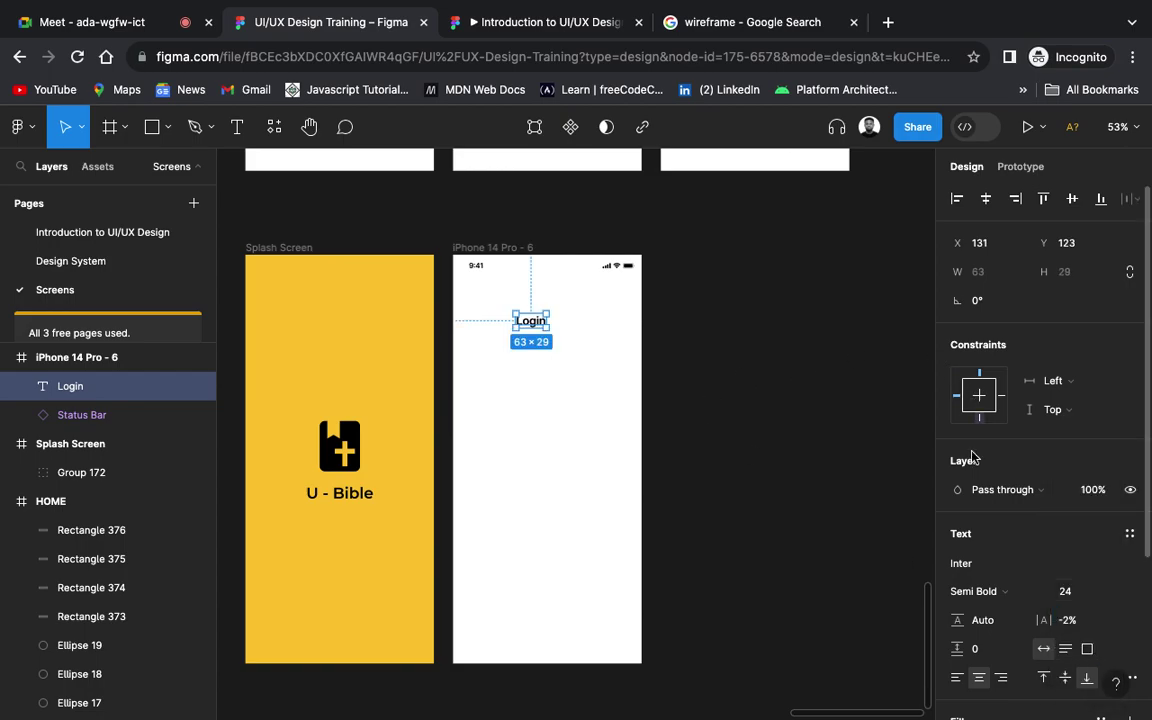
pyautogui.click(977, 565)
pyautogui.write('monts')
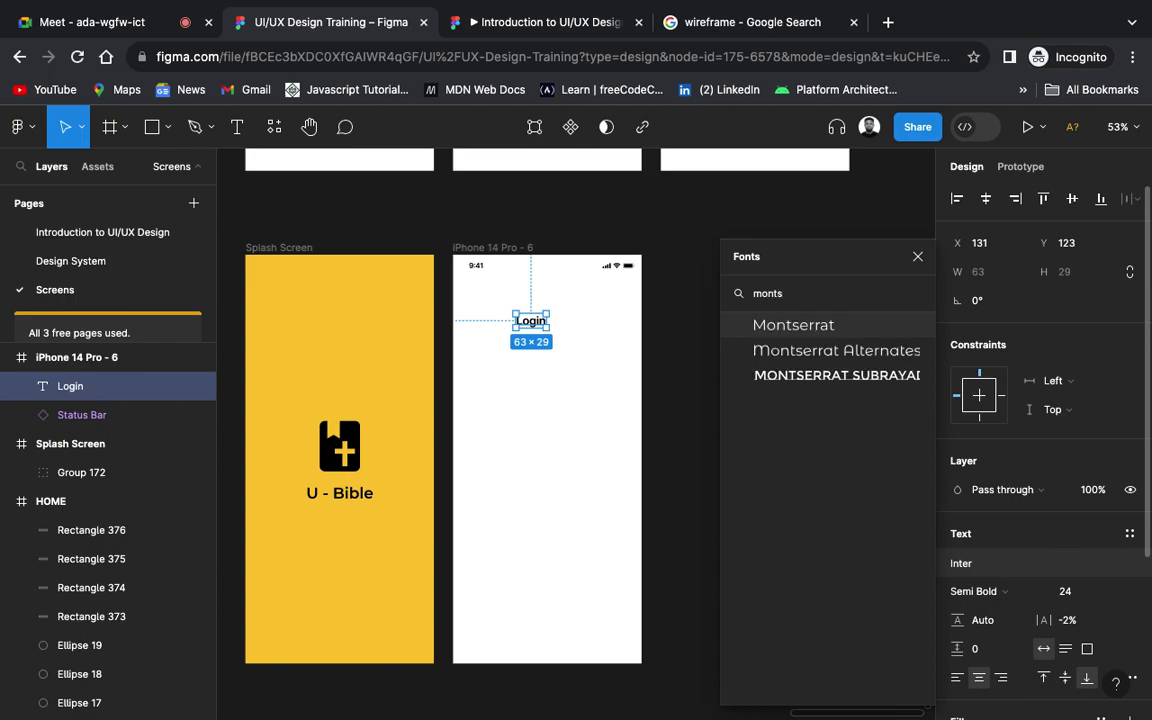
pyautogui.press('Return')
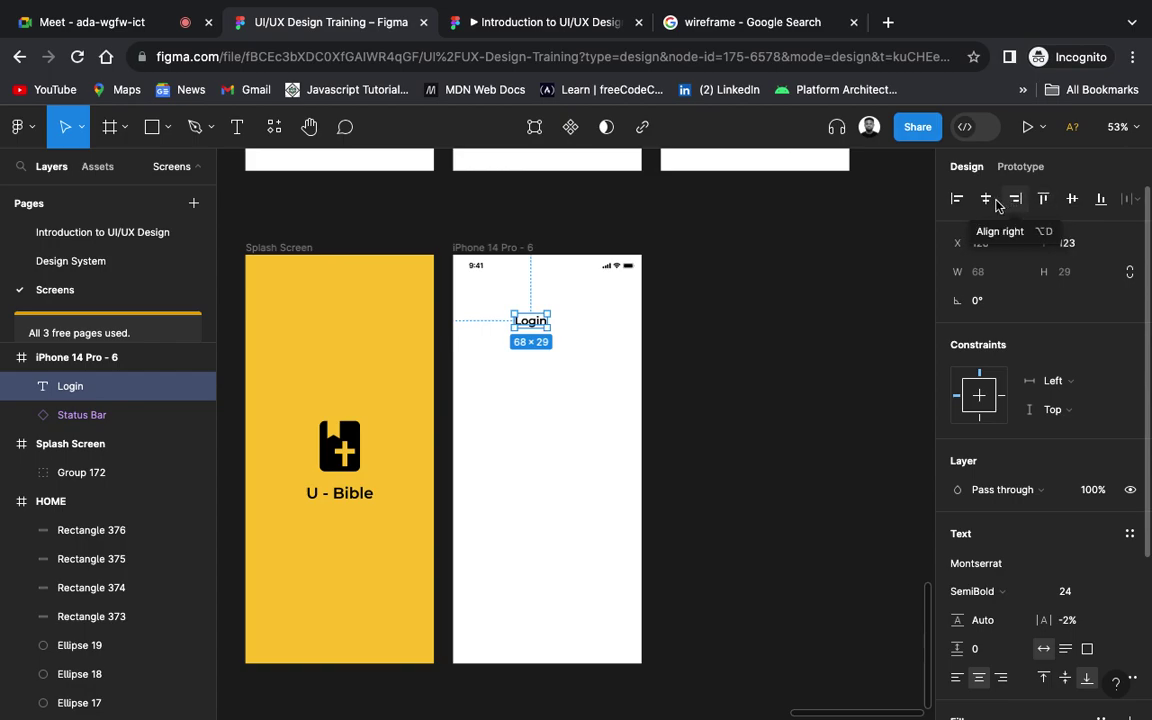
# Step: Centre the Login text horizontally in the frame and nudge it slightly upward
pyautogui.click(986, 199)
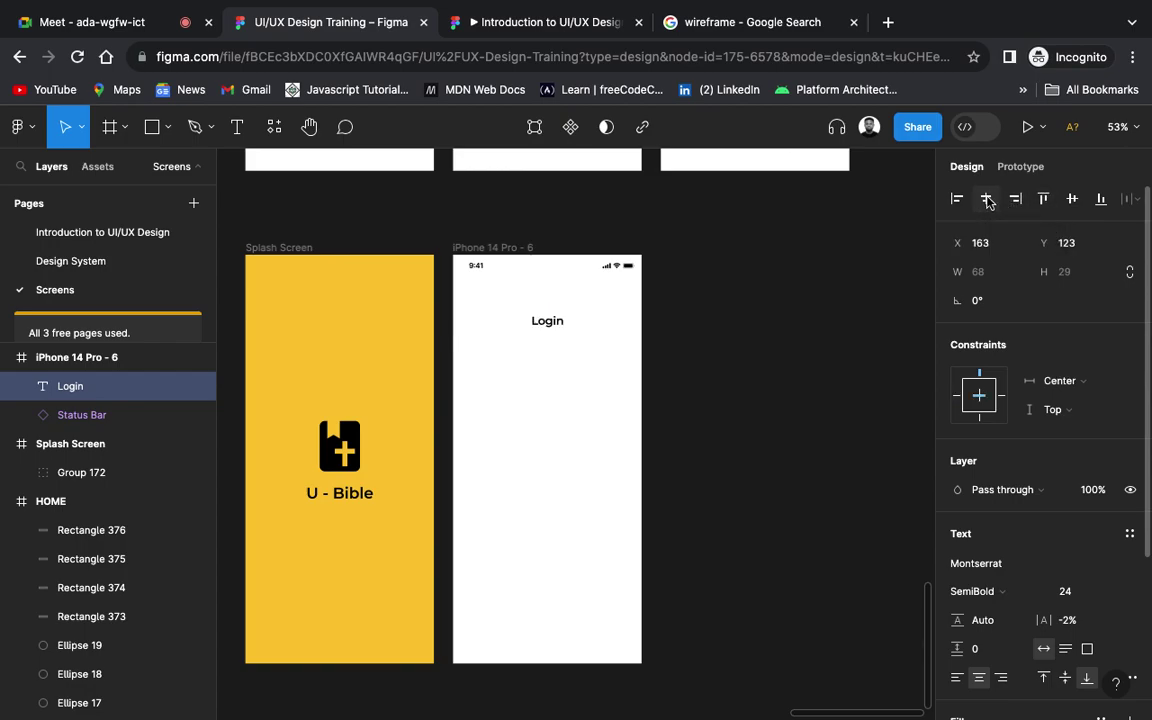
pyautogui.click(1073, 199)
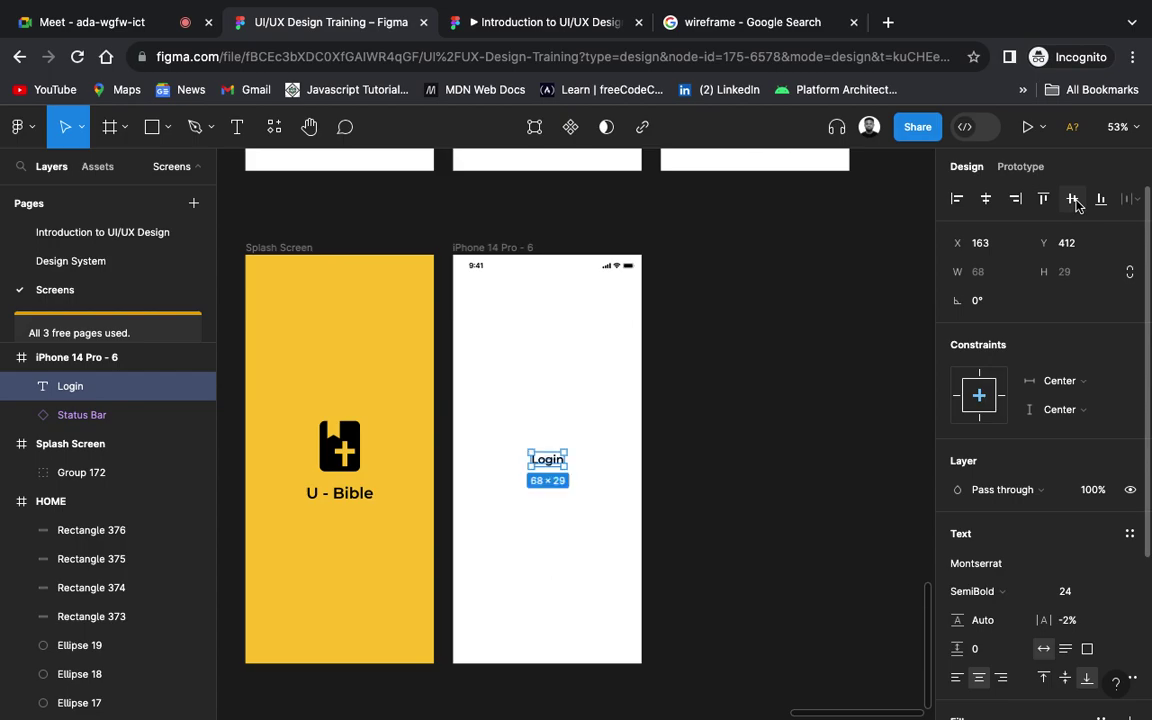
pyautogui.hotkey('ctrl', 'z')
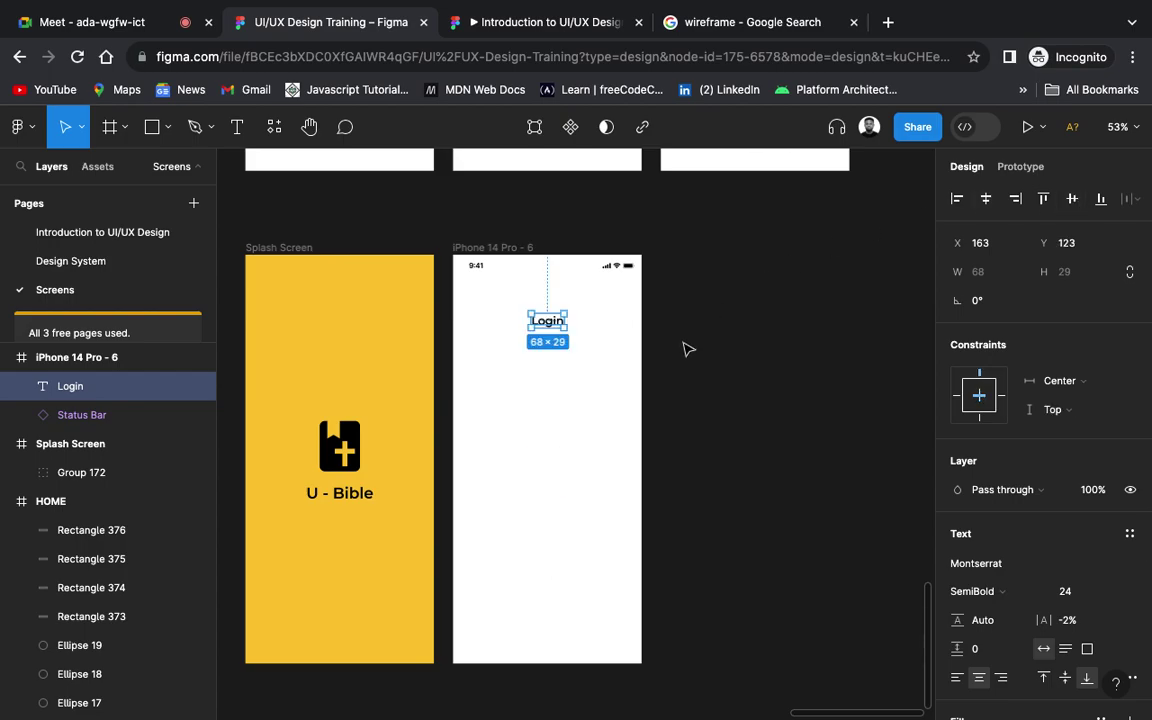
pyautogui.scroll(5, 688, 349)
pyautogui.hscroll(-3, 686, 348)
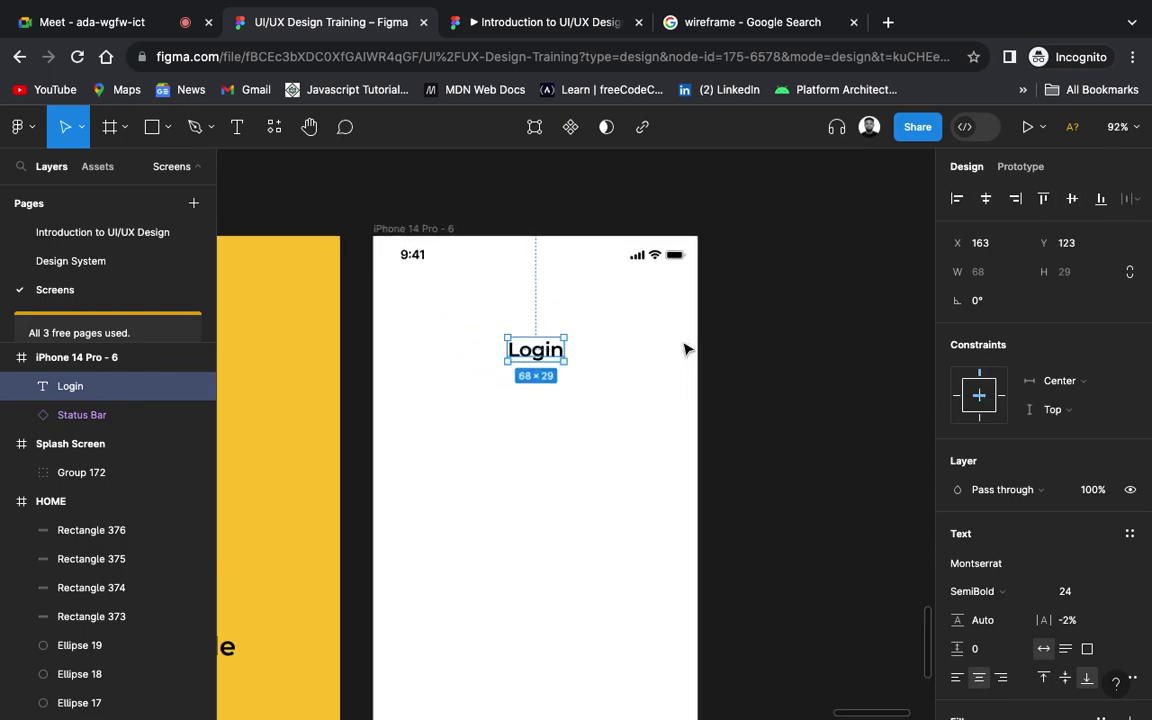
pyautogui.click(839, 361)
pyautogui.click(540, 360)
pyautogui.moveTo(540, 360); pyautogui.dragTo(540, 355)
pyautogui.click(760, 387)
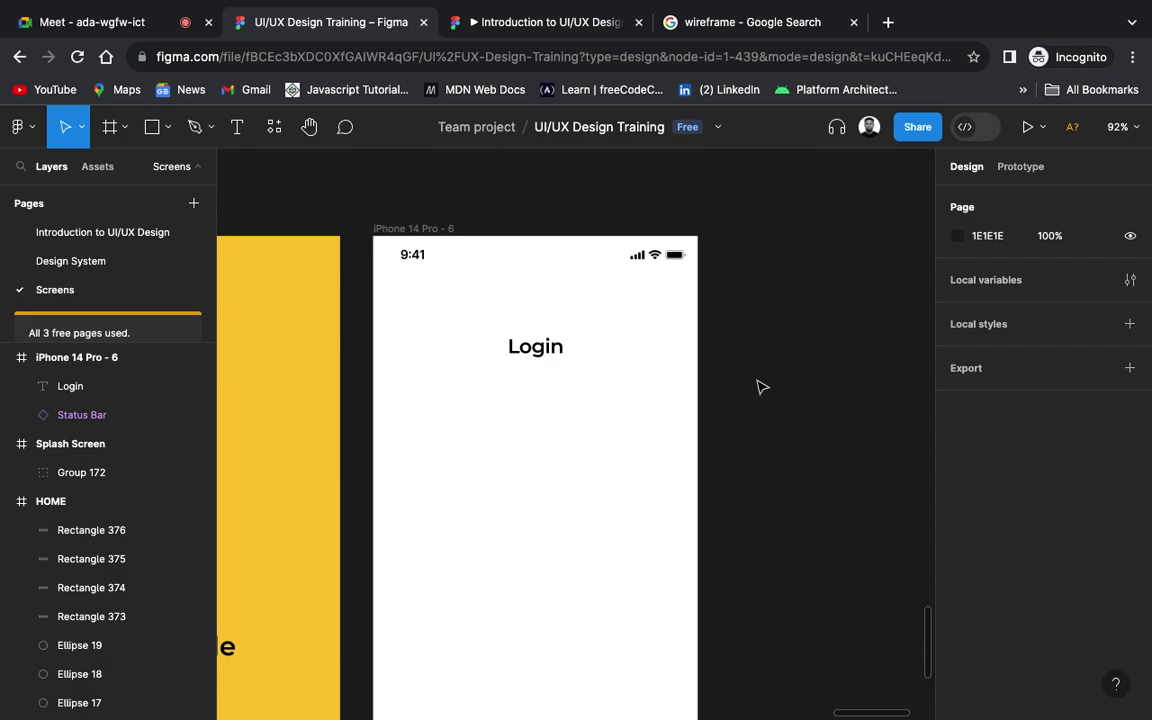
pyautogui.hscroll(-3, 735, 387)
pyautogui.scroll(-2, 735, 387)
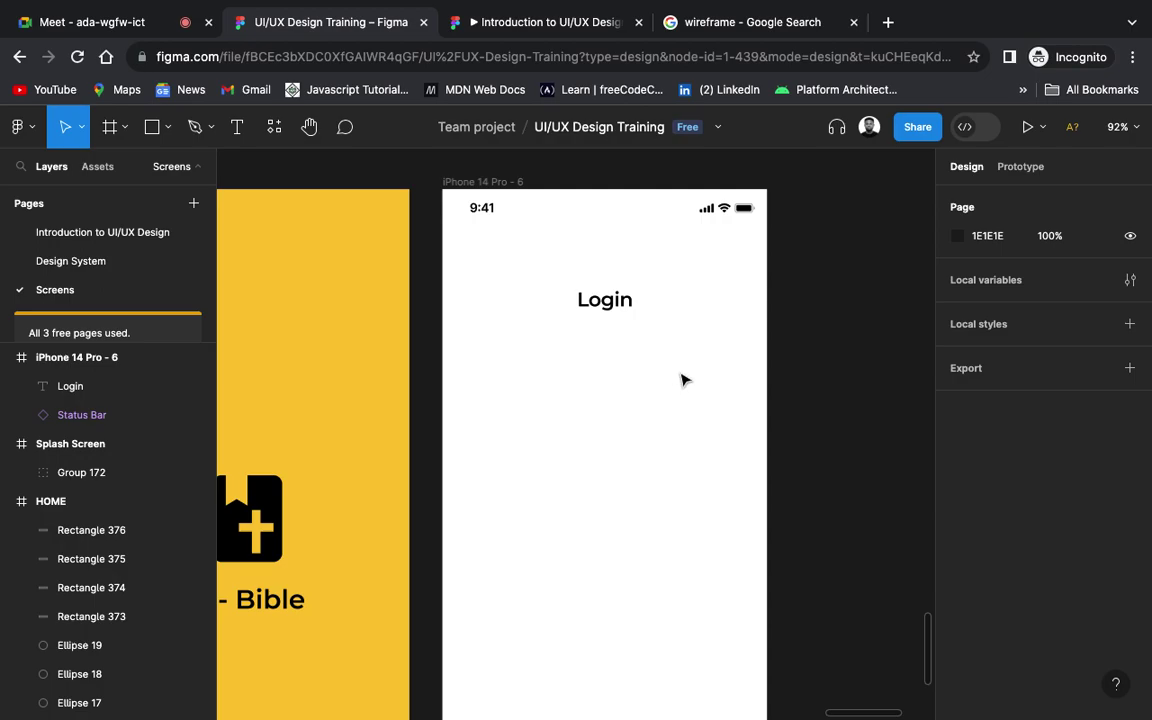
# Step: Draw a grey 318 × 53 bar under the Login title, centred horizontally in the frame
pyautogui.click(153, 130)
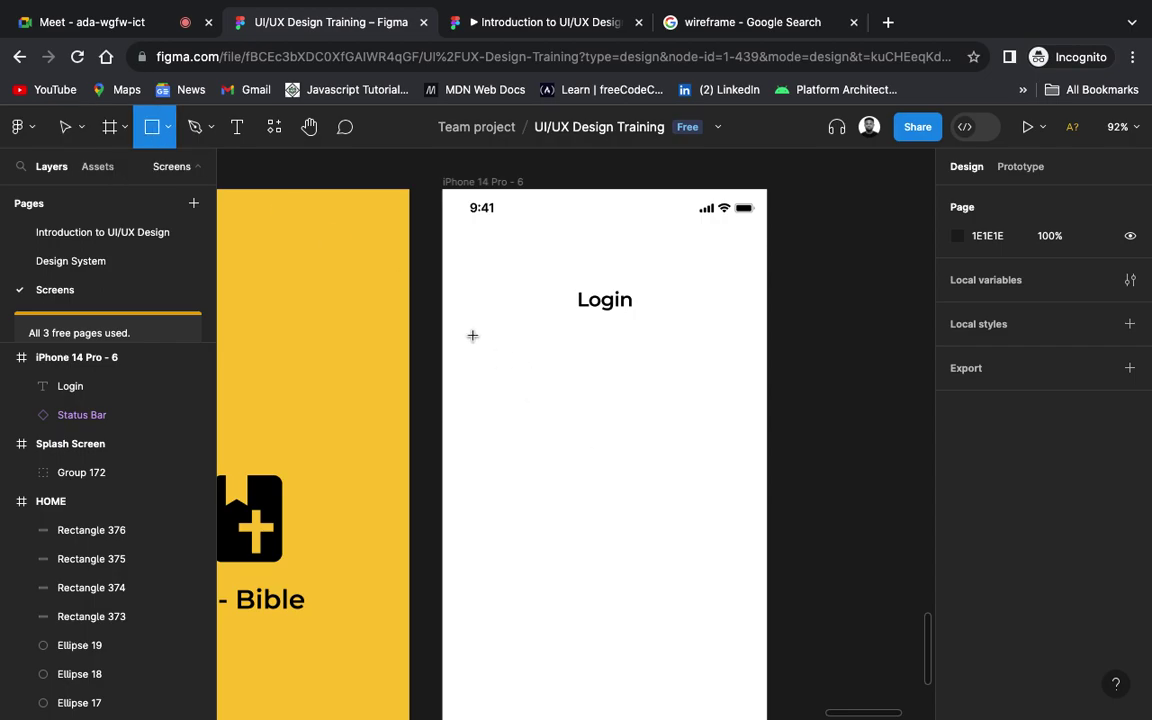
pyautogui.moveTo(472, 336); pyautogui.dragTo(734, 386)
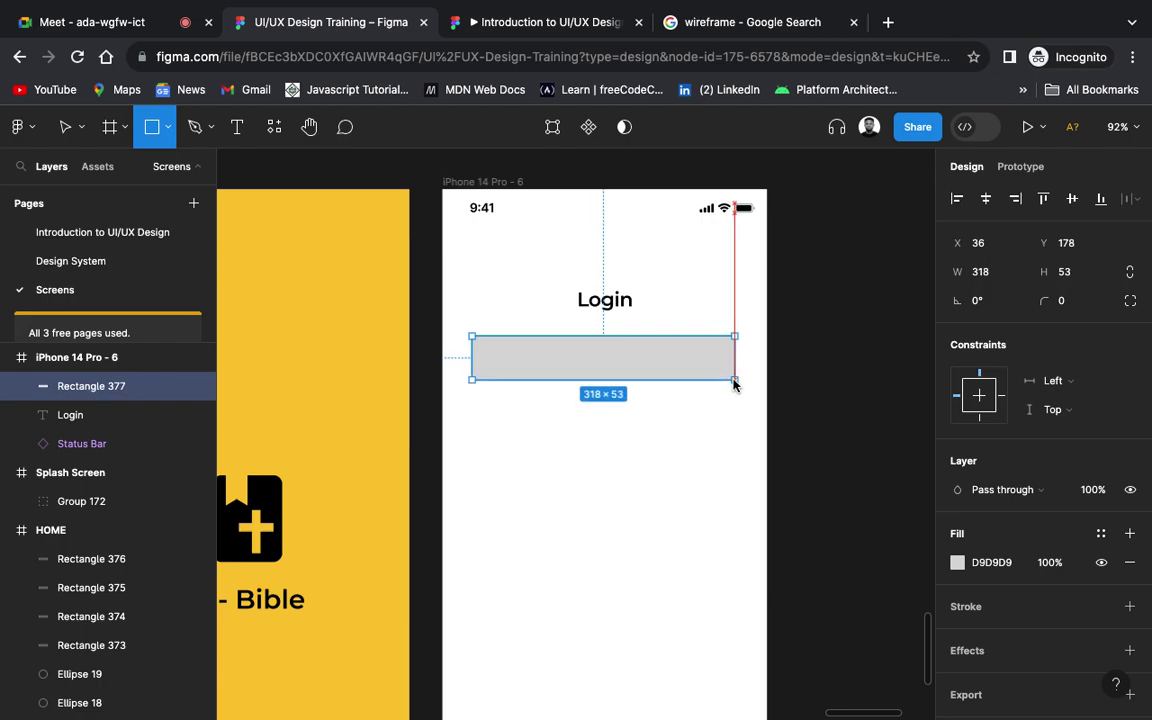
pyautogui.moveTo(734, 383); pyautogui.dragTo(734, 382)
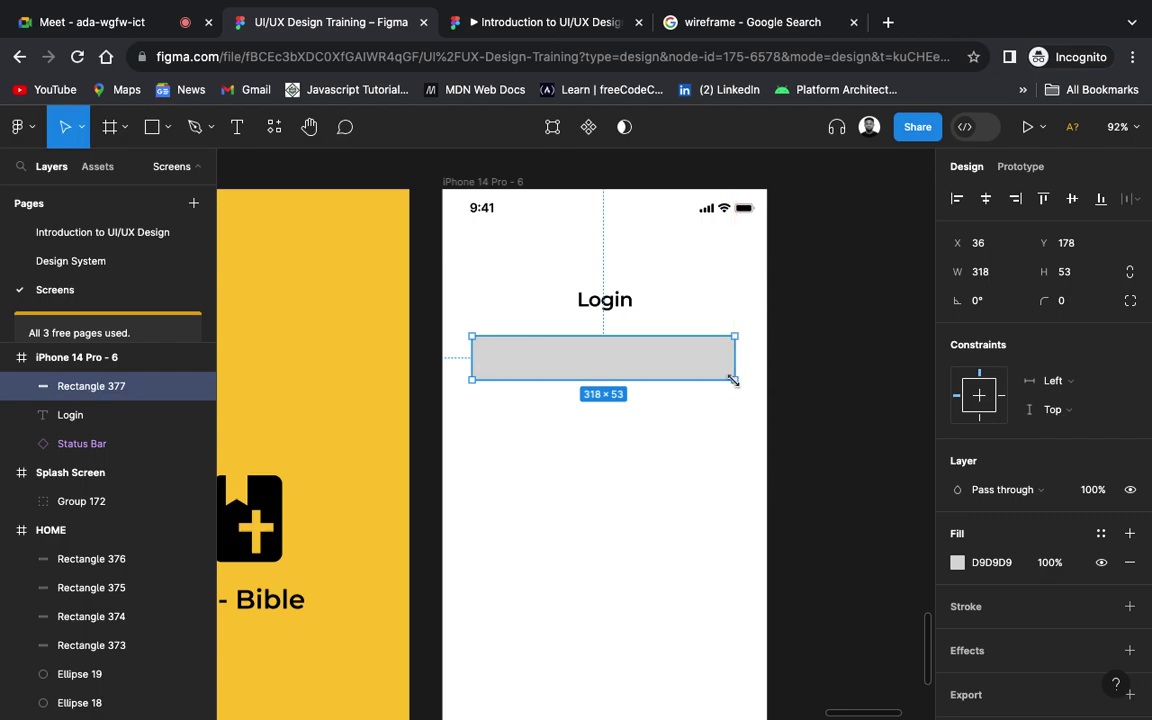
pyautogui.click(986, 198)
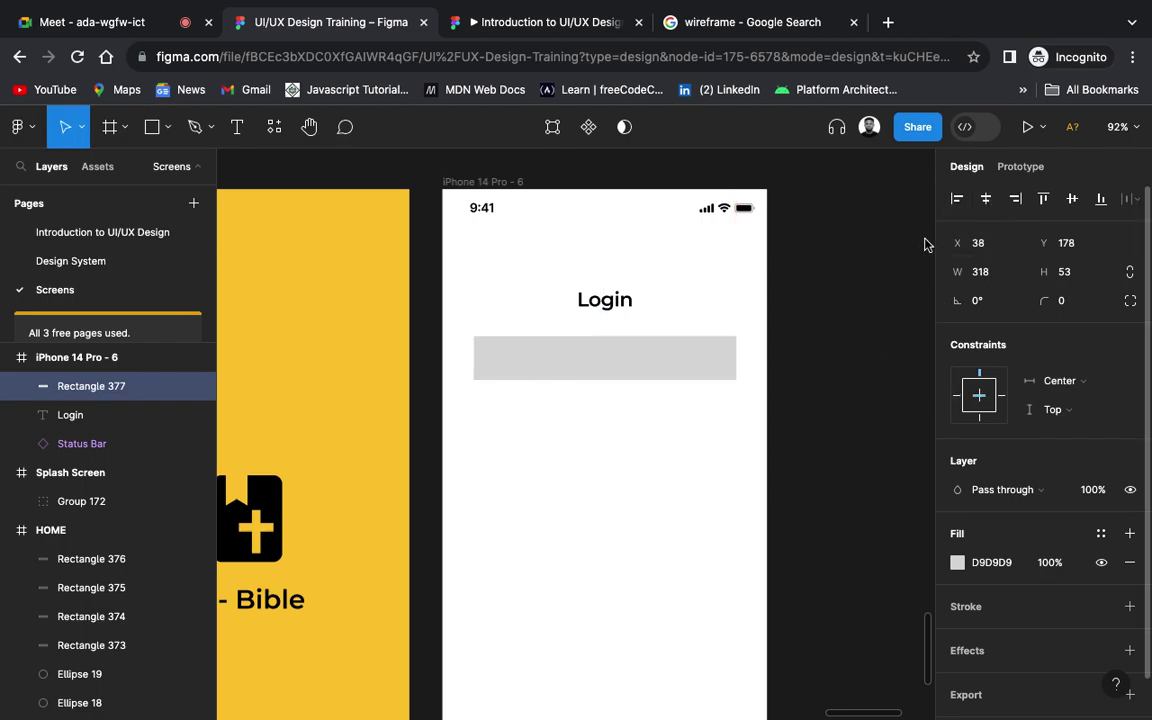
pyautogui.click(812, 345)
pyautogui.click(700, 380)
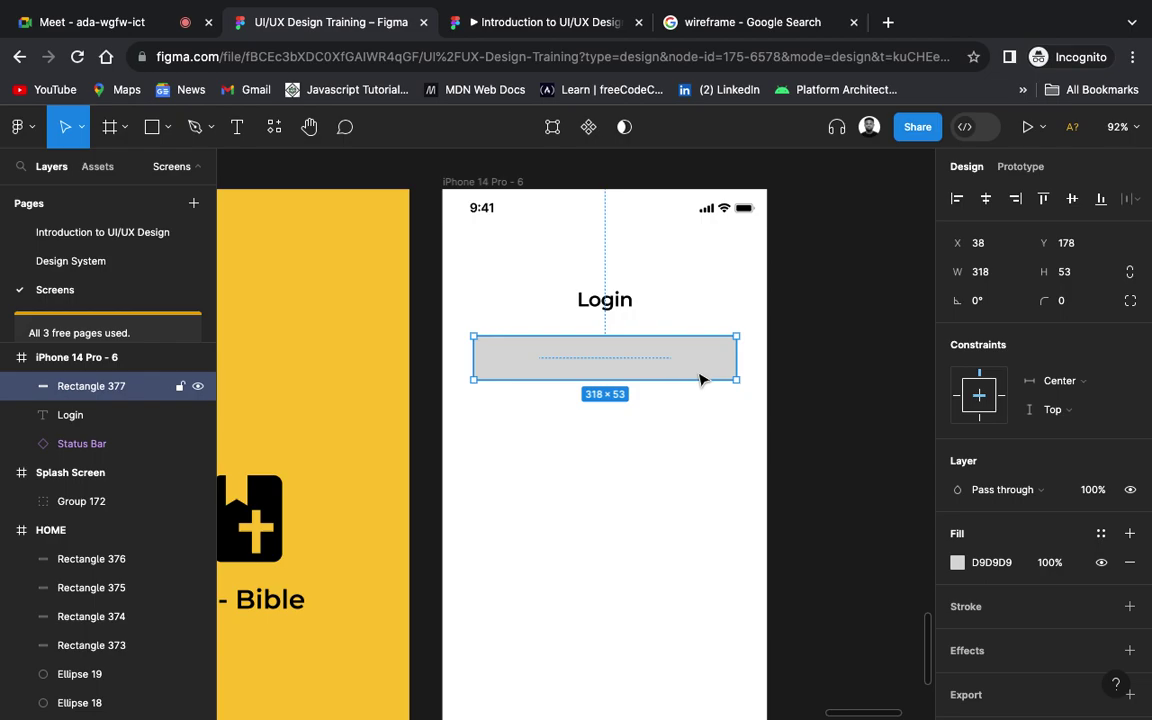
# Step: Give the grey bar a corner radius of 20
pyautogui.scroll(-3, 700, 380)
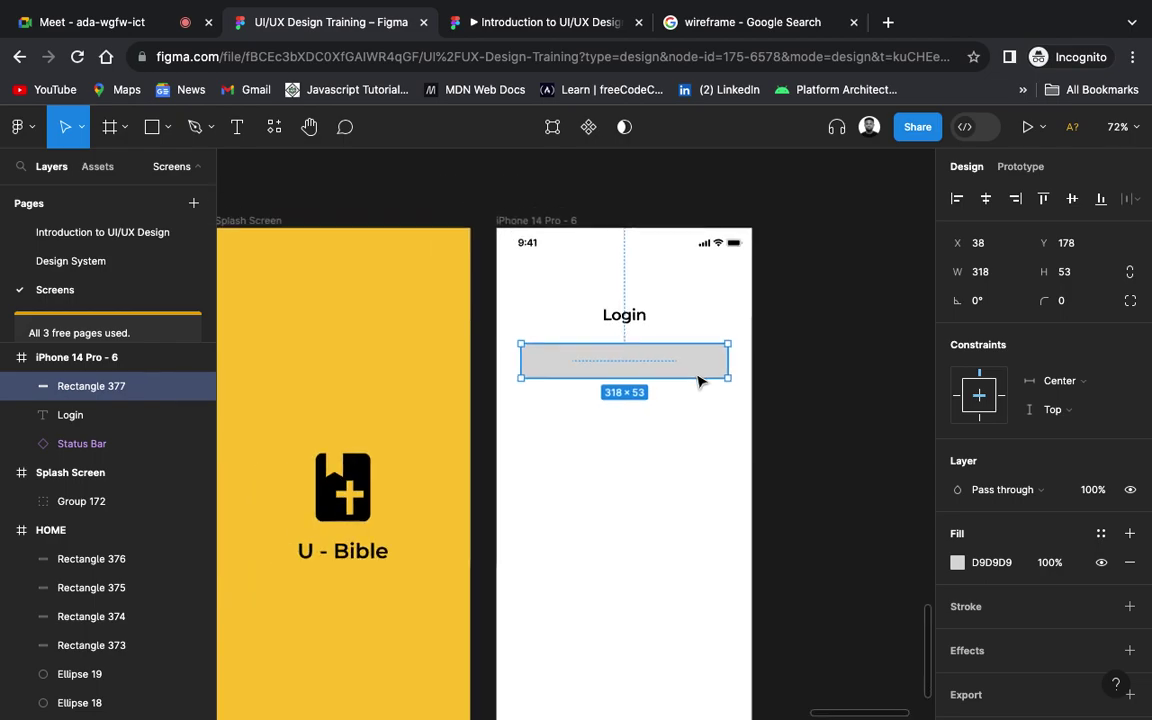
pyautogui.scroll(-2, 714, 332)
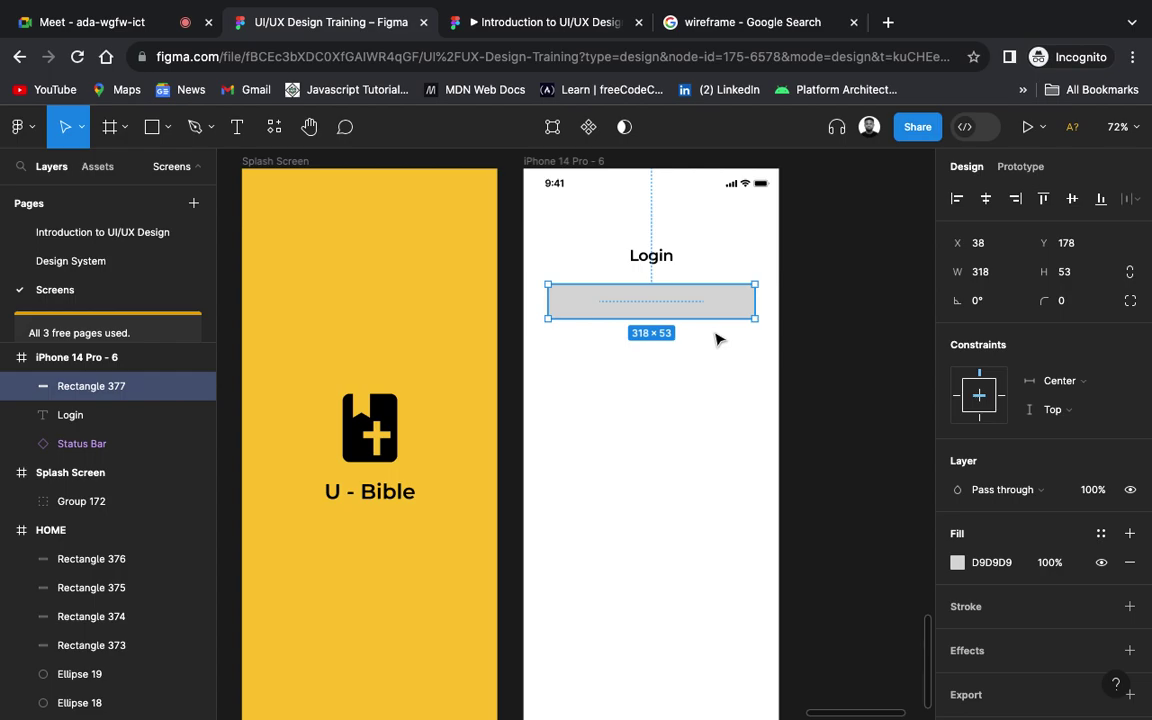
pyautogui.click(1062, 302)
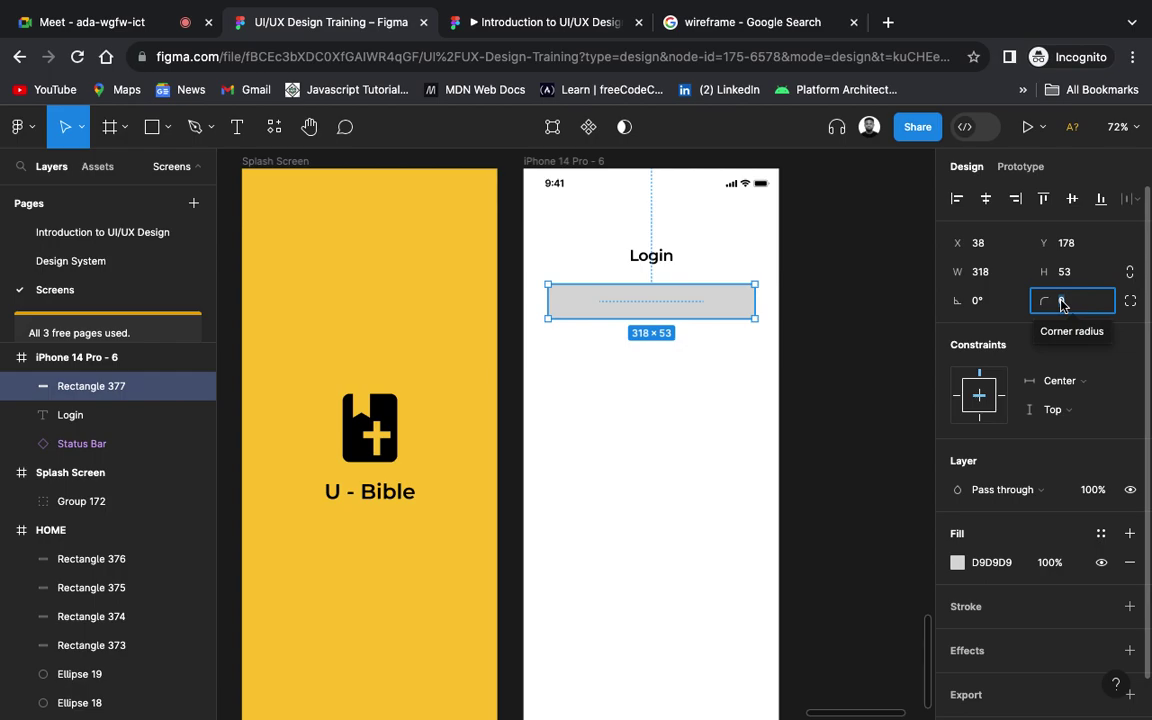
pyautogui.write('20')
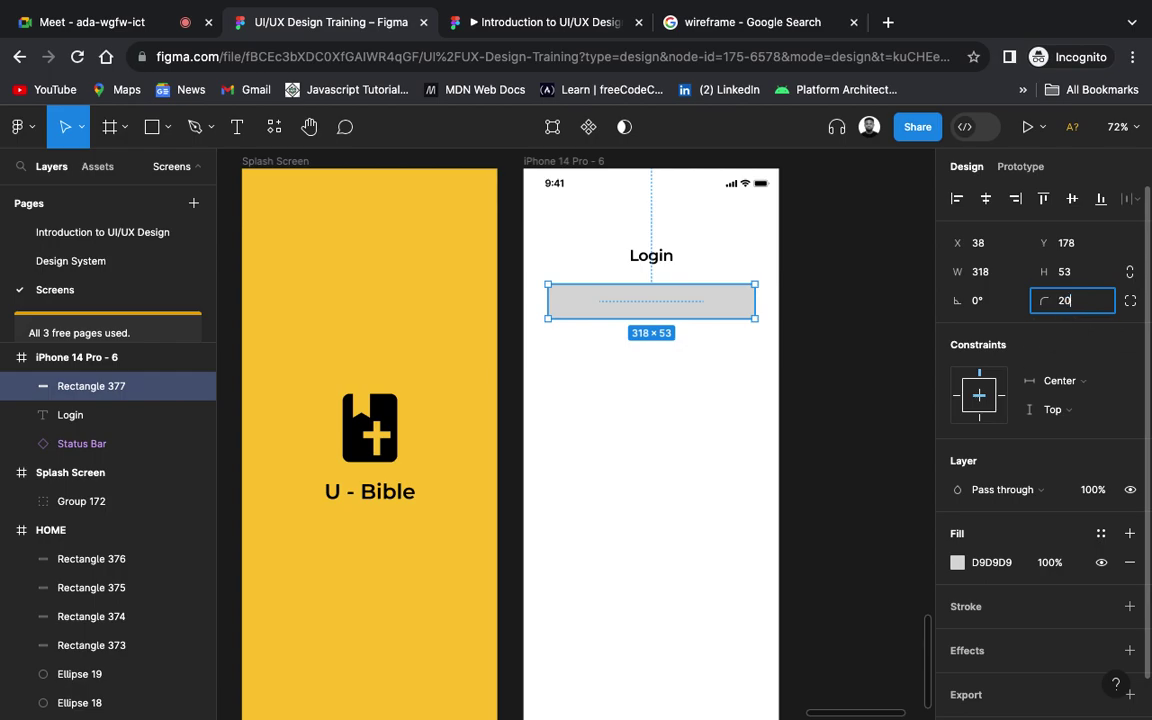
pyautogui.press('Return')
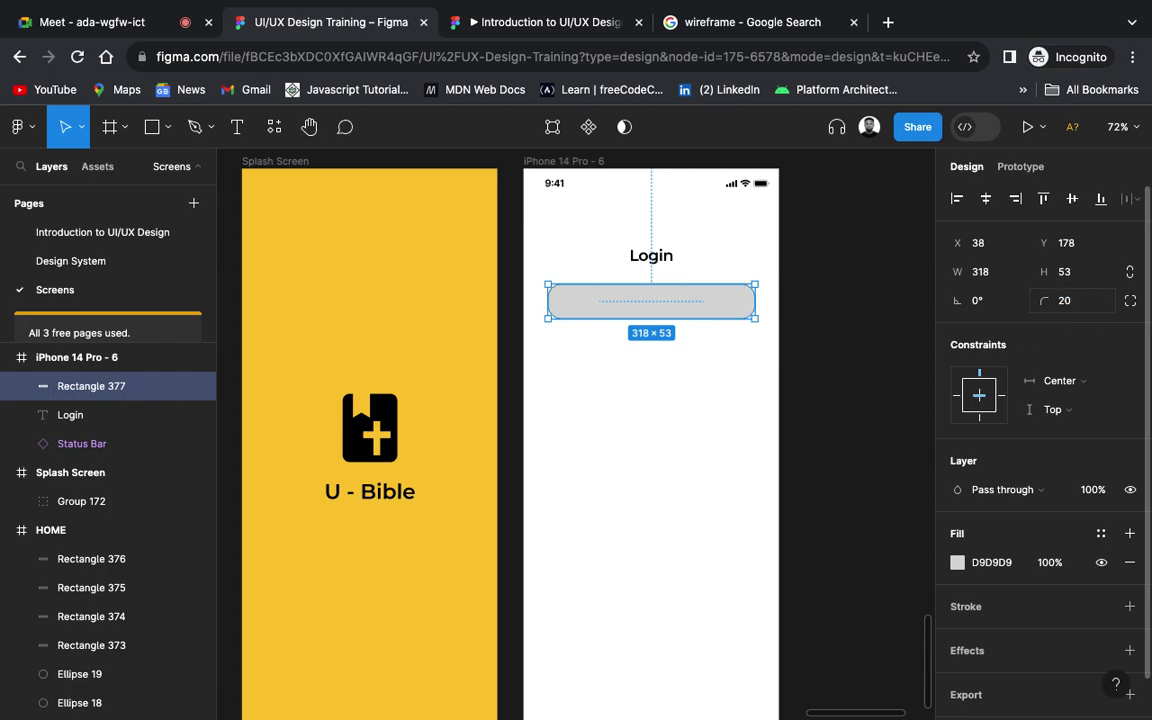
pyautogui.click(833, 437)
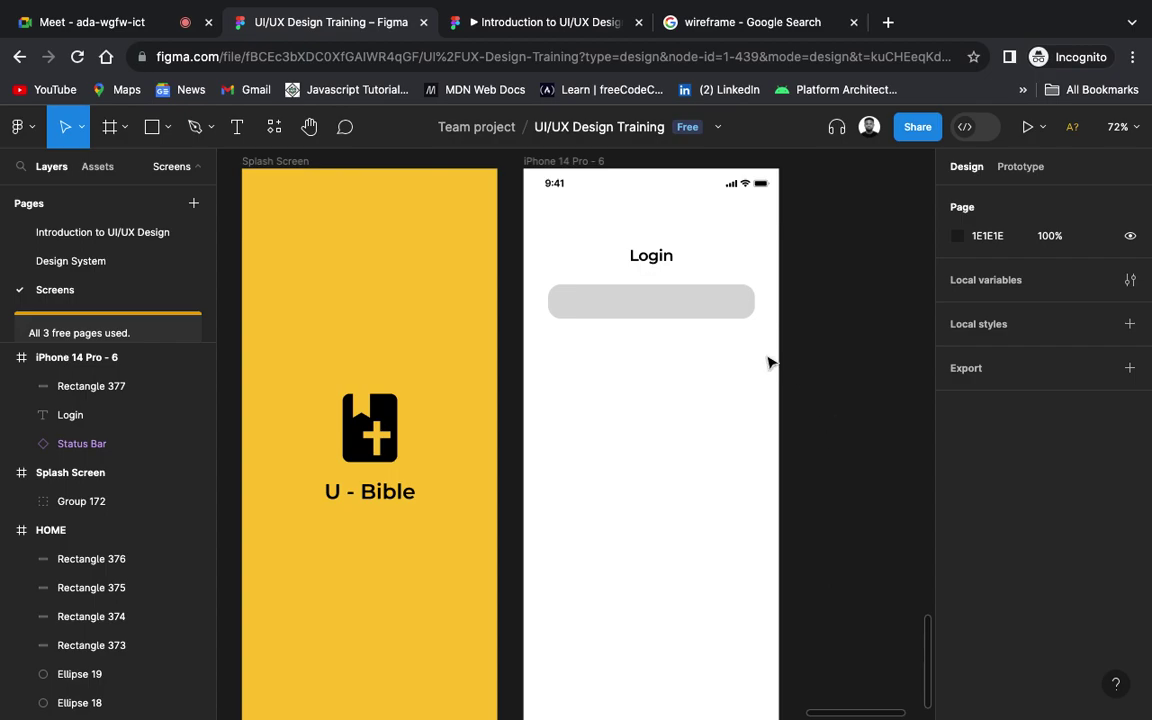
# Step: Add a black stroke to the grey bar under Login
pyautogui.click(660, 295)
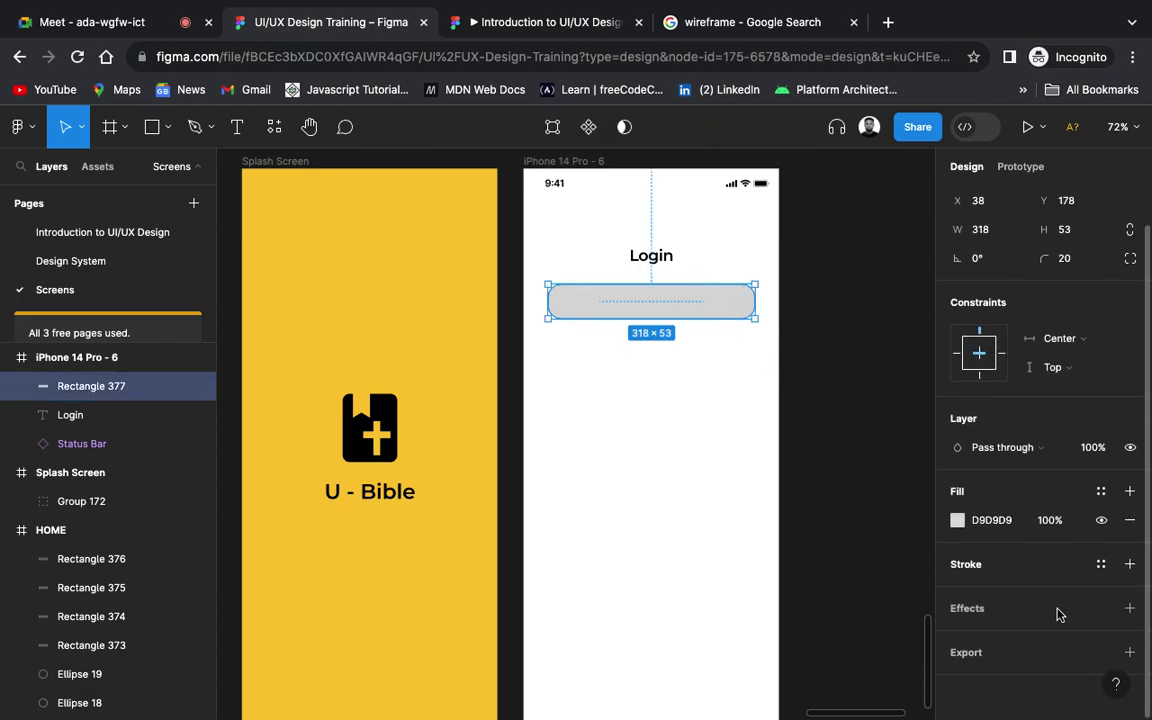
pyautogui.scroll(-1, 1128, 575)
pyautogui.click(1130, 566)
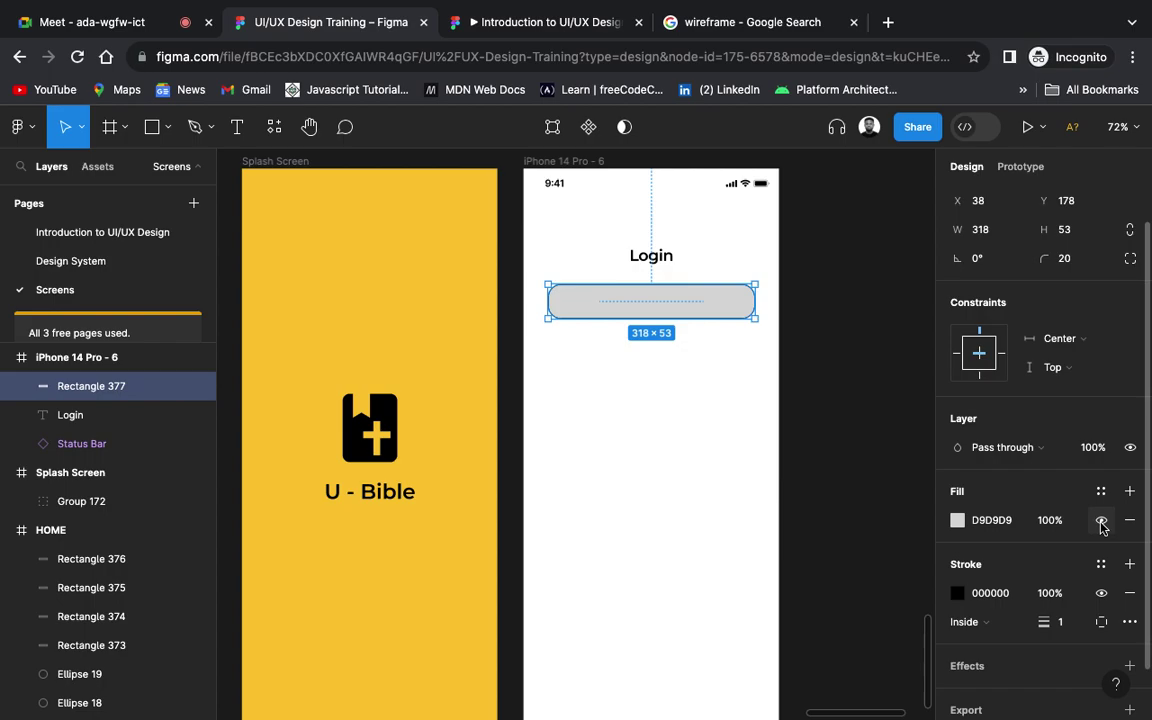
# Step: Hide the bar's grey fill, leaving a white box with a black outline
pyautogui.click(1101, 521)
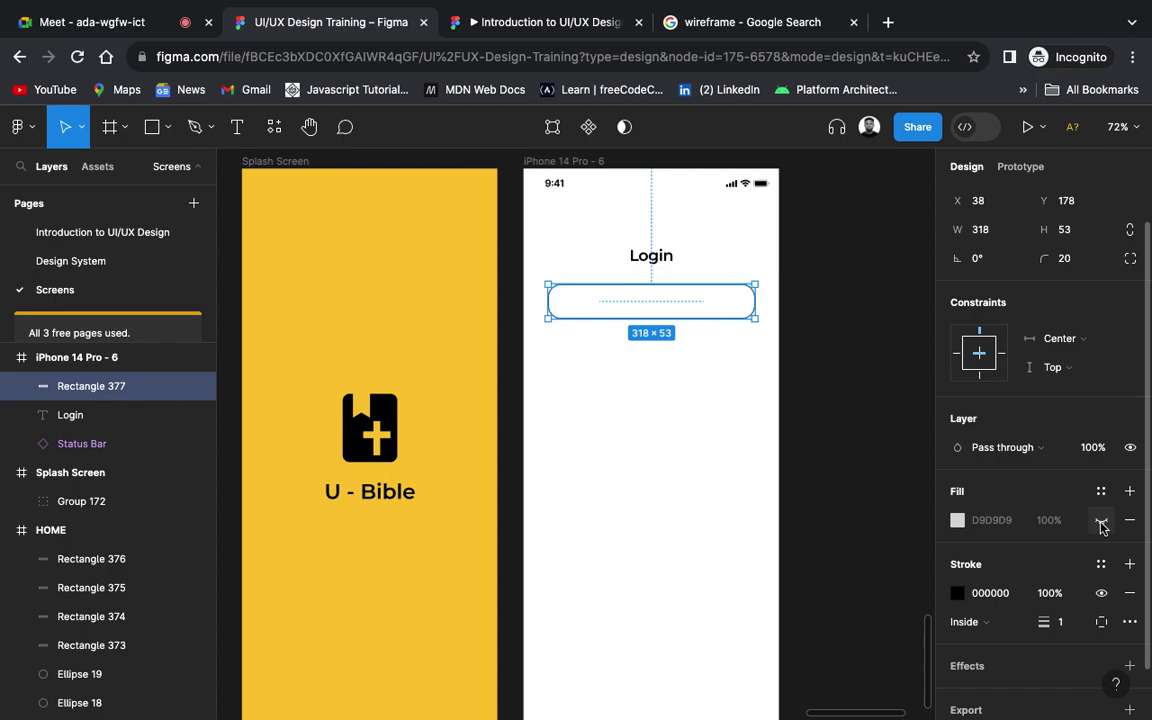
pyautogui.click(1101, 521)
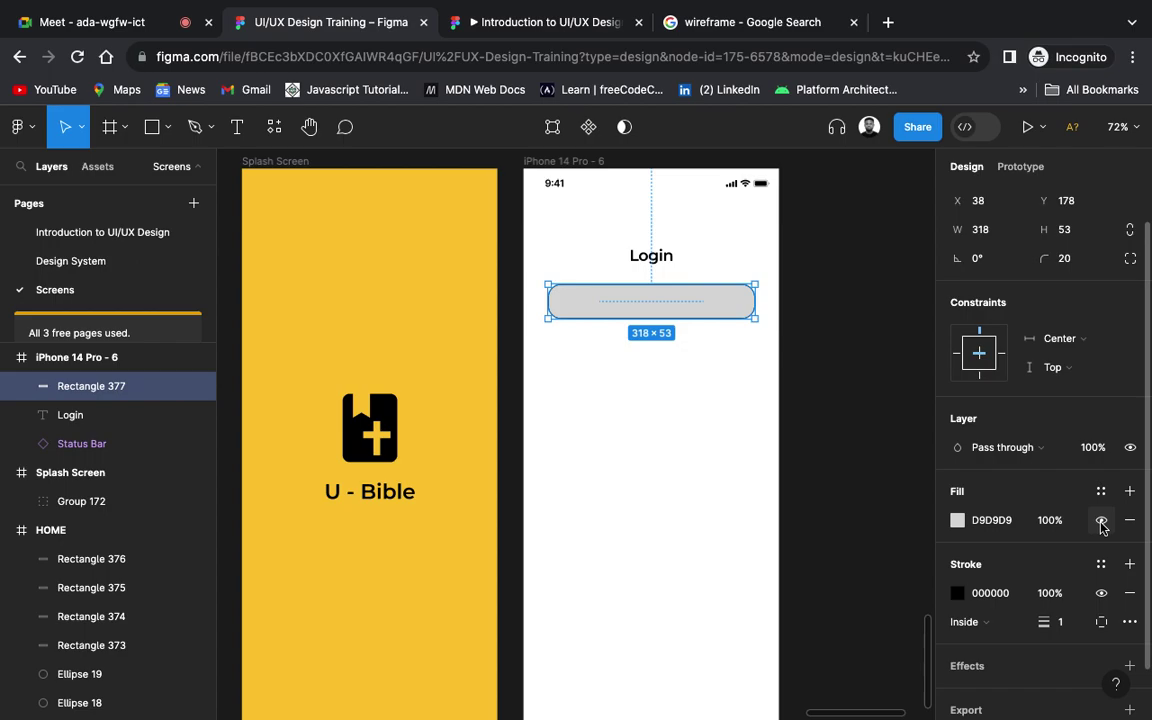
pyautogui.click(1101, 521)
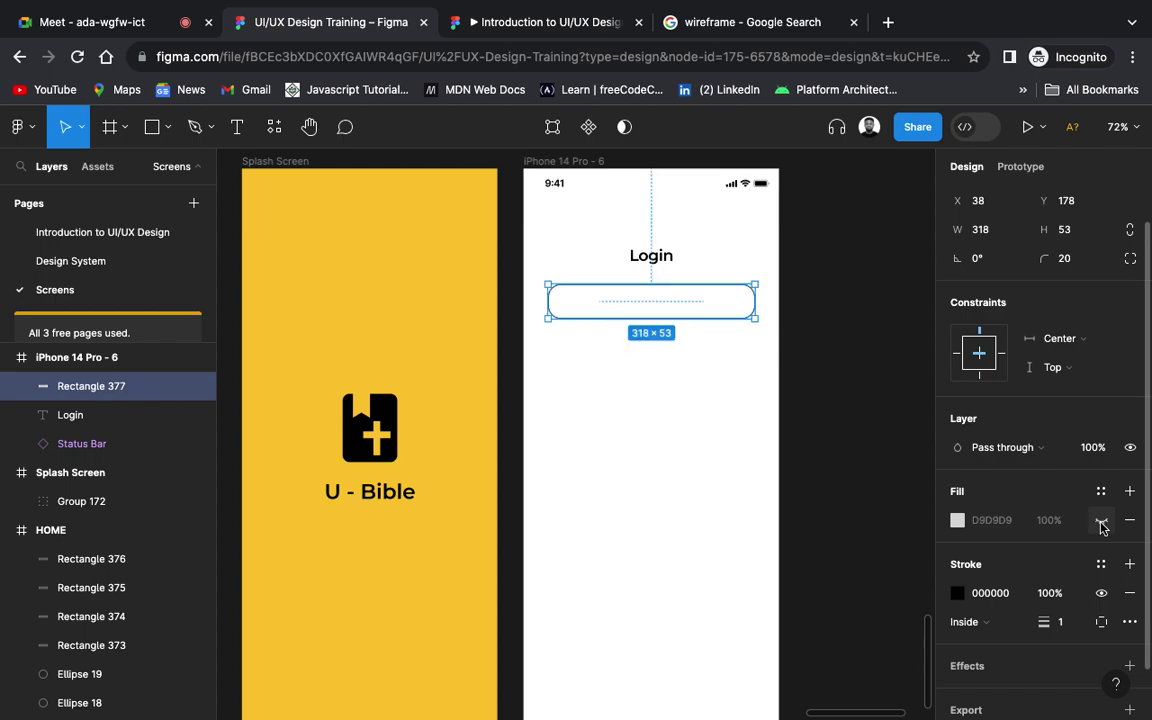
pyautogui.click(851, 308)
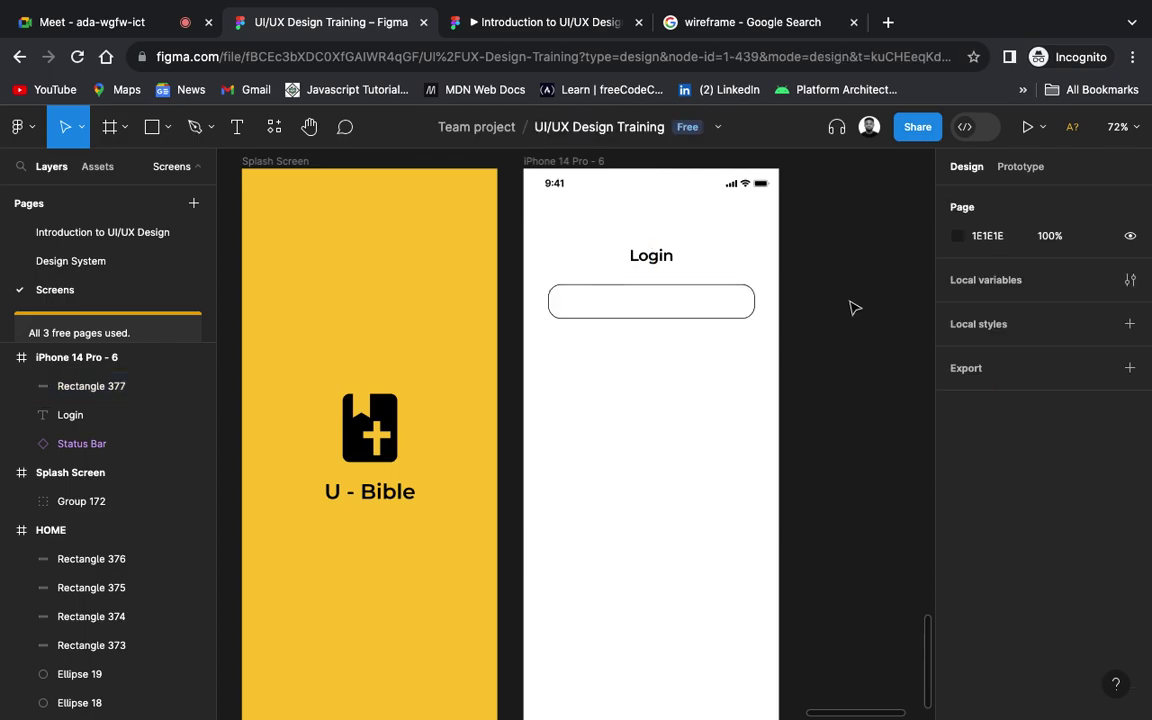
# Step: Create an 'Email address' text label and move it inside the outlined box
pyautogui.scroll(5, 676, 319)
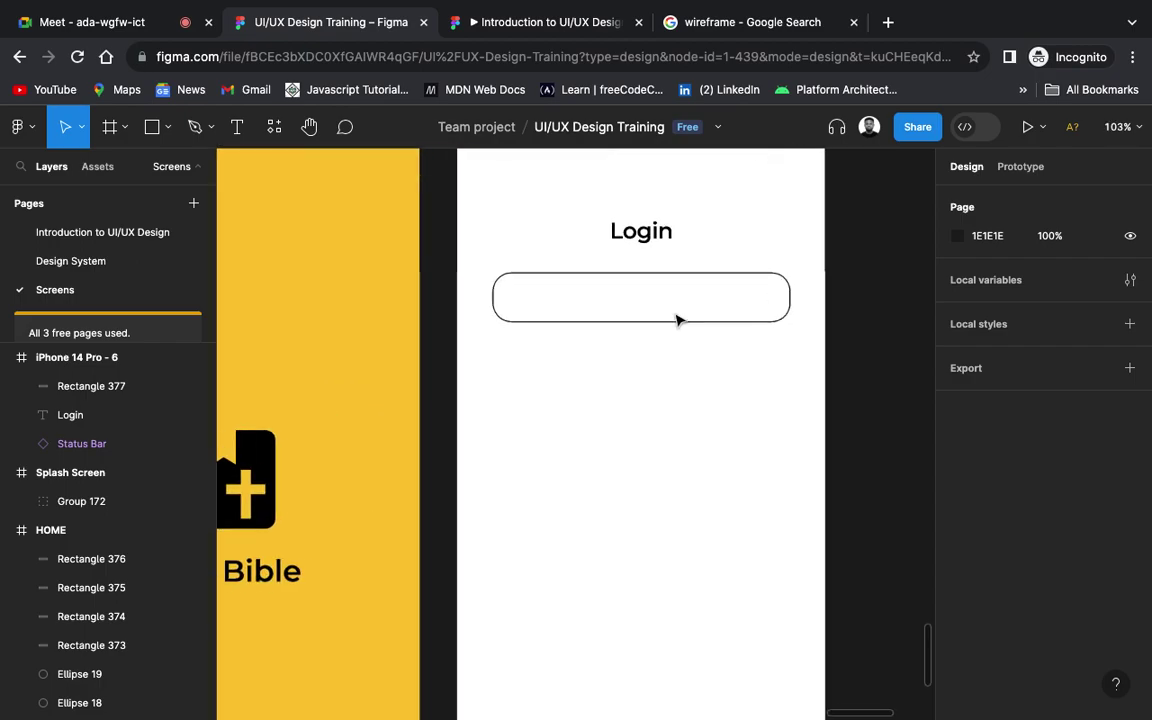
pyautogui.scroll(2, 647, 337)
pyautogui.hscroll(2, 647, 337)
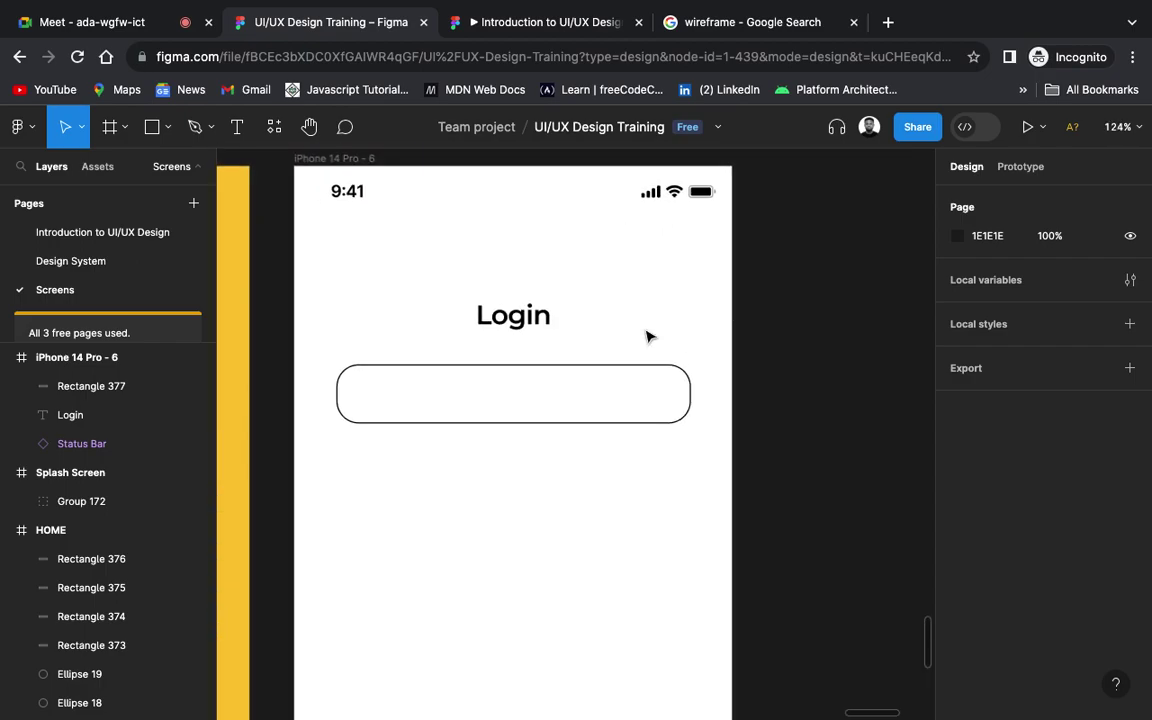
pyautogui.hscroll(-2, 647, 337)
pyautogui.scroll(1, 647, 337)
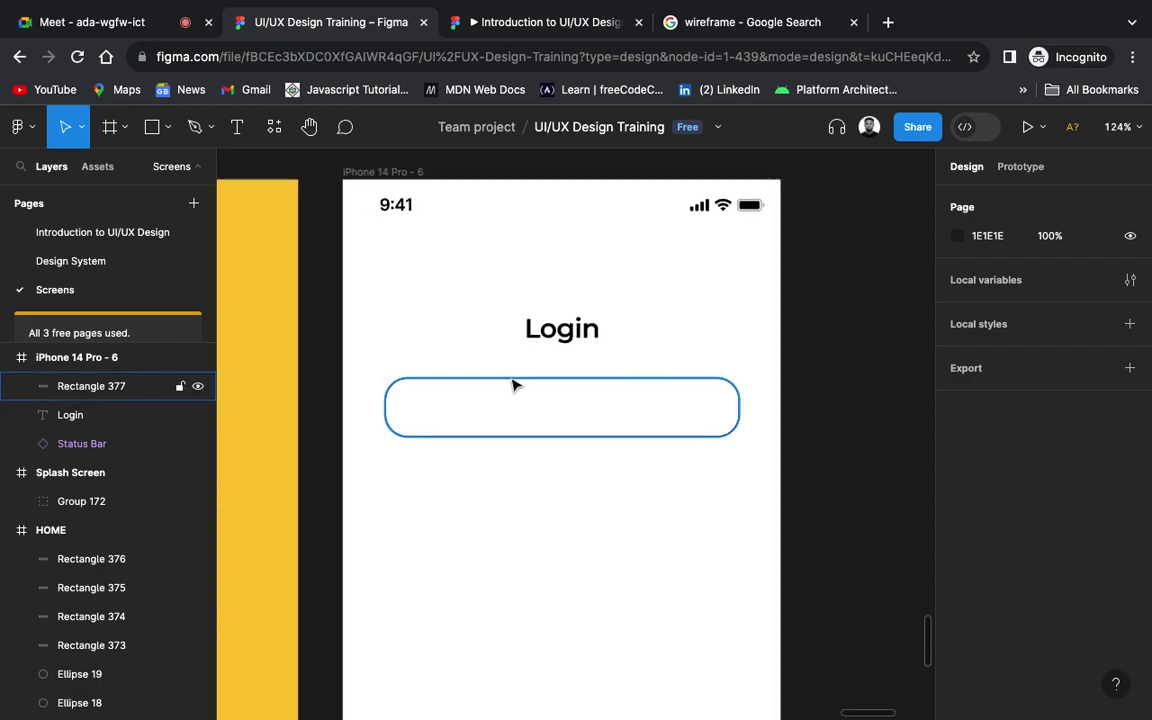
pyautogui.press('t')
pyautogui.click(430, 406)
pyautogui.press('Escape')
pyautogui.doubleClick(440, 414)
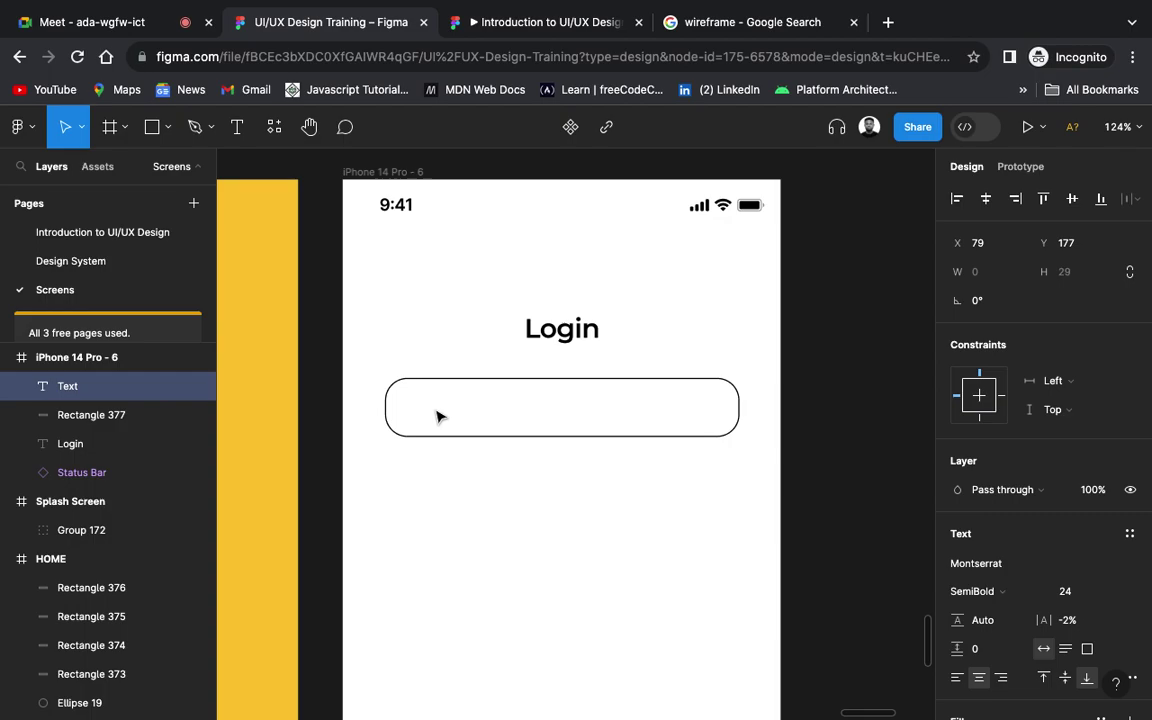
pyautogui.write('Emai')
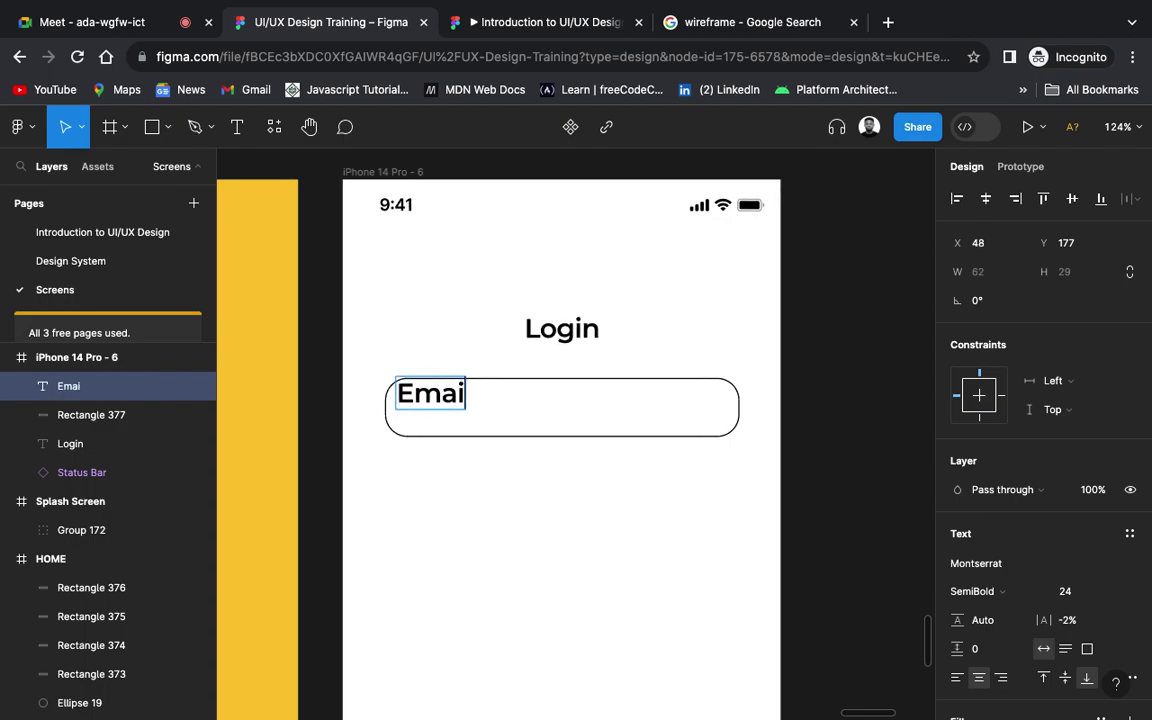
pyautogui.write('l address')
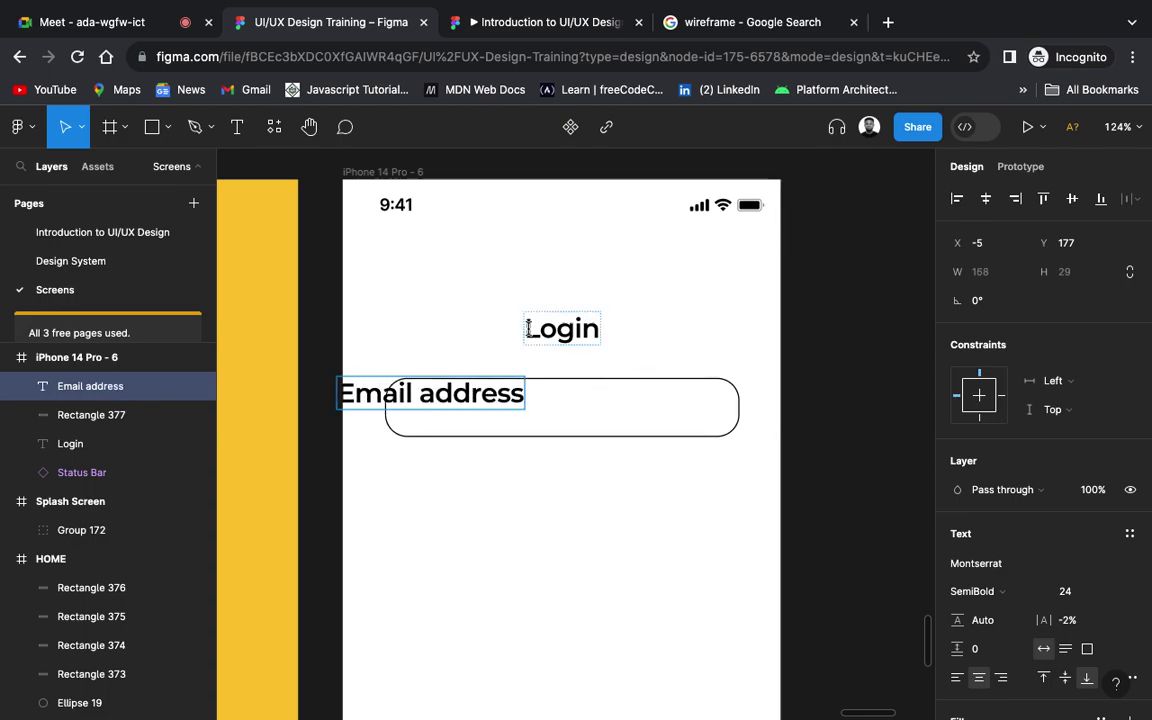
pyautogui.press('Escape')
pyautogui.moveTo(427, 404); pyautogui.dragTo(498, 424)
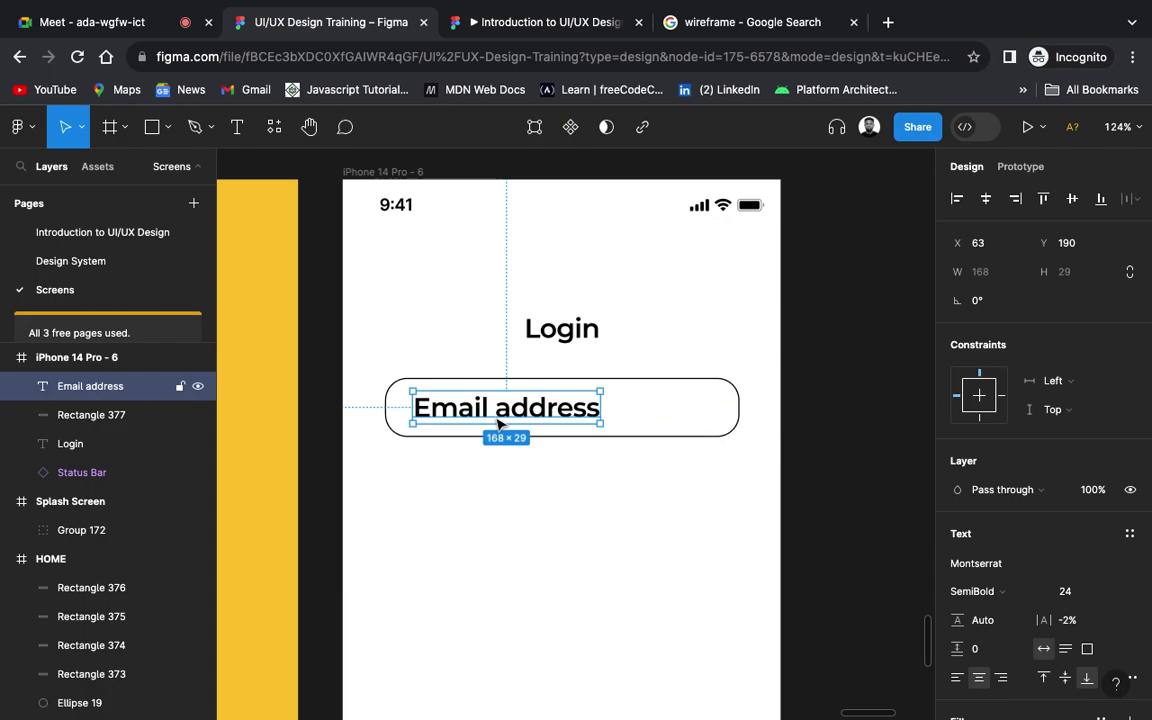
# Step: Set the Email address text to font size 12
pyautogui.scroll(-1, 497, 424)
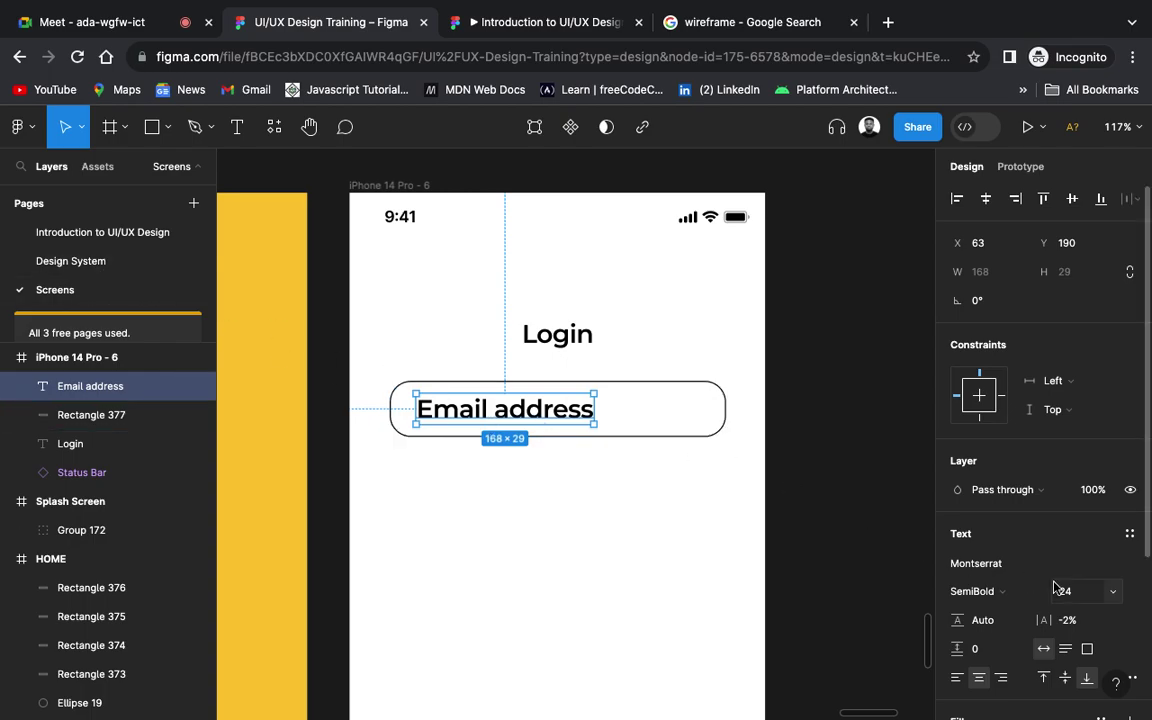
pyautogui.click(1112, 593)
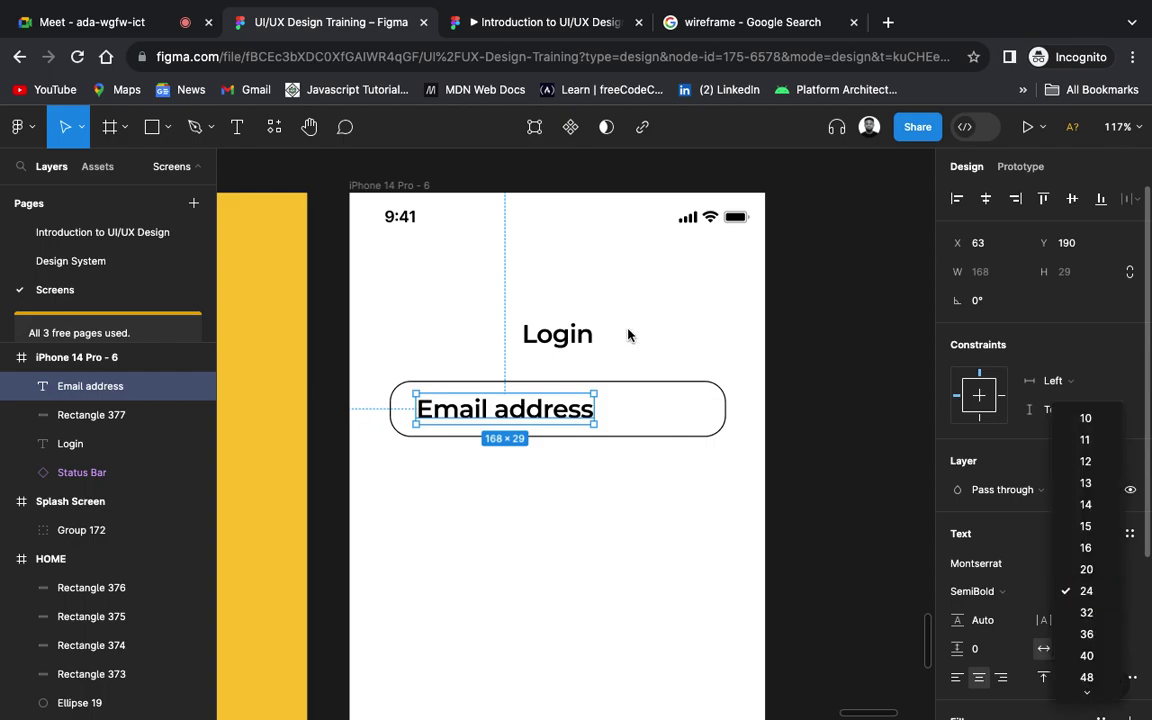
pyautogui.click(528, 330)
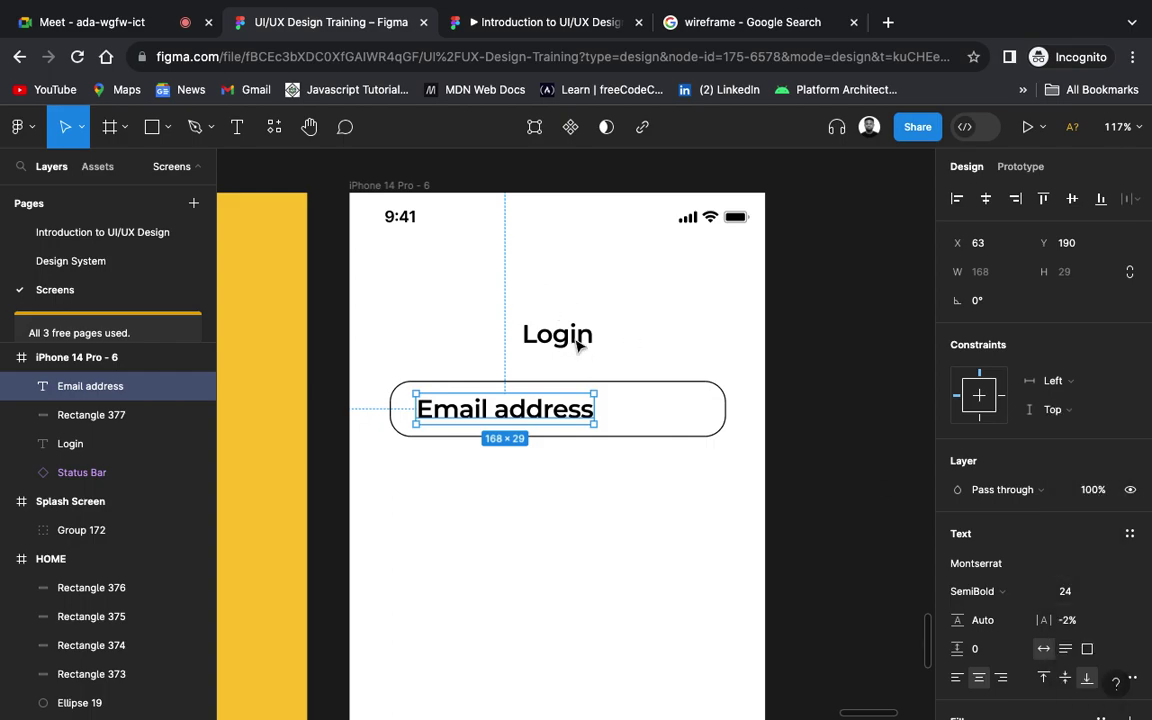
pyautogui.click(576, 341)
pyautogui.click(561, 421)
pyautogui.click(1113, 595)
pyautogui.click(1087, 462)
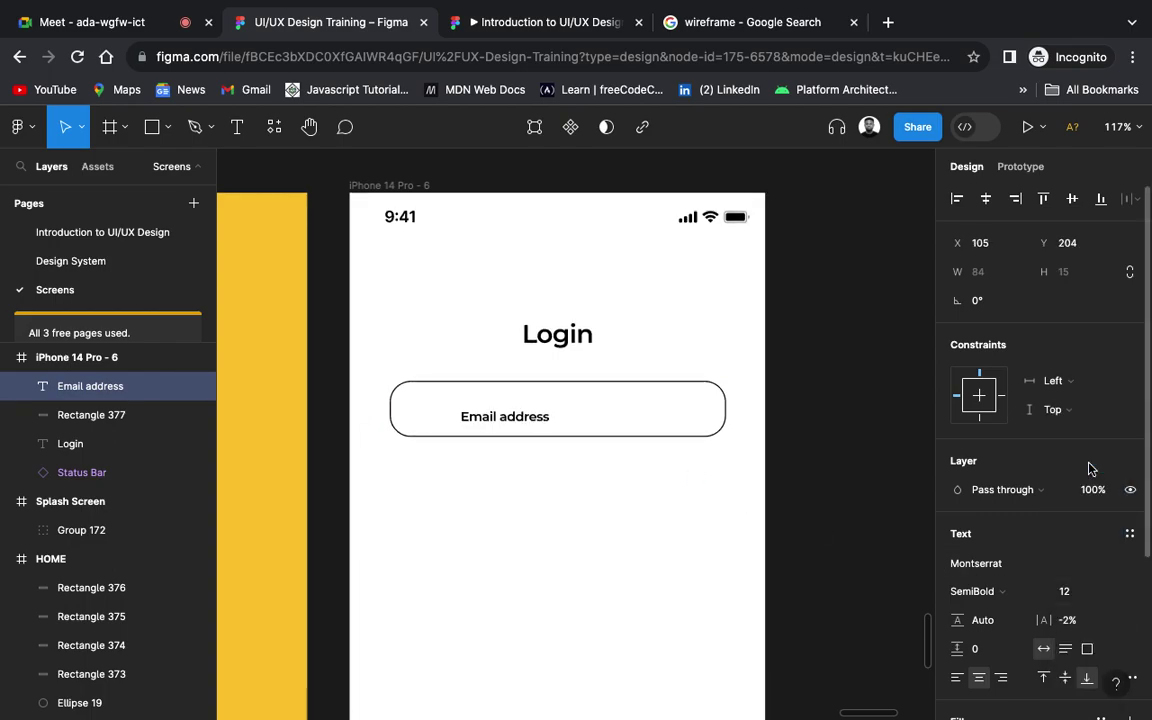
# Step: Make the Email address text Medium weight and move it near the box's left edge
pyautogui.click(1037, 598)
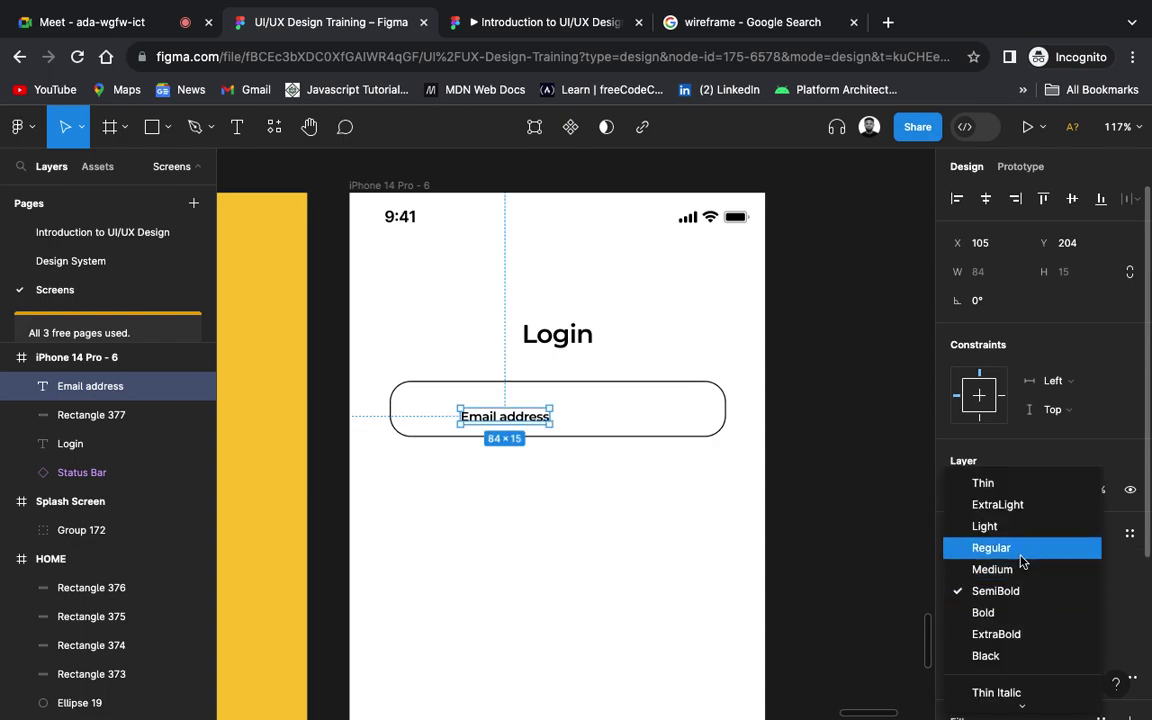
pyautogui.click(1021, 557)
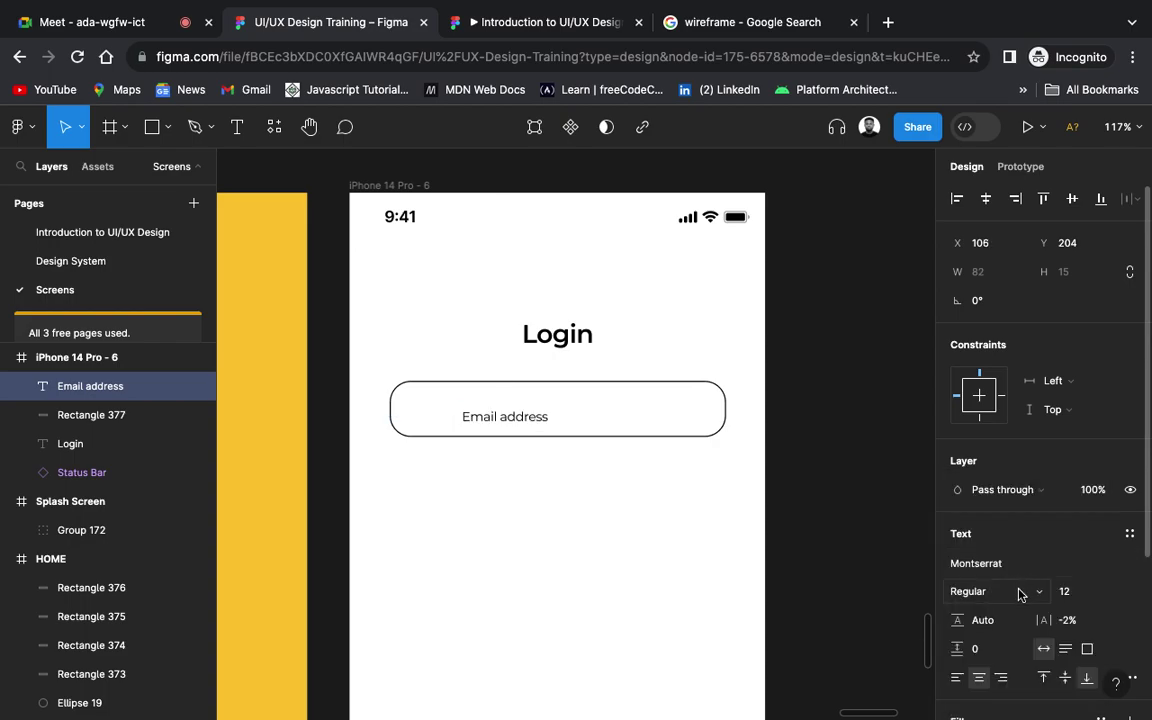
pyautogui.click(1021, 591)
pyautogui.click(1010, 613)
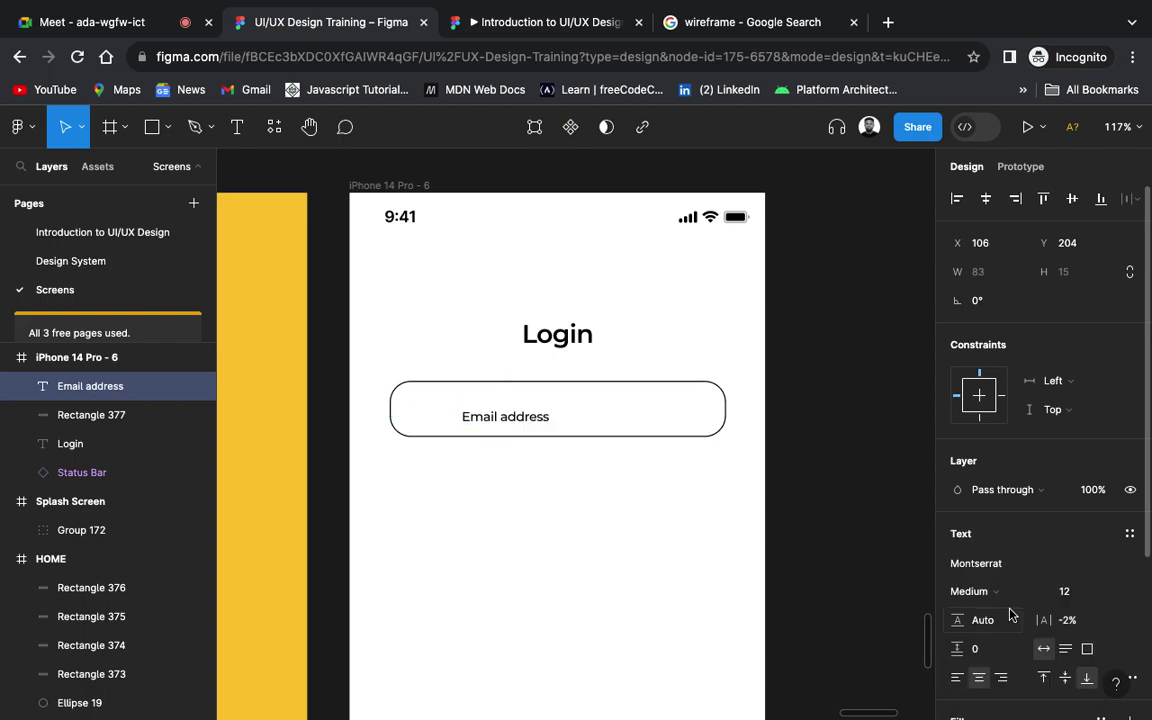
pyautogui.moveTo(533, 424); pyautogui.dragTo(488, 414)
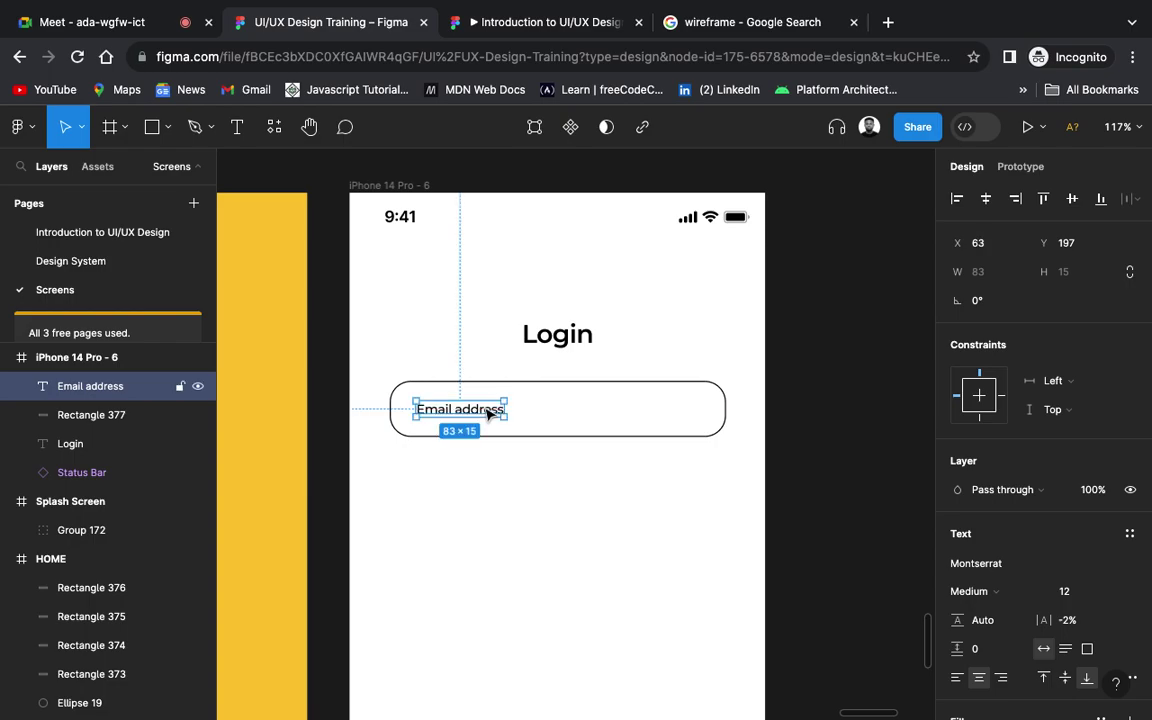
pyautogui.click(590, 512)
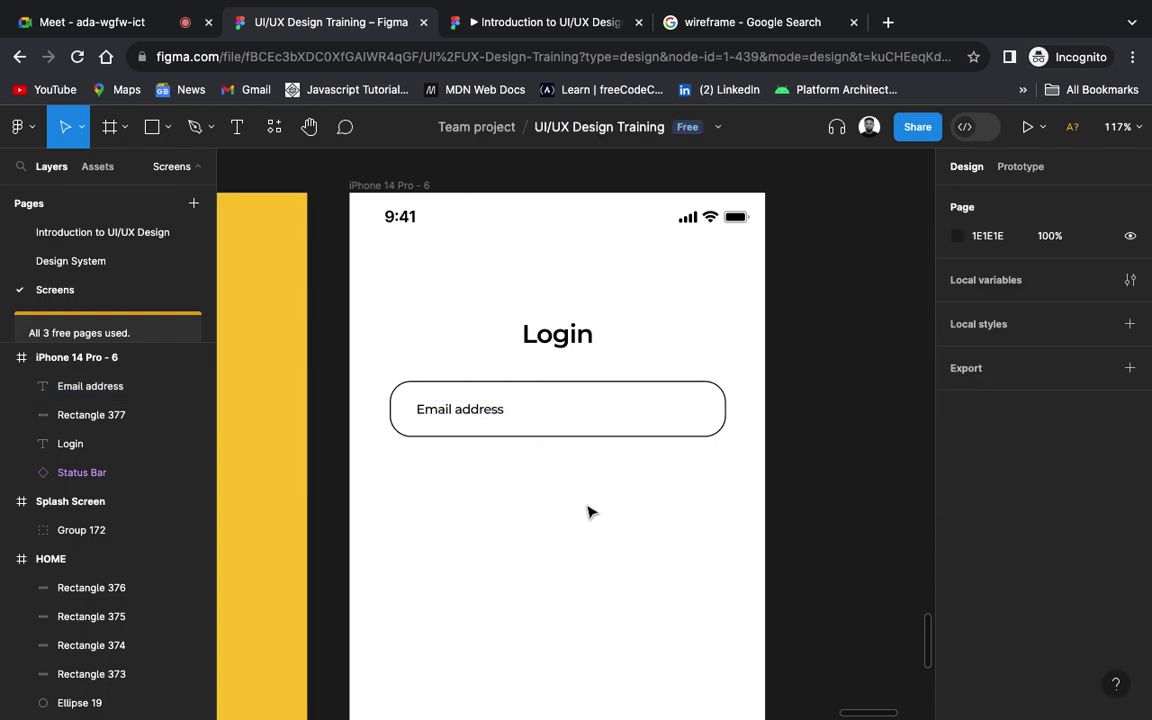
pyautogui.scroll(-5, 588, 512)
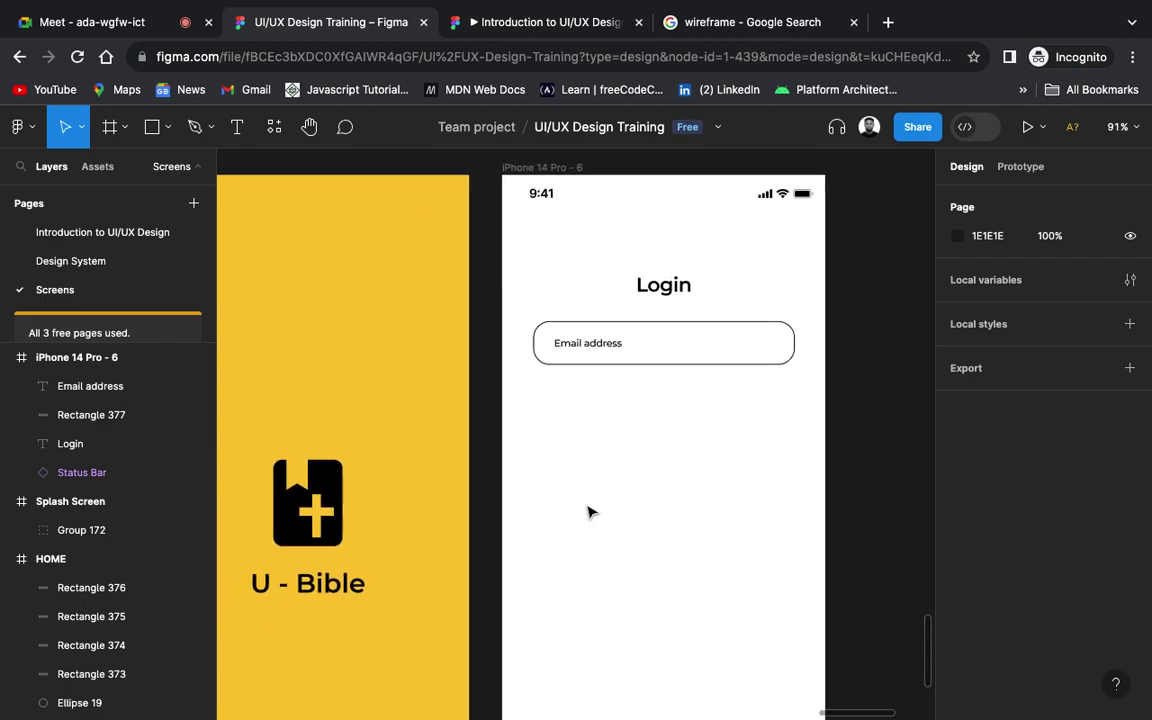
pyautogui.scroll(-3, 584, 517)
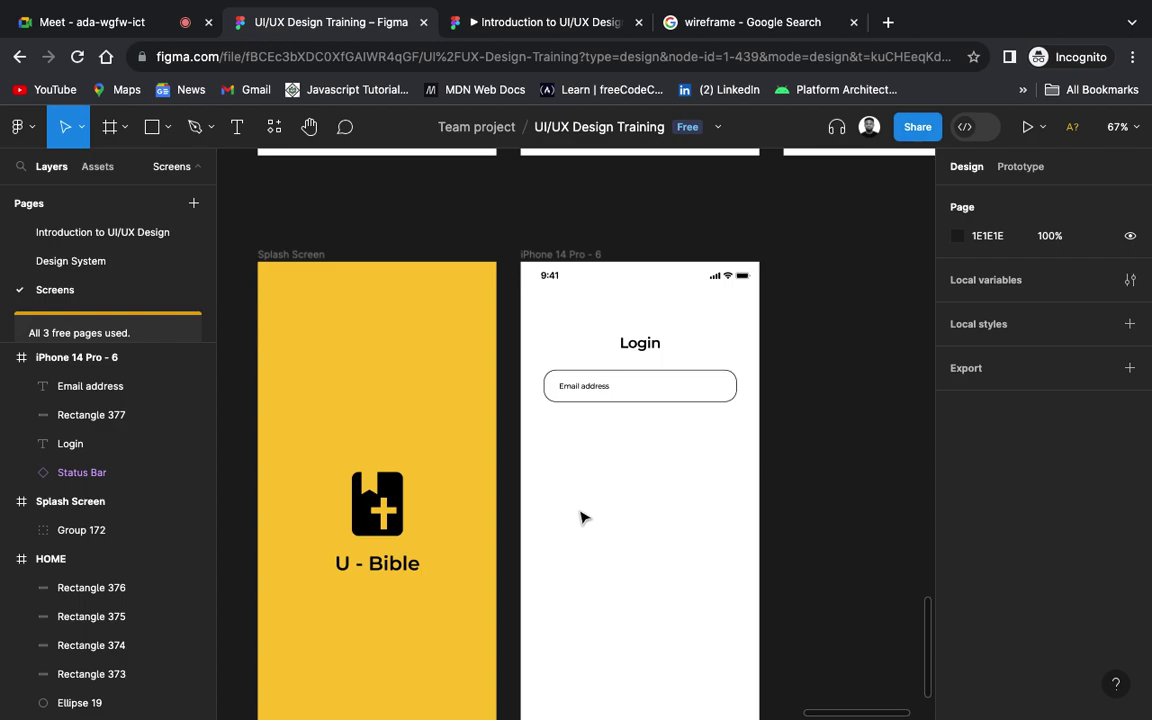
pyautogui.scroll(2, 582, 515)
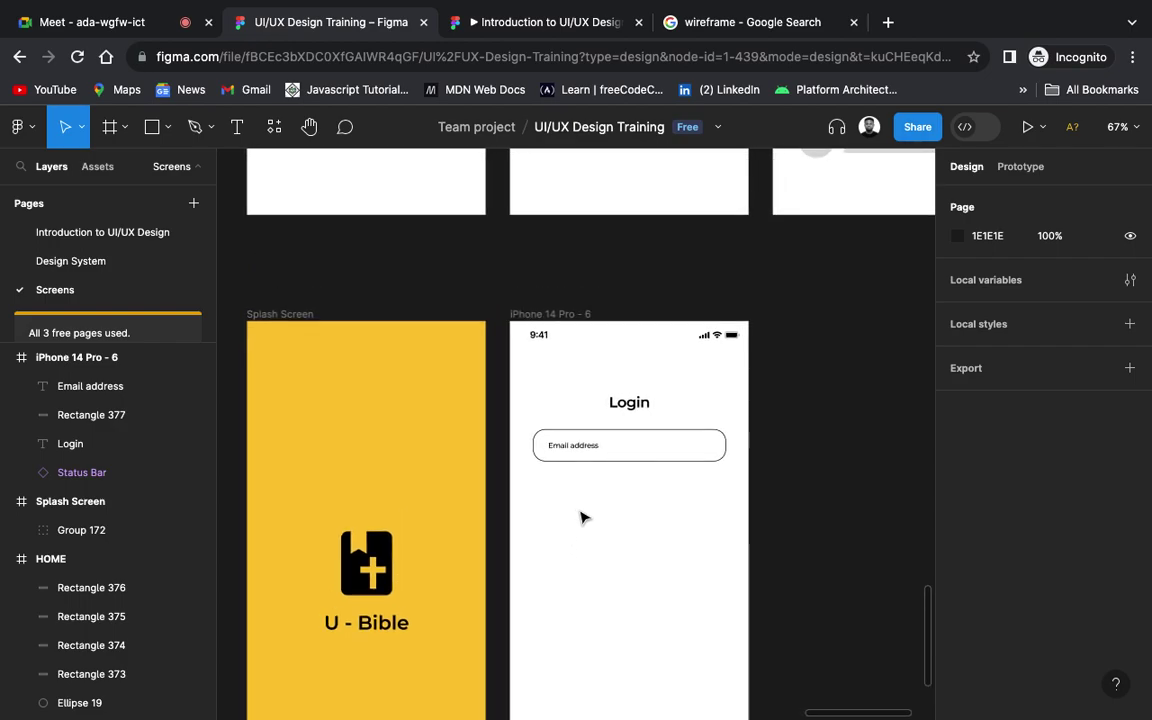
pyautogui.scroll(-5, 584, 517)
pyautogui.scroll(2, 584, 517)
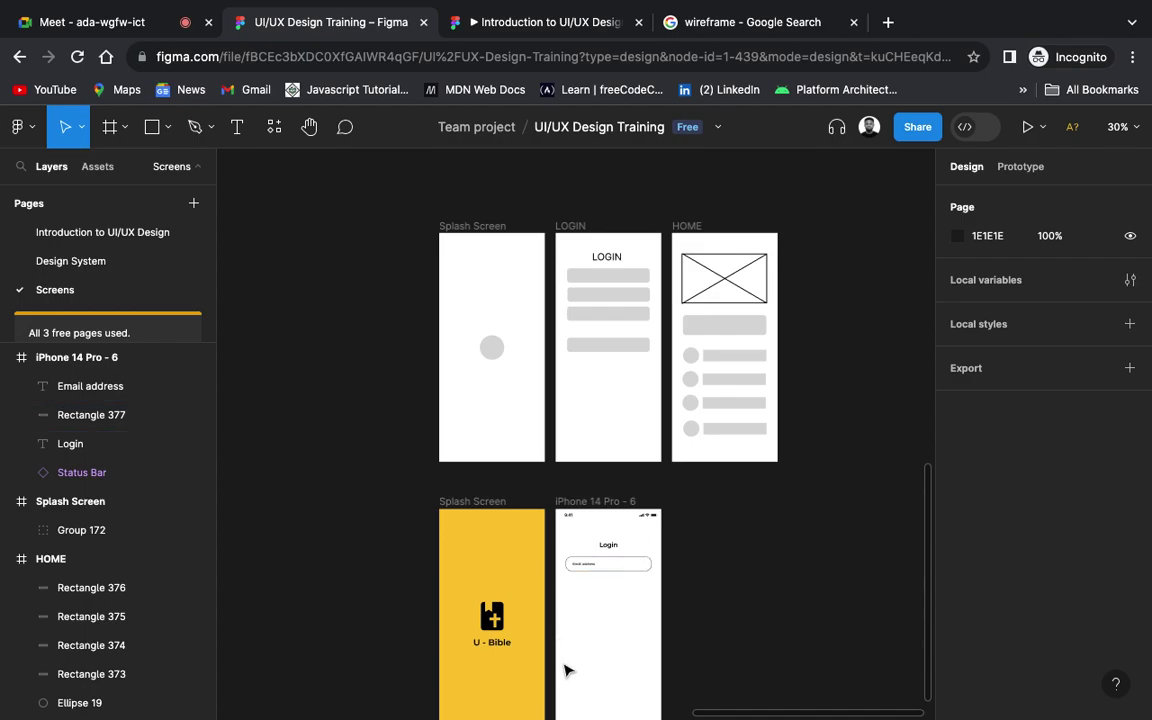
pyautogui.keyDown('ctrl'); pyautogui.scroll(2, 662, 664); pyautogui.keyUp('ctrl')
pyautogui.keyDown('ctrl'); pyautogui.scroll(10, 590, 608); pyautogui.keyUp('ctrl')
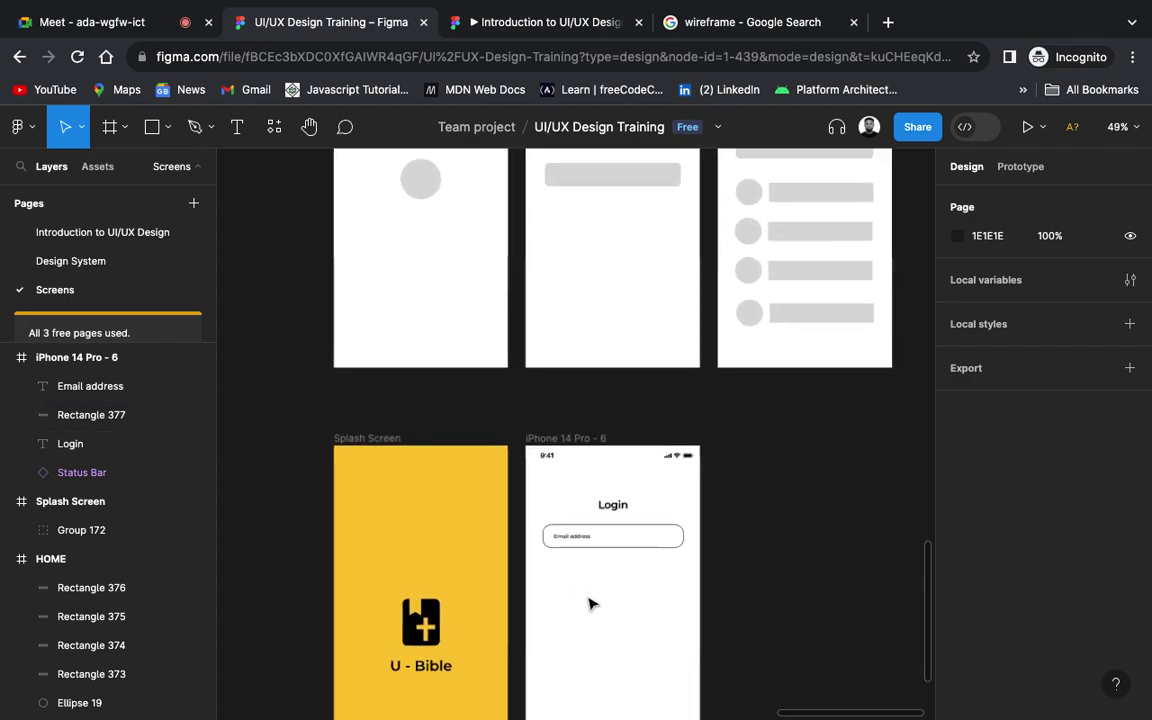
pyautogui.keyDown('ctrl'); pyautogui.scroll(-5, 590, 604); pyautogui.keyUp('ctrl')
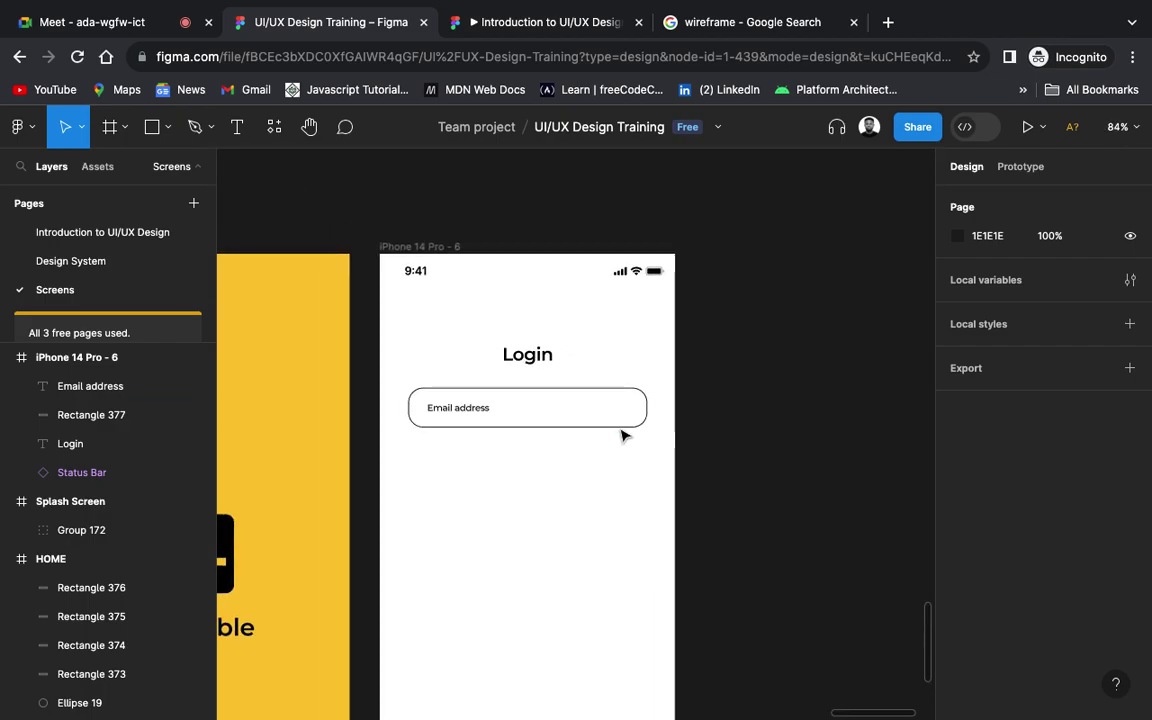
pyautogui.click(620, 426)
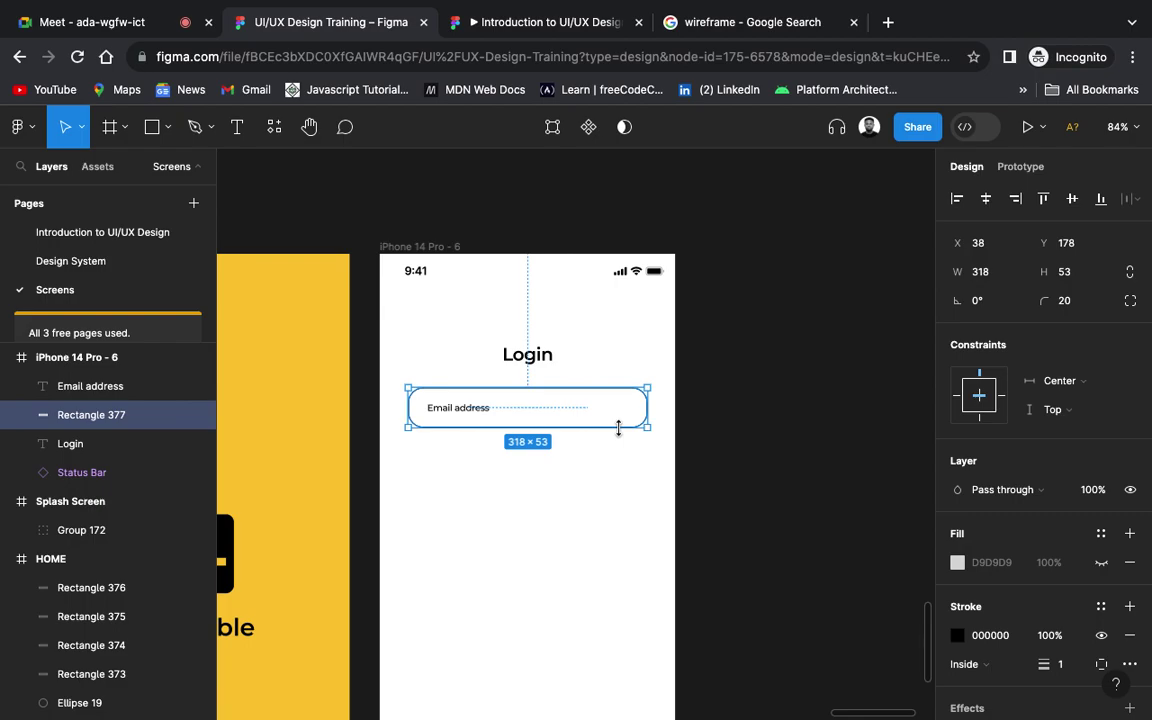
# Step: Change the email box's corner radius from 20 to 10
pyautogui.click(1073, 305)
pyautogui.write('10')
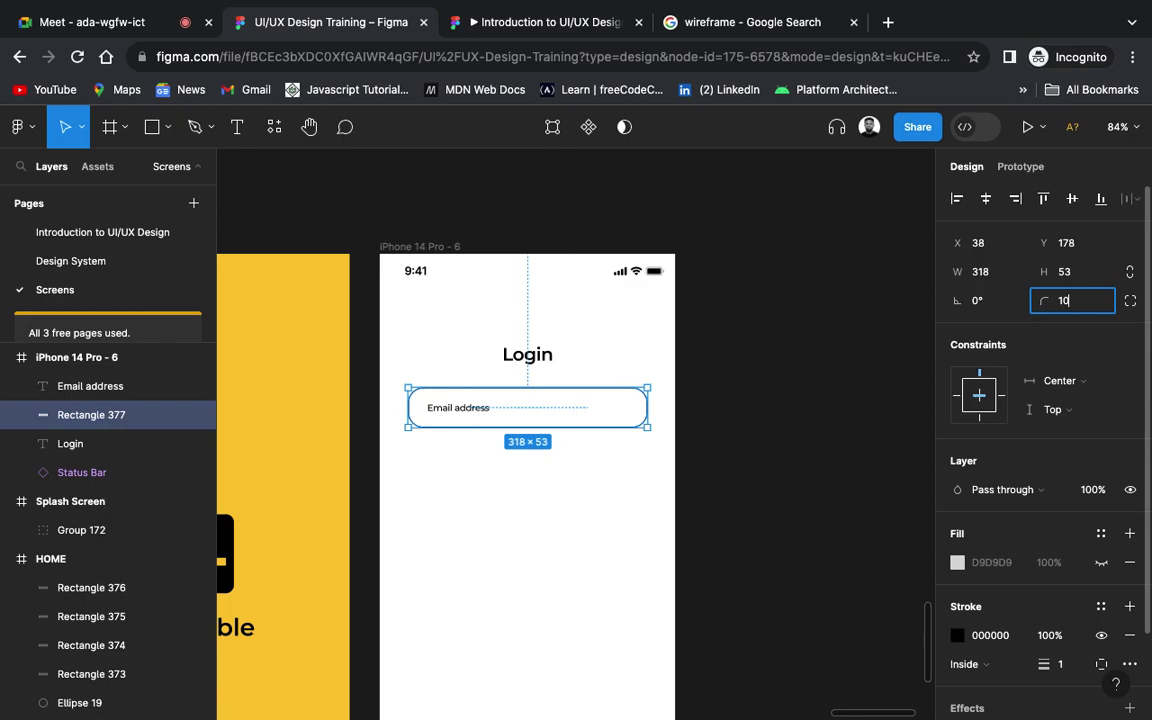
pyautogui.press('Return')
pyautogui.click(813, 393)
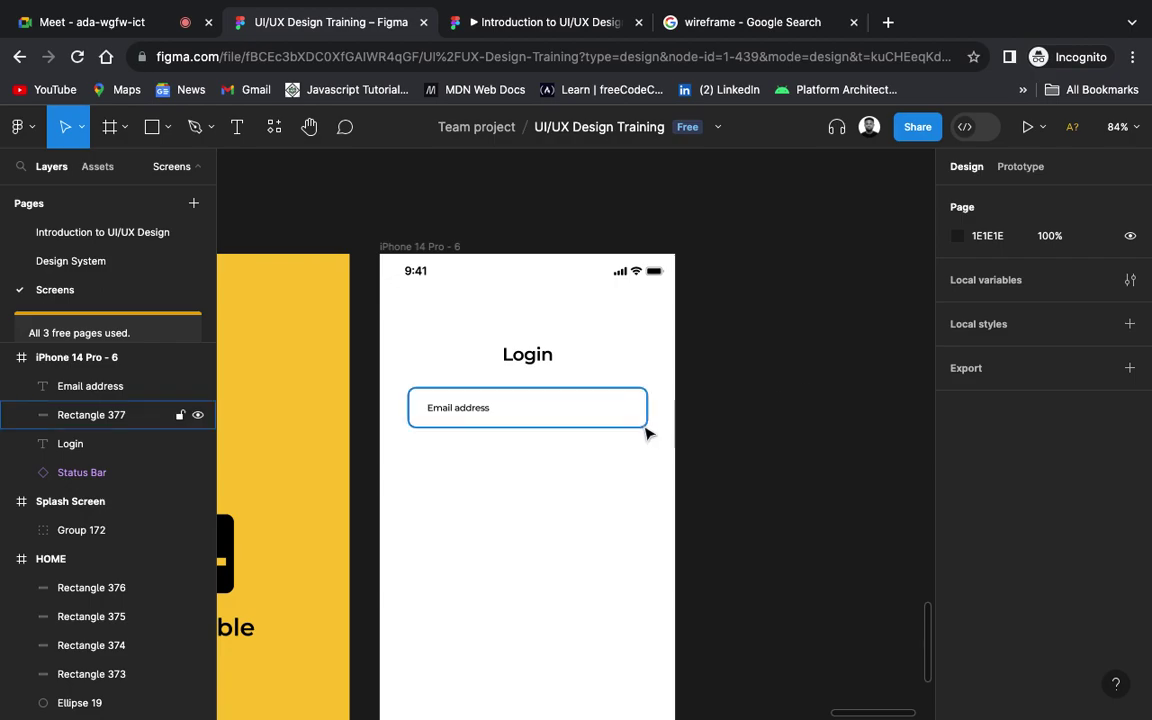
pyautogui.scroll(-1, 722, 458)
pyautogui.scroll(-3, 722, 458)
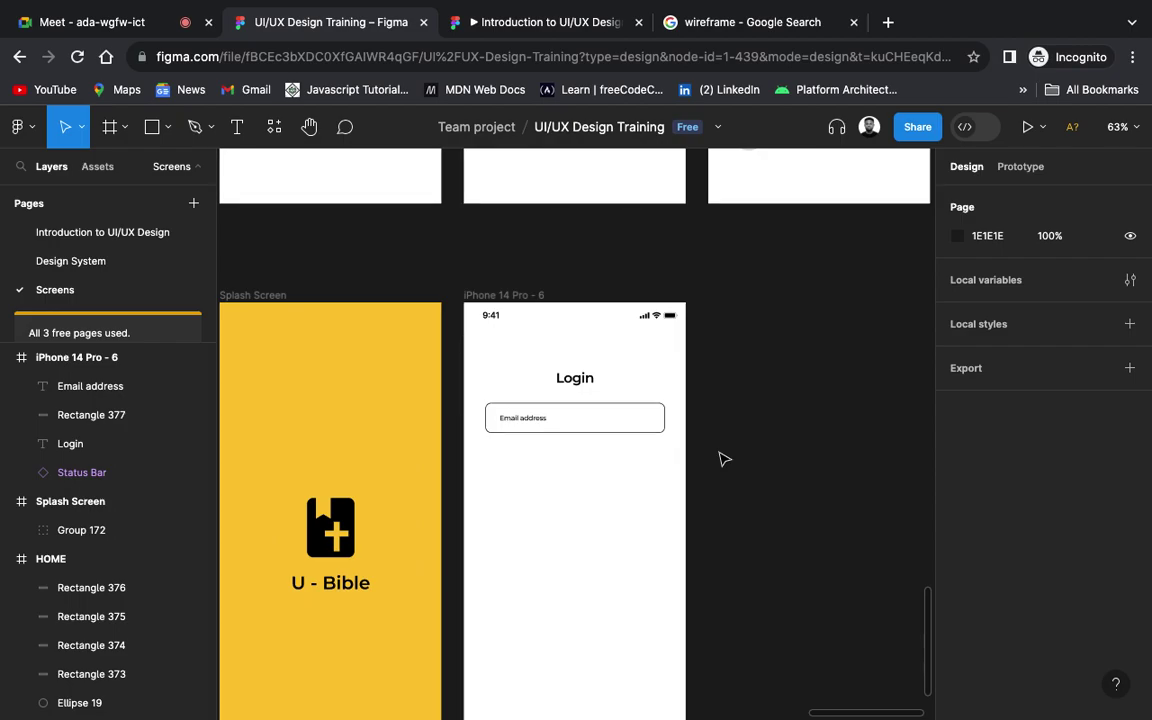
pyautogui.scroll(10, 537, 433)
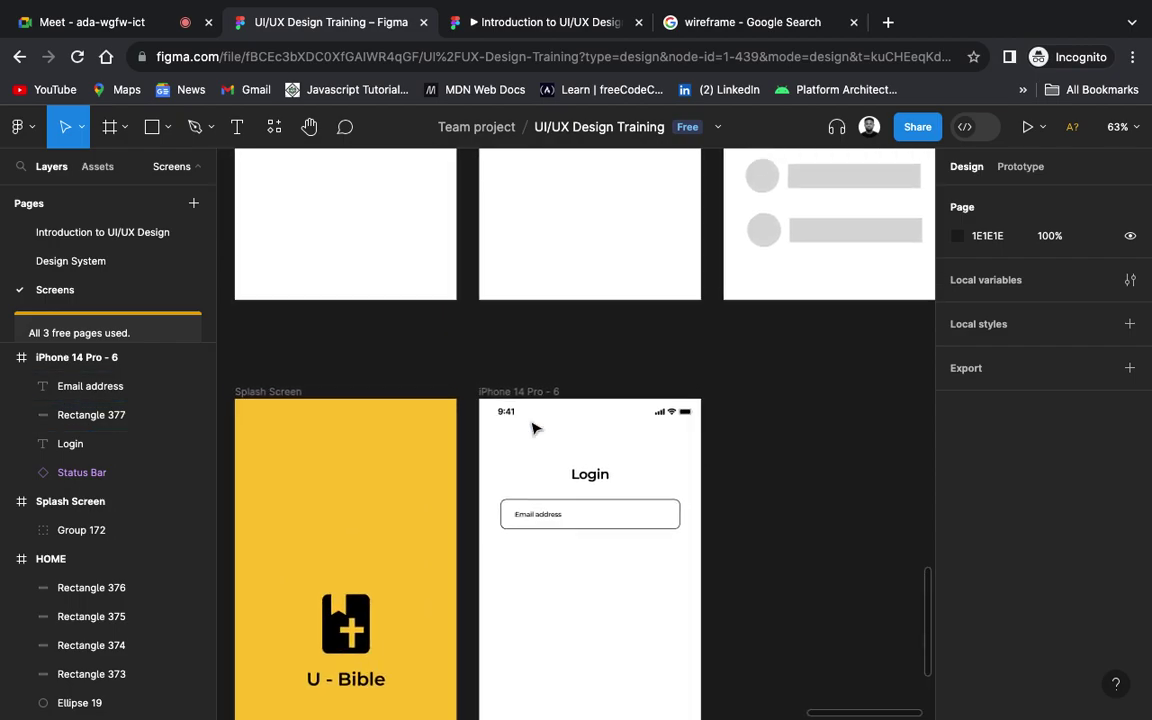
pyautogui.scroll(2, 533, 428)
pyautogui.scroll(-3, 533, 428)
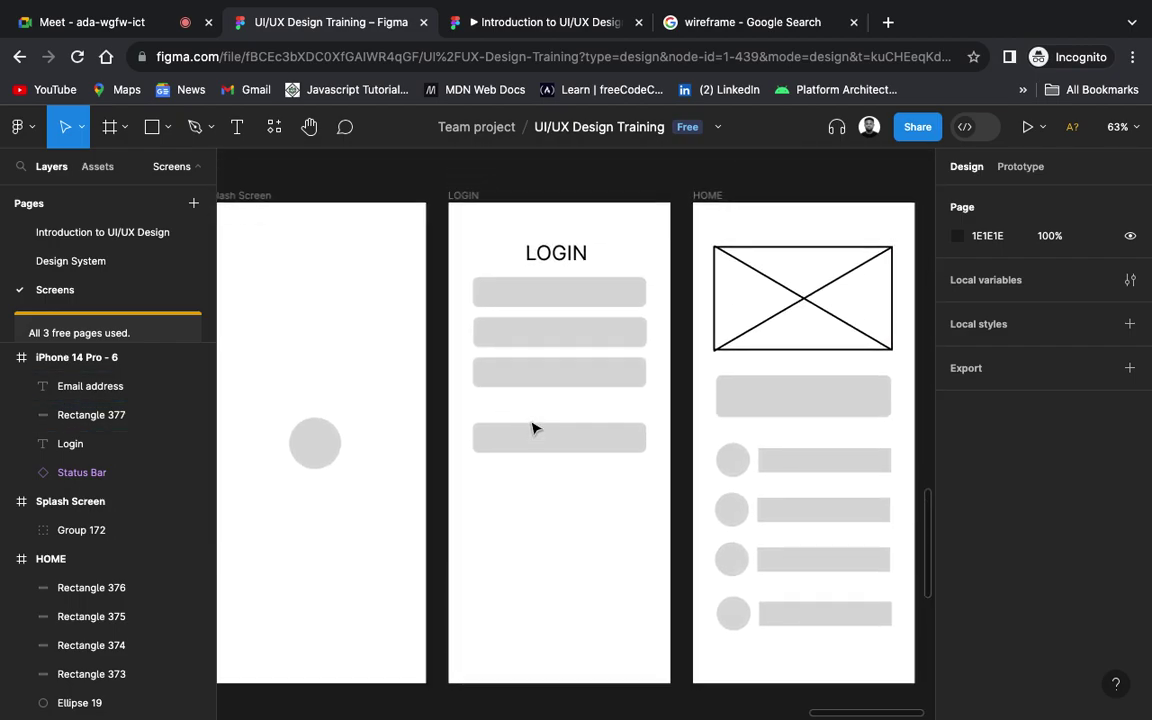
pyautogui.scroll(-1, 533, 428)
pyautogui.scroll(3, 533, 428)
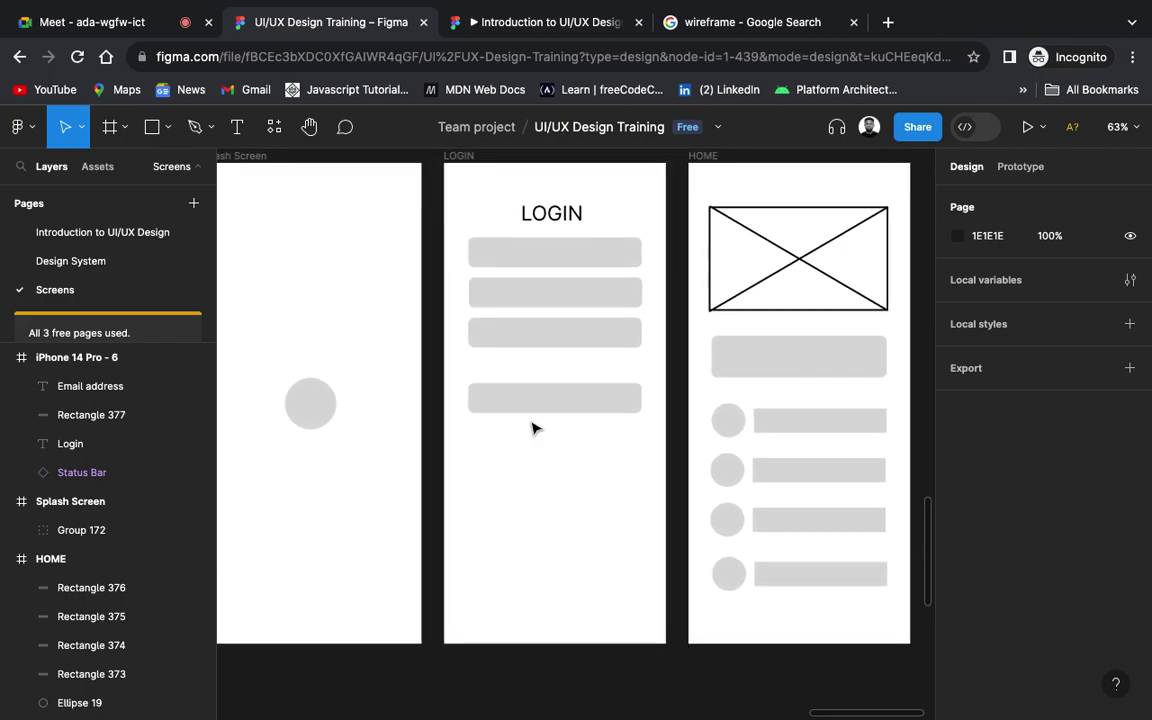
pyautogui.scroll(-5, 533, 428)
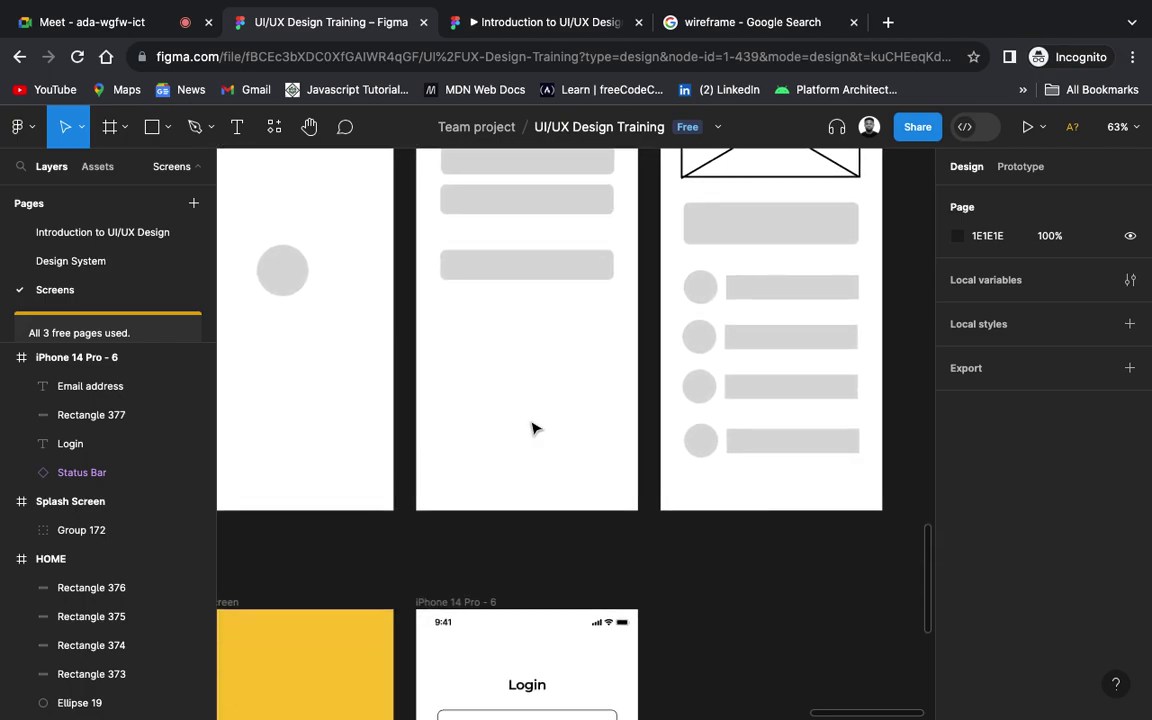
pyautogui.scroll(-6, 533, 428)
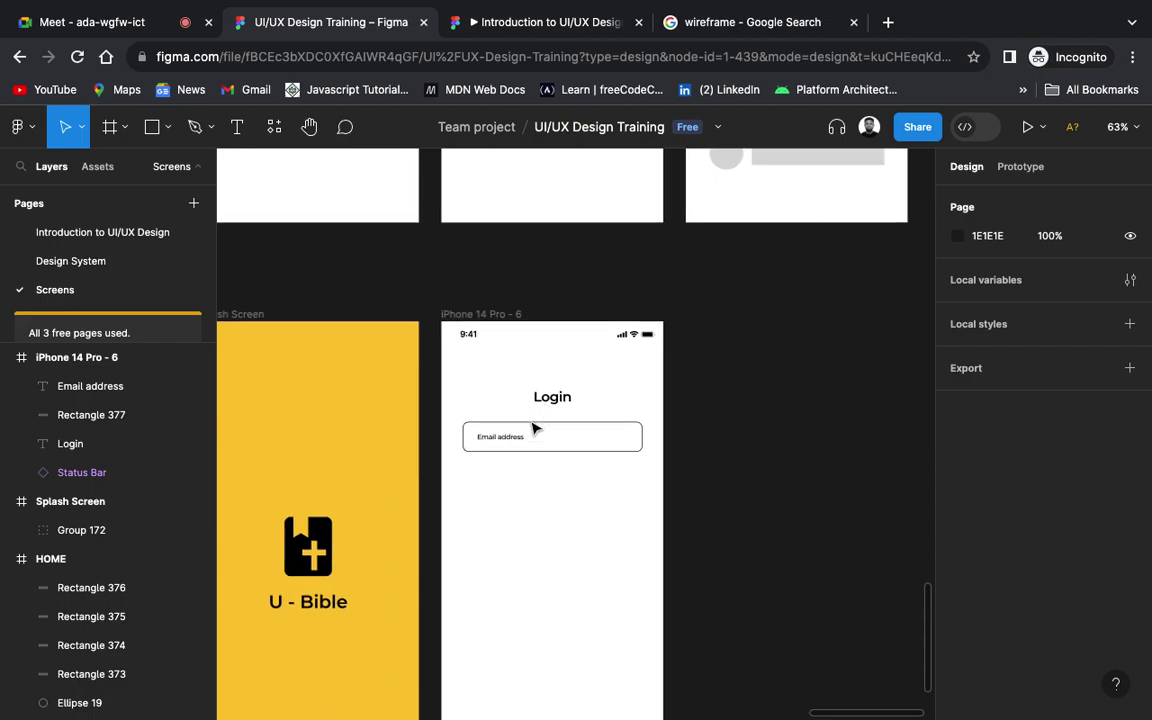
pyautogui.scroll(-1, 533, 428)
pyautogui.click(508, 383)
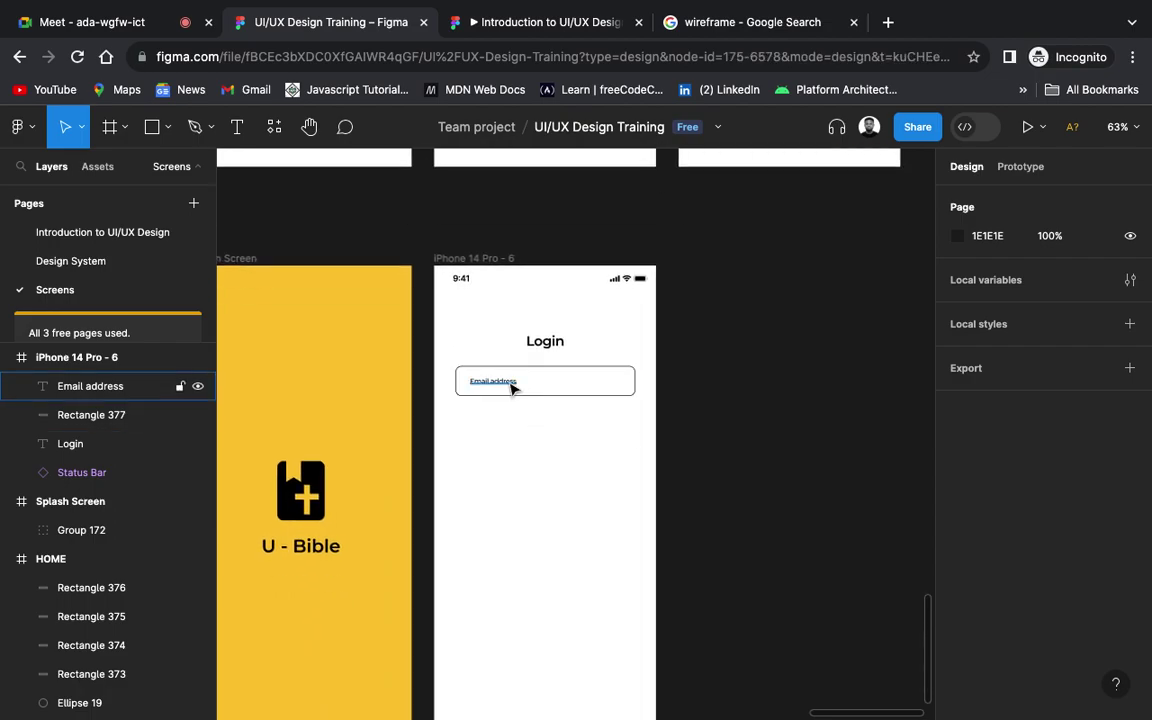
# Step: Duplicate the Email address label and its box directly below the original field
pyautogui.keyDown('shift'); pyautogui.click(547, 391); pyautogui.keyUp('shift')
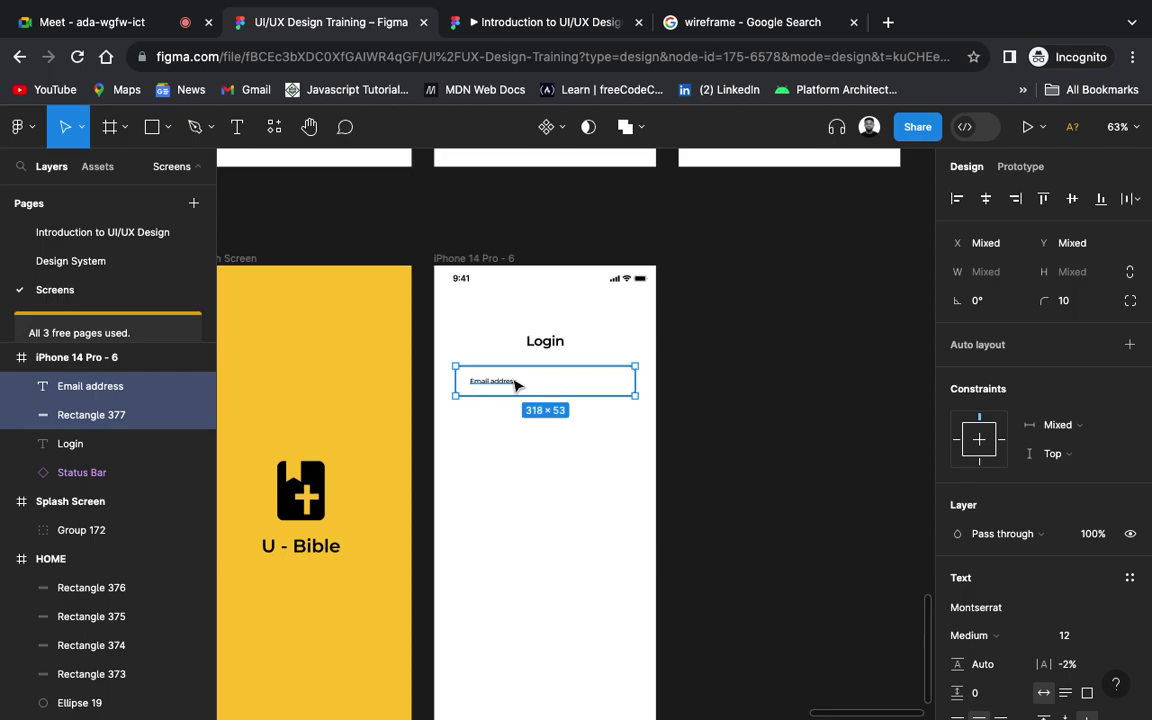
pyautogui.moveTo(514, 384); pyautogui.dragTo(518, 426)
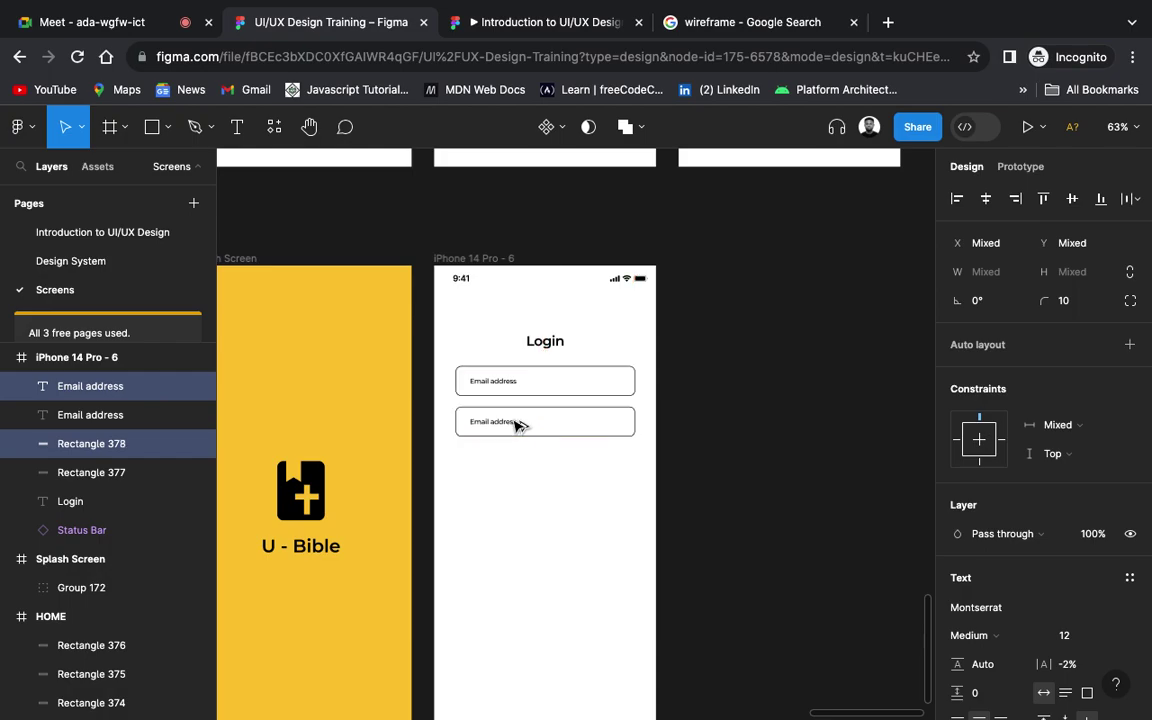
pyautogui.click(755, 428)
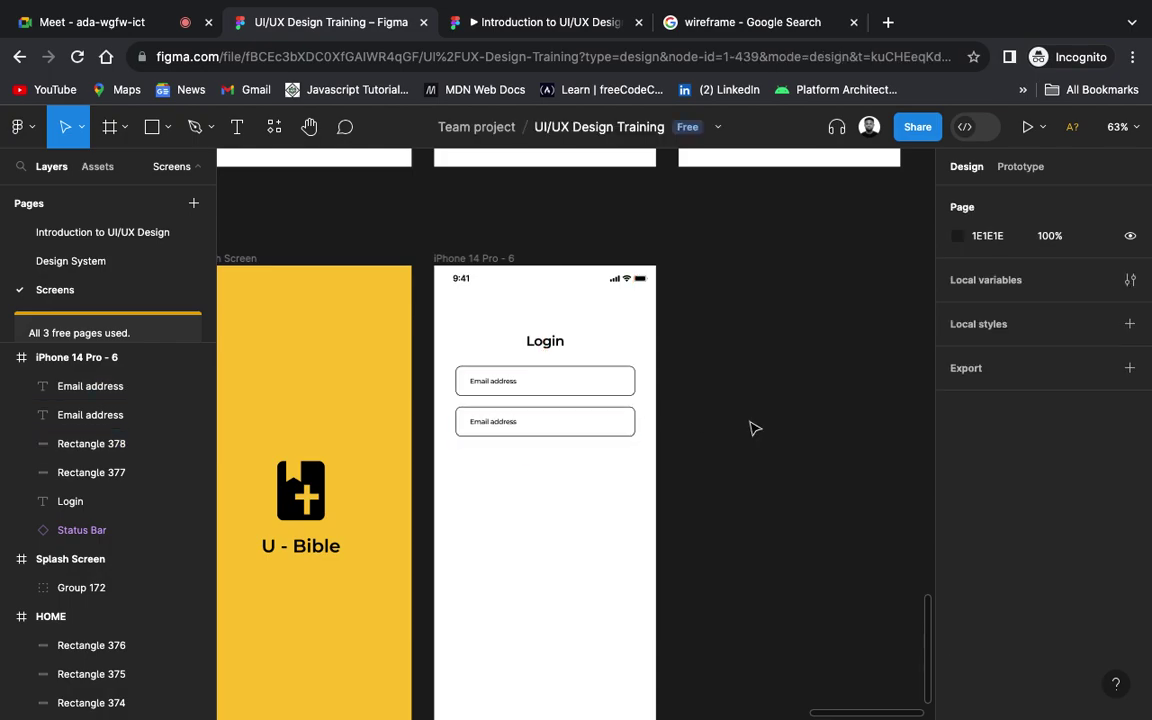
pyautogui.scroll(5, 755, 428)
pyautogui.scroll(2, 755, 428)
pyautogui.hscroll(-4, 755, 428)
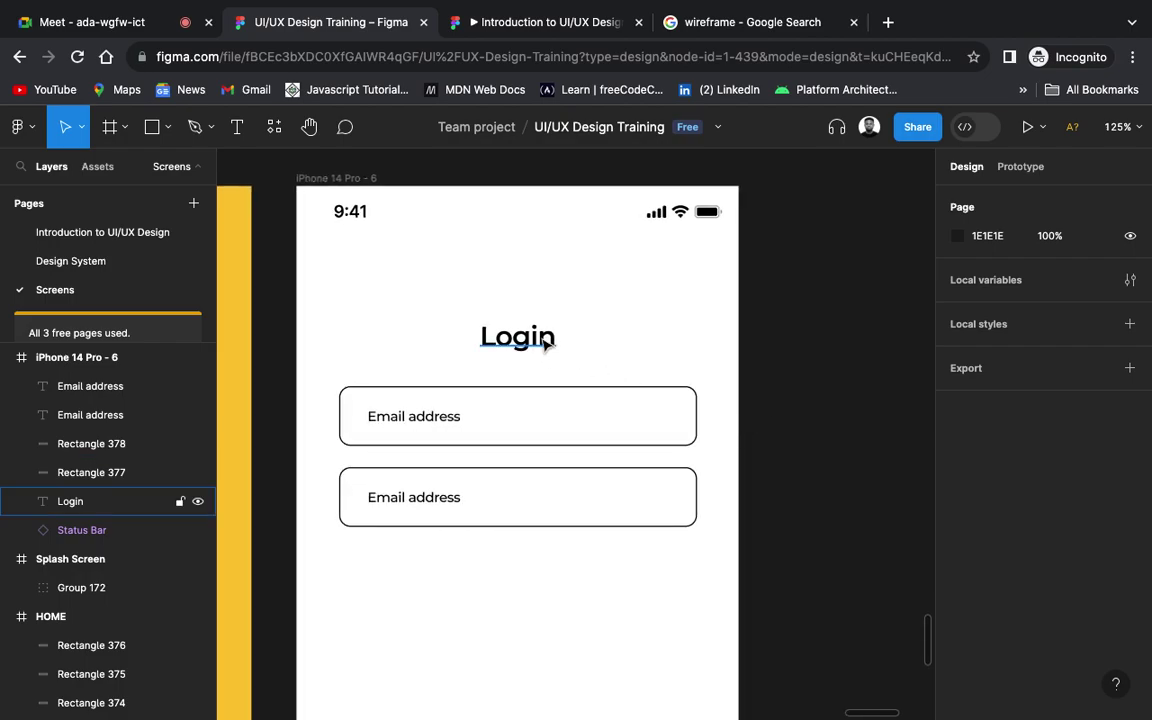
# Step: Change the stroke colour of both field boxes to dark grey 212121
pyautogui.click(545, 339)
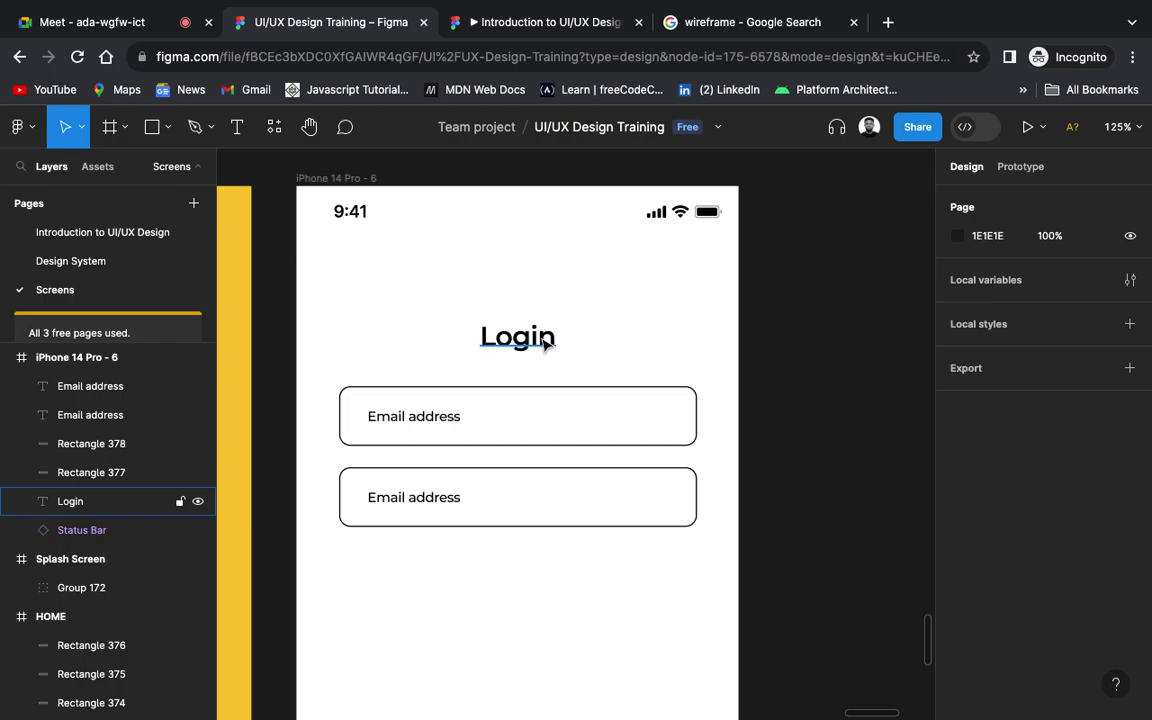
pyautogui.scroll(-4, 1040, 610)
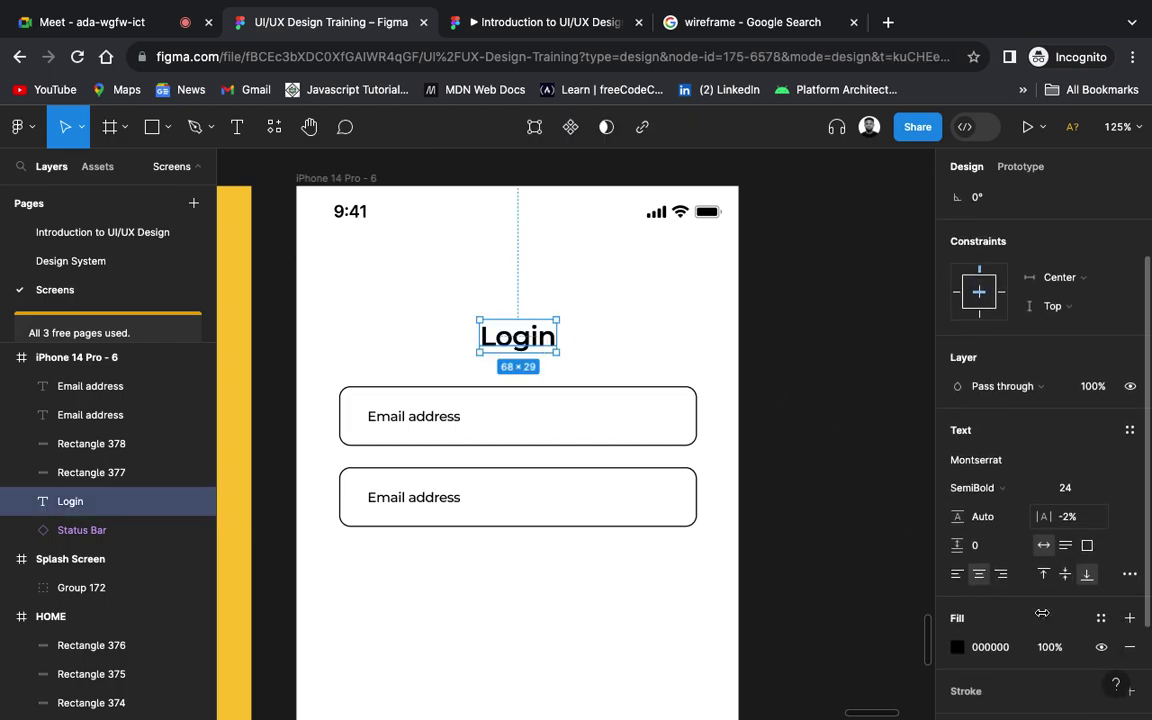
pyautogui.scroll(-1, 1040, 615)
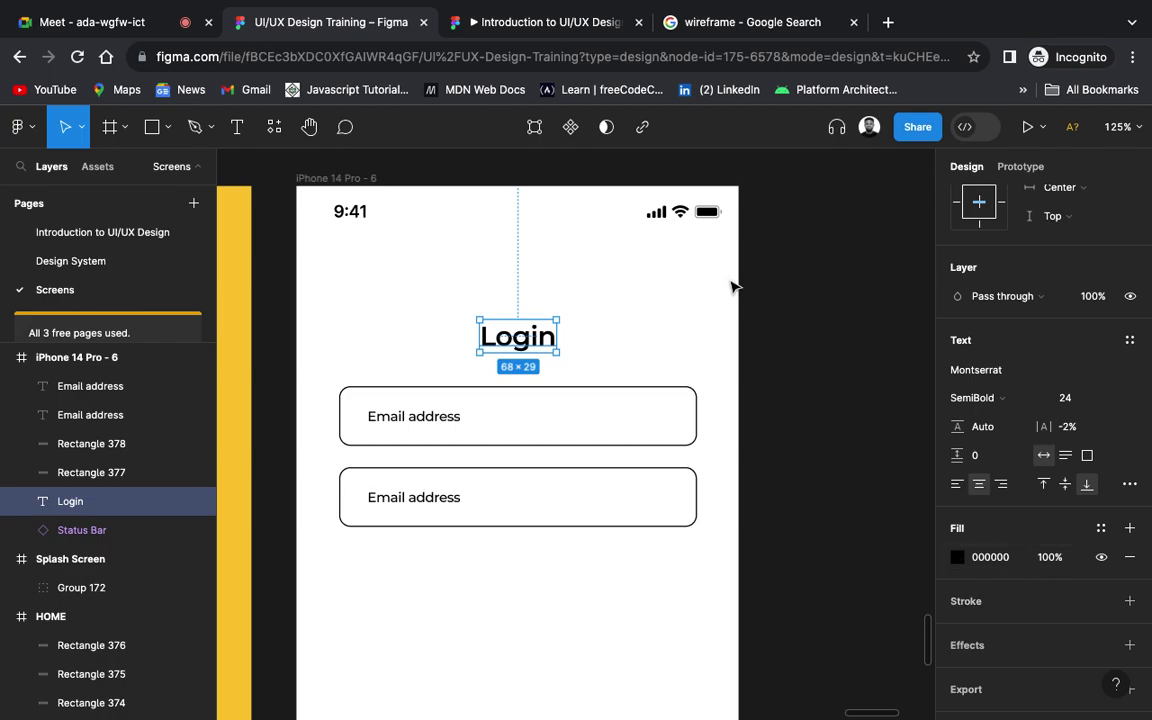
pyautogui.moveTo(805, 293); pyautogui.dragTo(337, 573)
pyautogui.scroll(-6, 1010, 592)
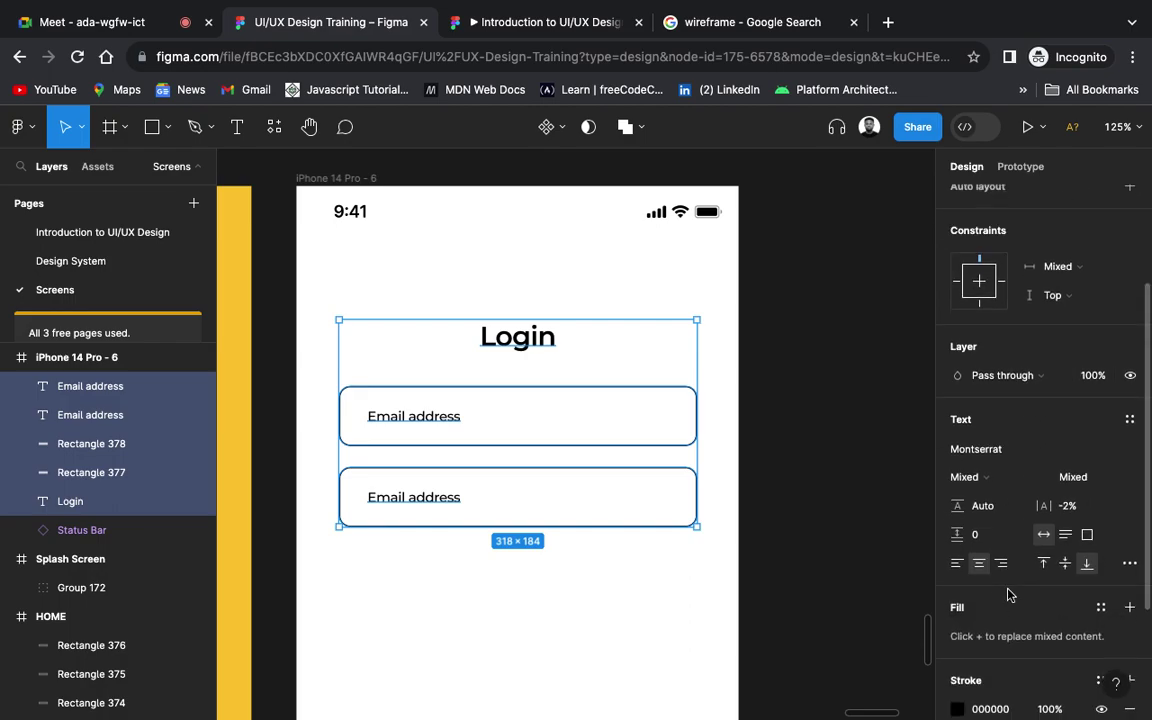
pyautogui.click(957, 590)
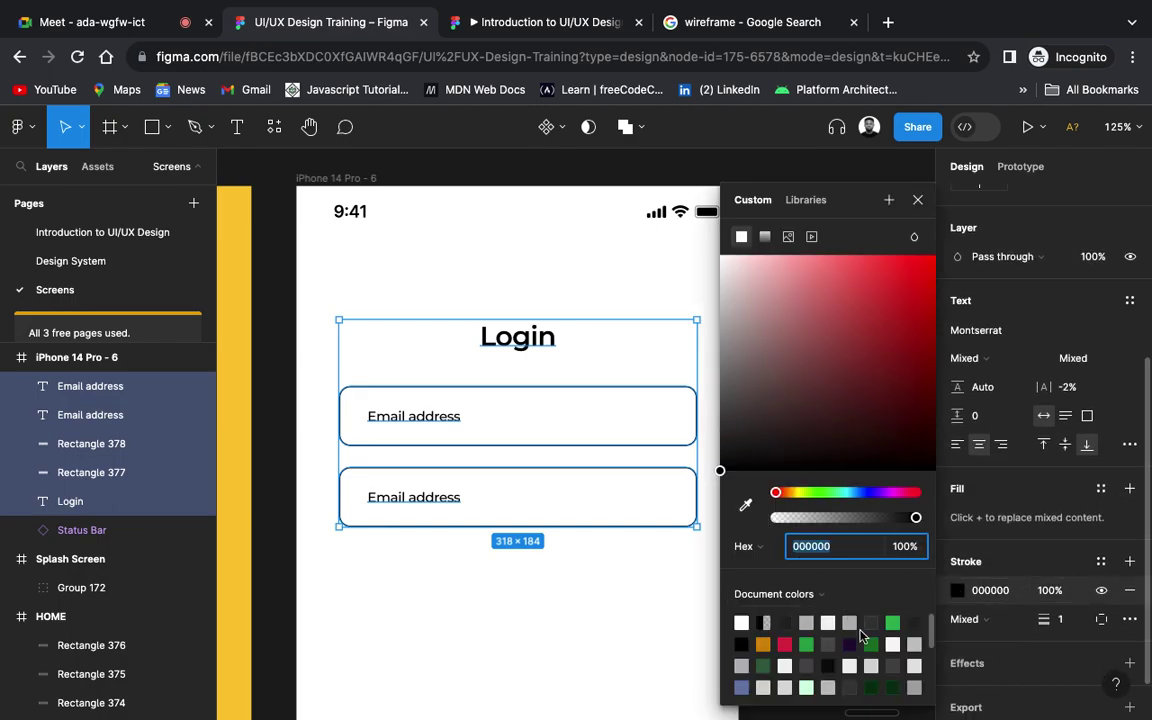
pyautogui.click(725, 445)
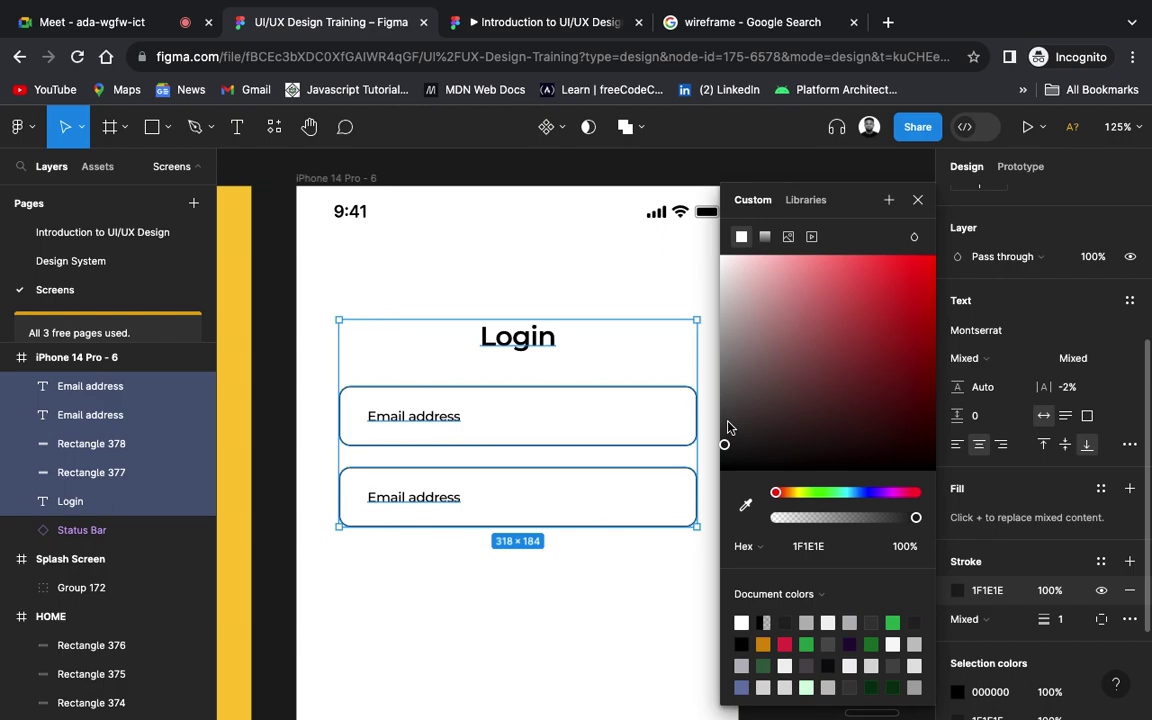
pyautogui.click(728, 422)
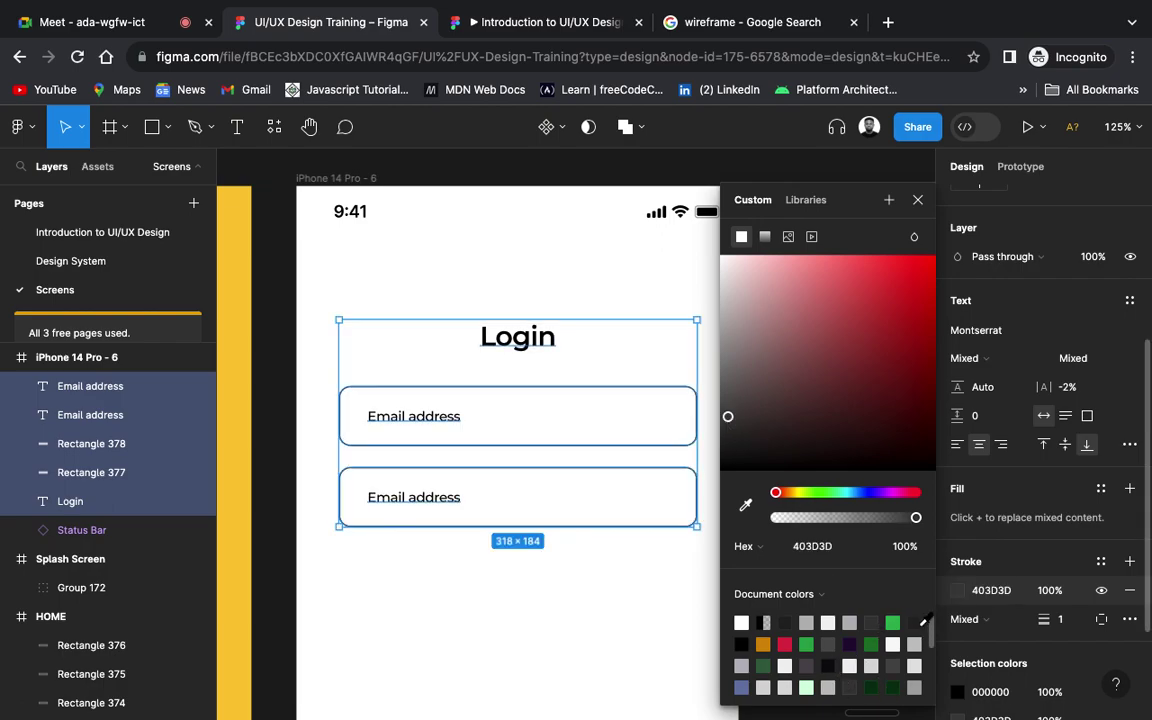
pyautogui.click(921, 621)
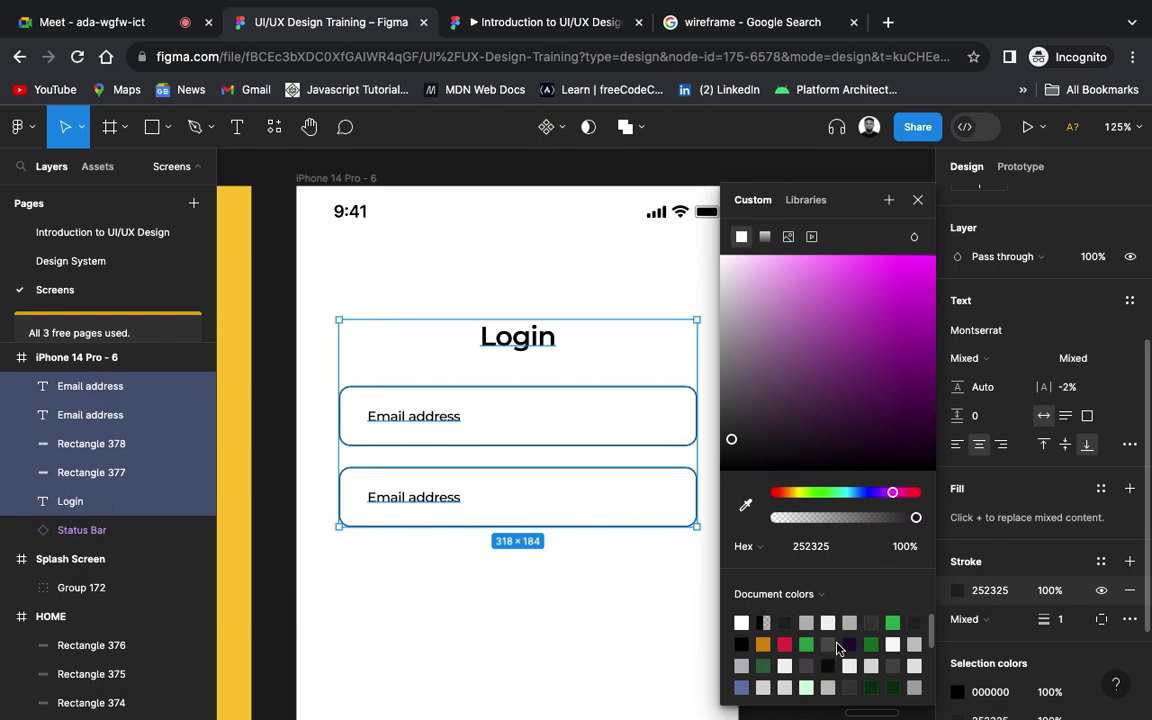
pyautogui.click(787, 622)
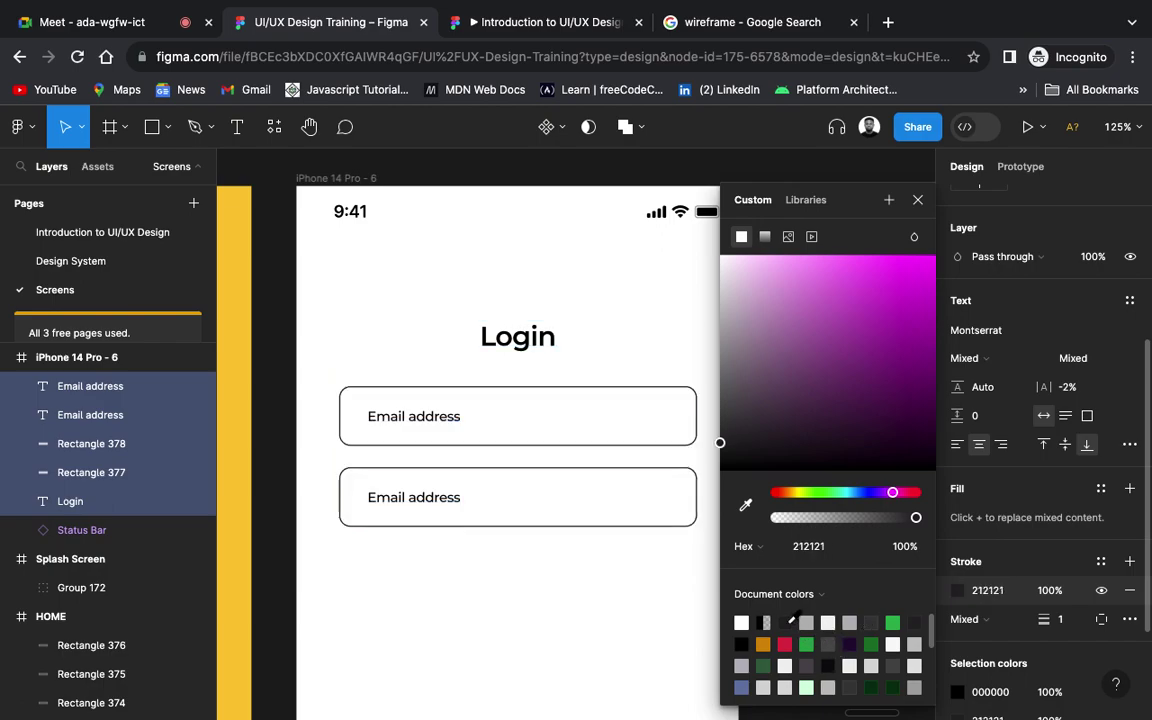
pyautogui.click(571, 571)
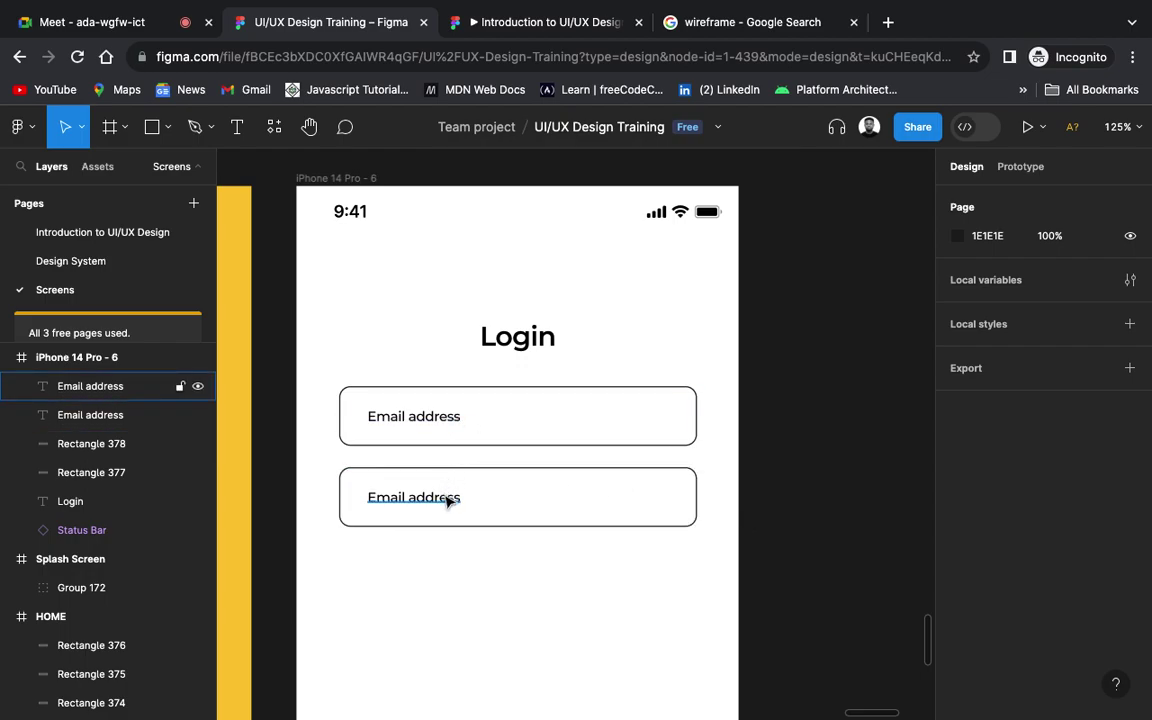
# Step: Rename the first field's label to 'Username' and align it left with the label below
pyautogui.click(434, 418)
pyautogui.doubleClick(432, 418)
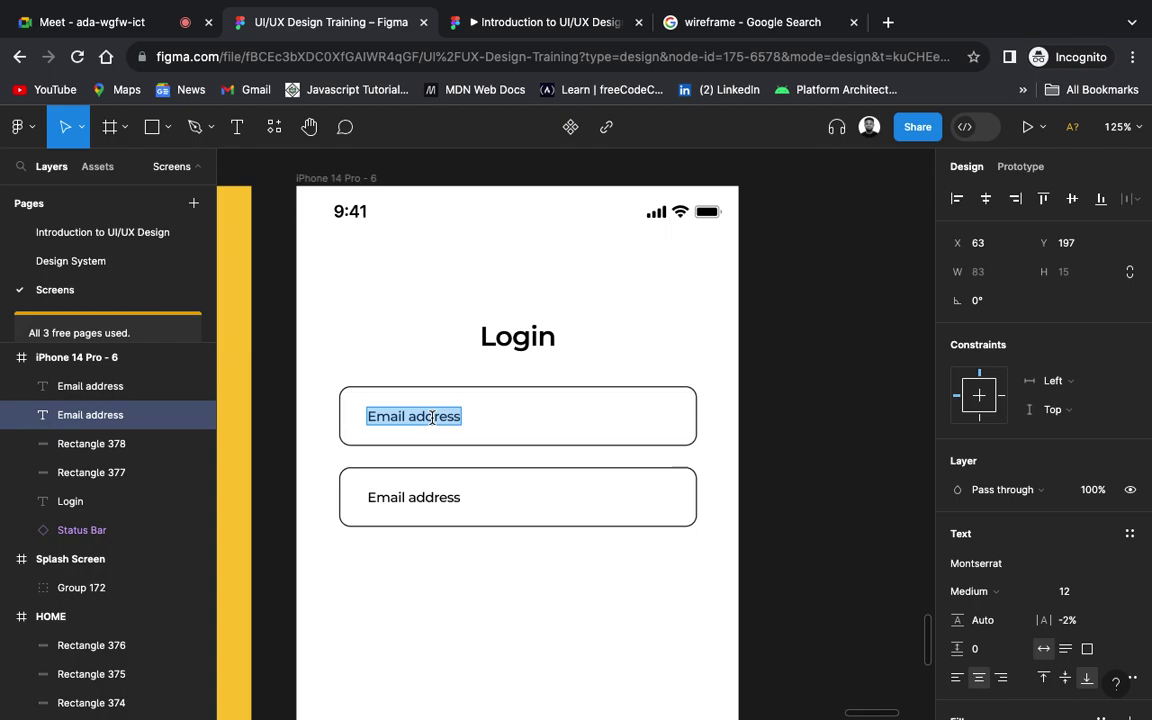
pyautogui.write('Usern')
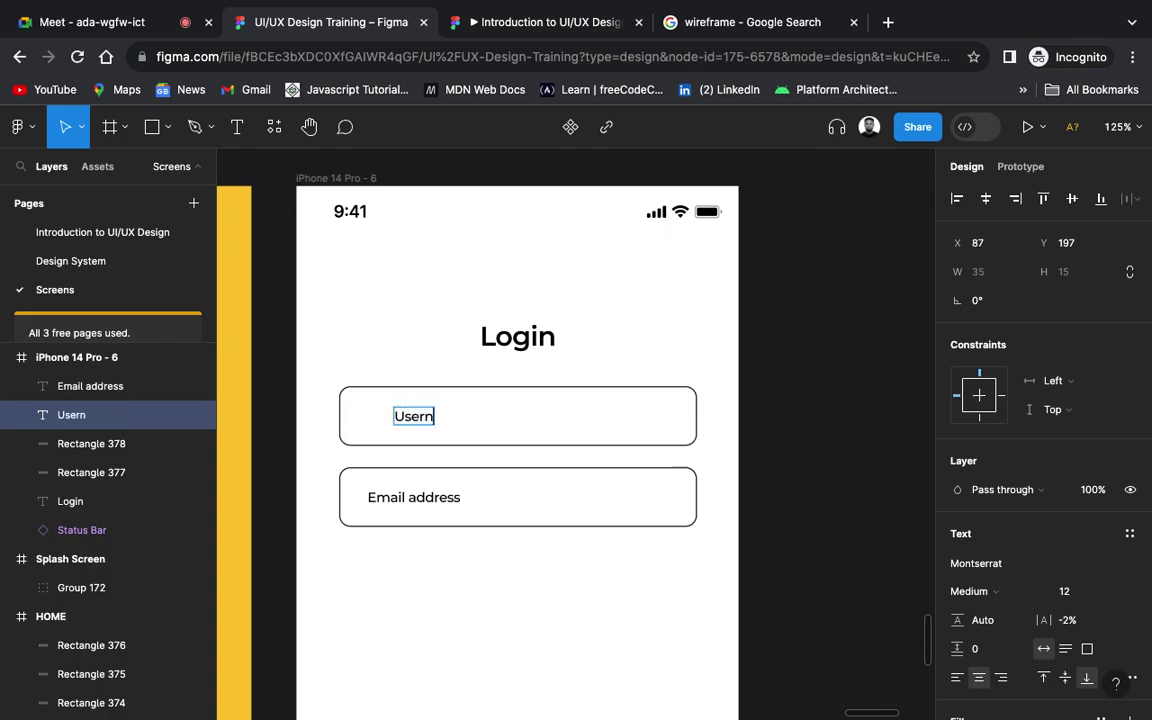
pyautogui.write('ame')
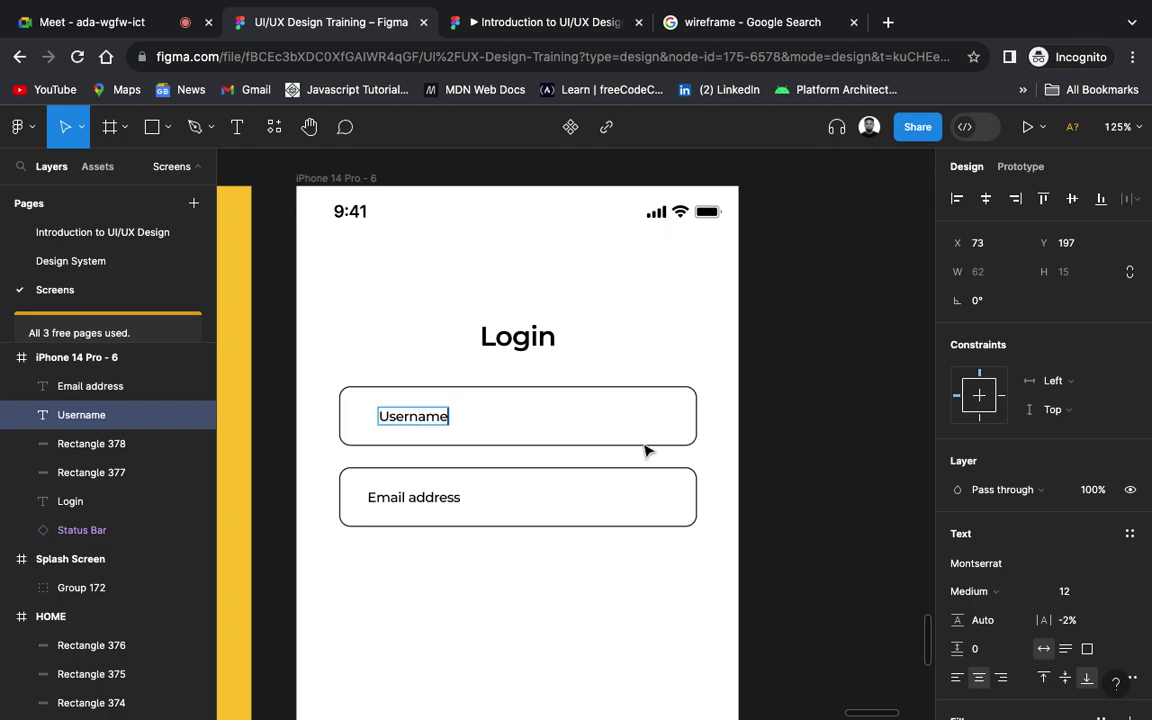
pyautogui.press('Escape')
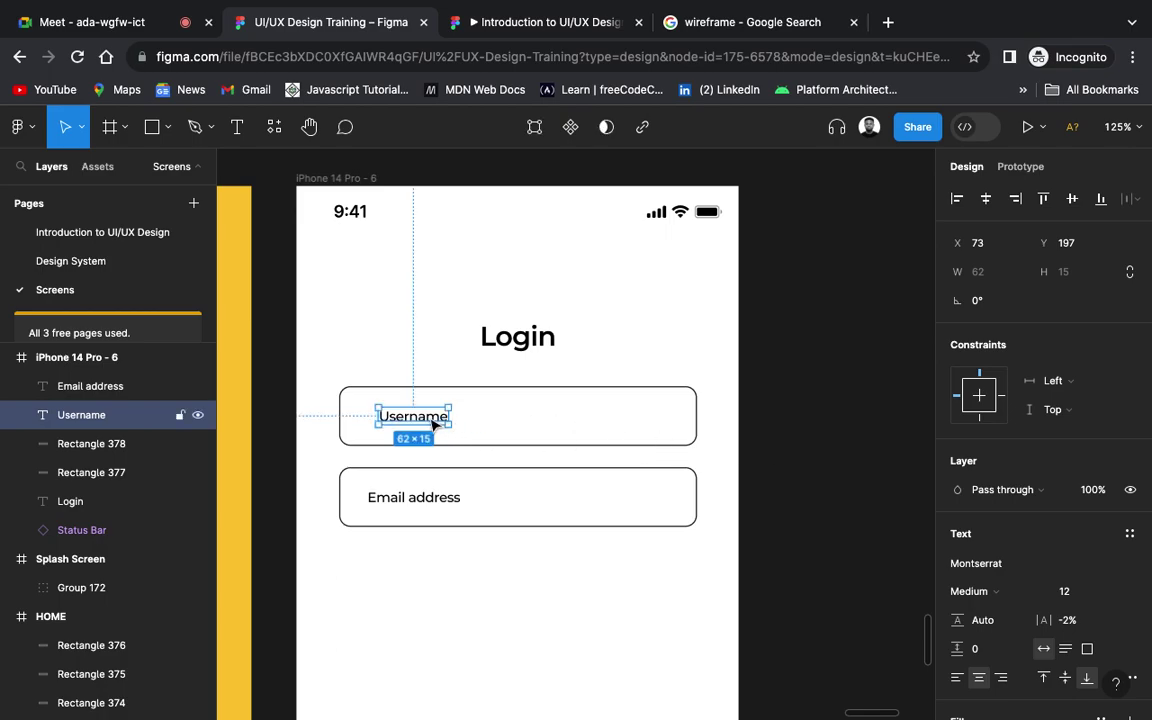
pyautogui.moveTo(433, 424); pyautogui.dragTo(423, 424)
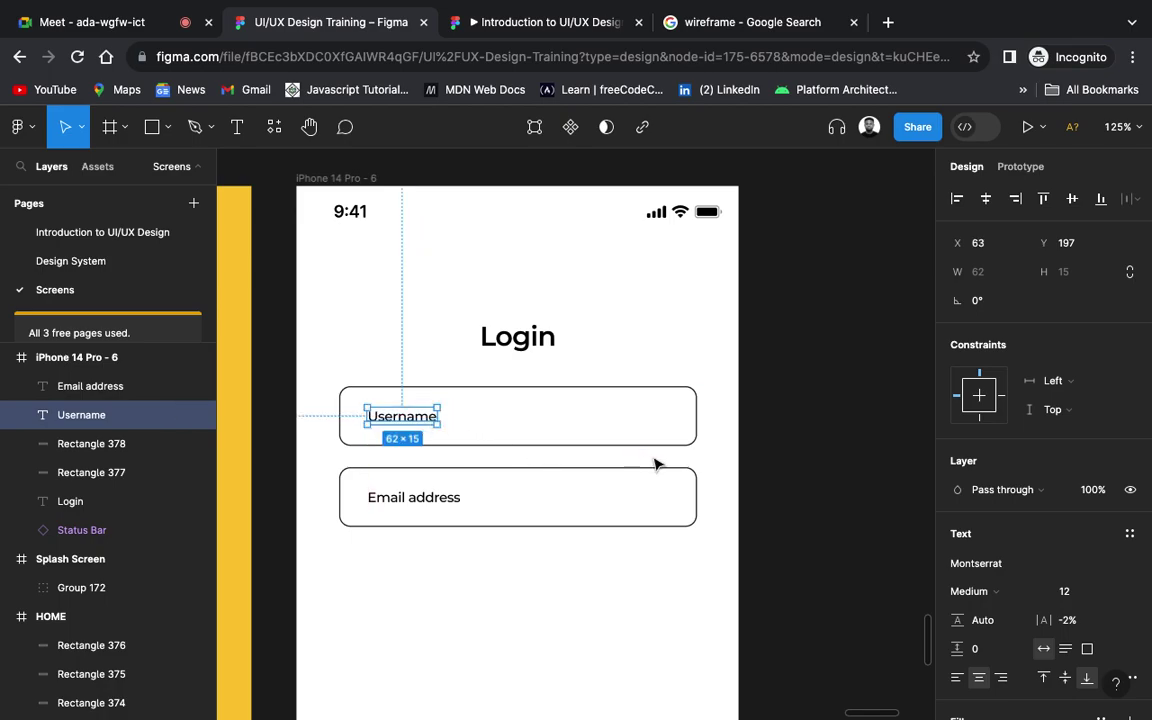
pyautogui.click(781, 489)
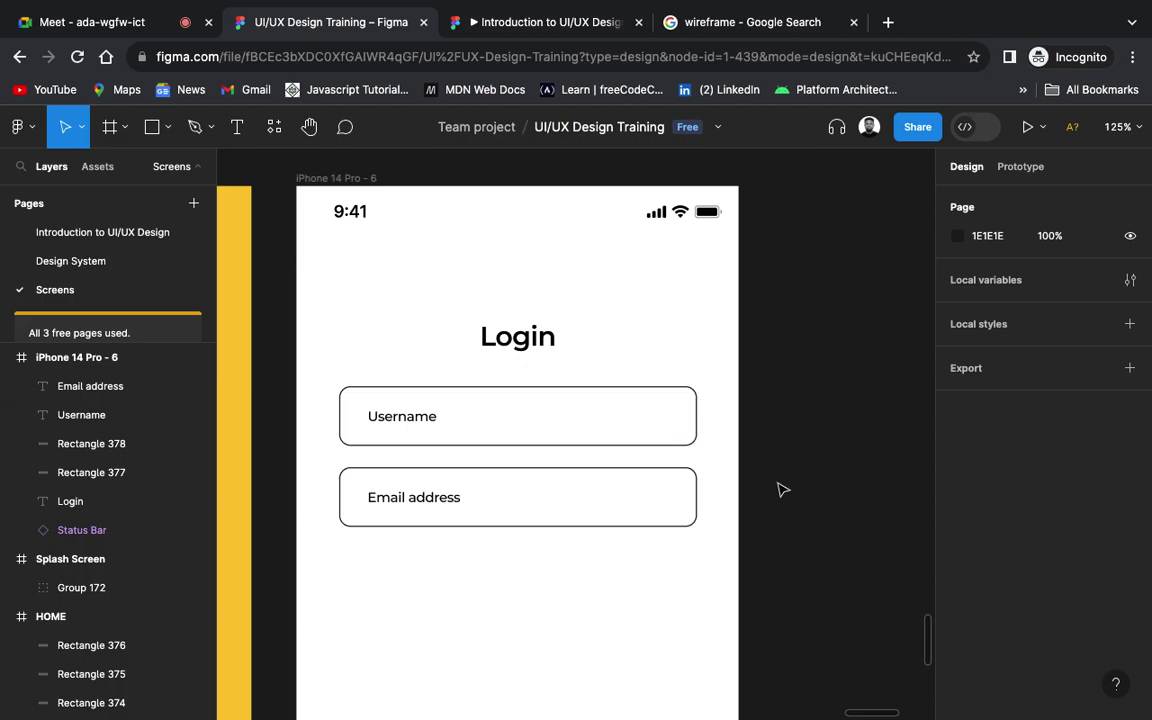
pyautogui.click(452, 497)
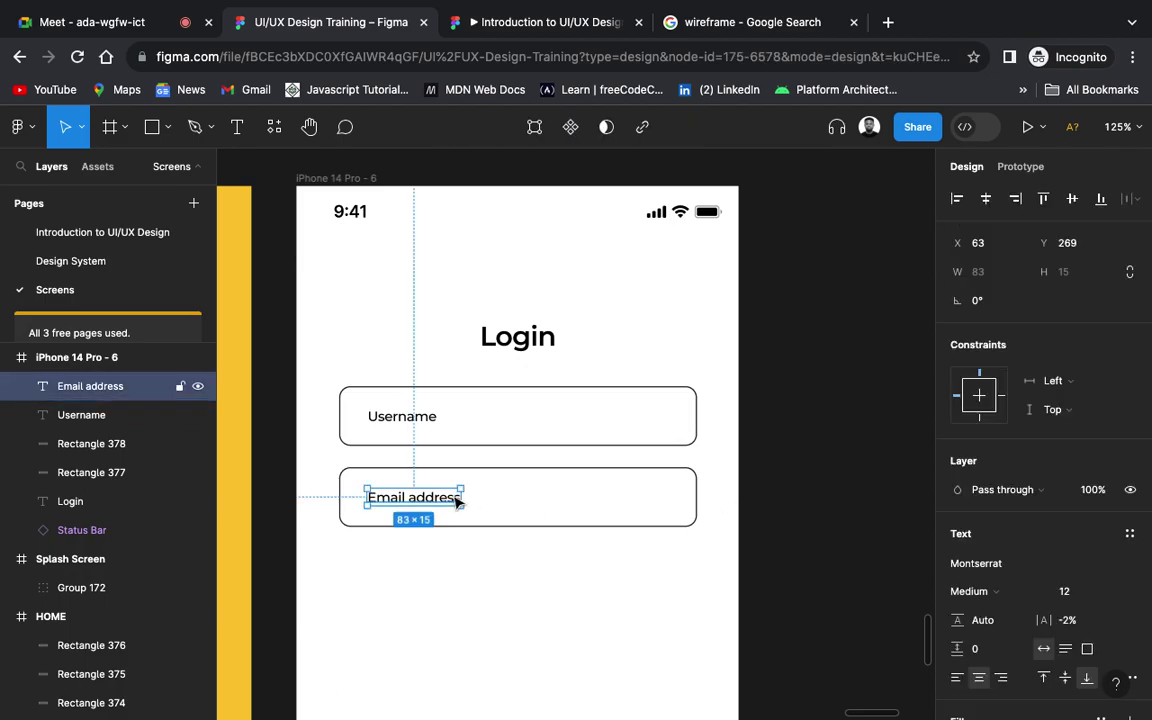
# Step: Copy the Email address field and its box below the original
pyautogui.keyDown('shift'); pyautogui.click(503, 474); pyautogui.keyUp('shift')
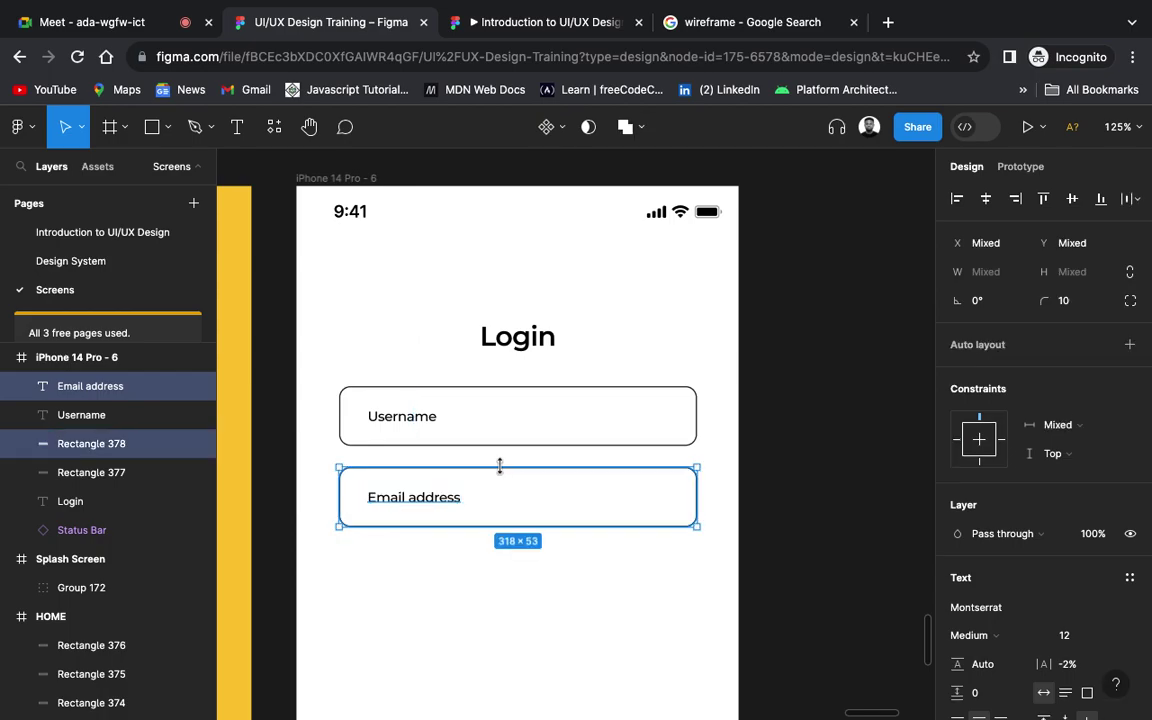
pyautogui.moveTo(461, 504); pyautogui.dragTo(463, 543)
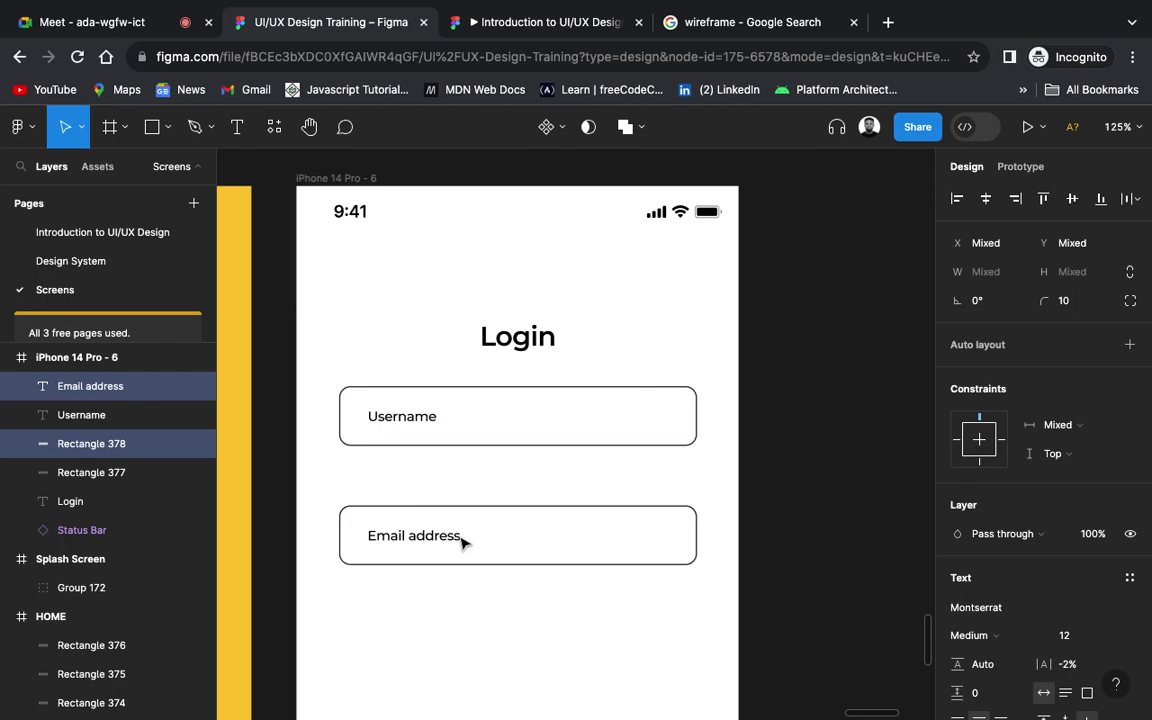
pyautogui.hotkey('ctrl', 'z')
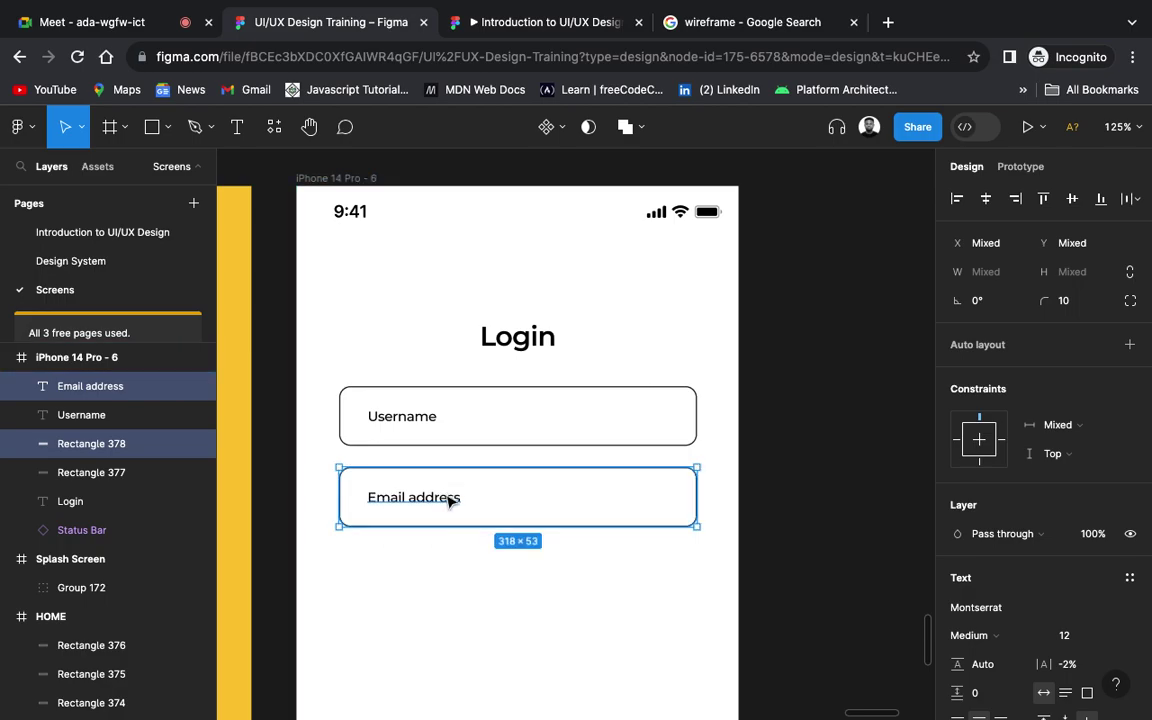
pyautogui.moveTo(450, 517); pyautogui.dragTo(450, 582)
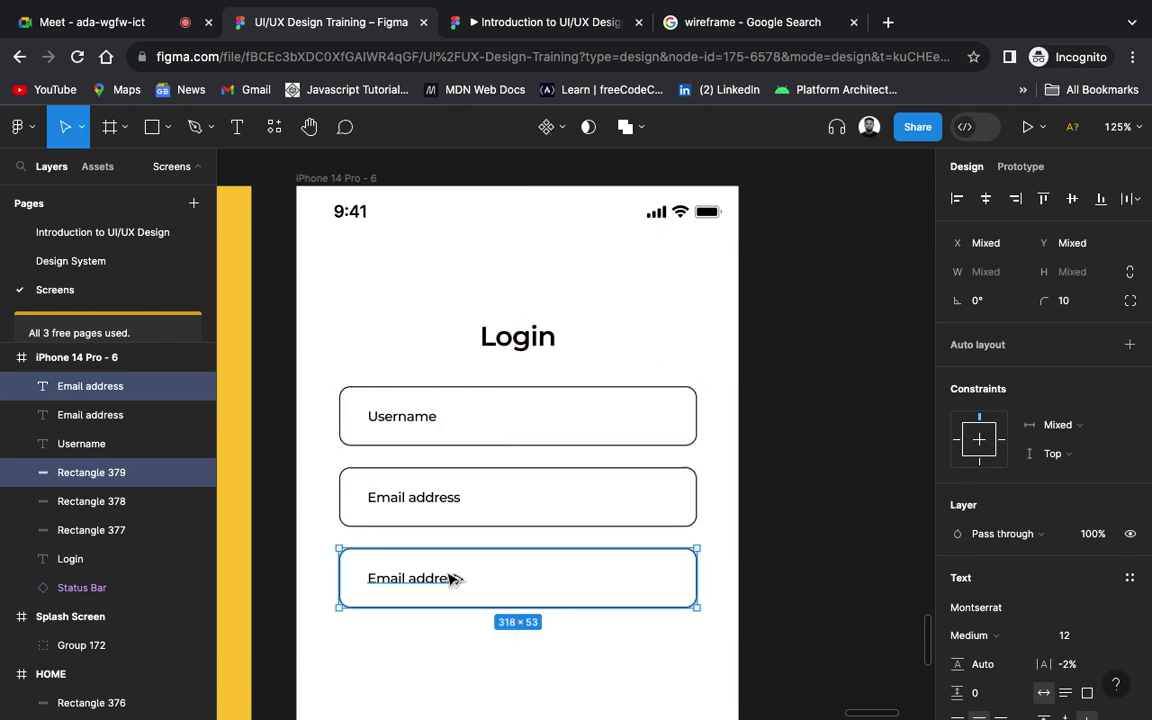
# Step: Relabel the copied field 'Password'
pyautogui.click(447, 582)
pyautogui.doubleClick(445, 580)
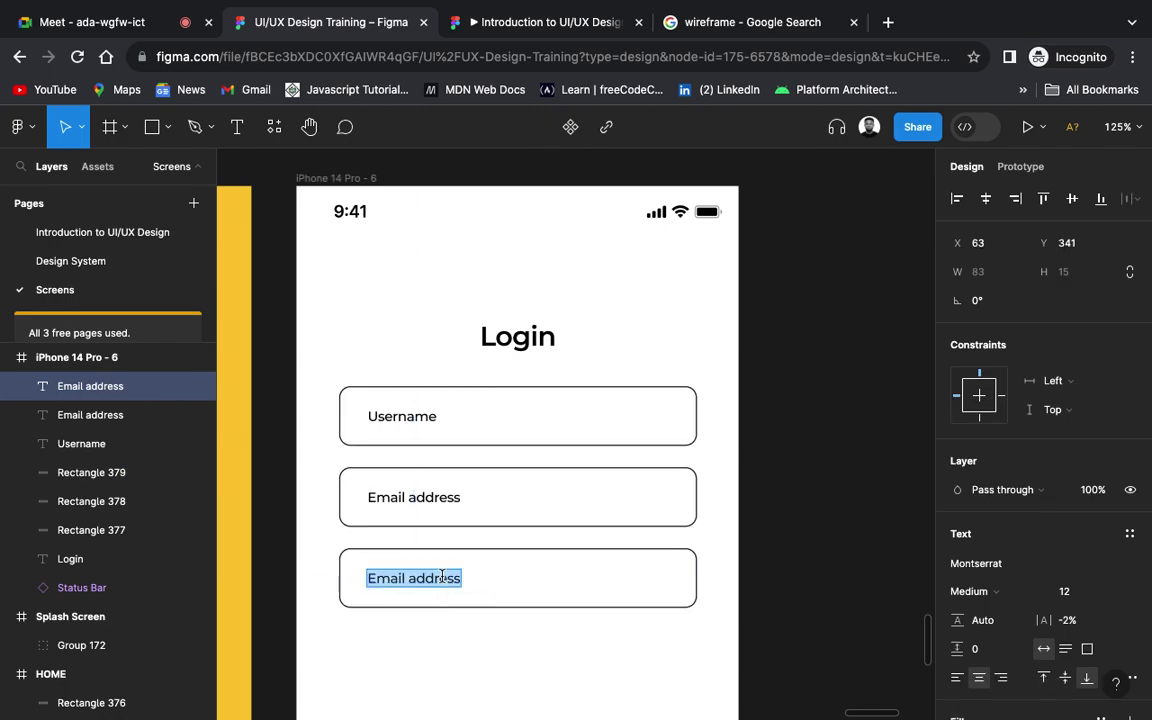
pyautogui.write('Pass')
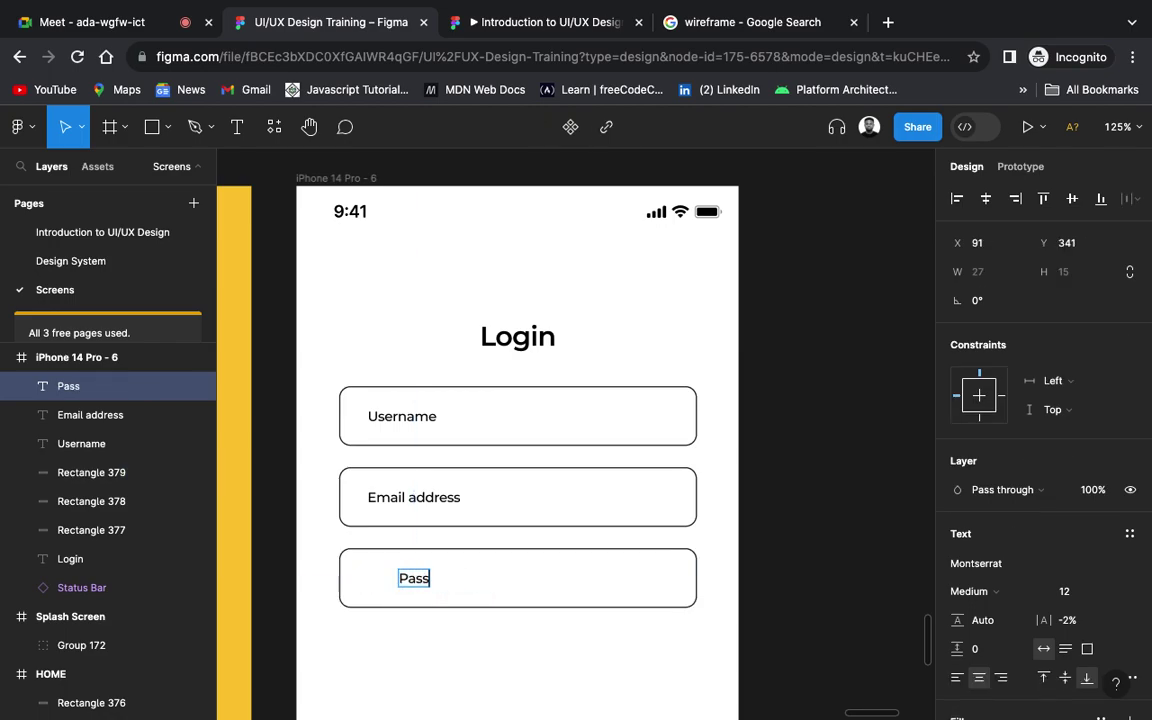
pyautogui.write('word')
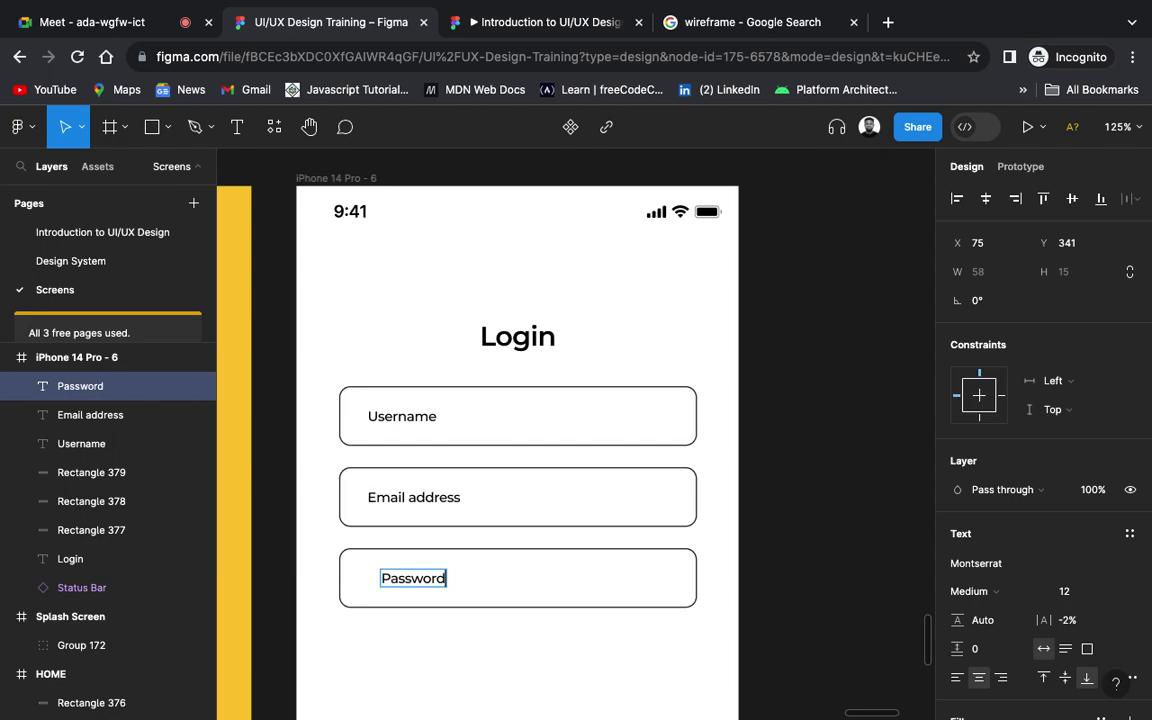
pyautogui.press('Escape')
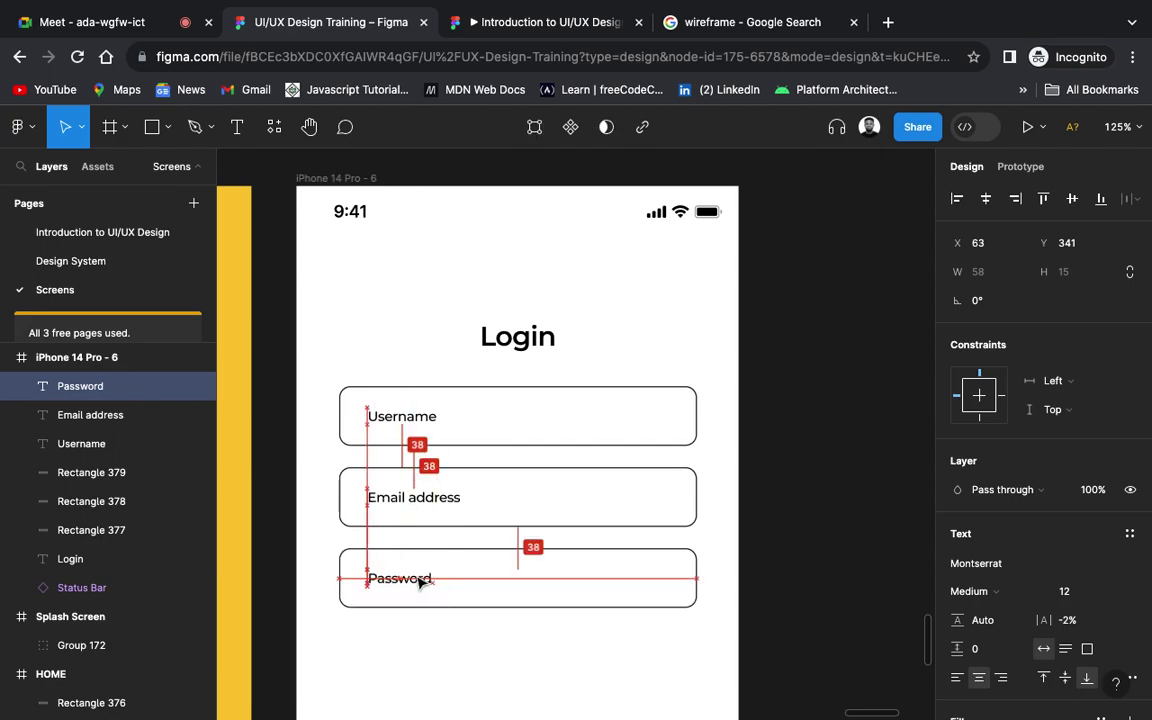
pyautogui.press('-')
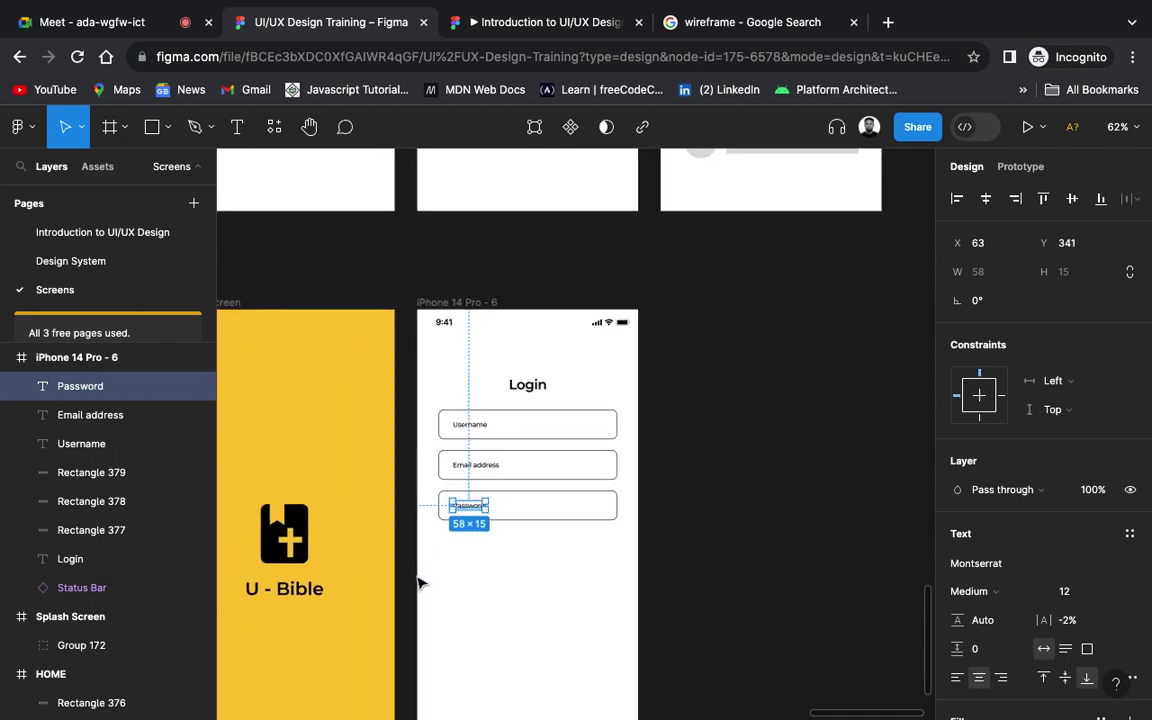
pyautogui.scroll(-3, 420, 584)
pyautogui.scroll(-1, 420, 584)
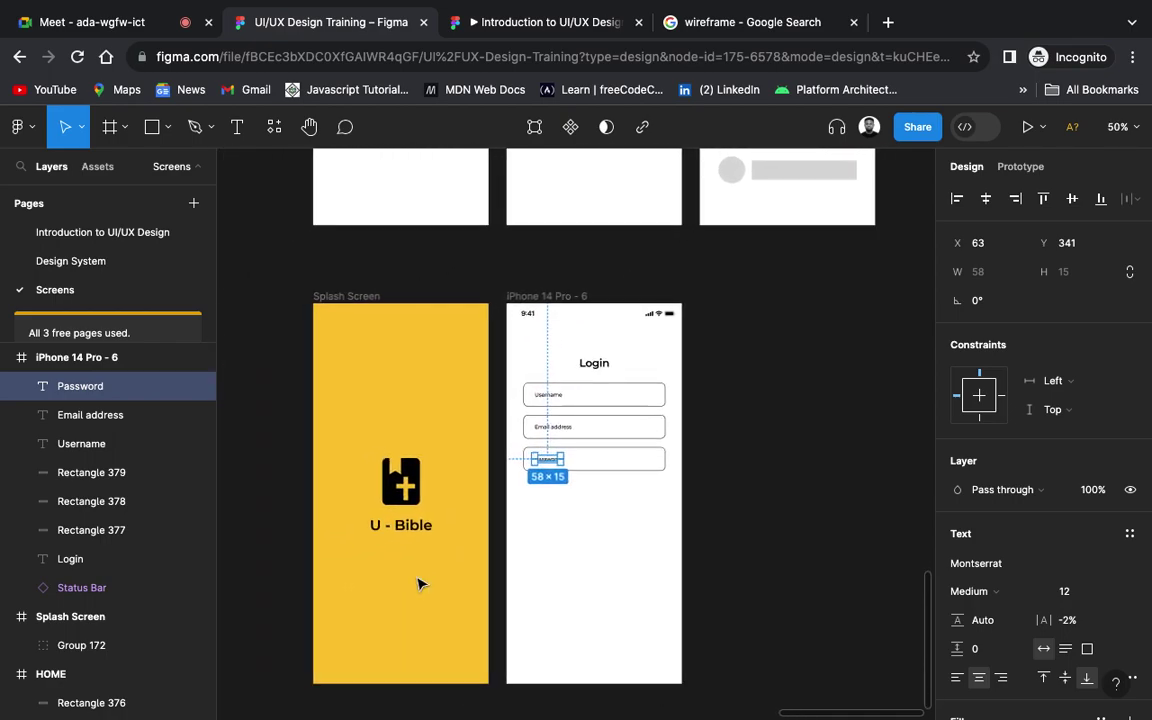
pyautogui.click(752, 514)
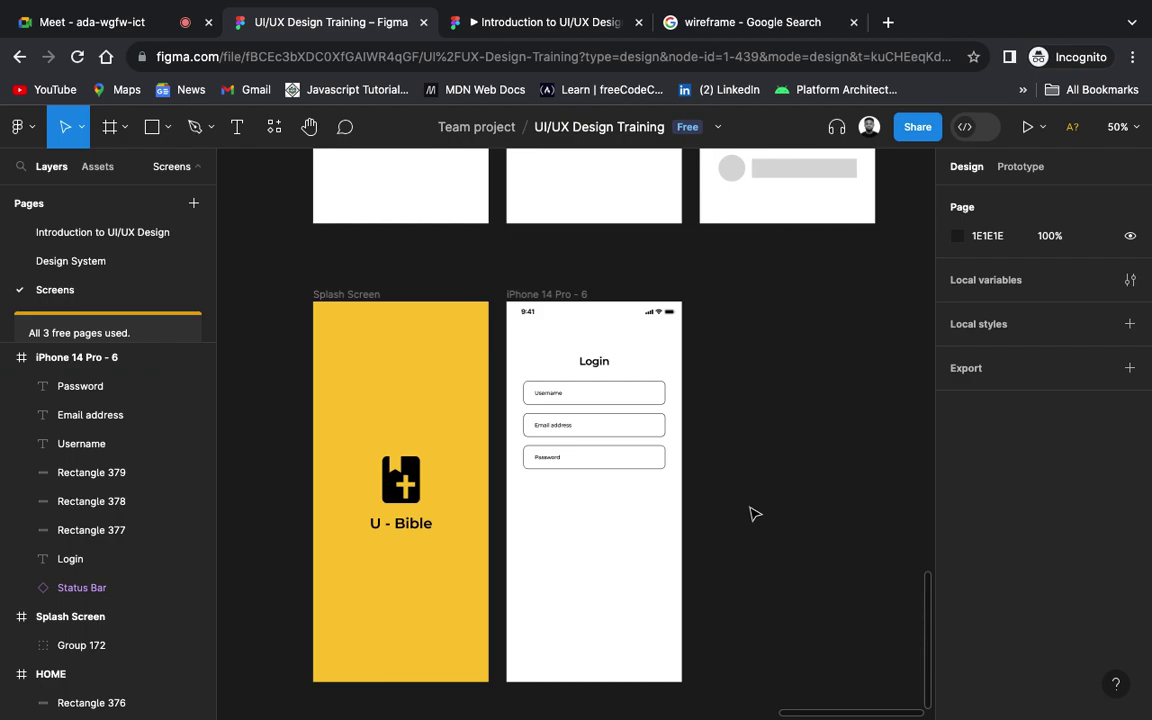
pyautogui.scroll(3, 755, 514)
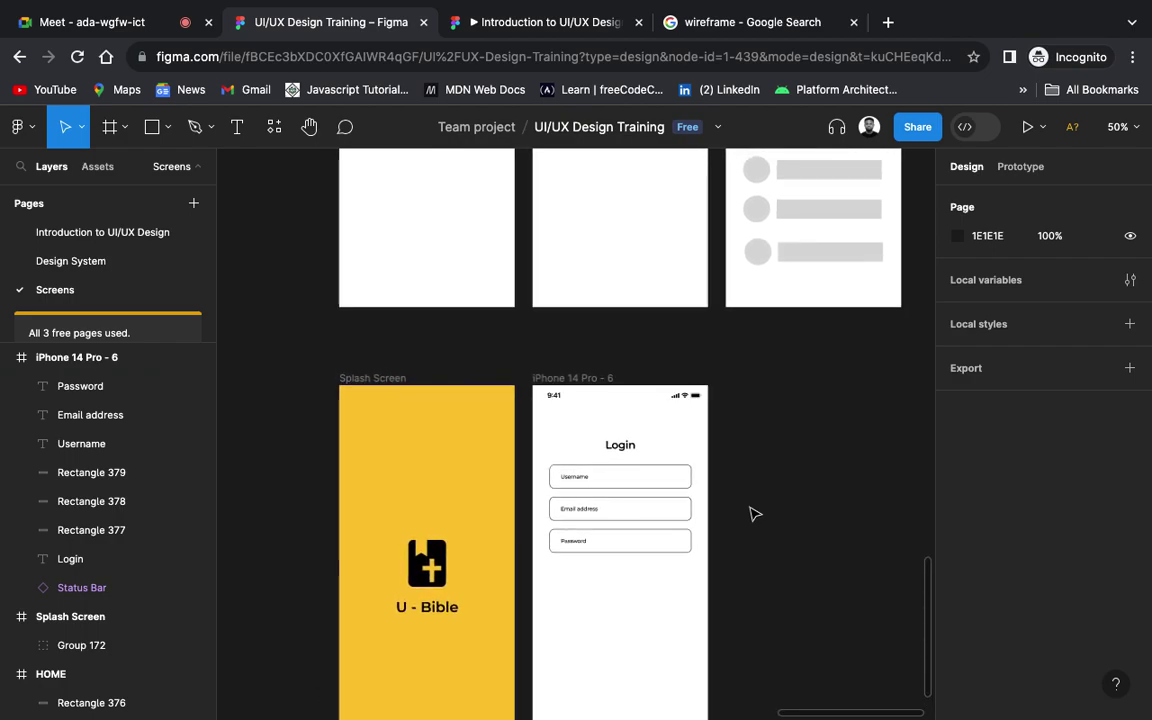
pyautogui.click(621, 448)
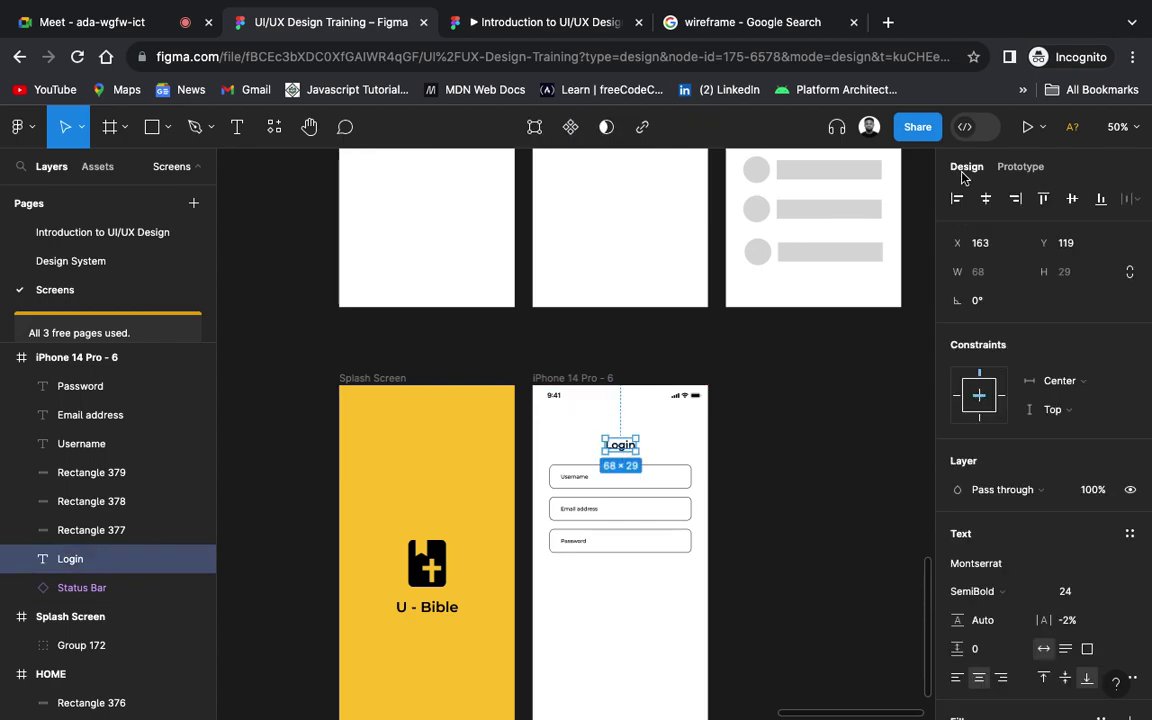
pyautogui.click(723, 429)
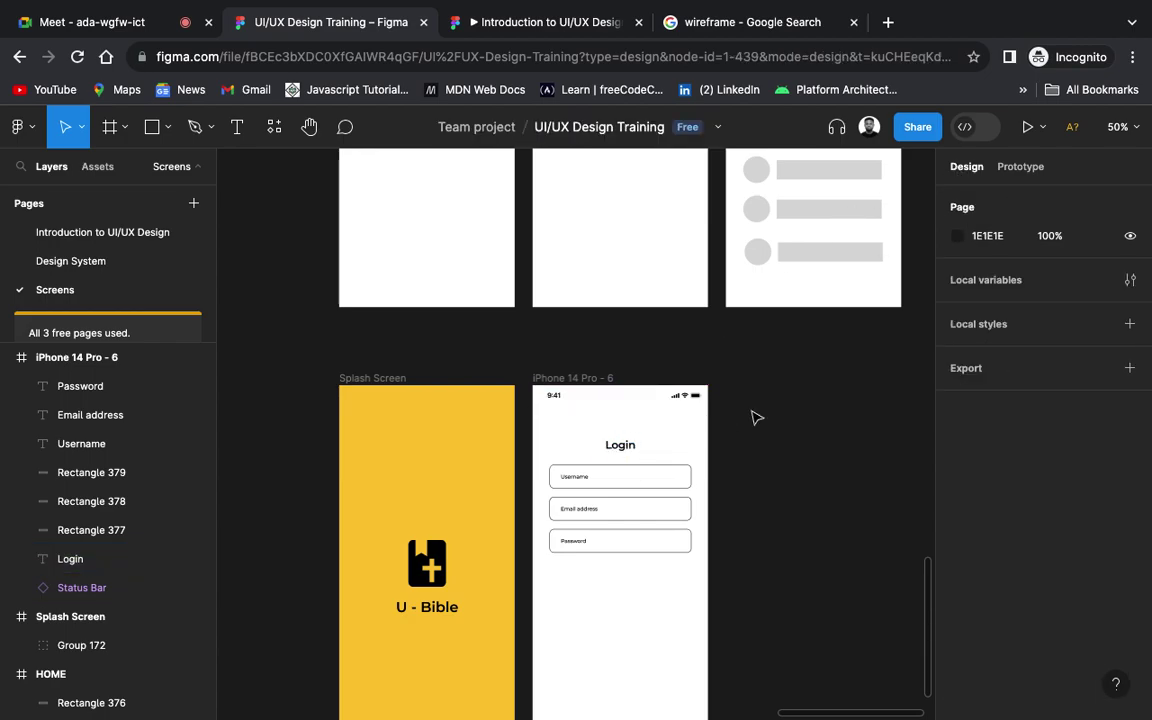
pyautogui.scroll(3, 848, 398)
pyautogui.scroll(5, 848, 398)
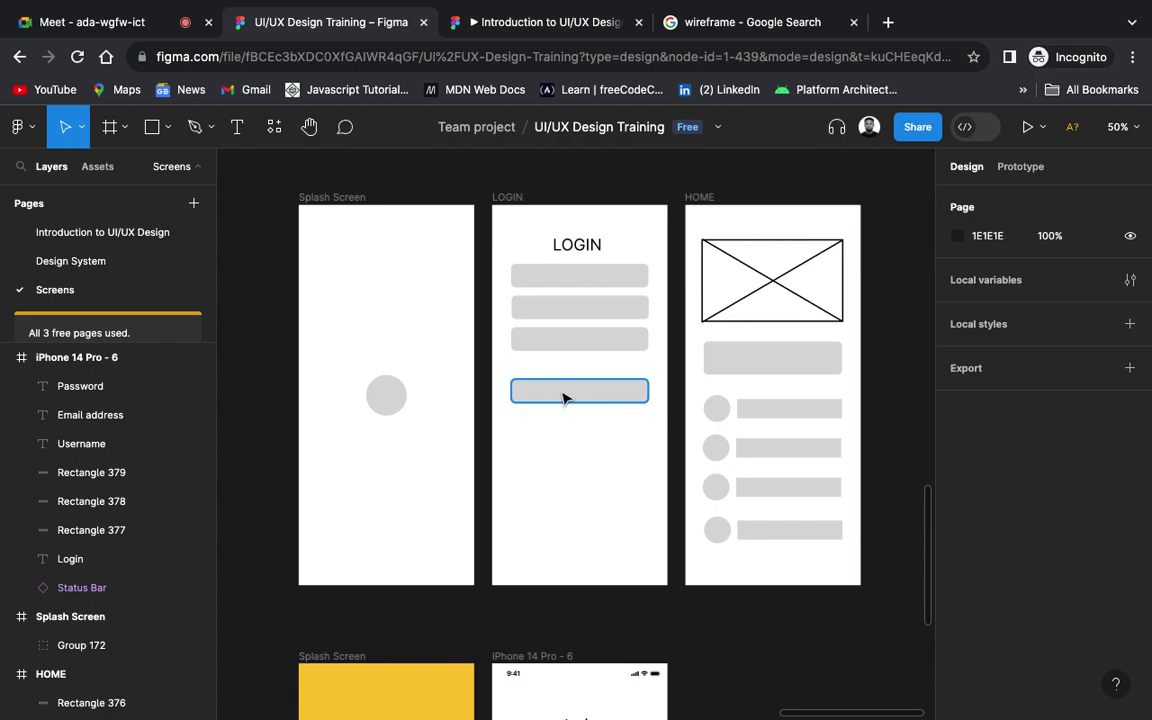
pyautogui.scroll(-10, 563, 398)
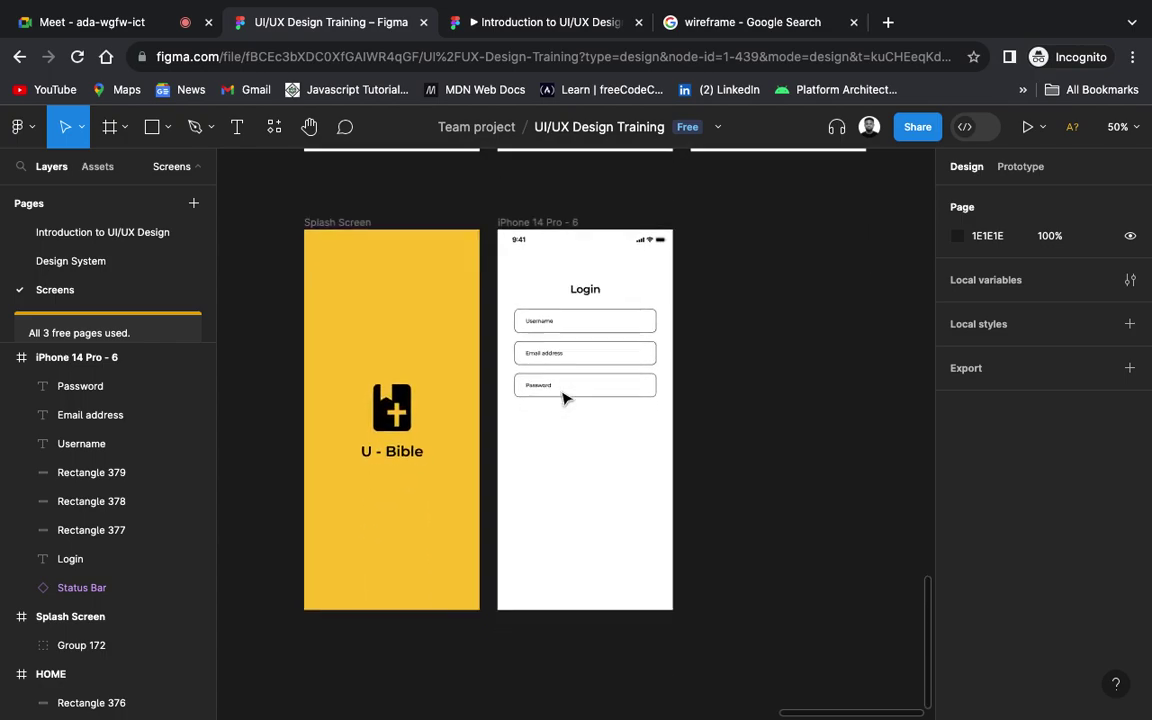
pyautogui.scroll(-2, 563, 398)
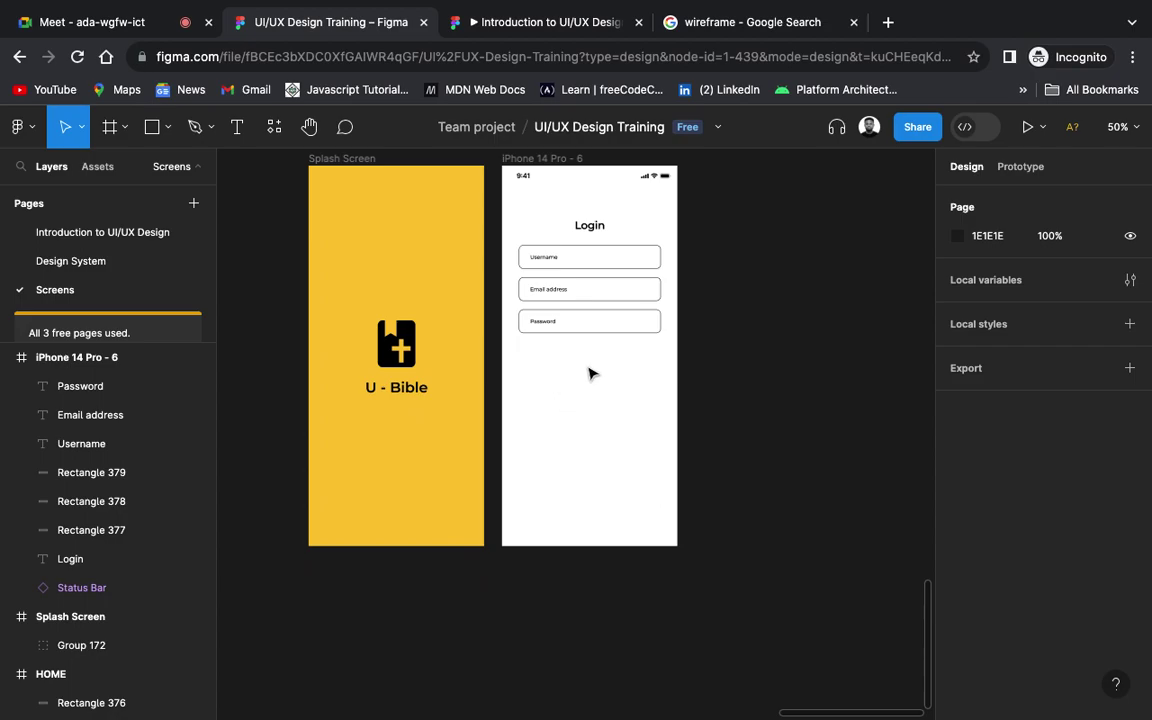
pyautogui.click(594, 233)
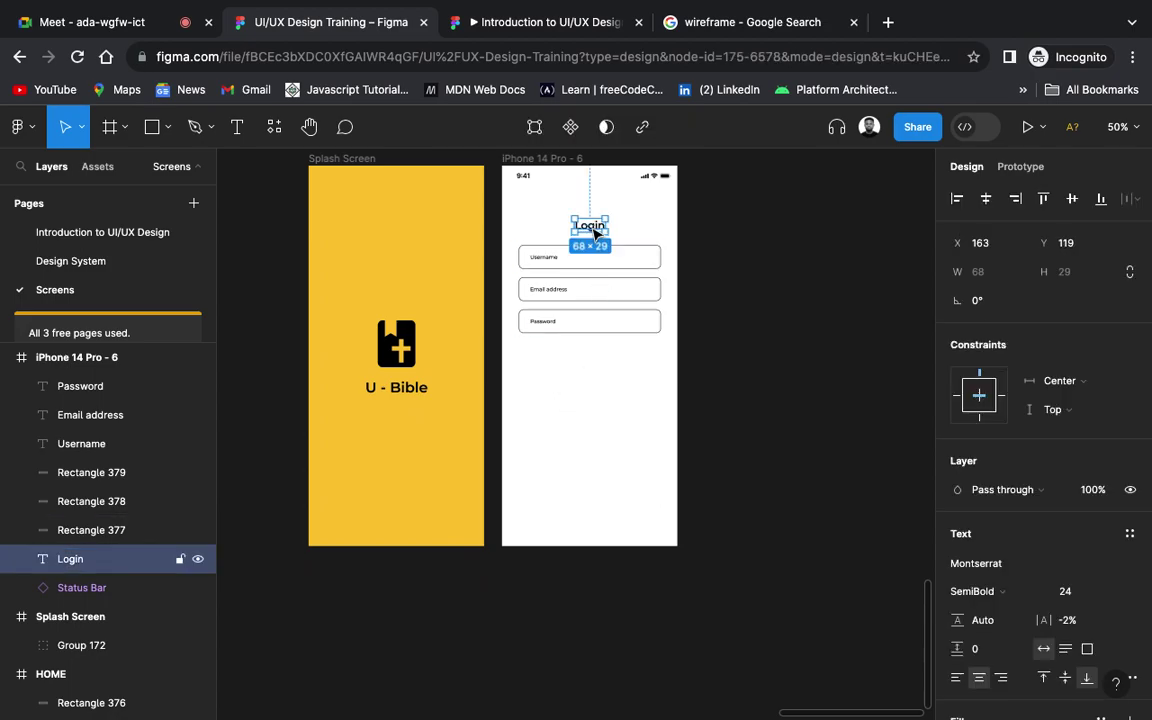
pyautogui.moveTo(594, 233); pyautogui.dragTo(596, 228)
pyautogui.click(805, 287)
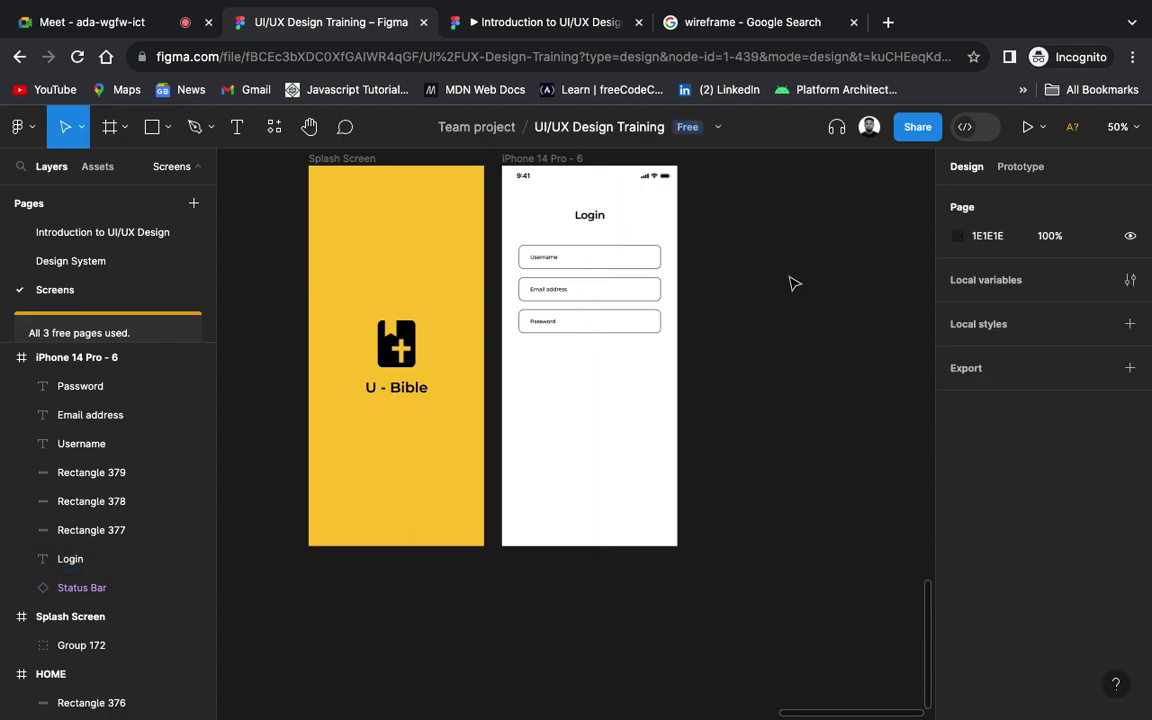
pyautogui.hotkey('ctrl', 'z')
pyautogui.hotkey('ctrl', 'z')
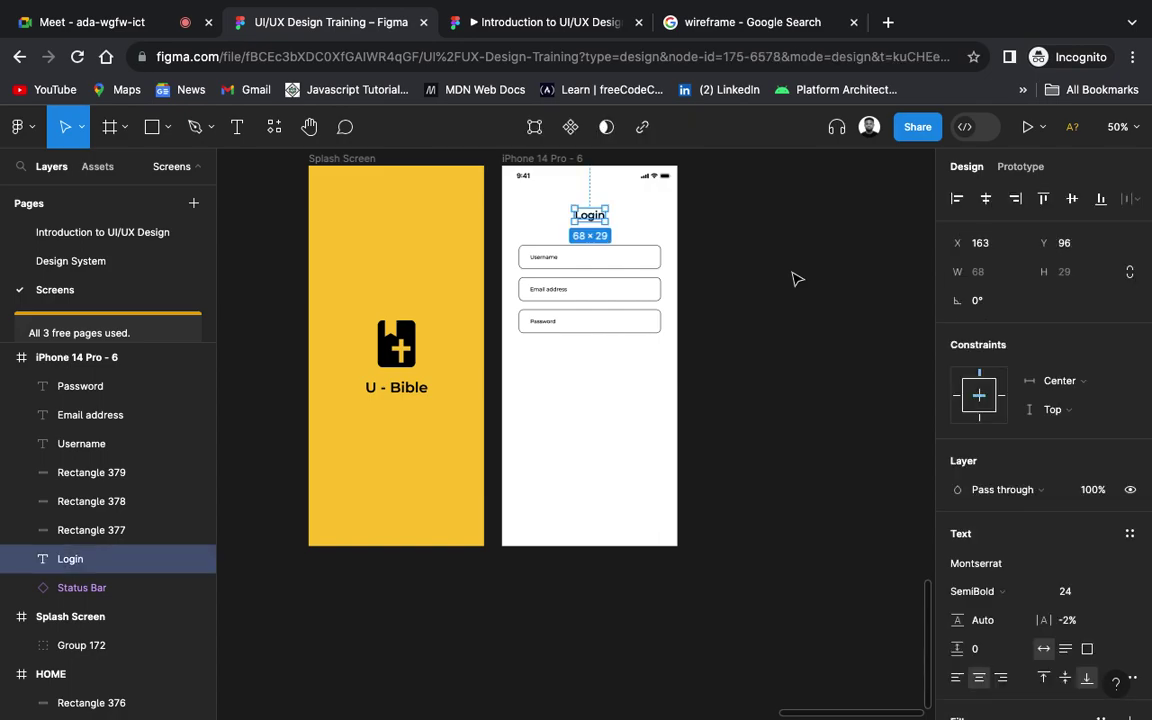
pyautogui.press('Escape')
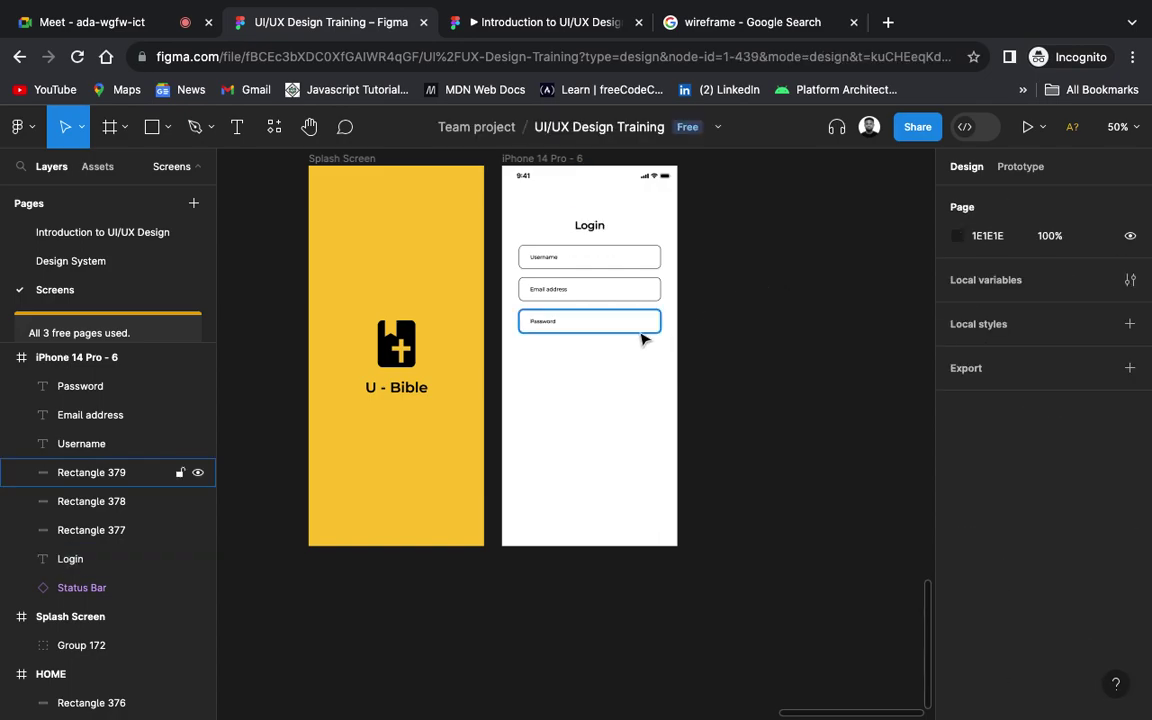
pyautogui.click(594, 324)
pyautogui.scroll(5, 618, 323)
pyautogui.scroll(-3, 618, 324)
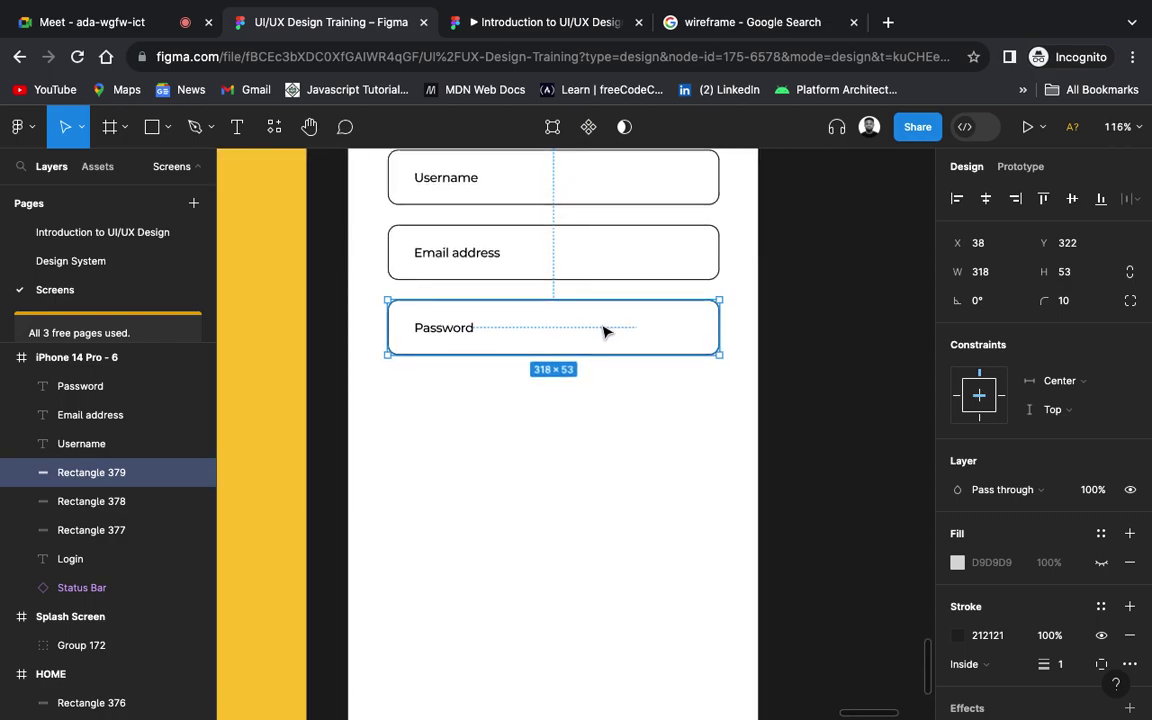
# Step: Place a copy of the Password box 70 below it and show its D9D9D9 fill
pyautogui.press('alt')
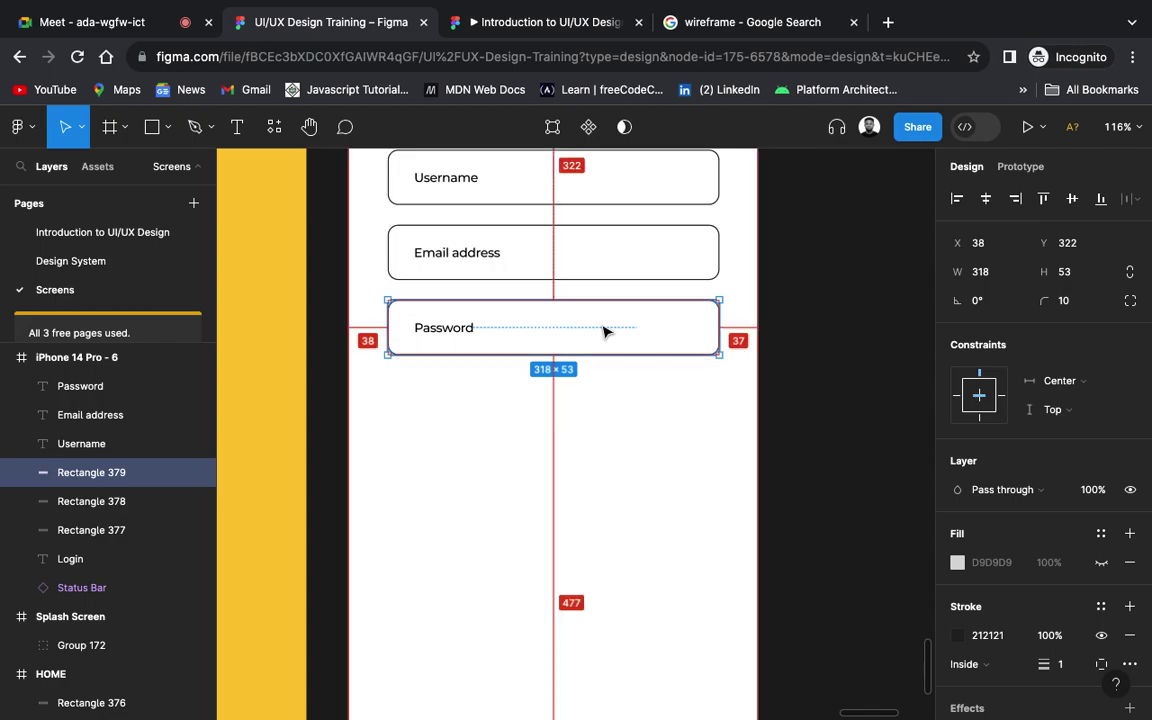
pyautogui.moveTo(603, 331); pyautogui.dragTo(607, 440)
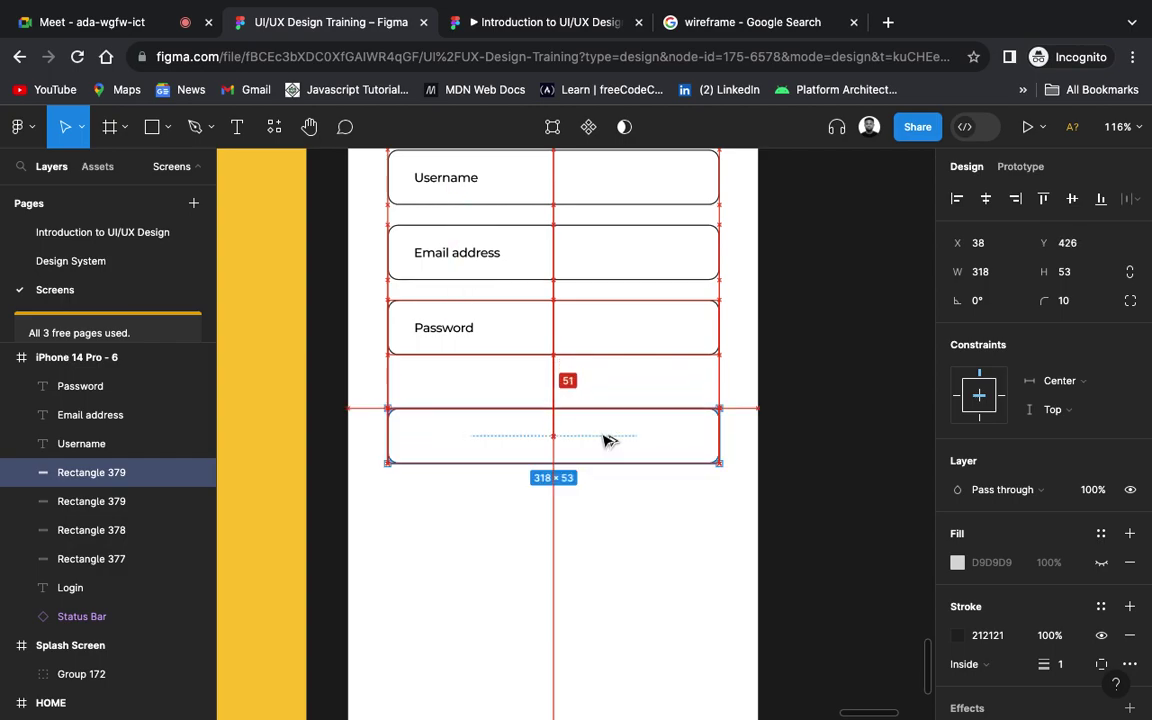
pyautogui.moveTo(607, 440)
pyautogui.mouseDown()
pyautogui.moveTo(604, 504)
pyautogui.moveTo(604, 442)
pyautogui.moveTo(601, 459)
pyautogui.mouseUp()
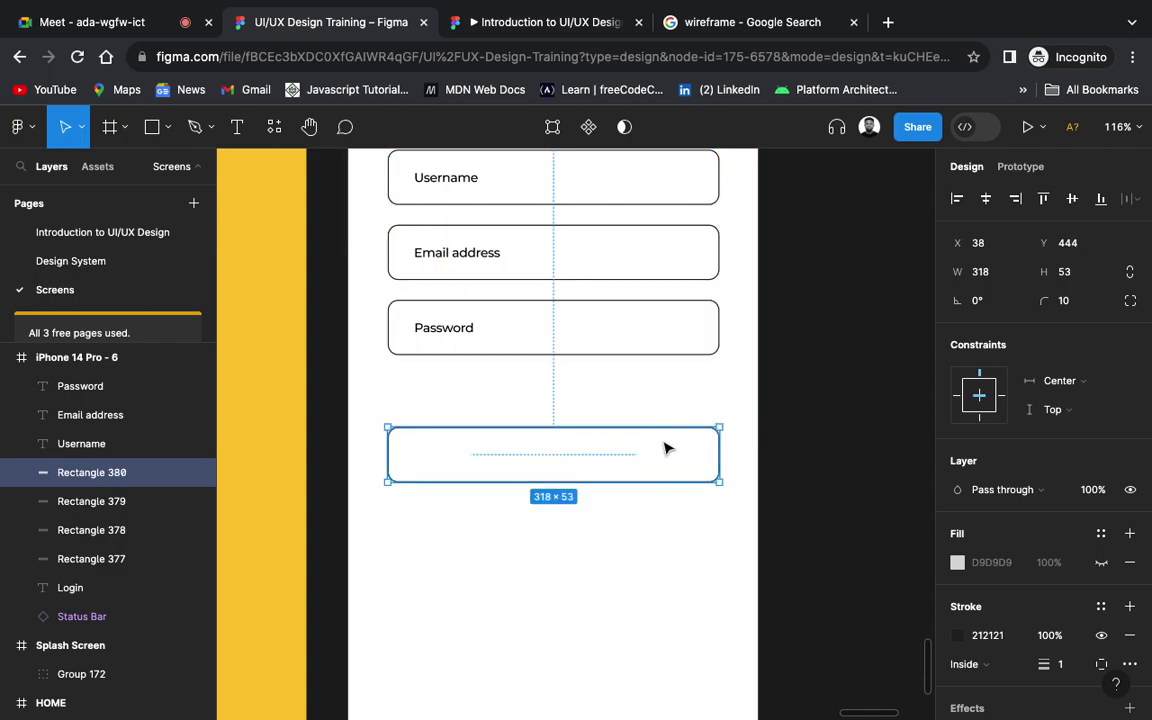
pyautogui.scroll(-5, 705, 424)
pyautogui.click(828, 442)
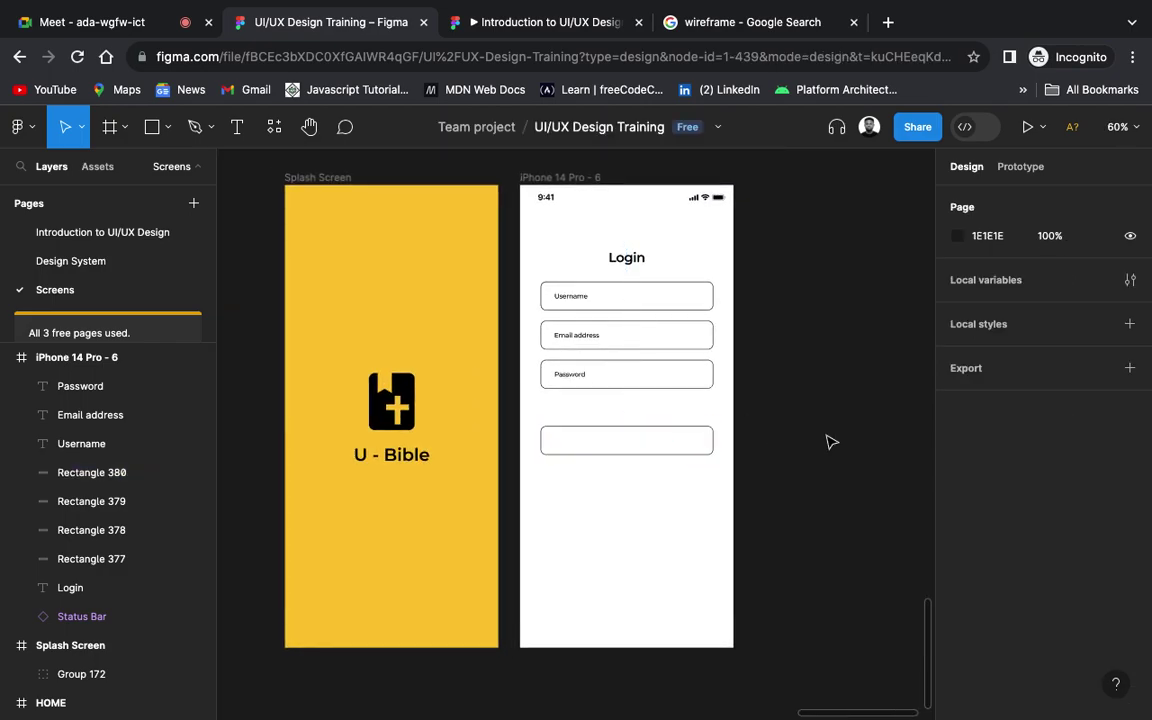
pyautogui.click(697, 437)
pyautogui.click(1102, 563)
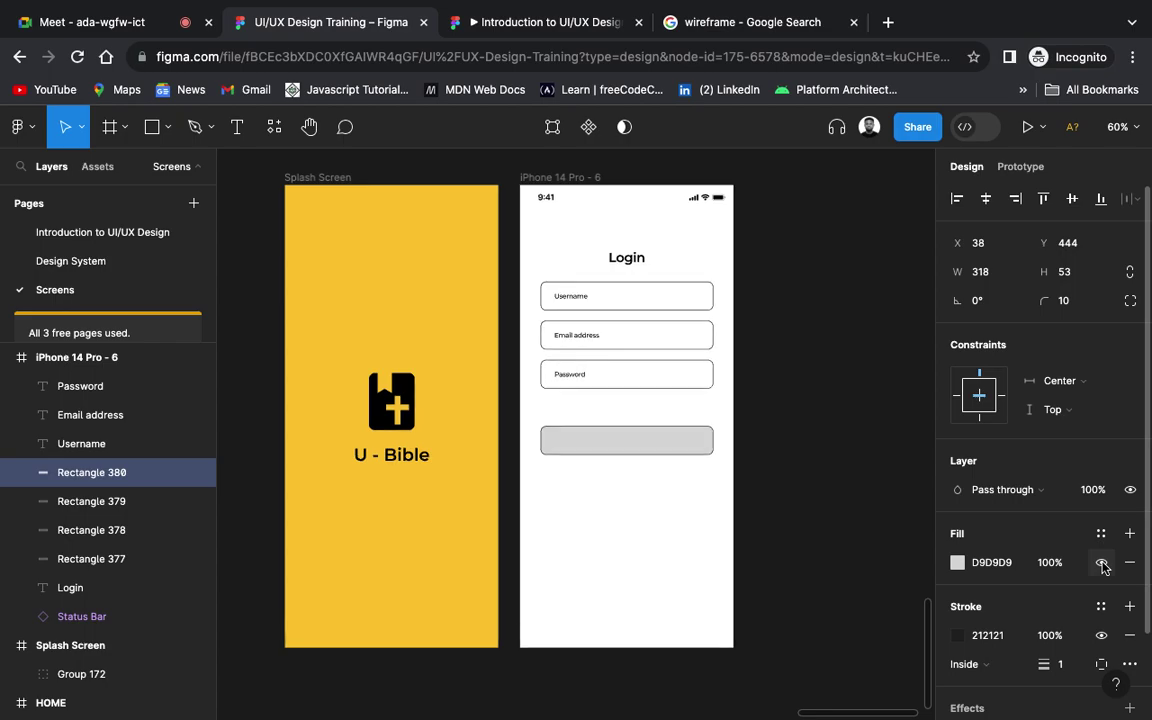
# Step: Fill the box below Password with the Splash screen's yellow, FBC633, using the eyedropper
pyautogui.click(957, 563)
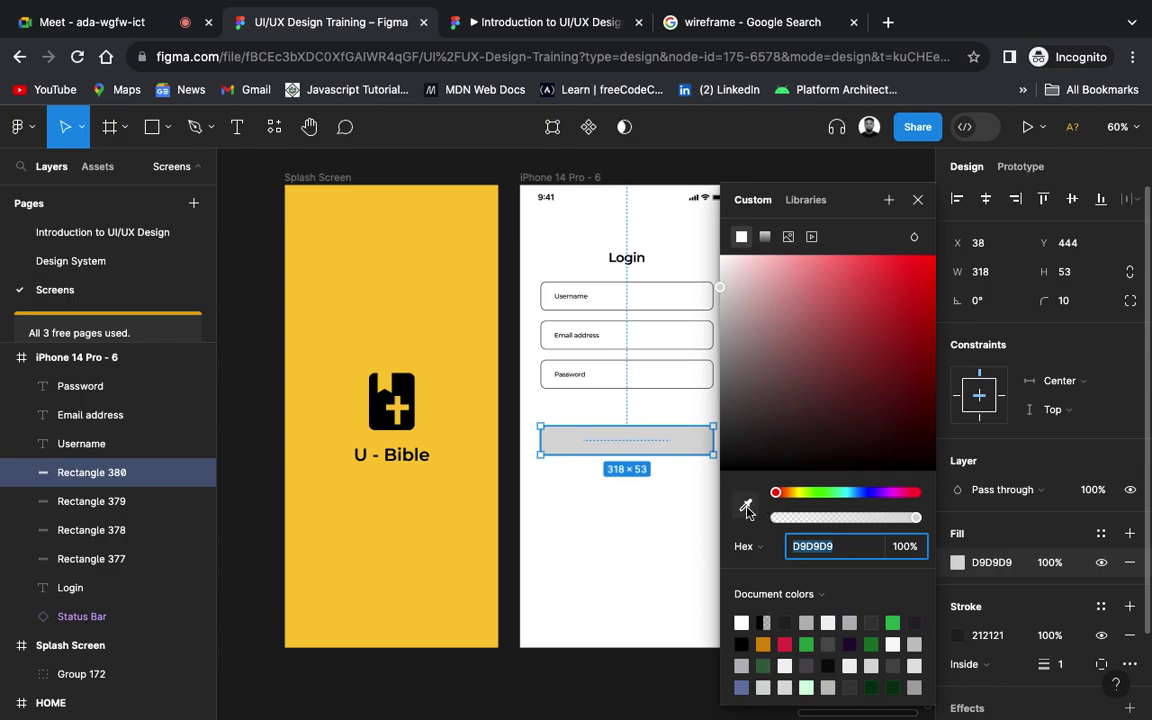
pyautogui.click(746, 507)
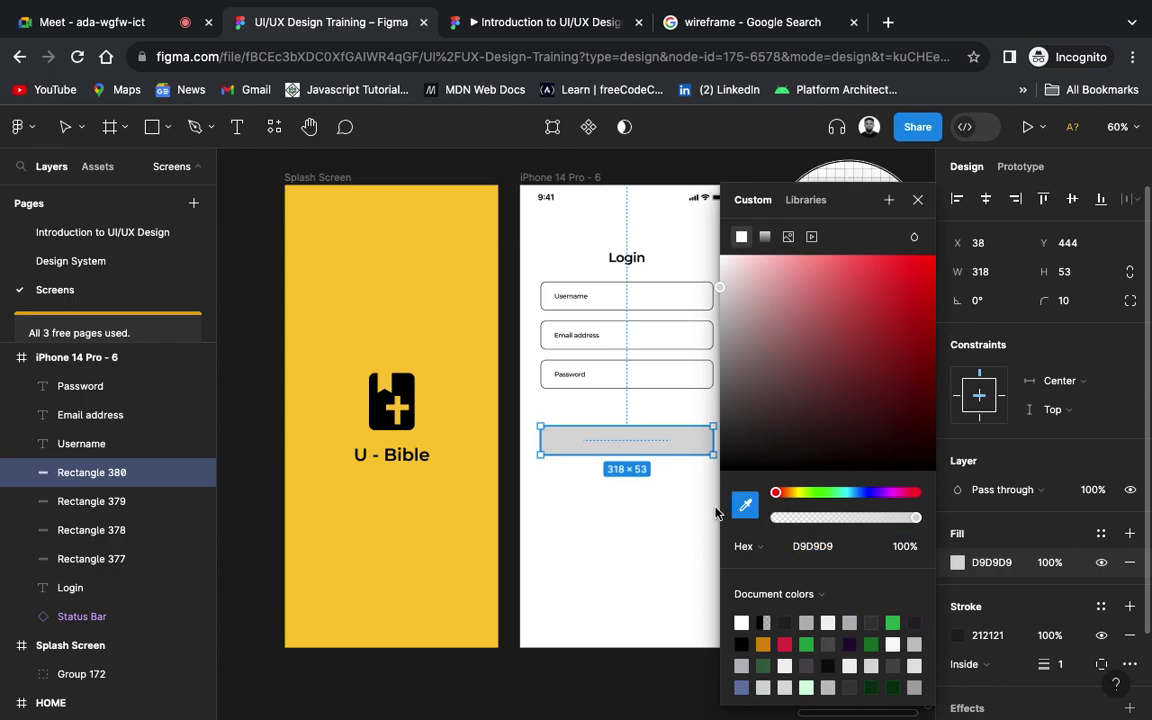
pyautogui.click(431, 524)
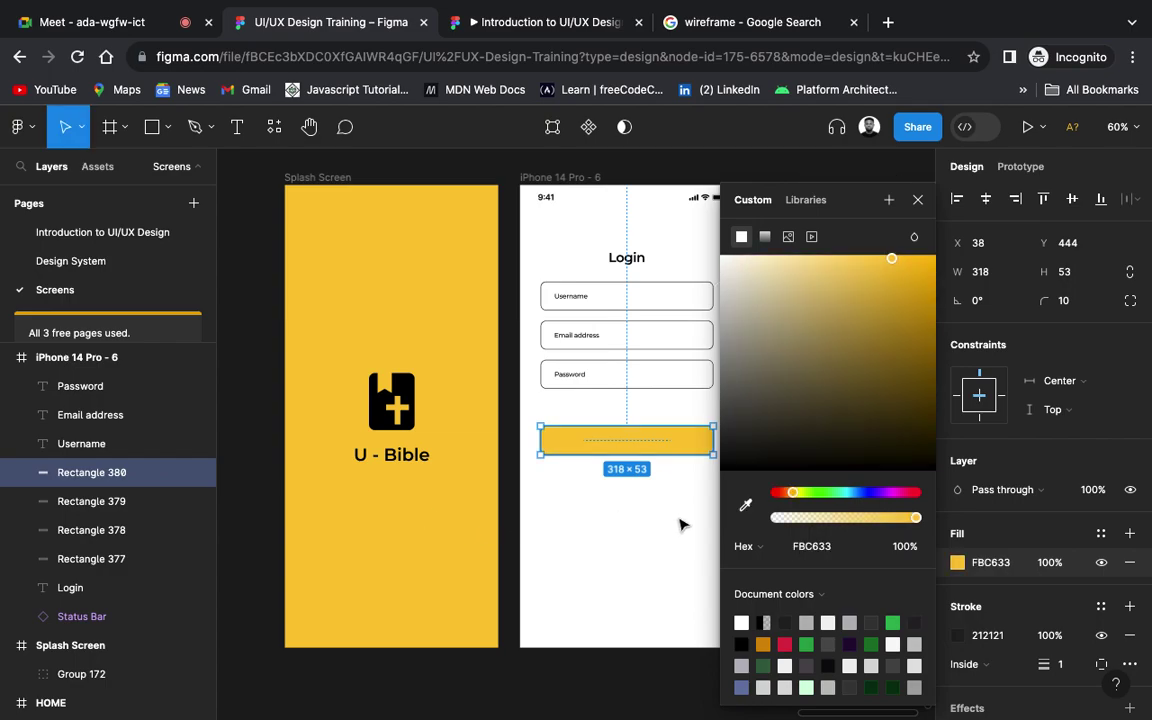
pyautogui.click(681, 524)
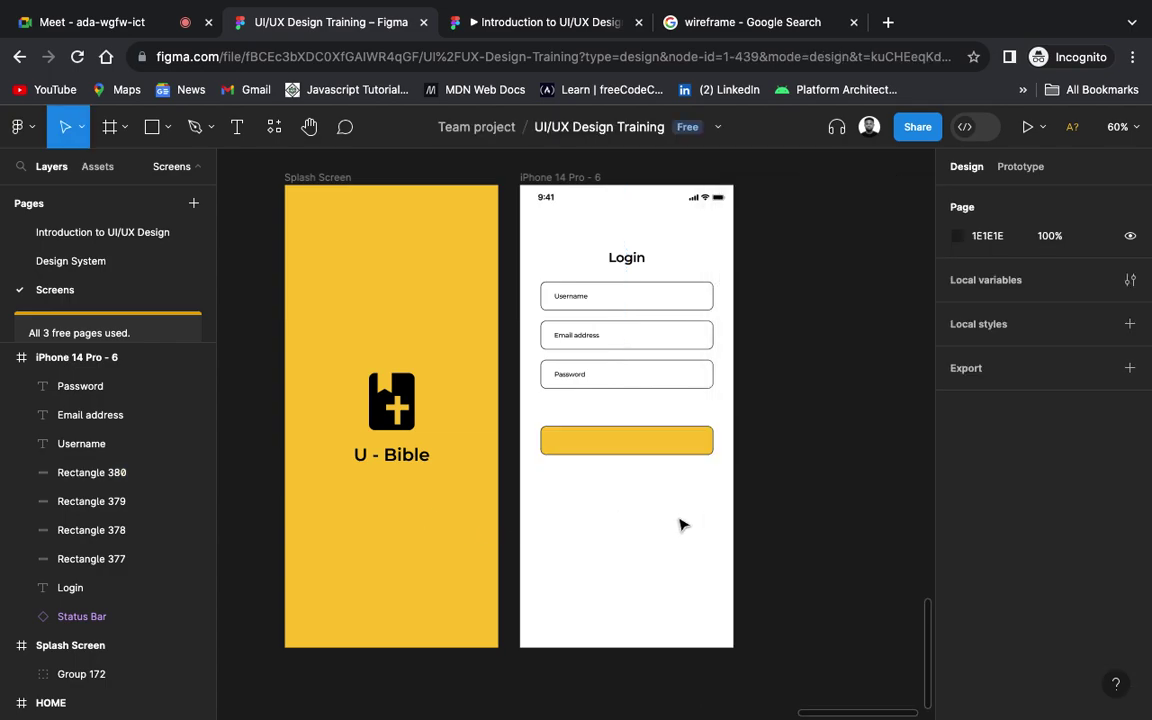
# Step: Hide the dark stroke on the yellow button rectangle and deselect it
pyautogui.click(692, 458)
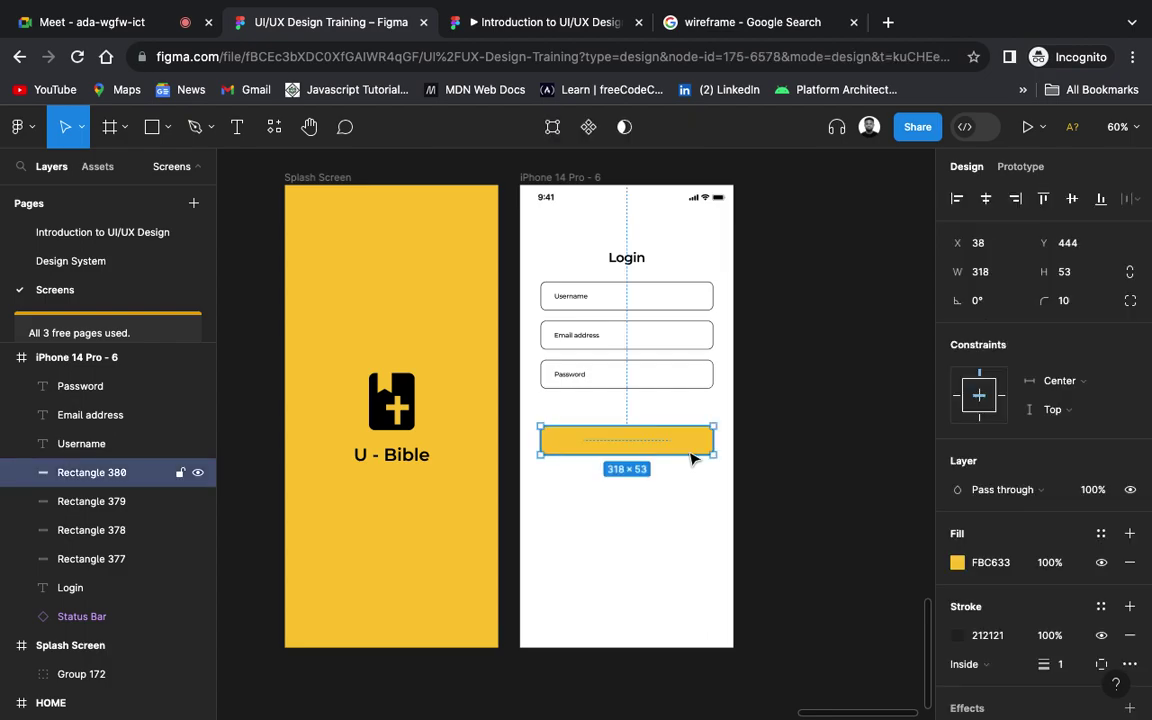
pyautogui.click(1104, 637)
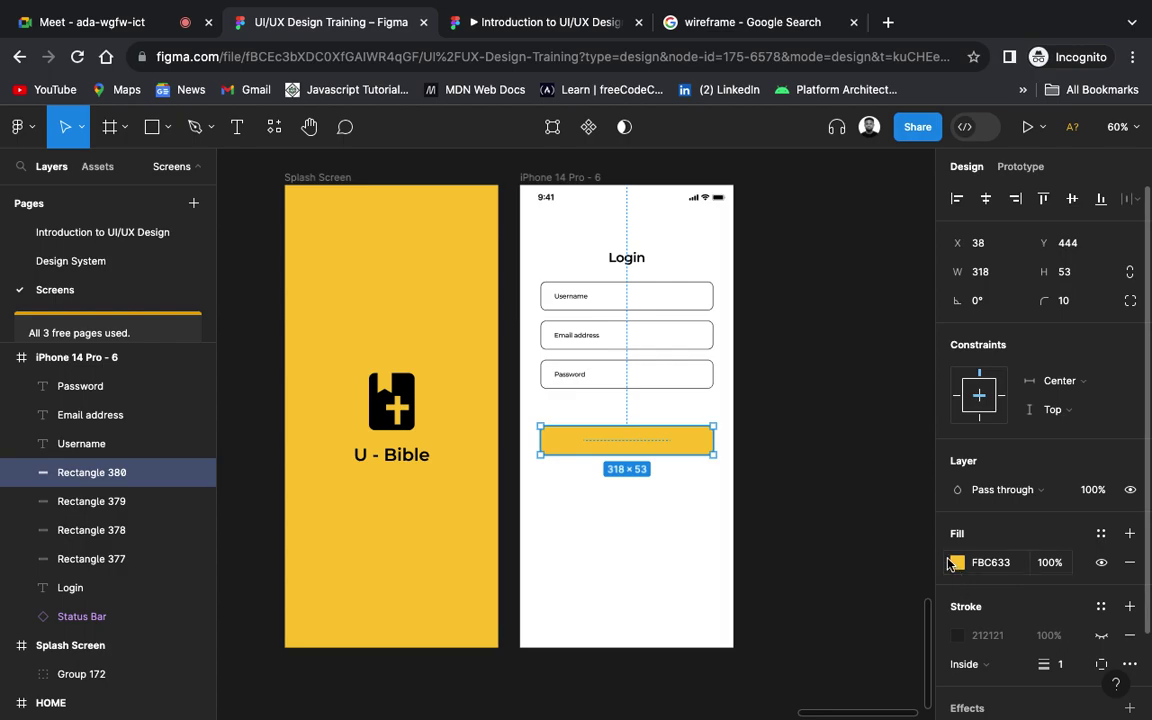
pyautogui.click(845, 484)
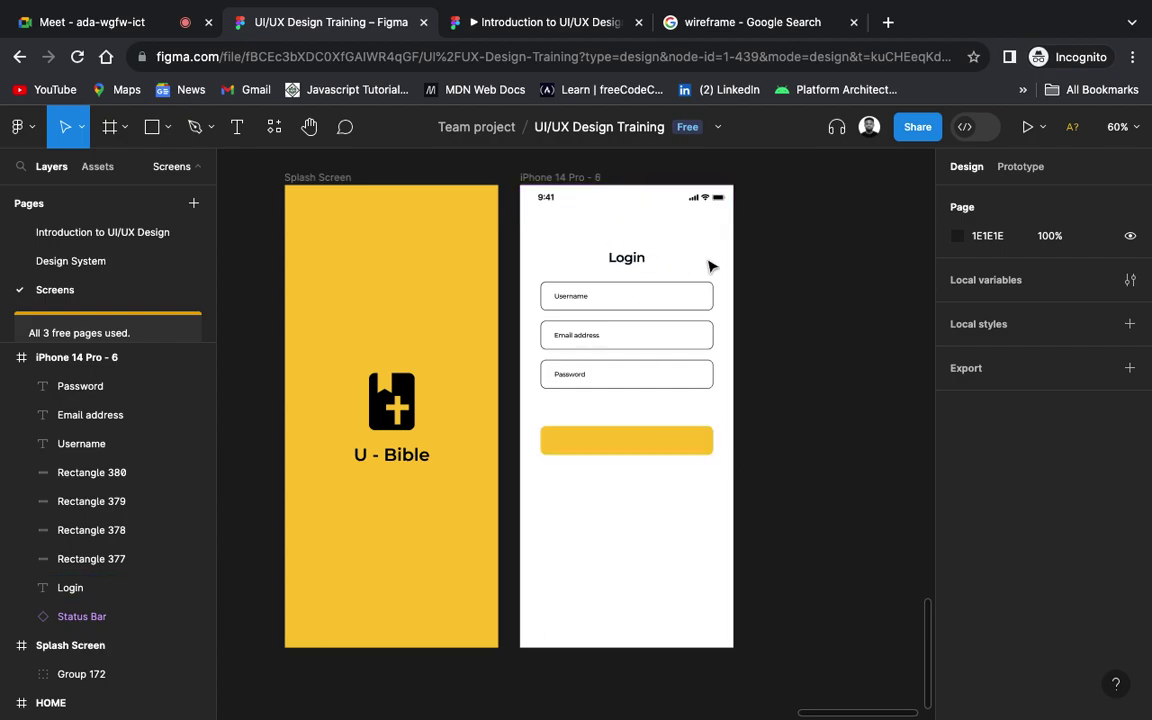
pyautogui.click(633, 261)
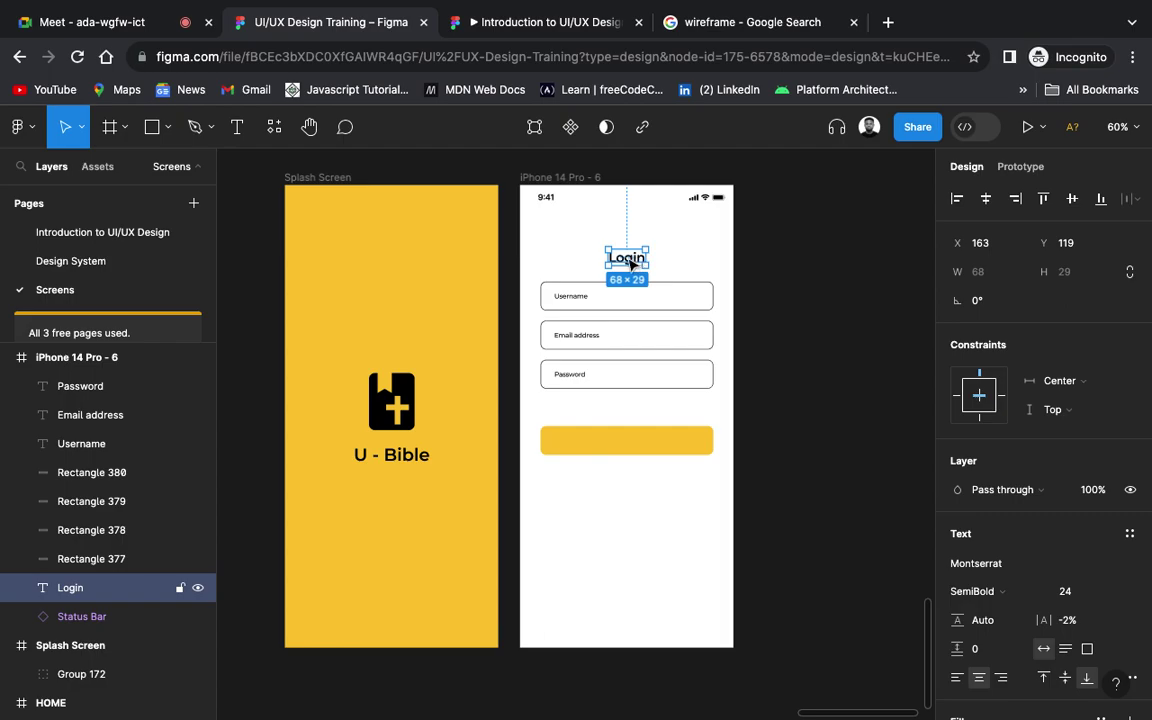
pyautogui.moveTo(636, 270); pyautogui.dragTo(636, 444)
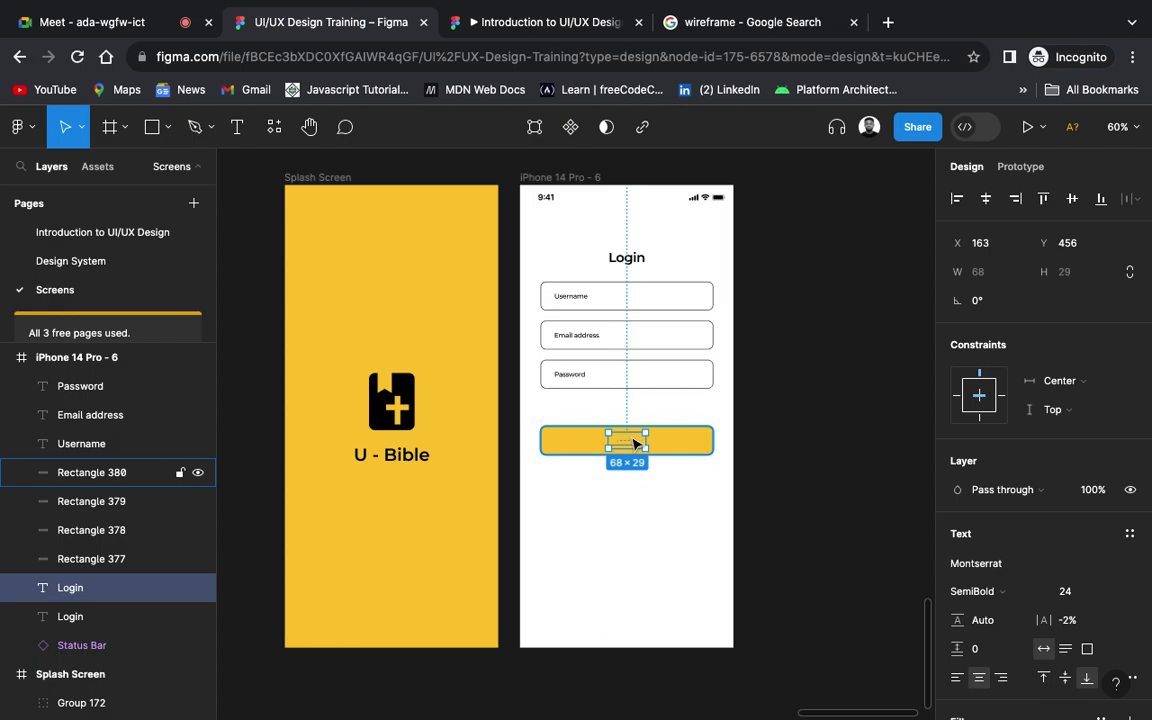
pyautogui.click(633, 443)
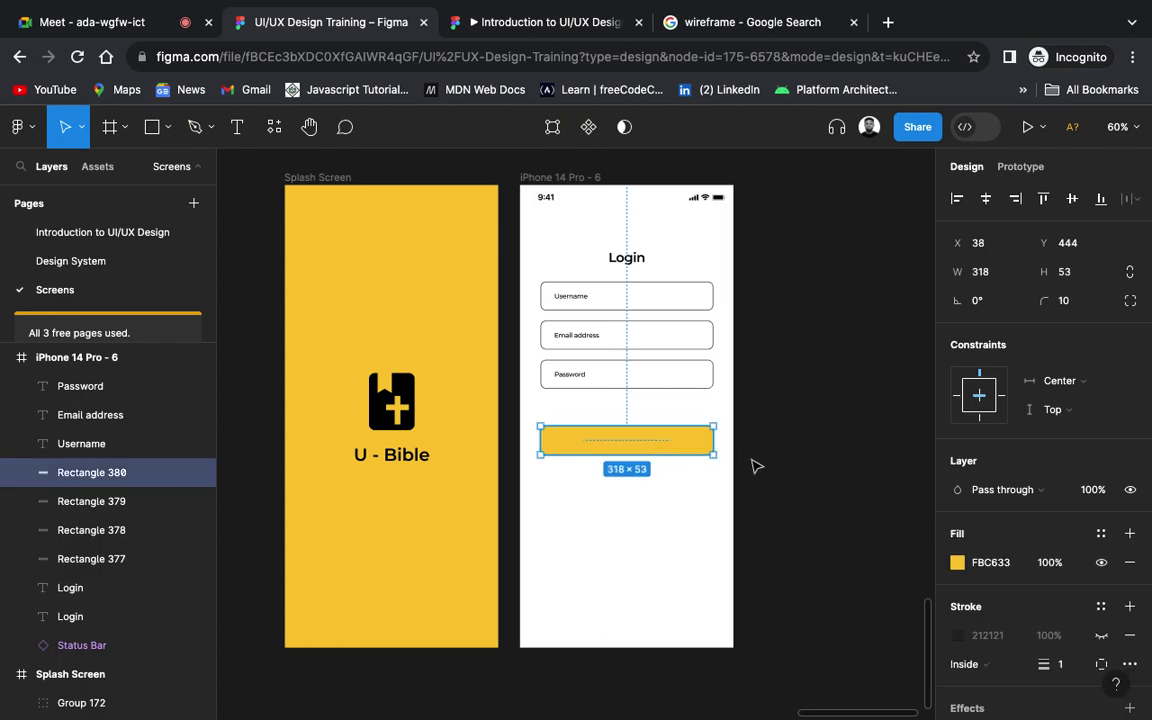
pyautogui.hotkey('ctrl', 'z')
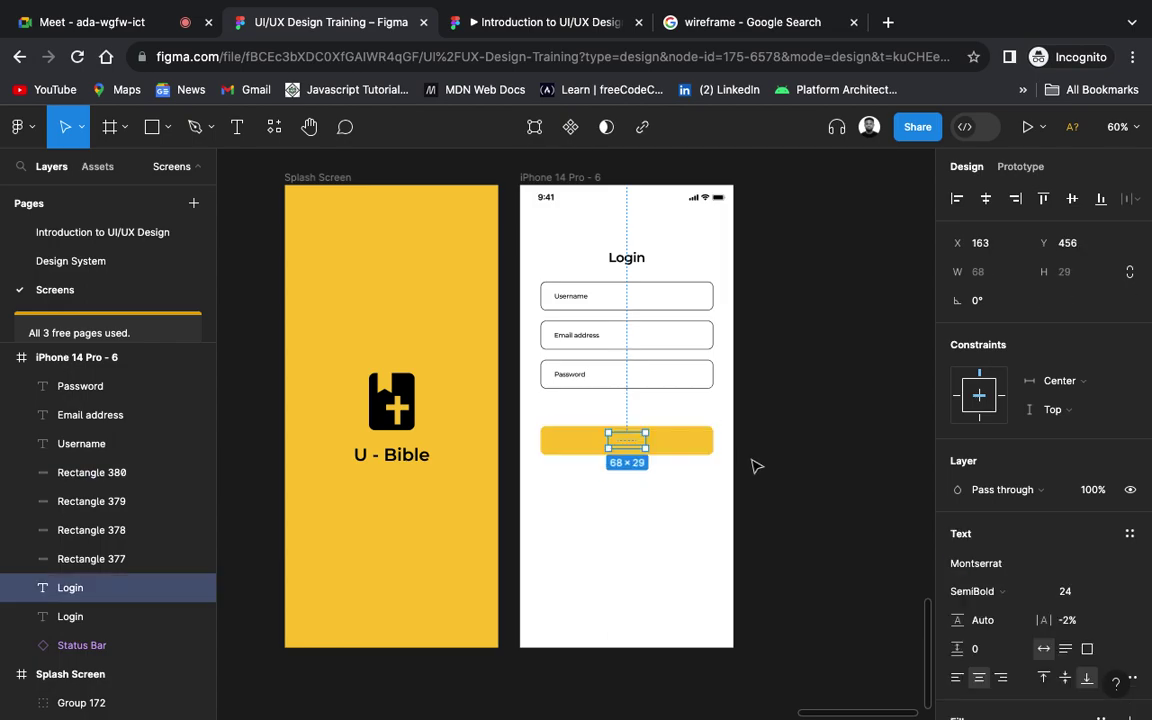
pyautogui.hotkey('ctrl', 'z')
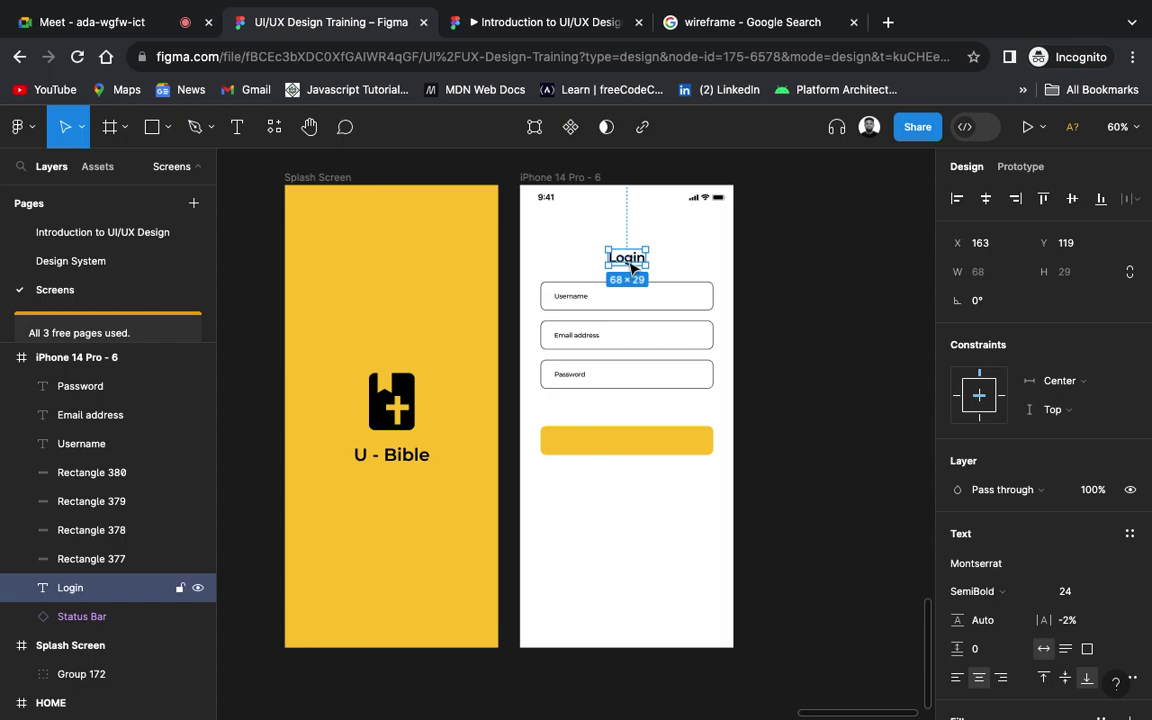
# Step: Place a copy of the Login heading on the yellow button and bring it to front
pyautogui.rightClick(632, 264)
pyautogui.moveTo(634, 258)
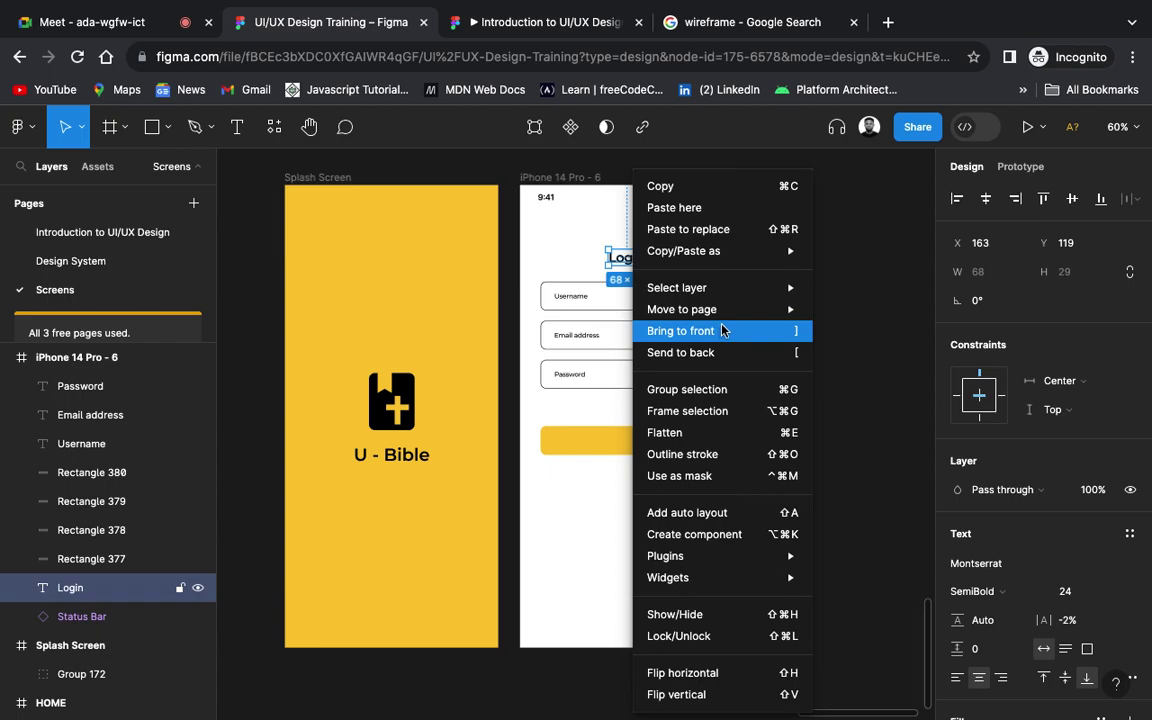
pyautogui.press('Escape')
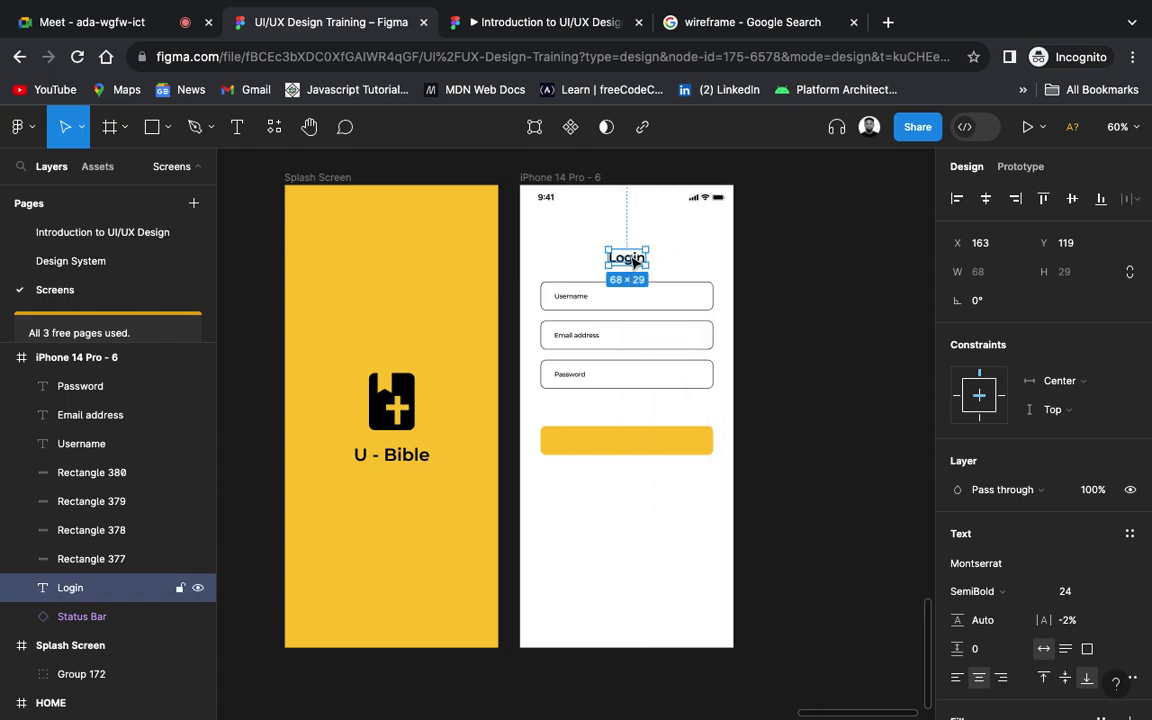
pyautogui.moveTo(632, 262); pyautogui.dragTo(636, 447)
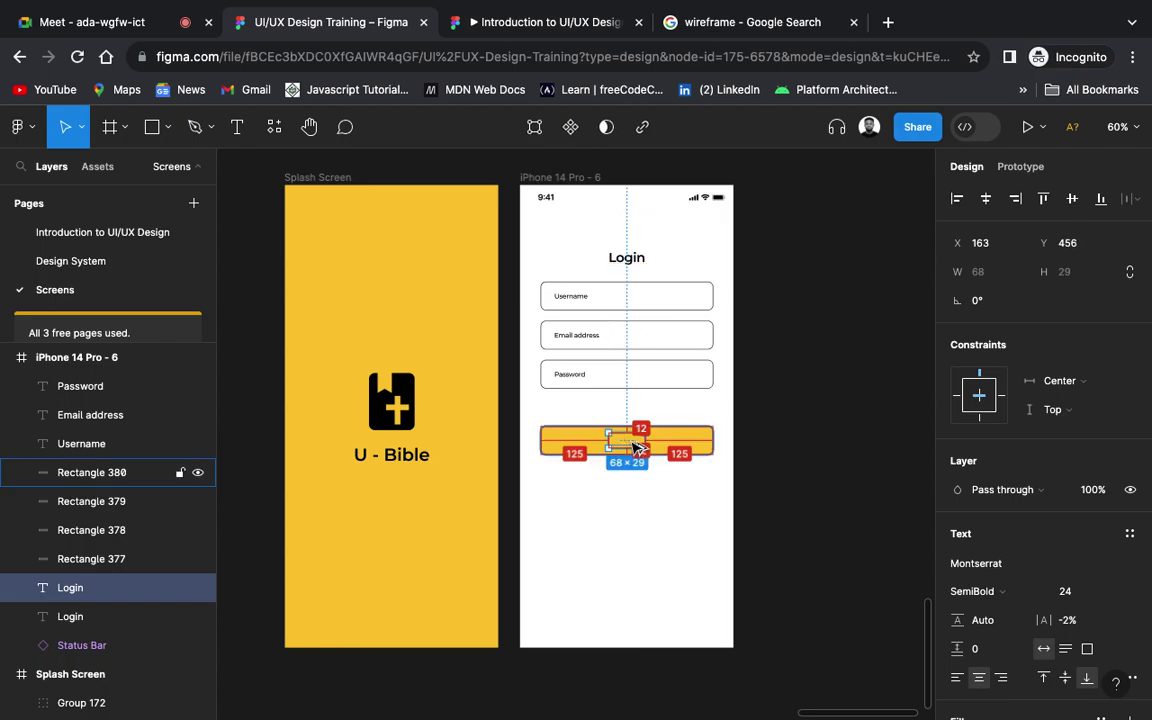
pyautogui.rightClick(633, 447)
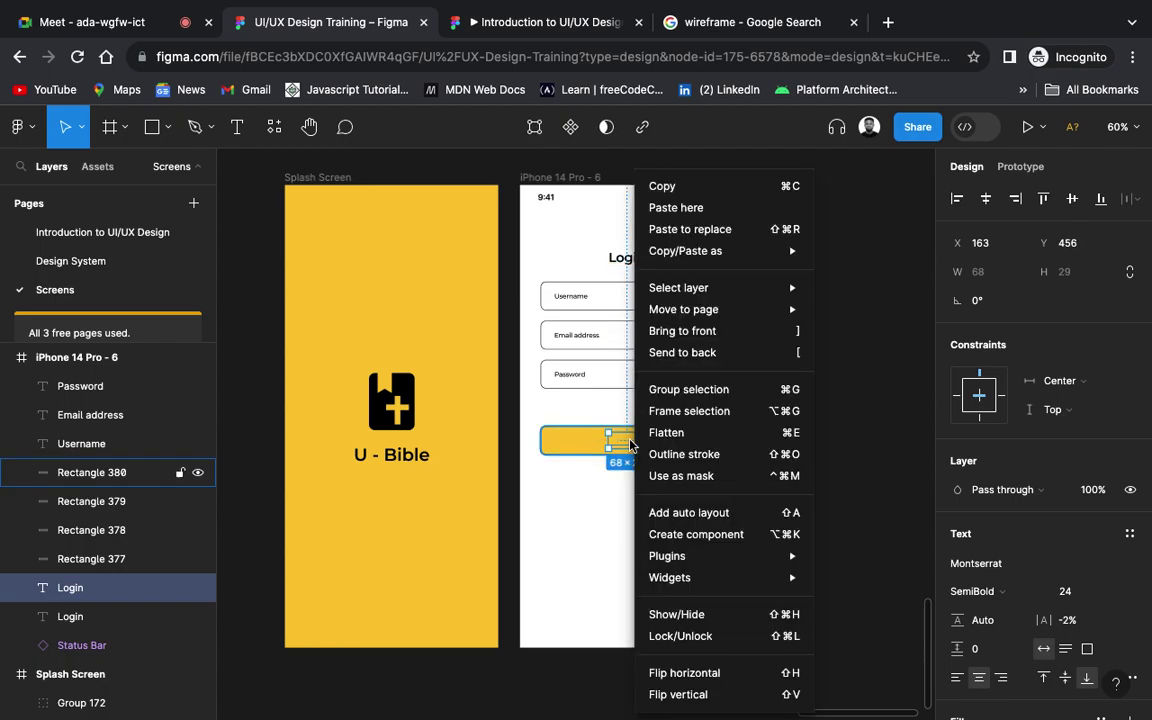
pyautogui.click(696, 331)
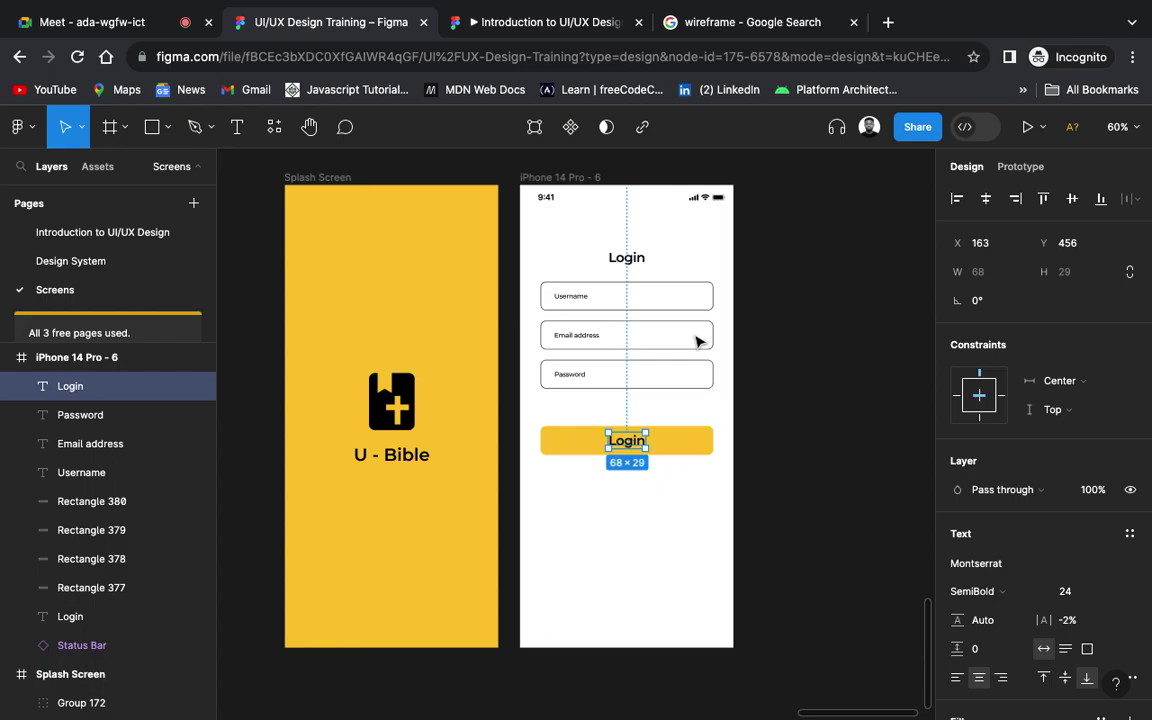
pyautogui.click(828, 406)
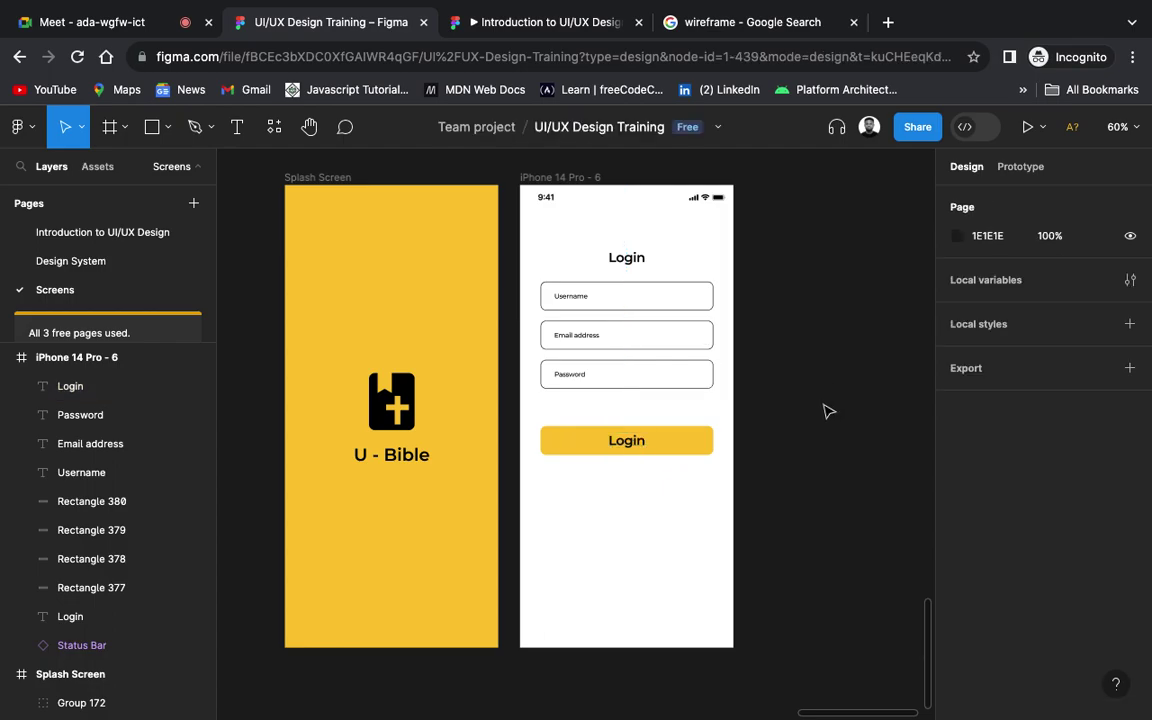
# Step: Change the frame name from 'iPhone 14 Pro - 6' to 'Login'
pyautogui.scroll(-3, 828, 411)
pyautogui.scroll(2, 828, 411)
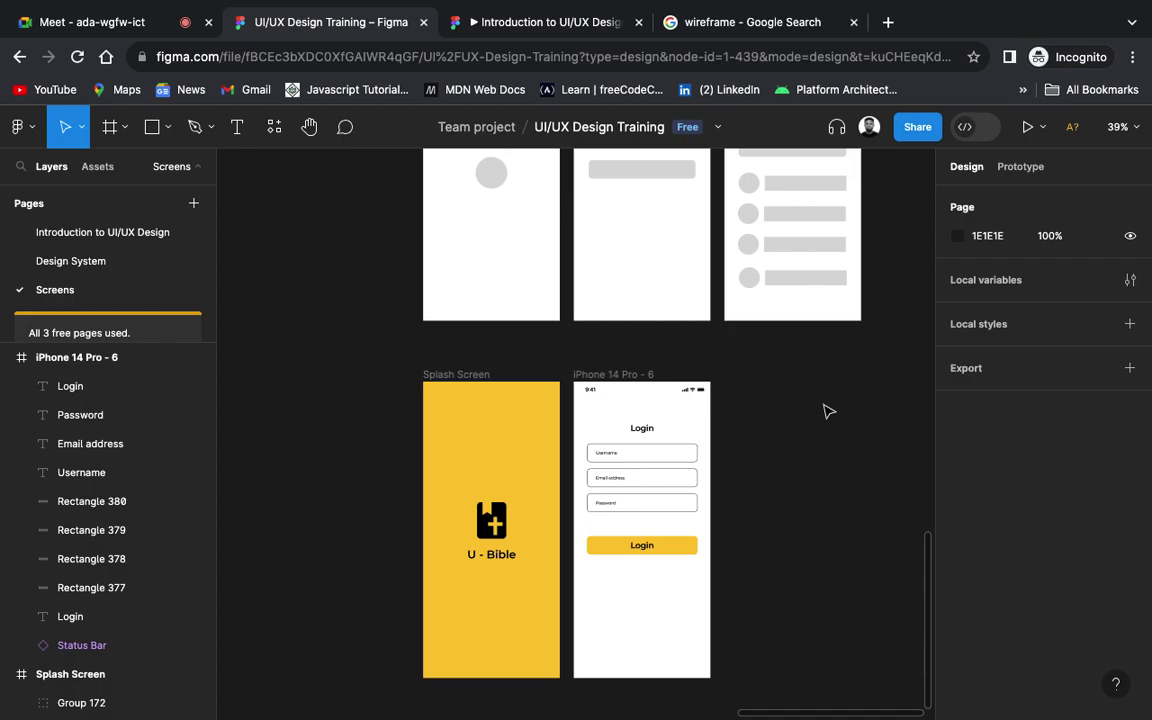
pyautogui.scroll(5, 826, 408)
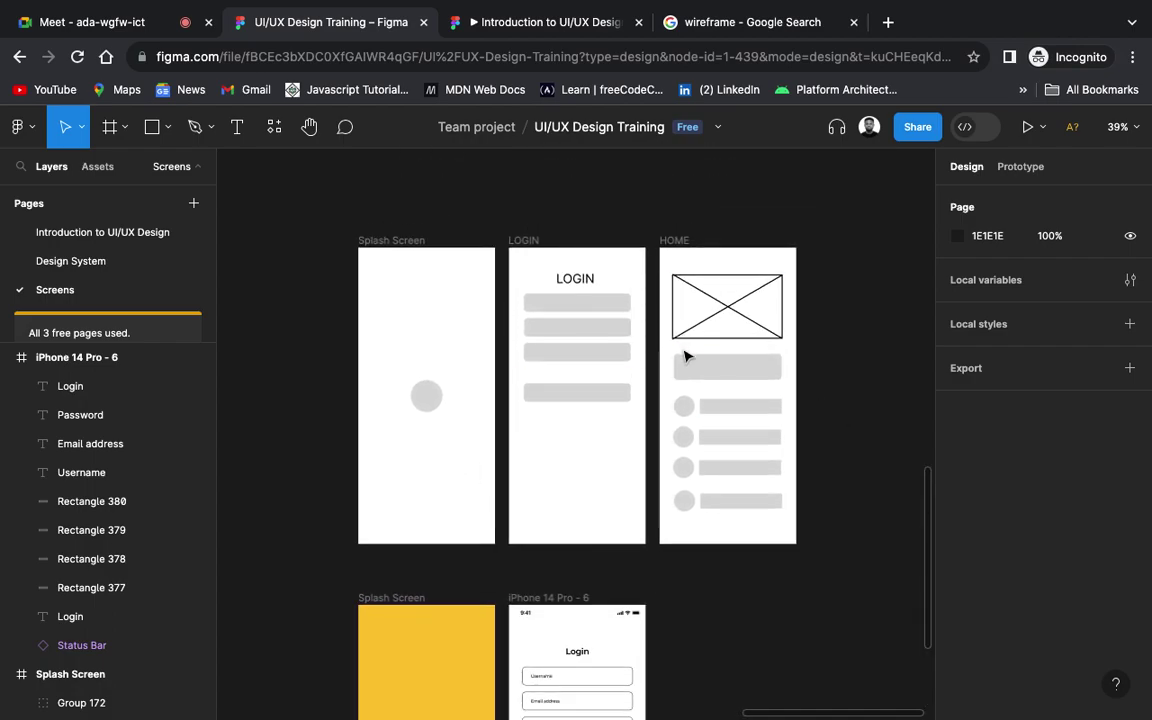
pyautogui.hscroll(5, 686, 356)
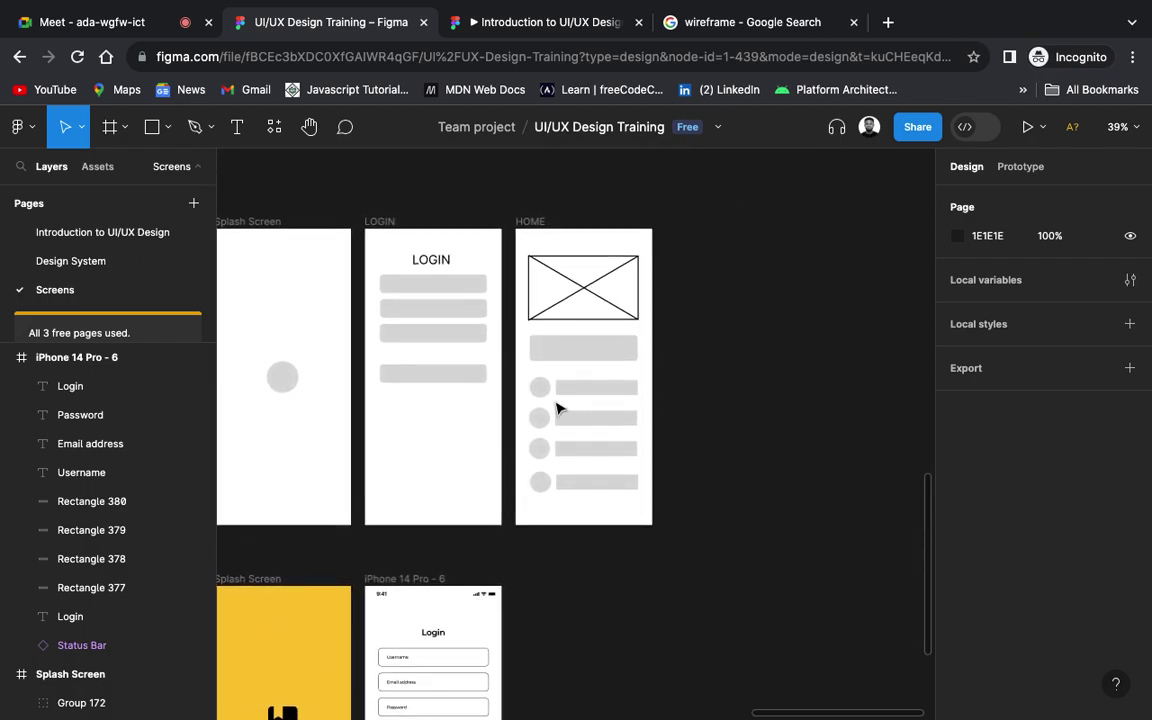
pyautogui.scroll(-5, 594, 373)
pyautogui.hscroll(-5, 594, 373)
pyautogui.scroll(-1, 594, 373)
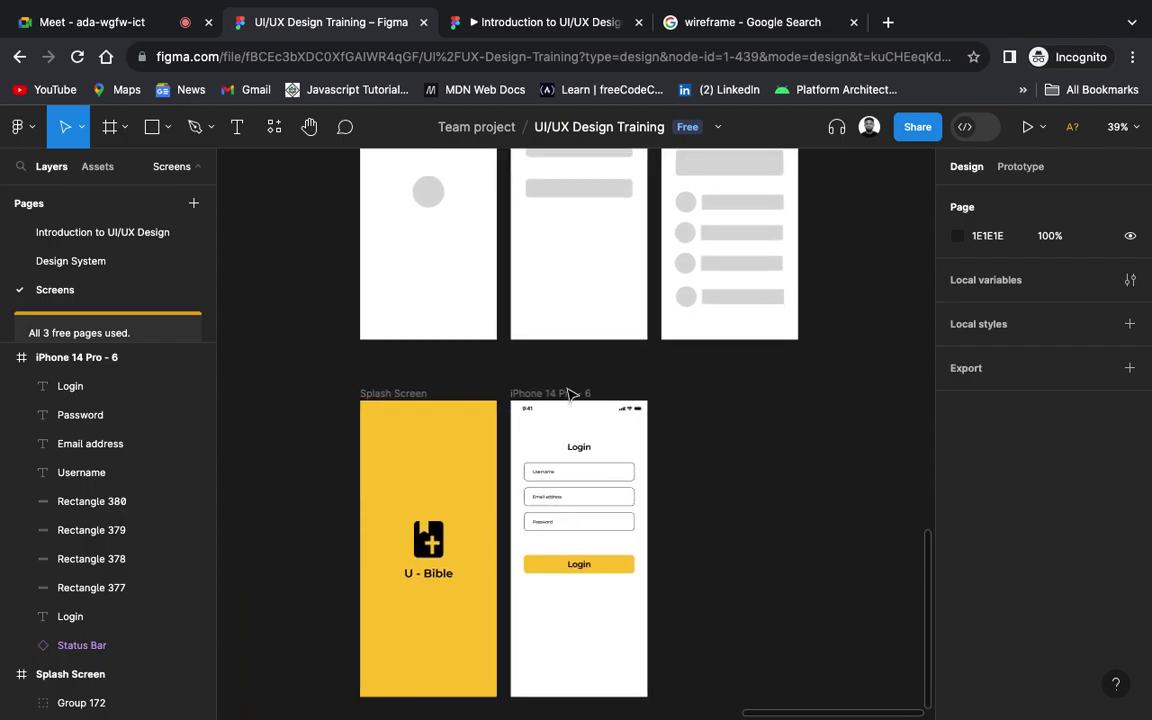
pyautogui.click(561, 390)
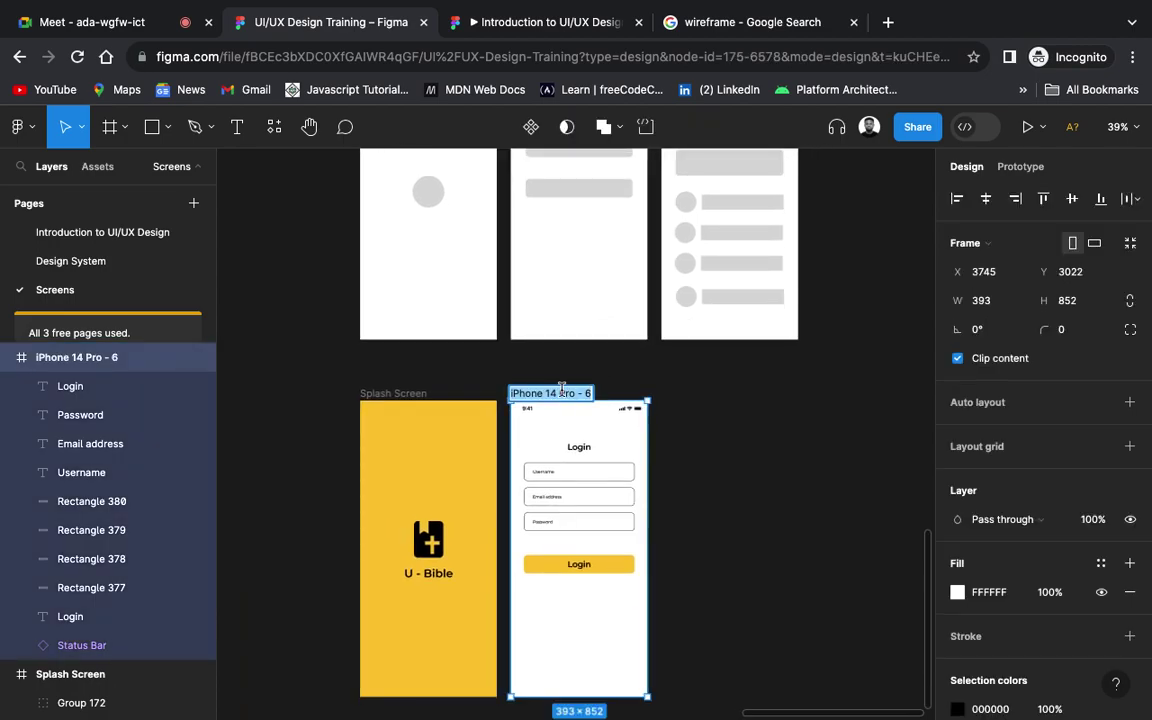
pyautogui.write('Login')
pyautogui.press('Return')
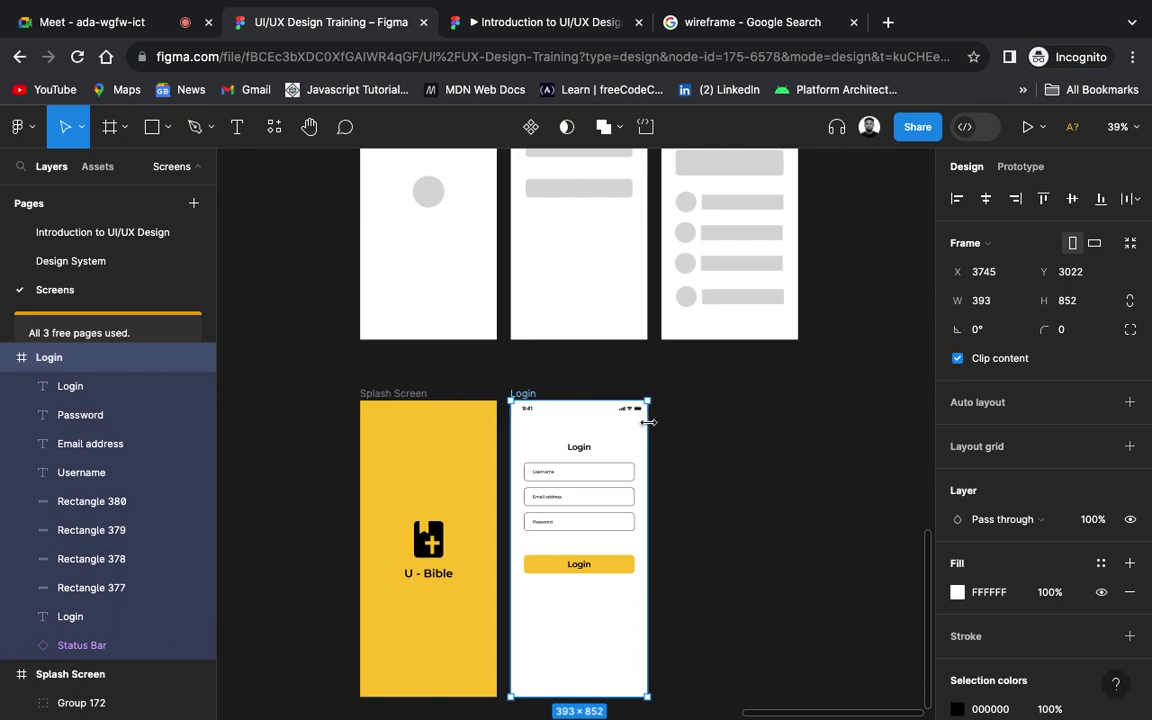
pyautogui.click(771, 530)
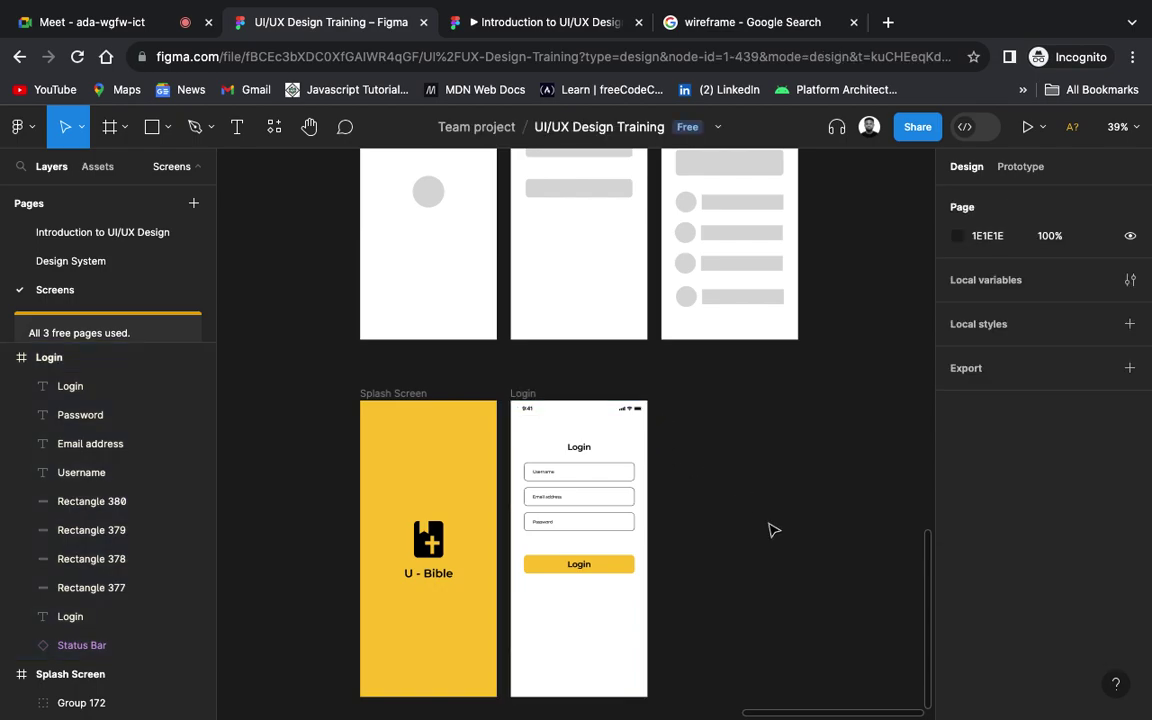
pyautogui.hscroll(3, 771, 530)
pyautogui.scroll(2, 771, 530)
pyautogui.hscroll(1, 771, 530)
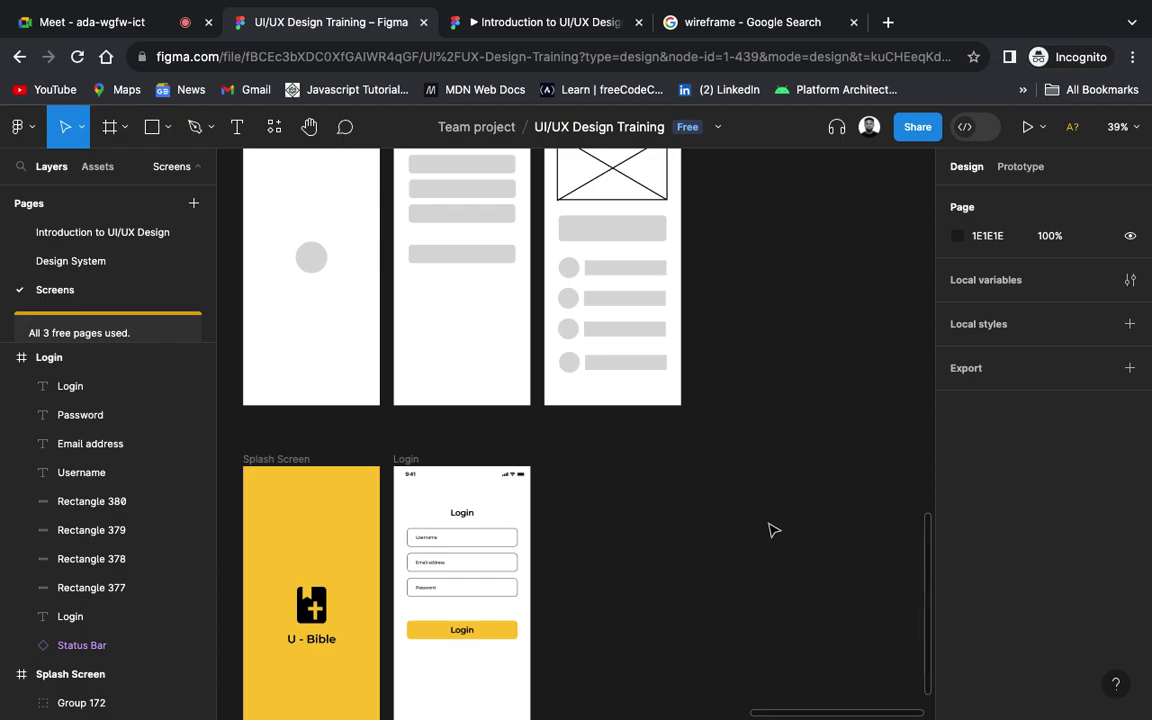
# Step: Duplicate the Login frame and delete the copy's fields and button
pyautogui.click(412, 462)
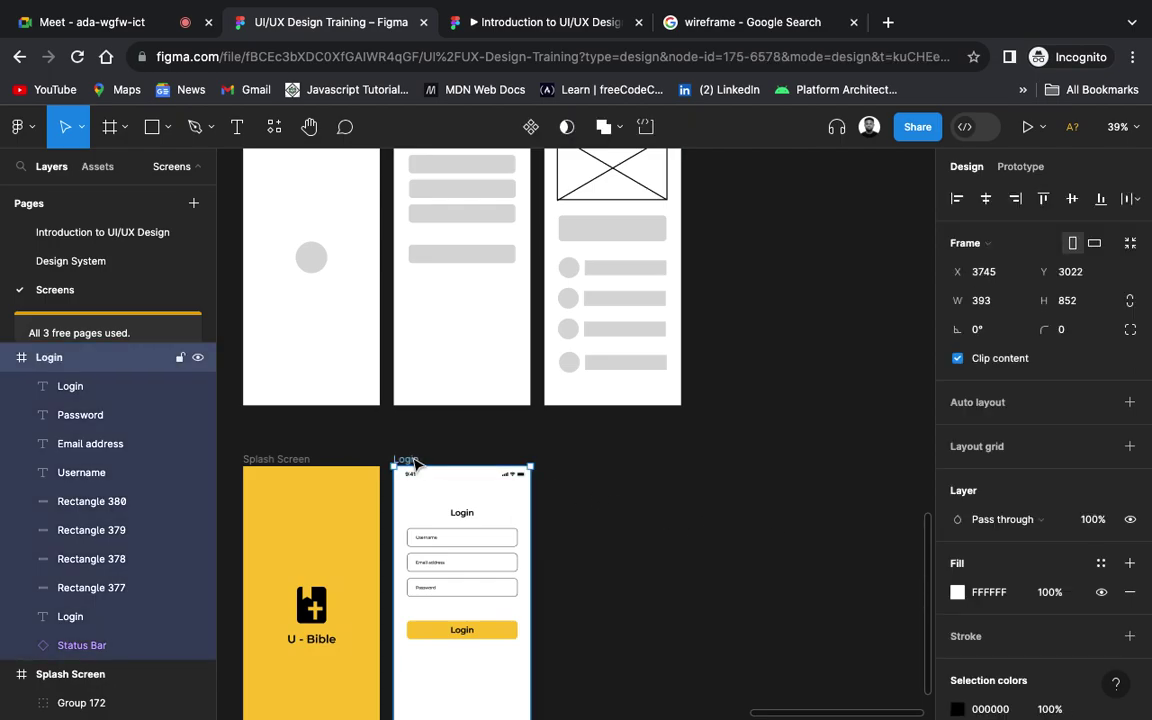
pyautogui.press('super+d')
pyautogui.scroll(-2, 415, 462)
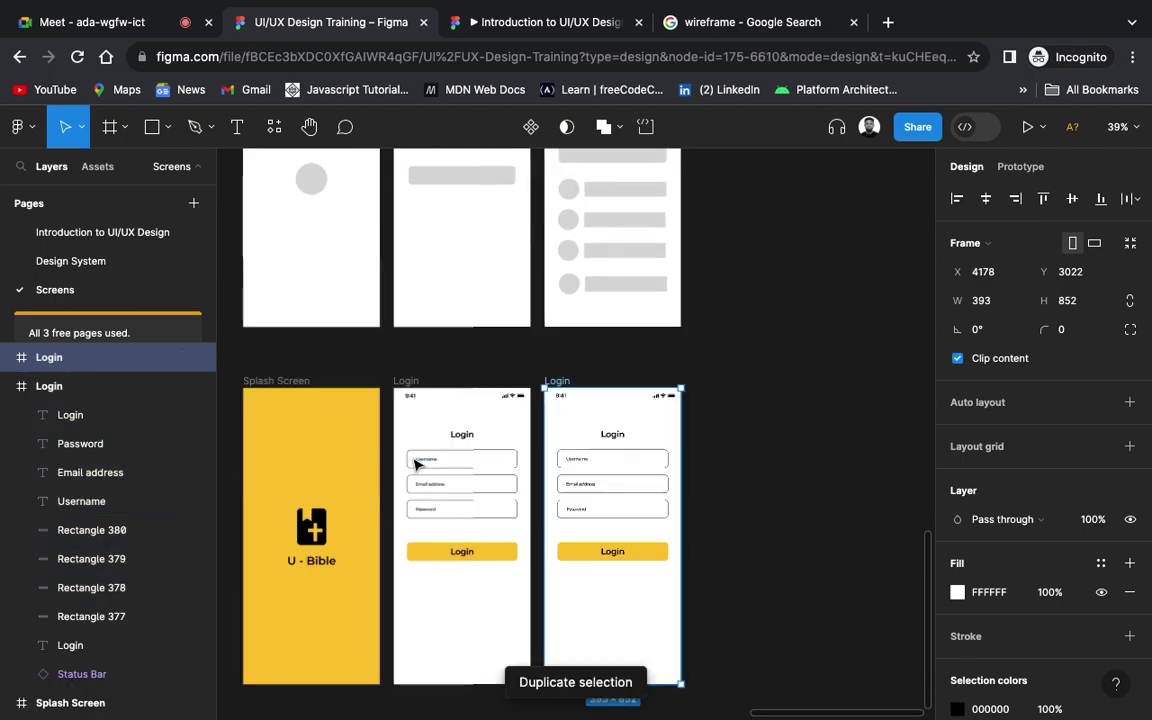
pyautogui.moveTo(760, 419); pyautogui.dragTo(571, 580)
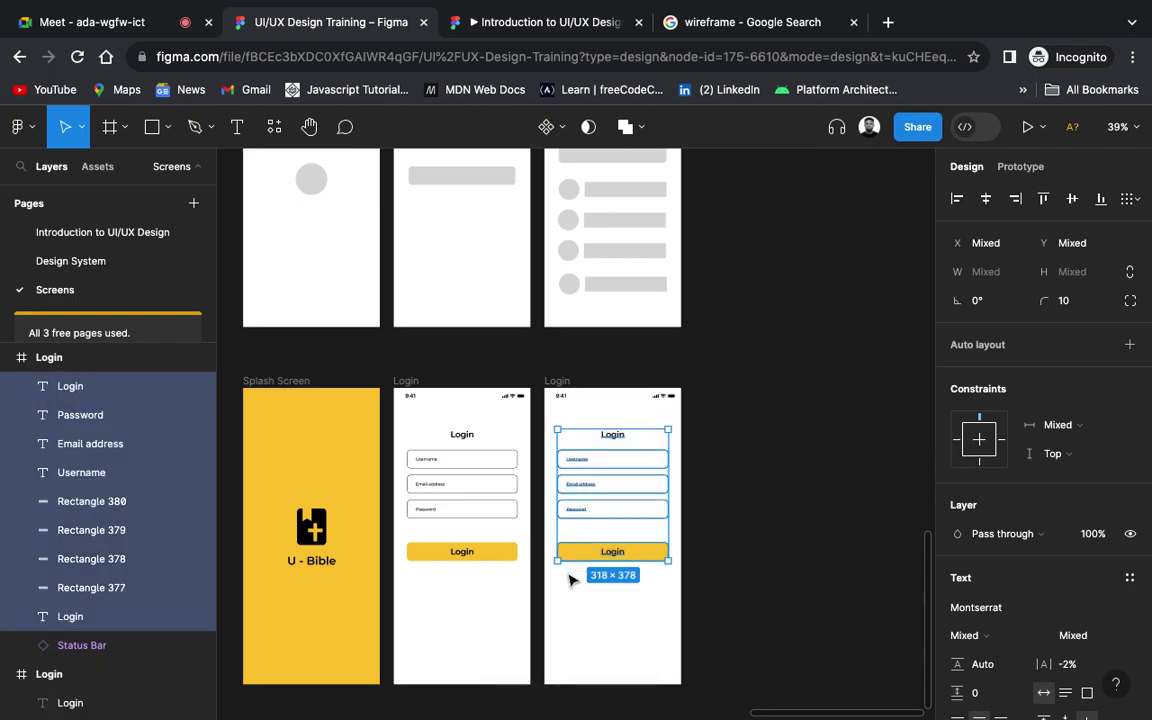
pyautogui.press('Delete')
# Step: Return to the Google wireframe image search results tab
pyautogui.scroll(-1, 571, 580)
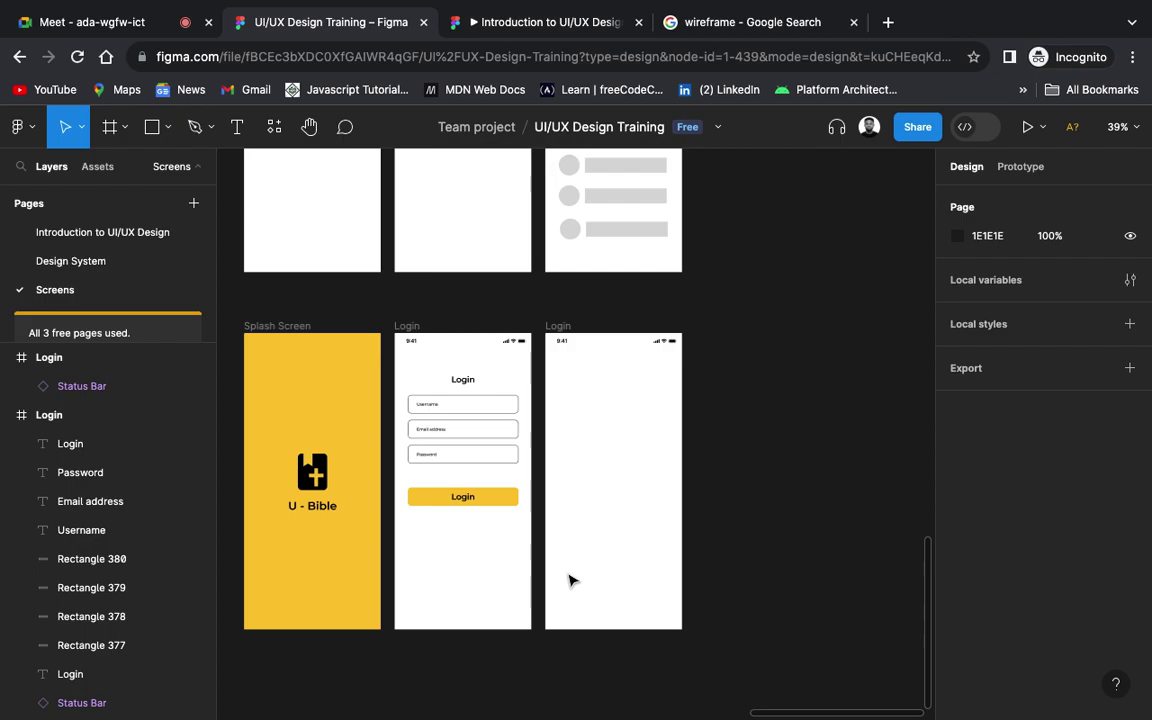
pyautogui.scroll(3, 571, 580)
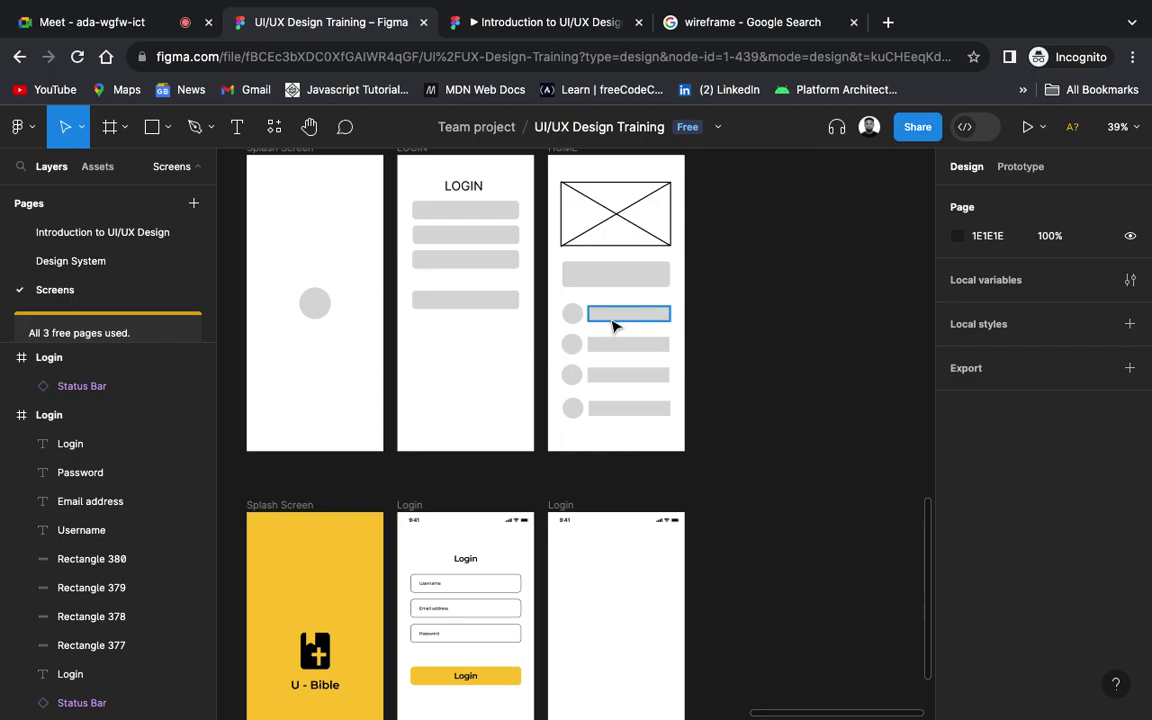
pyautogui.scroll(1, 613, 325)
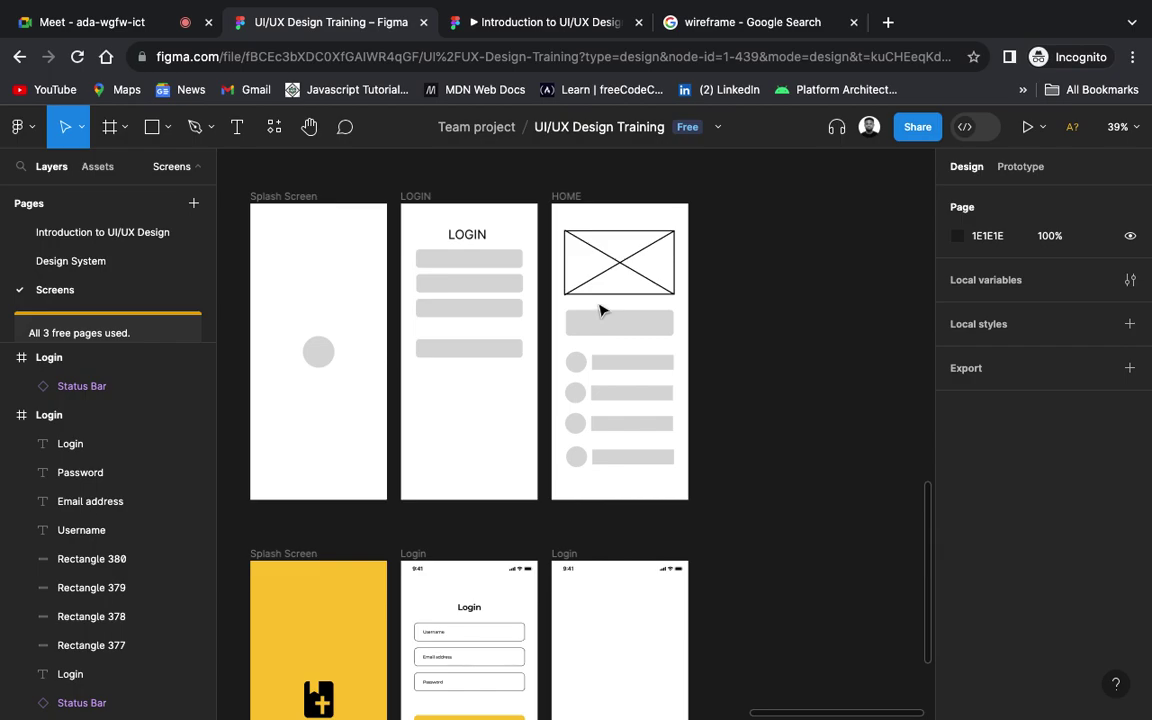
pyautogui.scroll(-3, 614, 287)
pyautogui.scroll(-2, 610, 290)
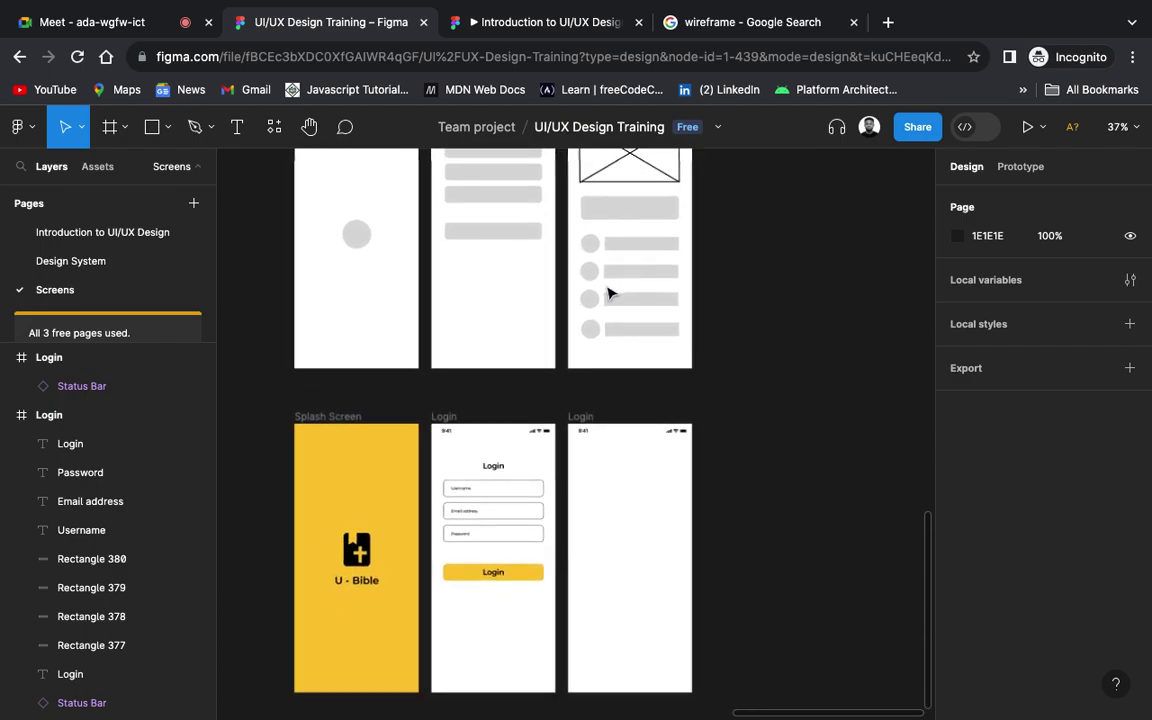
pyautogui.scroll(2, 610, 293)
pyautogui.scroll(-3, 609, 294)
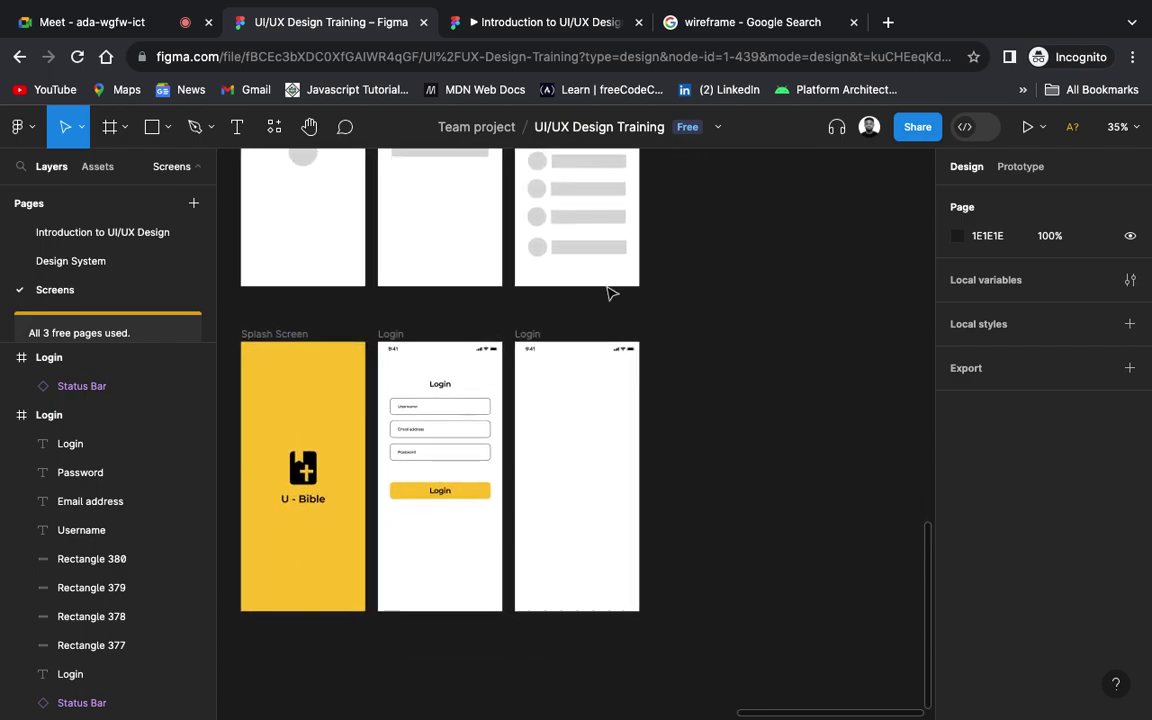
pyautogui.click(812, 22)
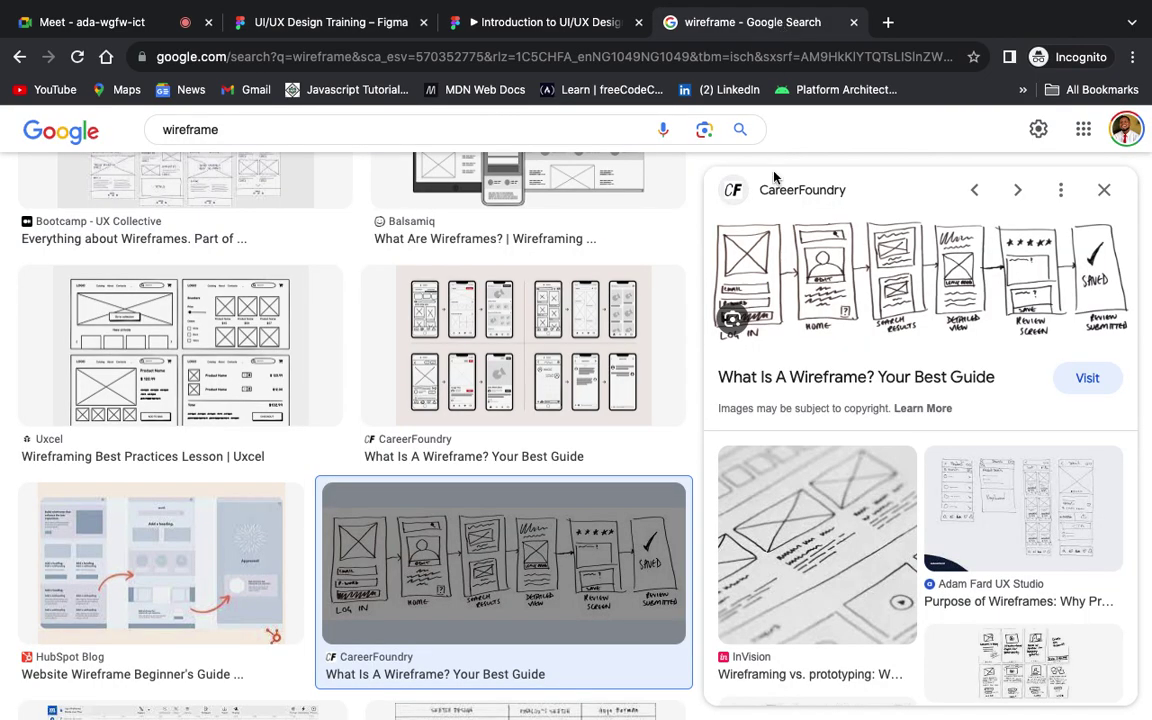
# Step: Load unsplash.com in place of the Google search page
pyautogui.moveTo(200, 129)
pyautogui.mouseDown()
pyautogui.moveTo(165, 128)
pyautogui.moveTo(216, 130)
pyautogui.mouseUp()
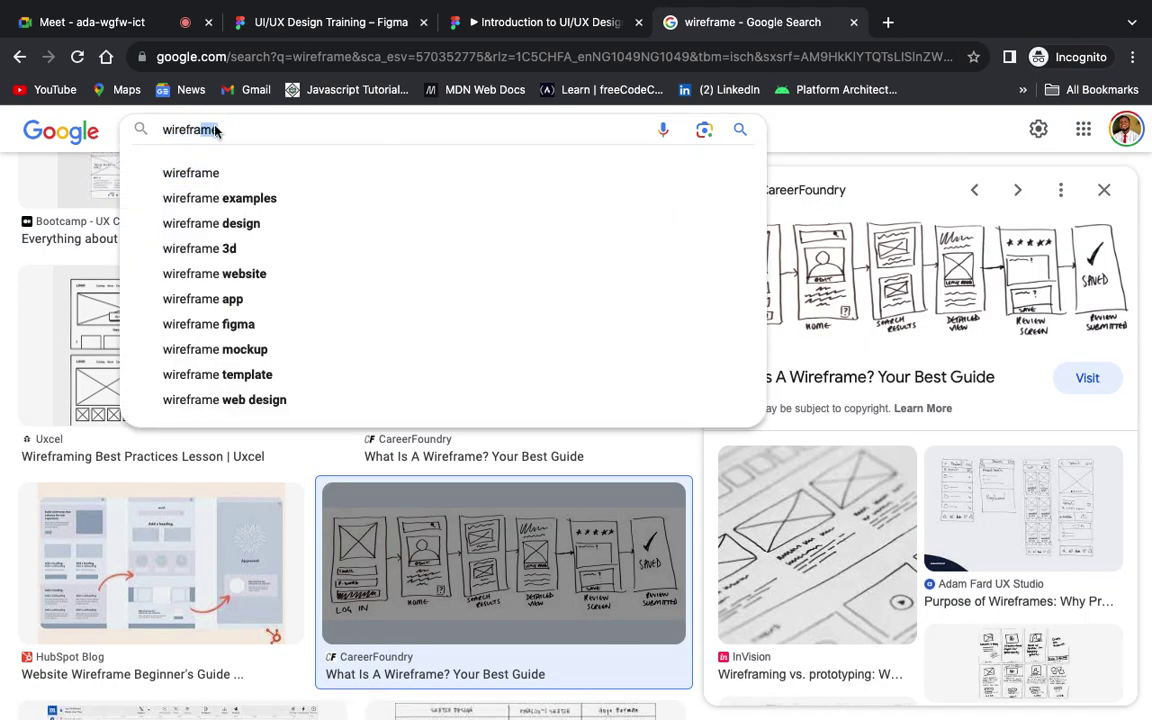
pyautogui.click(352, 57)
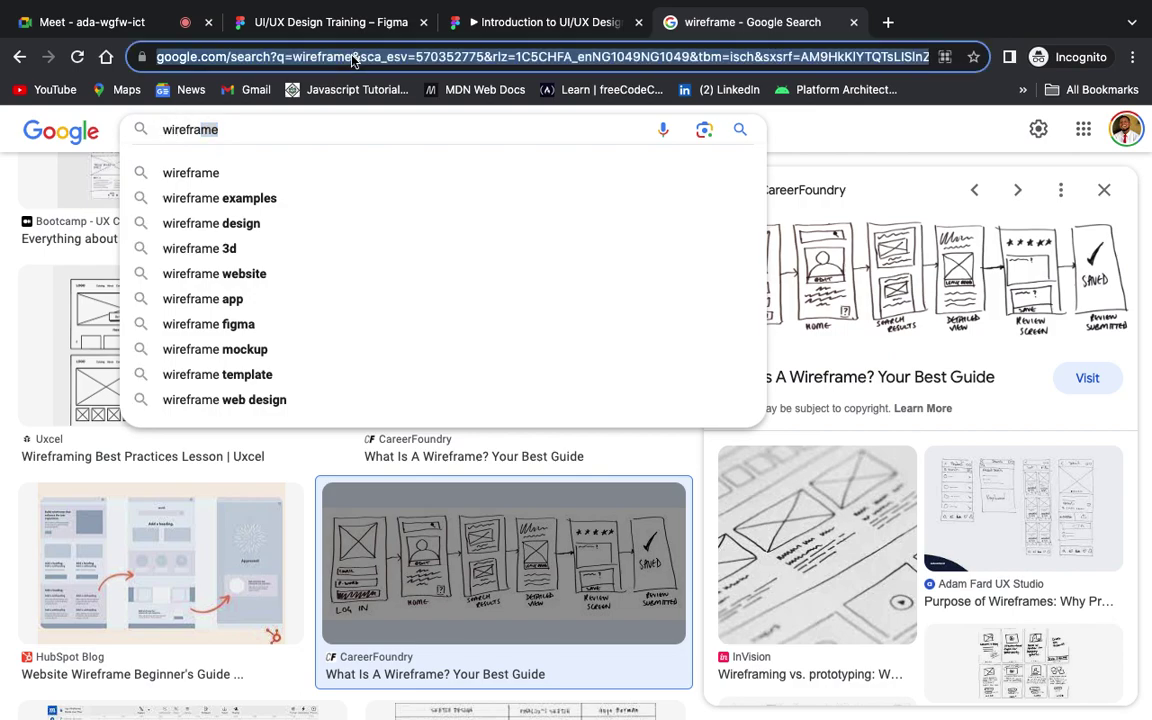
pyautogui.write('unsplash')
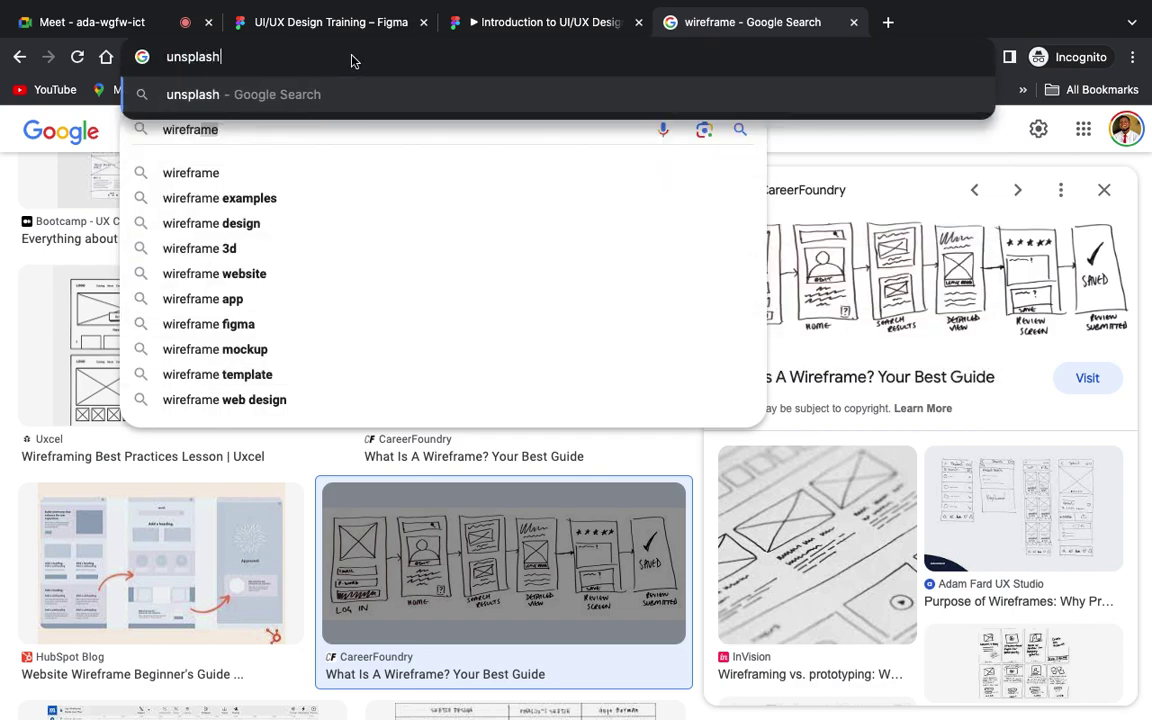
pyautogui.write('.com')
pyautogui.press('Return')
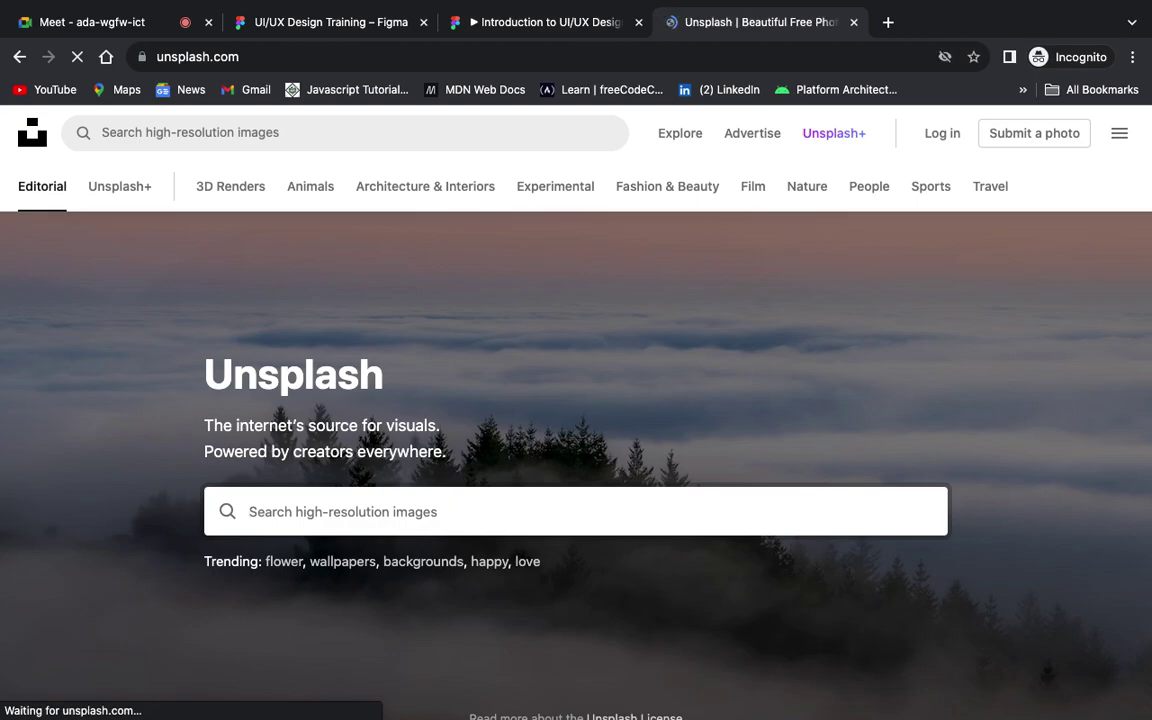
# Step: Search Unsplash for 'Green rocky nature' photos
pyautogui.click(423, 520)
pyautogui.write('Greenn')
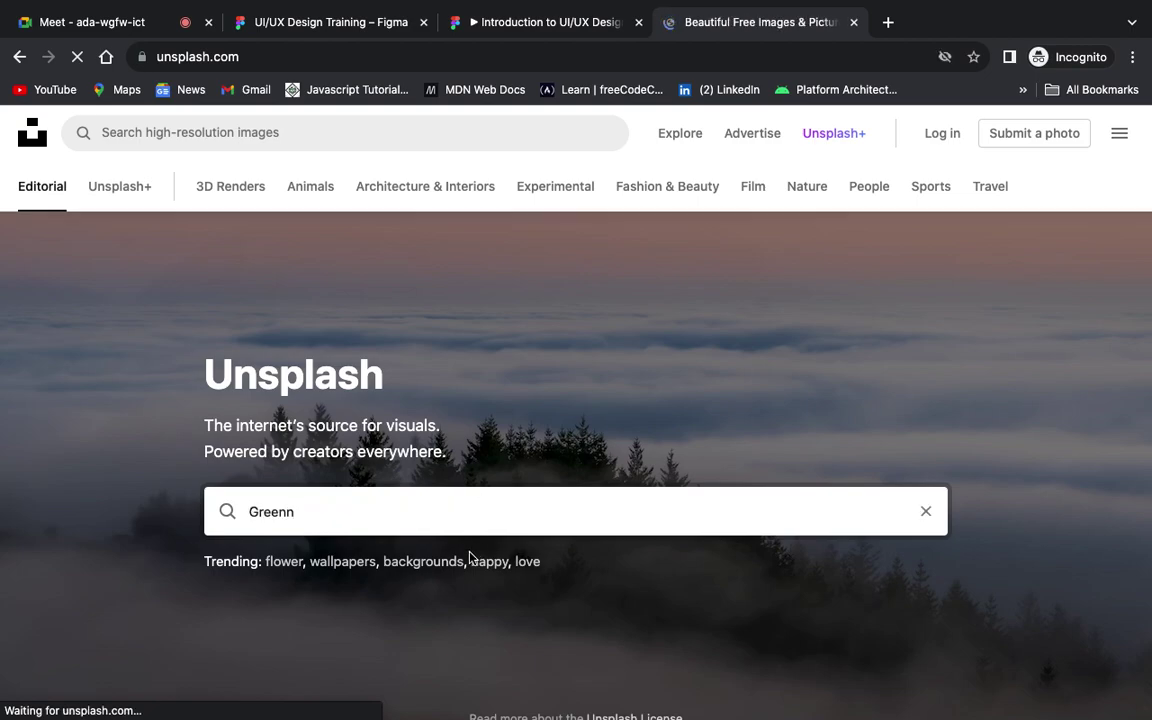
pyautogui.press('BackSpace')
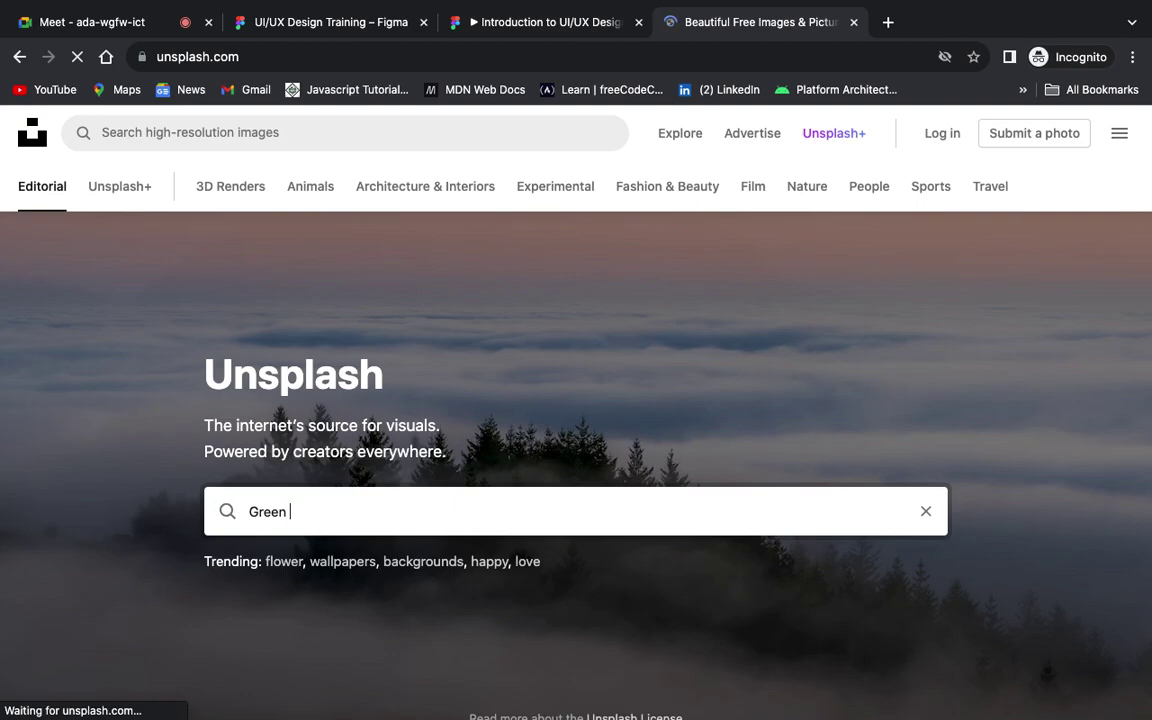
pyautogui.write('rocky nature')
pyautogui.press('Return')
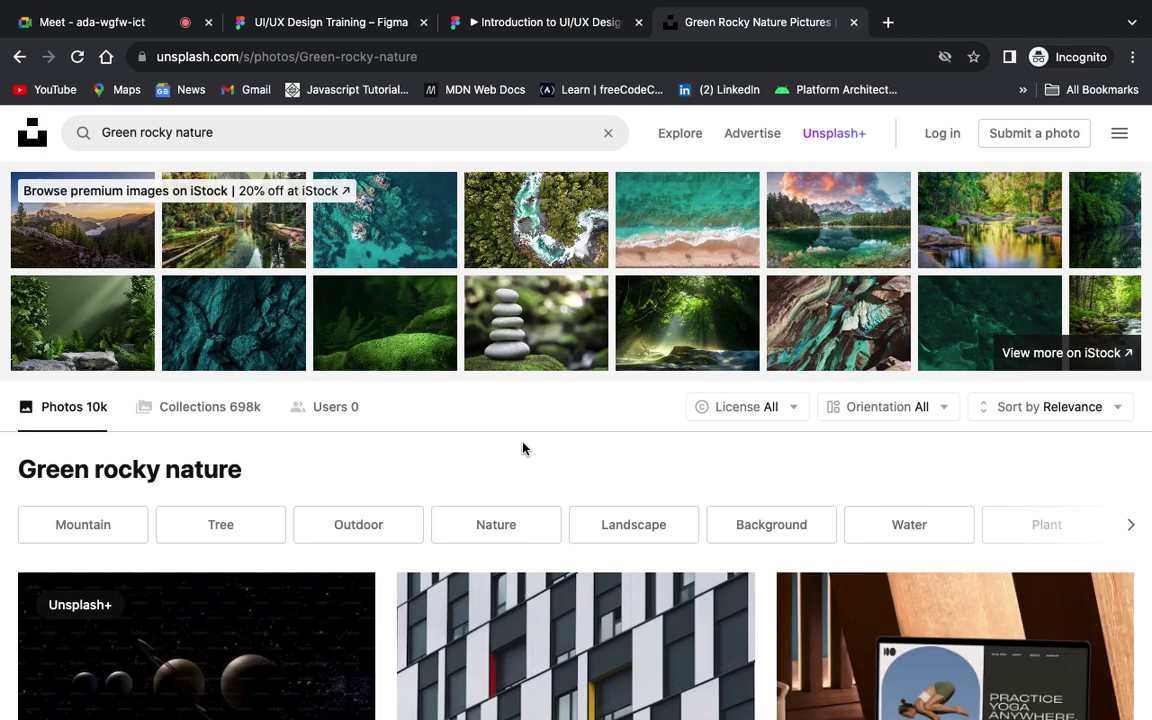
# Step: Browse the results and open the waterfall photo with green leaf plants
pyautogui.scroll(-2, 522, 448)
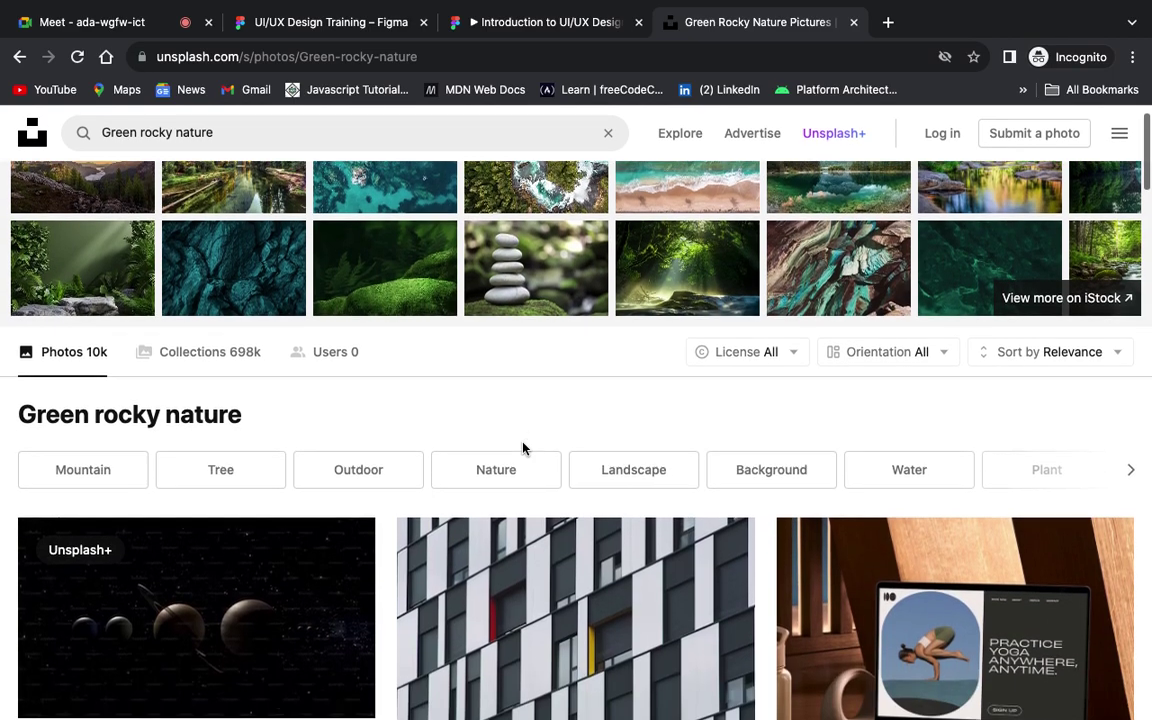
pyautogui.scroll(2, 522, 448)
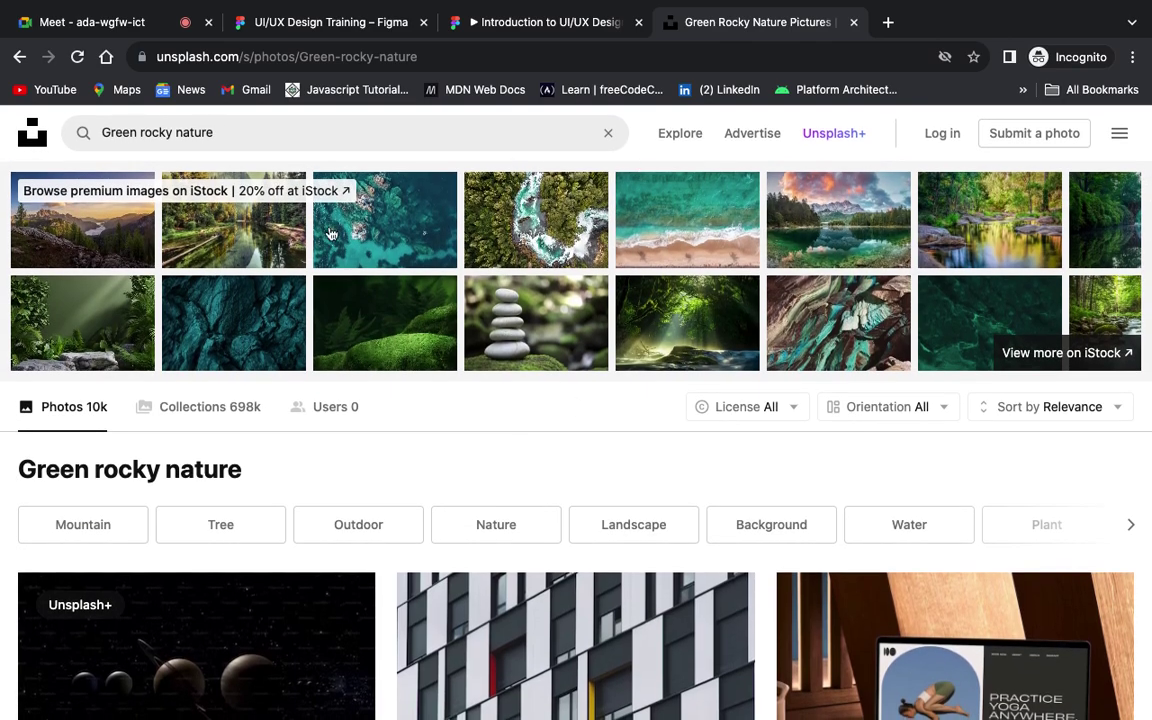
pyautogui.scroll(-4, 535, 391)
pyautogui.scroll(1, 580, 505)
pyautogui.scroll(-1, 581, 504)
pyautogui.scroll(-2, 582, 503)
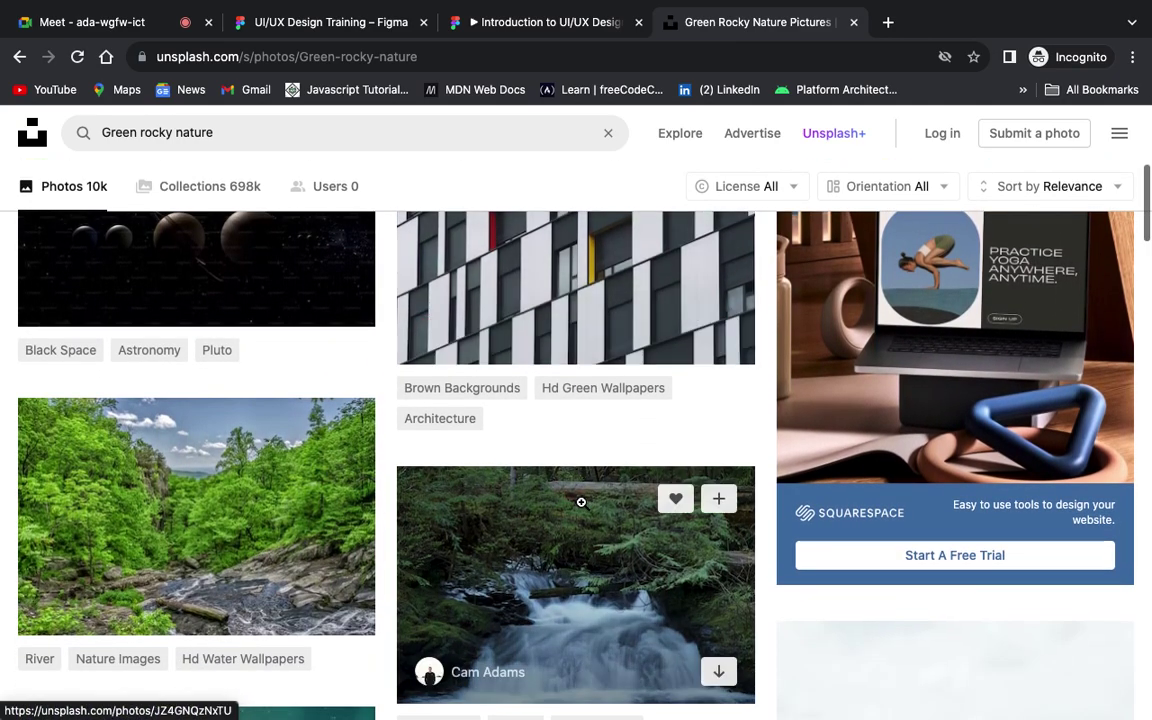
pyautogui.scroll(1, 582, 503)
pyautogui.scroll(-1, 582, 503)
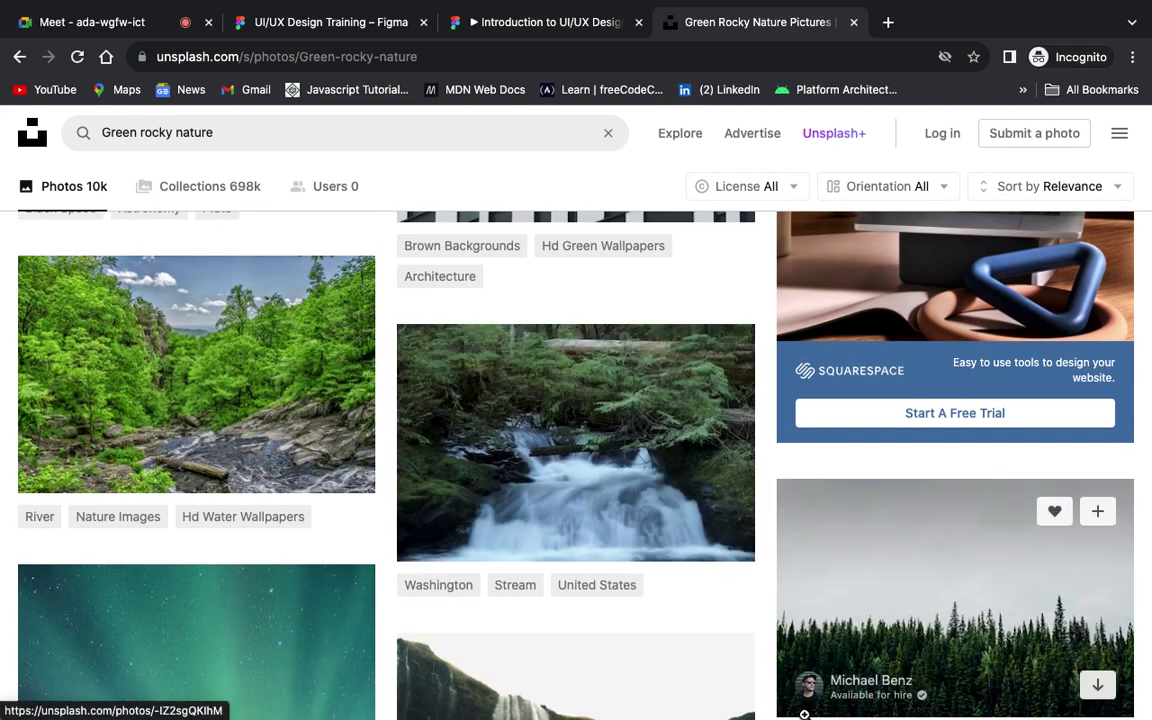
pyautogui.scroll(-1, 804, 714)
pyautogui.scroll(-1, 805, 716)
pyautogui.scroll(-2, 804, 714)
pyautogui.scroll(1, 804, 714)
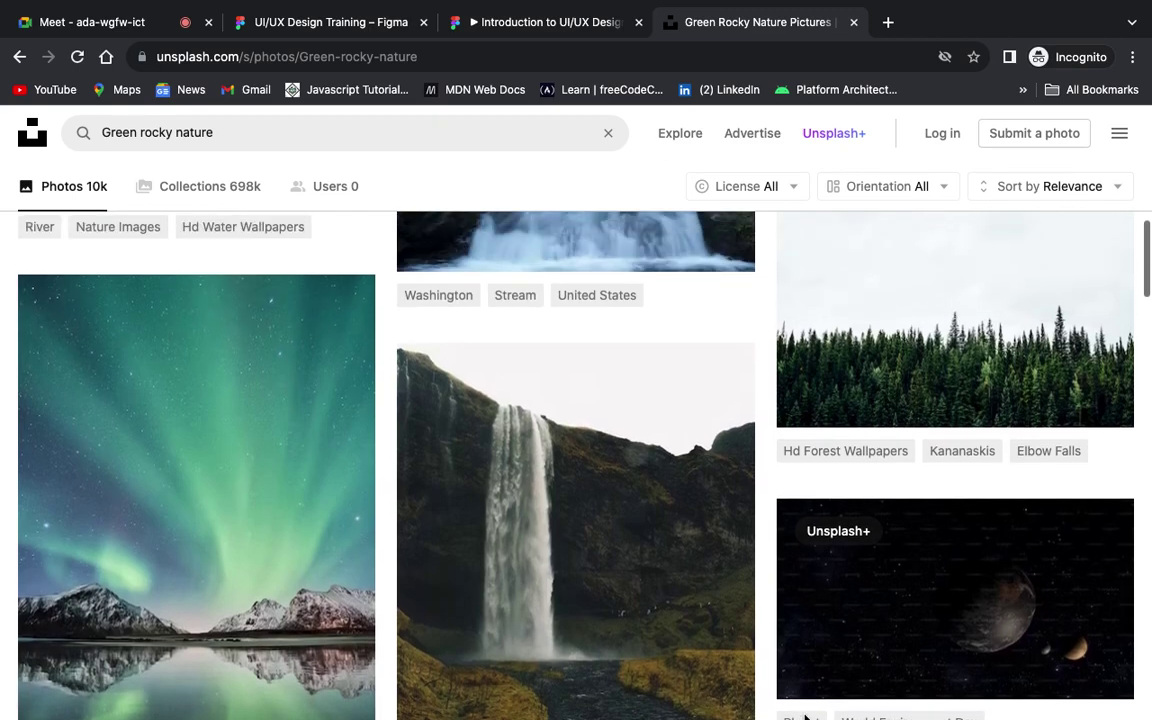
pyautogui.scroll(-2, 805, 716)
pyautogui.scroll(1, 806, 716)
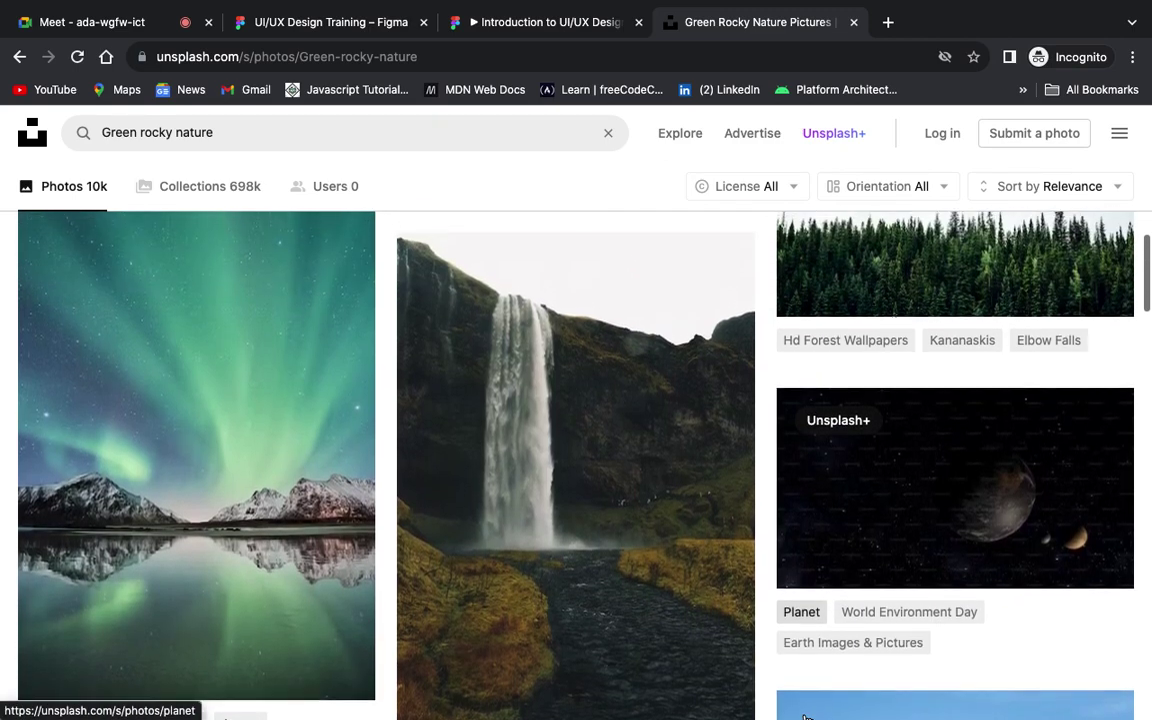
pyautogui.scroll(1, 805, 716)
pyautogui.scroll(-2, 805, 716)
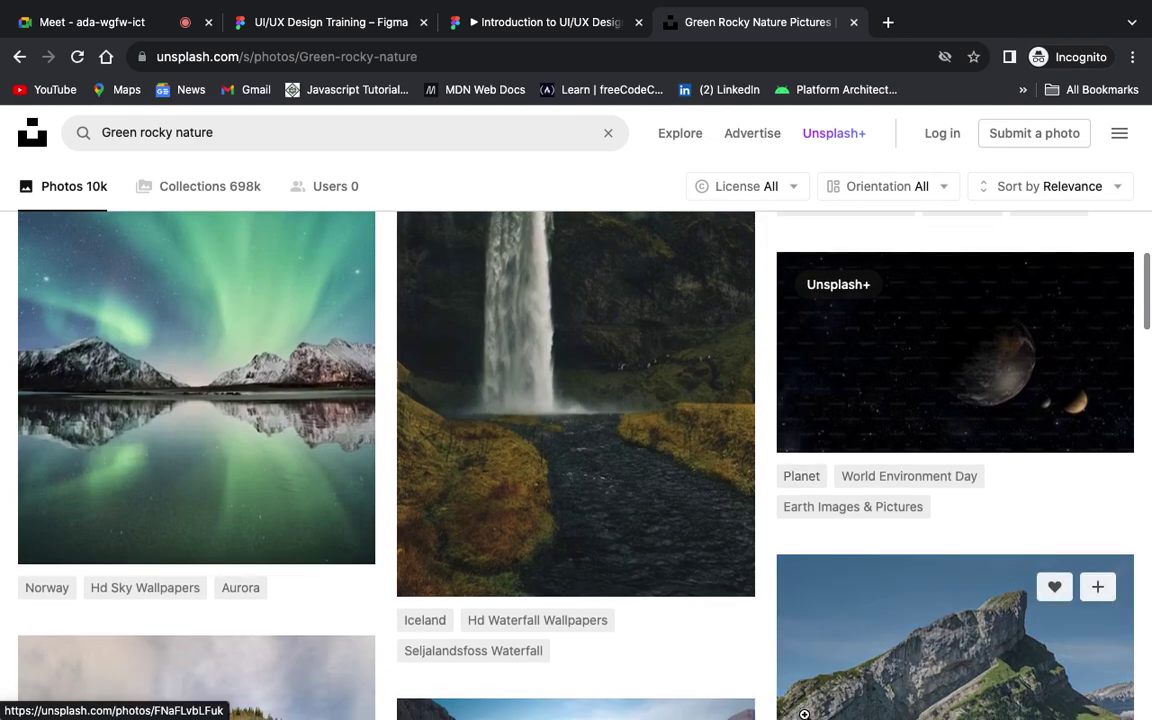
pyautogui.scroll(3, 804, 714)
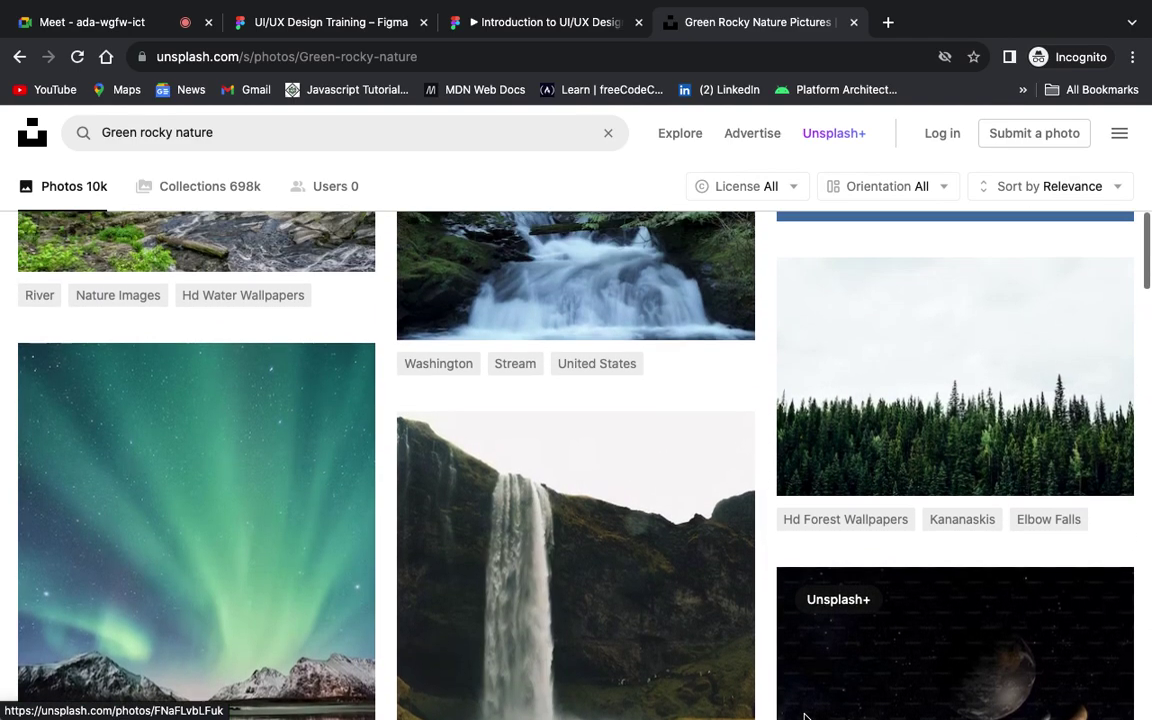
pyautogui.scroll(3, 805, 716)
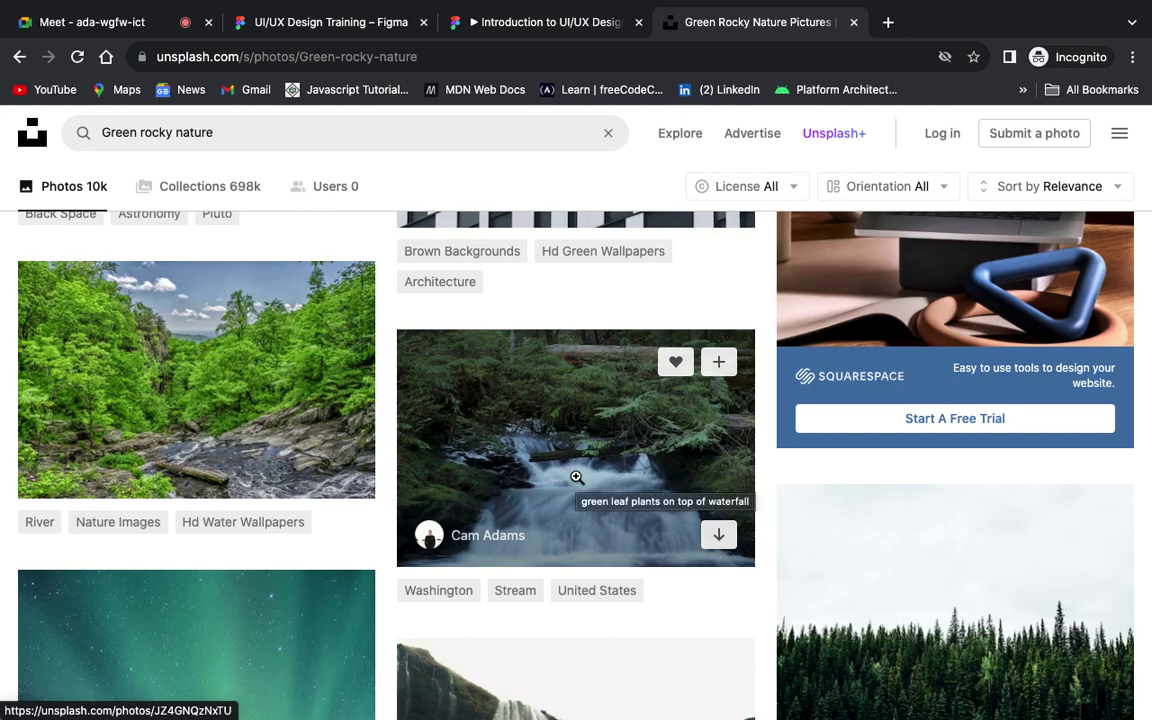
pyautogui.scroll(-3, 576, 477)
pyautogui.scroll(-1, 576, 477)
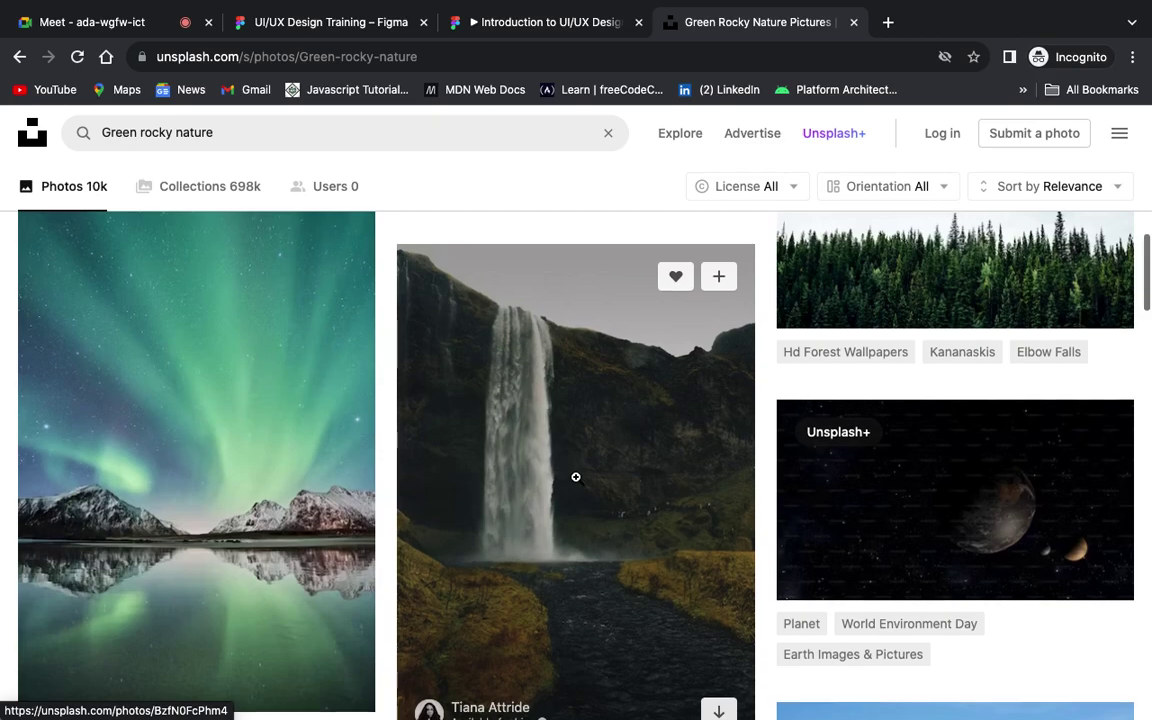
pyautogui.scroll(3, 576, 477)
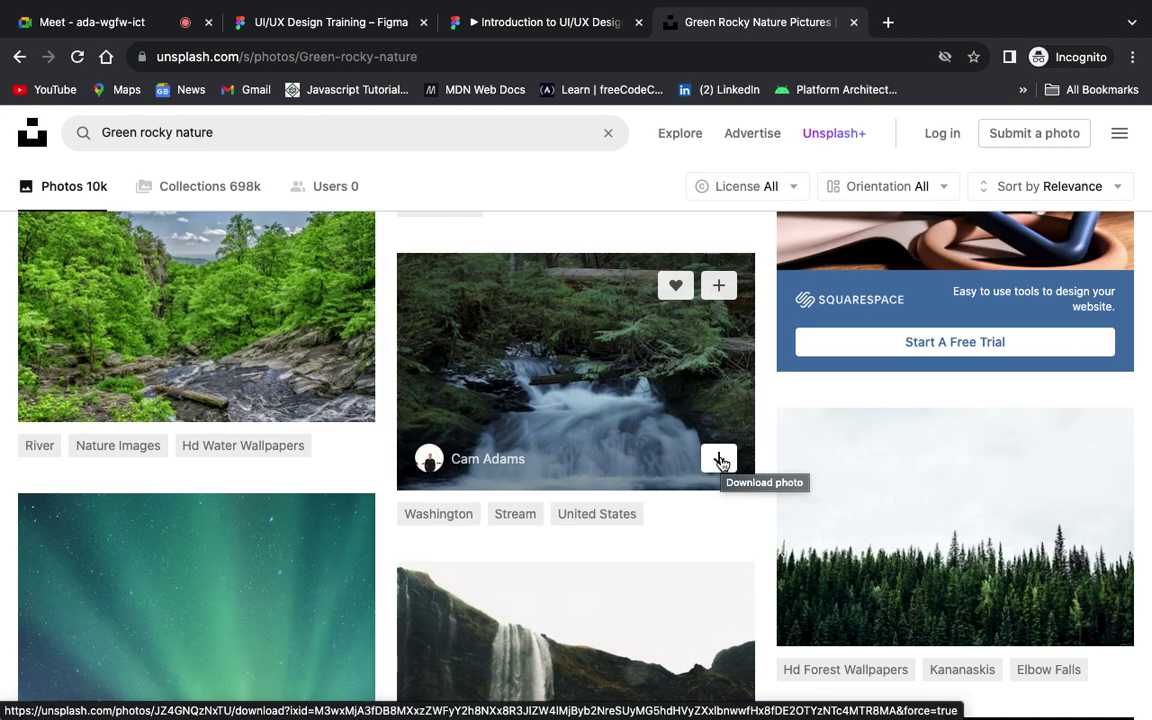
pyautogui.click(634, 400)
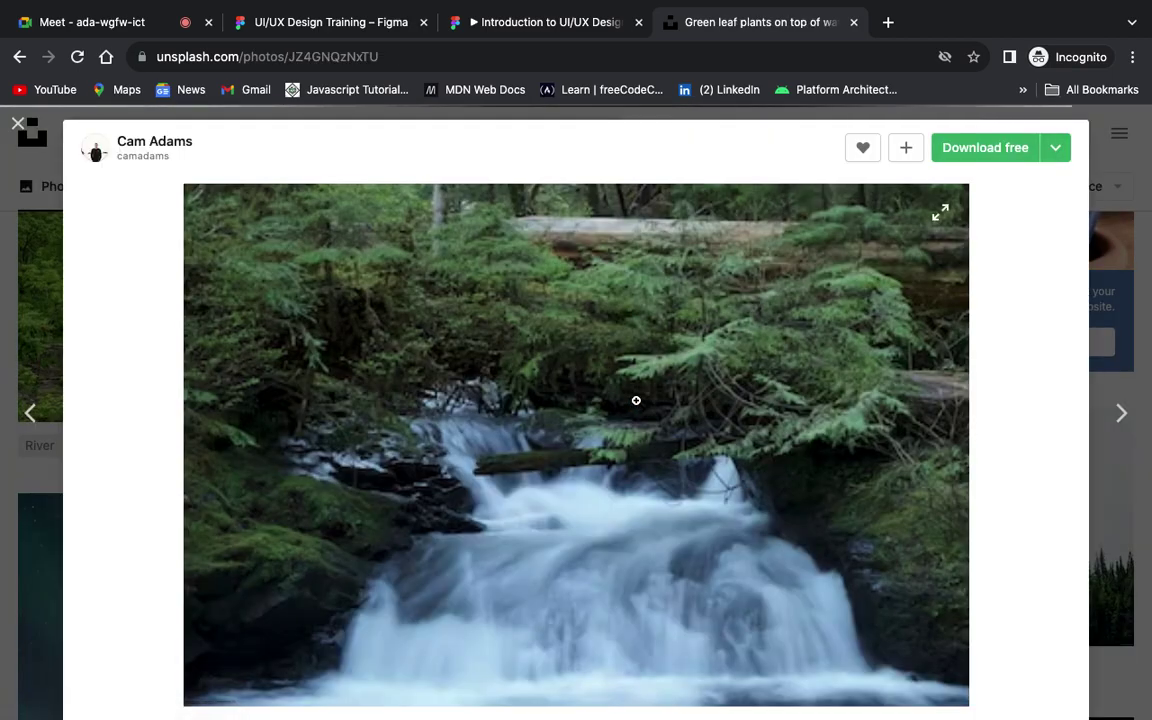
# Step: Copy the waterfall image to the clipboard and switch back to the Figma file
pyautogui.rightClick(768, 370)
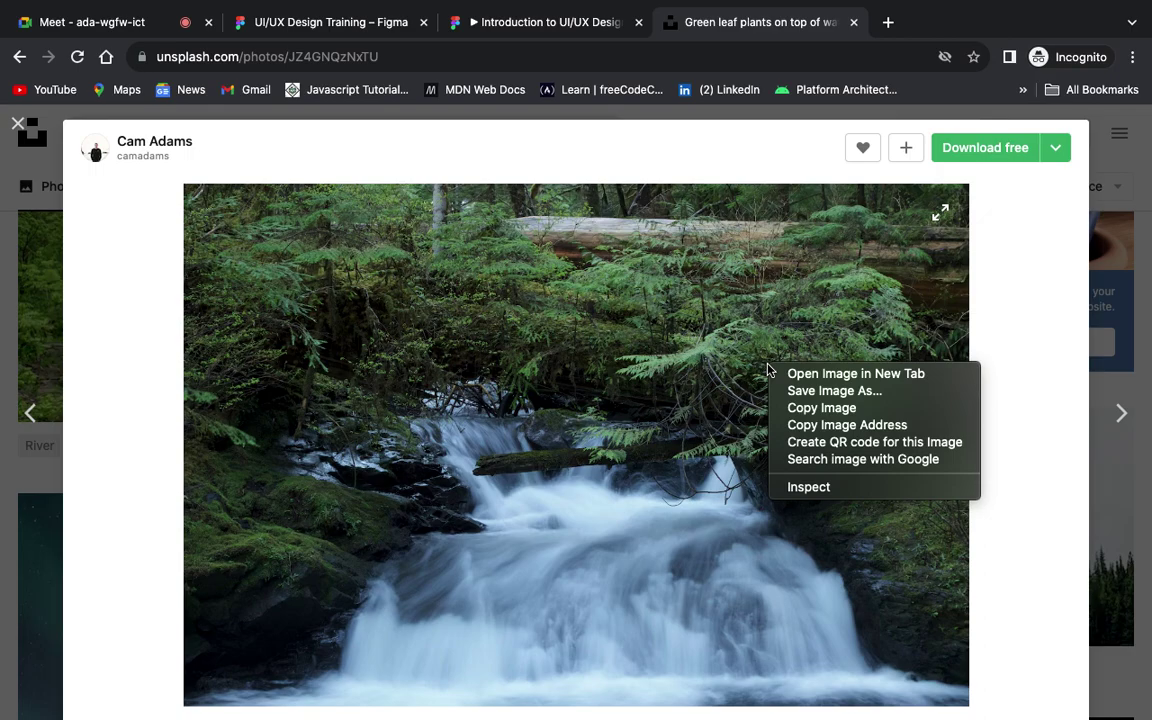
pyautogui.click(806, 408)
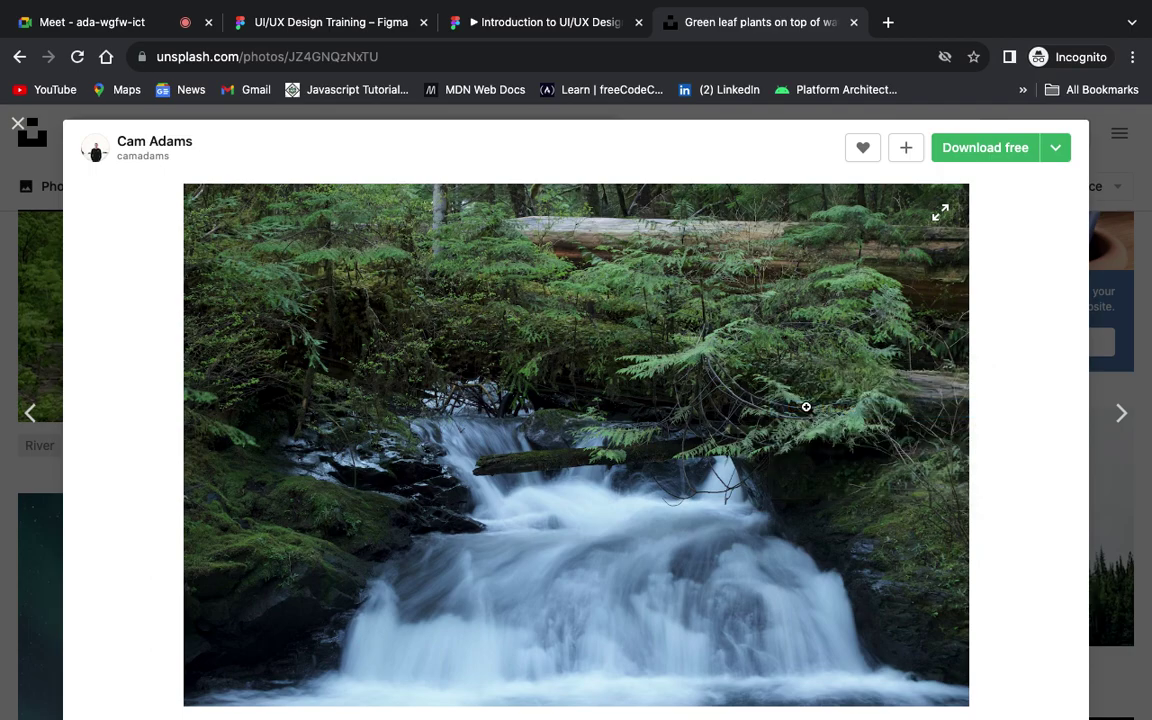
pyautogui.click(245, 20)
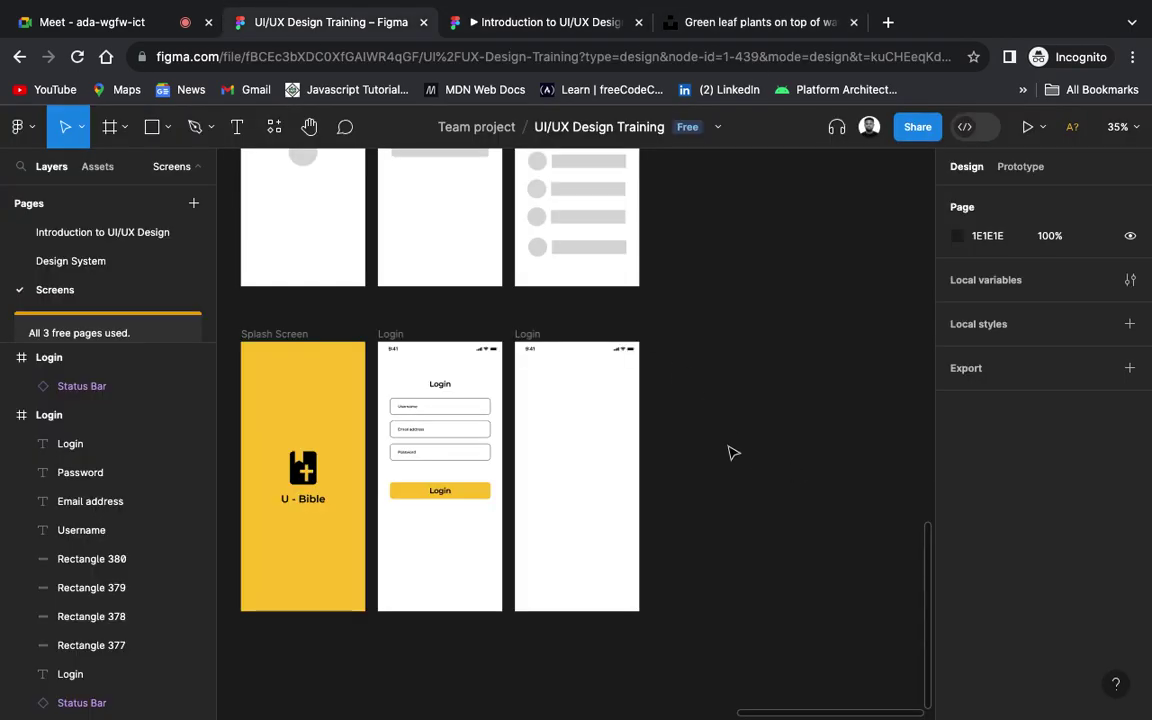
# Step: Paste the waterfall photo, resize it to 342×234, and position it below the Login copy's status bar
pyautogui.hotkey('ctrl', 'v')
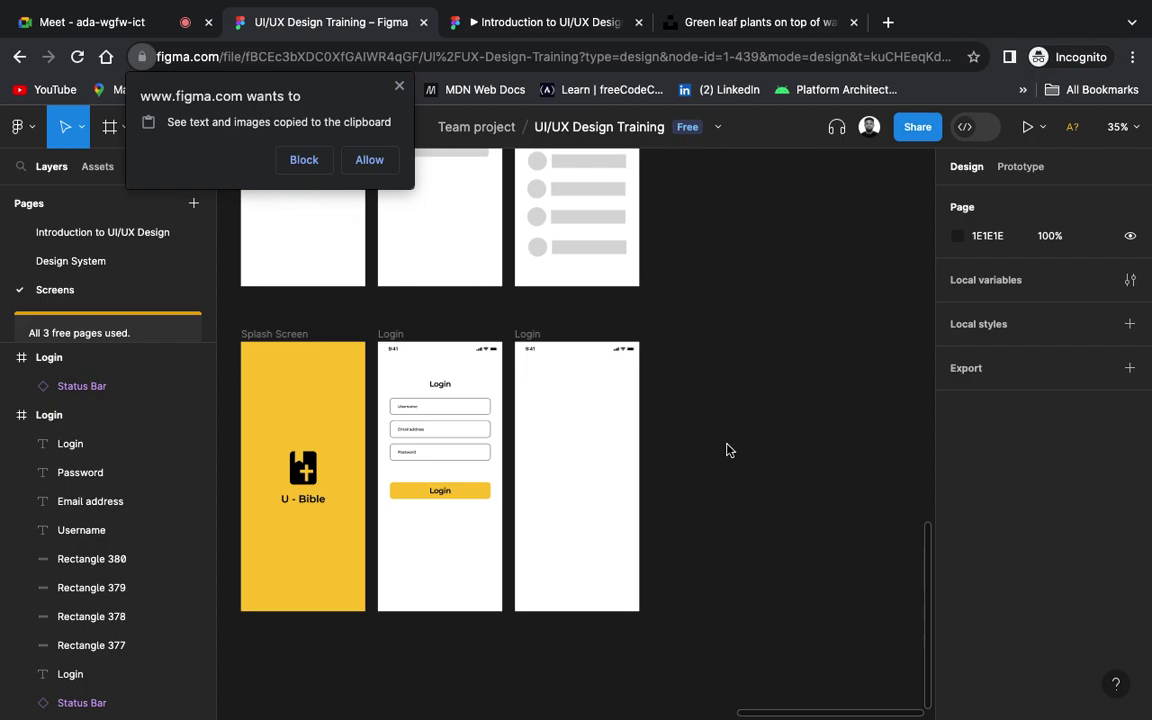
pyautogui.click(366, 162)
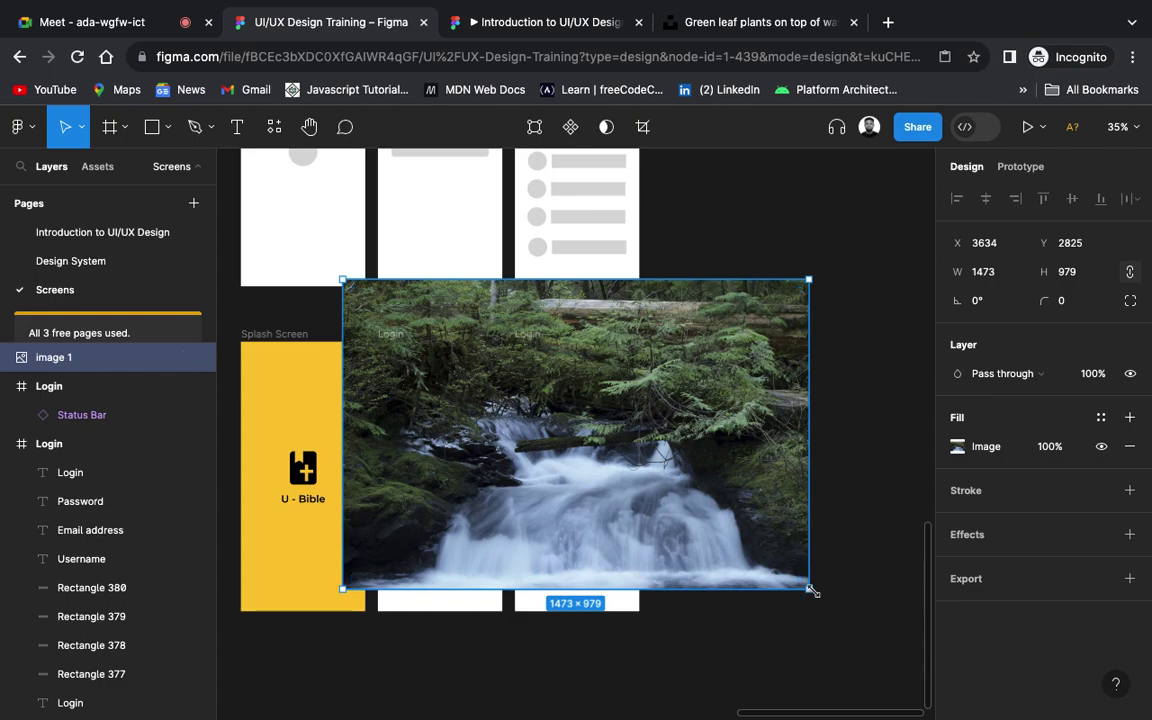
pyautogui.moveTo(812, 591)
pyautogui.mouseDown()
pyautogui.moveTo(723, 533)
pyautogui.moveTo(678, 486)
pyautogui.moveTo(810, 600)
pyautogui.moveTo(797, 599)
pyautogui.mouseUp()
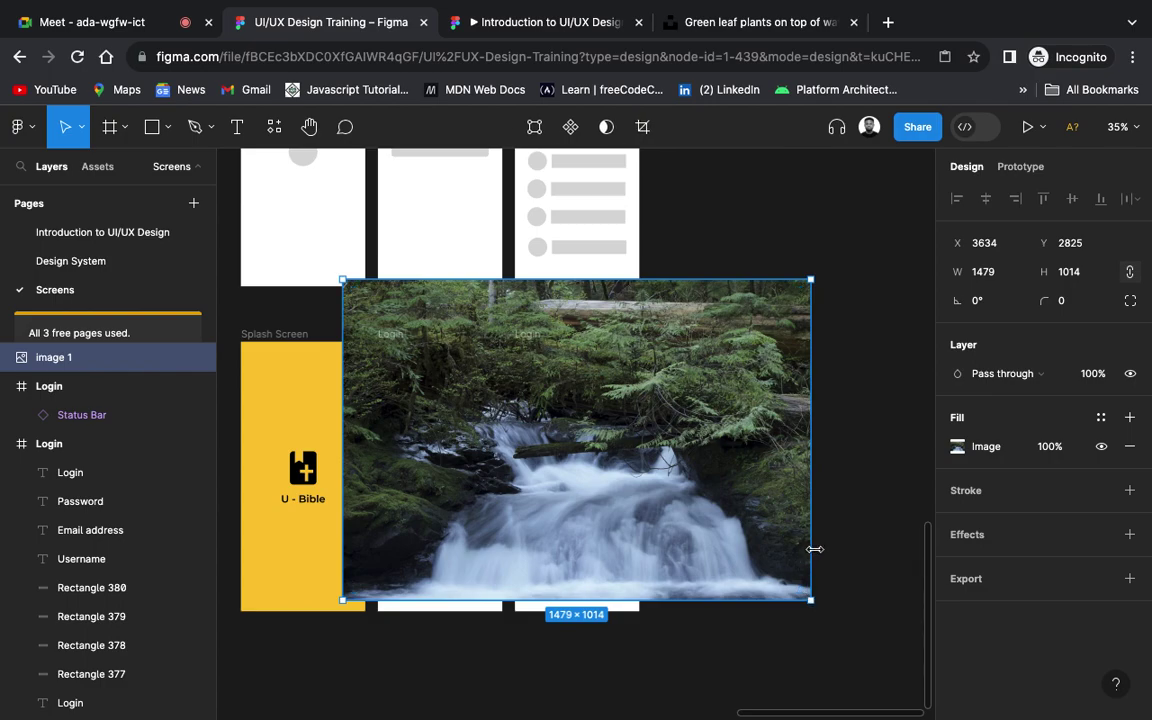
pyautogui.moveTo(815, 549)
pyautogui.mouseDown()
pyautogui.moveTo(588, 500)
pyautogui.moveTo(469, 487)
pyautogui.moveTo(399, 498)
pyautogui.moveTo(779, 530)
pyautogui.moveTo(836, 548)
pyautogui.moveTo(810, 563)
pyautogui.mouseUp()
pyautogui.moveTo(812, 601); pyautogui.dragTo(451, 342)
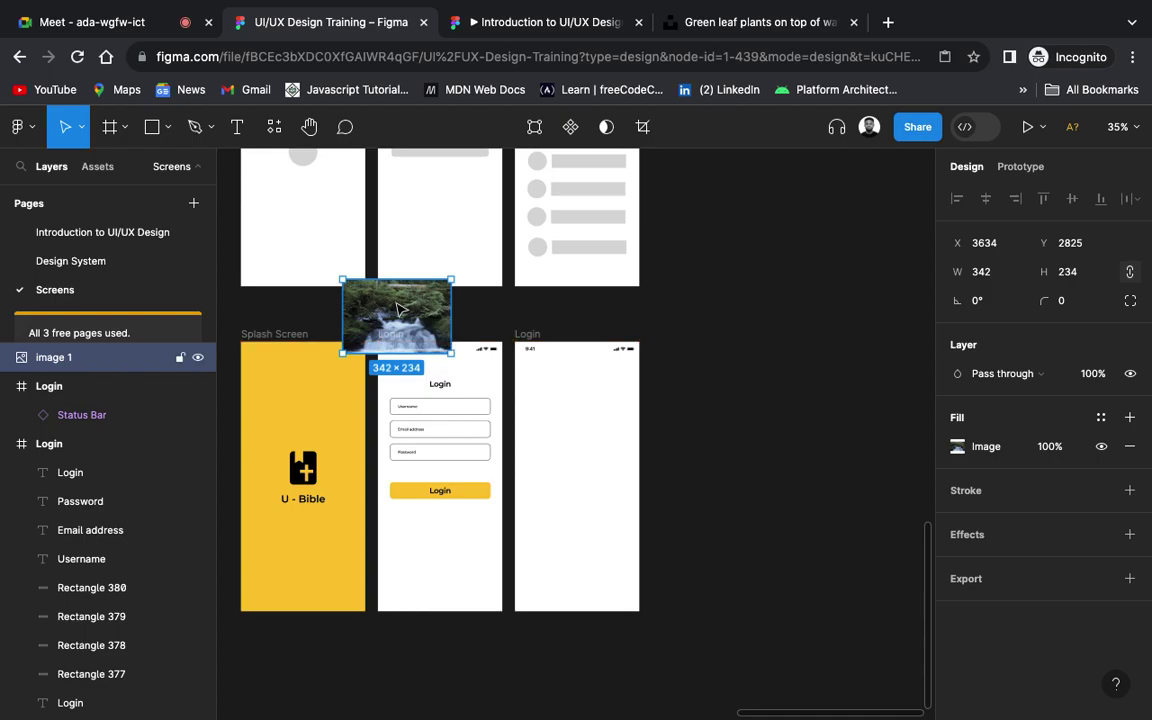
pyautogui.moveTo(398, 309); pyautogui.dragTo(577, 397)
pyautogui.press('Right')
pyautogui.press('Right')
pyautogui.press('Right')
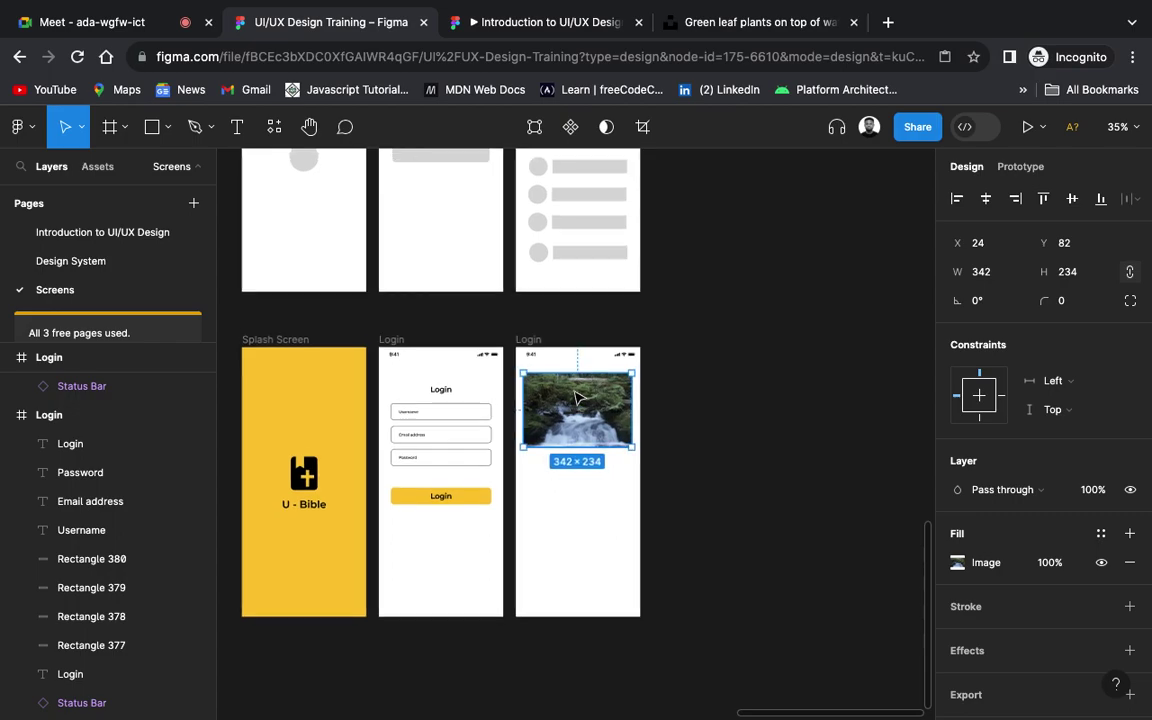
pyautogui.scroll(5, 577, 397)
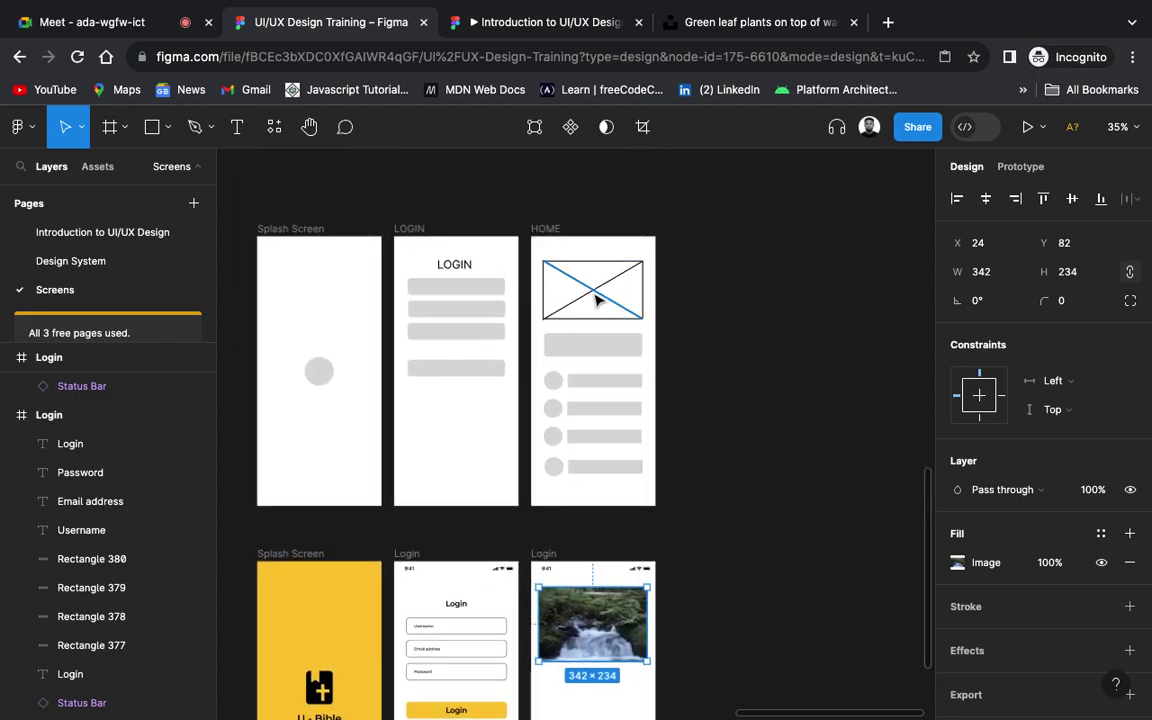
pyautogui.scroll(-3, 597, 300)
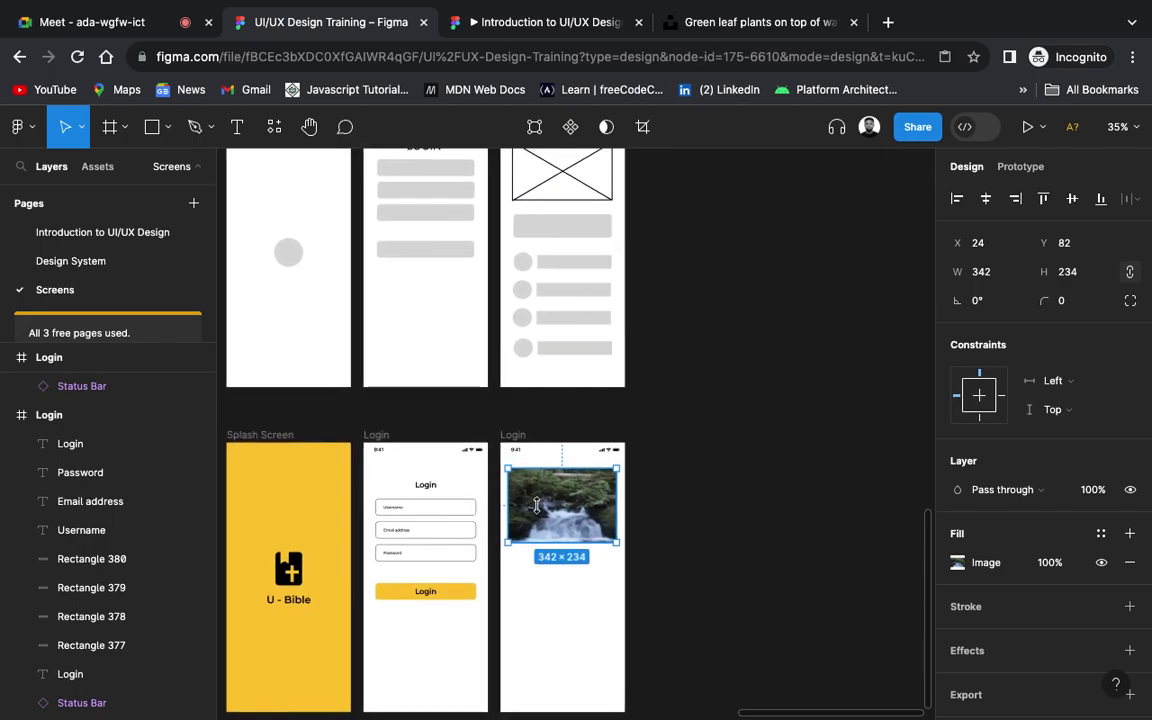
pyautogui.scroll(3, 553, 489)
pyautogui.scroll(4, 553, 489)
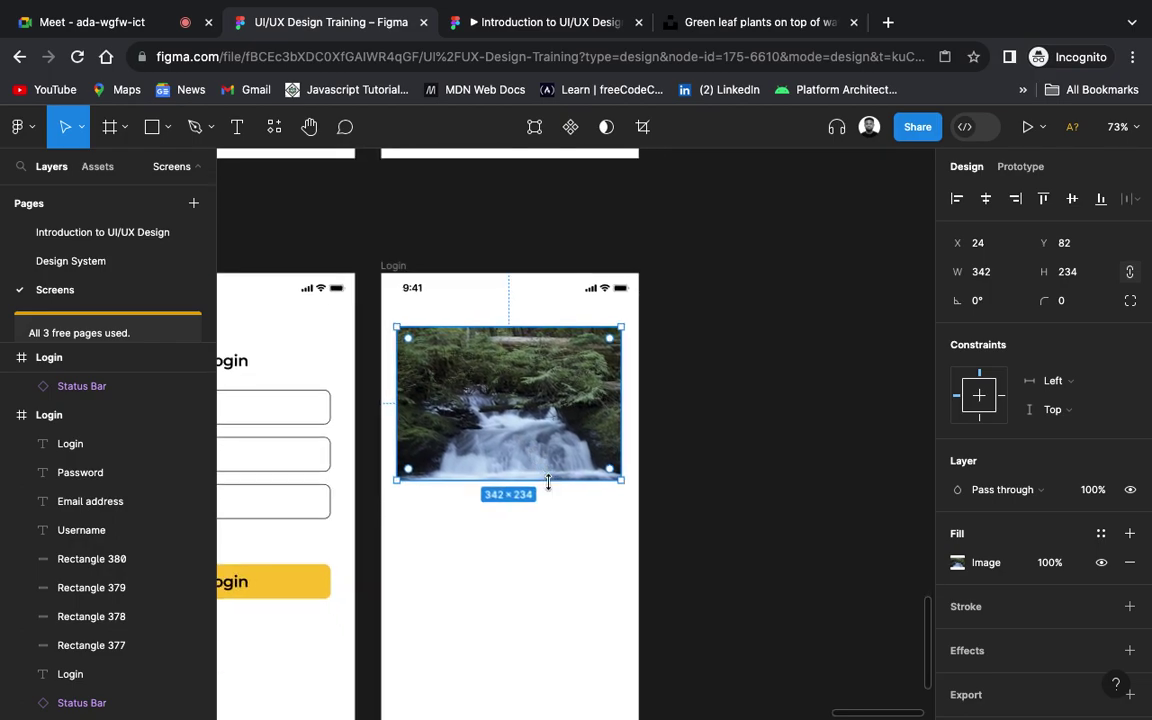
pyautogui.scroll(4, 548, 483)
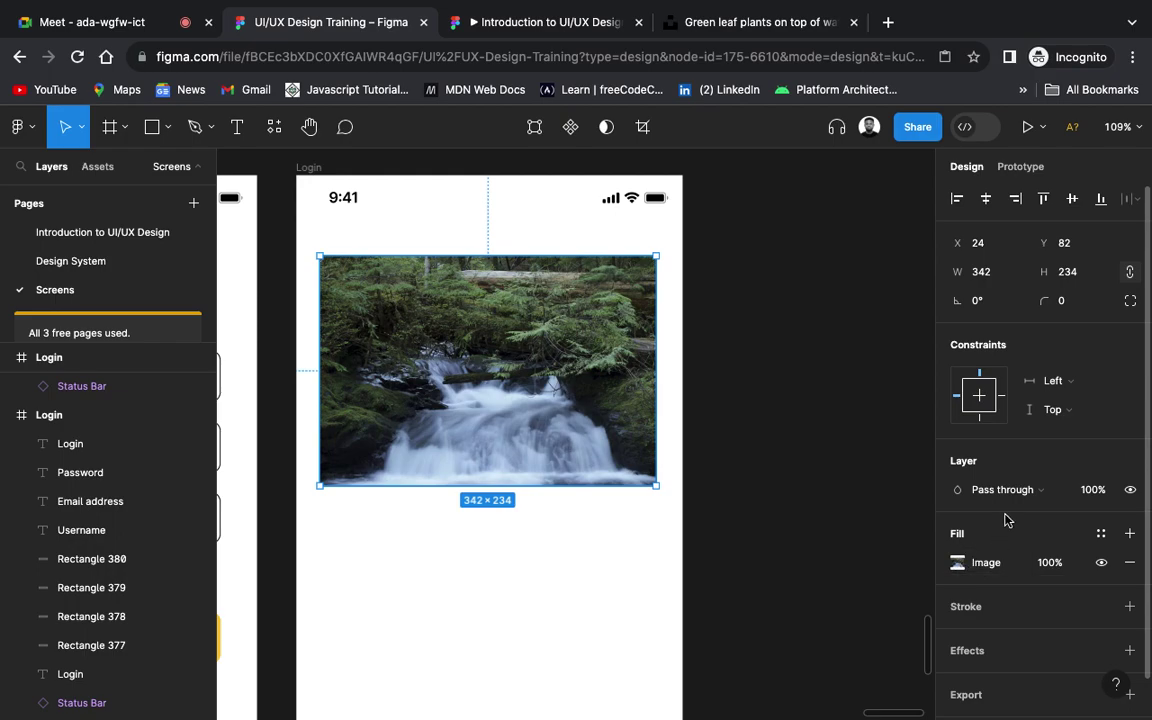
# Step: Raise the photo's exposure, max its saturation, warm the temperature and shift tint toward magenta
pyautogui.click(956, 570)
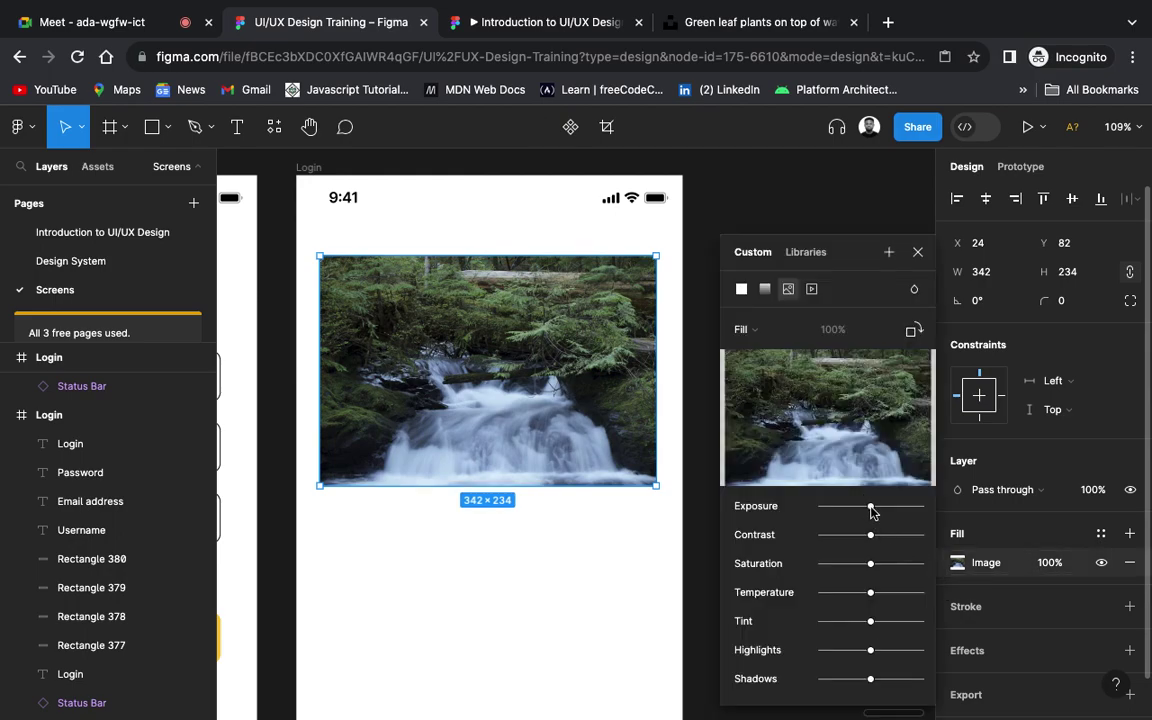
pyautogui.moveTo(870, 507); pyautogui.dragTo(882, 509)
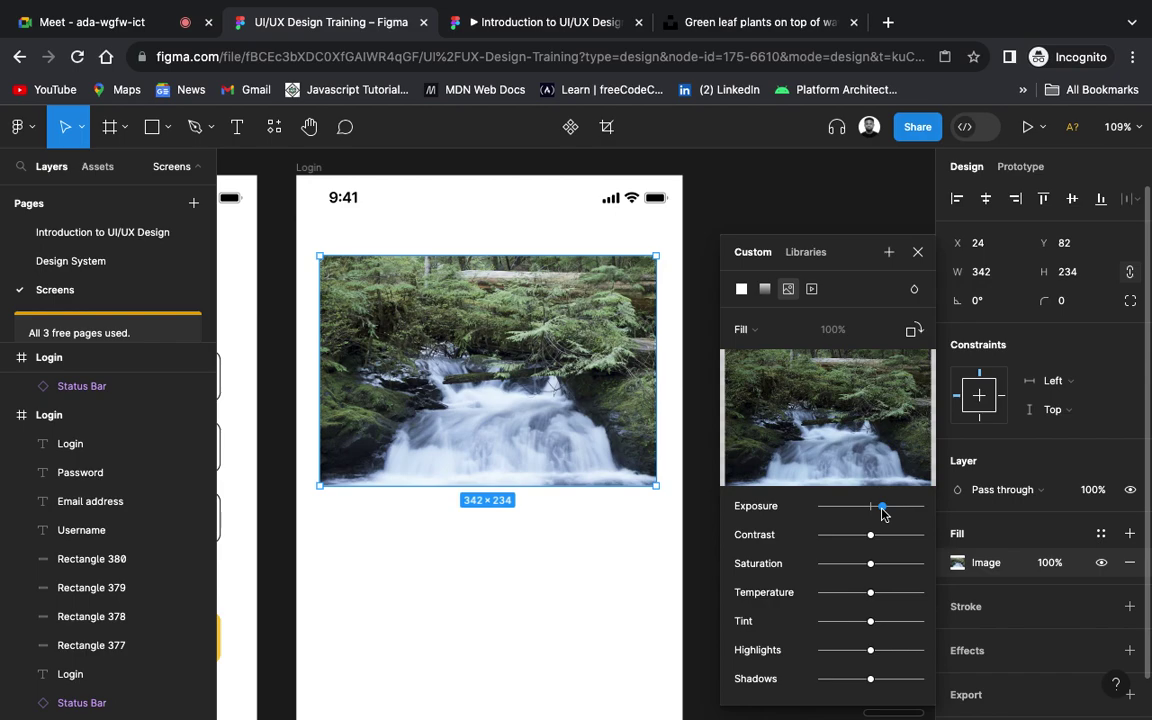
pyautogui.moveTo(882, 513); pyautogui.dragTo(884, 516)
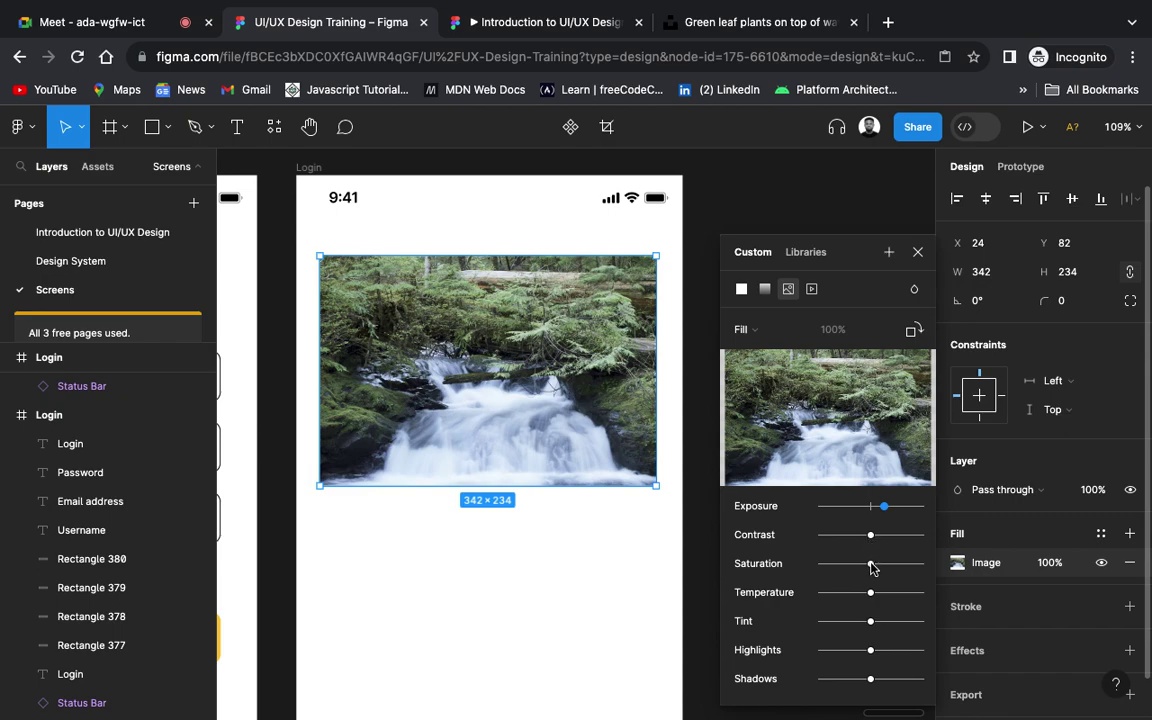
pyautogui.moveTo(870, 566); pyautogui.dragTo(921, 571)
pyautogui.moveTo(873, 597); pyautogui.dragTo(850, 605)
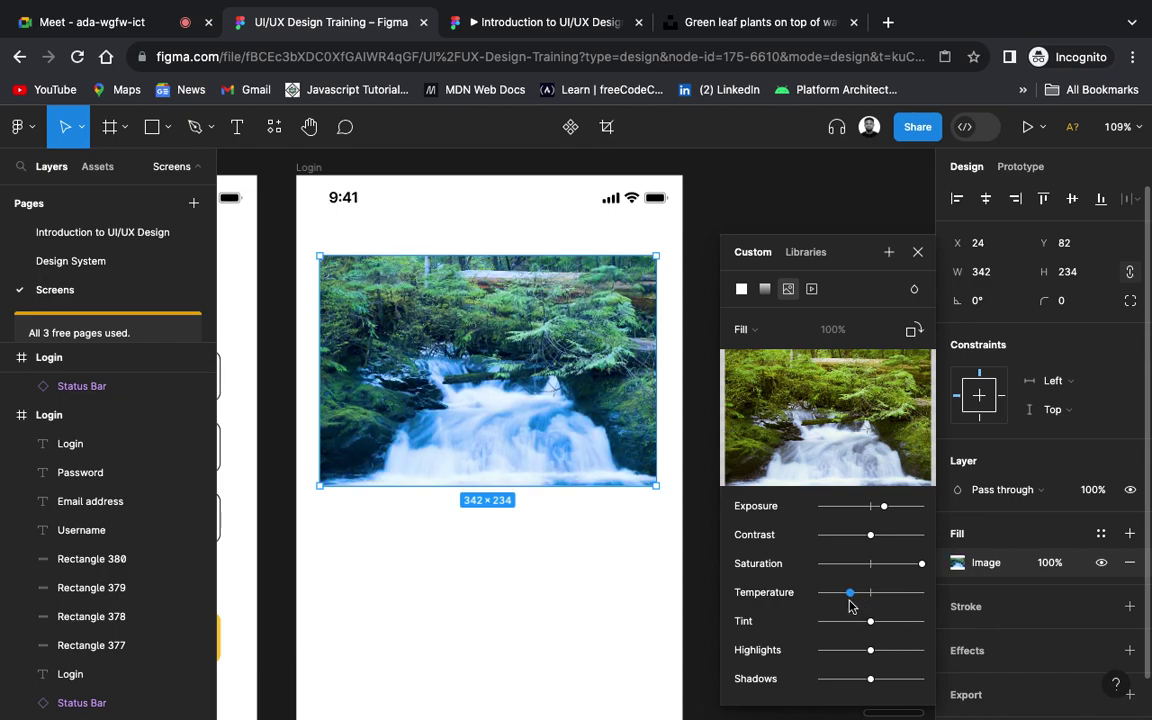
pyautogui.moveTo(850, 605); pyautogui.dragTo(879, 601)
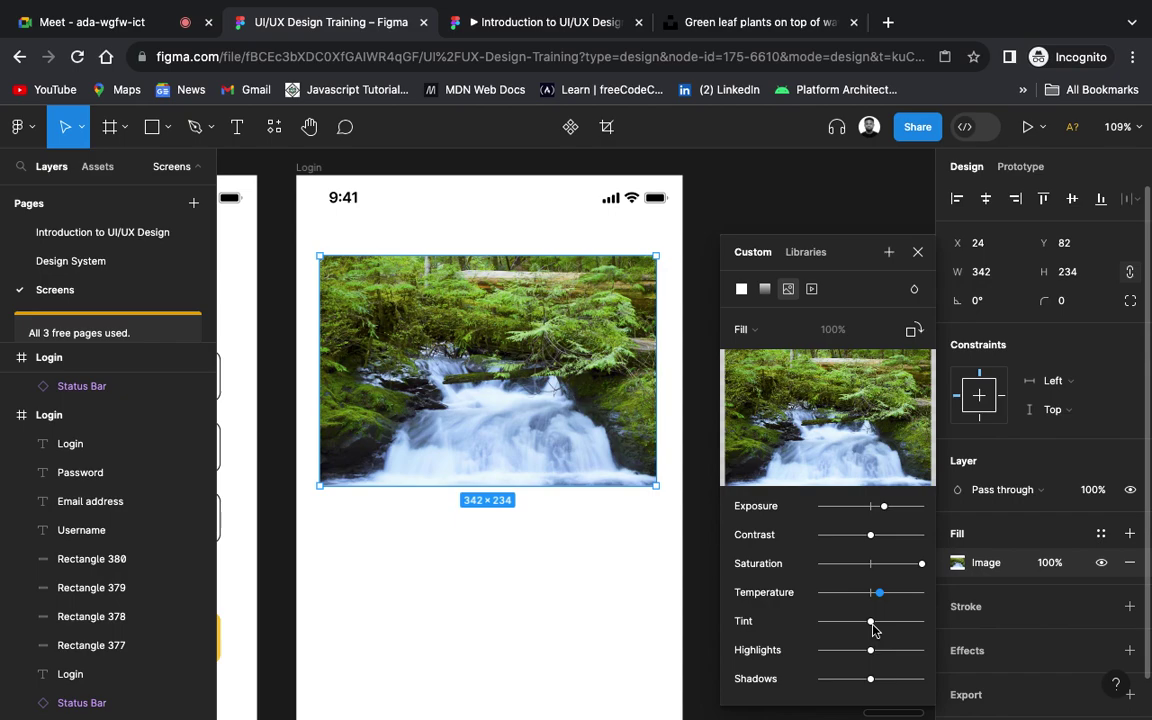
pyautogui.moveTo(872, 625)
pyautogui.mouseDown()
pyautogui.moveTo(895, 624)
pyautogui.moveTo(820, 627)
pyautogui.moveTo(870, 628)
pyautogui.mouseUp()
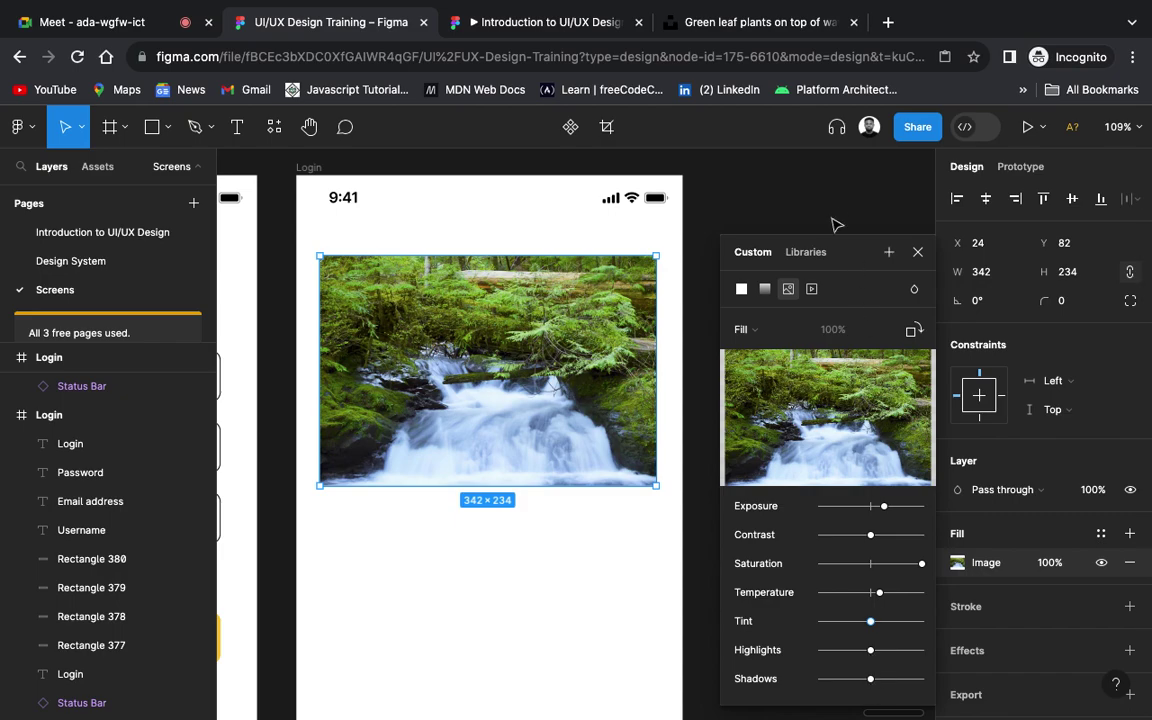
pyautogui.click(899, 216)
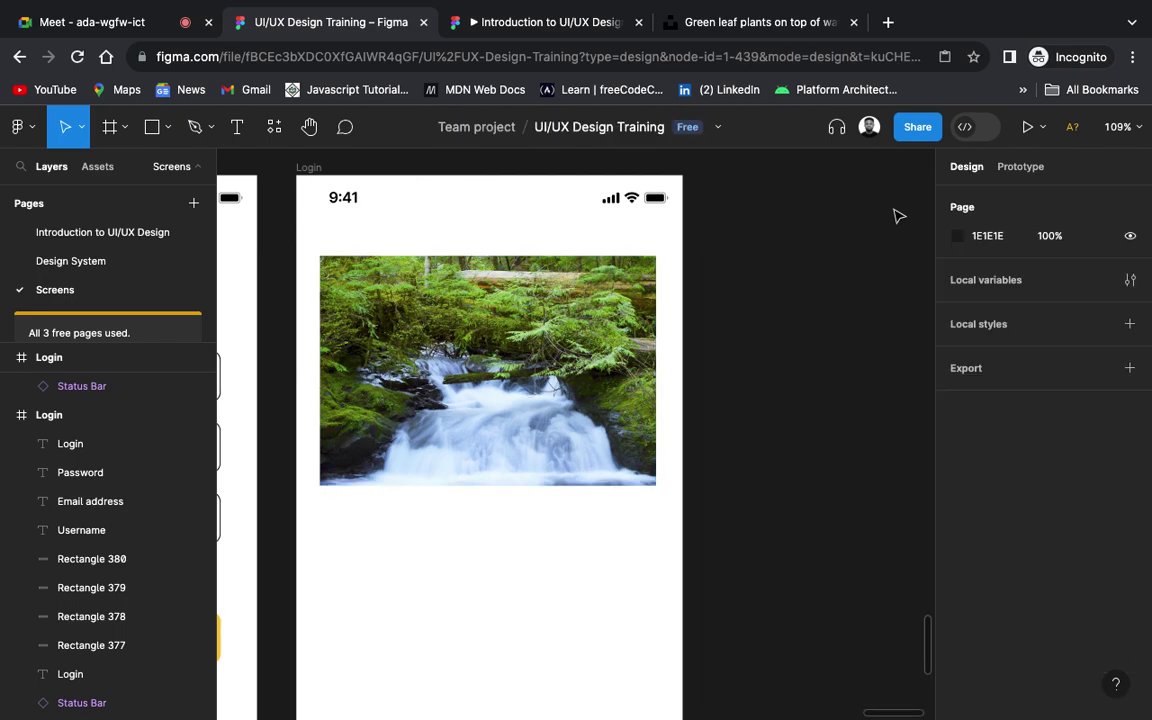
# Step: Set the waterfall photo's corner radius to 20
pyautogui.click(526, 360)
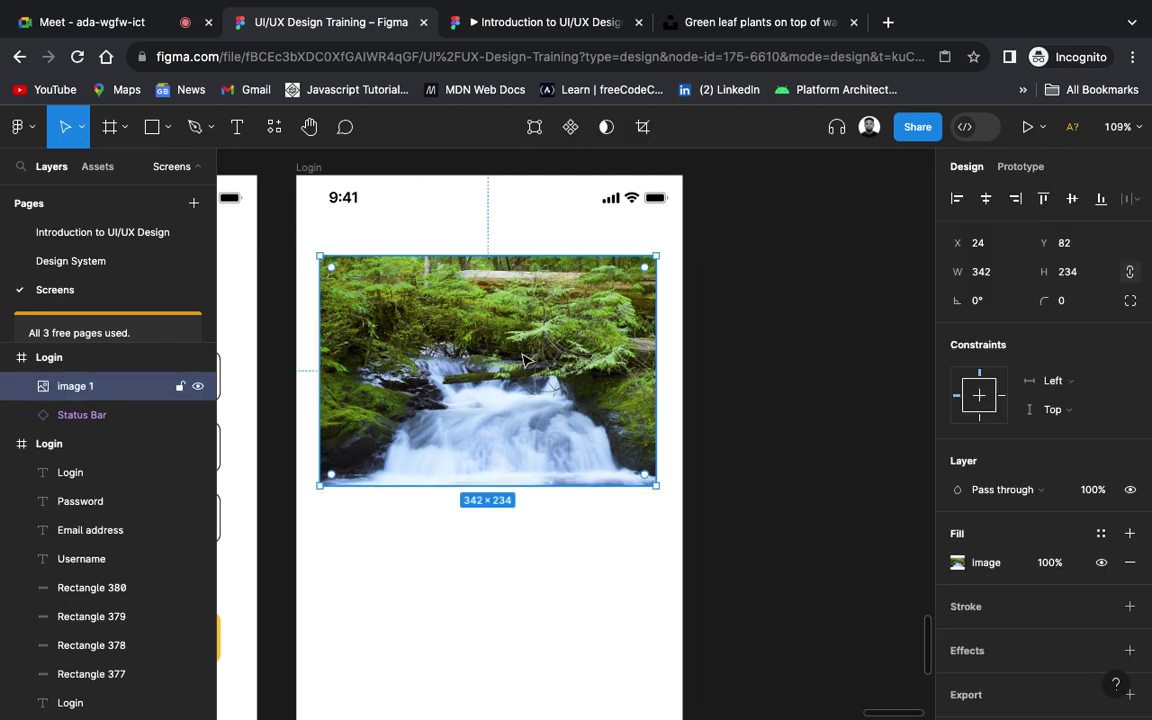
pyautogui.click(1069, 311)
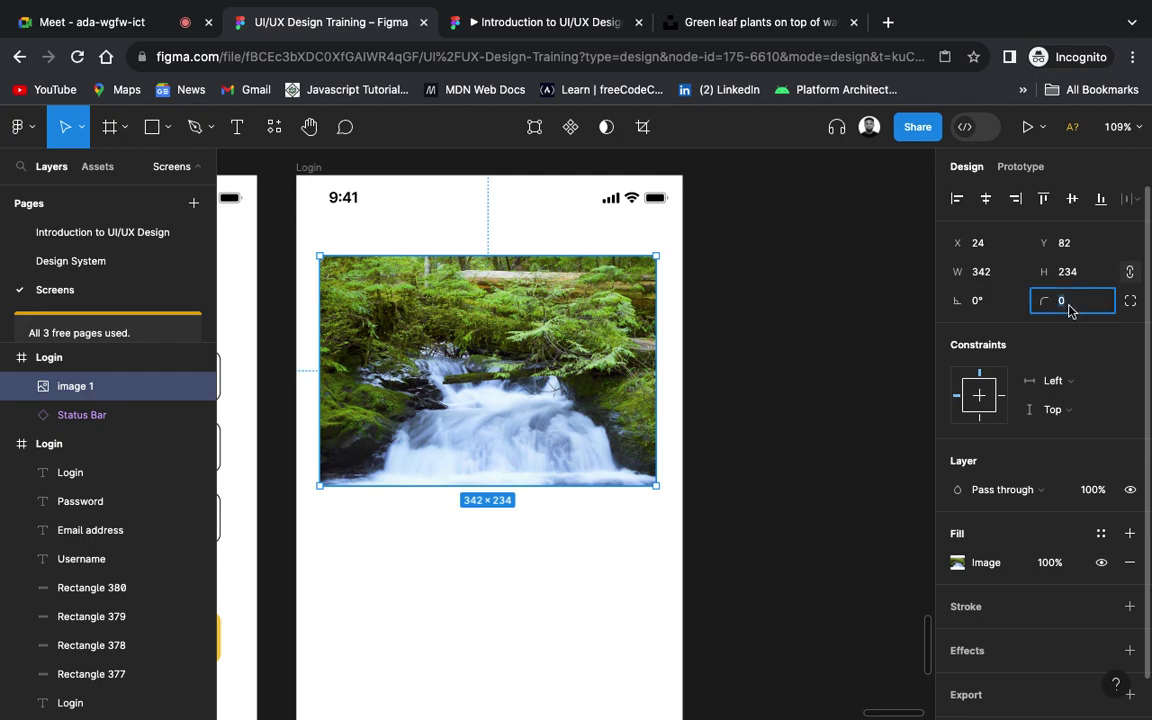
pyautogui.write('20')
pyautogui.press('Return')
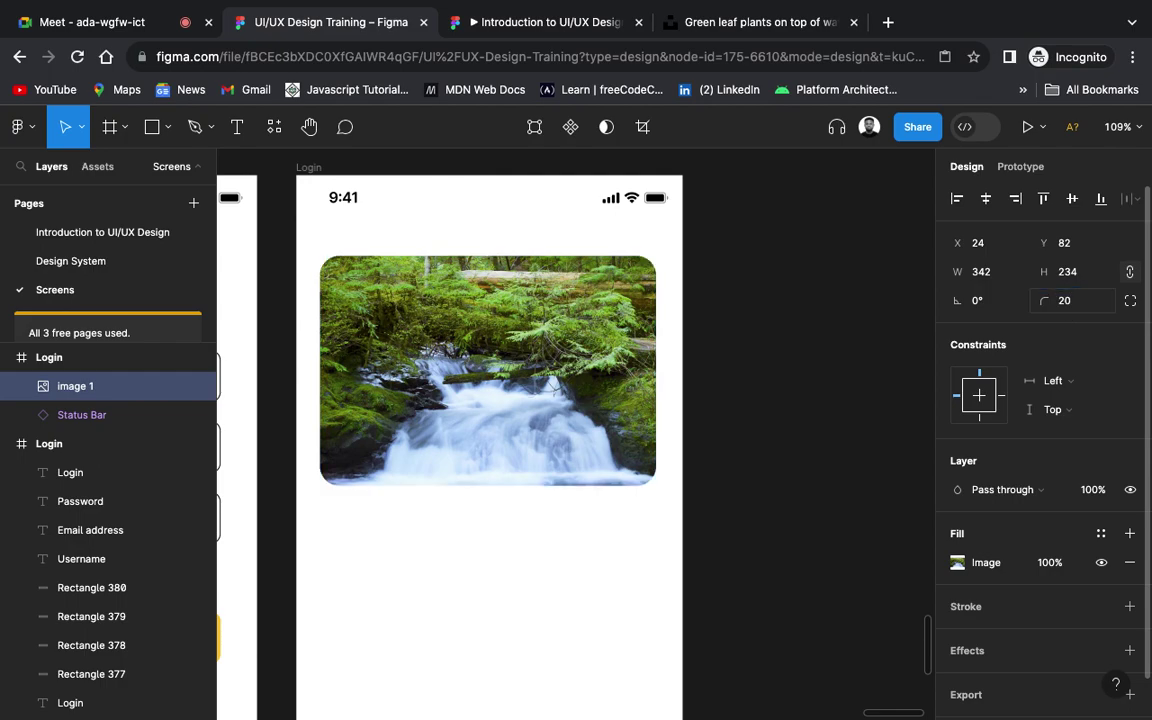
pyautogui.click(770, 395)
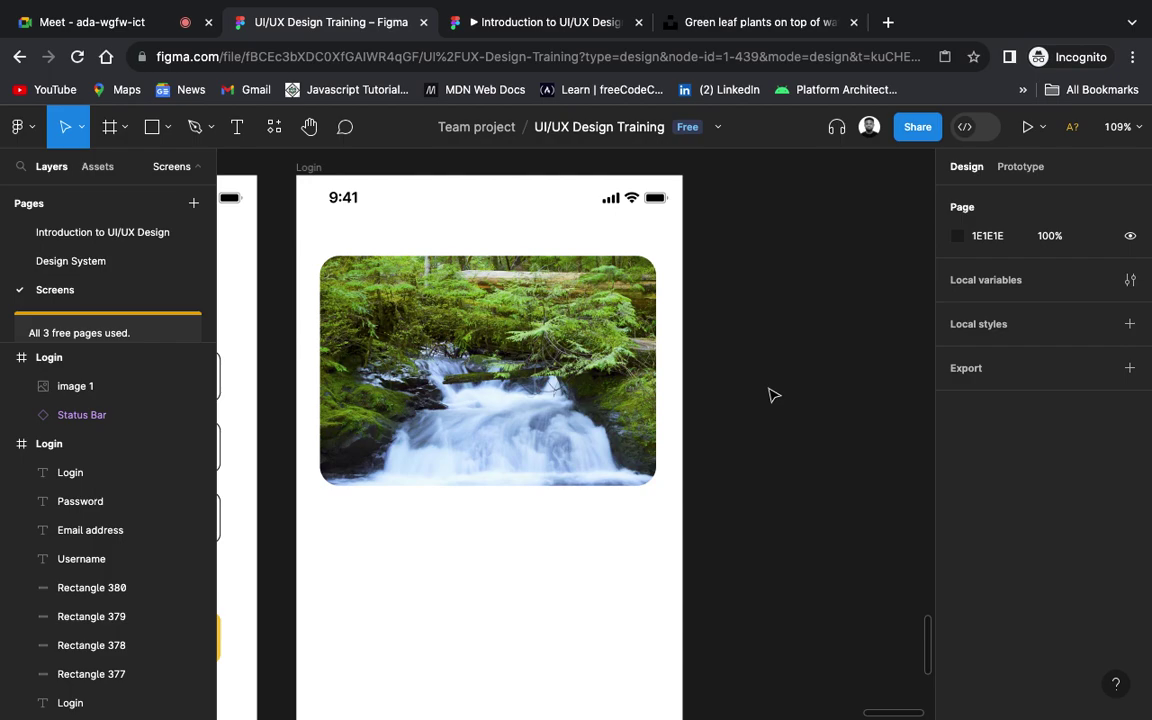
# Step: Zoom out to view the three screen frames, then pick the Rectangle tool
pyautogui.scroll(-10, 770, 395)
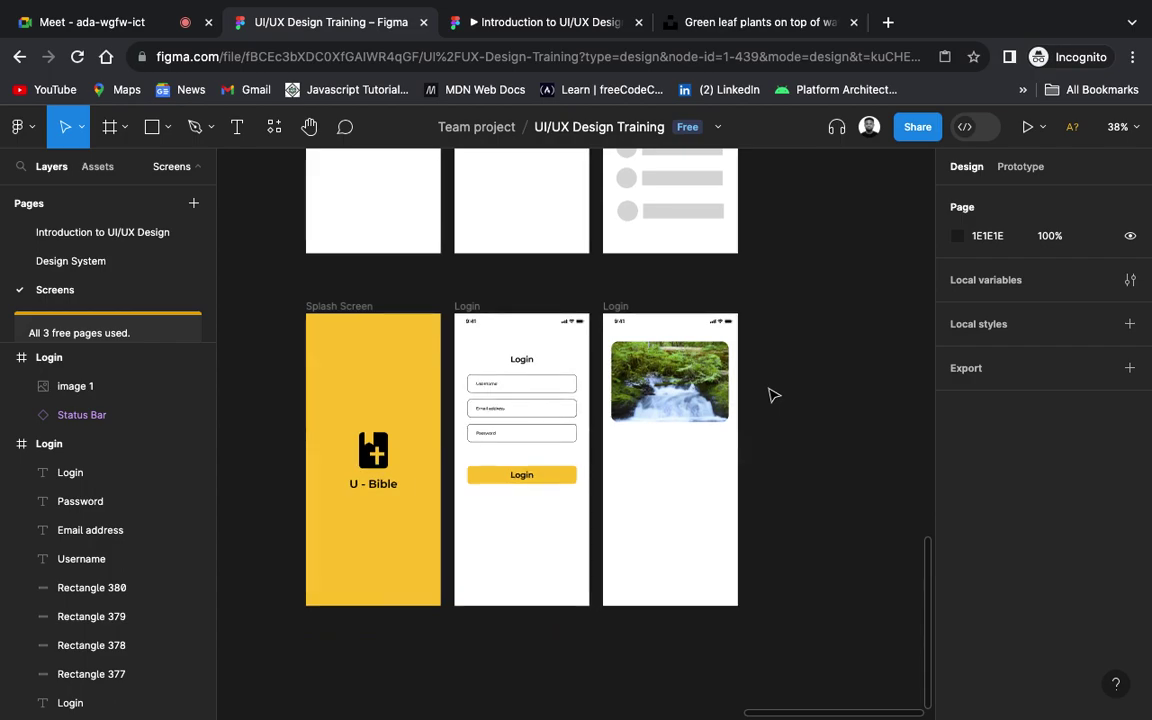
pyautogui.scroll(3, 771, 393)
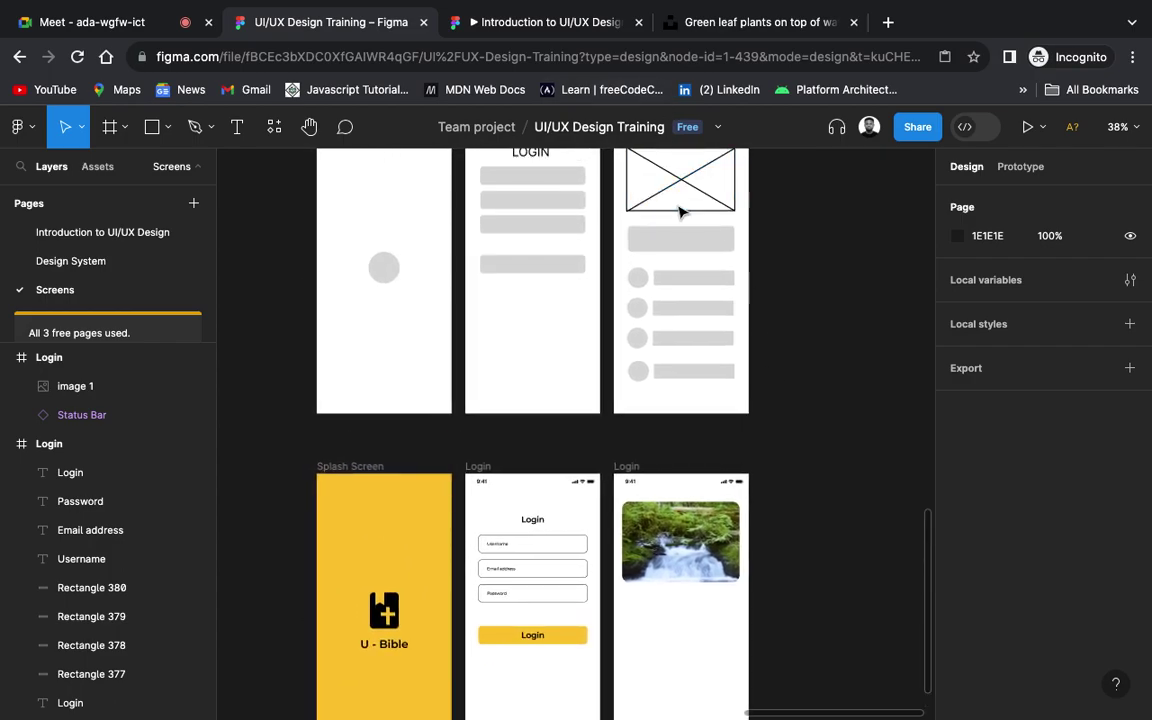
pyautogui.hscroll(2, 686, 240)
pyautogui.scroll(-1, 686, 240)
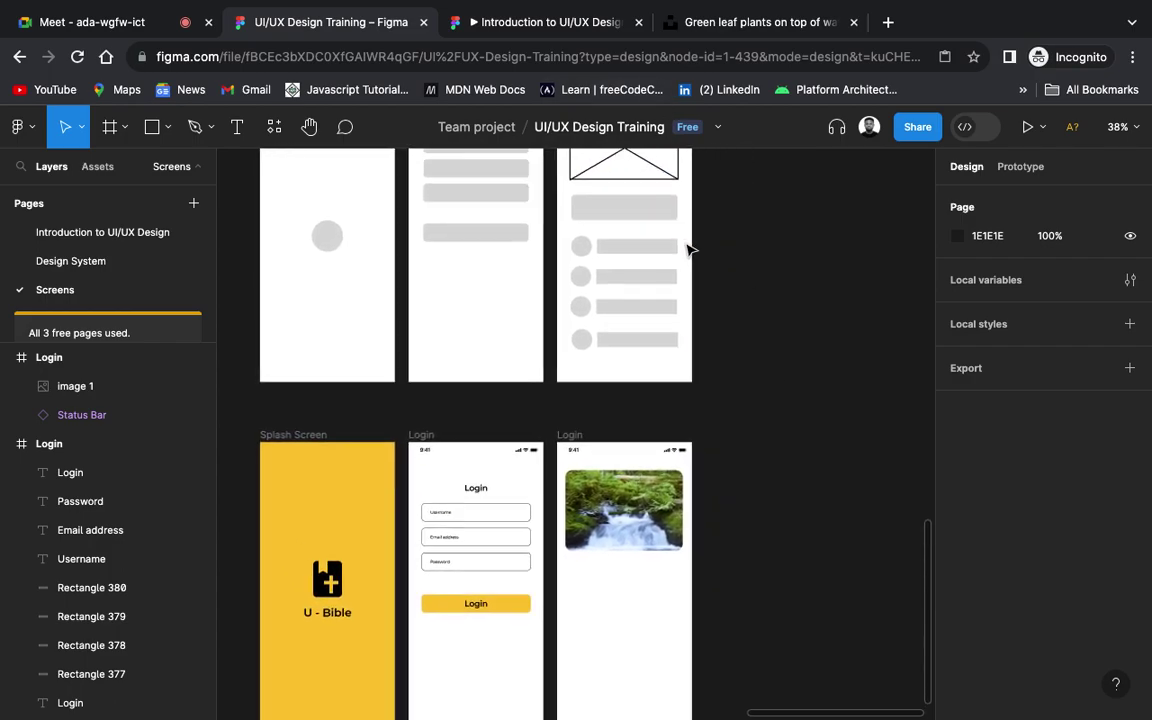
pyautogui.scroll(-1, 688, 250)
pyautogui.scroll(3, 688, 250)
pyautogui.hscroll(-1, 688, 250)
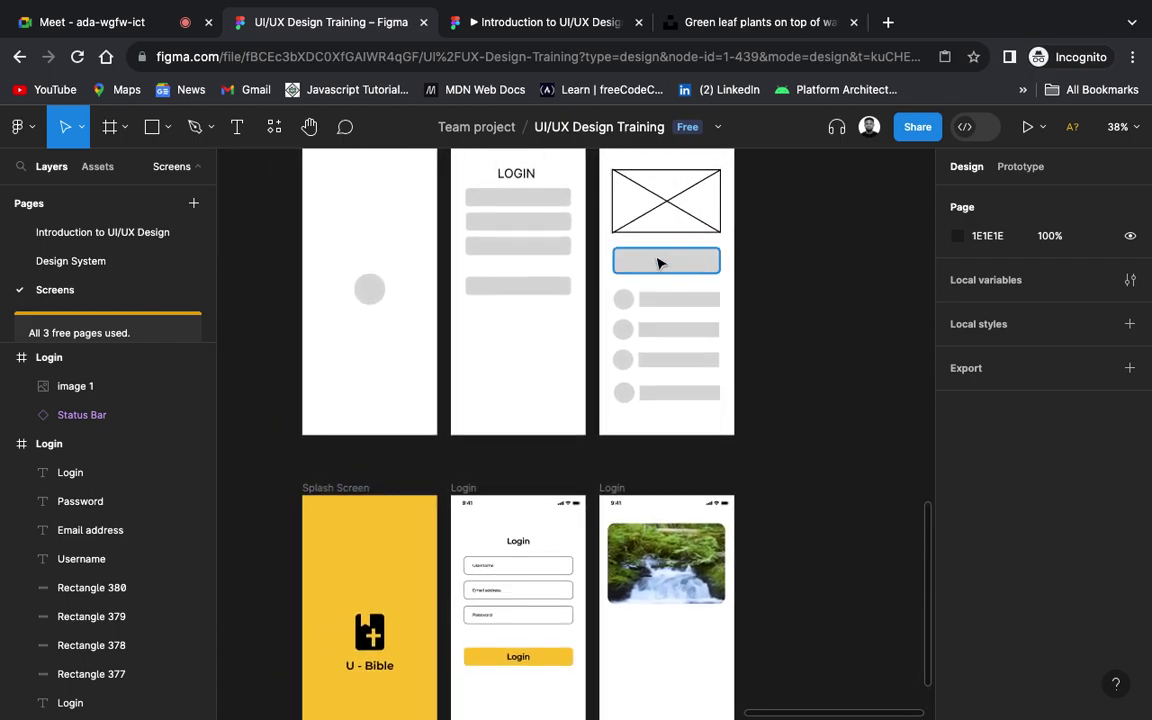
pyautogui.scroll(-3, 663, 260)
pyautogui.hscroll(2, 663, 260)
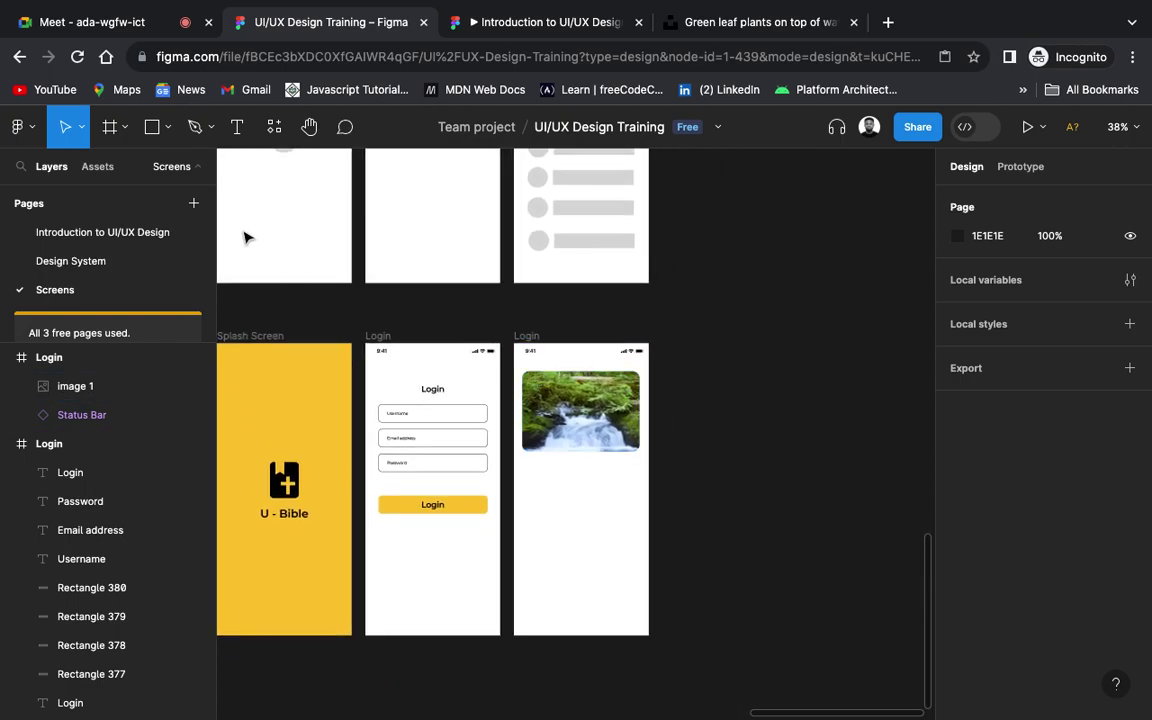
pyautogui.click(152, 126)
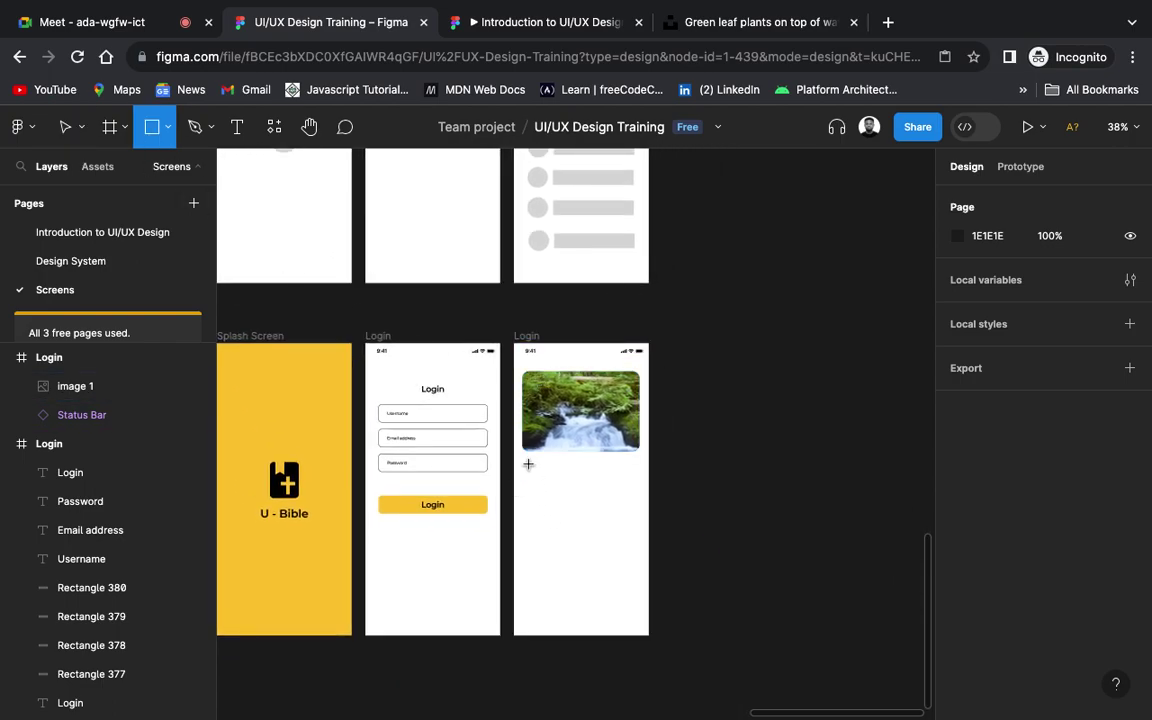
# Step: Draw a rectangle below the waterfall photo and stretch it to the photo's 342 width
pyautogui.moveTo(526, 461)
pyautogui.mouseDown()
pyautogui.moveTo(599, 490)
pyautogui.moveTo(635, 485)
pyautogui.mouseUp()
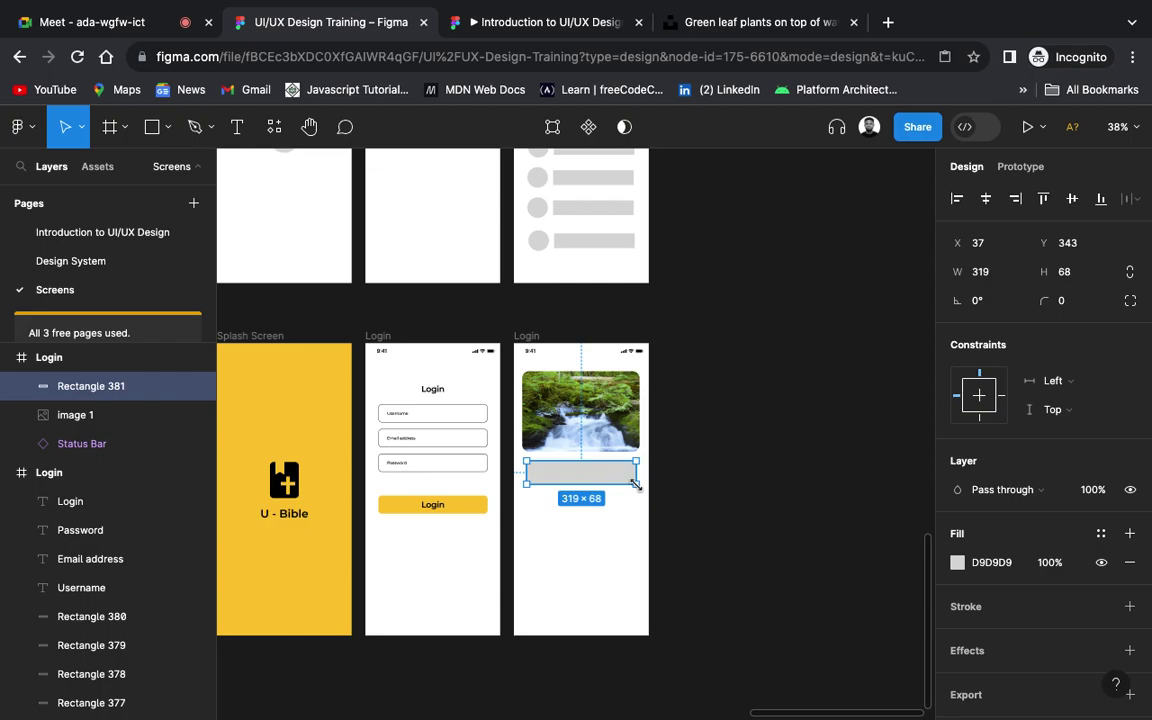
pyautogui.scroll(8, 635, 485)
pyautogui.hscroll(-3, 738, 483)
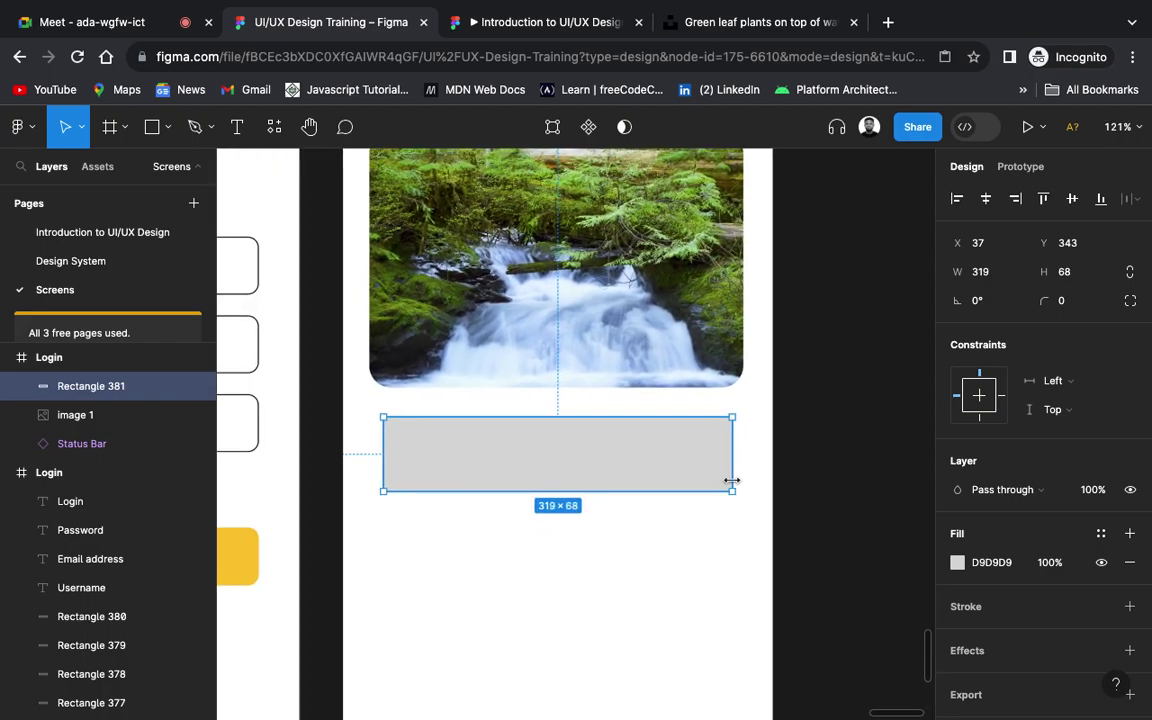
pyautogui.hscroll(-2, 732, 481)
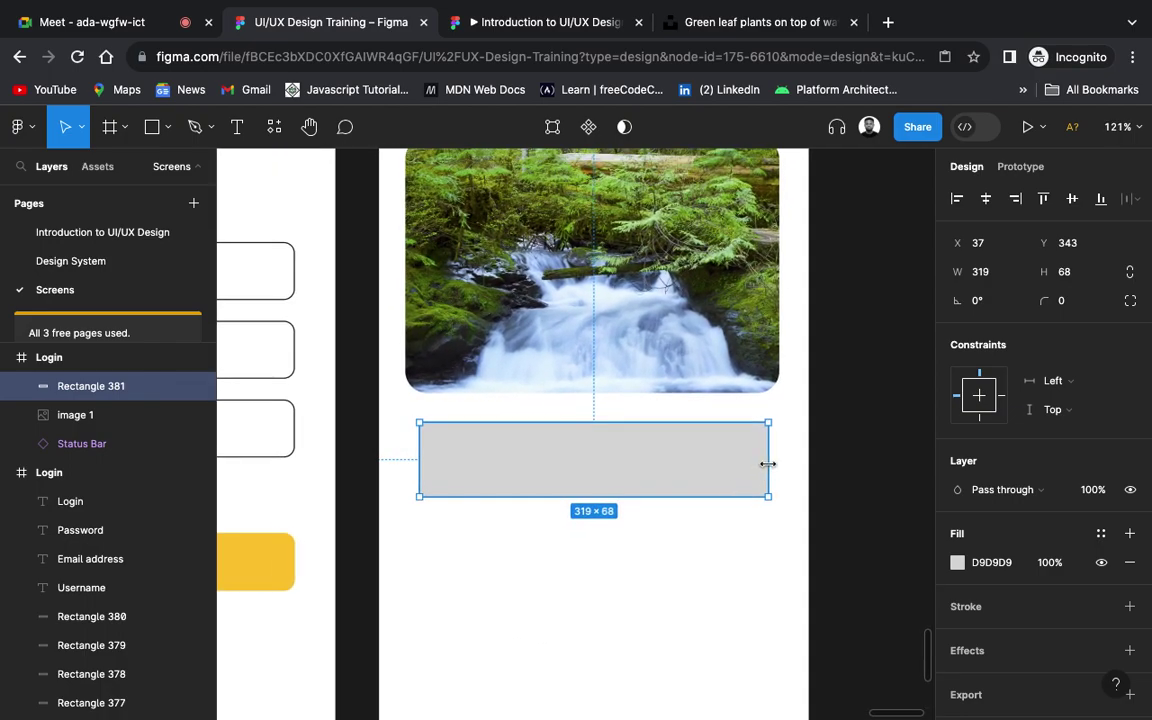
pyautogui.moveTo(769, 464); pyautogui.dragTo(778, 464)
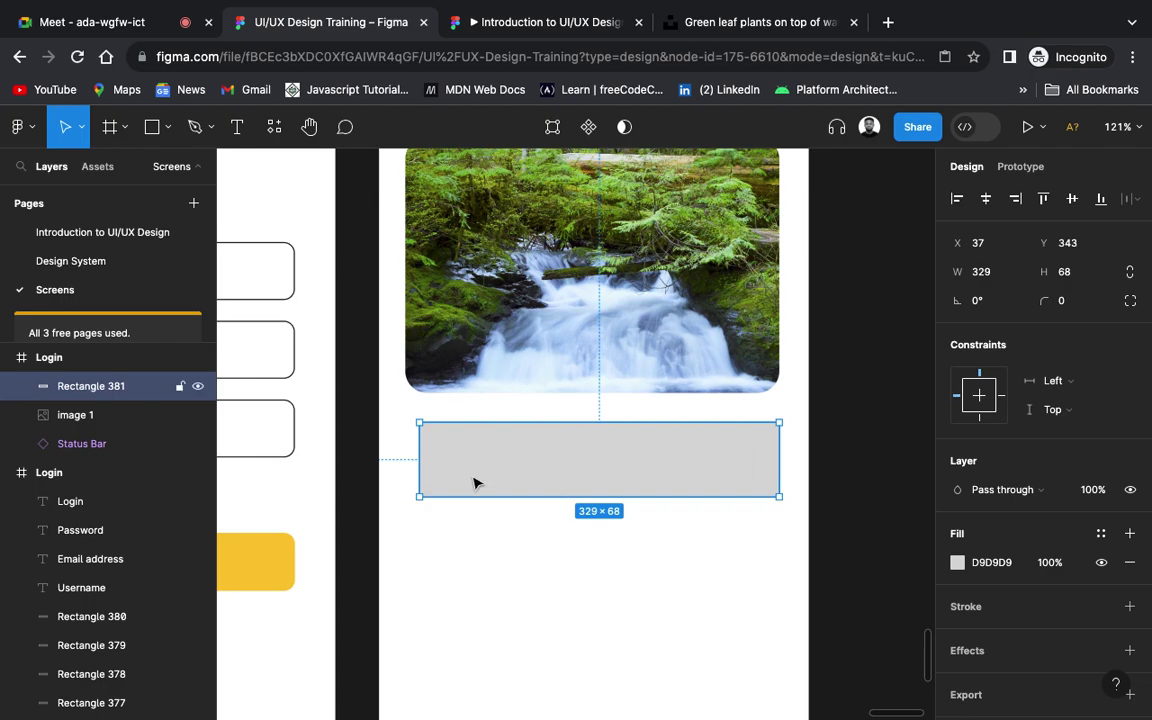
pyautogui.moveTo(419, 464); pyautogui.dragTo(409, 464)
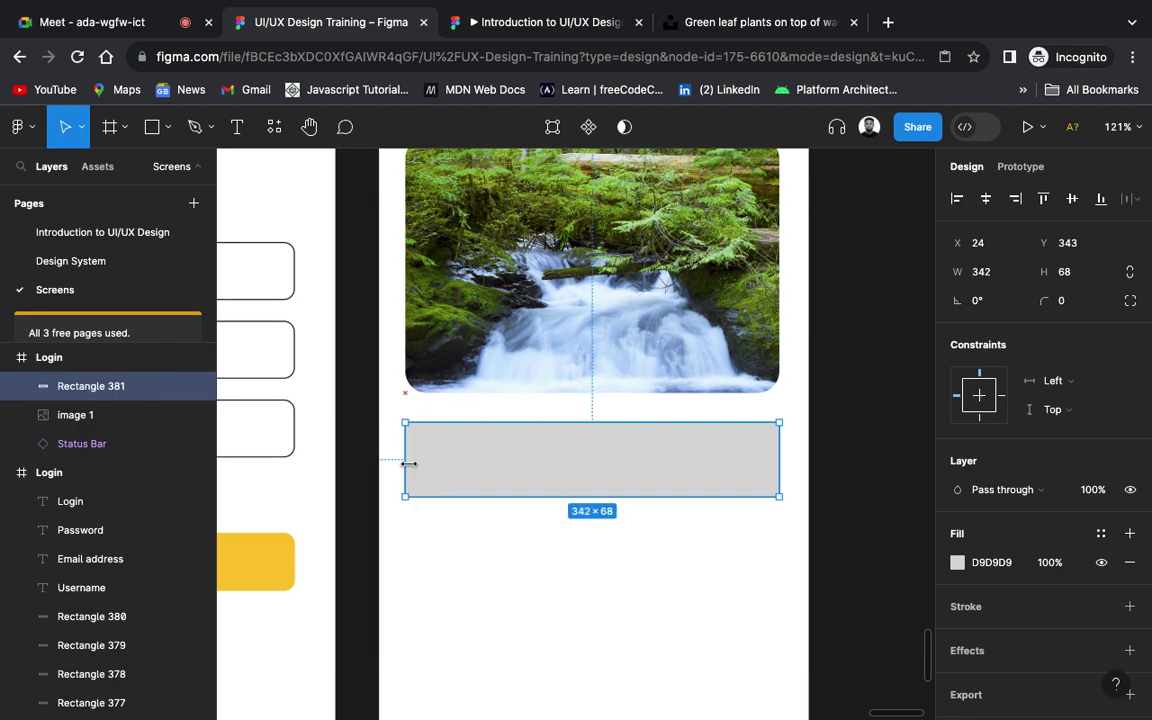
pyautogui.scroll(-5, 818, 424)
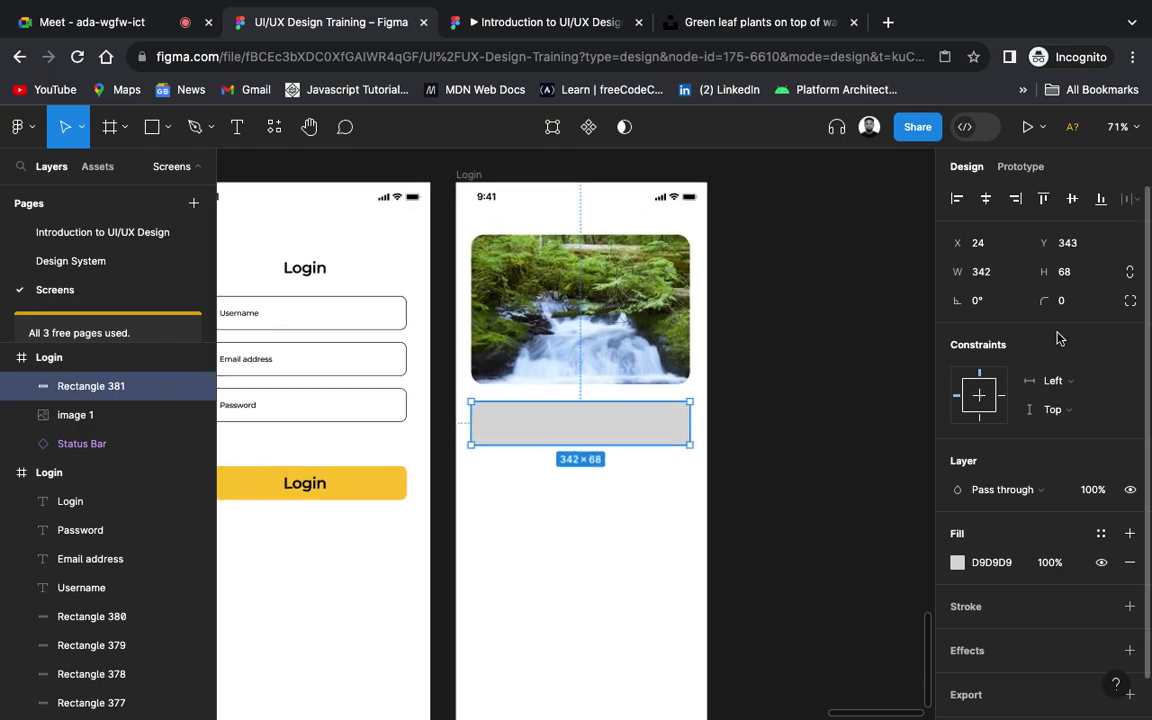
# Step: Give the rectangle a corner radius of 20
pyautogui.click(1066, 301)
pyautogui.write('20')
pyautogui.press('Return')
pyautogui.click(852, 382)
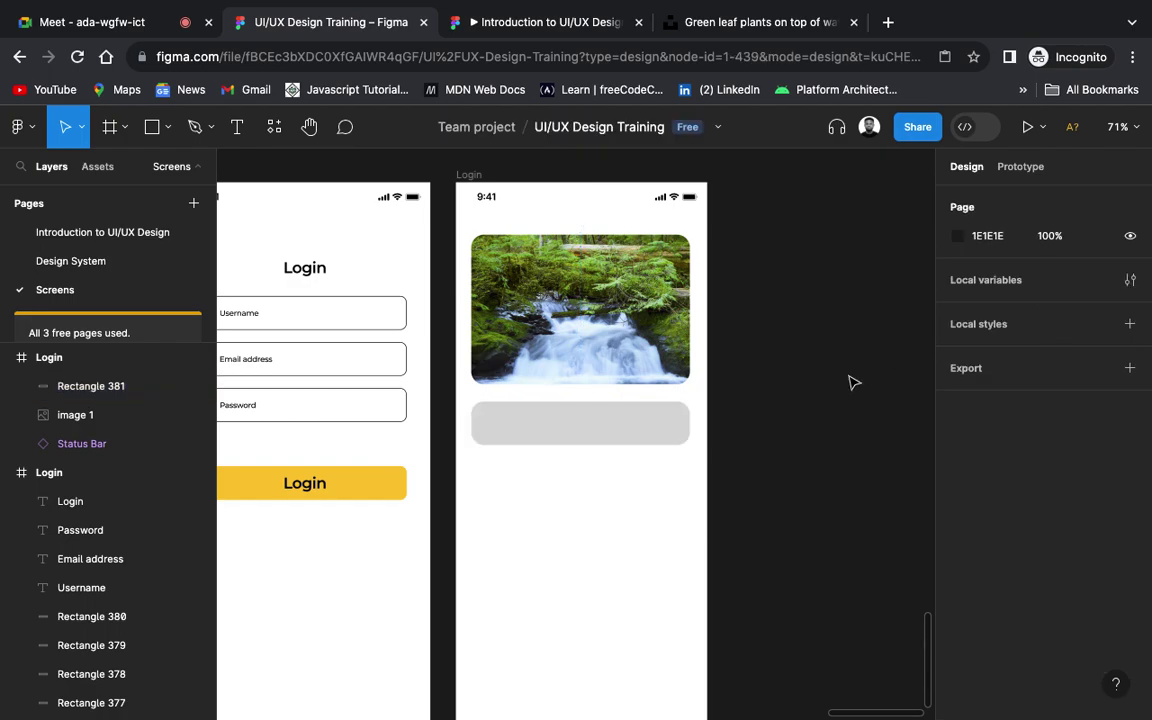
# Step: Fill the rounded bar with dark 252325 instead of the sampled yellow
pyautogui.click(653, 442)
pyautogui.press('i')
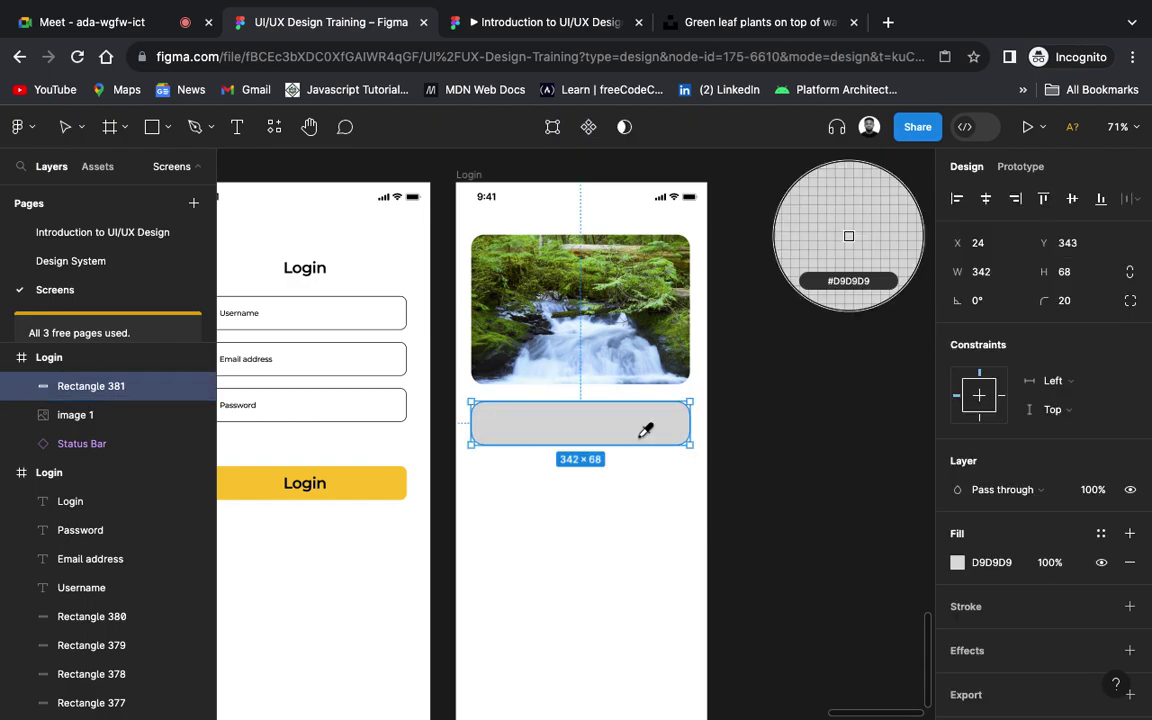
pyautogui.click(393, 487)
pyautogui.click(860, 542)
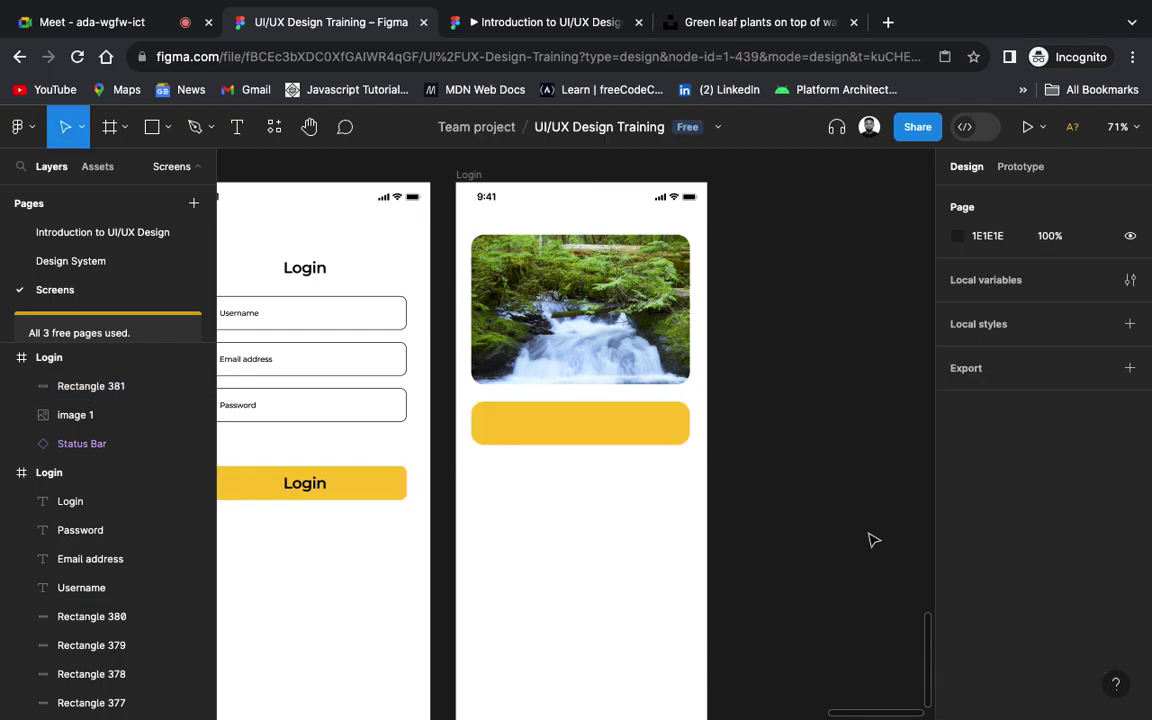
pyautogui.click(669, 440)
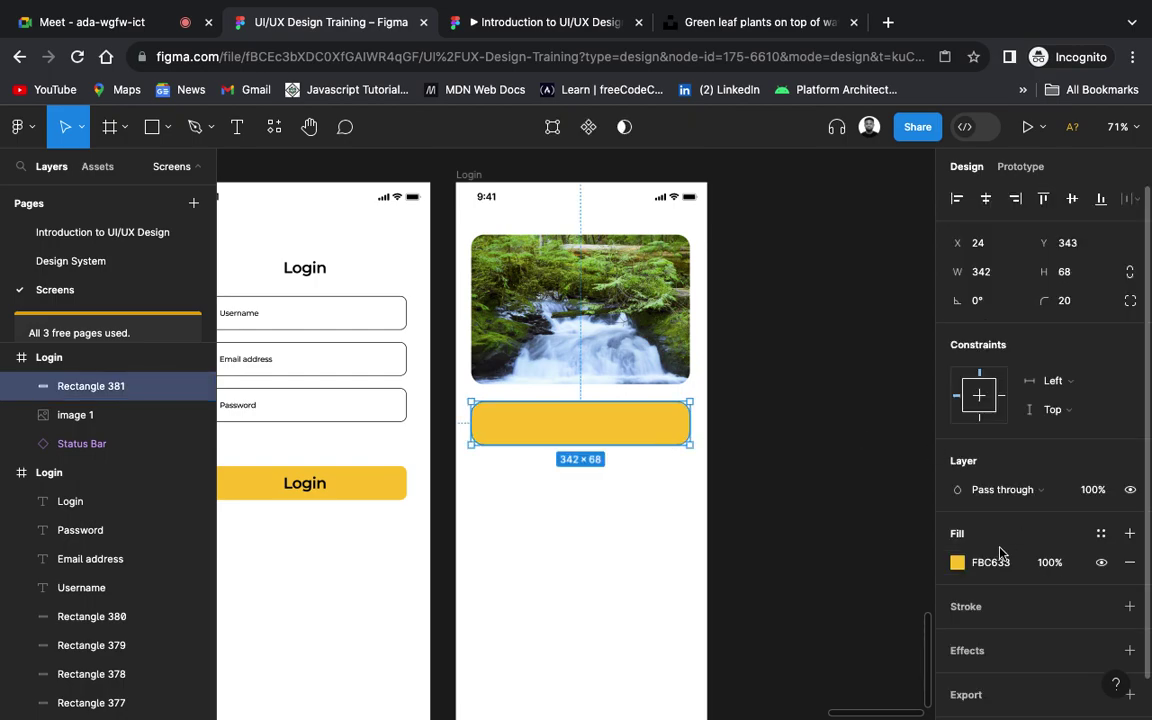
pyautogui.click(957, 564)
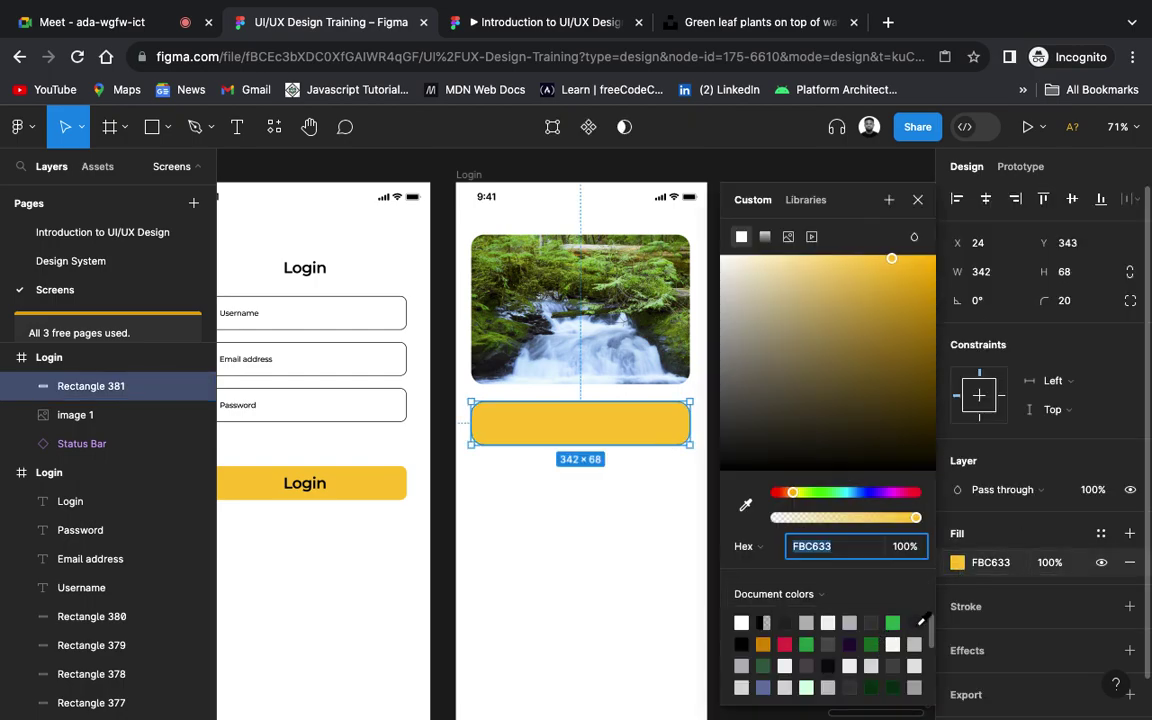
pyautogui.click(920, 620)
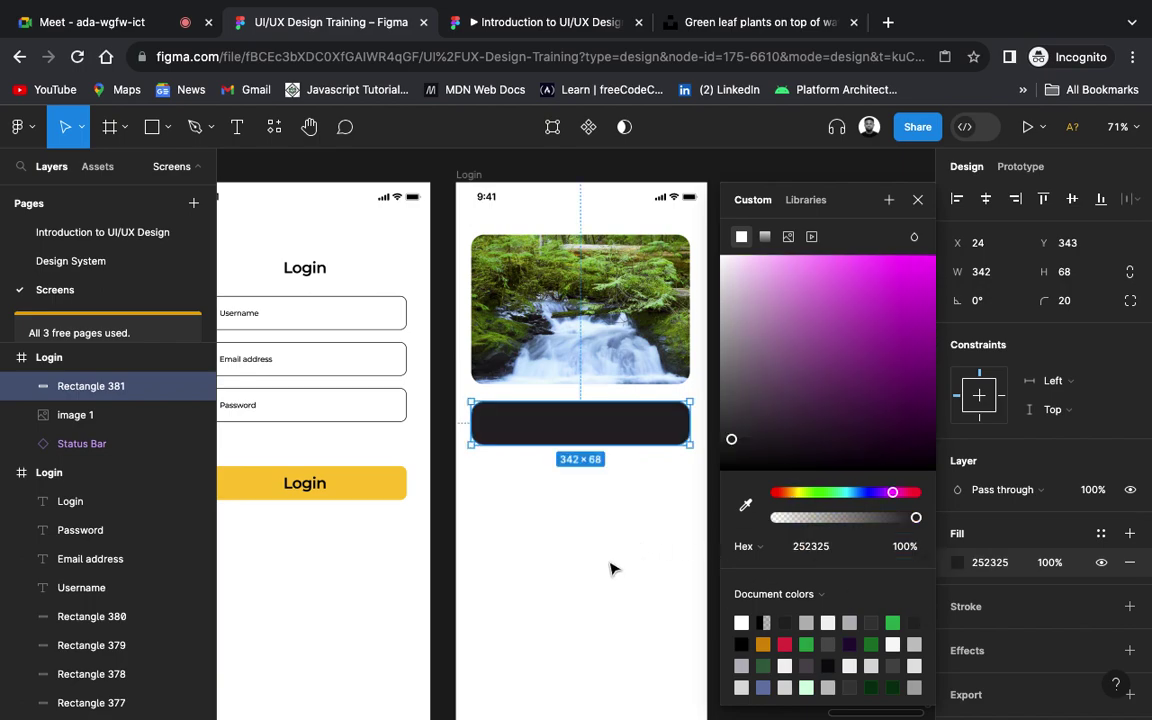
pyautogui.click(607, 565)
pyautogui.scroll(-5, 607, 565)
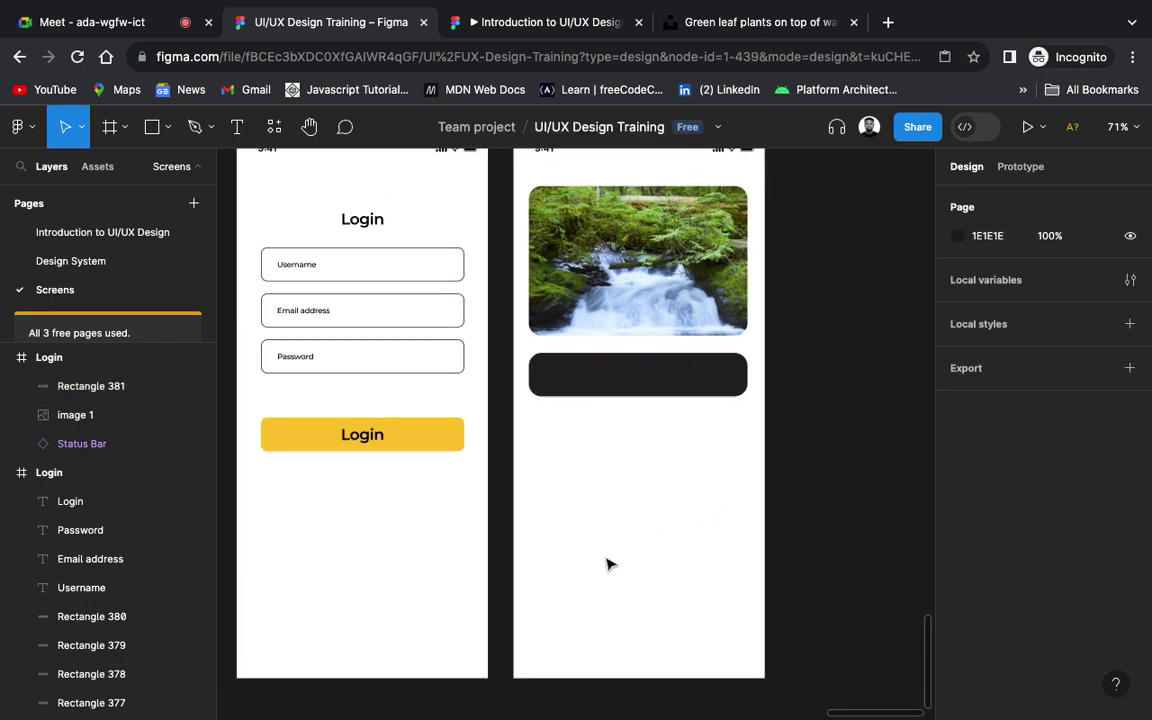
pyautogui.scroll(-2, 607, 565)
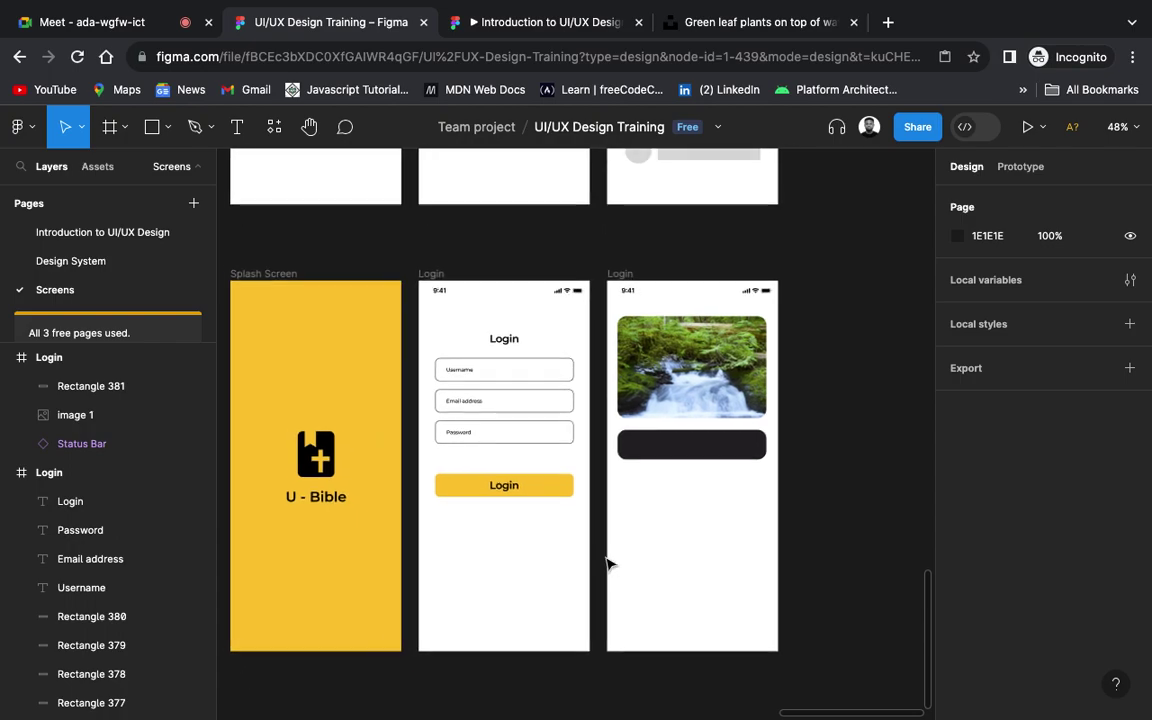
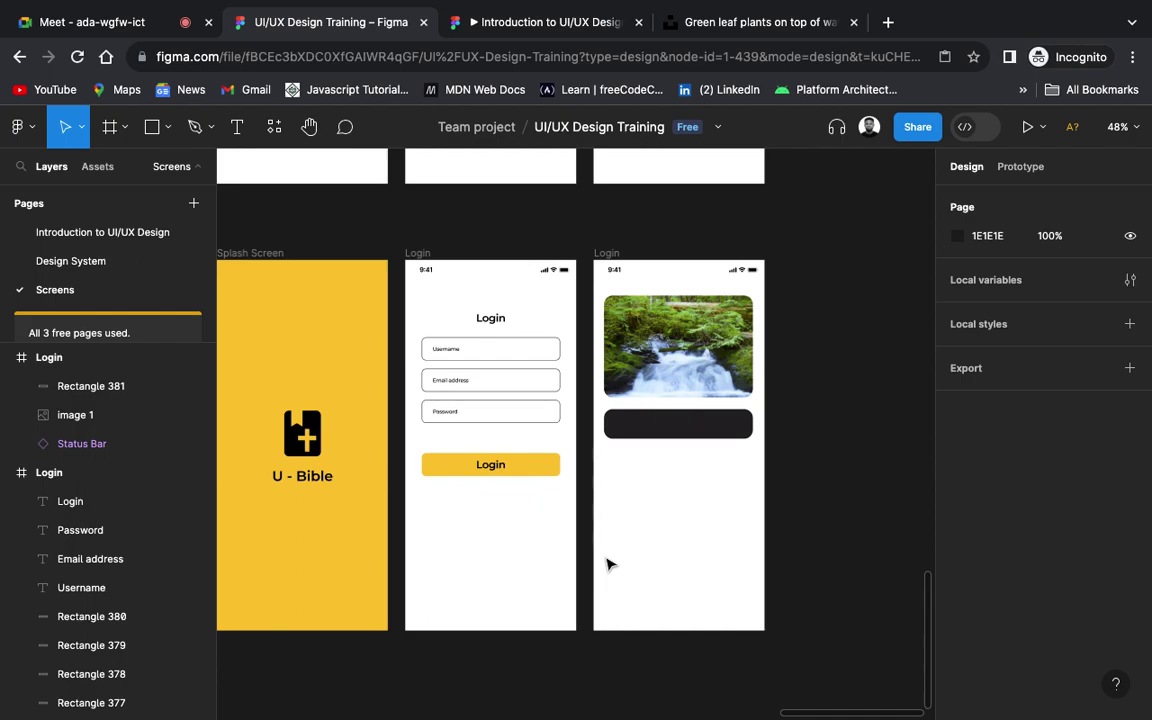
# Step: Pick the bell icon from the Design System page's icon set and return to the Screens page
pyautogui.scroll(1, 608, 565)
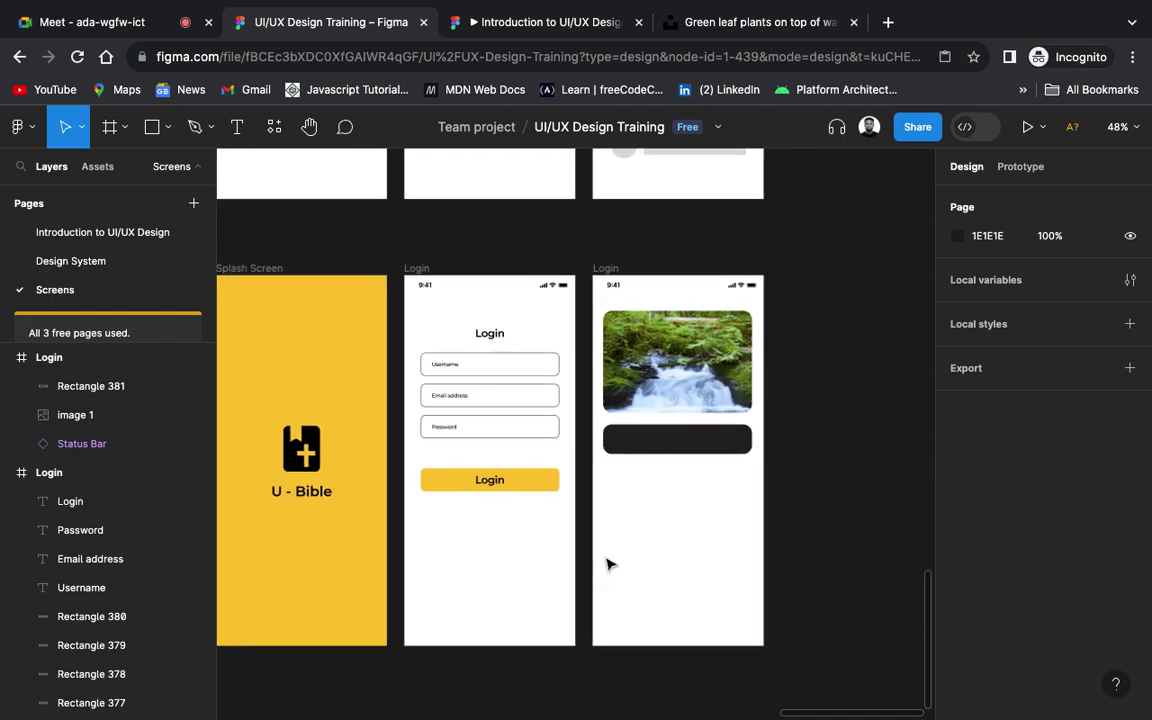
pyautogui.scroll(5, 608, 565)
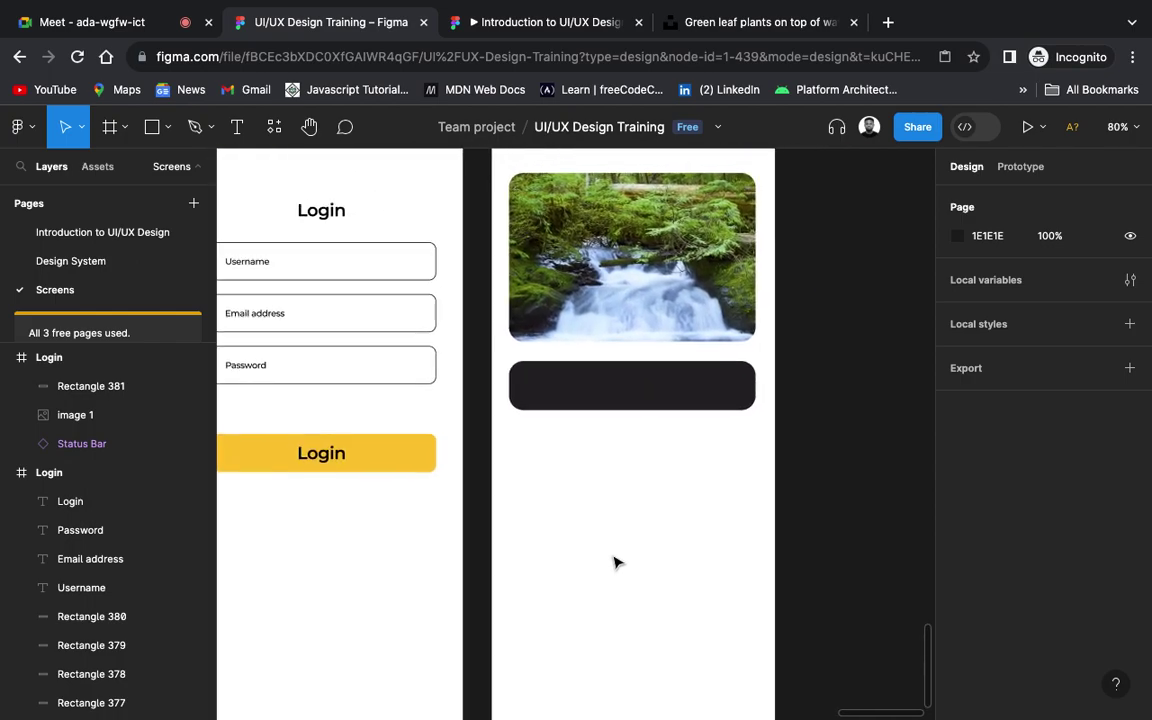
pyautogui.hscroll(5, 614, 562)
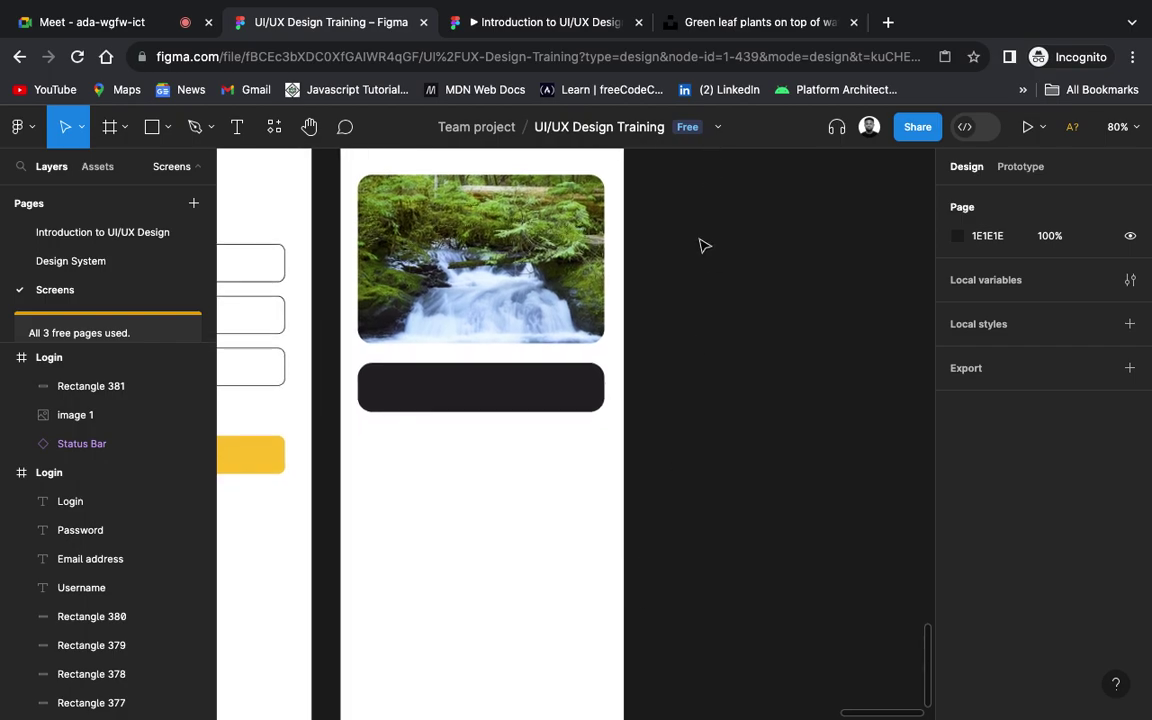
pyautogui.scroll(-3, 689, 273)
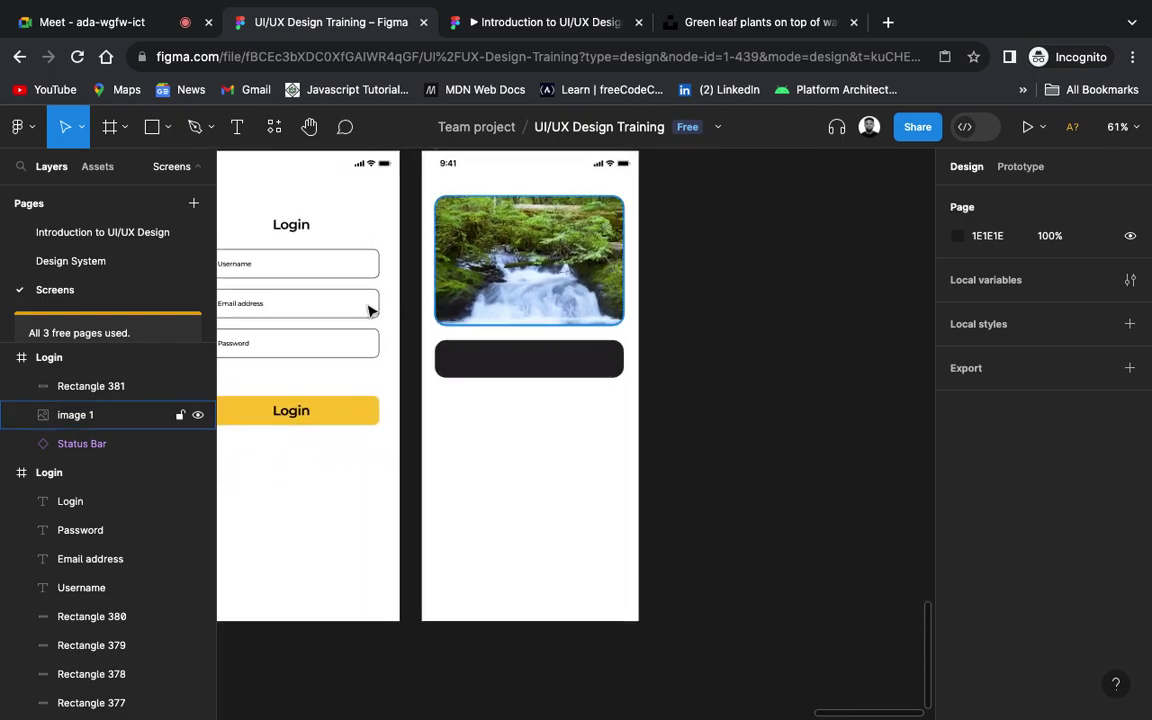
pyautogui.click(85, 264)
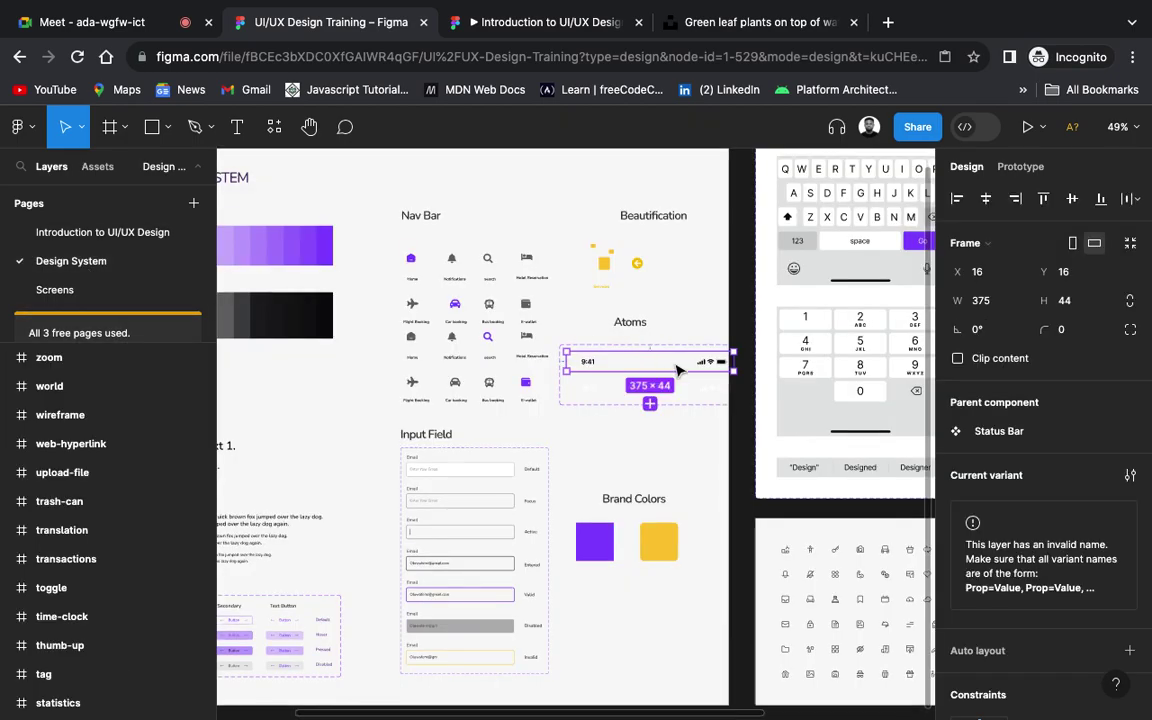
pyautogui.hscroll(8, 677, 371)
pyautogui.scroll(-3, 677, 371)
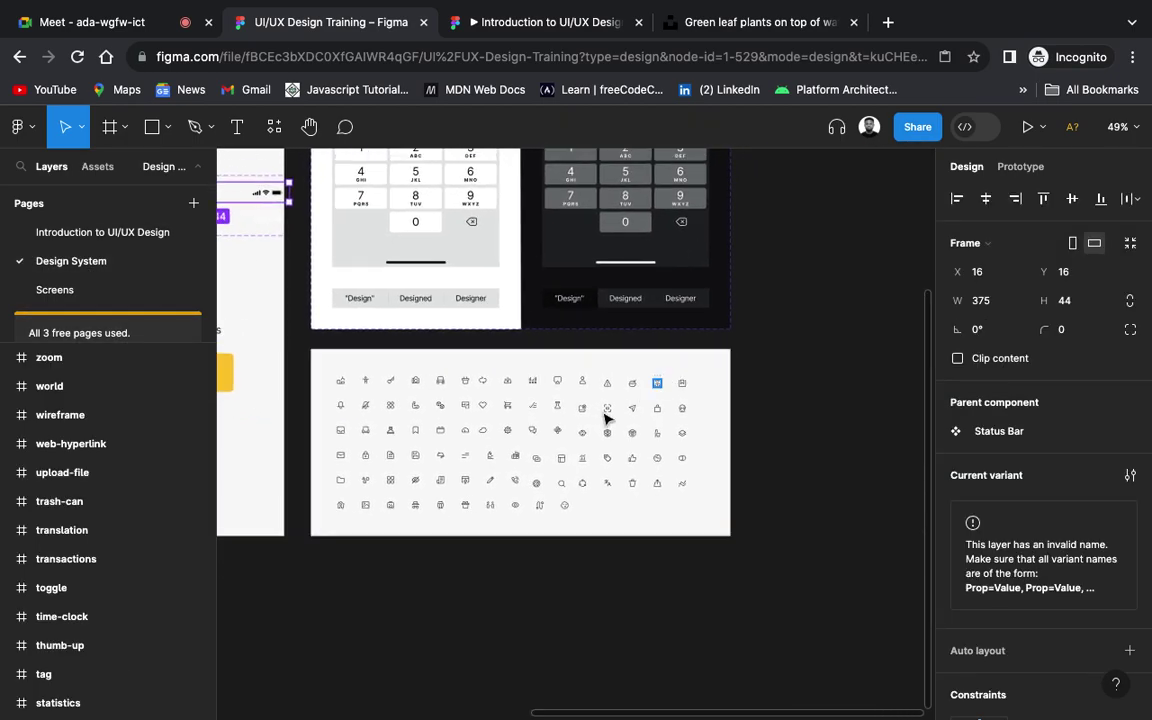
pyautogui.scroll(5, 567, 432)
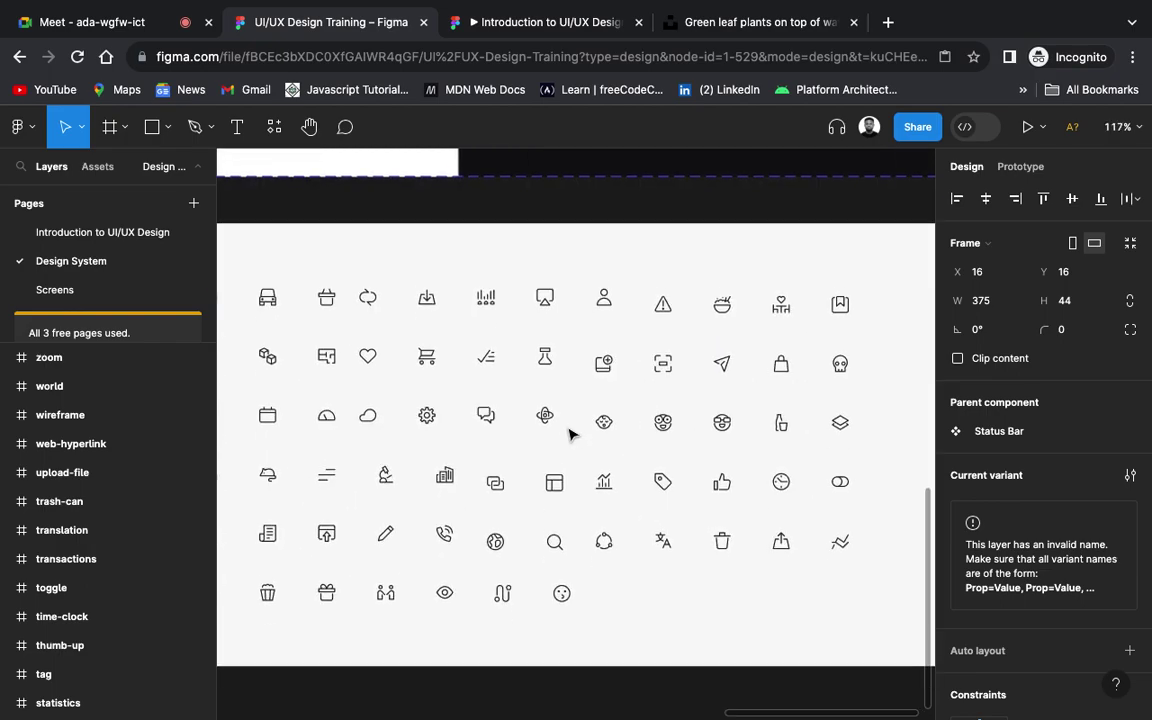
pyautogui.scroll(-2, 570, 434)
pyautogui.hscroll(-5, 570, 434)
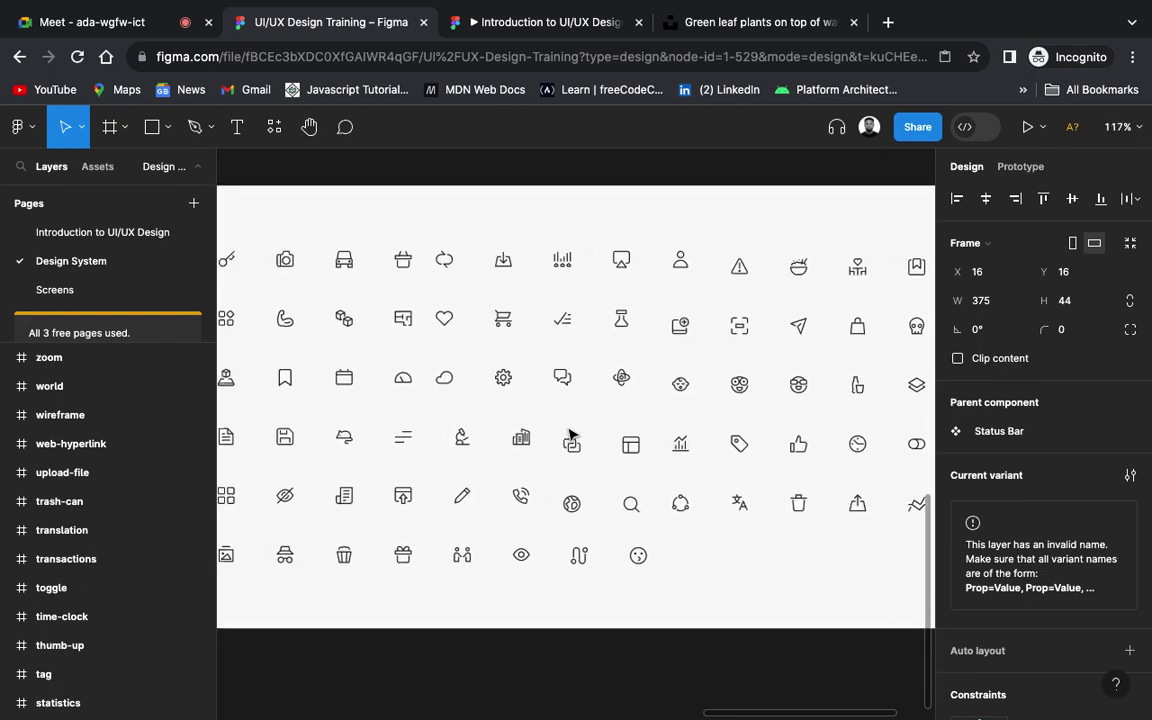
pyautogui.hscroll(-3, 570, 434)
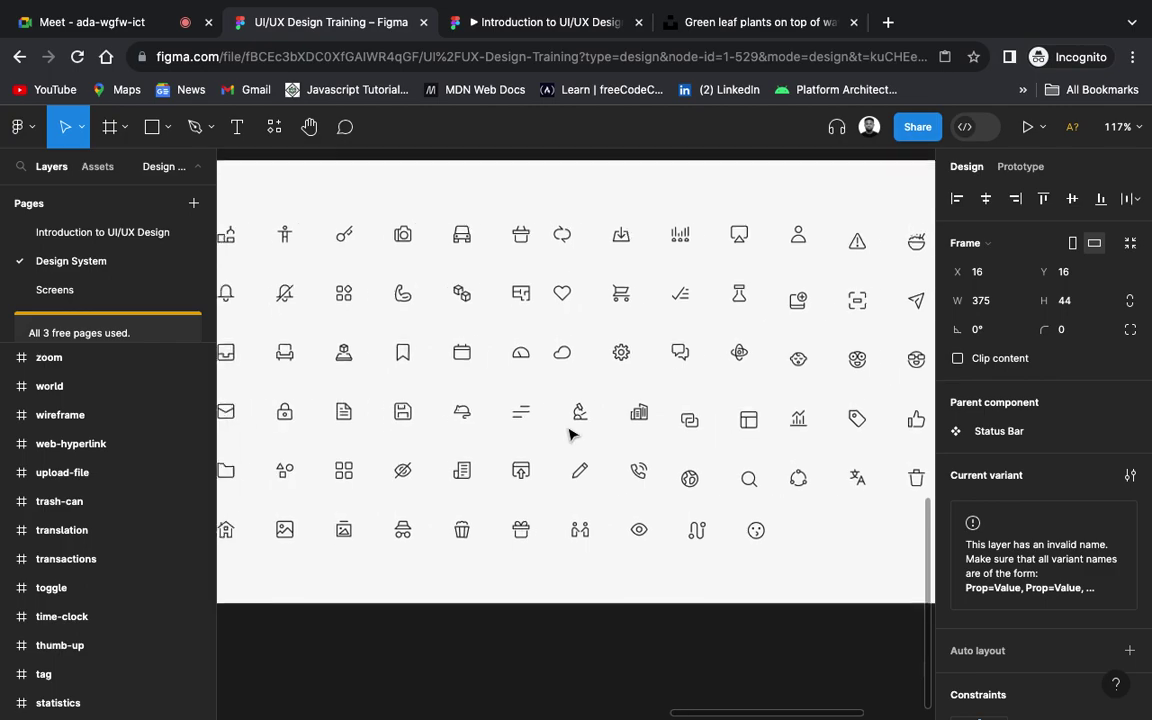
pyautogui.hscroll(-8, 570, 434)
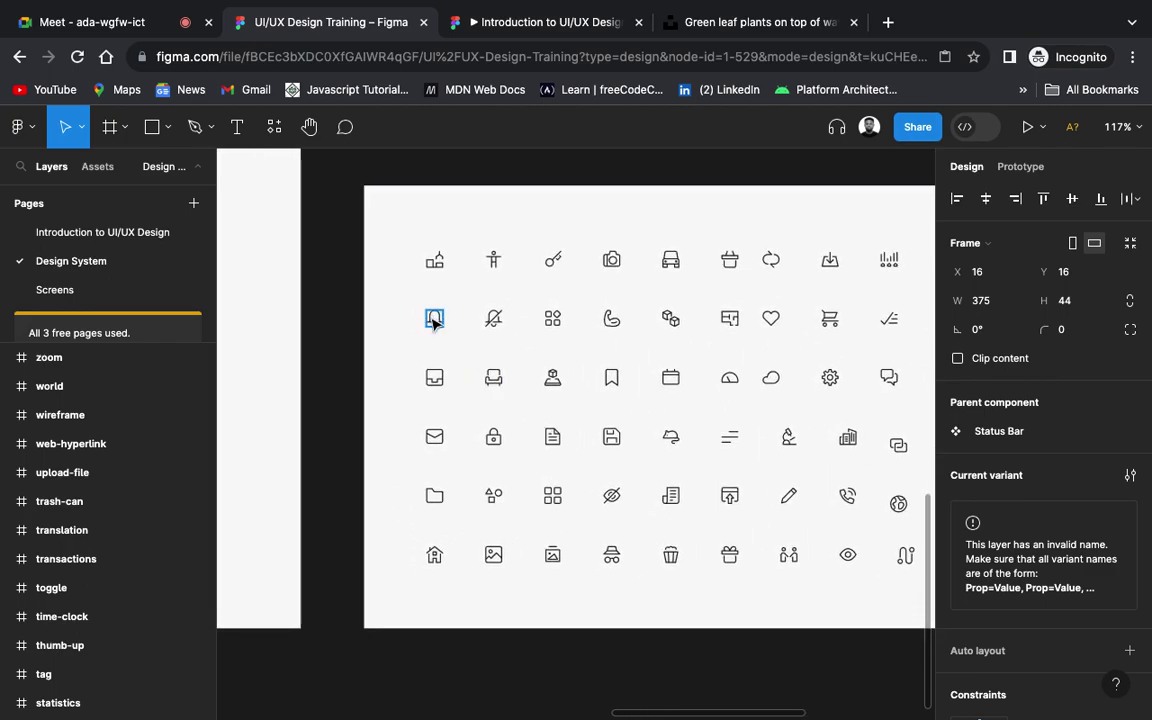
pyautogui.click(435, 325)
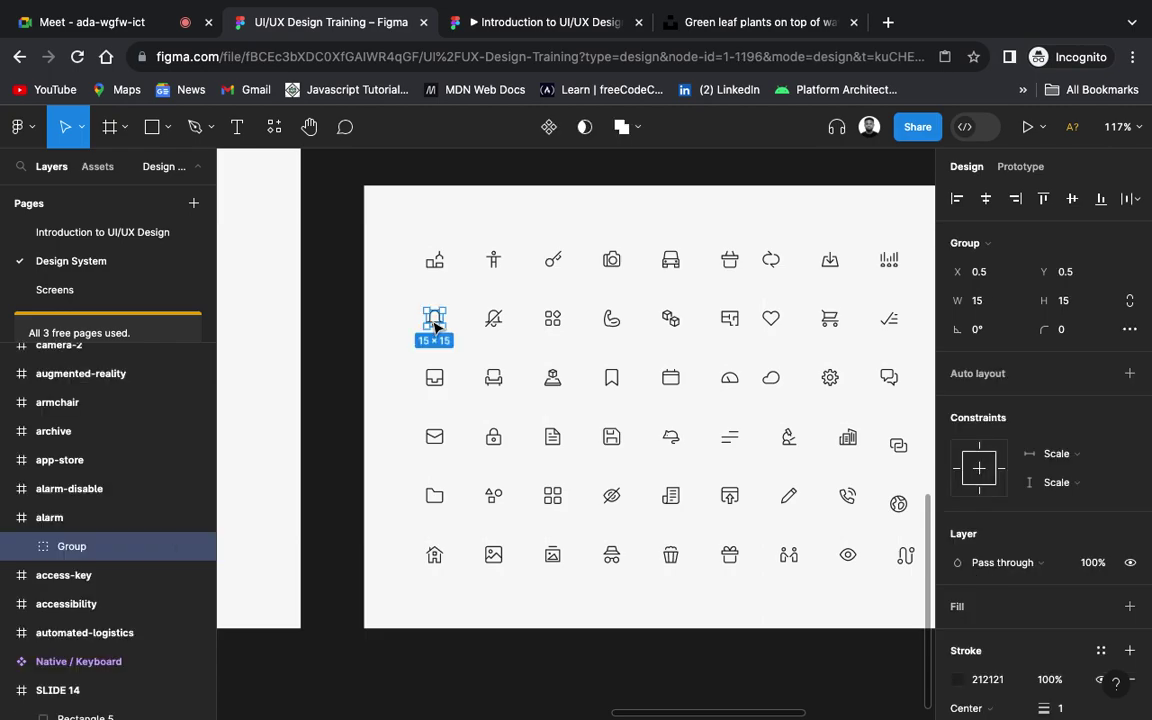
pyautogui.scroll(-5, 435, 325)
pyautogui.hscroll(-3, 435, 330)
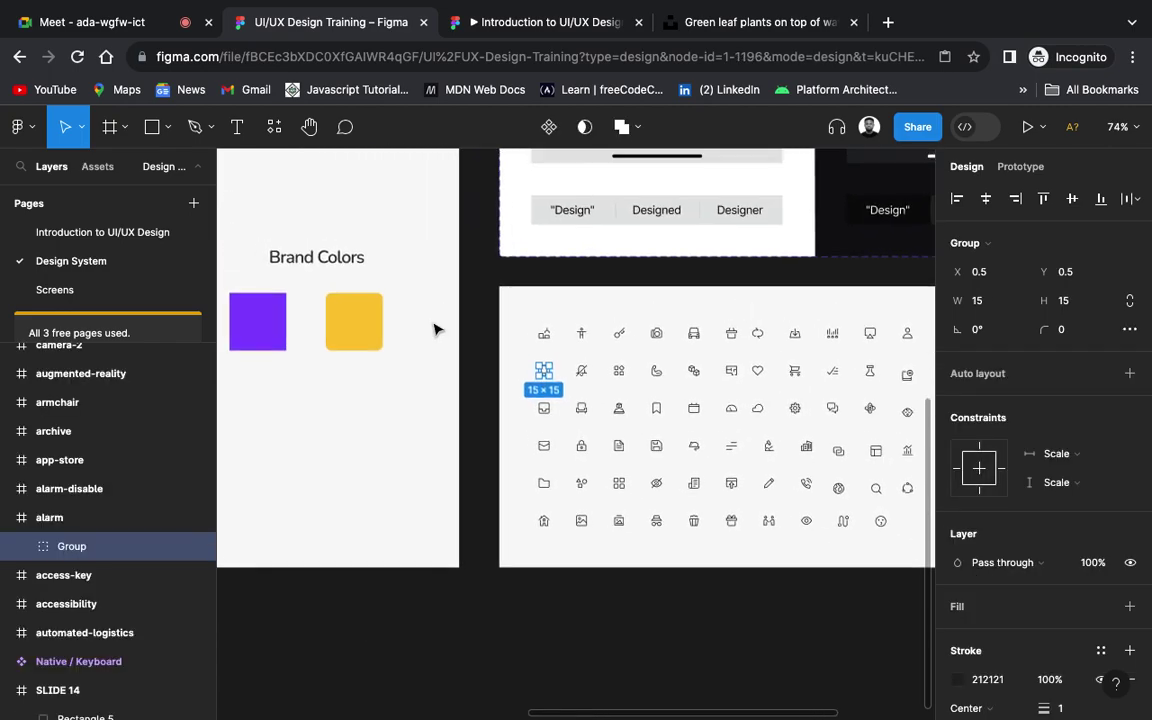
pyautogui.click(60, 290)
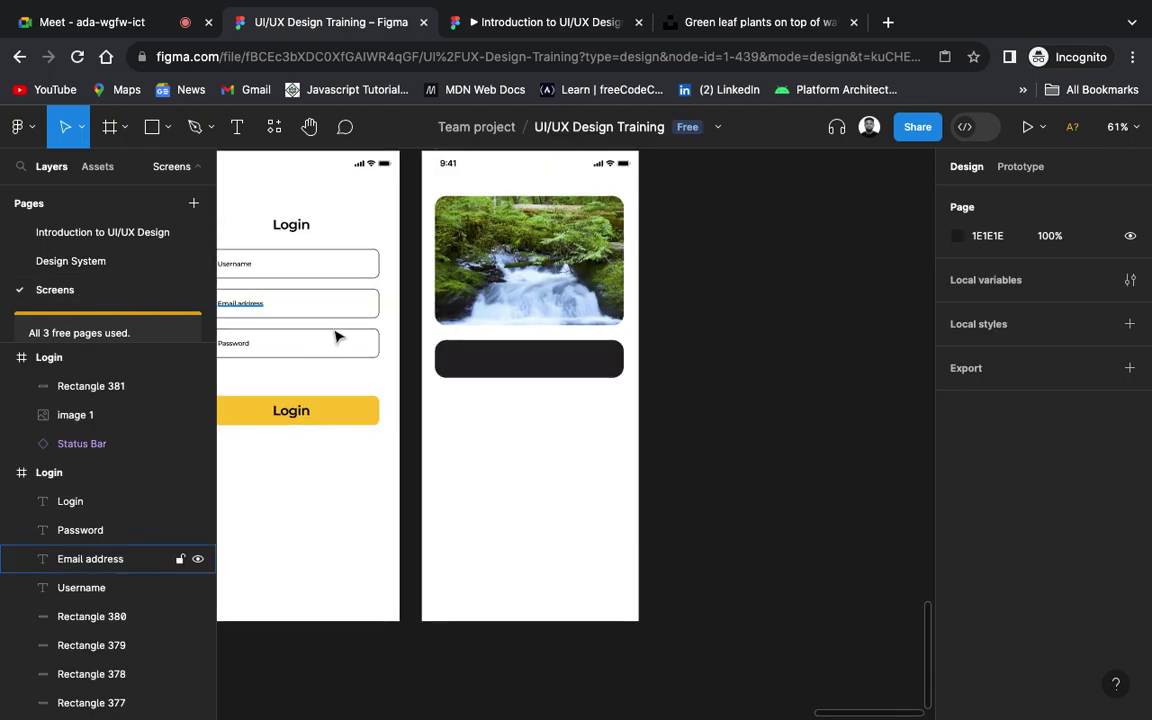
pyautogui.scroll(2, 705, 366)
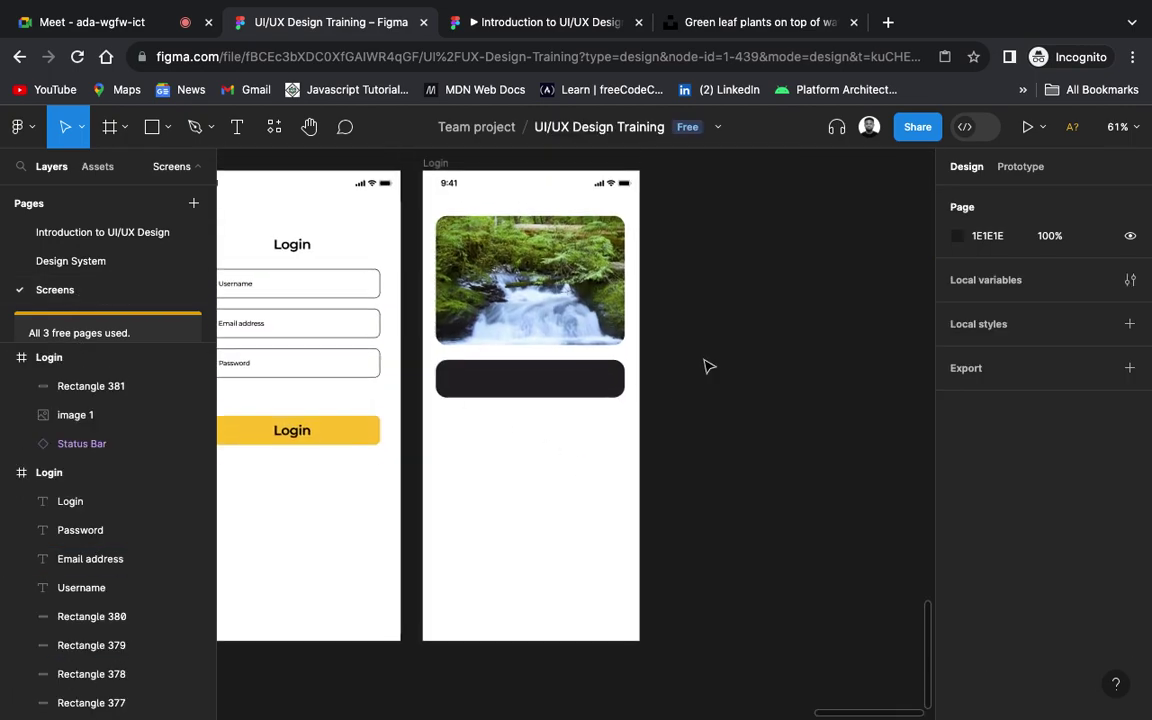
# Step: Paste the bell icon onto the Login screen
pyautogui.press('super+v')
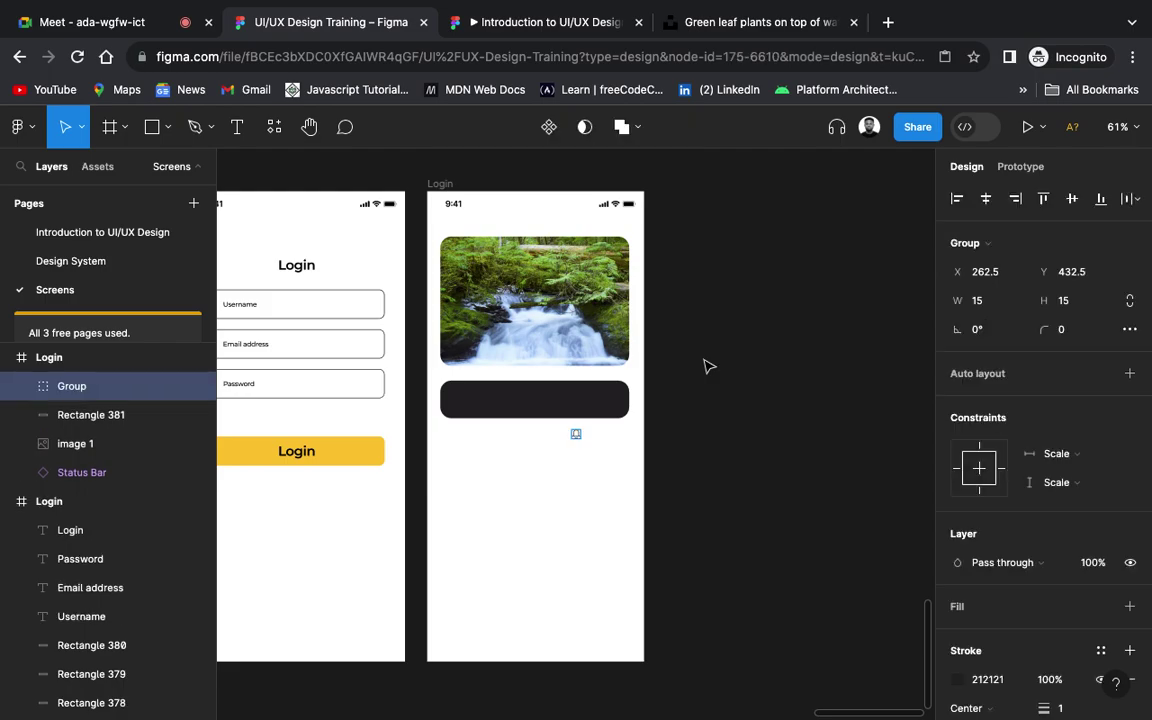
pyautogui.scroll(5, 576, 465)
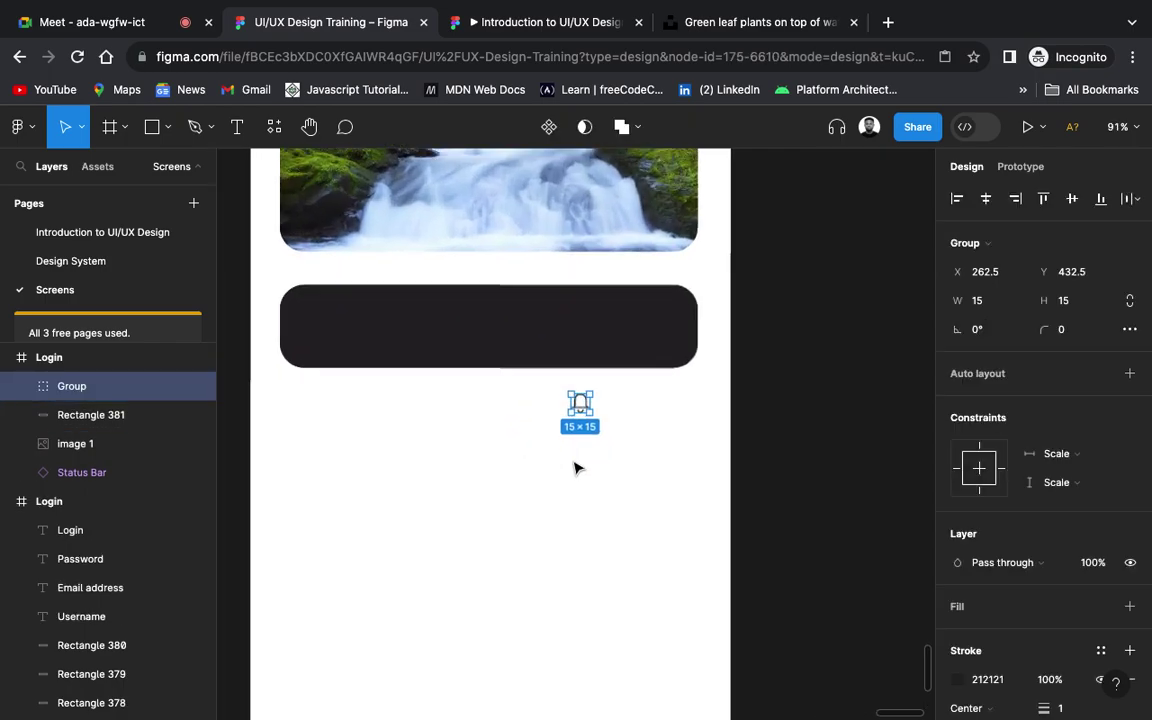
pyautogui.hscroll(-3, 573, 468)
pyautogui.scroll(1, 573, 468)
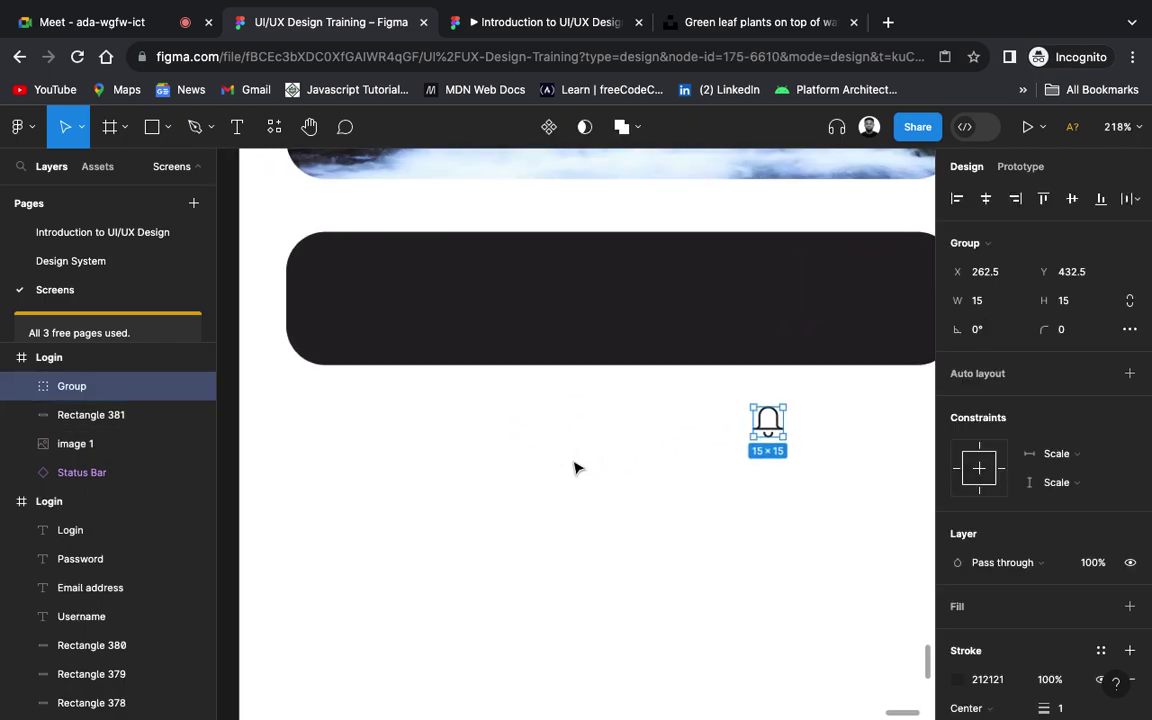
pyautogui.scroll(-3, 990, 525)
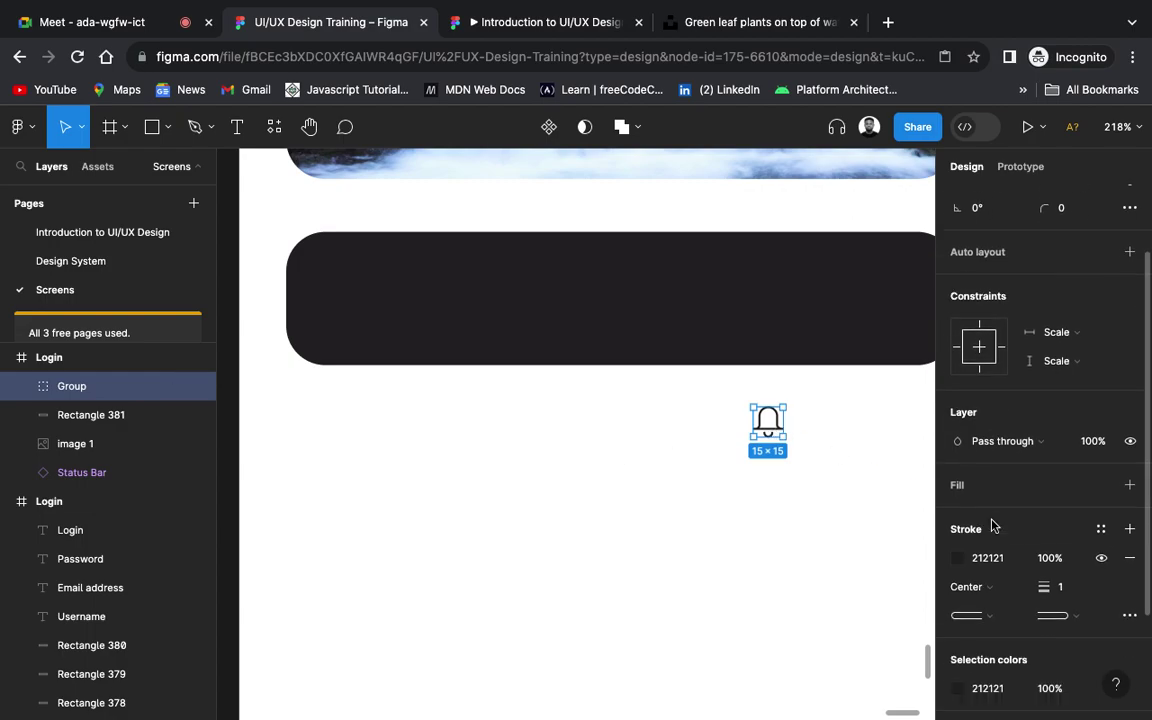
# Step: Give the bell outline the Login button's yellow FBC633 and stroke weight 2
pyautogui.click(957, 539)
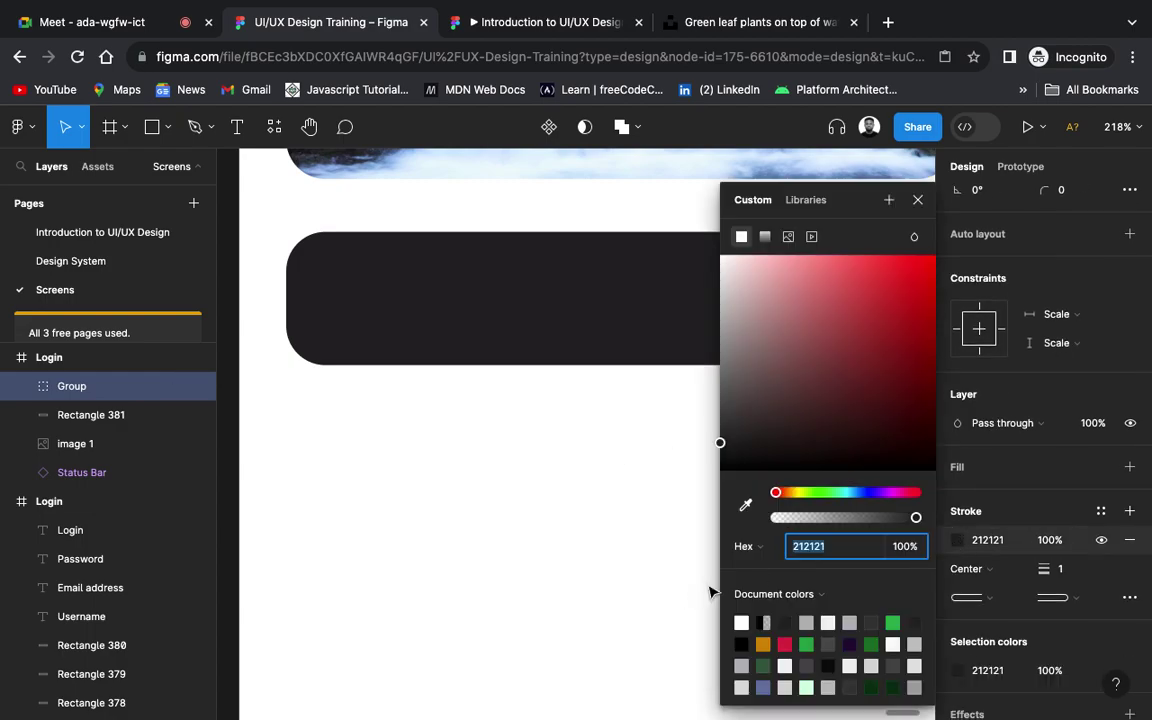
pyautogui.scroll(-5, 522, 607)
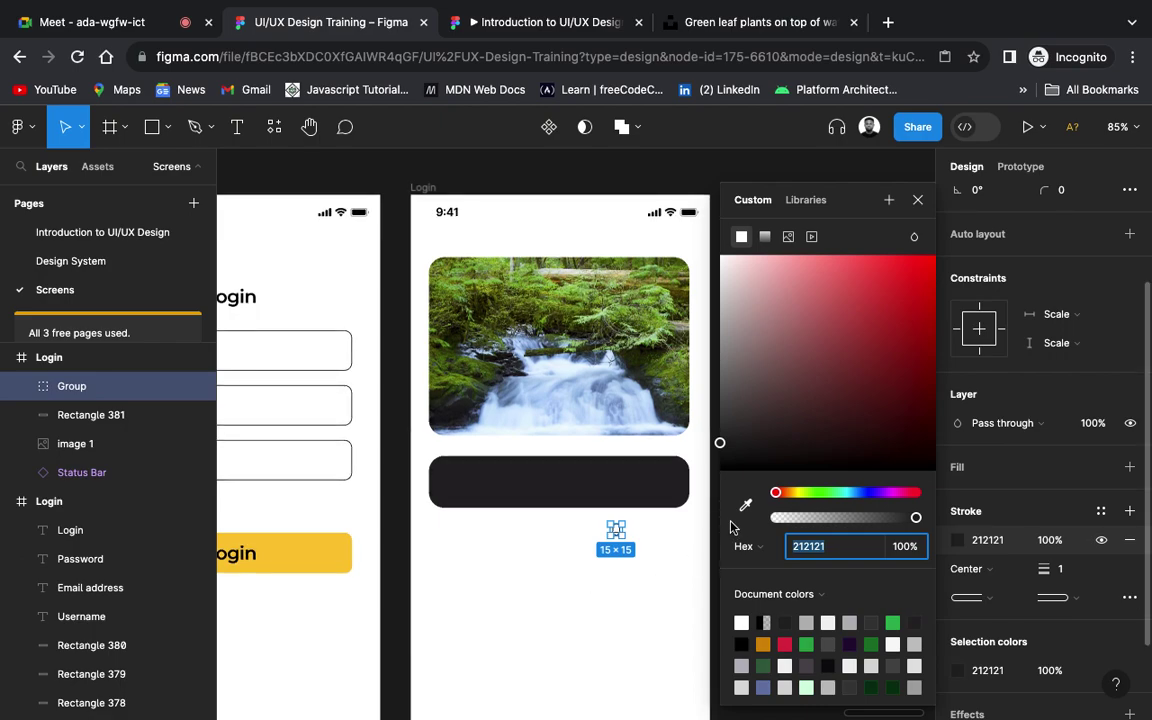
pyautogui.click(745, 507)
pyautogui.click(290, 548)
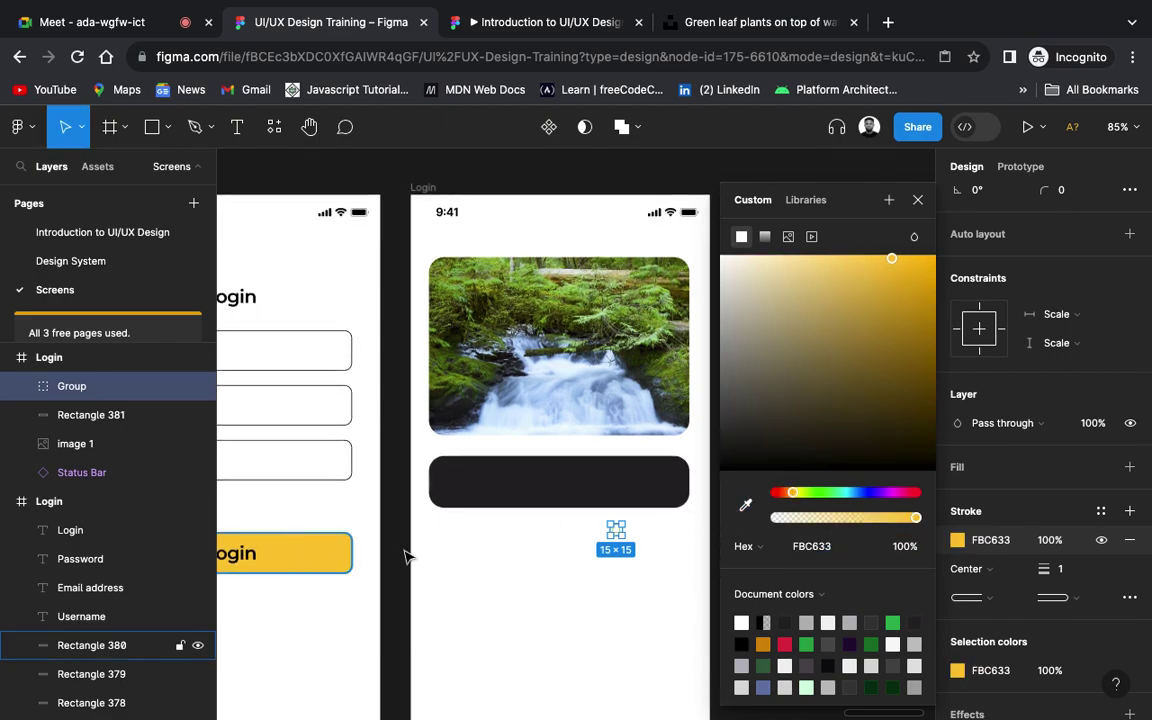
pyautogui.click(1066, 577)
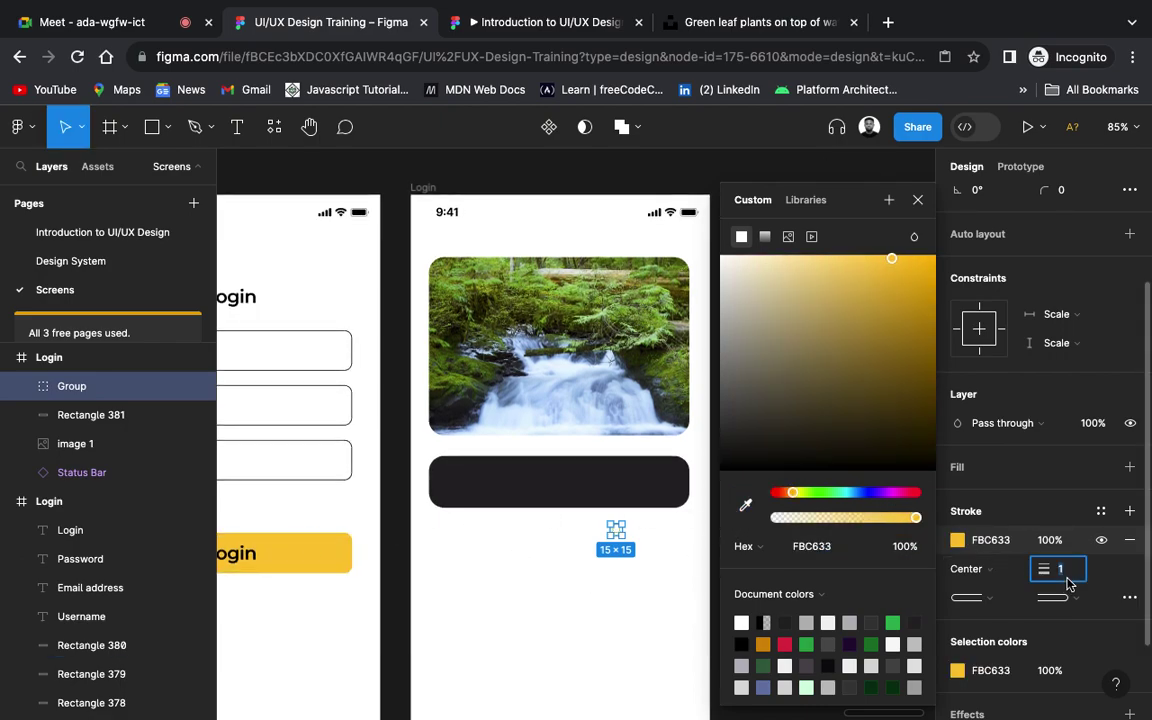
pyautogui.write('2')
pyautogui.click(652, 587)
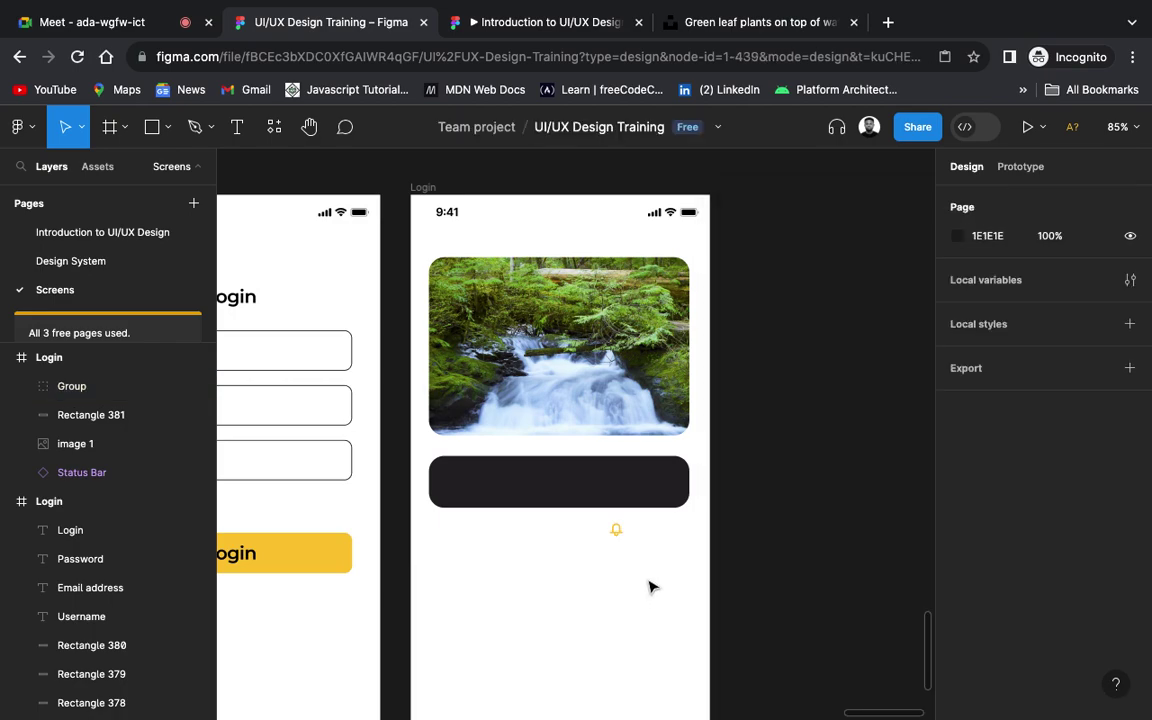
pyautogui.scroll(5, 640, 575)
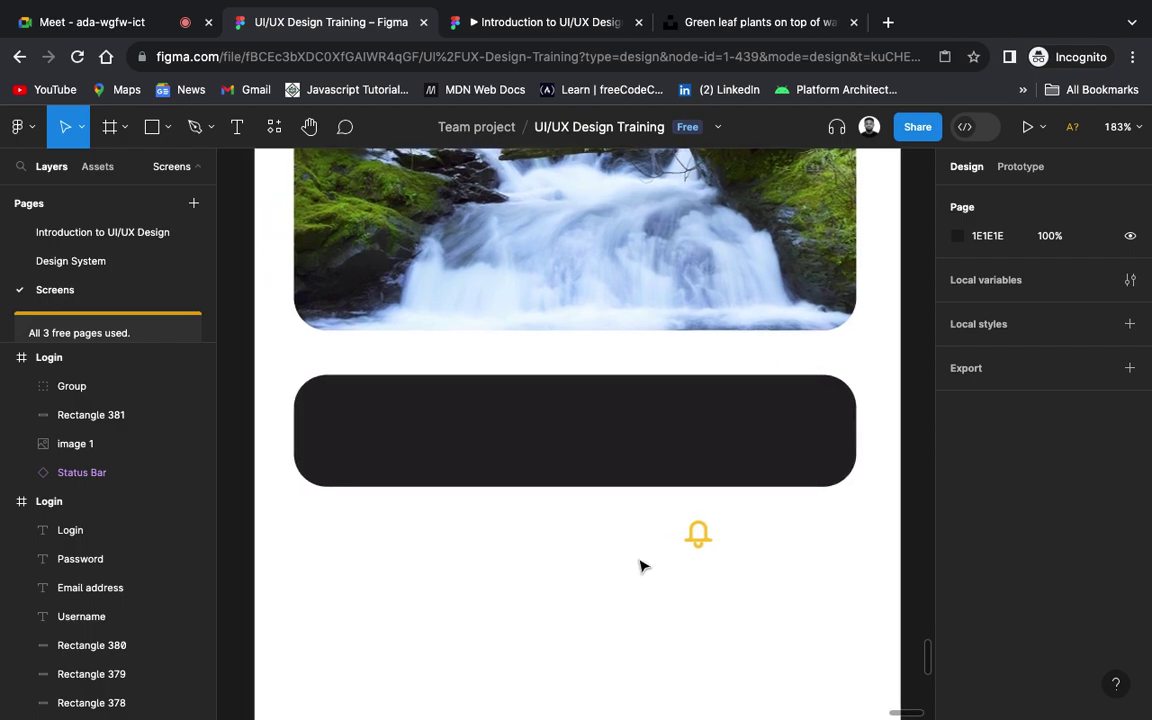
# Step: Enlarge the bell to about 22.5 × 21.5 and place it inside the dark notification bar
pyautogui.click(699, 535)
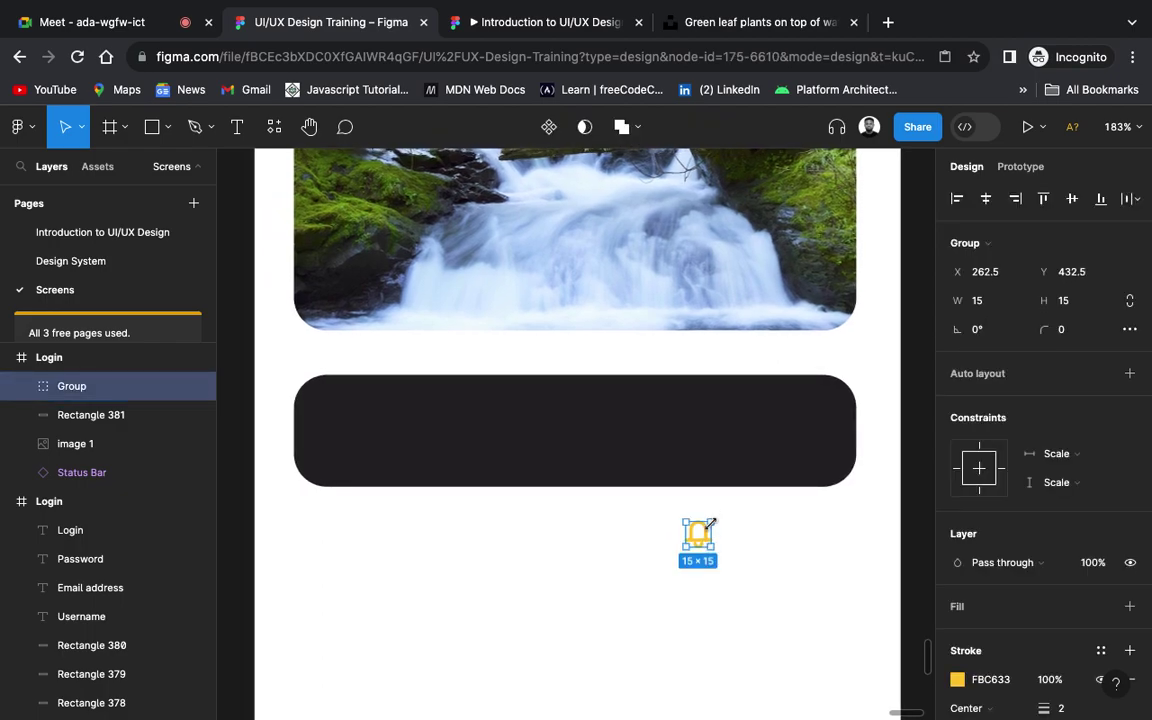
pyautogui.moveTo(712, 518); pyautogui.dragTo(363, 448)
pyautogui.click(526, 612)
pyautogui.scroll(-3, 527, 612)
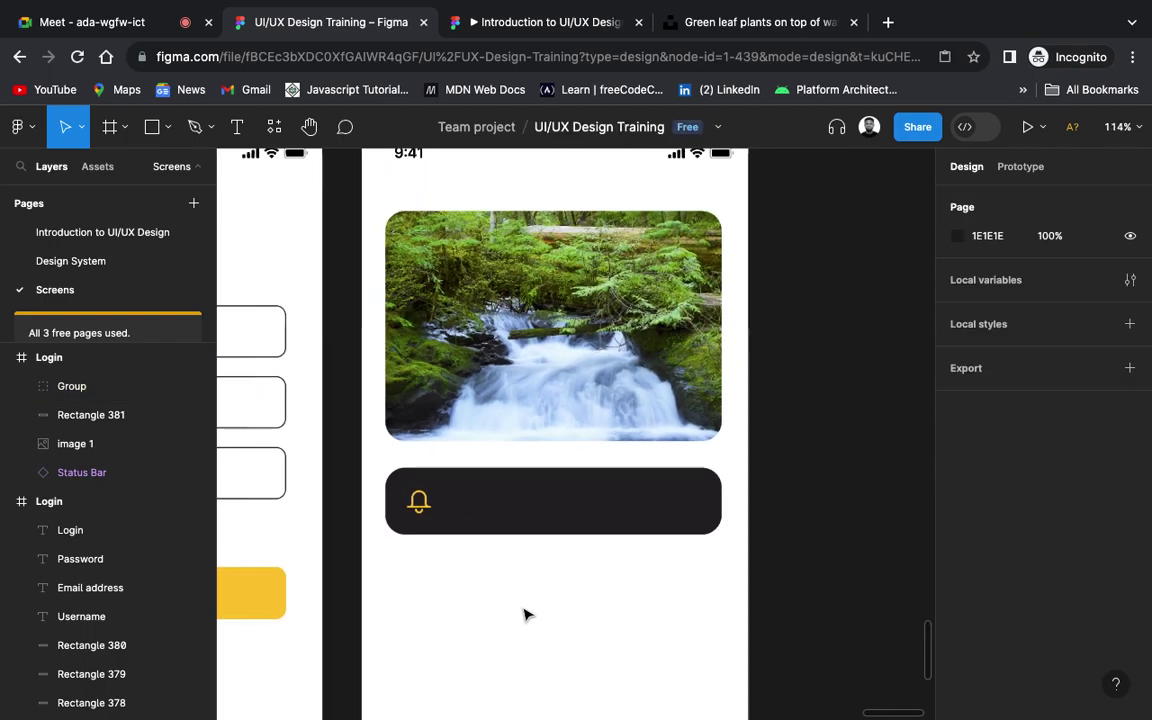
pyautogui.scroll(3, 527, 614)
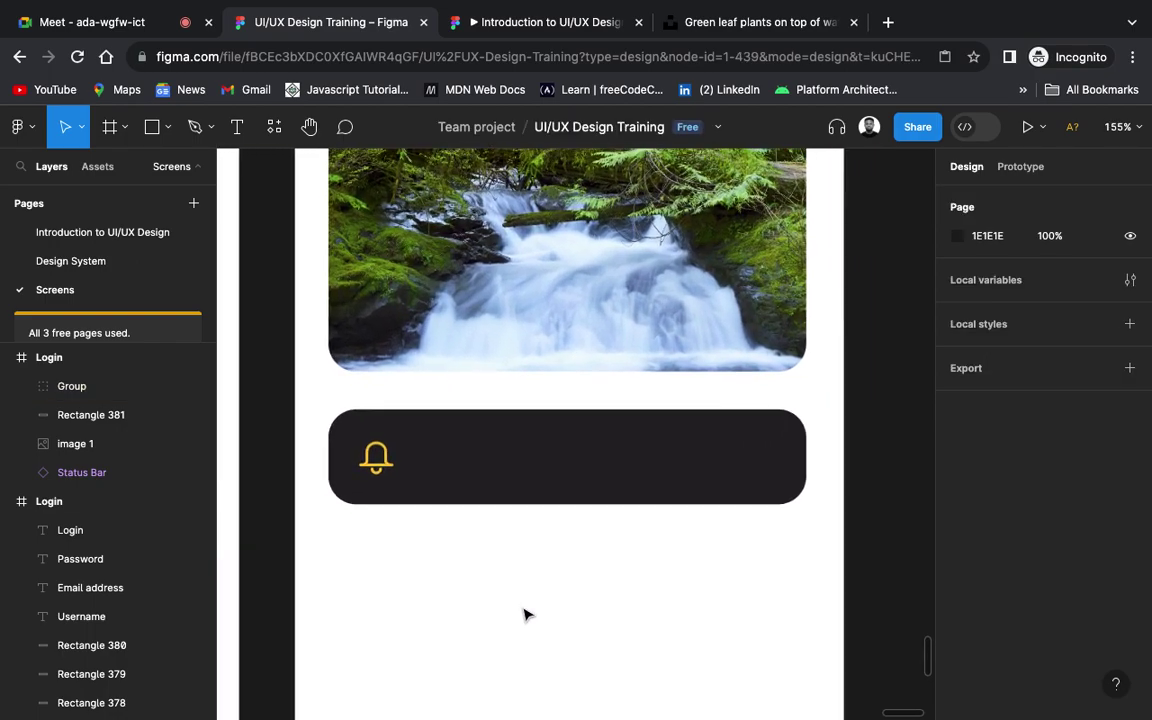
pyautogui.scroll(-1, 527, 614)
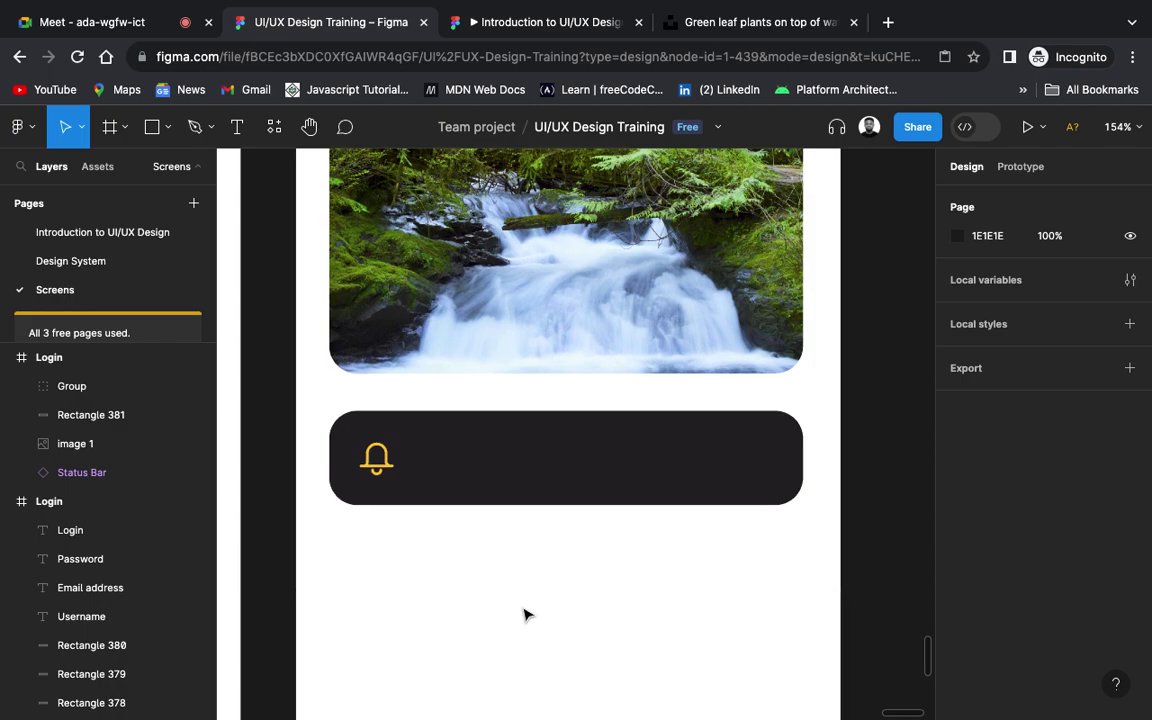
# Step: Add a text layer below the bar reading "You haven't read up to one hour today"
pyautogui.press('t')
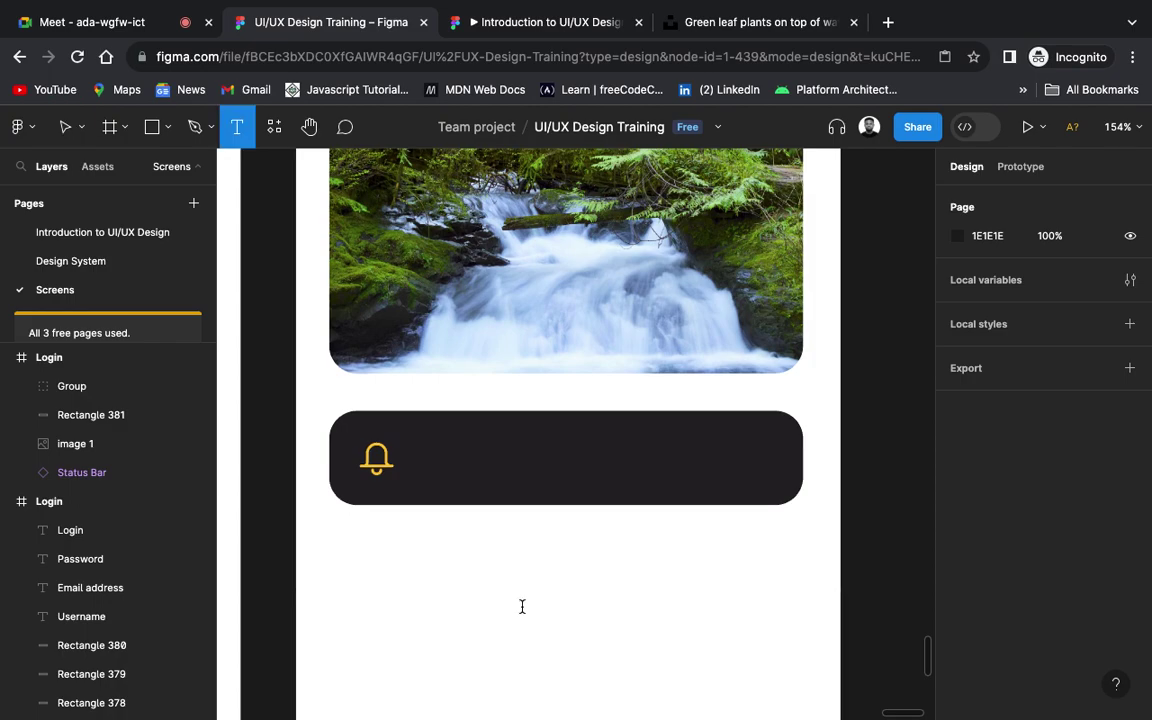
pyautogui.click(522, 606)
pyautogui.write('Y')
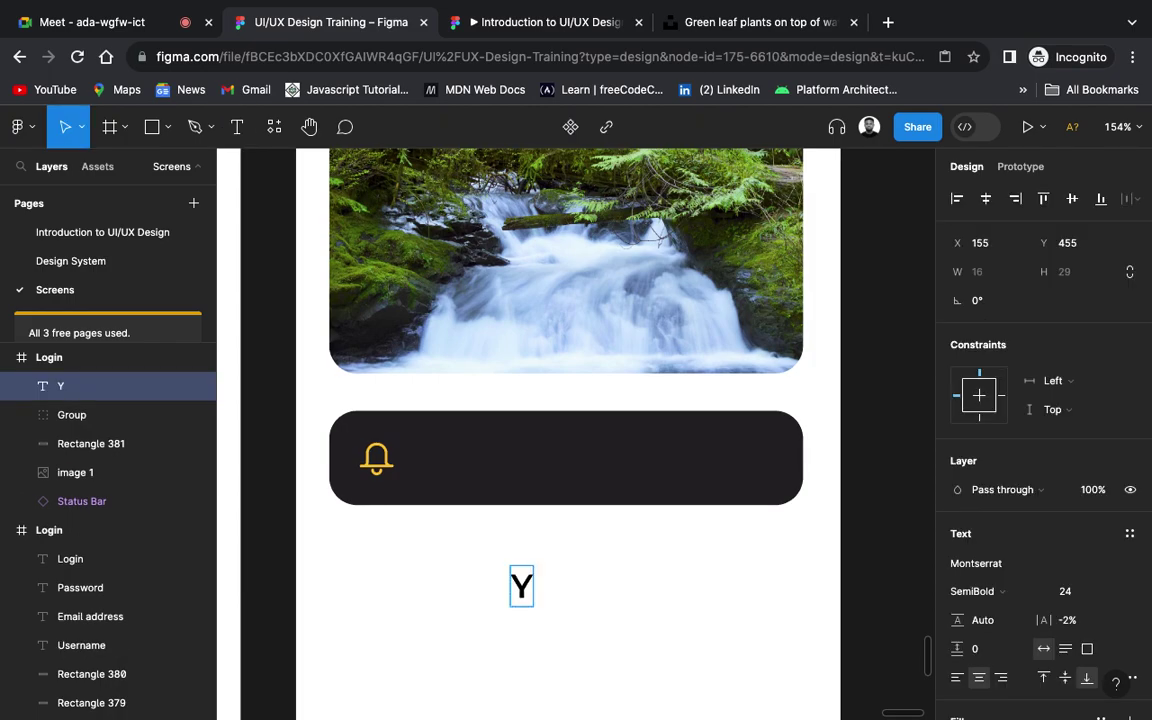
pyautogui.write('ou have')
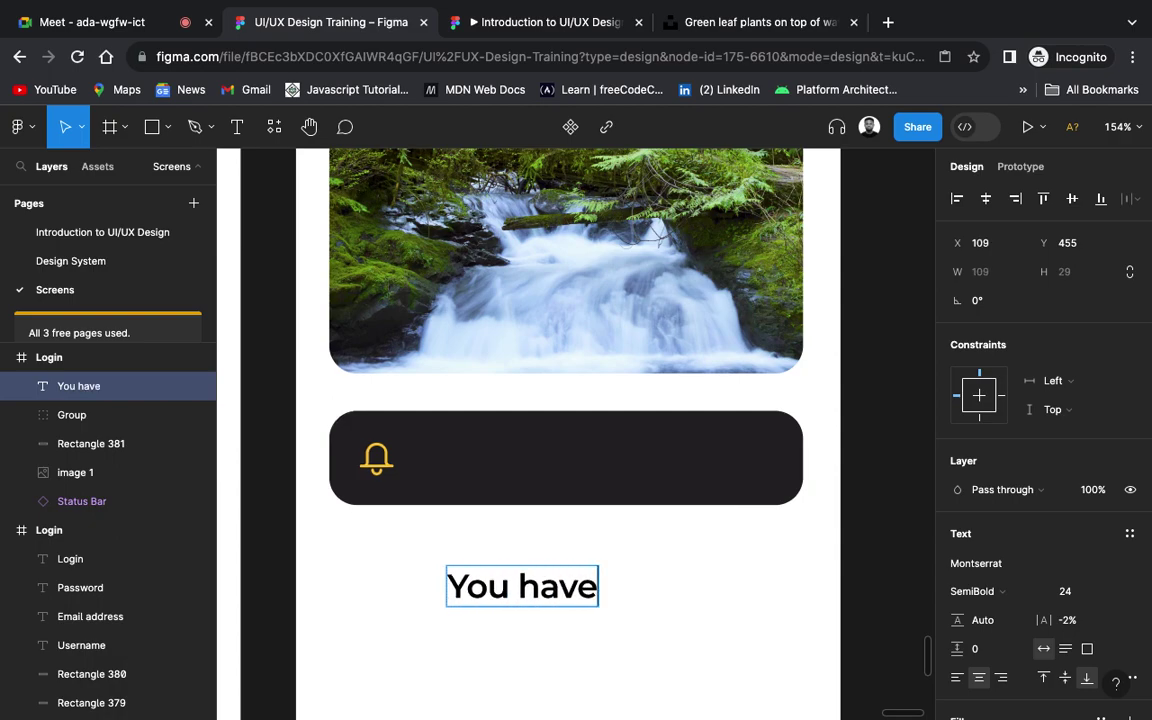
pyautogui.write('n’t')
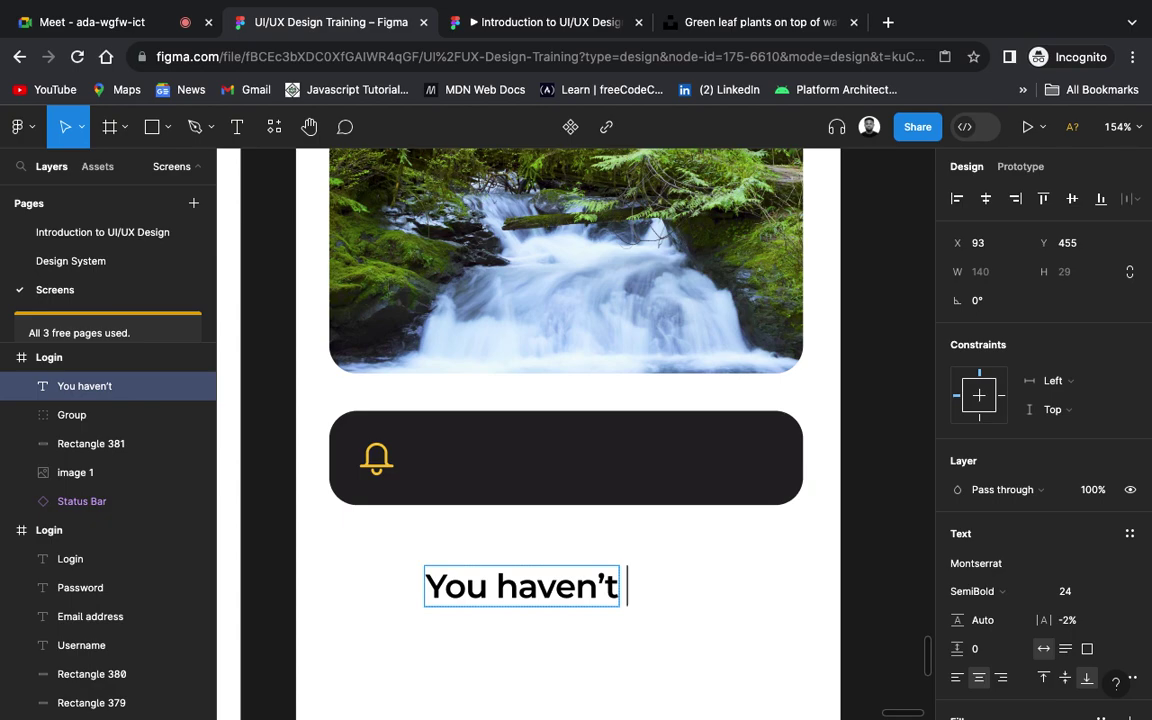
pyautogui.write('read up to')
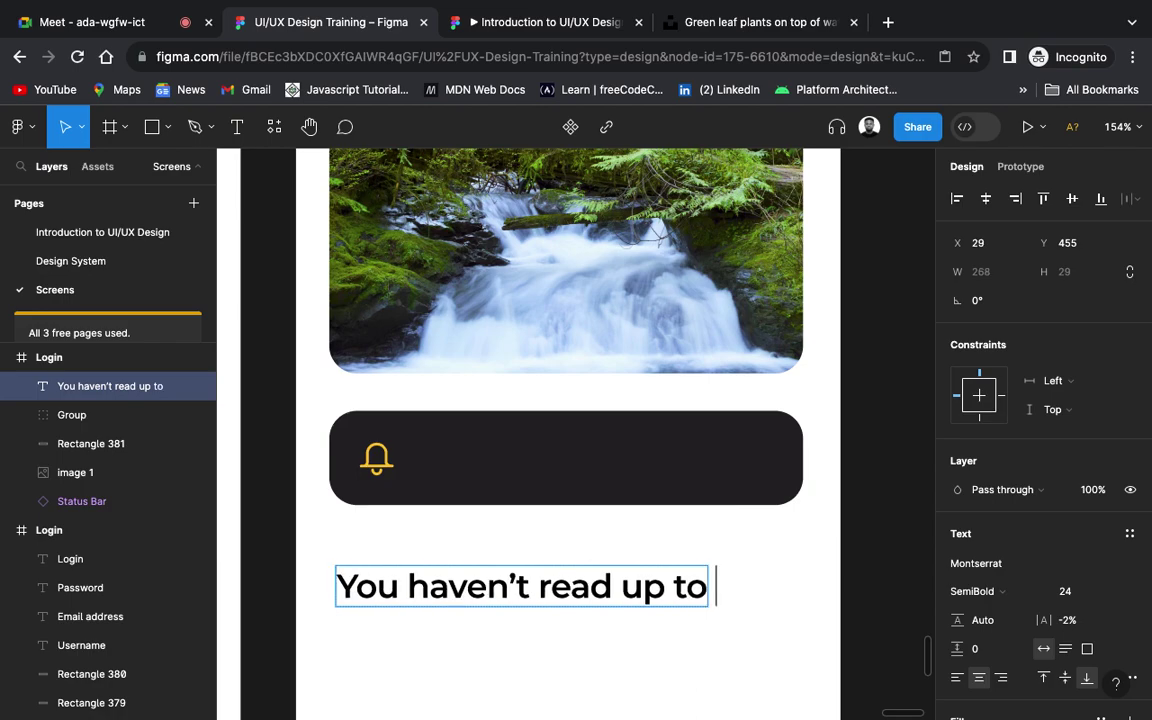
pyautogui.write('one ')
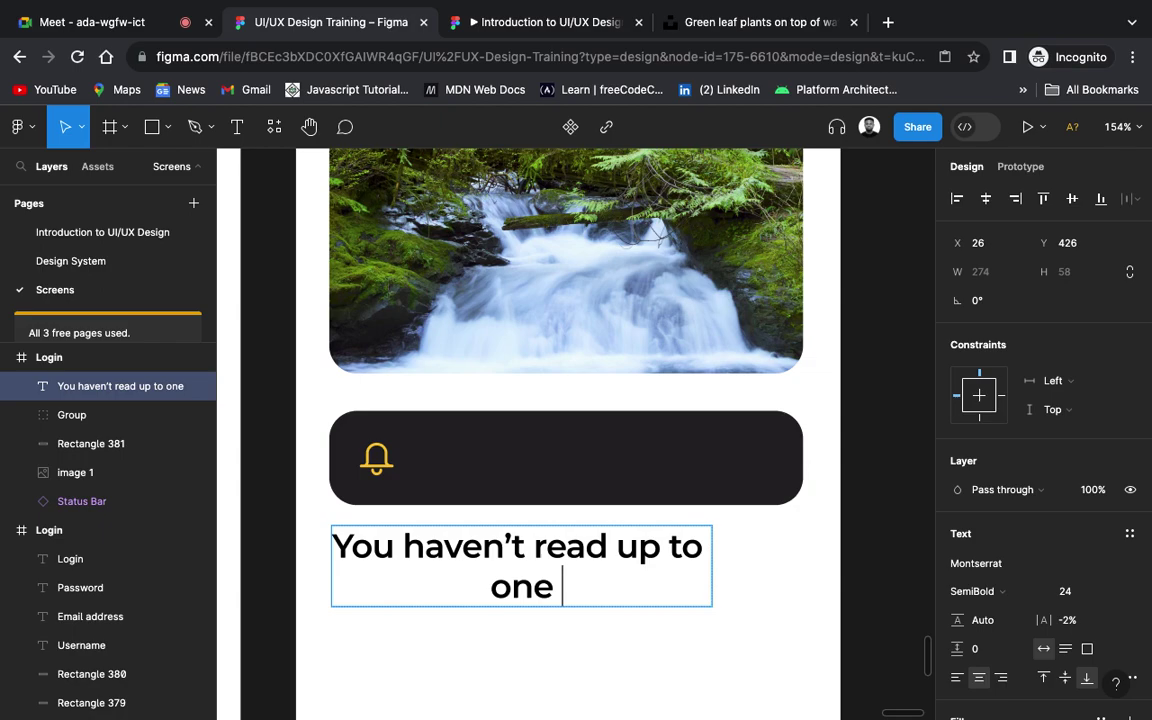
pyautogui.write('hour t')
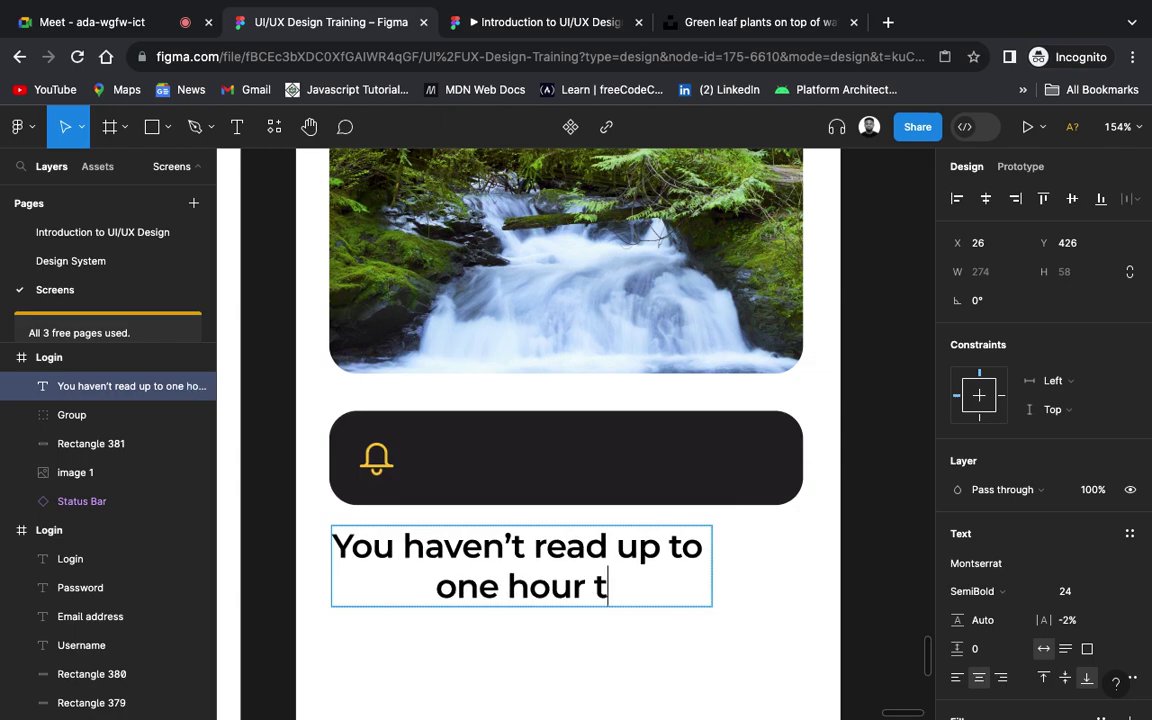
pyautogui.write('oday')
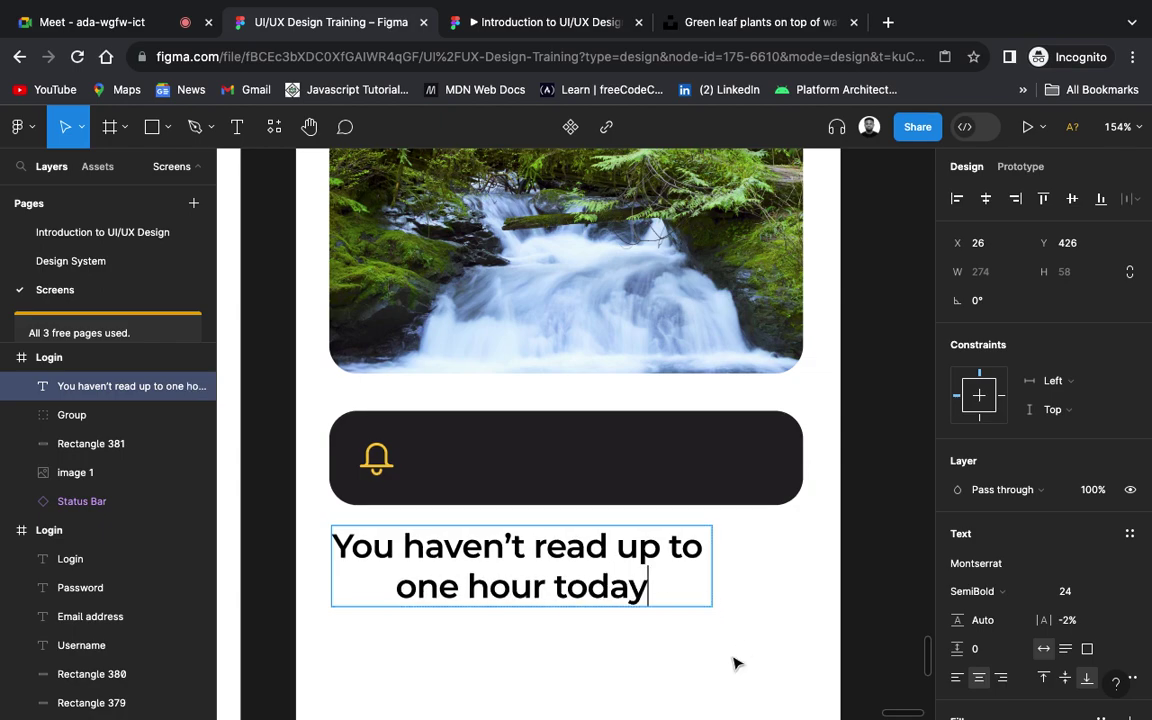
pyautogui.press('Escape')
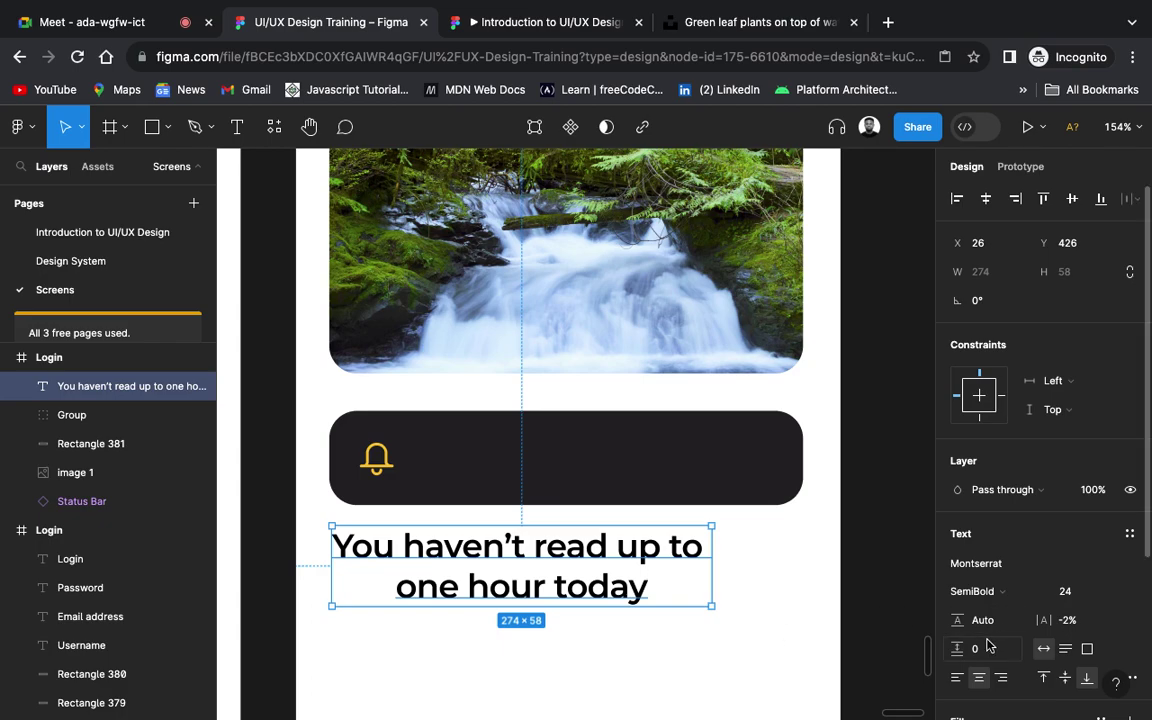
# Step: Make the message left-aligned, Medium weight, size 12
pyautogui.scroll(-2, 993, 645)
pyautogui.click(958, 572)
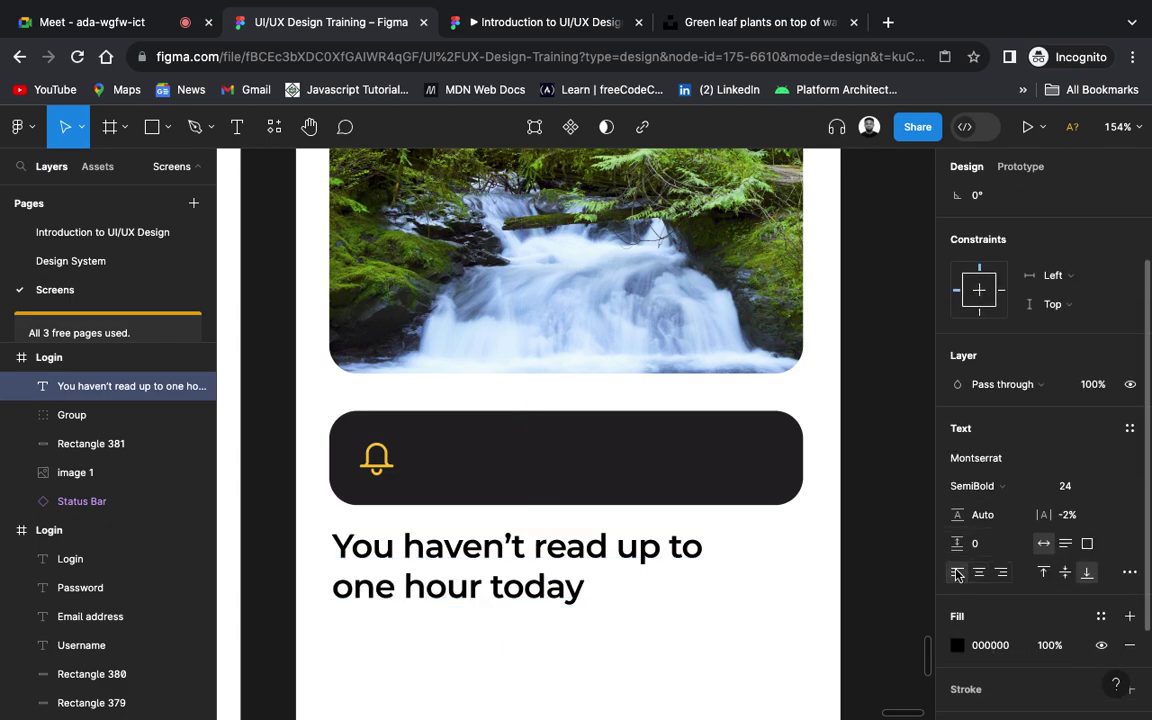
pyautogui.click(1010, 487)
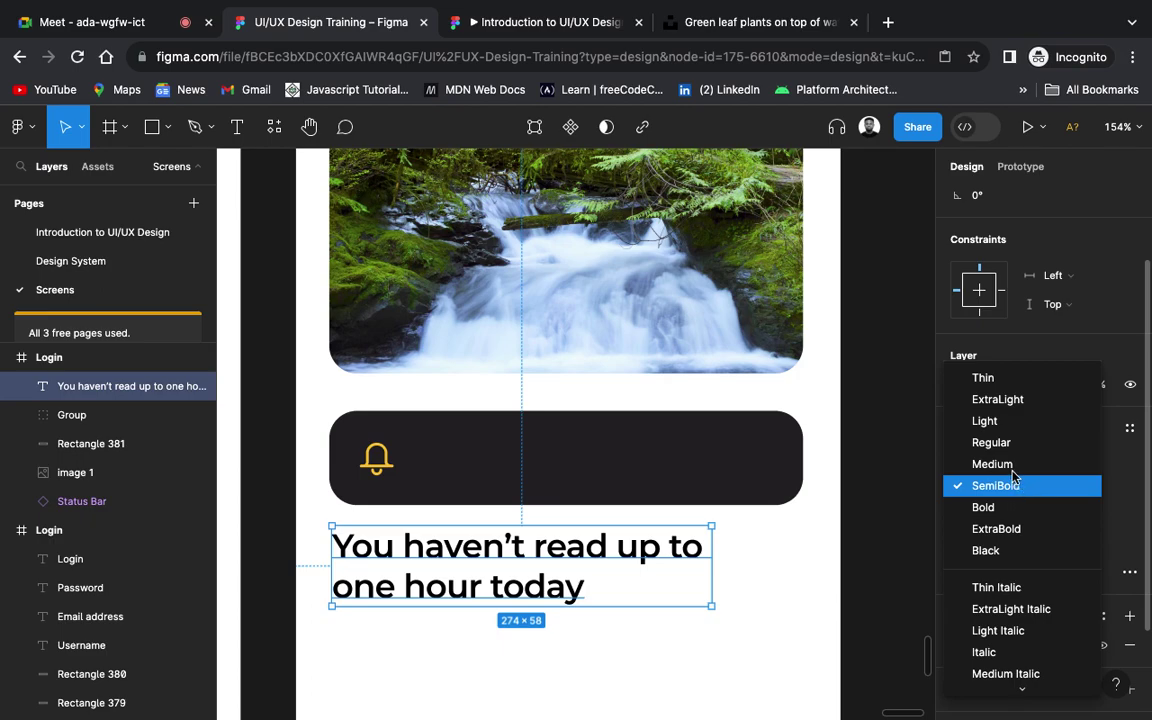
pyautogui.click(1012, 465)
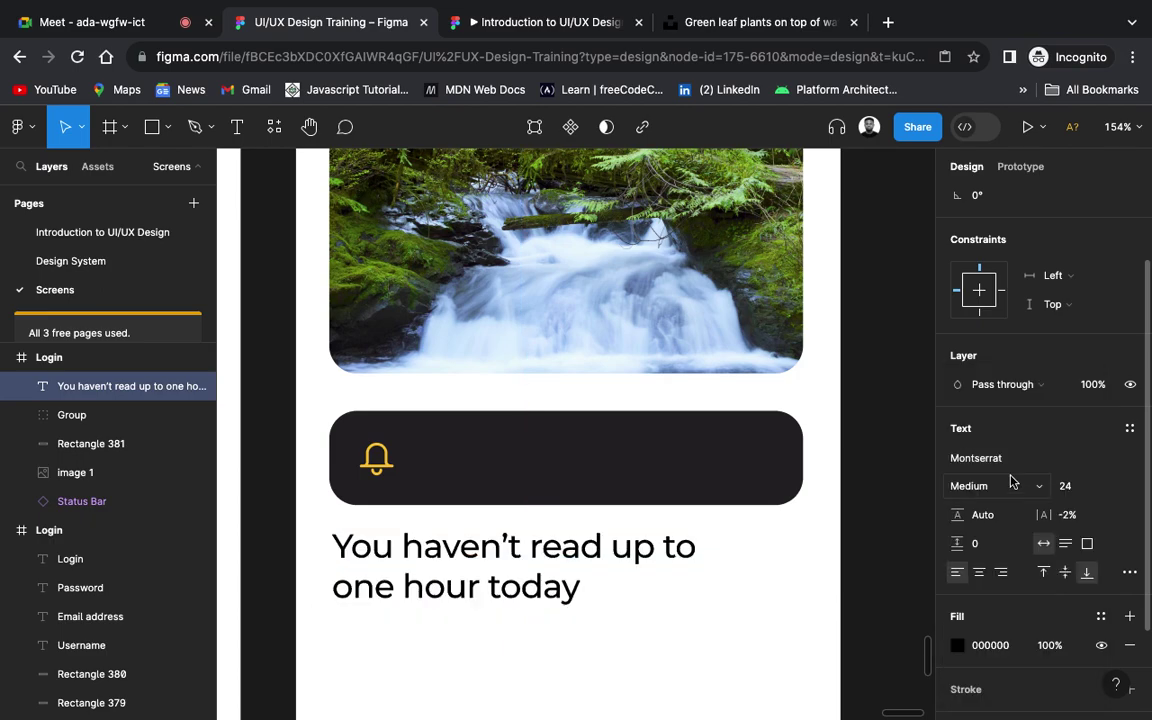
pyautogui.click(1109, 487)
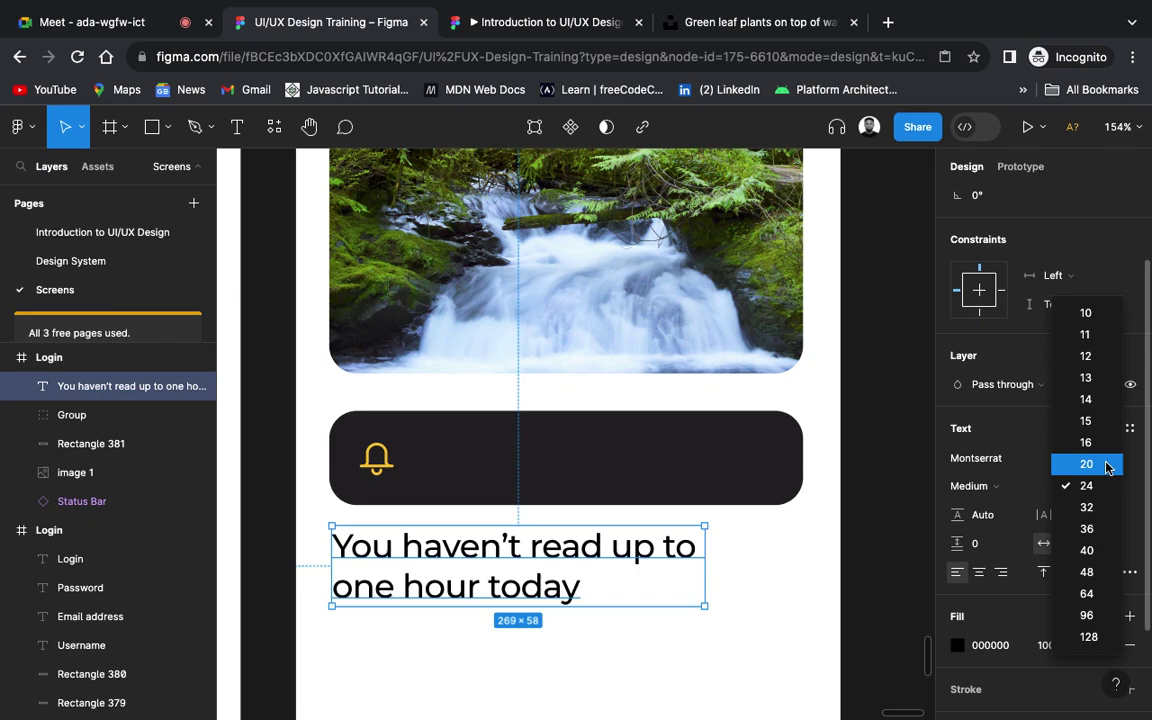
pyautogui.click(1093, 355)
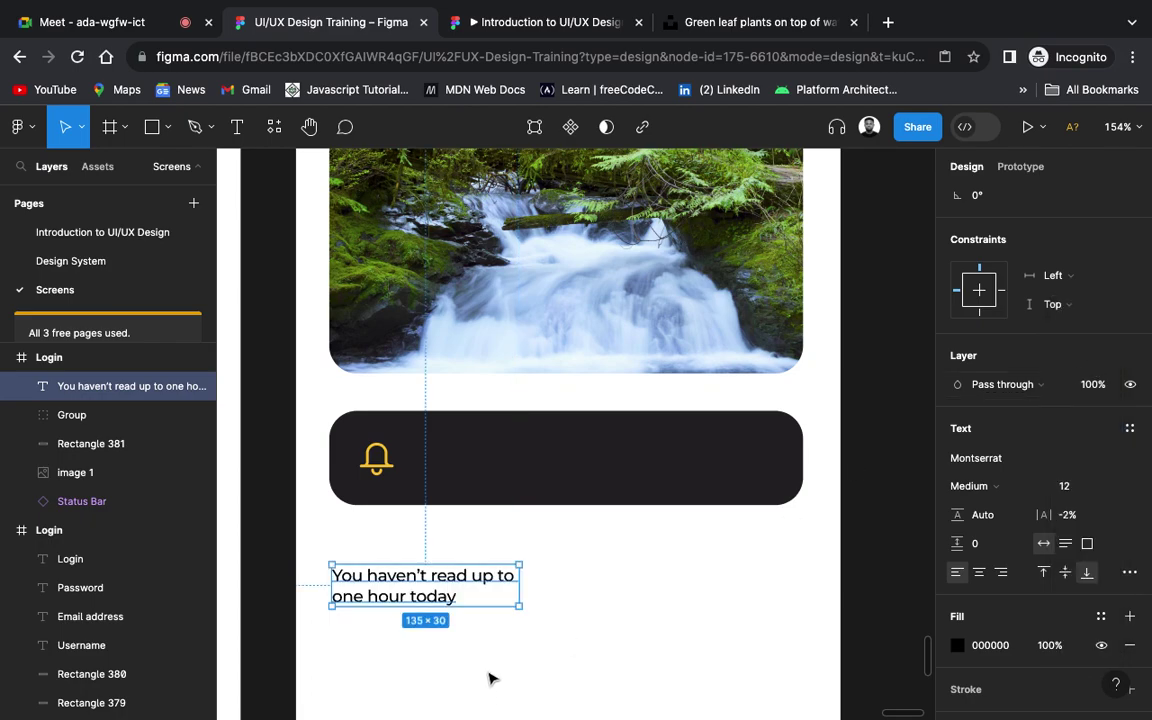
# Step: Join the message onto a single line and move it into the dark notification bar
pyautogui.doubleClick(355, 597)
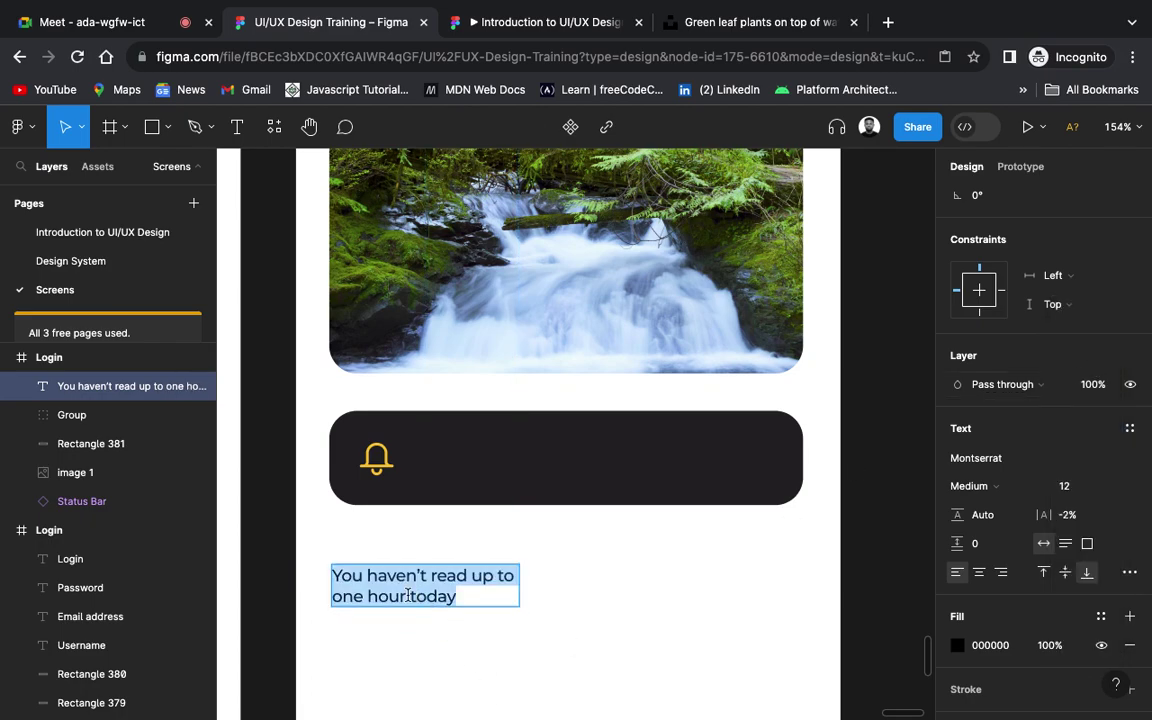
pyautogui.click(333, 597)
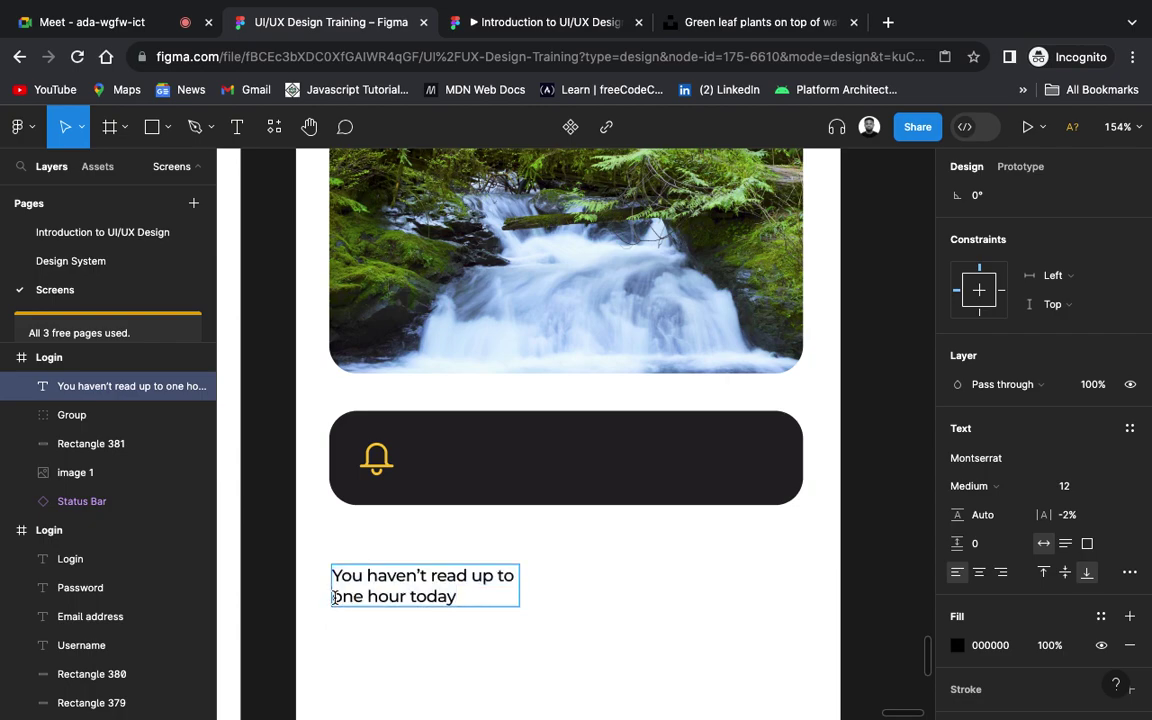
pyautogui.press('BackSpace')
pyautogui.press('Escape')
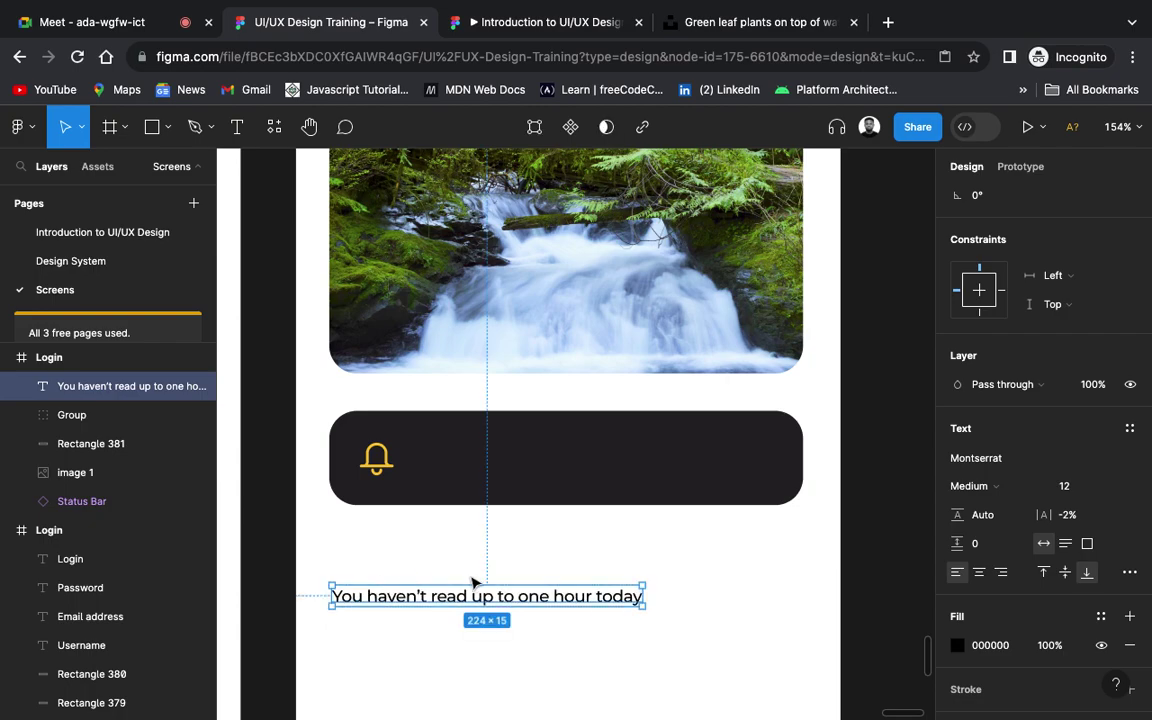
pyautogui.moveTo(575, 600); pyautogui.dragTo(706, 463)
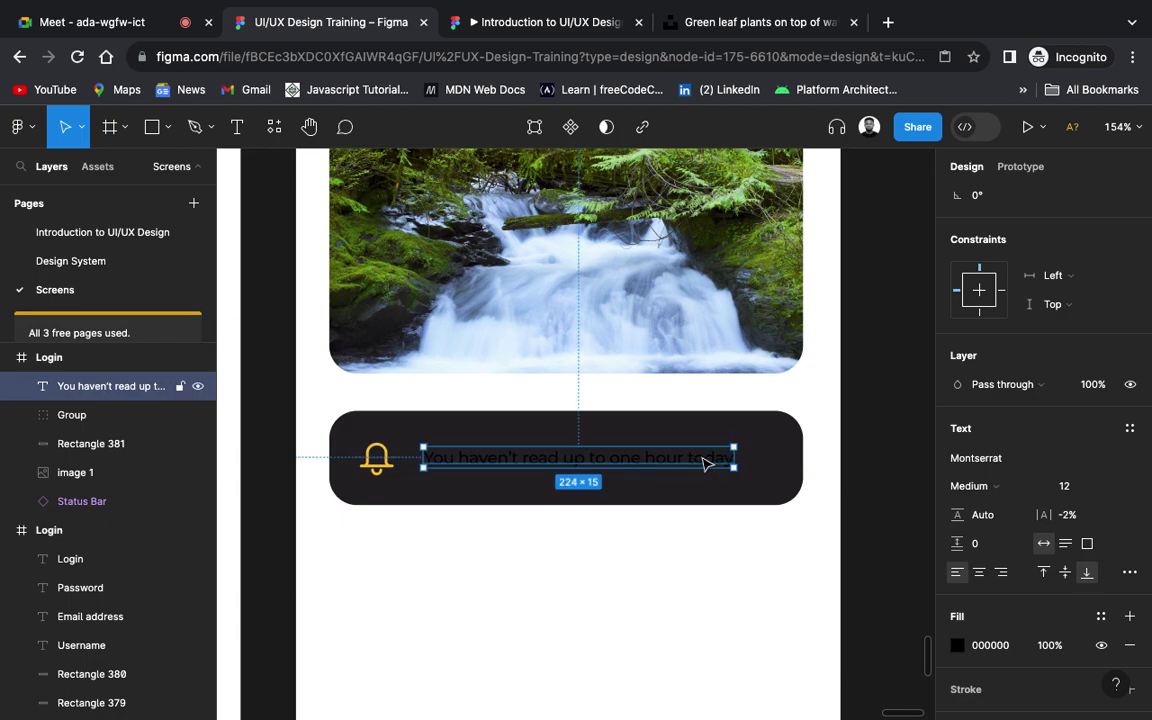
# Step: Colour the message white FFFFFF and nudge it next to the bell
pyautogui.click(958, 645)
pyautogui.moveTo(841, 470); pyautogui.dragTo(716, 256)
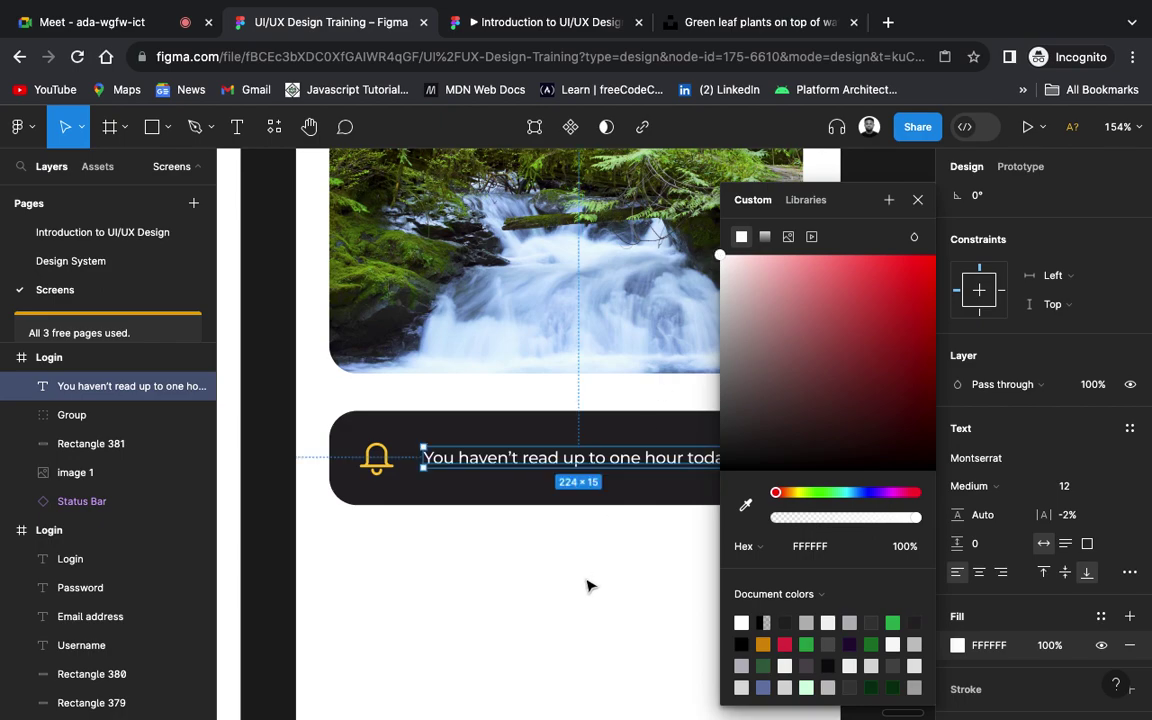
pyautogui.click(589, 586)
pyautogui.moveTo(641, 466); pyautogui.dragTo(634, 465)
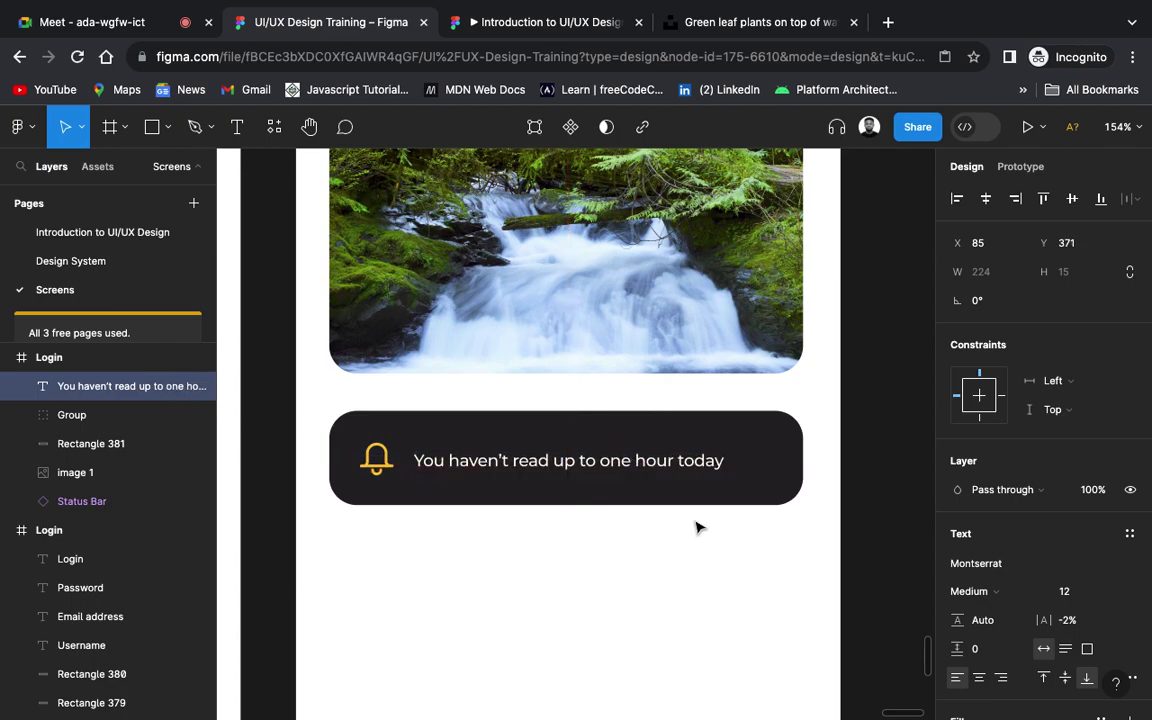
pyautogui.click(690, 612)
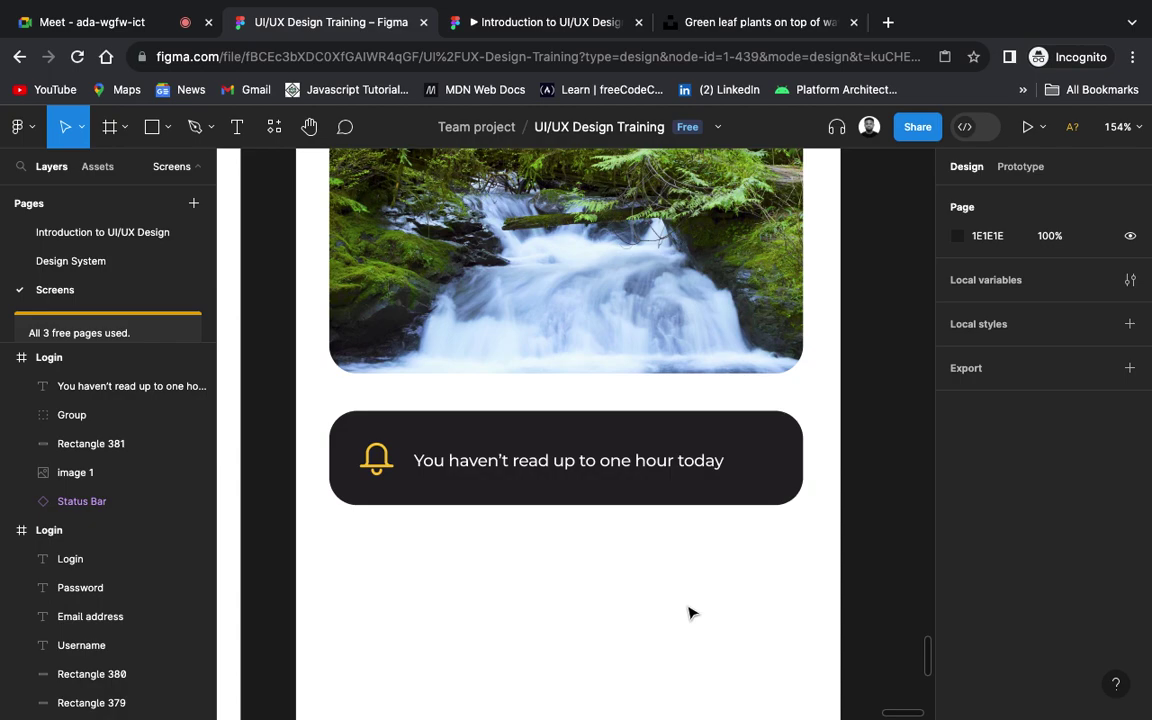
pyautogui.scroll(-5, 690, 612)
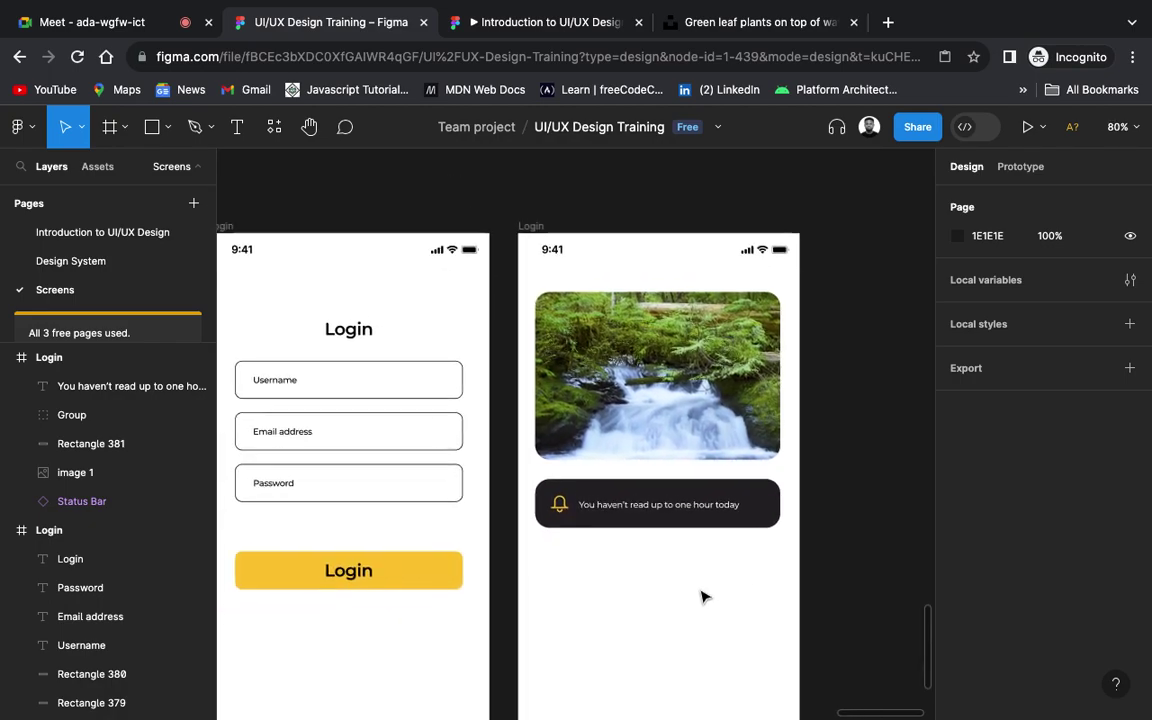
pyautogui.scroll(-4, 703, 597)
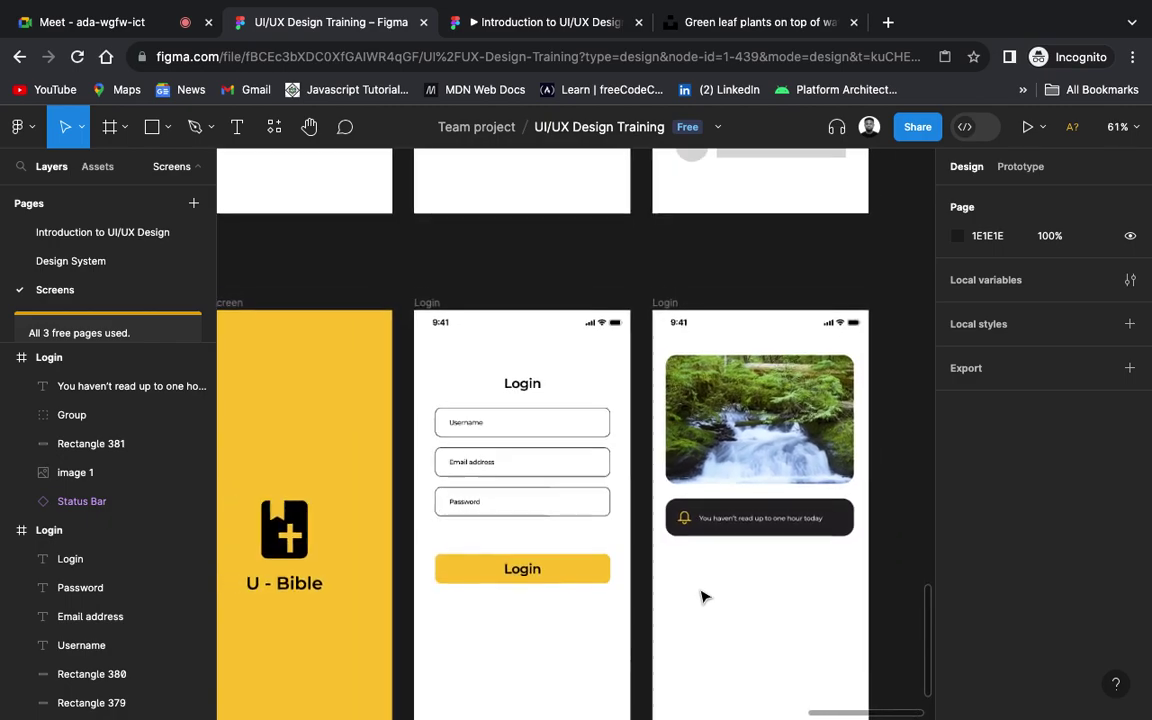
pyautogui.hscroll(-3, 703, 597)
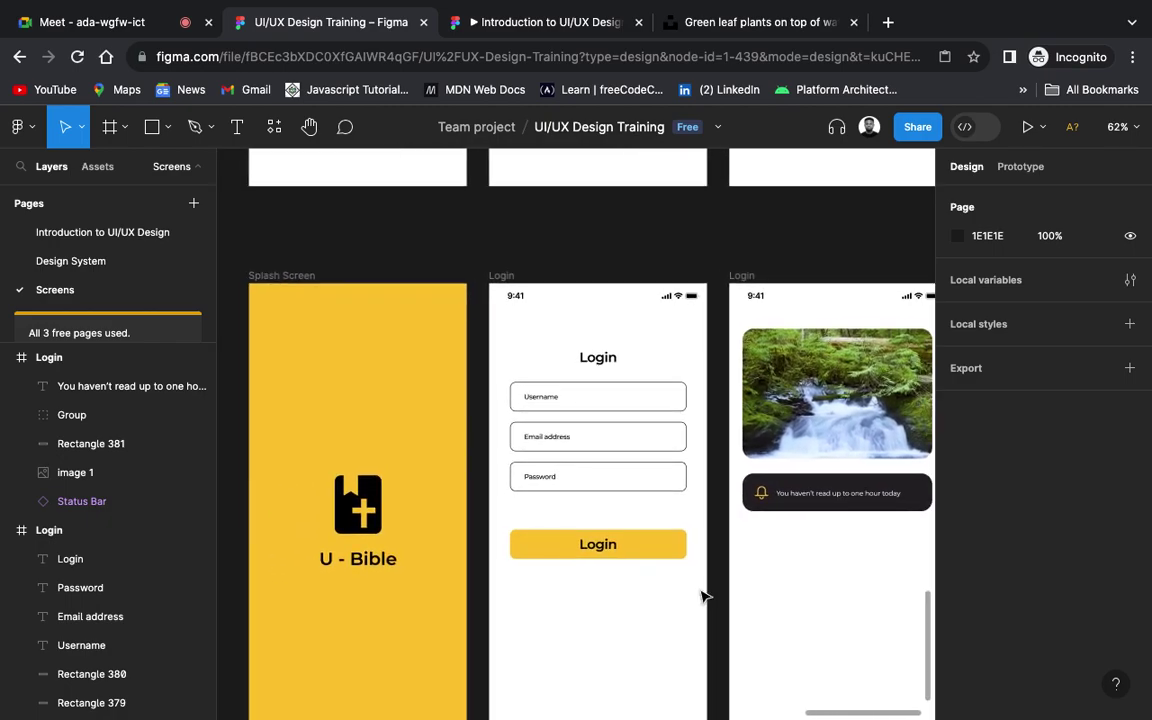
pyautogui.hscroll(3, 703, 597)
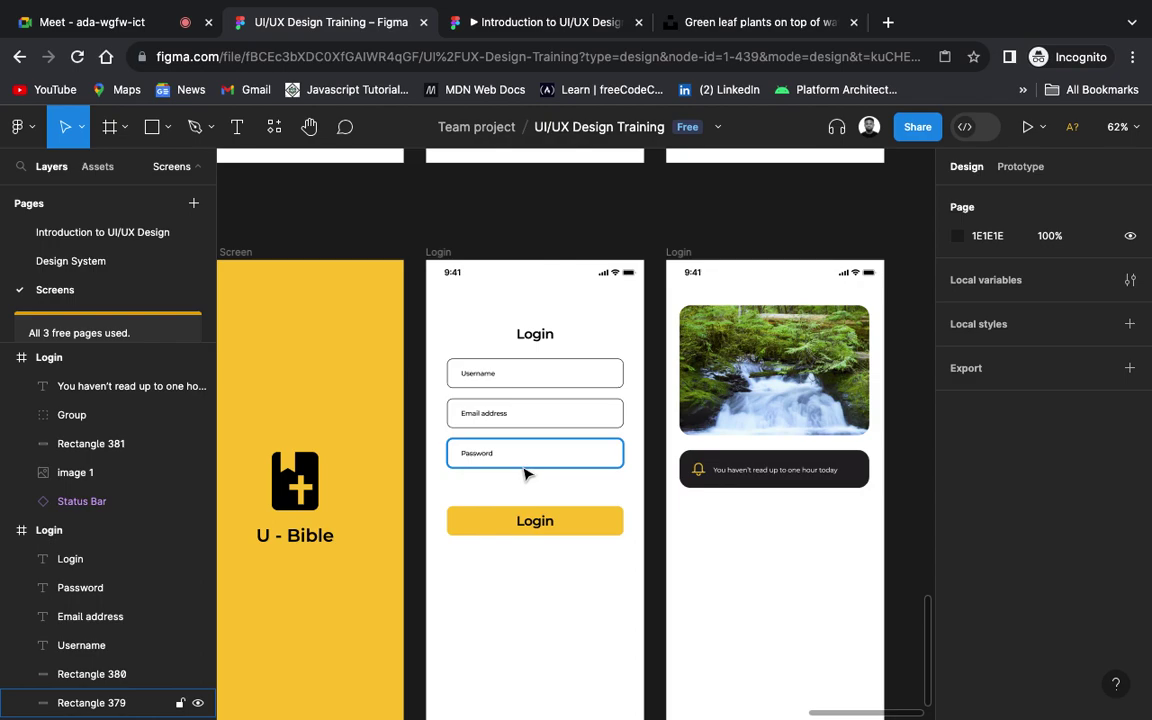
pyautogui.scroll(5, 527, 473)
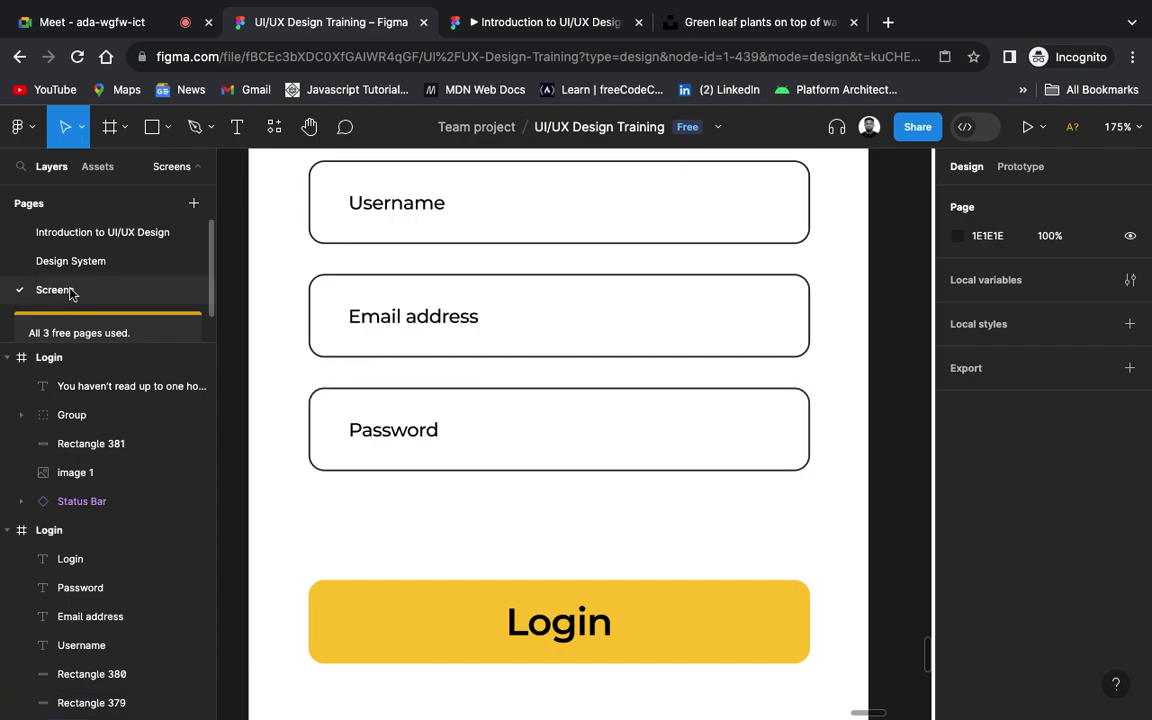
# Step: Select the crossed-out eye icon on the Design System page
pyautogui.click(90, 261)
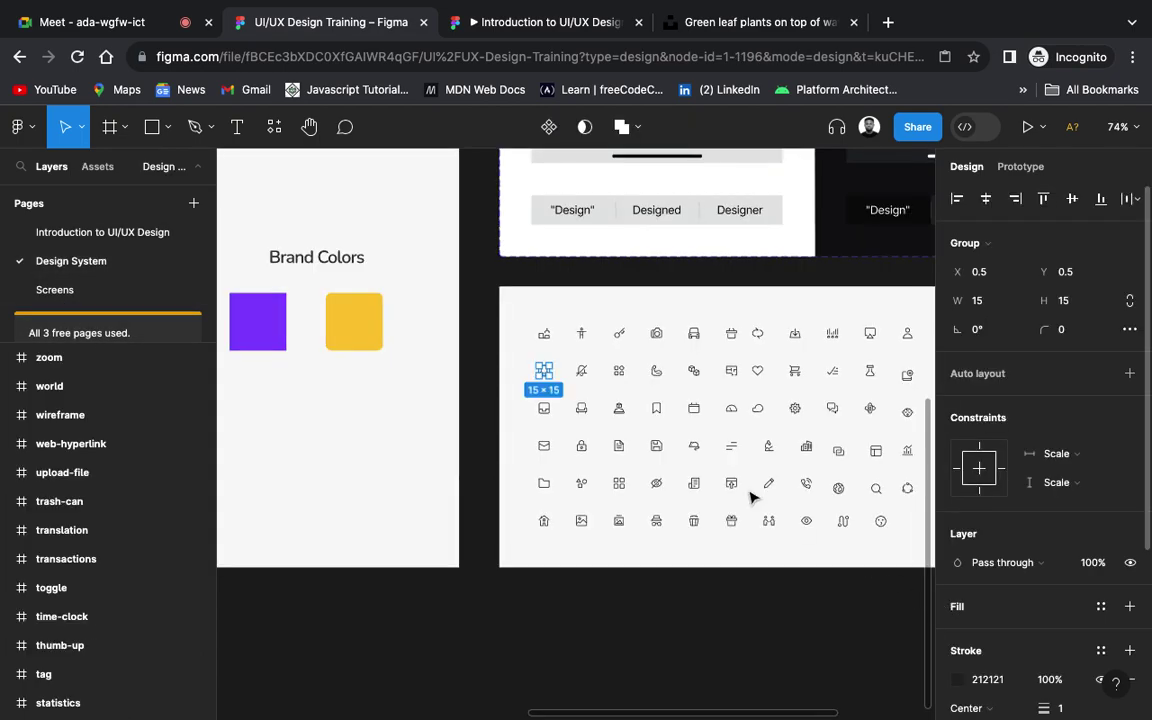
pyautogui.scroll(10, 597, 437)
pyautogui.scroll(-3, 840, 655)
pyautogui.hscroll(4, 840, 655)
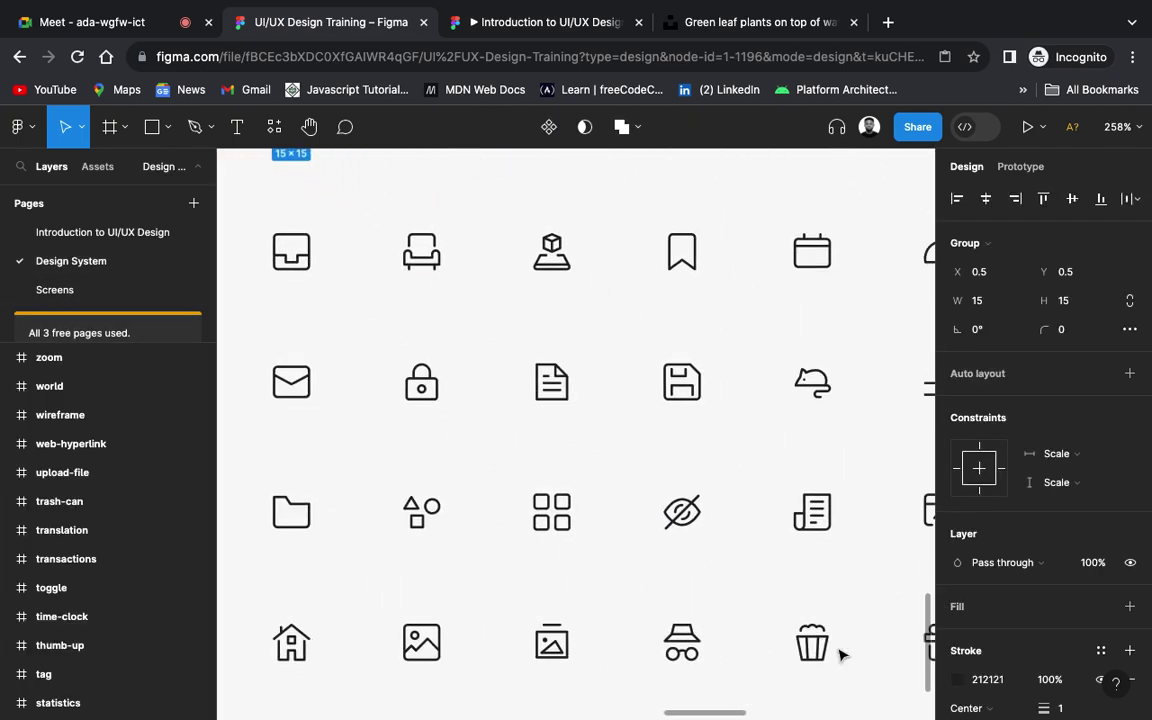
pyautogui.click(666, 514)
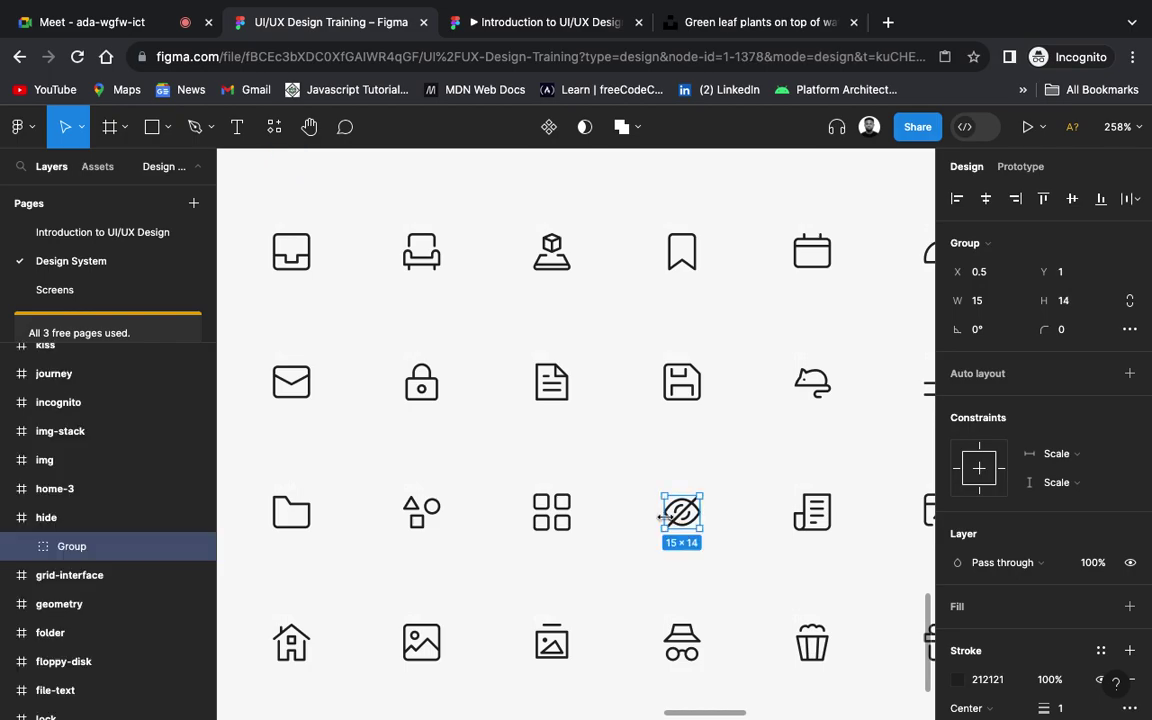
pyautogui.scroll(-5, 460, 512)
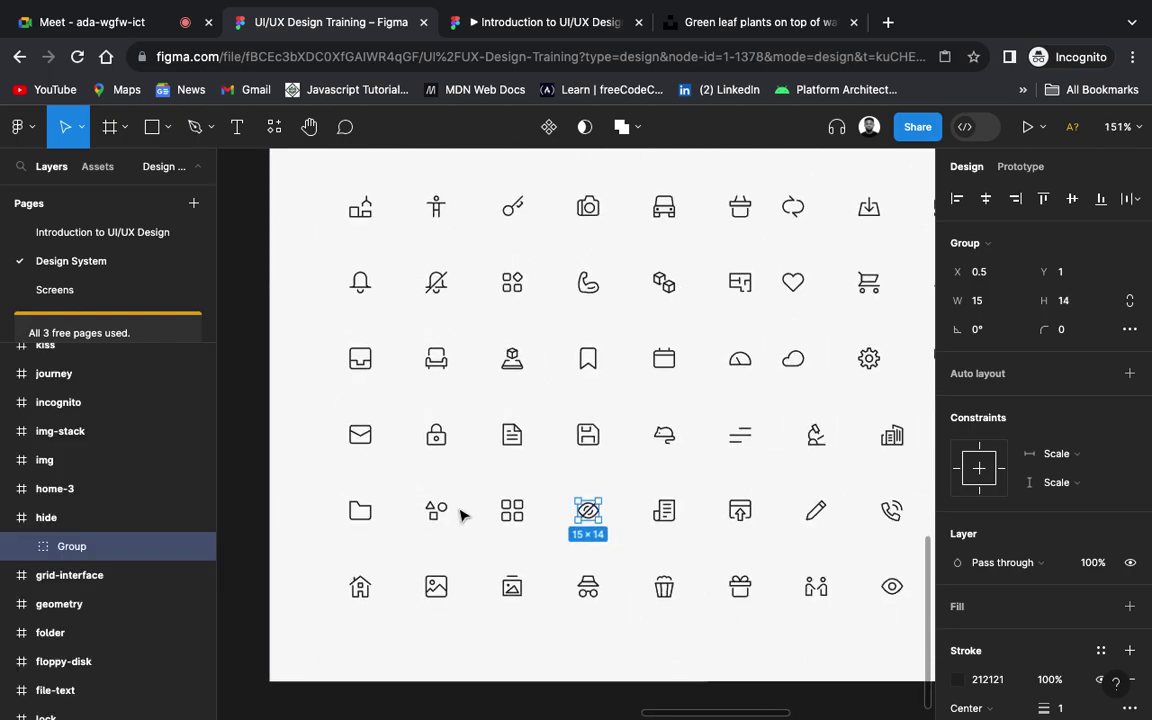
# Step: Paste the eye-slash icon at the right end of the Login screen's Password field
pyautogui.click(100, 296)
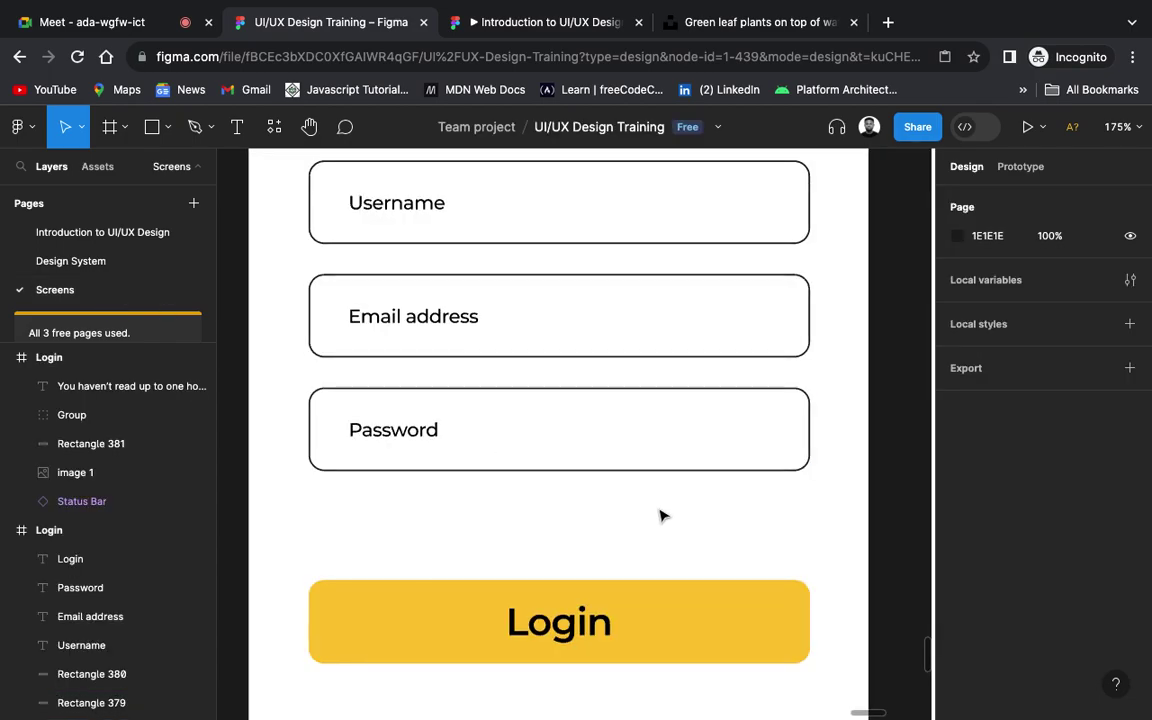
pyautogui.hotkey('ctrl', 'v')
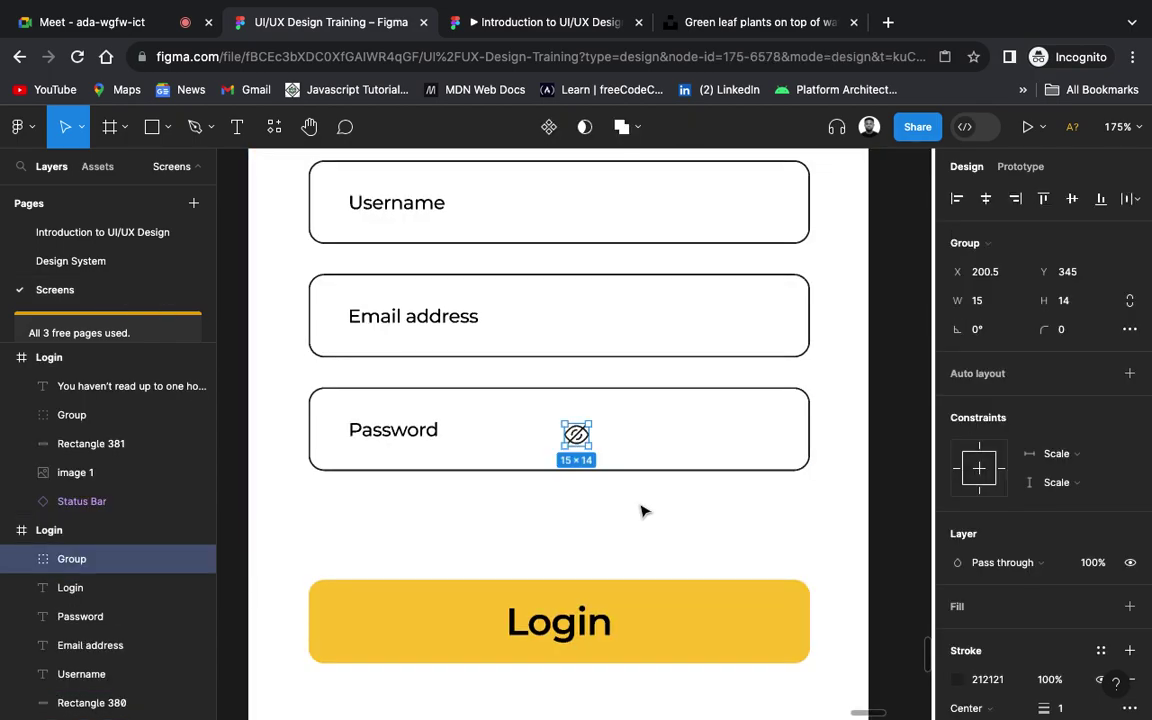
pyautogui.moveTo(580, 441); pyautogui.dragTo(750, 437)
pyautogui.click(766, 562)
pyautogui.scroll(-5, 766, 562)
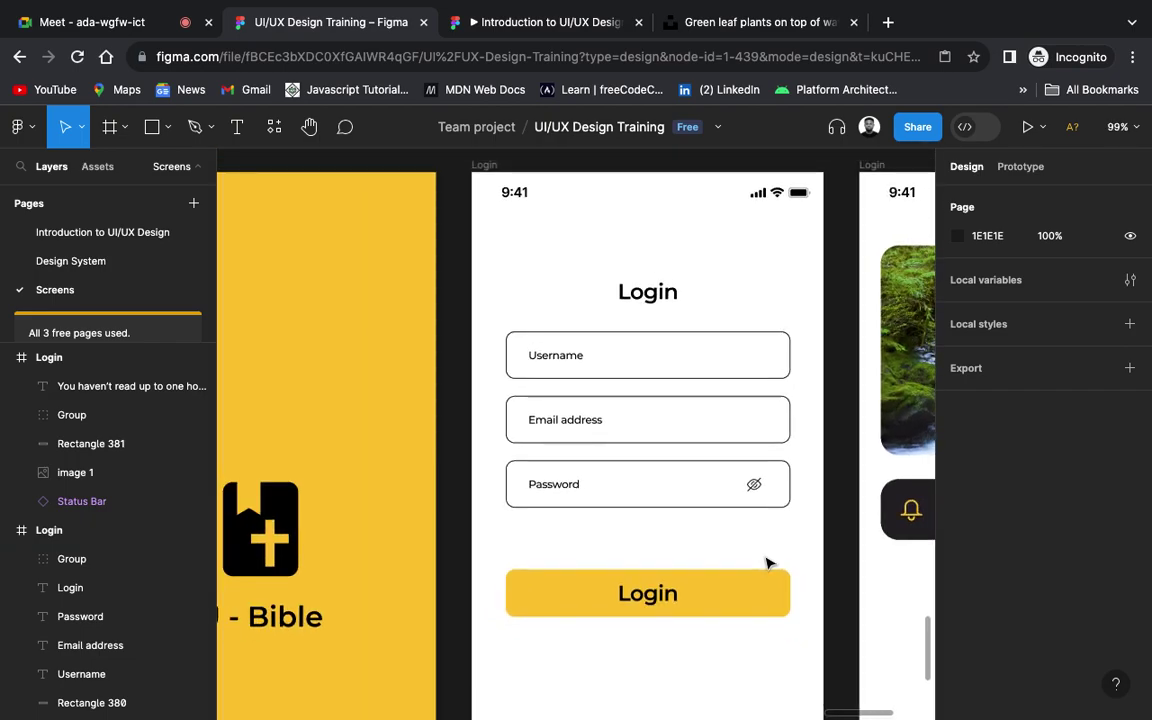
pyautogui.hscroll(1, 766, 562)
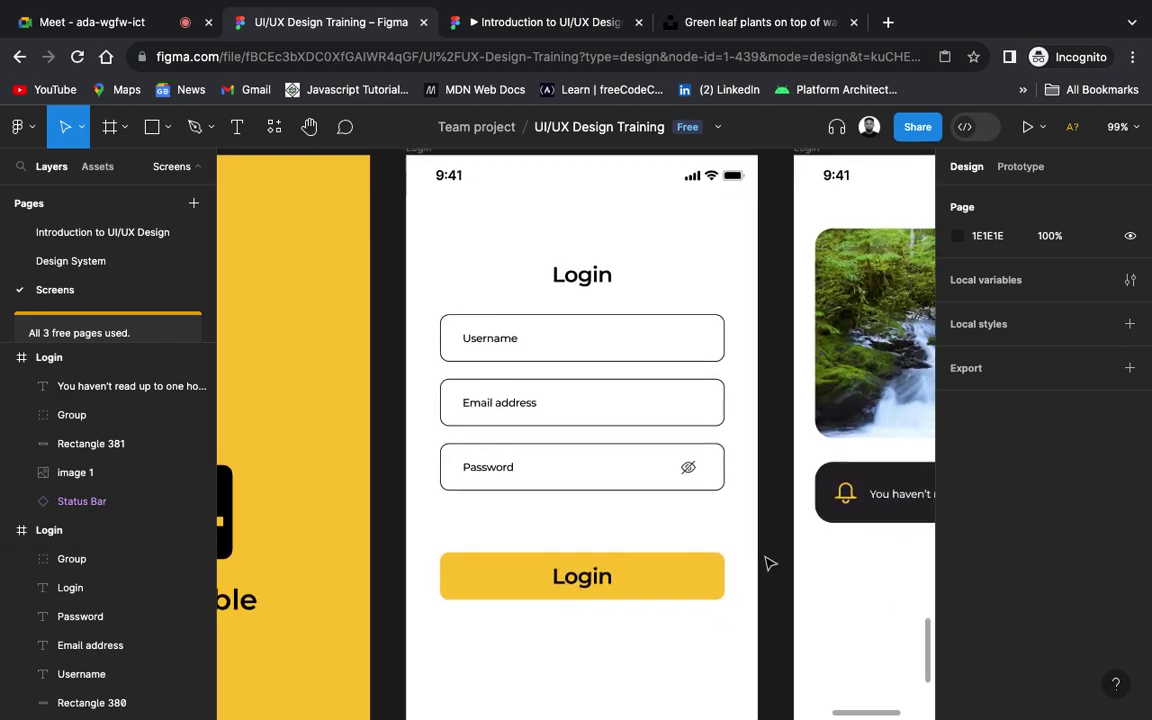
pyautogui.hscroll(5, 766, 562)
pyautogui.scroll(-5, 750, 580)
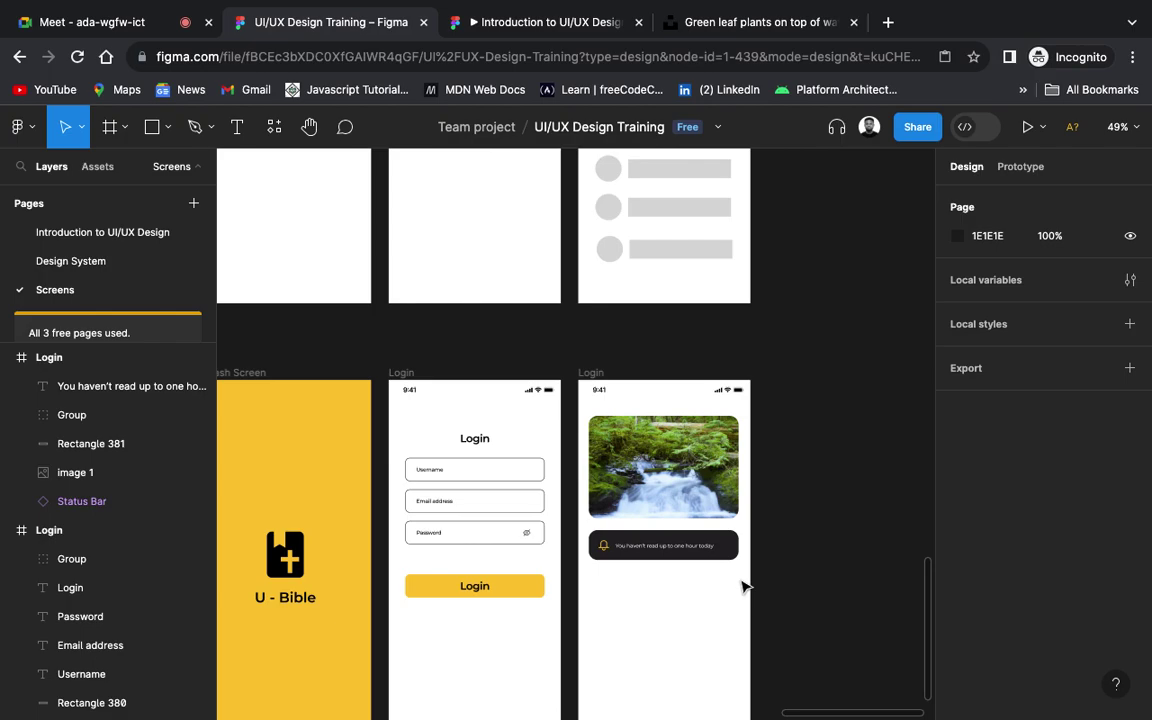
pyautogui.scroll(2, 743, 587)
pyautogui.scroll(-5, 743, 587)
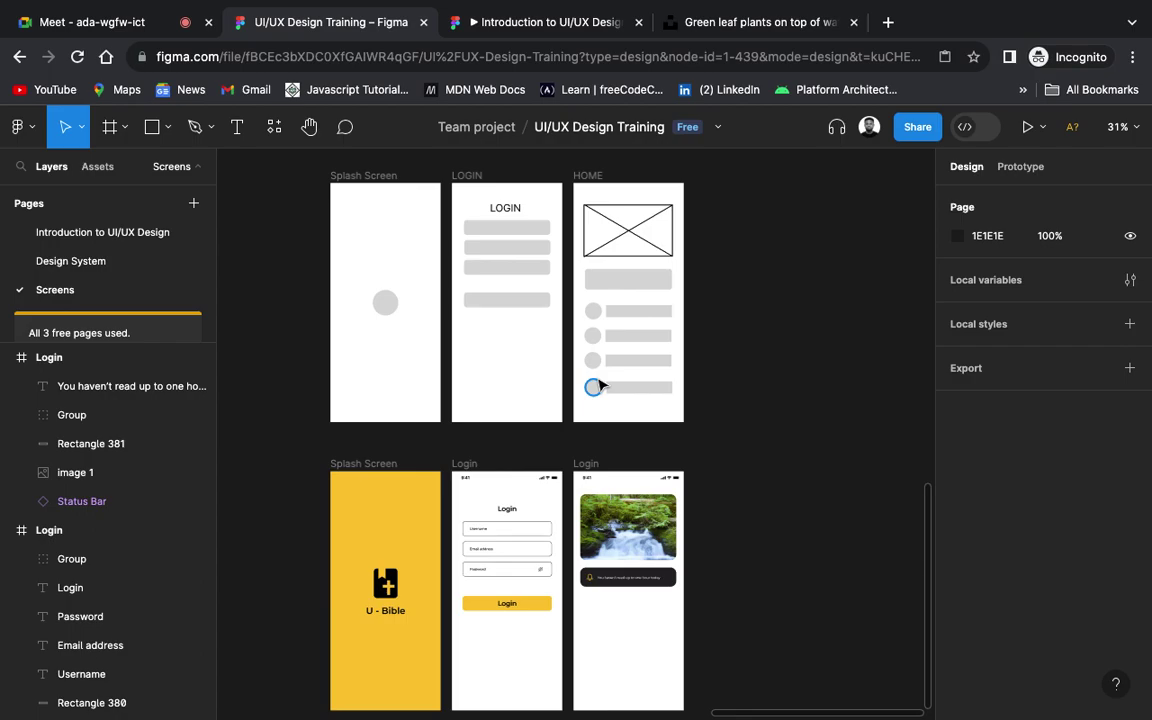
pyautogui.scroll(-3, 600, 387)
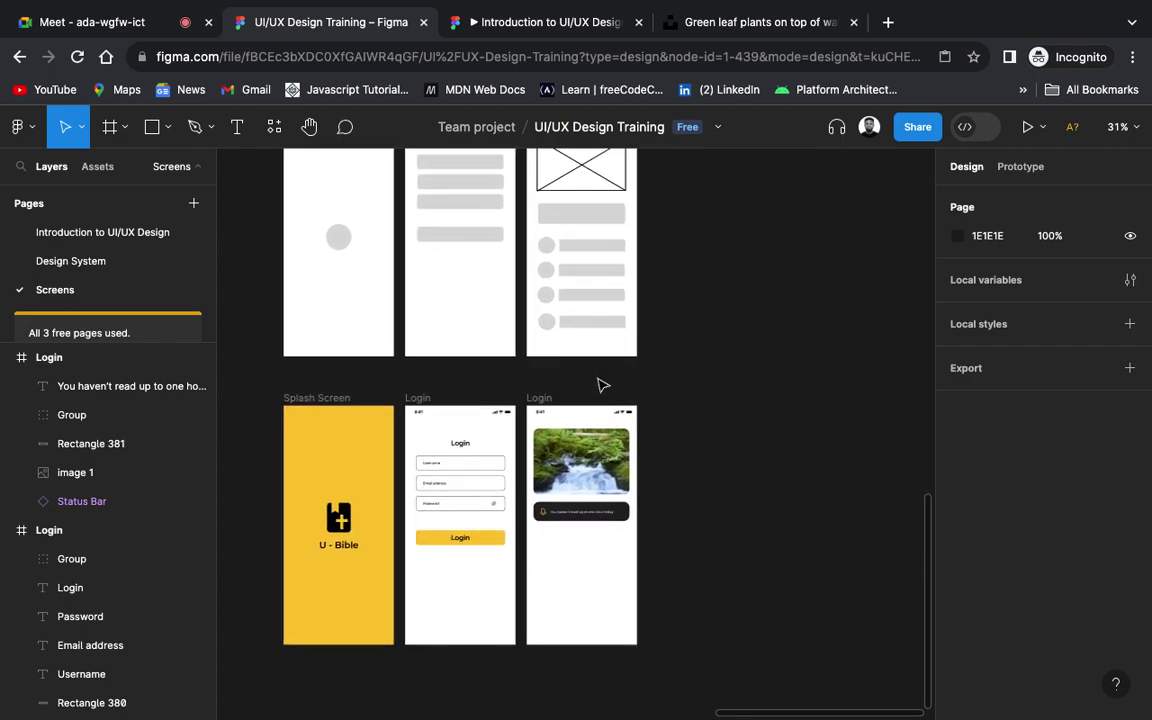
pyautogui.scroll(5, 602, 519)
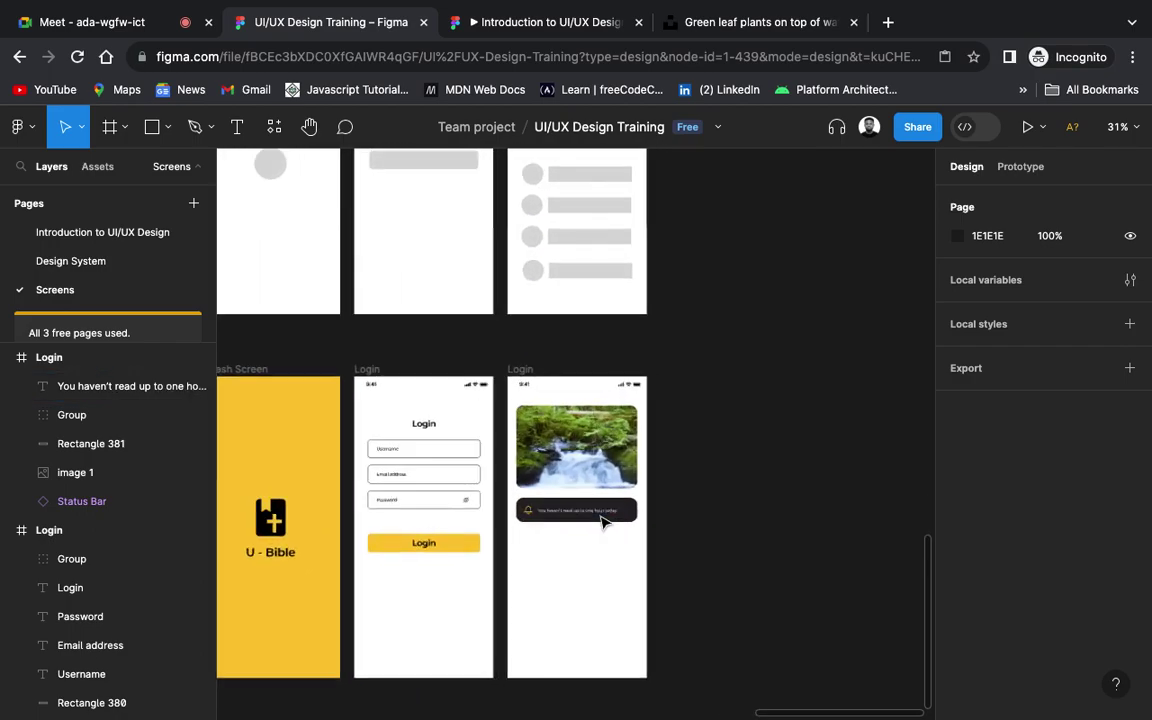
pyautogui.scroll(-1, 603, 521)
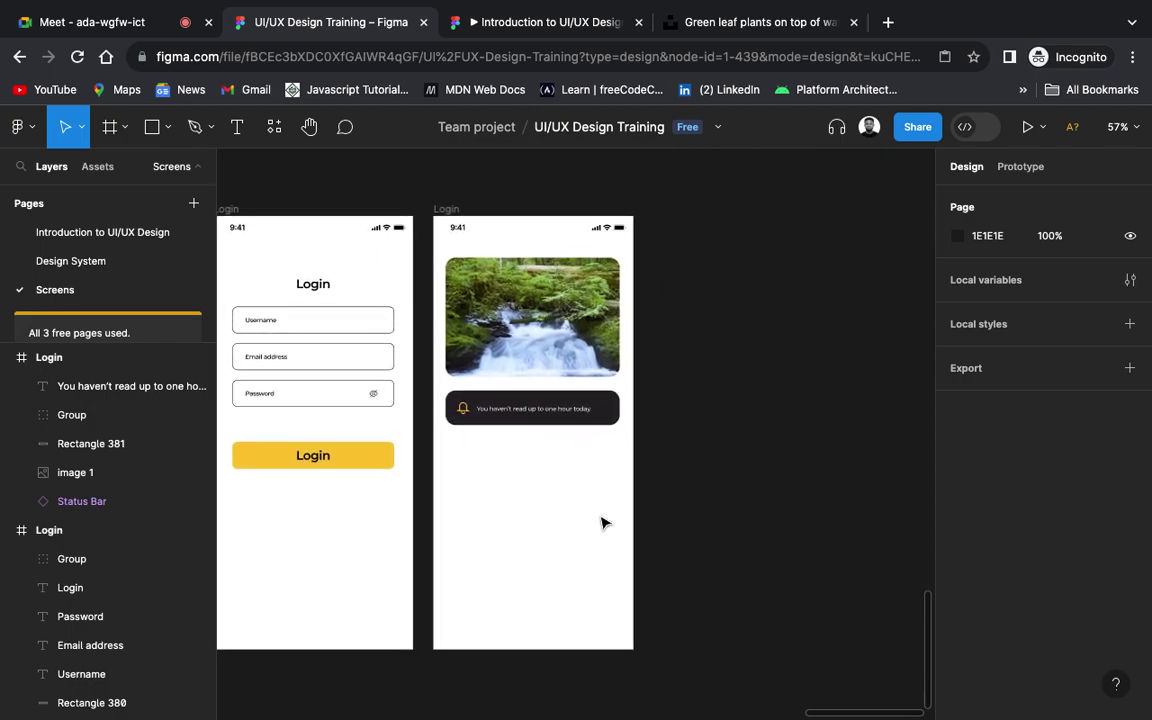
# Step: Draw a small grey circle below the notification banner
pyautogui.click(166, 130)
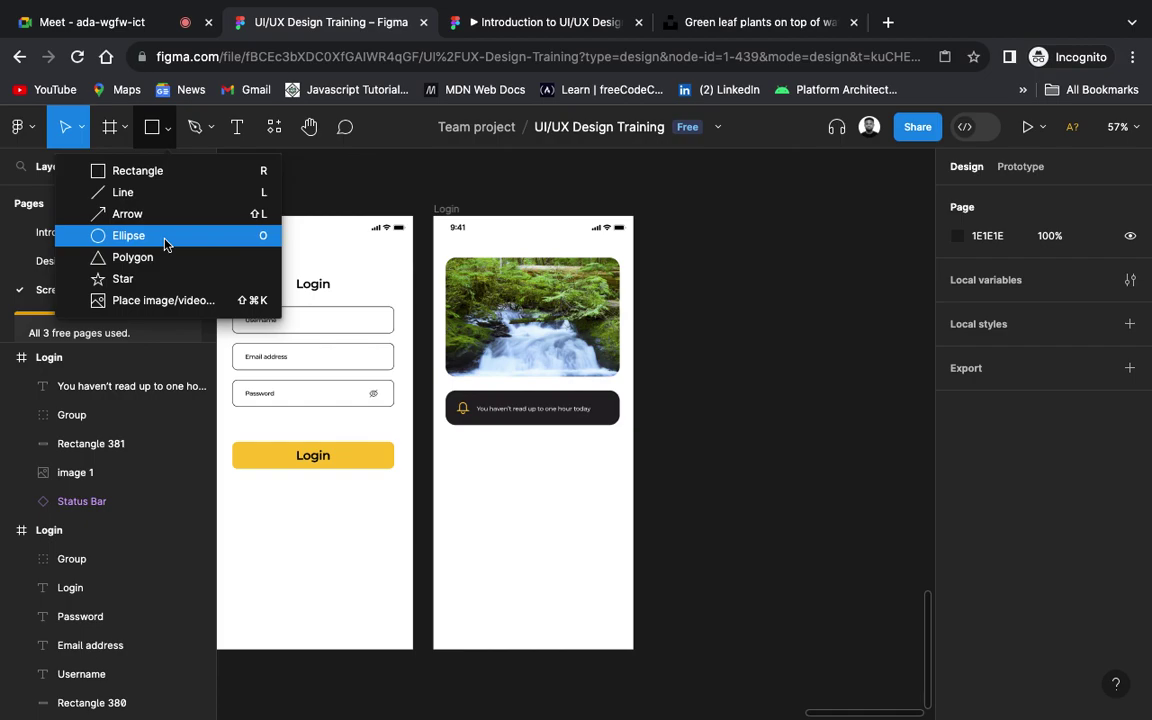
pyautogui.click(150, 235)
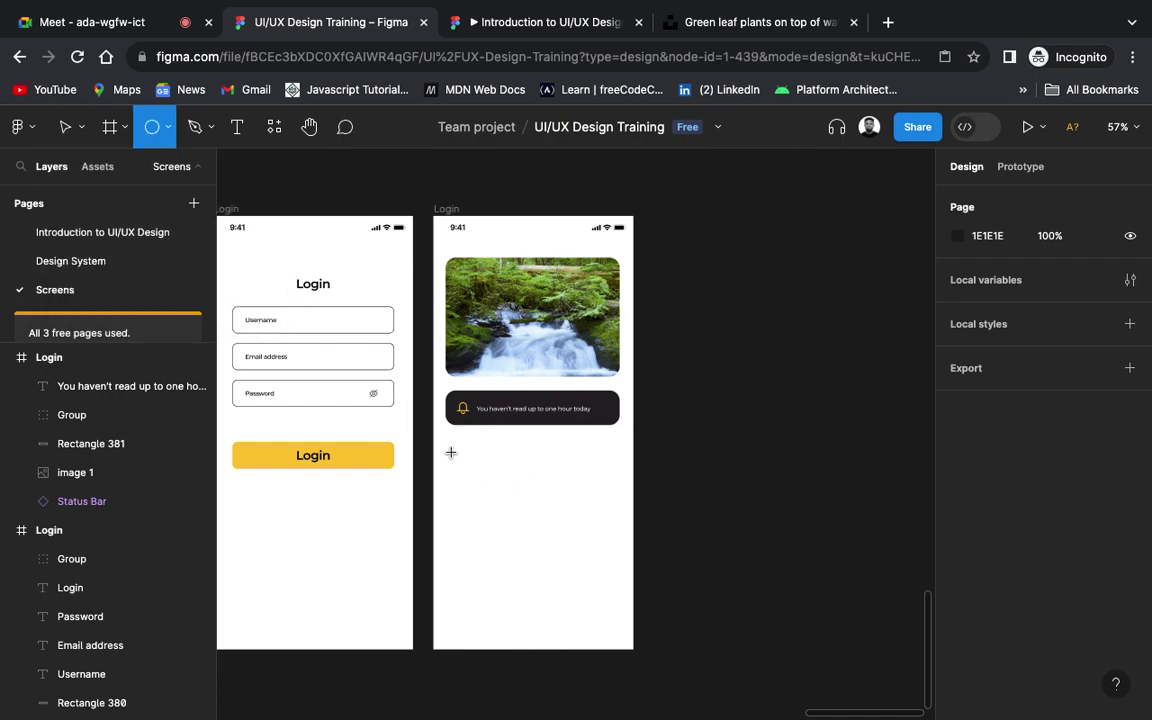
pyautogui.moveTo(450, 452); pyautogui.dragTo(479, 479)
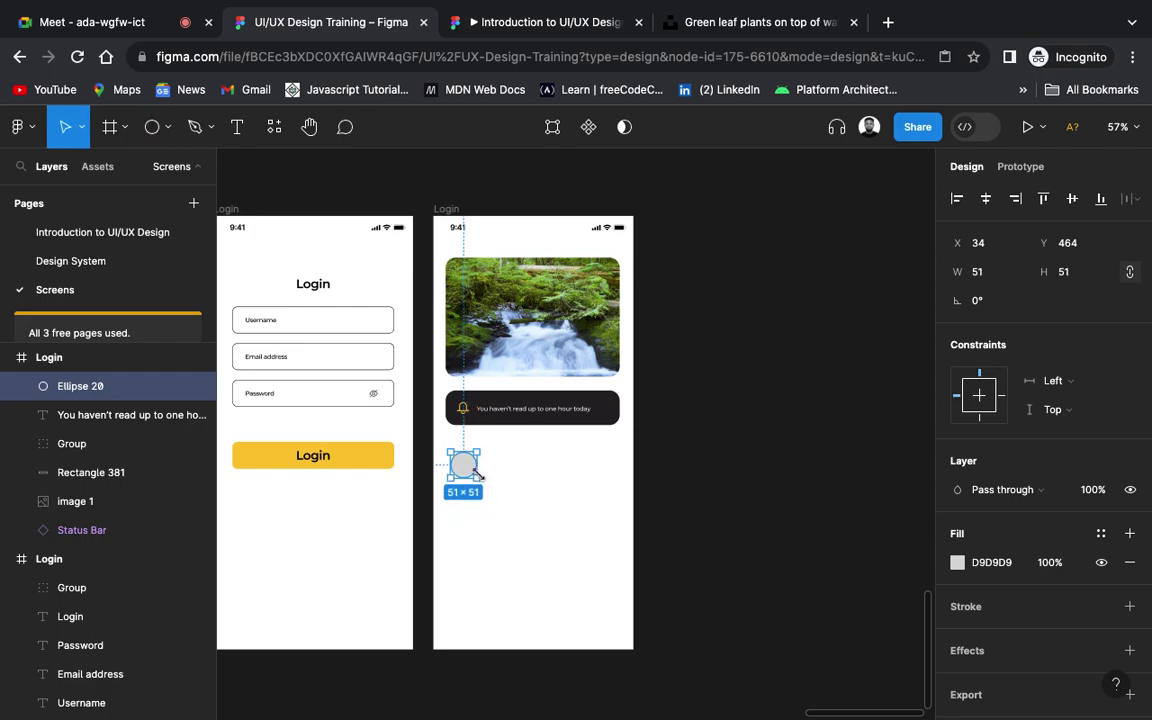
pyautogui.click(530, 476)
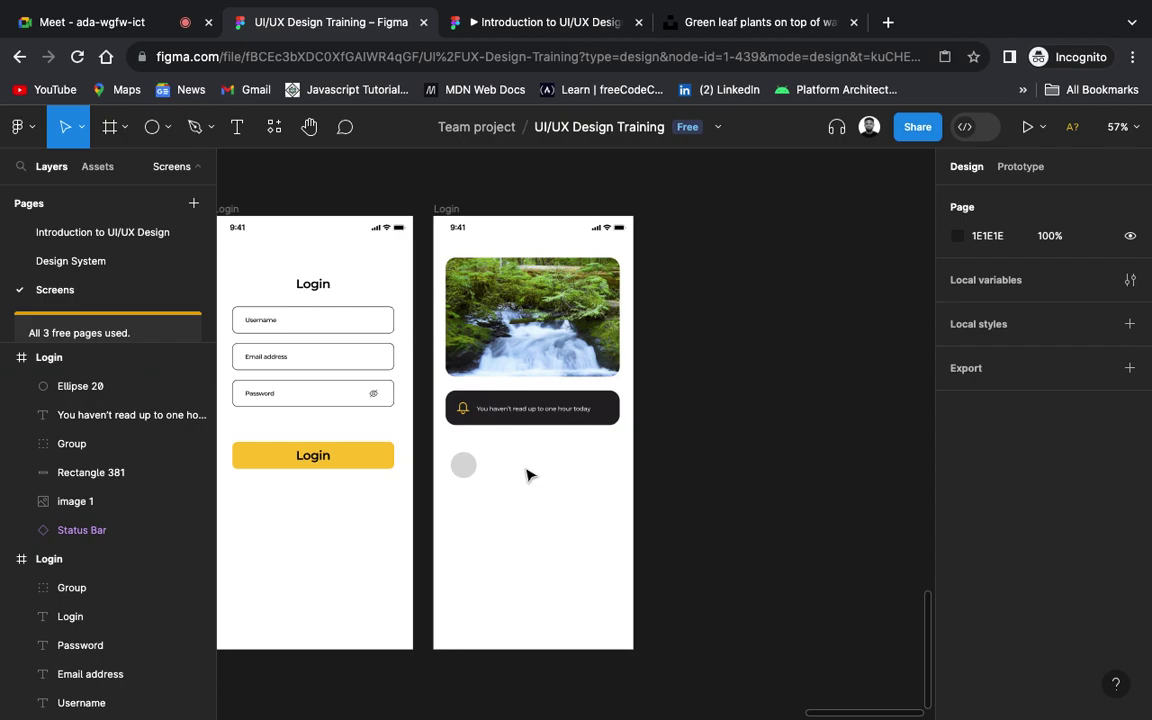
# Step: Duplicate the banner's notification text and place the copy beside the grey circle
pyautogui.click(528, 410)
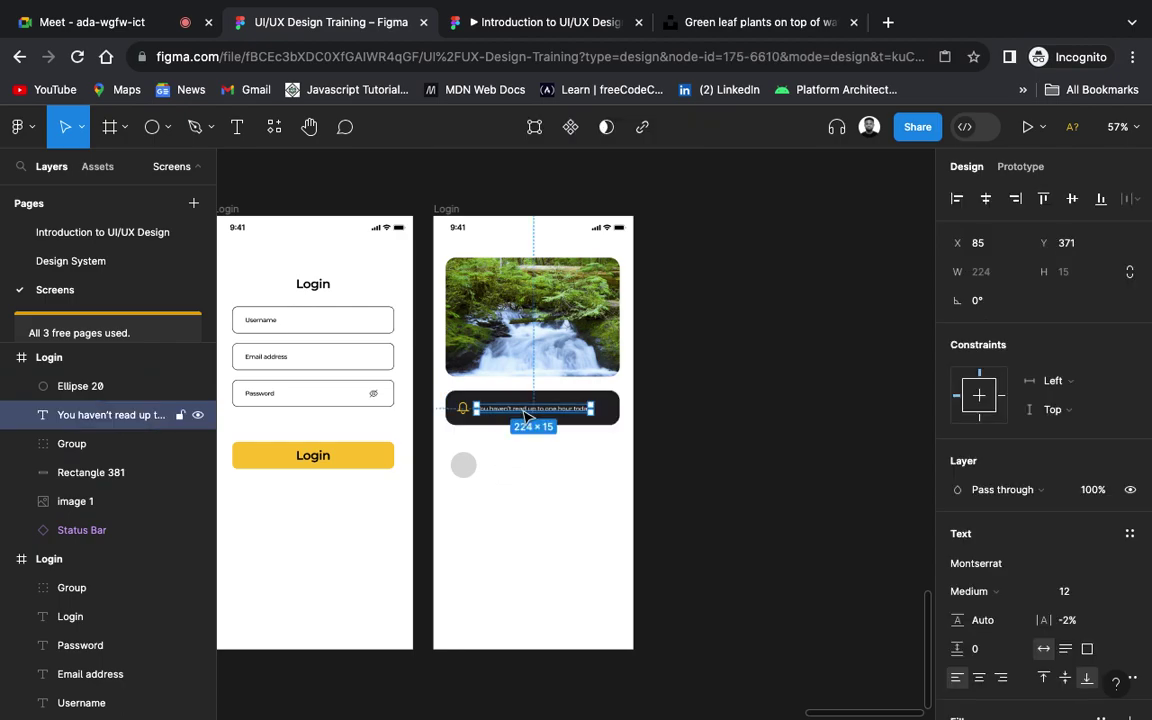
pyautogui.moveTo(528, 411); pyautogui.dragTo(528, 475)
pyautogui.press('i')
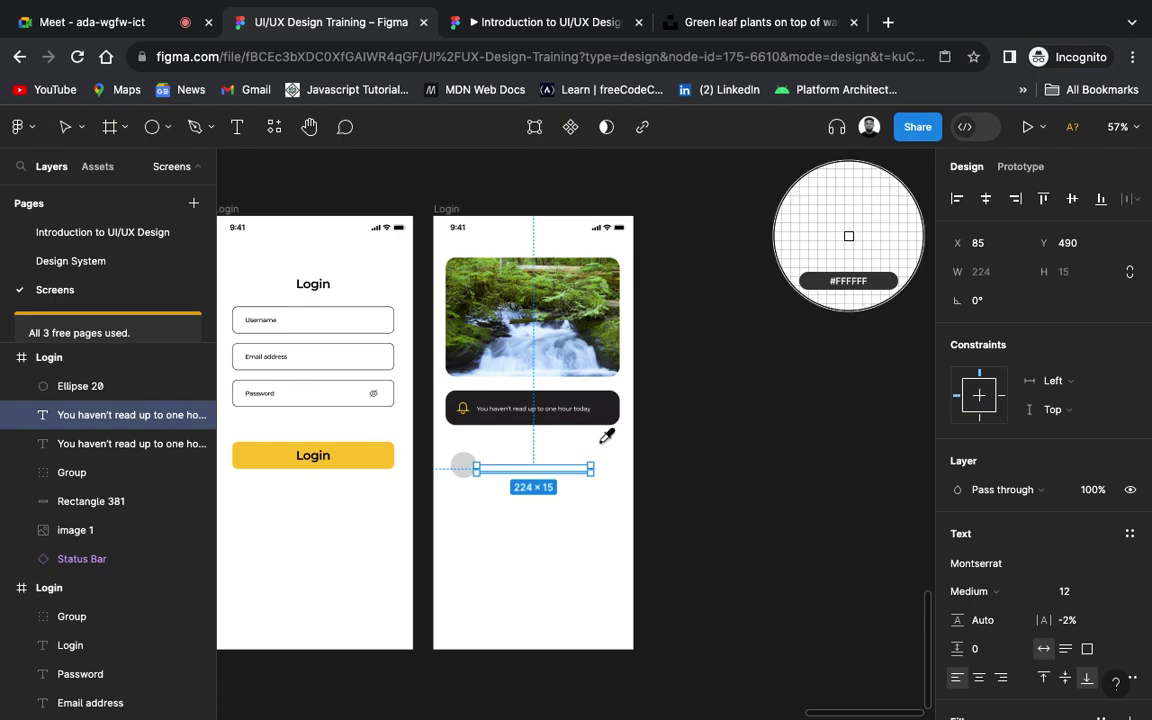
pyautogui.press('Escape')
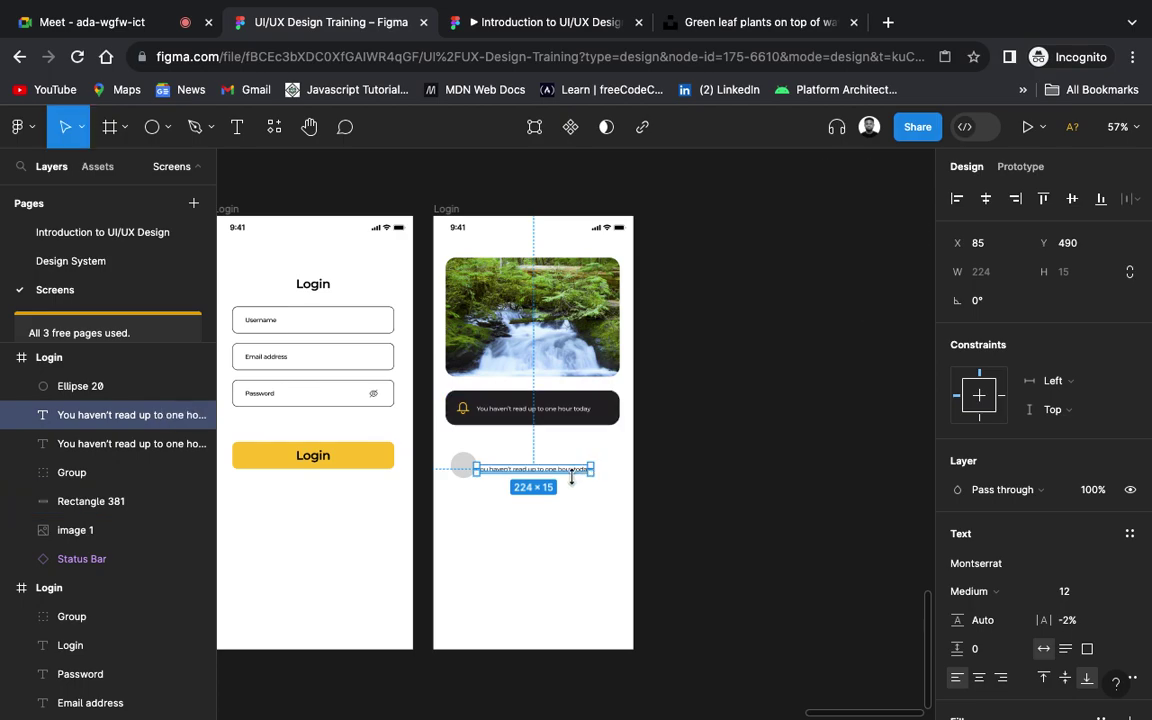
pyautogui.scroll(5, 572, 478)
pyautogui.scroll(5, 572, 478)
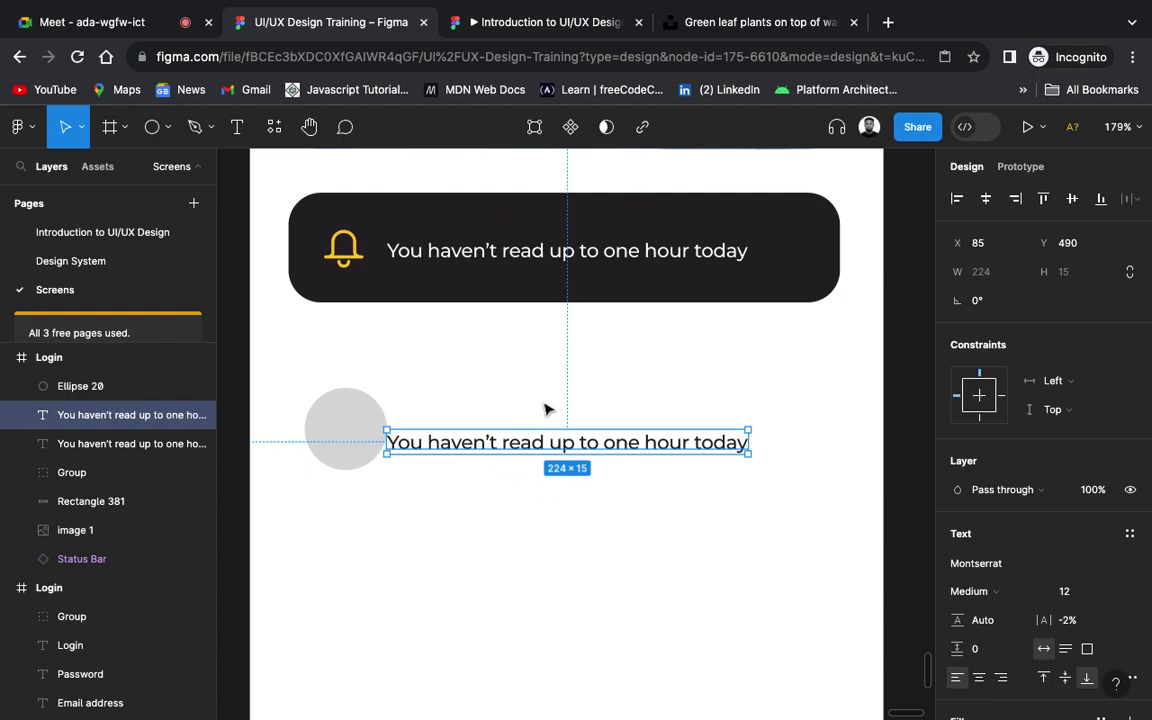
pyautogui.moveTo(524, 444); pyautogui.dragTo(553, 419)
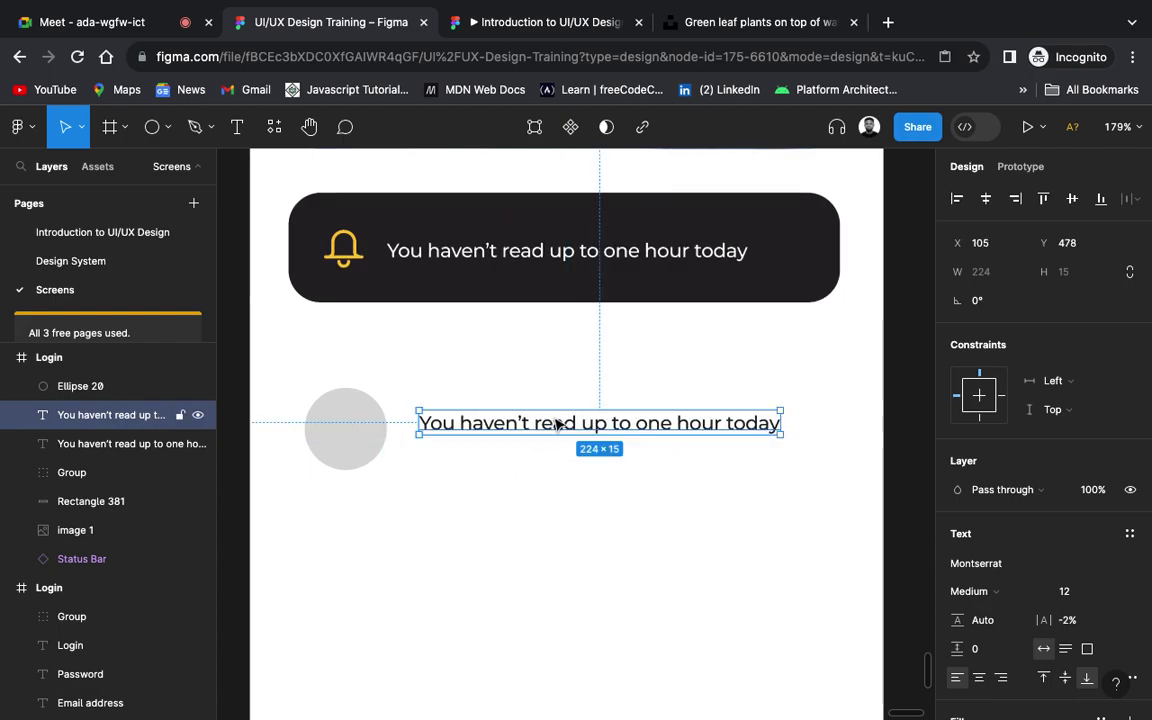
pyautogui.click(781, 21)
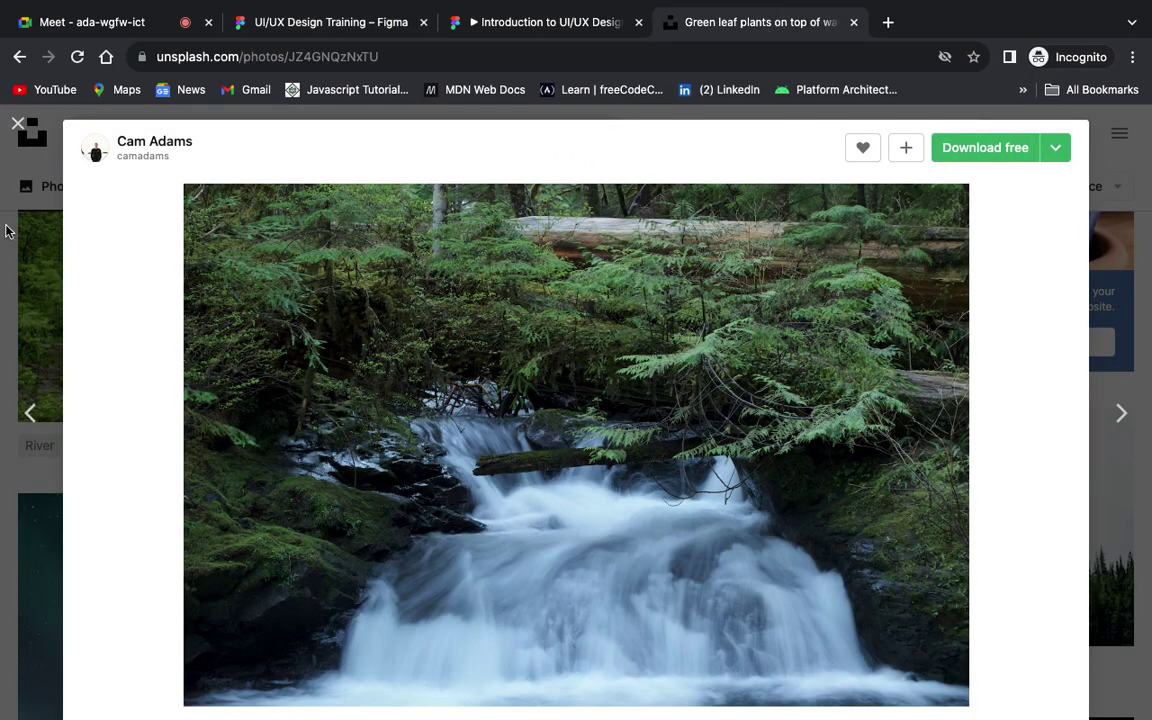
# Step: Close the photo preview and search Unsplash for 'nigerian man portrait'
pyautogui.click(18, 123)
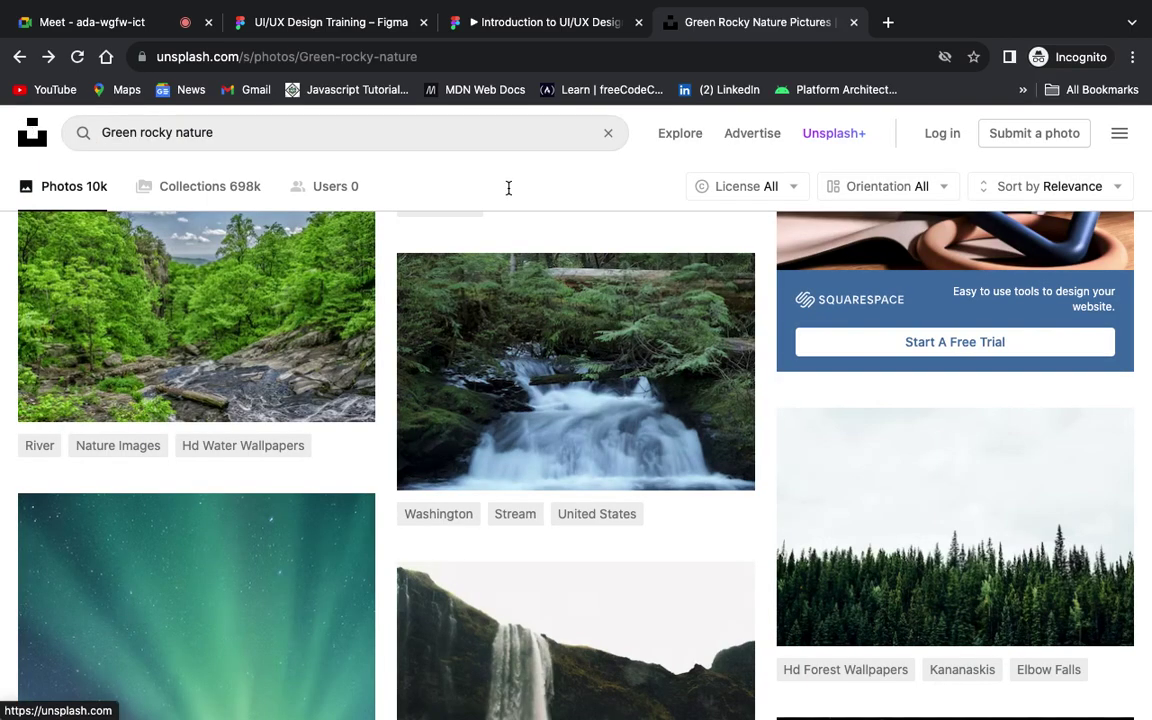
pyautogui.moveTo(216, 133); pyautogui.dragTo(82, 133)
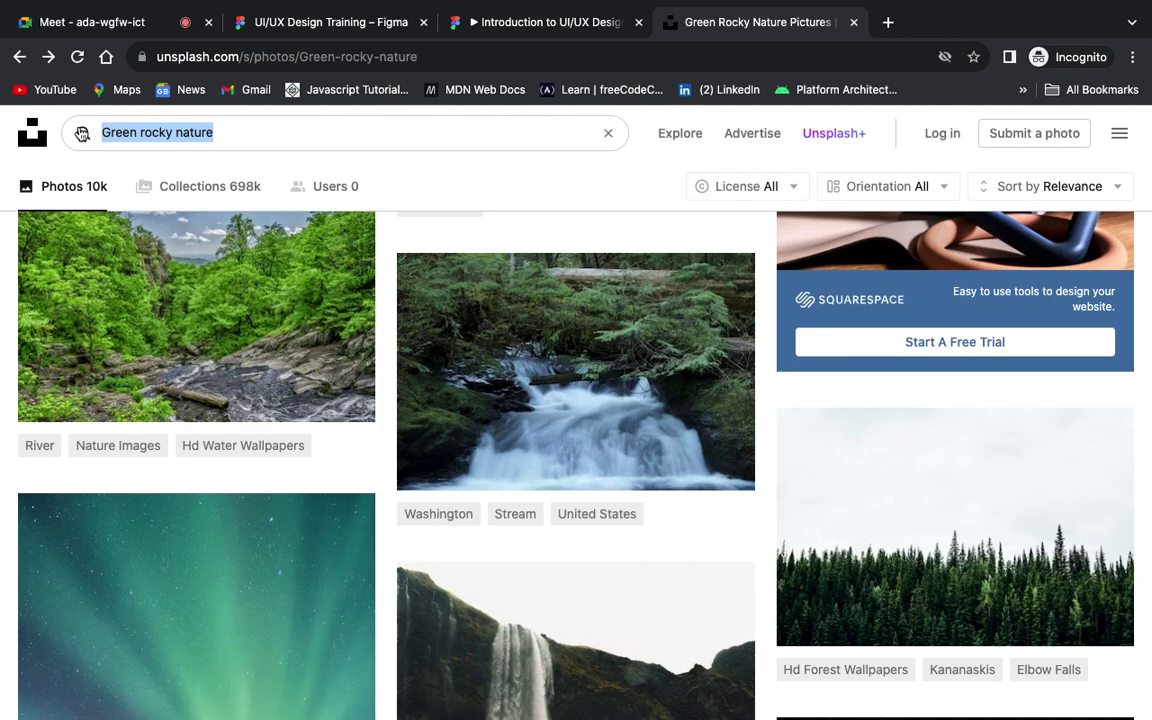
pyautogui.write('ni')
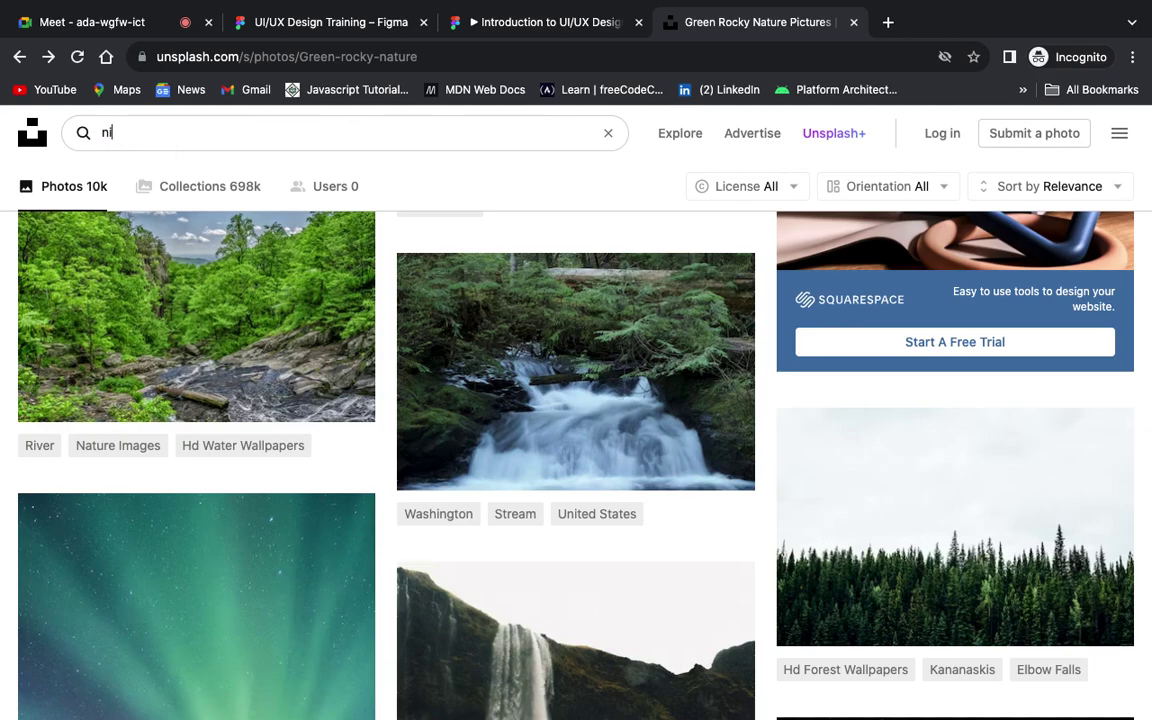
pyautogui.write('gerian man portrait')
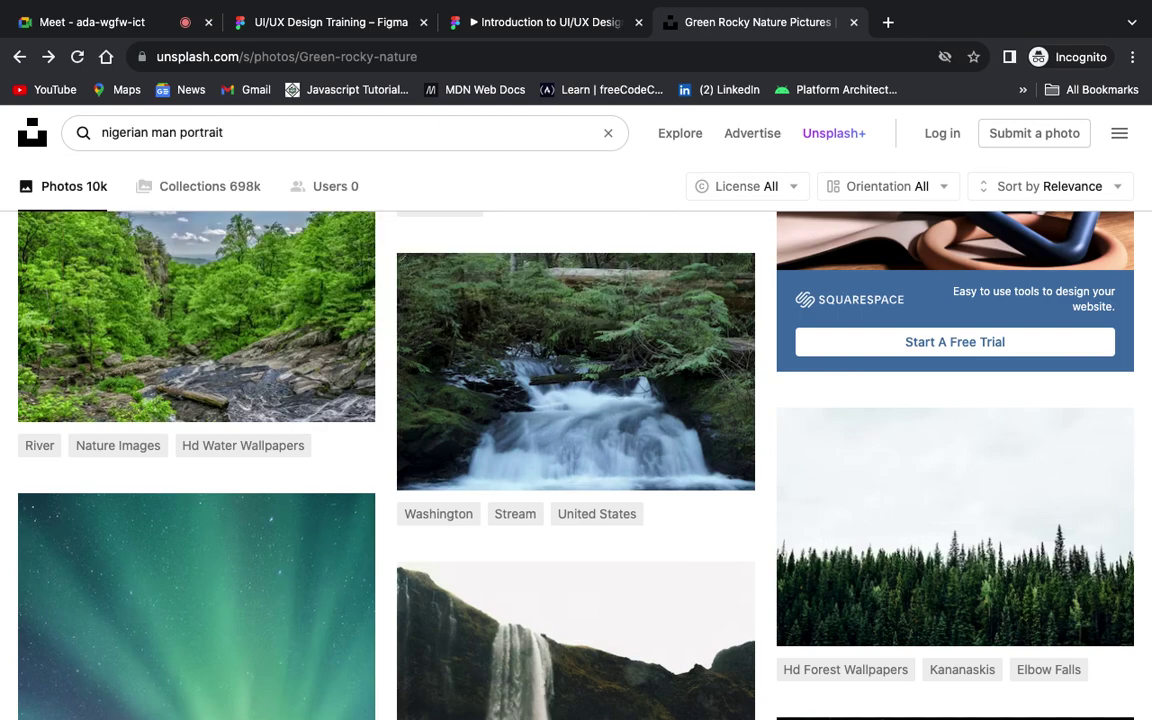
pyautogui.press('Return')
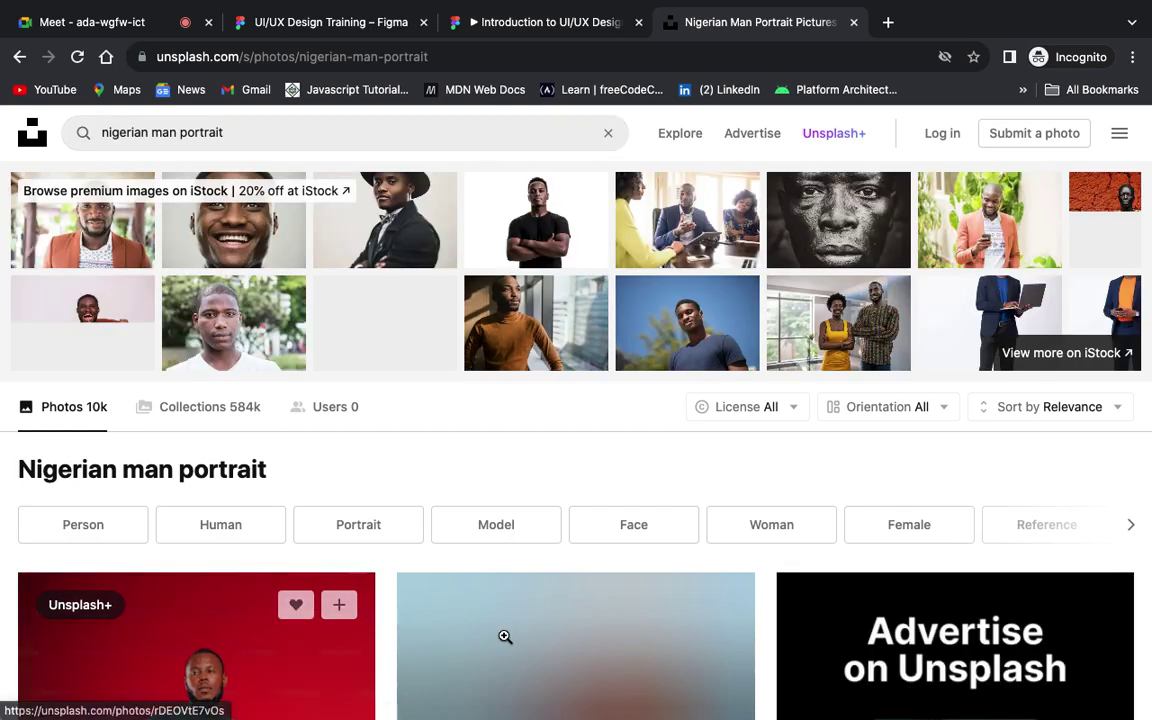
# Step: Browse the results and open the portrait of the man in the black hat and yellow shirt
pyautogui.scroll(-1, 603, 660)
pyautogui.scroll(-4, 603, 660)
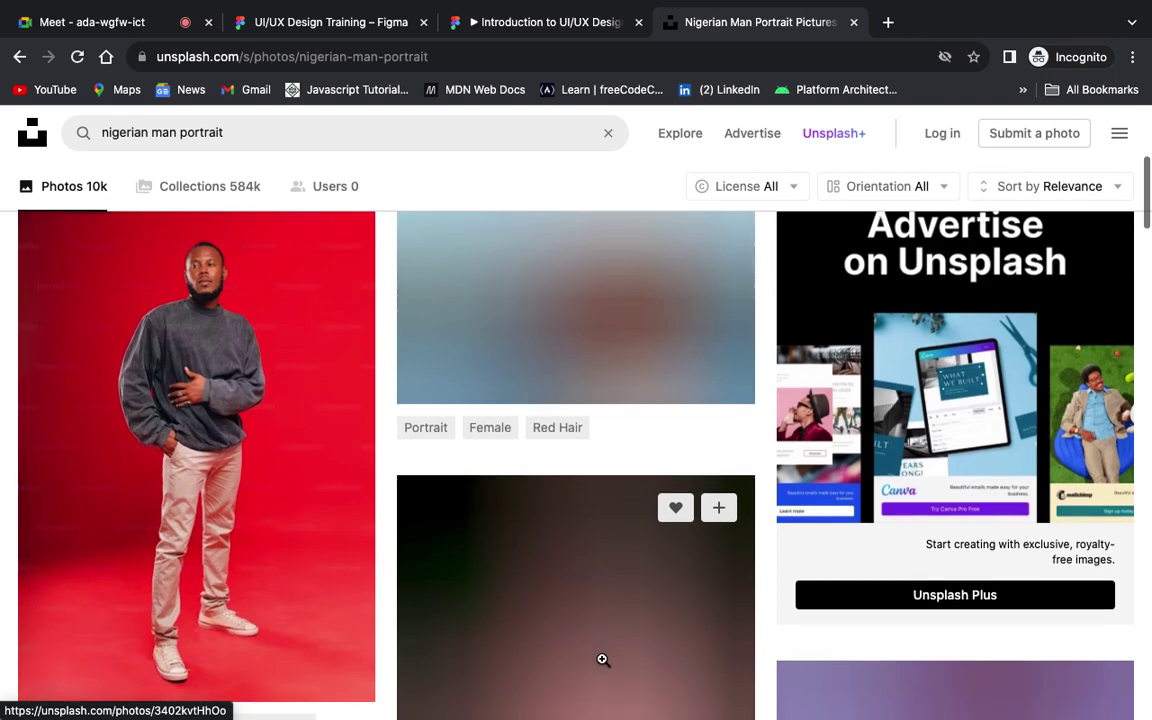
pyautogui.scroll(-2, 603, 660)
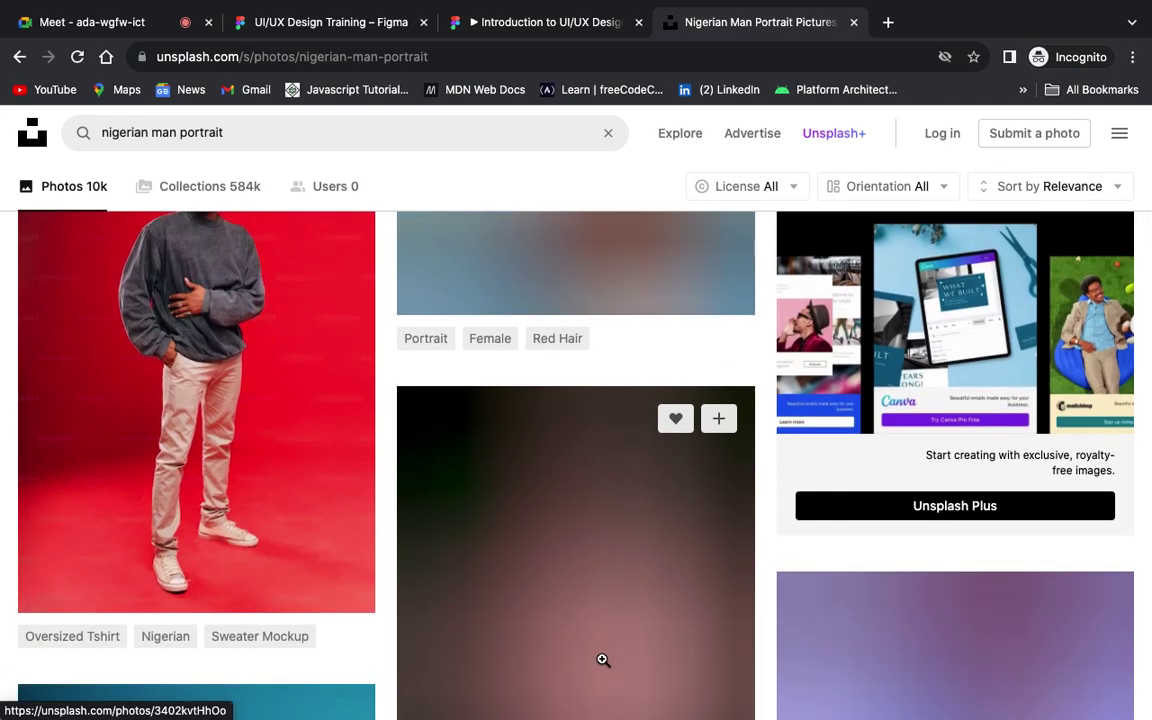
pyautogui.scroll(-4, 603, 660)
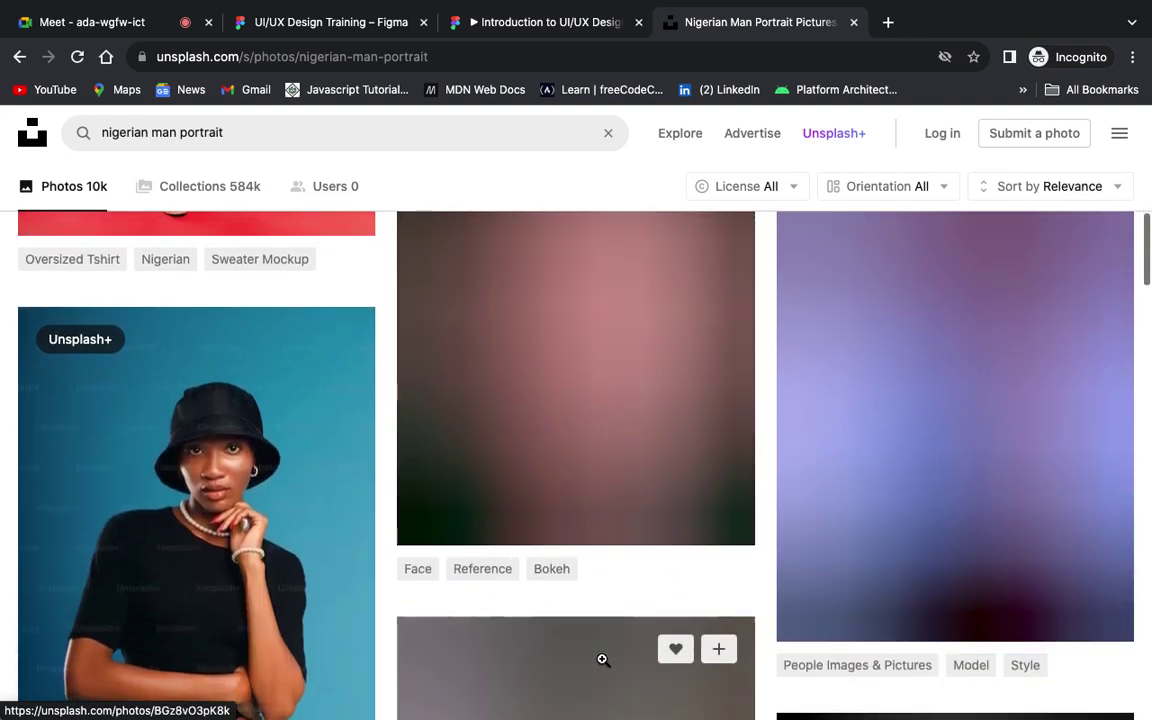
pyautogui.scroll(-5, 603, 660)
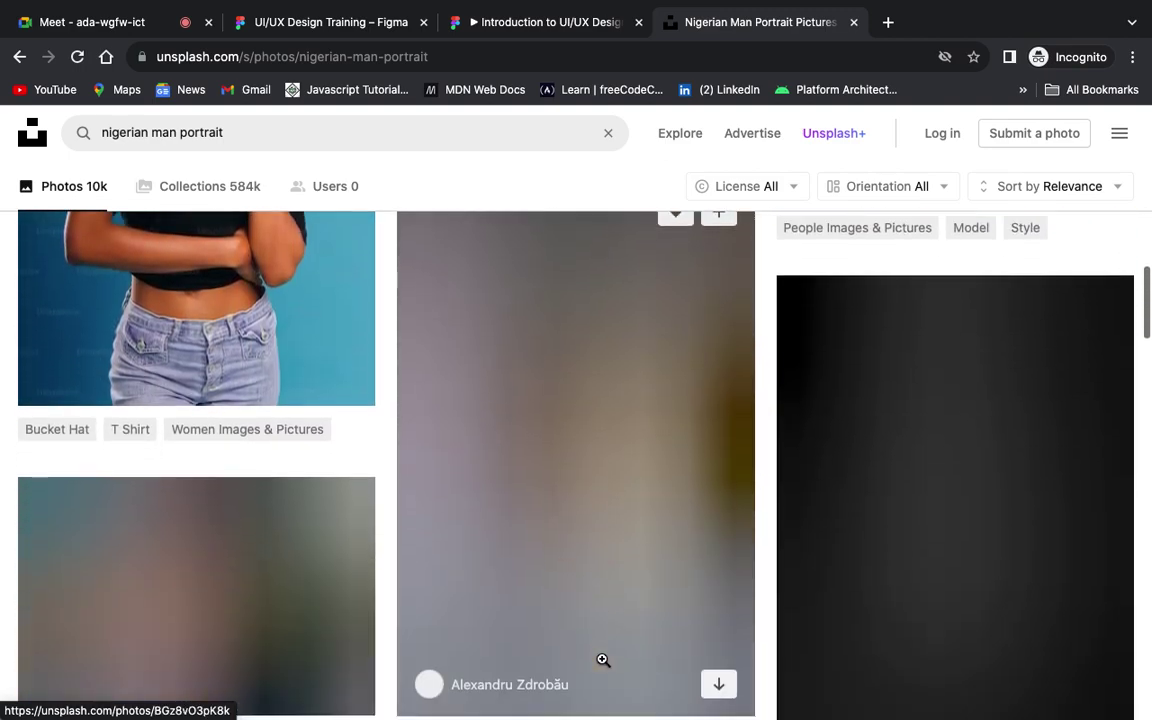
pyautogui.scroll(10, 603, 660)
pyautogui.scroll(-2, 603, 660)
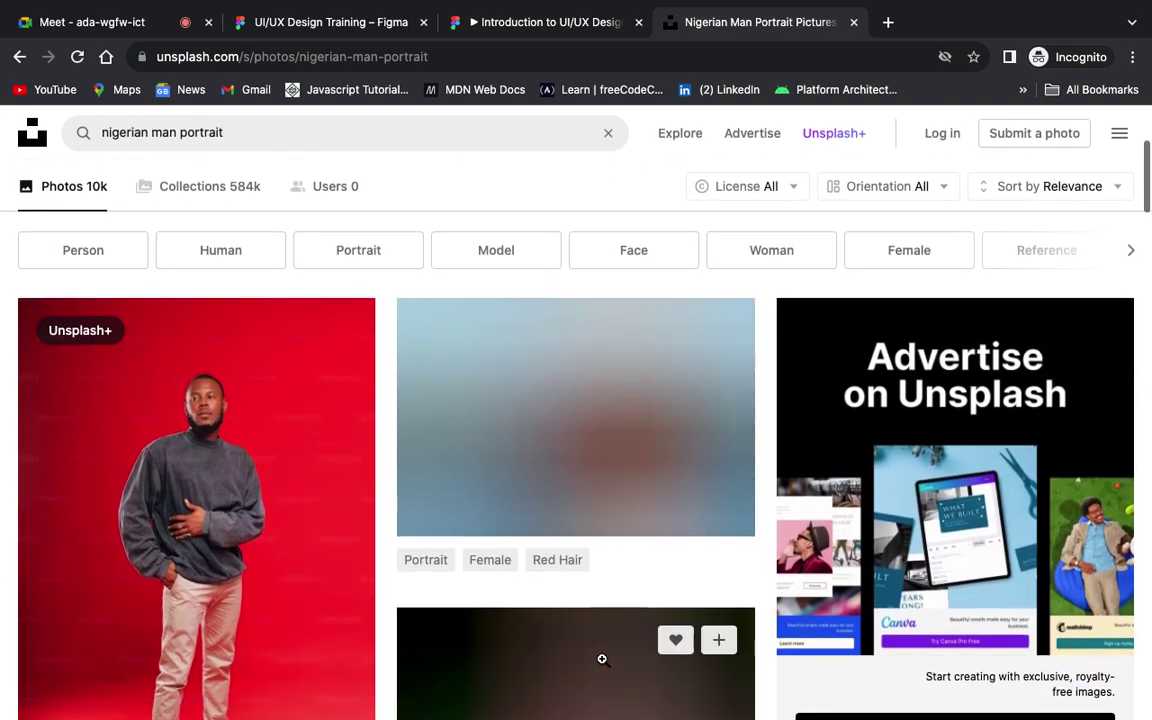
pyautogui.scroll(1, 602, 659)
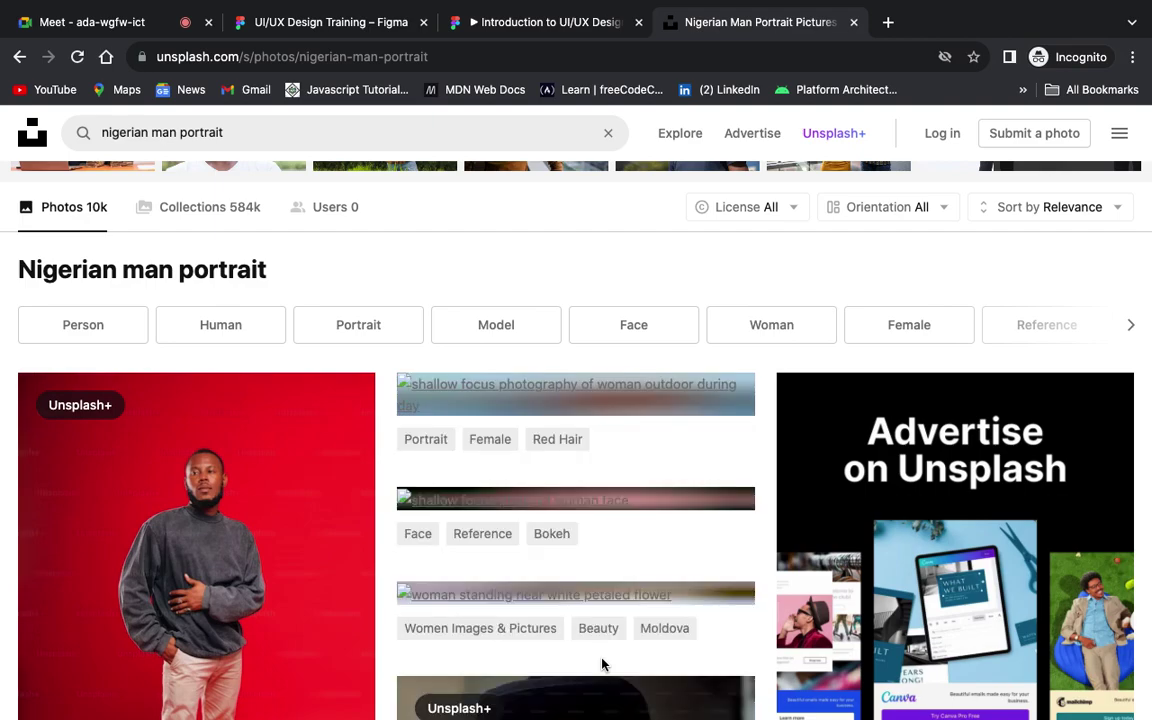
pyautogui.scroll(-4, 602, 660)
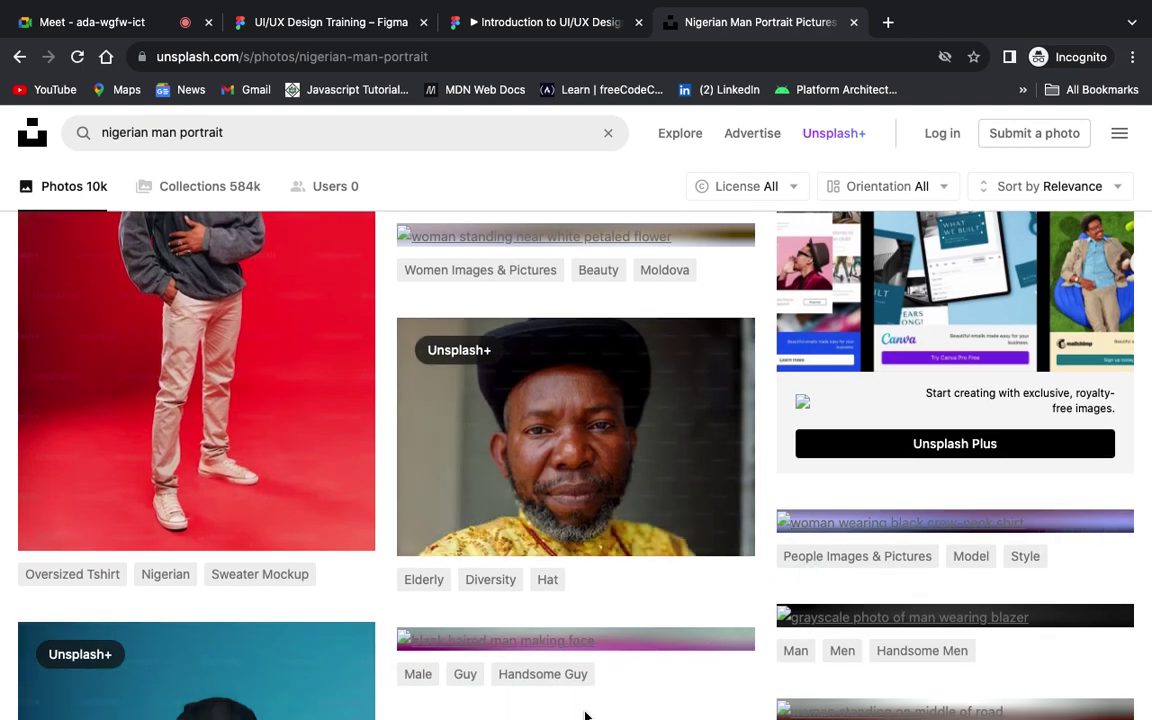
pyautogui.scroll(-1, 558, 596)
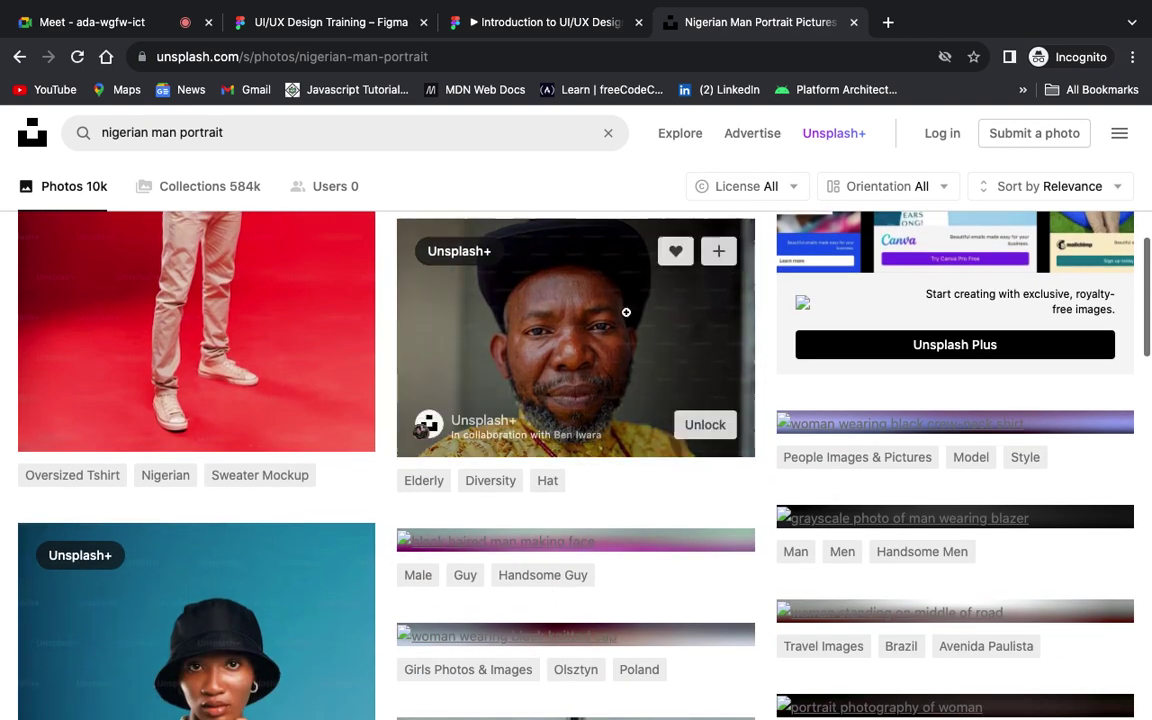
pyautogui.scroll(-5, 659, 379)
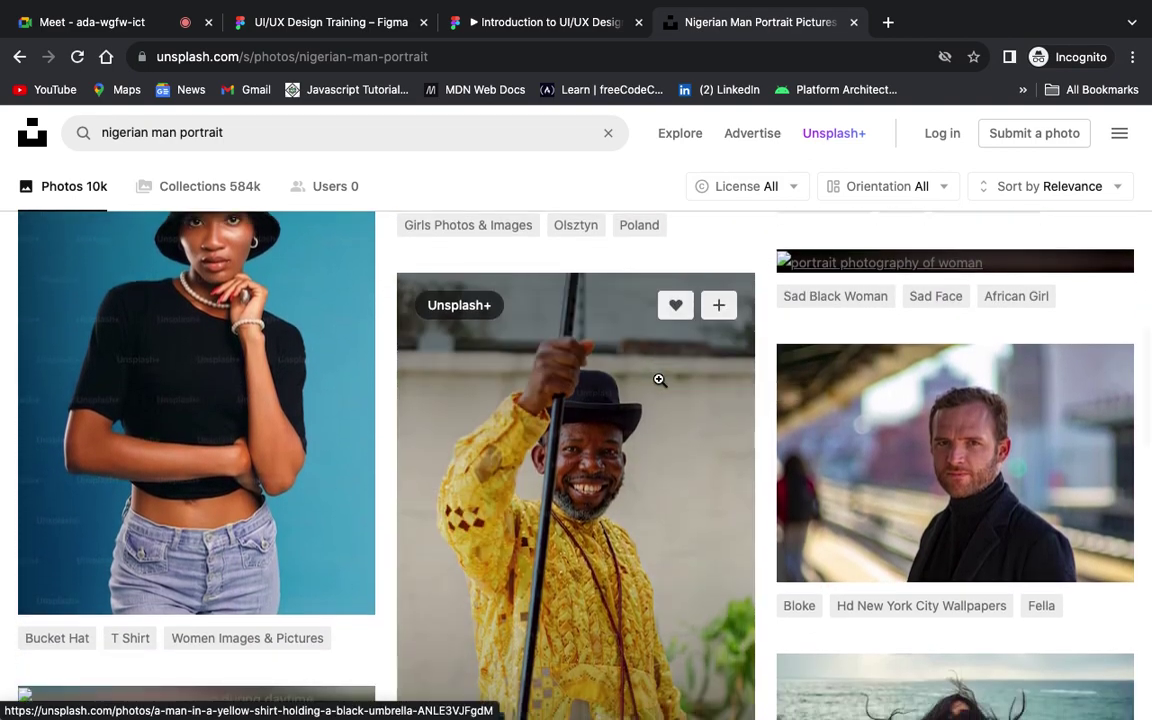
pyautogui.scroll(-1, 659, 379)
pyautogui.scroll(2, 659, 379)
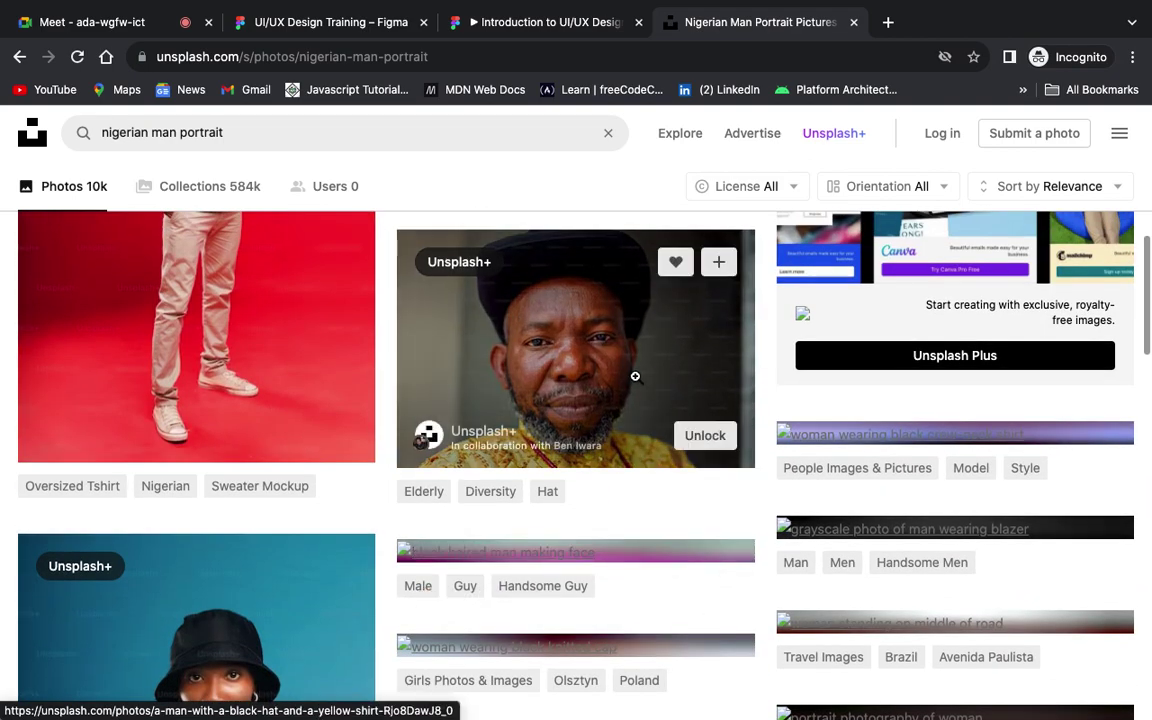
pyautogui.click(625, 377)
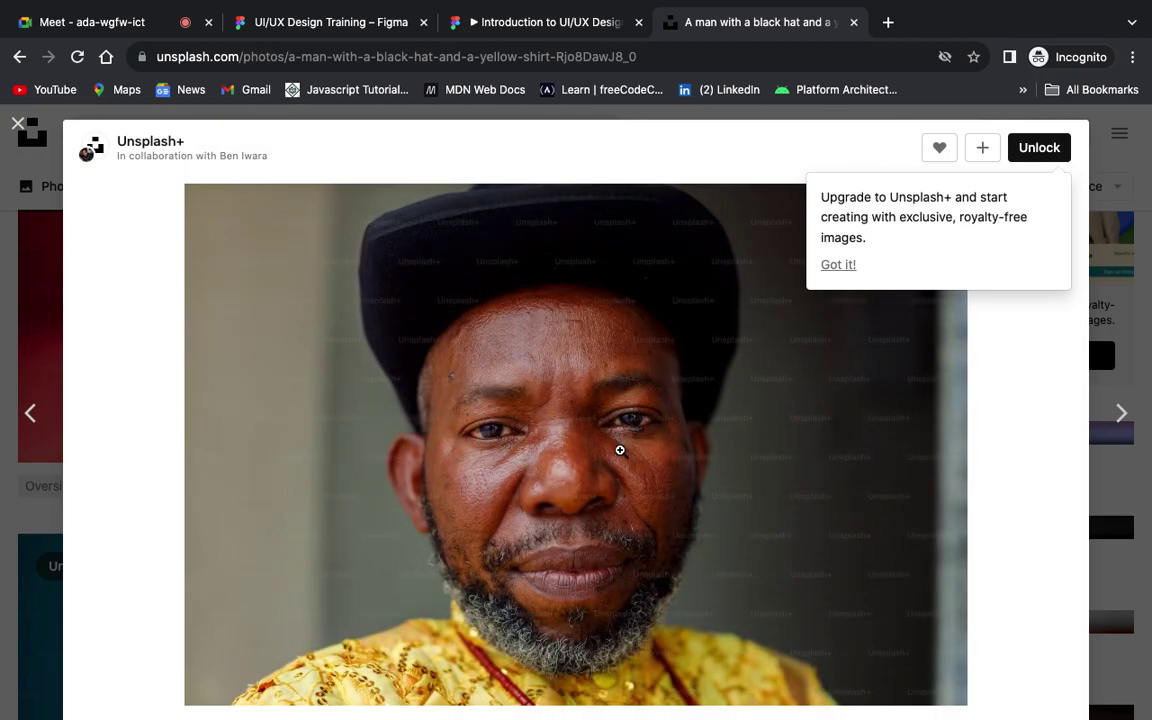
# Step: Inspect the photo zoomed in, then copy the portrait image
pyautogui.click(620, 450)
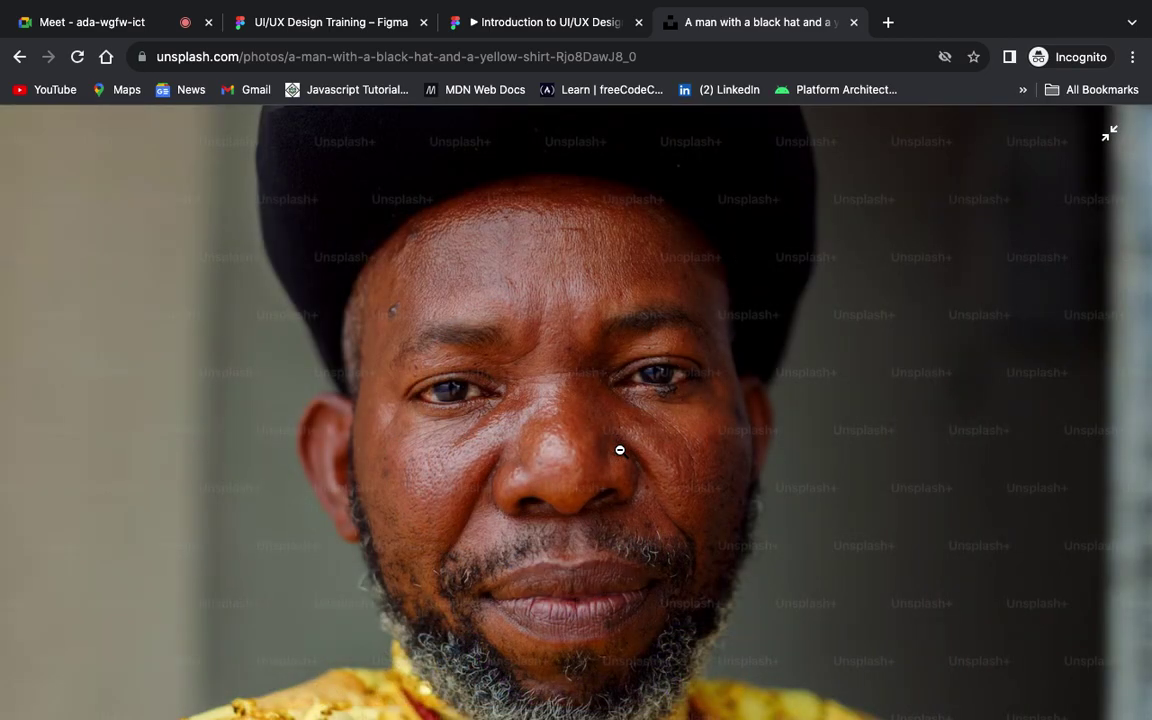
pyautogui.click(620, 450)
pyautogui.click(620, 450)
pyautogui.click(620, 450)
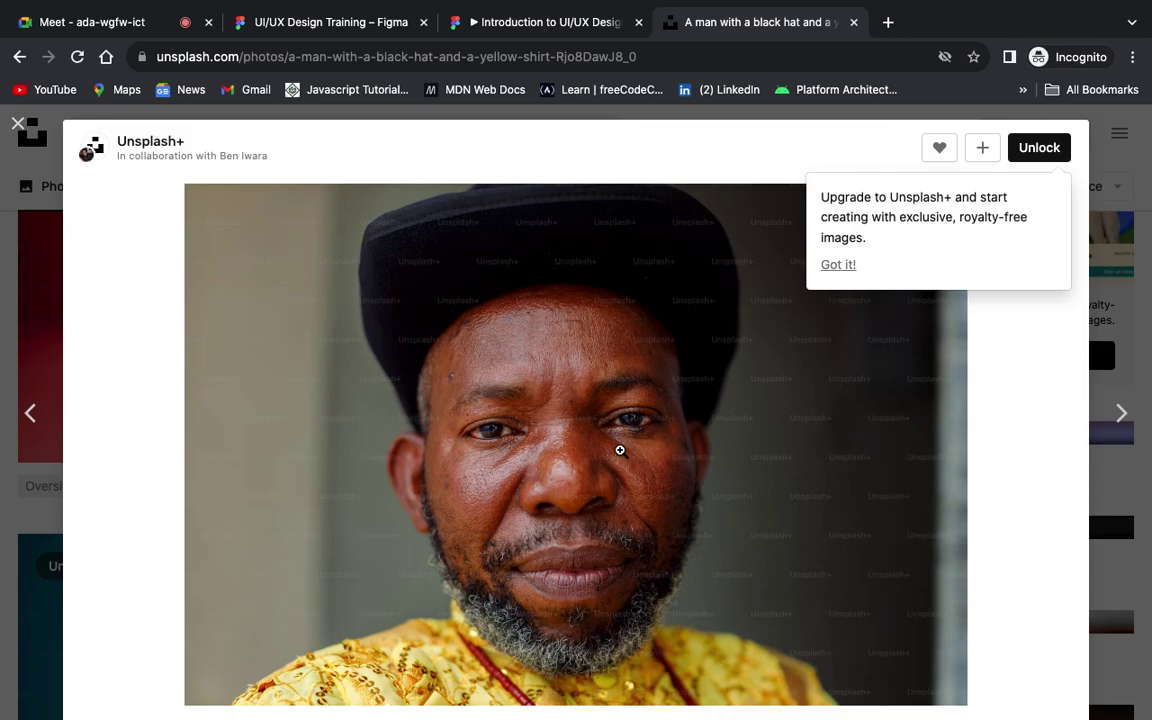
pyautogui.click(620, 450)
pyautogui.click(620, 450)
pyautogui.rightClick(649, 377)
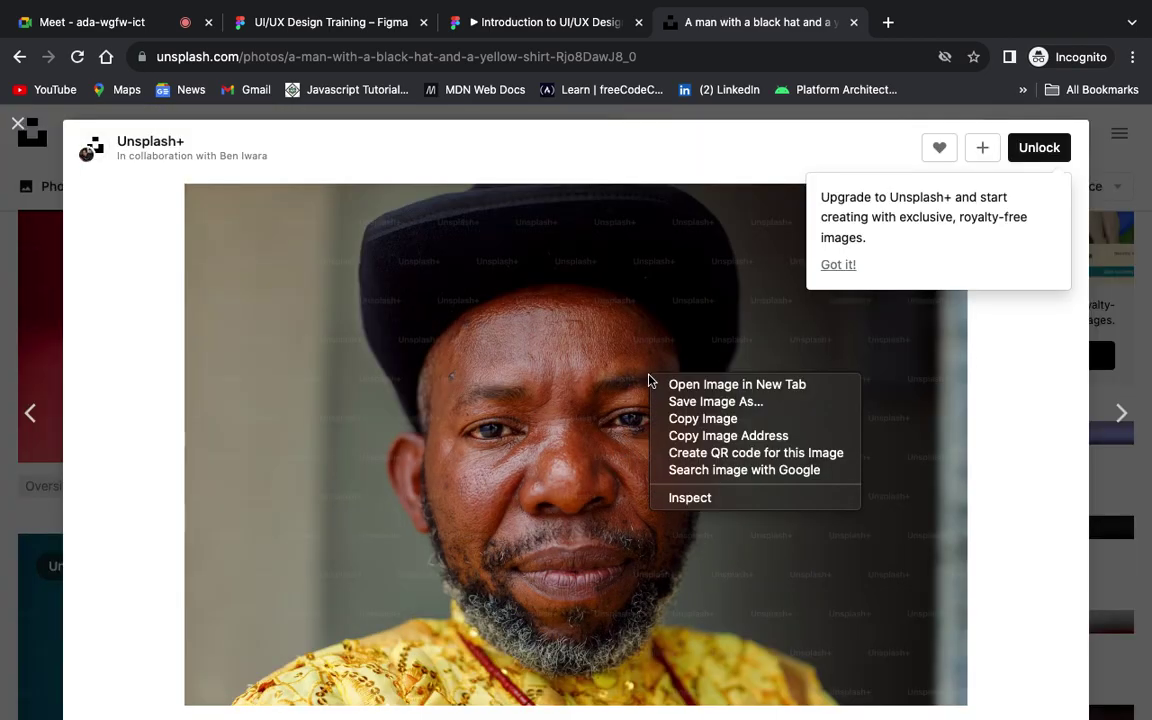
pyautogui.click(720, 418)
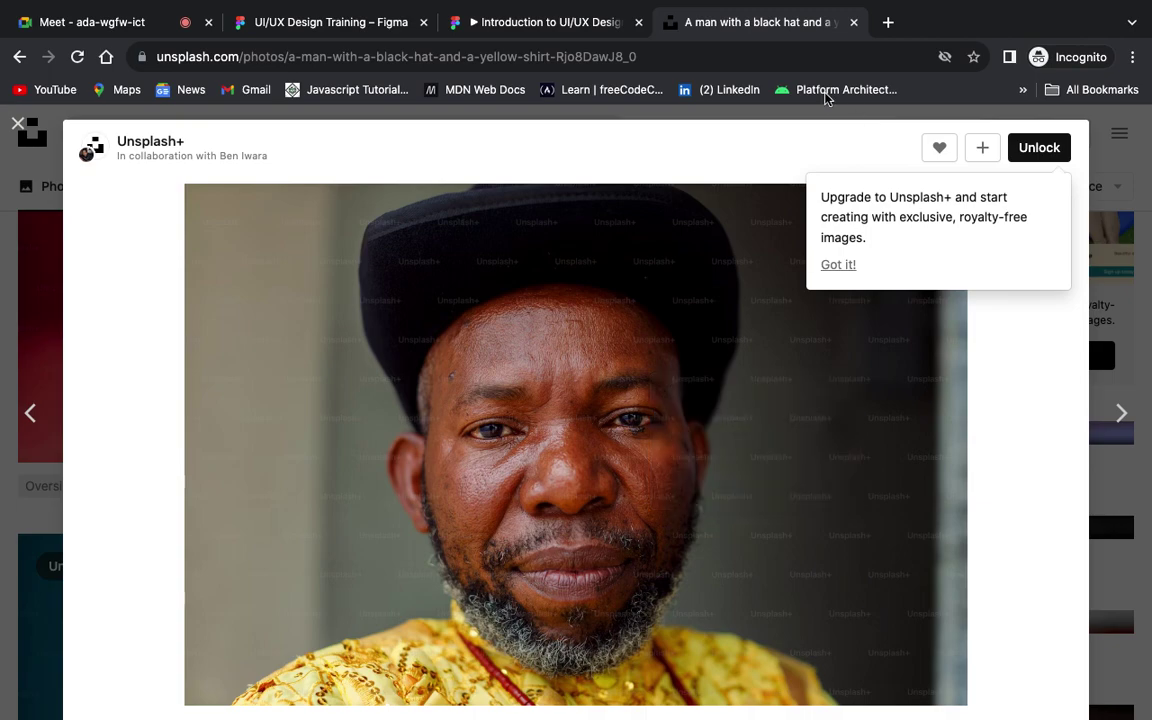
pyautogui.click(257, 29)
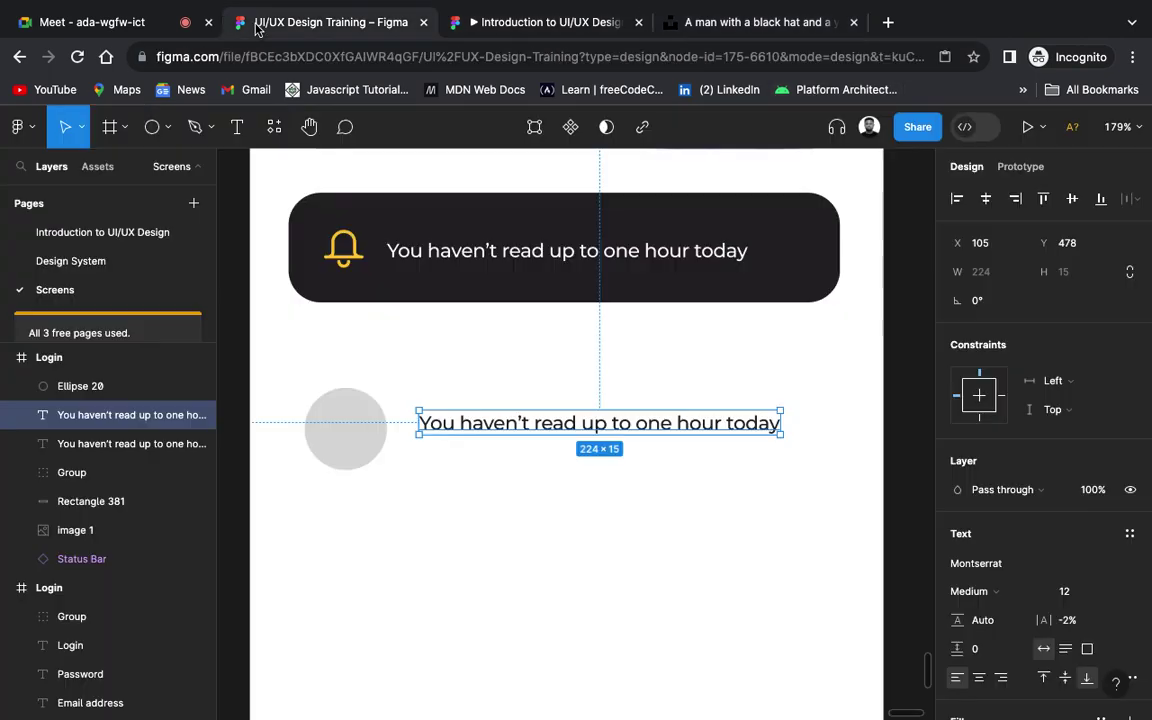
# Step: Paste the portrait, shrink it to 72 × 48 and lay it over the grey circle
pyautogui.click(452, 517)
pyautogui.hotkey('ctrl', 'v')
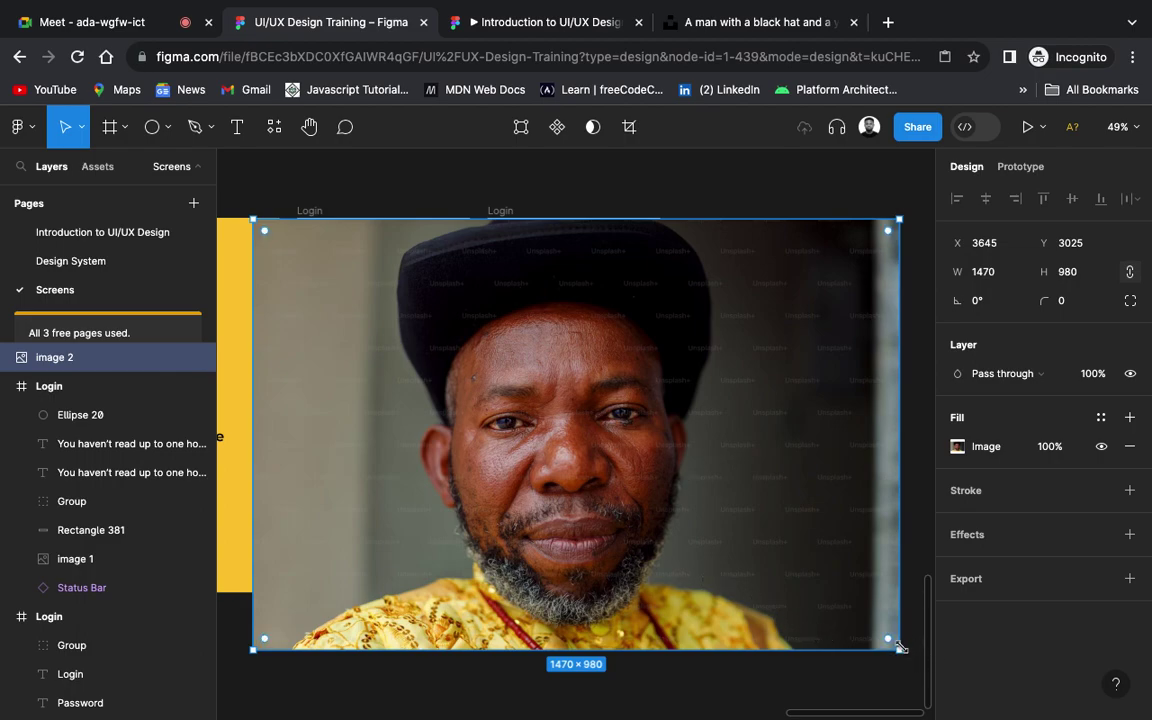
pyautogui.moveTo(899, 647); pyautogui.dragTo(538, 453)
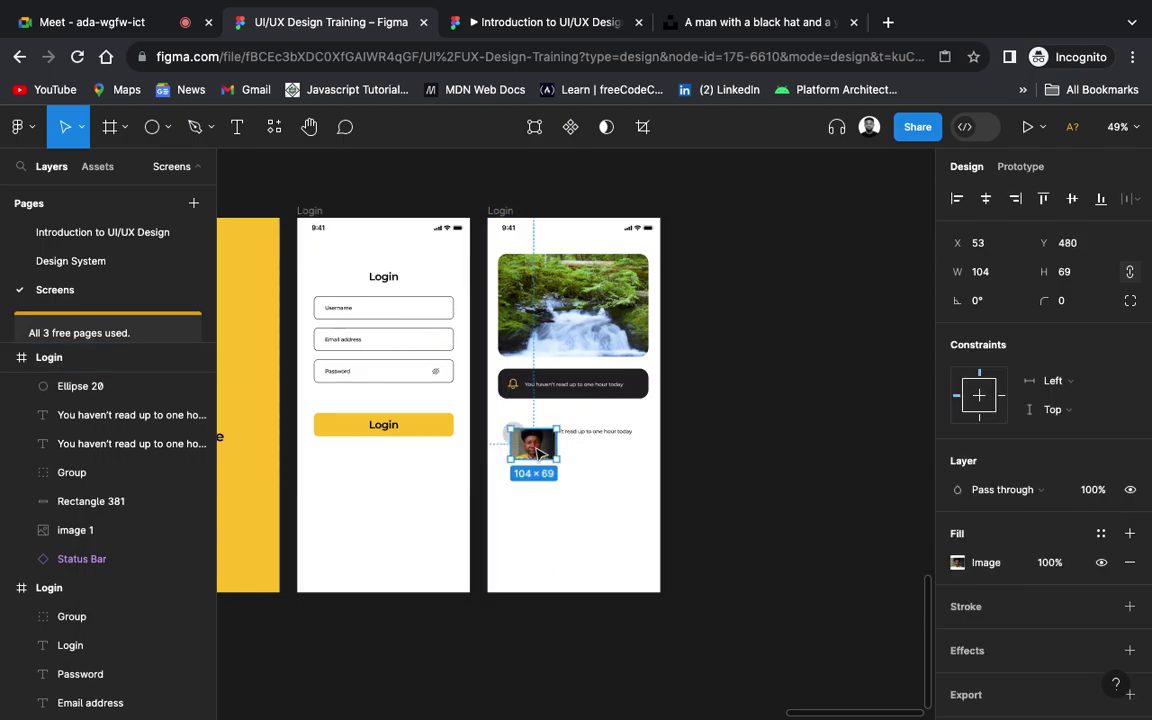
pyautogui.scroll(10, 538, 453)
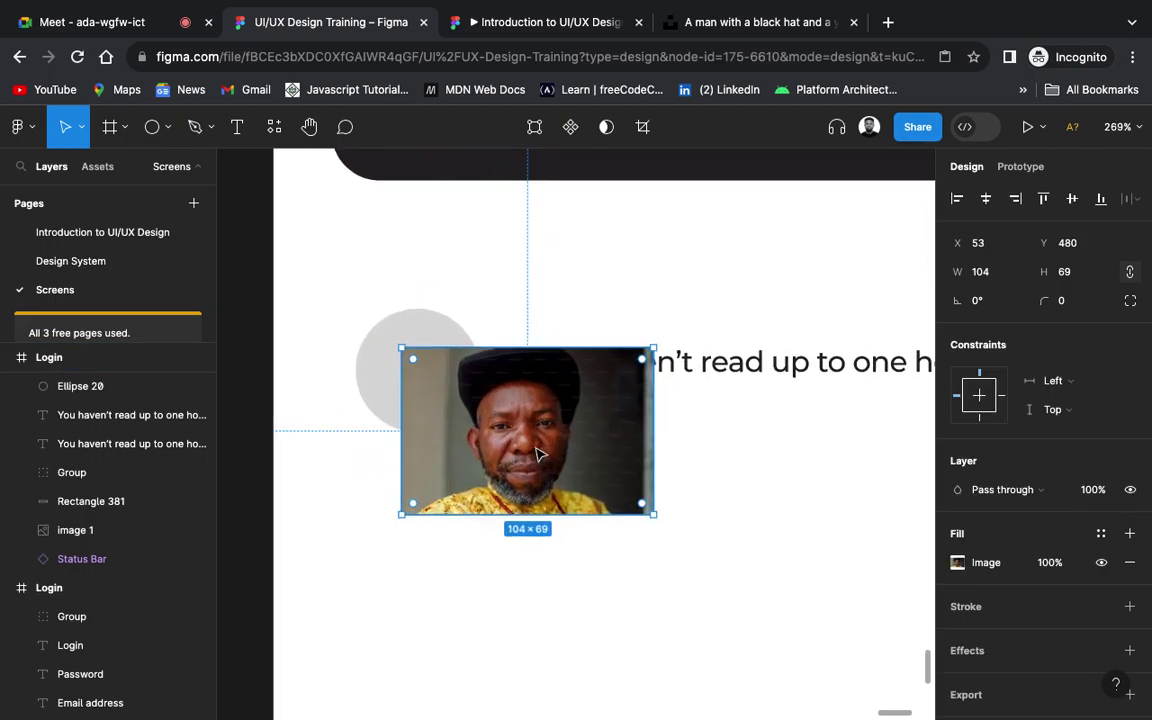
pyautogui.scroll(3, 536, 451)
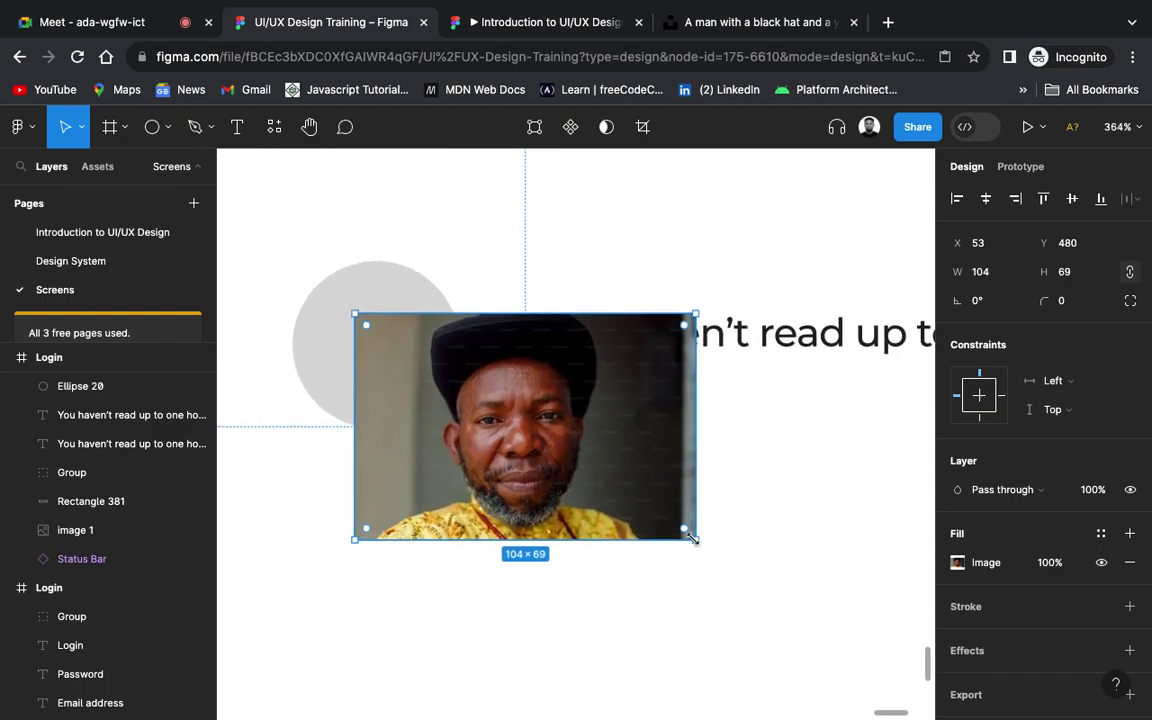
pyautogui.moveTo(692, 537); pyautogui.dragTo(590, 466)
pyautogui.moveTo(478, 395); pyautogui.dragTo(396, 287)
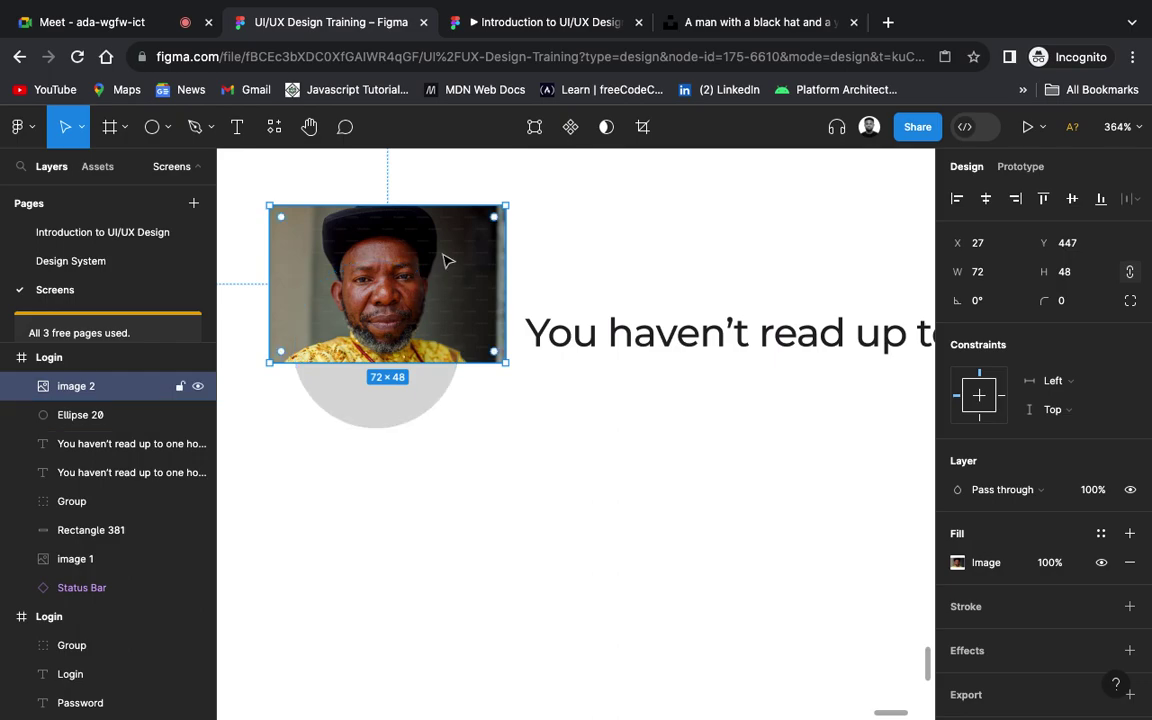
# Step: Mask the portrait with the grey circle Ellipse 20
pyautogui.keyDown('shift'); pyautogui.click(422, 405); pyautogui.keyUp('shift')
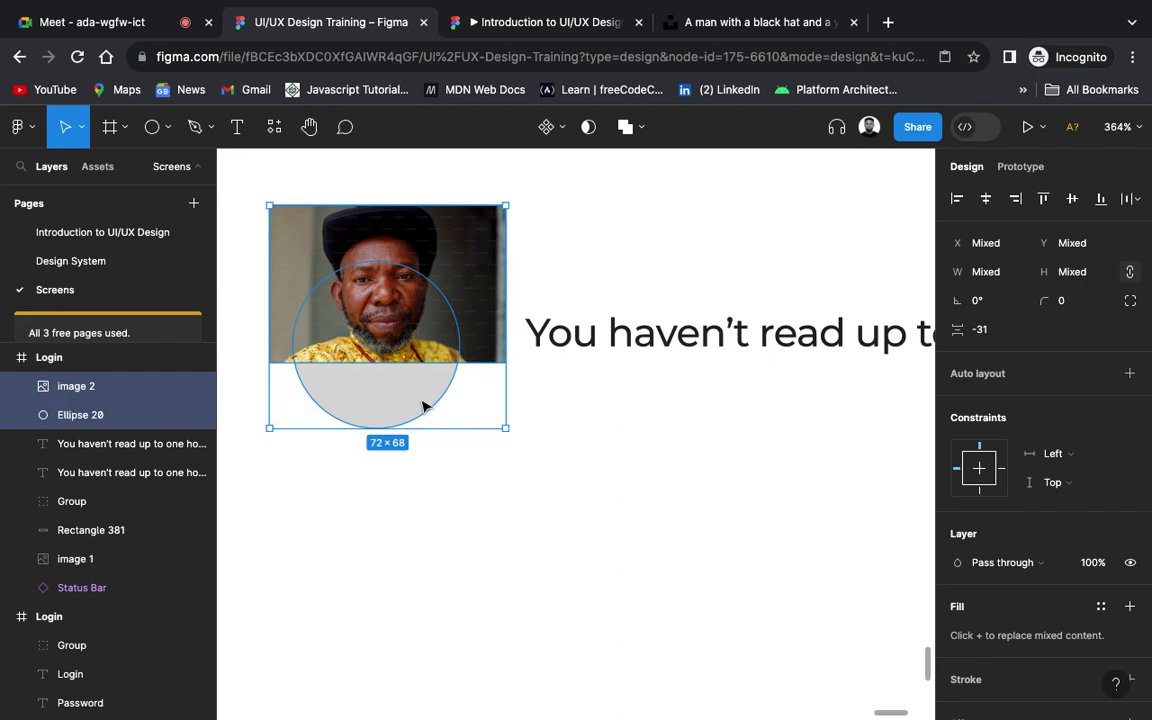
pyautogui.rightClick(421, 404)
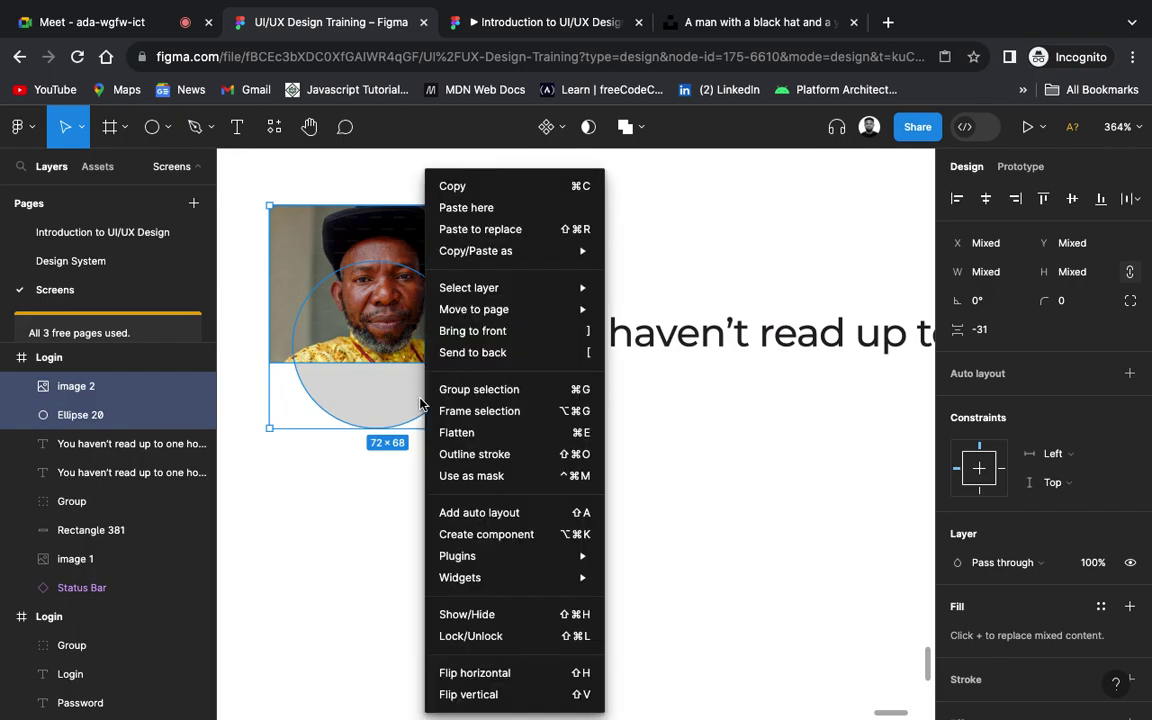
pyautogui.click(545, 487)
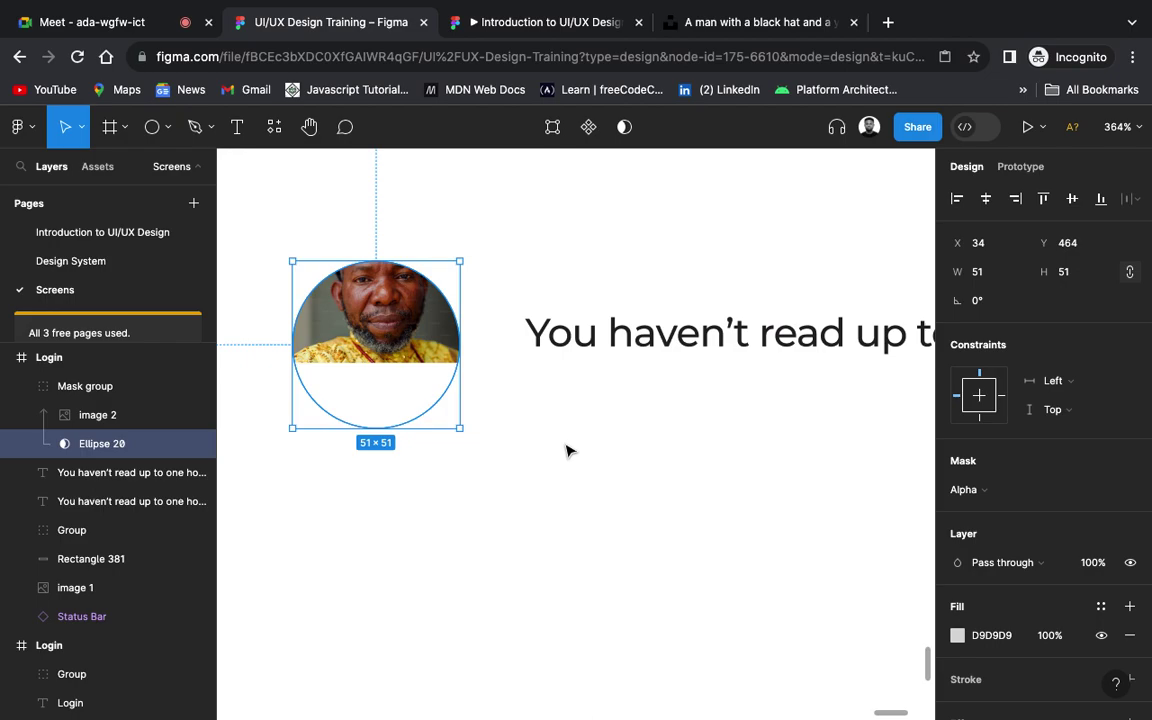
# Step: Enlarge the masked portrait to 81 × 54 and centre the face in the circle
pyautogui.click(388, 316)
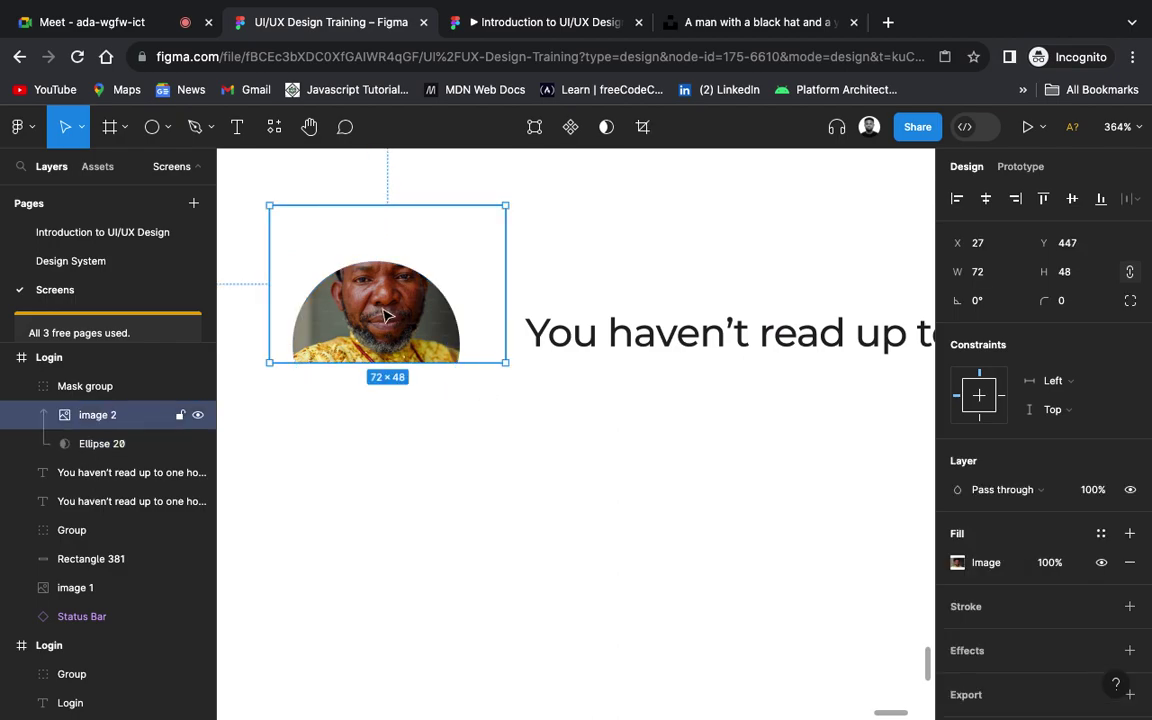
pyautogui.moveTo(388, 316); pyautogui.dragTo(388, 376)
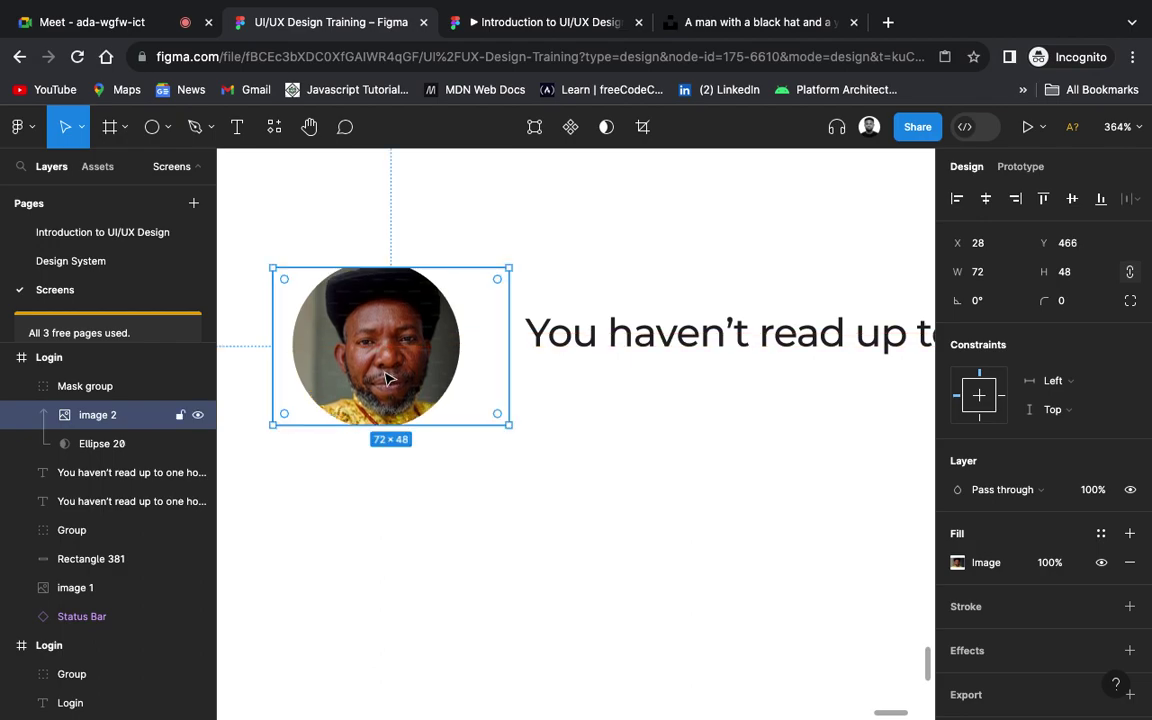
pyautogui.moveTo(508, 265); pyautogui.dragTo(538, 248)
pyautogui.moveTo(432, 345); pyautogui.dragTo(412, 351)
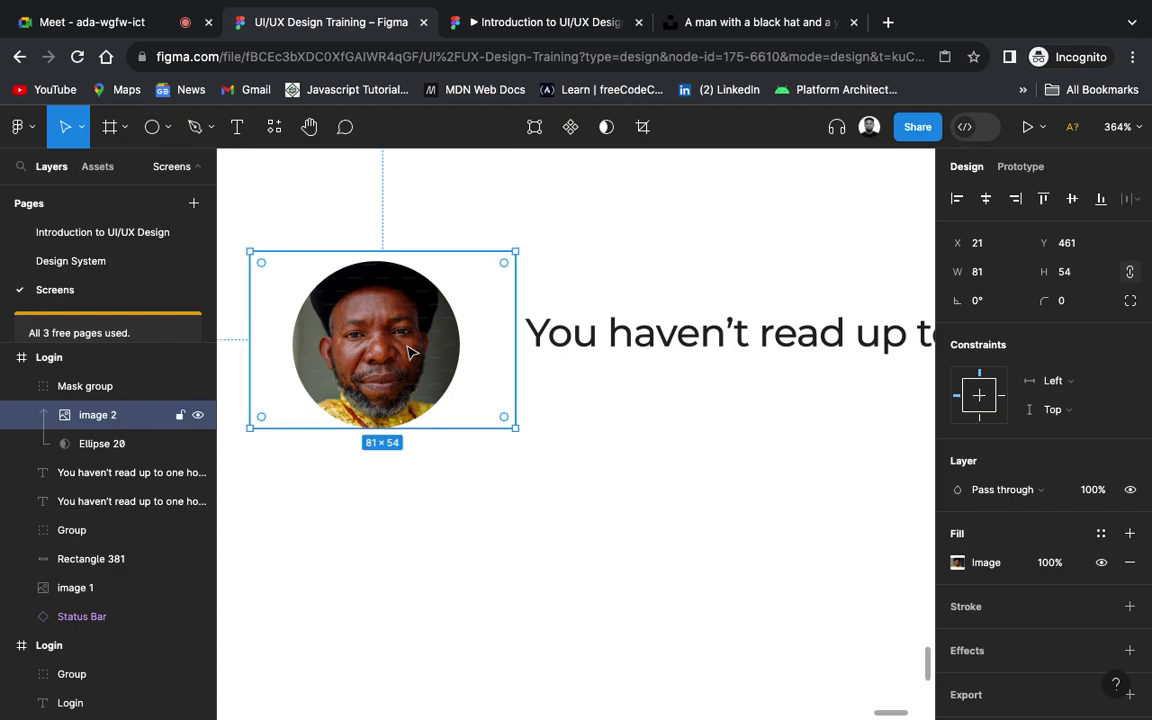
pyautogui.click(489, 489)
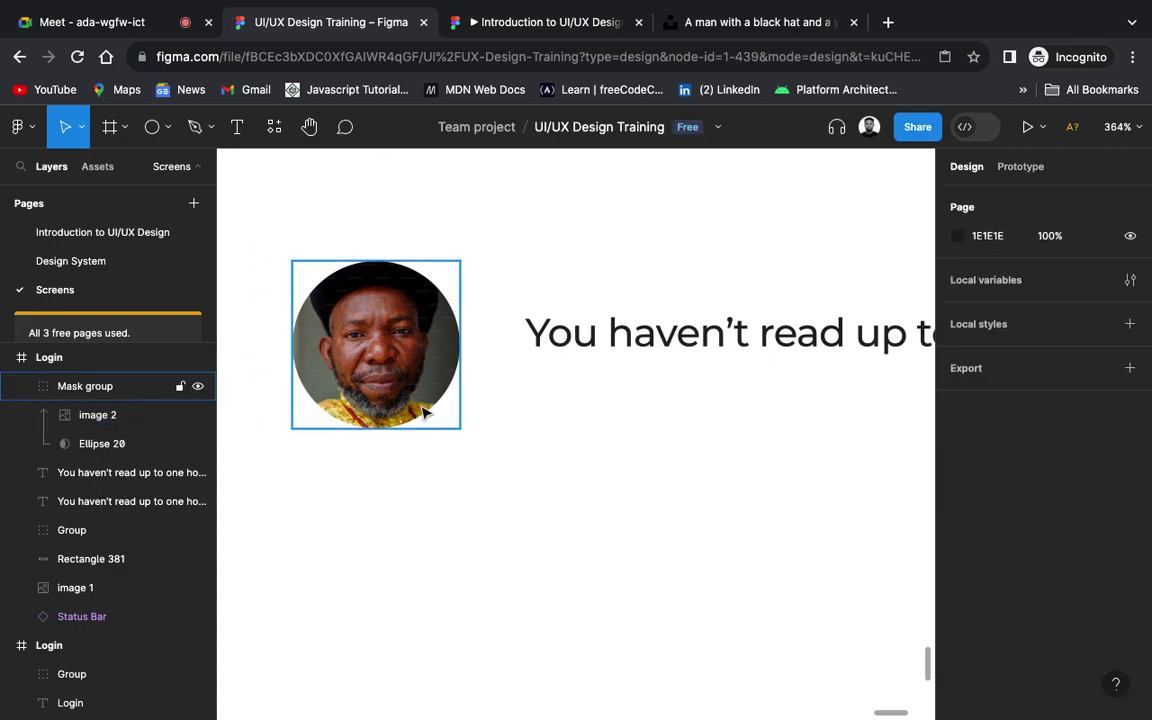
pyautogui.click(385, 375)
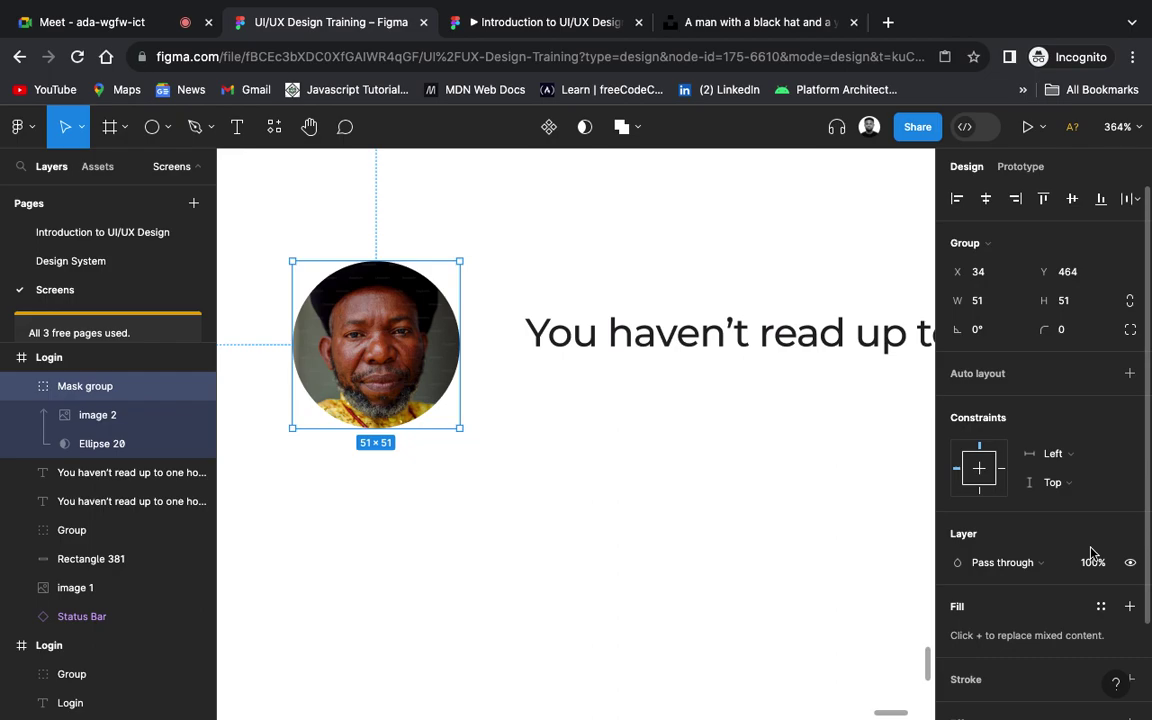
pyautogui.scroll(-2, 1092, 553)
pyautogui.click(1129, 566)
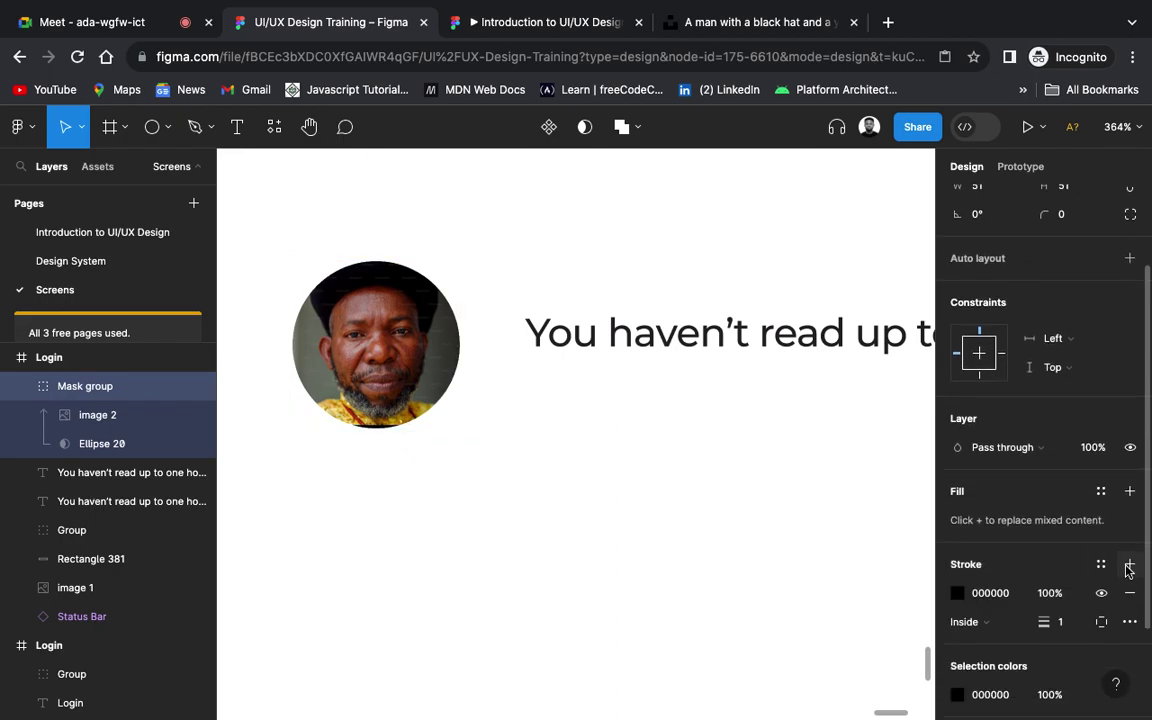
pyautogui.click(1067, 628)
pyautogui.write('4')
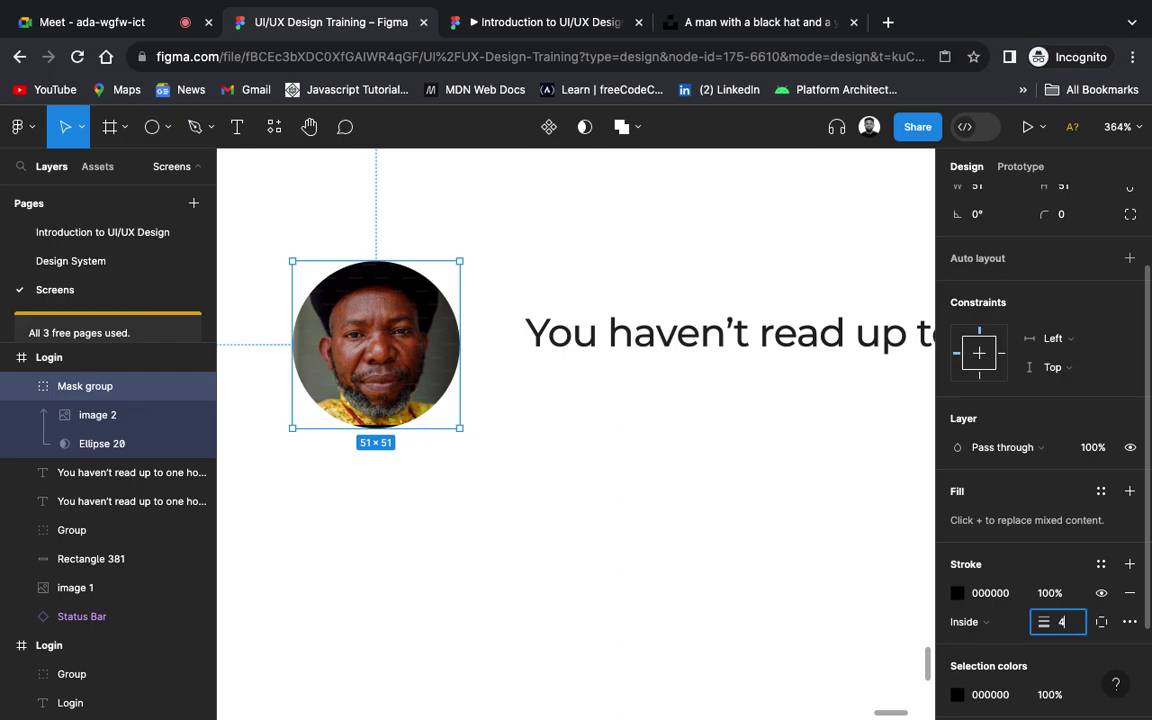
pyautogui.press('Return')
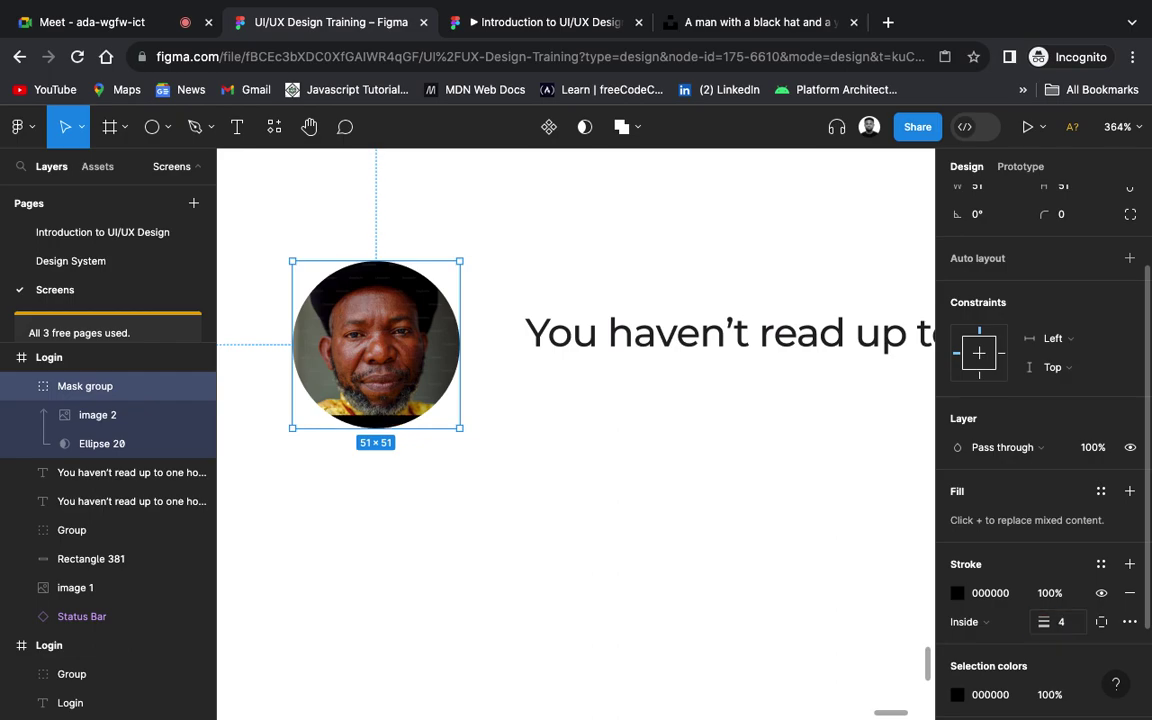
pyautogui.press('super+z')
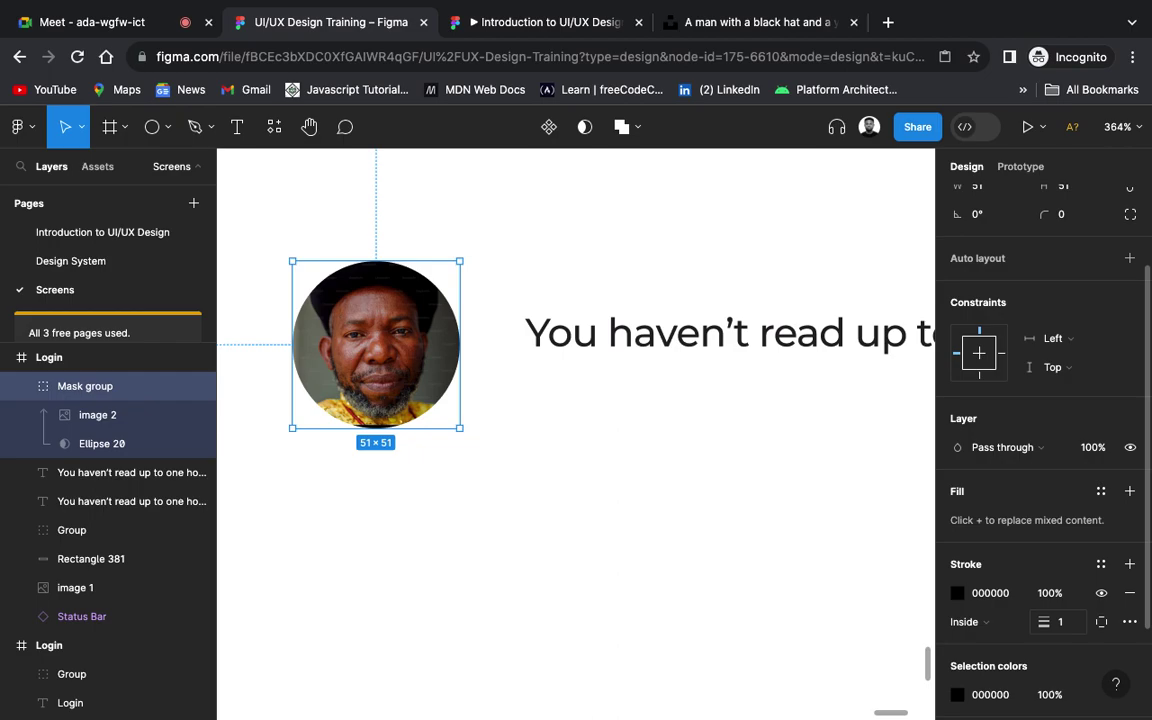
pyautogui.press('super+z')
pyautogui.click(568, 481)
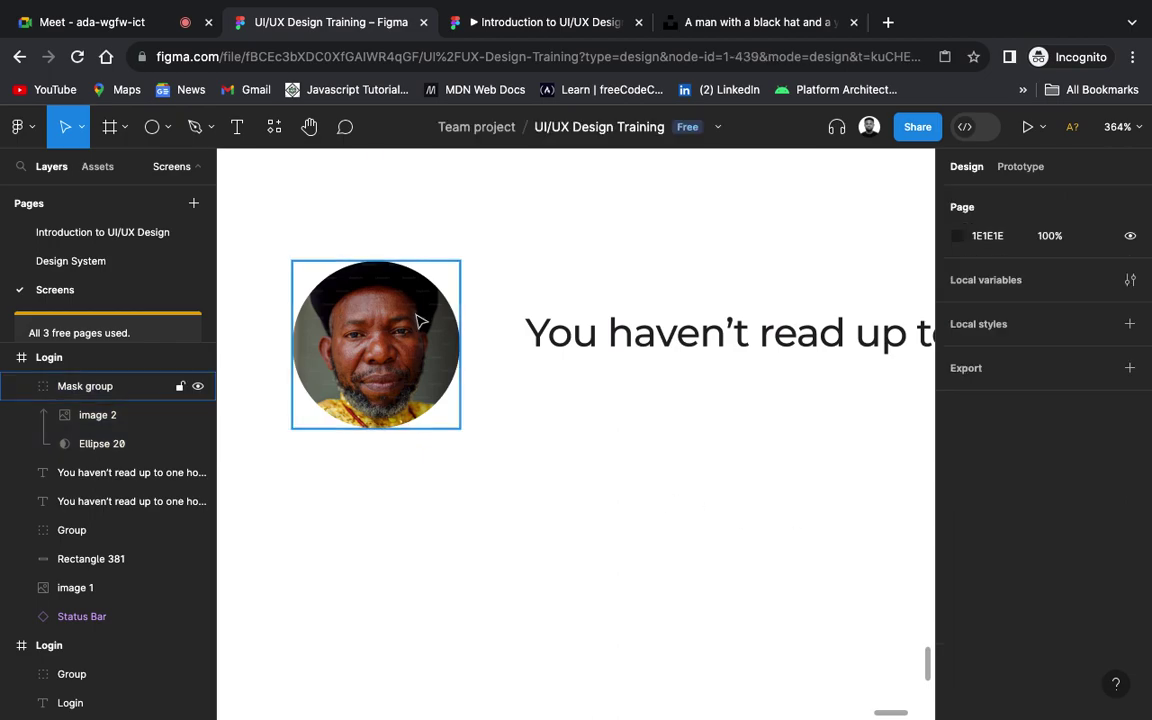
pyautogui.click(448, 362)
pyautogui.scroll(-2, 1124, 627)
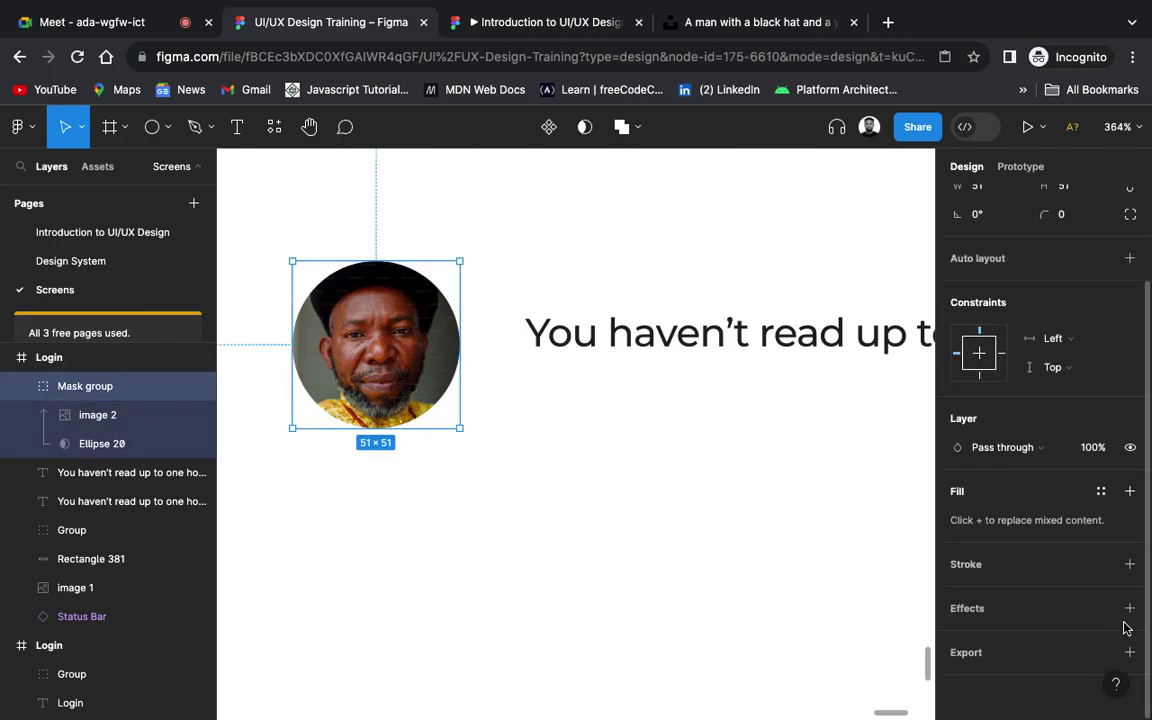
pyautogui.click(1130, 564)
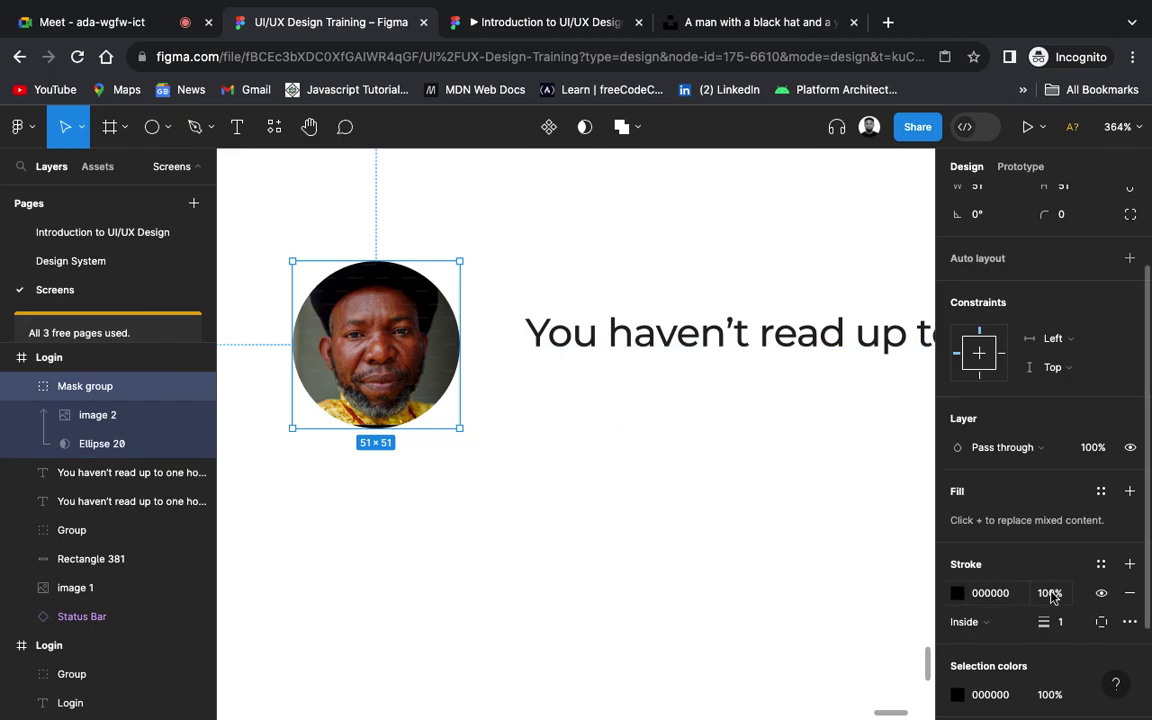
pyautogui.click(1066, 630)
pyautogui.write('6')
pyautogui.press('Return')
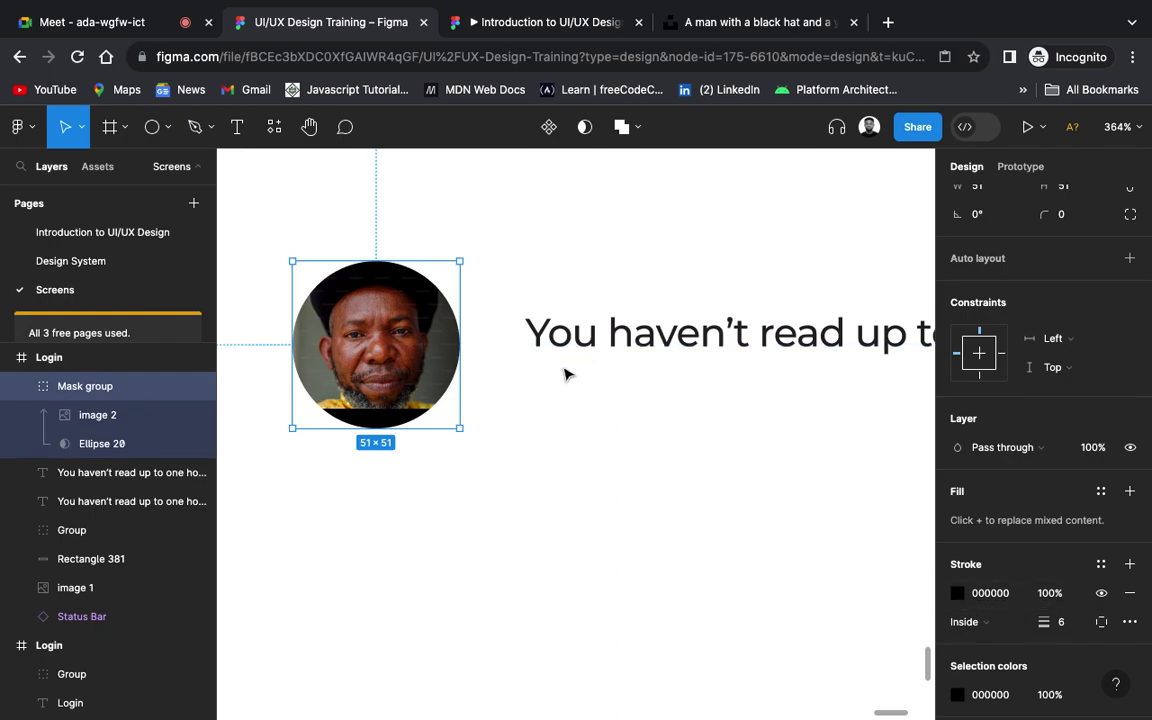
pyautogui.hotkey('ctrl', 'z')
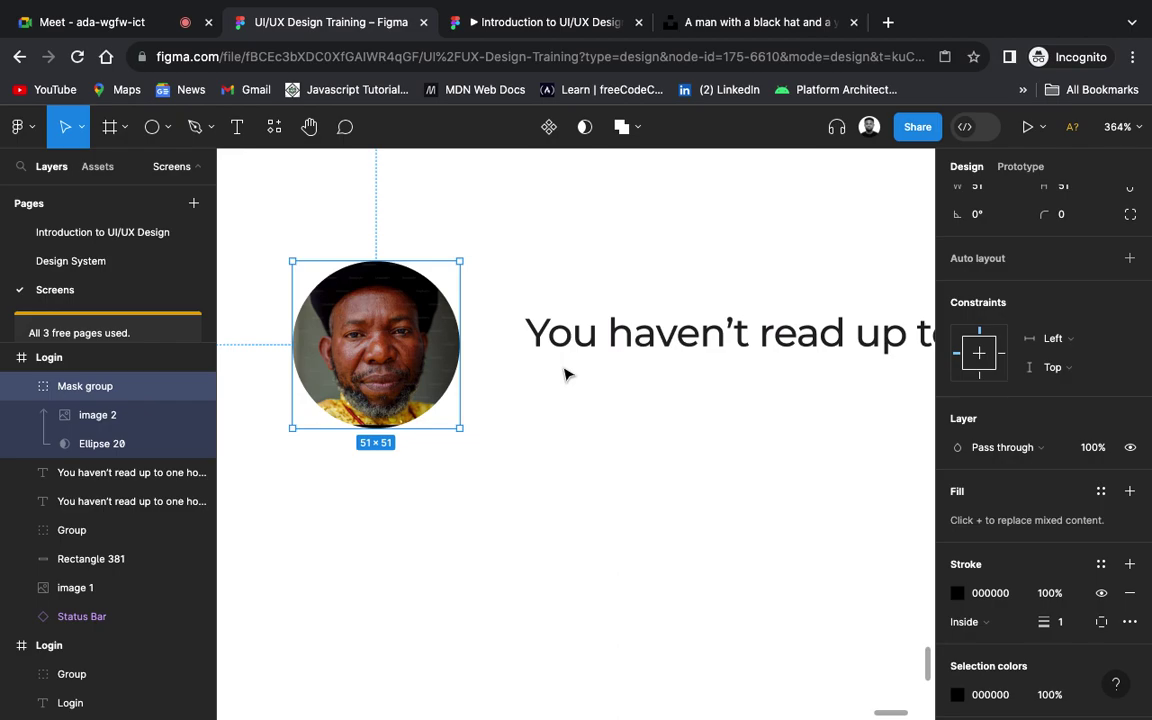
pyautogui.click(524, 424)
pyautogui.doubleClick(426, 385)
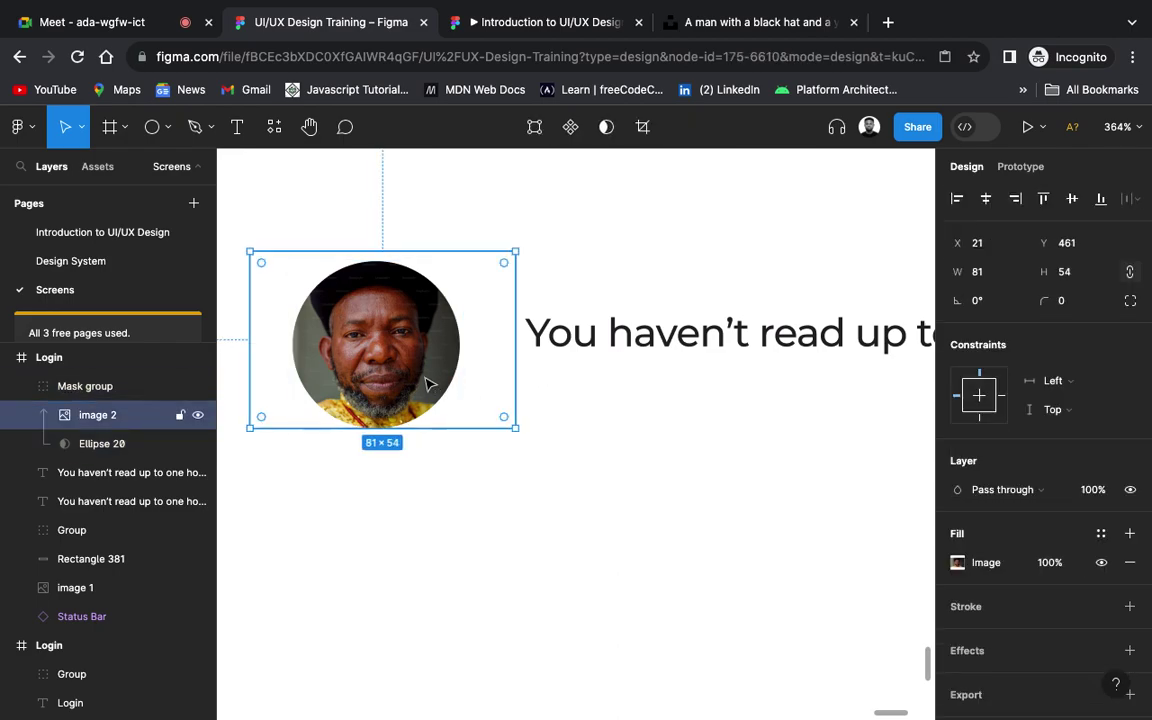
pyautogui.click(404, 437)
pyautogui.click(392, 421)
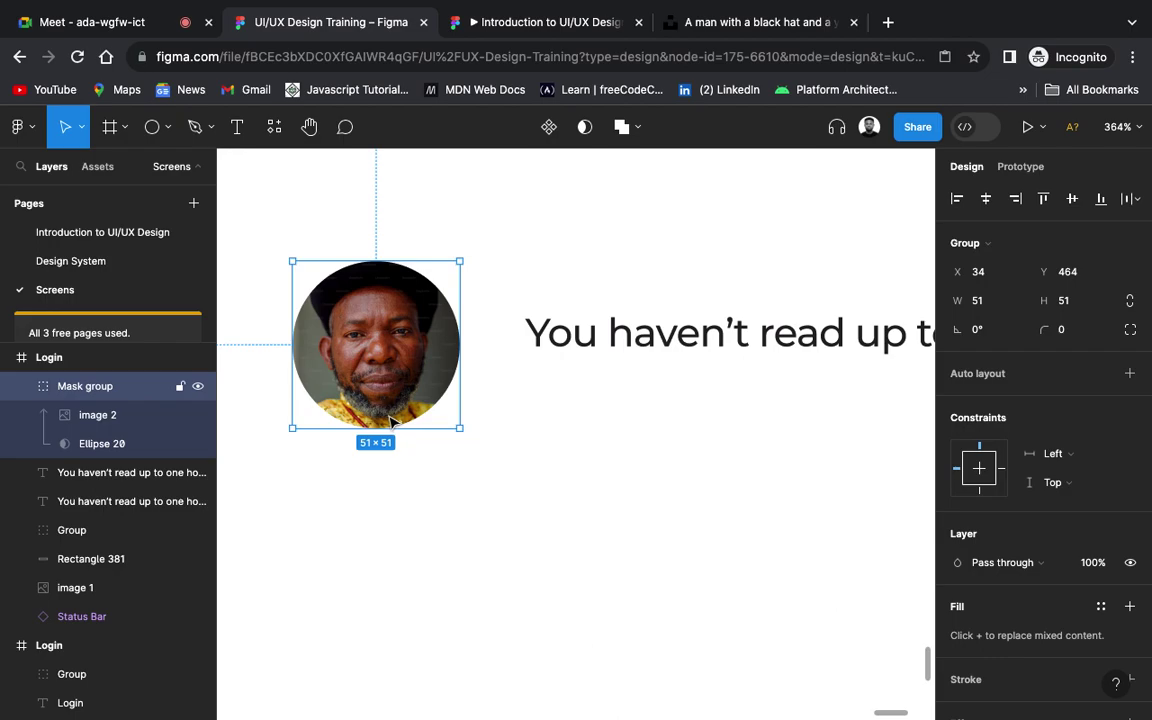
pyautogui.click(104, 444)
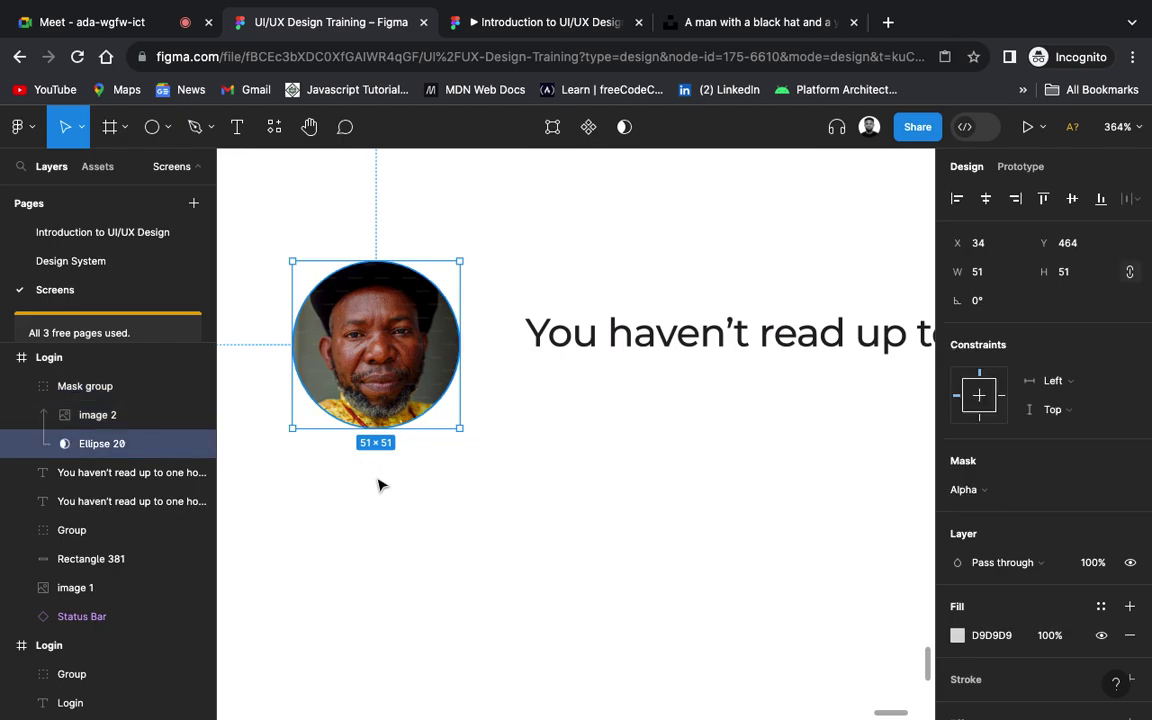
pyautogui.scroll(-2, 1049, 607)
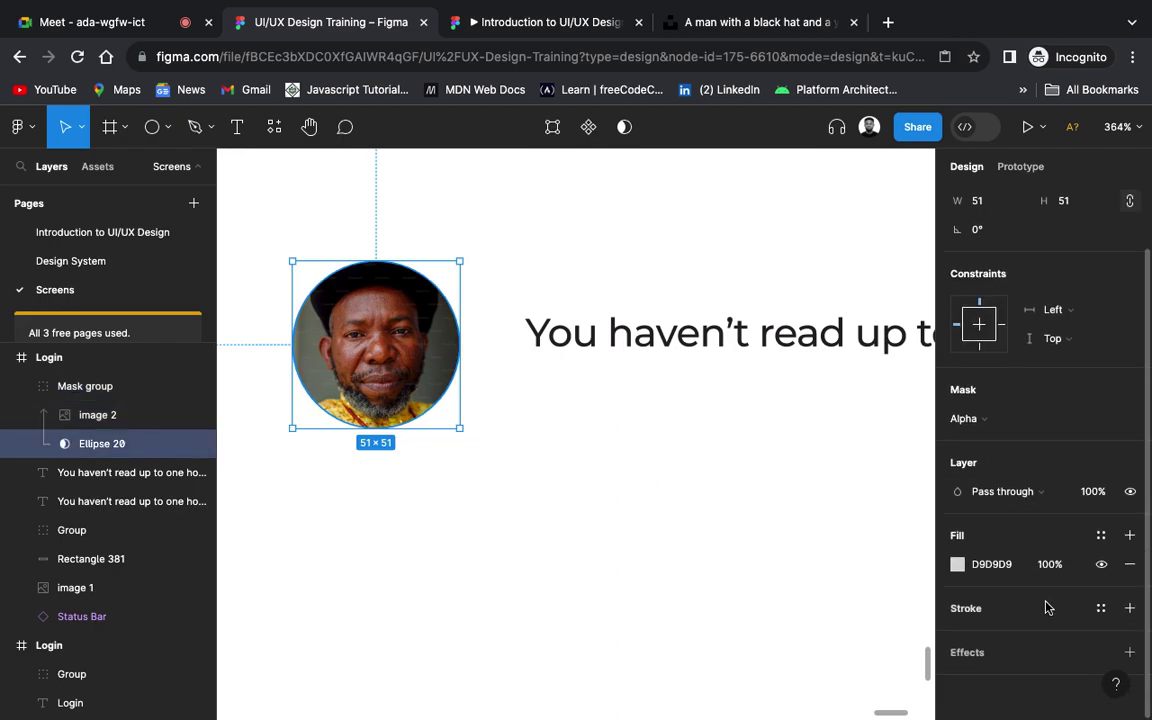
pyautogui.click(1131, 609)
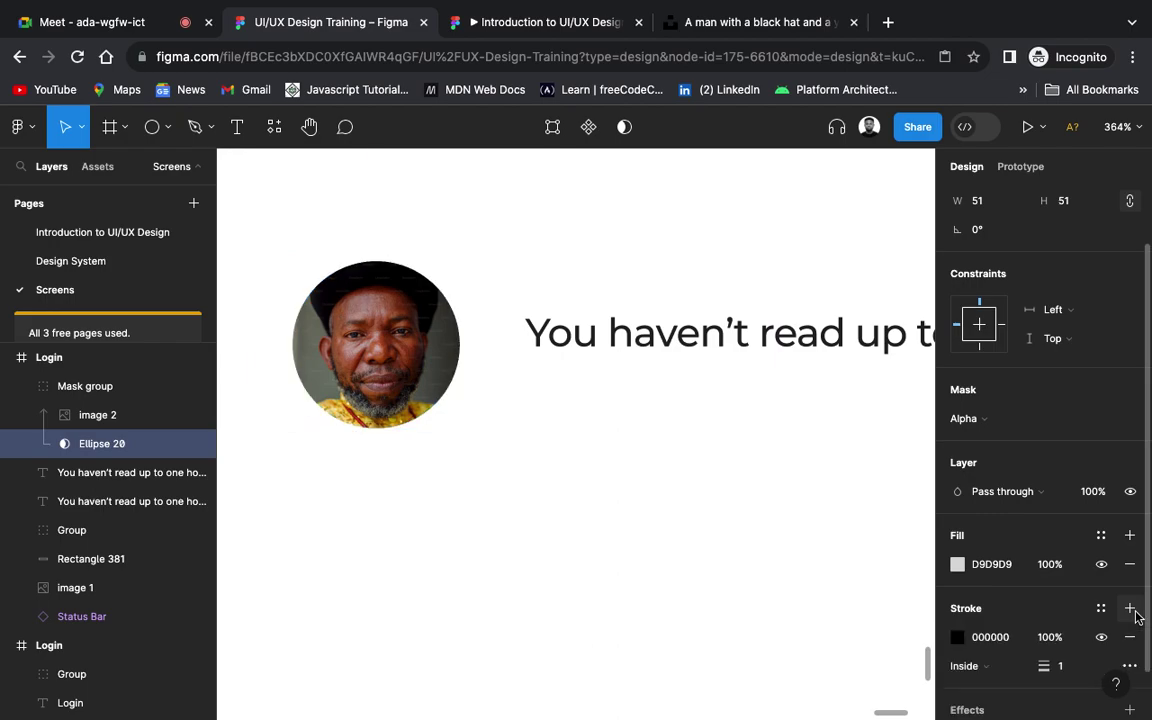
pyautogui.click(1078, 674)
pyautogui.write('5')
pyautogui.press('Return')
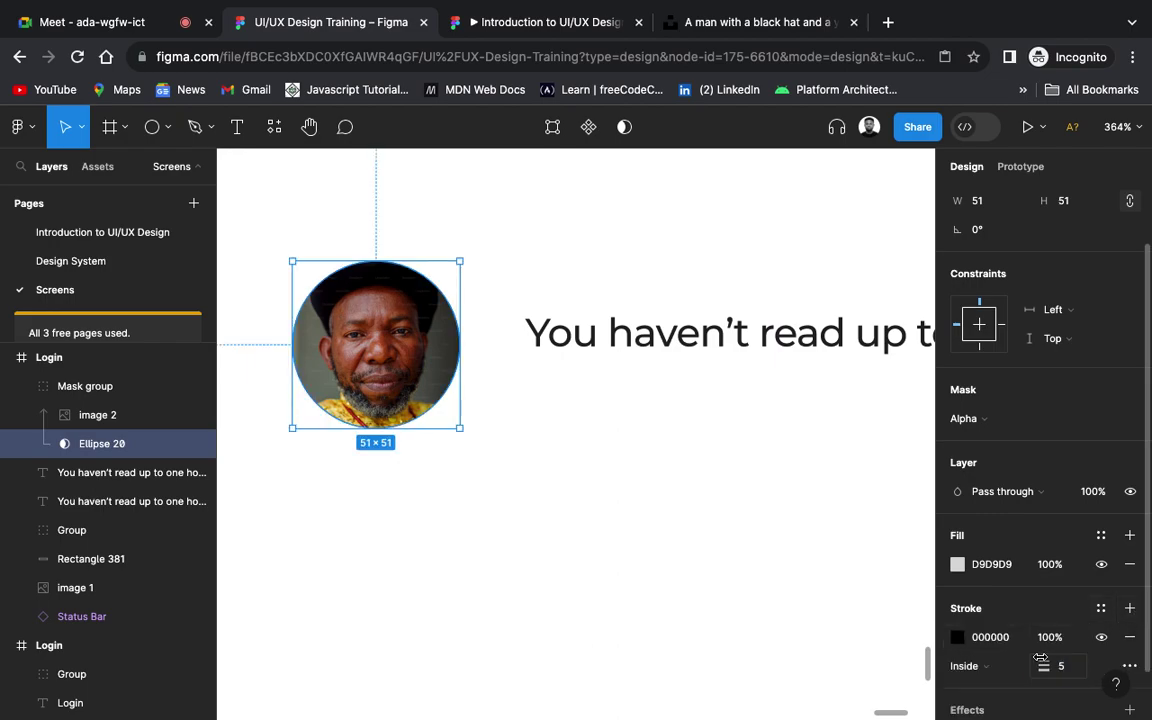
pyautogui.click(959, 641)
pyautogui.click(959, 641)
pyautogui.scroll(-1, 1000, 675)
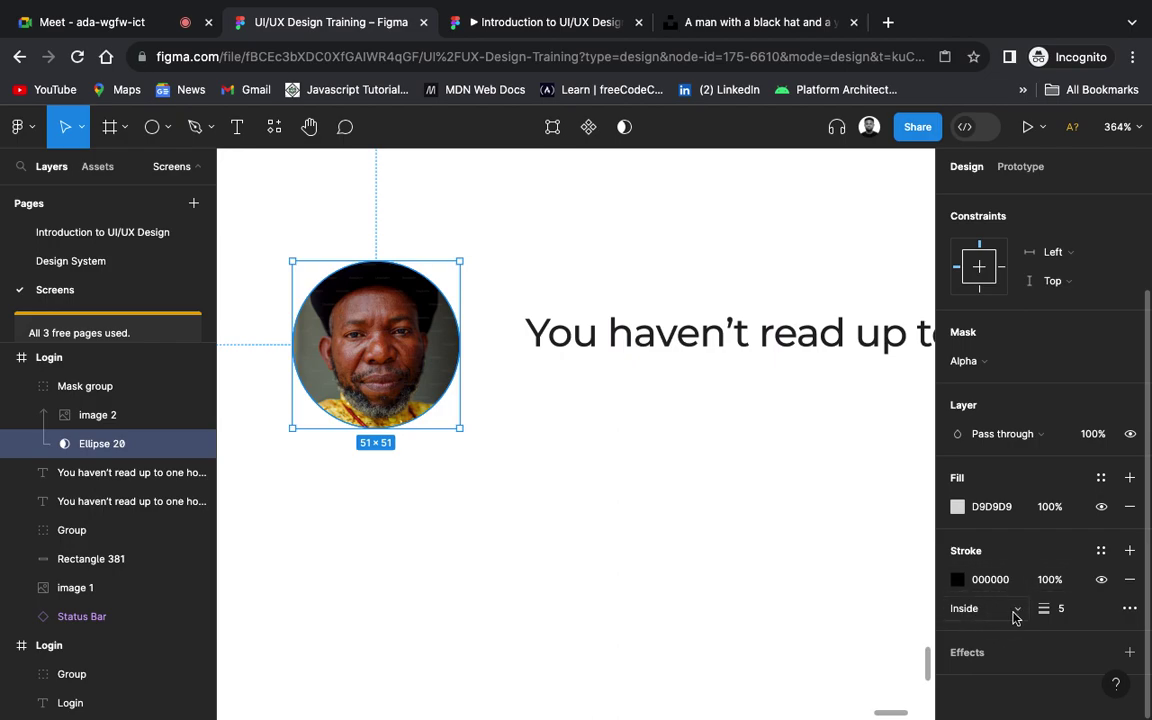
pyautogui.click(1013, 616)
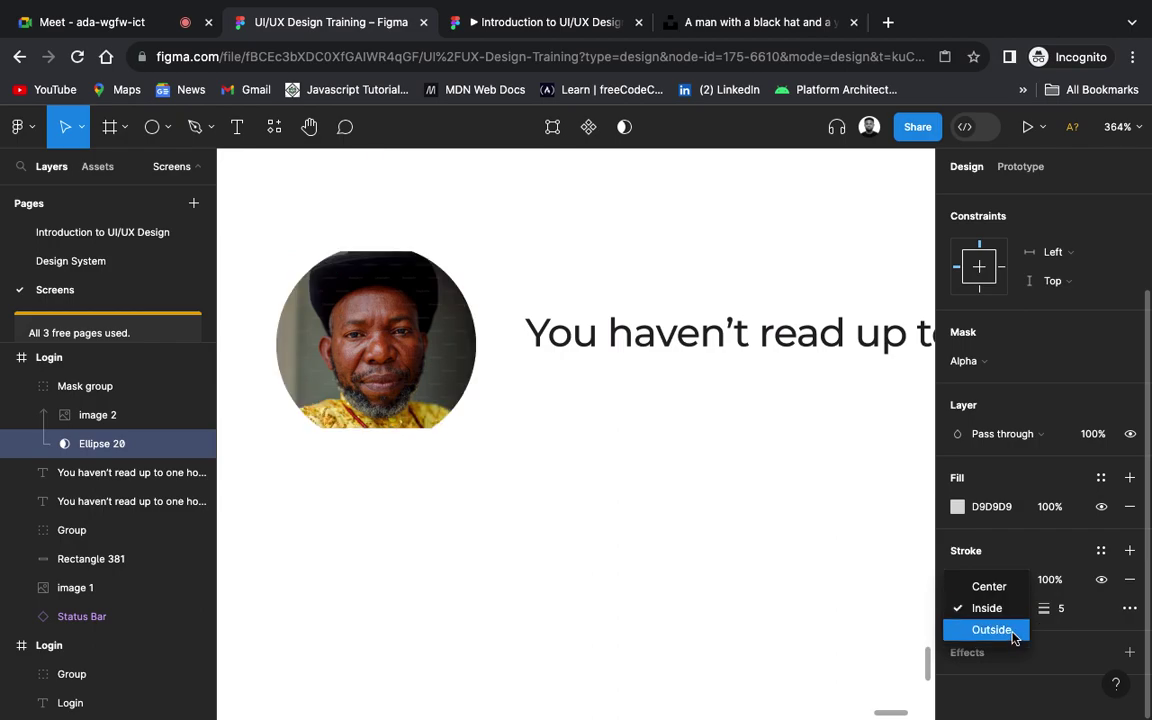
pyautogui.click(1013, 630)
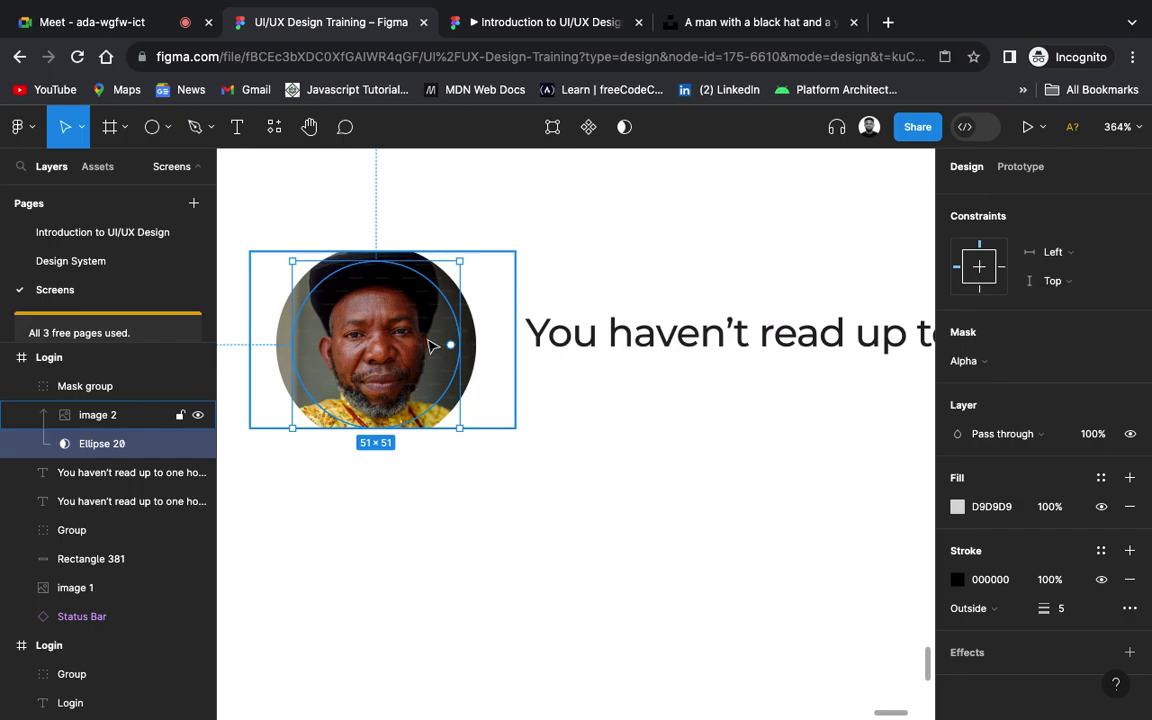
pyautogui.click(450, 376)
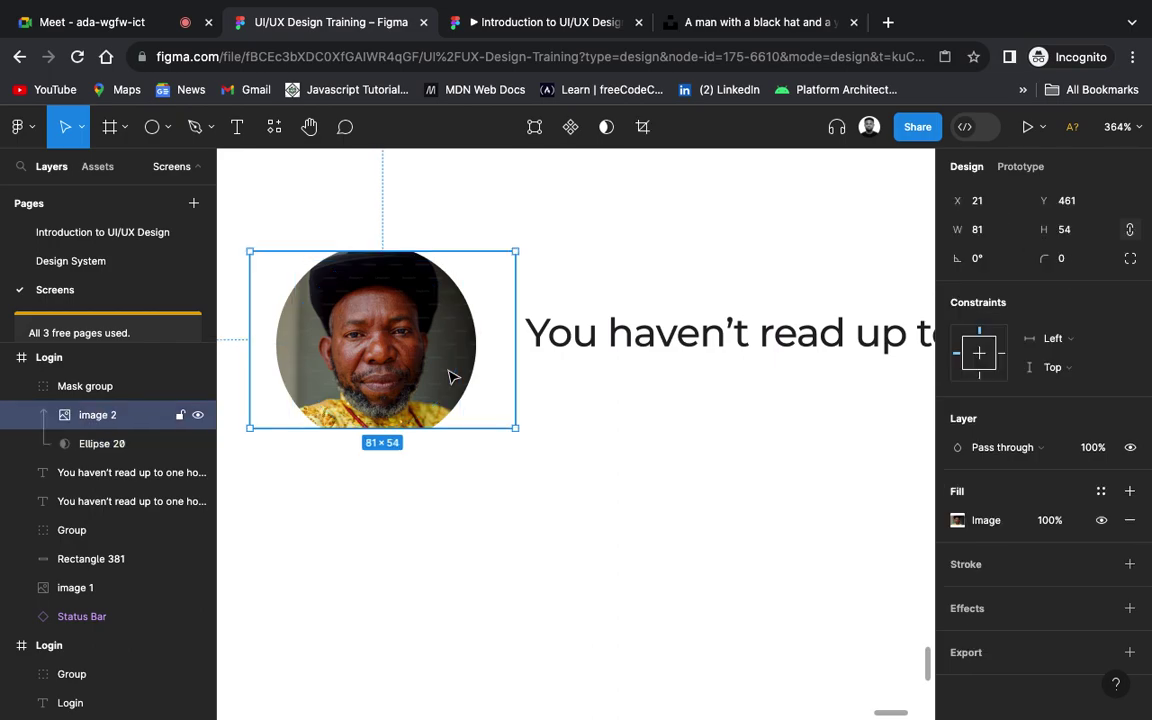
pyautogui.click(712, 543)
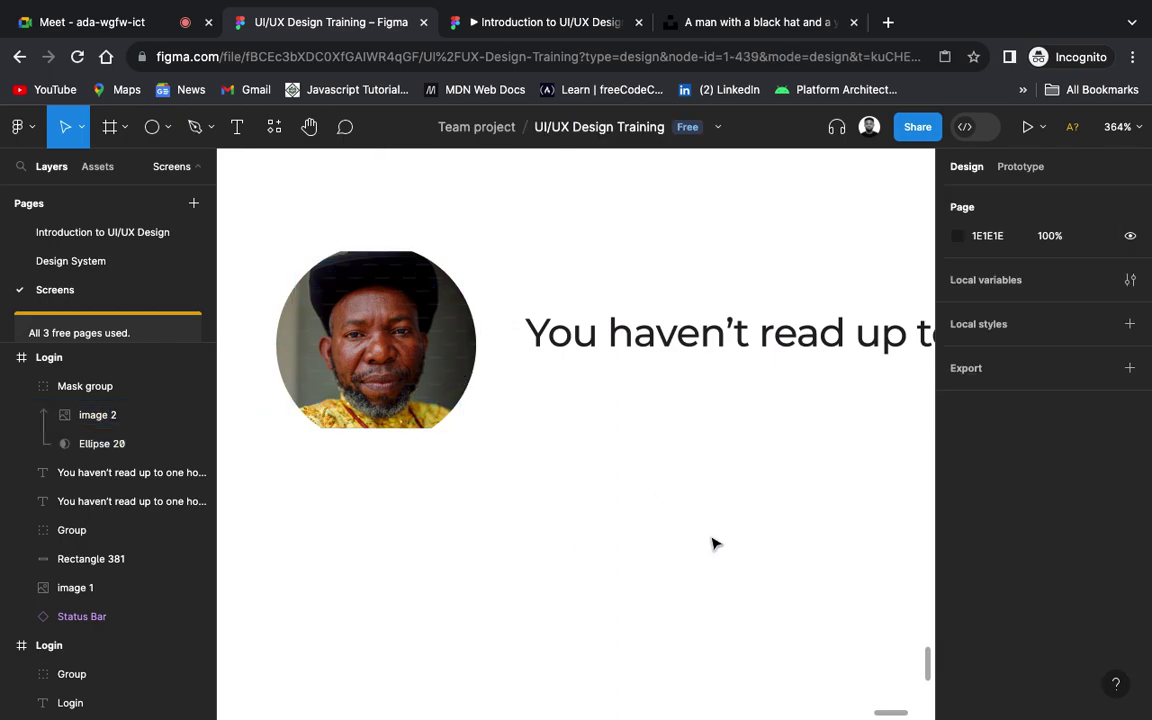
pyautogui.doubleClick(420, 352)
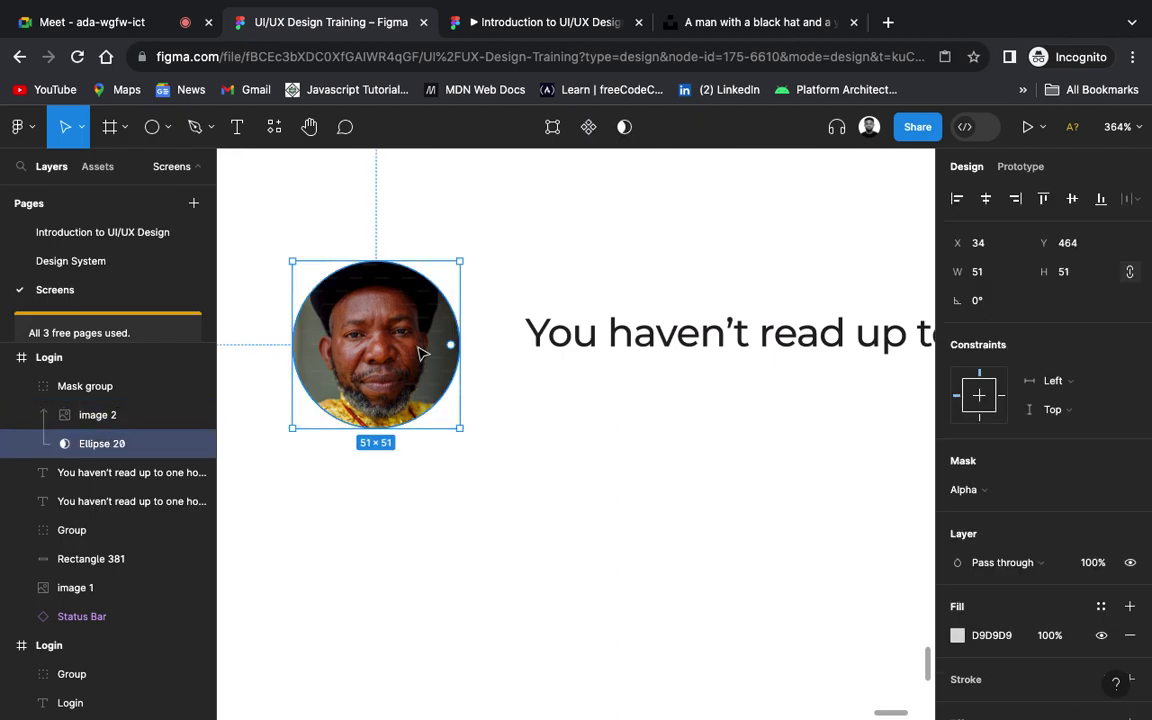
pyautogui.click(420, 352)
pyautogui.doubleClick(420, 352)
pyautogui.press('Escape')
pyautogui.press('Escape')
# Step: Undo the mask and move the man's photo below and right of the grey circle
pyautogui.click(420, 352)
pyautogui.press('Escape')
pyautogui.click(420, 352)
pyautogui.press('Escape')
pyautogui.hotkey('ctrl', 'z')
pyautogui.hotkey('ctrl', 'z')
pyautogui.hotkey('ctrl', 'z')
pyautogui.hotkey('ctrl', 'z')
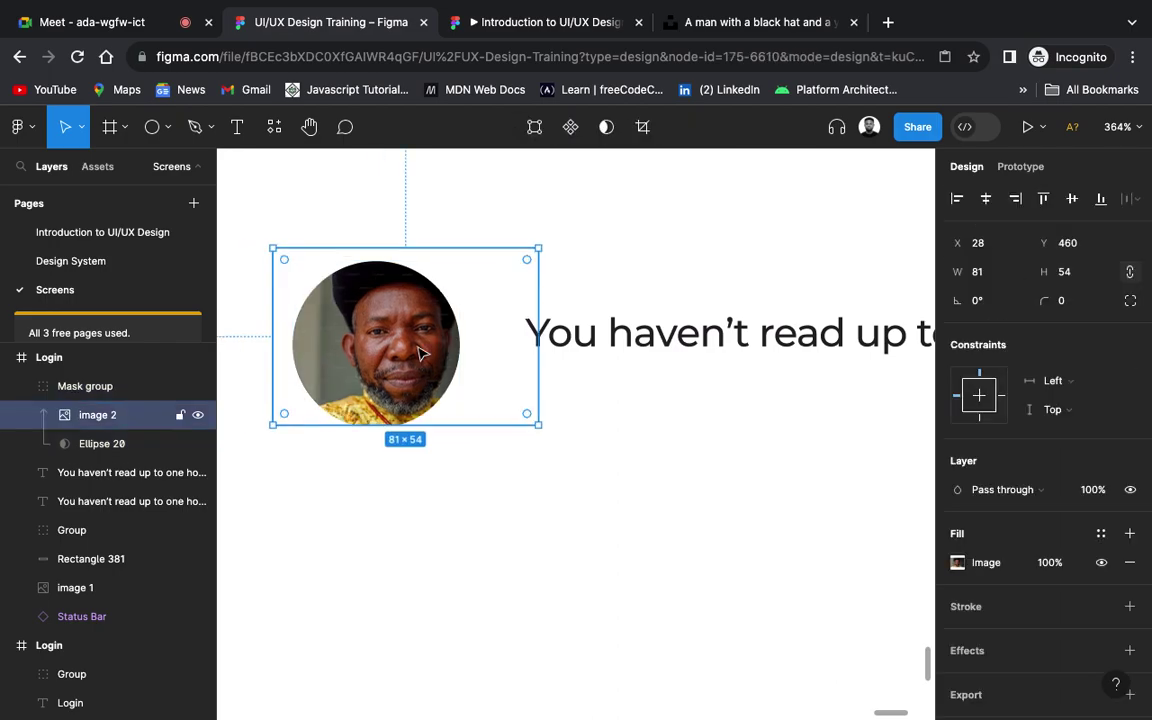
pyautogui.hotkey('ctrl', 'z')
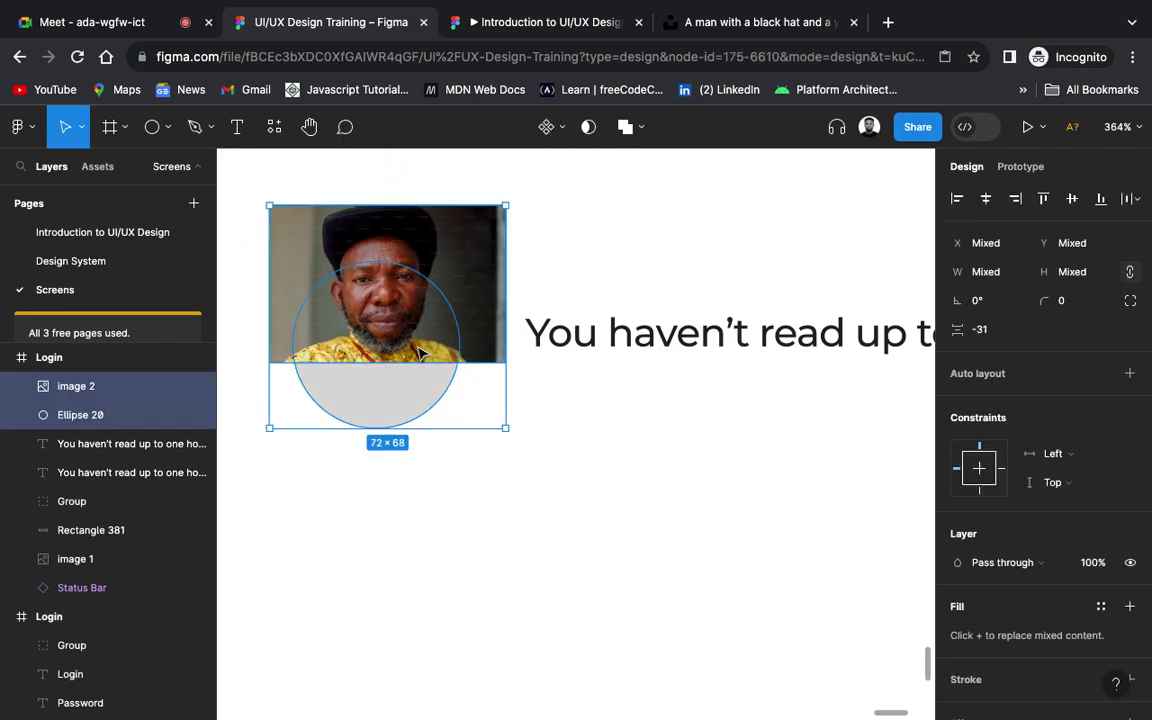
pyautogui.click(420, 352)
pyautogui.moveTo(495, 350); pyautogui.dragTo(677, 500)
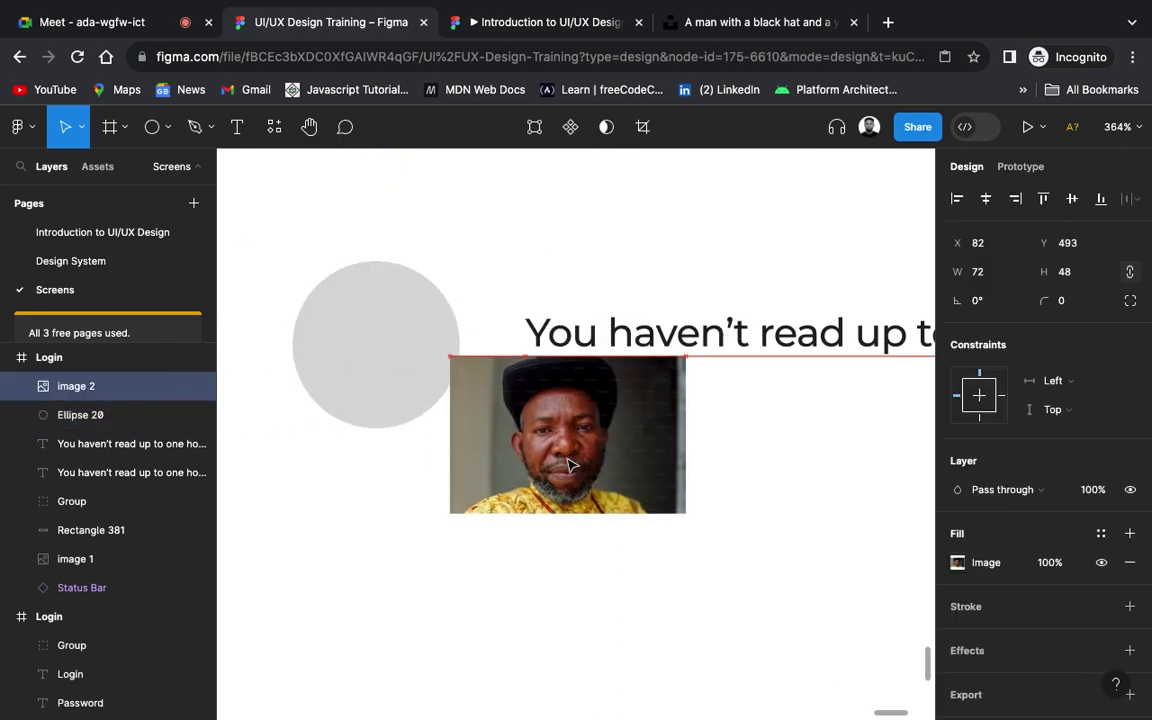
# Step: Bring the grey circle in front of the photo
pyautogui.click(379, 353)
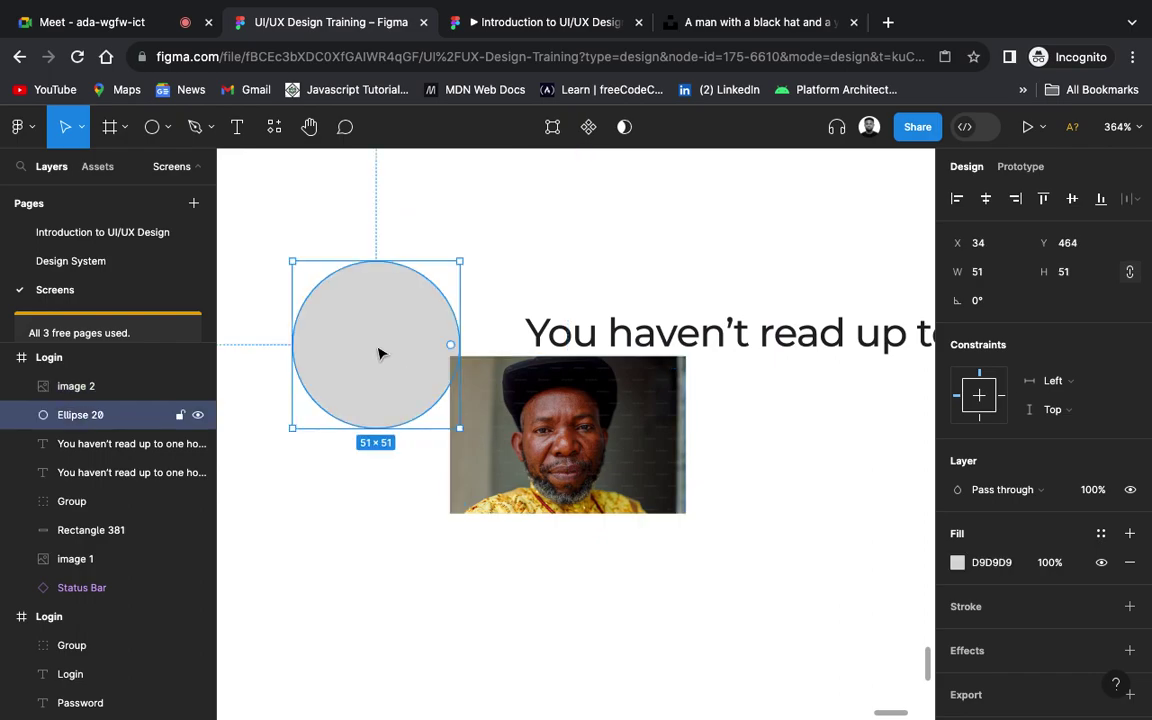
pyautogui.rightClick(379, 353)
pyautogui.click(450, 330)
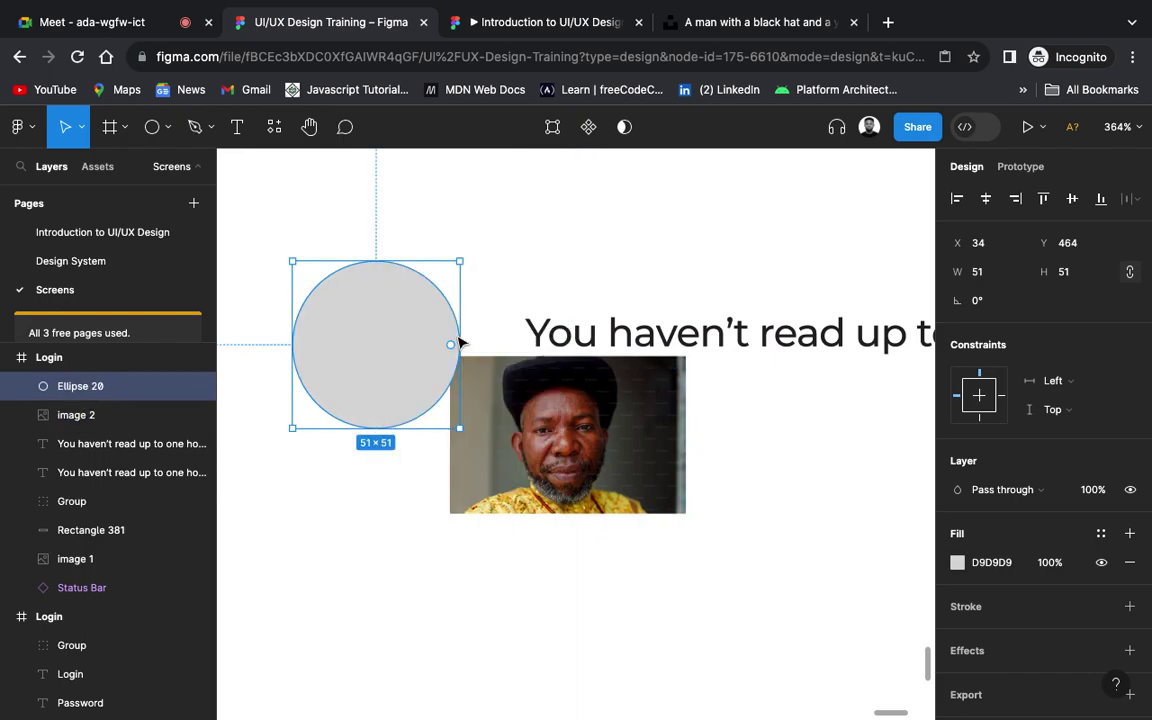
# Step: Add an outline to the grey circle and set its weight to 2 px
pyautogui.click(1130, 607)
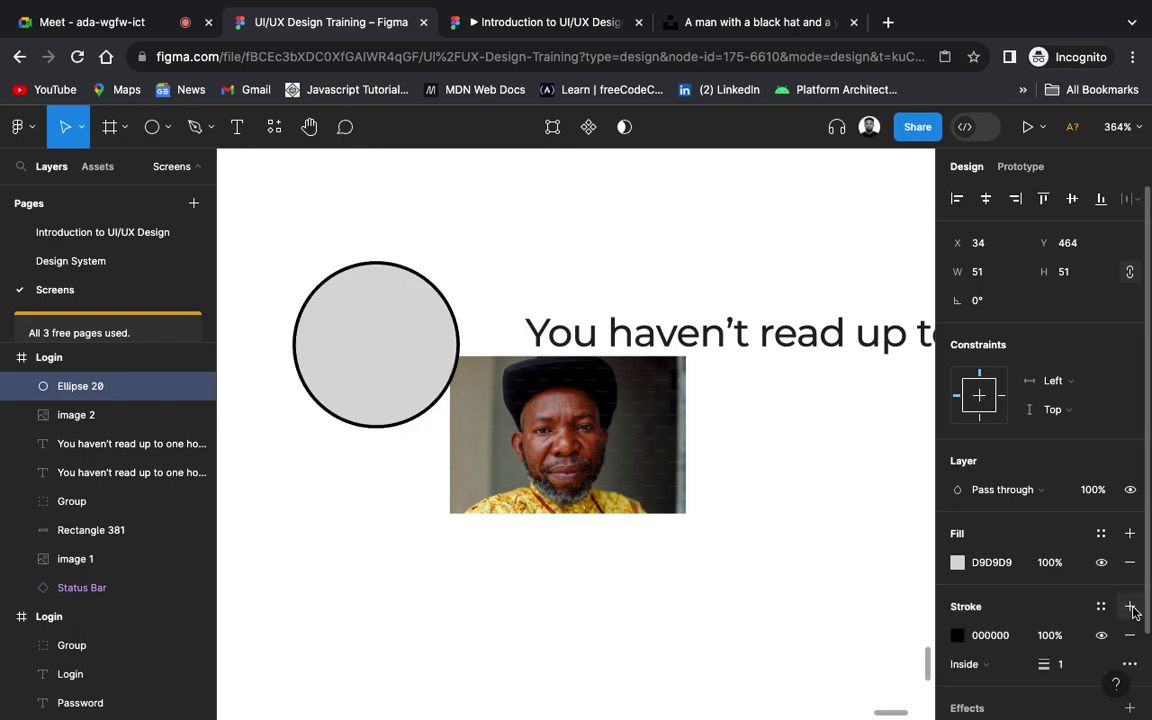
pyautogui.click(1069, 671)
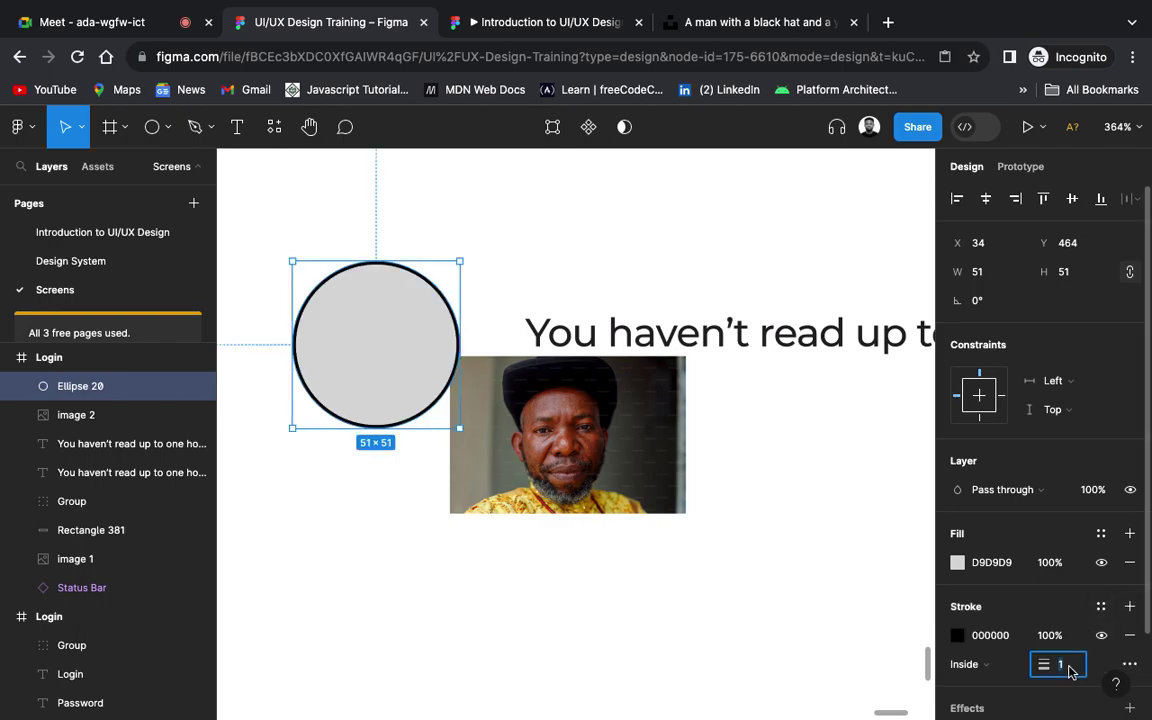
pyautogui.press('Return')
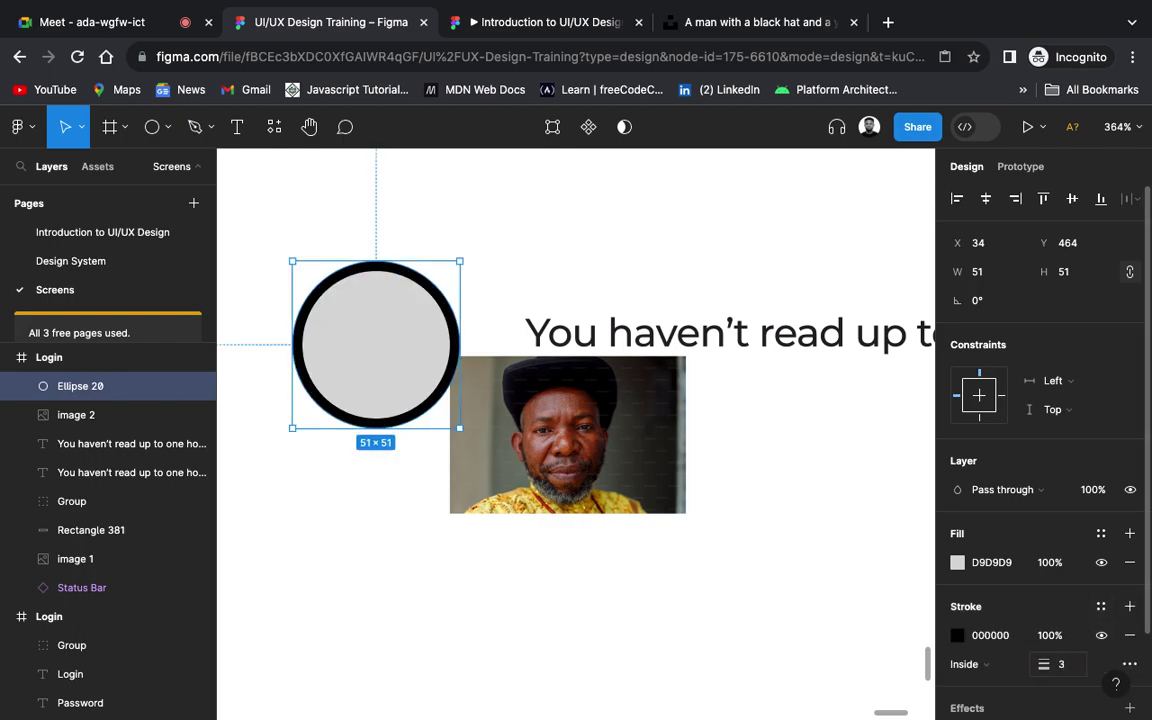
pyautogui.click(1069, 671)
pyautogui.press('Return')
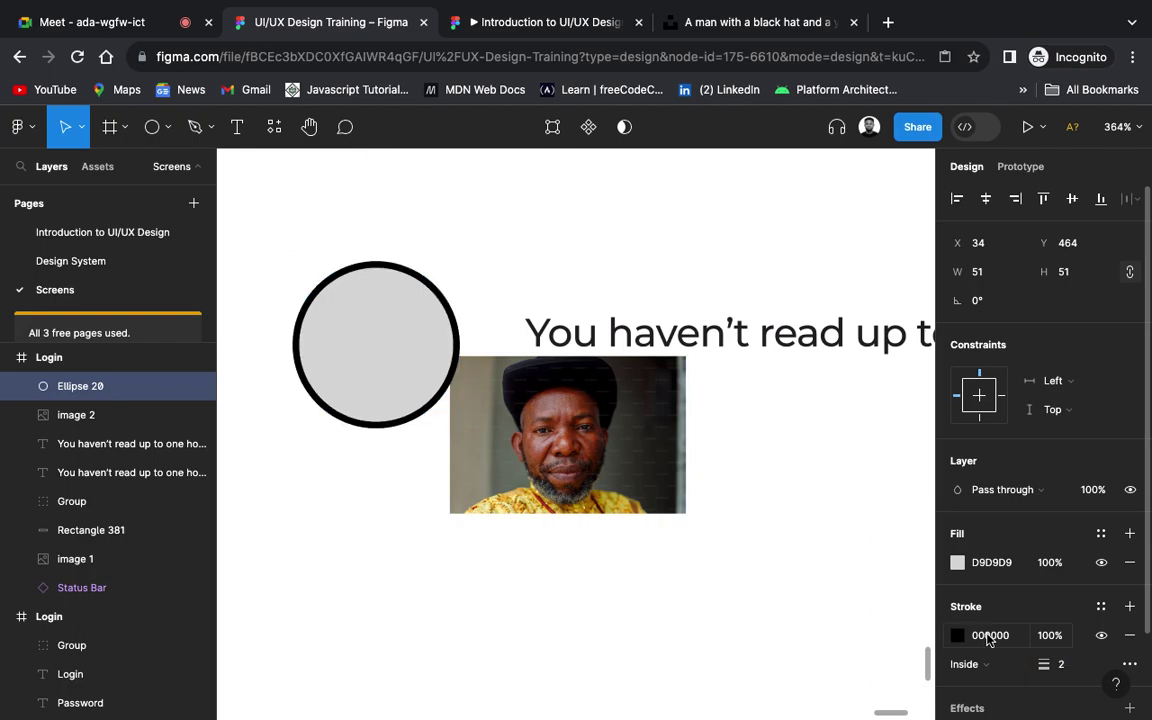
# Step: Colour the circle's outline yellow FBC633 by sampling the yellow shape on the canvas
pyautogui.click(957, 635)
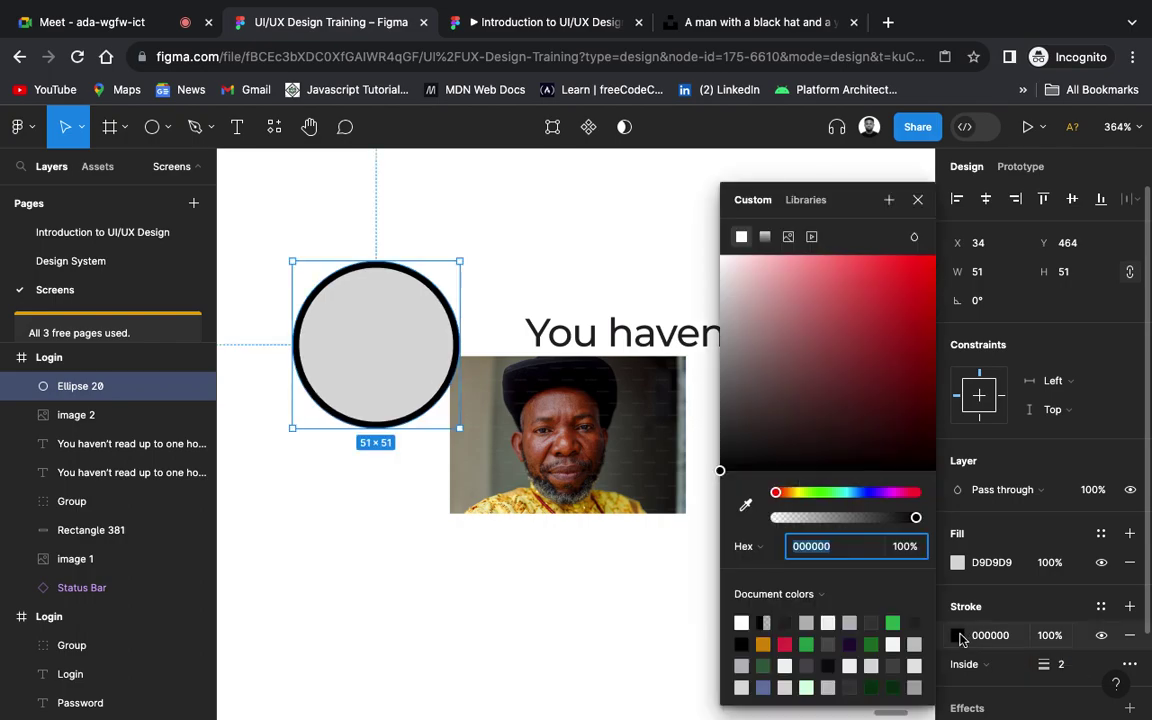
pyautogui.click(727, 393)
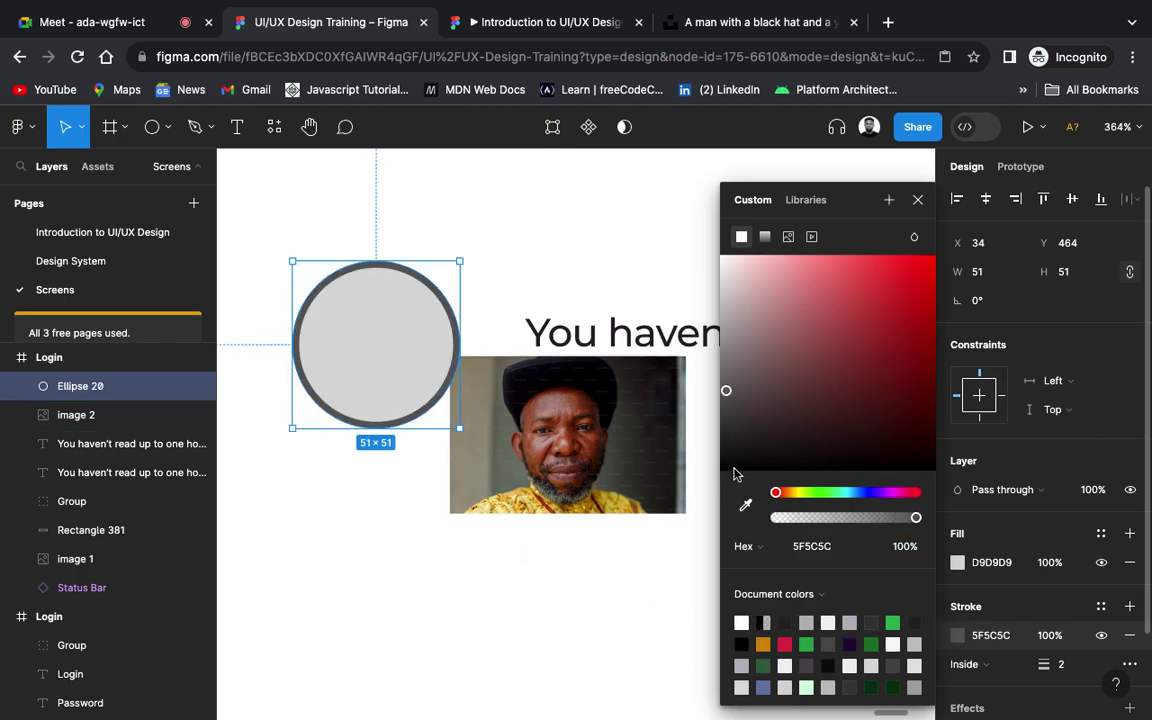
pyautogui.click(745, 505)
pyautogui.scroll(2, 458, 474)
pyautogui.hscroll(-2, 458, 474)
pyautogui.scroll(3, 458, 474)
pyautogui.hscroll(-4, 458, 474)
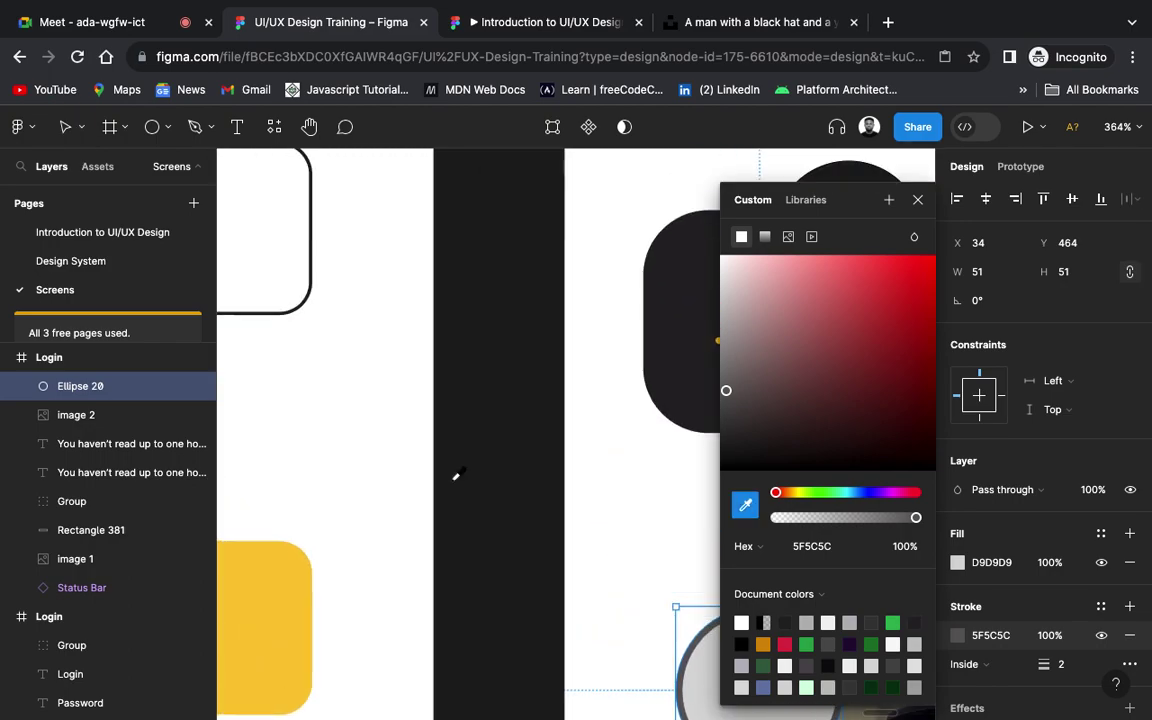
pyautogui.click(318, 645)
pyautogui.scroll(-5, 312, 663)
pyautogui.hscroll(5, 312, 663)
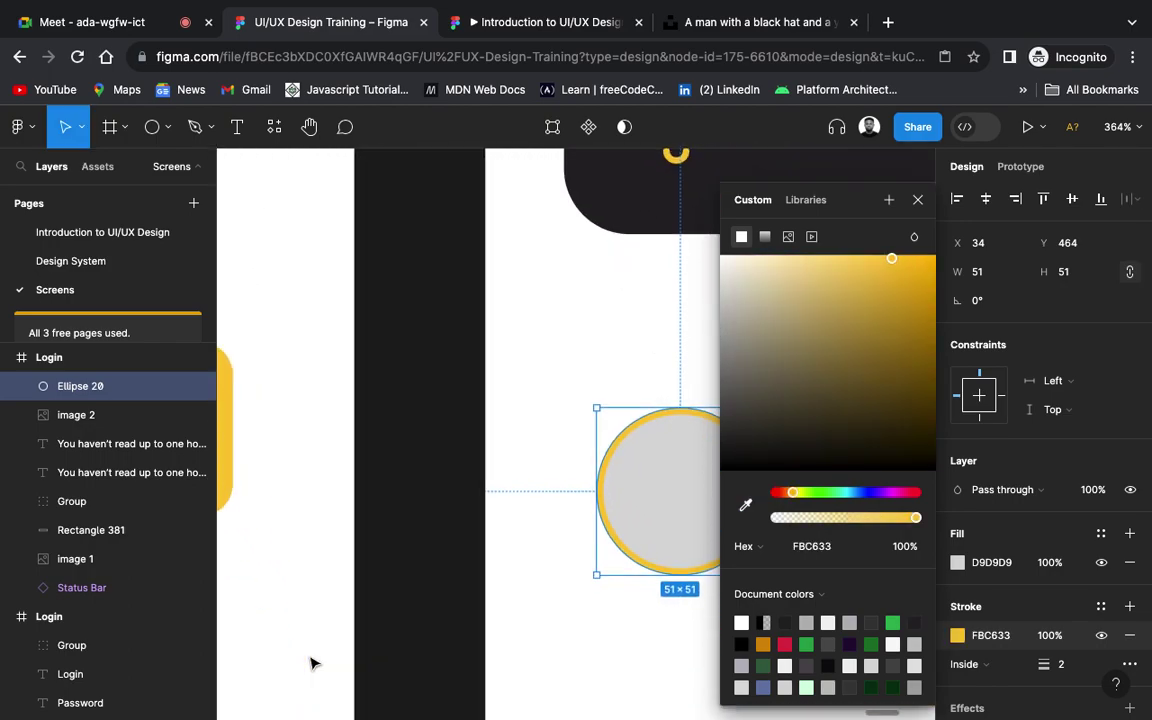
pyautogui.scroll(4, 312, 663)
pyautogui.hscroll(2, 312, 663)
pyautogui.scroll(-3, 312, 663)
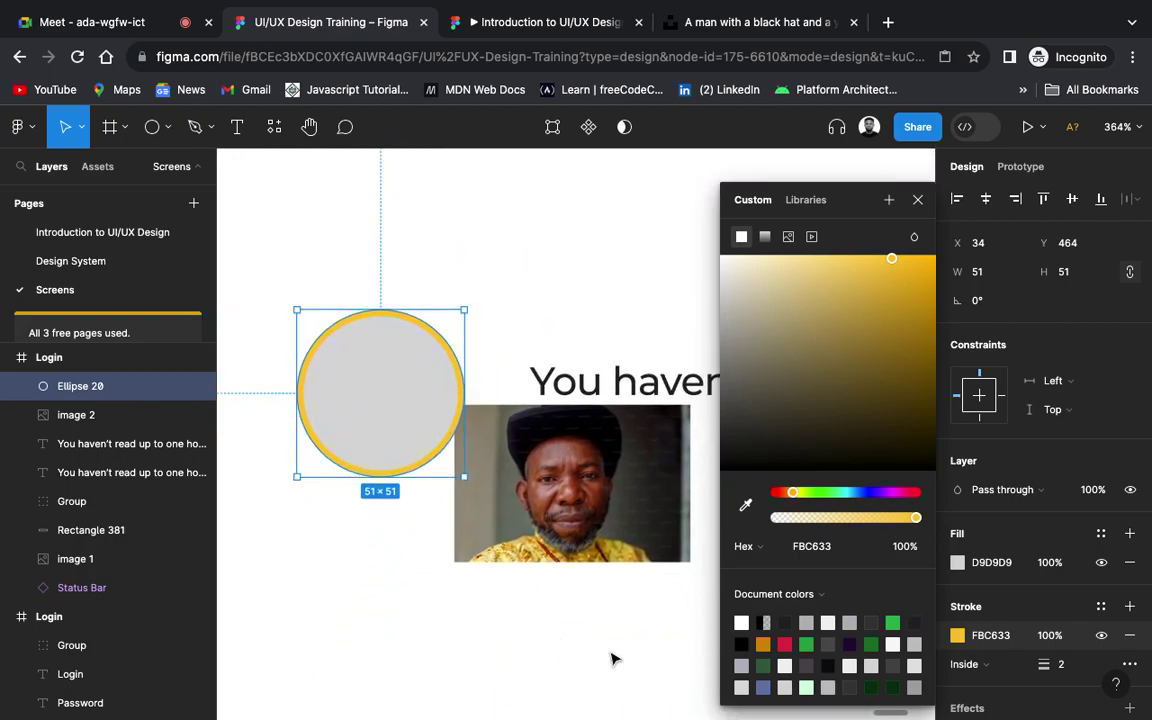
pyautogui.click(630, 640)
pyautogui.click(600, 483)
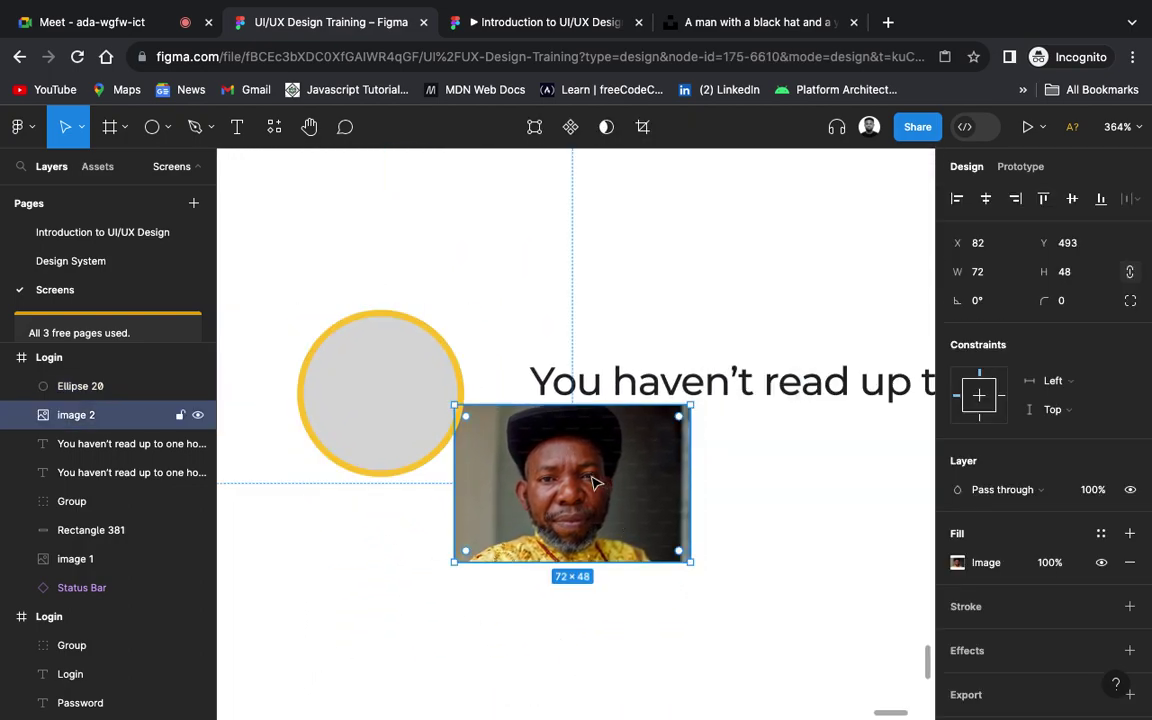
# Step: Move the man's photo over the yellow circle and try a mask, then undo it
pyautogui.moveTo(600, 483); pyautogui.dragTo(474, 448)
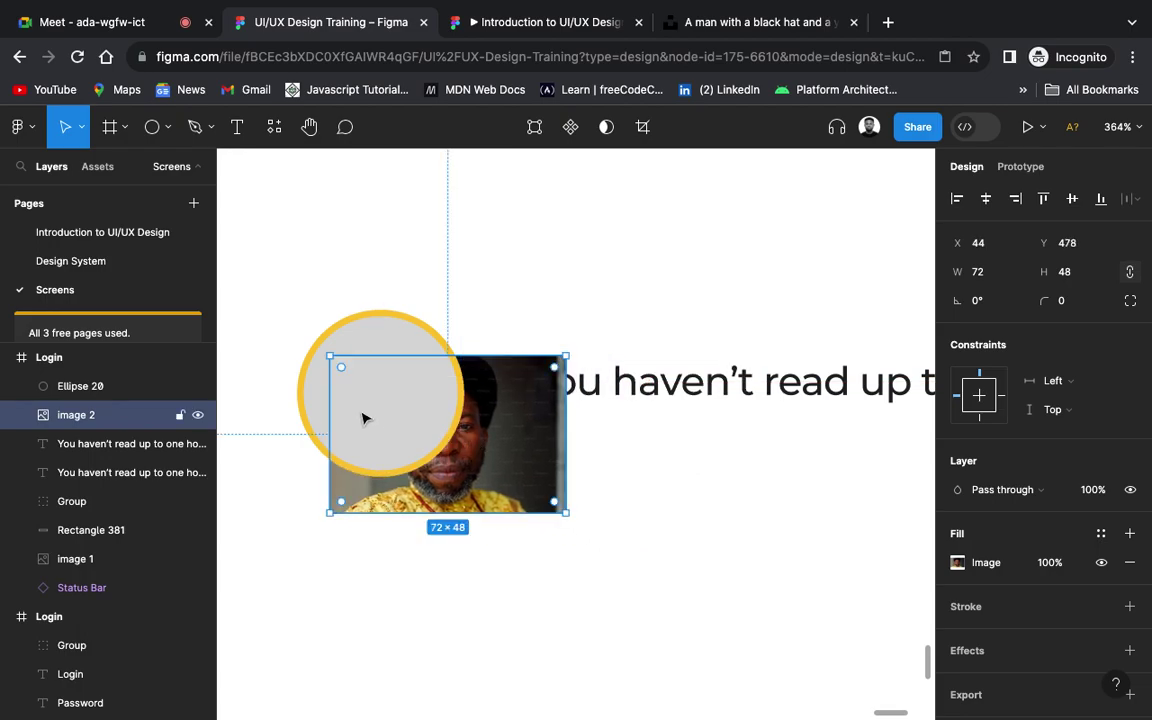
pyautogui.click(420, 228)
pyautogui.moveTo(258, 313); pyautogui.dragTo(470, 455)
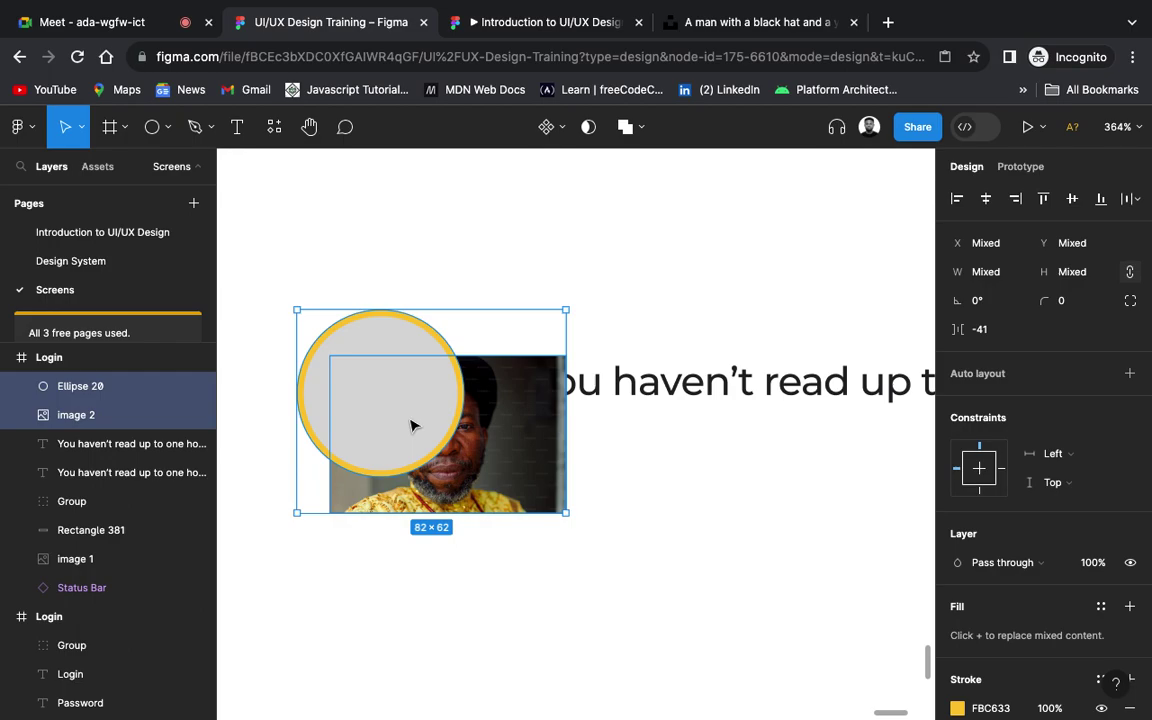
pyautogui.rightClick(411, 426)
pyautogui.click(465, 476)
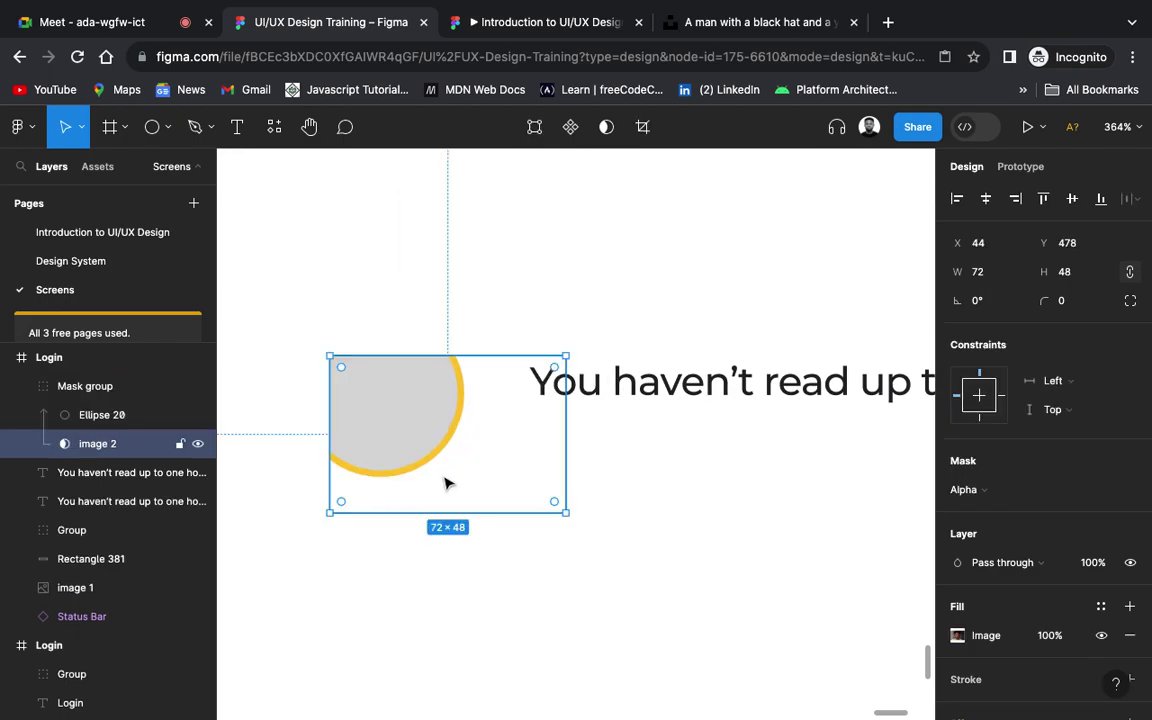
pyautogui.press('super+z')
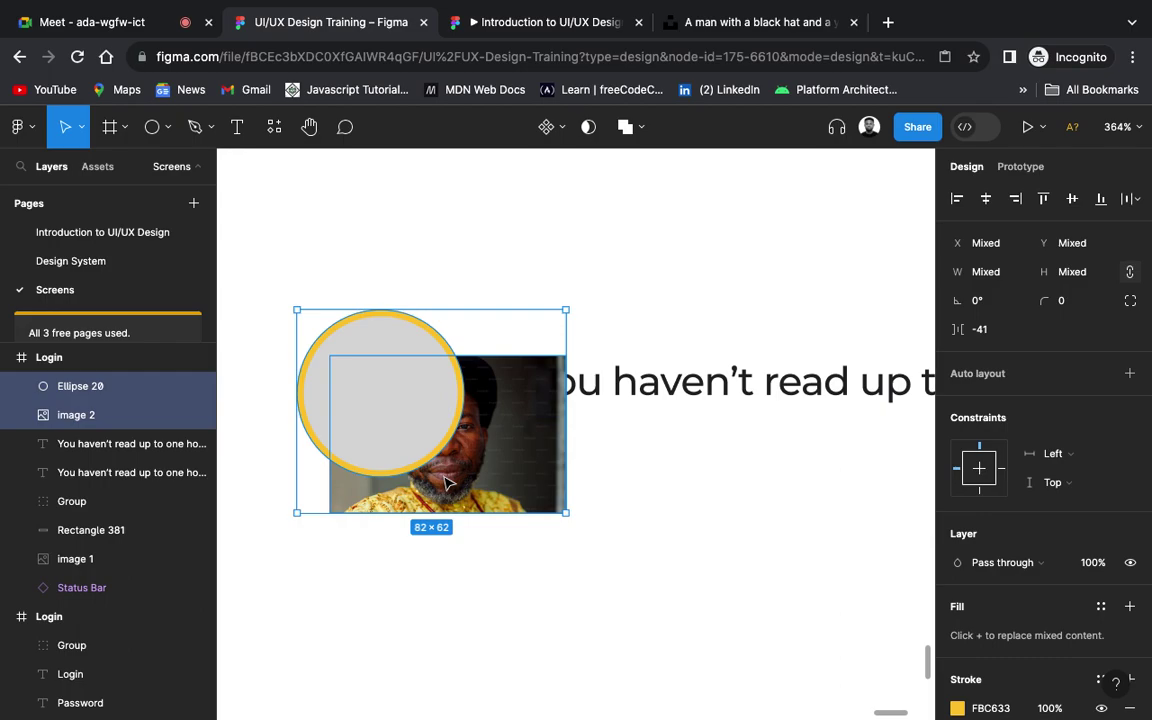
# Step: Bring the photo in front of the circle and use the circle as its mask
pyautogui.click(648, 558)
pyautogui.click(519, 478)
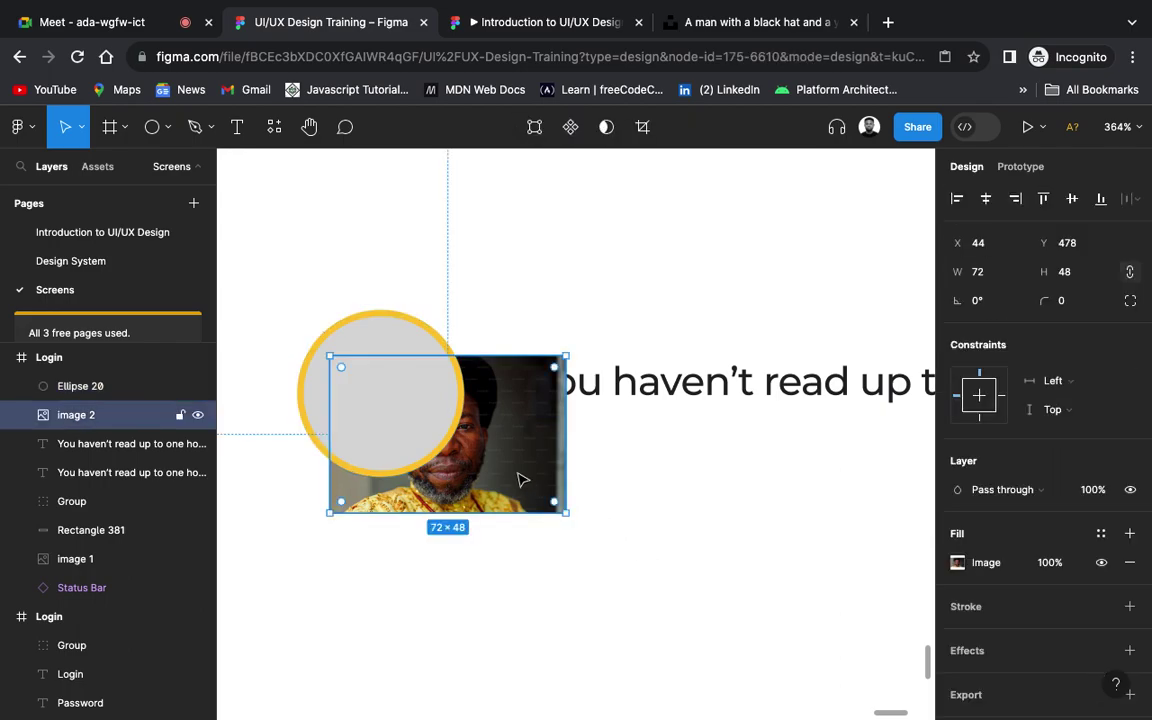
pyautogui.rightClick(519, 478)
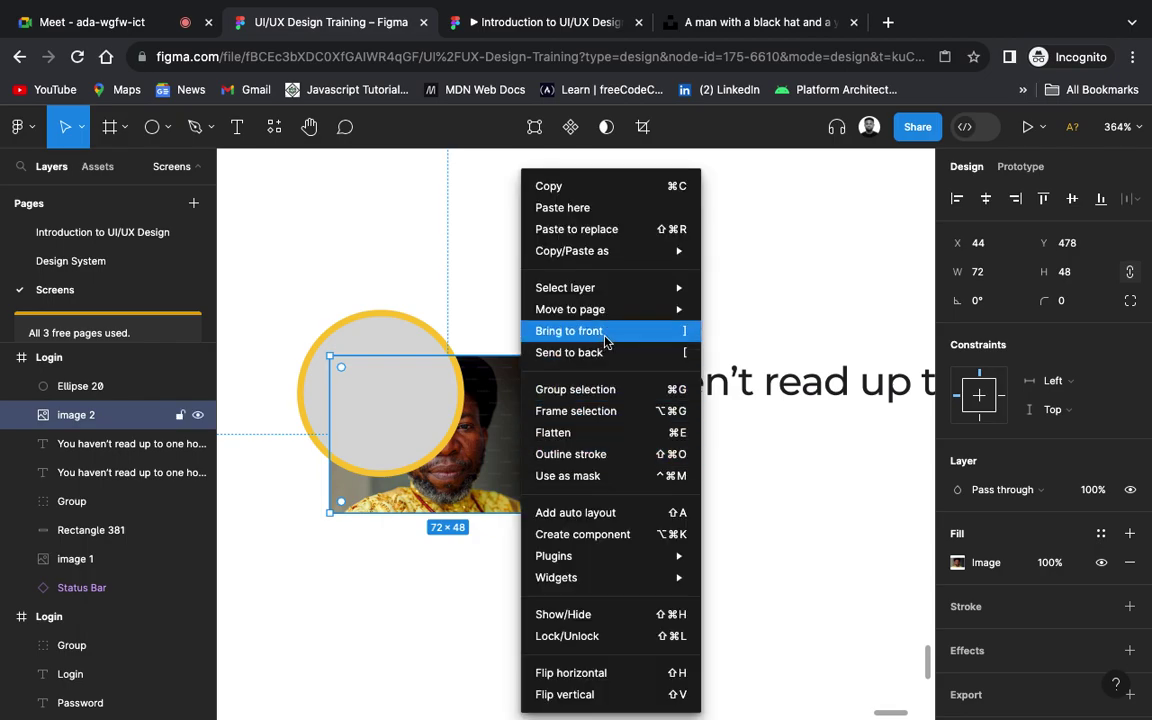
pyautogui.click(604, 342)
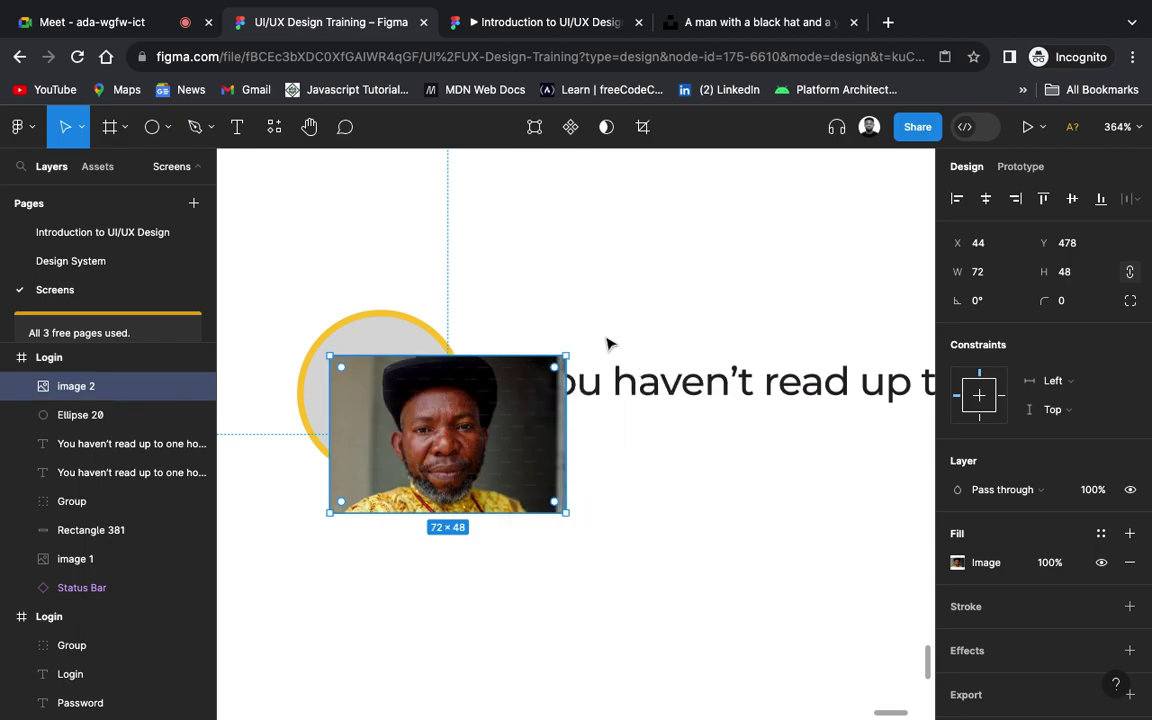
pyautogui.keyDown('shift'); pyautogui.click(410, 342); pyautogui.keyUp('shift')
pyautogui.rightClick(411, 336)
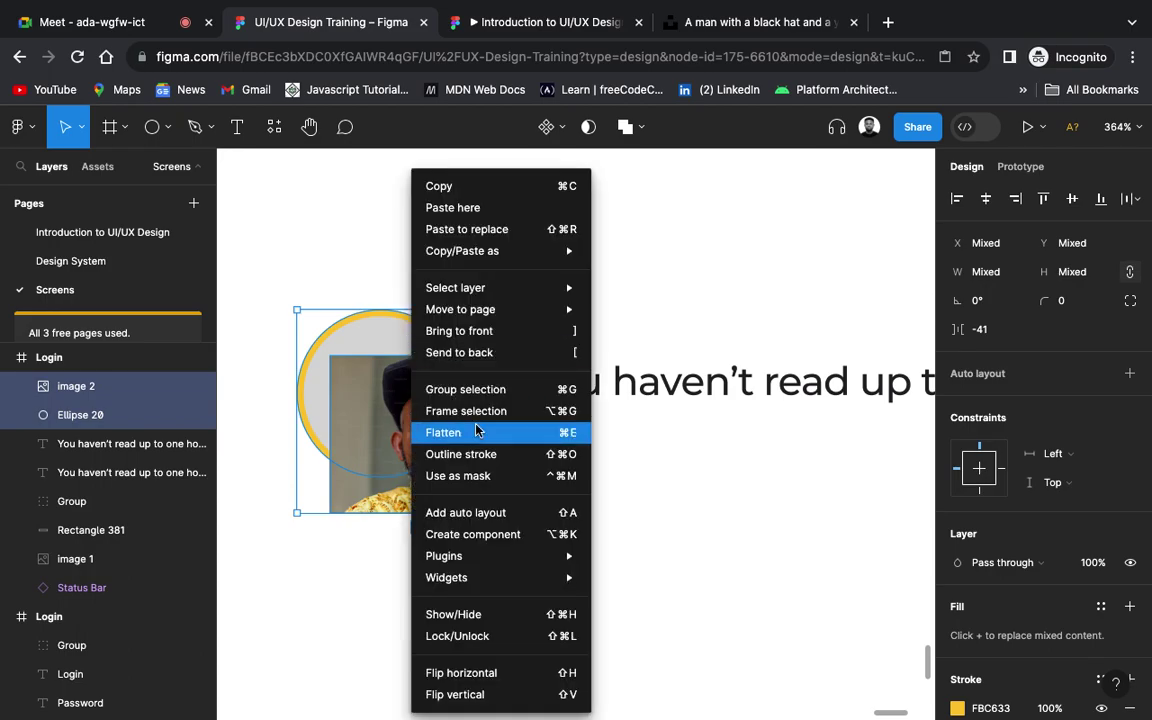
pyautogui.click(489, 477)
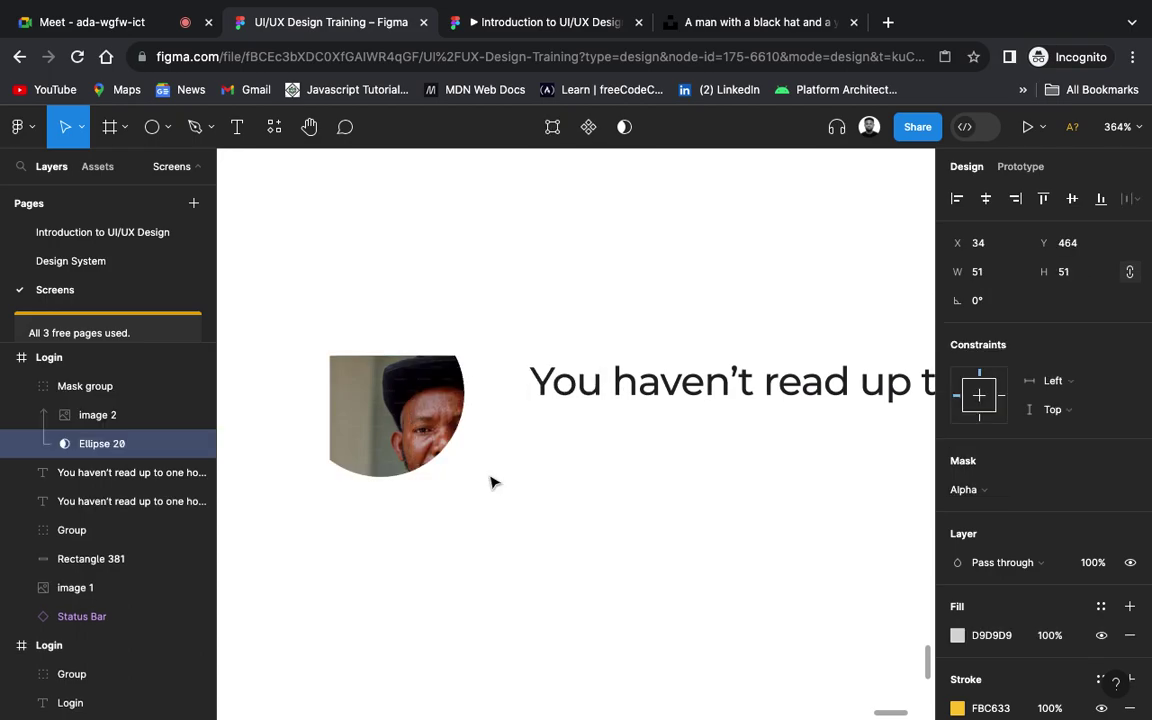
pyautogui.click(436, 418)
# Step: Enlarge the masked photo to 81×54 and shift it so the face is centred
pyautogui.moveTo(427, 432); pyautogui.dragTo(361, 383)
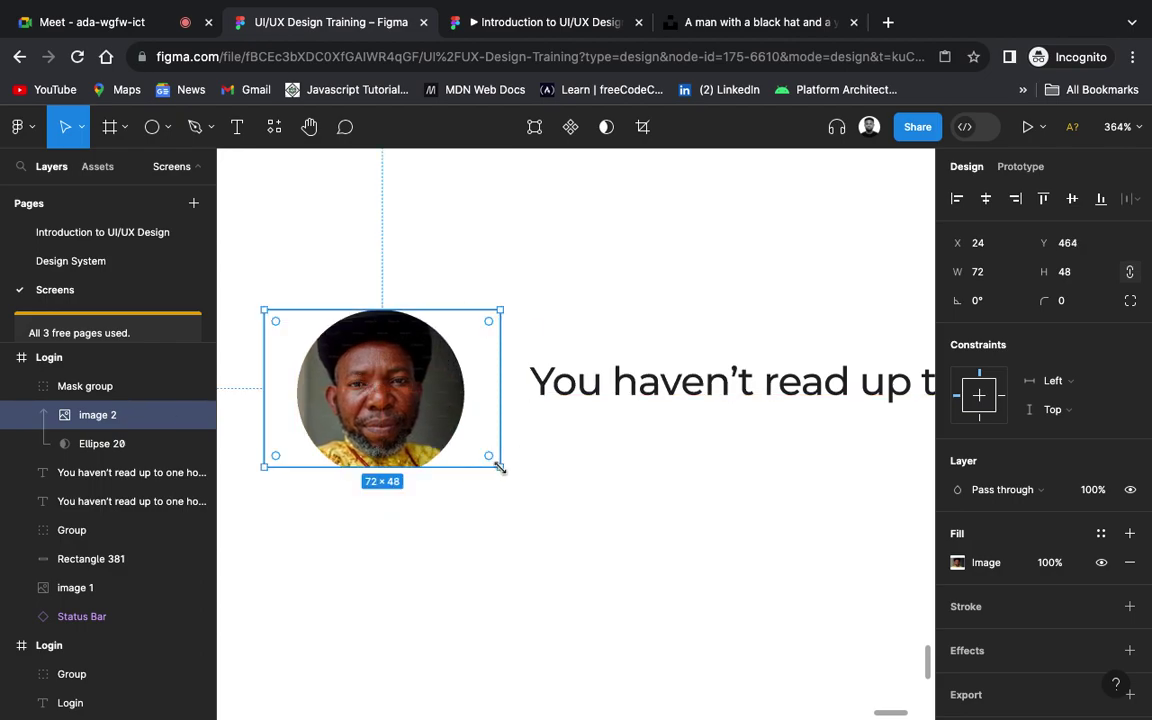
pyautogui.moveTo(500, 467); pyautogui.dragTo(530, 486)
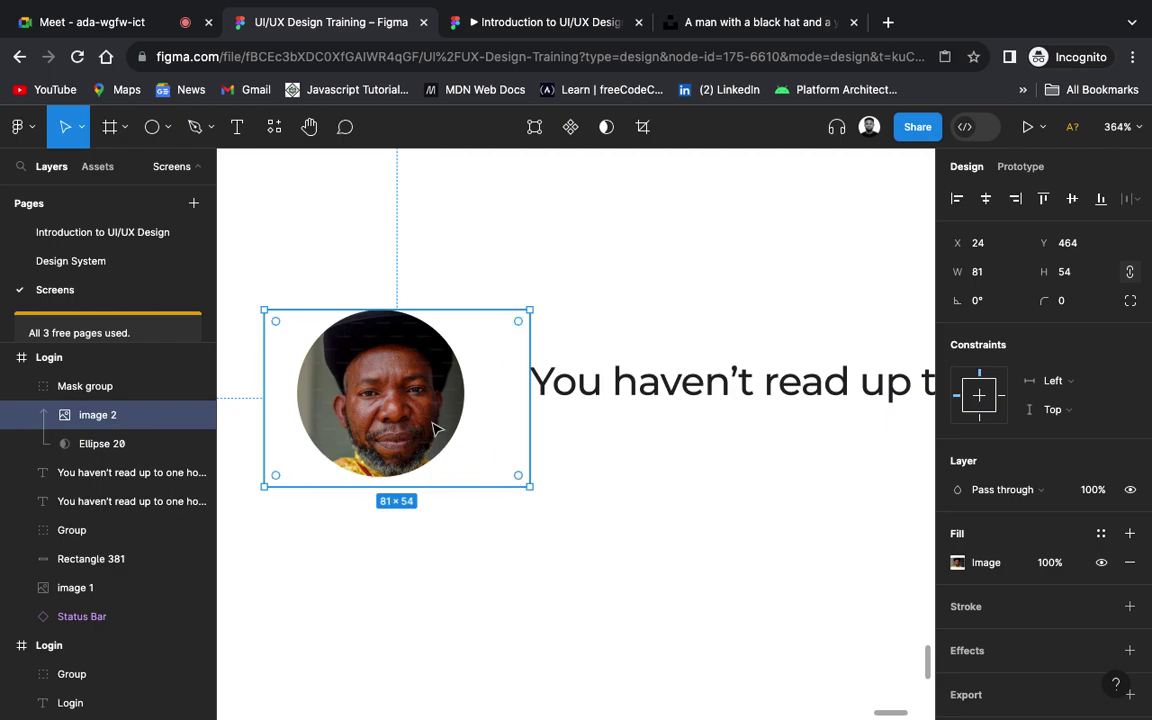
pyautogui.moveTo(424, 424); pyautogui.dragTo(418, 424)
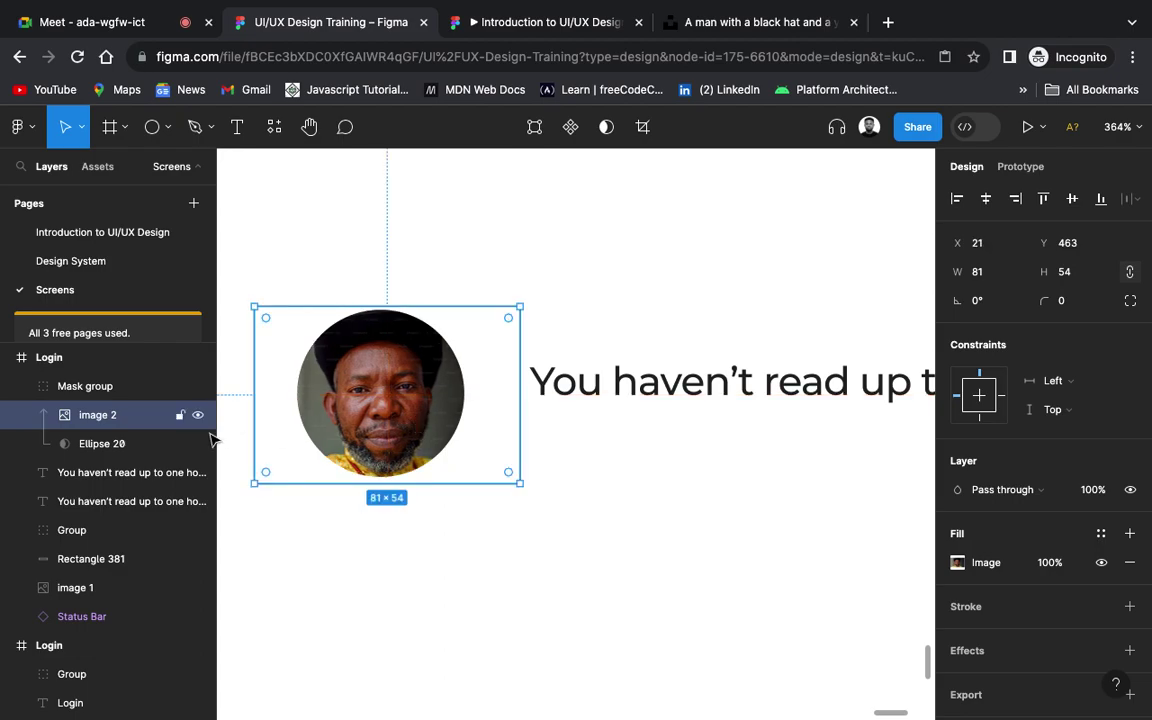
# Step: Preview other stroke positions on the avatar group and keep the 2 px outline Inside
pyautogui.click(98, 388)
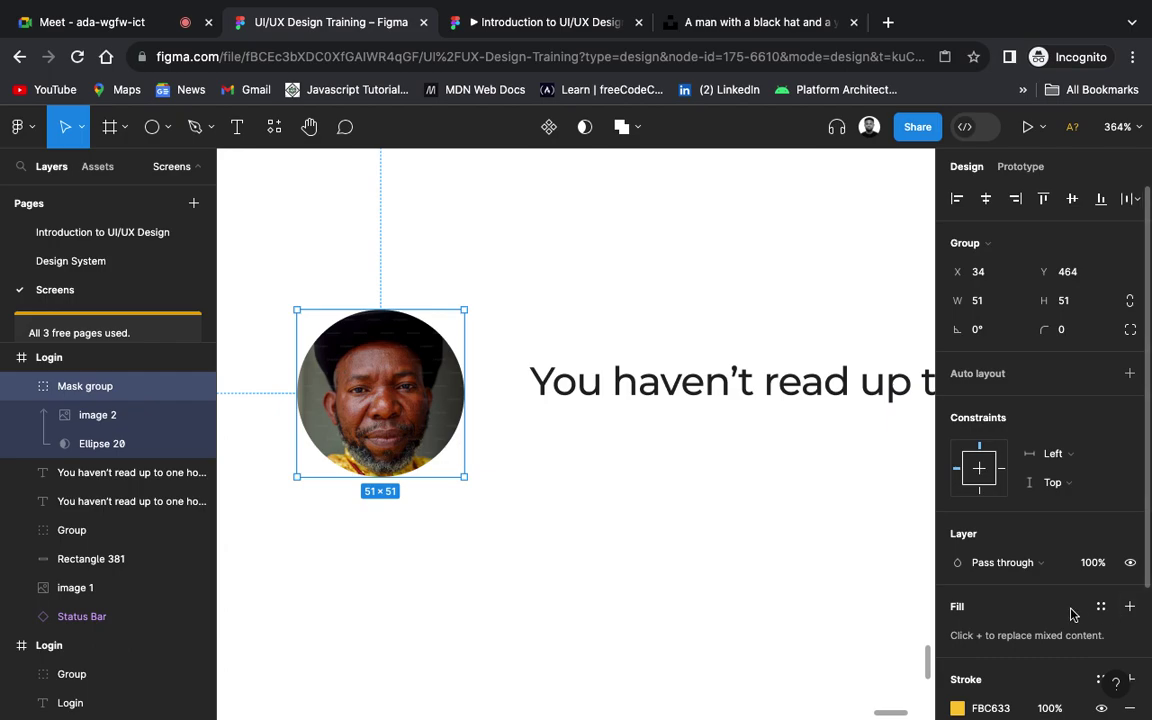
pyautogui.scroll(-3, 1071, 614)
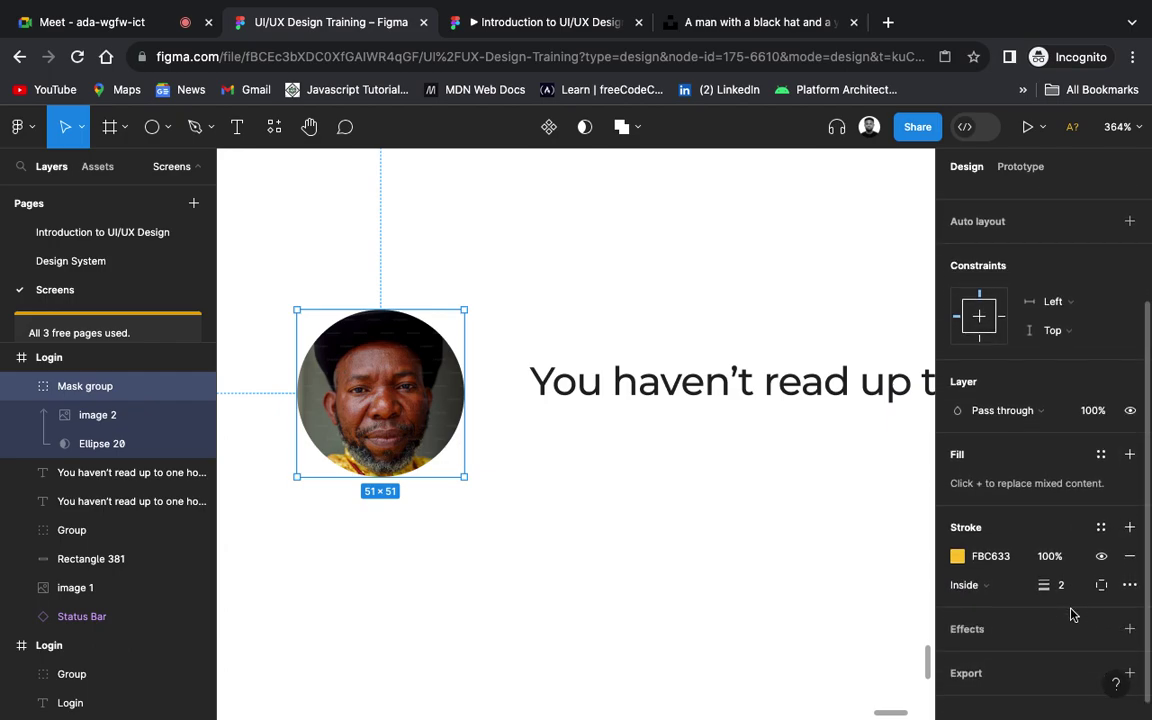
pyautogui.click(975, 586)
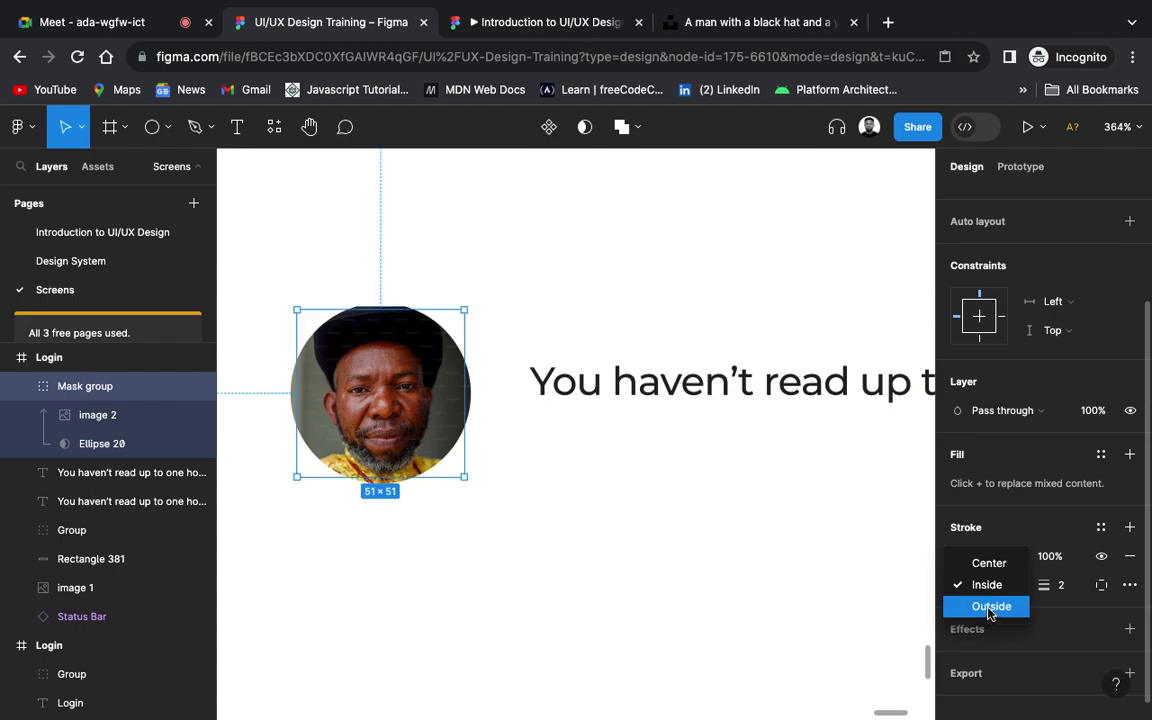
pyautogui.click(610, 517)
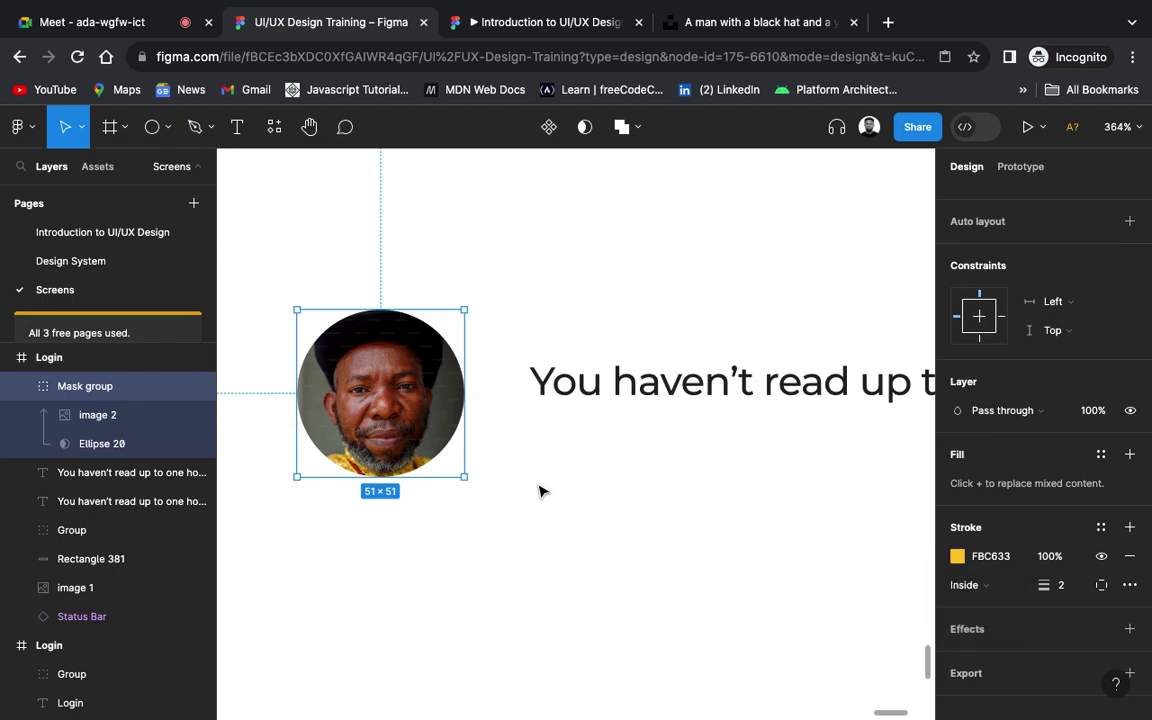
pyautogui.click(540, 491)
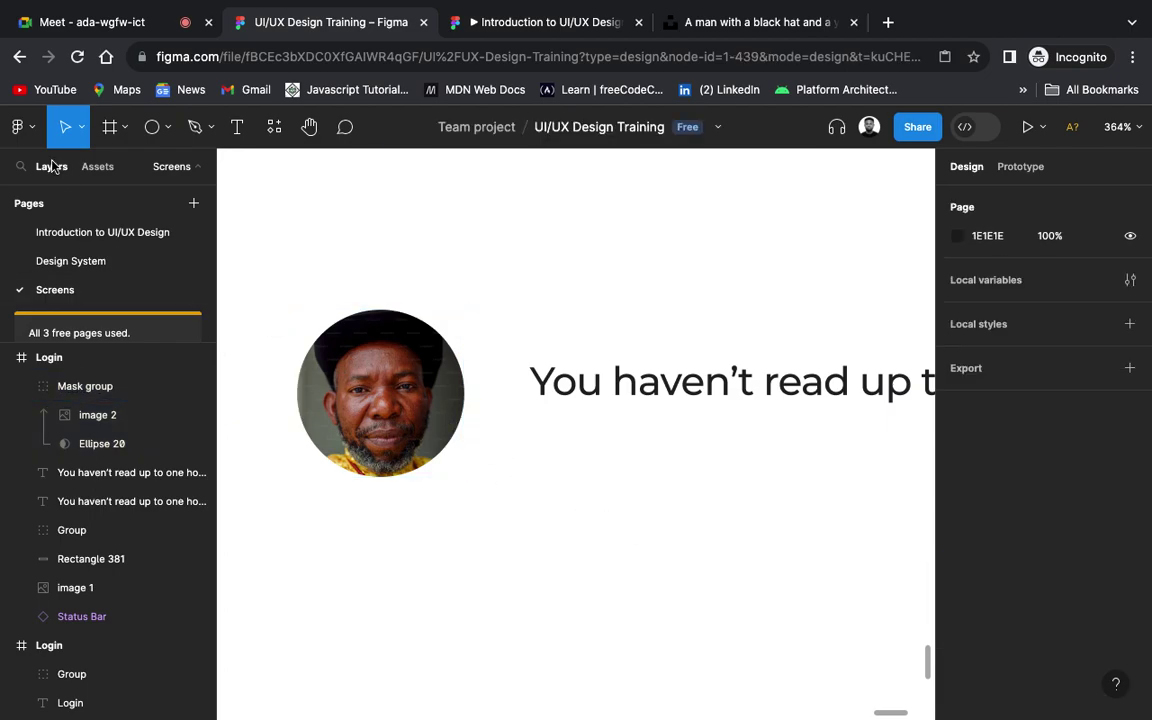
pyautogui.click(151, 127)
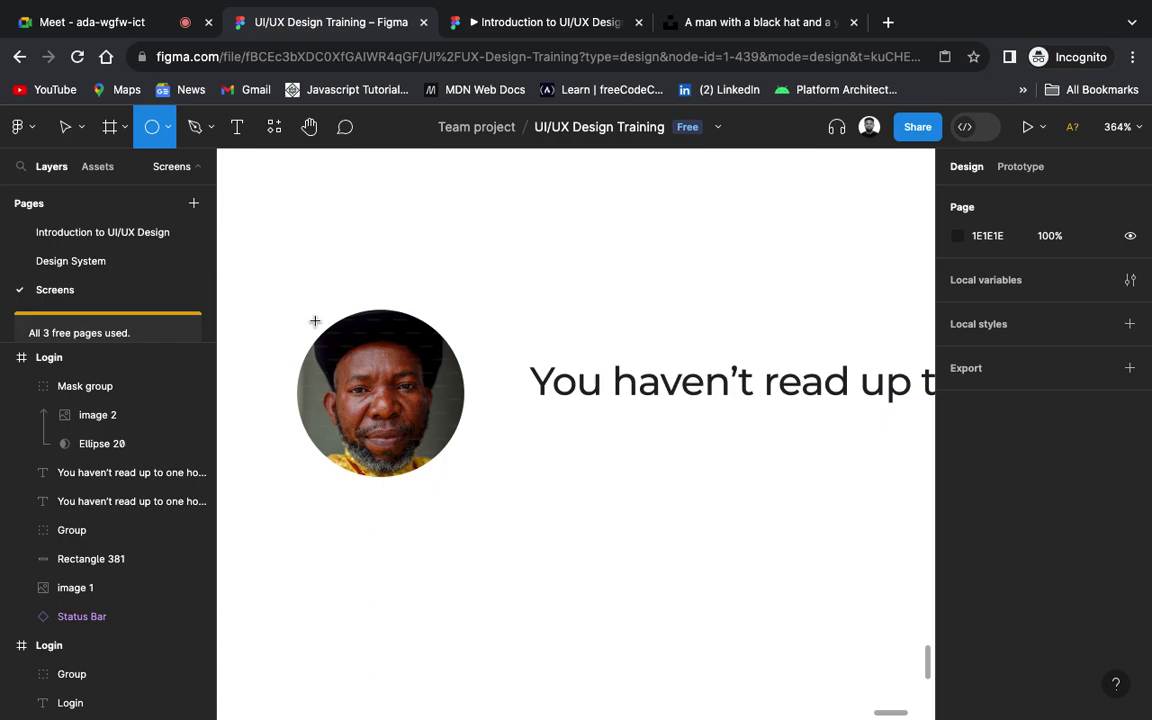
# Step: Draw a new circle over the avatar, redrawing once, sized 58×58 and aligned with it
pyautogui.moveTo(314, 320)
pyautogui.mouseDown()
pyautogui.moveTo(390, 383)
pyautogui.moveTo(463, 476)
pyautogui.mouseUp()
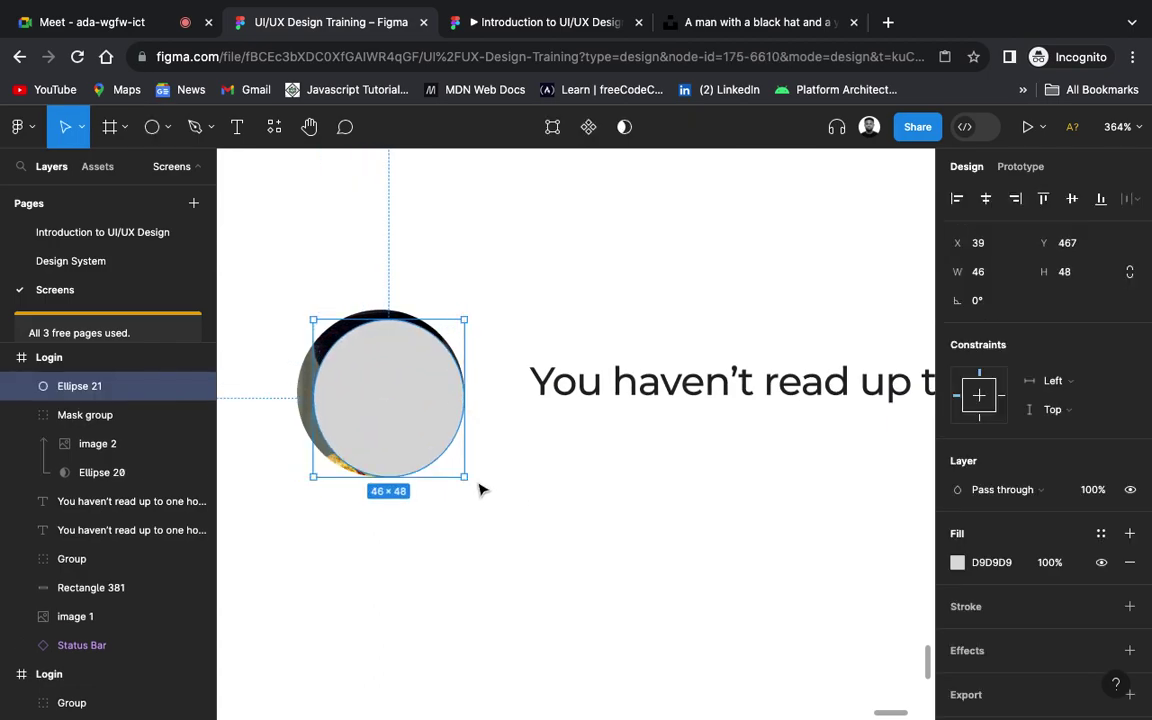
pyautogui.moveTo(466, 479); pyautogui.dragTo(501, 494)
pyautogui.press('Delete')
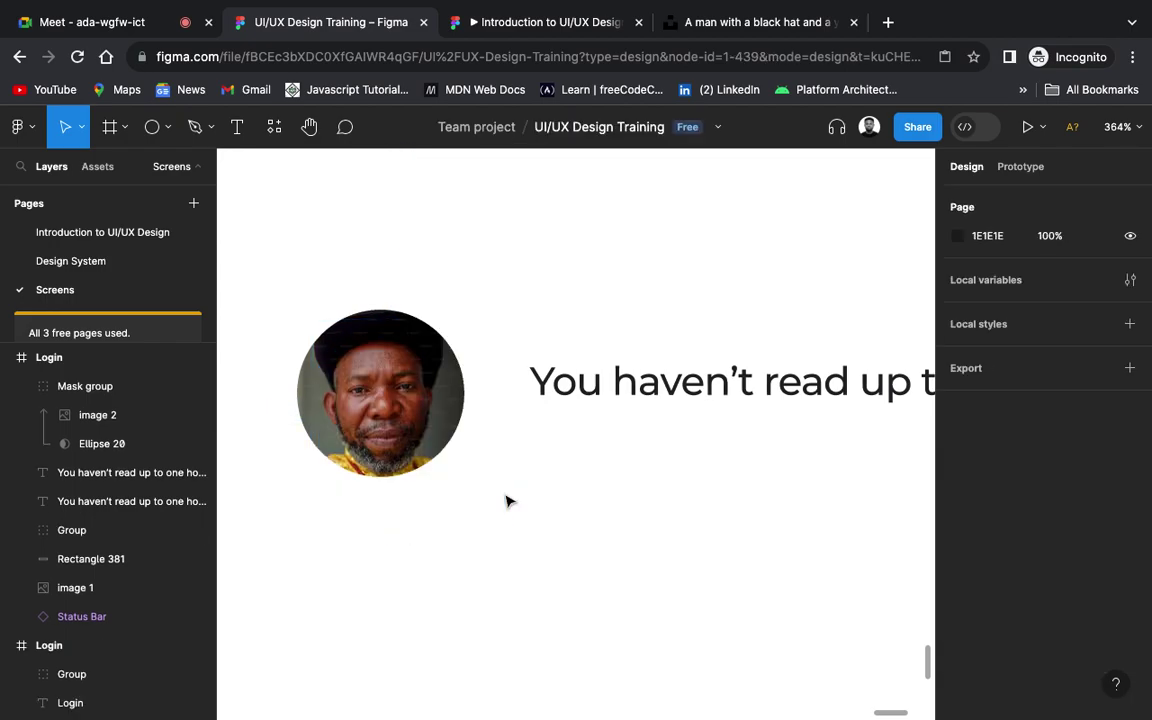
pyautogui.click(152, 126)
pyautogui.moveTo(309, 321); pyautogui.dragTo(482, 478)
pyautogui.moveTo(396, 436); pyautogui.dragTo(382, 423)
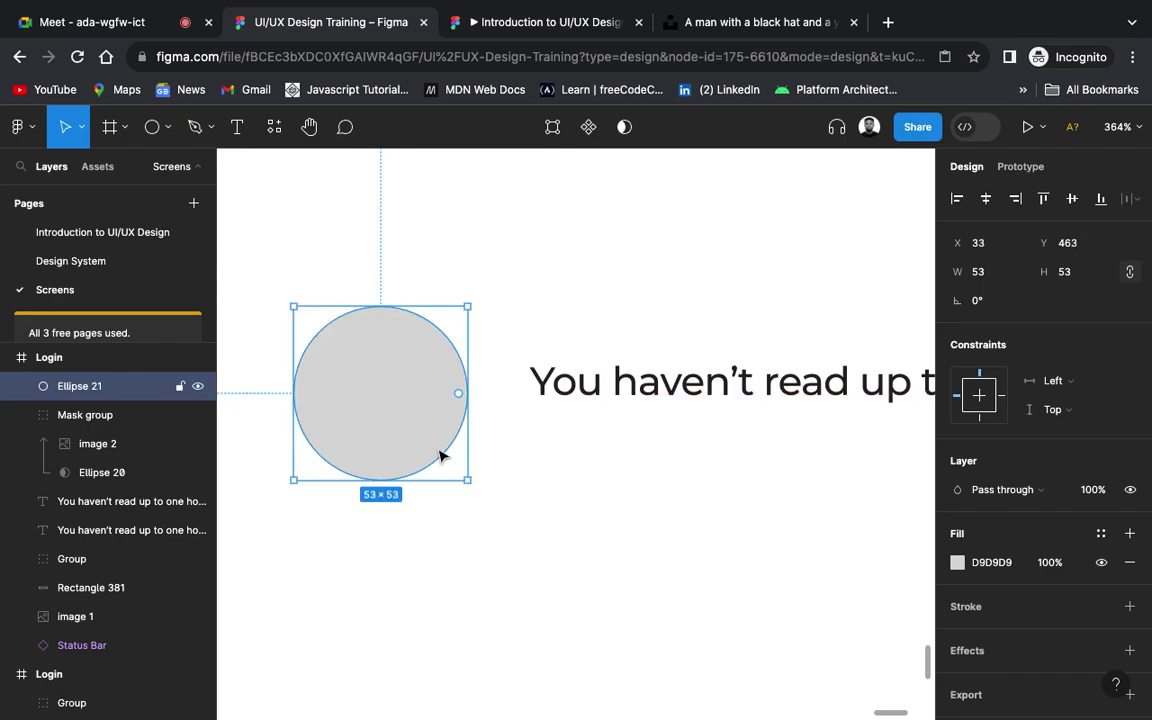
pyautogui.moveTo(469, 479); pyautogui.dragTo(483, 494)
pyautogui.moveTo(410, 435); pyautogui.dragTo(404, 430)
# Step: Give the circle a 3 px black outline and hide its fill to reveal the photo
pyautogui.scroll(-3, 549, 407)
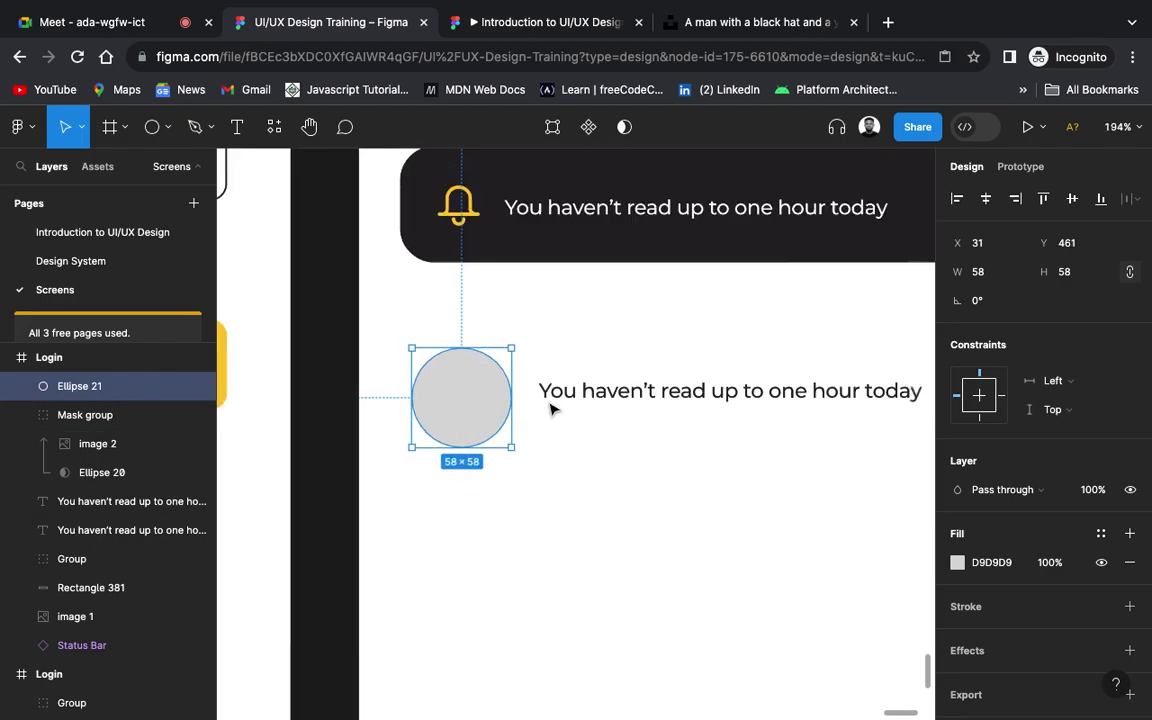
pyautogui.scroll(1, 549, 407)
pyautogui.press('i')
pyautogui.click(548, 143)
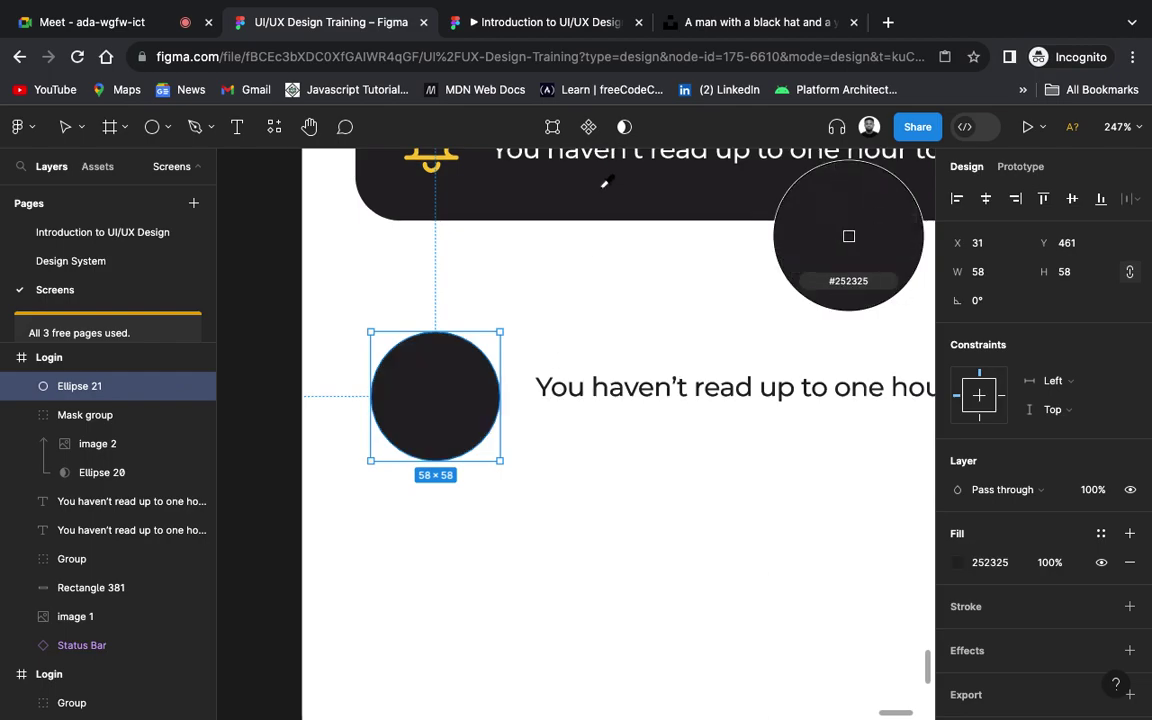
pyautogui.click(1130, 607)
pyautogui.click(1062, 665)
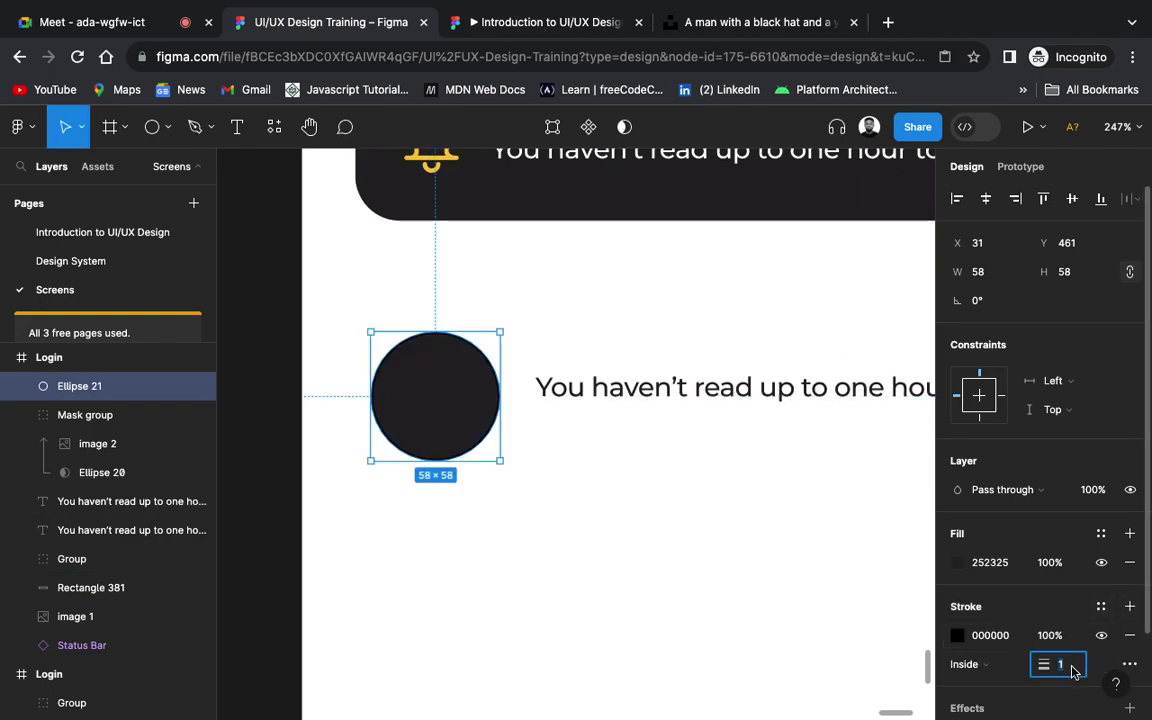
pyautogui.press('Return')
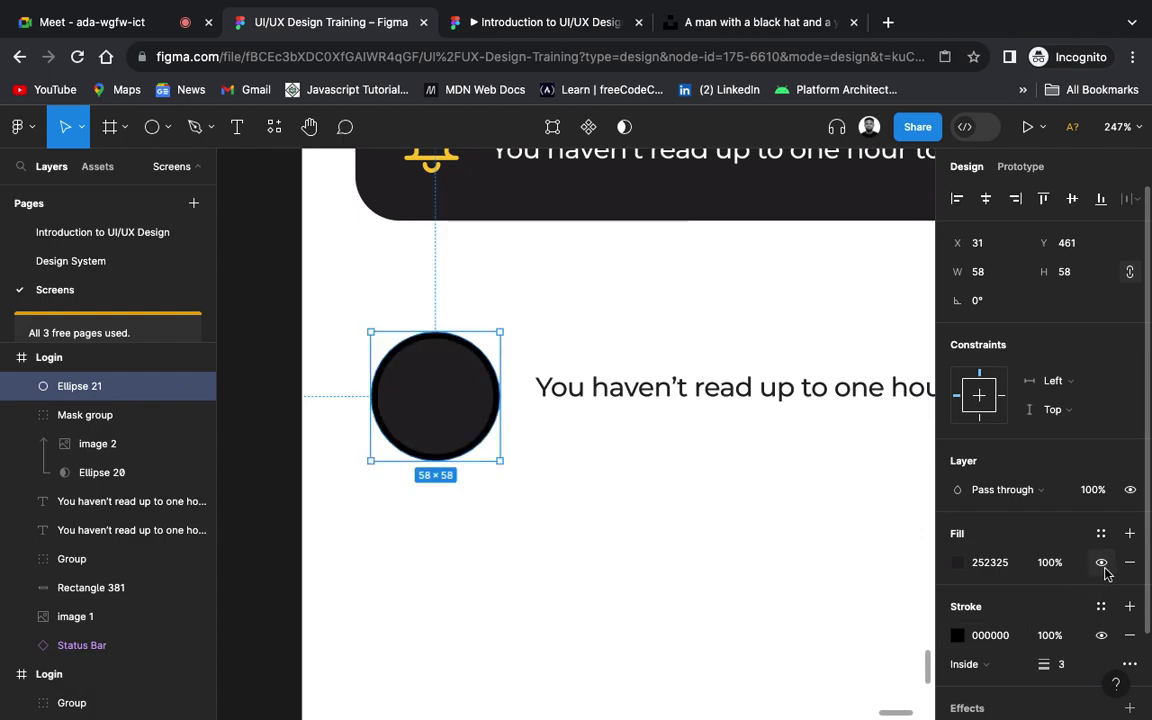
pyautogui.click(1101, 562)
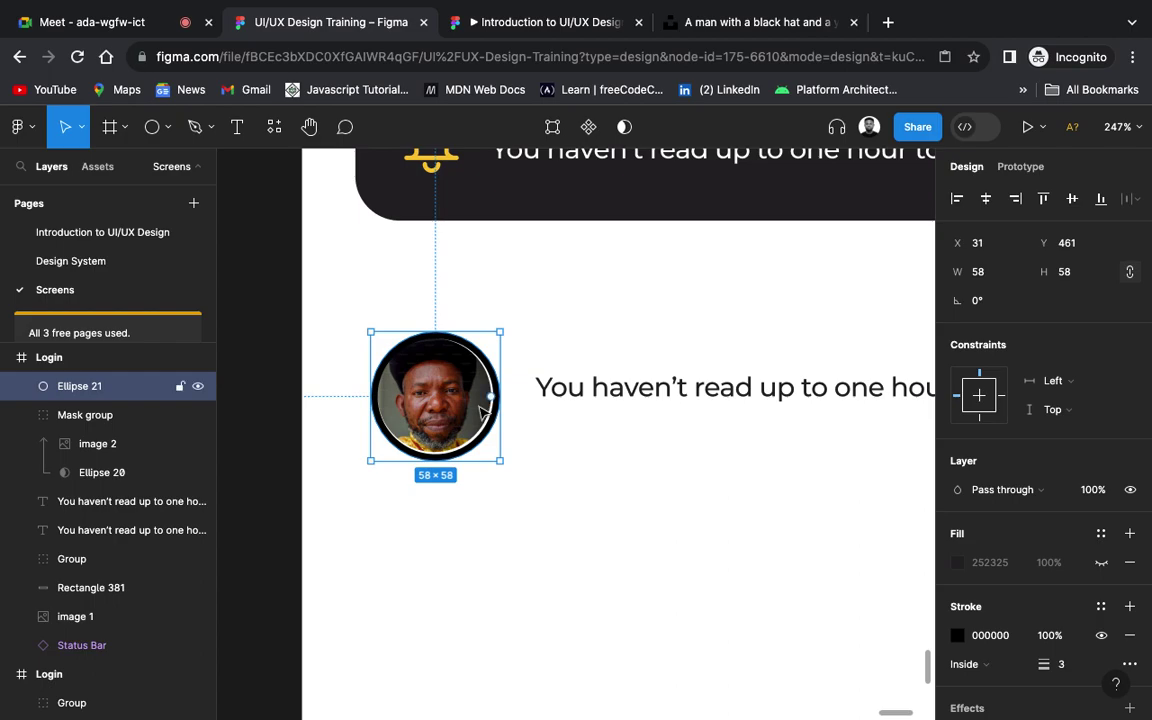
# Step: Align the ring with the photo and enlarge it to 60 × 60
pyautogui.scroll(2, 480, 412)
pyautogui.scroll(3, 478, 413)
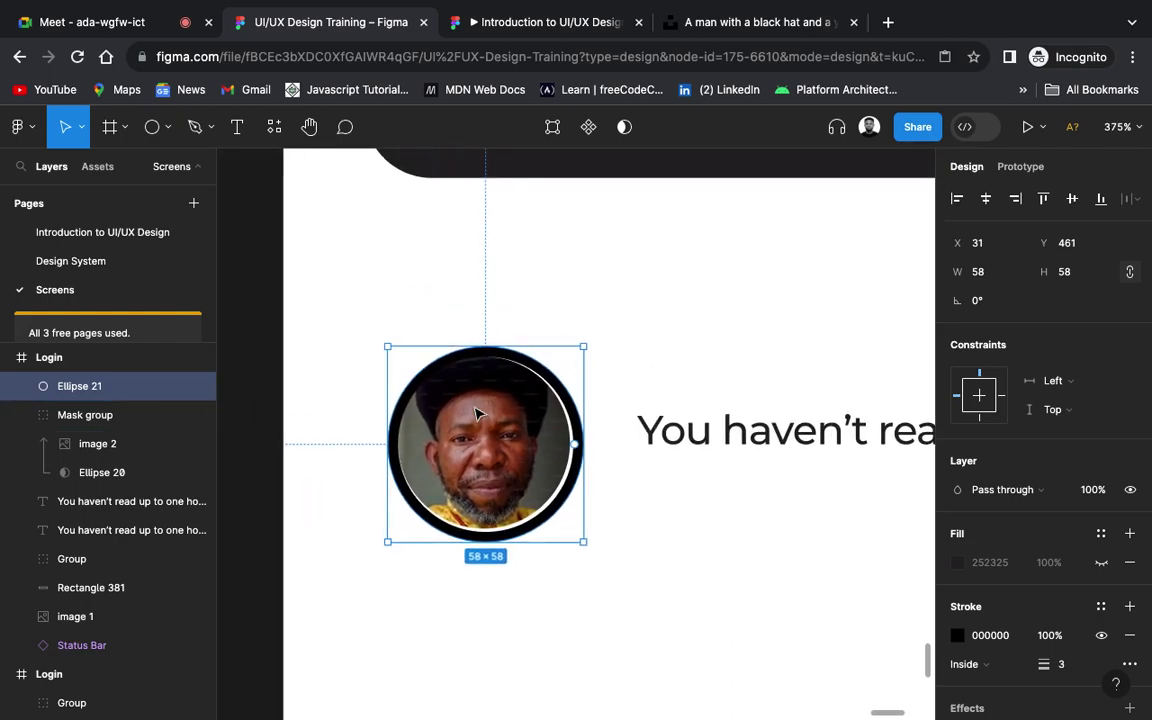
pyautogui.moveTo(477, 413); pyautogui.dragTo(476, 413)
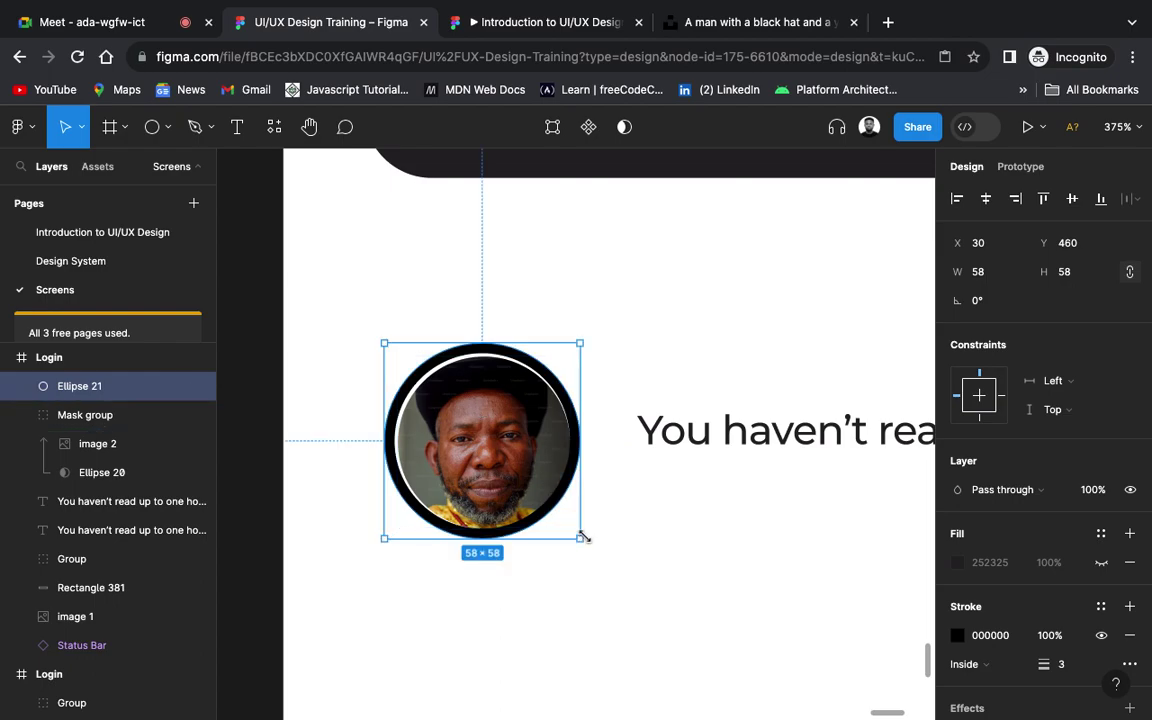
pyautogui.moveTo(583, 538); pyautogui.dragTo(582, 545)
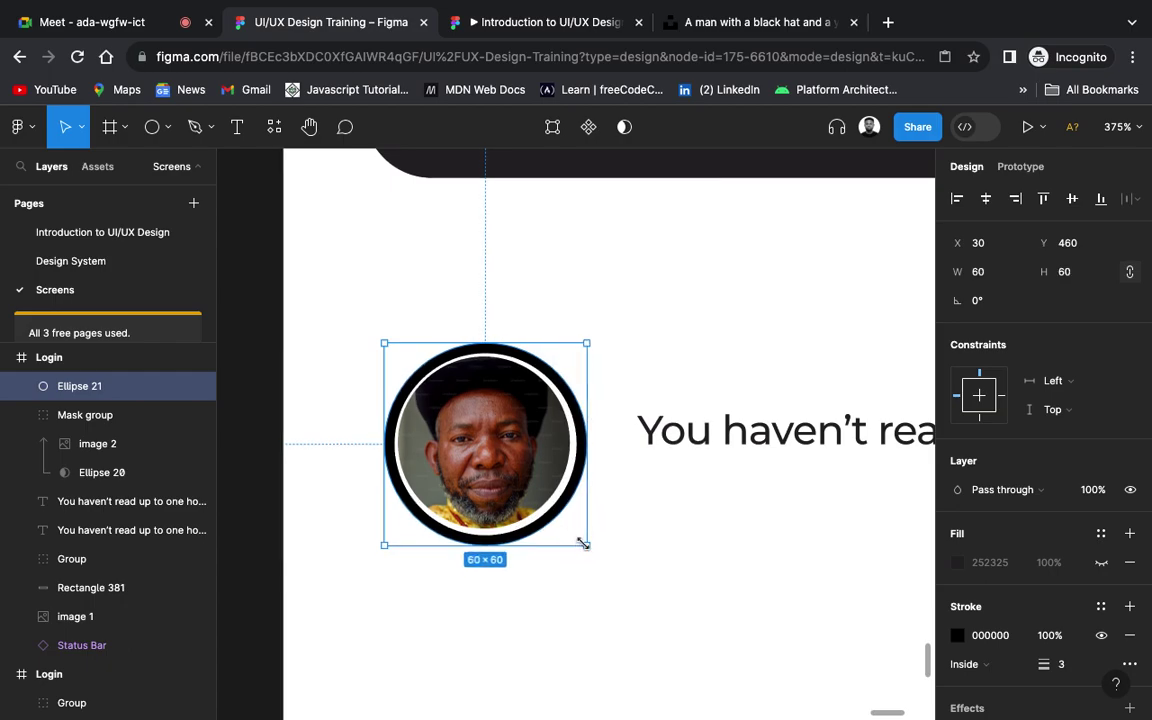
pyautogui.click(700, 626)
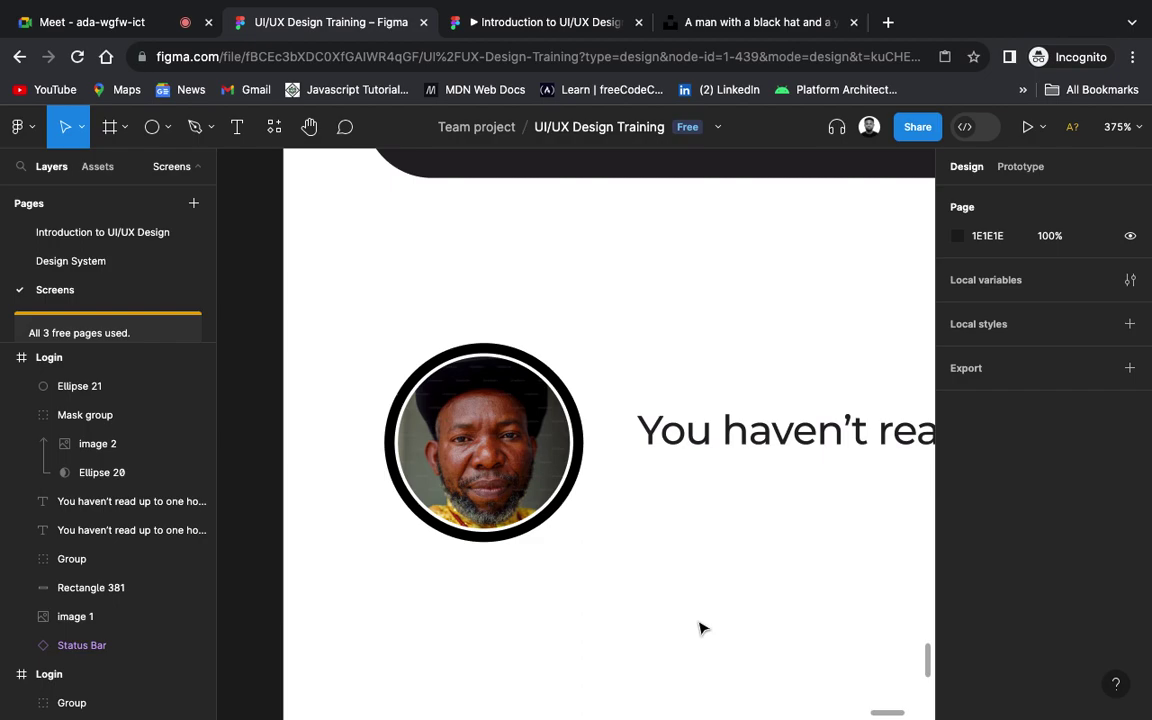
# Step: Replace the text beside the avatar with a person's full name
pyautogui.scroll(-5, 700, 626)
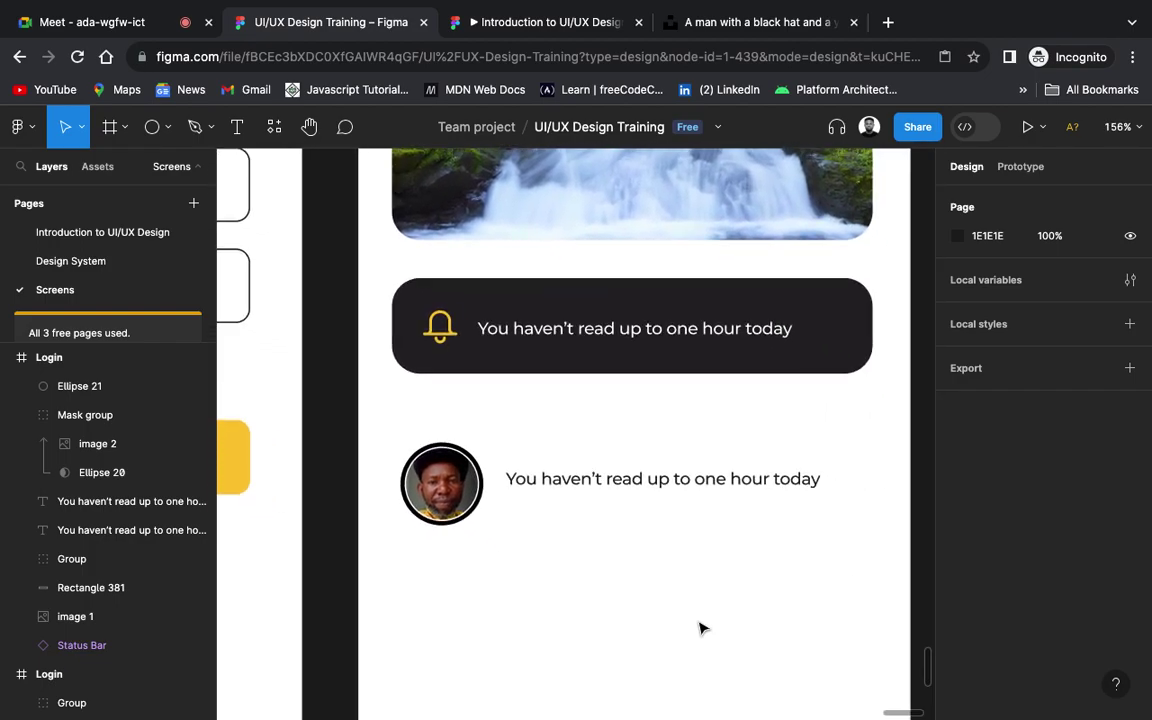
pyautogui.doubleClick(643, 478)
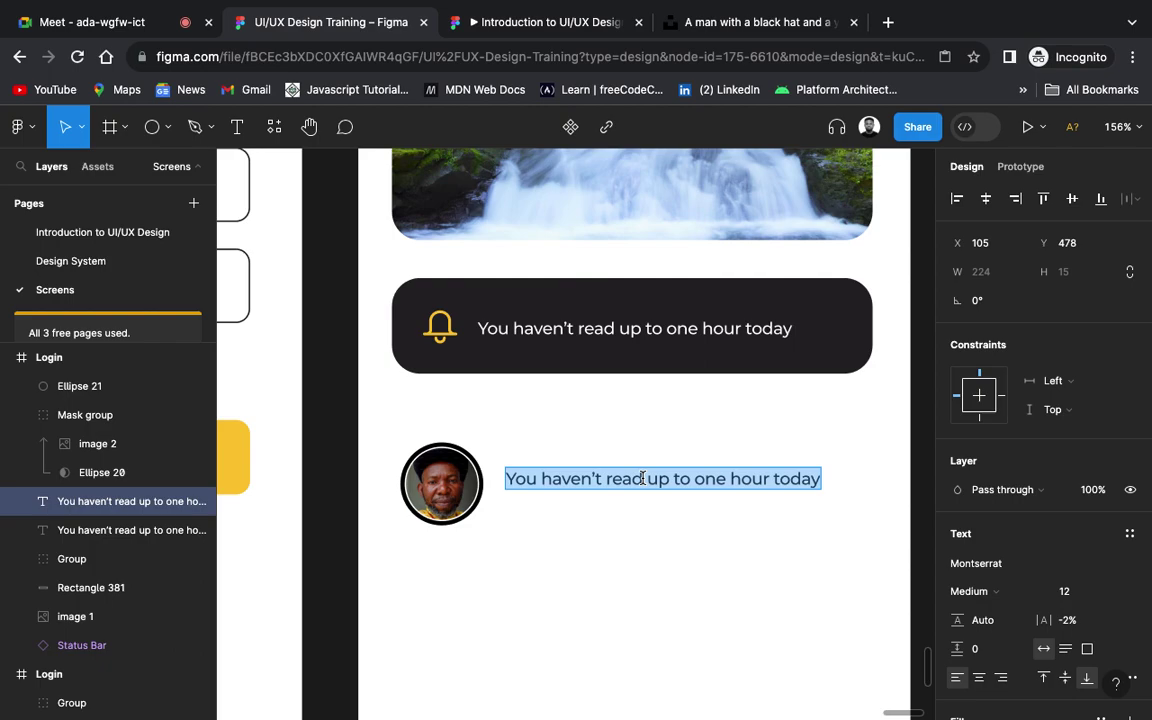
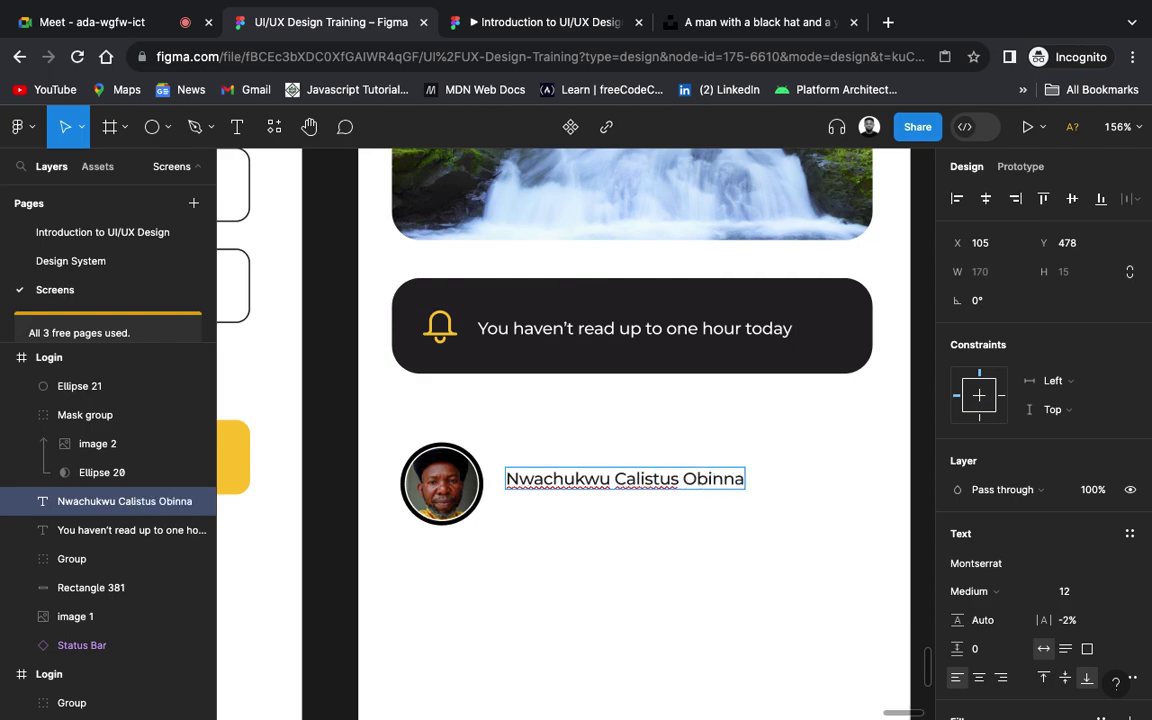
pyautogui.press('Escape')
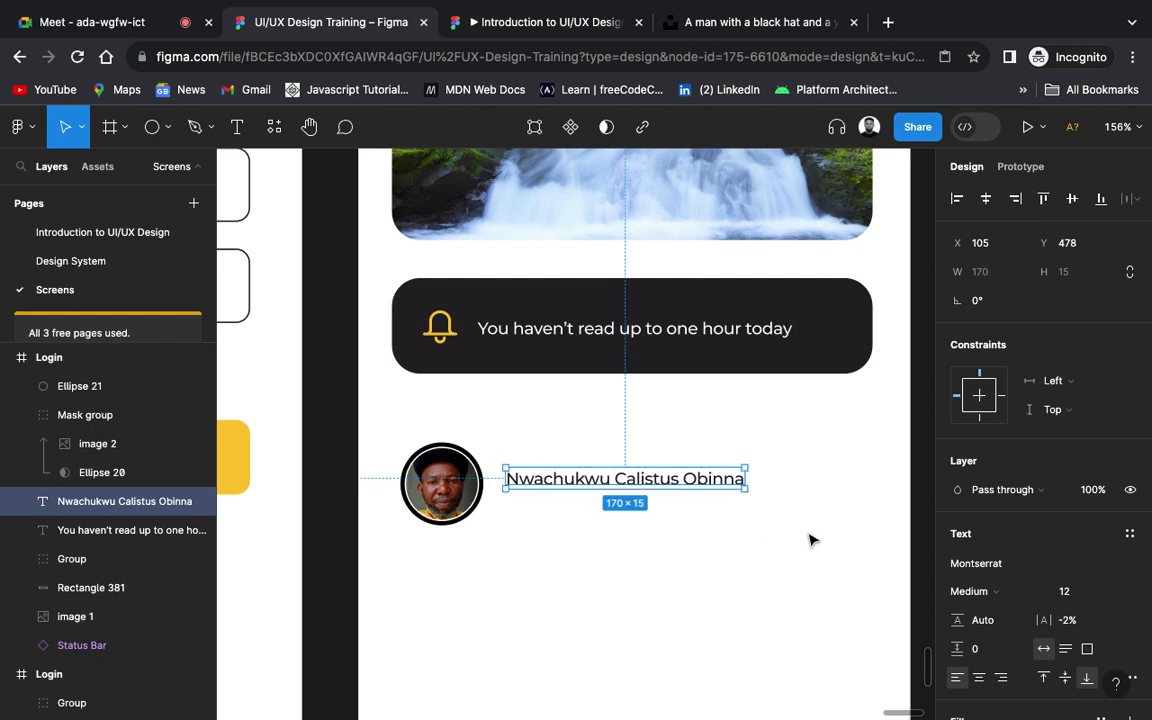
# Step: Make the name SemiBold and line it up with the avatar
pyautogui.click(1000, 591)
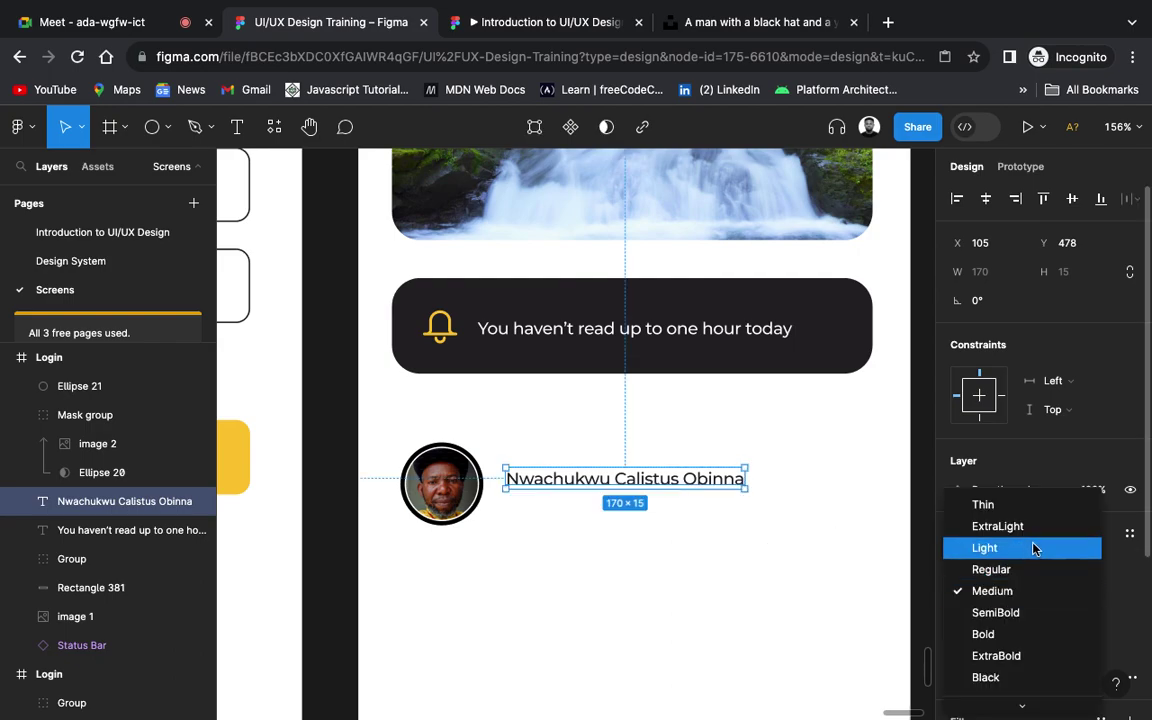
pyautogui.click(1022, 613)
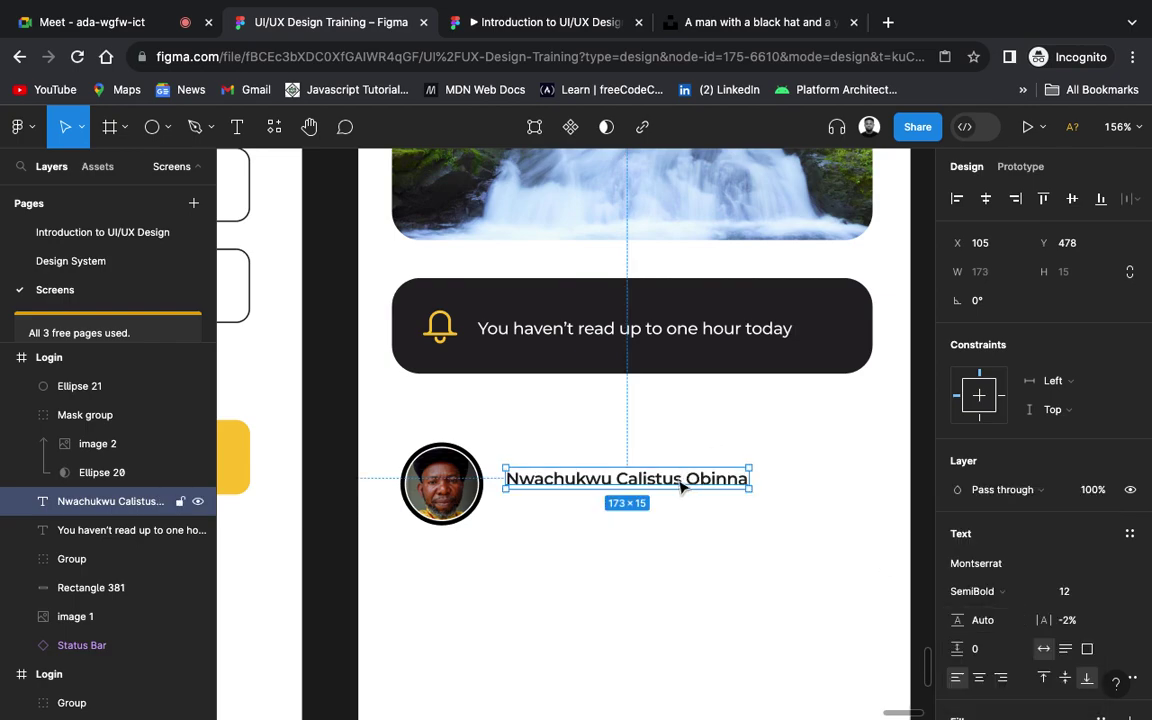
pyautogui.moveTo(681, 486); pyautogui.dragTo(684, 477)
pyautogui.scroll(-1, 681, 478)
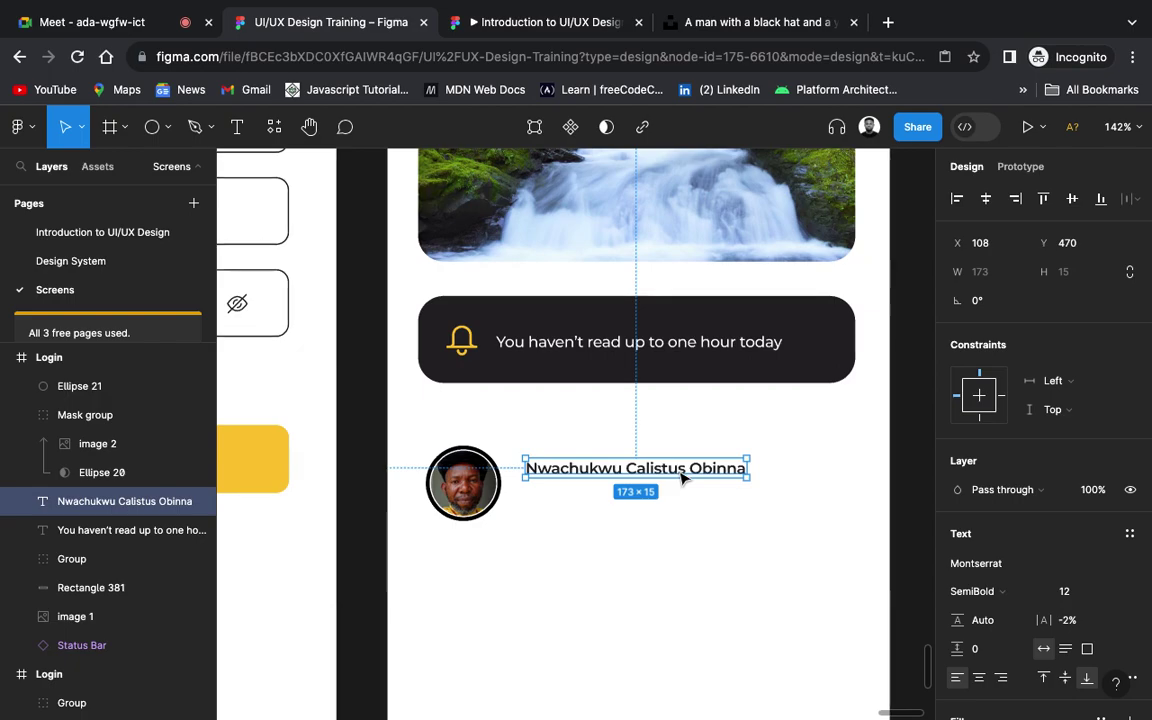
pyautogui.click(706, 597)
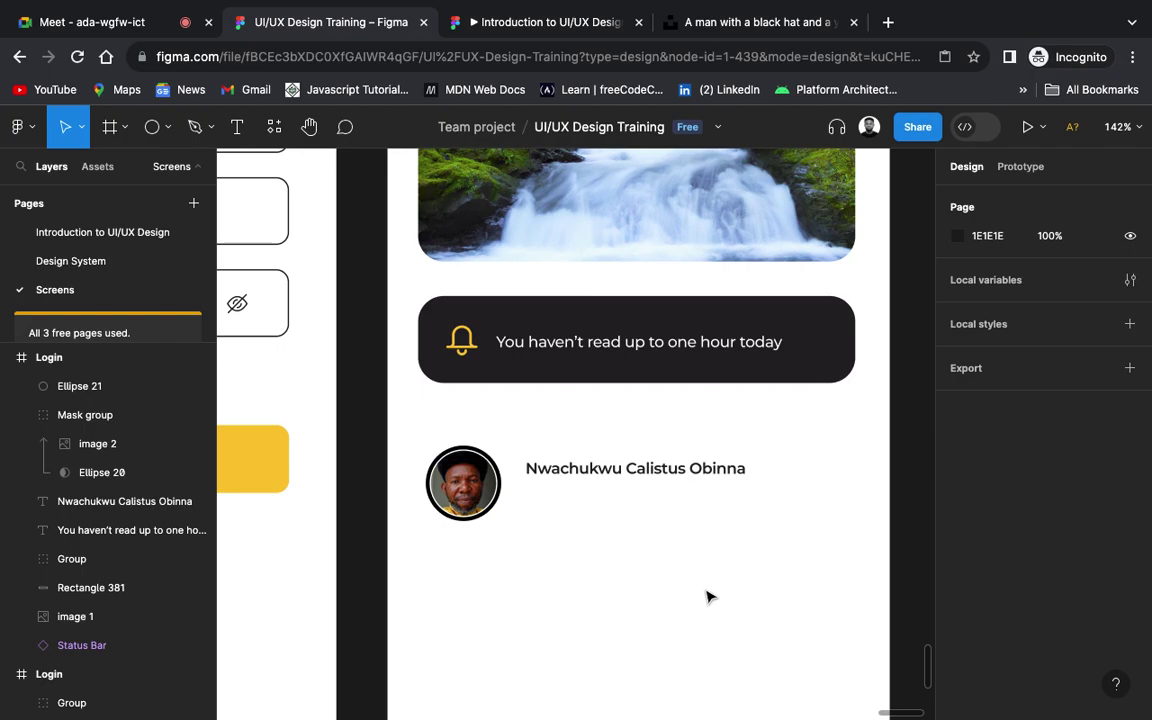
pyautogui.moveTo(656, 470); pyautogui.dragTo(650, 473)
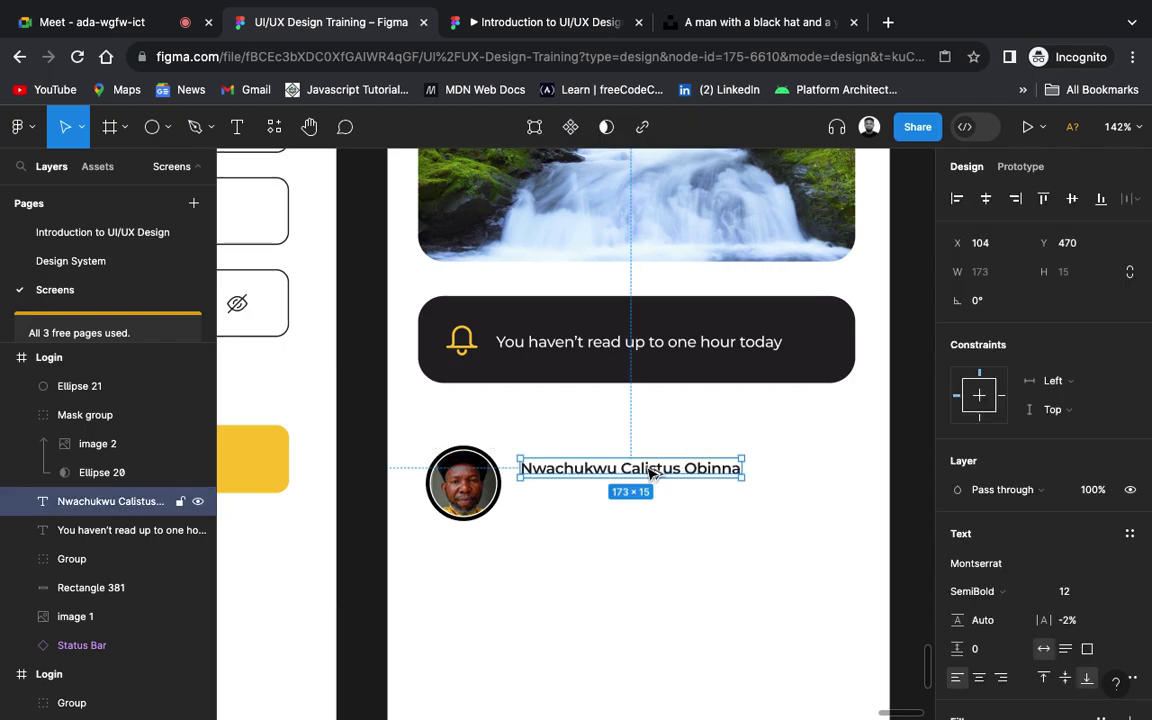
# Step: Duplicate the name text just below it and change it to 'Business man'
pyautogui.moveTo(650, 473); pyautogui.dragTo(650, 496)
pyautogui.doubleClick(648, 495)
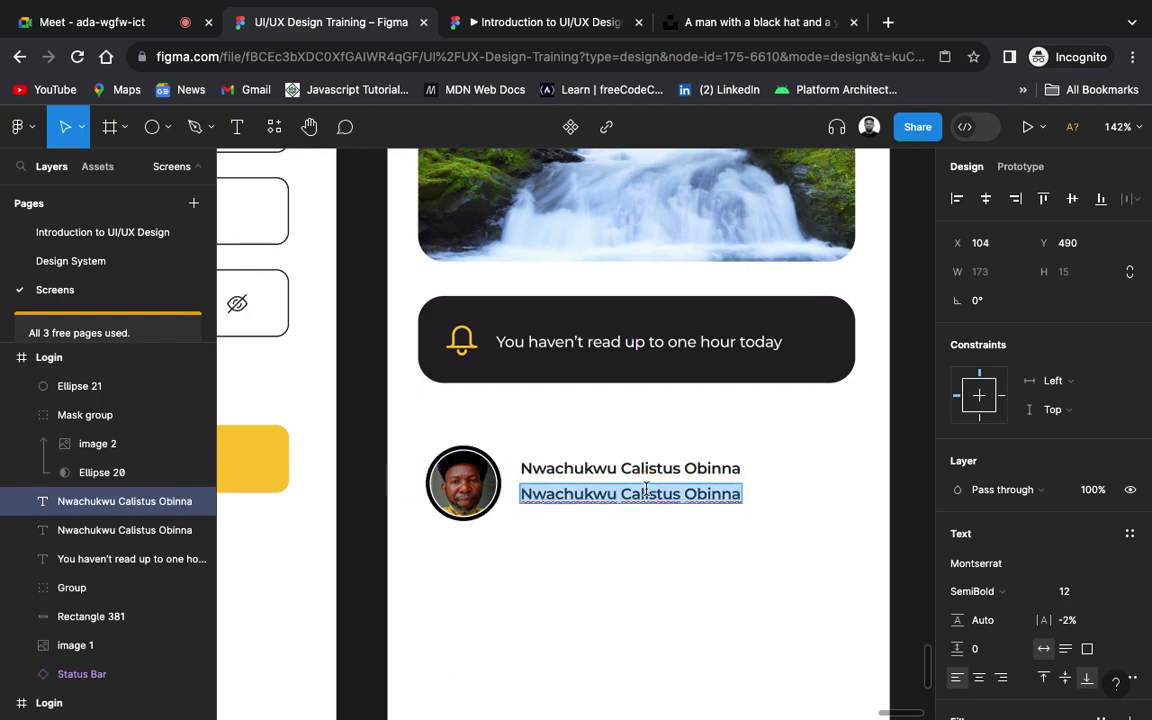
pyautogui.write('Bu')
pyautogui.write('ess')
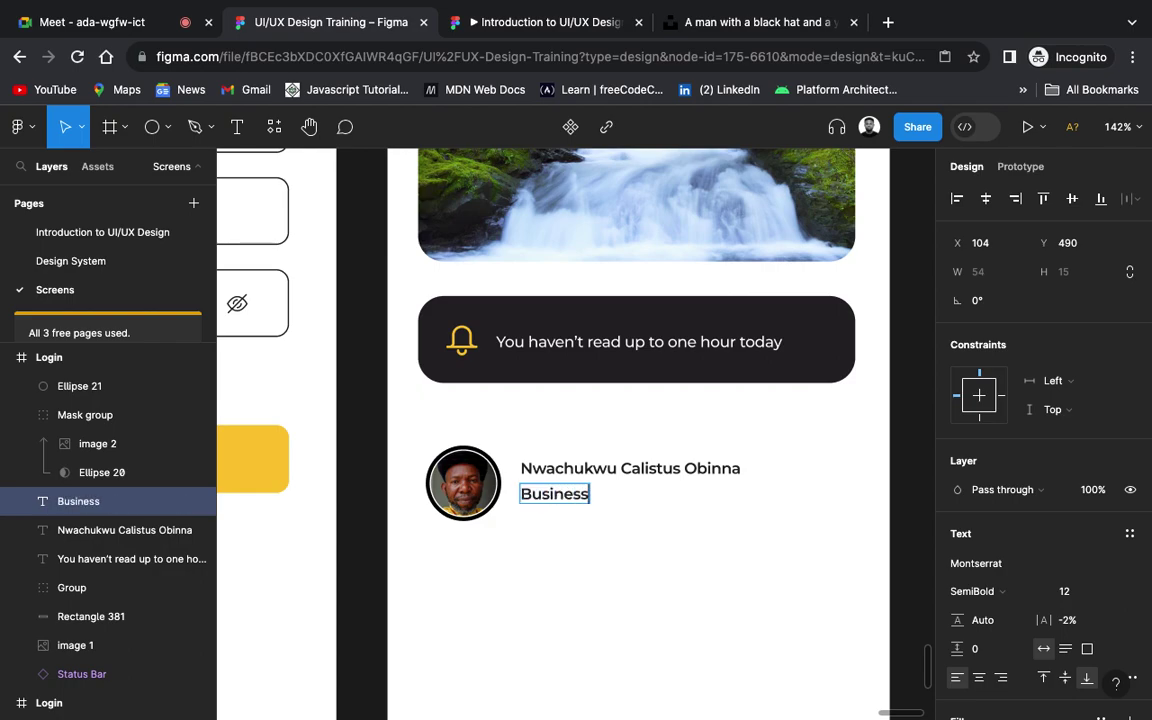
pyautogui.write(' man')
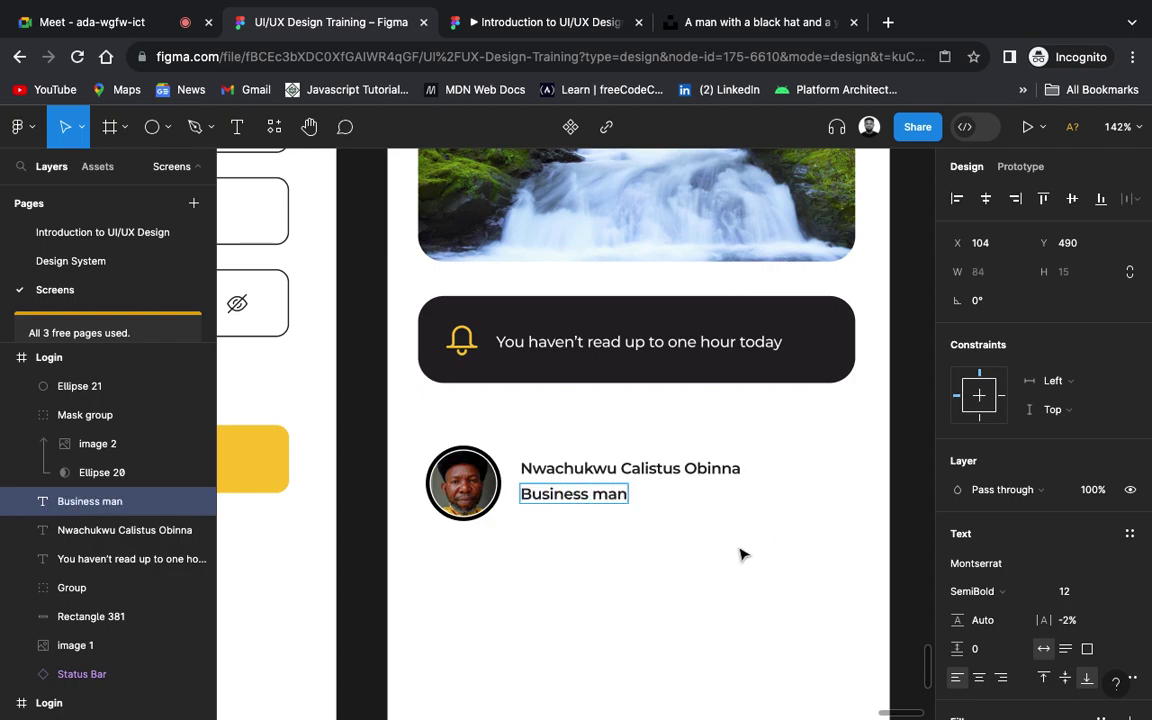
pyautogui.press('Escape')
# Step: Set the 'Business man' subtitle to Regular weight
pyautogui.click(1003, 591)
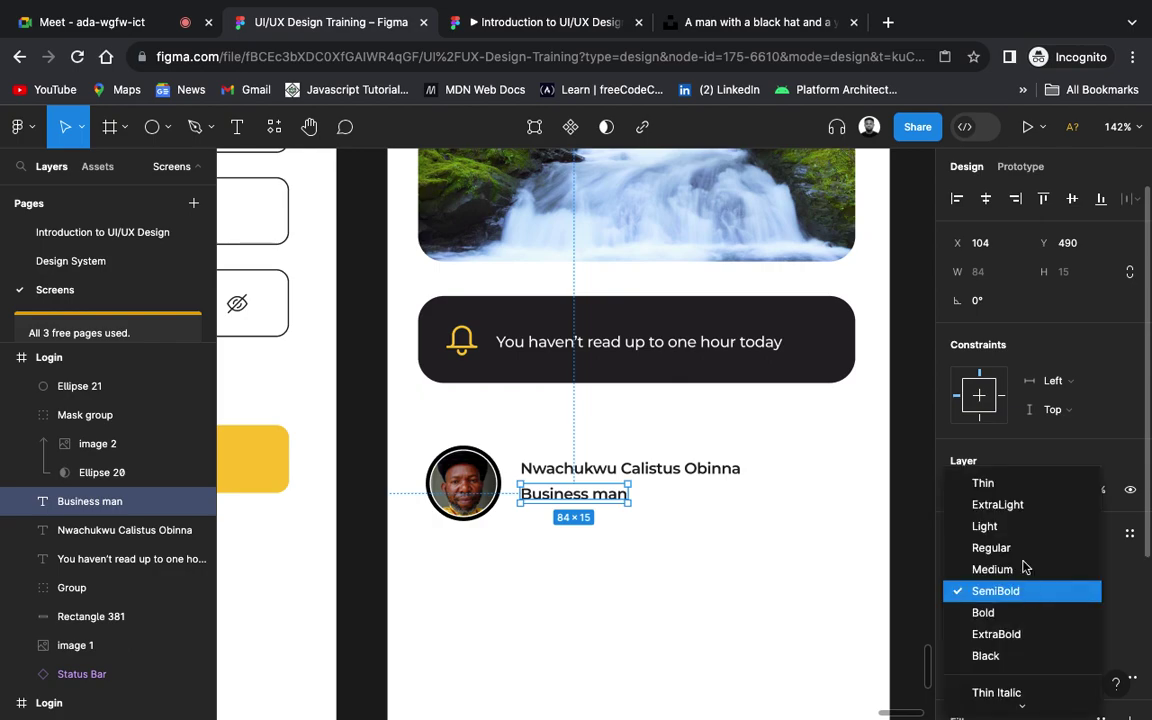
pyautogui.click(1019, 555)
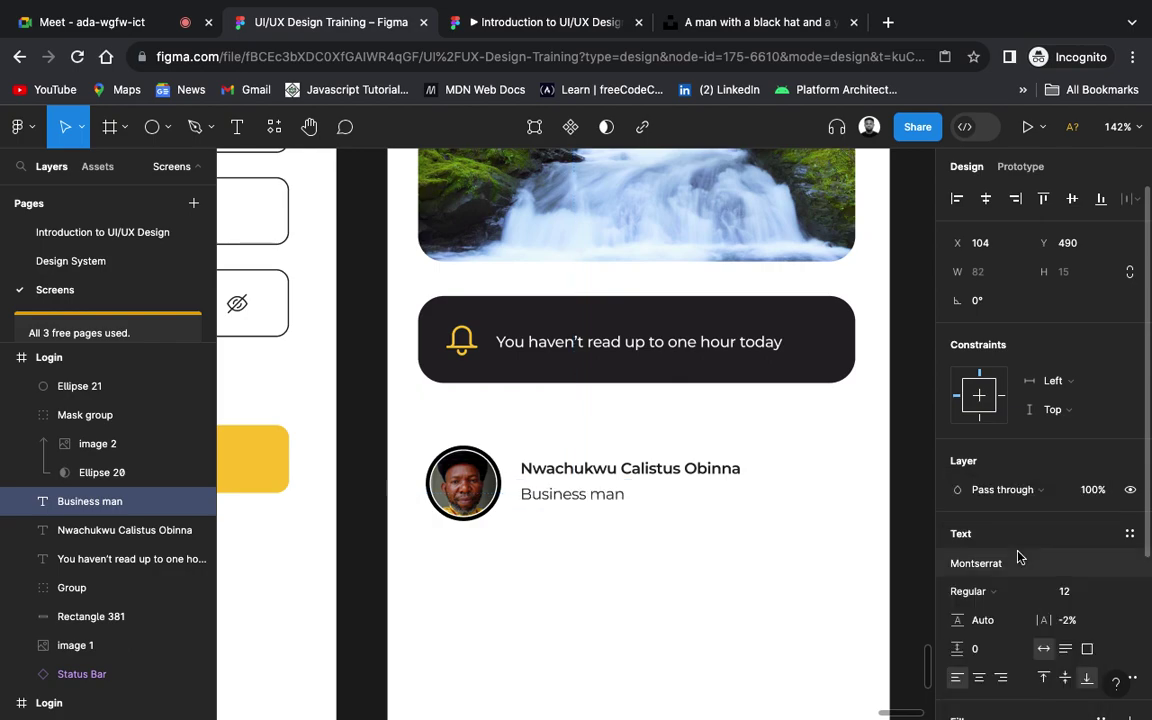
pyautogui.click(826, 514)
pyautogui.scroll(-5, 737, 535)
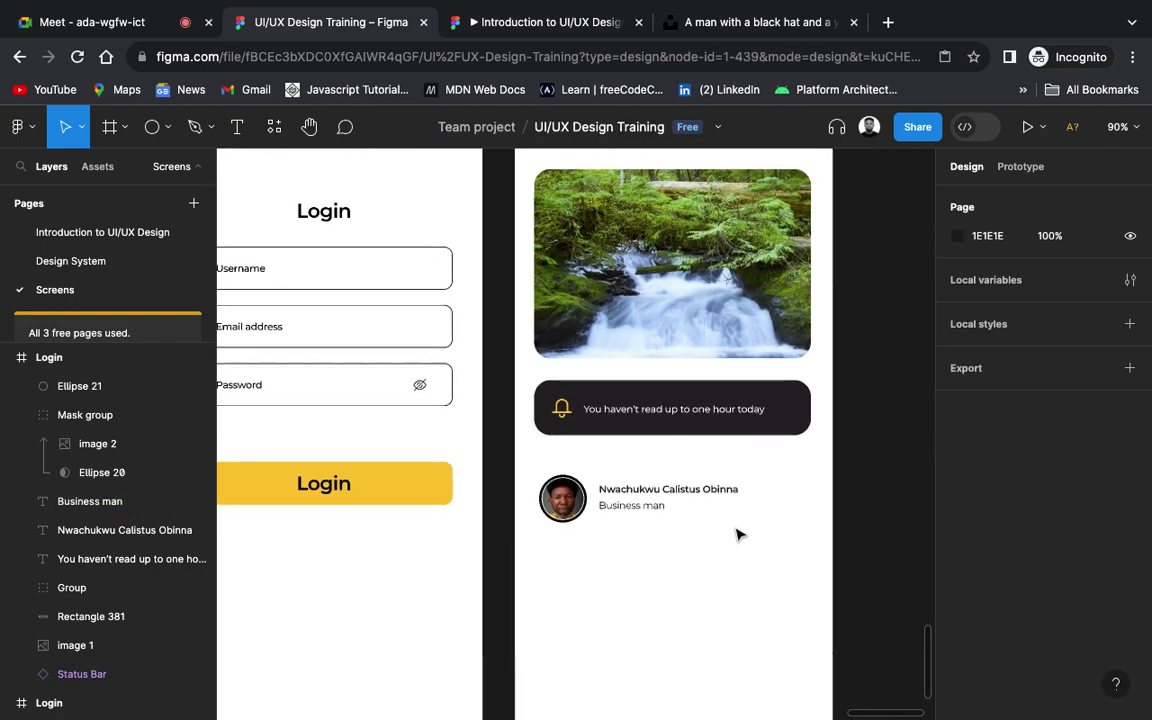
pyautogui.scroll(-5, 737, 535)
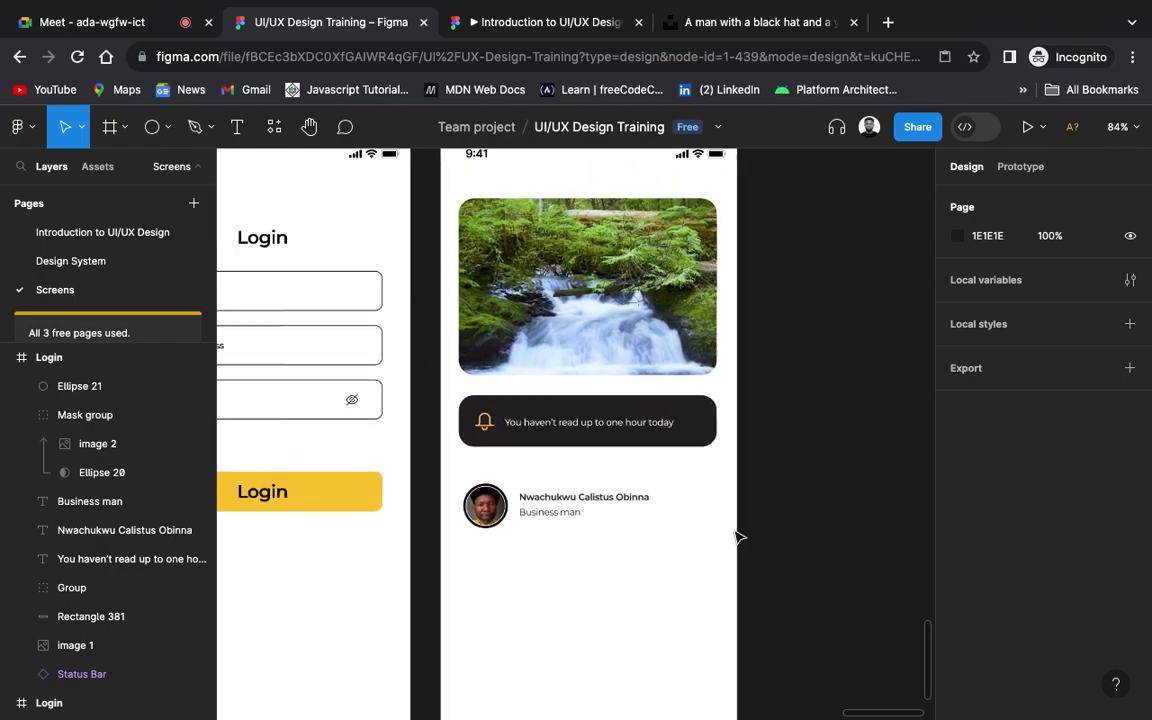
pyautogui.scroll(2, 737, 537)
pyautogui.scroll(5, 737, 538)
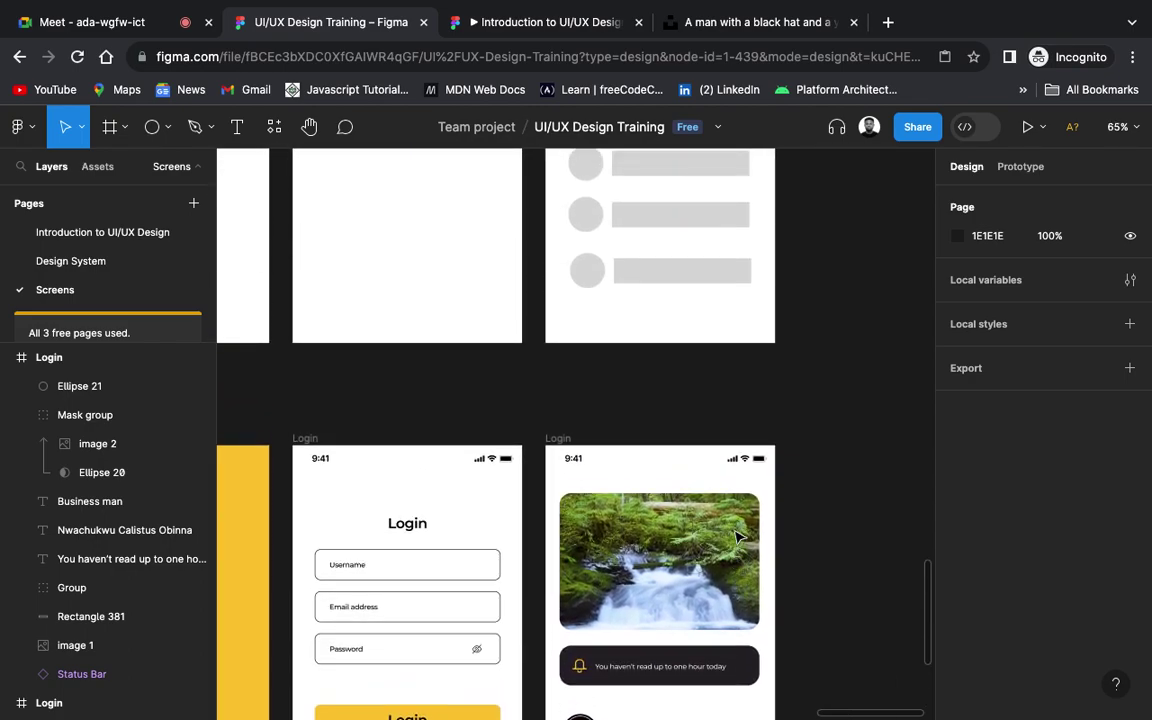
pyautogui.hscroll(1, 710, 476)
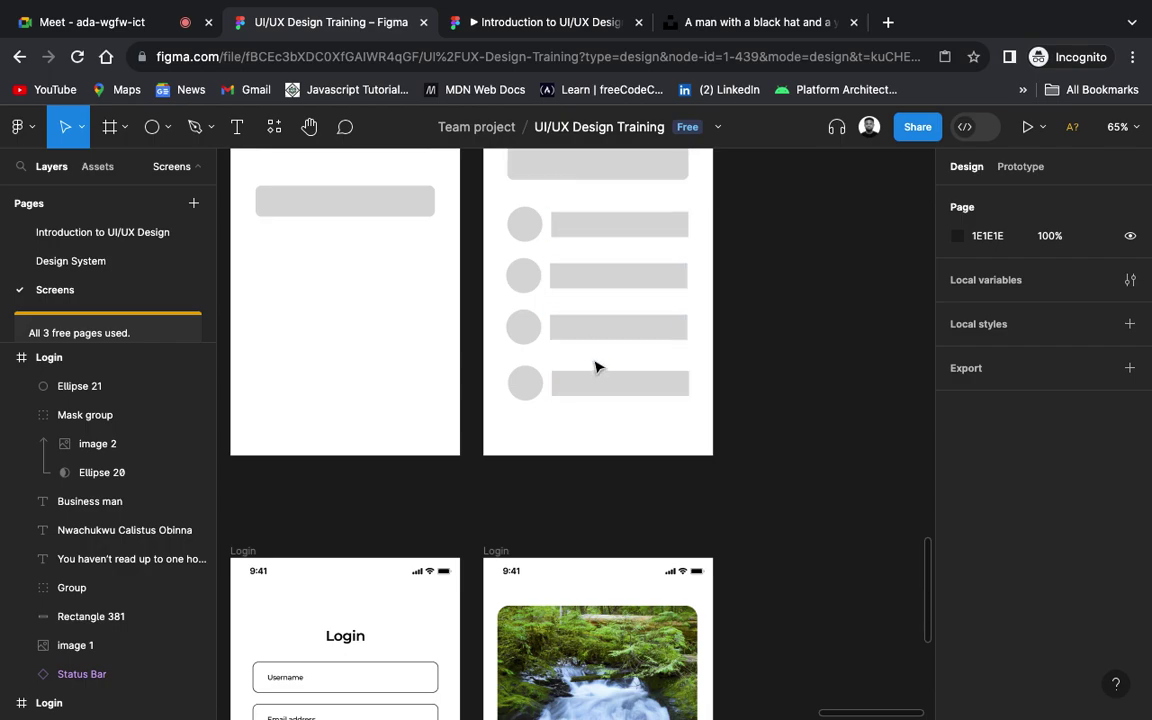
pyautogui.scroll(-7, 661, 540)
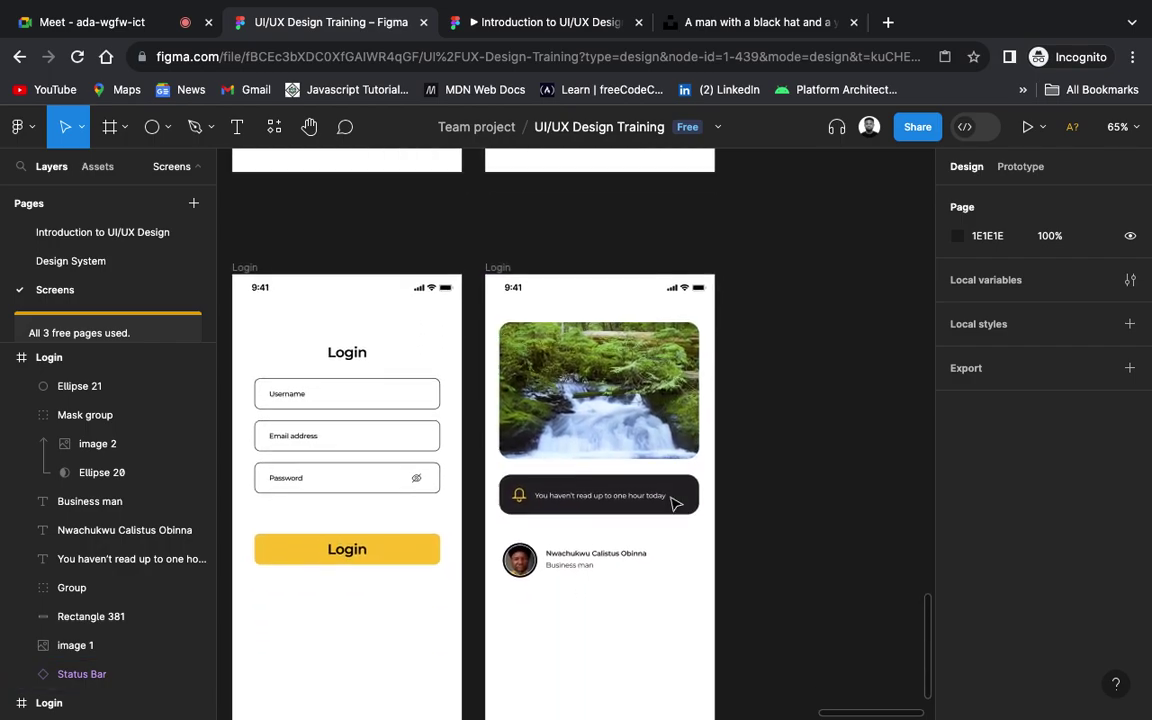
pyautogui.hscroll(-1, 673, 498)
pyautogui.scroll(-1, 673, 498)
pyautogui.hscroll(-1, 673, 498)
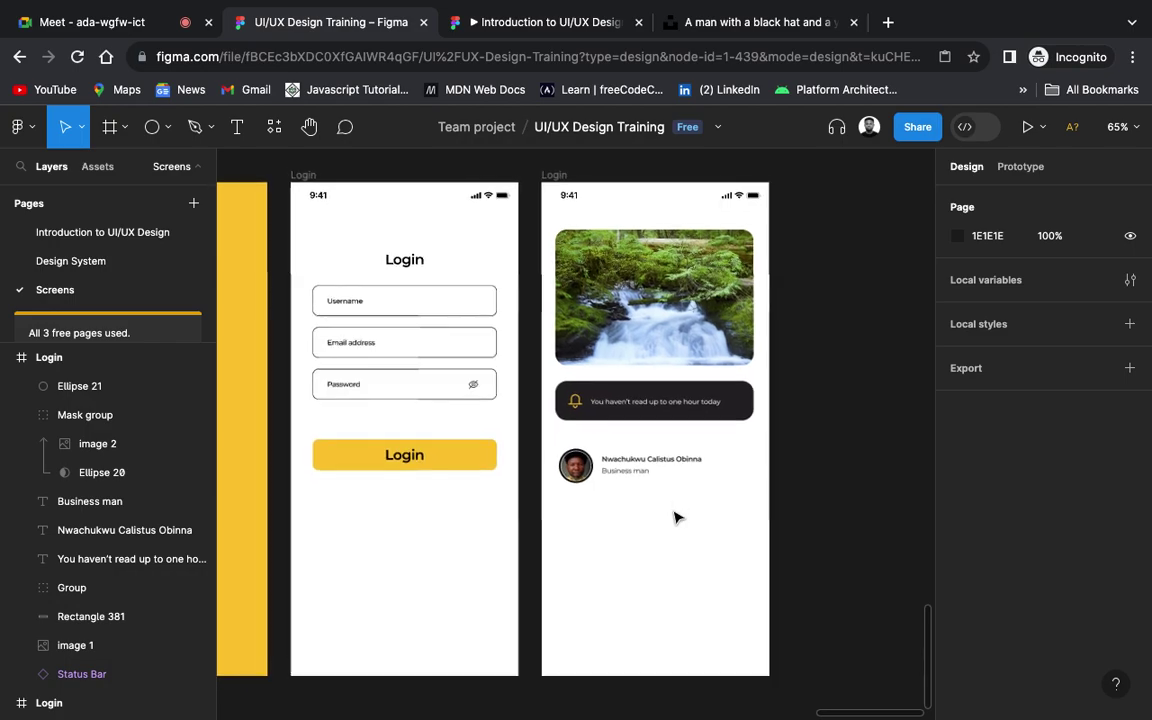
pyautogui.scroll(-5, 684, 522)
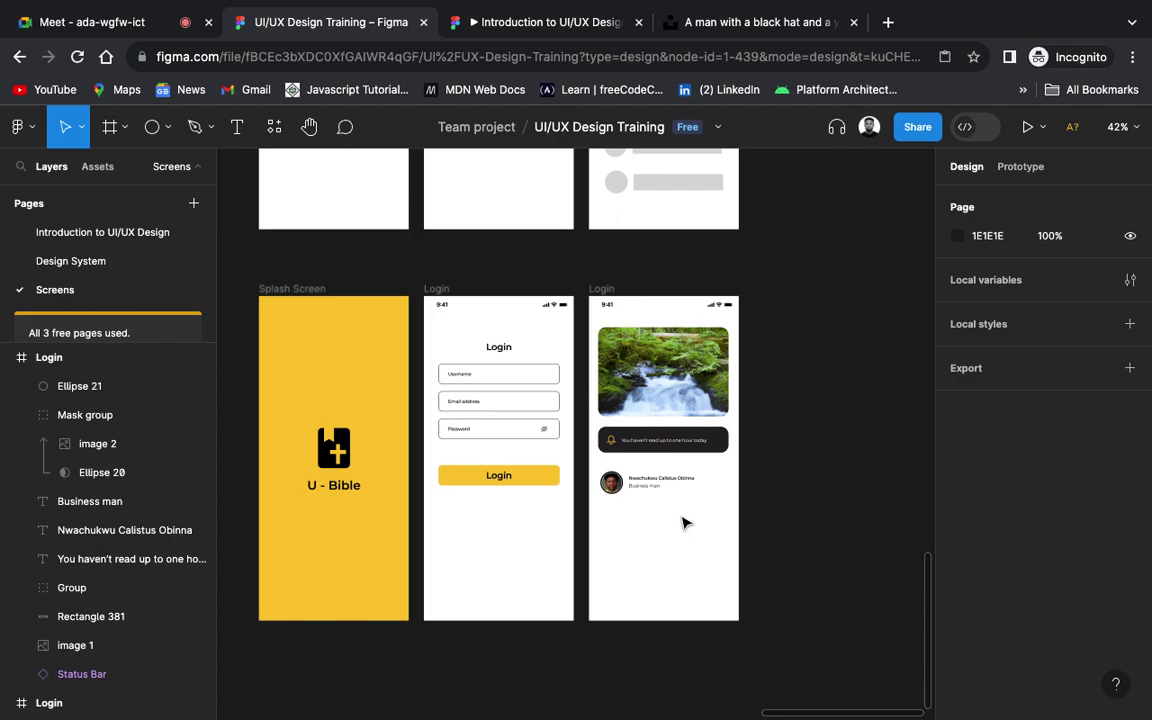
pyautogui.scroll(5, 684, 522)
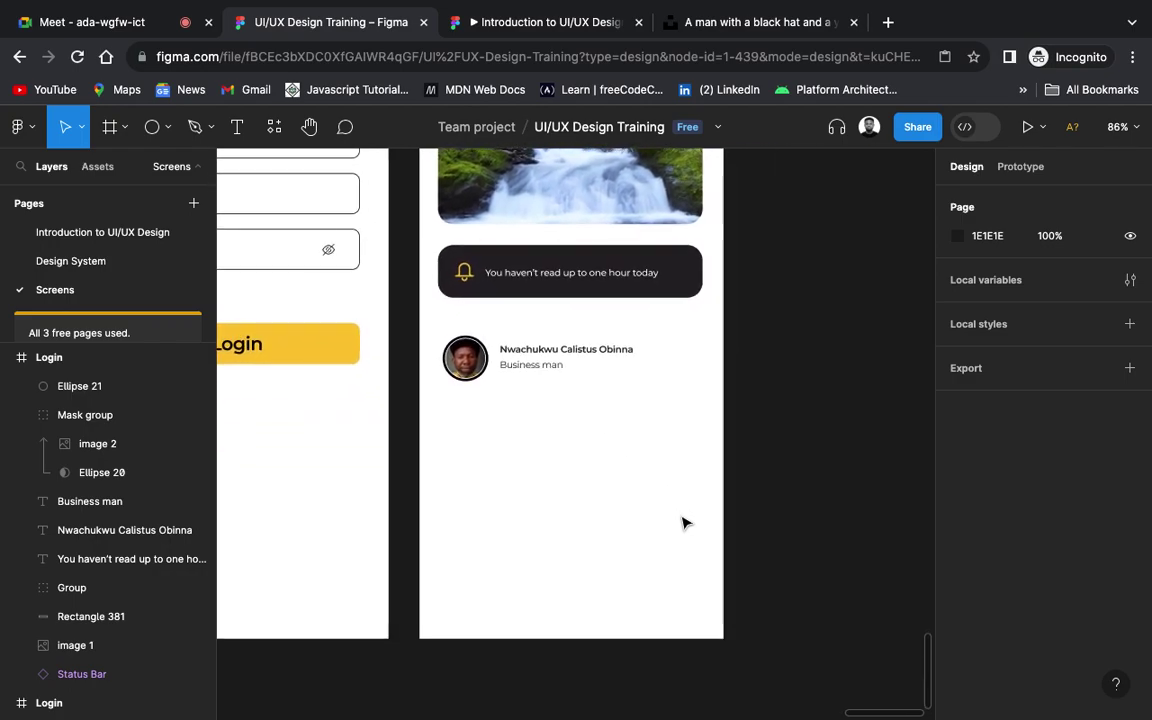
# Step: Group the avatar, photo, name and subtitle into one row
pyautogui.click(538, 366)
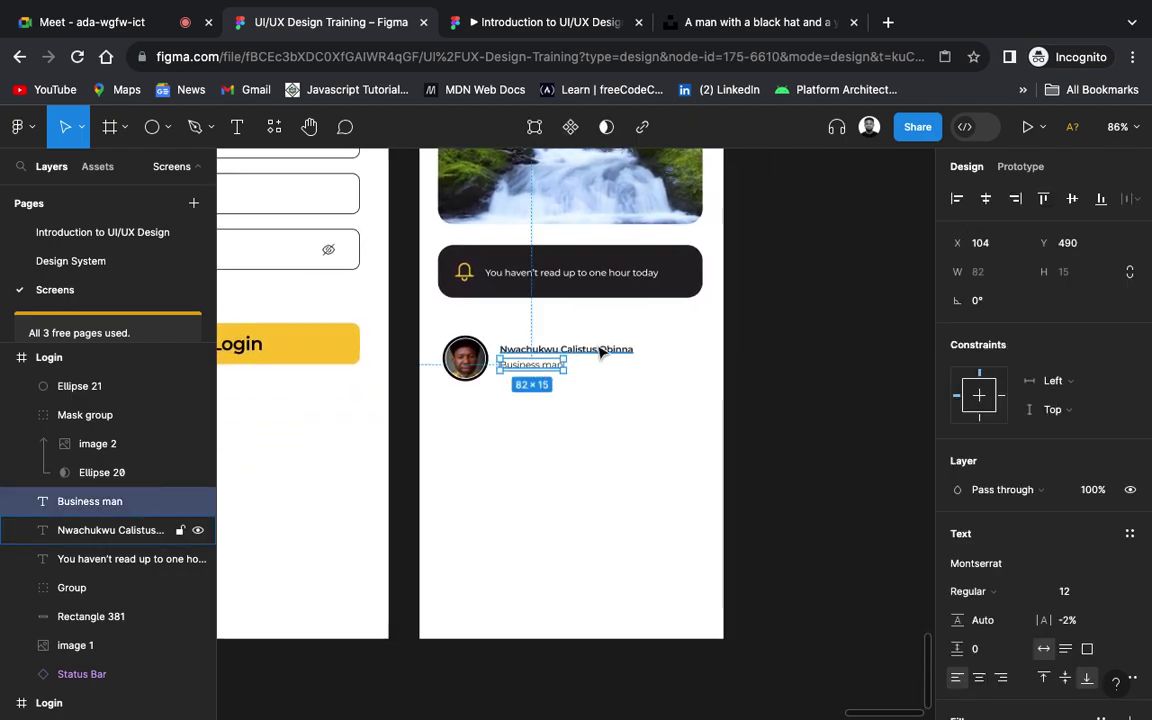
pyautogui.moveTo(402, 337); pyautogui.dragTo(663, 397)
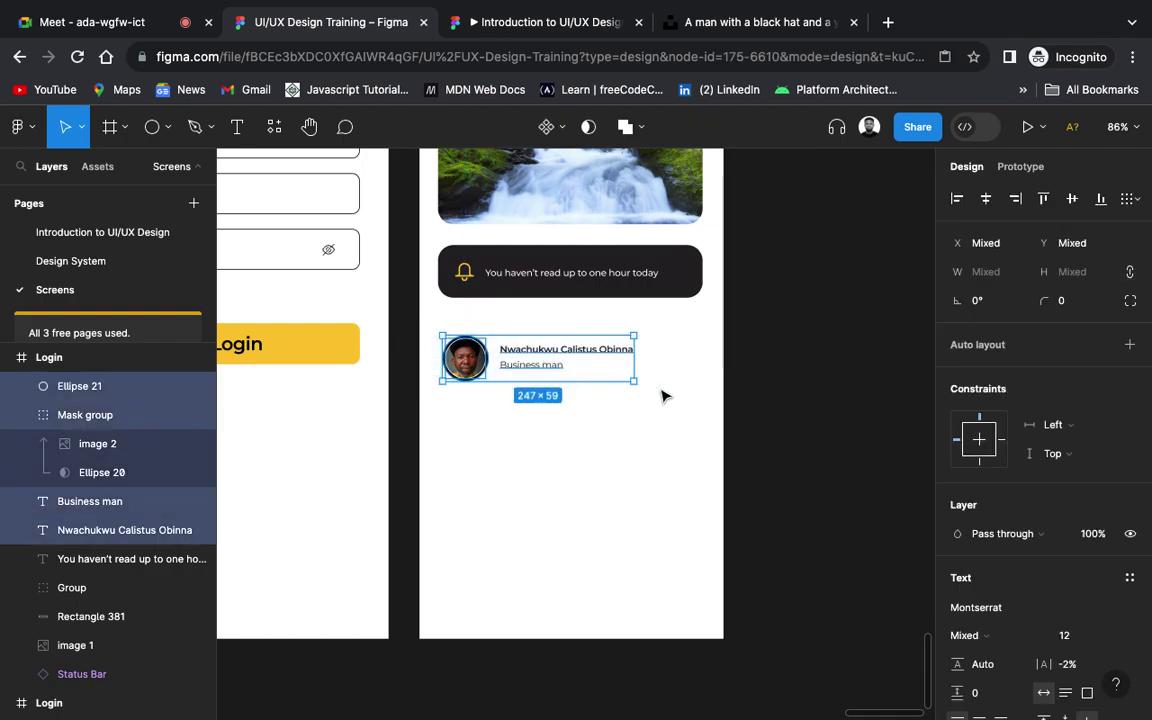
pyautogui.press('super+g')
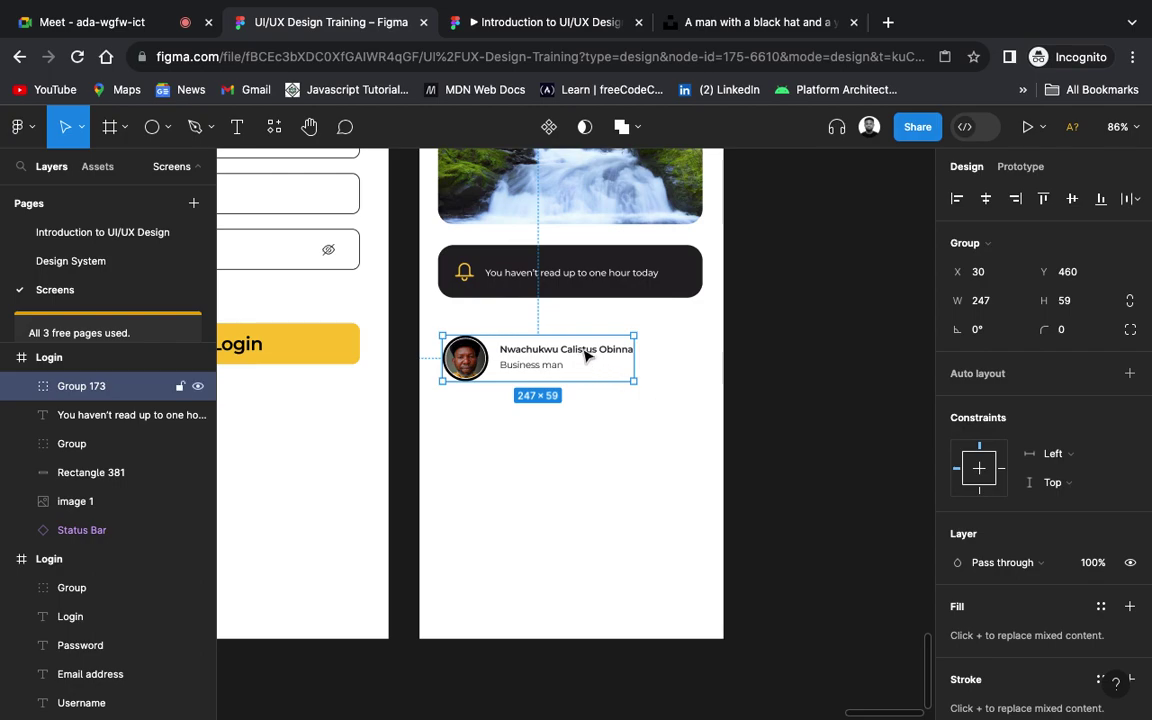
# Step: Duplicate the row down 27 px apart to make four contact rows
pyautogui.keyDown('alt'); pyautogui.moveTo(587, 355); pyautogui.dragTo(589, 419); pyautogui.keyUp('alt')
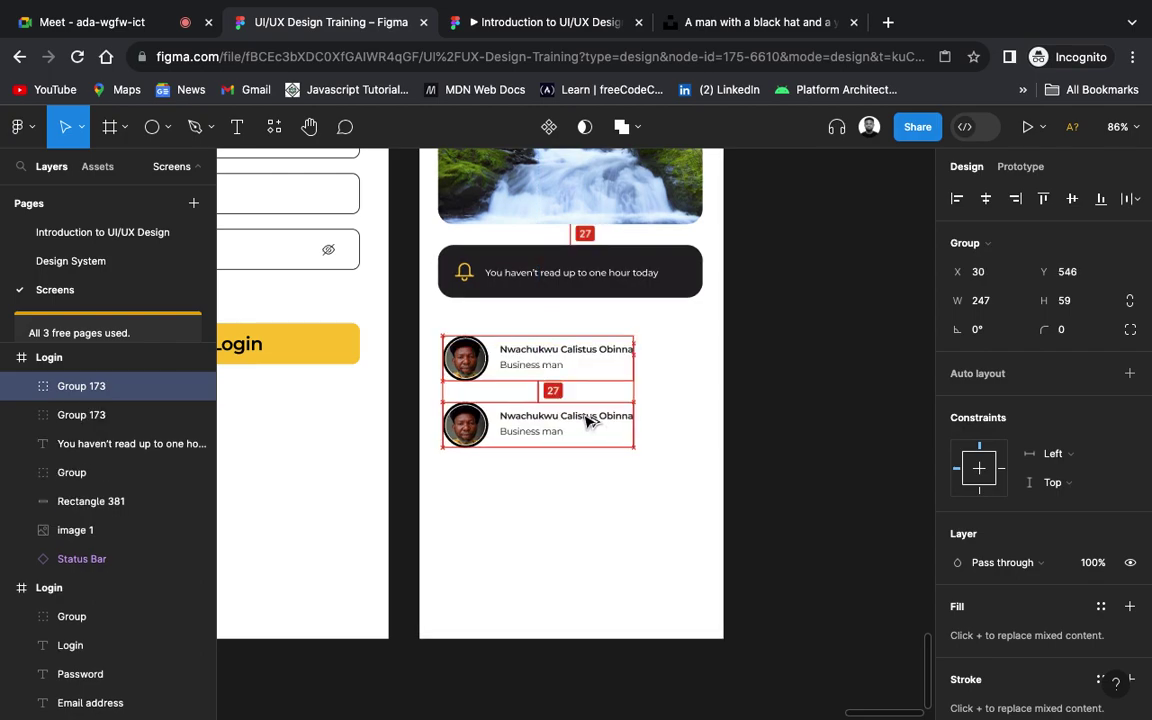
pyautogui.press('super+d')
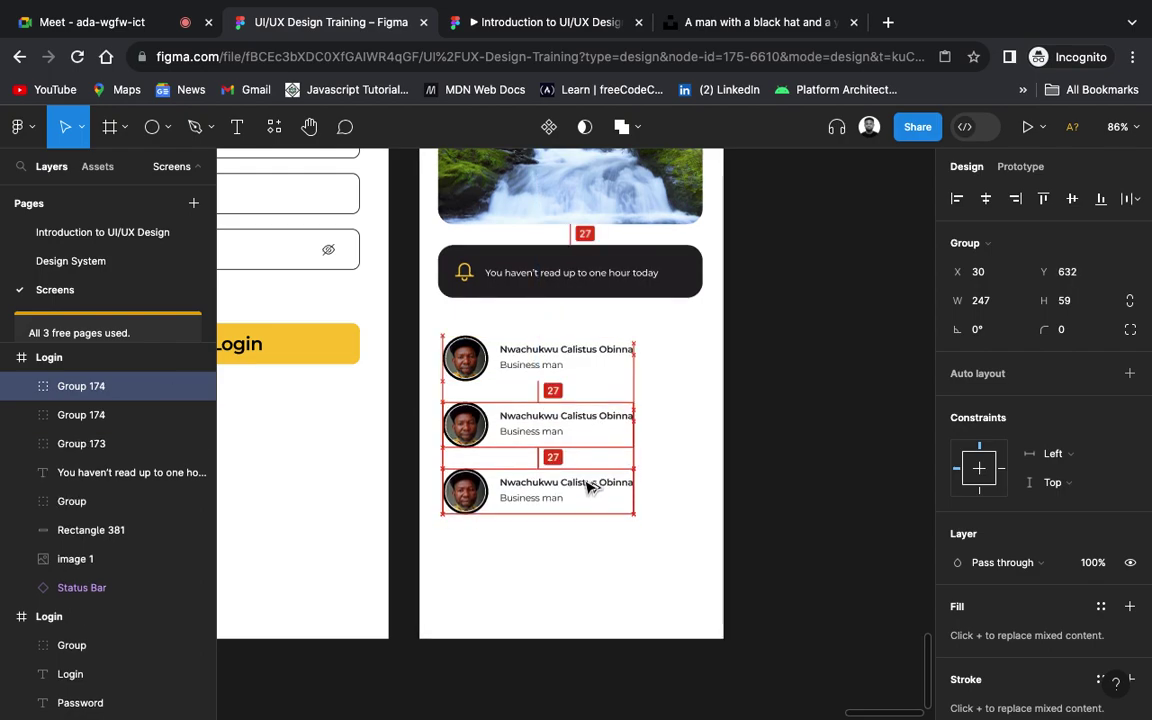
pyautogui.click(588, 487)
pyautogui.moveTo(588, 487); pyautogui.dragTo(588, 552)
pyautogui.click(833, 489)
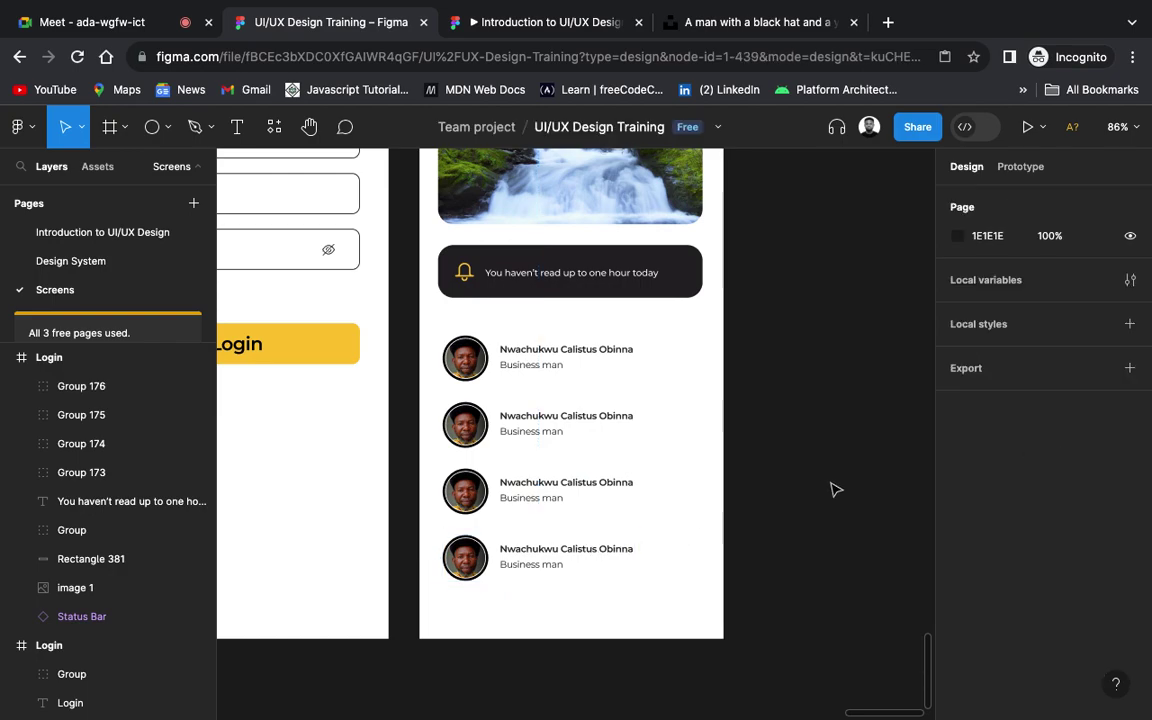
pyautogui.scroll(-5, 833, 489)
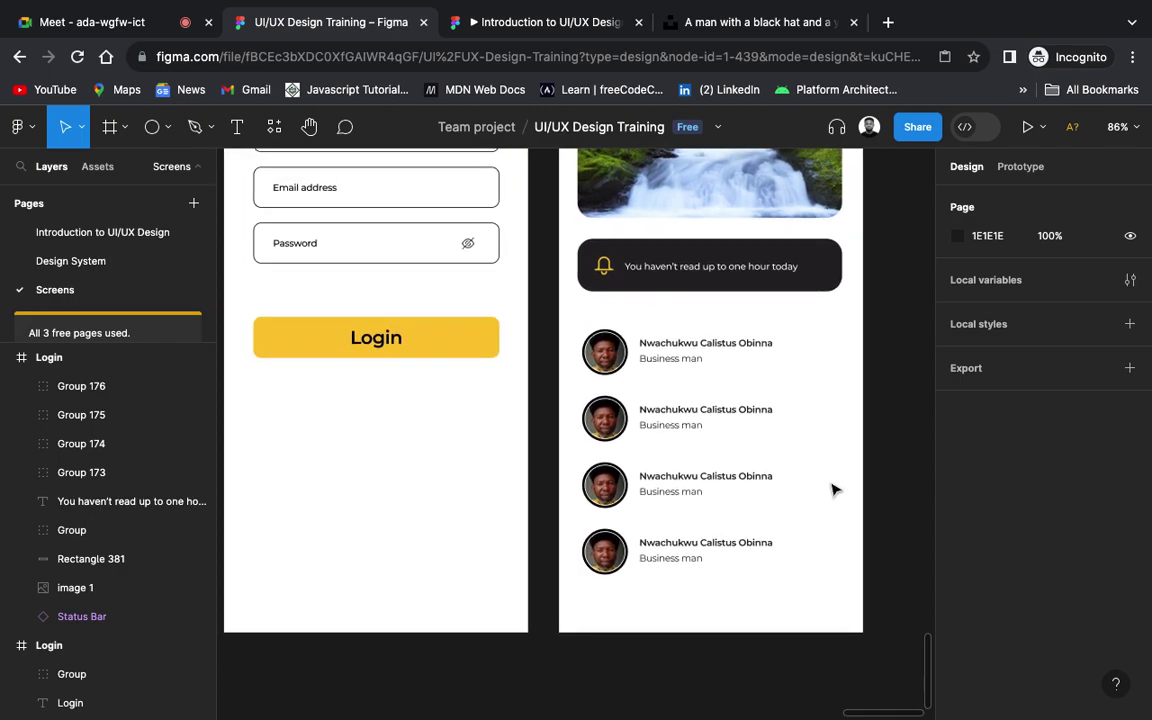
pyautogui.hscroll(2, 830, 492)
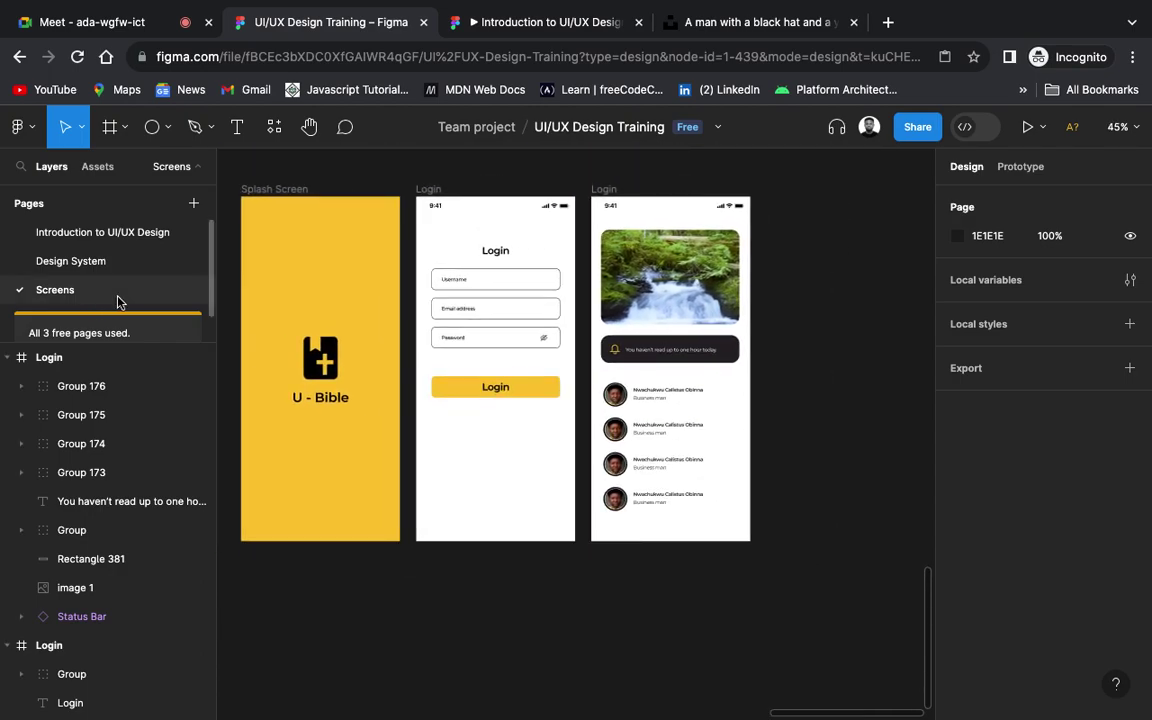
# Step: Draw a 407 × 83 grey D9D9D9 rectangle across the bottom of the home screen
pyautogui.click(168, 128)
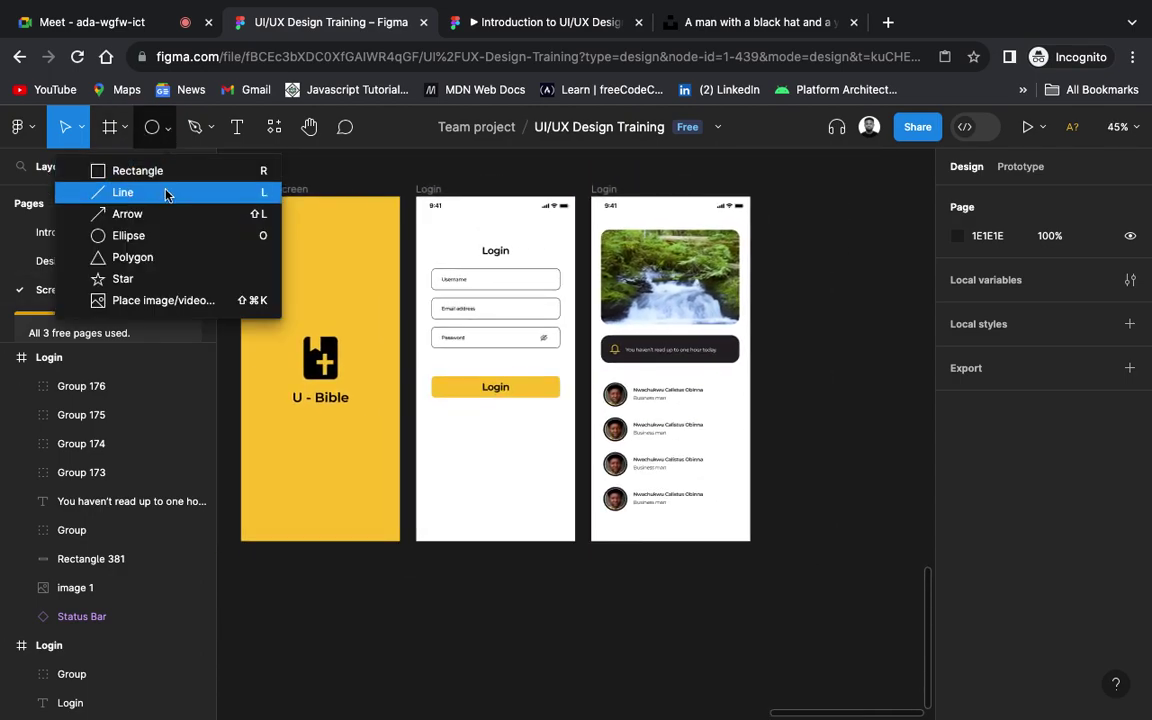
pyautogui.click(166, 171)
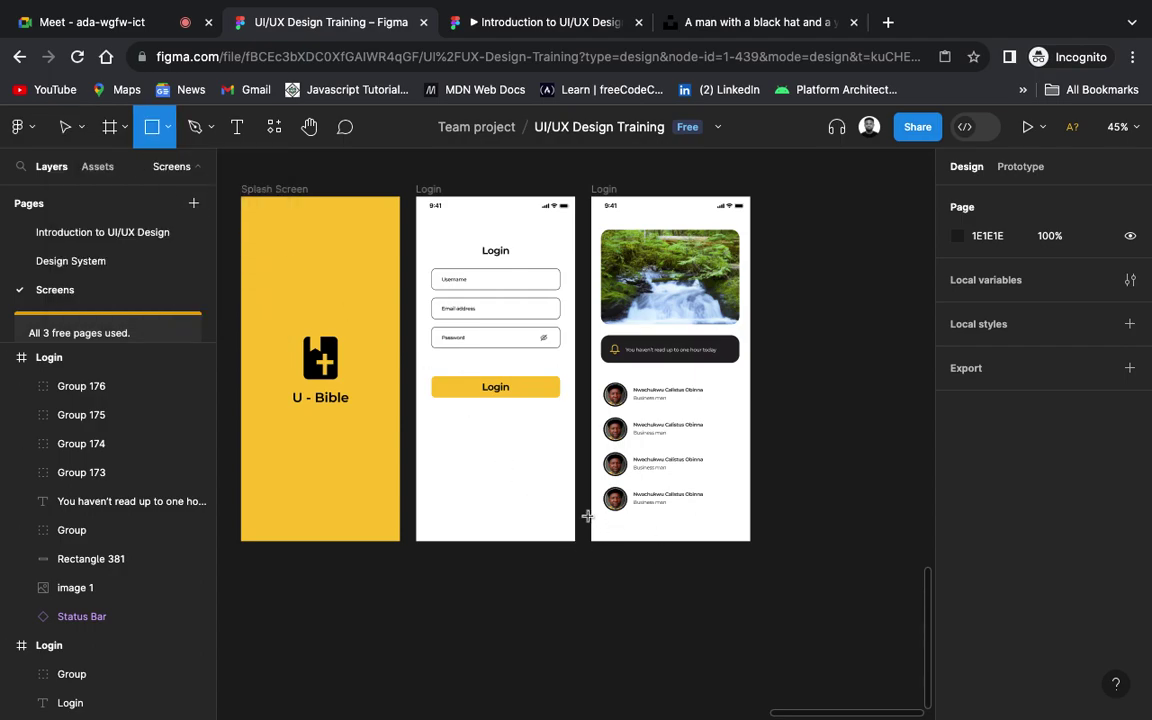
pyautogui.moveTo(588, 513); pyautogui.dragTo(756, 543)
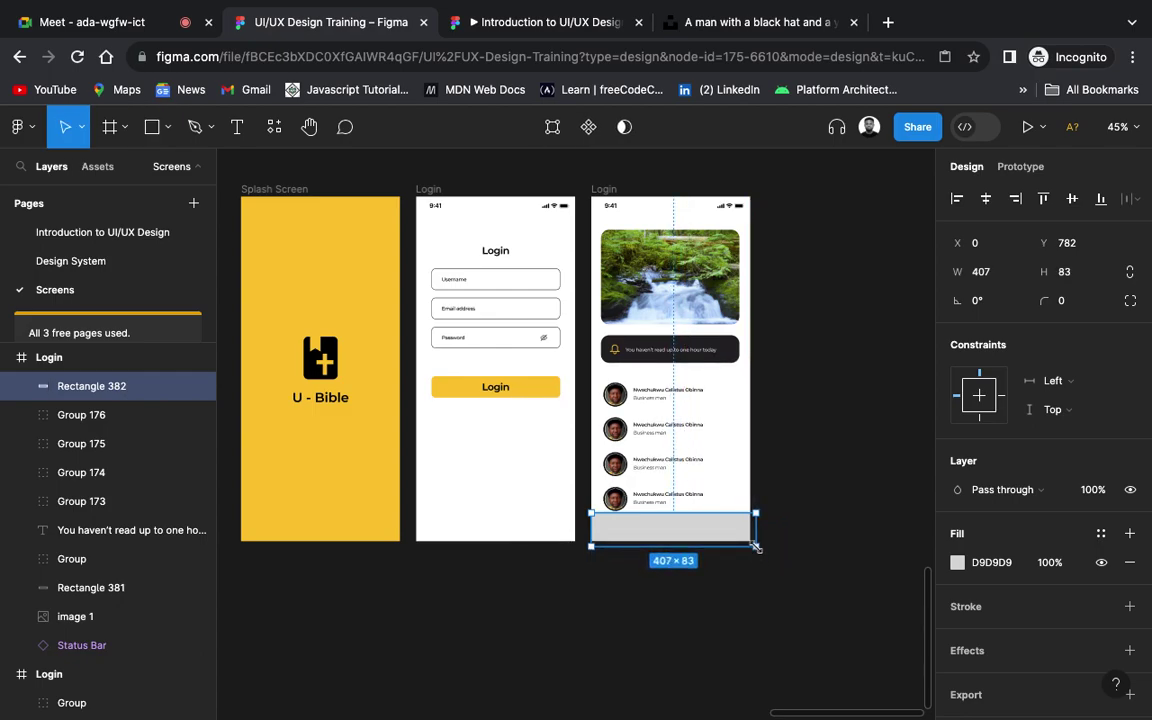
pyautogui.click(813, 550)
# Step: Select all four contact rows and nudge them upward
pyautogui.scroll(5, 712, 535)
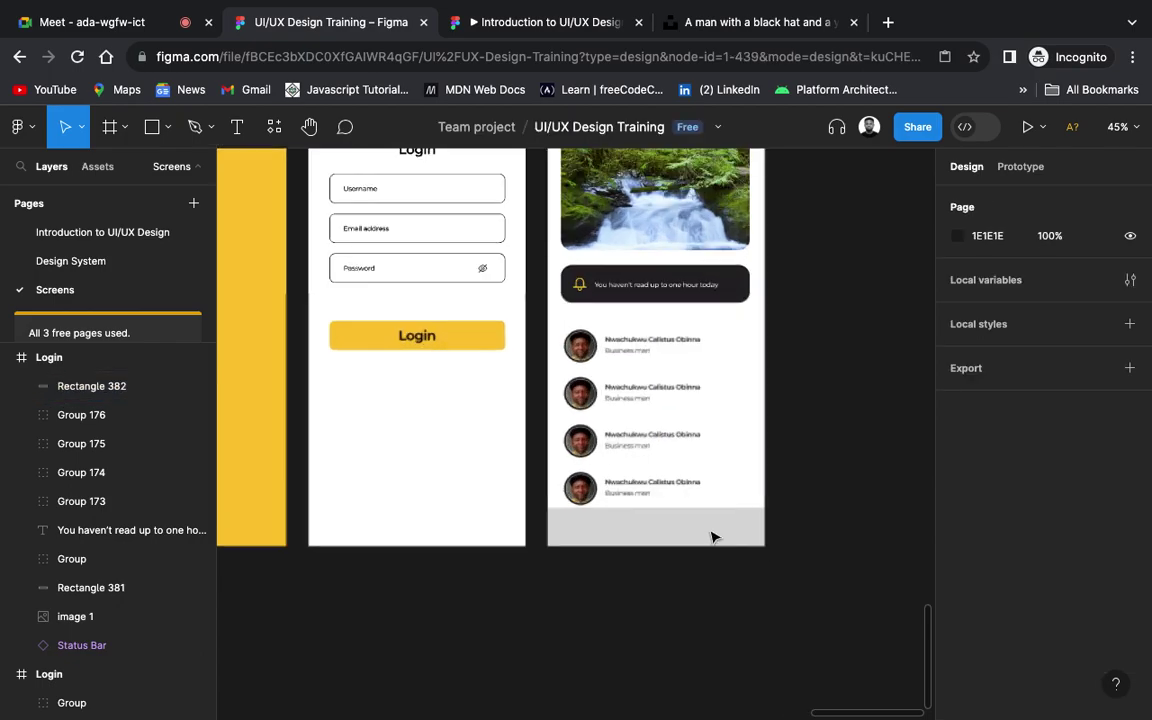
pyautogui.click(586, 456)
pyautogui.keyDown('shift'); pyautogui.click(581, 397); pyautogui.keyUp('shift')
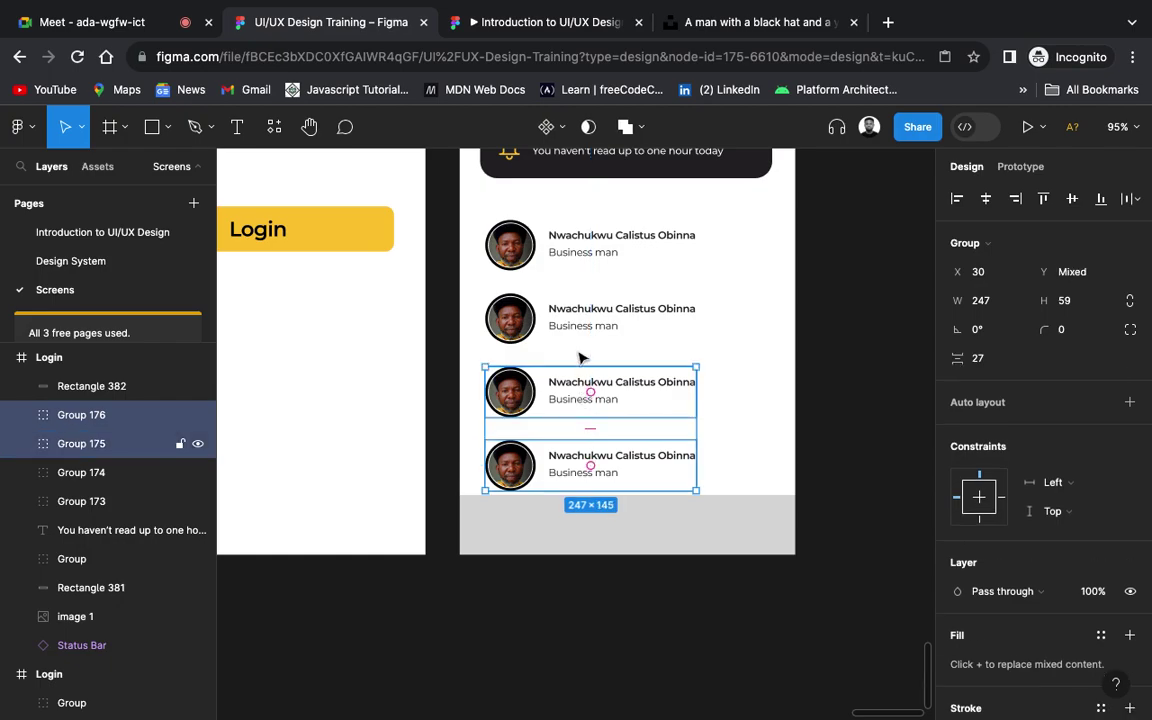
pyautogui.keyDown('shift'); pyautogui.click(585, 316); pyautogui.keyUp('shift')
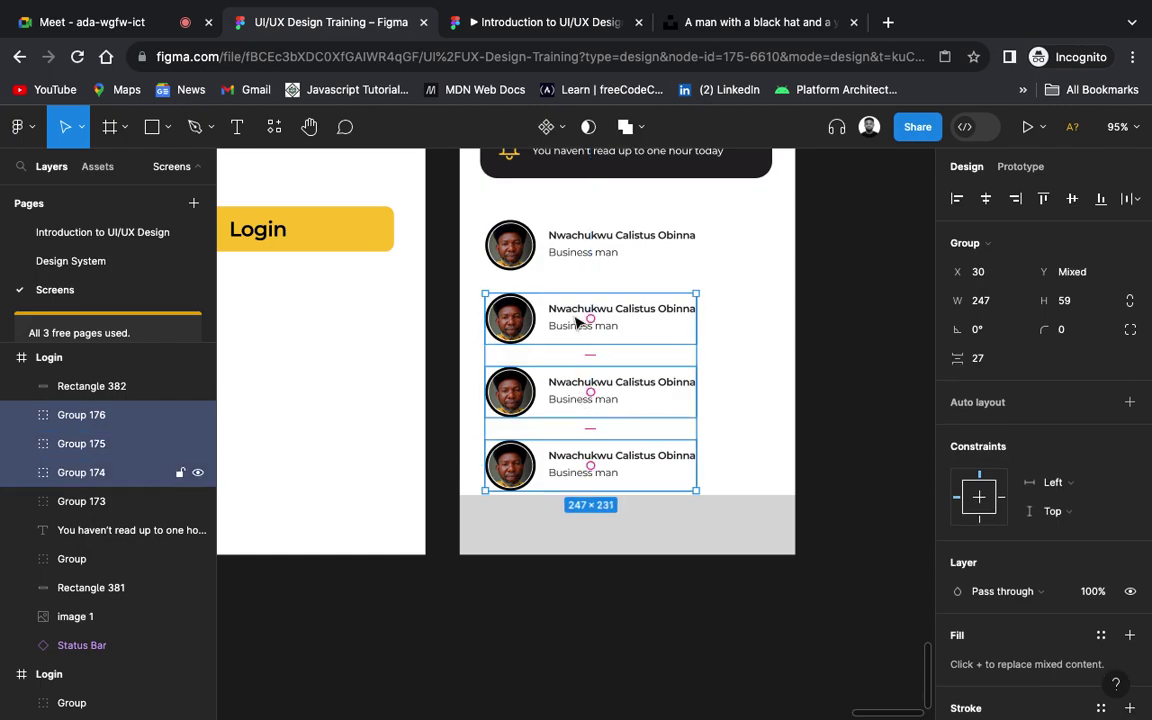
pyautogui.keyDown('shift'); pyautogui.click(568, 260); pyautogui.keyUp('shift')
pyautogui.hotkey('shift', 'Up')
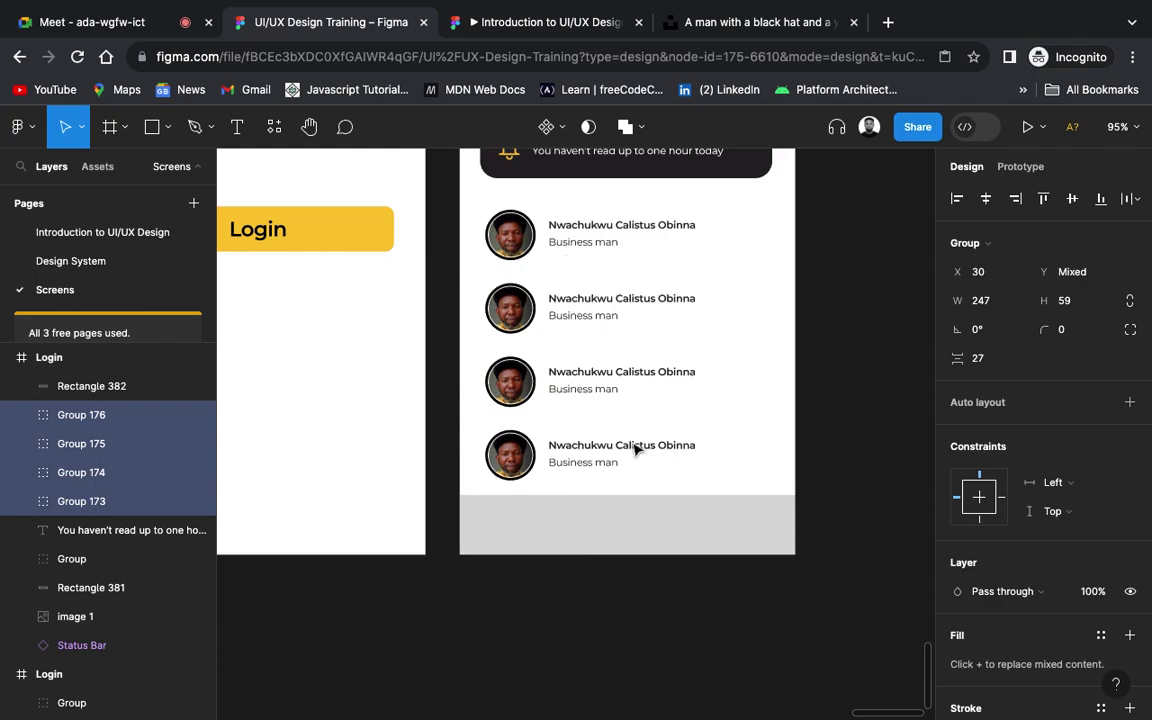
pyautogui.click(645, 551)
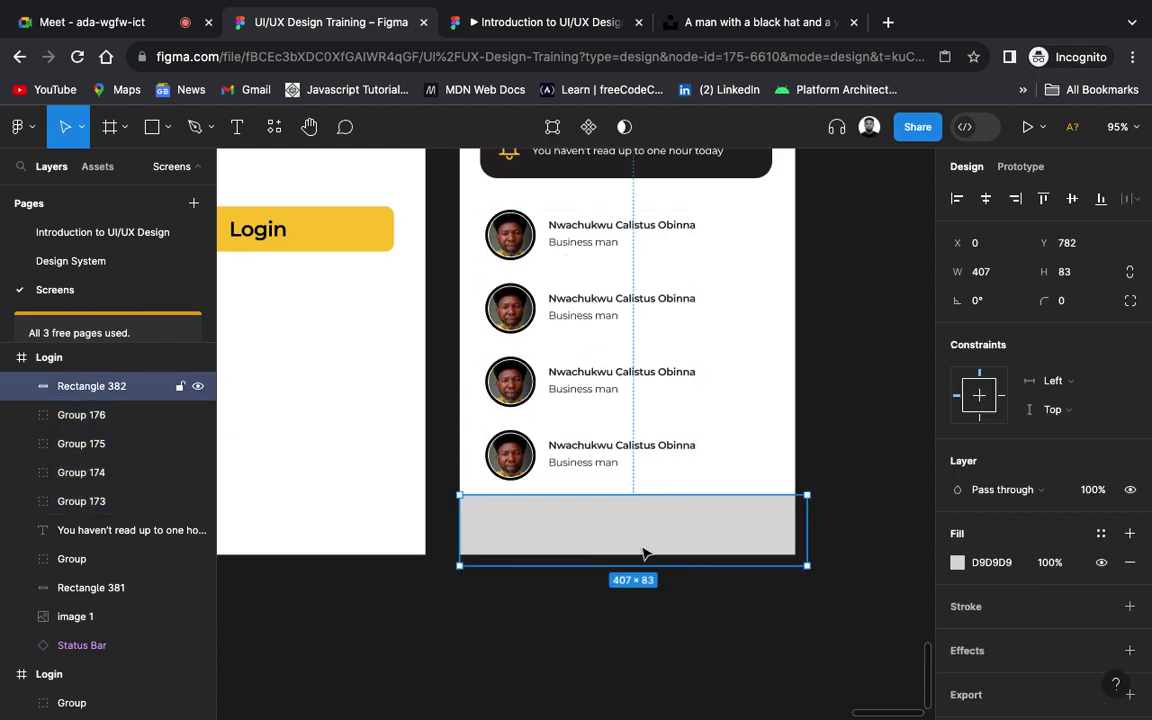
# Step: Fill the bottom bar with the dark 252325 colour sampled from the notification card
pyautogui.press('i')
pyautogui.click(848, 234)
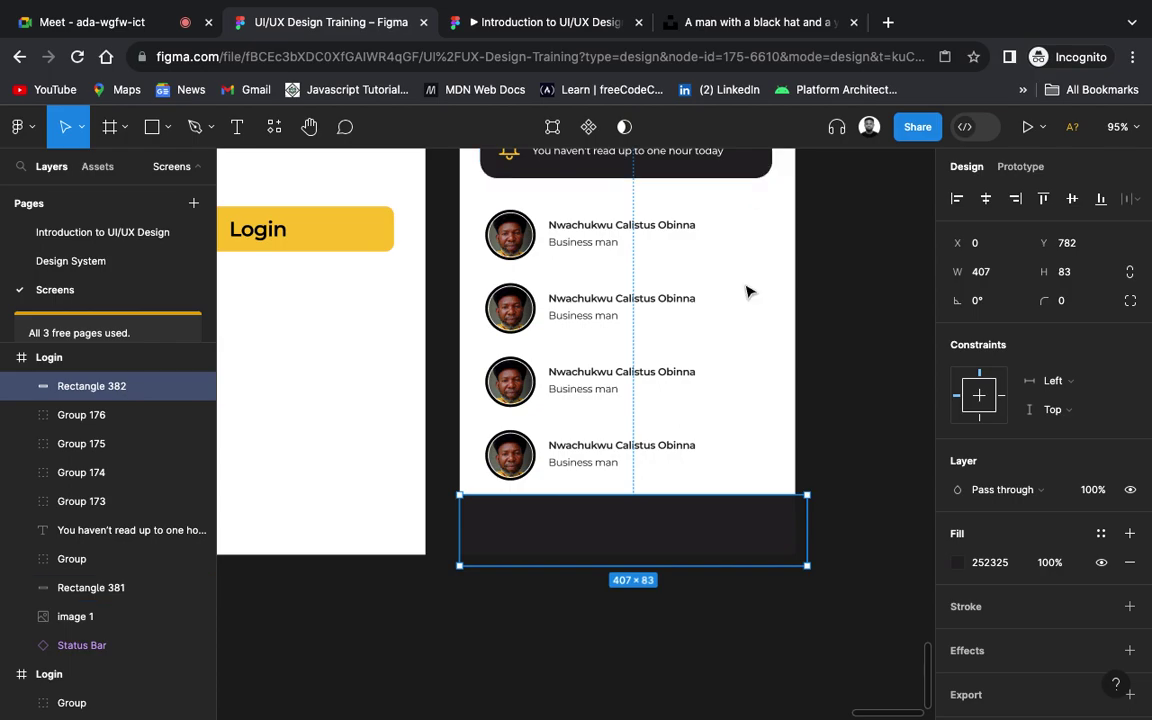
pyautogui.scroll(-5, 763, 545)
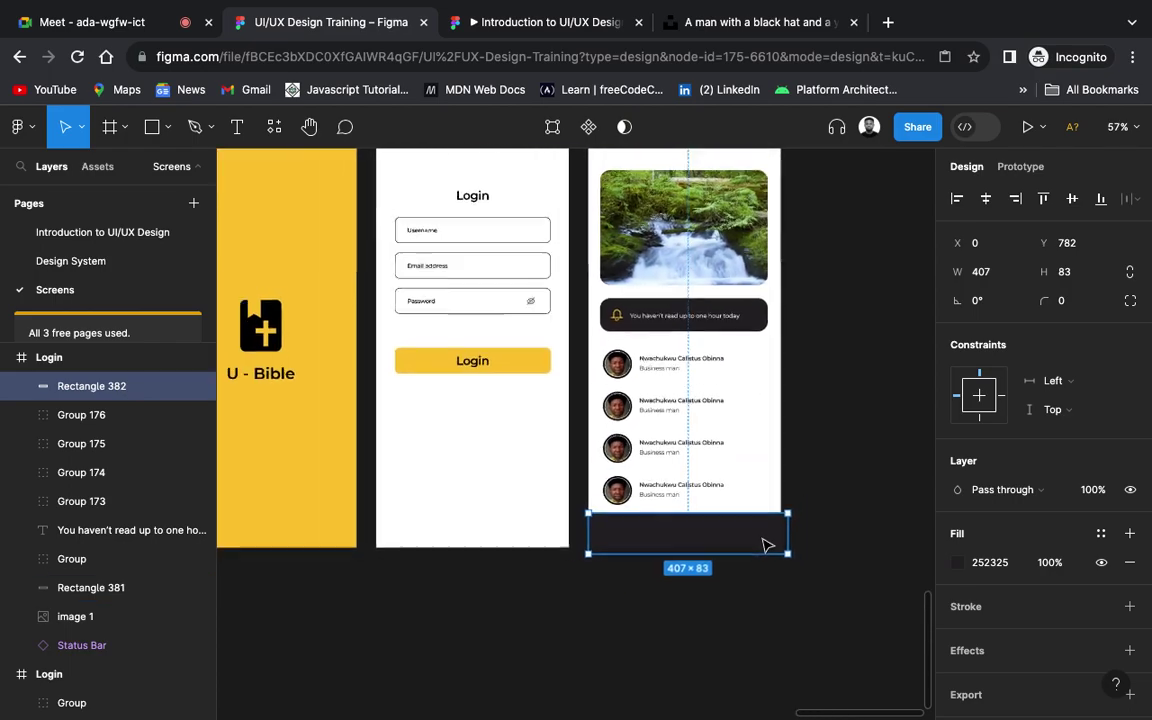
pyautogui.scroll(2, 763, 545)
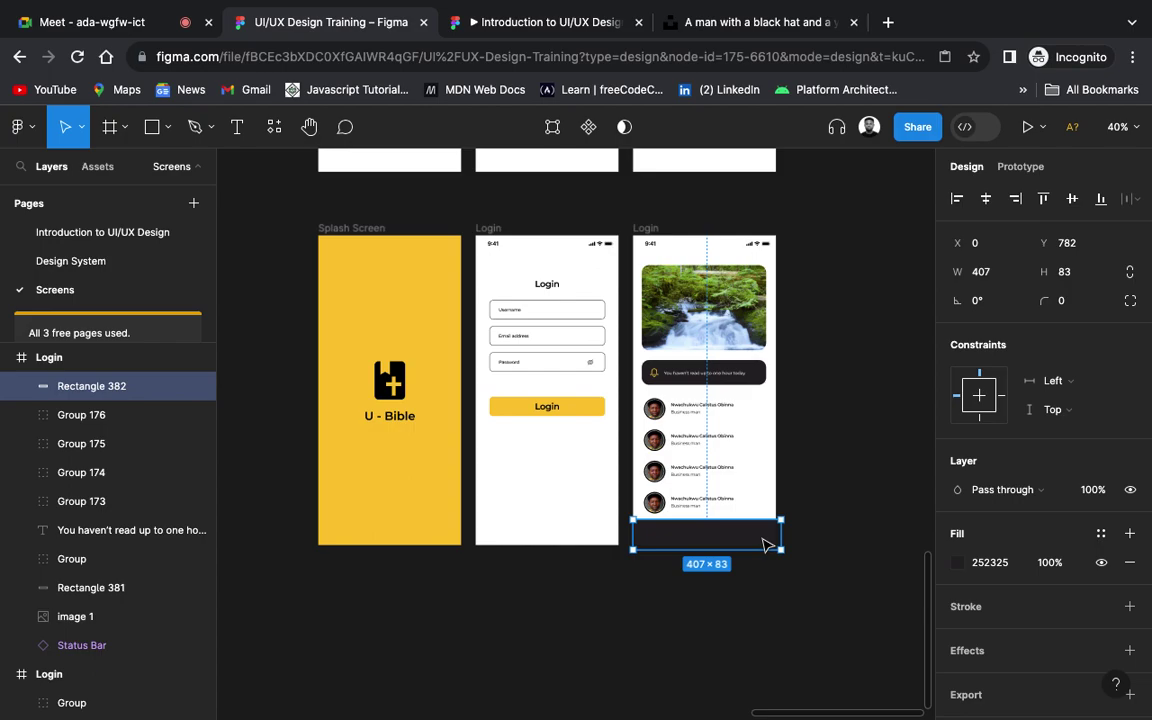
pyautogui.click(869, 517)
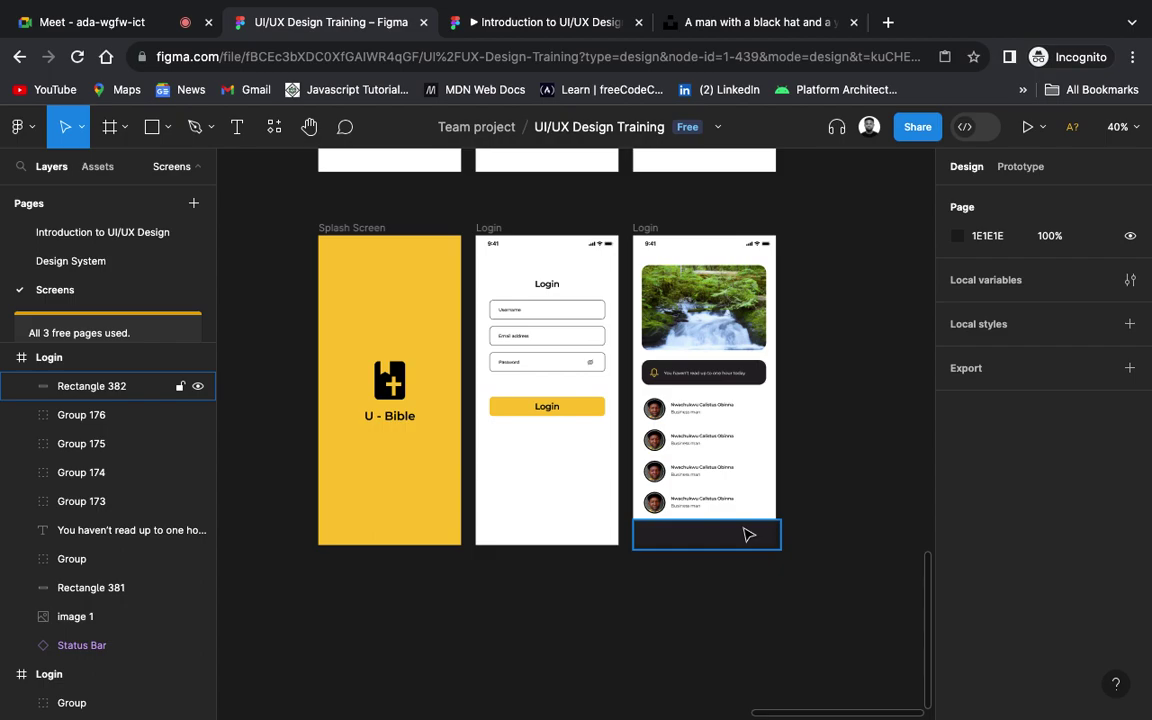
pyautogui.scroll(5, 749, 535)
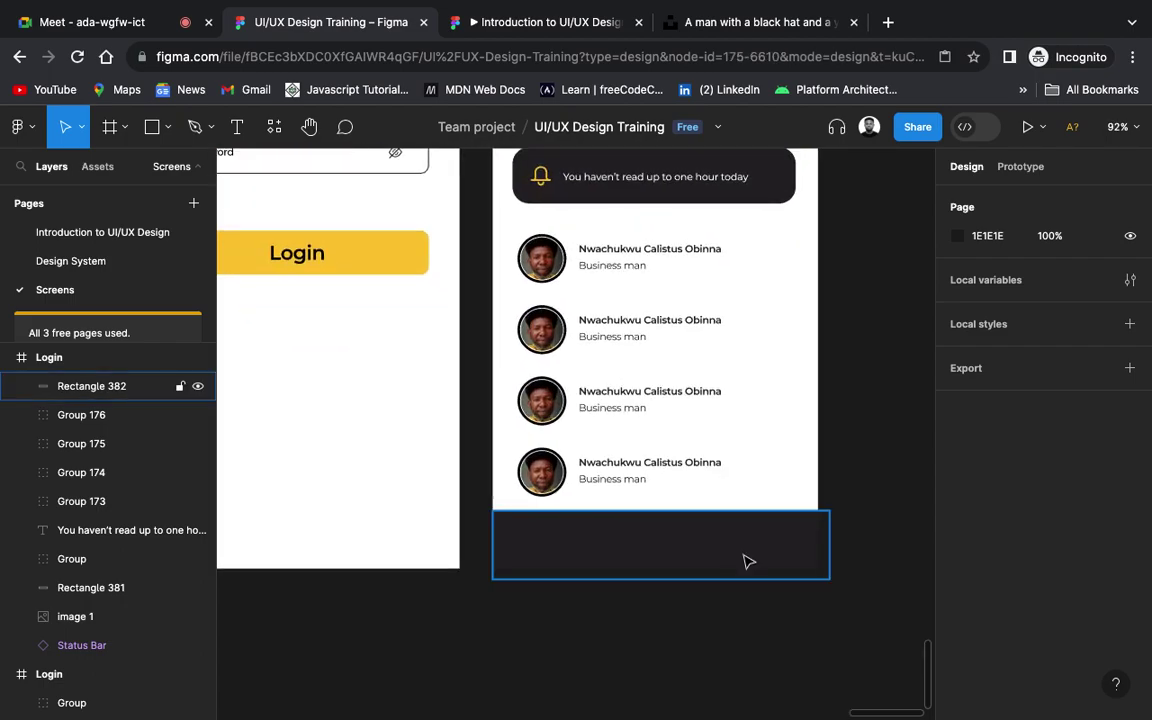
# Step: Try the yellow Login-button colour on the bar, then undo back to the dark fill
pyautogui.click(749, 562)
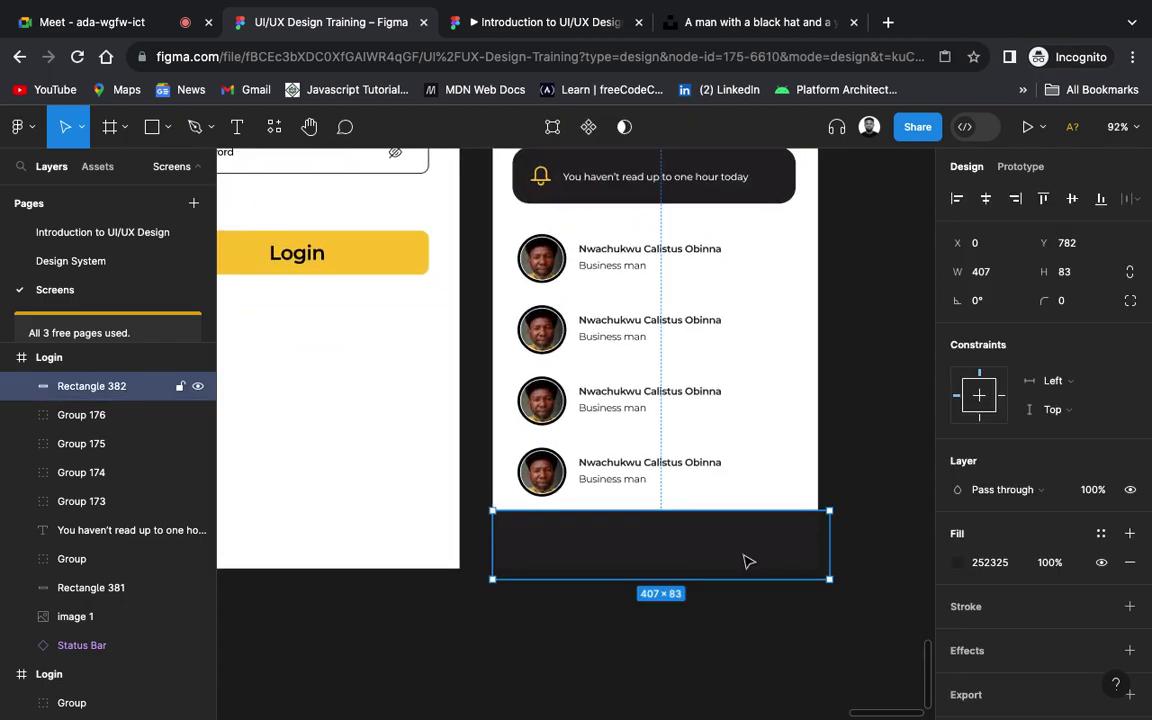
pyautogui.press('i')
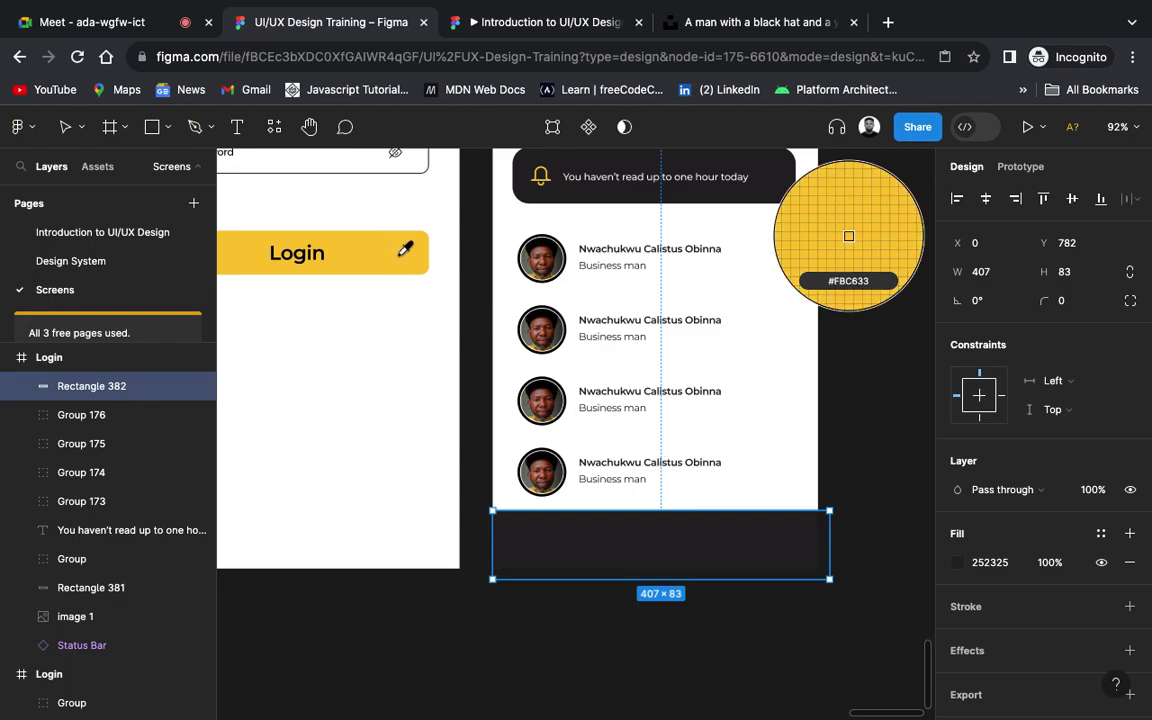
pyautogui.click(400, 260)
pyautogui.scroll(-5, 527, 476)
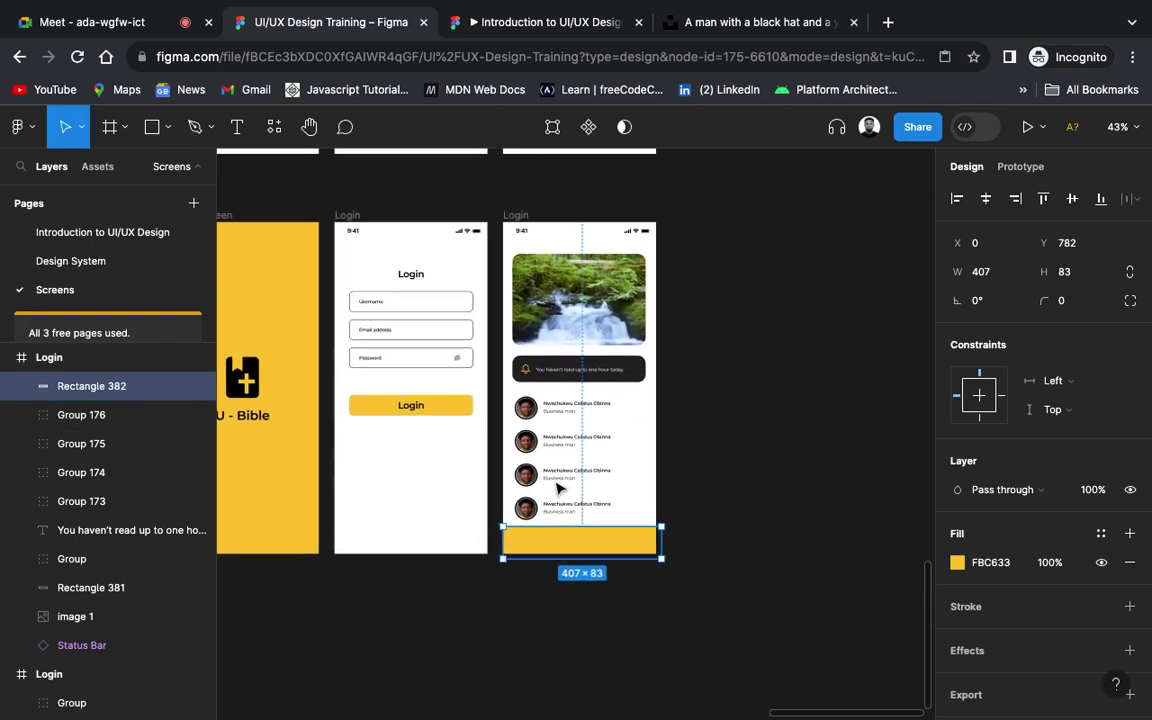
pyautogui.scroll(-1, 560, 487)
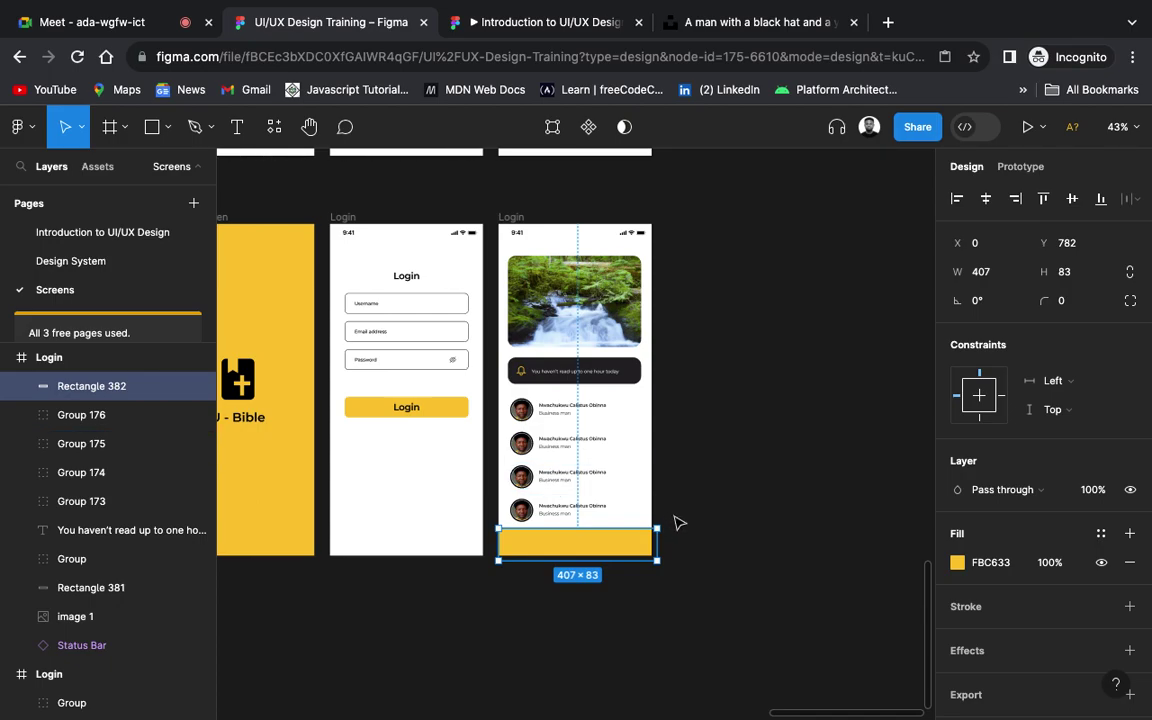
pyautogui.hotkey('ctrl', 'z')
# Step: Drag the bottom bar's right edge to narrow it to 393 wide
pyautogui.click(676, 522)
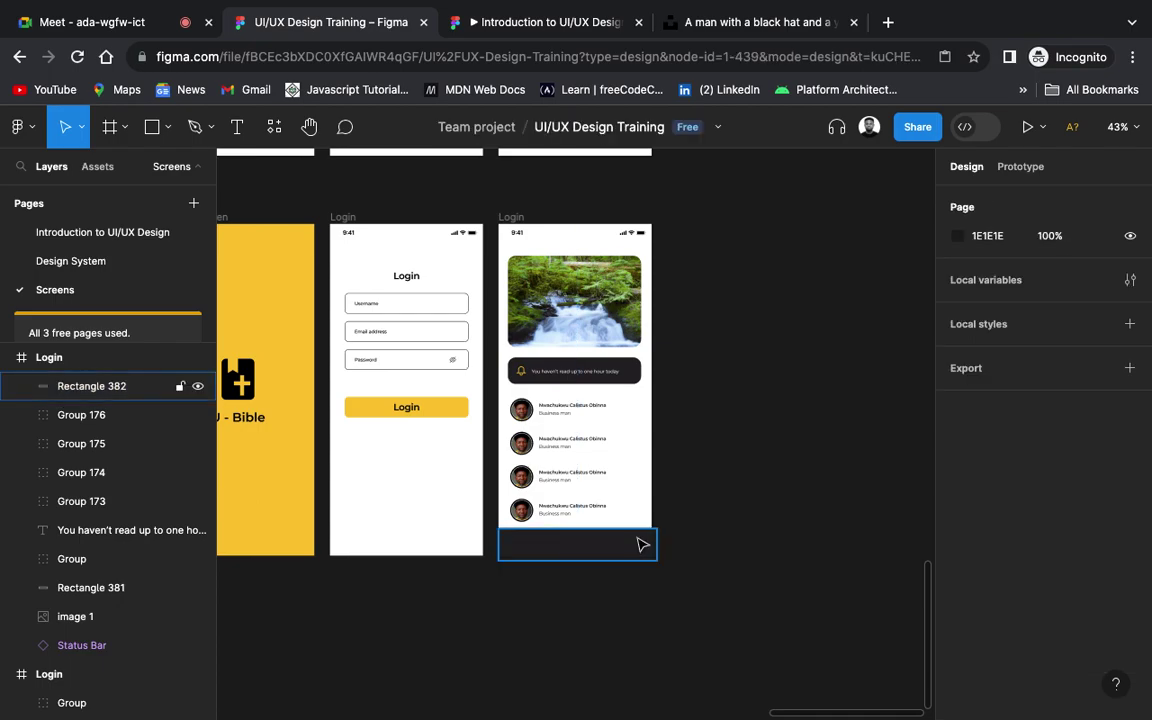
pyautogui.click(645, 544)
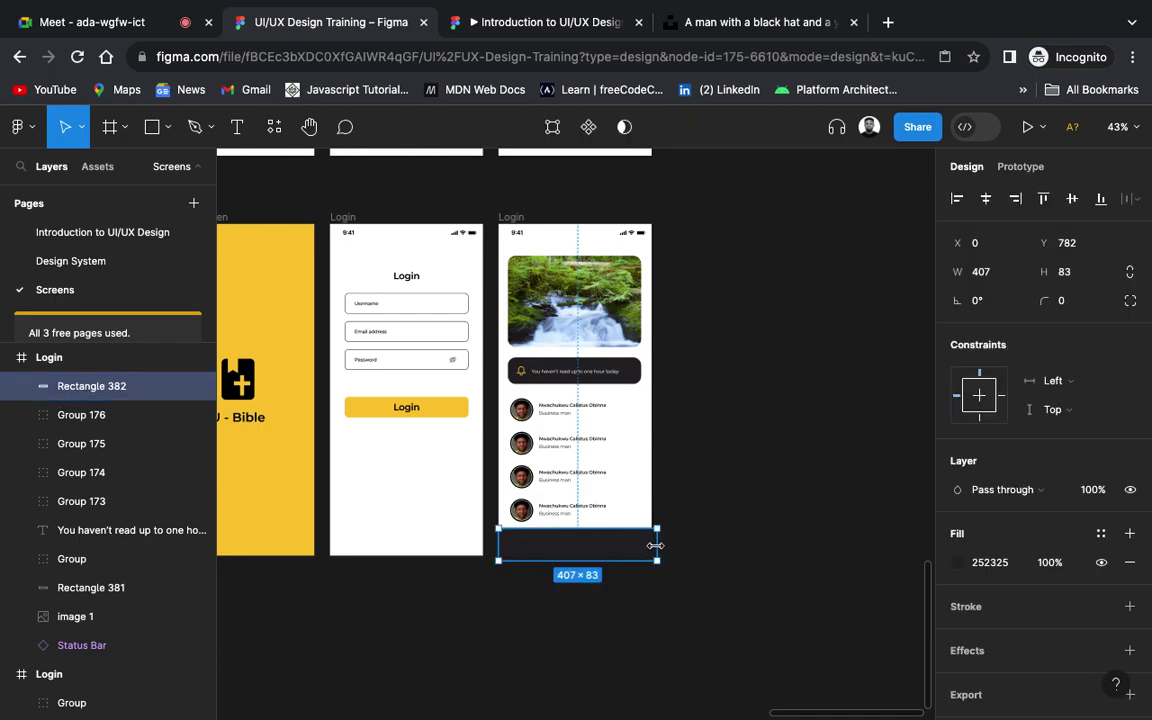
pyautogui.moveTo(658, 545); pyautogui.dragTo(651, 545)
pyautogui.click(735, 532)
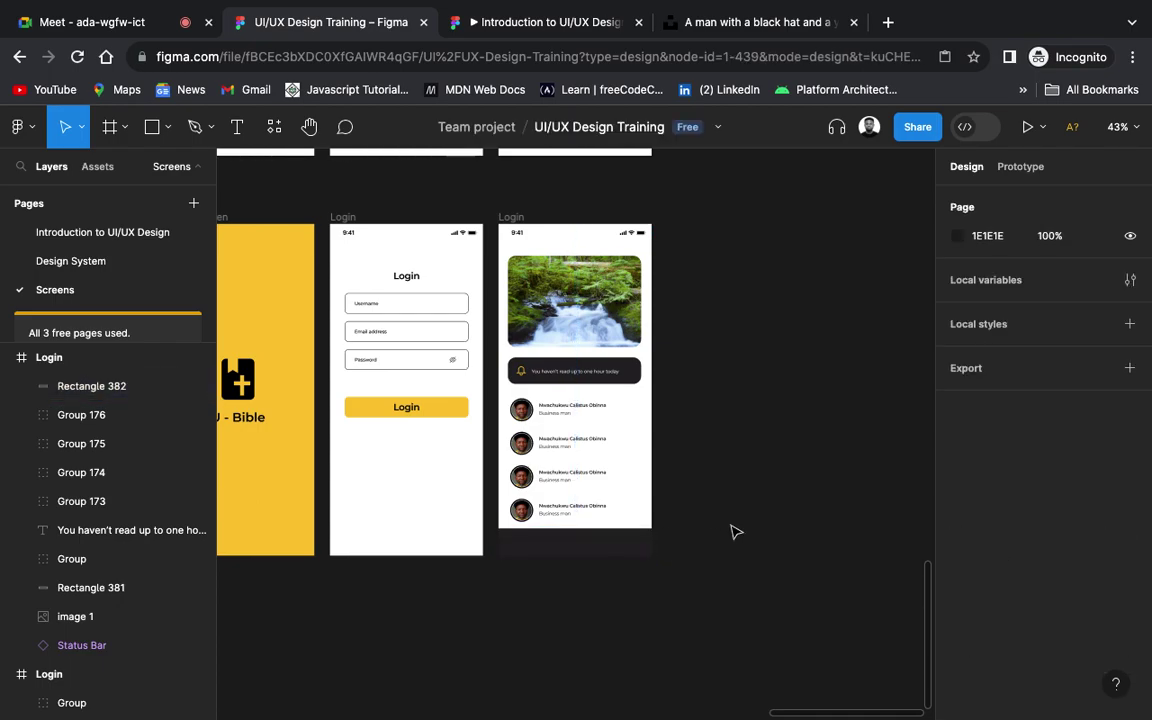
pyautogui.scroll(1, 735, 532)
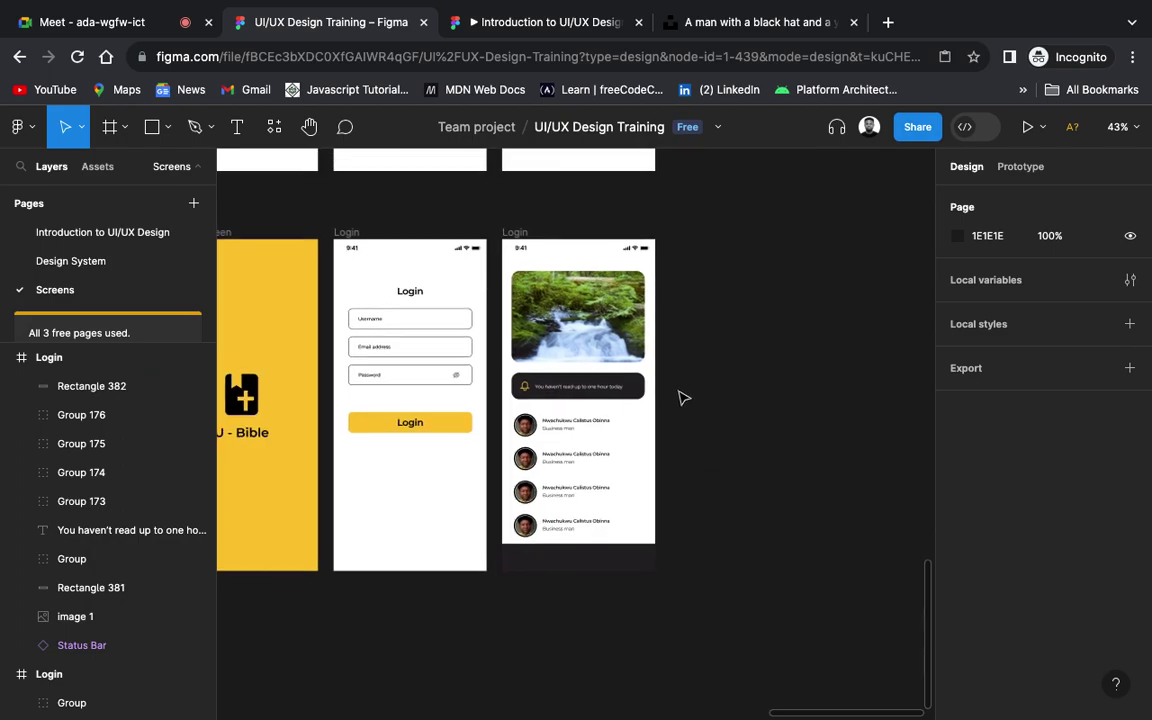
pyautogui.scroll(5, 581, 578)
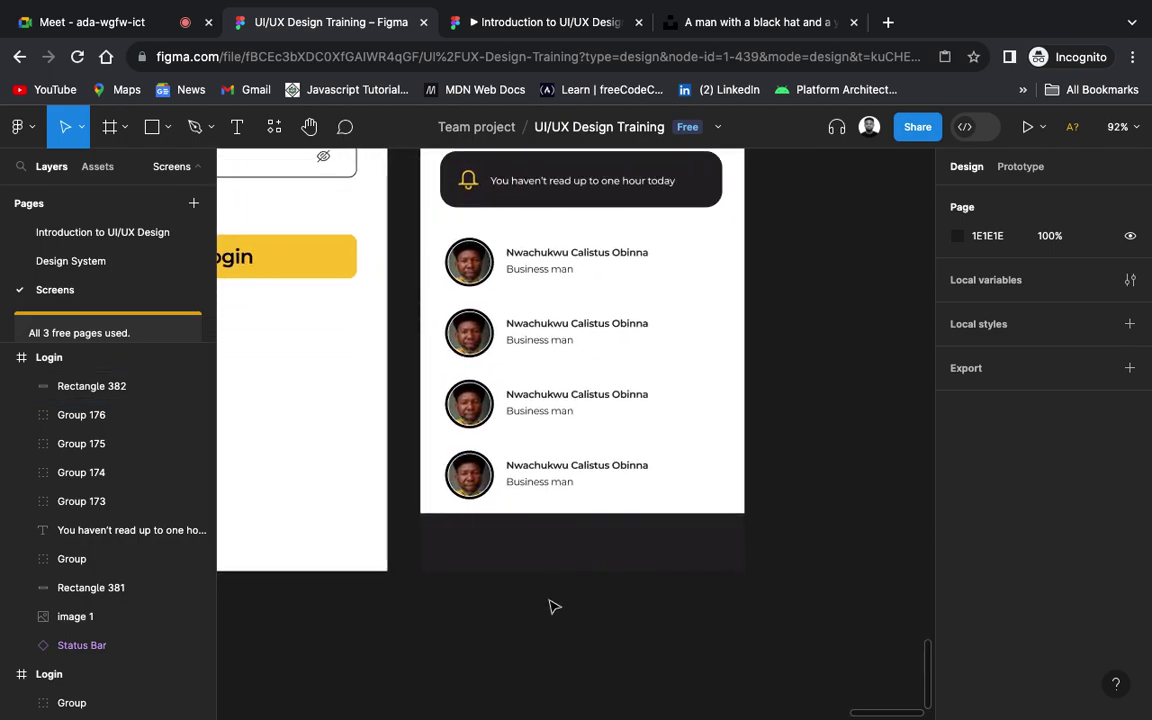
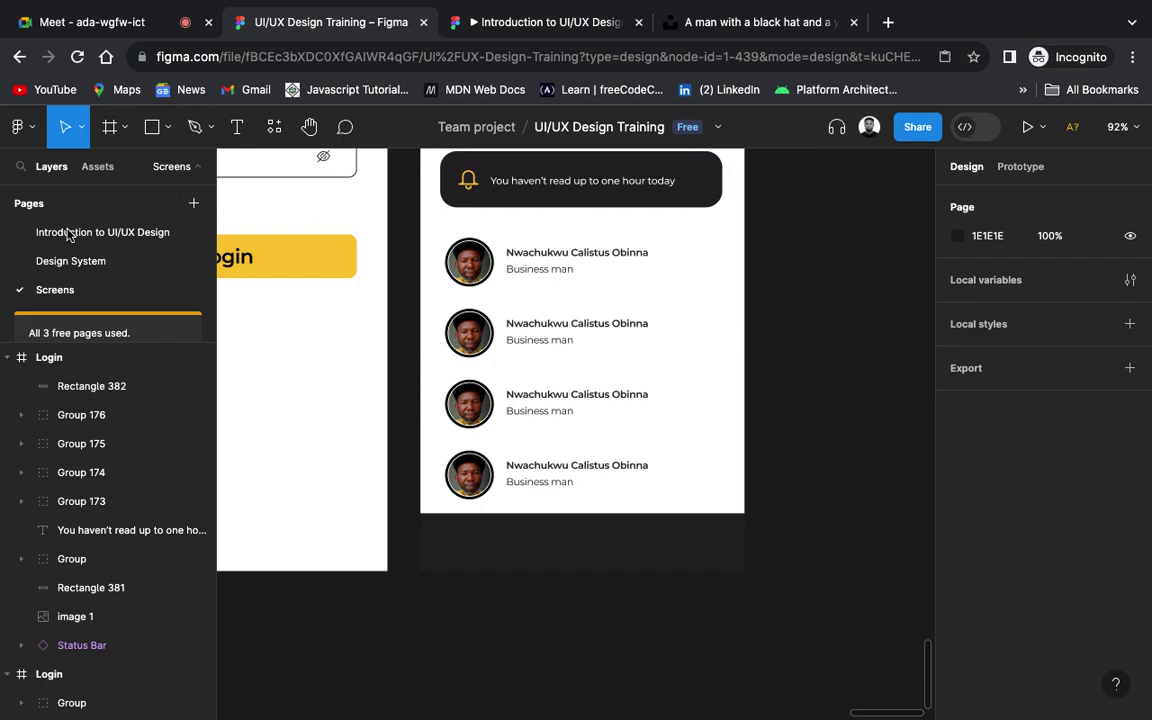
# Step: Pick the house icon from the Design System page's icon set and return to the Screens page
pyautogui.click(73, 264)
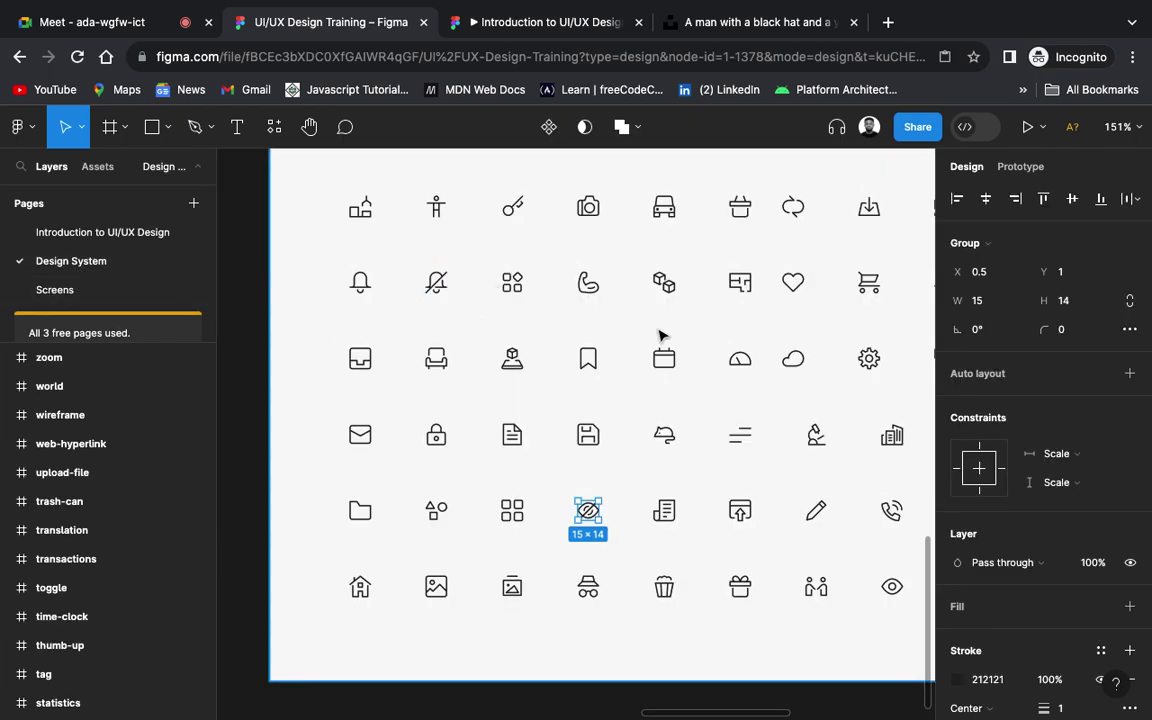
pyautogui.scroll(2, 705, 265)
pyautogui.hscroll(1, 705, 265)
pyautogui.scroll(1, 705, 265)
pyautogui.scroll(-3, 705, 265)
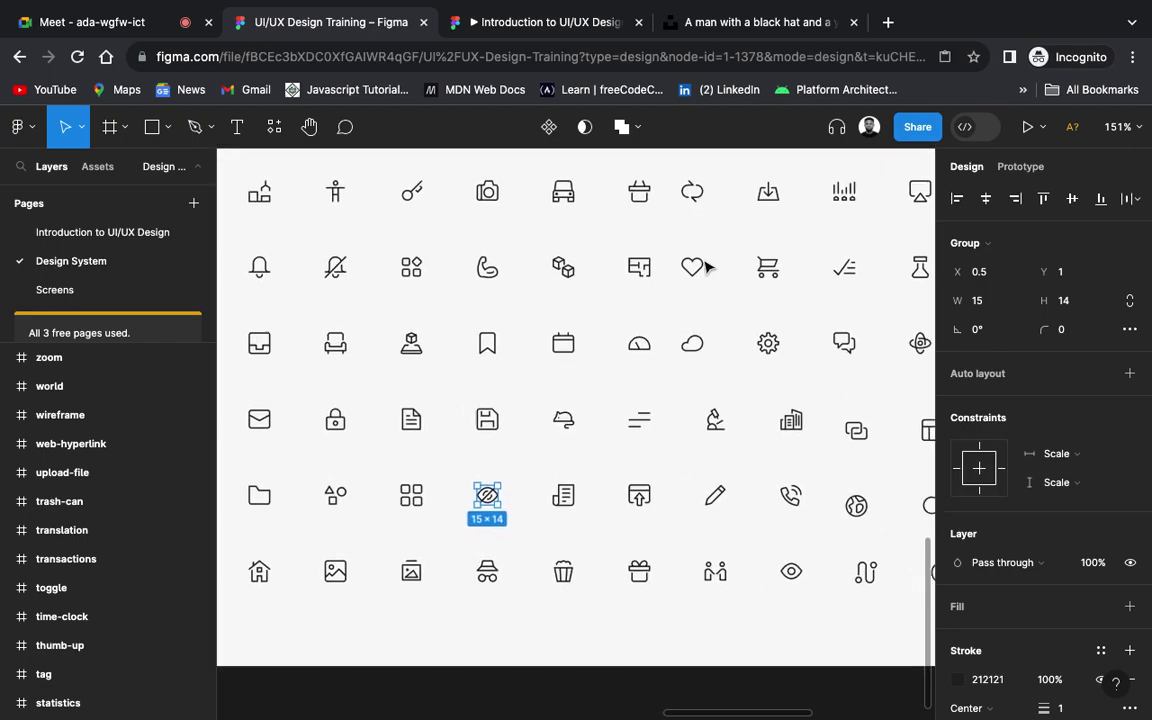
pyautogui.hscroll(-2, 705, 265)
pyautogui.scroll(1, 705, 265)
pyautogui.hscroll(-1, 705, 265)
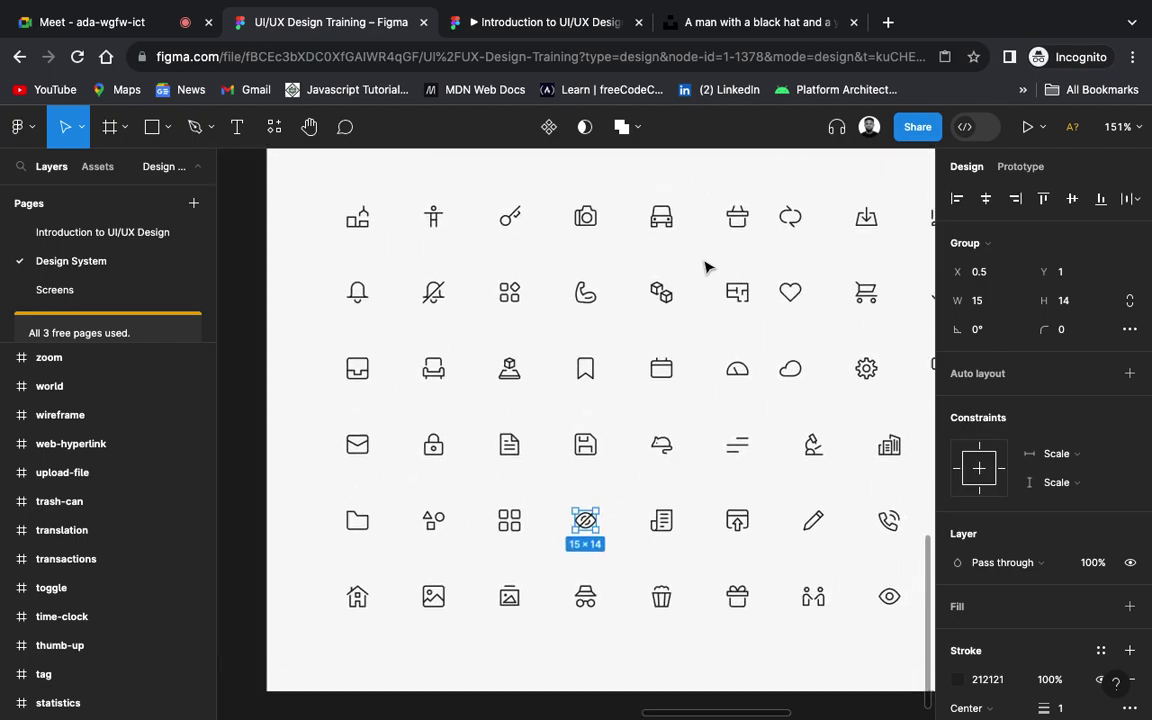
pyautogui.scroll(-4, 705, 265)
pyautogui.hscroll(-2, 705, 265)
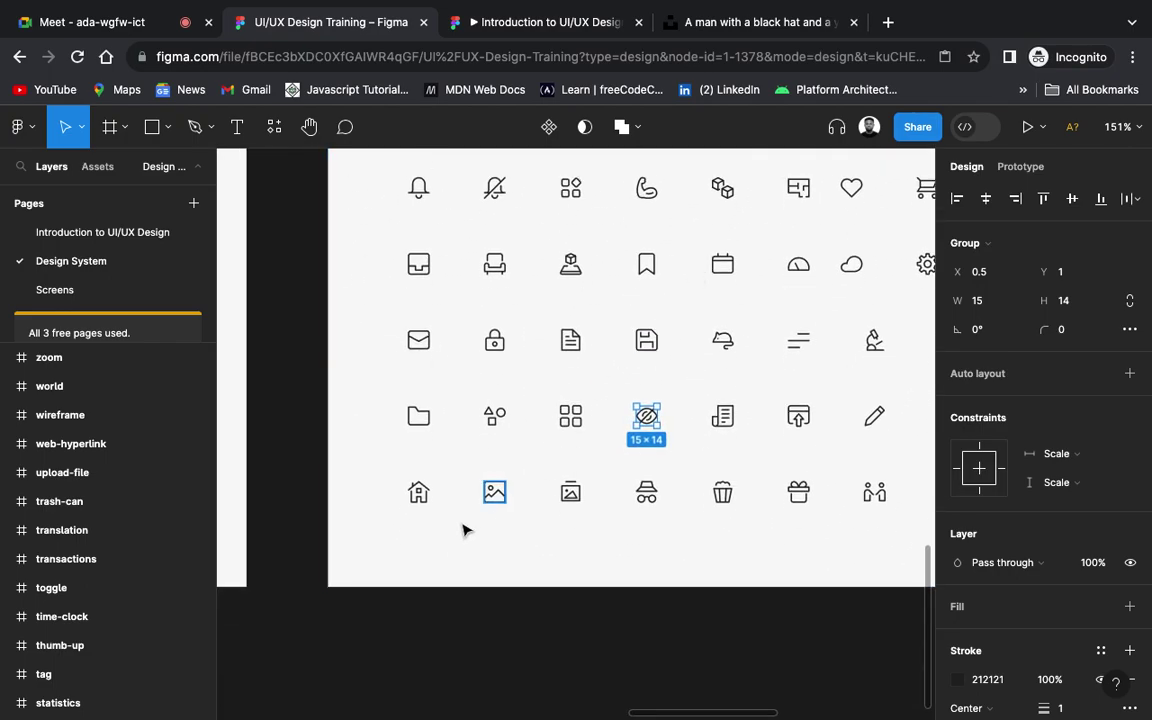
pyautogui.click(424, 506)
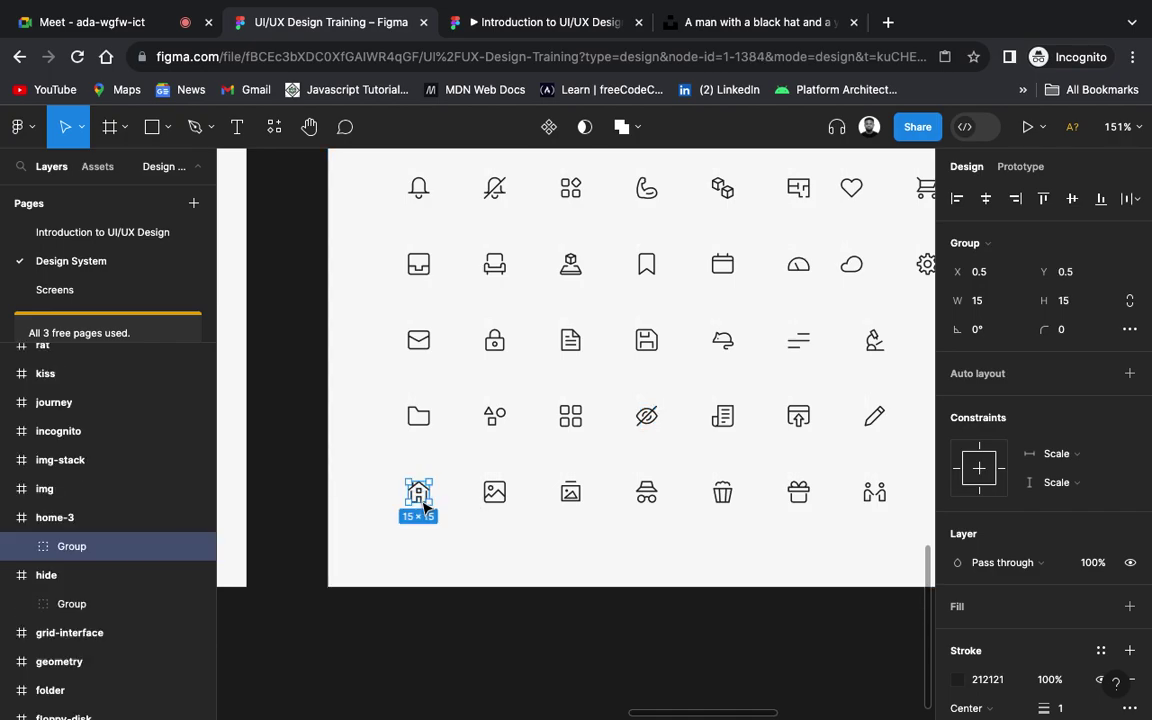
pyautogui.click(110, 290)
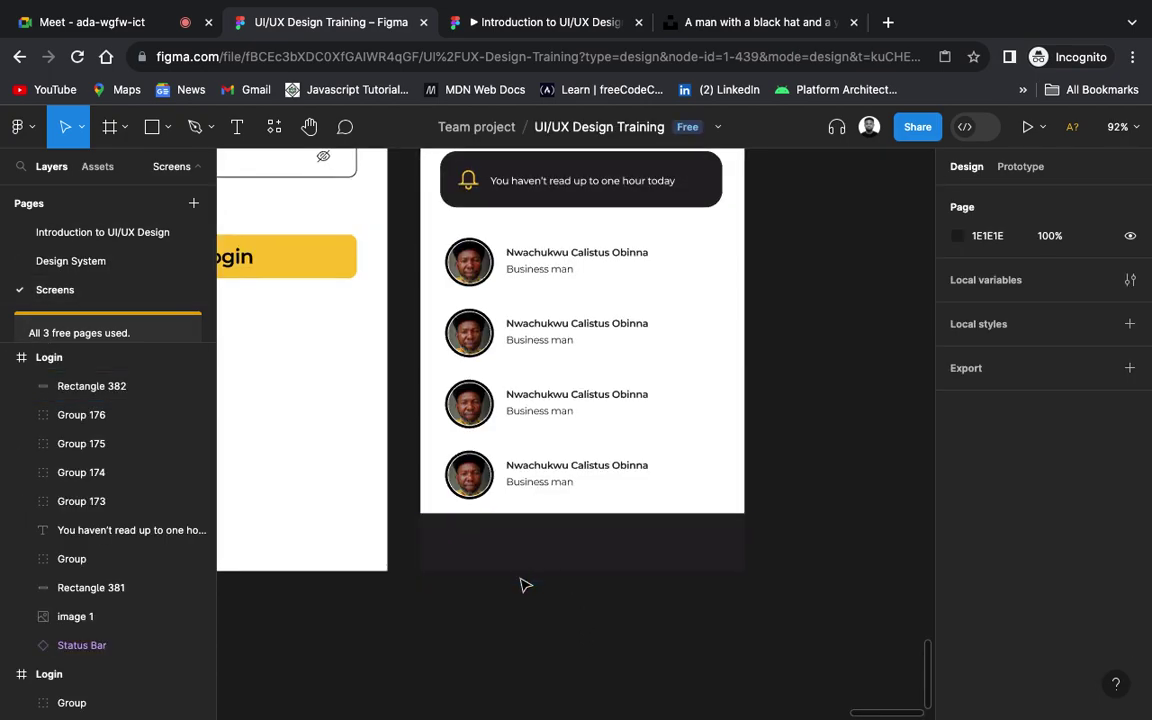
# Step: Paste the house icon into the dark bottom bar with a stroke sampled from the Login button's yellow
pyautogui.hotkey('ctrl', 'v')
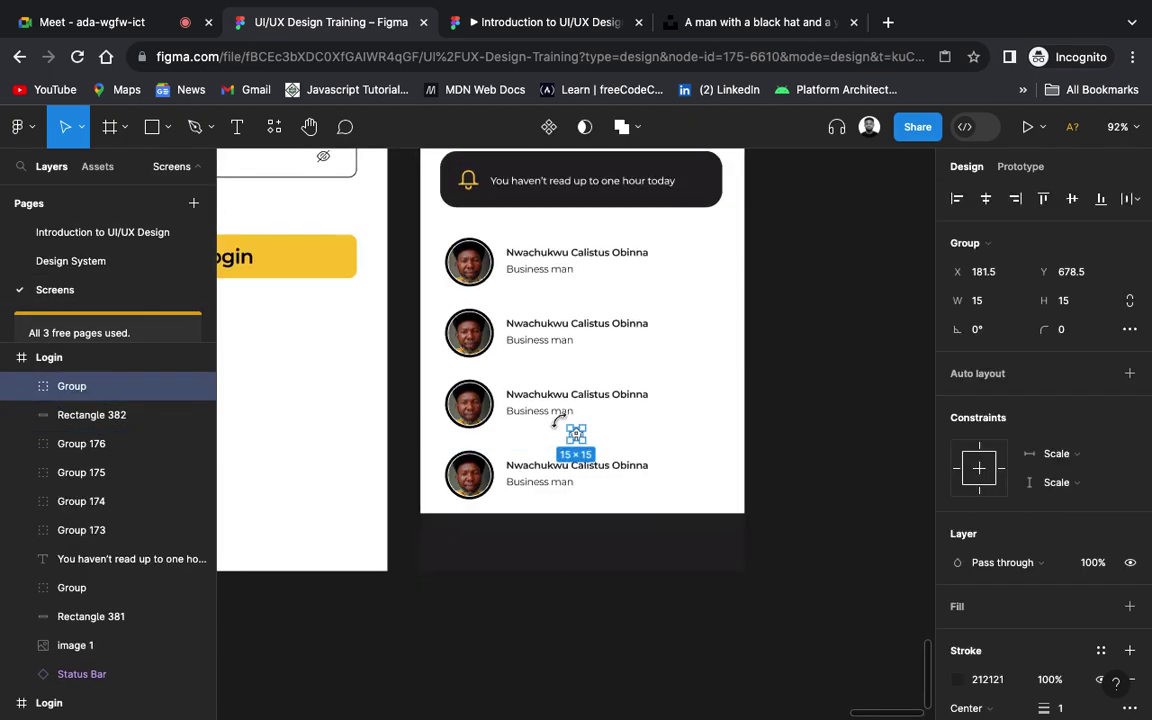
pyautogui.moveTo(576, 434); pyautogui.dragTo(472, 545)
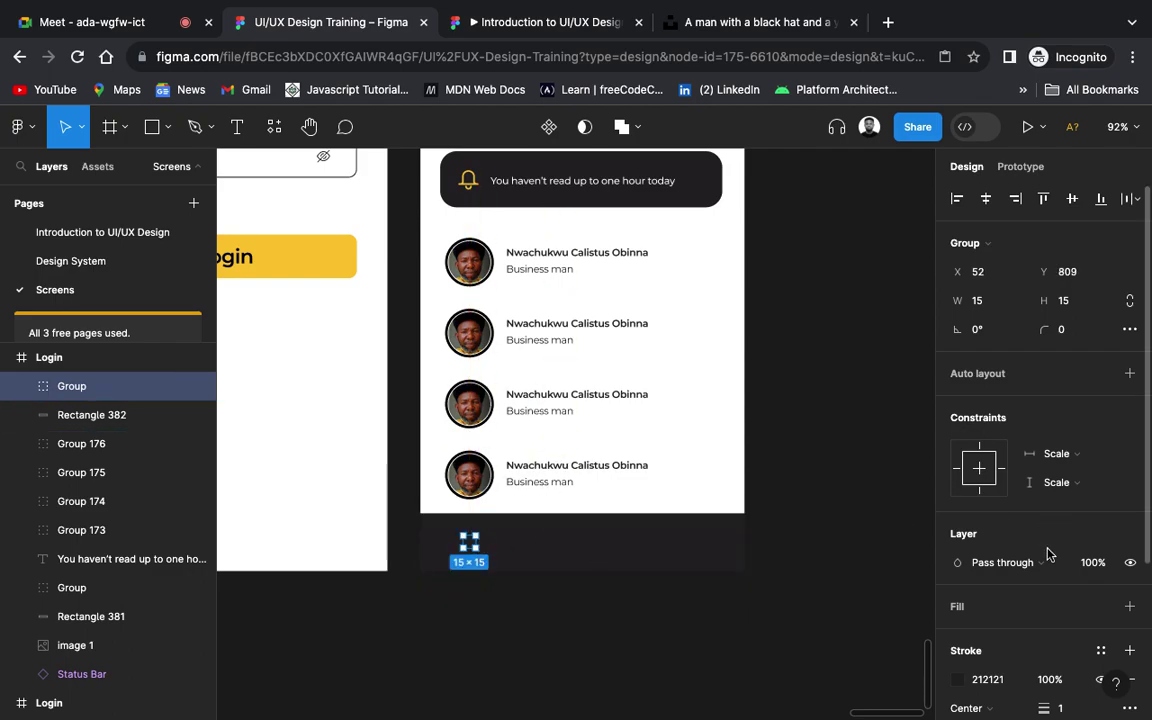
pyautogui.click(958, 681)
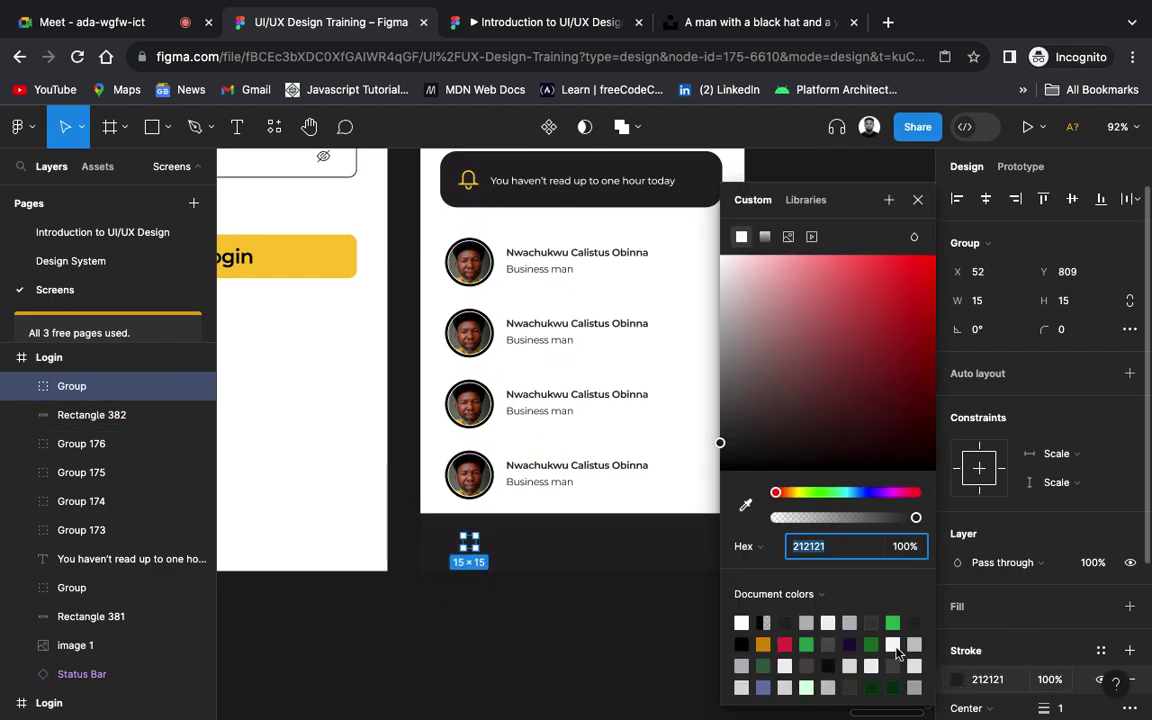
pyautogui.click(745, 504)
pyautogui.click(301, 260)
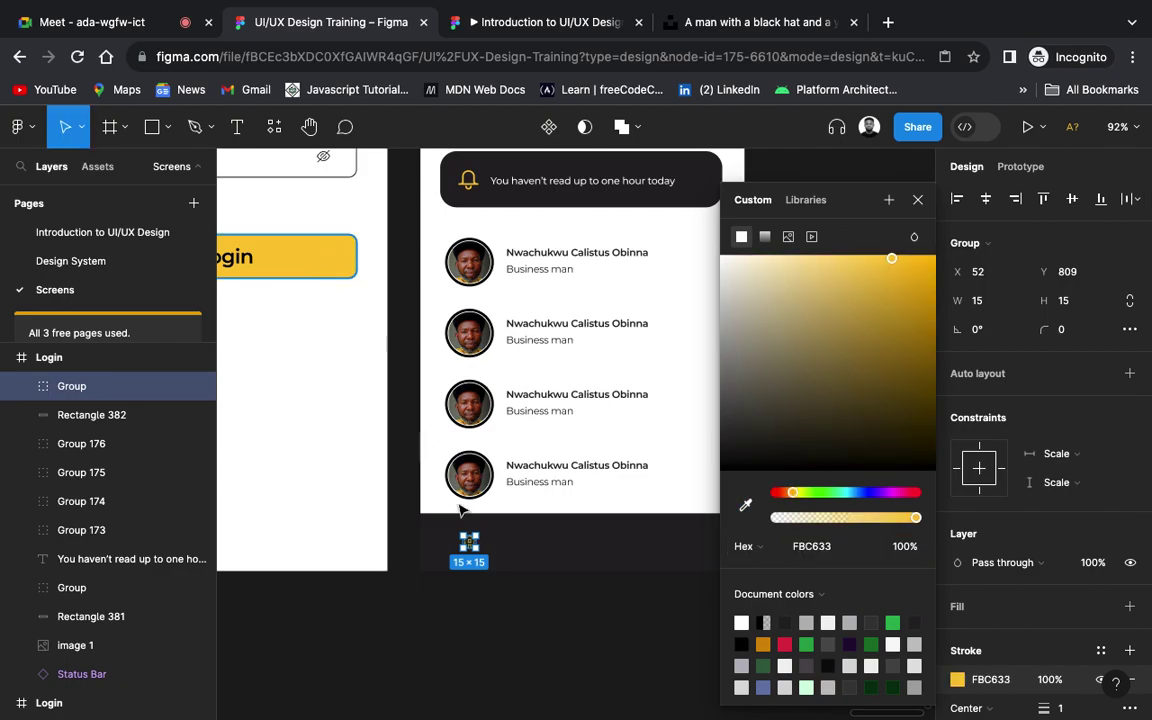
pyautogui.click(519, 619)
# Step: Enlarge the house icon to about 36×31 and give it corner radius 20
pyautogui.click(481, 566)
pyautogui.scroll(5, 481, 566)
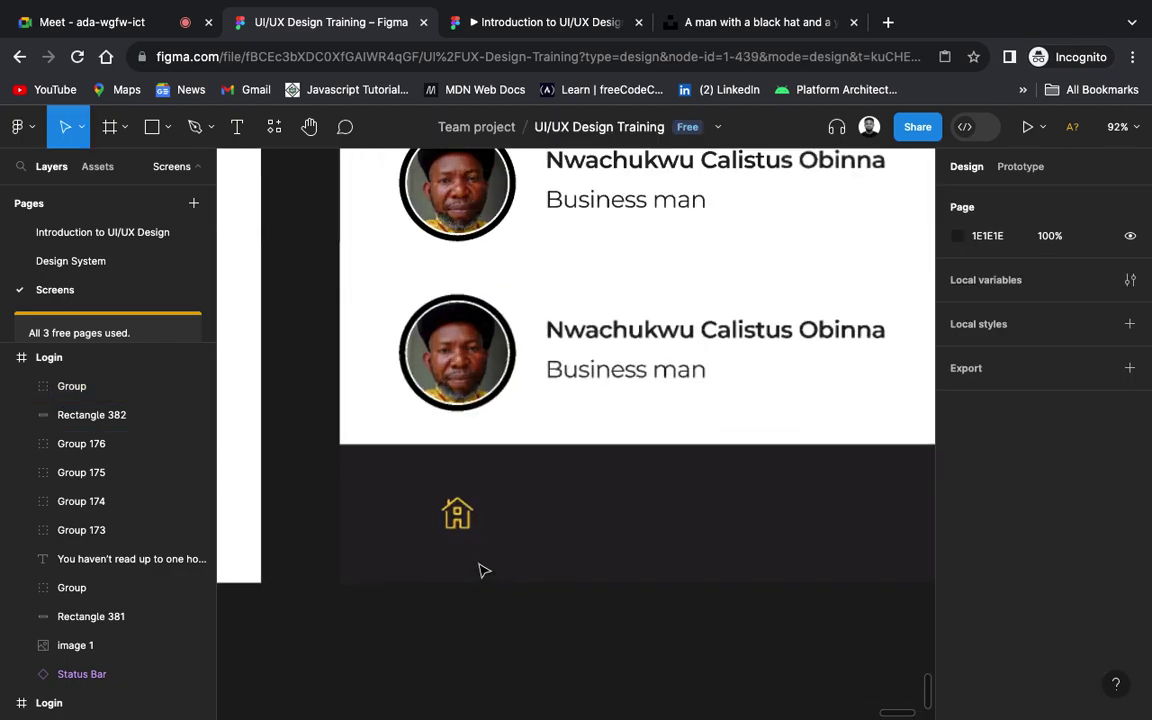
pyautogui.click(468, 514)
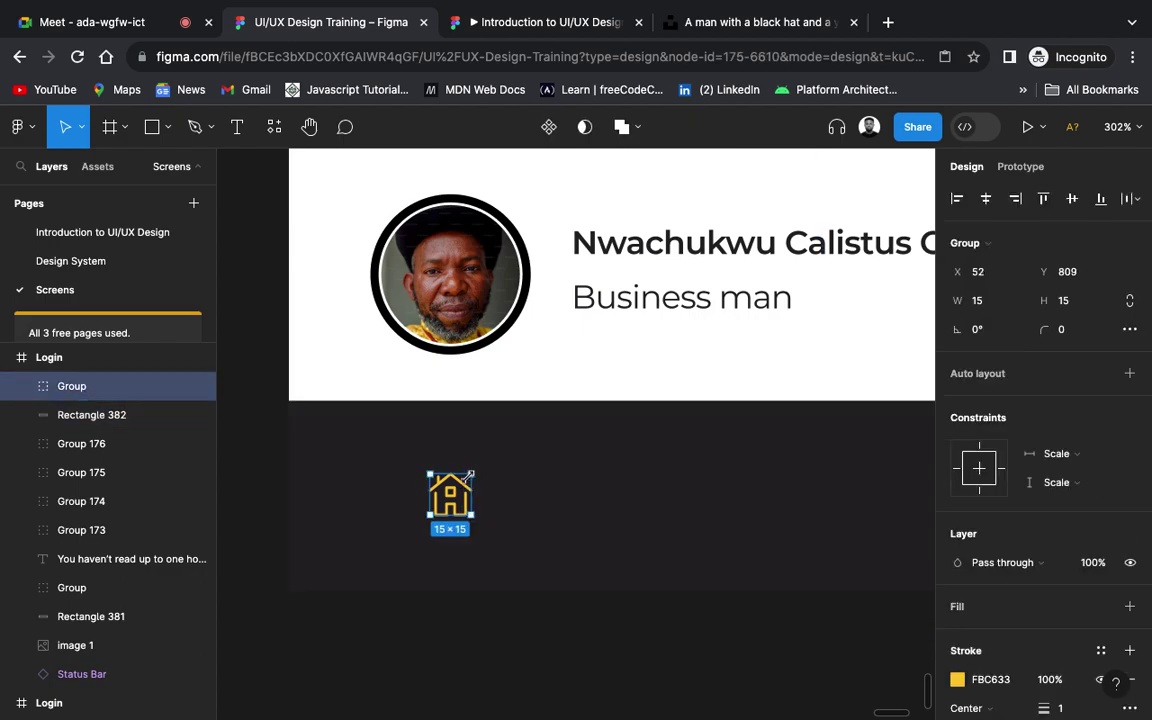
pyautogui.moveTo(470, 474); pyautogui.dragTo(506, 456)
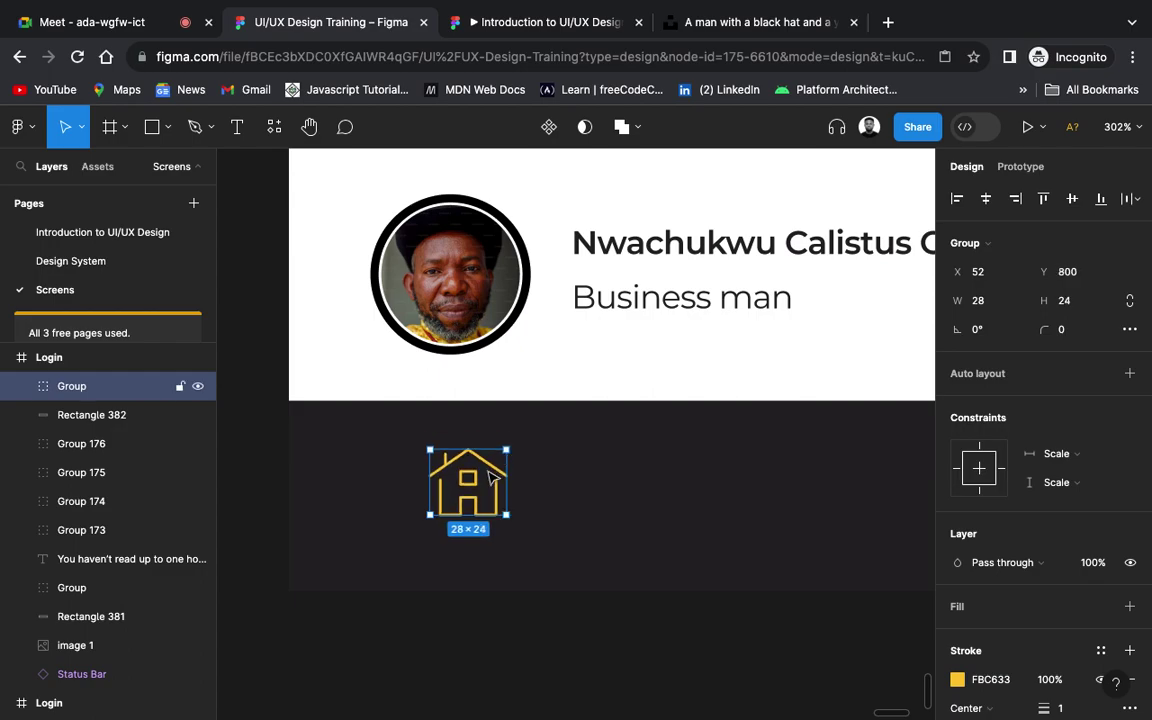
pyautogui.press('Down')
pyautogui.press('Down')
pyautogui.press('Down')
pyautogui.press('Down')
pyautogui.press('Down')
pyautogui.press('Left')
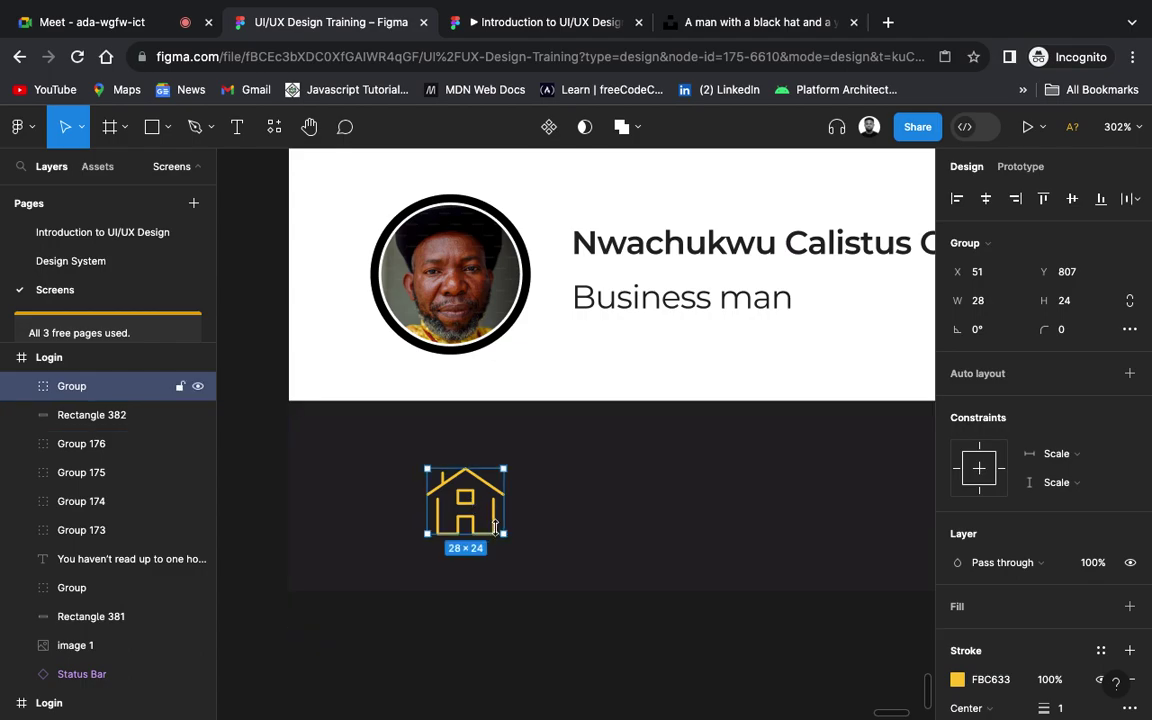
pyautogui.moveTo(502, 534); pyautogui.dragTo(481, 520)
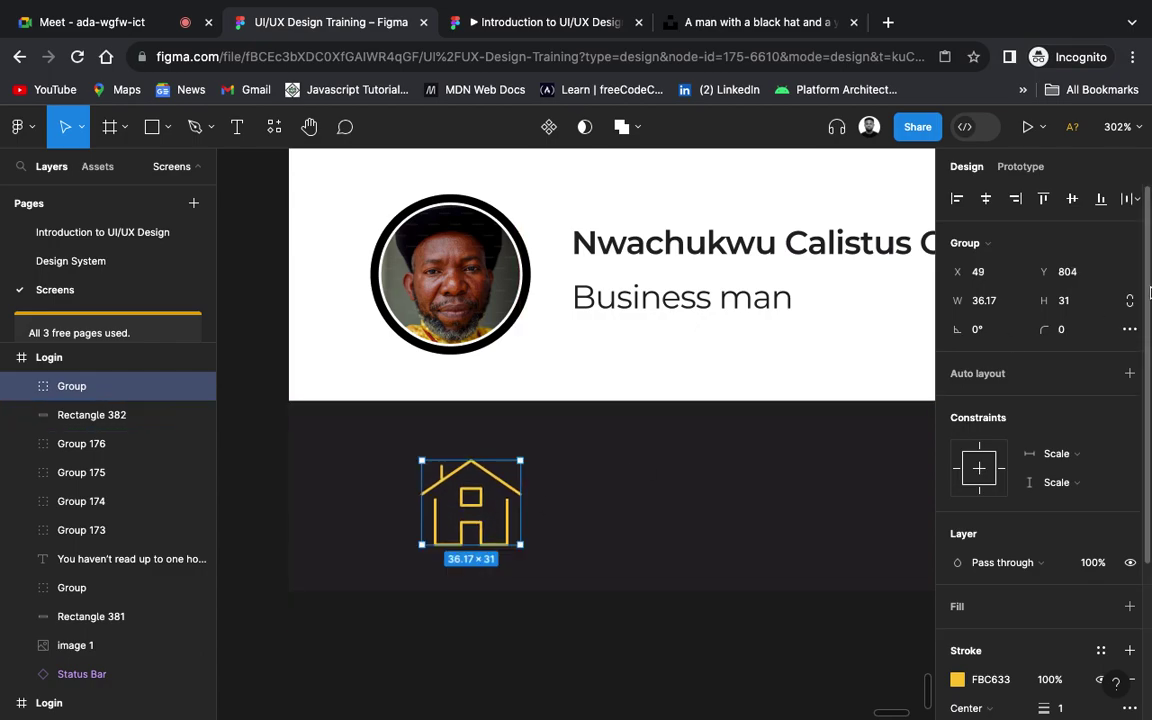
pyautogui.click(1070, 331)
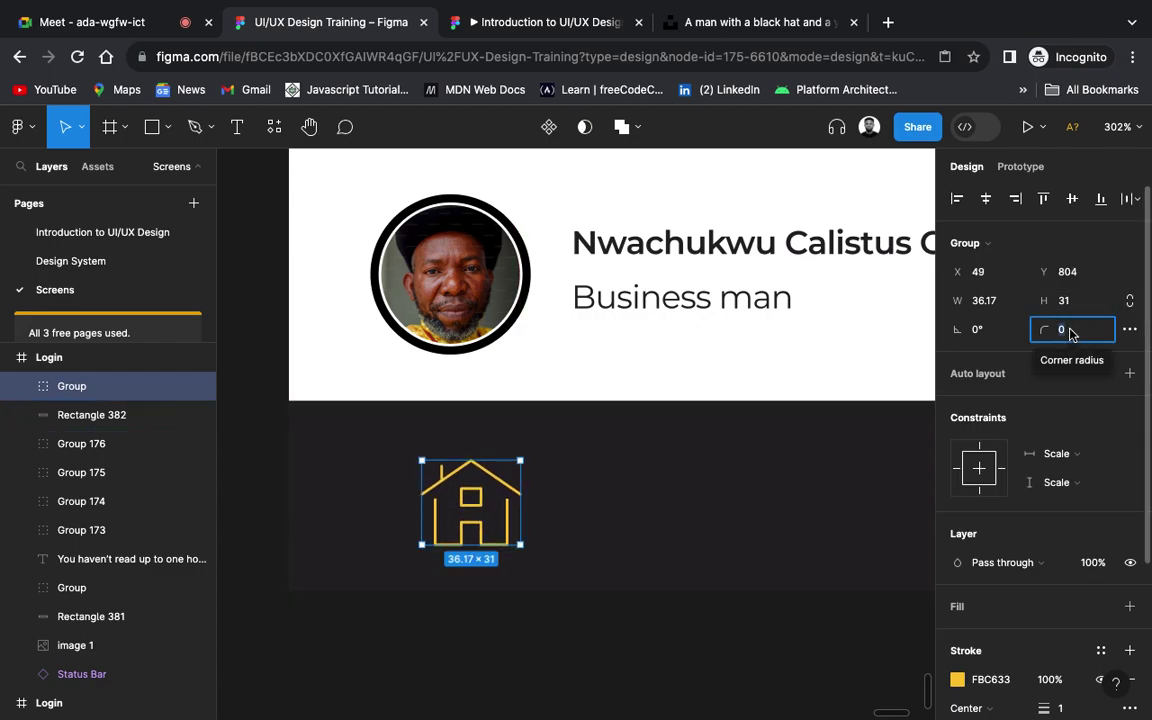
pyautogui.write('2')
pyautogui.press('Return')
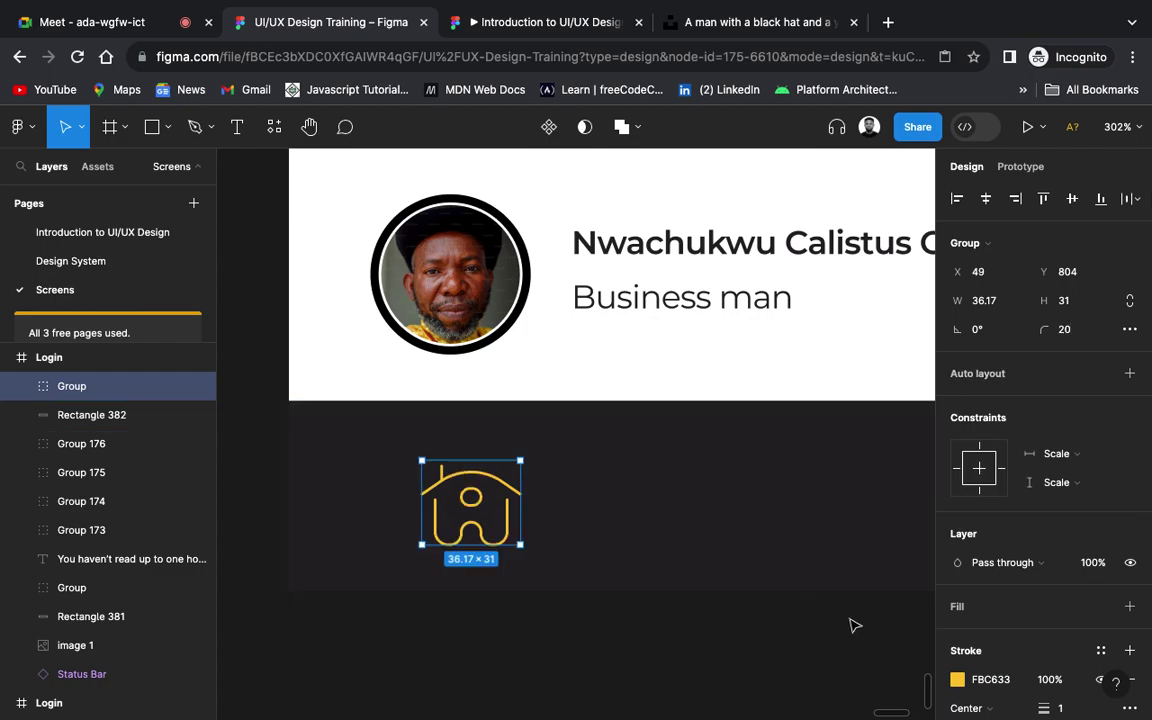
pyautogui.click(784, 656)
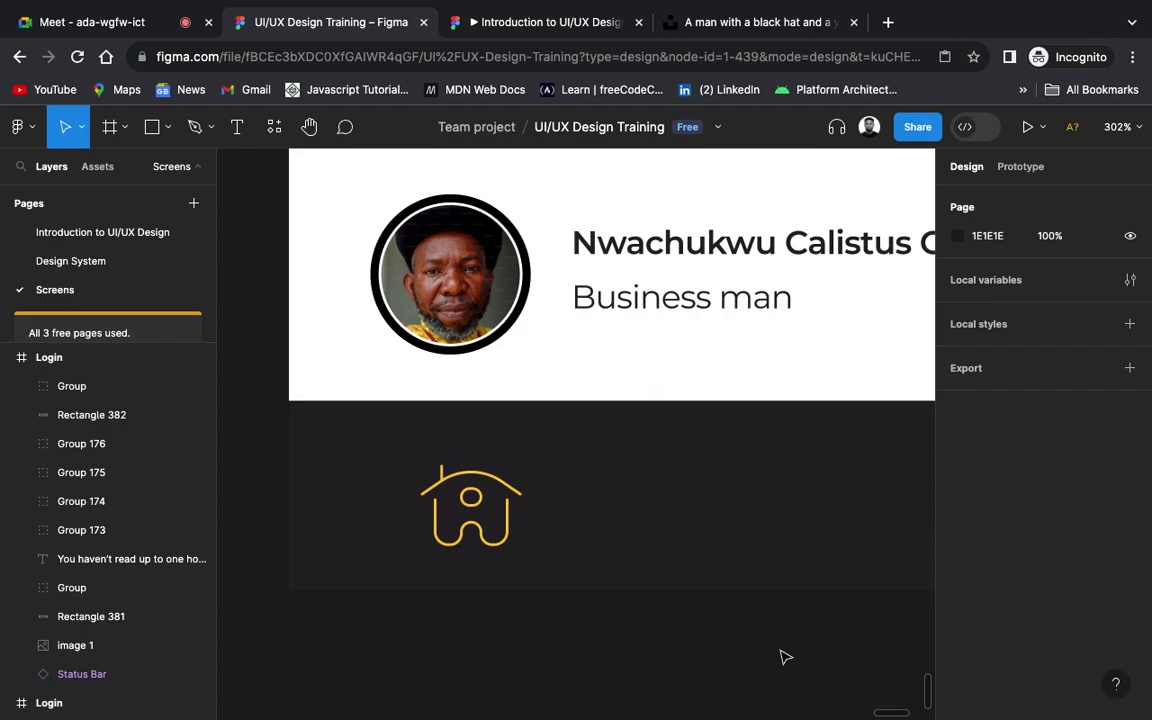
# Step: Try corner radius values 30, 20 and 10 on the dark bottom bar
pyautogui.scroll(-5, 784, 656)
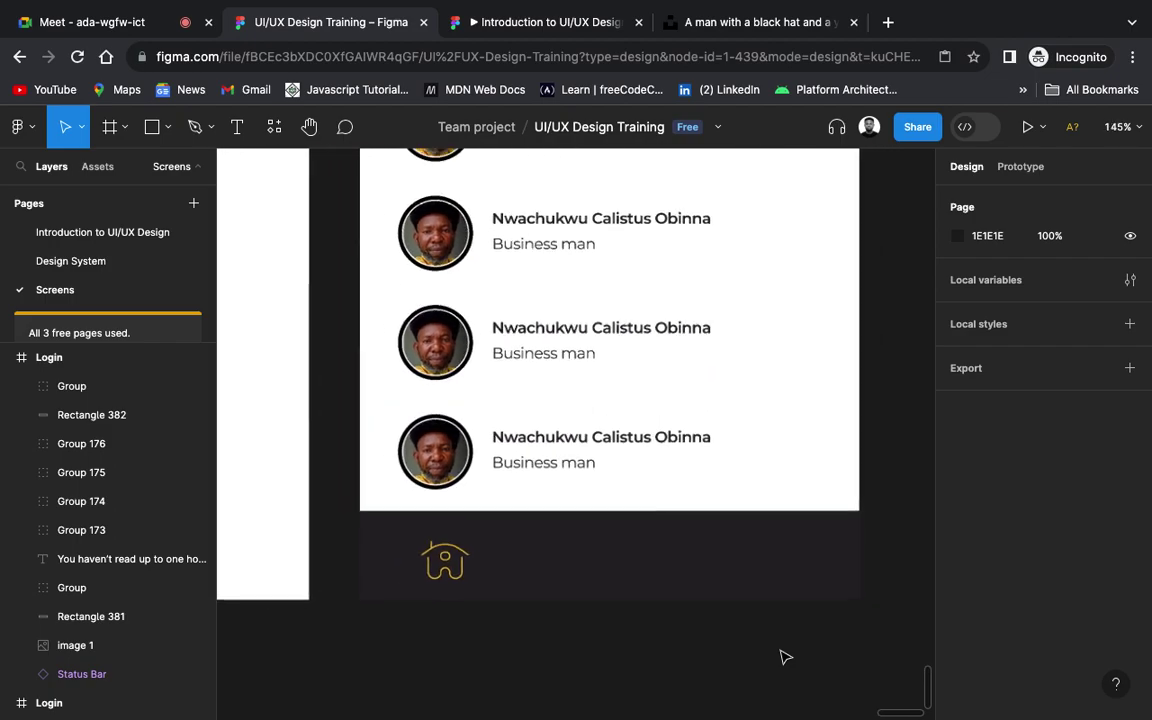
pyautogui.scroll(-1, 784, 656)
pyautogui.click(751, 576)
pyautogui.click(1077, 304)
pyautogui.write('30')
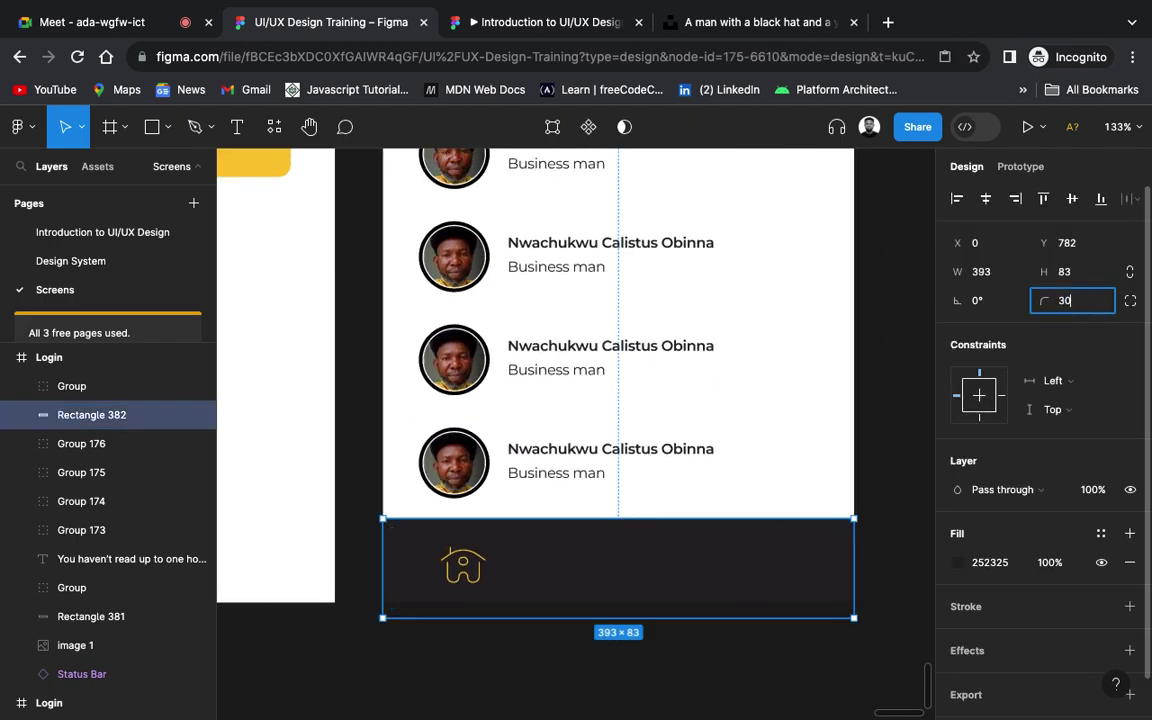
pyautogui.press('Return')
pyautogui.click(1075, 305)
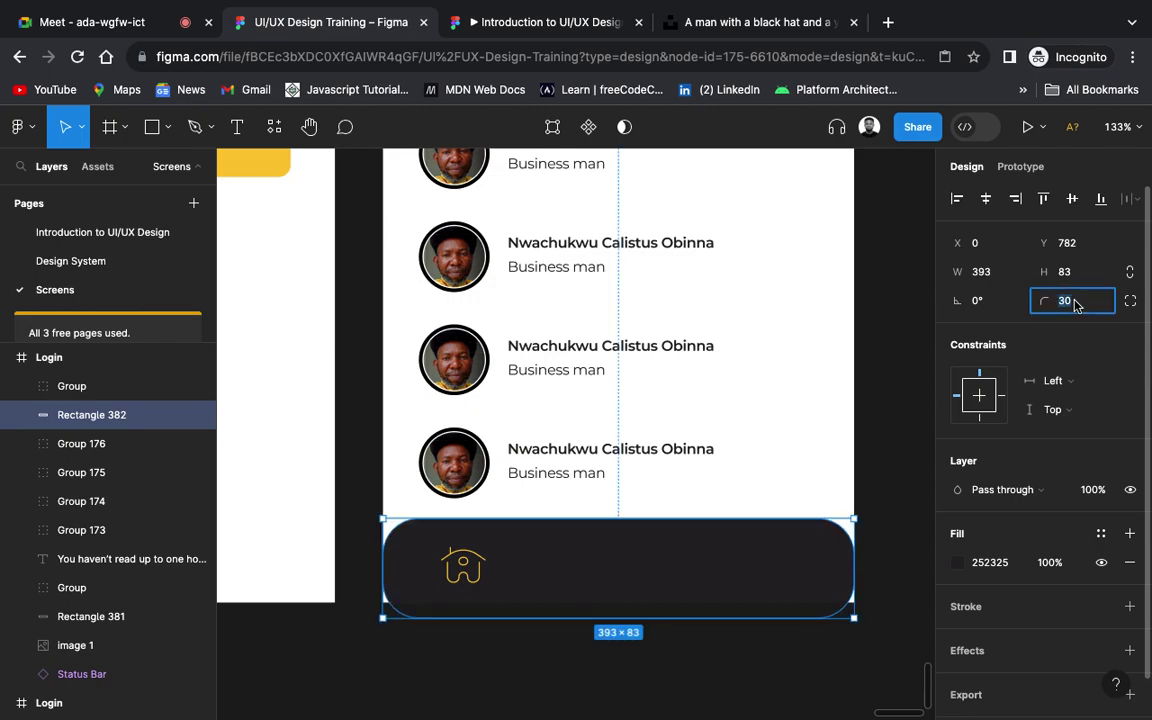
pyautogui.write('20')
pyautogui.press('Return')
pyautogui.click(1075, 305)
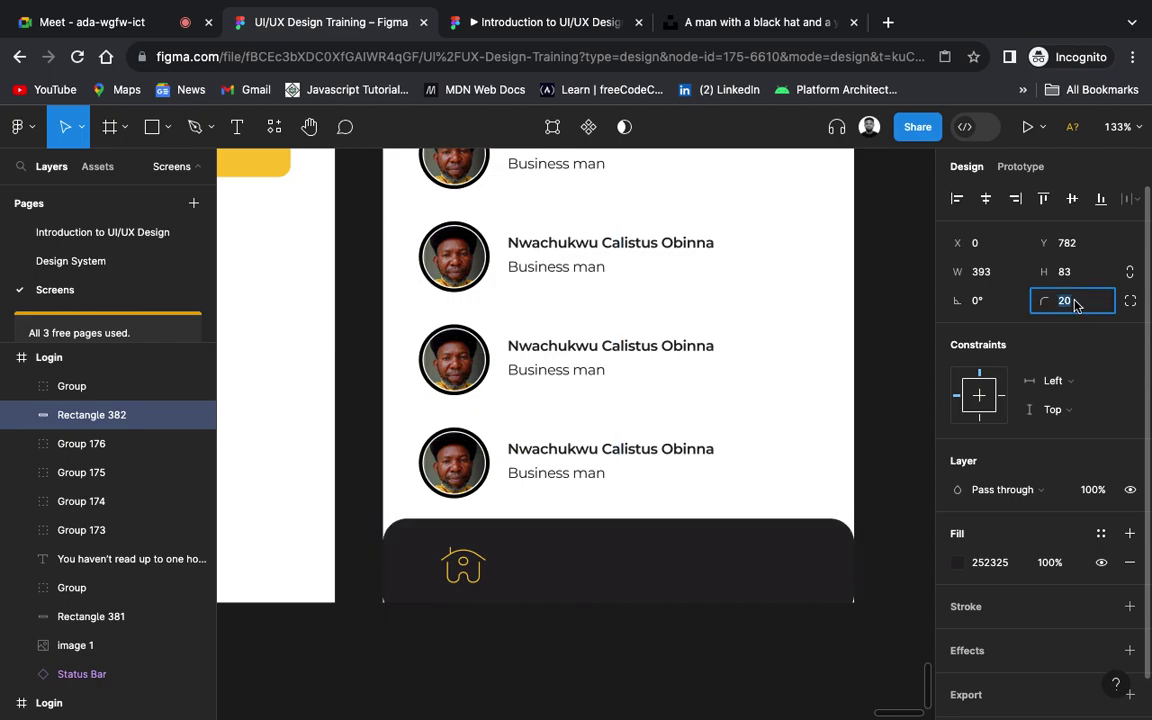
pyautogui.press('Return')
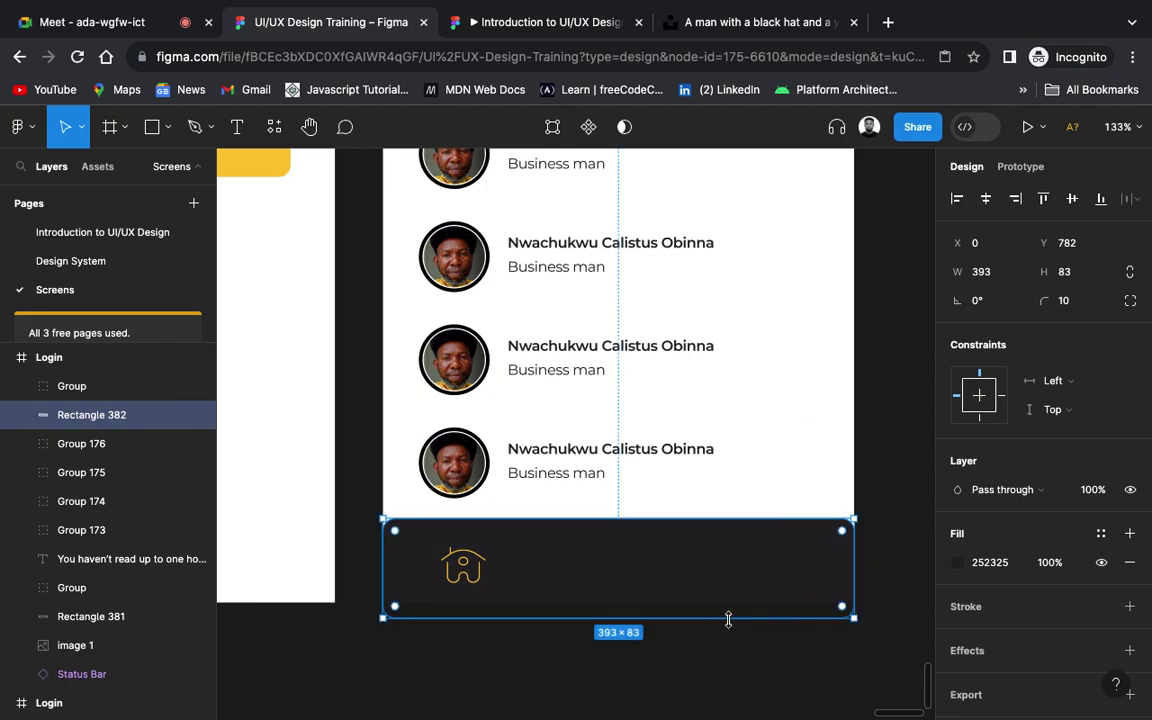
# Step: Stretch the bottom bar to 107 high and drag its corner radius to 28
pyautogui.moveTo(728, 619); pyautogui.dragTo(728, 648)
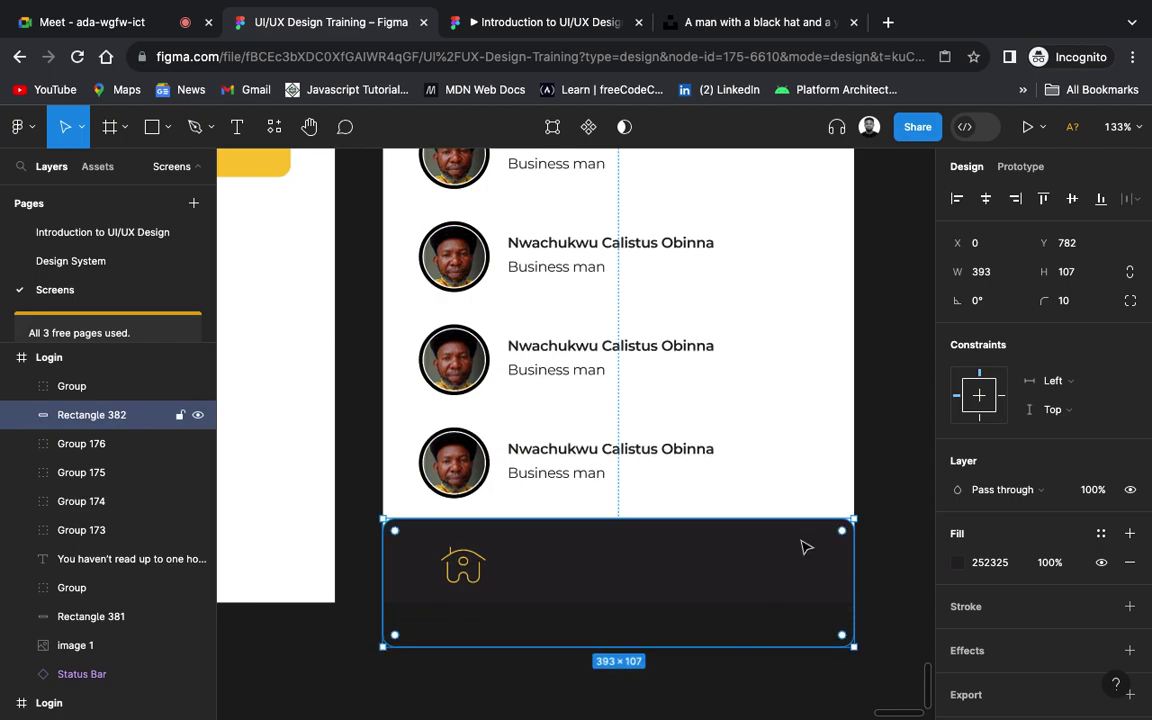
pyautogui.moveTo(846, 530); pyautogui.dragTo(816, 536)
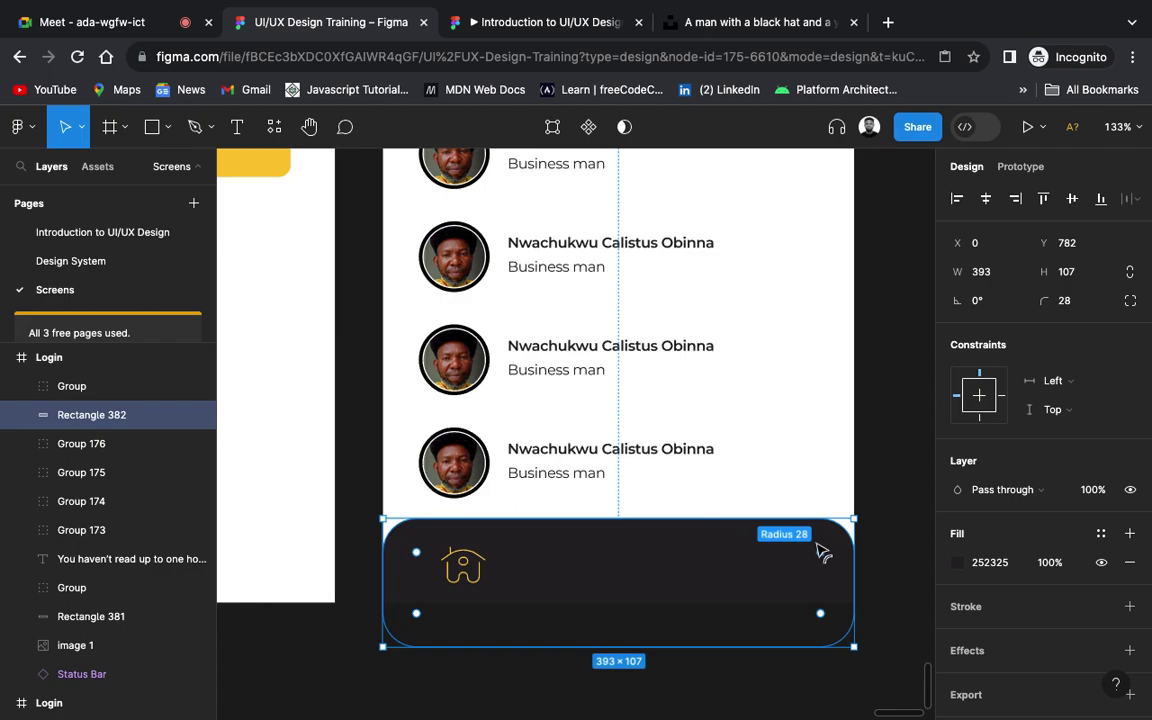
pyautogui.click(811, 689)
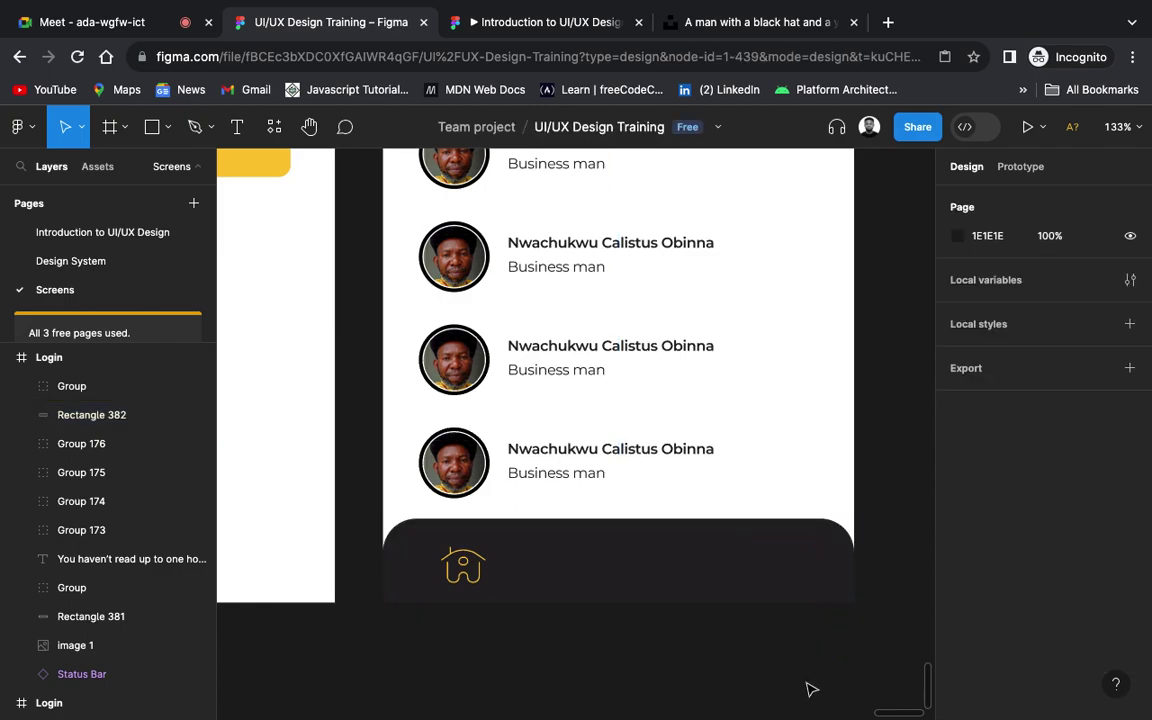
pyautogui.click(756, 578)
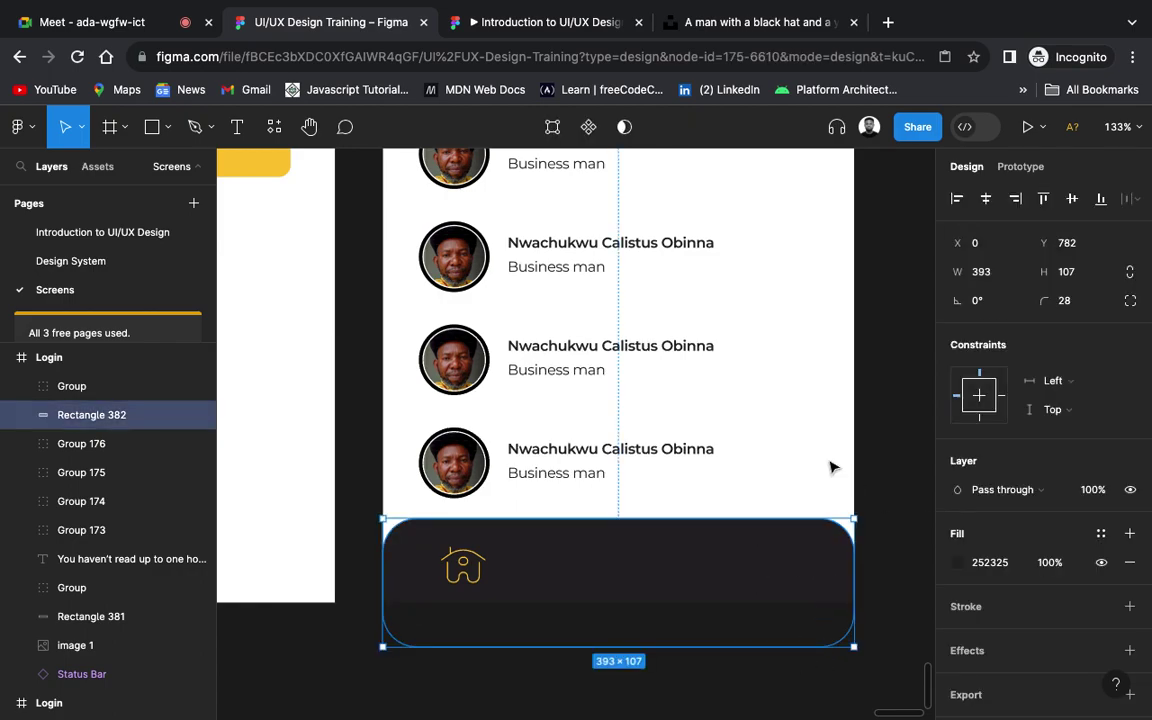
pyautogui.scroll(-3, 820, 453)
pyautogui.scroll(-2, 820, 453)
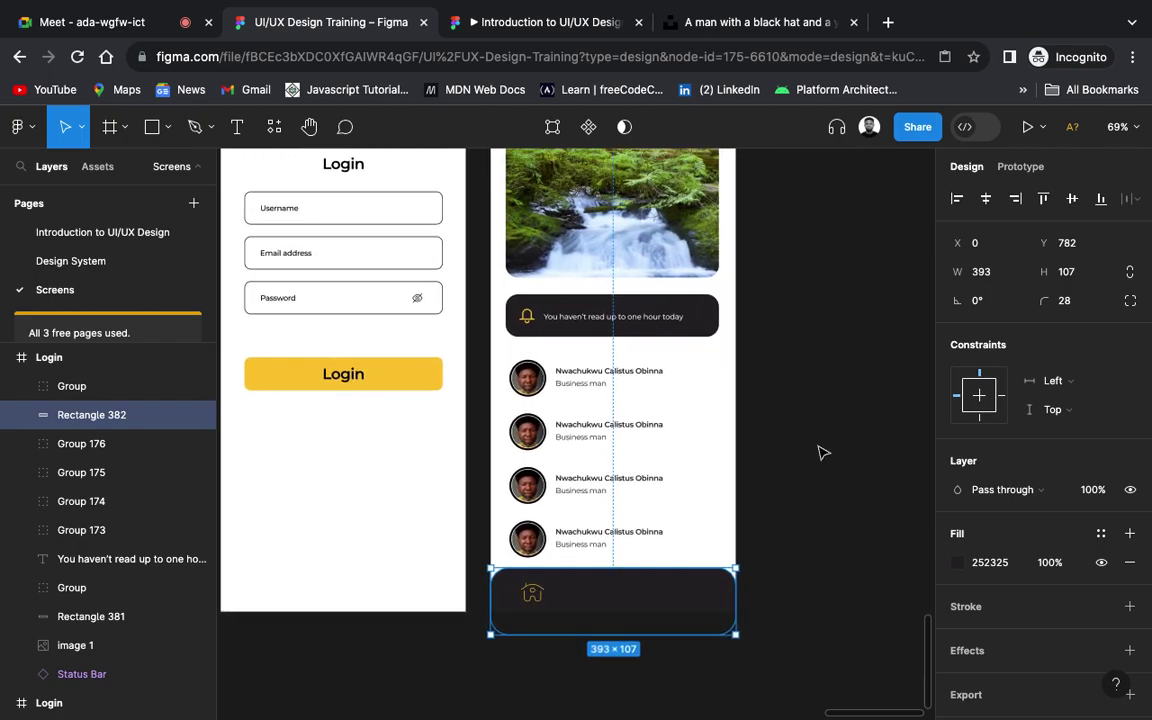
# Step: Fill the bottom bar with the dark colour sampled from the notification bar
pyautogui.press('i')
pyautogui.click(703, 327)
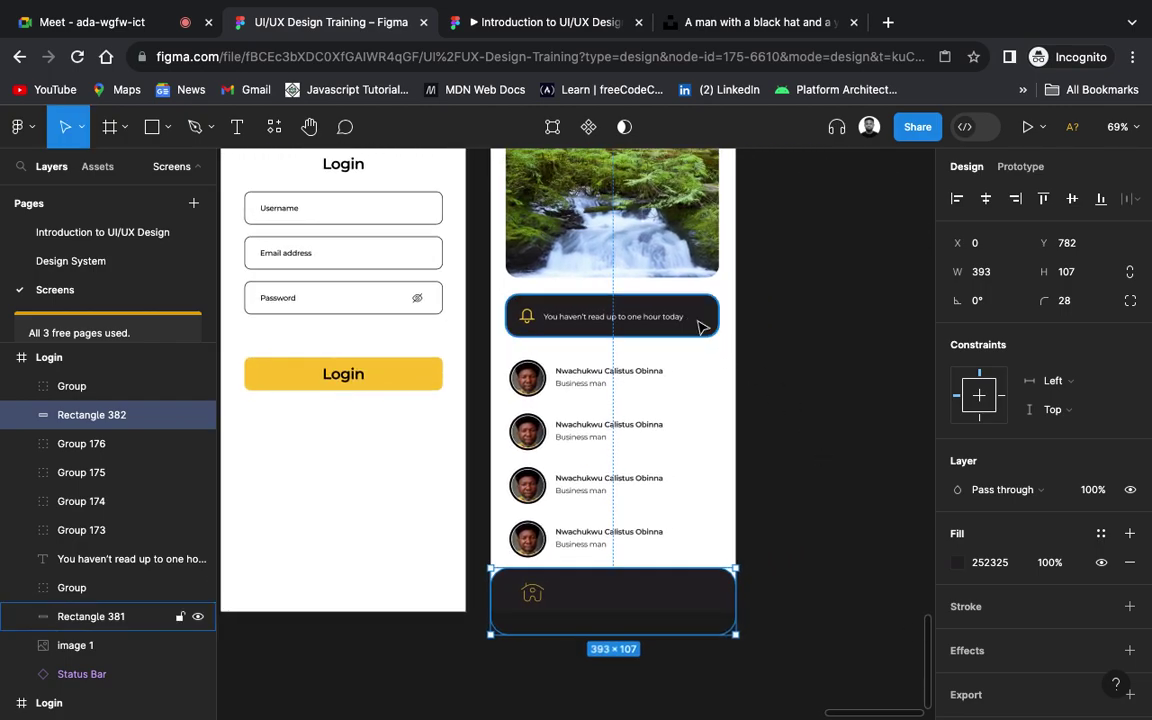
pyautogui.click(703, 327)
pyautogui.click(663, 607)
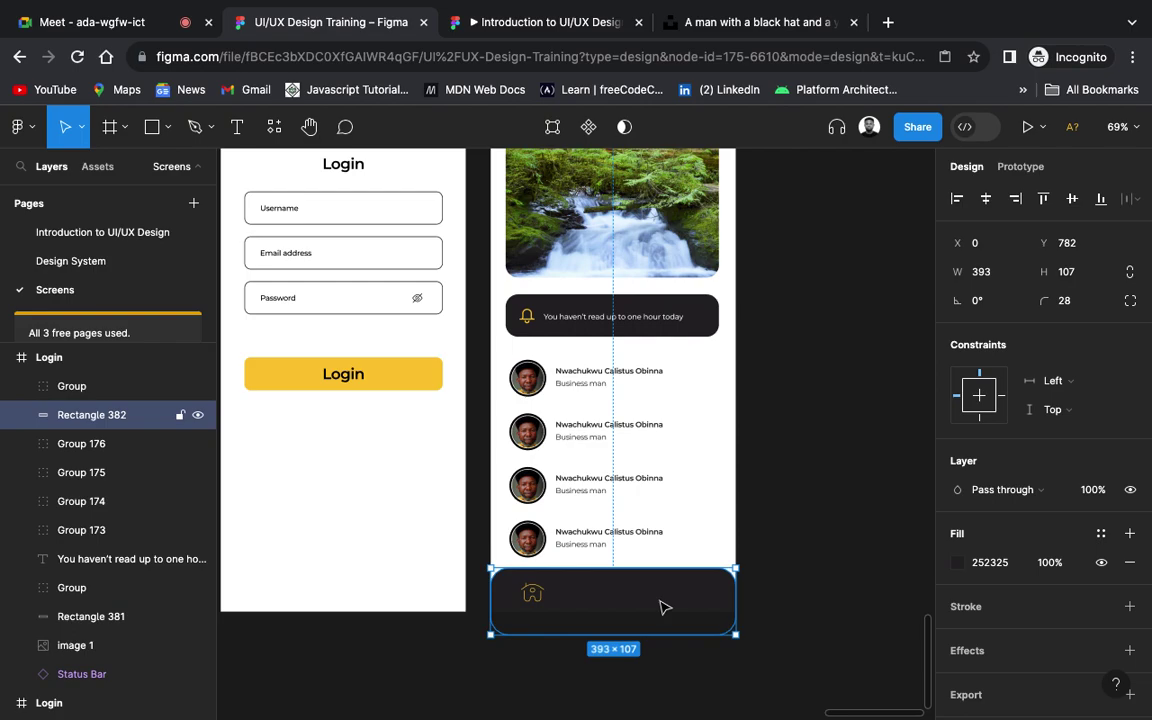
pyautogui.press('i')
pyautogui.click(707, 313)
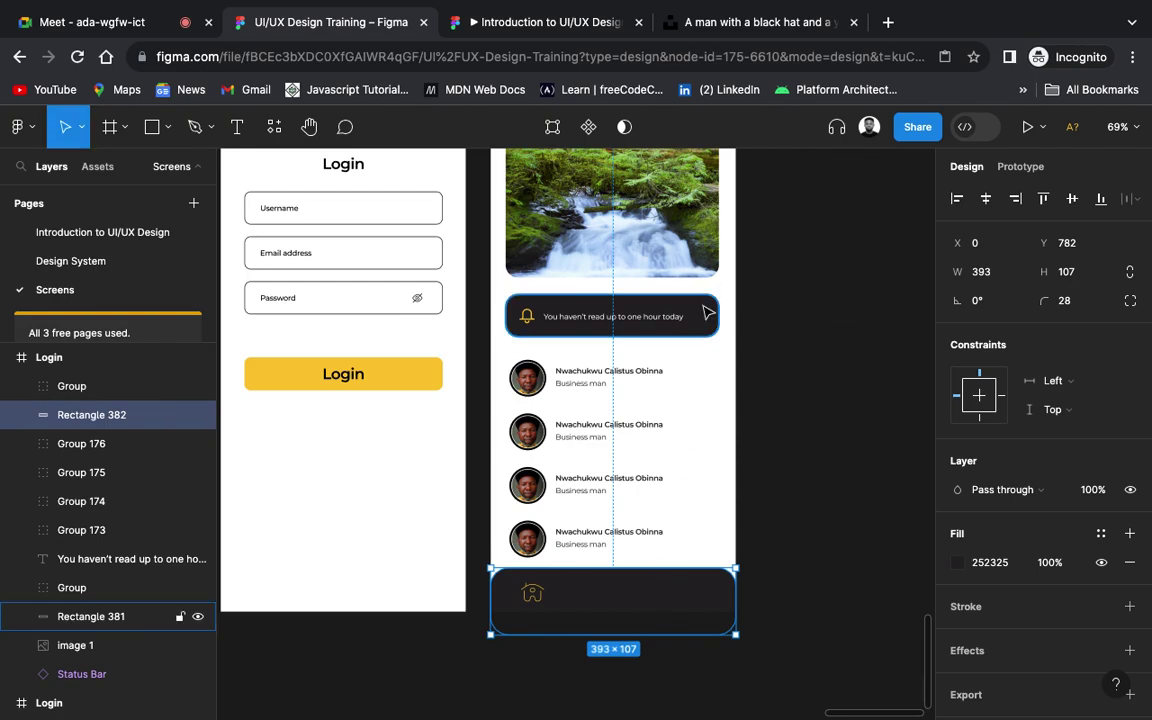
pyautogui.click(793, 550)
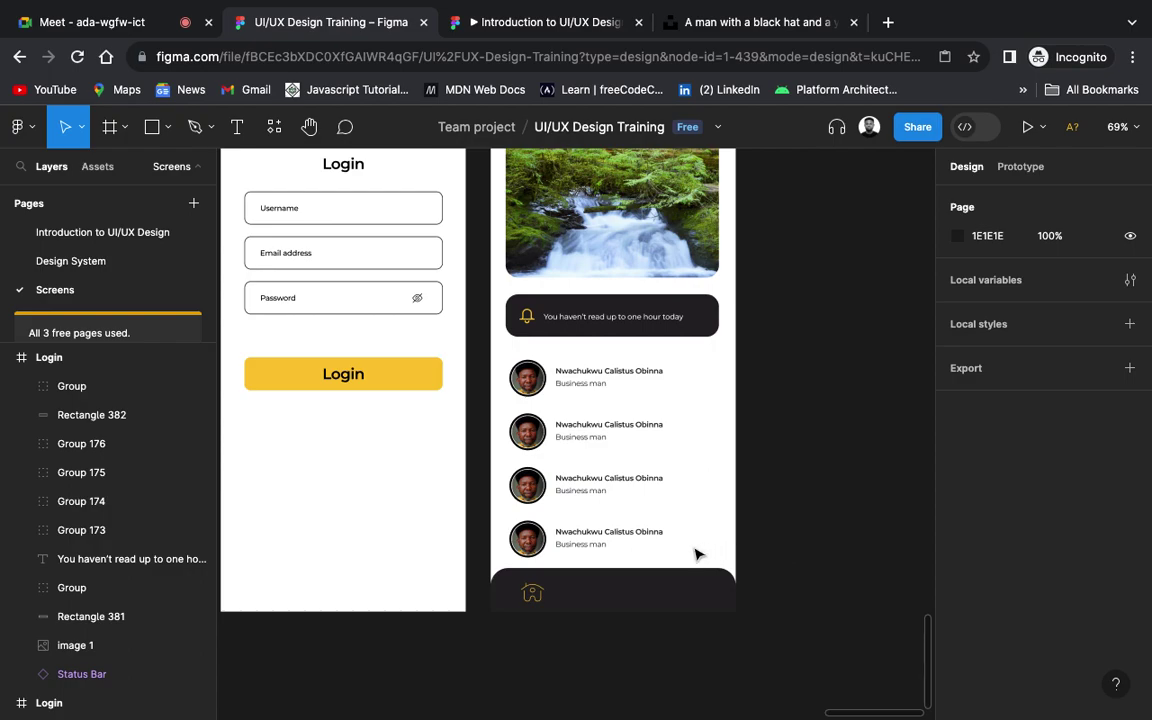
# Step: Nudge the house icon within the bar and set its stroke weight to 2
pyautogui.scroll(-1, 640, 570)
pyautogui.scroll(5, 627, 576)
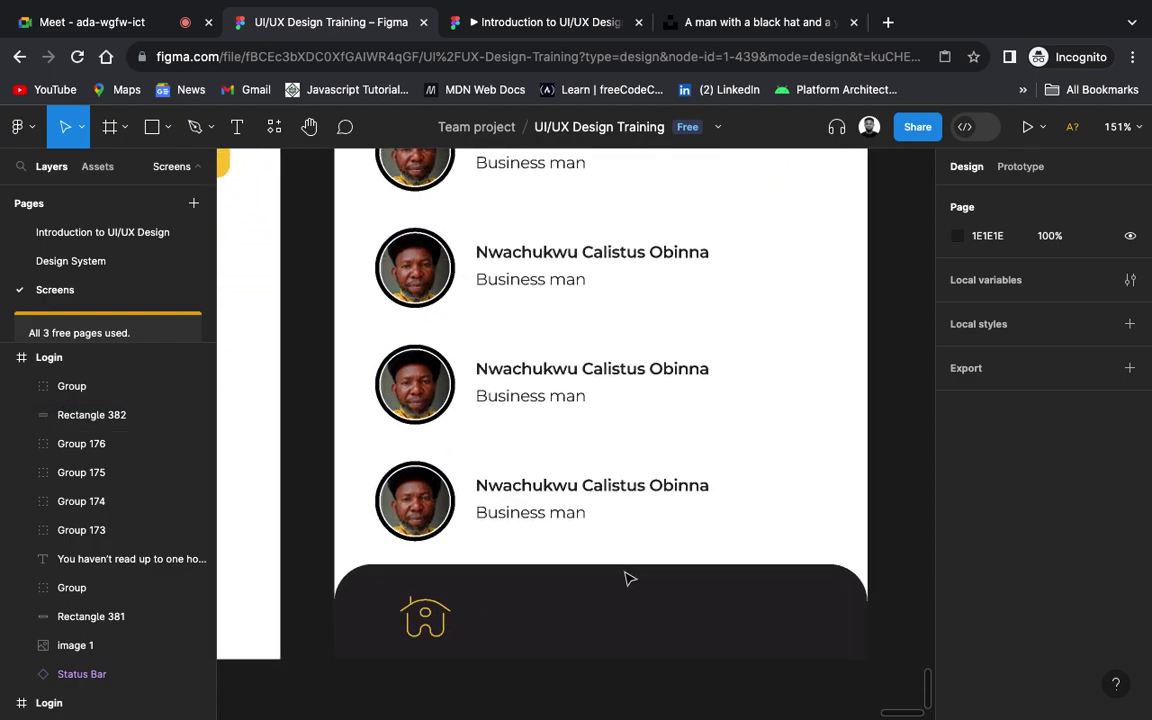
pyautogui.click(428, 621)
pyautogui.moveTo(428, 621)
pyautogui.mouseDown()
pyautogui.moveTo(427, 605)
pyautogui.moveTo(427, 617)
pyautogui.mouseUp()
pyautogui.scroll(-2, 1045, 638)
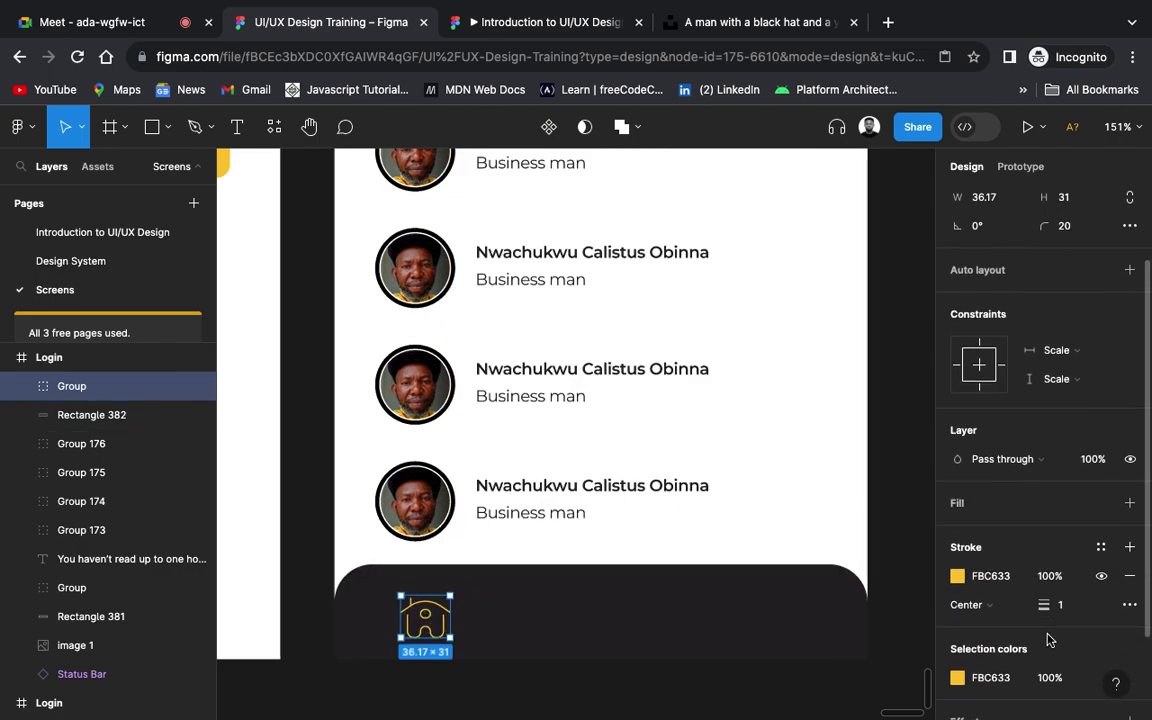
pyautogui.click(1062, 609)
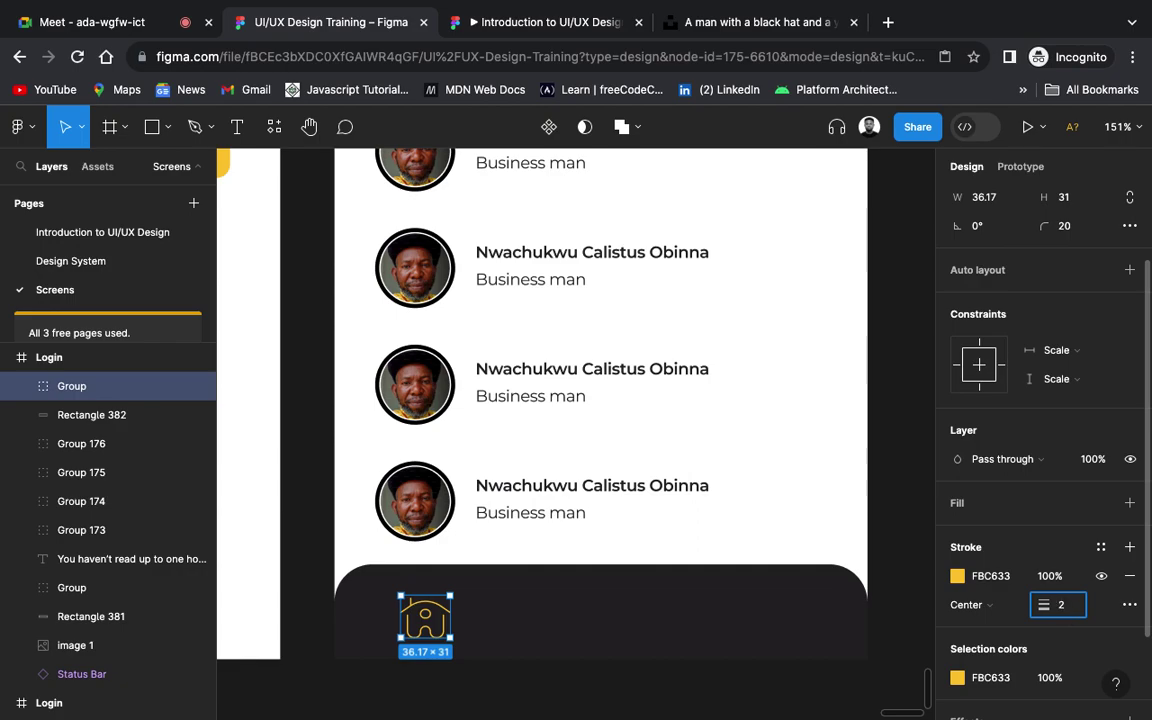
pyautogui.press('Return')
pyautogui.click(650, 690)
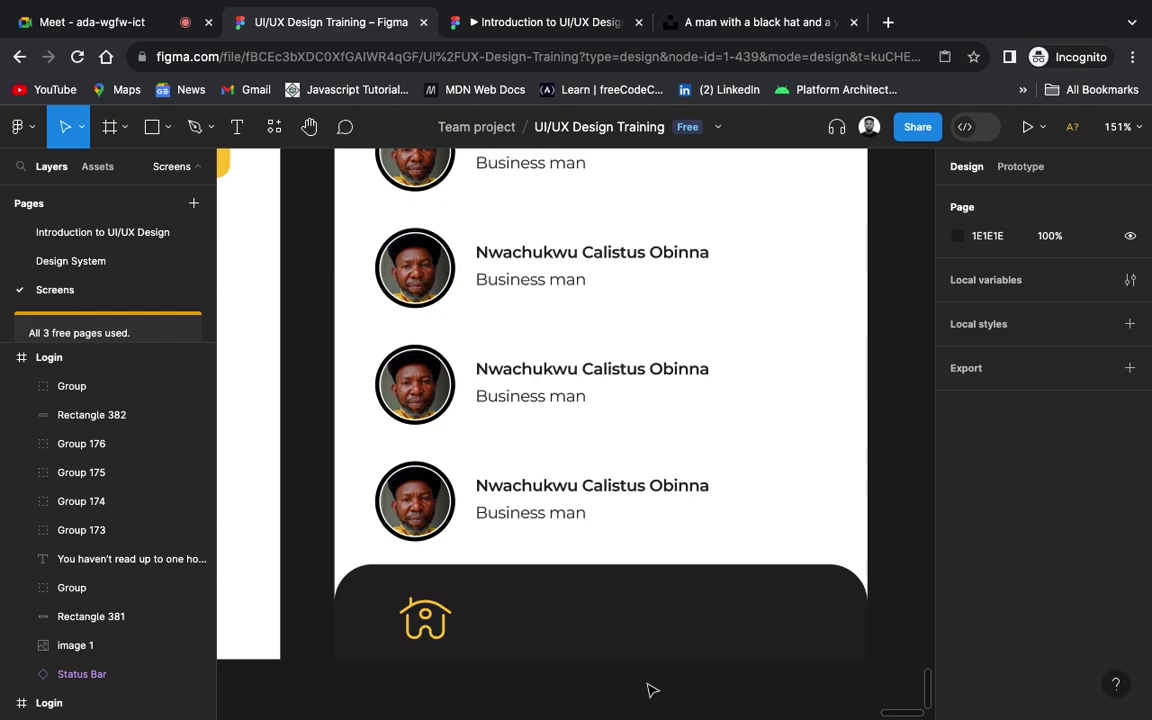
# Step: Drag the bottom bar's top edge up so it becomes 393×113
pyautogui.click(632, 614)
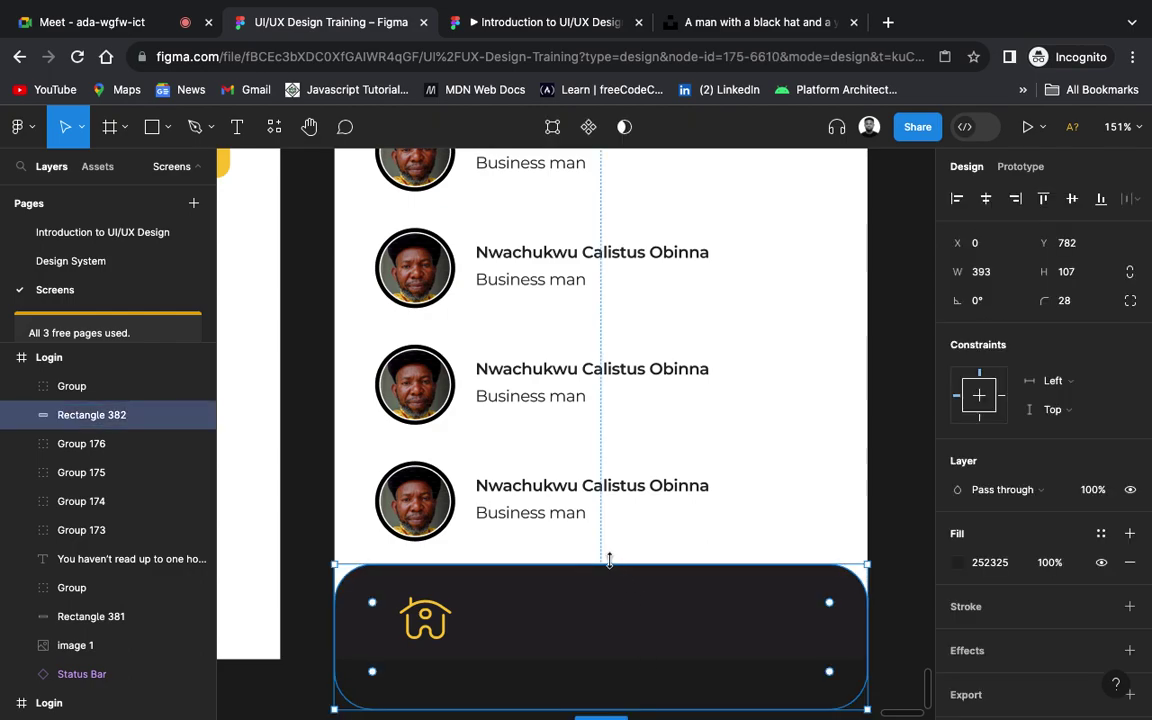
pyautogui.moveTo(608, 557)
pyautogui.mouseDown()
pyautogui.moveTo(607, 568)
pyautogui.moveTo(607, 555)
pyautogui.mouseUp()
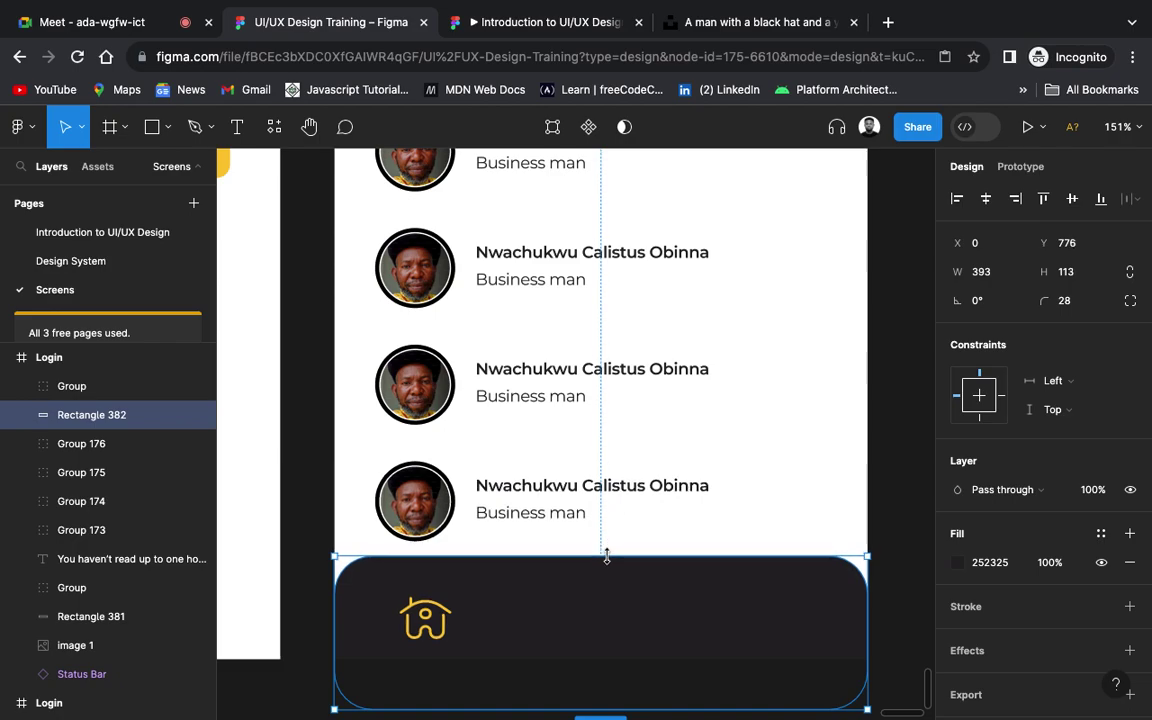
pyautogui.click(425, 625)
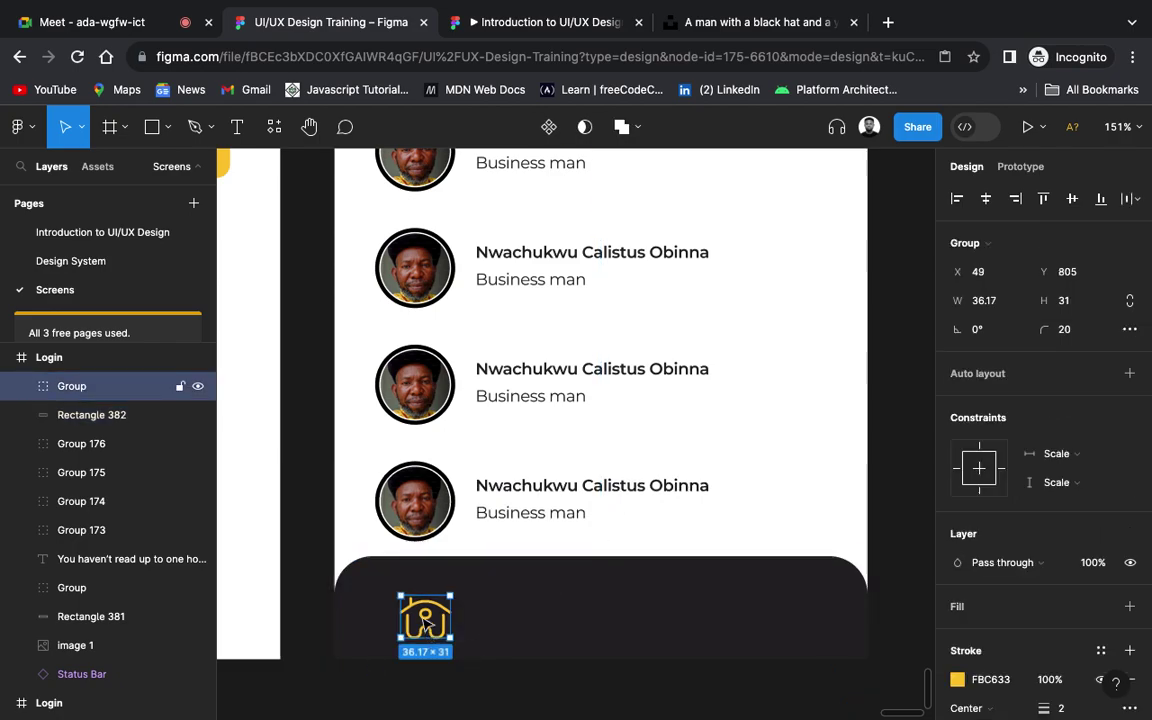
# Step: Move the house icon up, then set spacing between profile rows Groups 176–173 from 27 to 20
pyautogui.moveTo(425, 625)
pyautogui.mouseDown()
pyautogui.moveTo(425, 600)
pyautogui.moveTo(425, 611)
pyautogui.mouseUp()
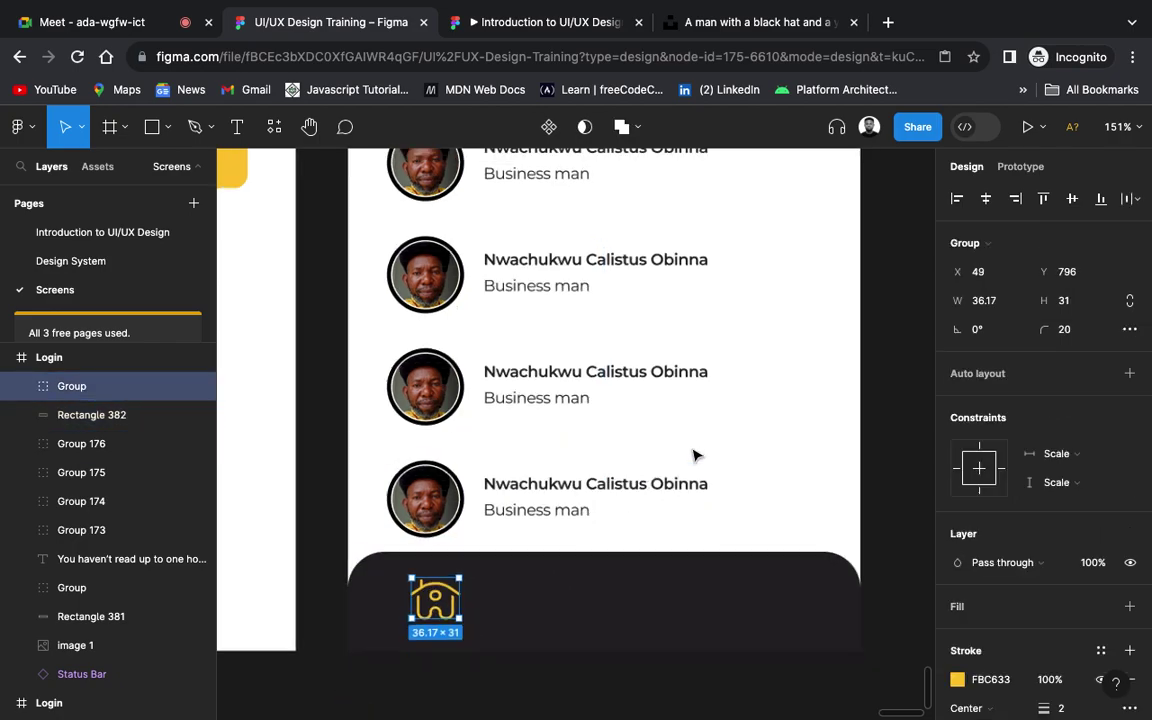
pyautogui.scroll(-3, 697, 455)
pyautogui.click(635, 485)
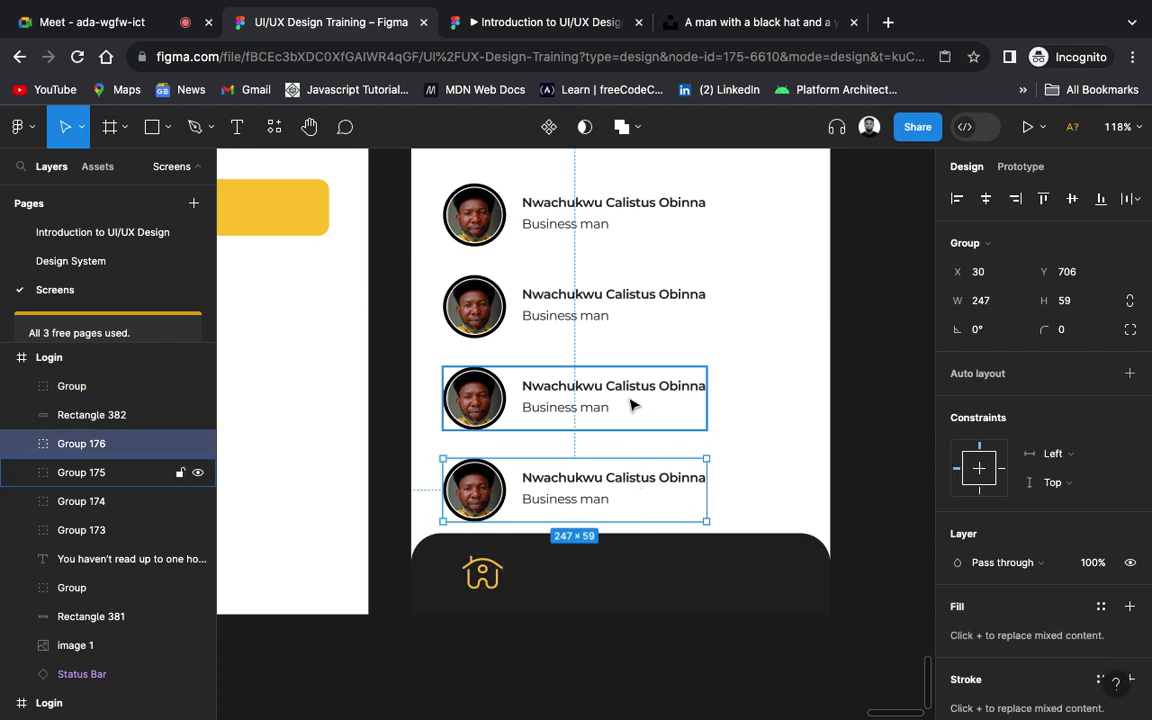
pyautogui.keyDown('shift'); pyautogui.click(632, 404); pyautogui.keyUp('shift')
pyautogui.keyDown('shift'); pyautogui.click(600, 297); pyautogui.keyUp('shift')
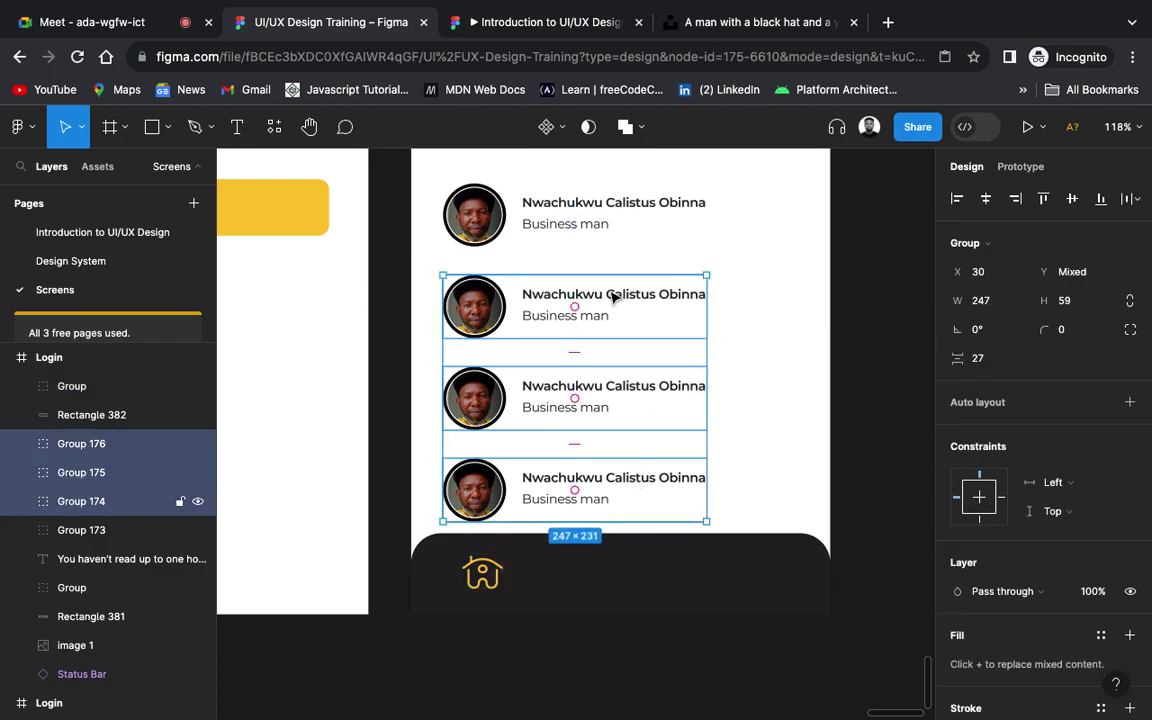
pyautogui.keyDown('shift'); pyautogui.click(604, 205); pyautogui.keyUp('shift')
pyautogui.scroll(-2, 602, 206)
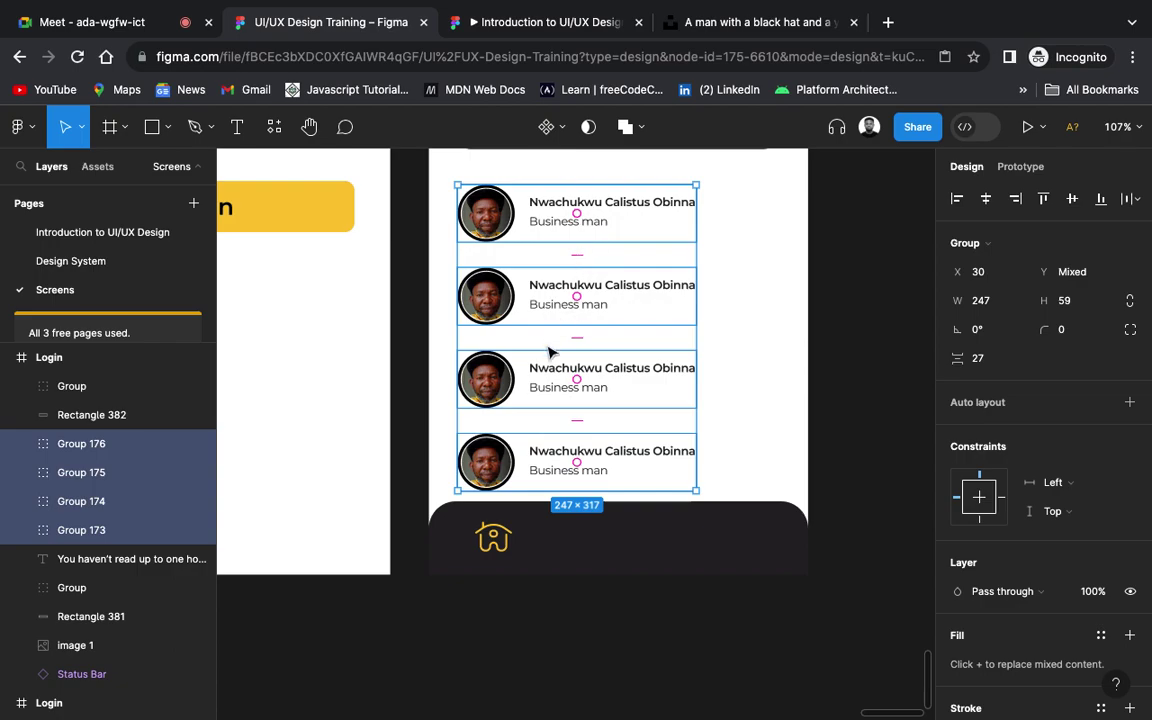
pyautogui.scroll(2, 612, 316)
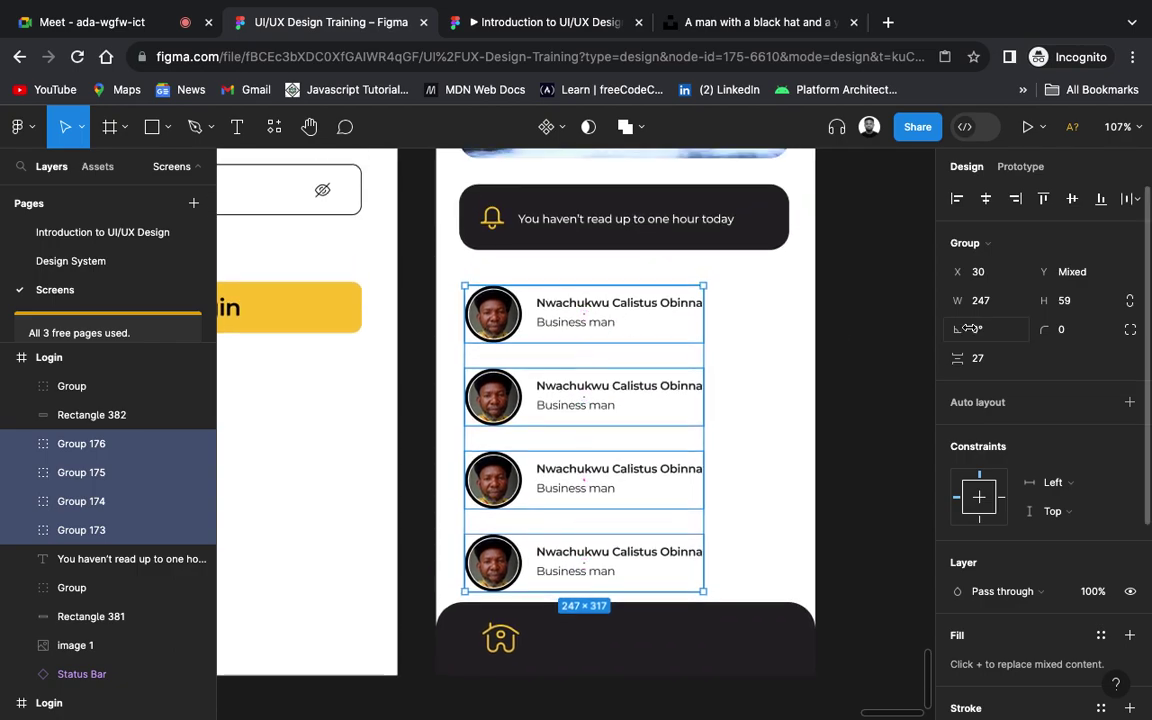
pyautogui.click(982, 358)
pyautogui.write('2')
pyautogui.press('Return')
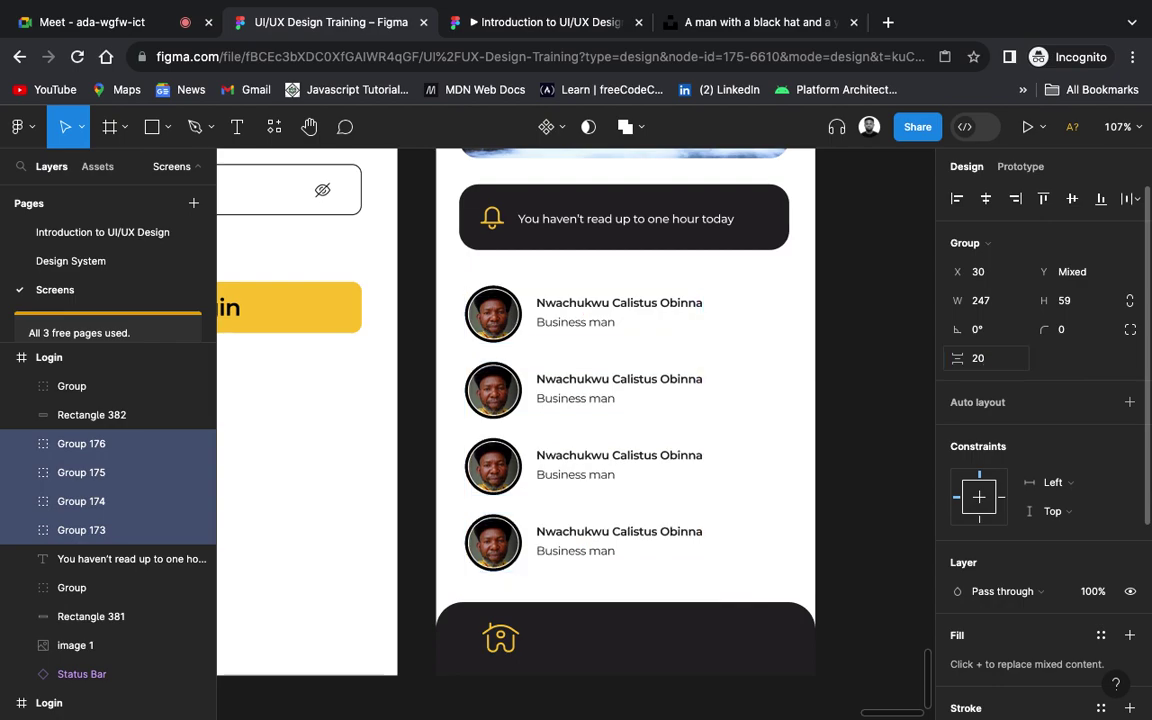
pyautogui.click(897, 438)
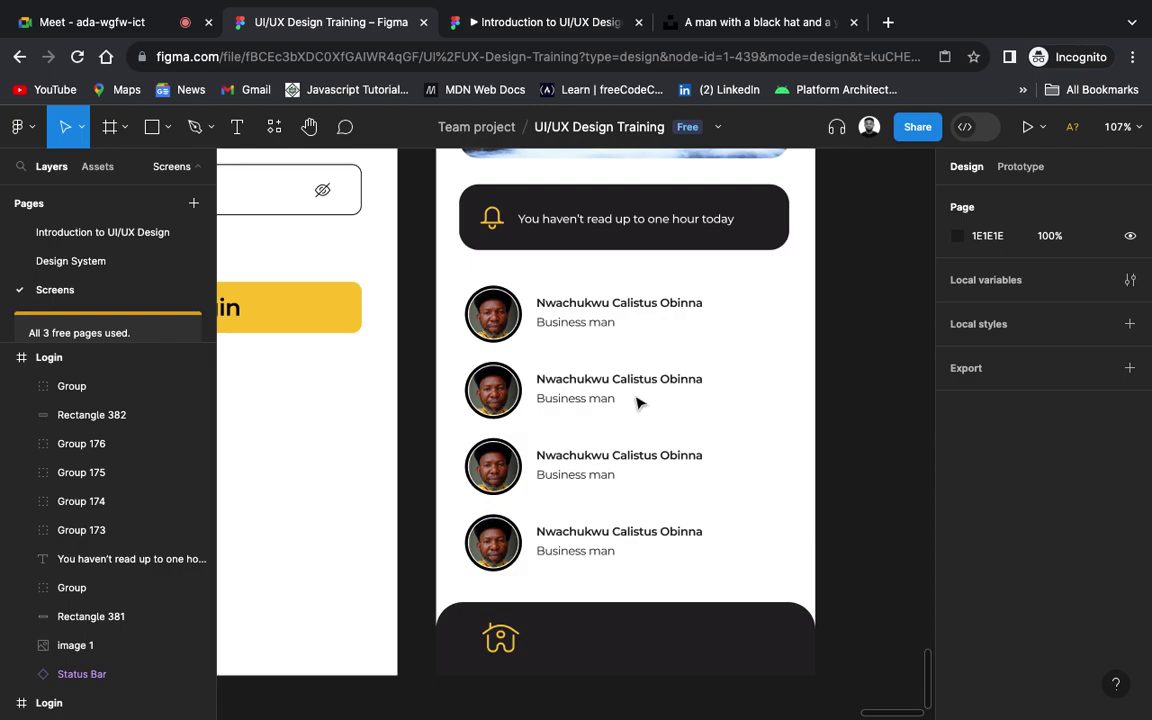
# Step: Copy the magnifier icon from the Design System icon grid and go back to the Screens page
pyautogui.click(107, 261)
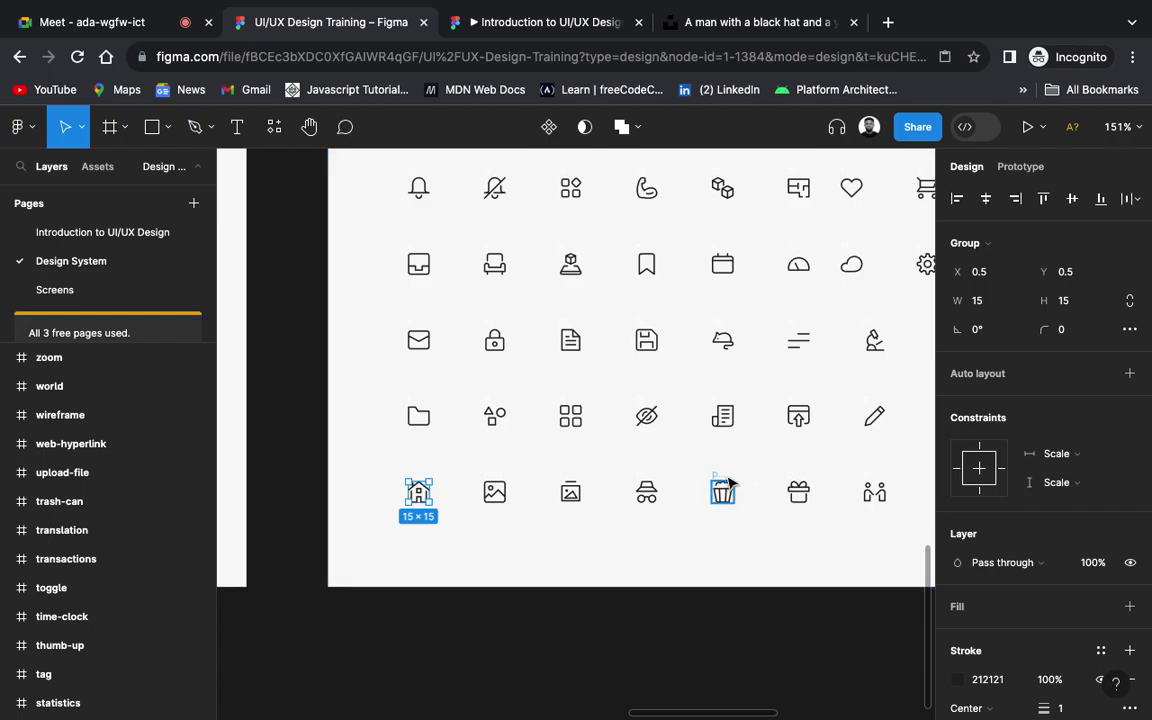
pyautogui.hscroll(5, 728, 484)
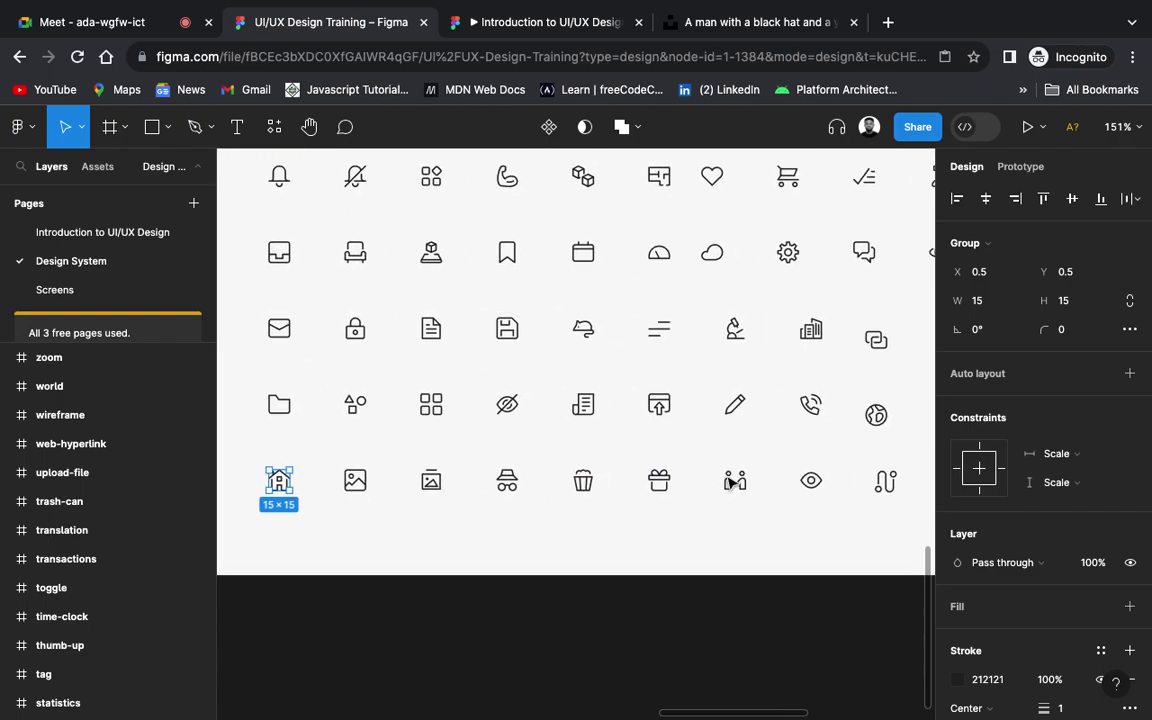
pyautogui.scroll(-1, 728, 484)
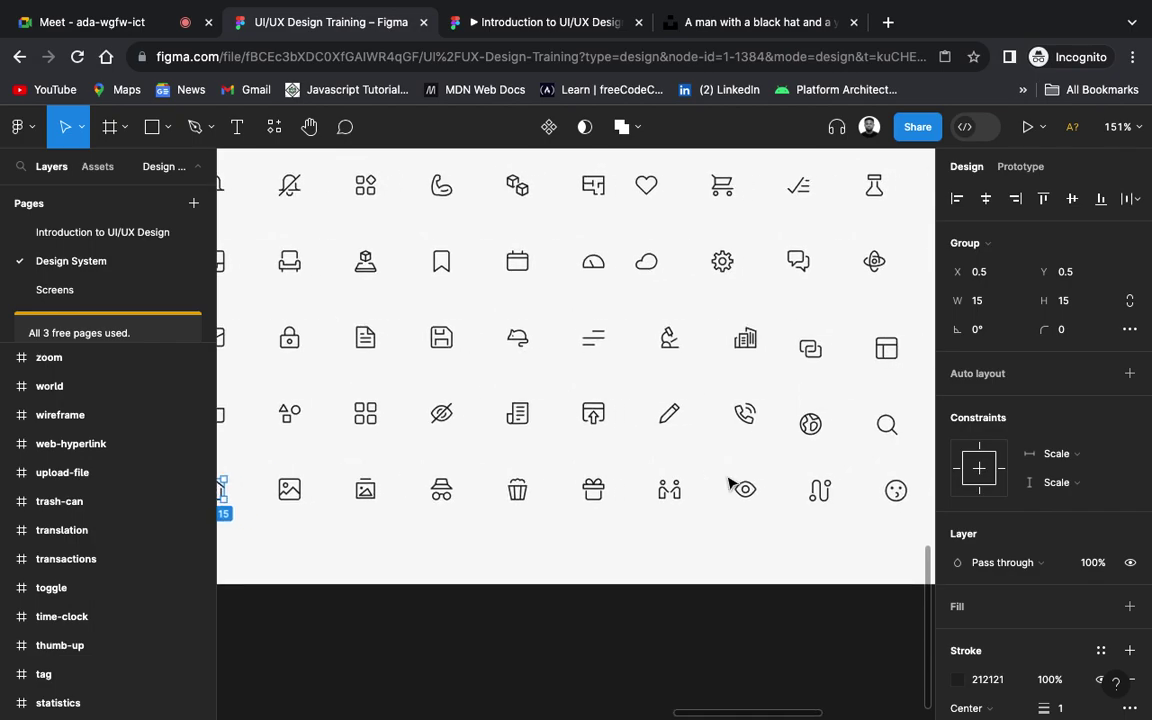
pyautogui.hscroll(5, 728, 484)
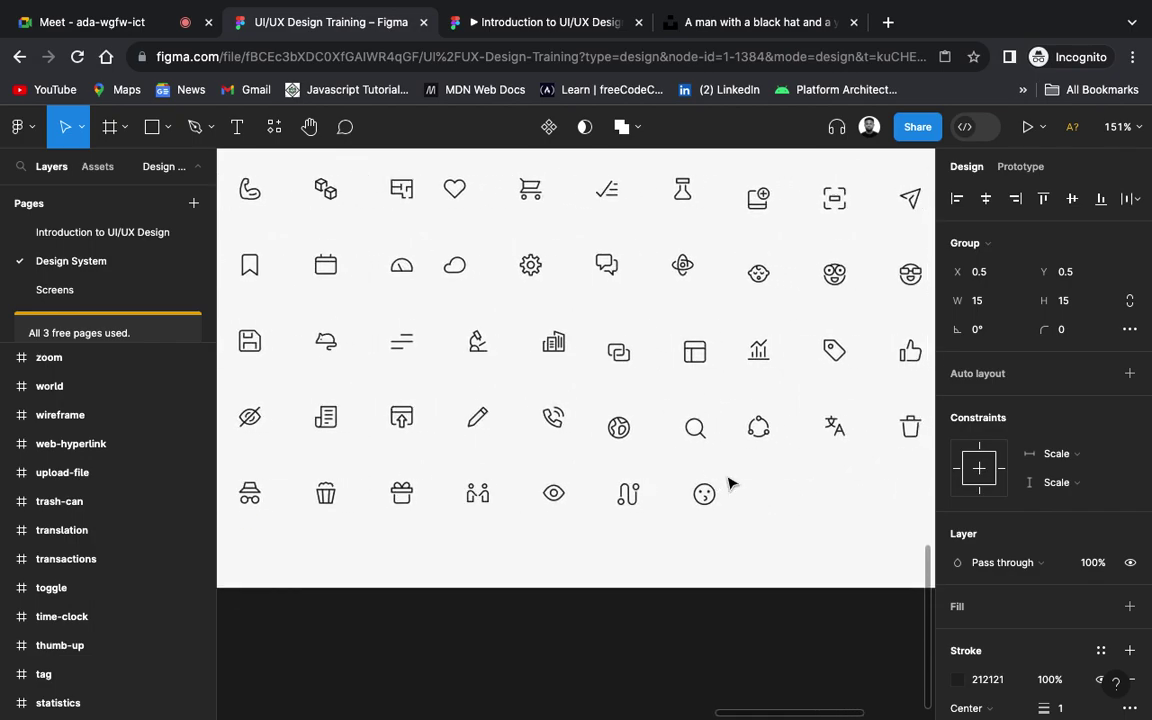
pyautogui.click(701, 432)
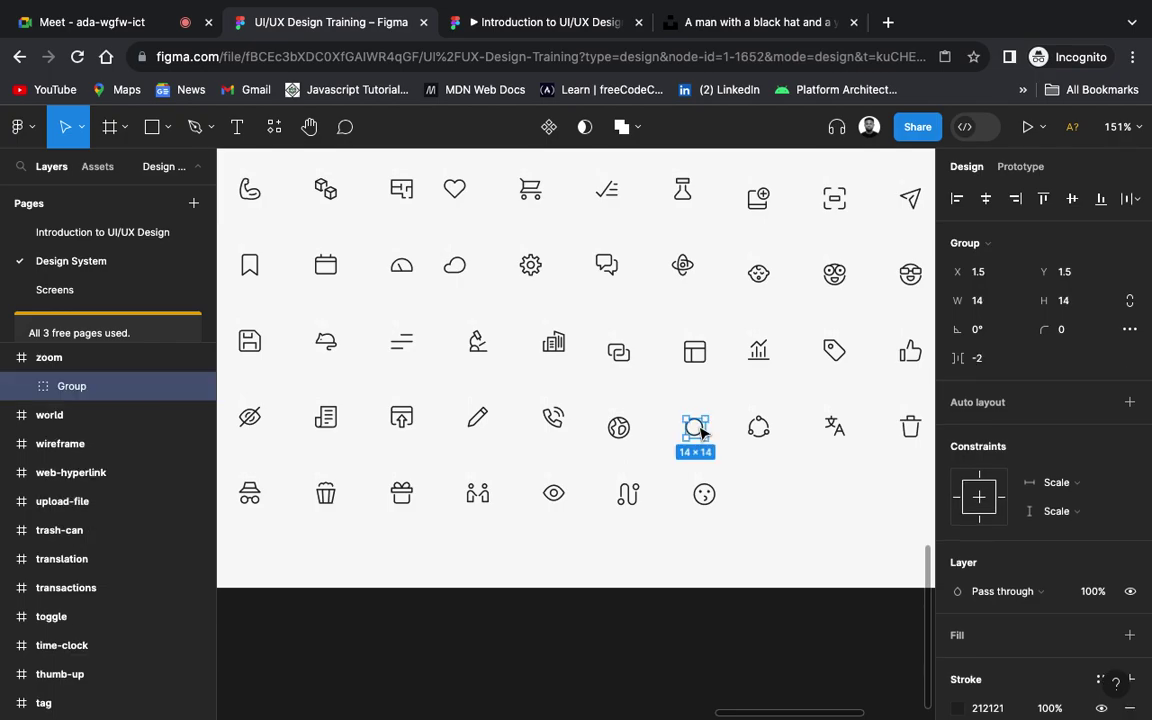
pyautogui.click(57, 290)
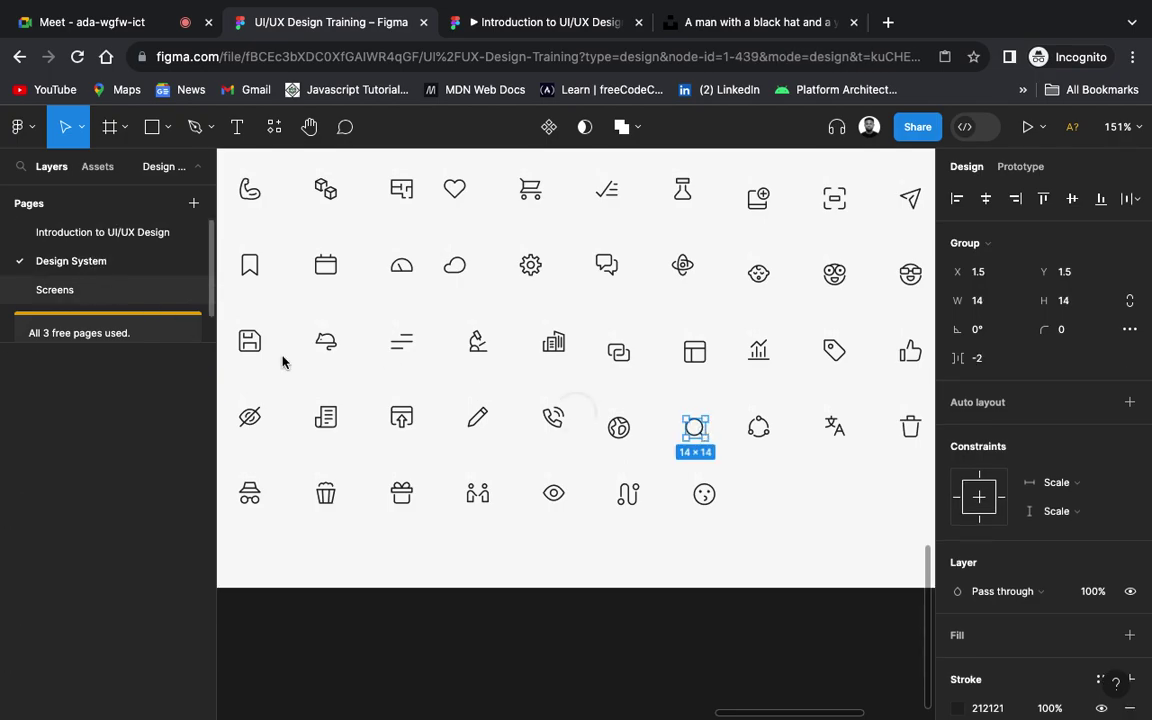
pyautogui.scroll(5, 592, 607)
pyautogui.scroll(-5, 592, 607)
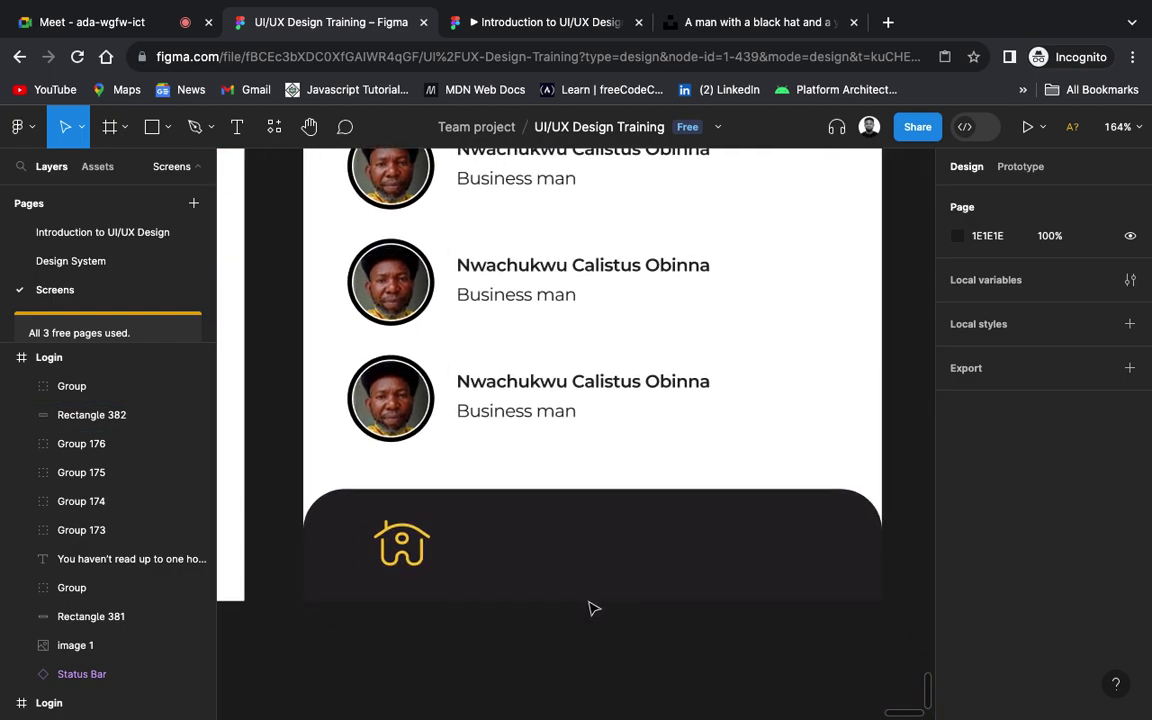
# Step: Paste the search icon beside the house icon with its outline matched to the house's yellow
pyautogui.hotkey('ctrl', 'v')
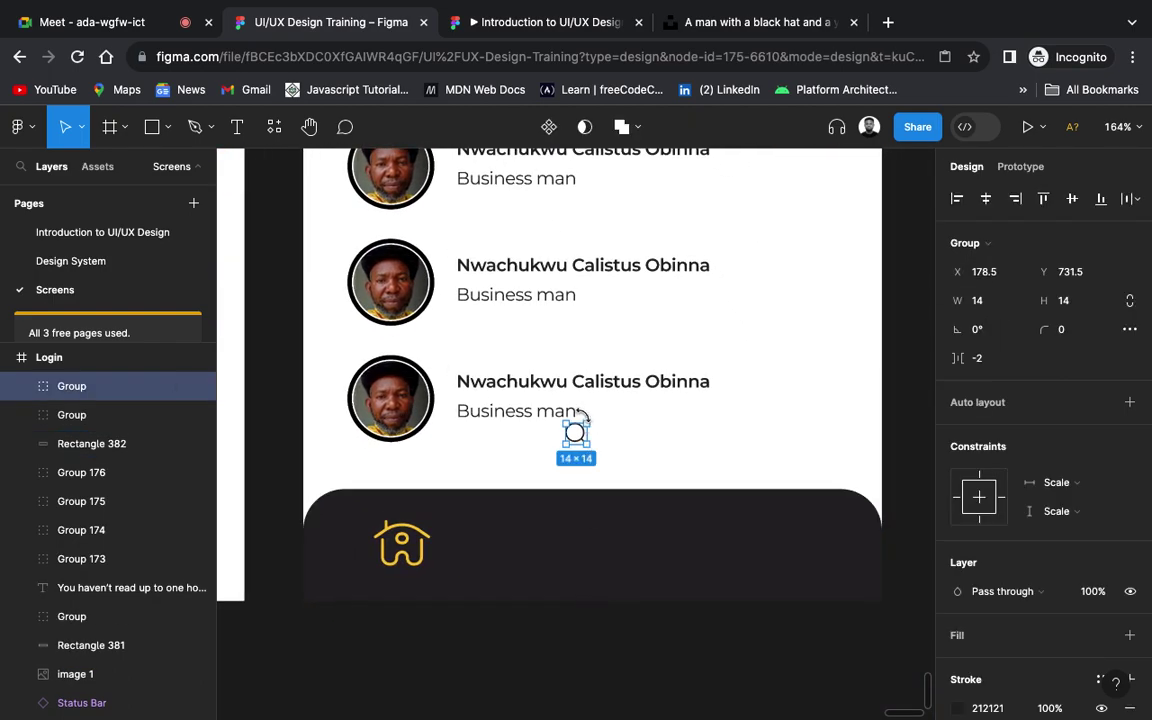
pyautogui.moveTo(576, 432); pyautogui.dragTo(527, 546)
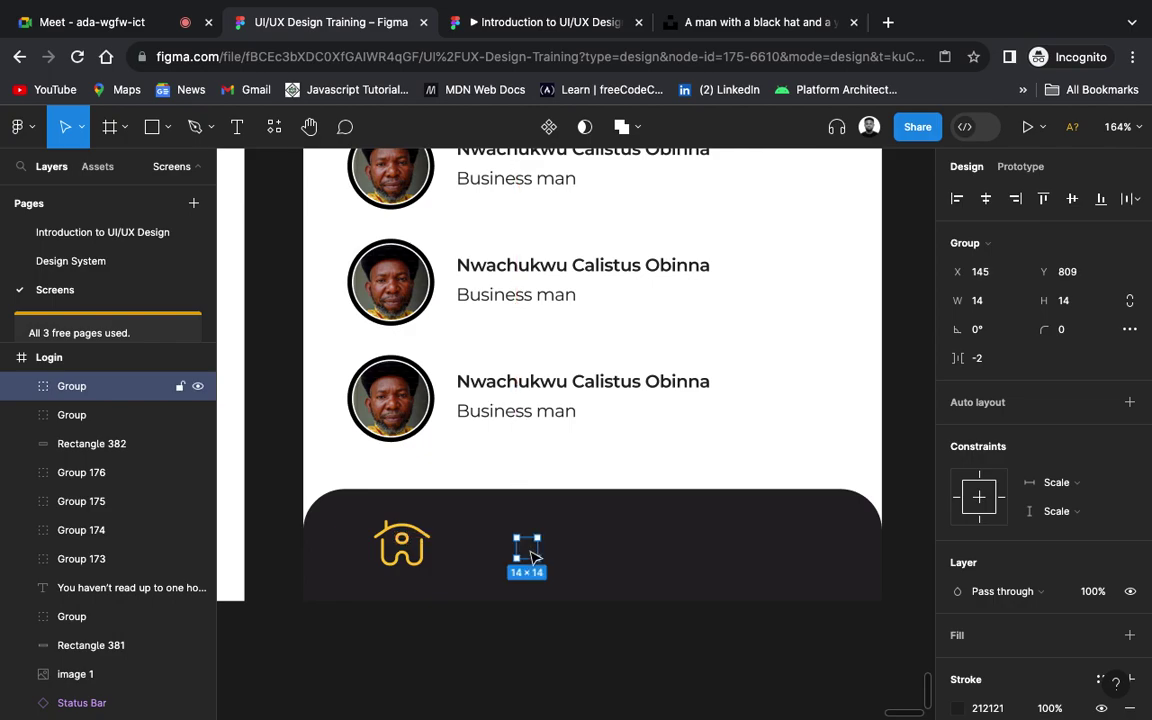
pyautogui.click(958, 709)
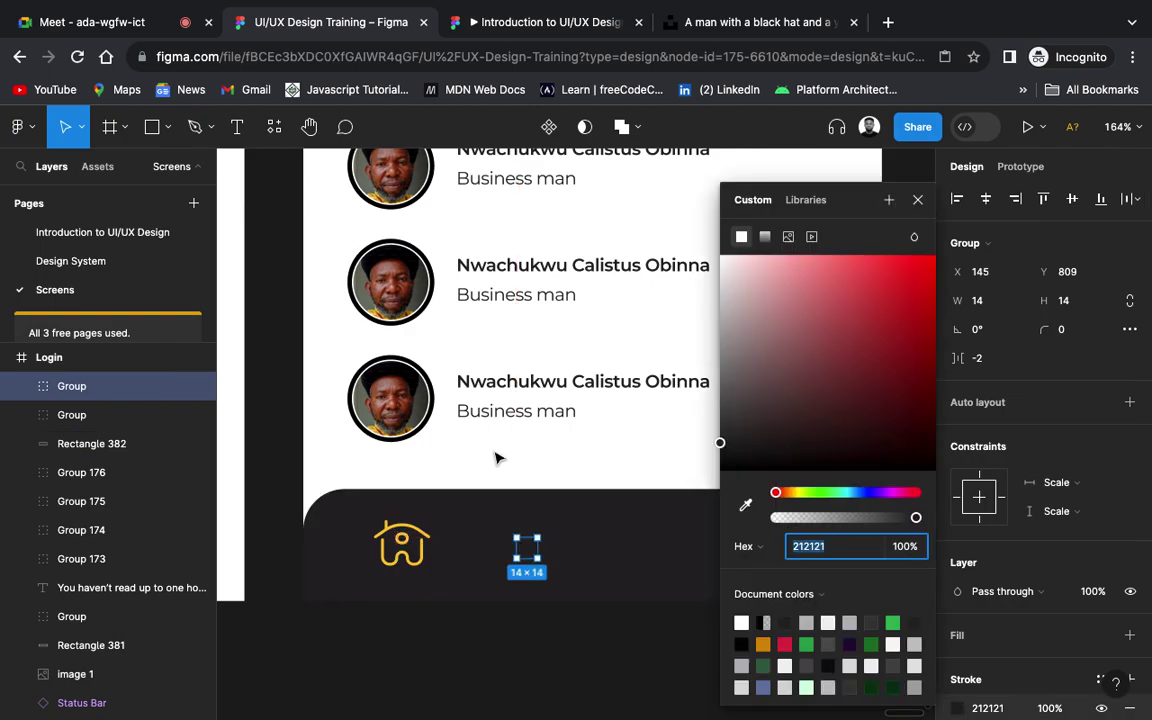
pyautogui.click(745, 505)
pyautogui.click(385, 530)
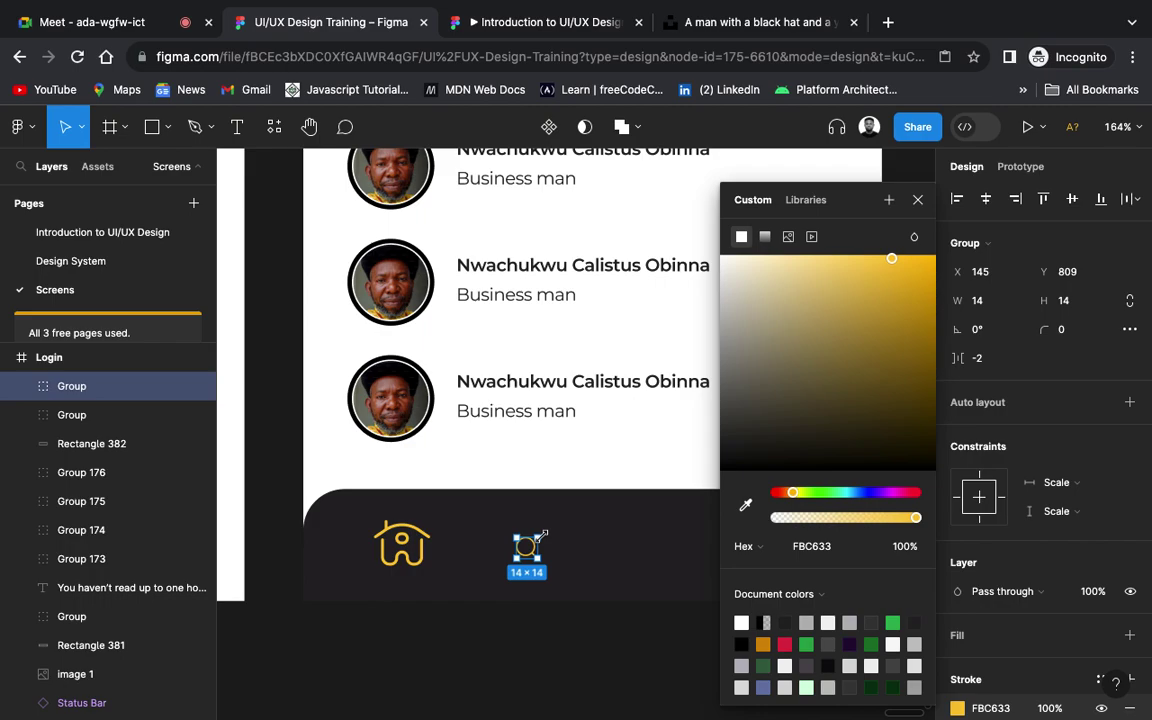
# Step: Resize the search icon to 24×24 with outline thickness 2 and corner radius 1
pyautogui.moveTo(542, 535)
pyautogui.mouseDown()
pyautogui.moveTo(552, 522)
pyautogui.moveTo(540, 555)
pyautogui.mouseUp()
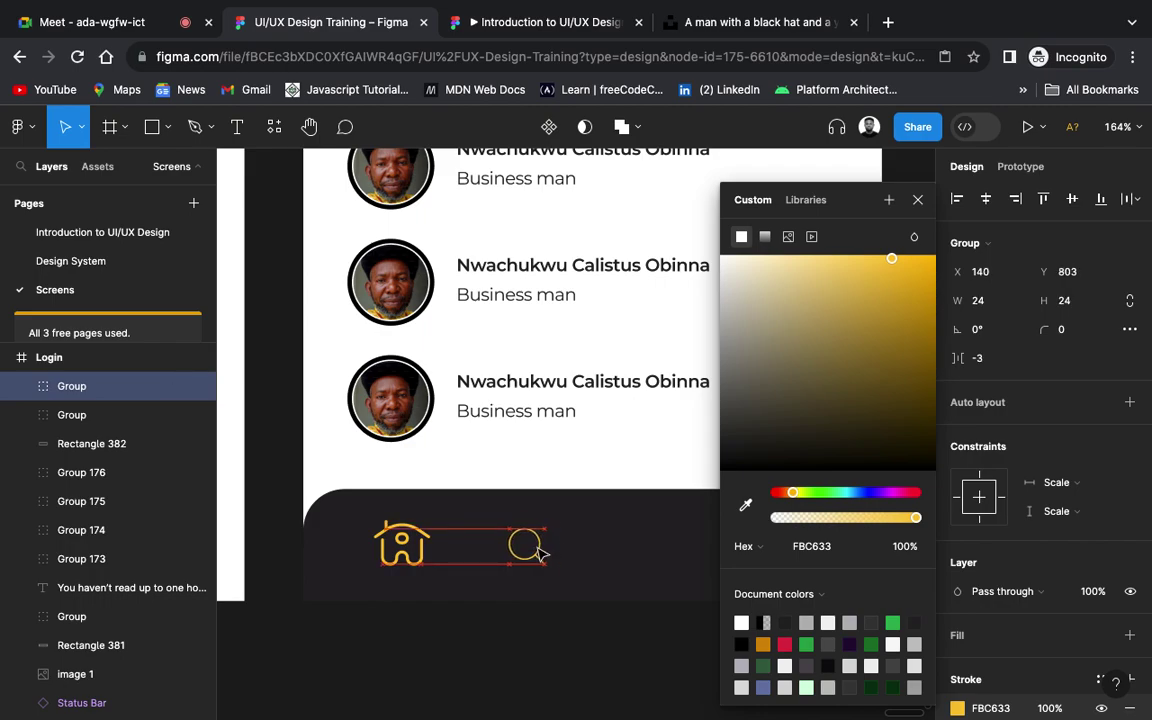
pyautogui.scroll(-3, 1049, 655)
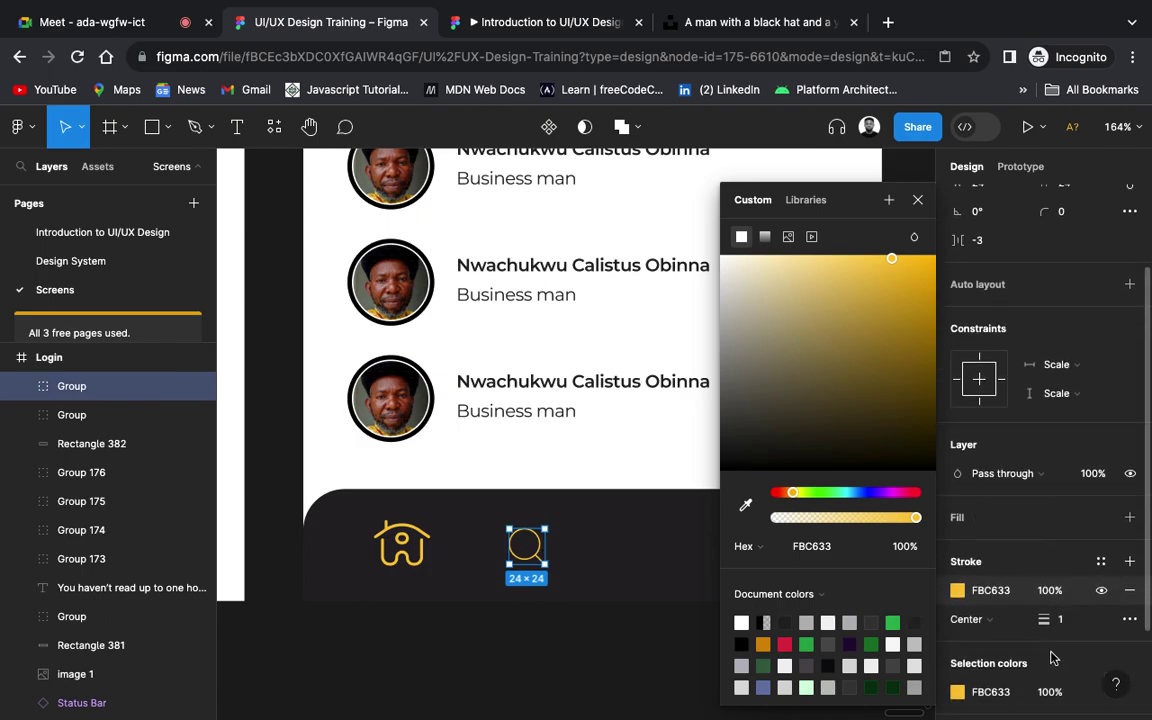
pyautogui.click(1063, 621)
pyautogui.write('2')
pyautogui.press('Return')
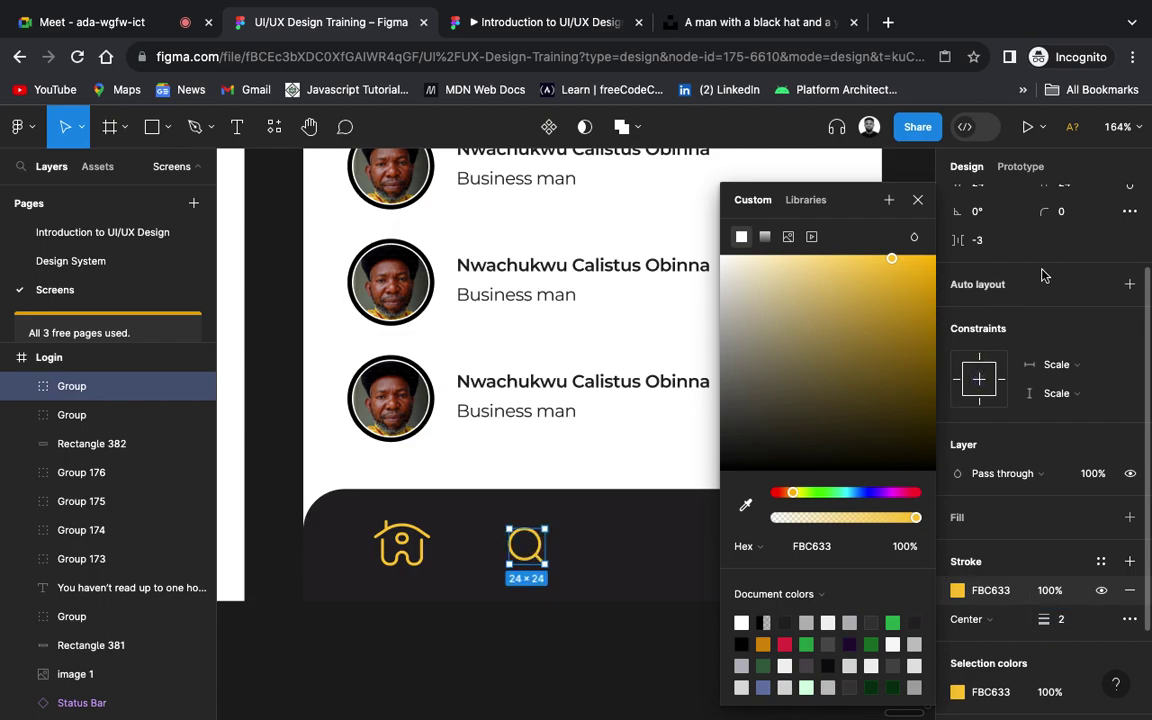
pyautogui.click(1063, 216)
pyautogui.write('1')
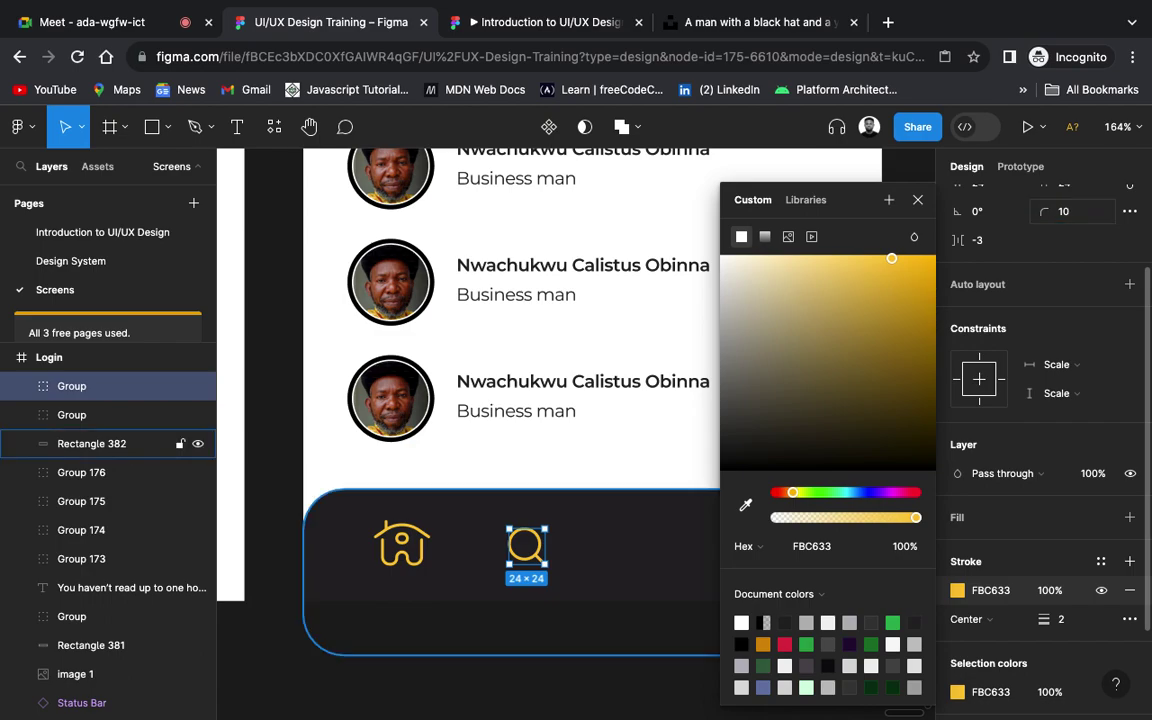
pyautogui.click(575, 618)
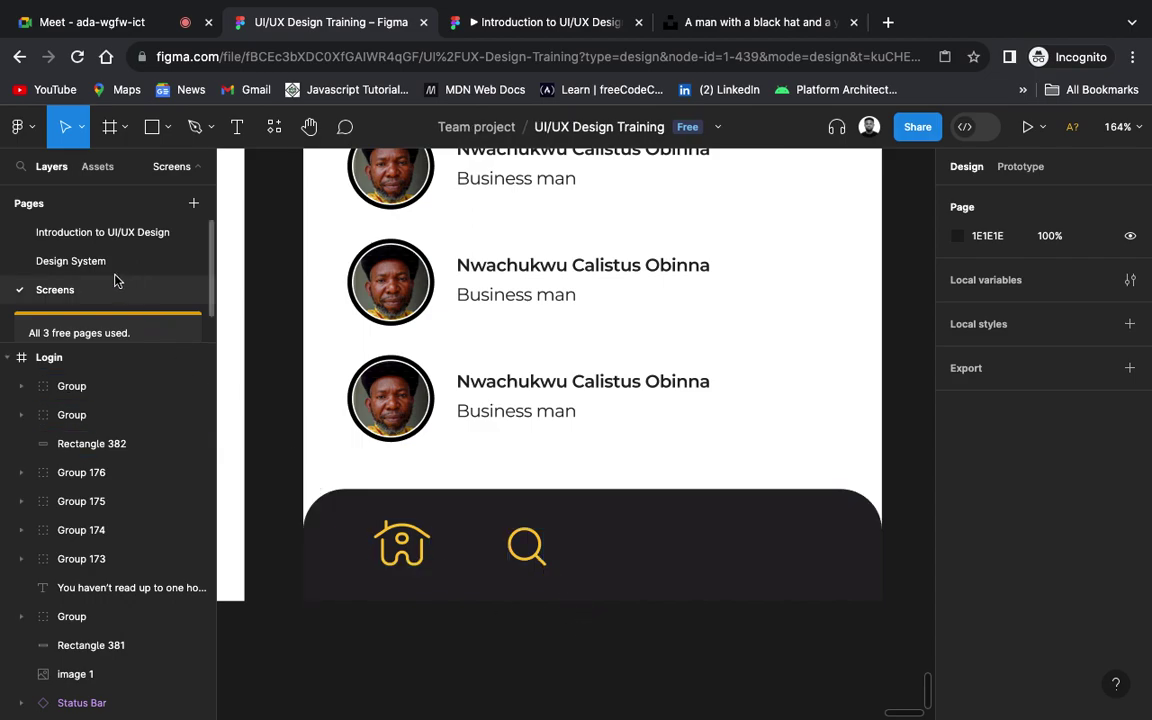
pyautogui.click(70, 261)
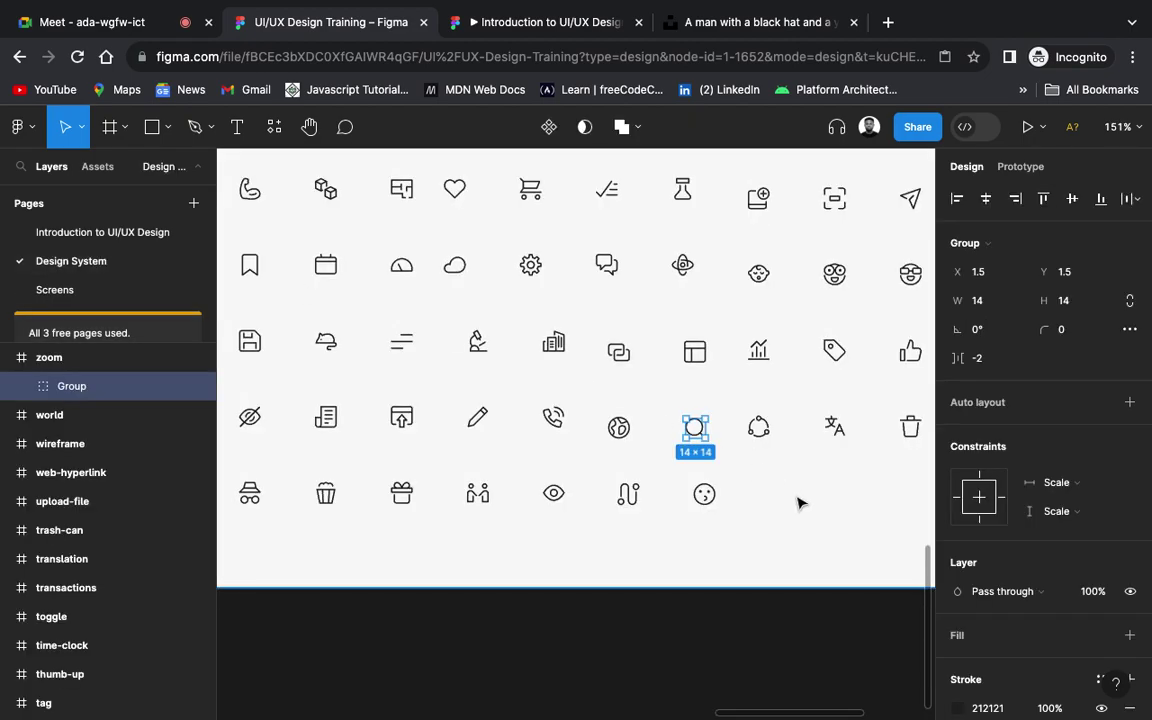
pyautogui.hscroll(3, 797, 502)
pyautogui.hscroll(3, 797, 502)
pyautogui.scroll(3, 797, 502)
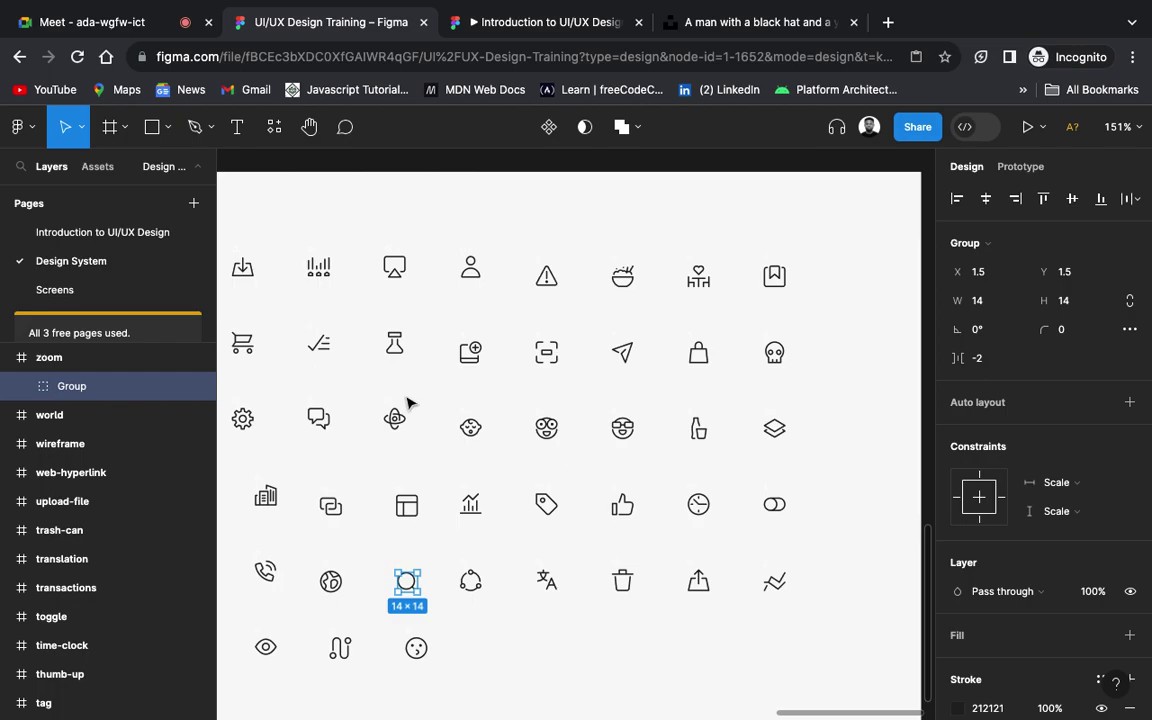
pyautogui.click(52, 293)
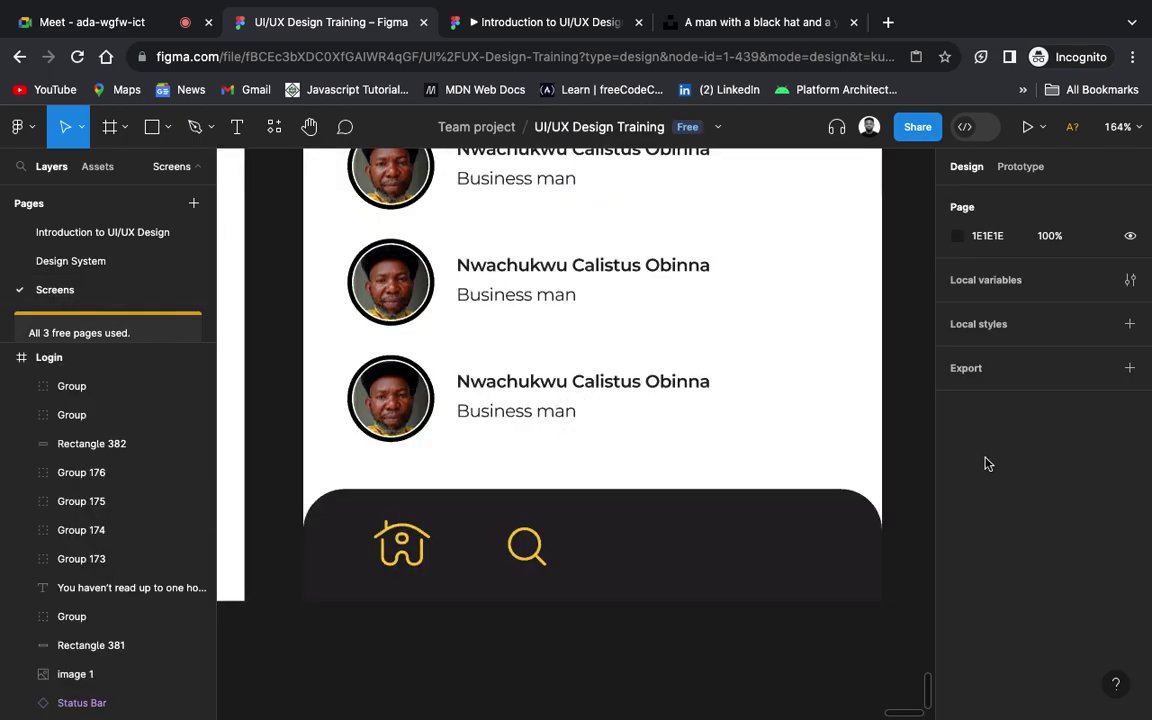
pyautogui.scroll(-5, 792, 494)
pyautogui.scroll(-5, 792, 494)
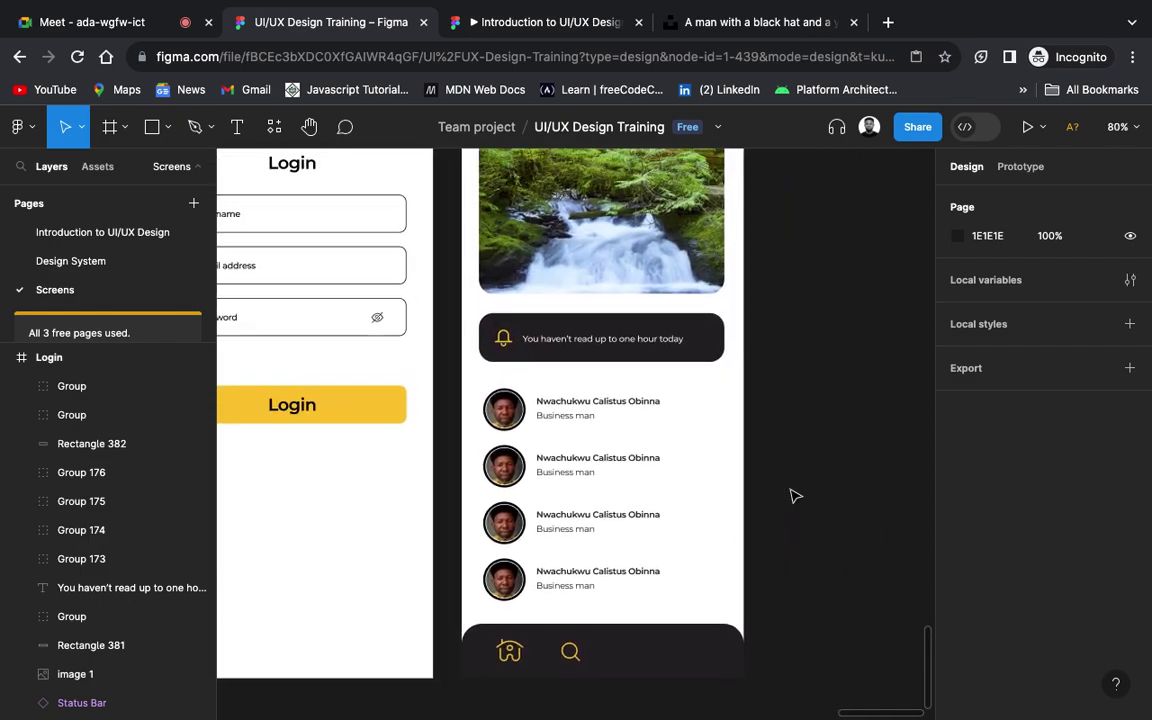
pyautogui.scroll(3, 792, 495)
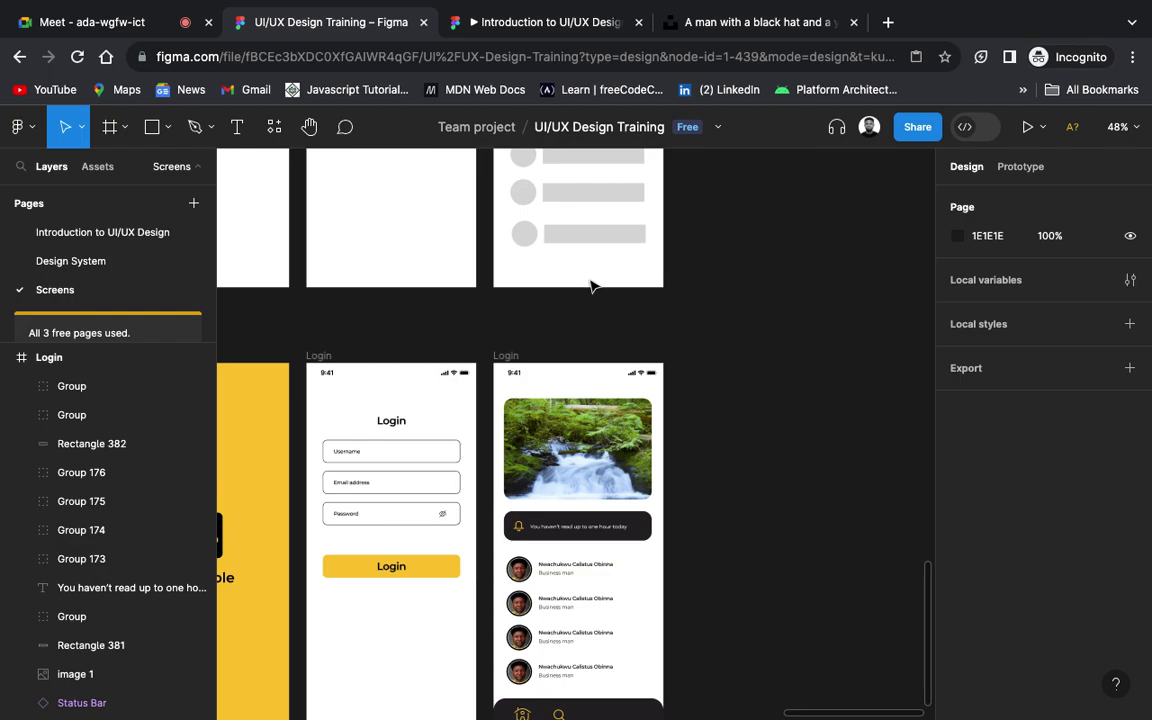
pyautogui.scroll(-3, 630, 442)
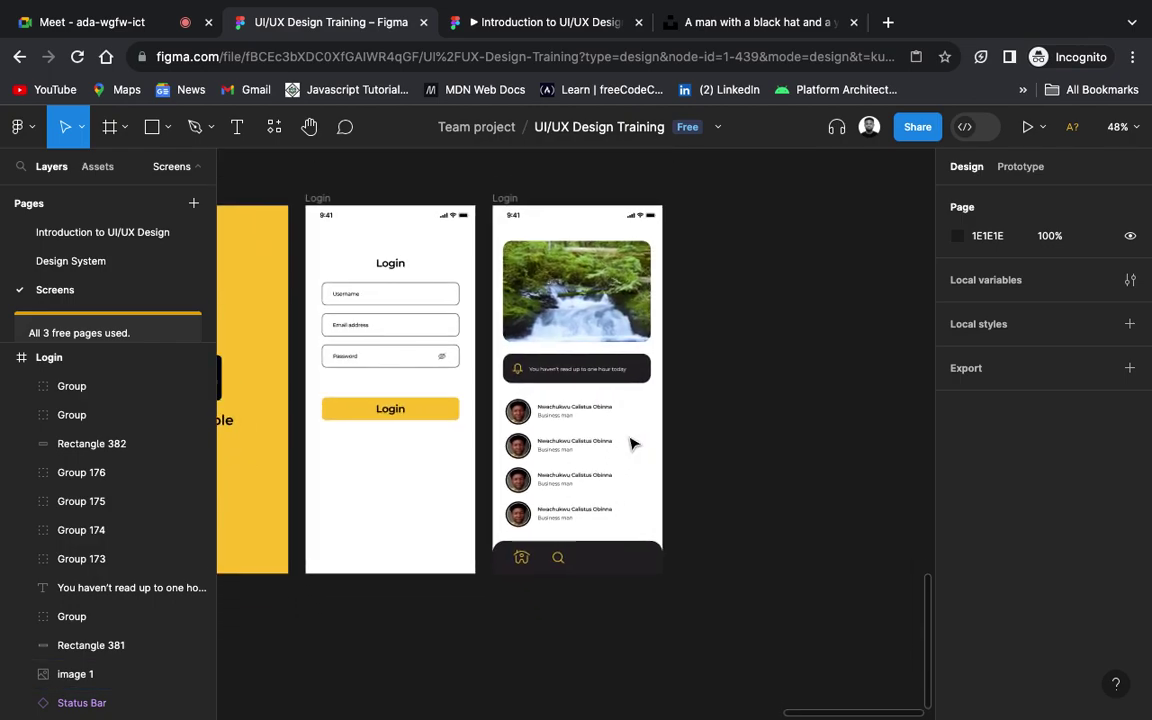
pyautogui.hscroll(-2, 630, 442)
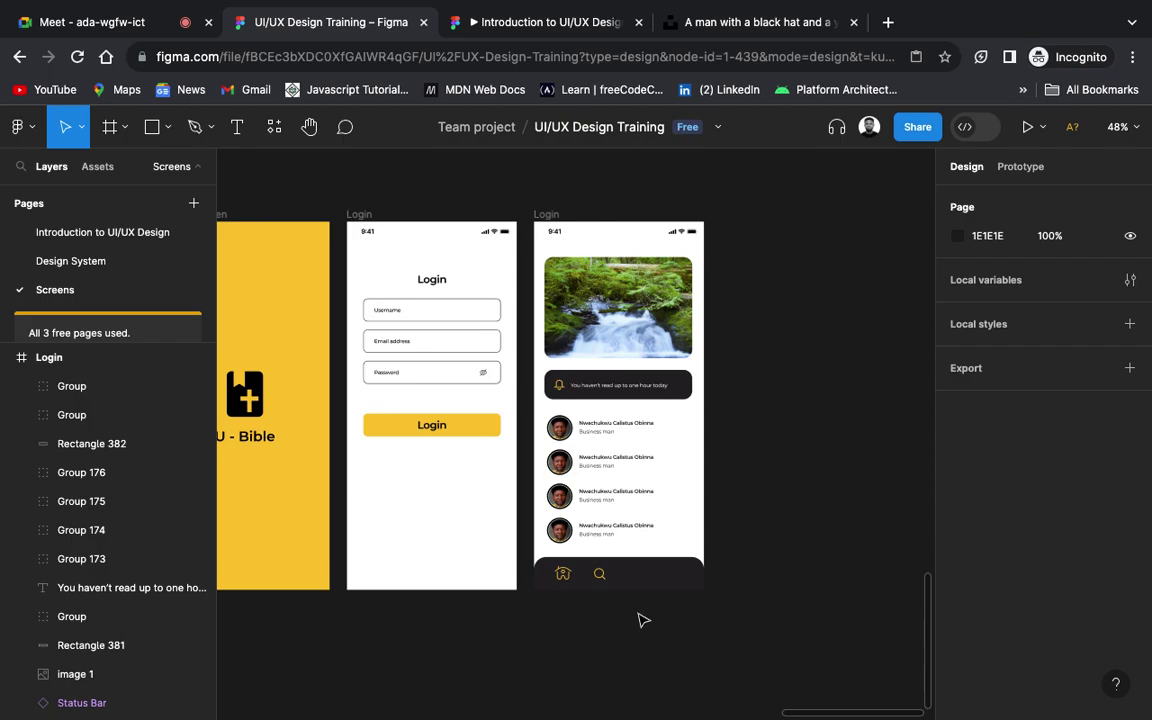
pyautogui.scroll(5, 640, 617)
pyautogui.scroll(3, 643, 620)
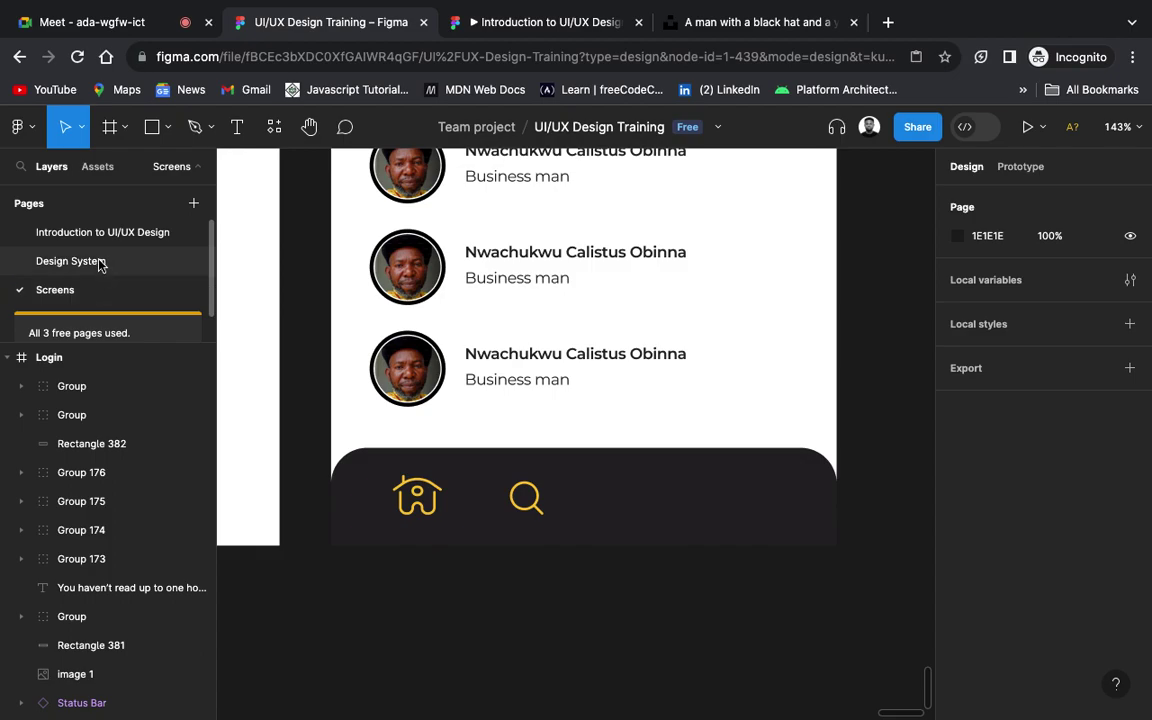
pyautogui.click(98, 260)
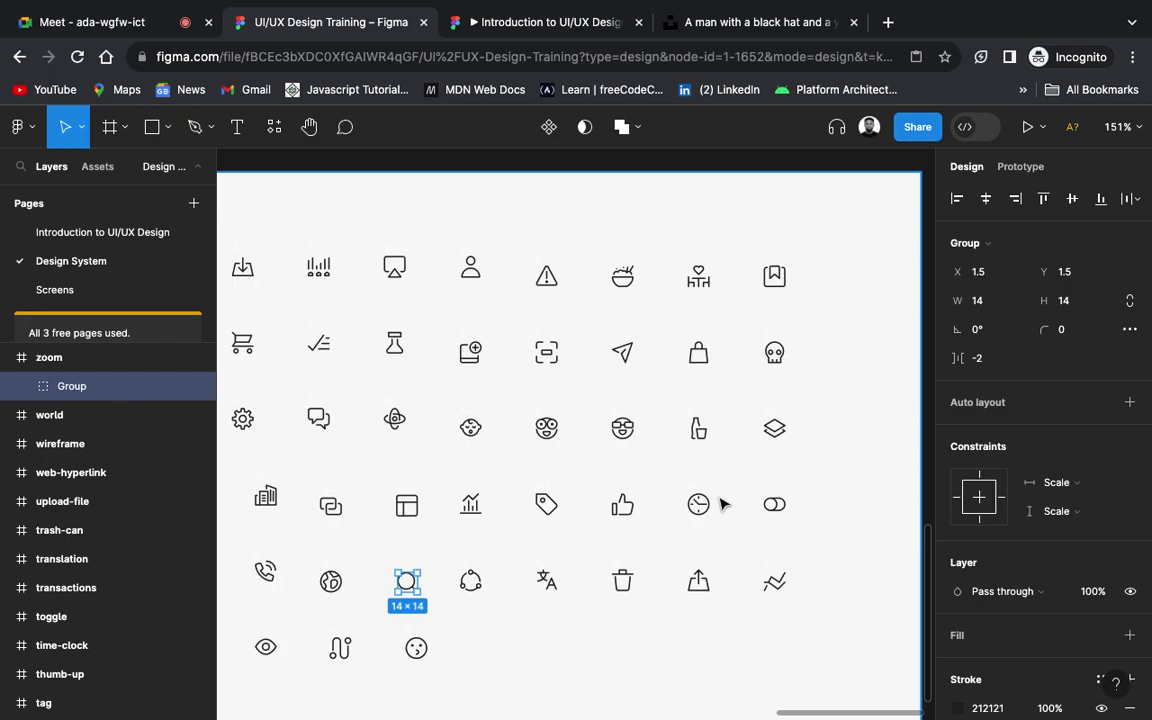
pyautogui.hscroll(-3, 722, 504)
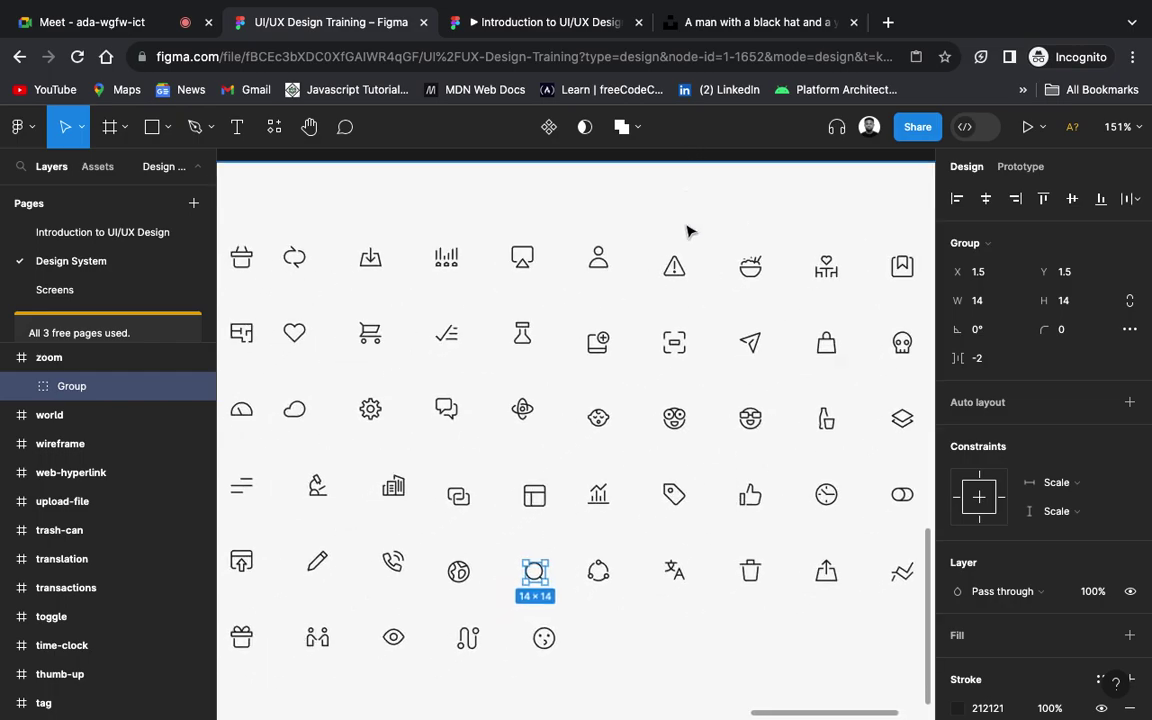
pyautogui.hscroll(-5, 677, 345)
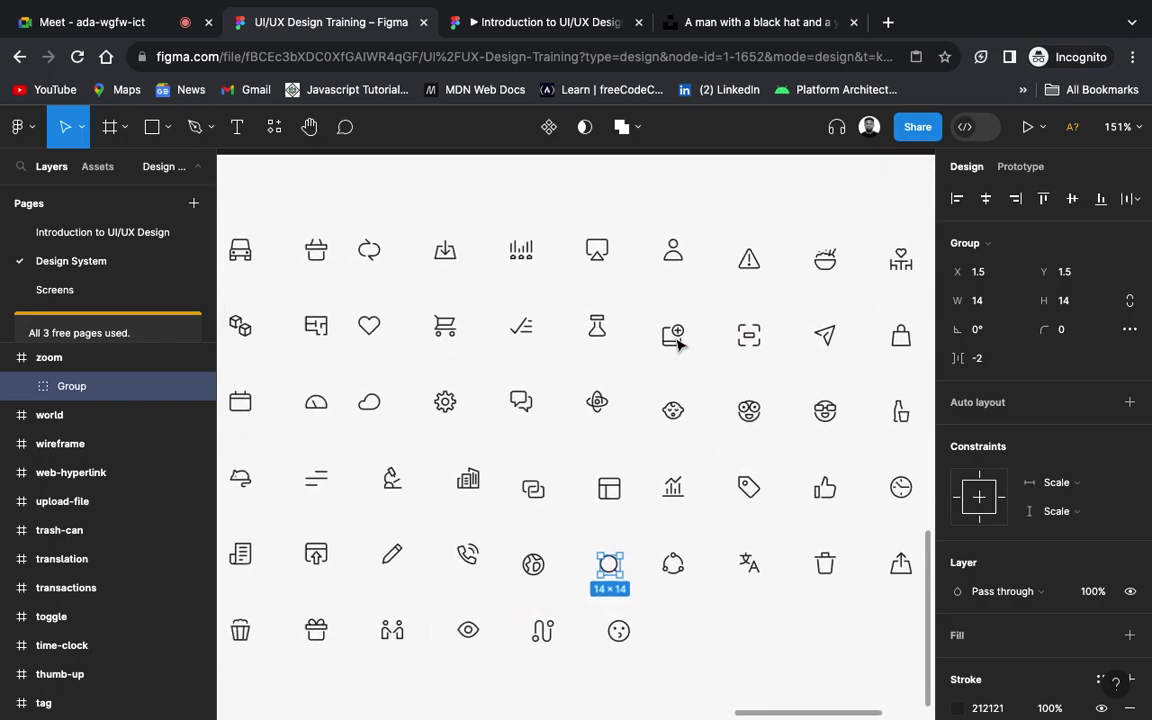
pyautogui.hscroll(-4, 677, 345)
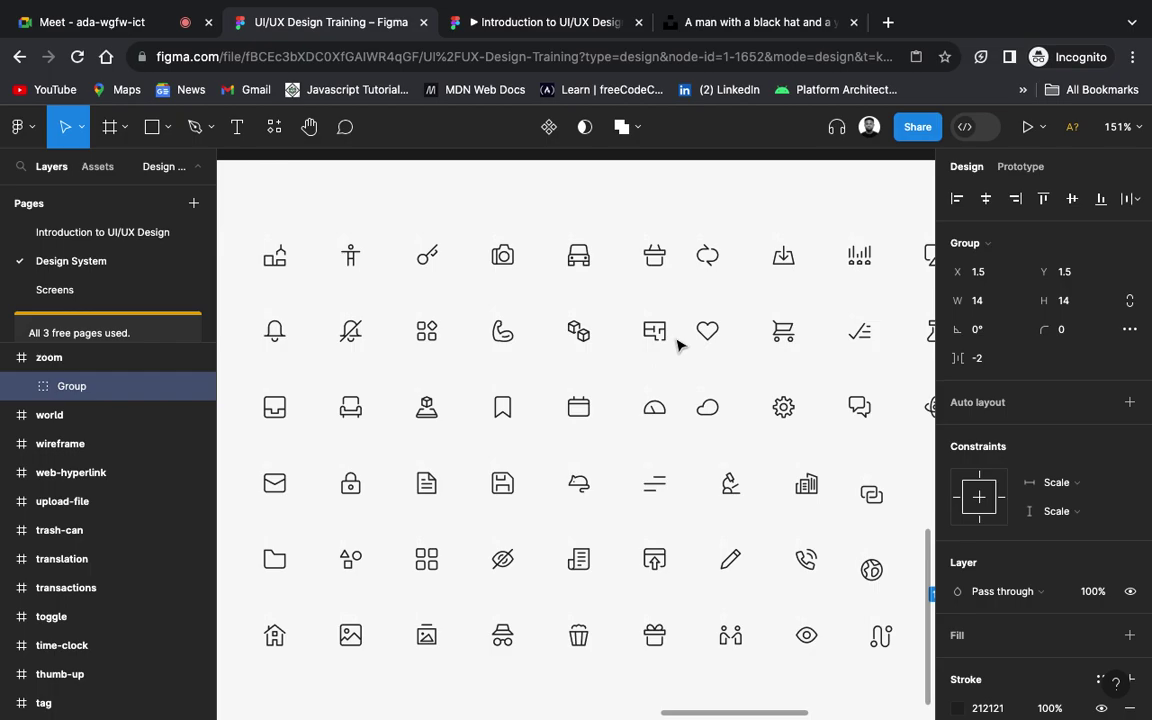
pyautogui.hscroll(-2, 677, 345)
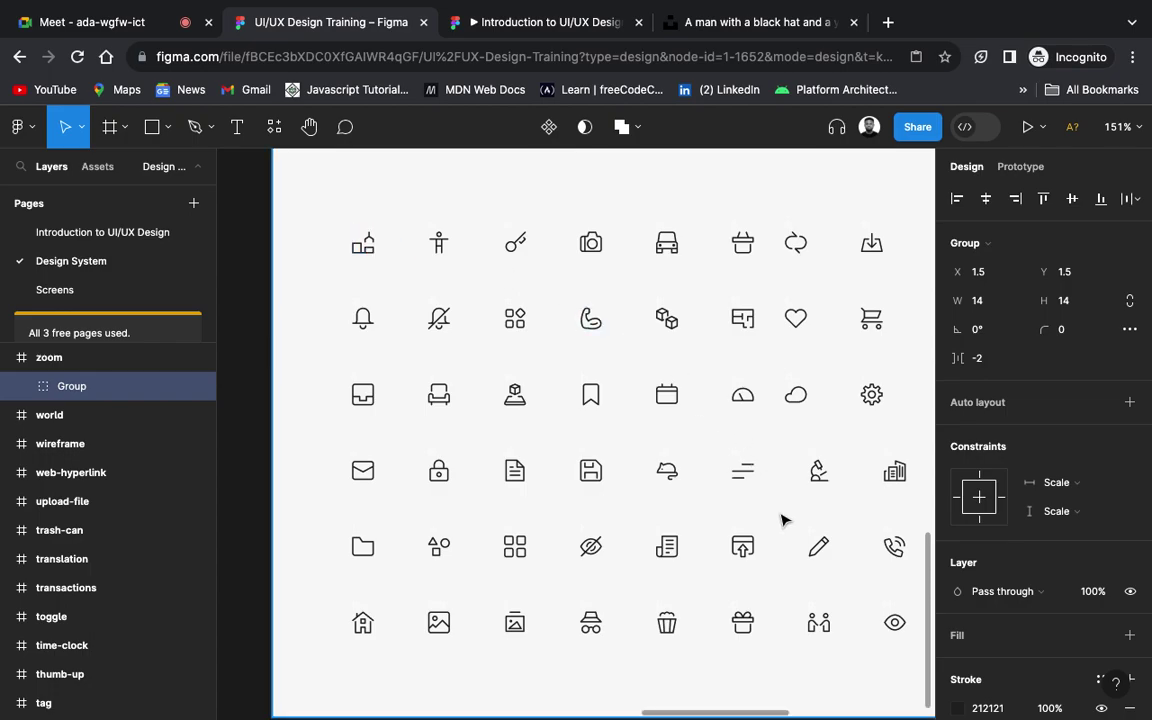
pyautogui.hscroll(3, 784, 520)
pyautogui.scroll(-2, 784, 520)
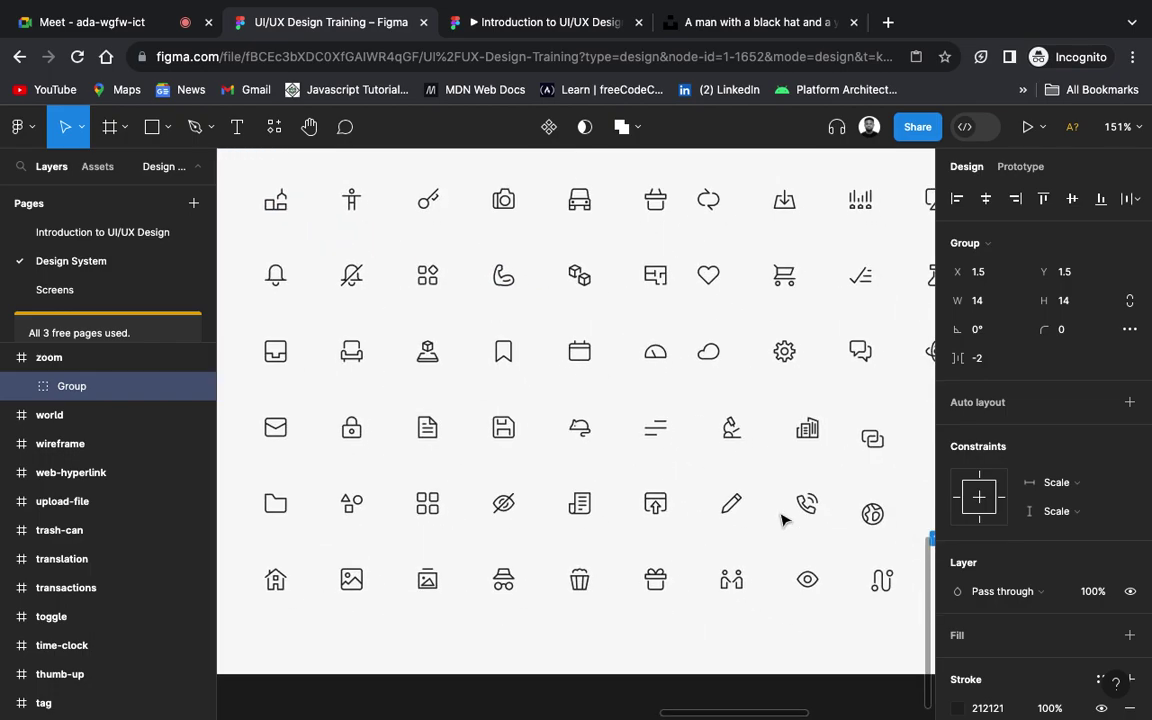
pyautogui.hscroll(5, 784, 520)
pyautogui.scroll(1, 784, 520)
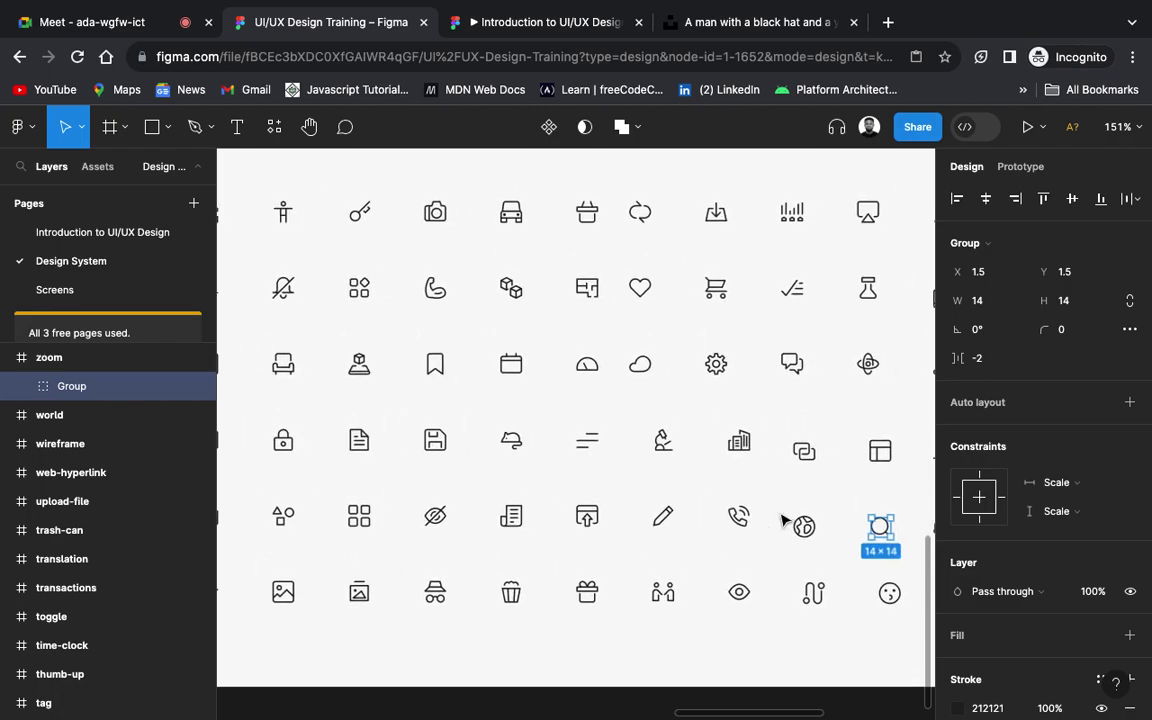
pyautogui.hscroll(-4, 784, 520)
pyautogui.scroll(1, 784, 520)
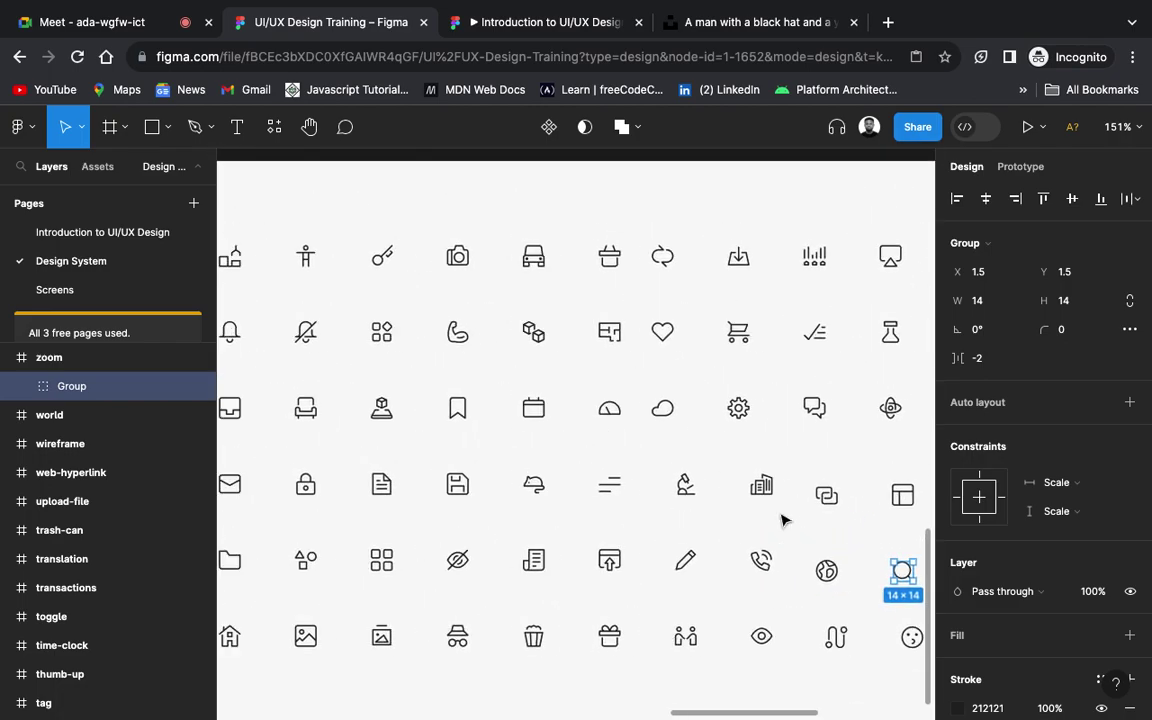
pyautogui.click(251, 494)
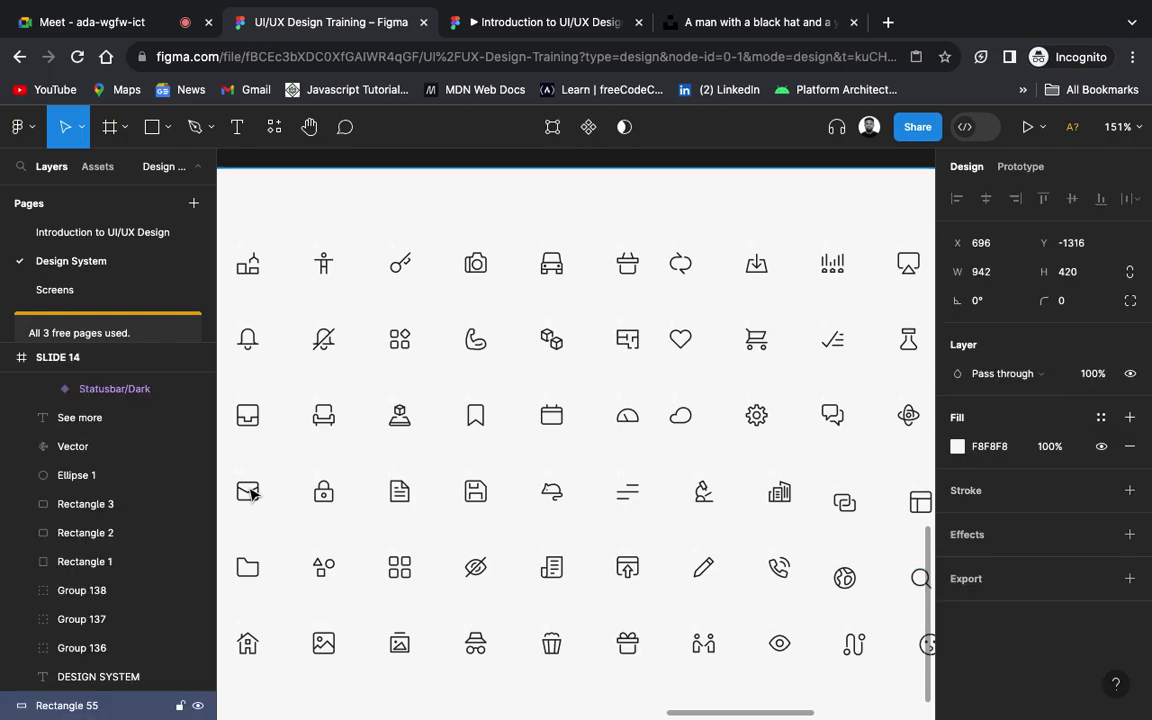
pyautogui.keyDown('ctrl'); pyautogui.click(250, 495); pyautogui.keyUp('ctrl')
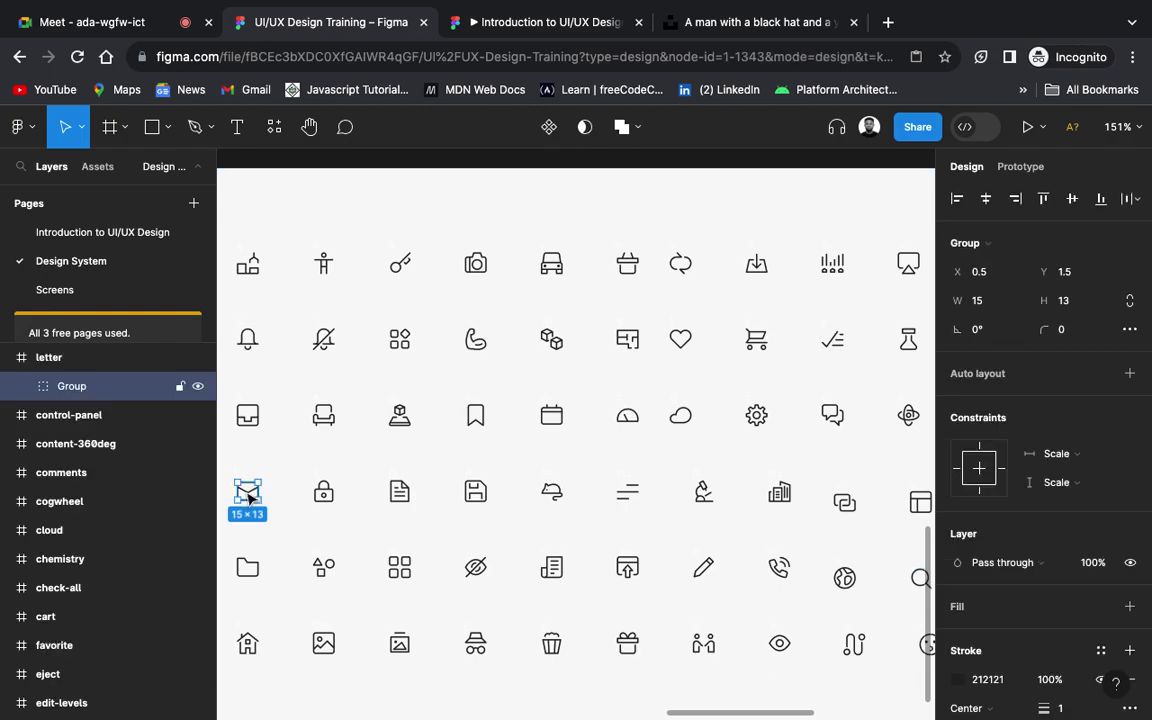
pyautogui.click(100, 299)
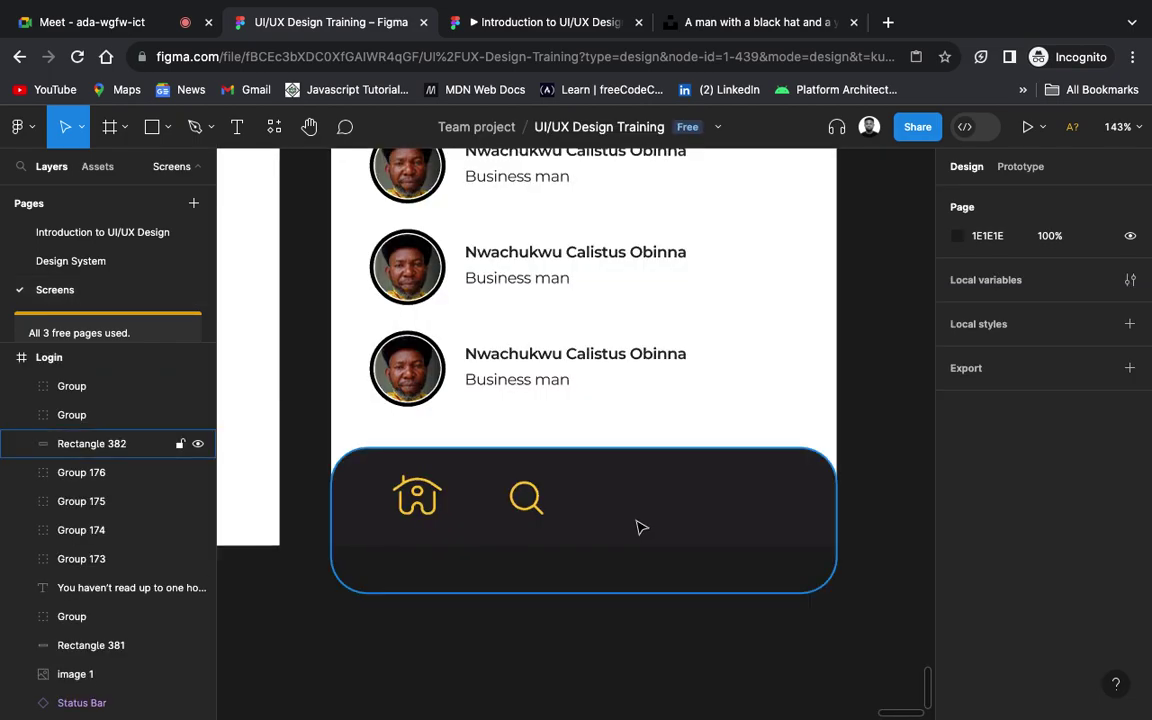
# Step: Paste the envelope icon at about 21×19 with a yellow outline of thickness 2
pyautogui.hotkey('ctrl', 'v')
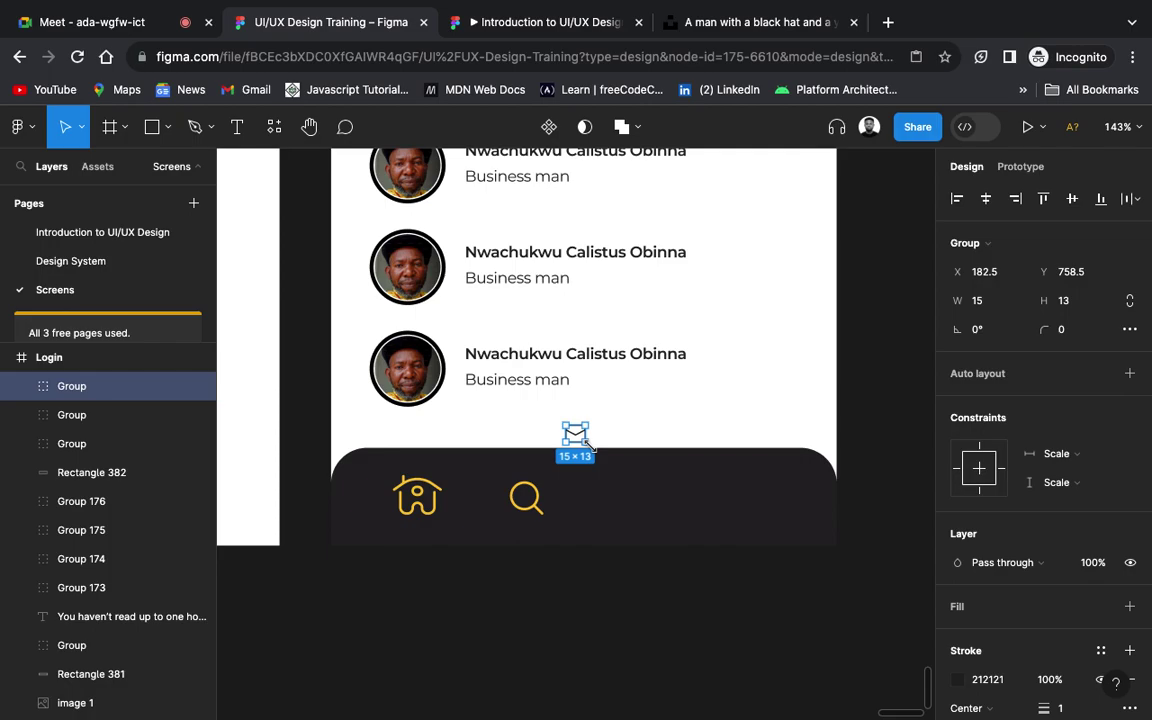
pyautogui.moveTo(590, 446)
pyautogui.mouseDown()
pyautogui.moveTo(604, 458)
pyautogui.moveTo(597, 452)
pyautogui.moveTo(605, 507)
pyautogui.mouseUp()
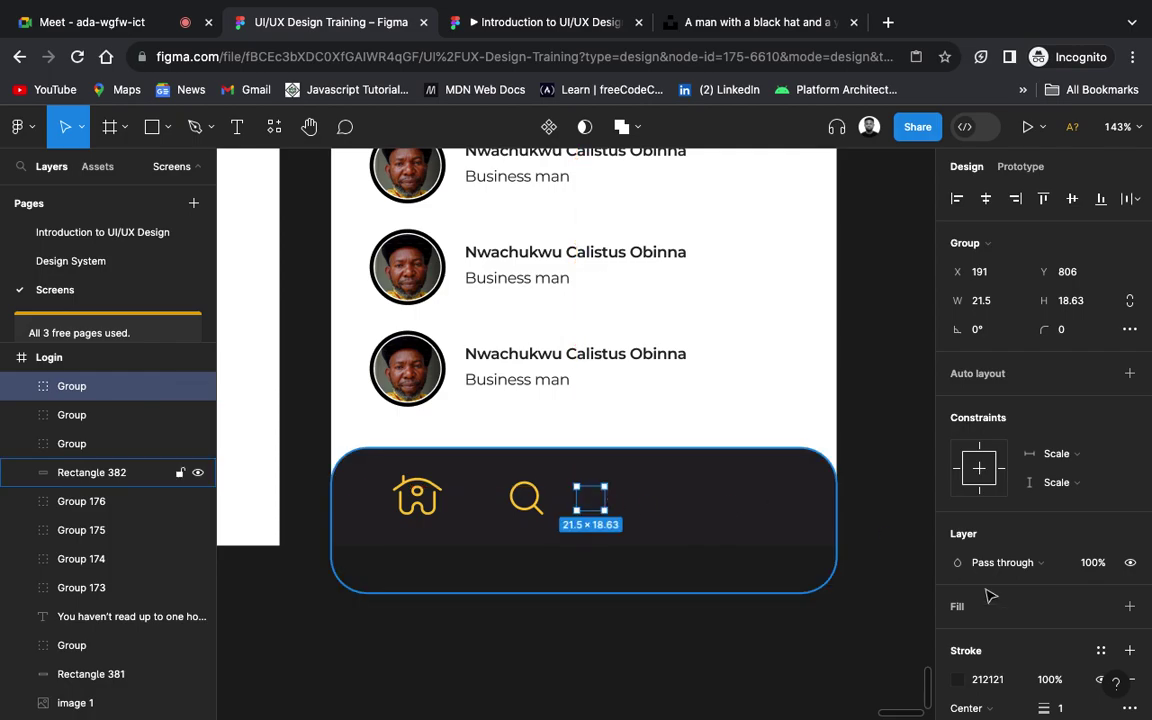
pyautogui.click(958, 684)
pyautogui.click(745, 507)
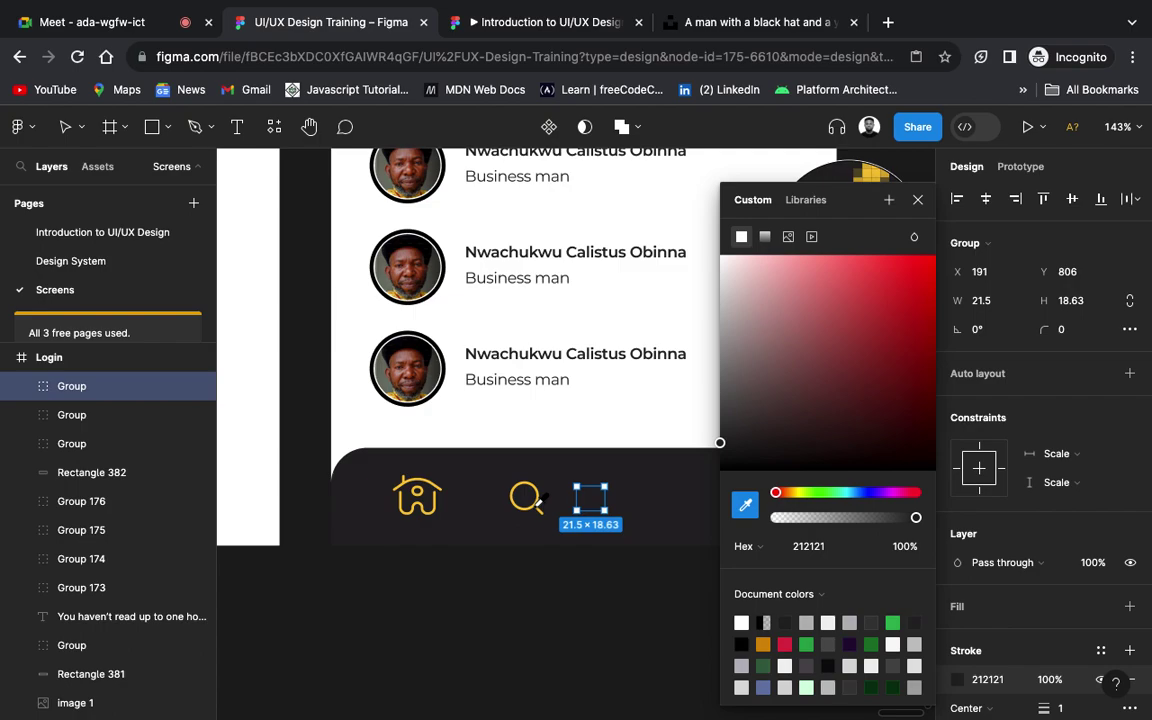
pyautogui.click(520, 492)
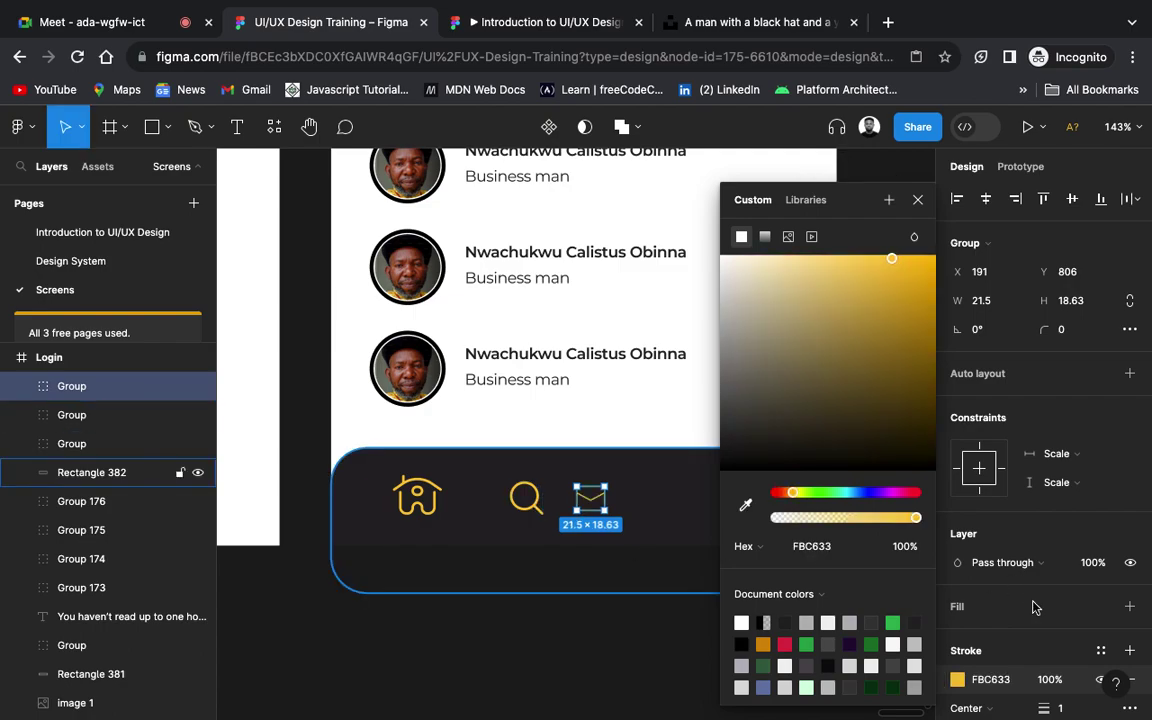
pyautogui.scroll(-3, 1072, 668)
pyautogui.click(1062, 550)
pyautogui.write('2')
pyautogui.press('Return')
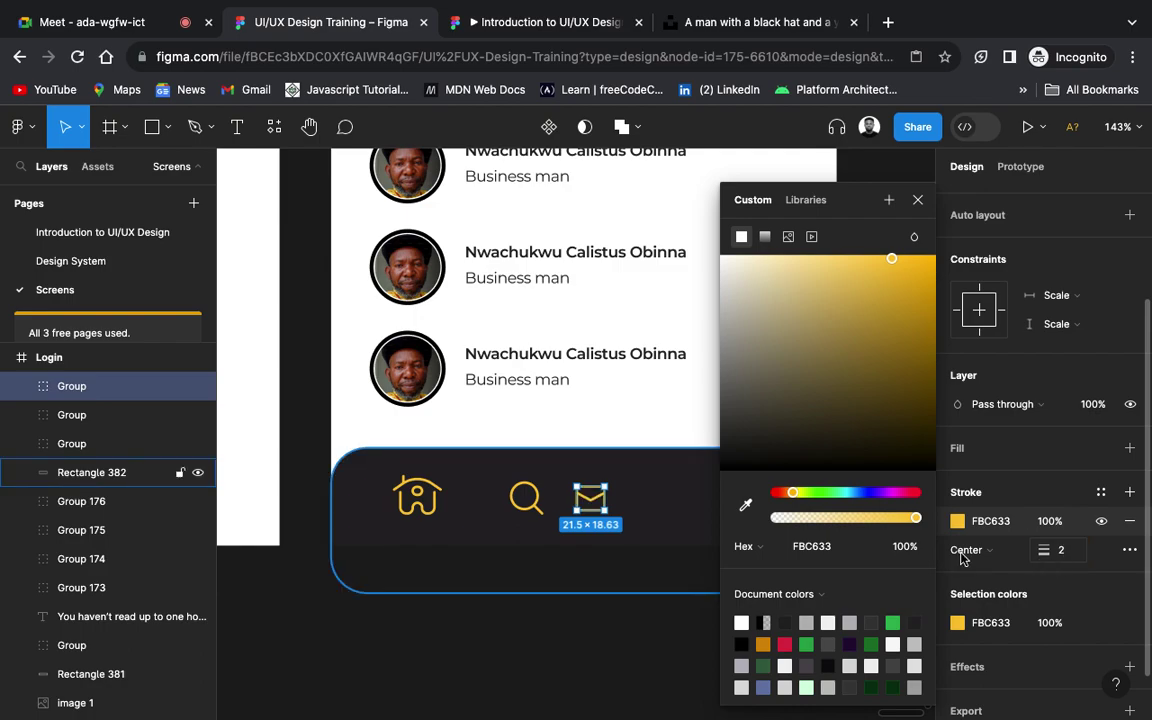
# Step: Enlarge the envelope to about 25×22 and shift it right in the nav bar
pyautogui.click(607, 576)
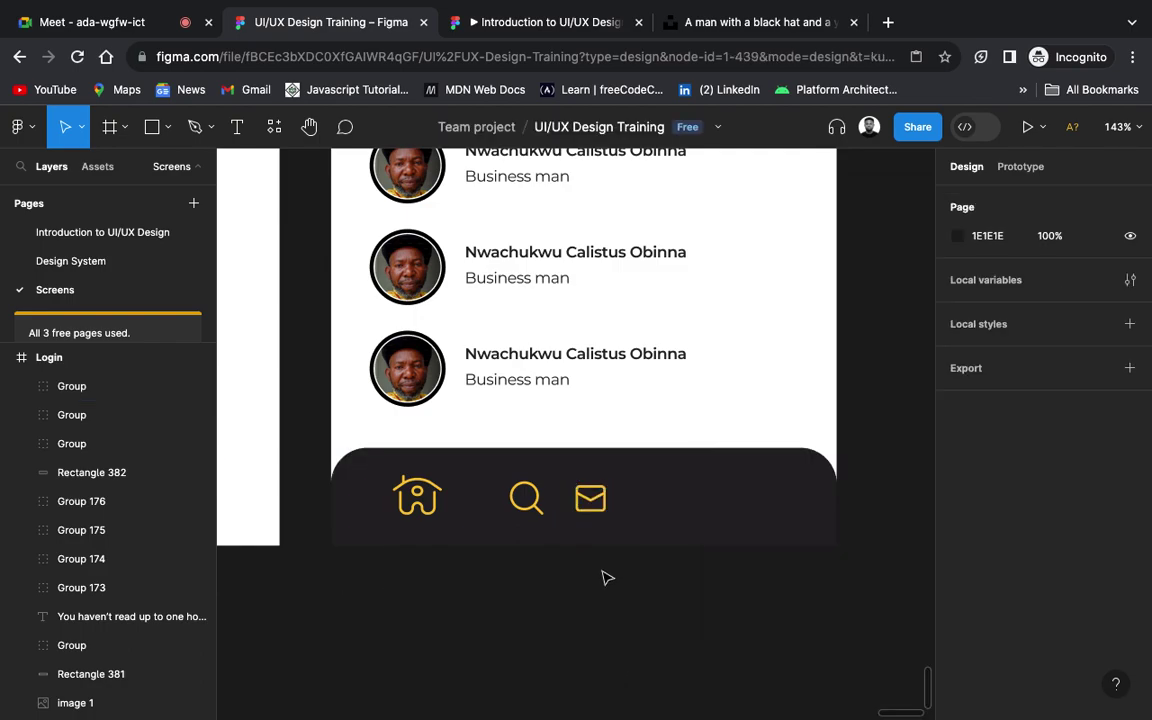
pyautogui.click(590, 495)
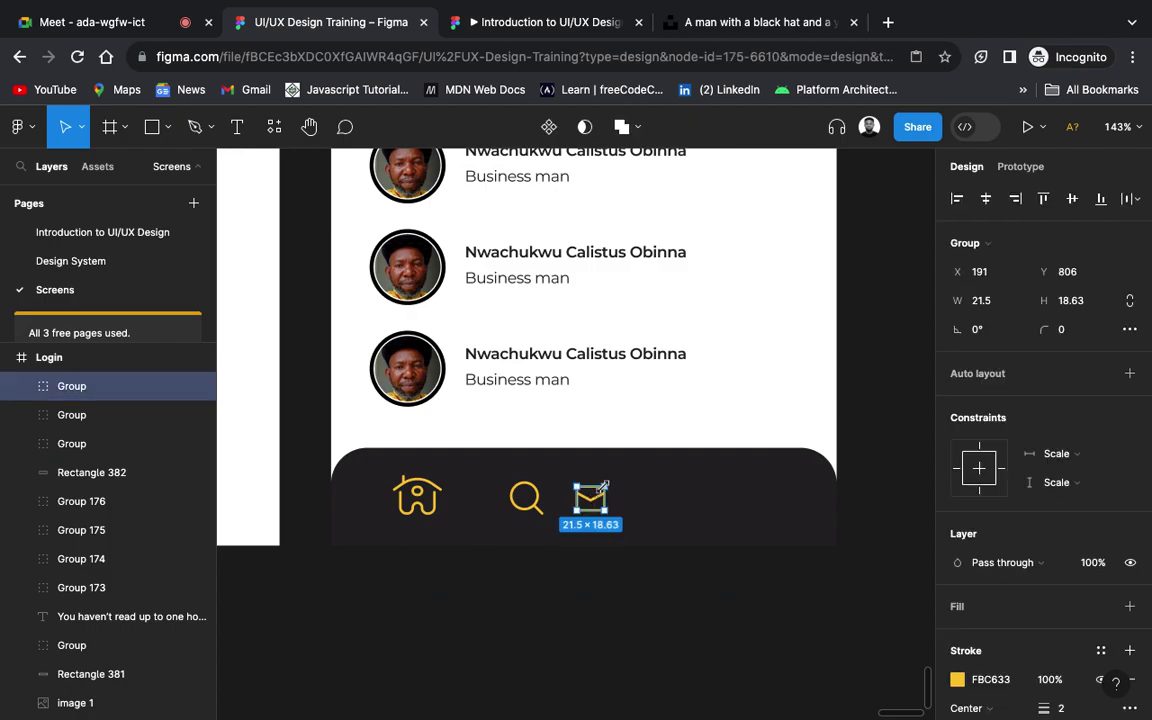
pyautogui.moveTo(604, 486); pyautogui.dragTo(608, 483)
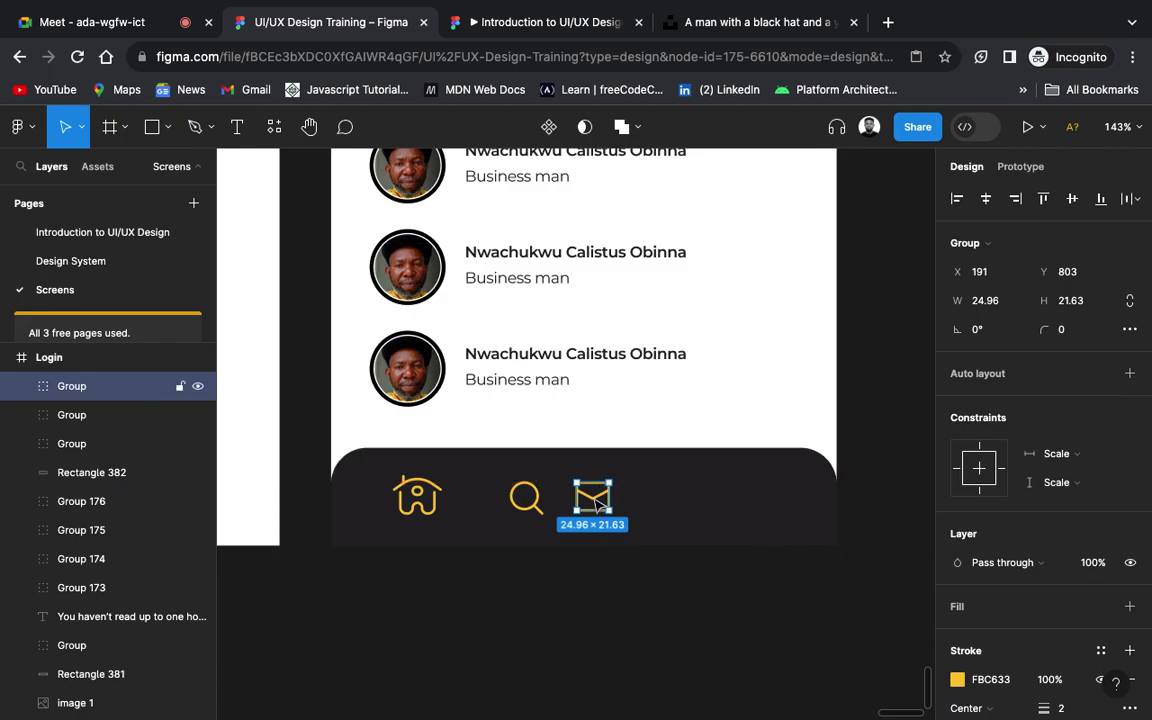
pyautogui.moveTo(599, 503); pyautogui.dragTo(628, 504)
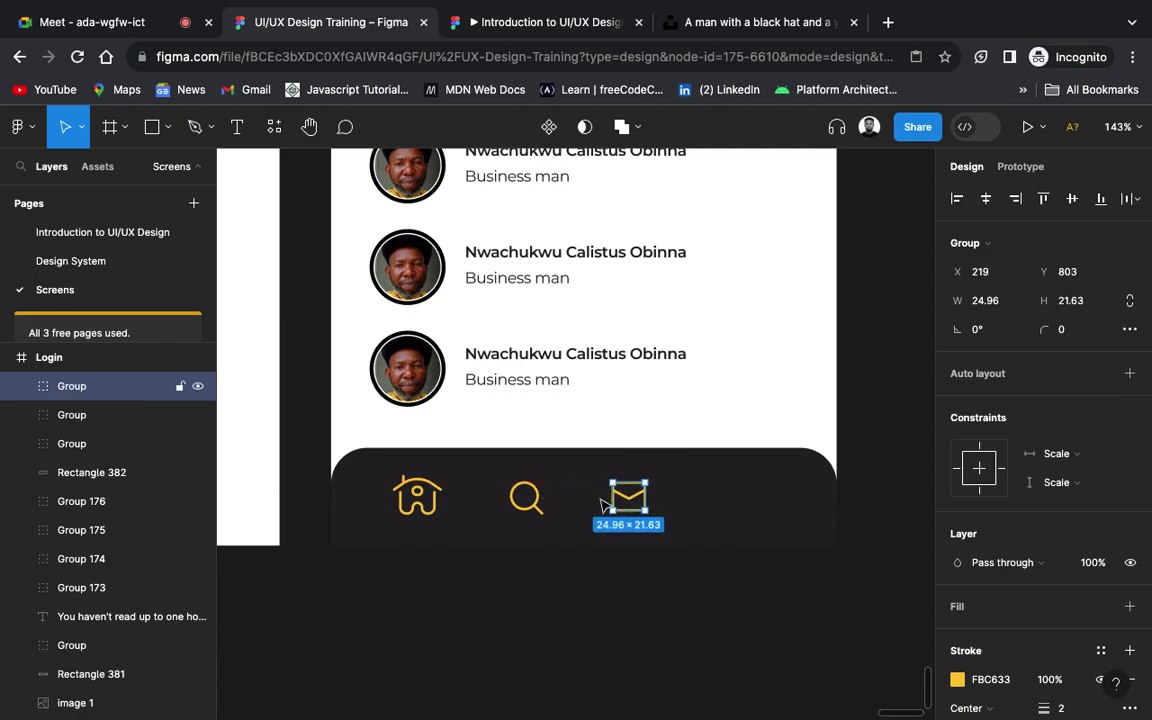
# Step: Enlarge the search icon to 27×27 and the mail icon to 28.42×24.63 with corner radius 10
pyautogui.keyDown('shift'); pyautogui.click(528, 496); pyautogui.keyUp('shift')
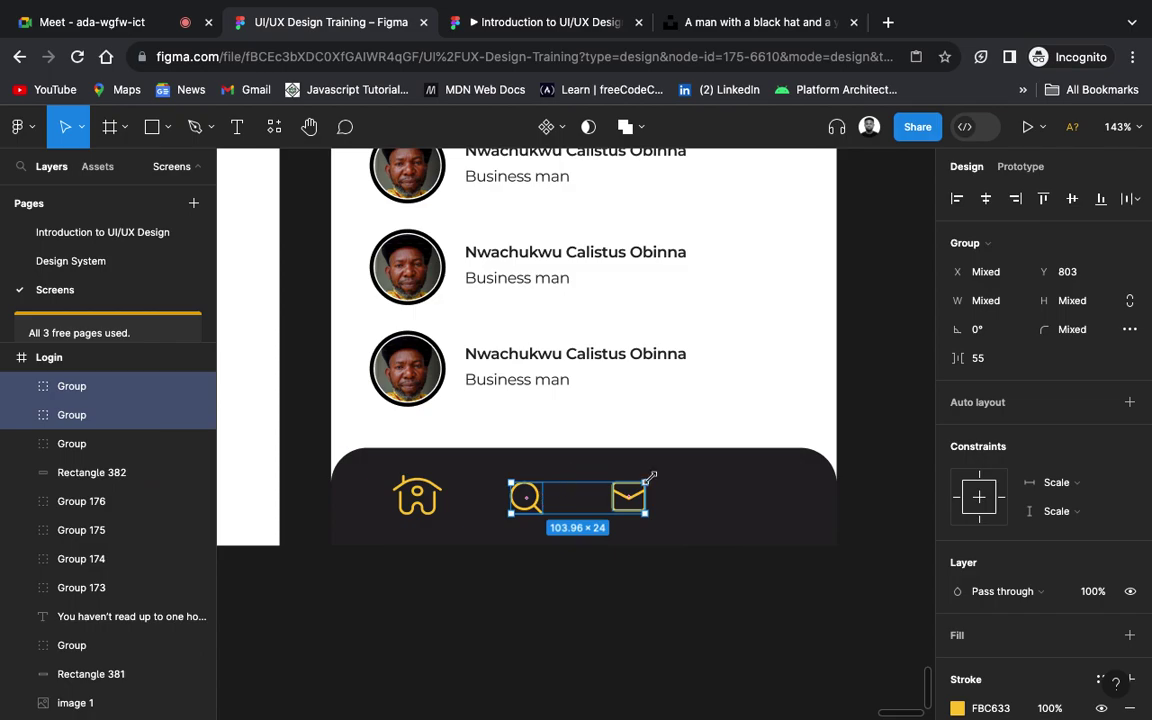
pyautogui.click(568, 501)
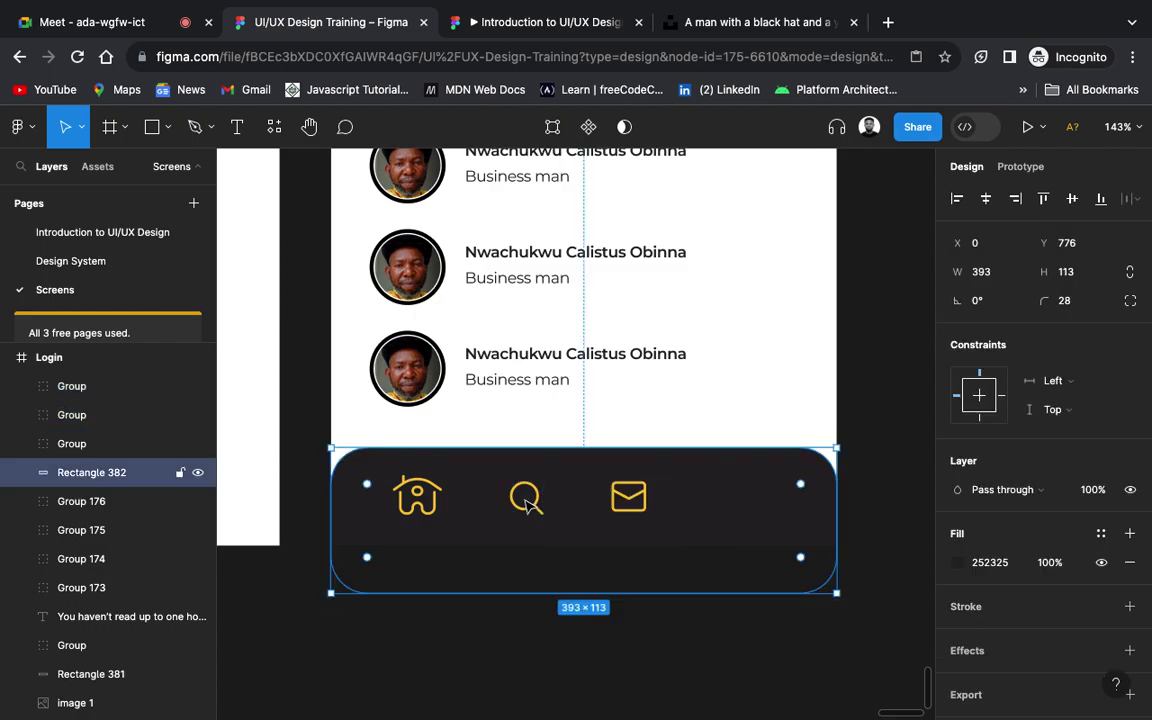
pyautogui.click(531, 508)
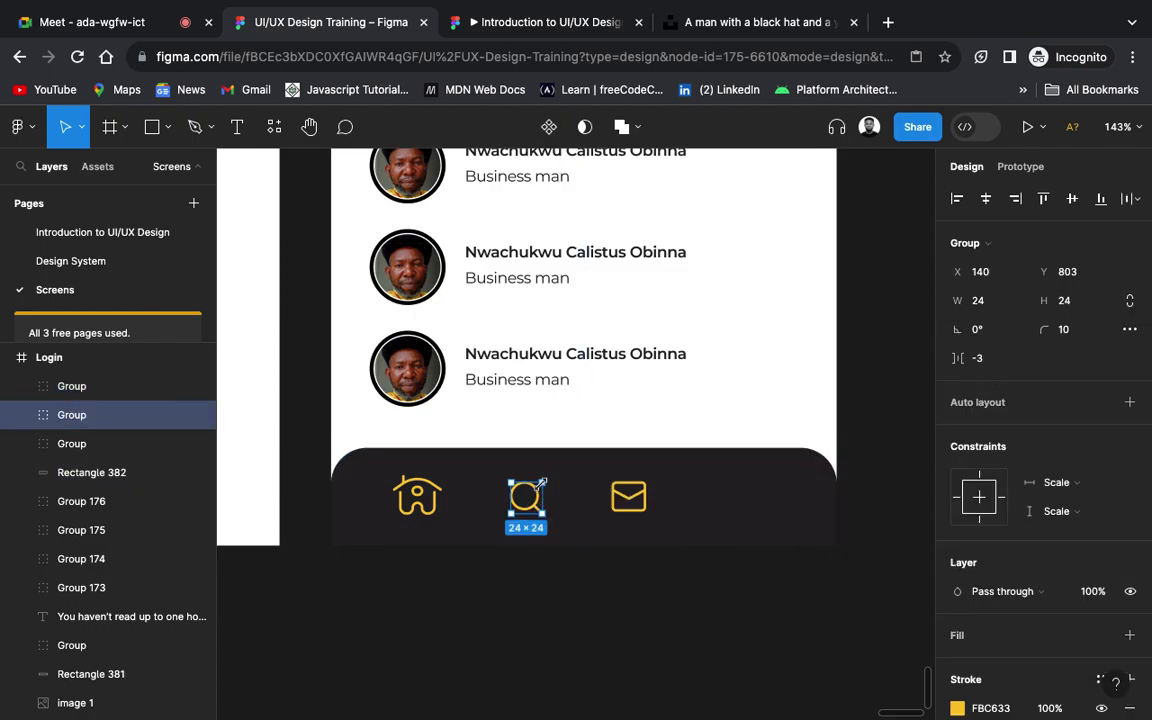
pyautogui.moveTo(541, 482); pyautogui.dragTo(545, 479)
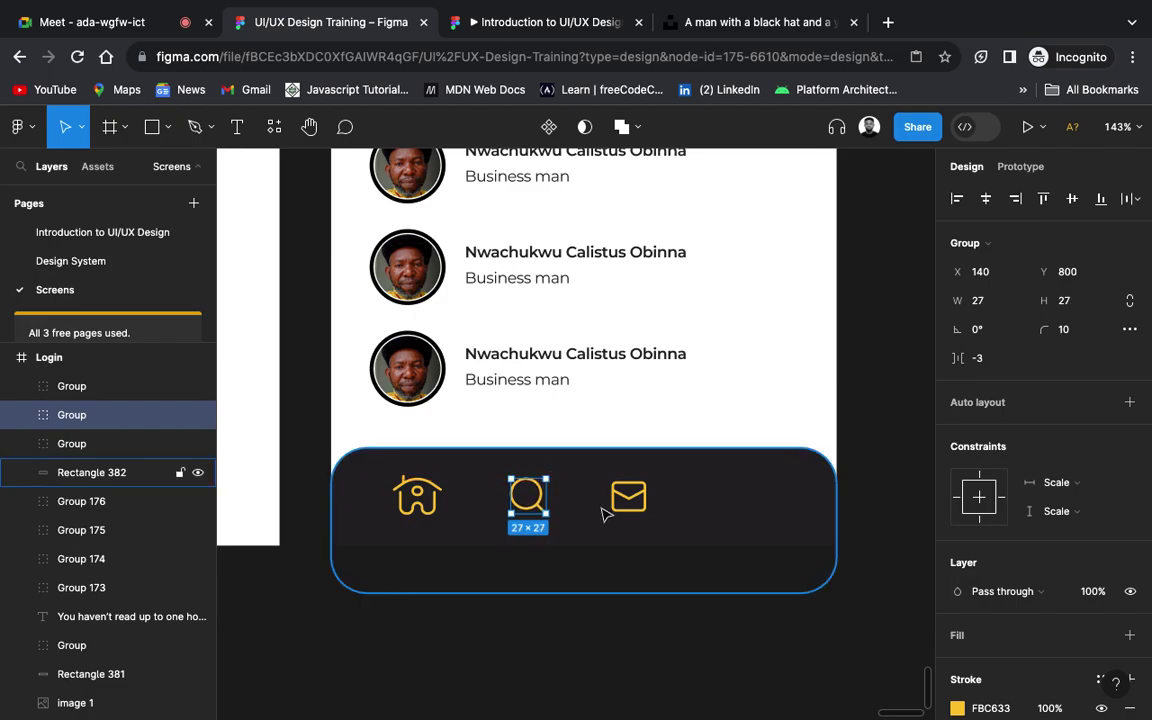
pyautogui.click(630, 495)
pyautogui.moveTo(647, 482); pyautogui.dragTo(649, 479)
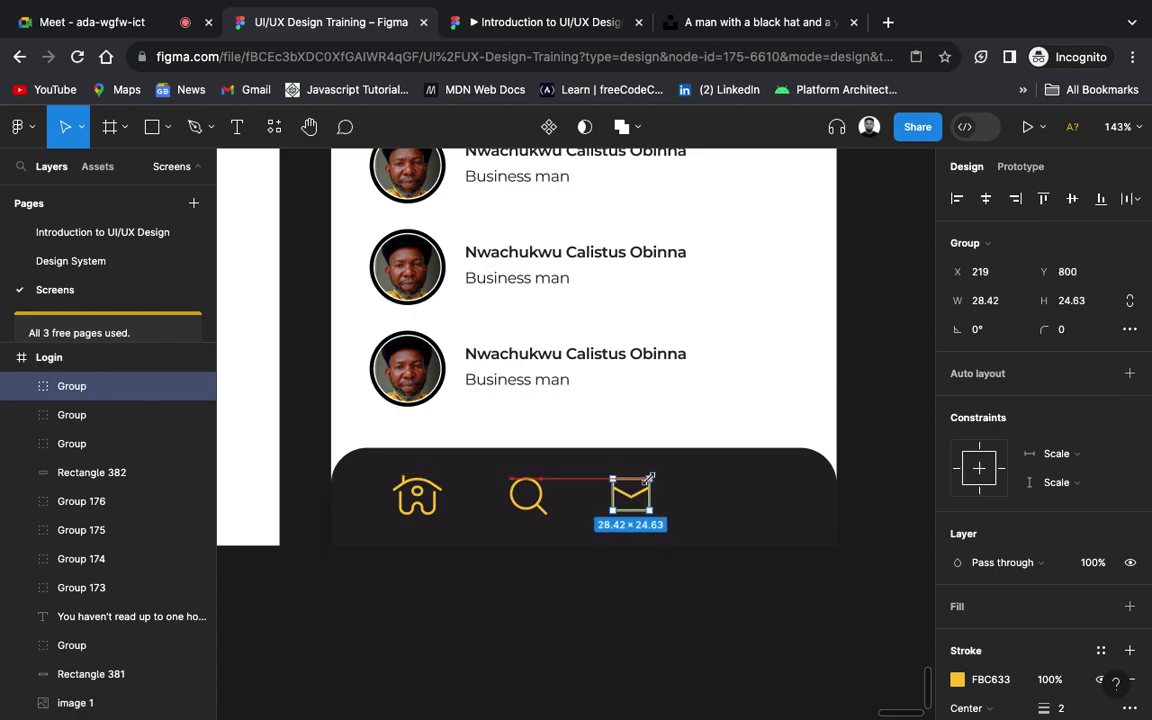
pyautogui.click(1078, 331)
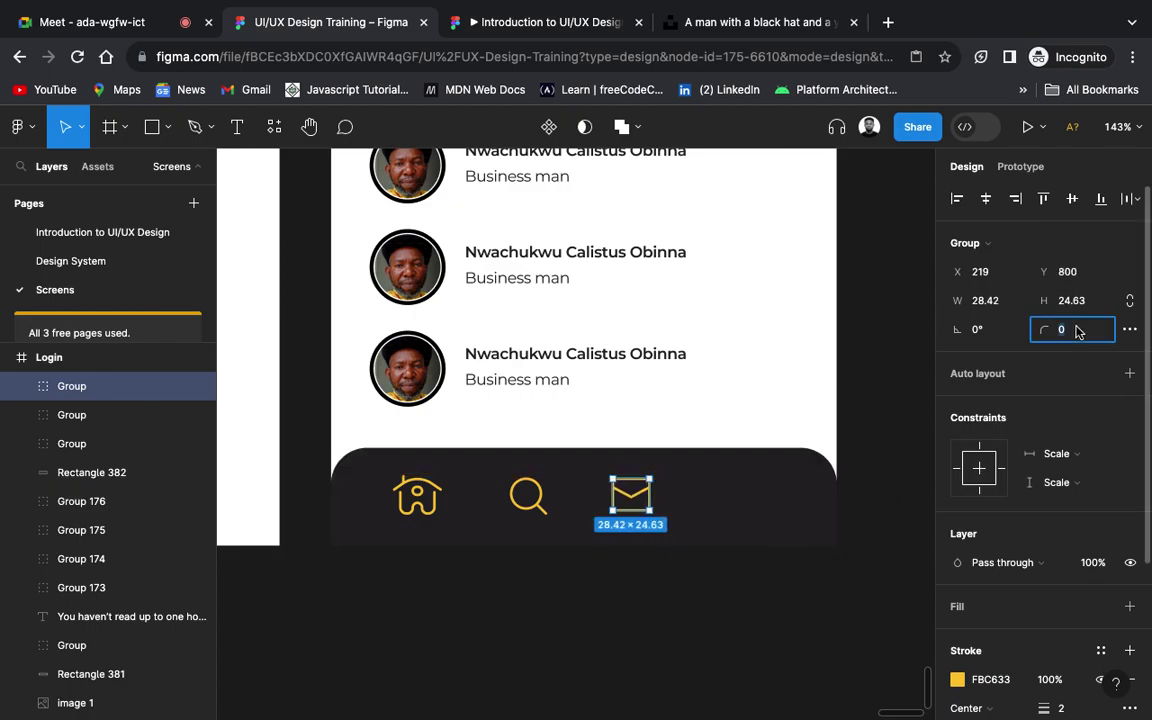
pyautogui.write('10')
pyautogui.press('Return')
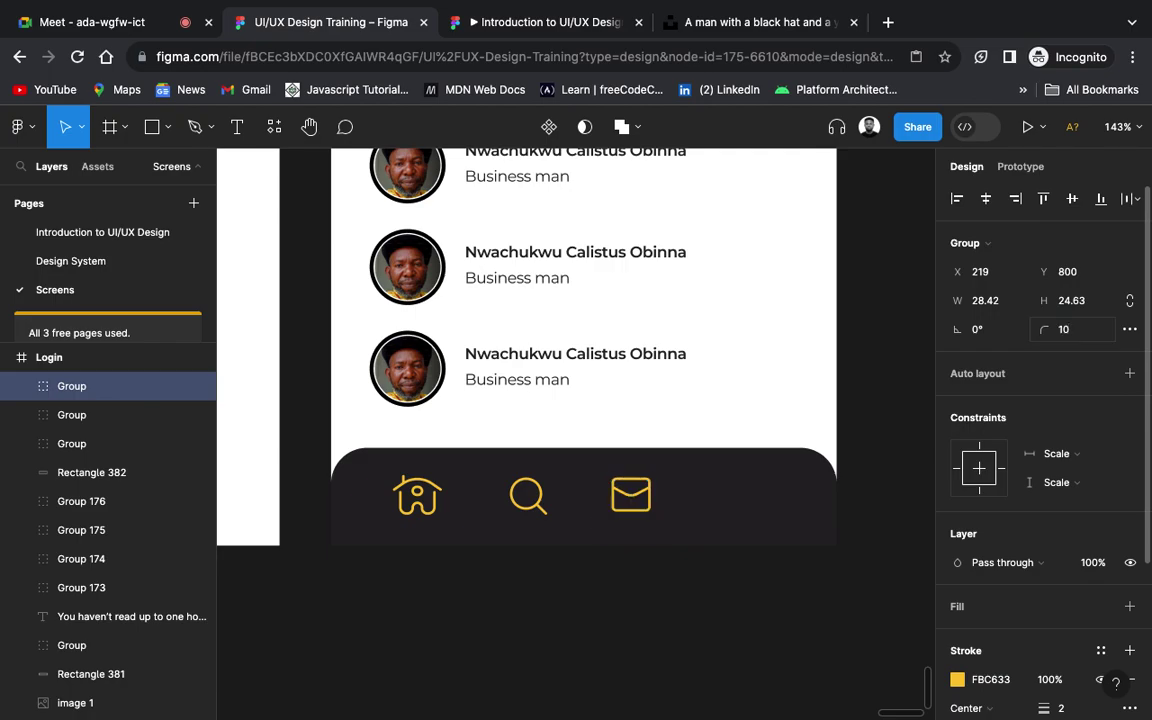
pyautogui.click(790, 604)
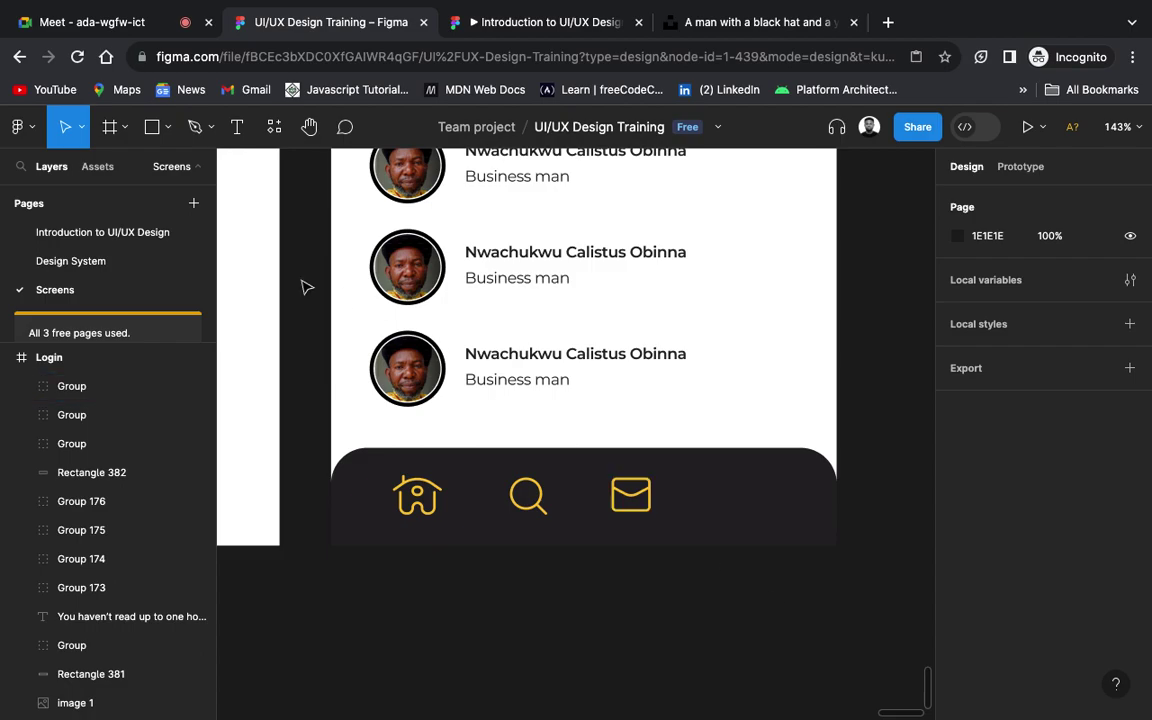
pyautogui.click(99, 264)
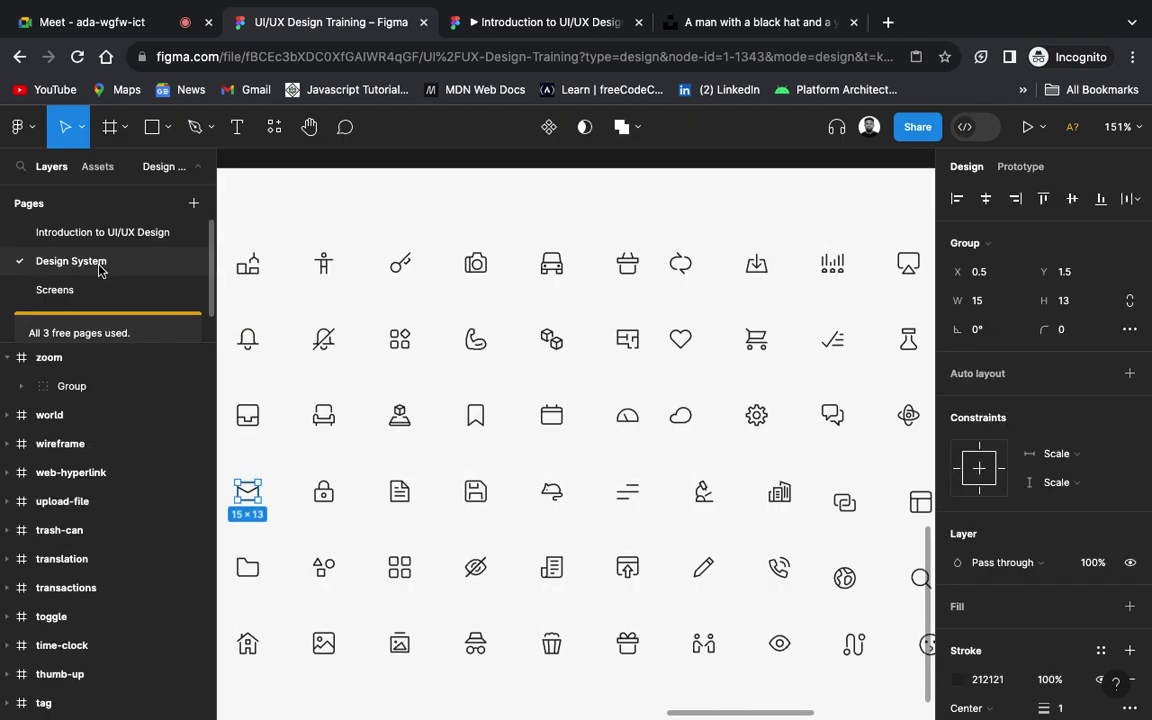
pyautogui.scroll(-2, 727, 435)
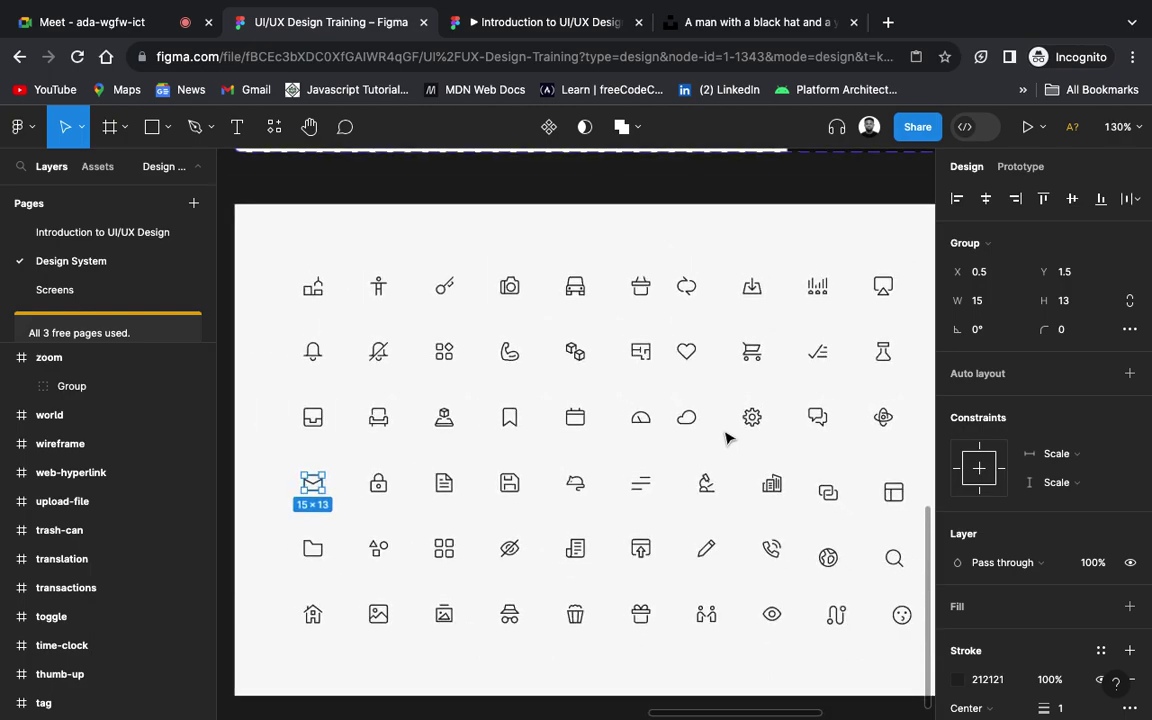
pyautogui.scroll(-2, 727, 437)
pyautogui.scroll(2, 727, 449)
pyautogui.hscroll(4, 727, 449)
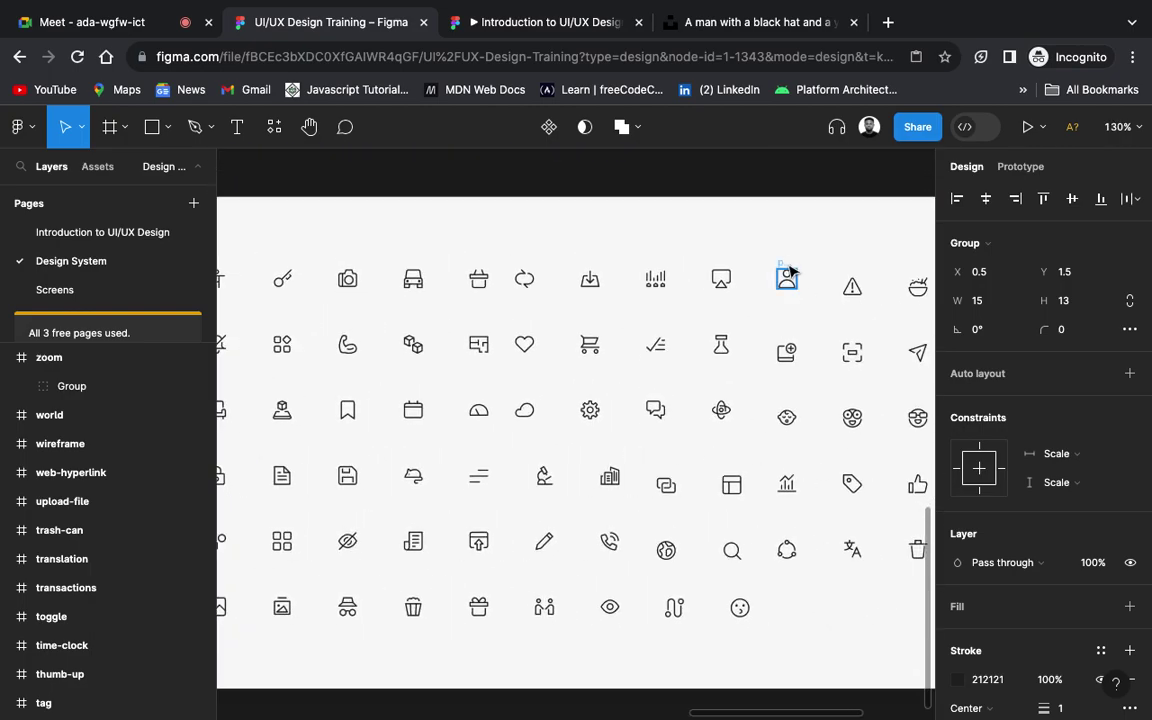
pyautogui.click(789, 280)
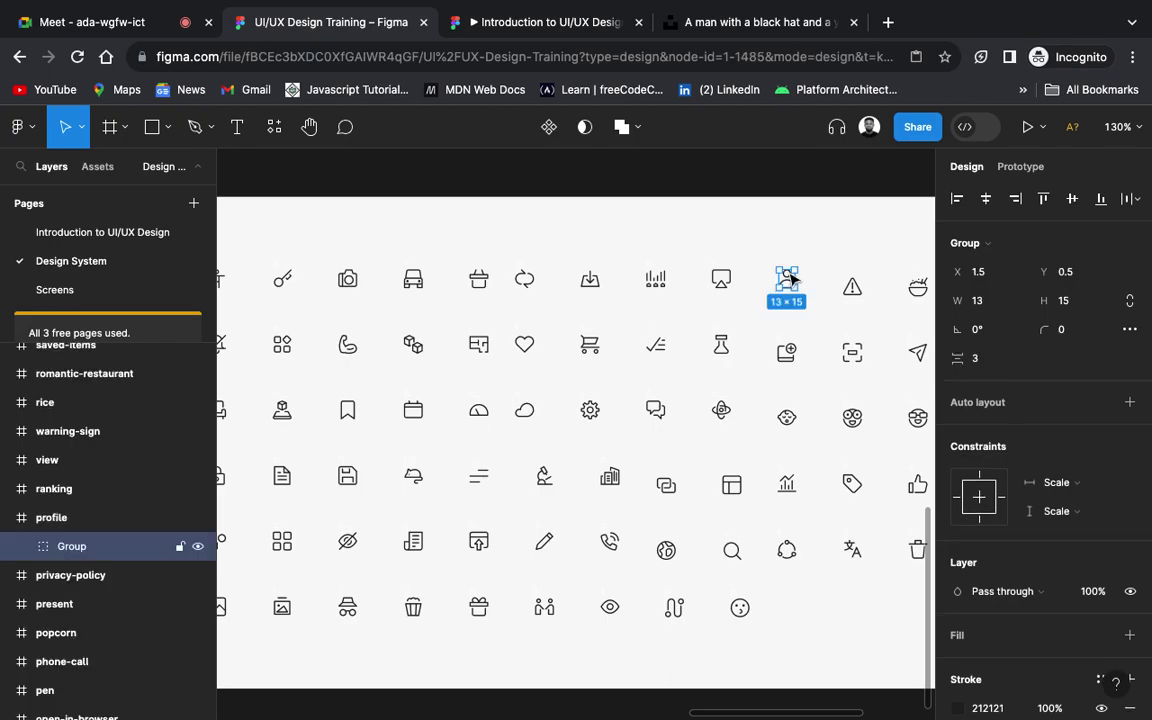
pyautogui.click(53, 298)
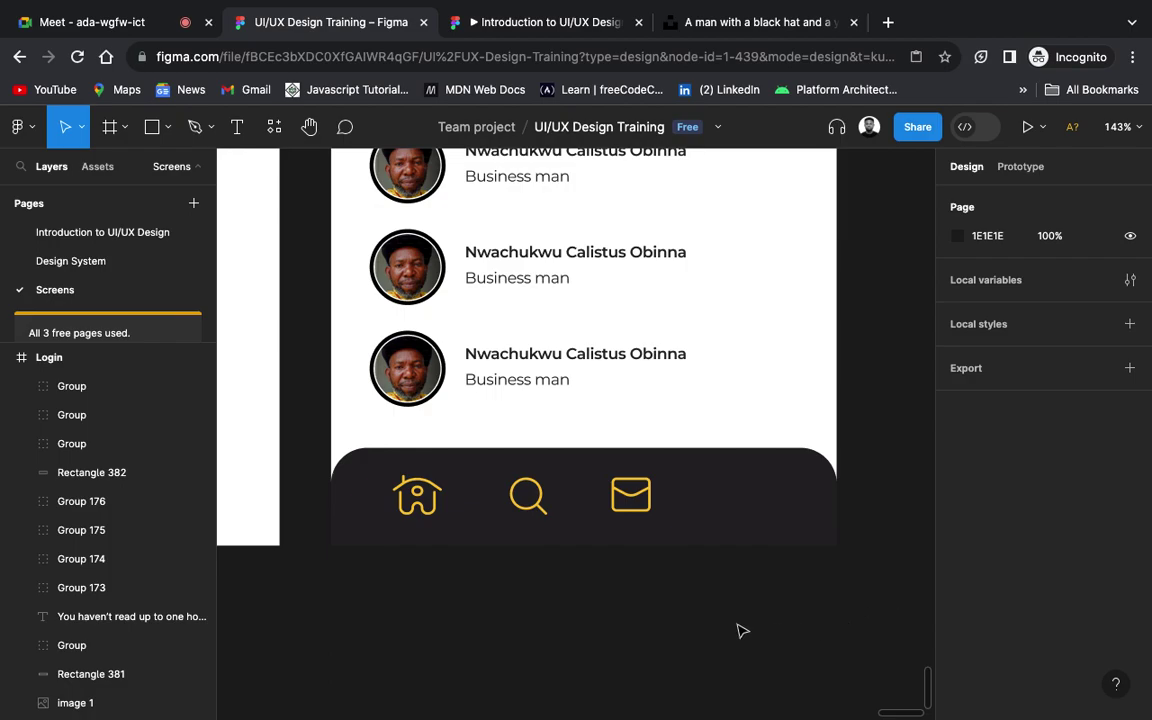
pyautogui.hotkey('ctrl', 'v')
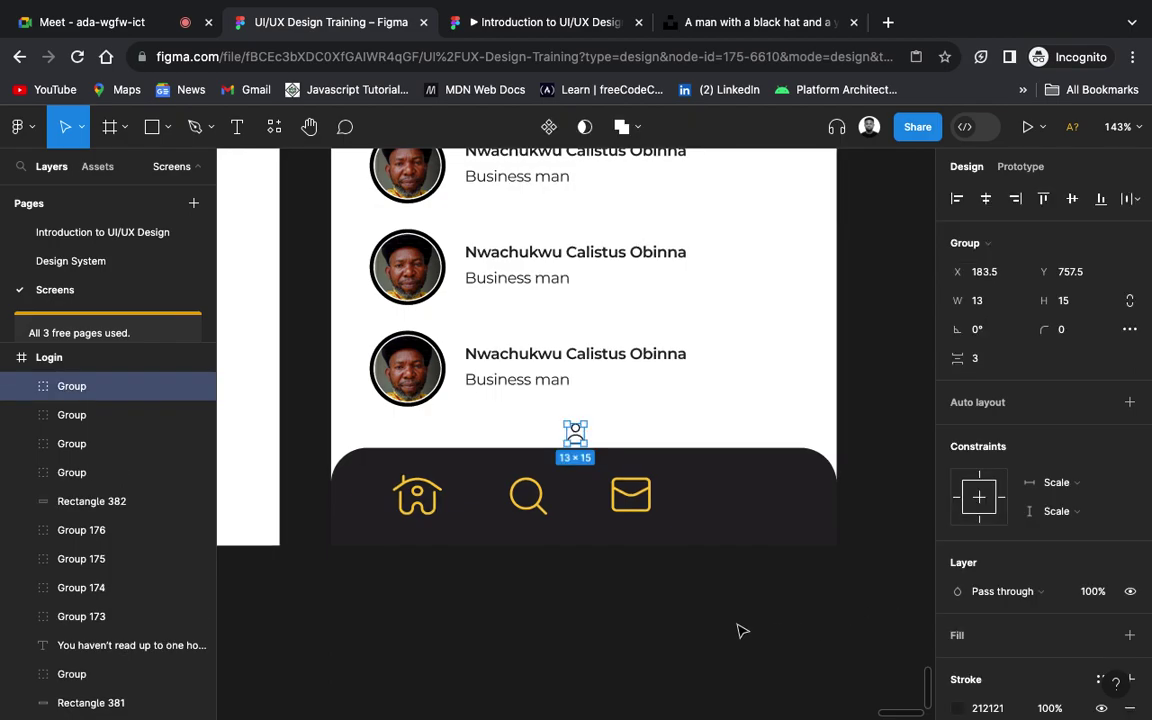
# Step: Place the profile icon right of the mail icon and give its stroke the mail icon's yellow
pyautogui.moveTo(575, 433); pyautogui.dragTo(707, 490)
pyautogui.scroll(-3, 980, 685)
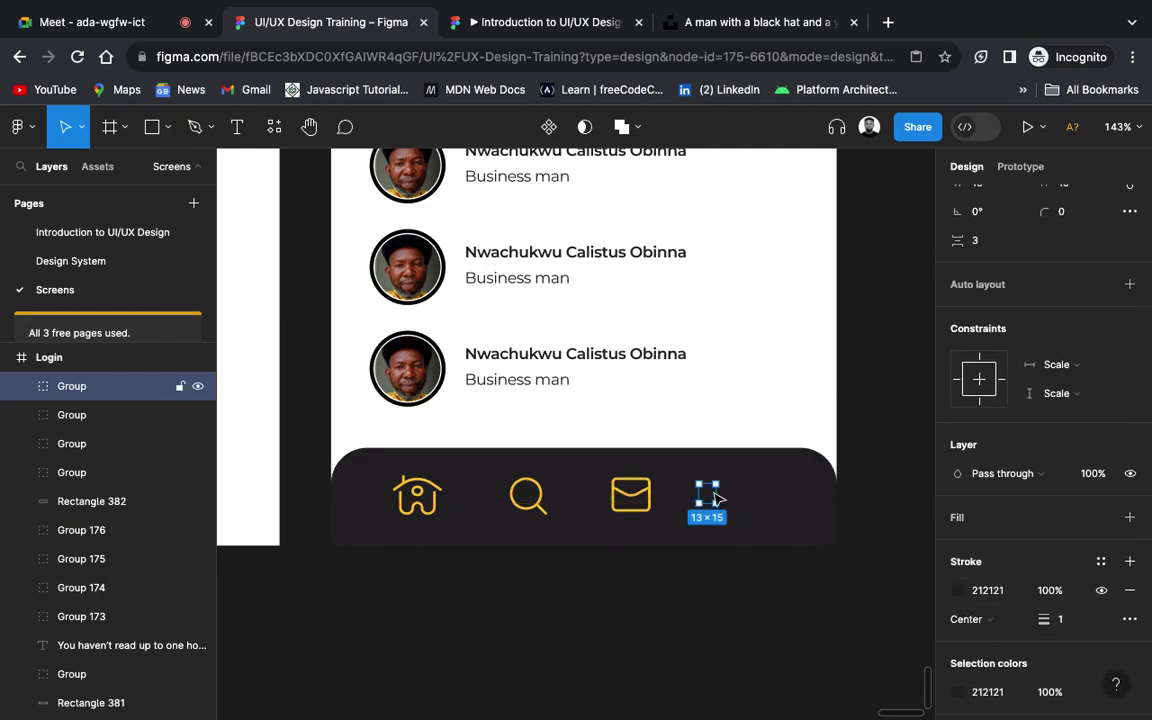
pyautogui.click(958, 591)
pyautogui.click(745, 504)
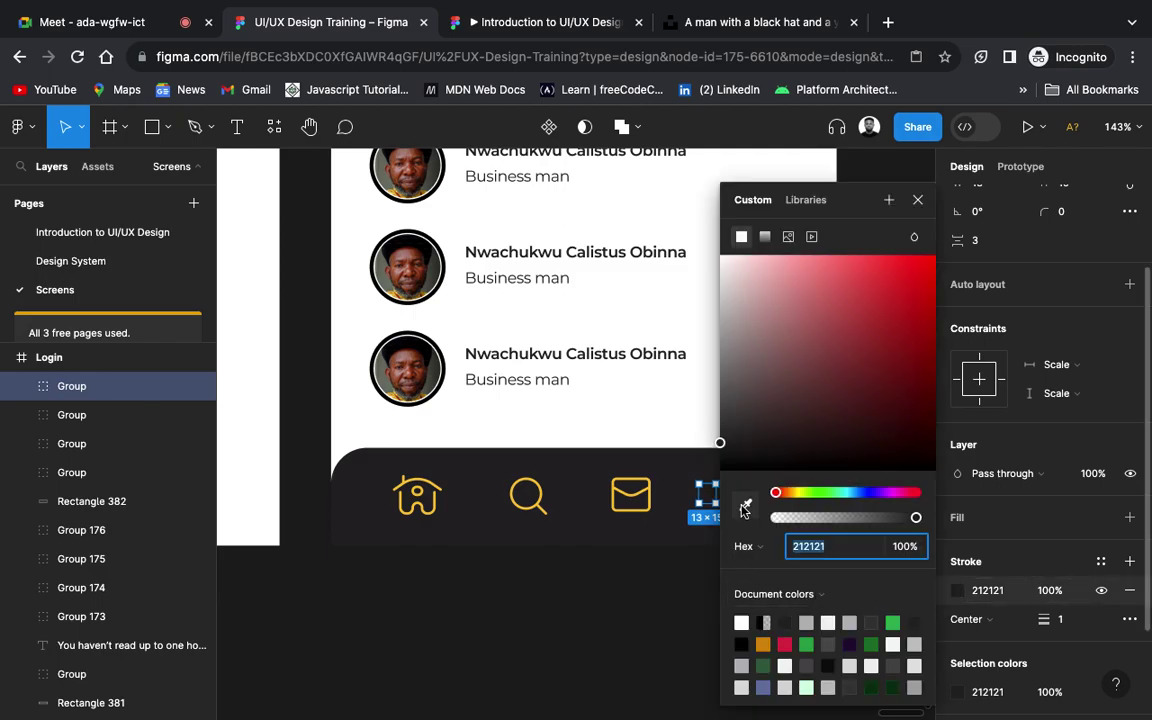
pyautogui.click(649, 499)
pyautogui.click(681, 581)
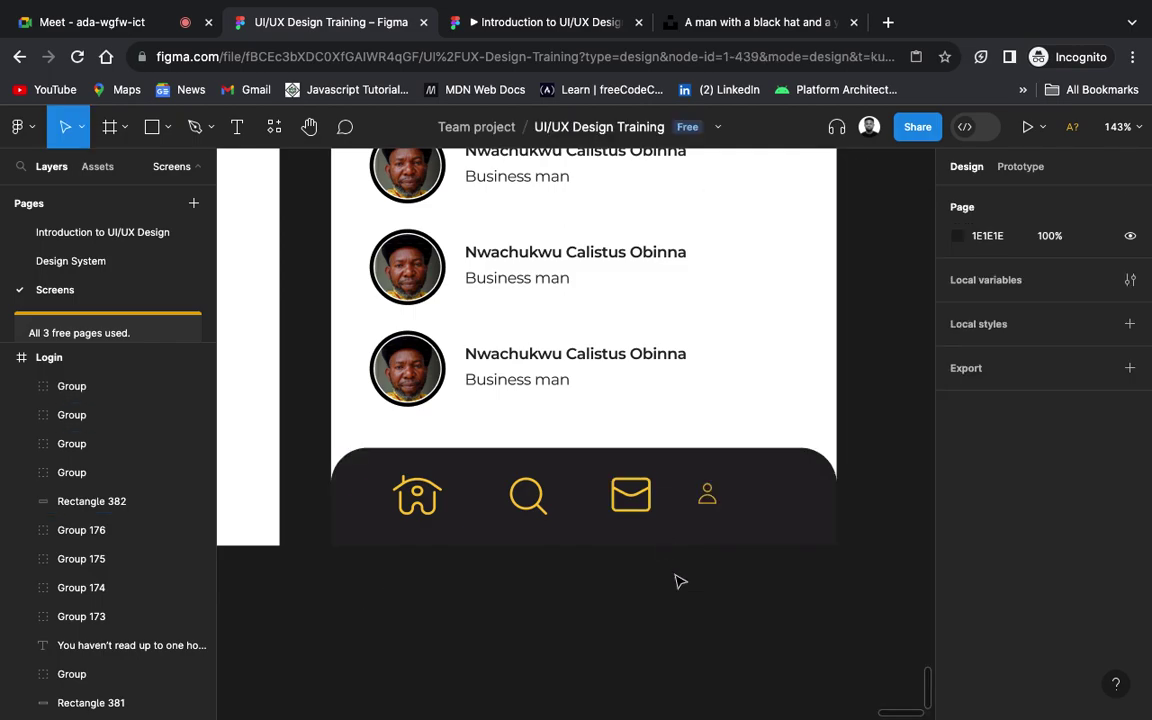
# Step: Set the profile icon's stroke weight to 2
pyautogui.click(707, 494)
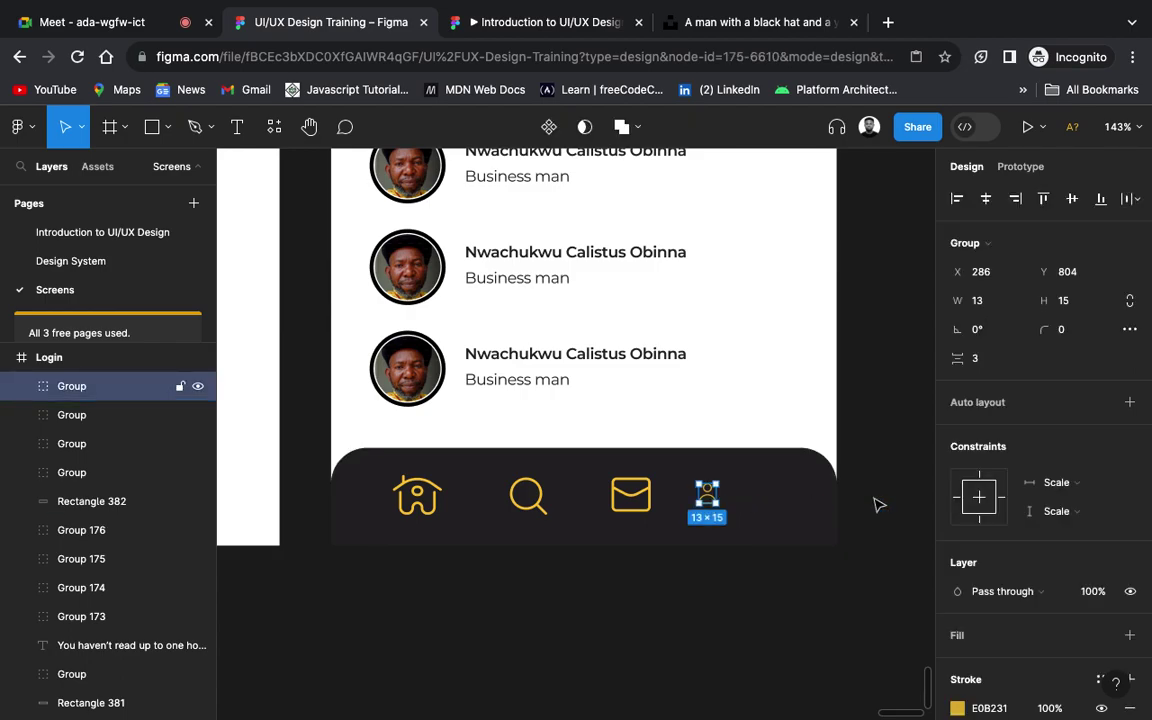
pyautogui.scroll(-2, 1070, 650)
pyautogui.click(1064, 646)
pyautogui.write('2')
pyautogui.press('Return')
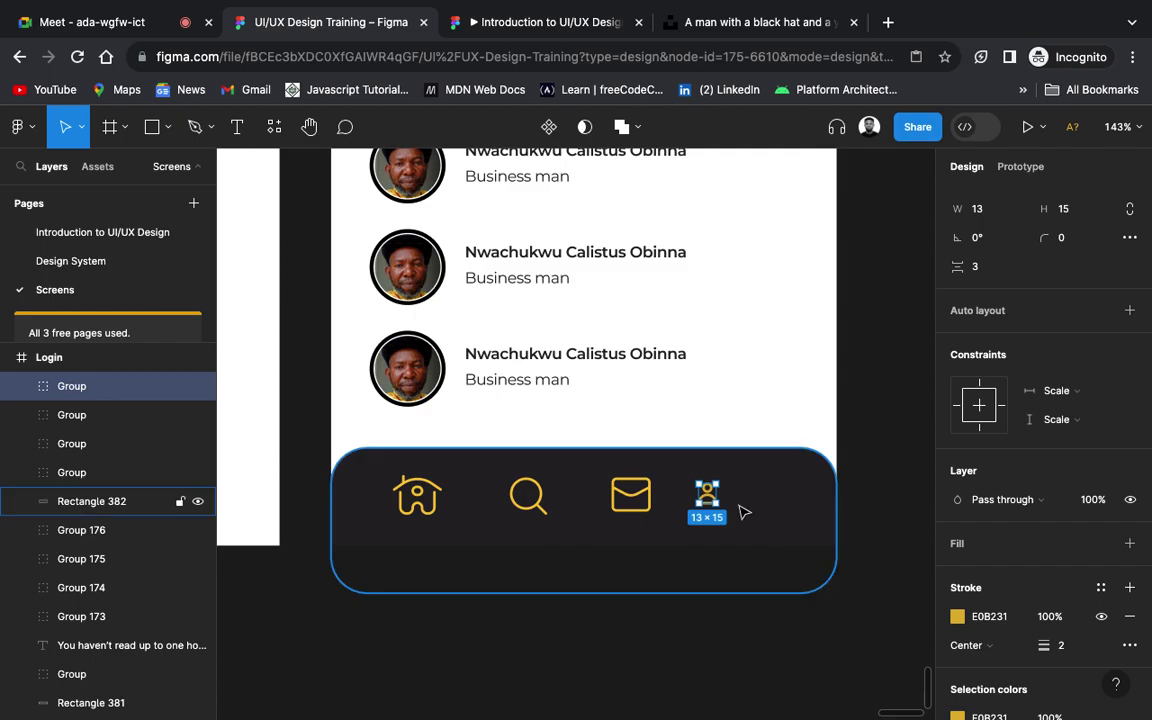
# Step: Resize the profile icon to 21×24.23 and give it a corner radius of 10
pyautogui.scroll(5, 740, 510)
pyautogui.scroll(-3, 712, 500)
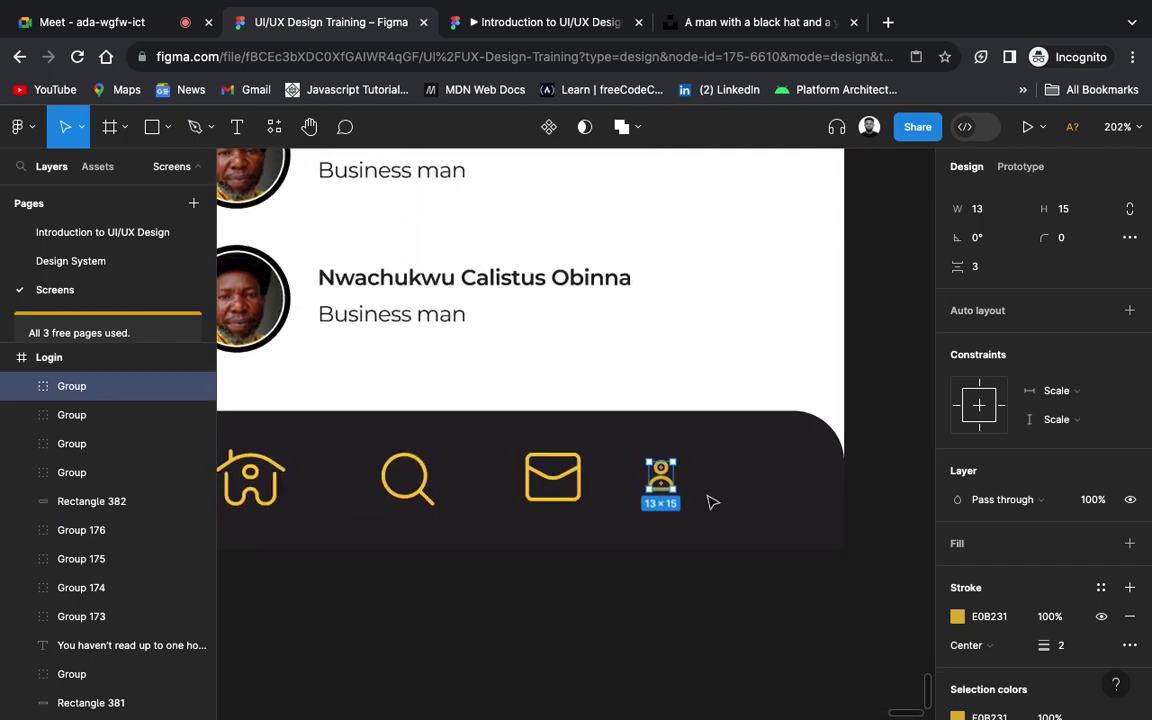
pyautogui.hscroll(2, 710, 500)
pyautogui.scroll(-1, 710, 500)
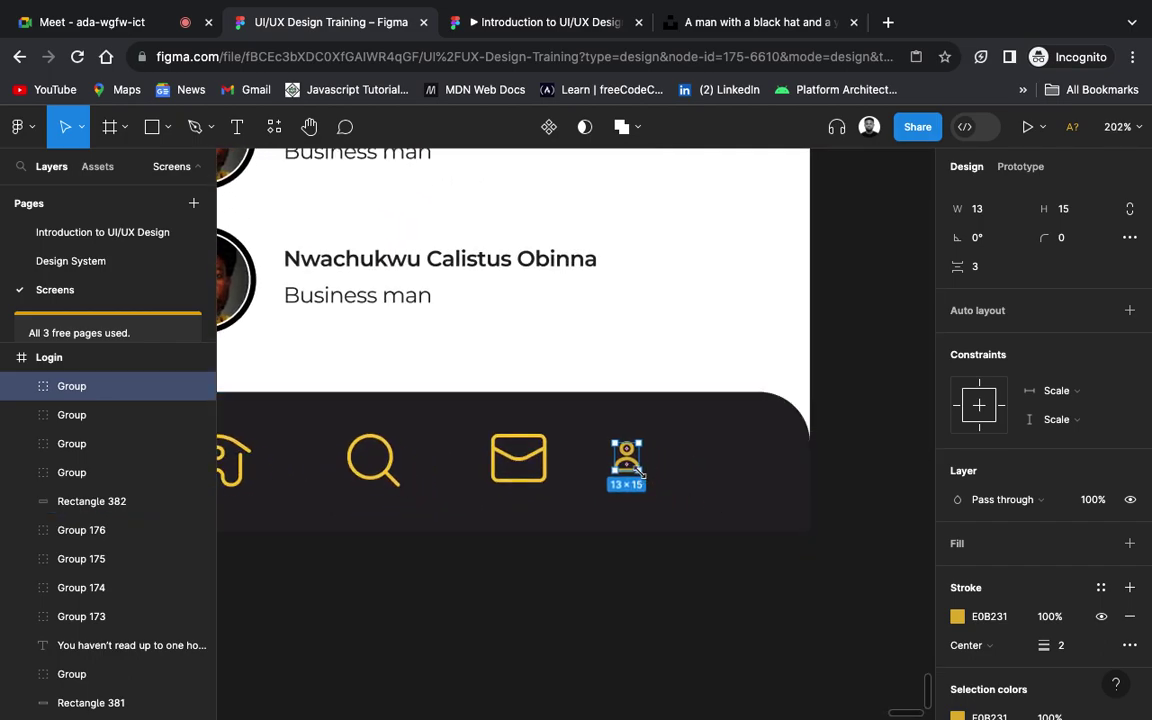
pyautogui.moveTo(640, 470); pyautogui.dragTo(708, 481)
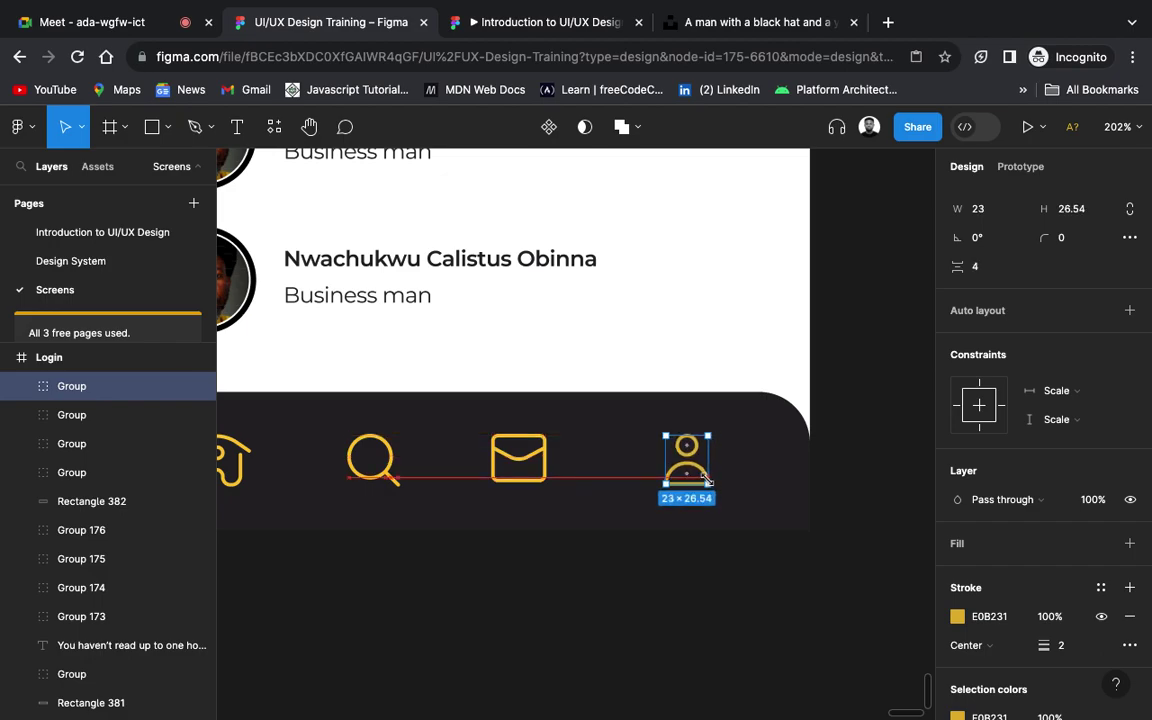
pyautogui.moveTo(707, 480); pyautogui.dragTo(706, 468)
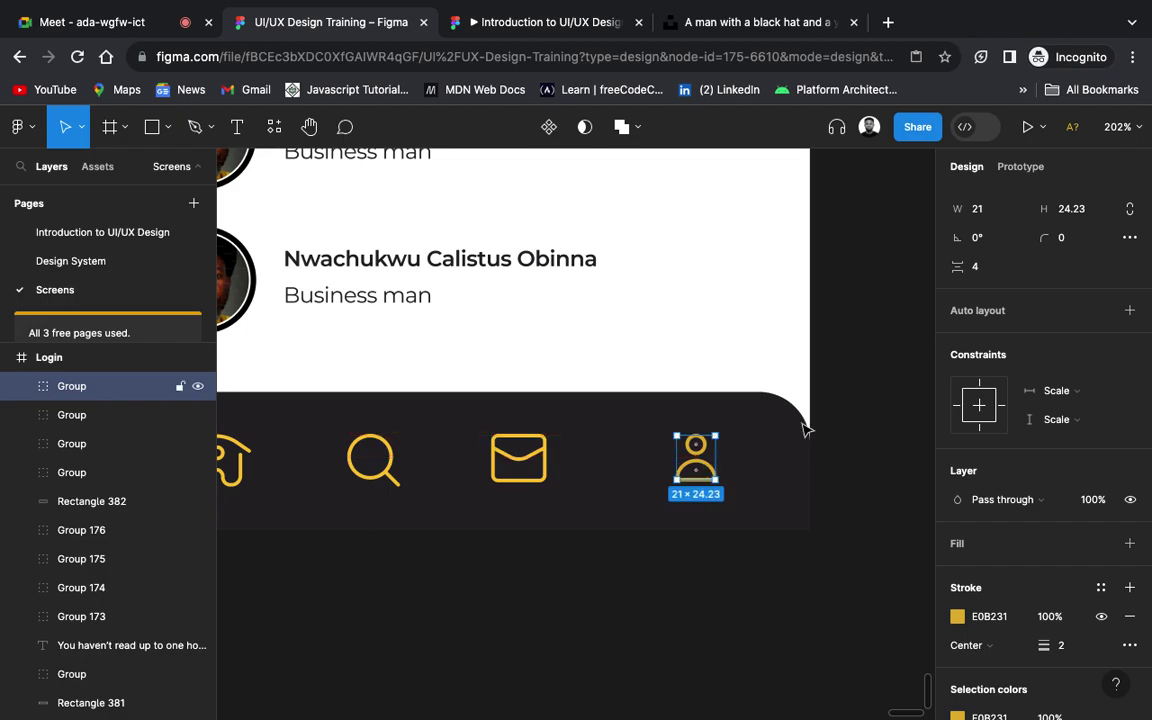
pyautogui.click(1075, 240)
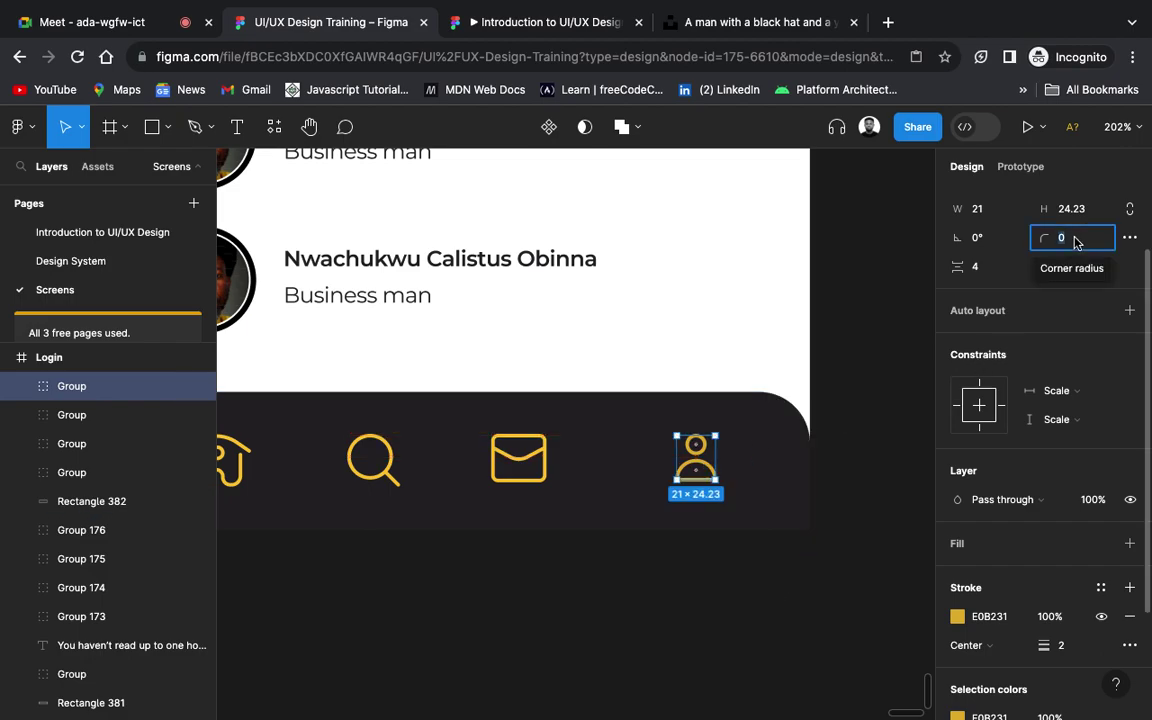
pyautogui.write('10')
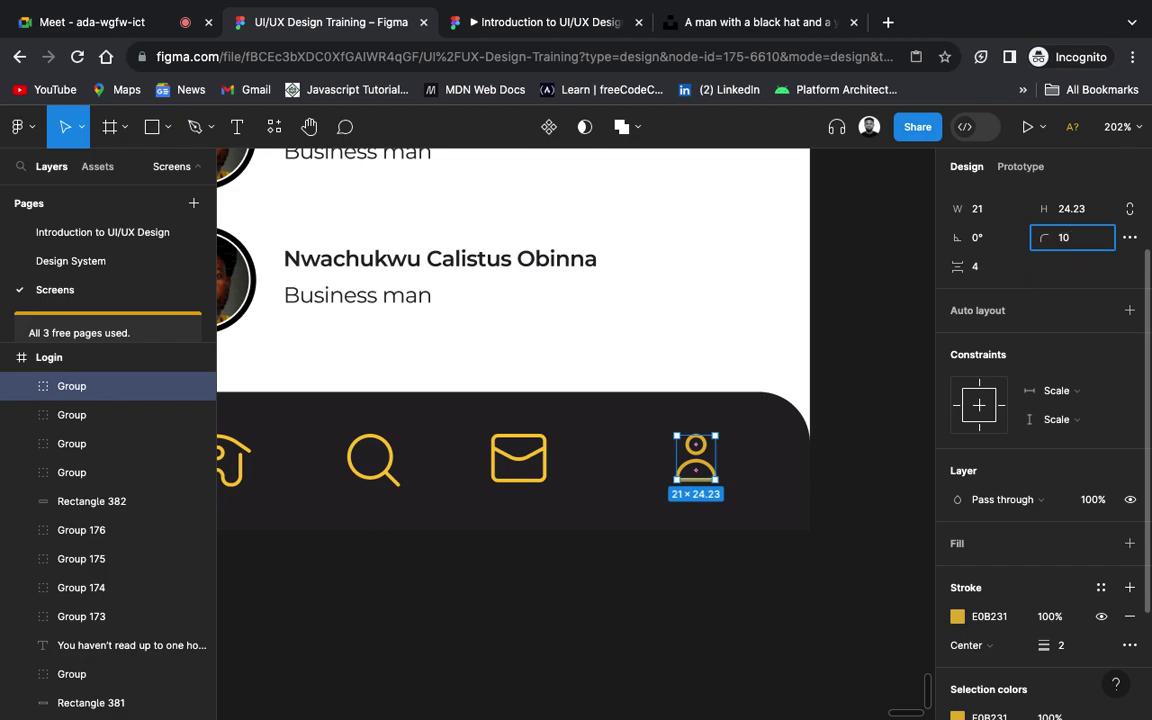
pyautogui.press('Return')
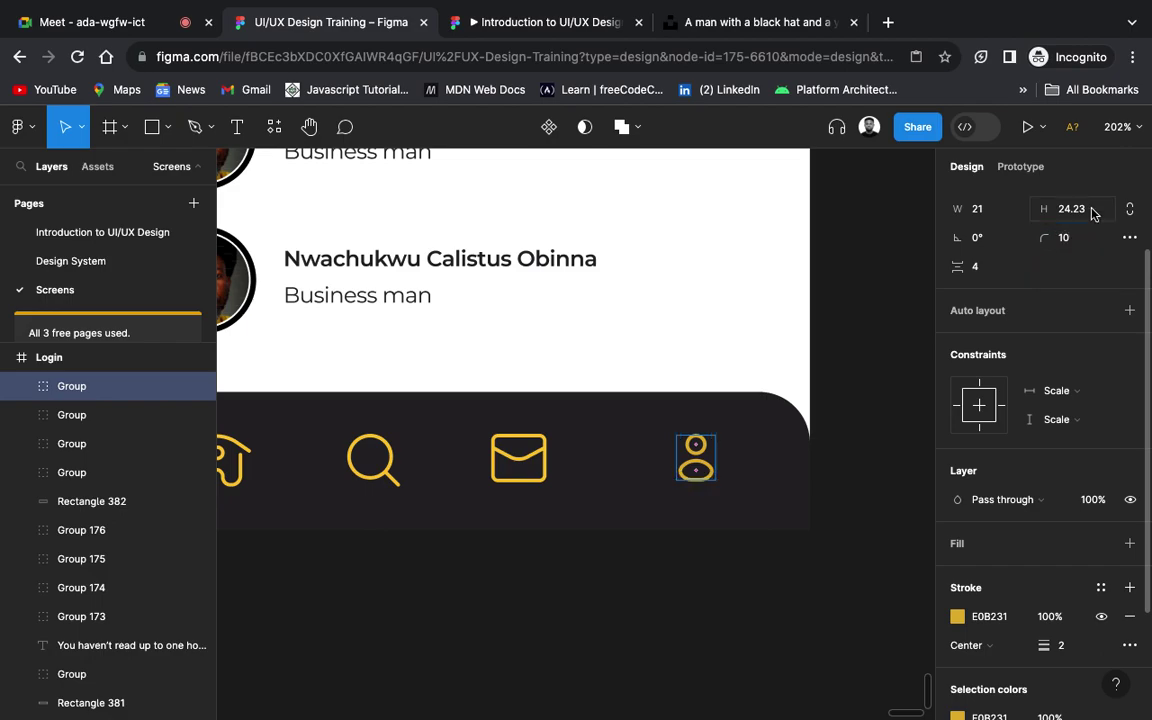
pyautogui.click(740, 628)
pyautogui.hscroll(-3, 740, 628)
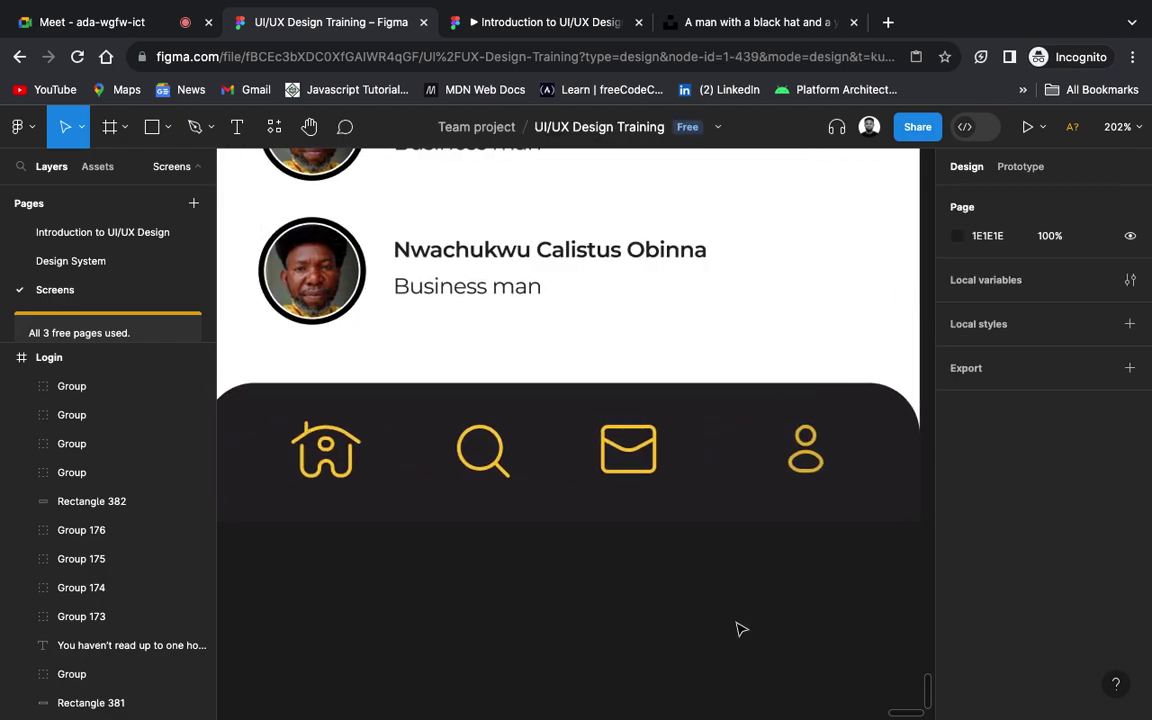
# Step: Zoom out to the wireframes and back, then hide the UI to show only the Splash, Login and Home screens
pyautogui.hscroll(2, 740, 628)
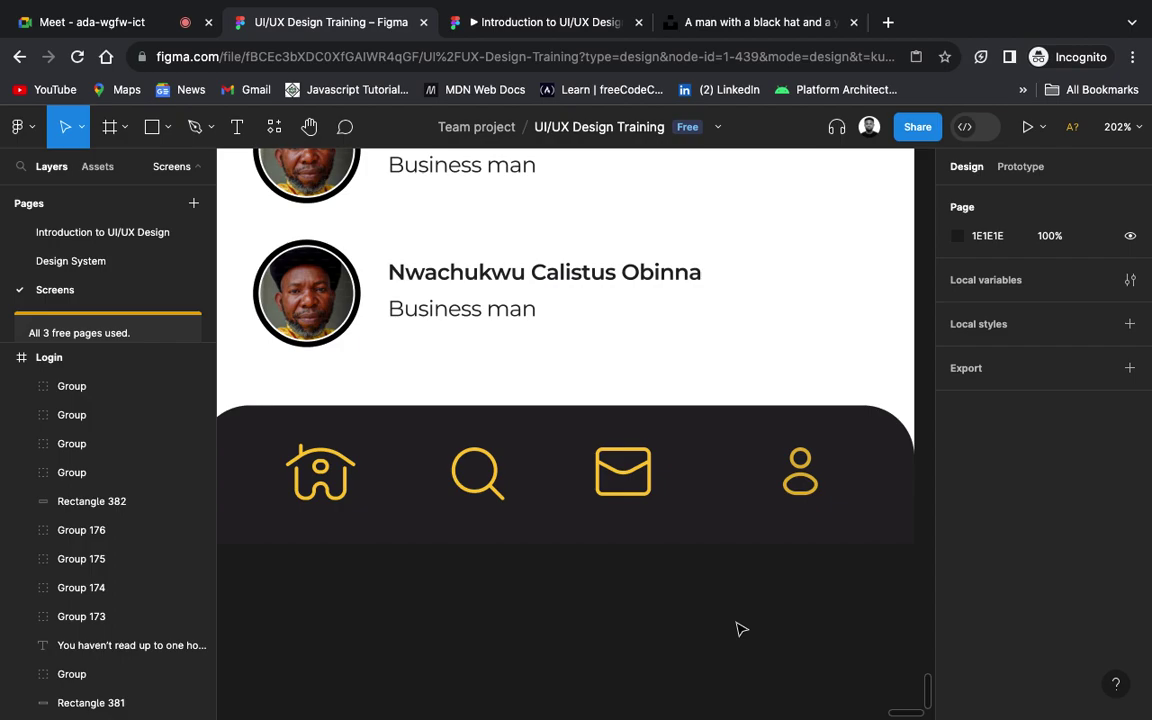
pyautogui.scroll(-10, 740, 628)
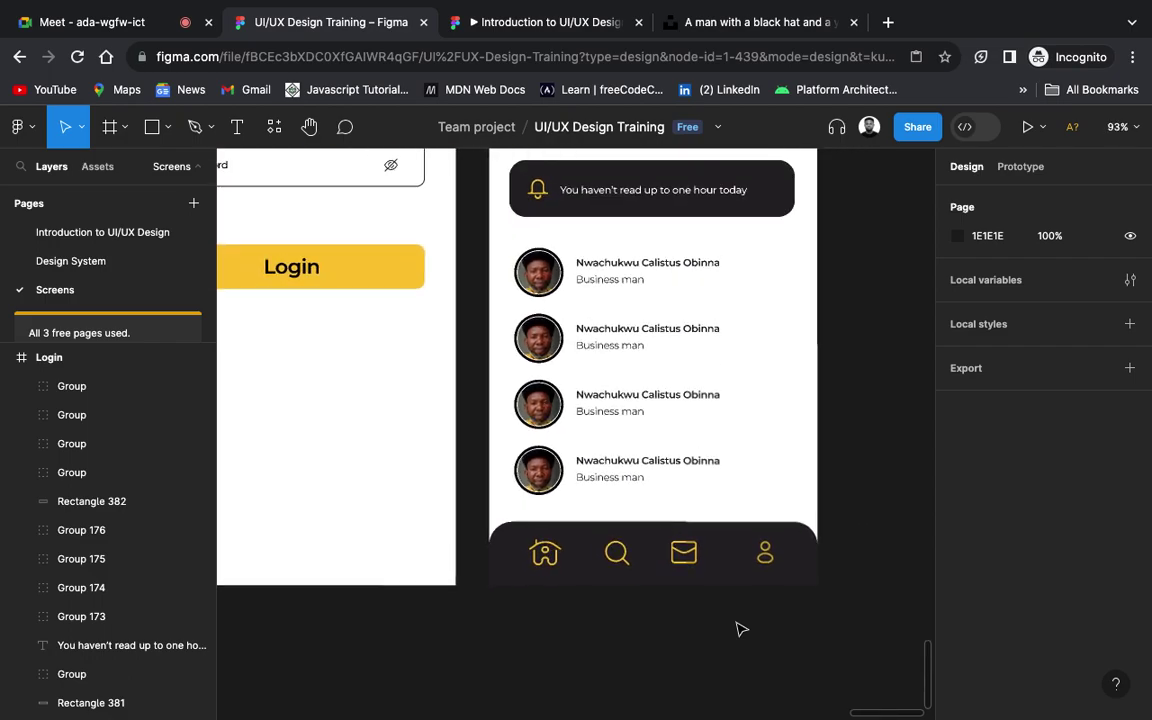
pyautogui.scroll(1, 740, 628)
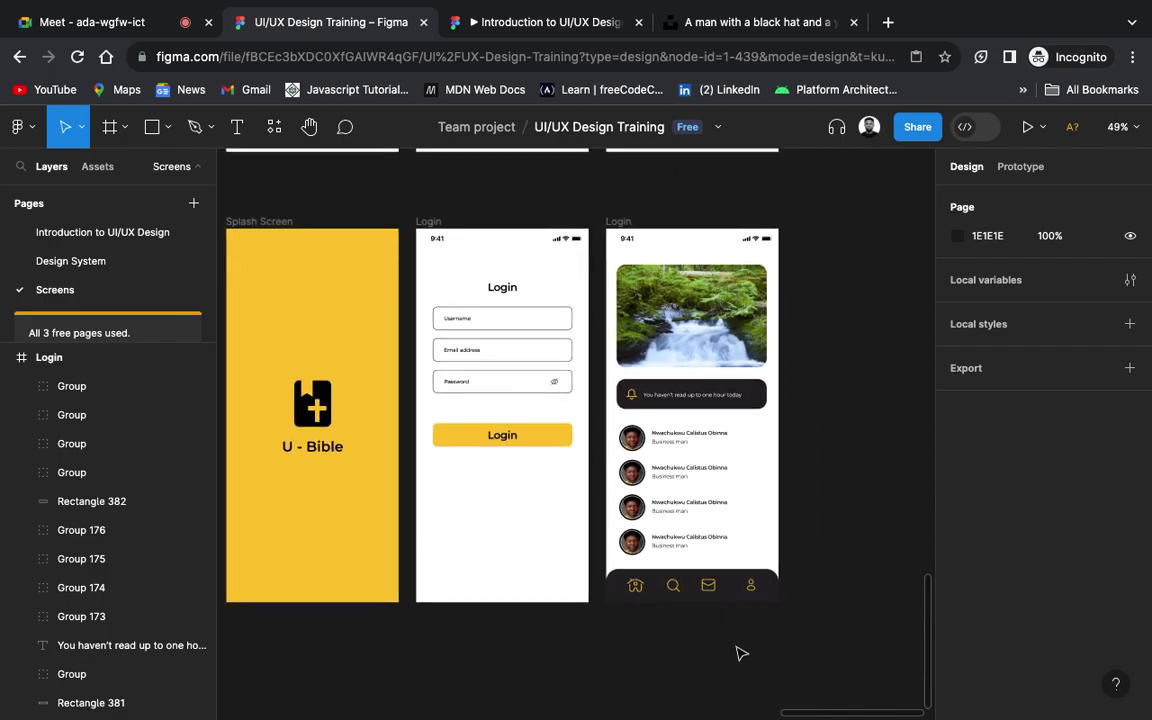
pyautogui.scroll(-5, 566, 636)
pyautogui.scroll(2, 566, 636)
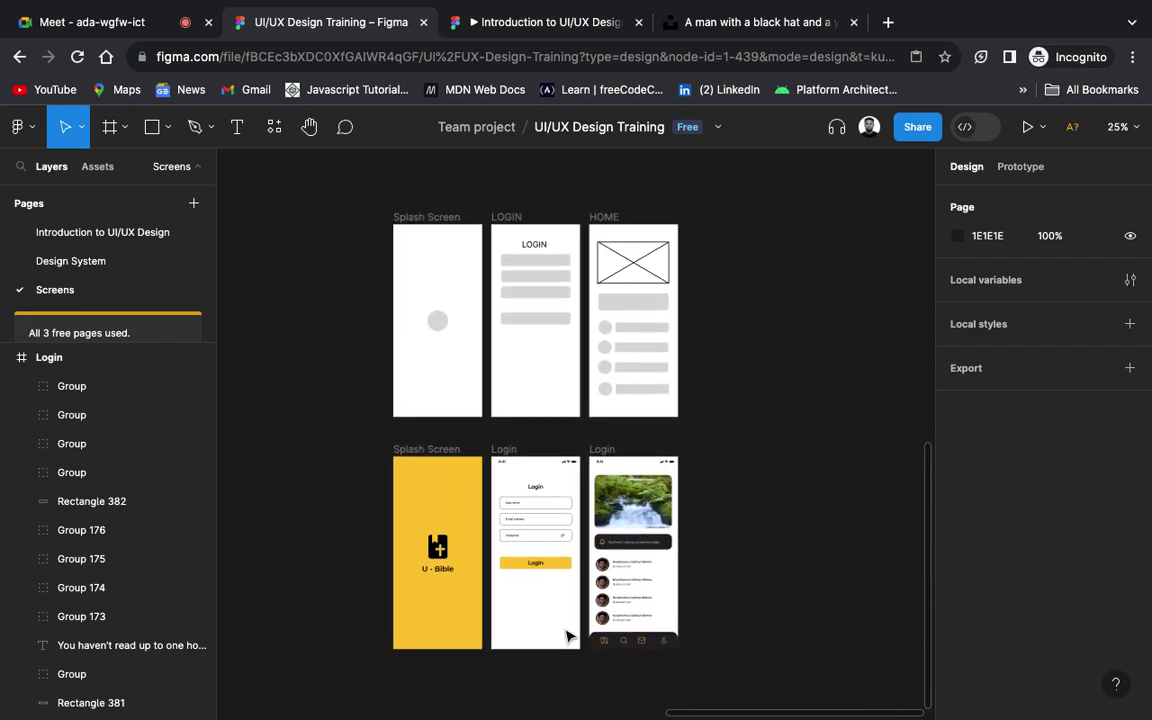
pyautogui.scroll(-2, 566, 636)
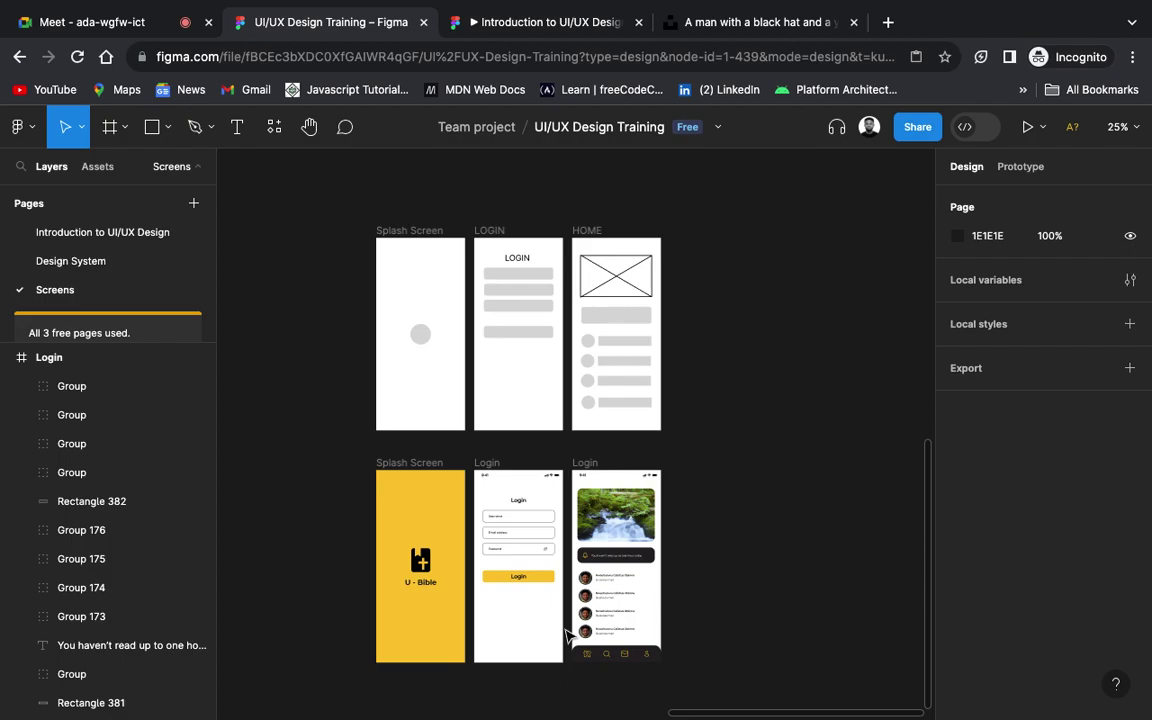
pyautogui.scroll(5, 468, 546)
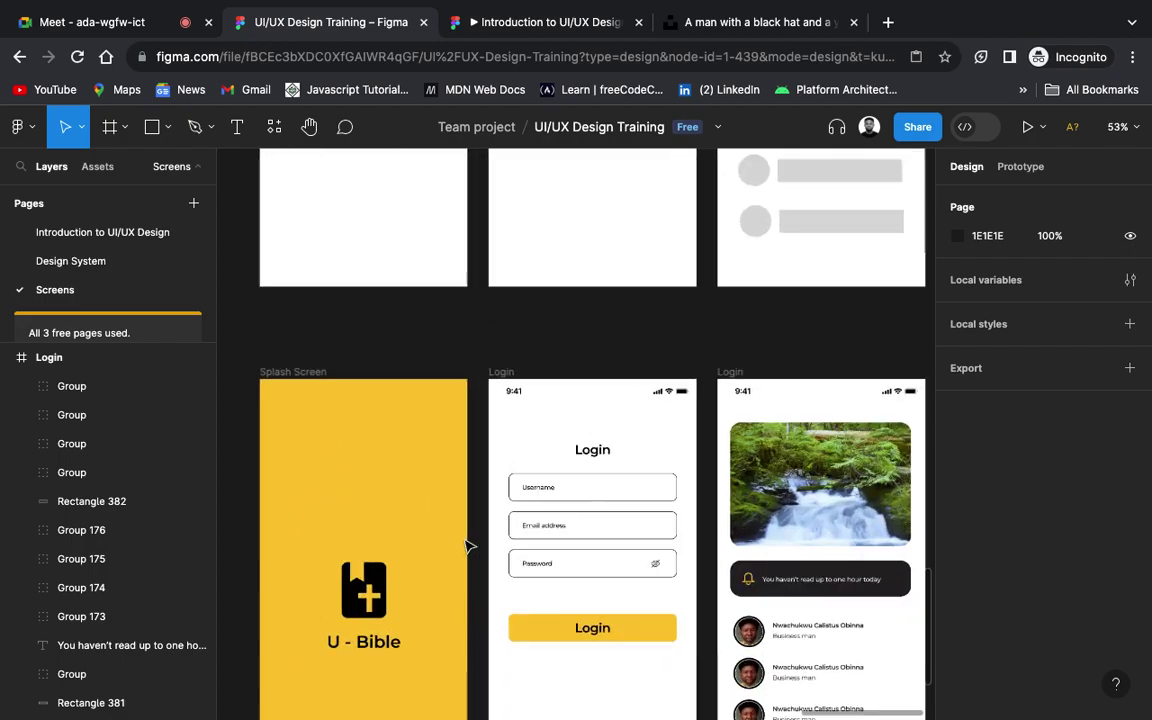
pyautogui.scroll(-3, 468, 546)
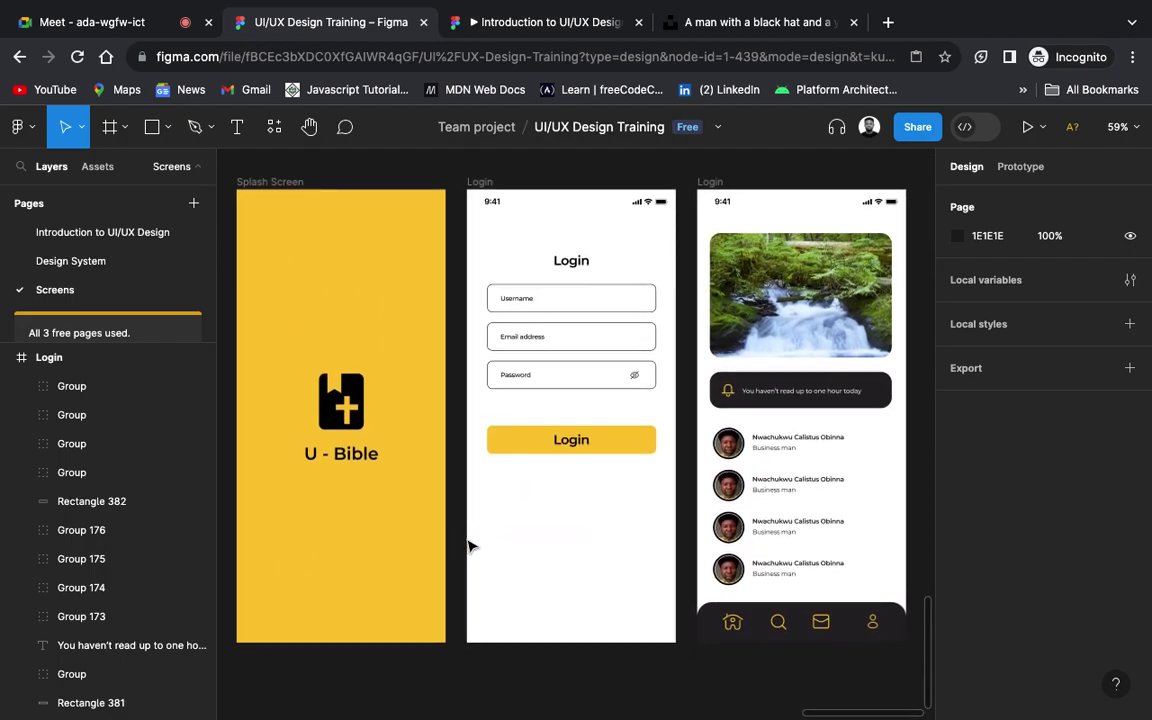
pyautogui.hotkey('ctrl', '\\')
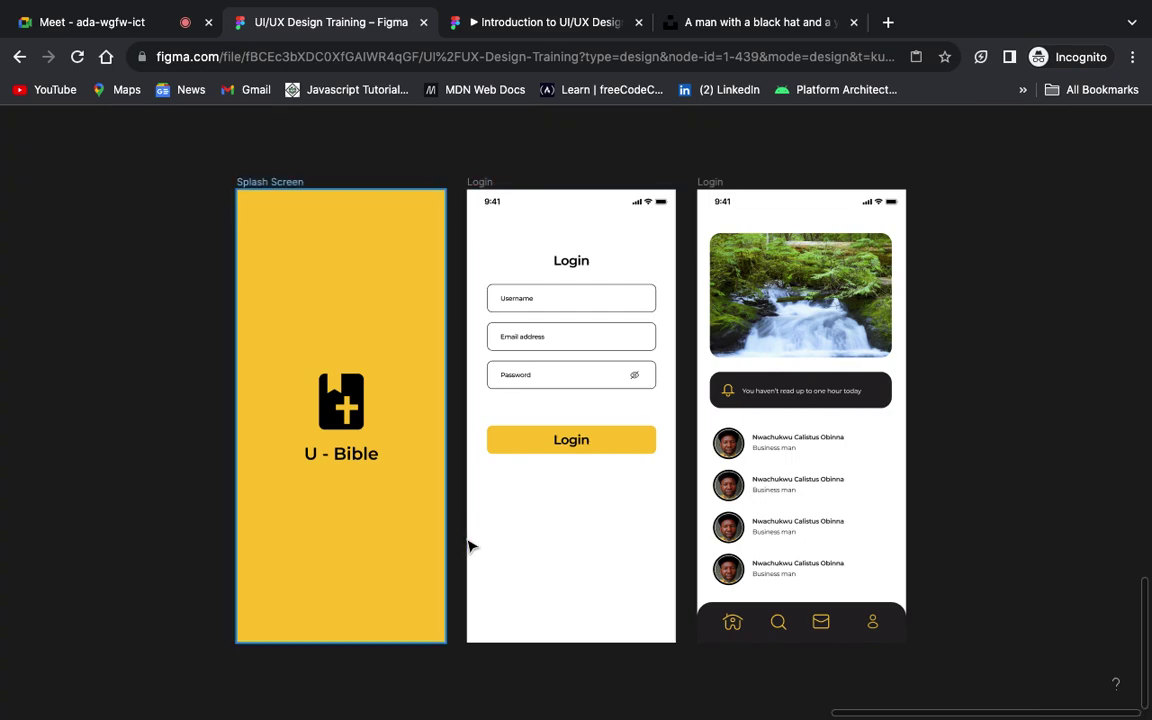
pyautogui.scroll(3, 470, 546)
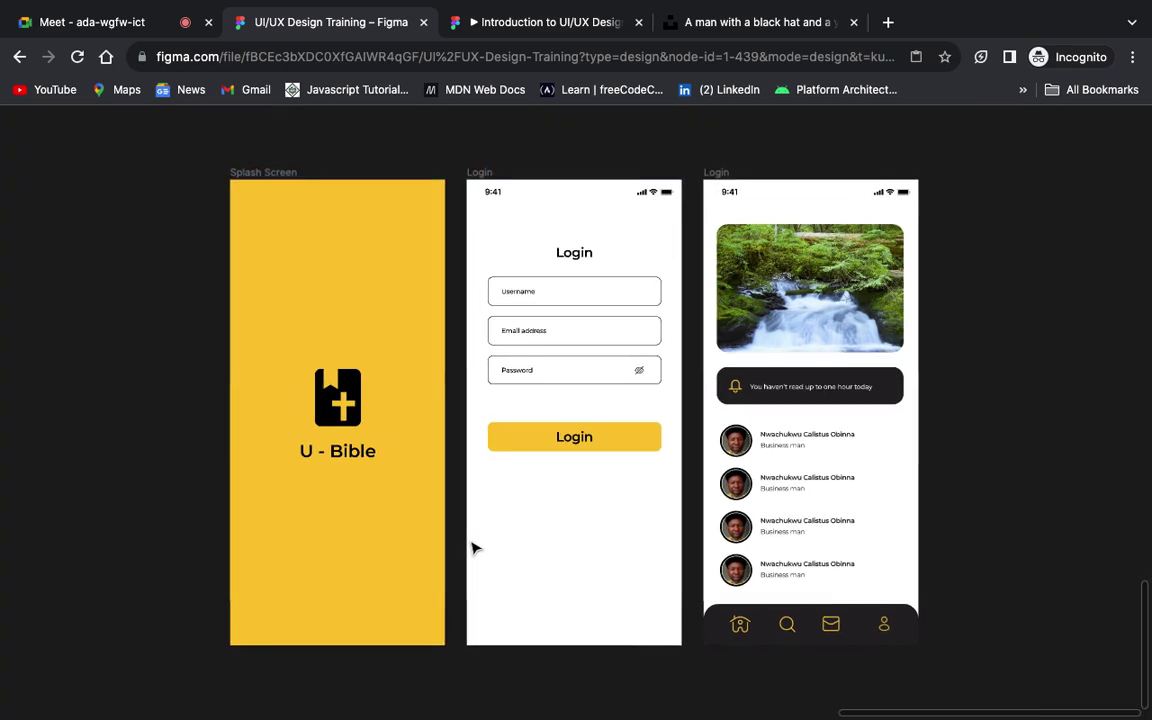
pyautogui.hscroll(3, 475, 548)
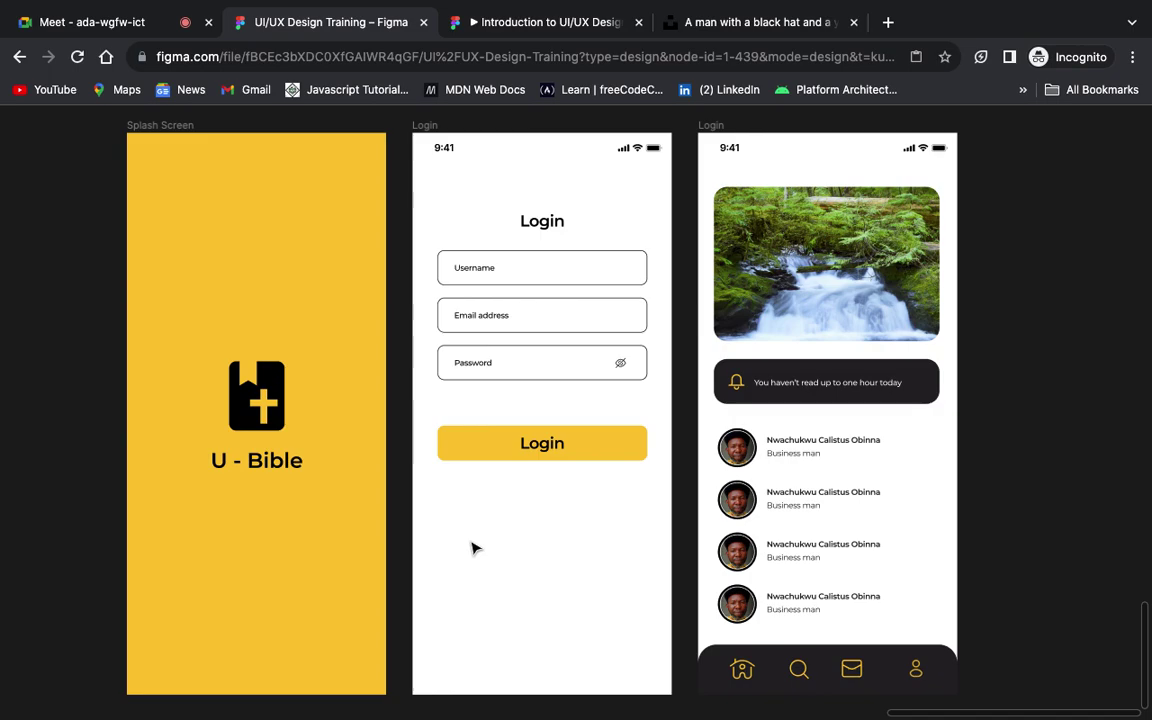
pyautogui.scroll(-2, 475, 548)
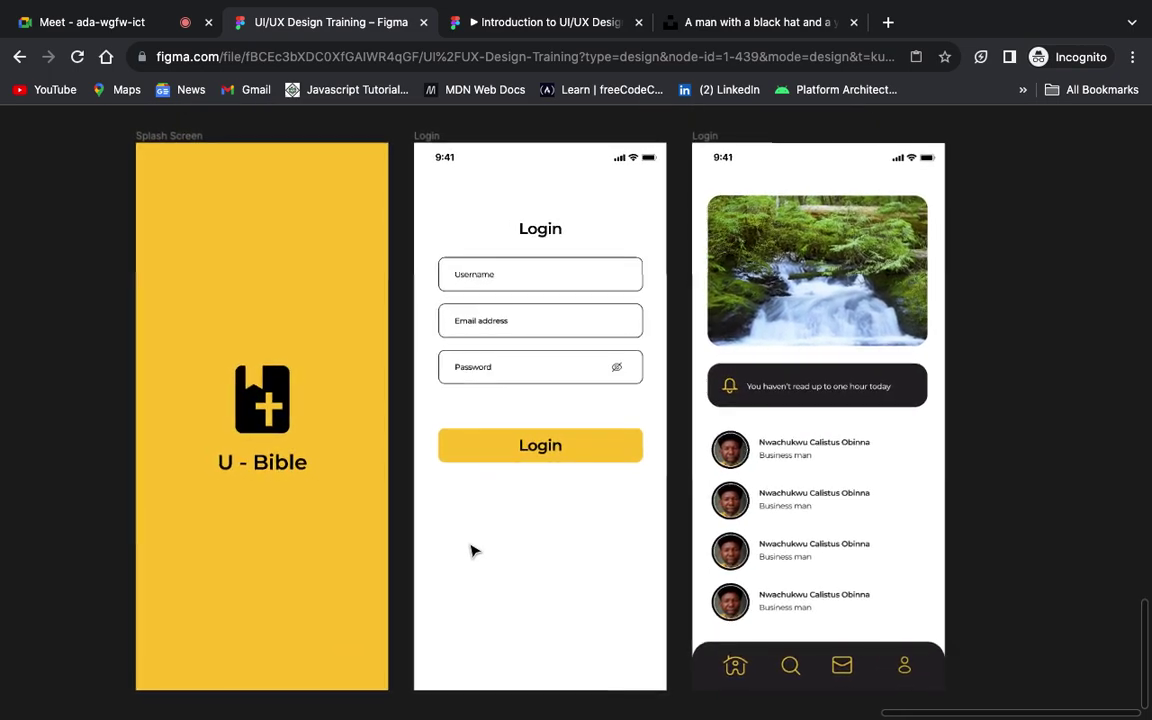
pyautogui.scroll(-1, 475, 550)
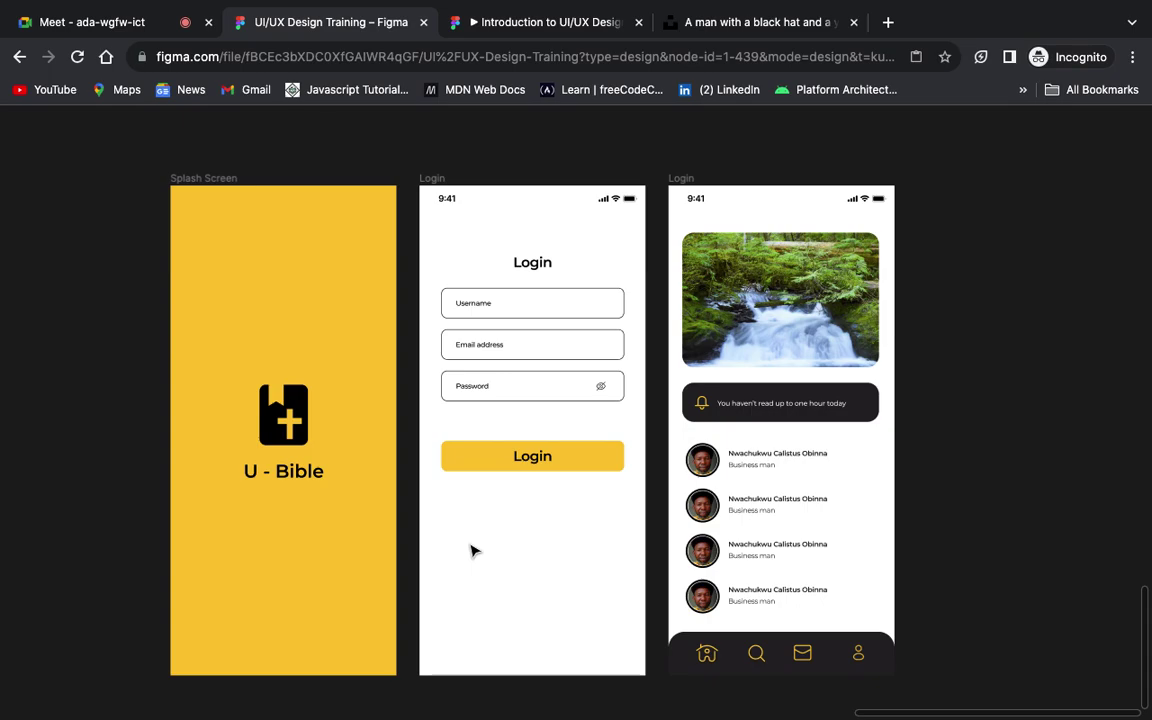
pyautogui.click(580, 466)
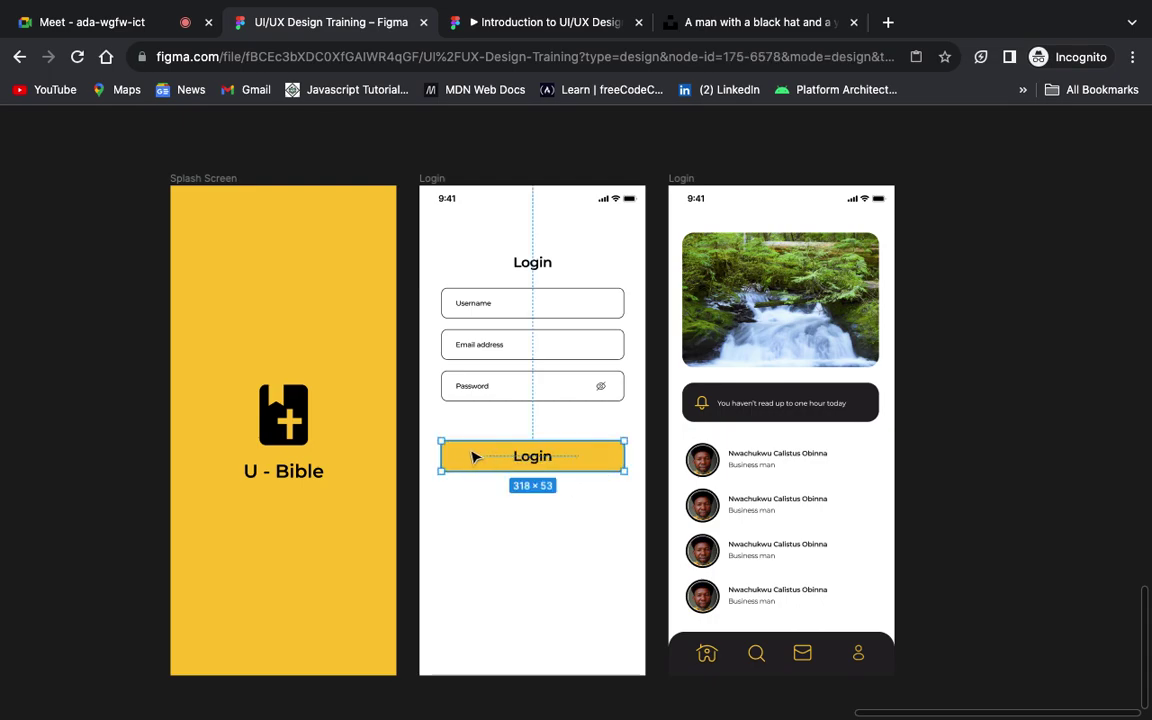
pyautogui.click(587, 558)
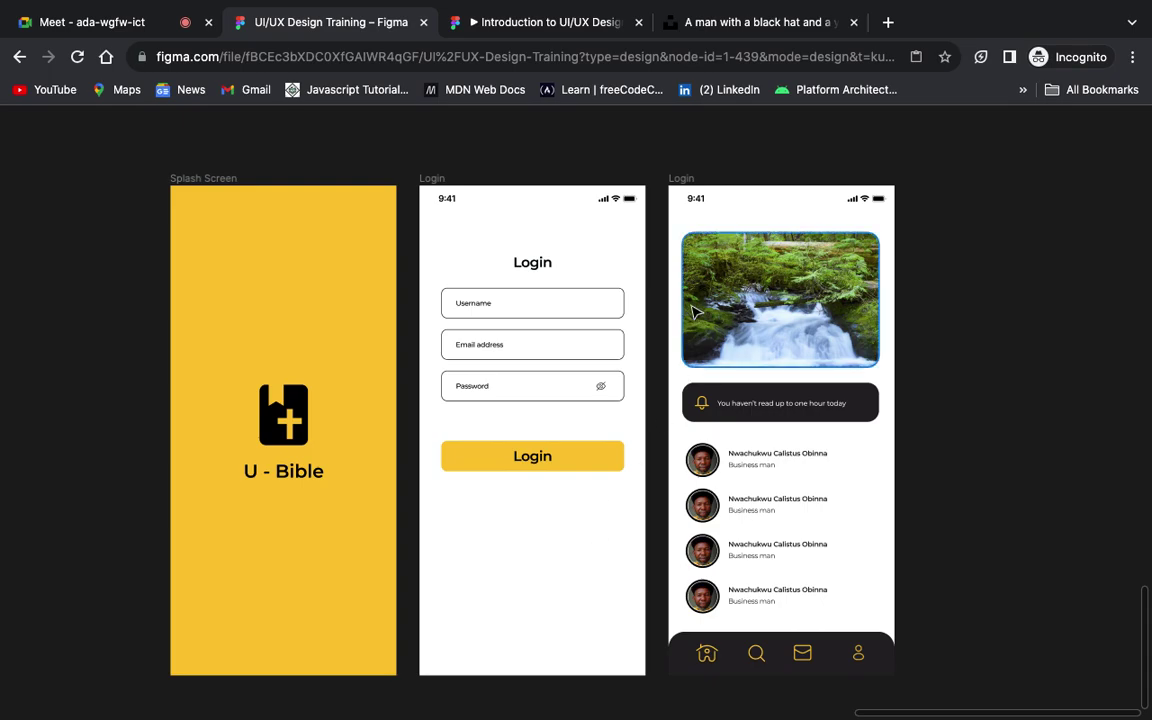
pyautogui.hotkey('ctrl', '\\')
# Step: Rename the third phone screen from Login to 'Home'
pyautogui.doubleClick(683, 180)
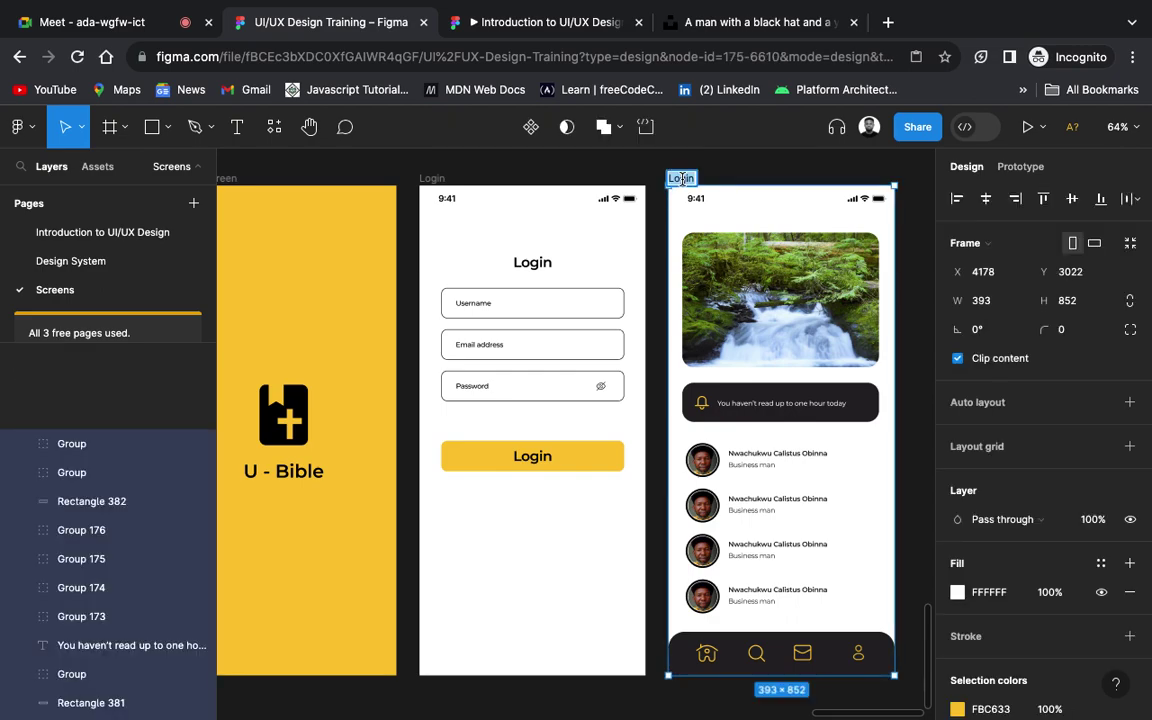
pyautogui.press('BackSpace')
pyautogui.write('Ho')
pyautogui.press('BackSpace')
pyautogui.write('ome')
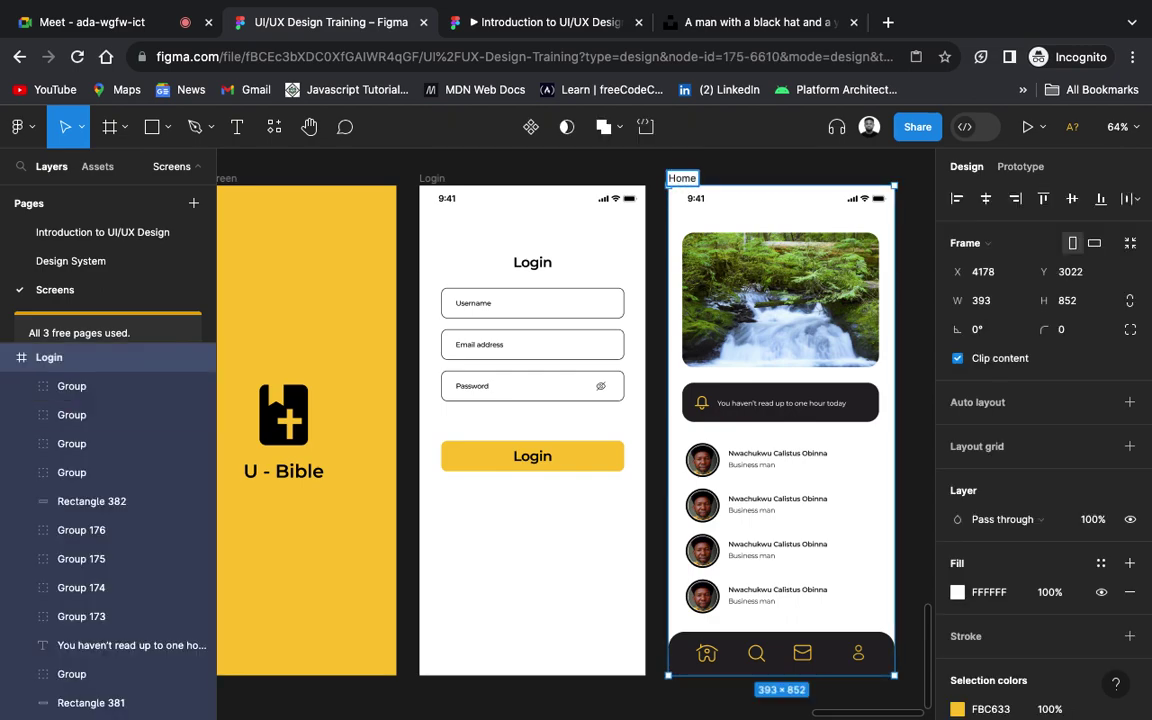
pyautogui.press('Return')
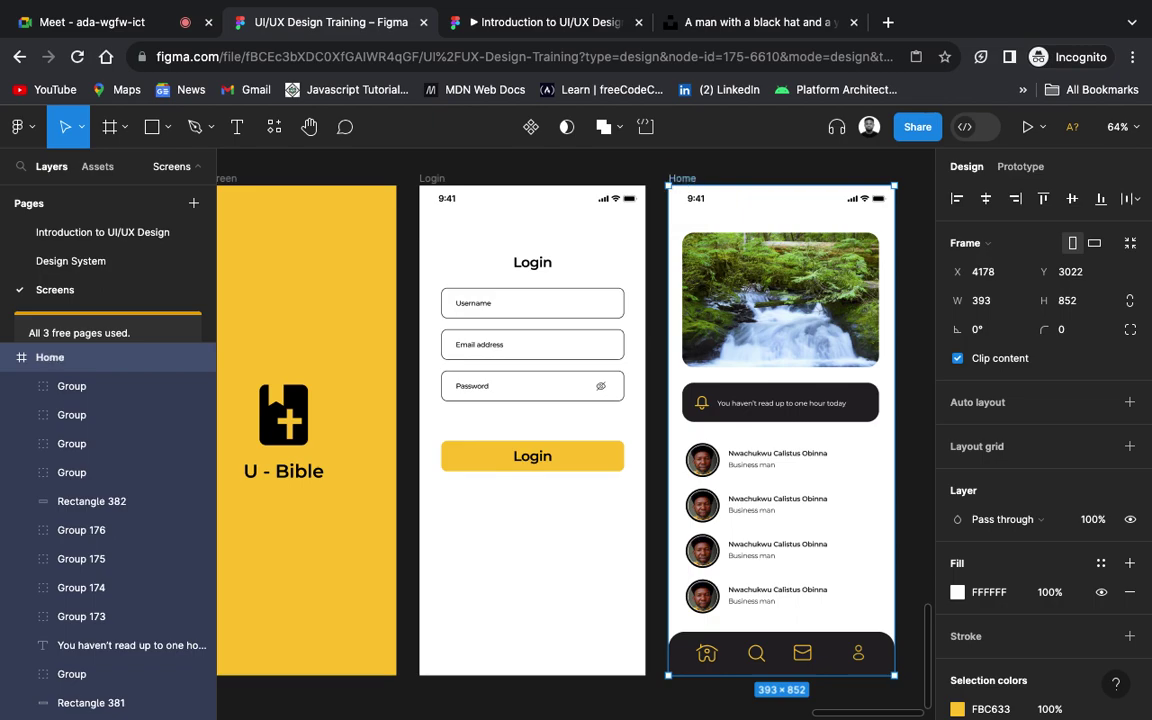
pyautogui.scroll(-3, 728, 349)
pyautogui.hscroll(1, 769, 336)
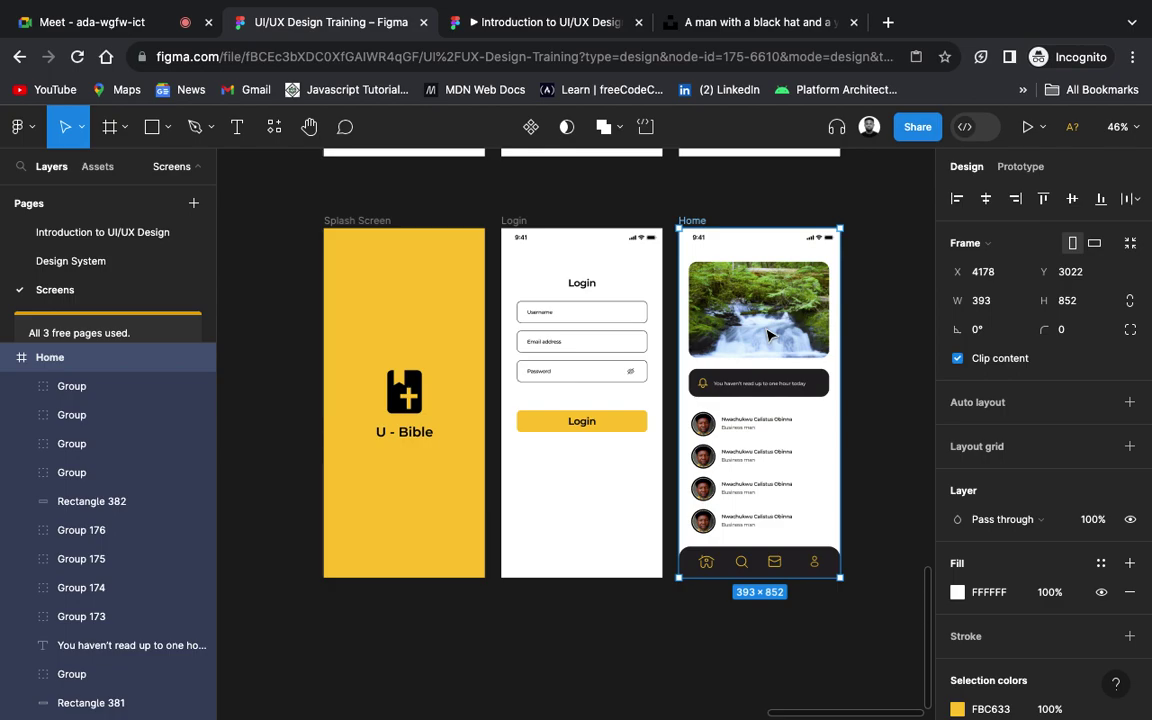
pyautogui.moveTo(768, 8)
pyautogui.scroll(5, 889, 430)
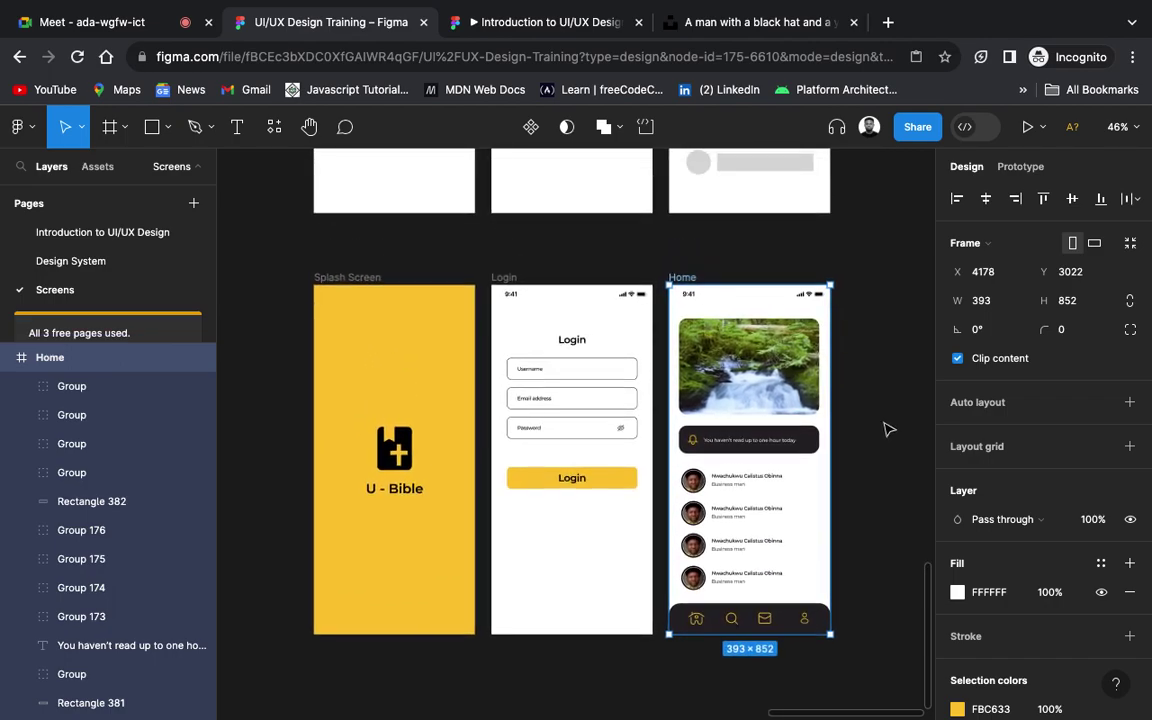
pyautogui.scroll(-1, 889, 430)
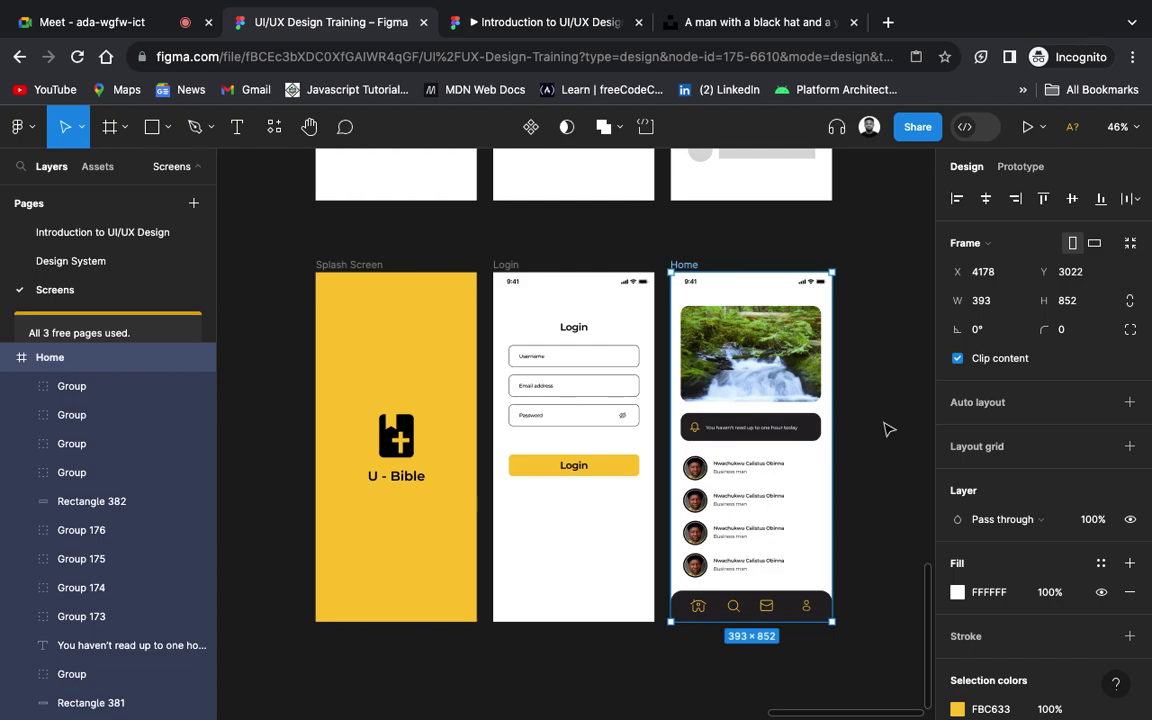
pyautogui.click(884, 429)
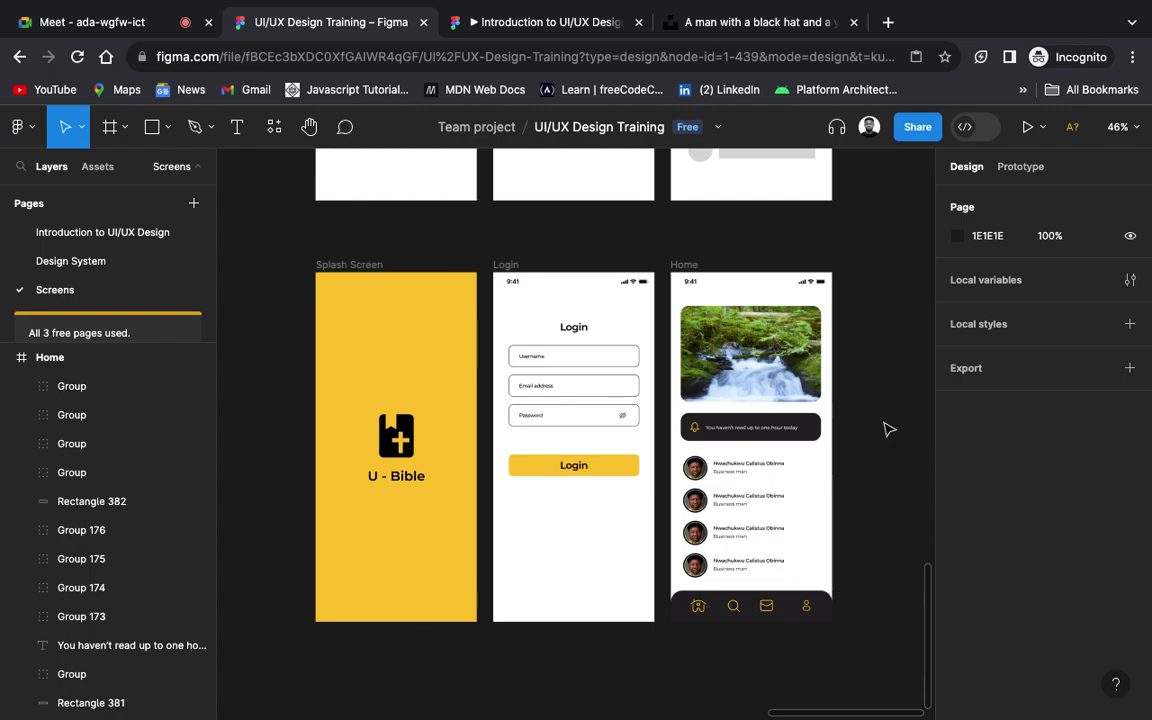
pyautogui.scroll(2, 884, 429)
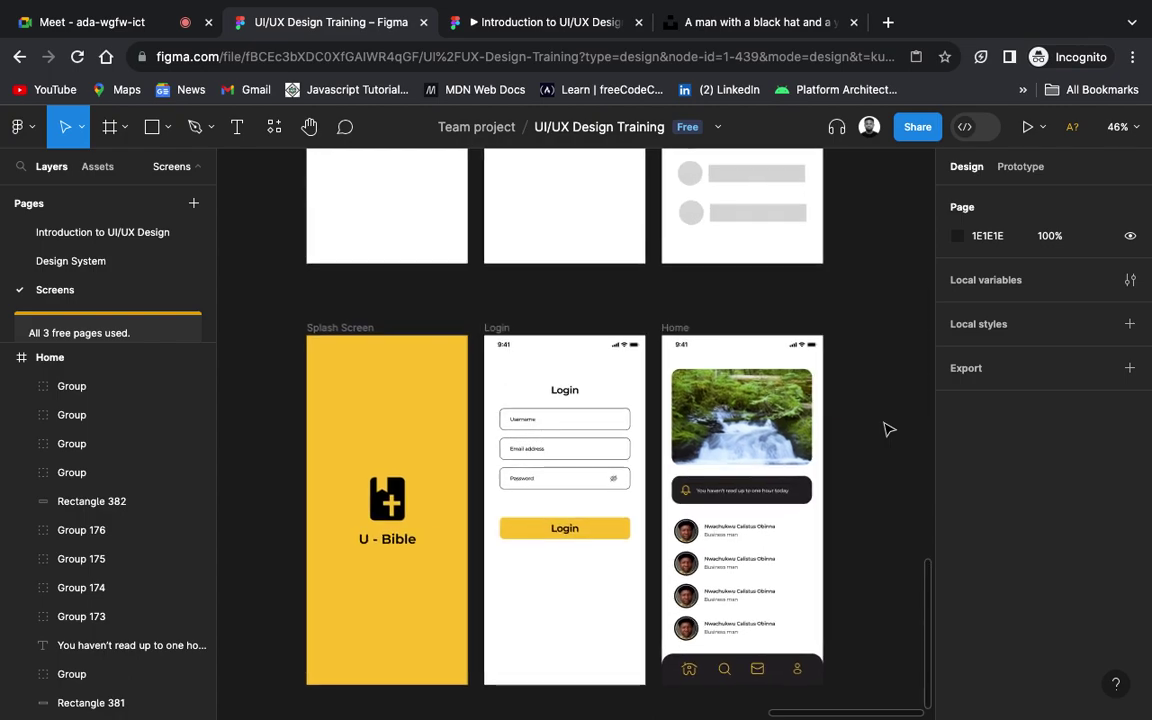
pyautogui.click(138, 241)
pyautogui.scroll(5, 549, 536)
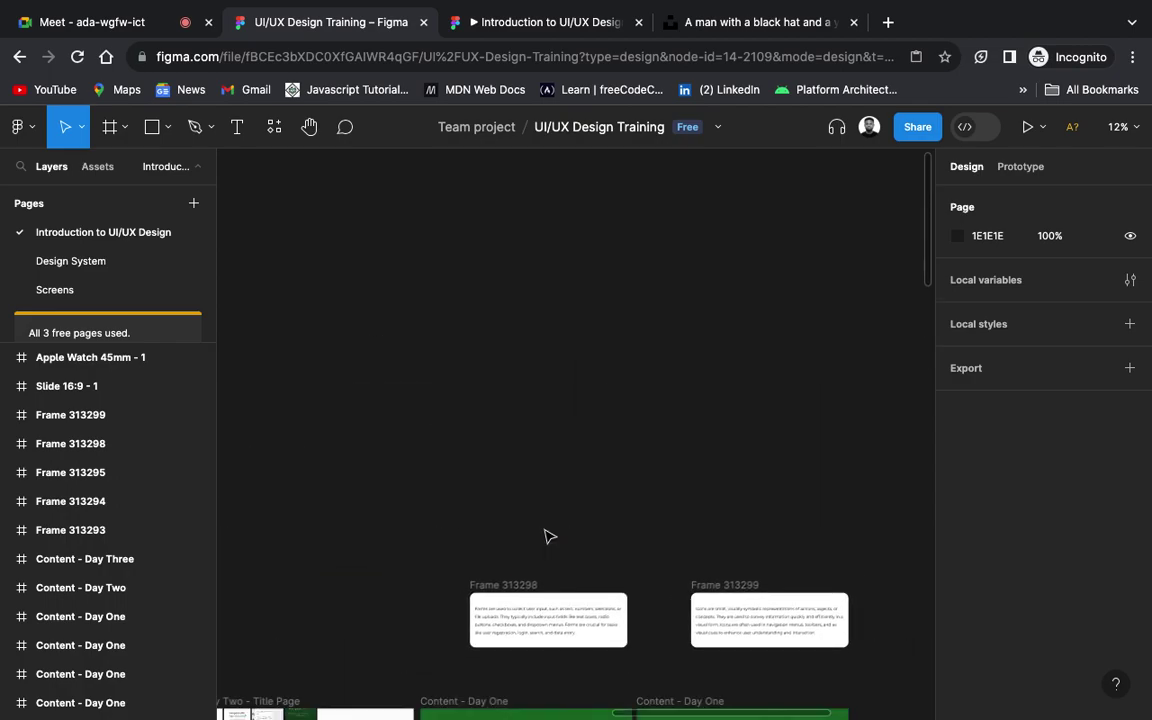
pyautogui.hscroll(10, 549, 536)
pyautogui.hscroll(-3, 549, 536)
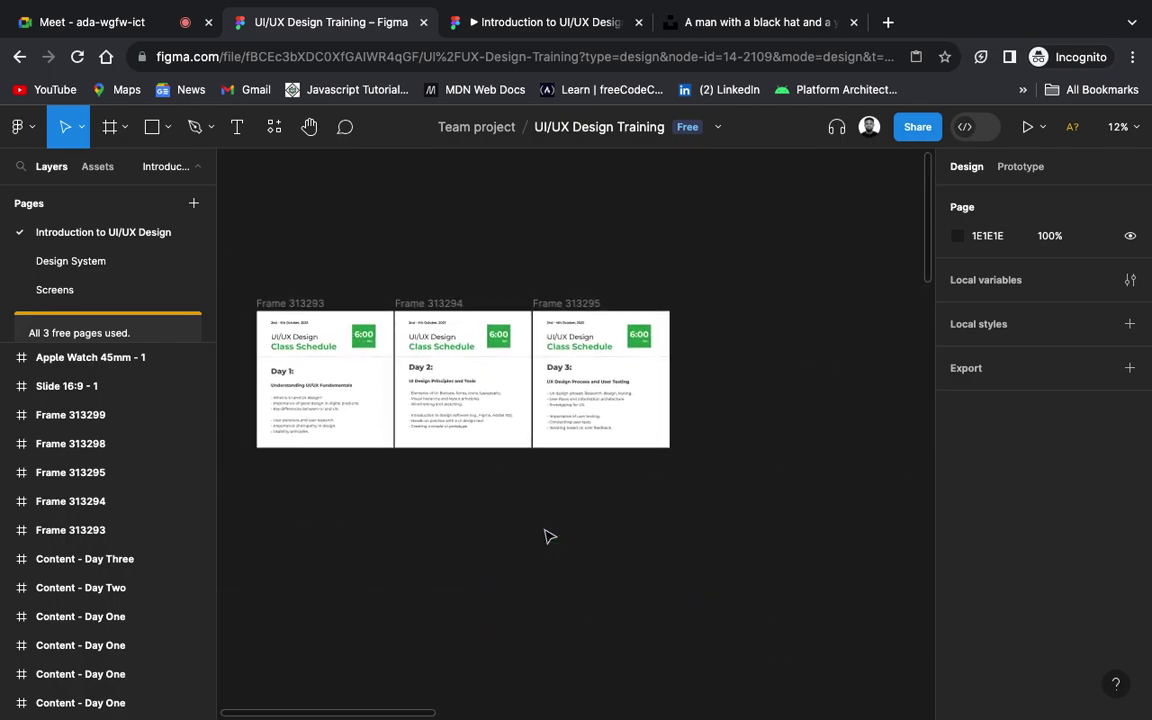
pyautogui.scroll(5, 549, 536)
pyautogui.scroll(4, 549, 536)
pyautogui.hscroll(-3, 549, 536)
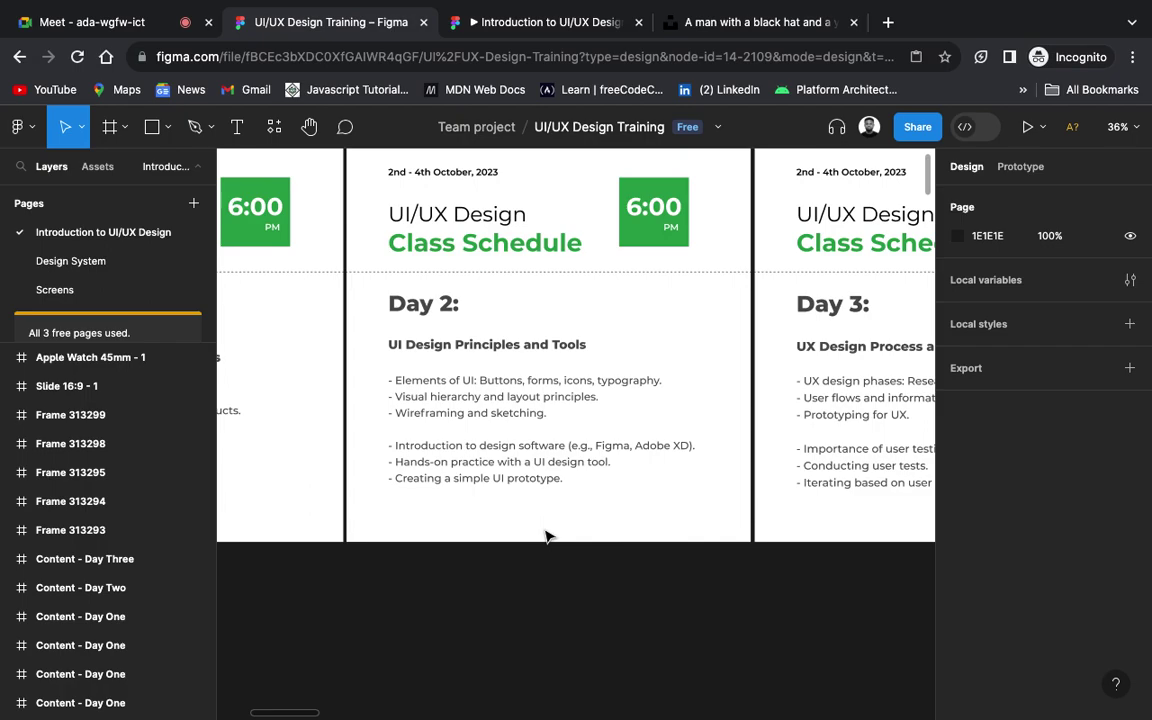
pyautogui.scroll(5, 549, 536)
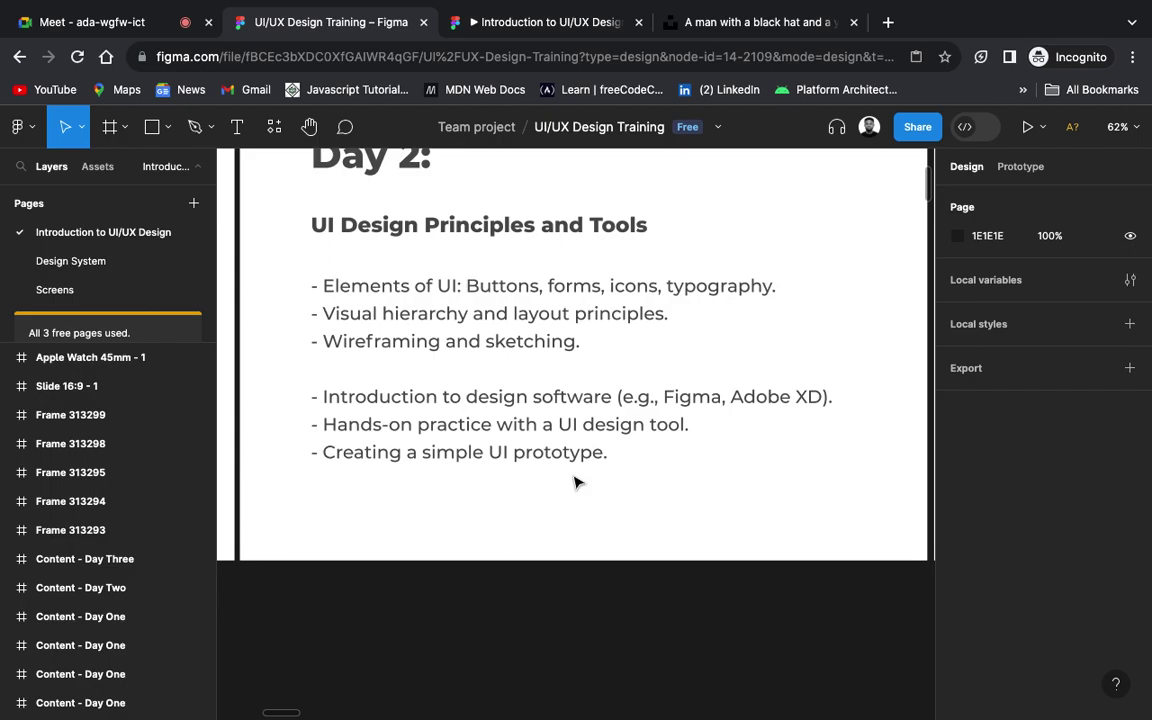
pyautogui.scroll(-3, 573, 481)
pyautogui.scroll(-3, 575, 482)
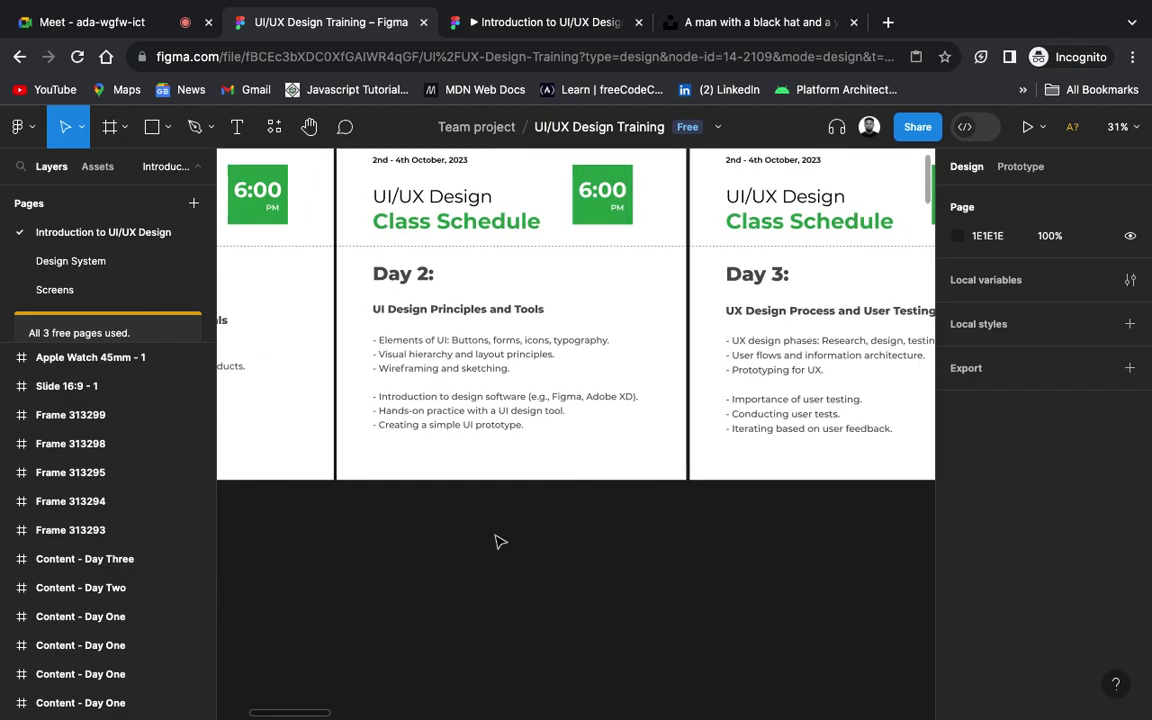
pyautogui.scroll(-3, 496, 540)
pyautogui.scroll(-2, 496, 540)
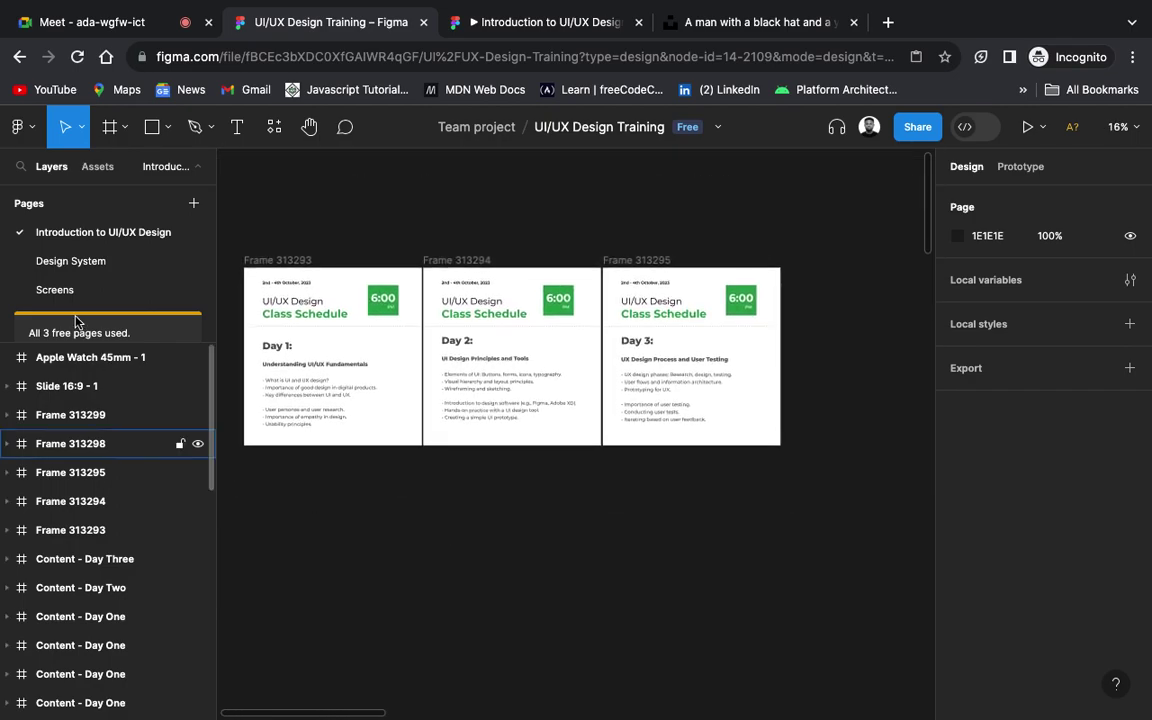
pyautogui.click(68, 291)
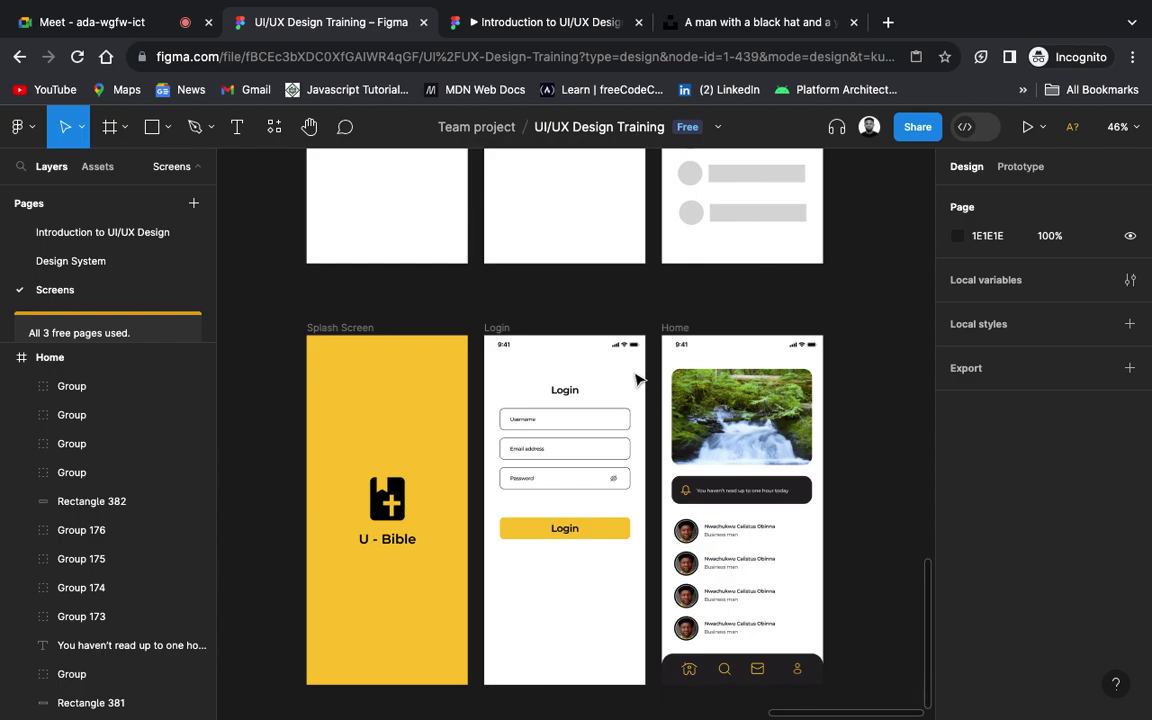
# Step: Show the Screens page's prototype settings: no device, 000000 background, Flow 1
pyautogui.scroll(-2, 637, 379)
pyautogui.hscroll(1, 637, 379)
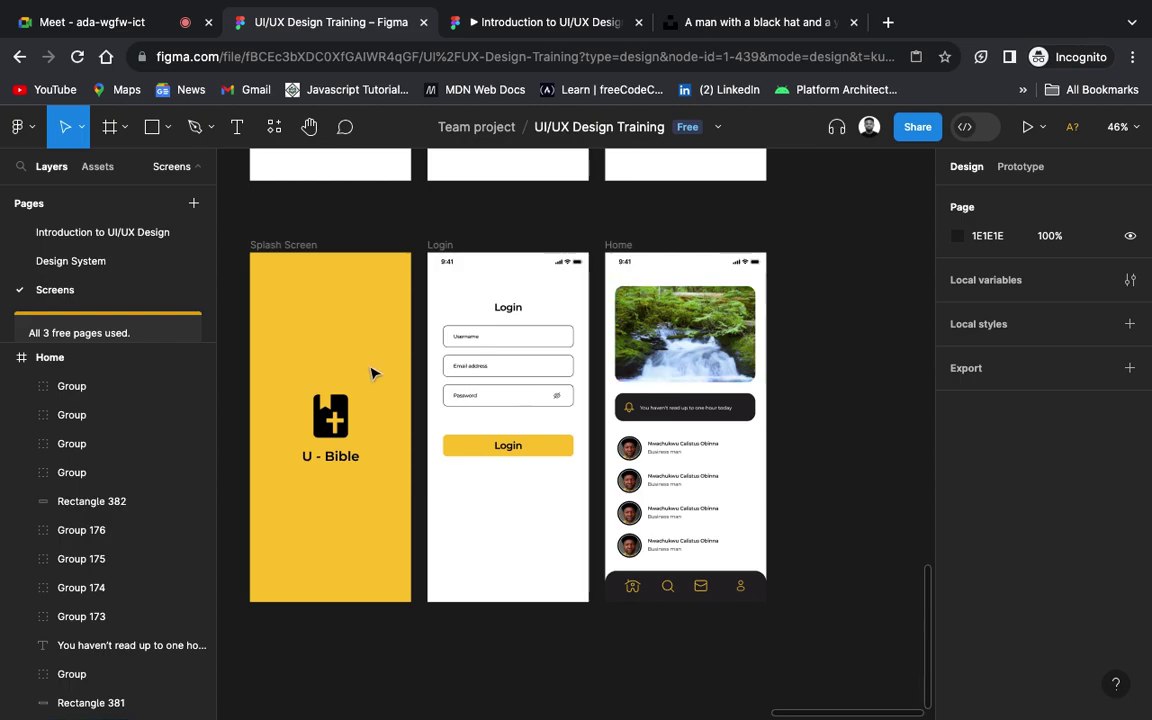
pyautogui.scroll(2, 342, 368)
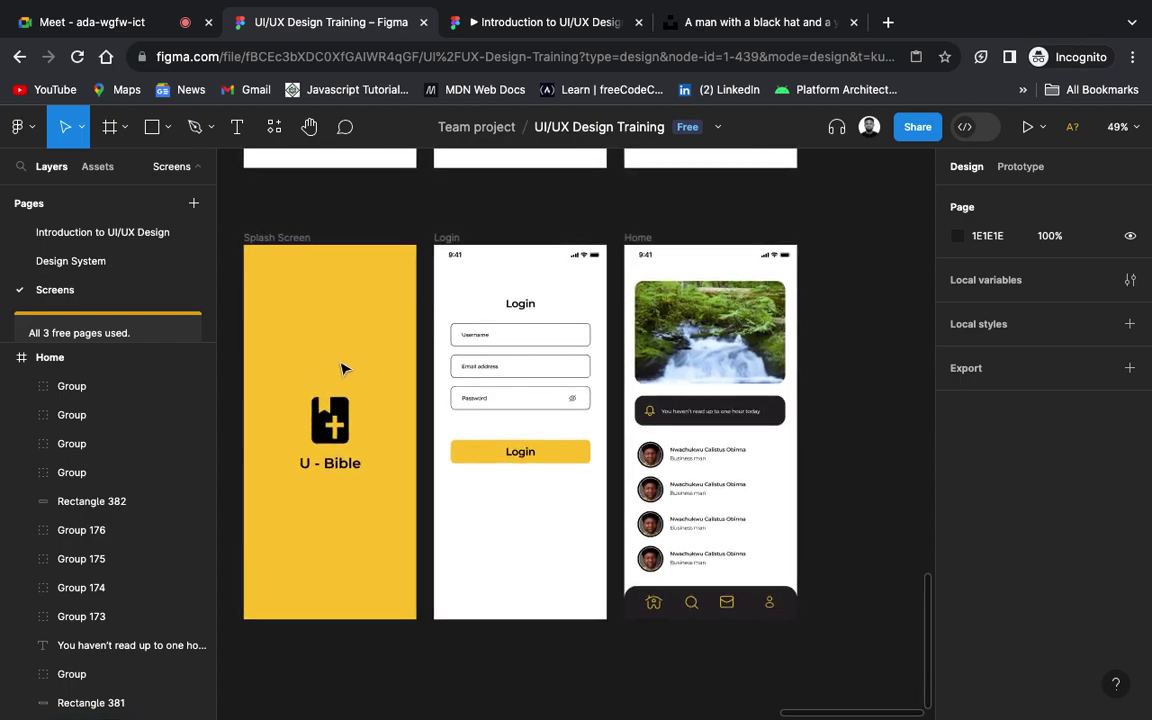
pyautogui.hscroll(-2, 342, 368)
pyautogui.scroll(2, 342, 368)
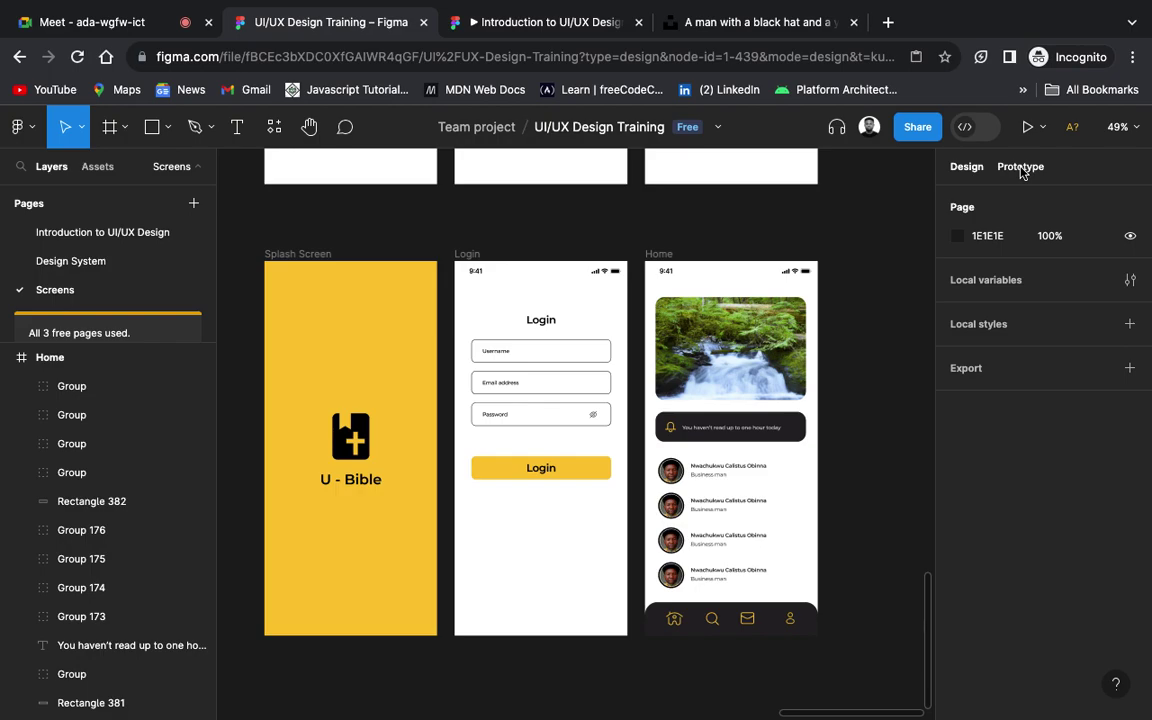
pyautogui.click(1020, 167)
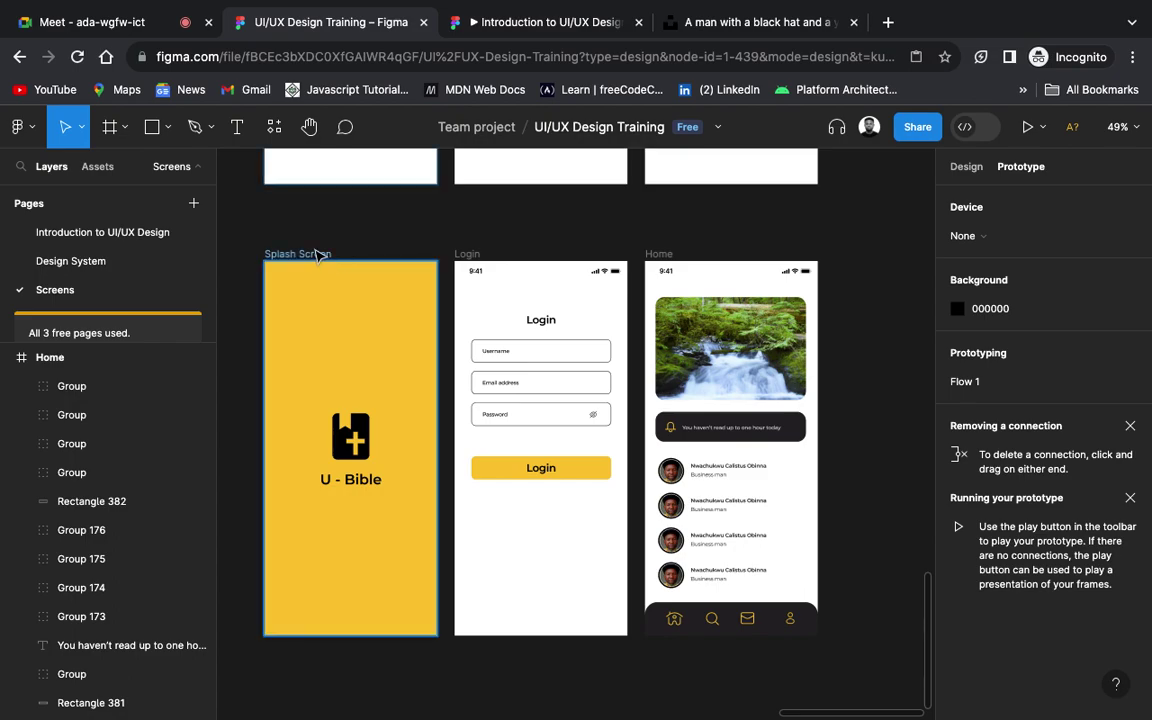
# Step: Set the prototype preview device to iPhone 14 Pro in Space Black
pyautogui.click(1063, 244)
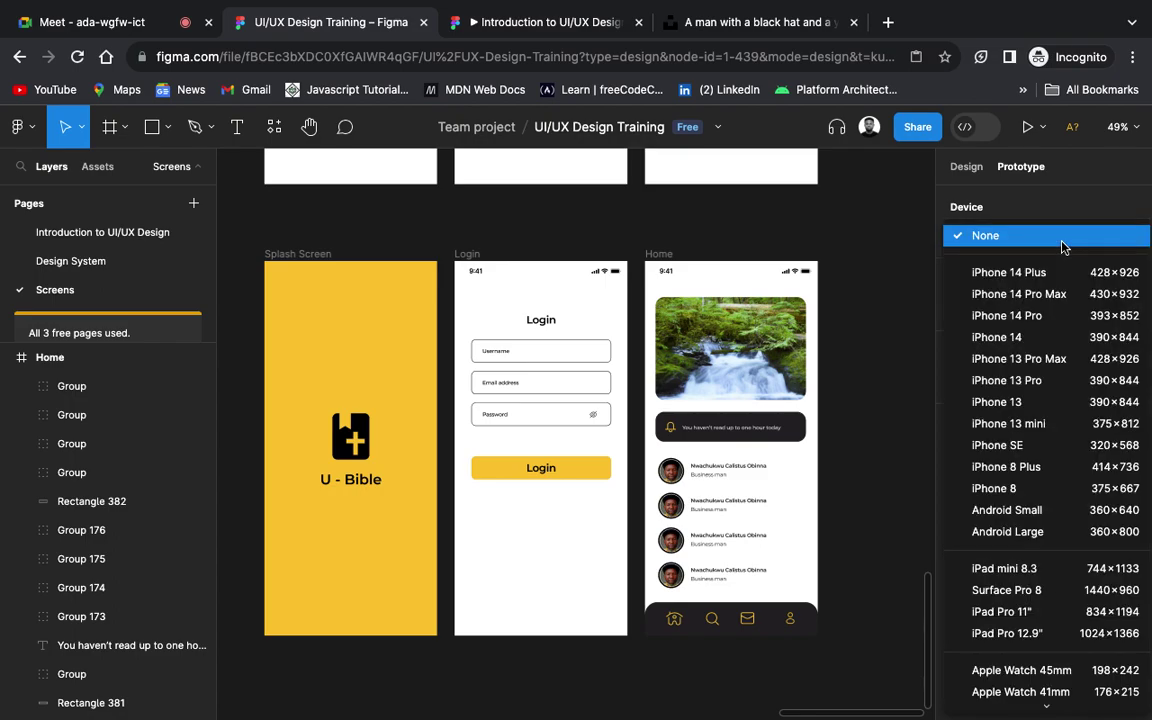
pyautogui.click(1056, 320)
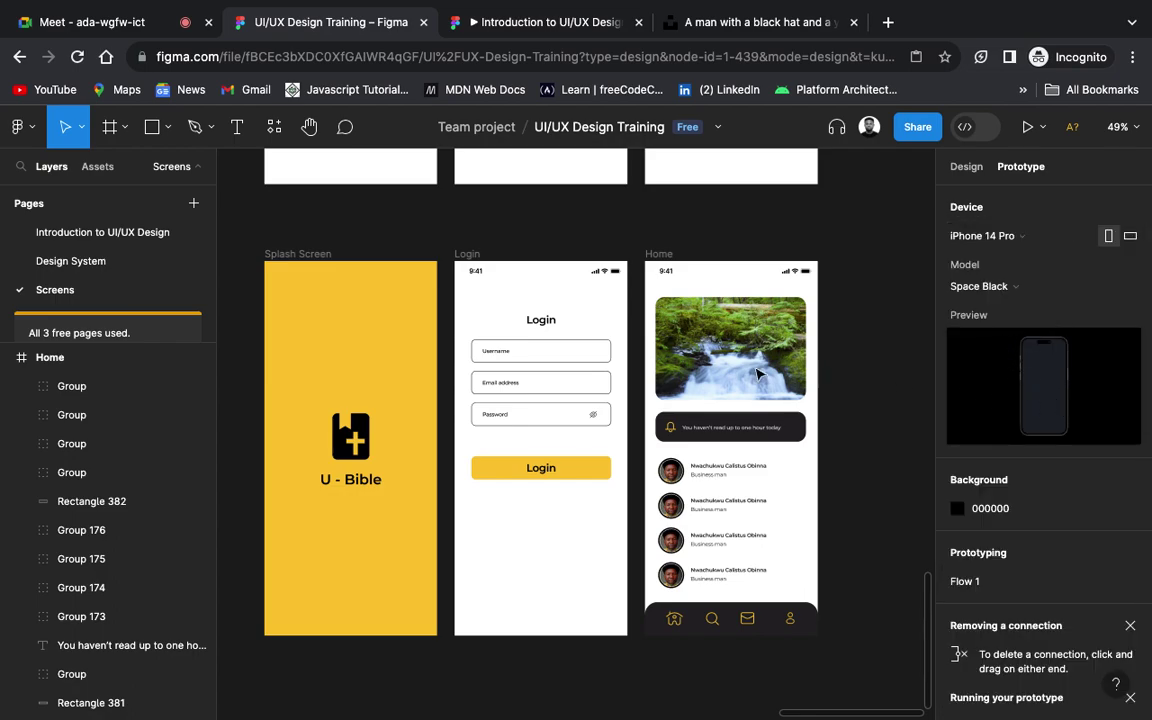
pyautogui.click(316, 257)
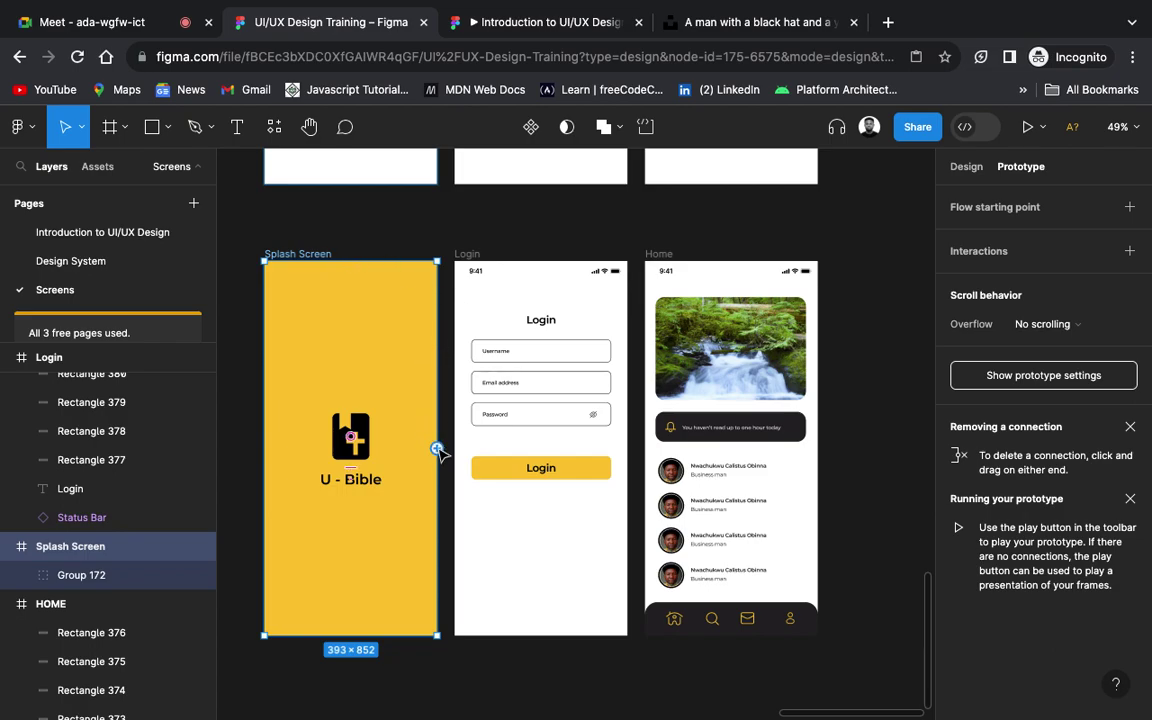
# Step: Connect the Splash Screen to the Login frame with a Navigate to Login interaction
pyautogui.scroll(10, 437, 449)
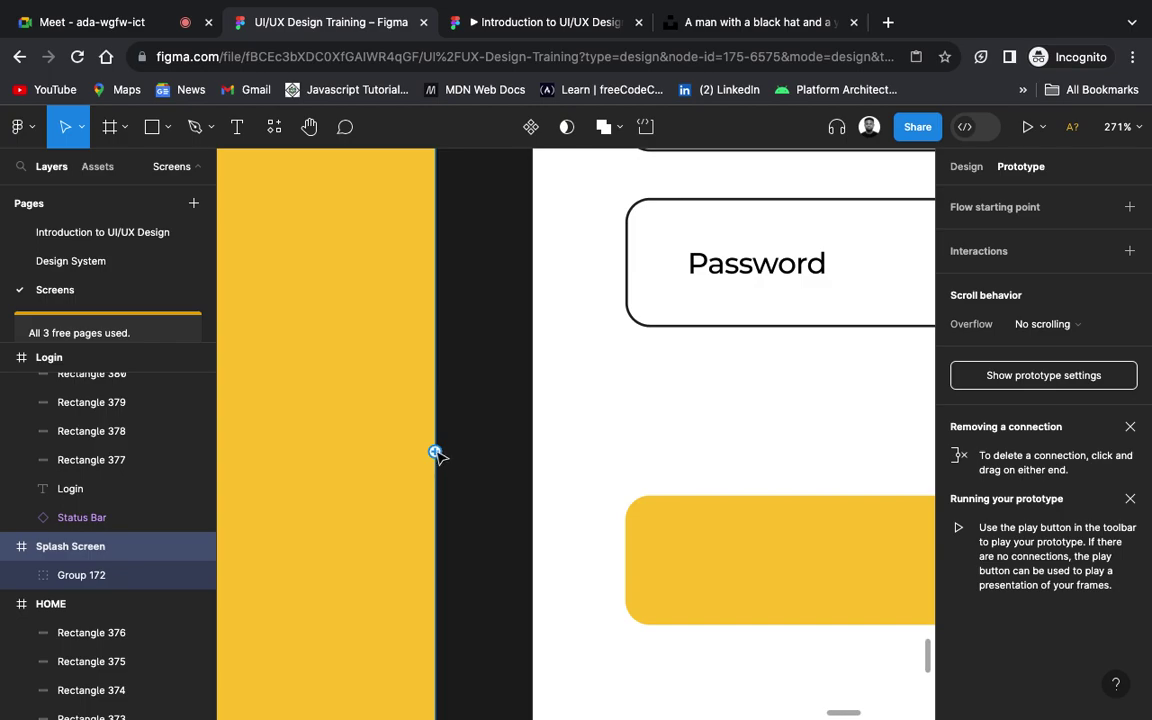
pyautogui.scroll(-6, 435, 453)
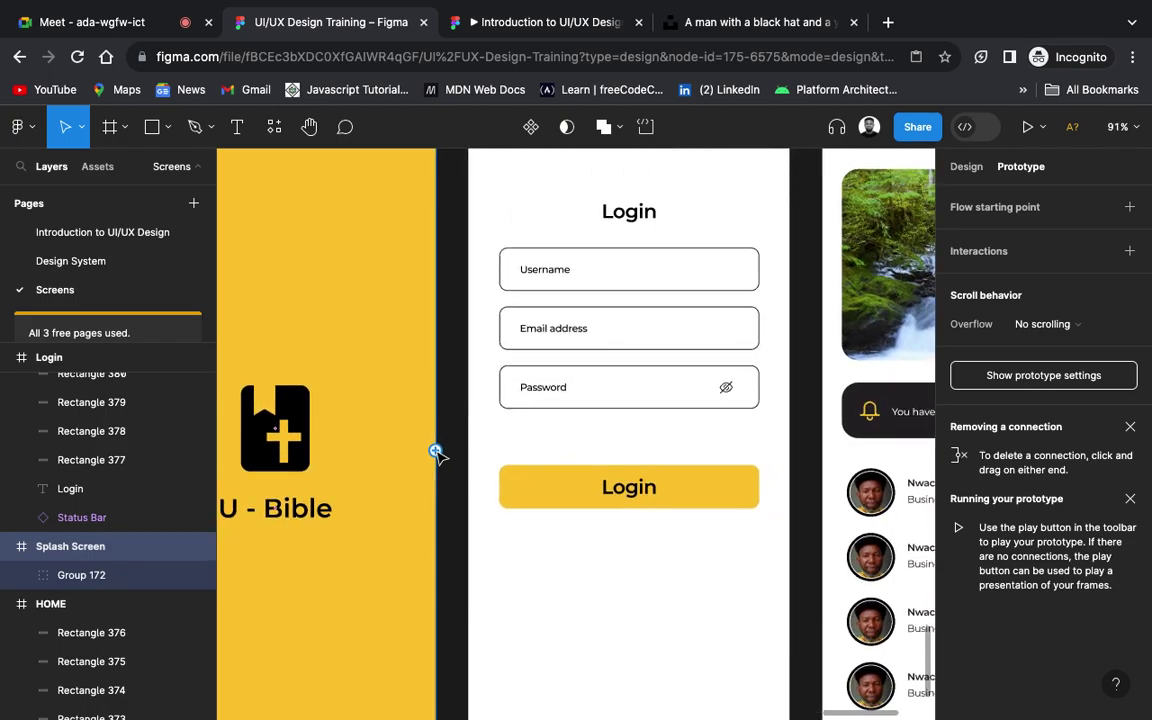
pyautogui.moveTo(435, 452); pyautogui.dragTo(478, 458)
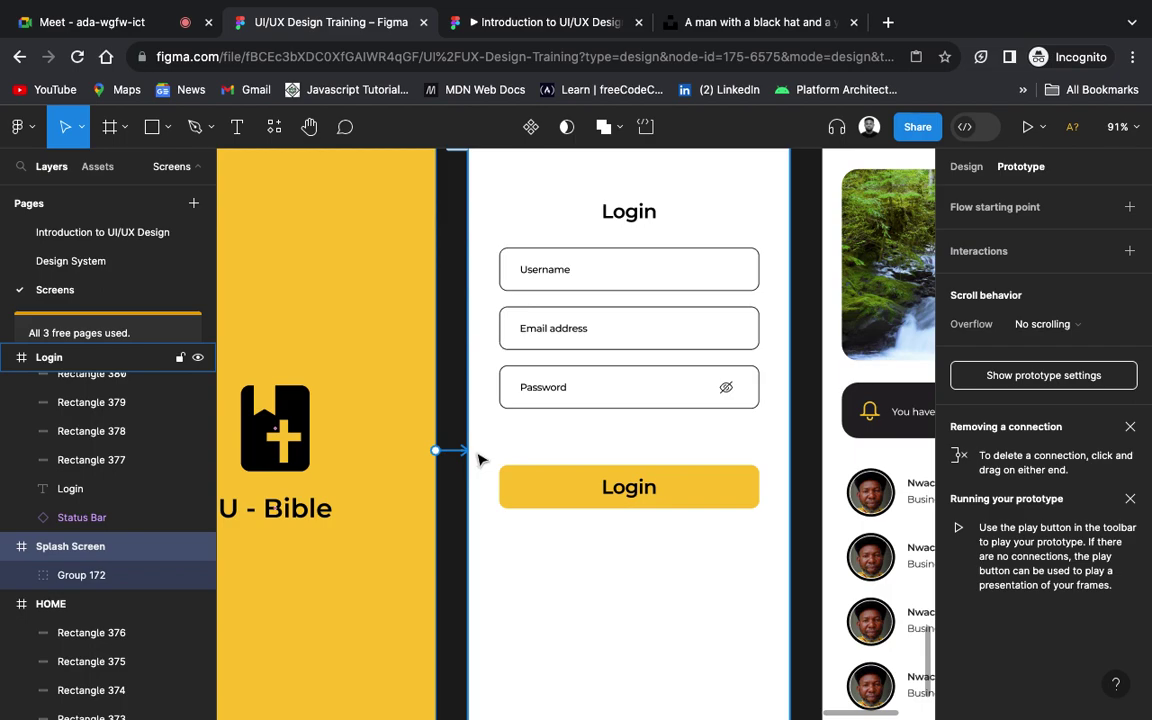
pyautogui.moveTo(478, 458); pyautogui.dragTo(478, 458)
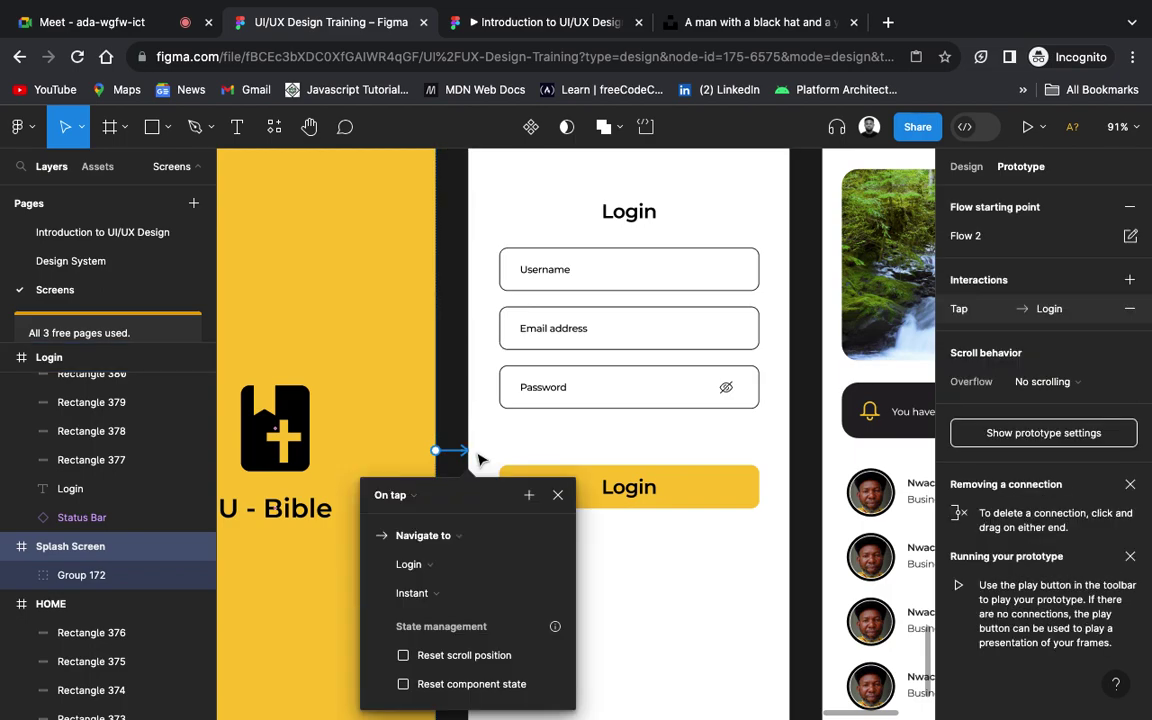
pyautogui.scroll(-5, 477, 452)
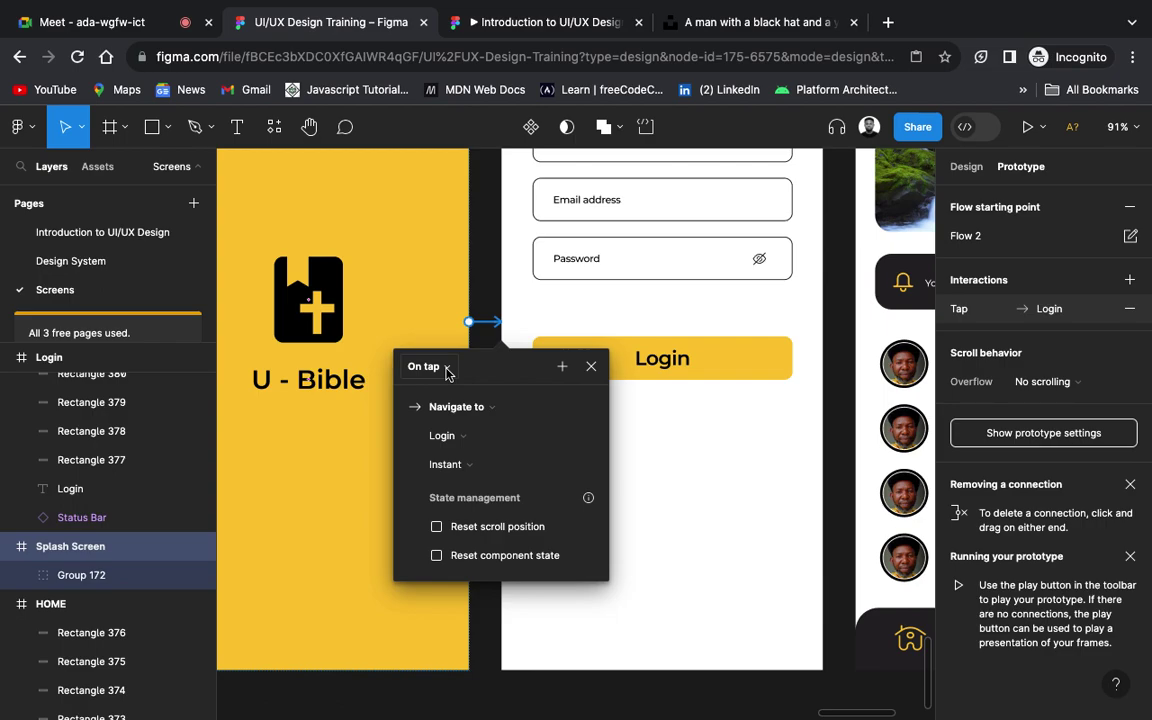
pyautogui.click(447, 368)
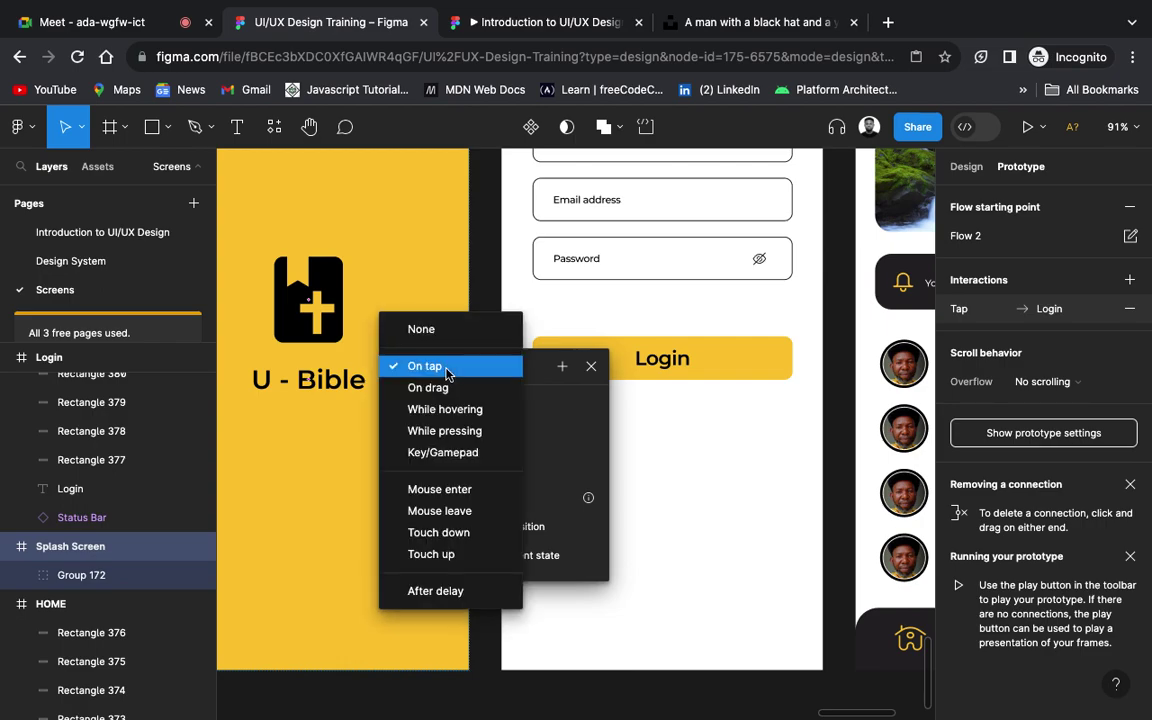
# Step: Make the Splash interaction fire After delay 5000ms with an ease-in-and-out Dissolve transition
pyautogui.click(478, 592)
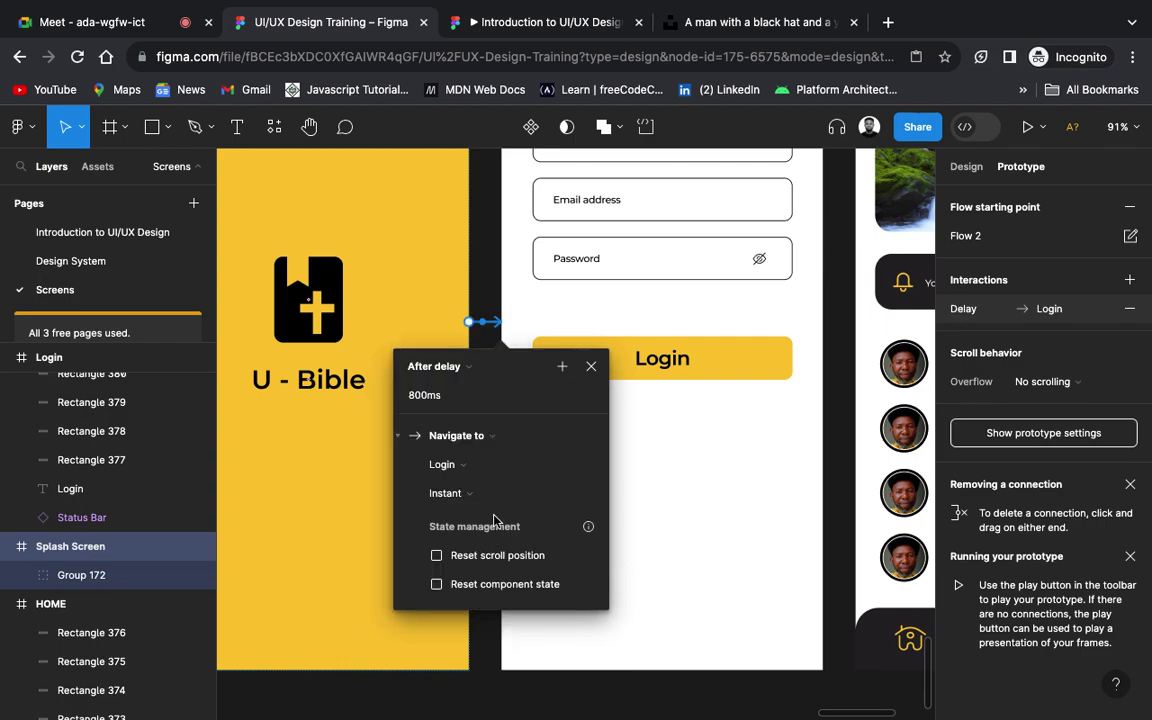
pyautogui.click(445, 397)
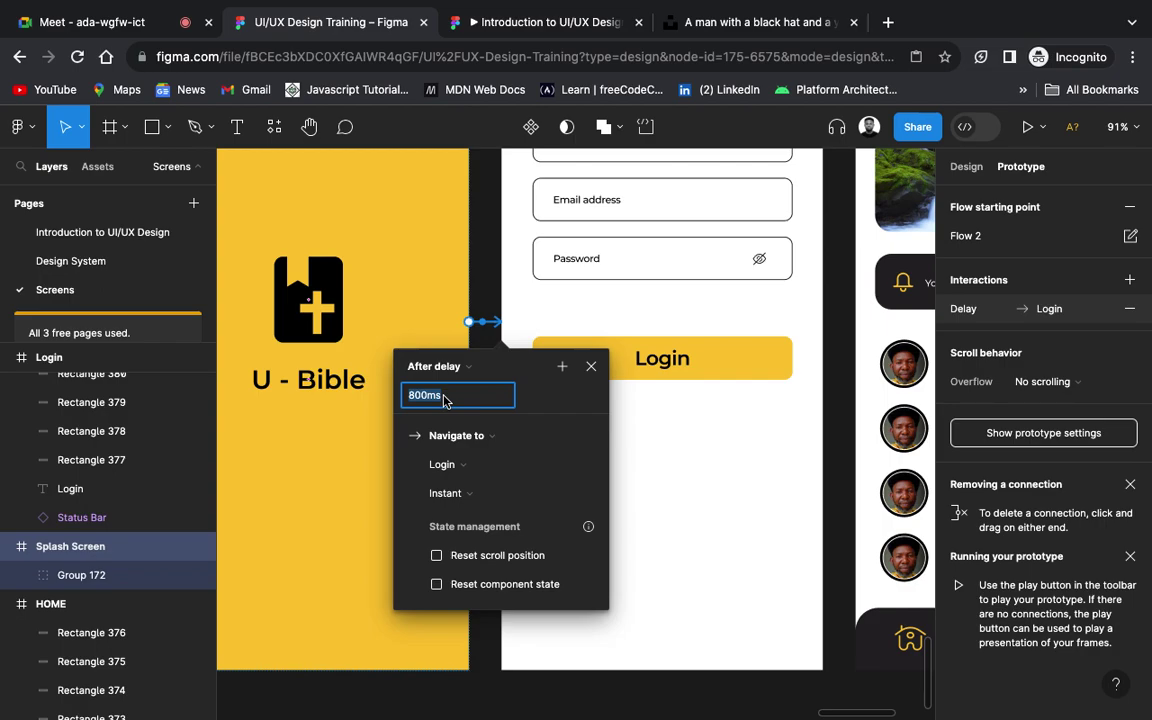
pyautogui.write('5000ms')
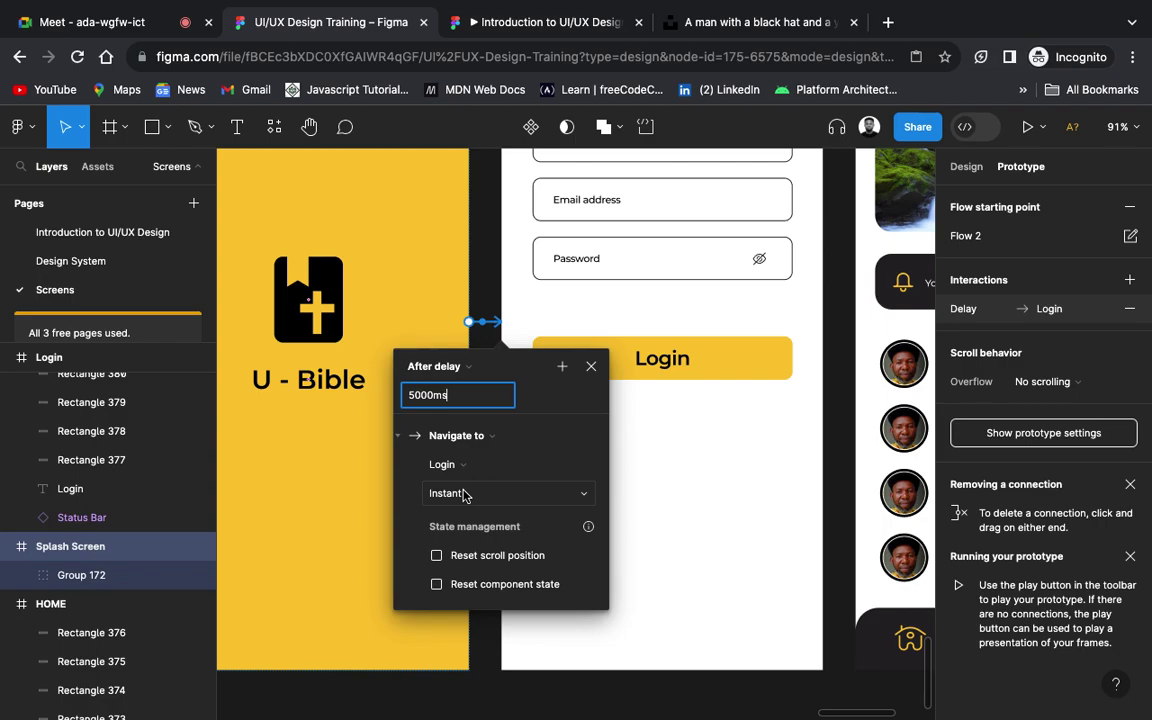
pyautogui.click(465, 494)
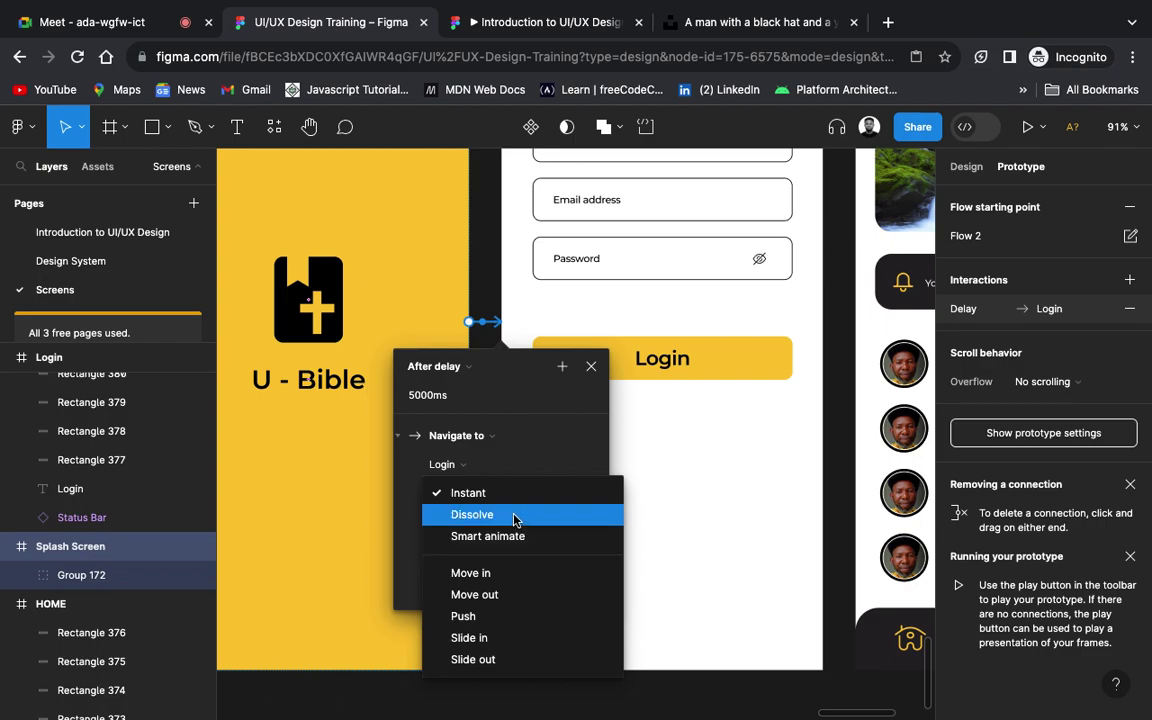
pyautogui.click(515, 516)
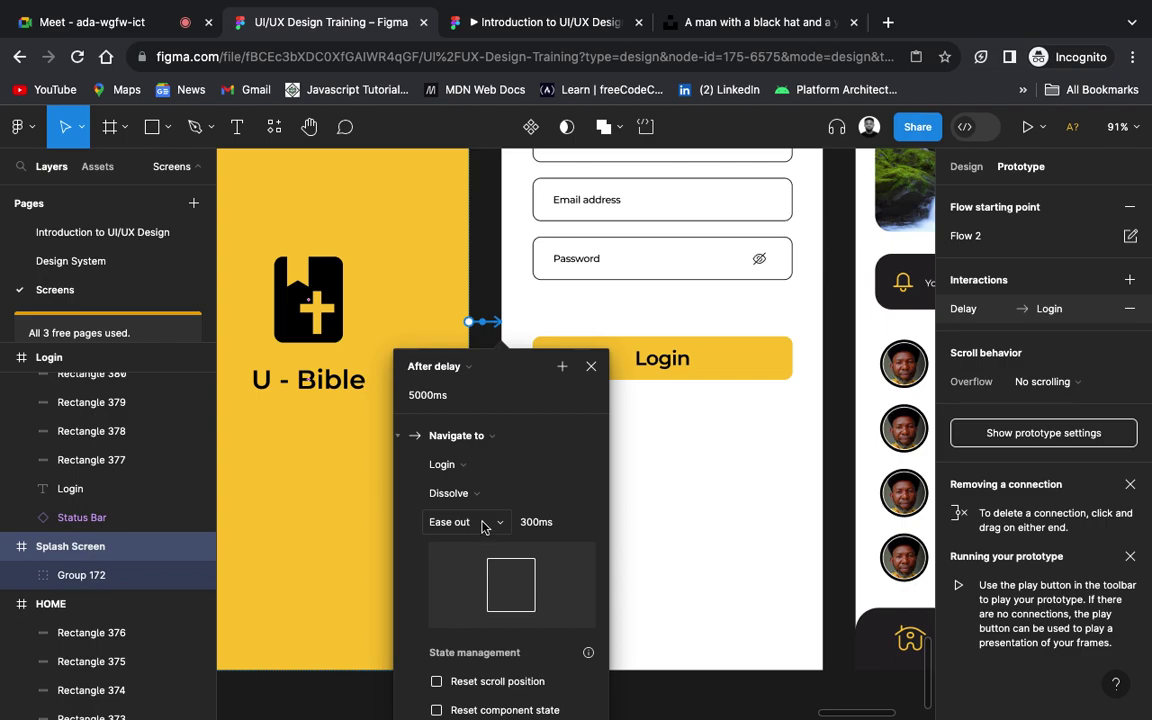
pyautogui.click(483, 529)
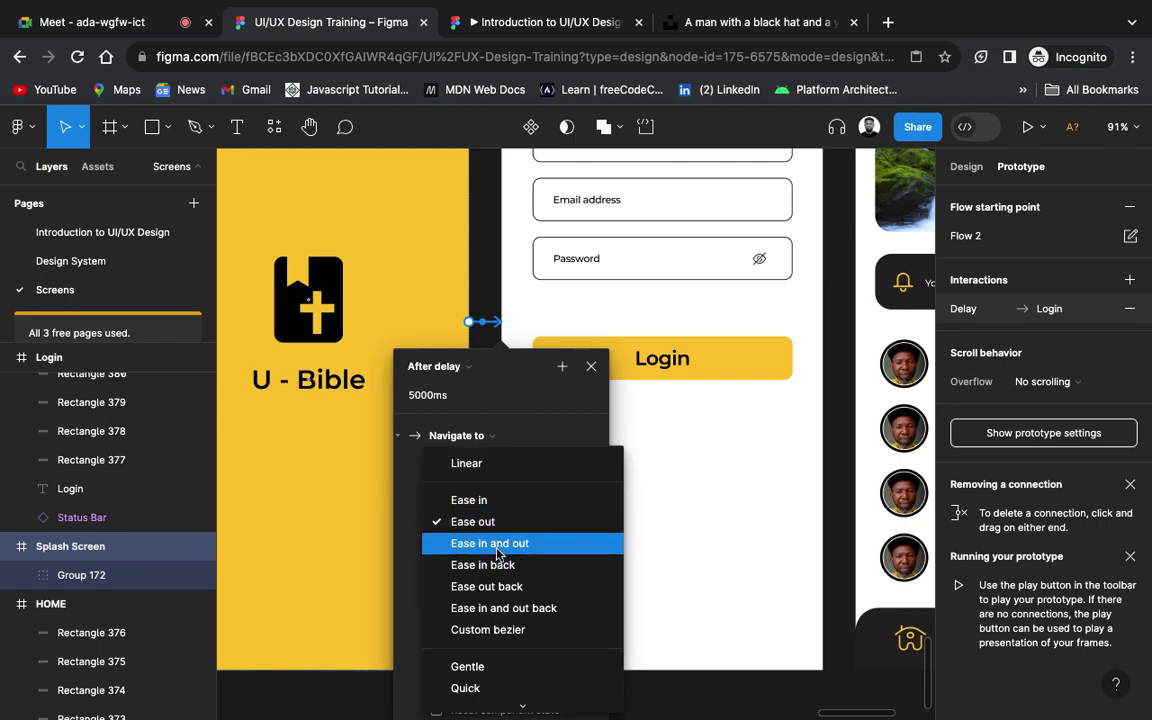
pyautogui.click(497, 546)
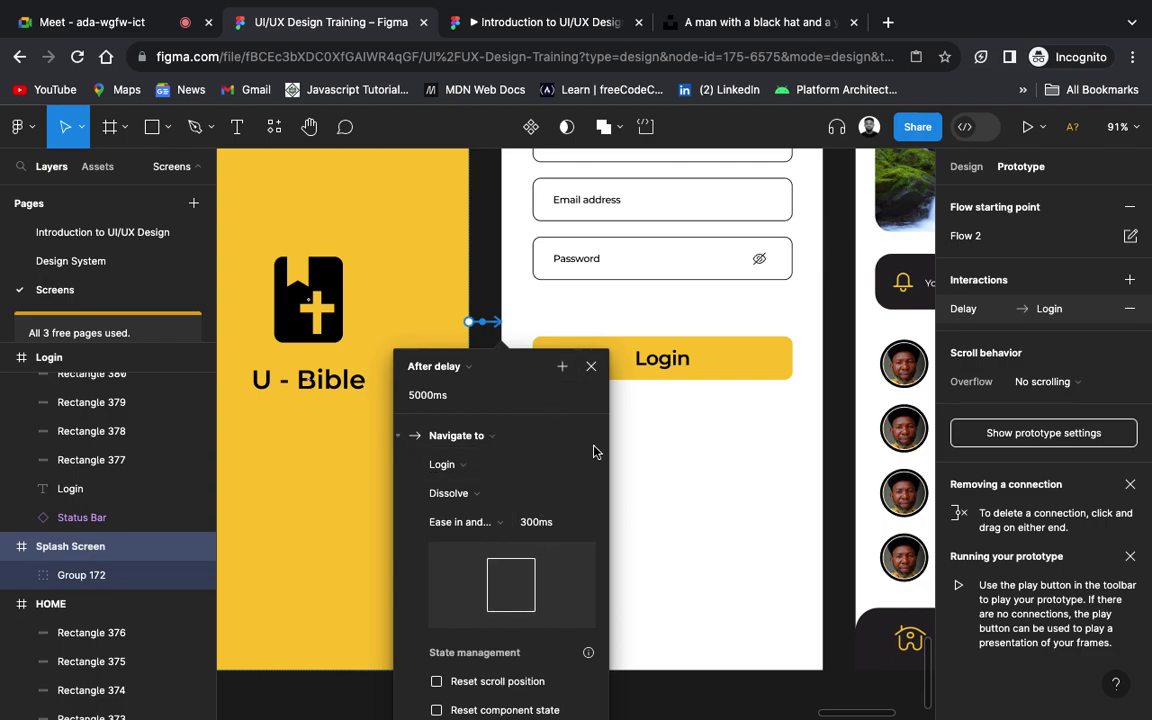
pyautogui.click(592, 367)
# Step: Pan the canvas to bring the Login and Home frames into view
pyautogui.scroll(5, 596, 372)
pyautogui.hscroll(5, 596, 372)
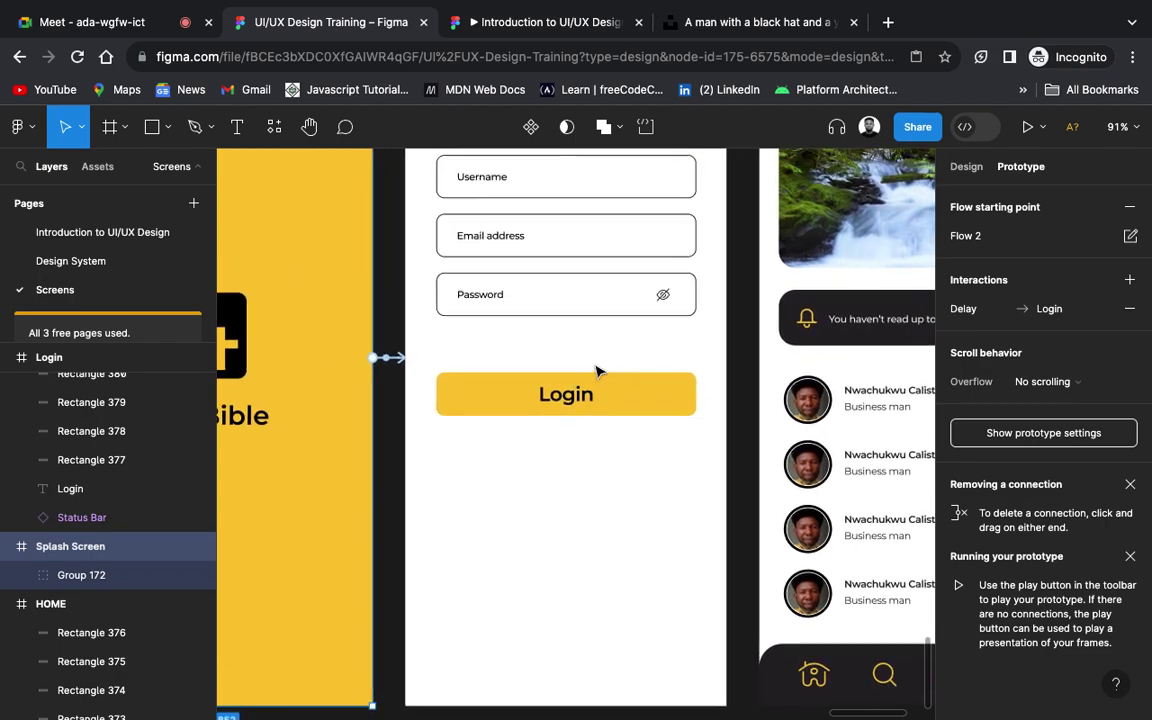
pyautogui.hscroll(1, 596, 372)
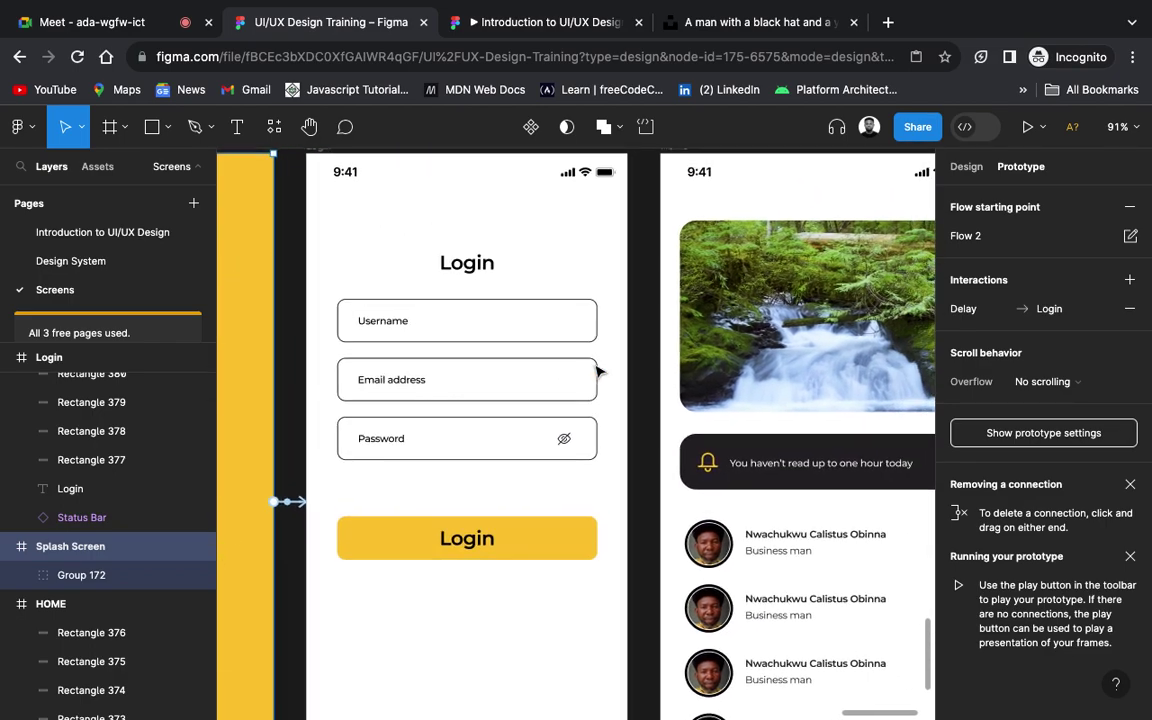
pyautogui.scroll(3, 596, 372)
pyautogui.scroll(-2, 596, 372)
pyautogui.hscroll(1, 596, 372)
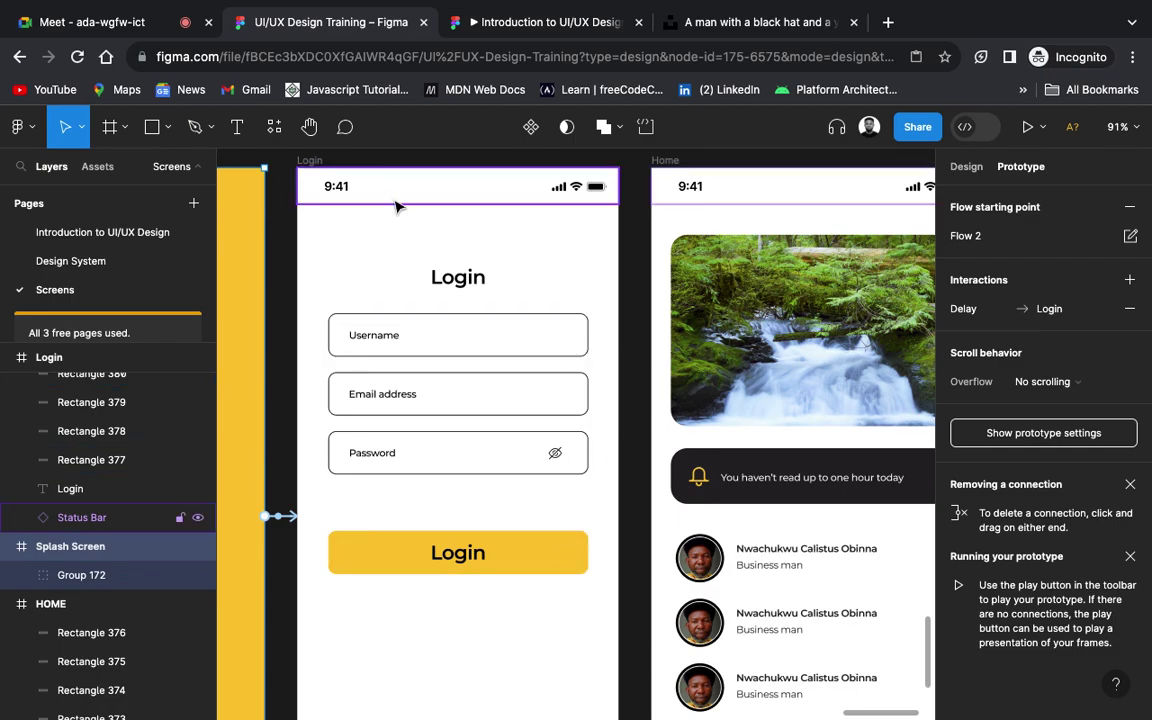
pyautogui.scroll(-2, 396, 196)
pyautogui.hscroll(-3, 394, 200)
pyautogui.hscroll(-2, 394, 200)
pyautogui.scroll(1, 394, 200)
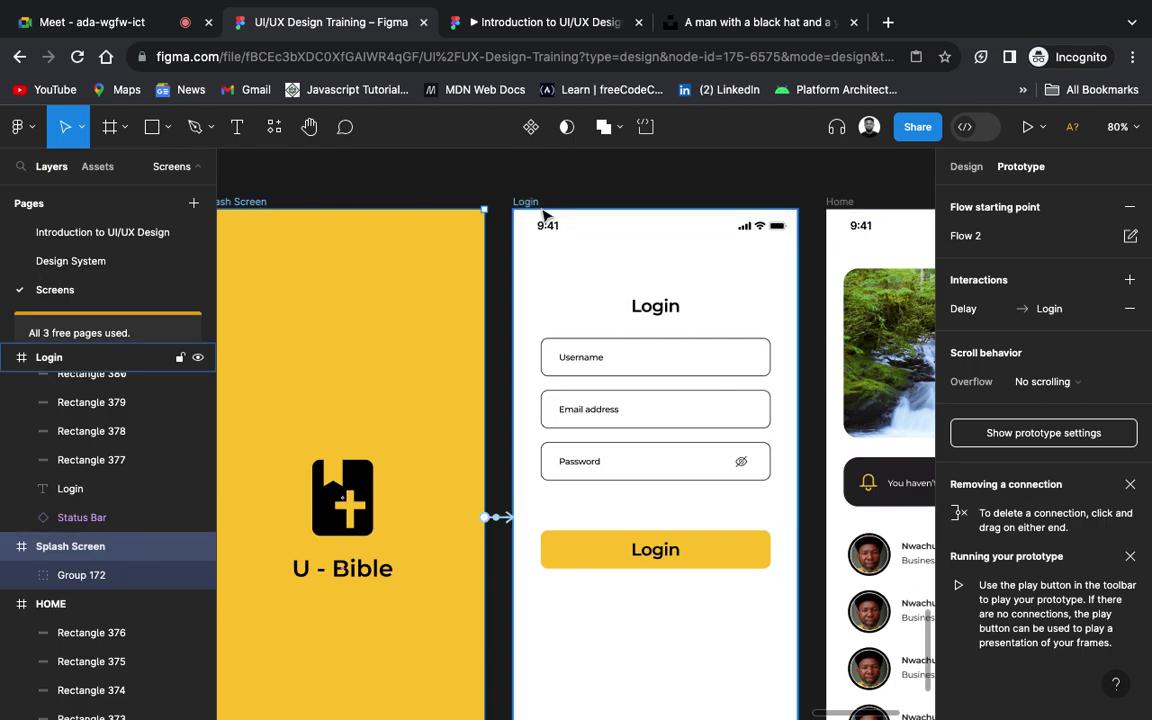
pyautogui.hscroll(1, 658, 523)
pyautogui.scroll(-1, 658, 523)
pyautogui.hscroll(5, 658, 523)
pyautogui.scroll(-4, 658, 523)
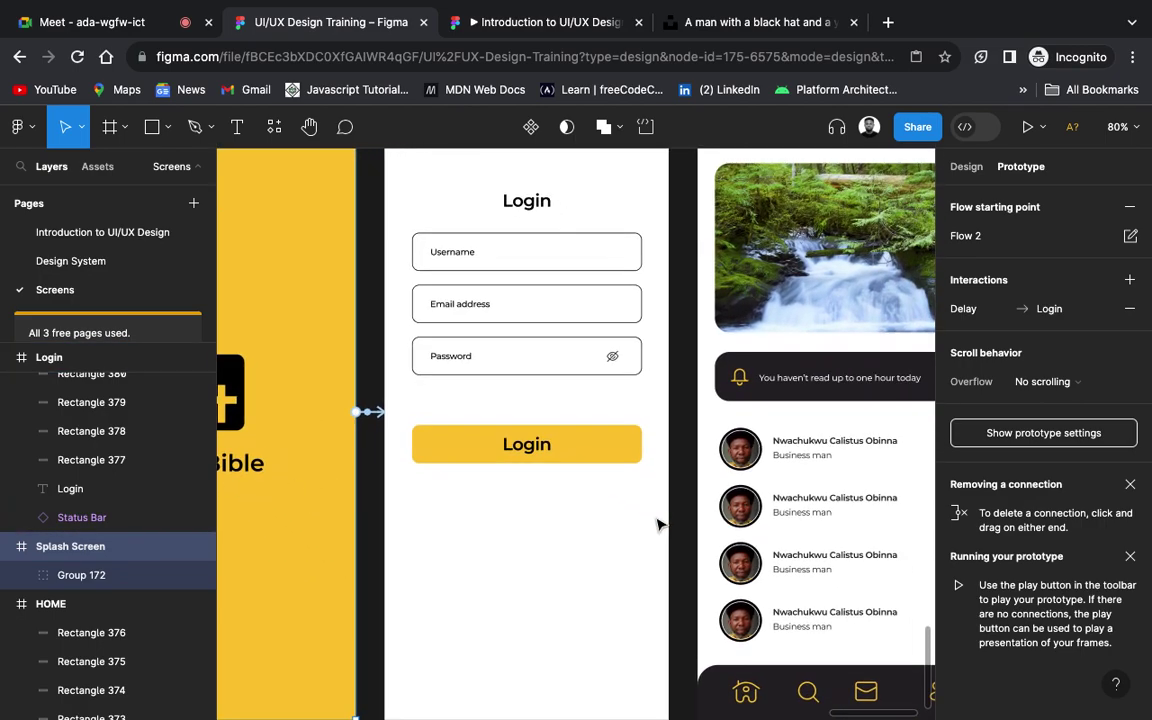
pyautogui.scroll(3, 658, 522)
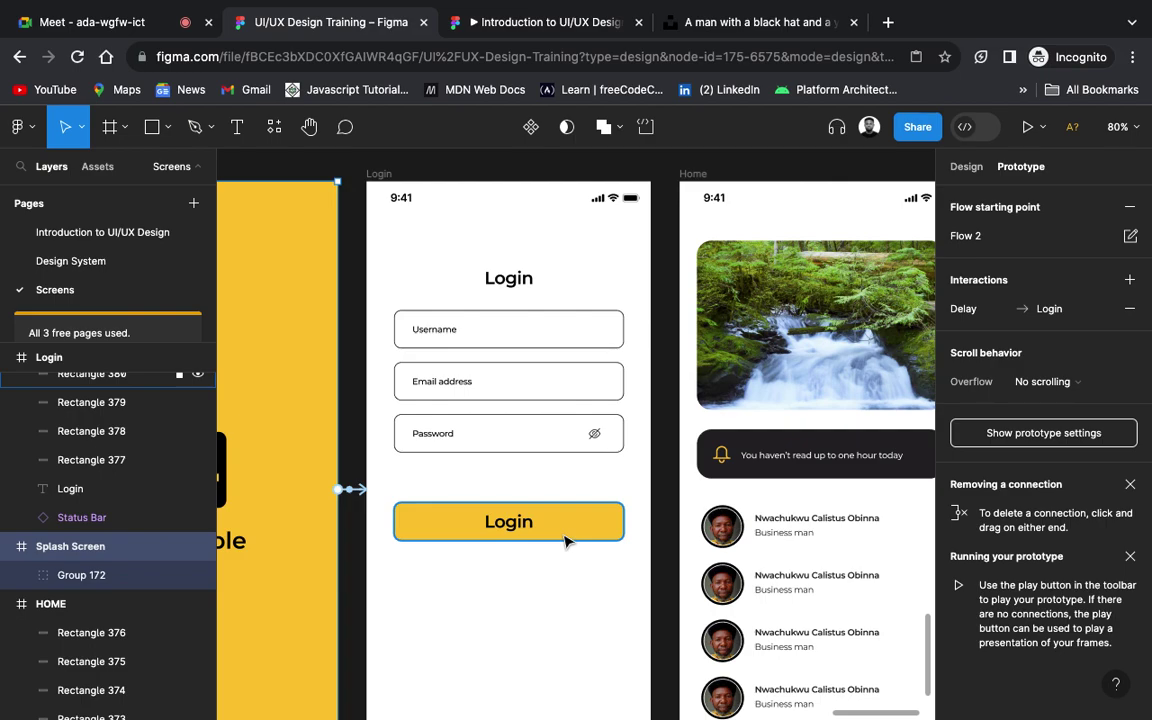
# Step: Link the Login button to the Home screen with an On tap navigation
pyautogui.click(565, 541)
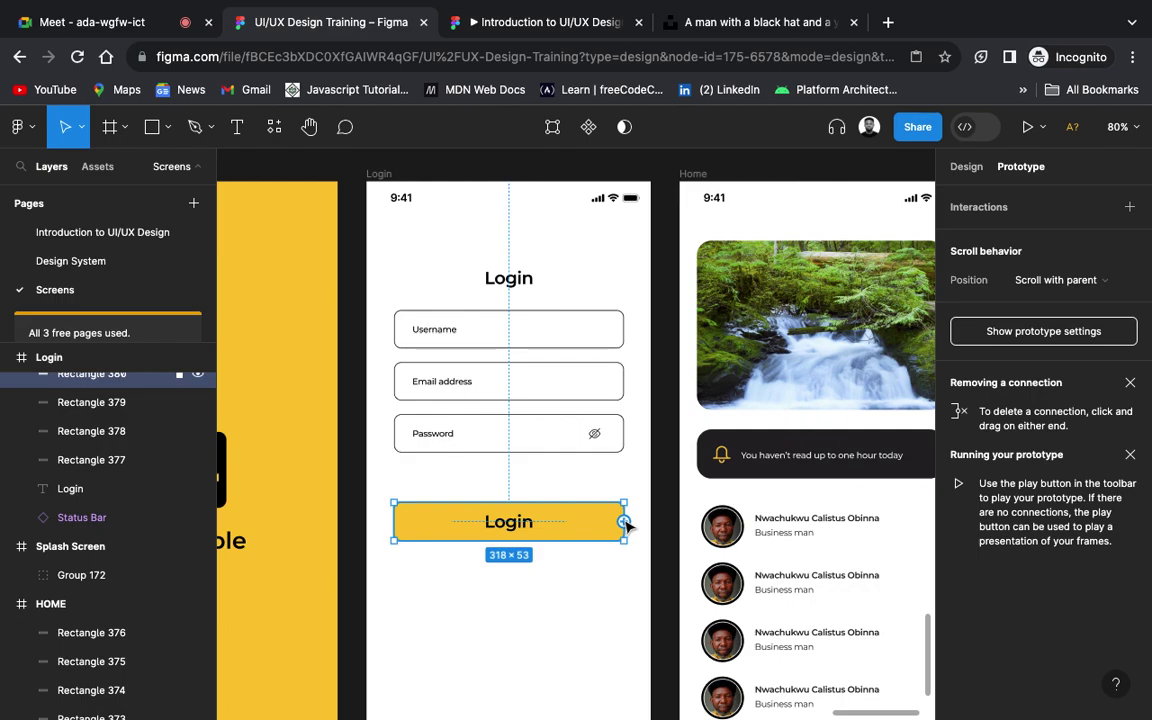
pyautogui.moveTo(625, 522); pyautogui.dragTo(690, 505)
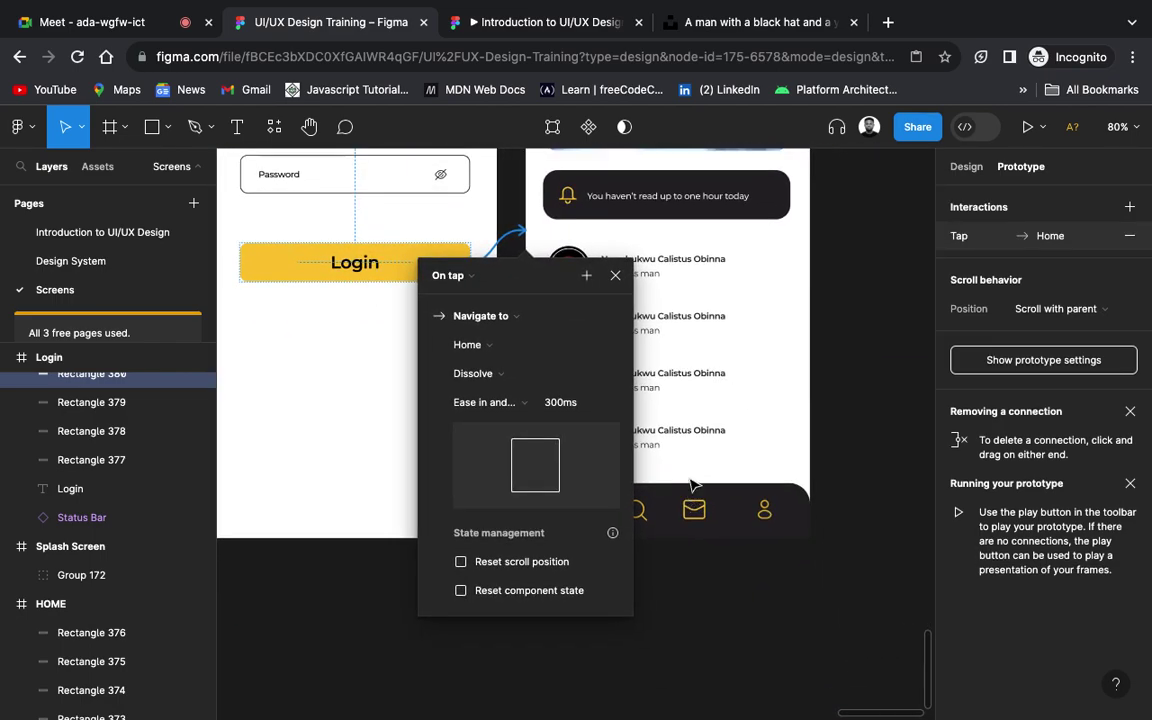
pyautogui.click(469, 280)
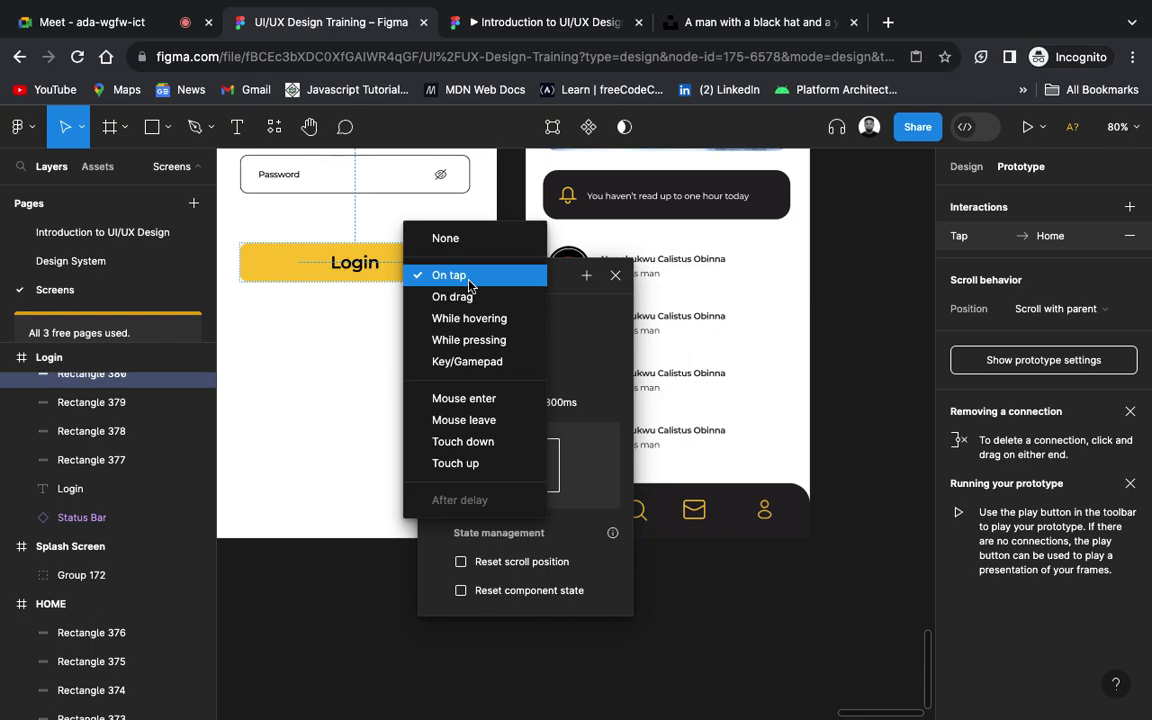
pyautogui.click(469, 286)
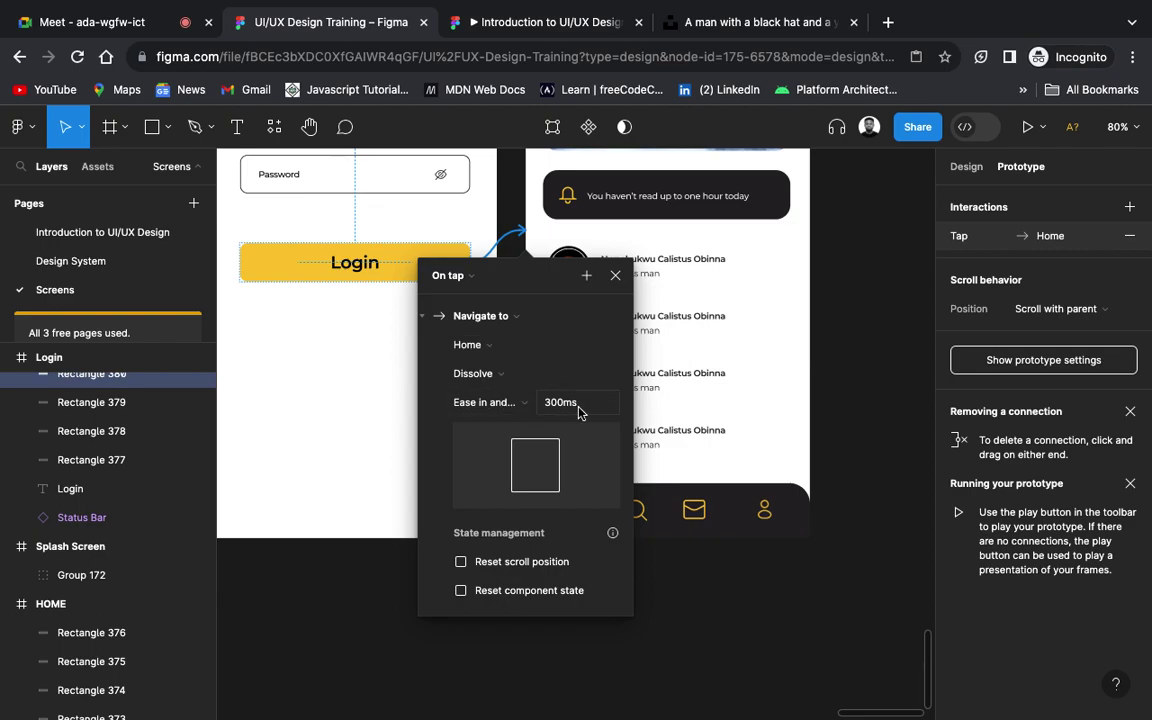
pyautogui.click(619, 276)
# Step: Return to the Design tab, clear the selection, and go to the Introduction to UI/UX Design page
pyautogui.scroll(5, 624, 281)
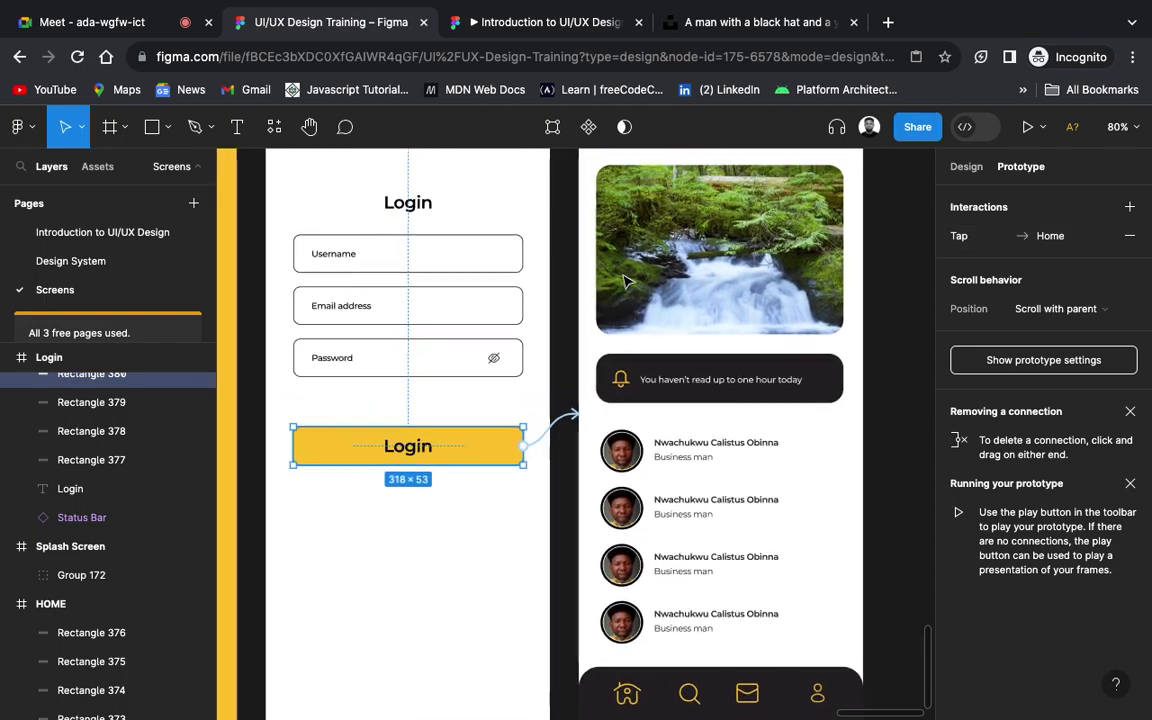
pyautogui.scroll(-5, 624, 281)
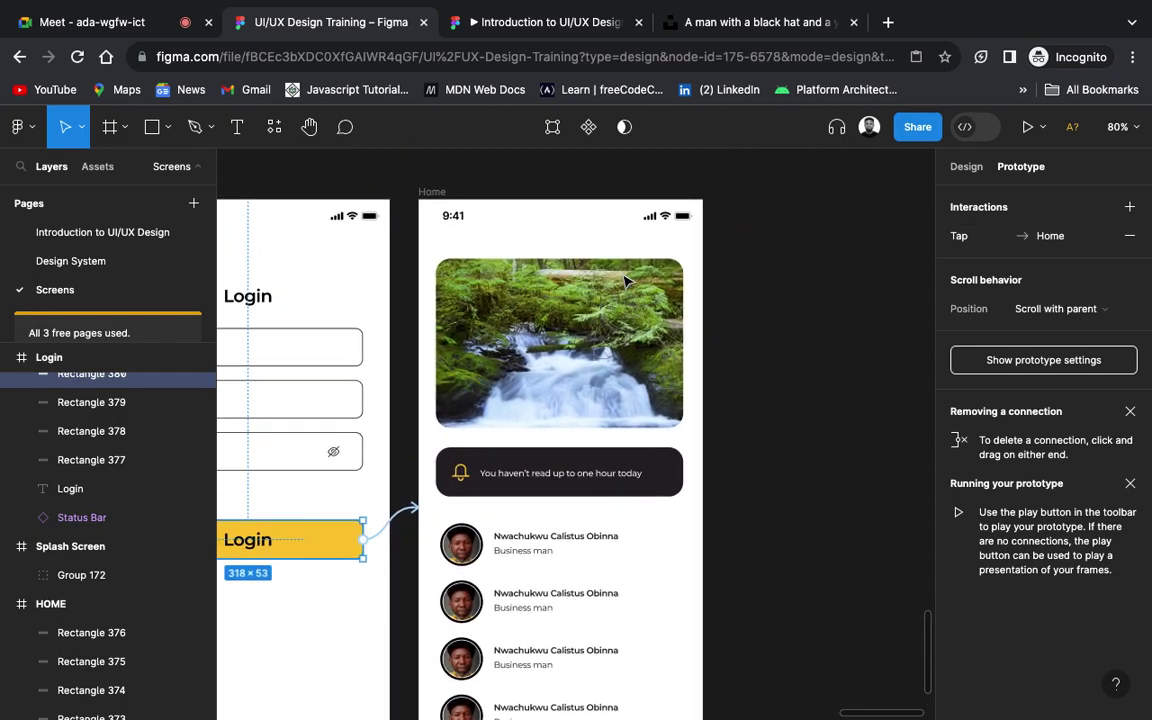
pyautogui.hscroll(-2, 624, 281)
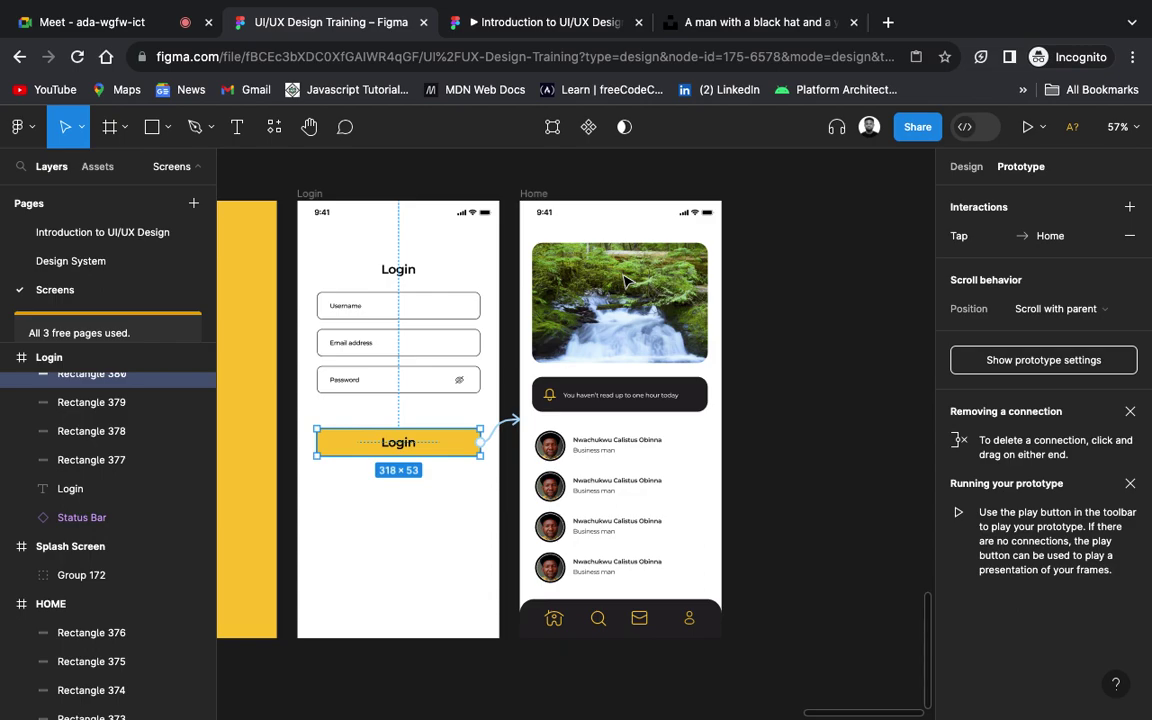
pyautogui.hscroll(-5, 624, 281)
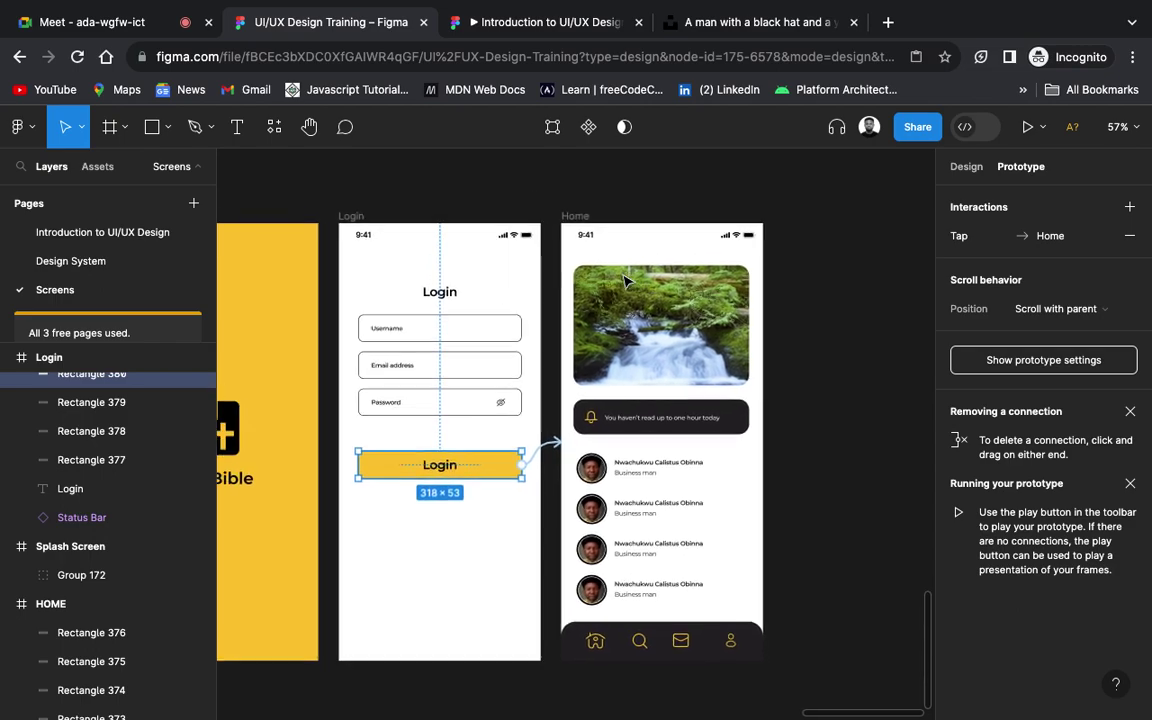
pyautogui.hscroll(-3, 624, 281)
pyautogui.scroll(-2, 624, 281)
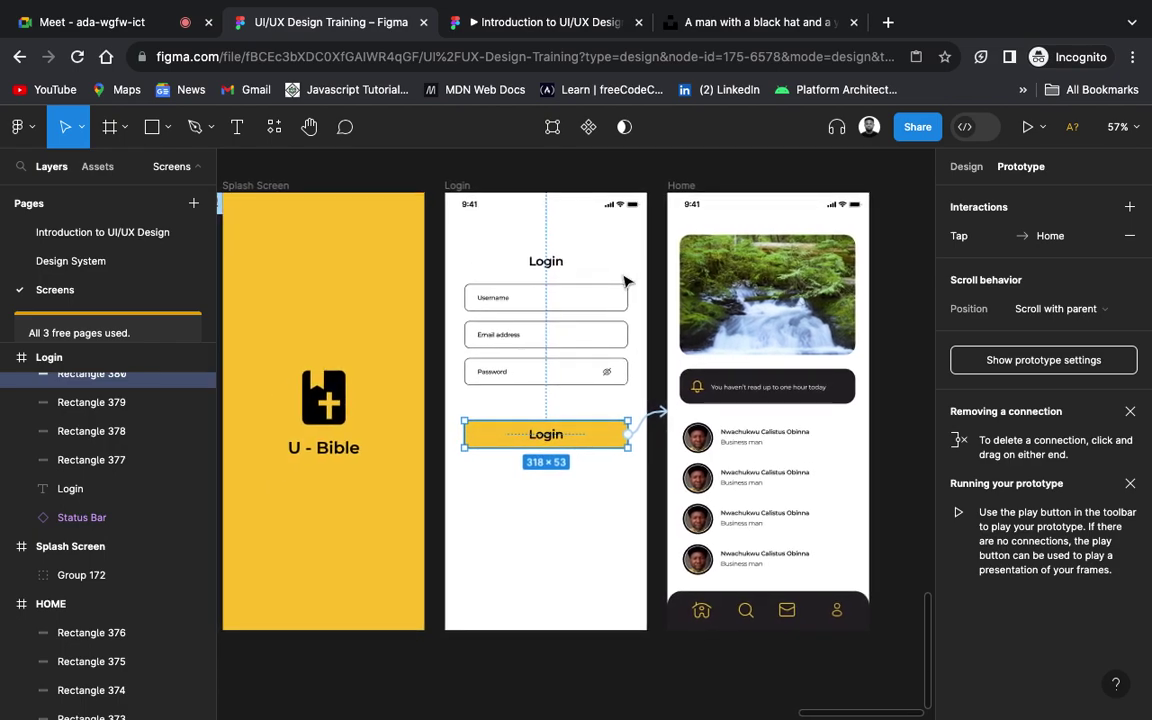
pyautogui.hscroll(-2, 624, 281)
pyautogui.scroll(1, 624, 281)
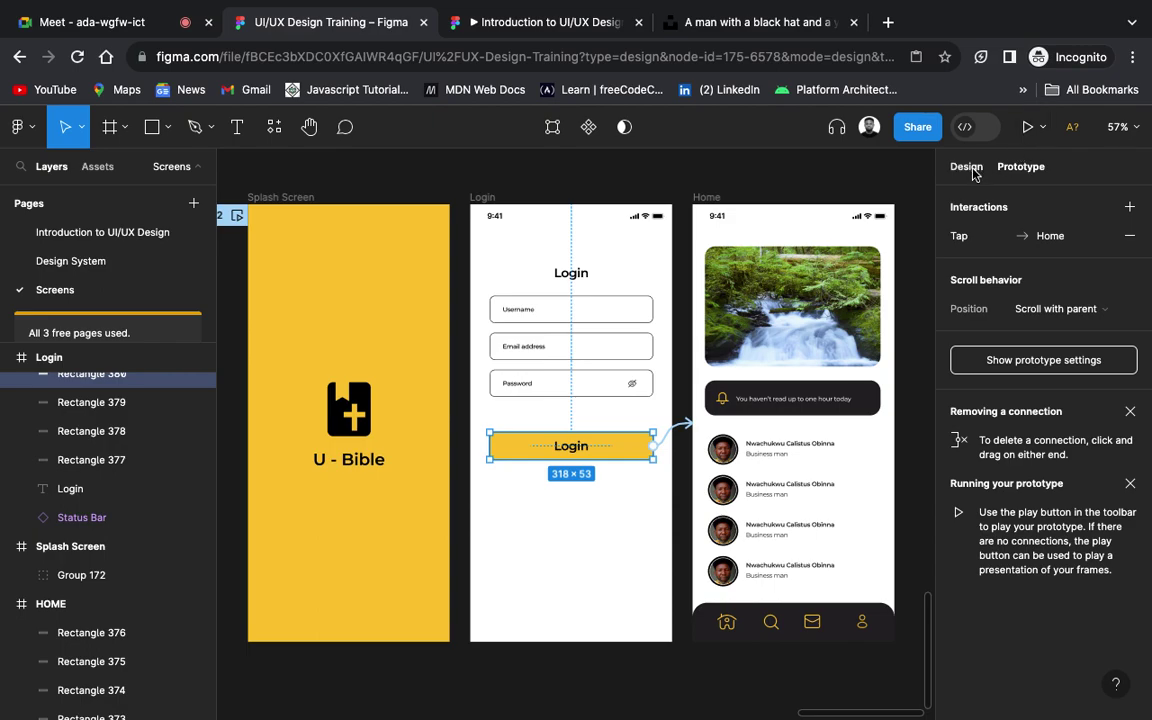
pyautogui.click(966, 167)
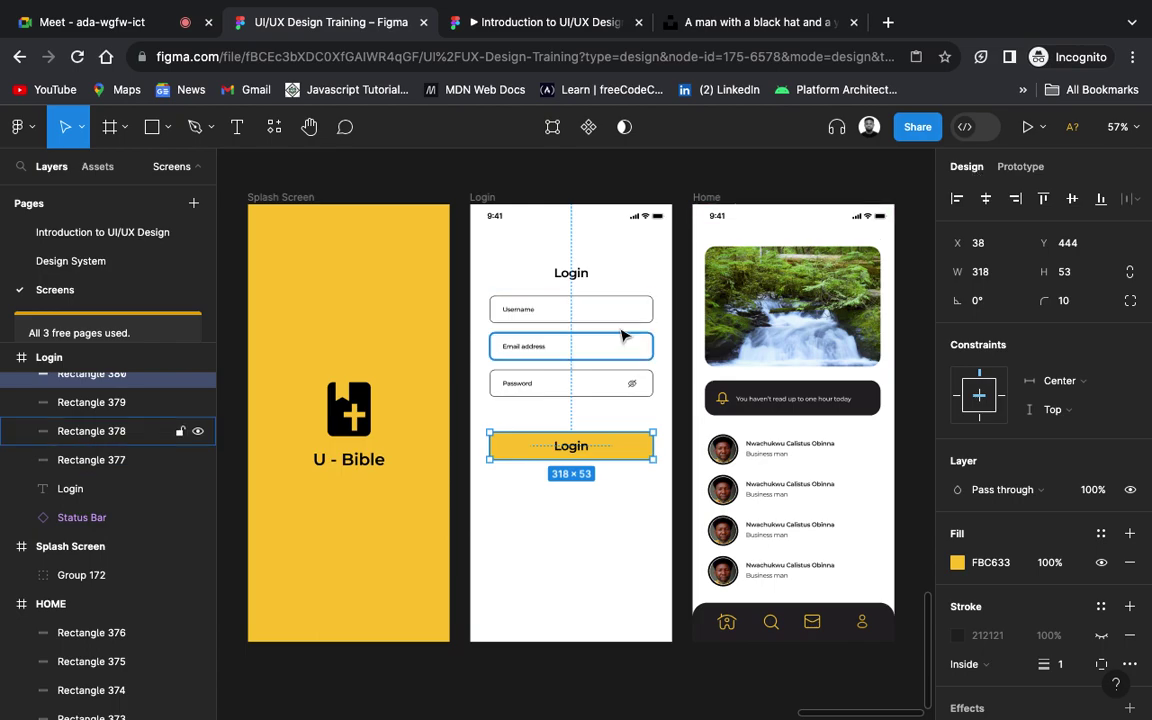
pyautogui.click(634, 192)
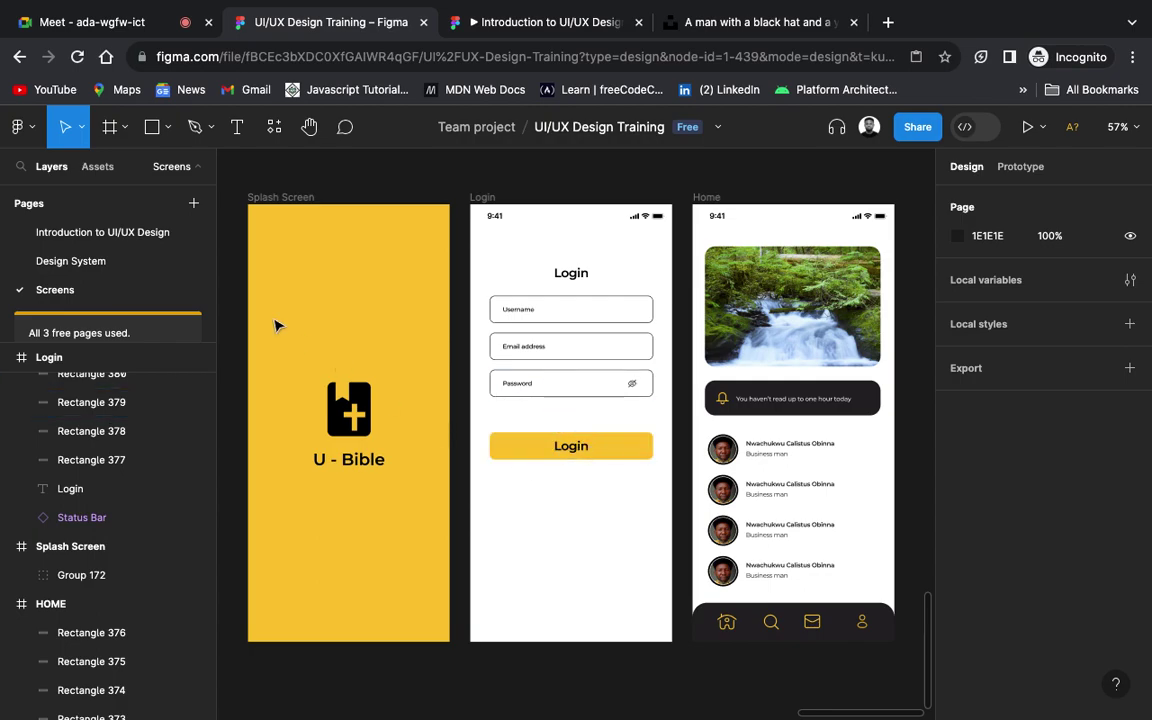
pyautogui.click(140, 233)
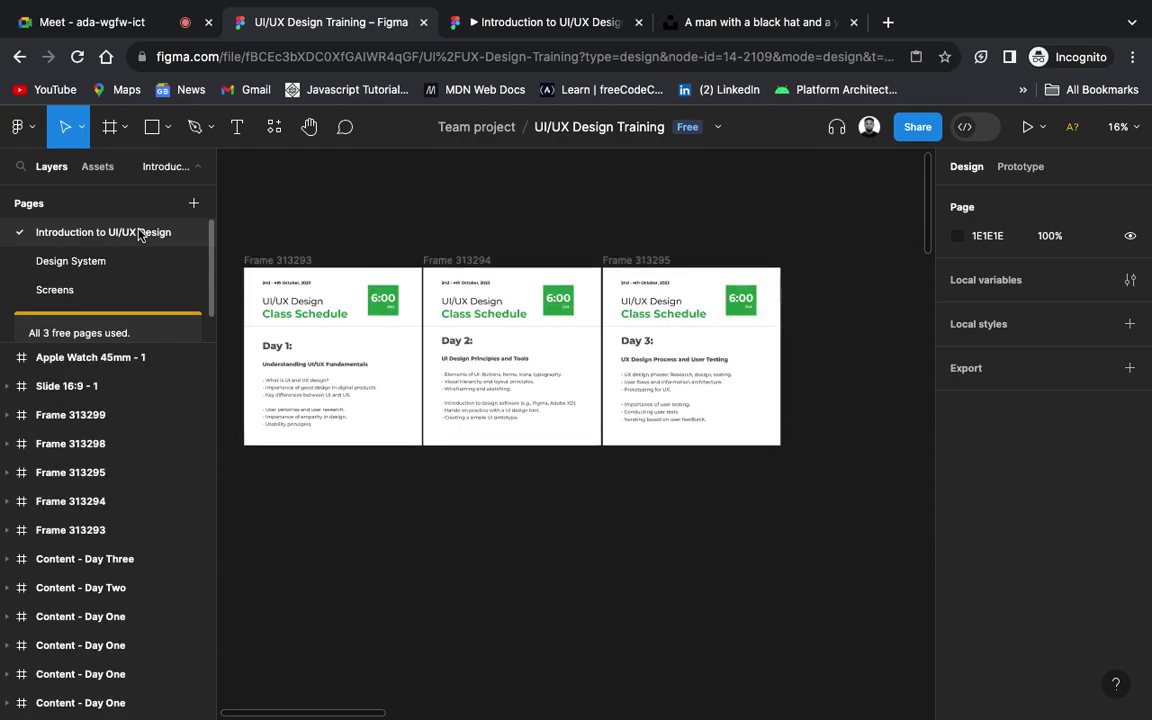
# Step: Copy the dark Alphabetic keyboard variant from the Design System page into the Login screen
pyautogui.click(113, 262)
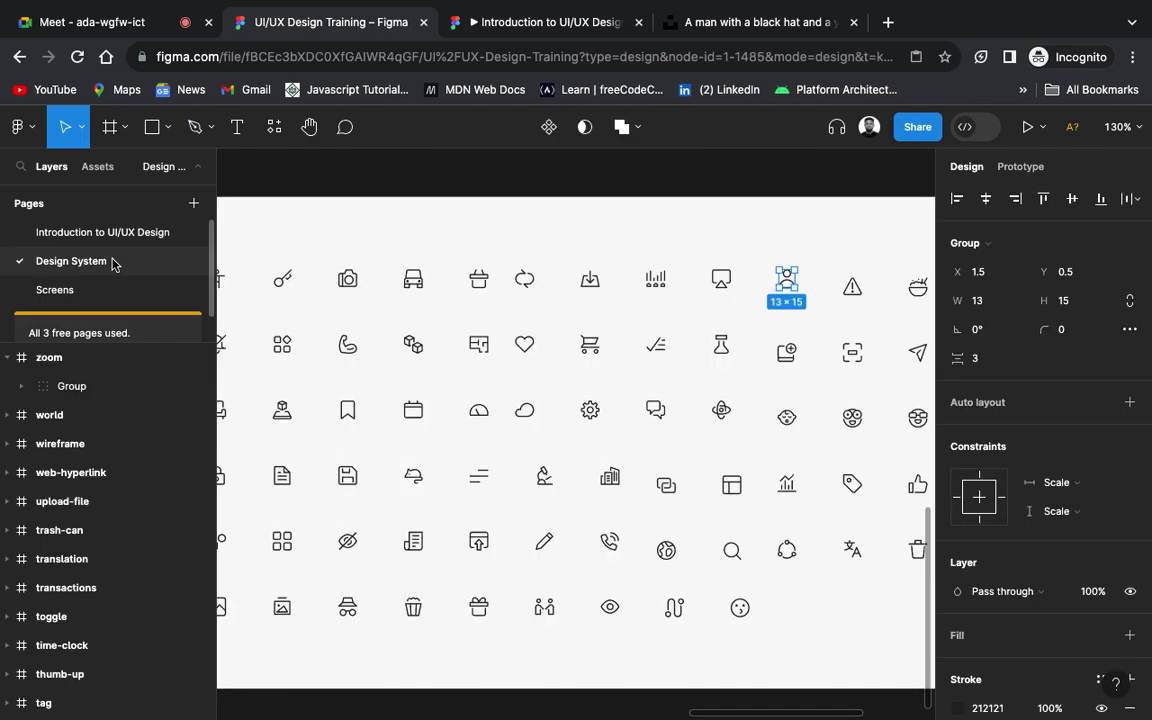
pyautogui.scroll(-3, 797, 318)
pyautogui.scroll(3, 797, 318)
pyautogui.scroll(-3, 797, 318)
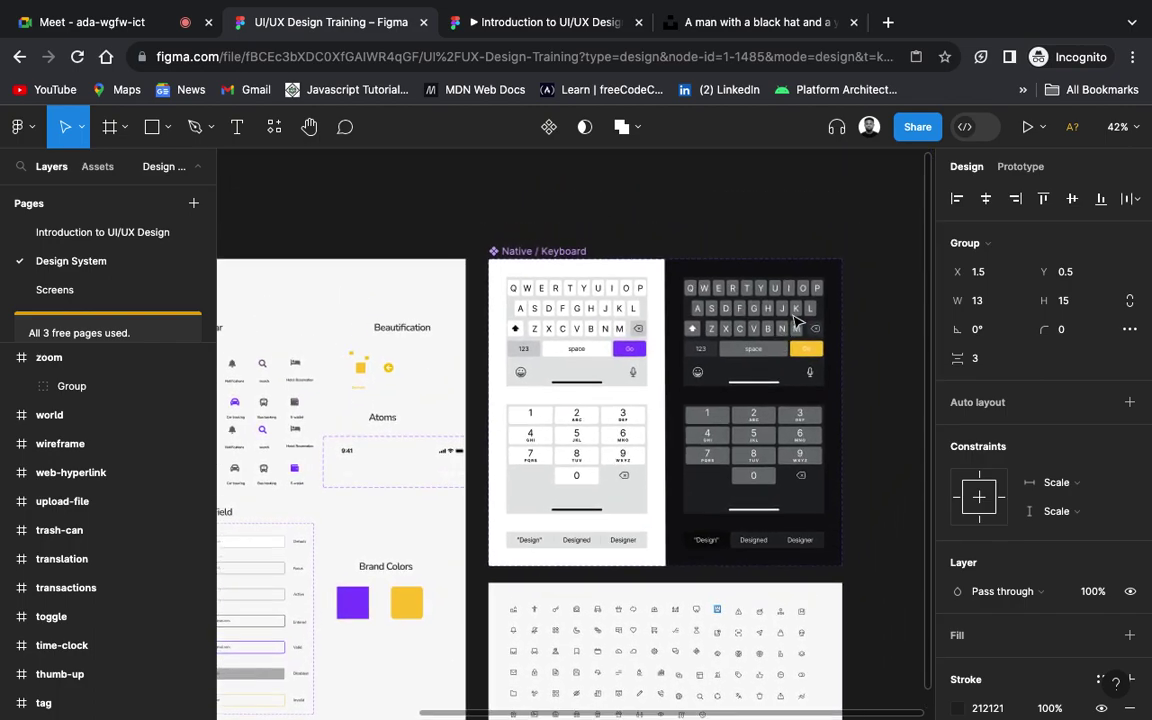
pyautogui.hscroll(2, 797, 318)
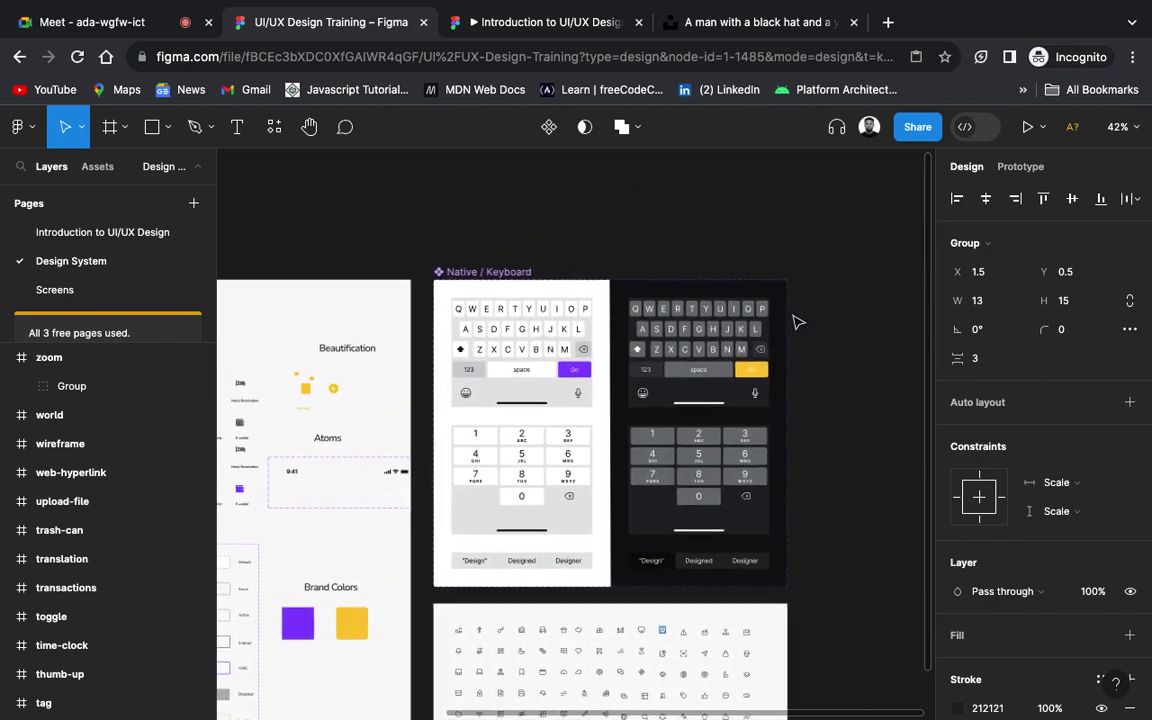
pyautogui.click(101, 291)
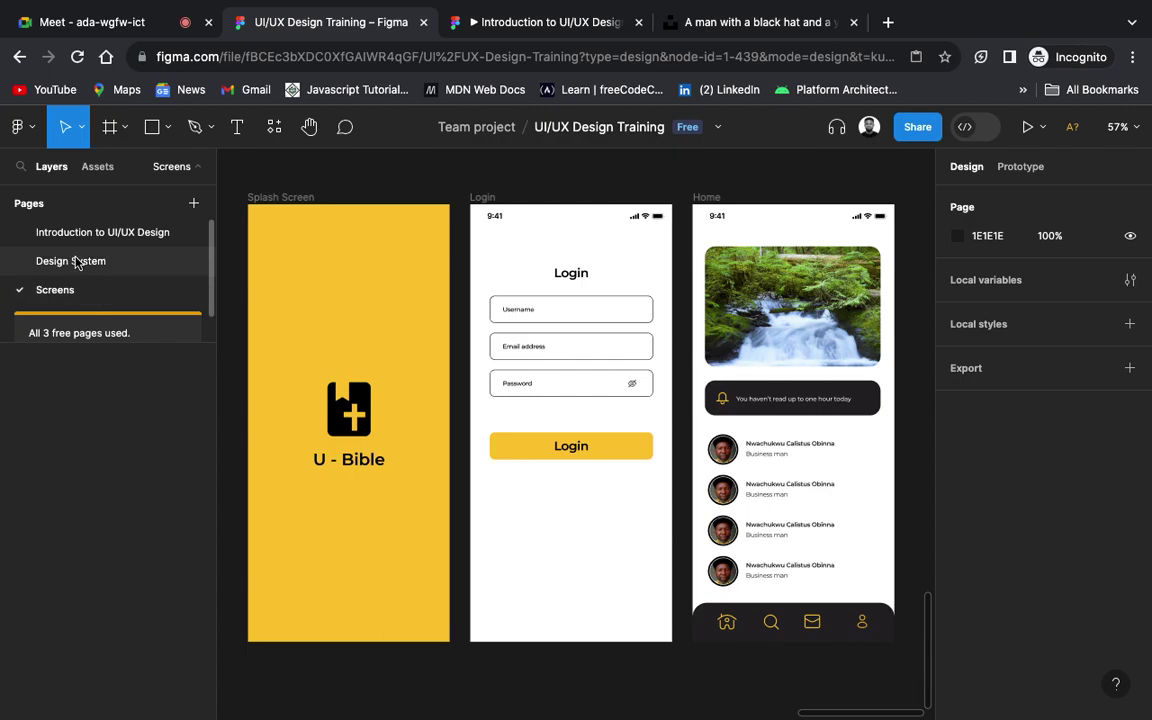
pyautogui.click(77, 260)
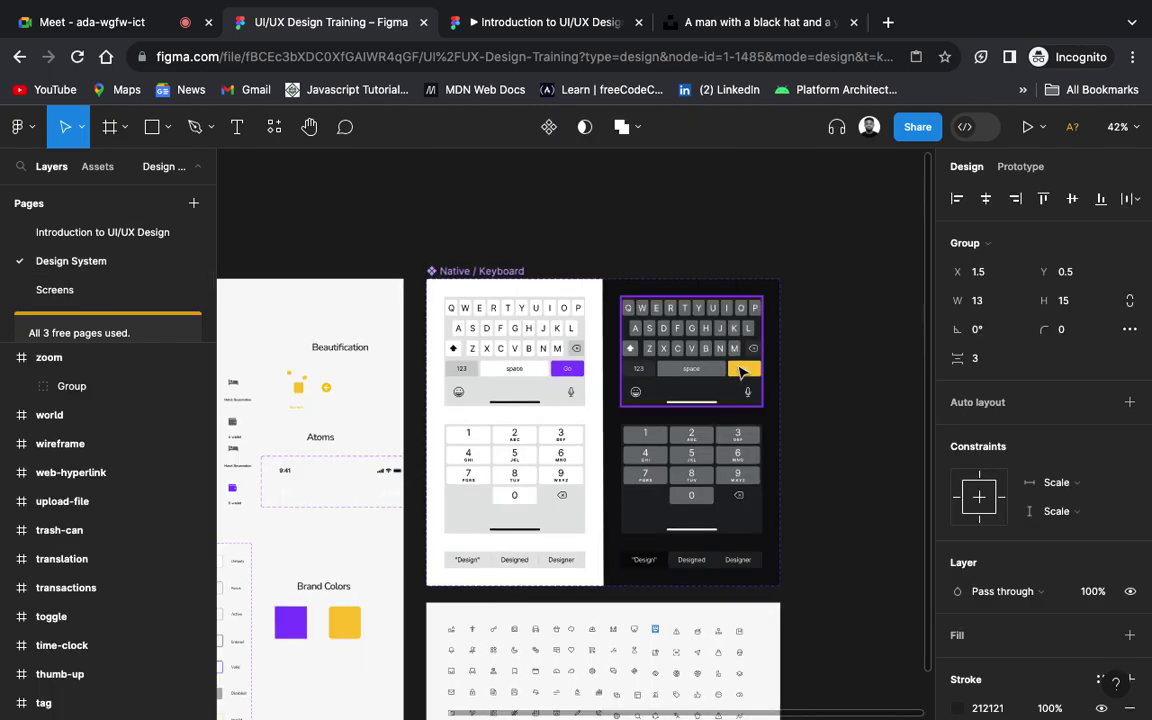
pyautogui.click(741, 372)
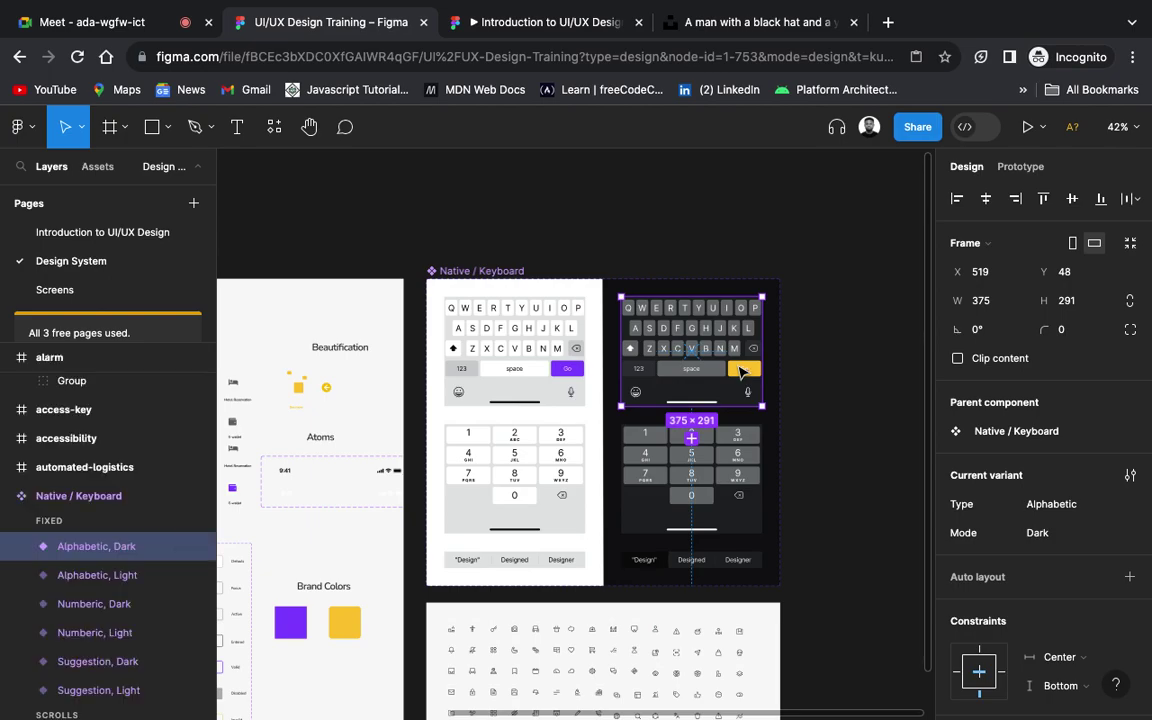
pyautogui.click(140, 289)
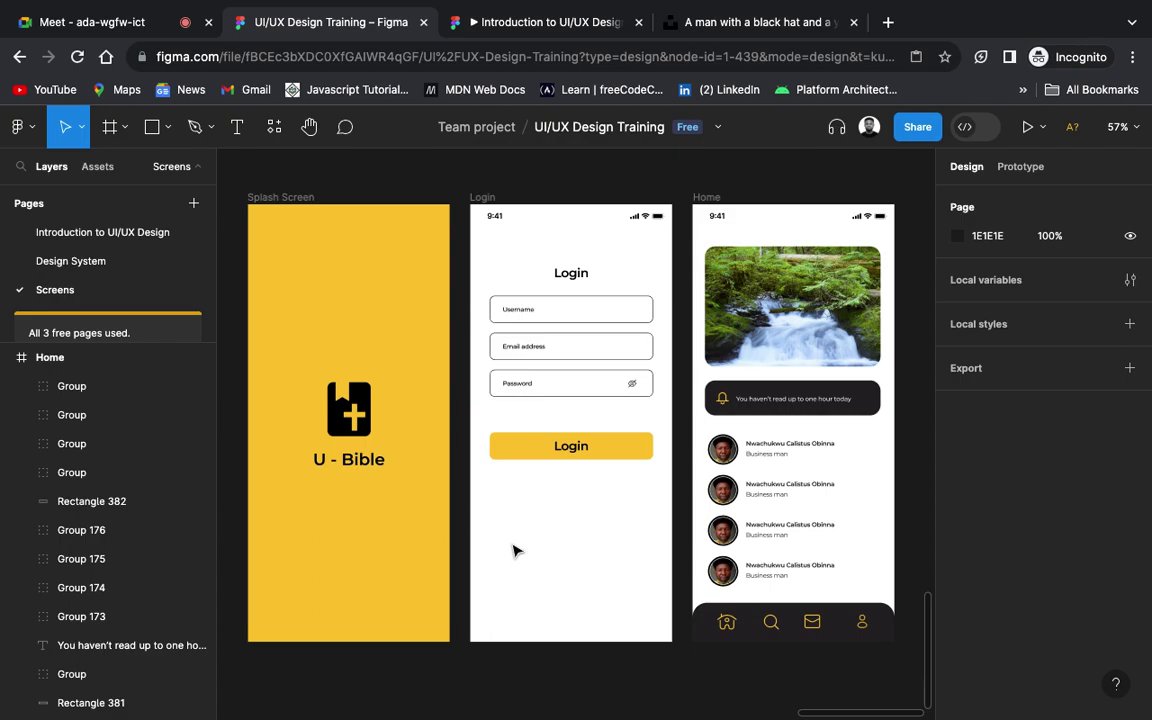
pyautogui.hotkey('ctrl', 'v')
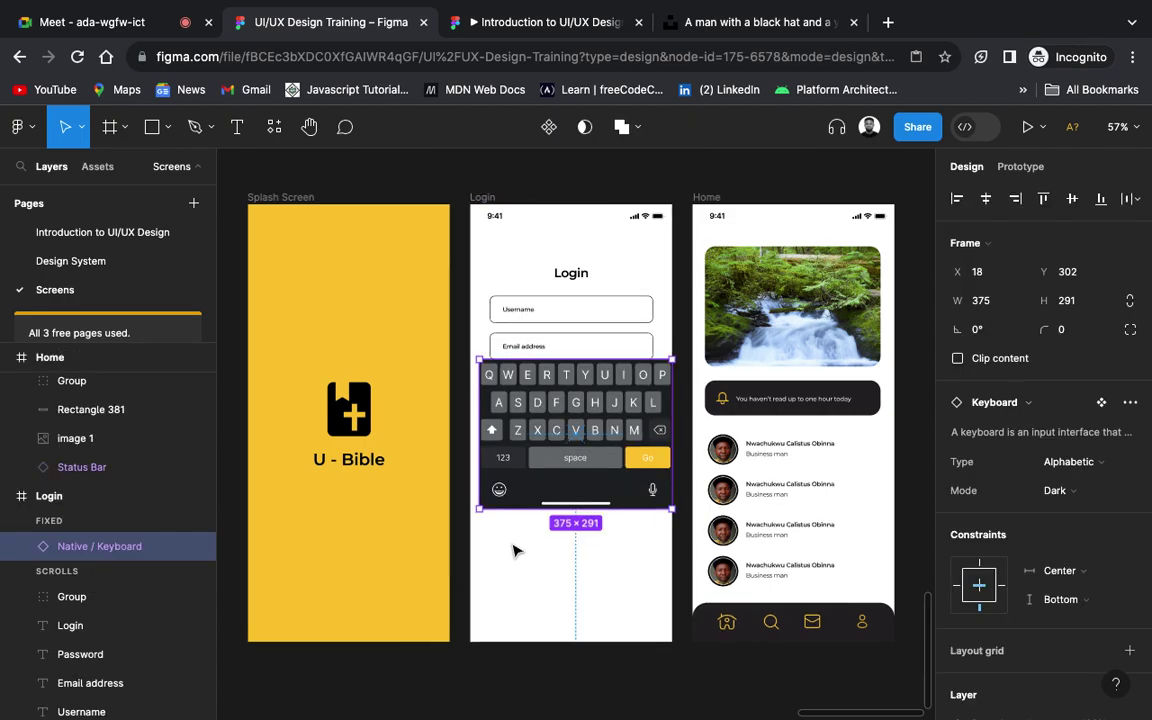
# Step: Move the keyboard to the Login screen's bottom edge and resize it to full width, about 393×305
pyautogui.moveTo(554, 443); pyautogui.dragTo(545, 566)
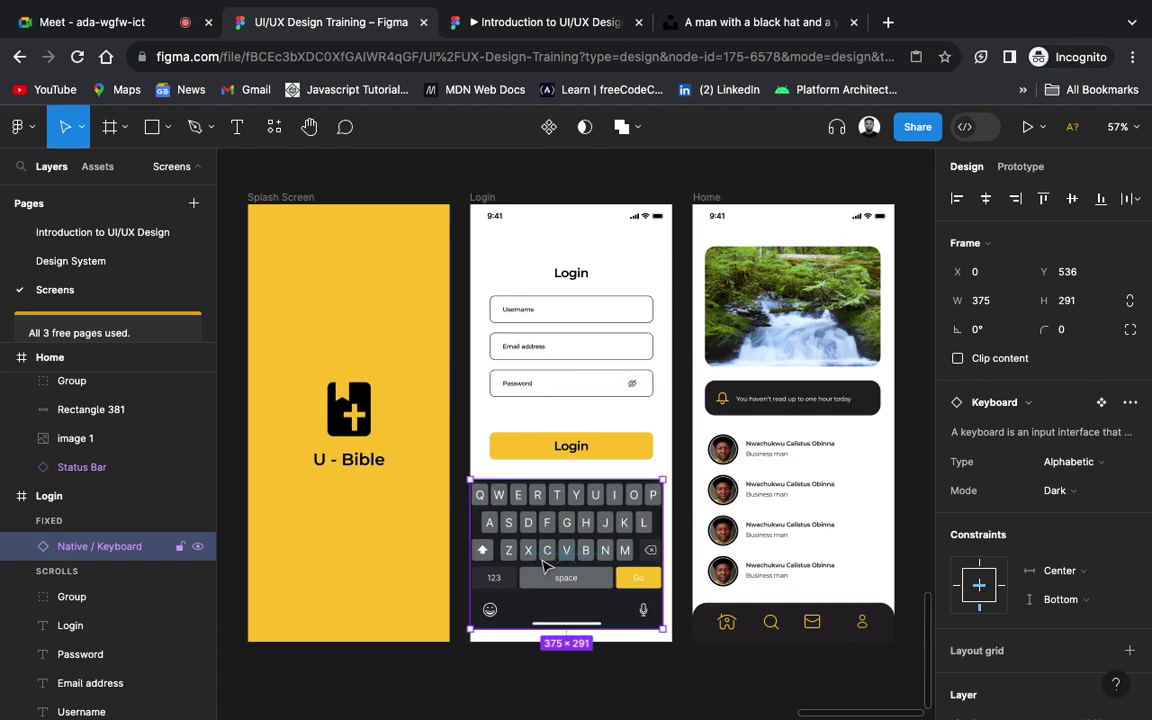
pyautogui.scroll(-2, 597, 565)
pyautogui.hscroll(1, 597, 565)
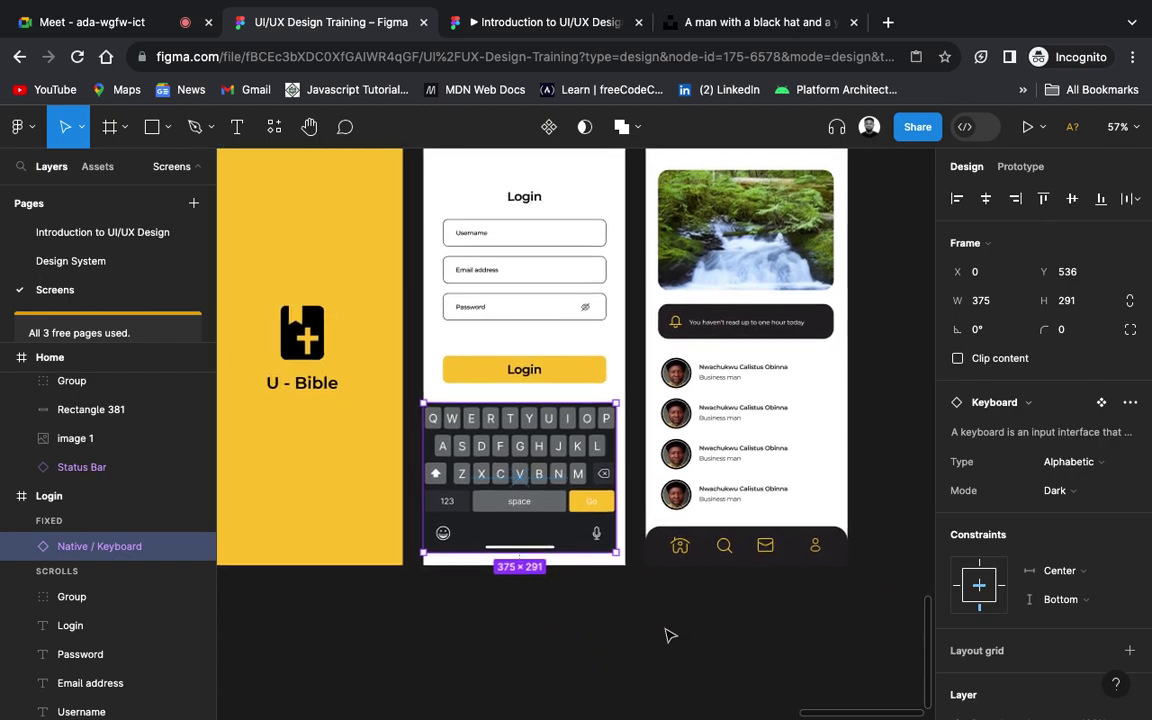
pyautogui.scroll(-2, 668, 632)
pyautogui.scroll(1, 668, 632)
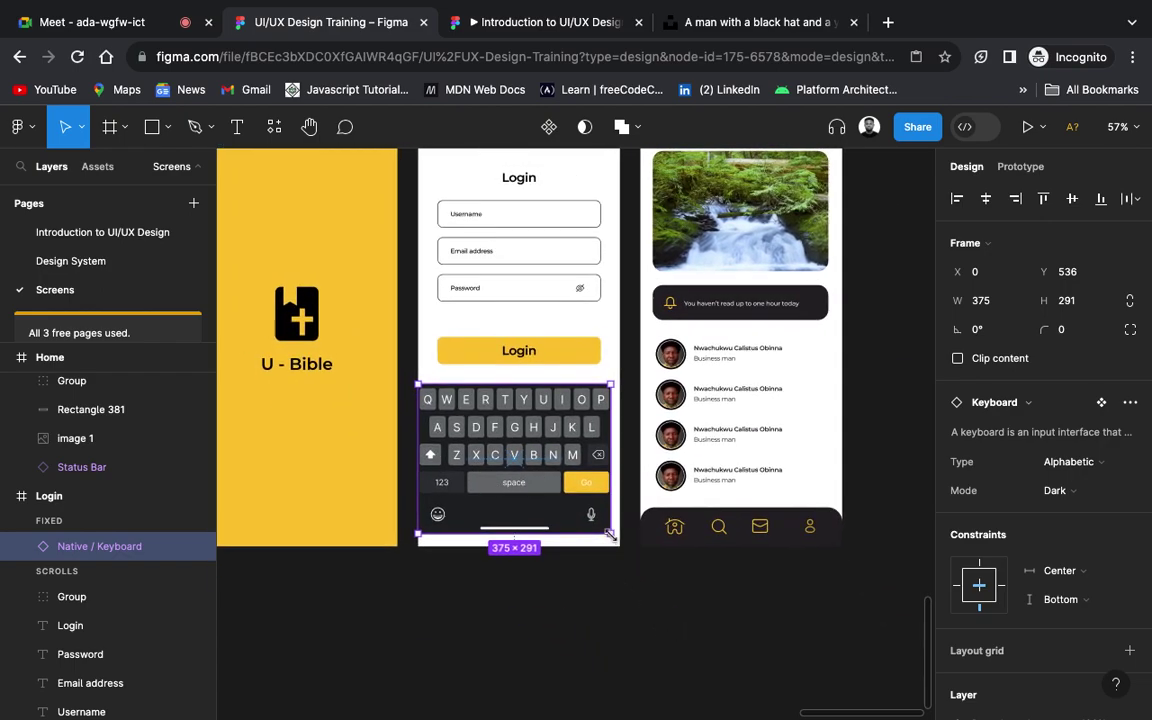
pyautogui.moveTo(610, 535)
pyautogui.mouseDown()
pyautogui.moveTo(628, 549)
pyautogui.moveTo(608, 539)
pyautogui.mouseUp()
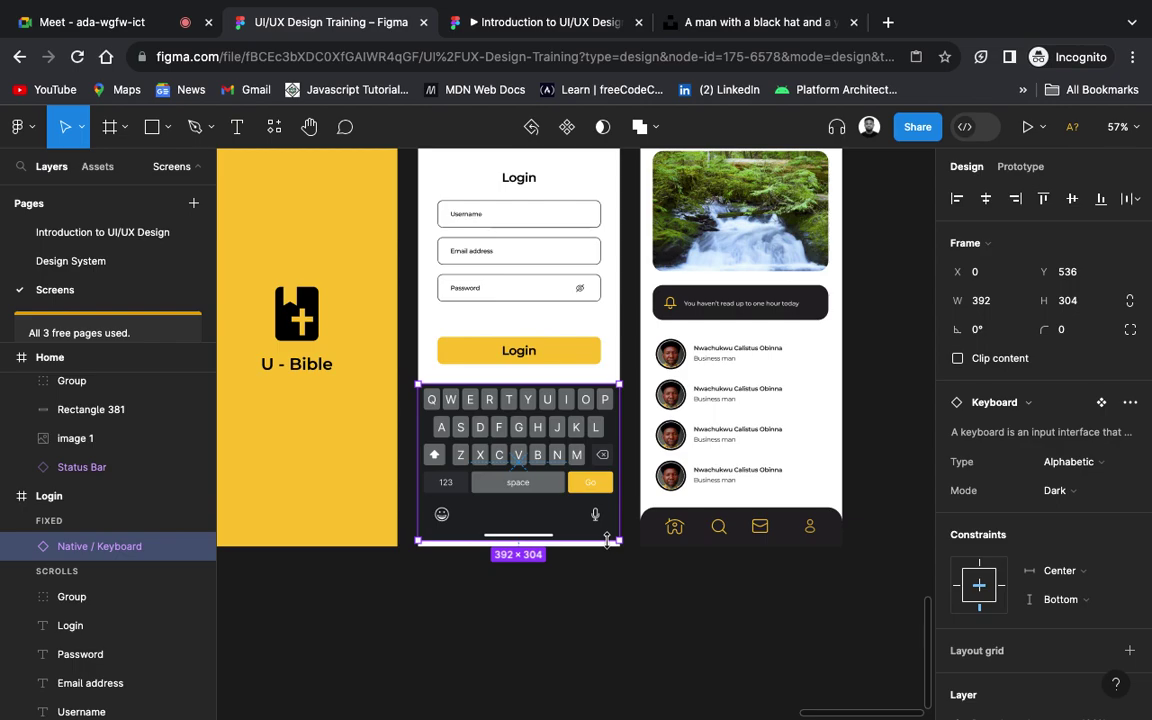
pyautogui.scroll(5, 567, 480)
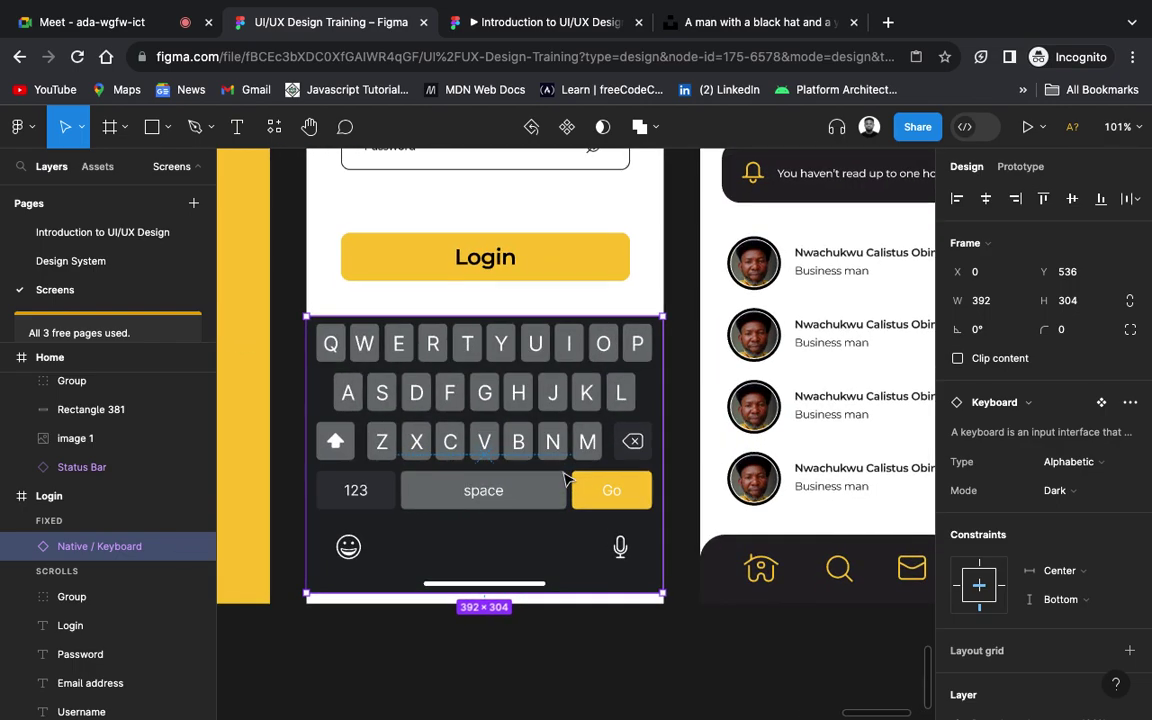
pyautogui.scroll(-2, 567, 480)
pyautogui.moveTo(541, 443); pyautogui.dragTo(543, 456)
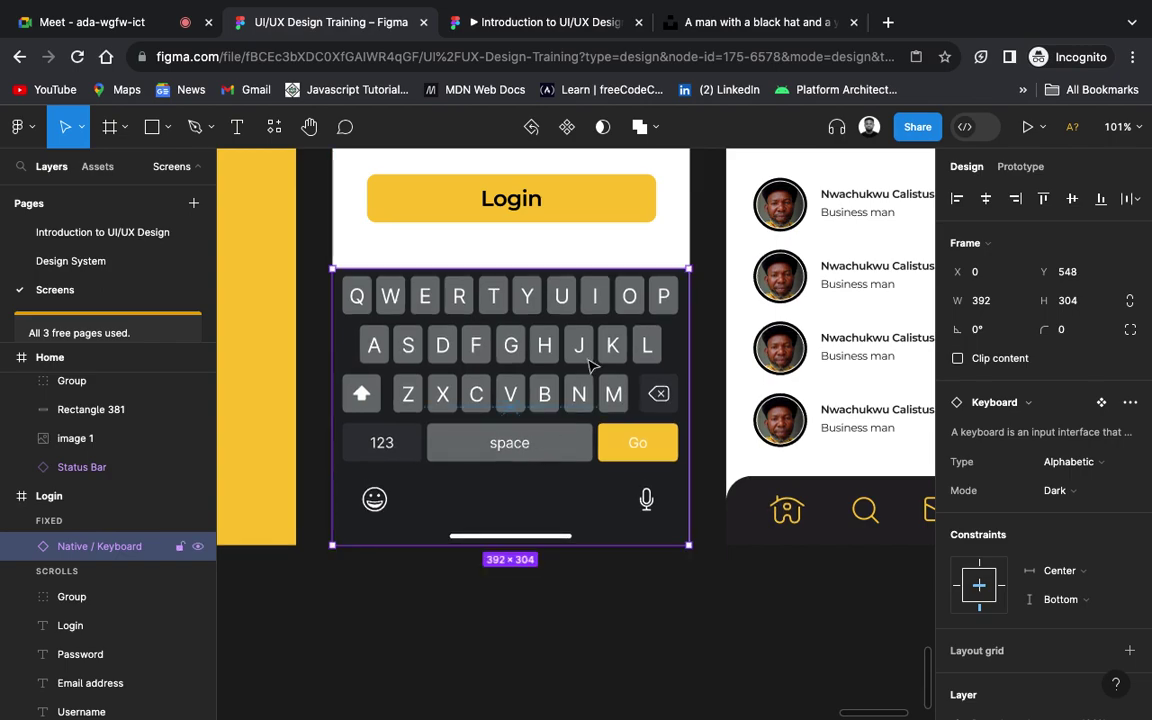
pyautogui.moveTo(686, 268)
pyautogui.mouseDown()
pyautogui.moveTo(703, 255)
pyautogui.moveTo(685, 268)
pyautogui.mouseUp()
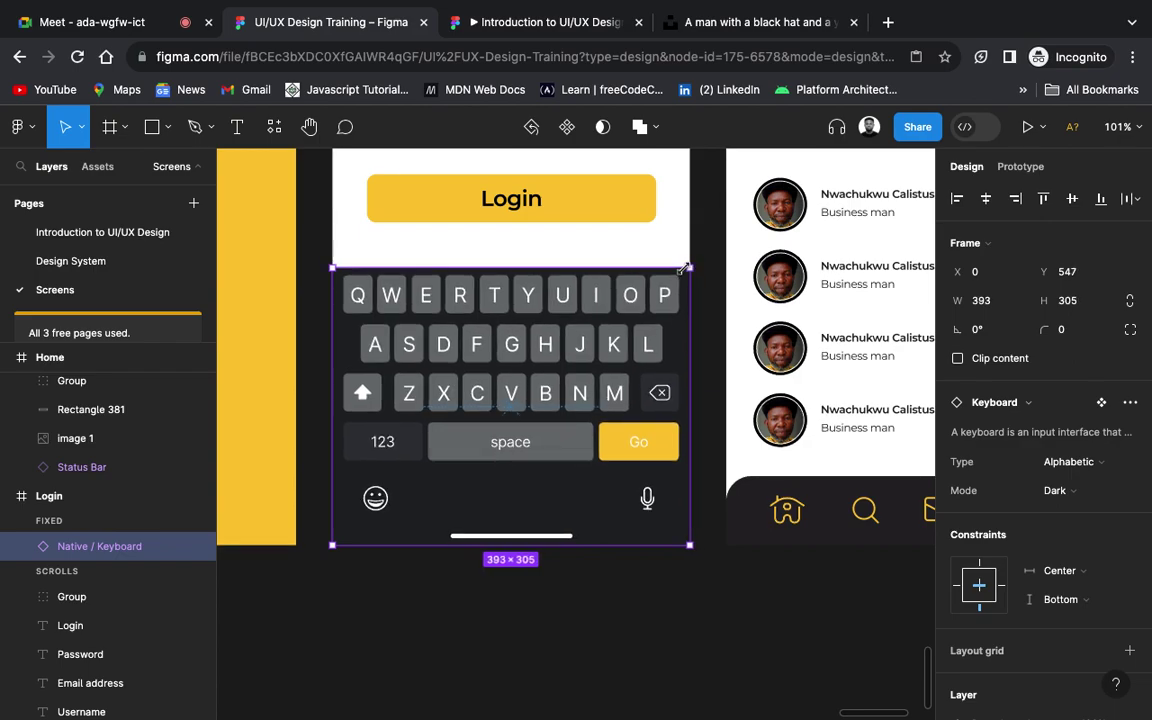
pyautogui.click(745, 617)
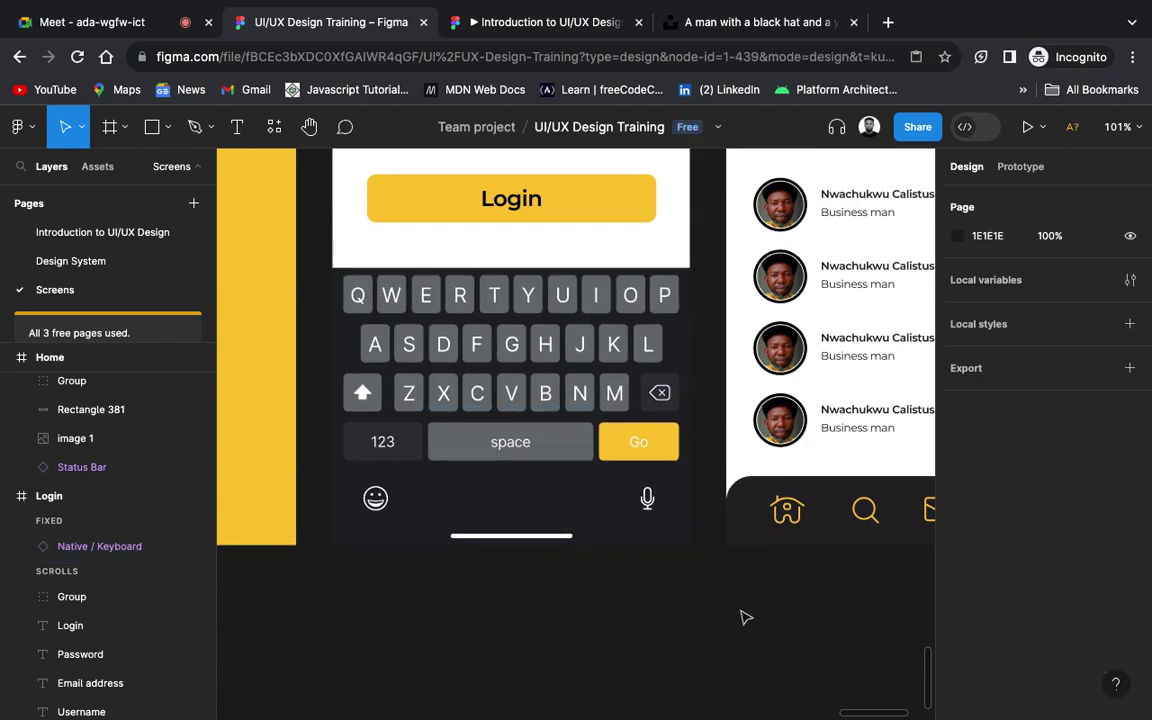
pyautogui.scroll(-6, 745, 617)
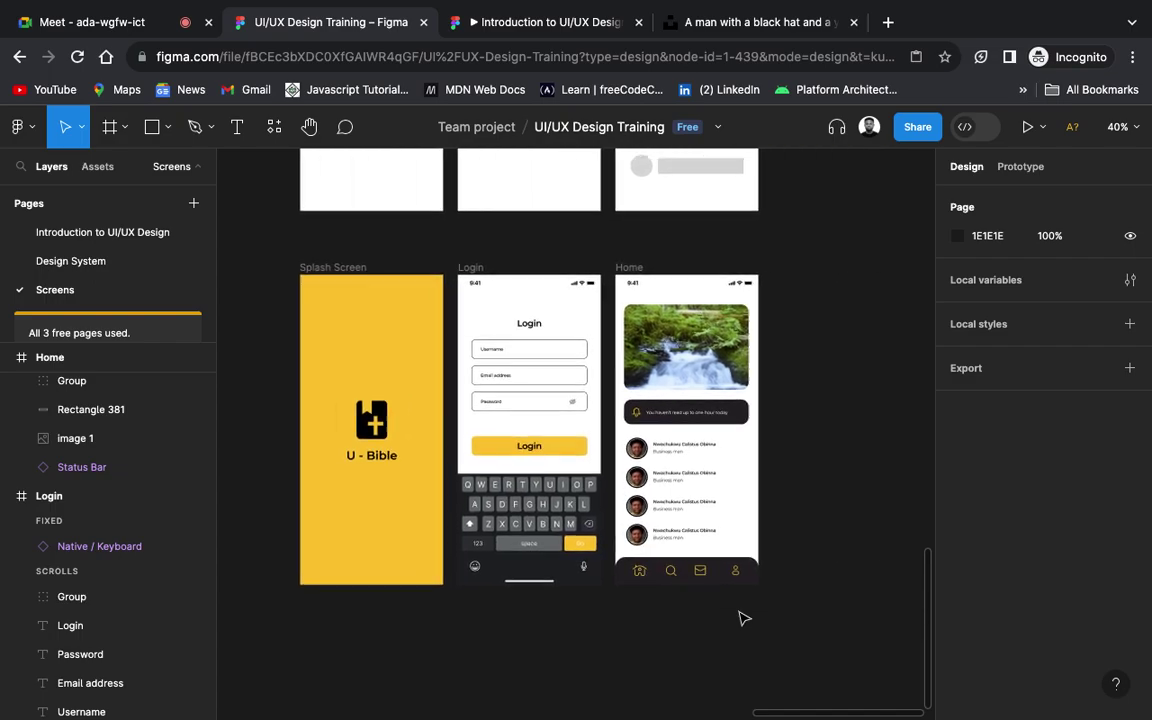
pyautogui.hscroll(3, 745, 617)
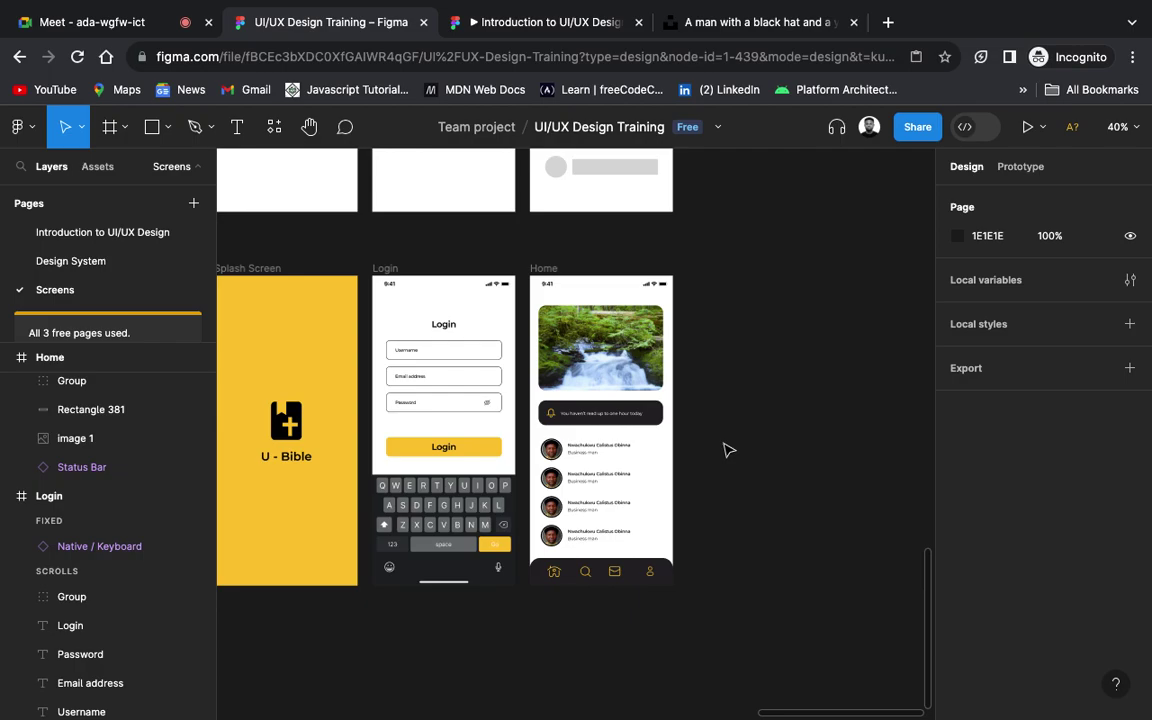
pyautogui.hscroll(-3, 729, 450)
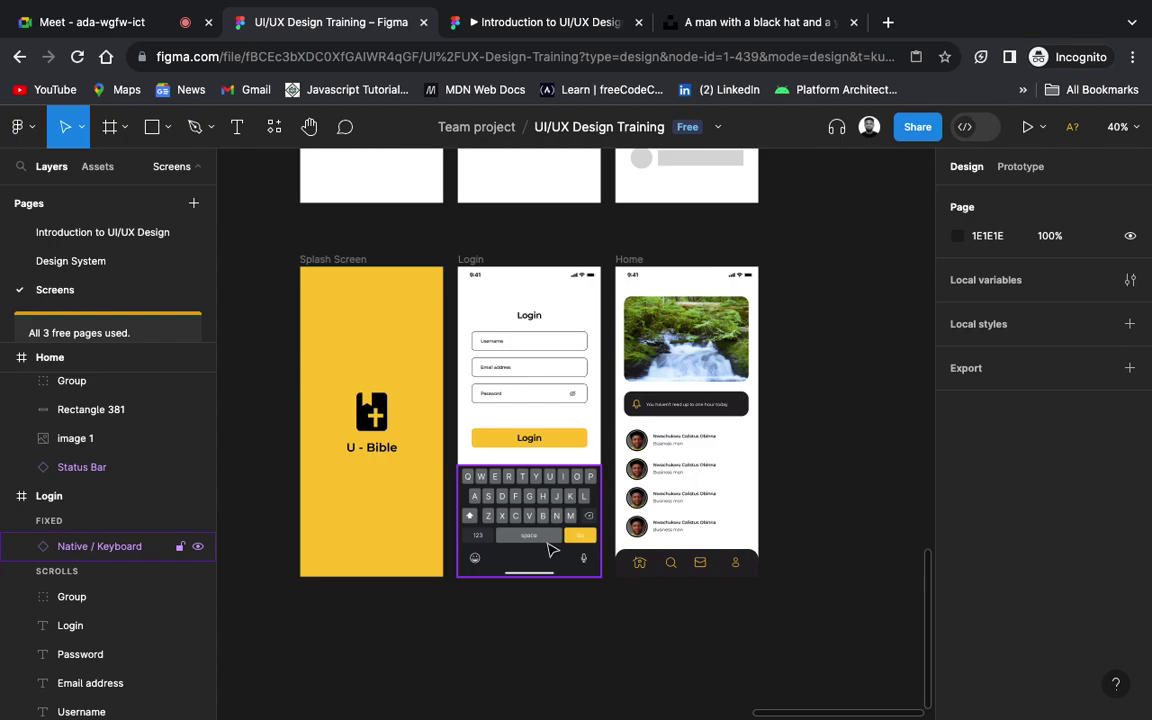
pyautogui.click(629, 259)
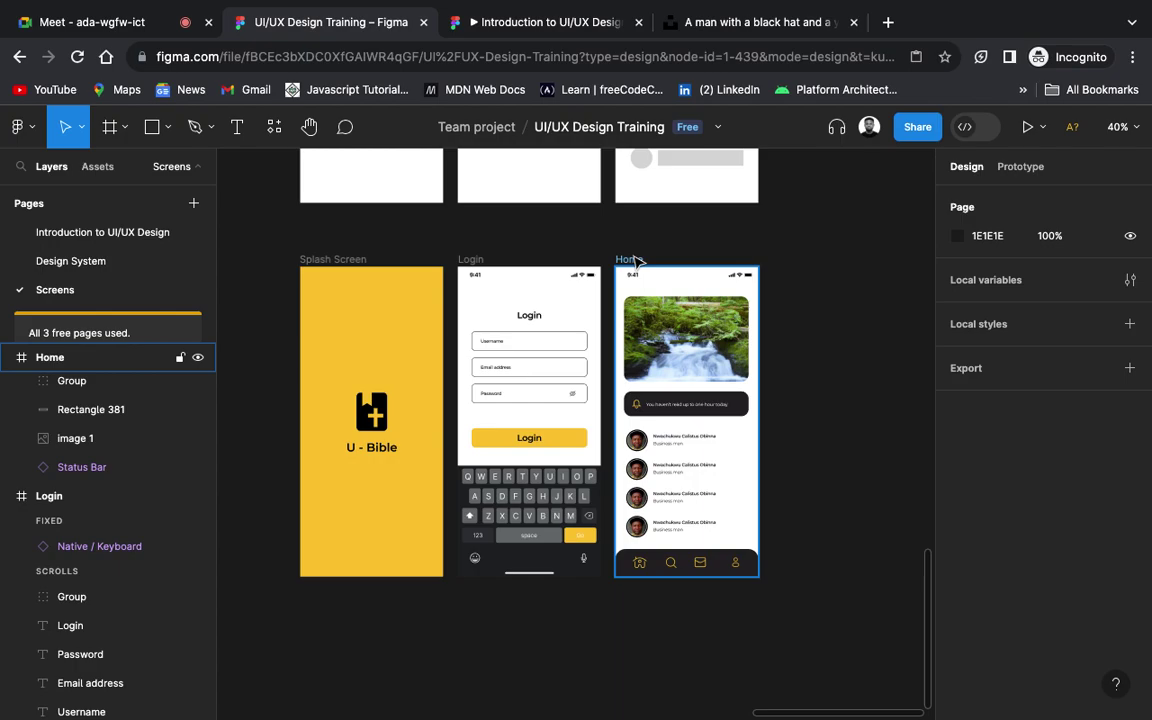
# Step: Duplicate the Login screen beside the original and delete the keyboard from the first copy
pyautogui.moveTo(629, 259); pyautogui.dragTo(806, 259)
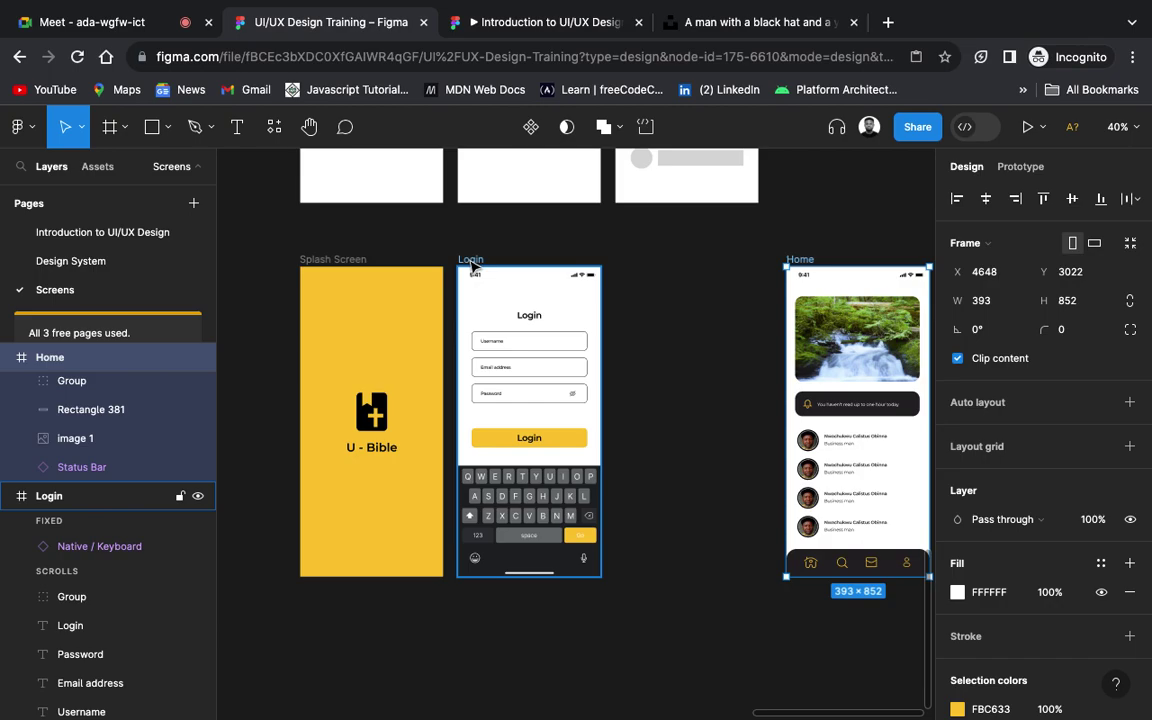
pyautogui.moveTo(474, 262); pyautogui.dragTo(638, 258)
pyautogui.click(548, 532)
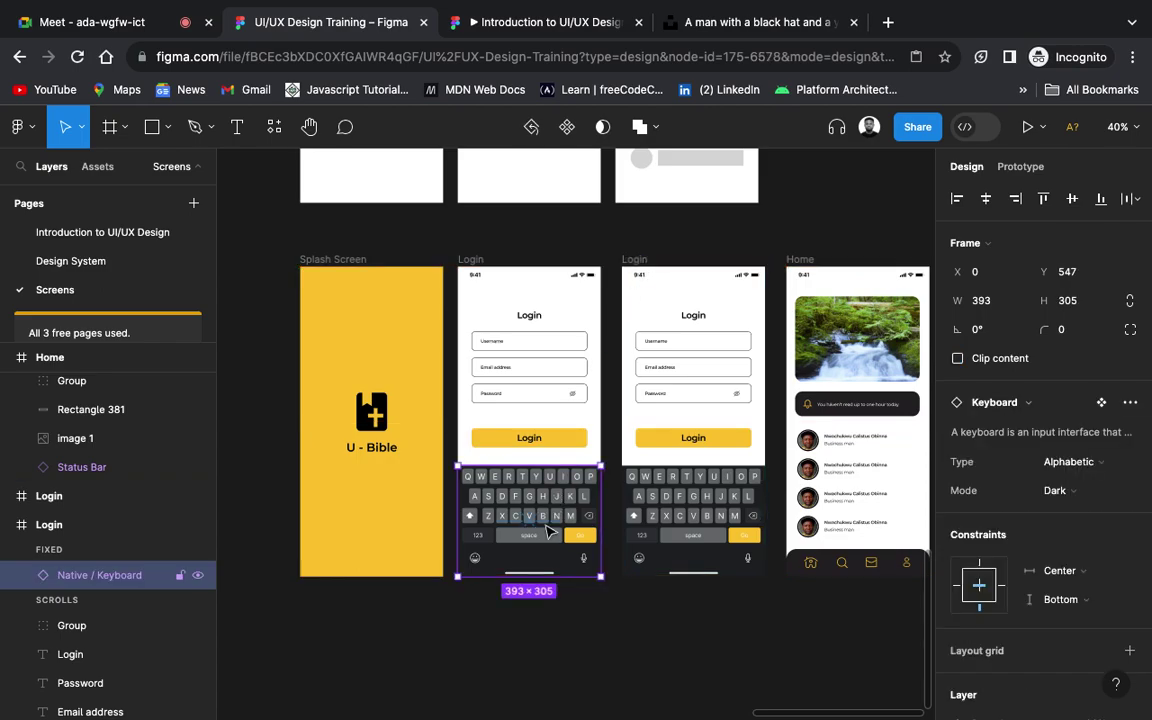
pyautogui.press('Delete')
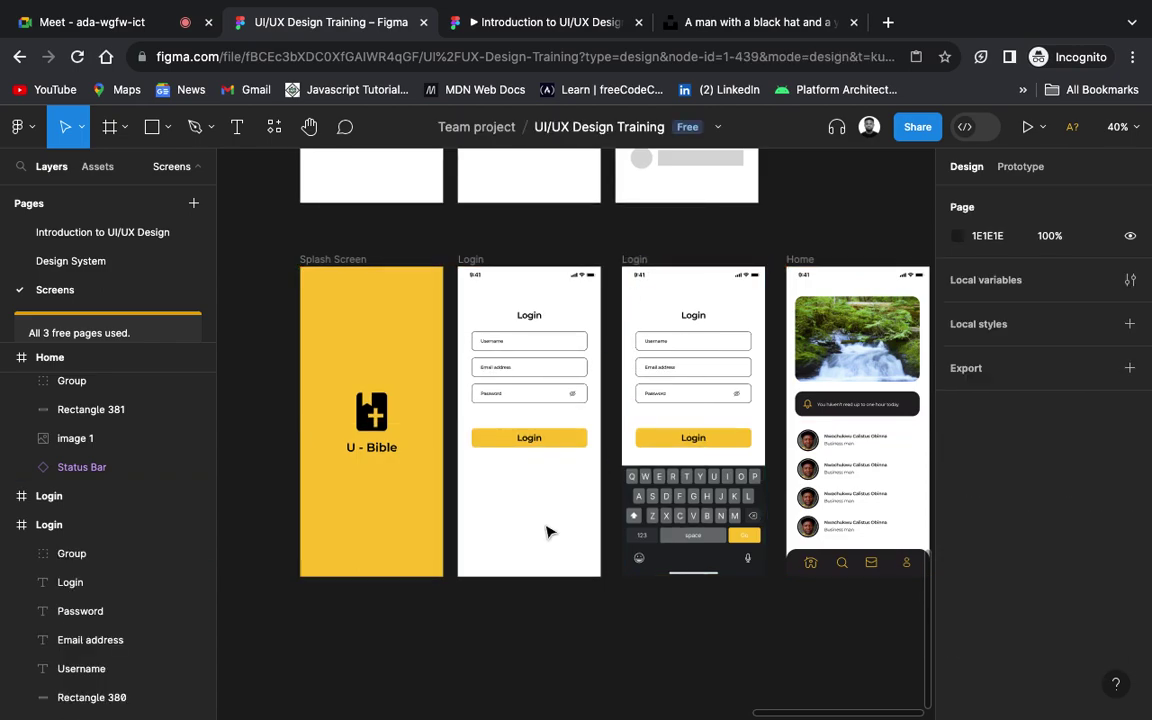
# Step: Select the first Login screen and show the prototype links between the screens
pyautogui.click(510, 355)
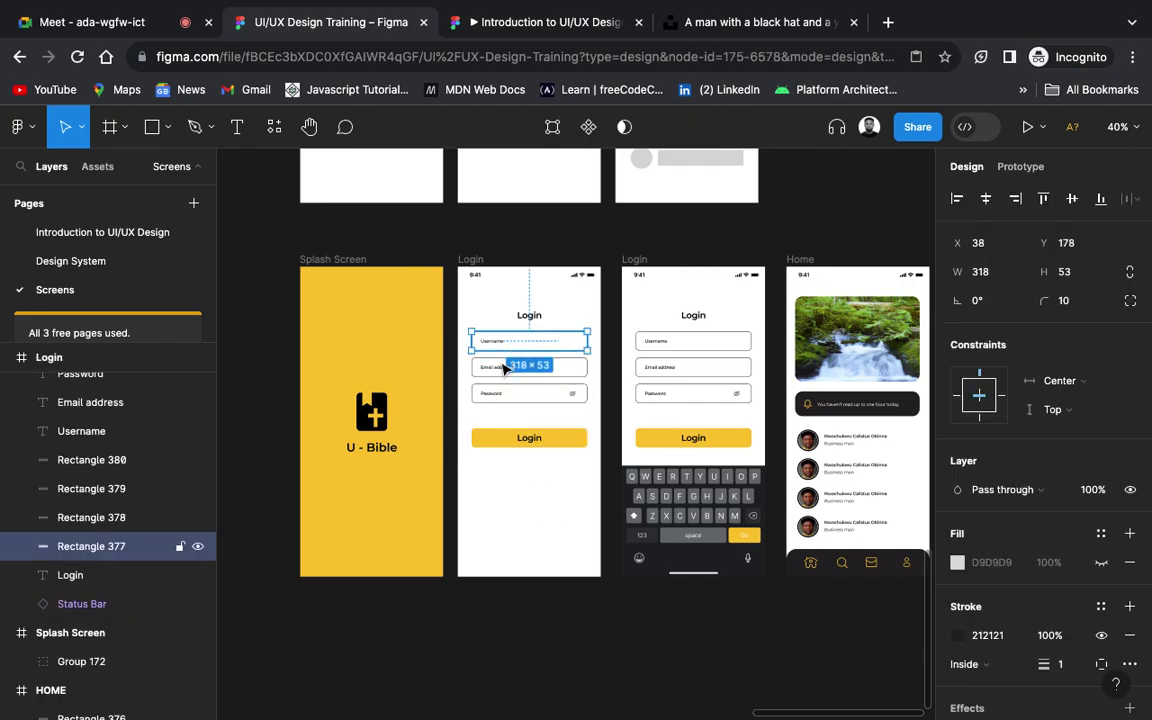
pyautogui.click(469, 259)
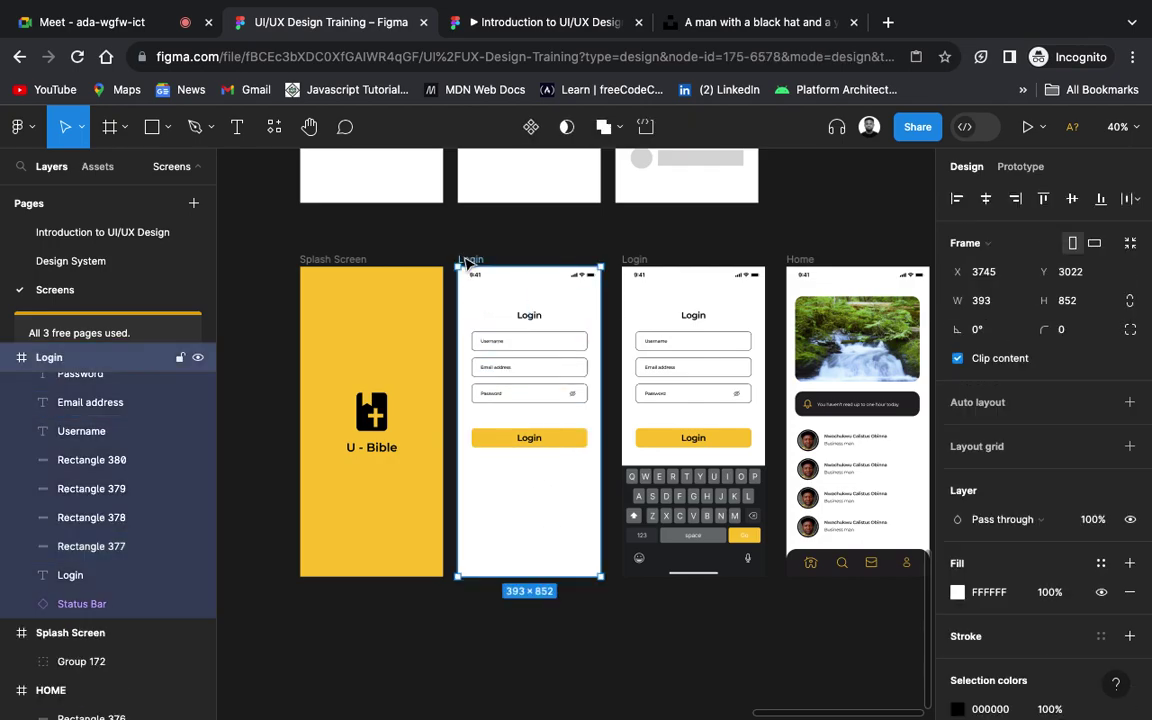
pyautogui.click(1022, 166)
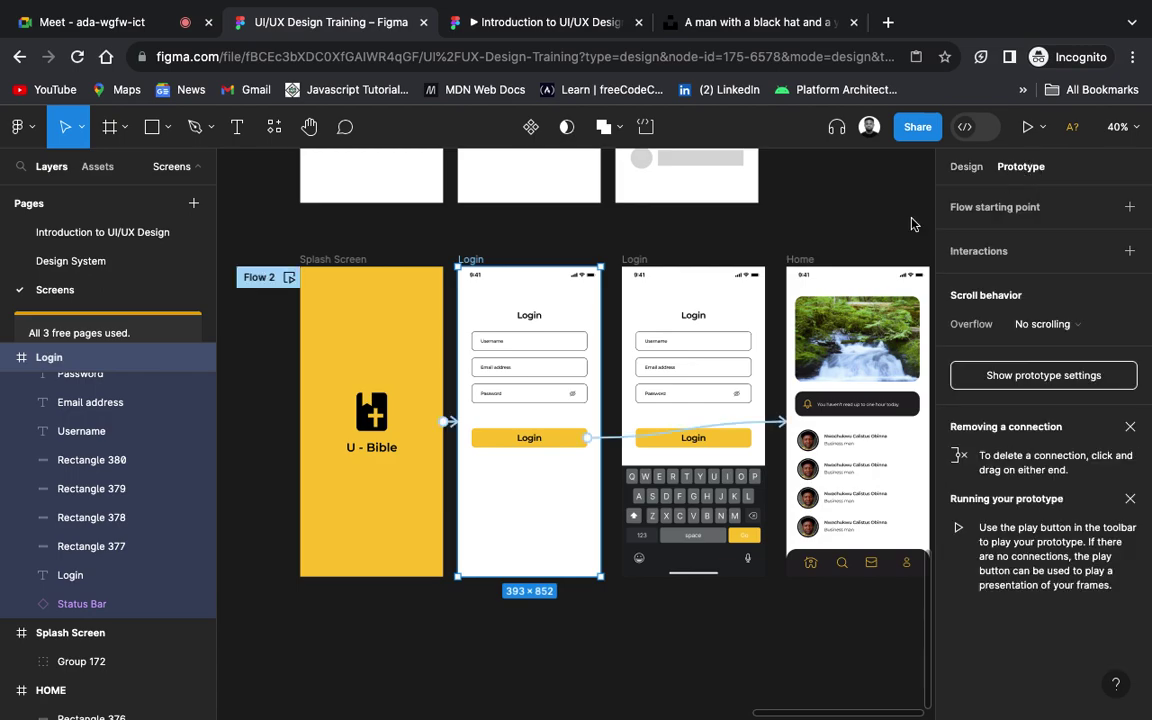
# Step: Link the Username, Email address and Password fields on tap to the keyboard Login screen
pyautogui.hscroll(3, 700, 368)
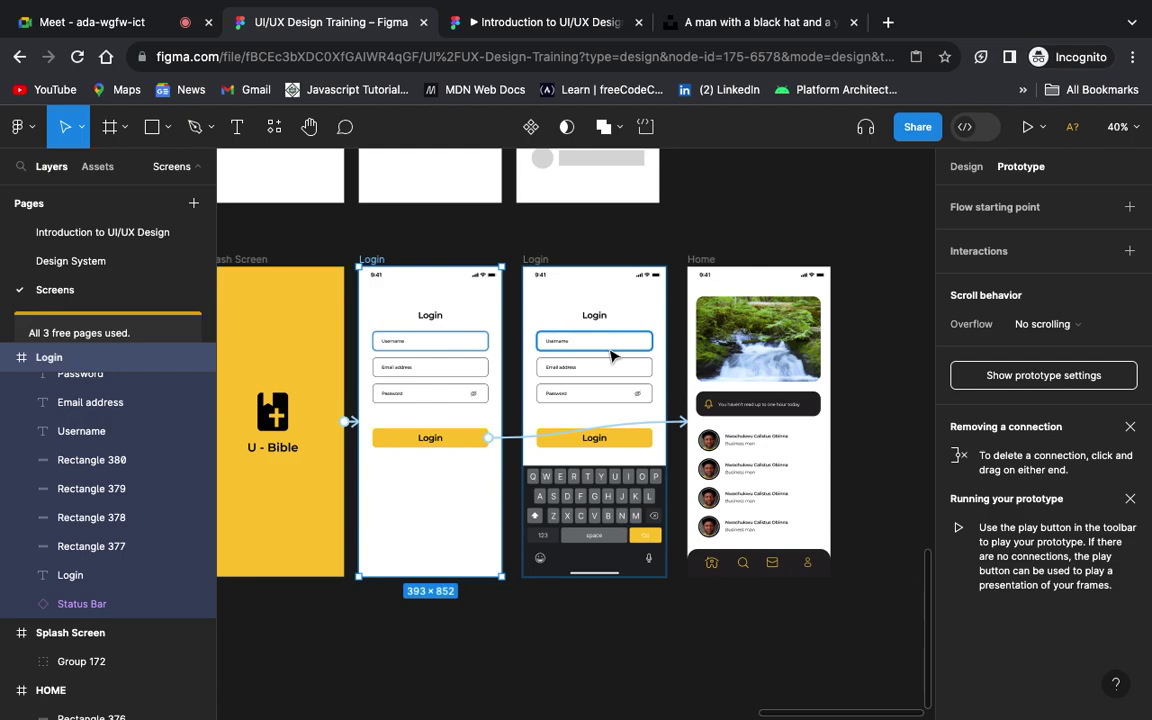
pyautogui.click(475, 350)
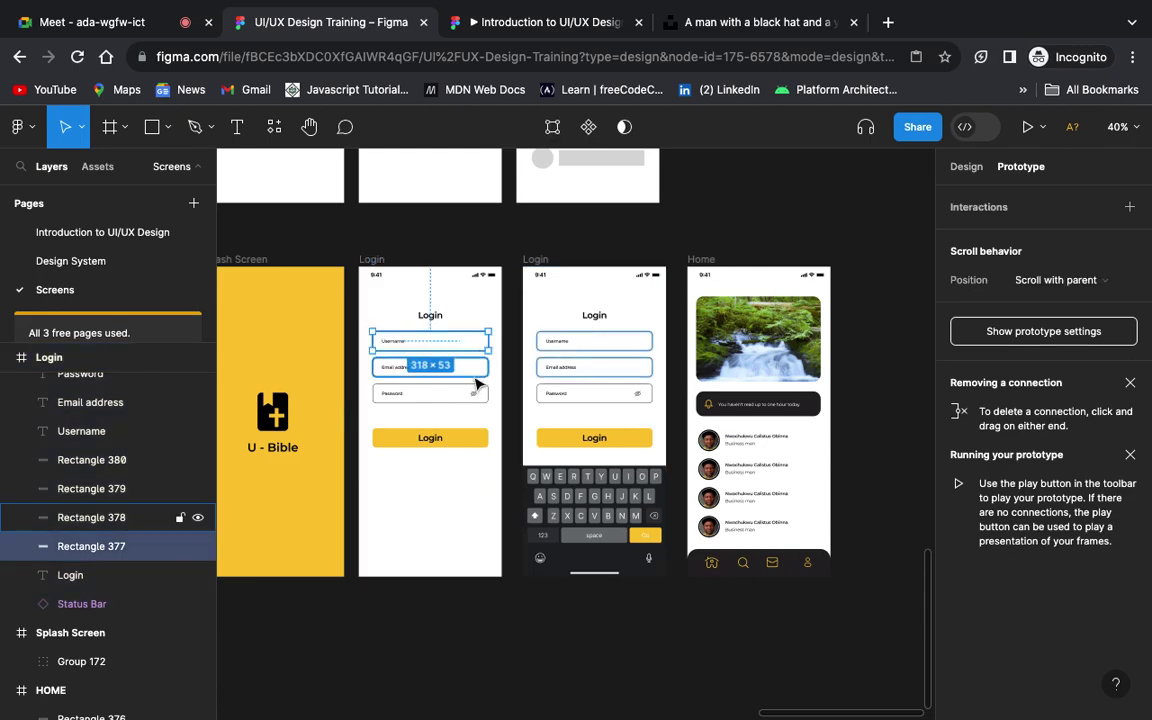
pyautogui.click(476, 372)
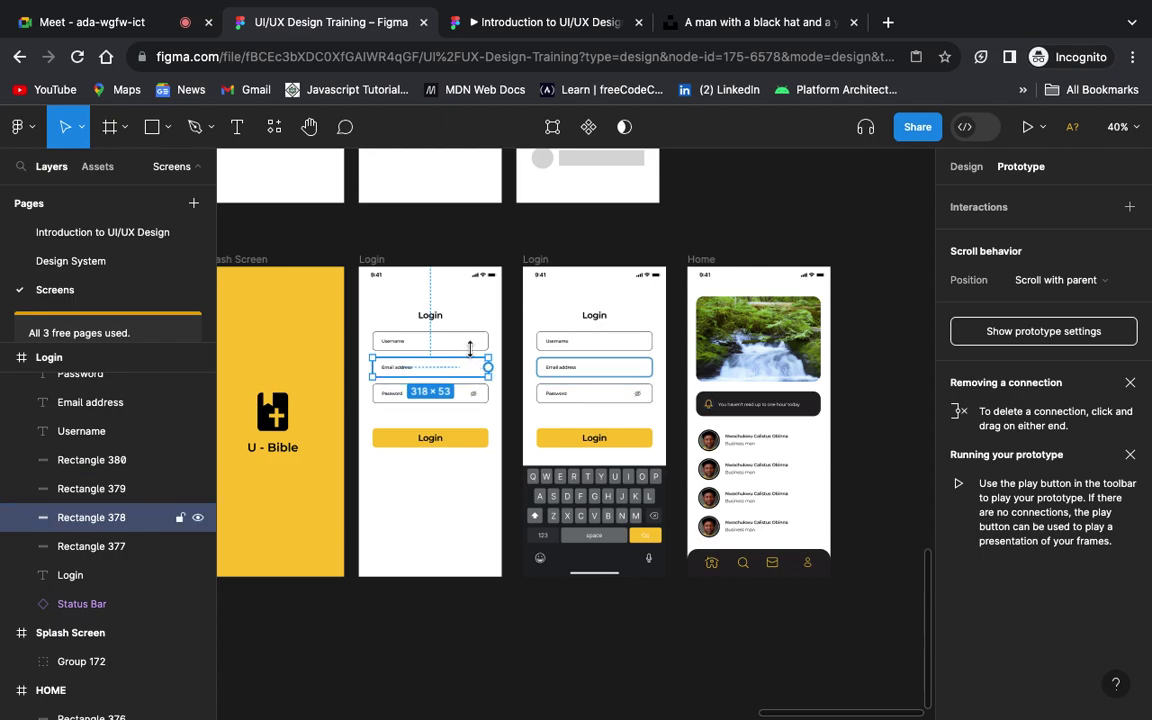
pyautogui.press('Escape')
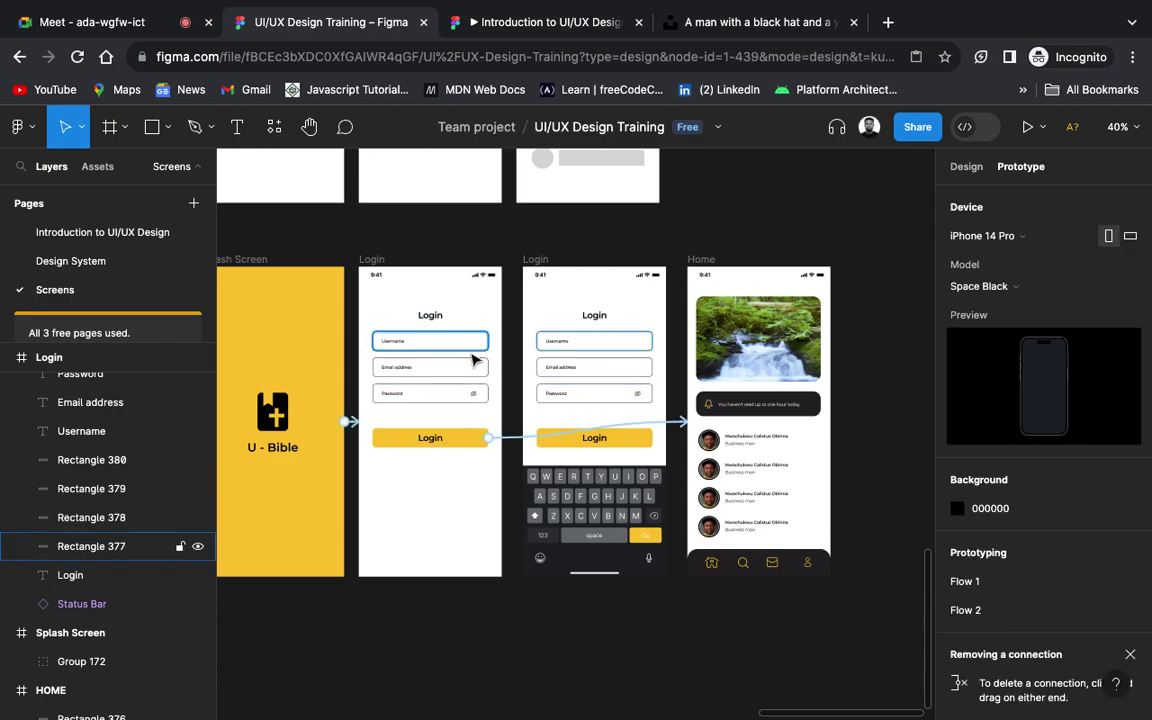
pyautogui.click(480, 348)
pyautogui.moveTo(488, 341); pyautogui.dragTo(527, 365)
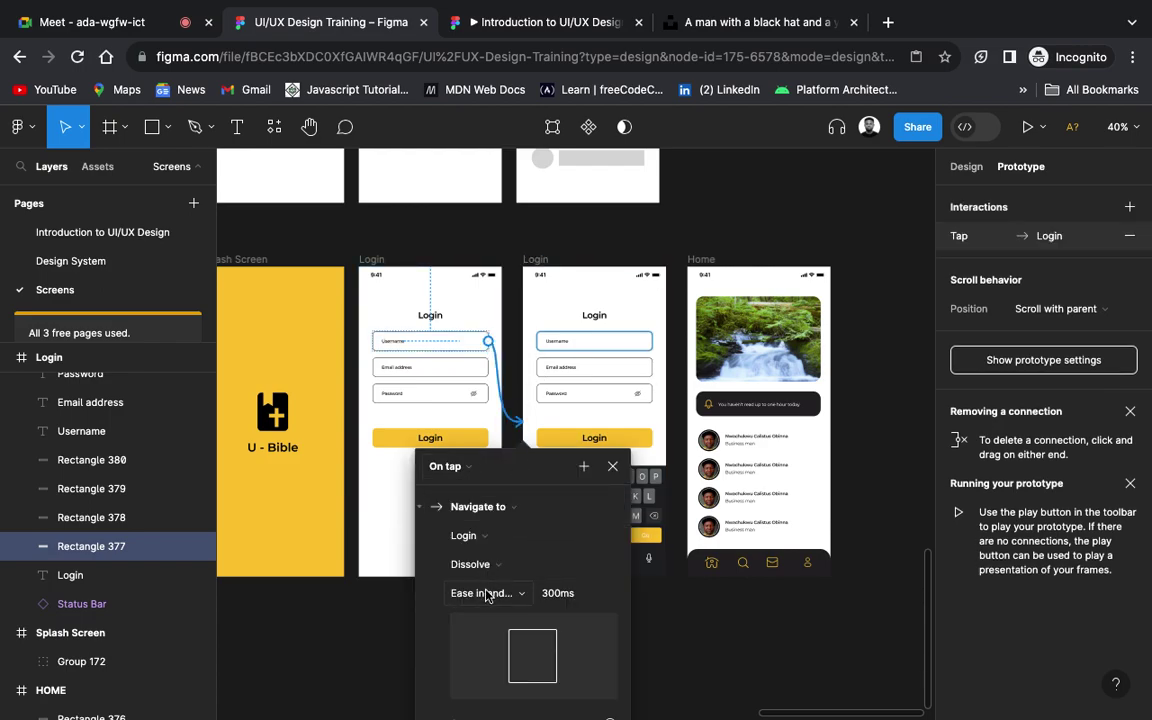
pyautogui.click(478, 377)
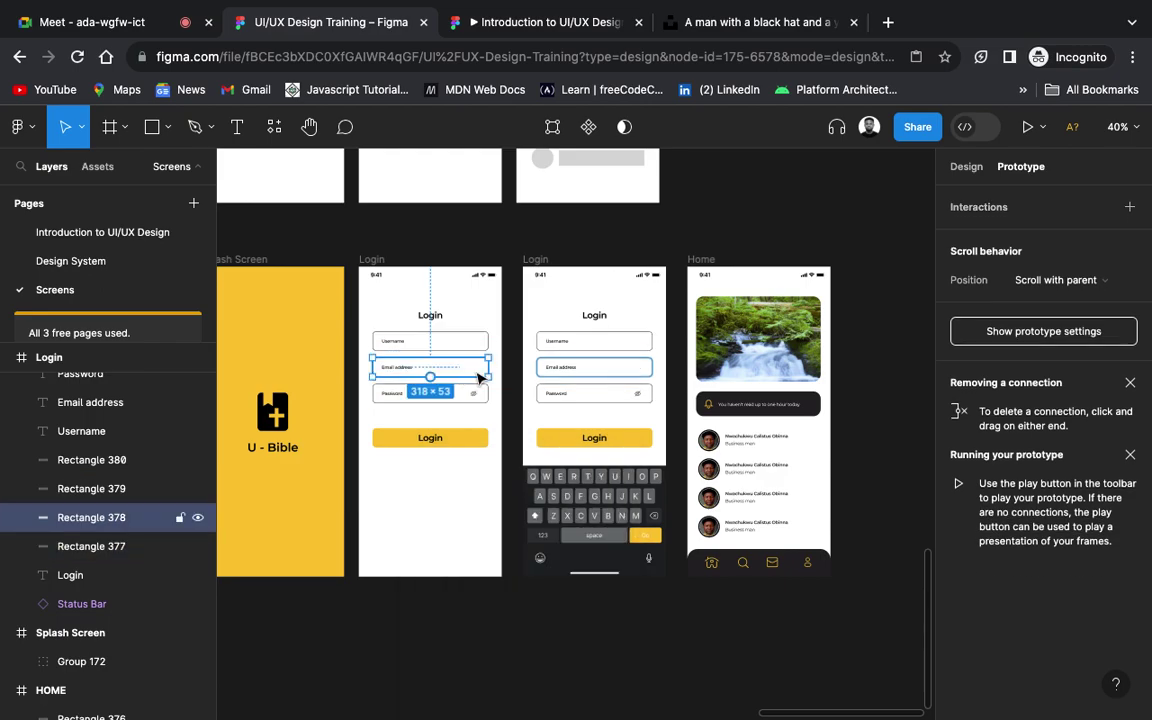
pyautogui.moveTo(488, 368); pyautogui.dragTo(535, 390)
pyautogui.press('Escape')
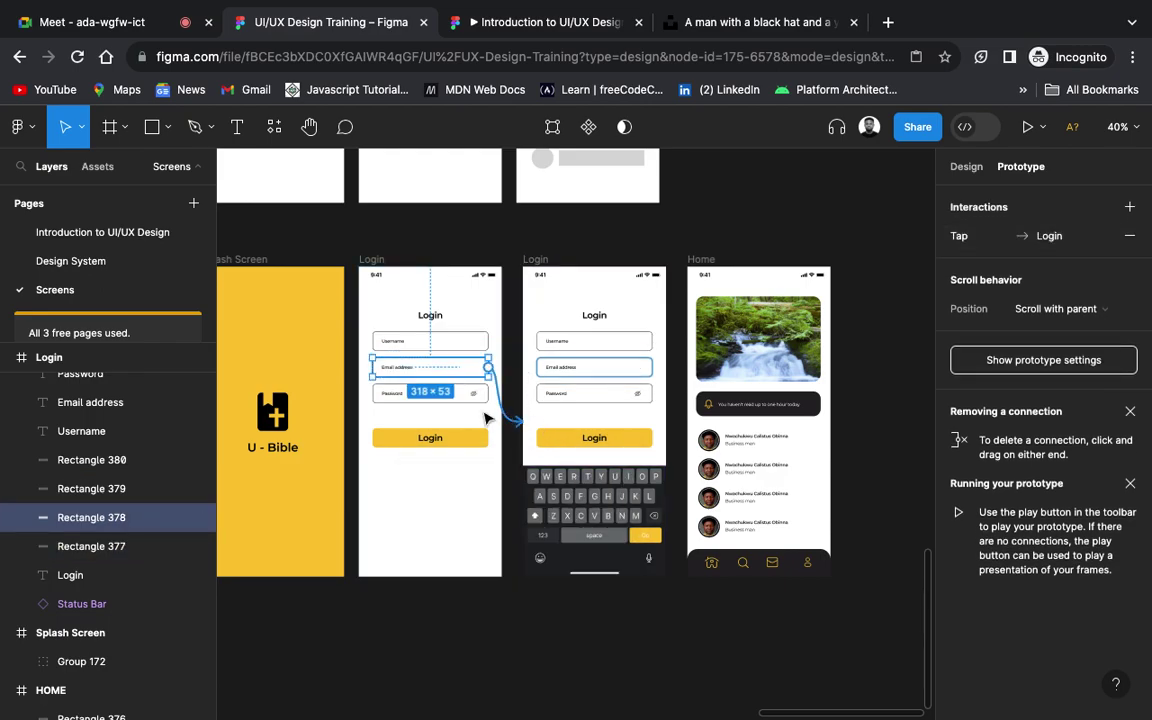
pyautogui.click(482, 393)
pyautogui.moveTo(488, 394); pyautogui.dragTo(620, 377)
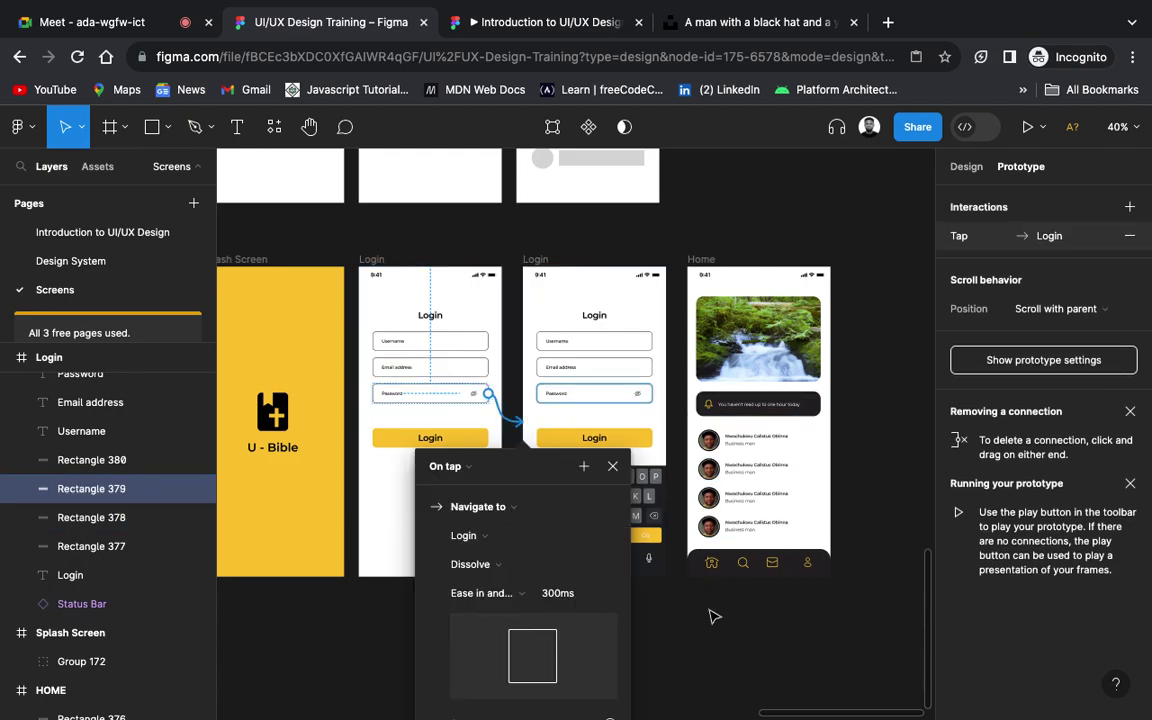
pyautogui.press('Escape')
# Step: Confirm the keyboard screen's Login button still links to Home and review the overall prototype settings
pyautogui.click(628, 449)
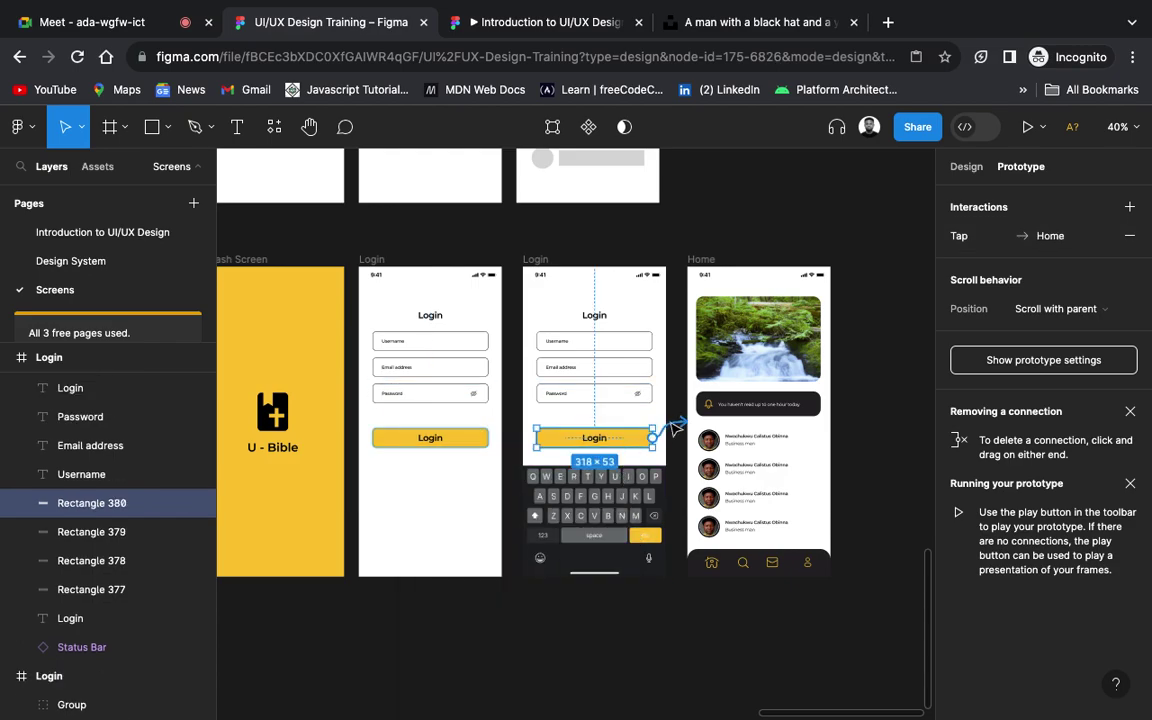
pyautogui.click(874, 471)
pyautogui.scroll(-3, 815, 292)
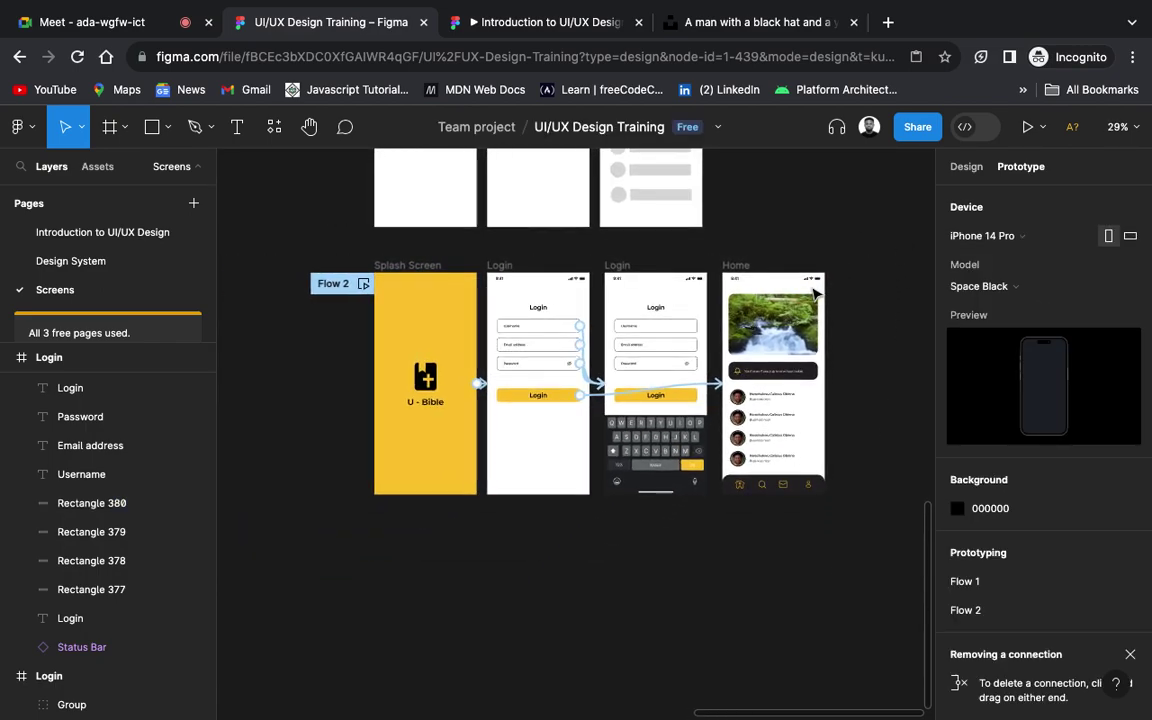
# Step: Zoom out and choose Preview from the play button's dropdown to play the prototype in the editor
pyautogui.scroll(2, 815, 292)
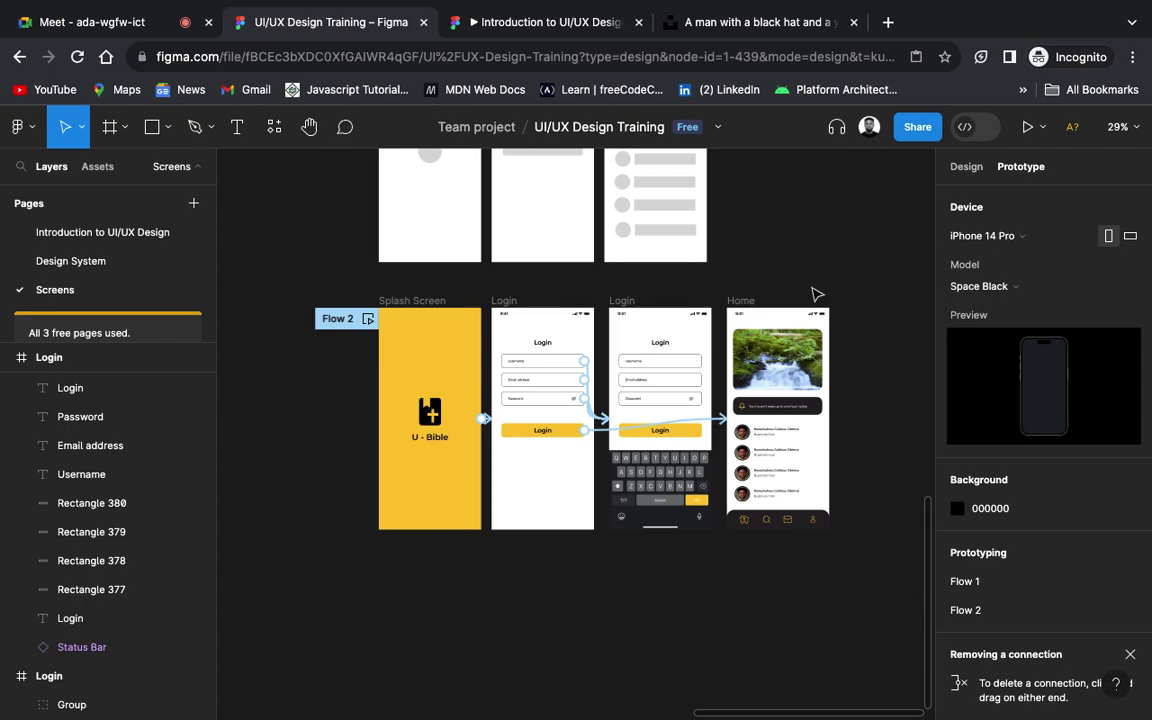
pyautogui.click(1046, 130)
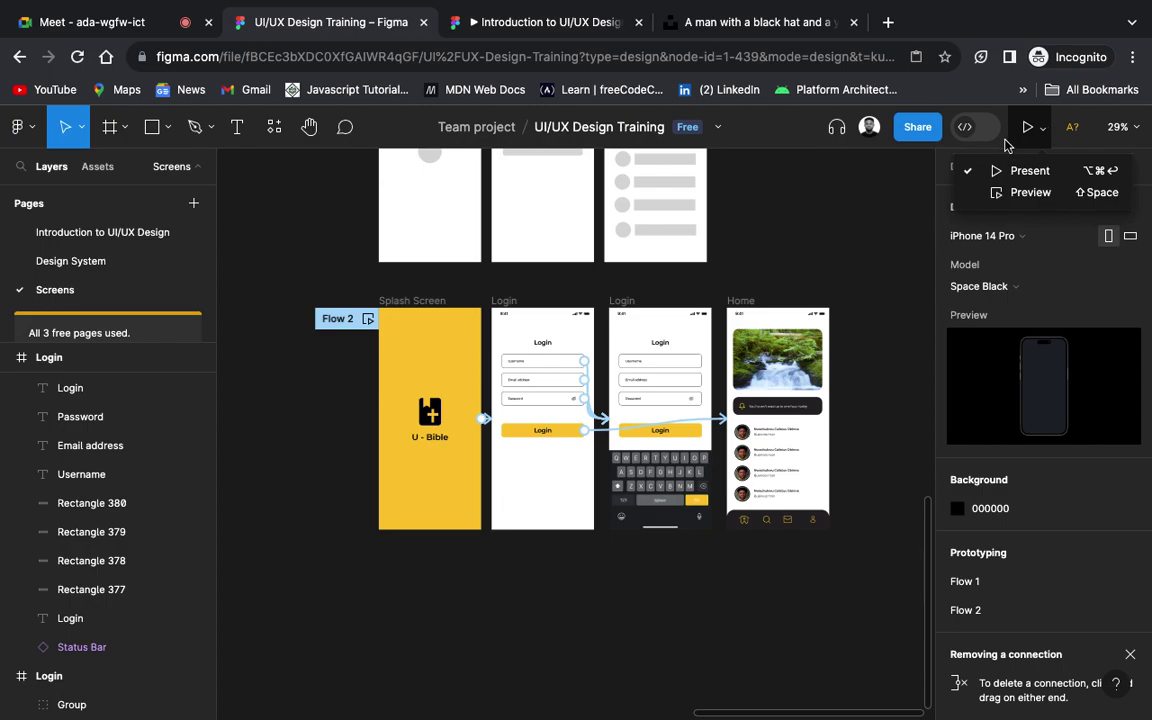
pyautogui.click(1030, 193)
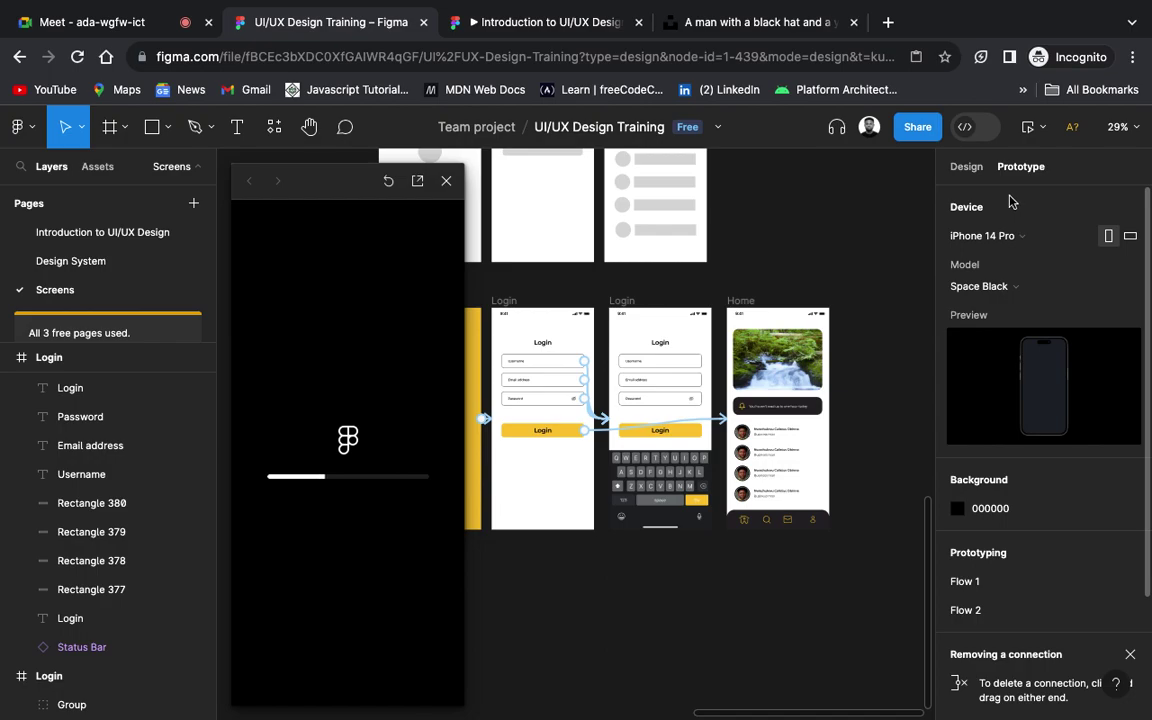
# Step: Close the current preview and replay the prototype from the Flow 2 starting point
pyautogui.moveTo(350, 183)
pyautogui.mouseDown()
pyautogui.moveTo(350, 168)
pyautogui.moveTo(367, 168)
pyautogui.mouseUp()
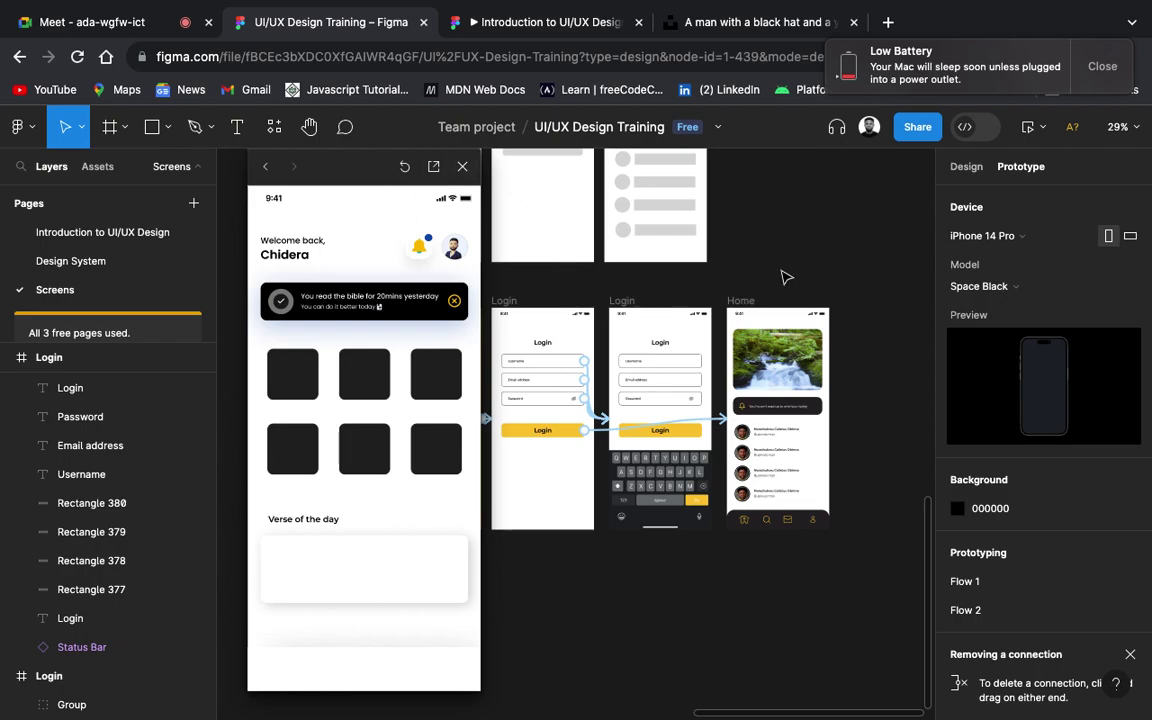
pyautogui.click(465, 165)
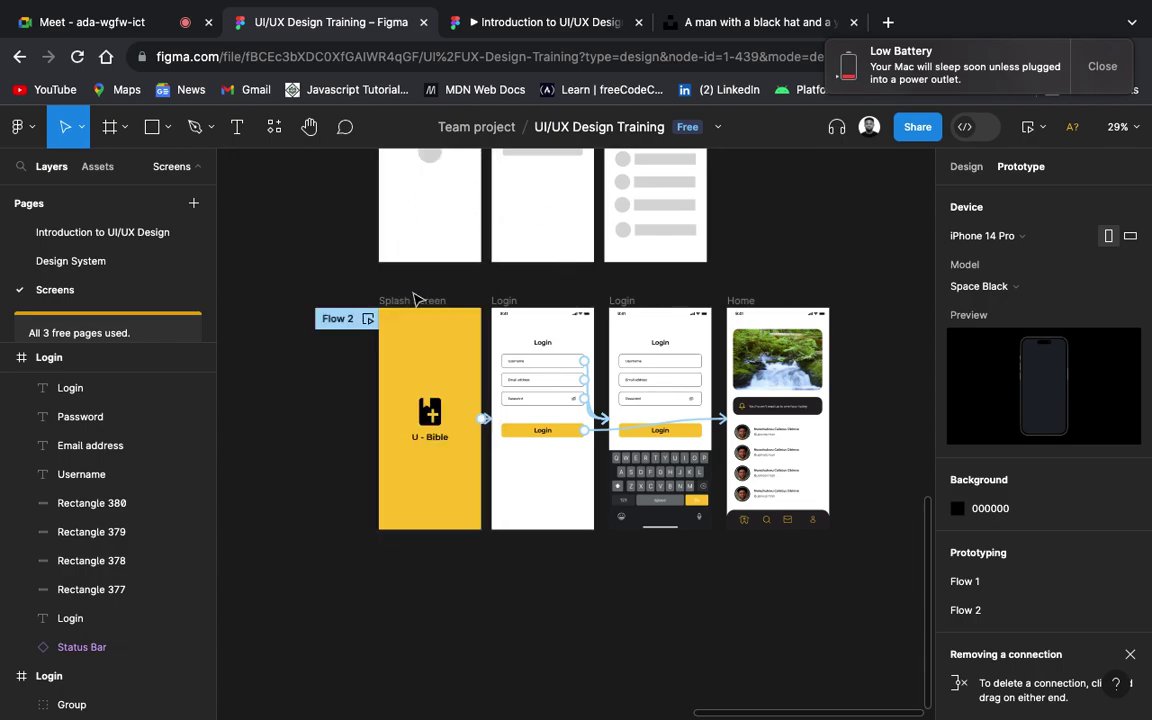
pyautogui.click(368, 320)
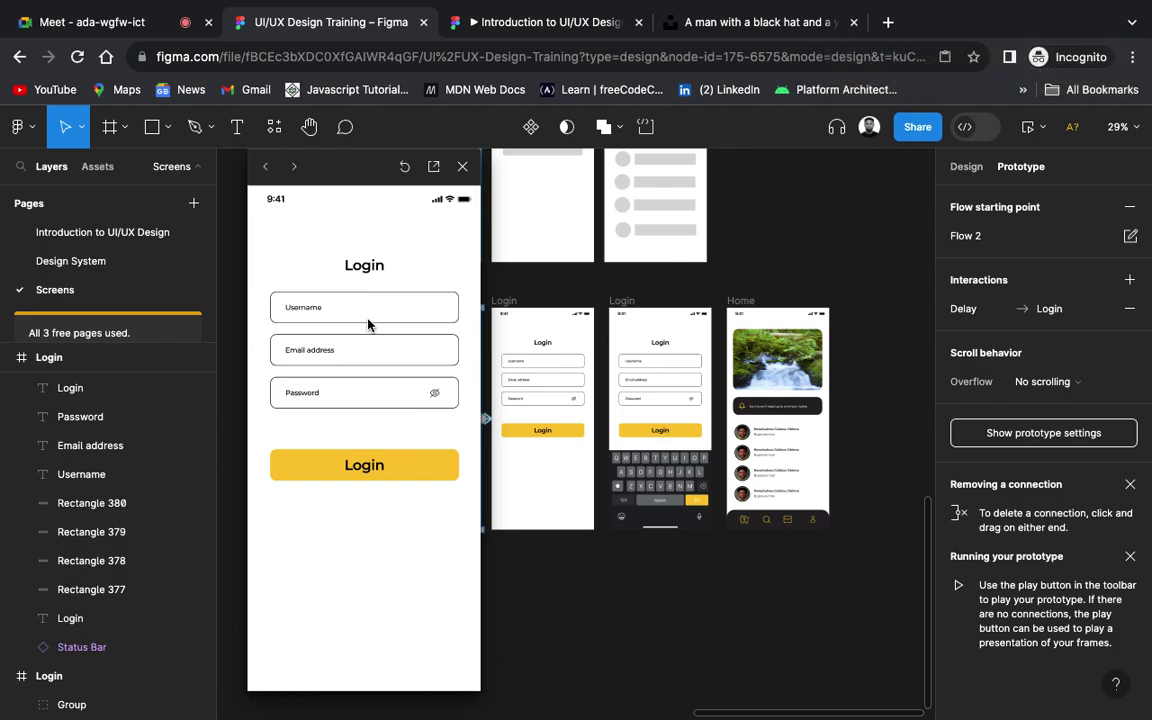
# Step: Restart the preview, tap Username to show the keyboard, tap Login for Home, then open presentation view
pyautogui.moveTo(390, 5)
pyautogui.press('r')
pyautogui.click(337, 311)
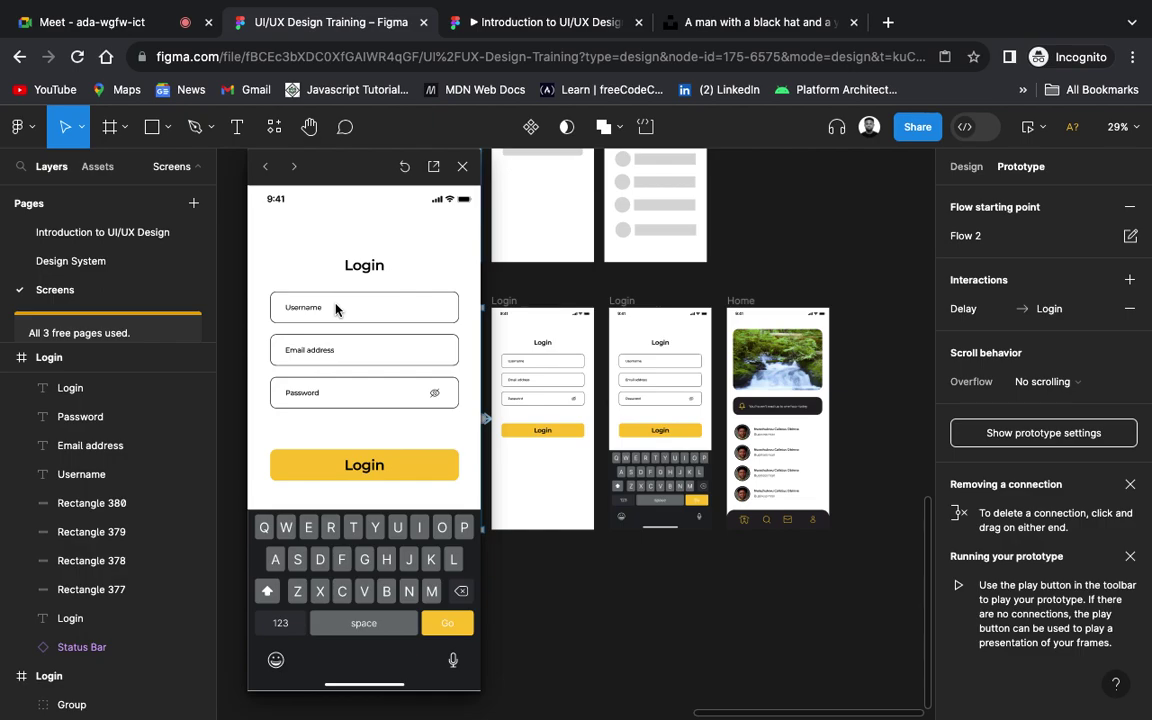
pyautogui.click(373, 470)
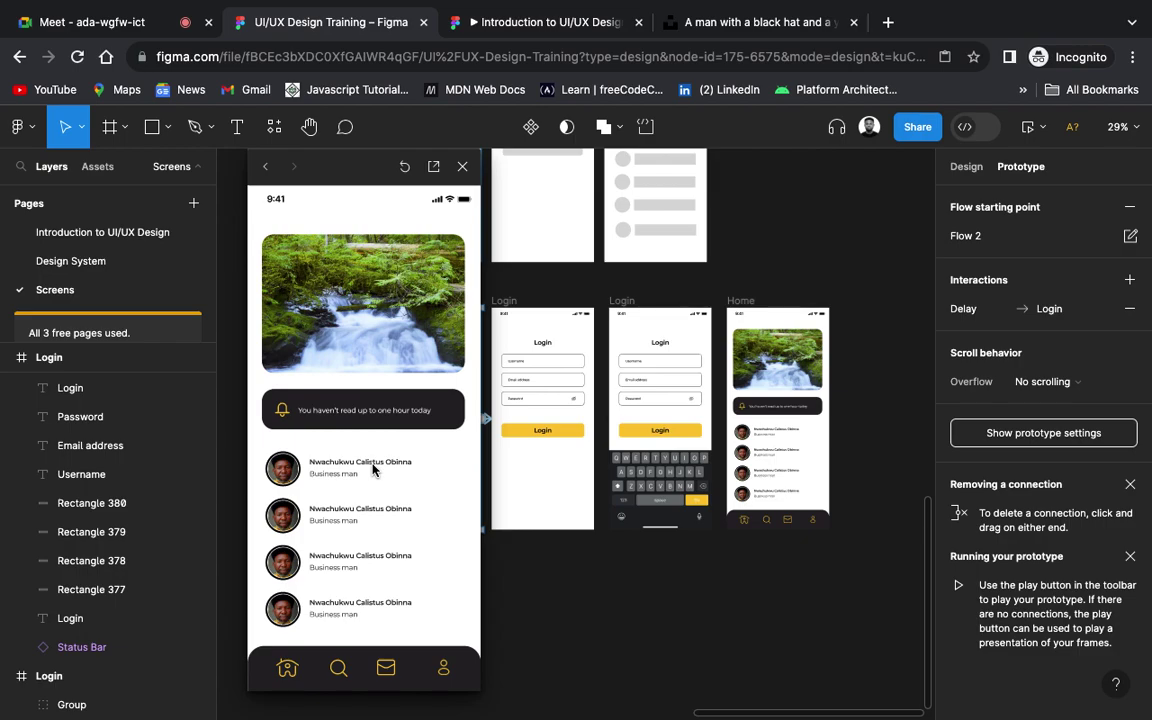
pyautogui.click(434, 168)
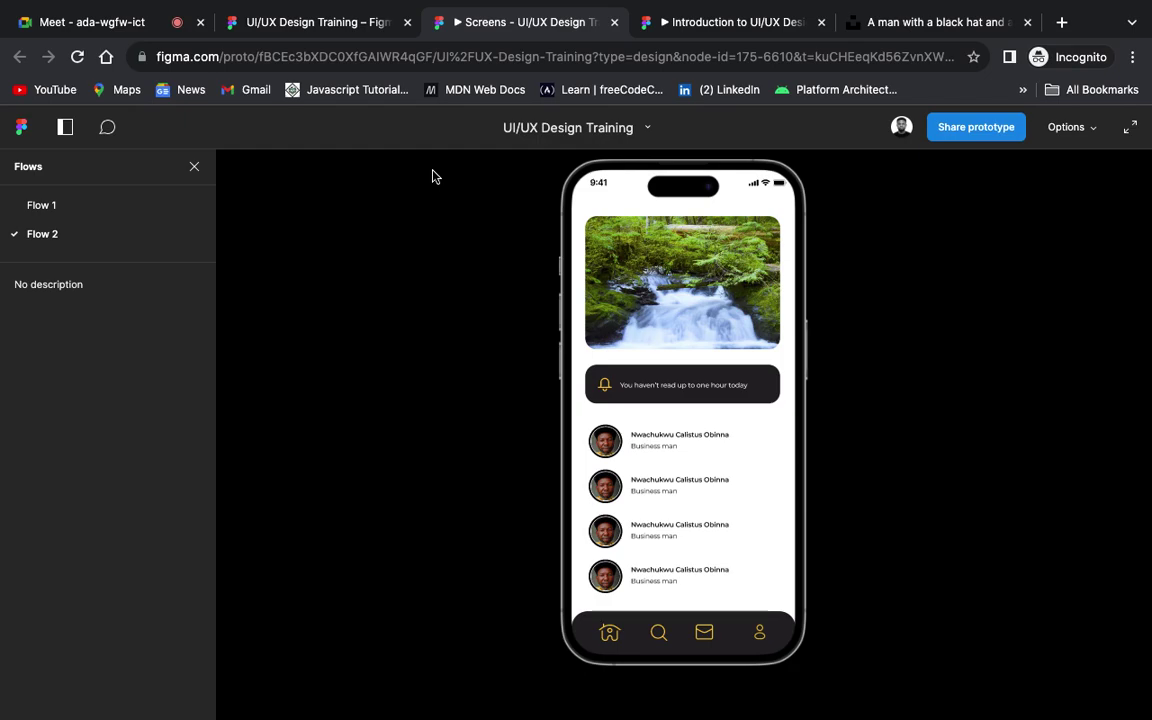
# Step: In presentation view, restart from the splash, tap Username for the keyboard, then Login to reach Home
pyautogui.press('r')
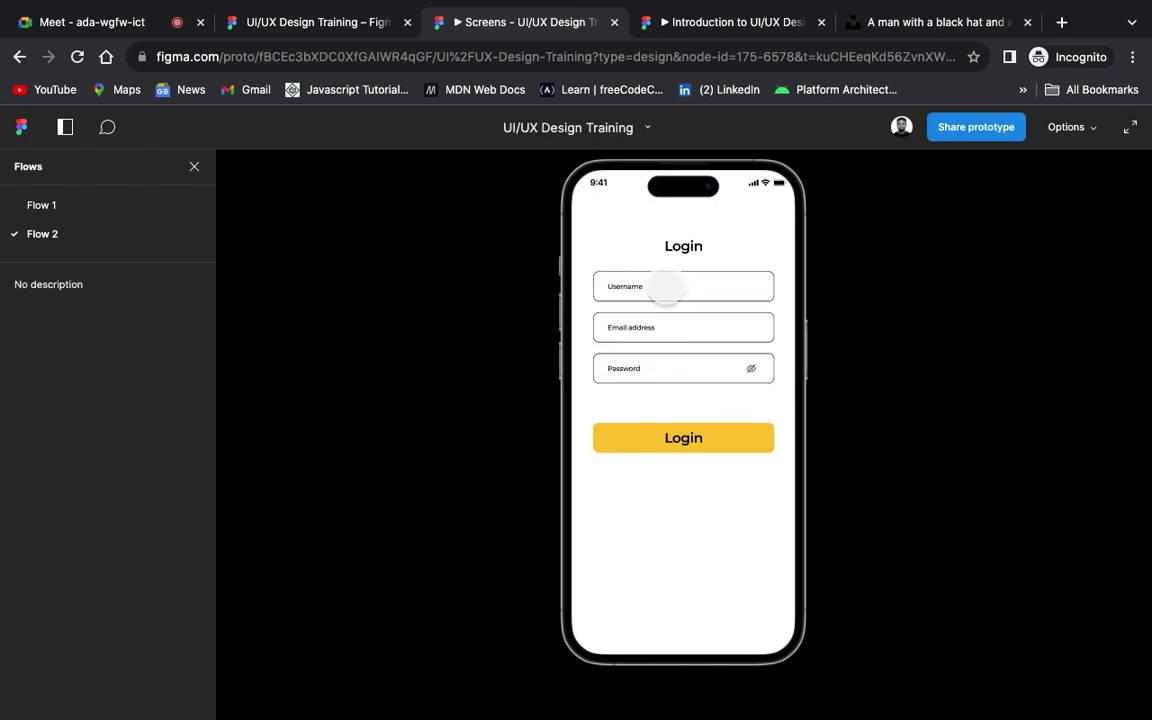
pyautogui.click(666, 288)
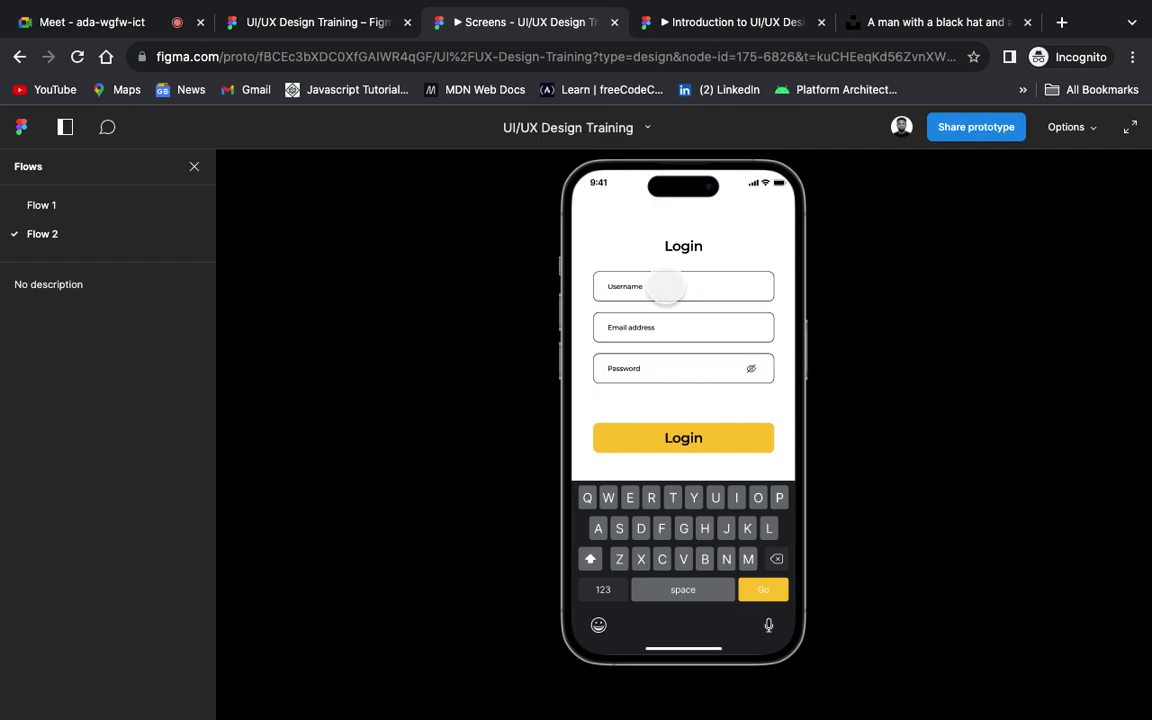
pyautogui.click(684, 438)
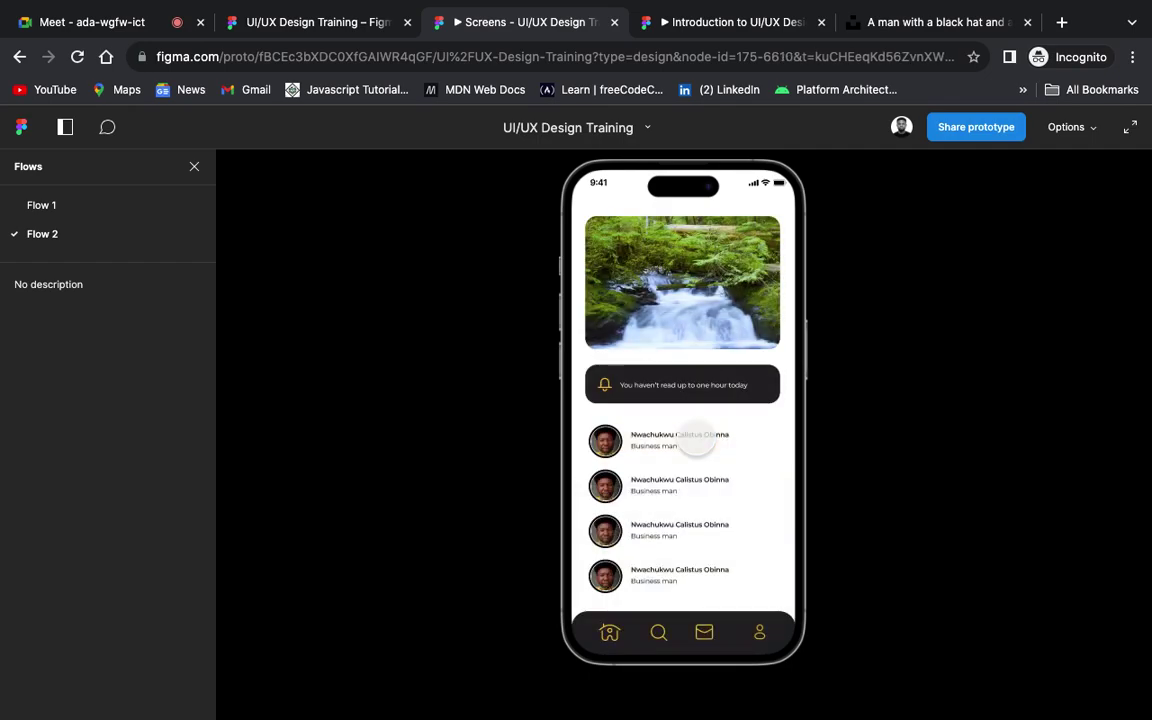